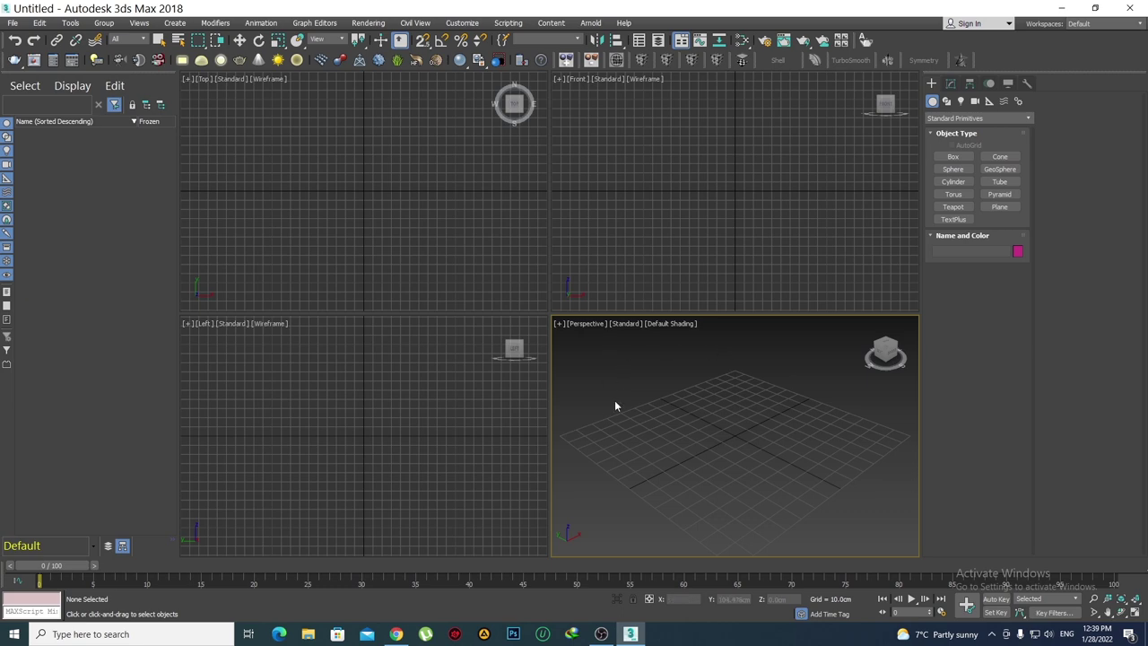
Make the Front viewport active and maximize it with Alt+W
click(706, 224)
click(736, 438)
click(684, 242)
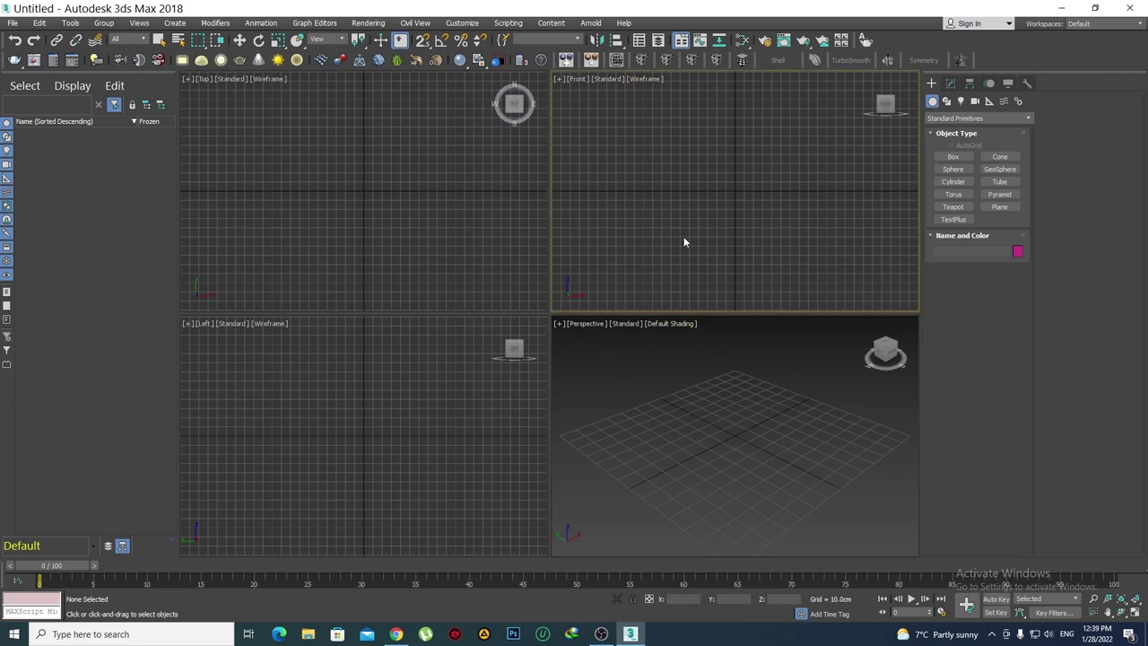
key(alt+w)
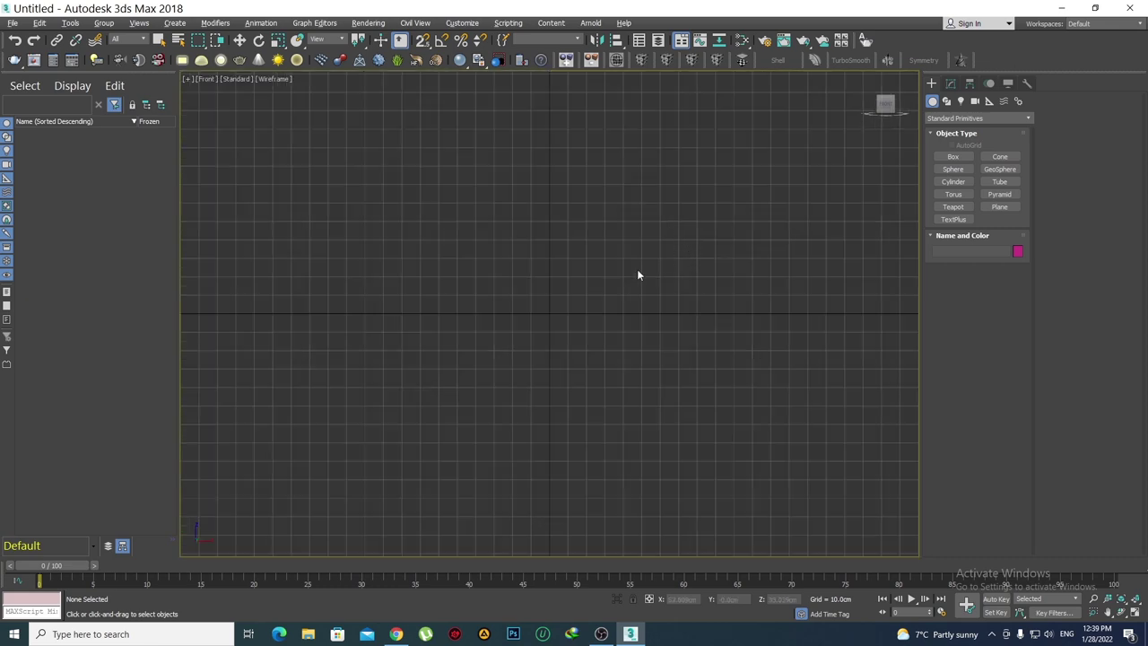
Draw a plane about 192 × 268 cm in the Front view and show it shaded
click(1001, 206)
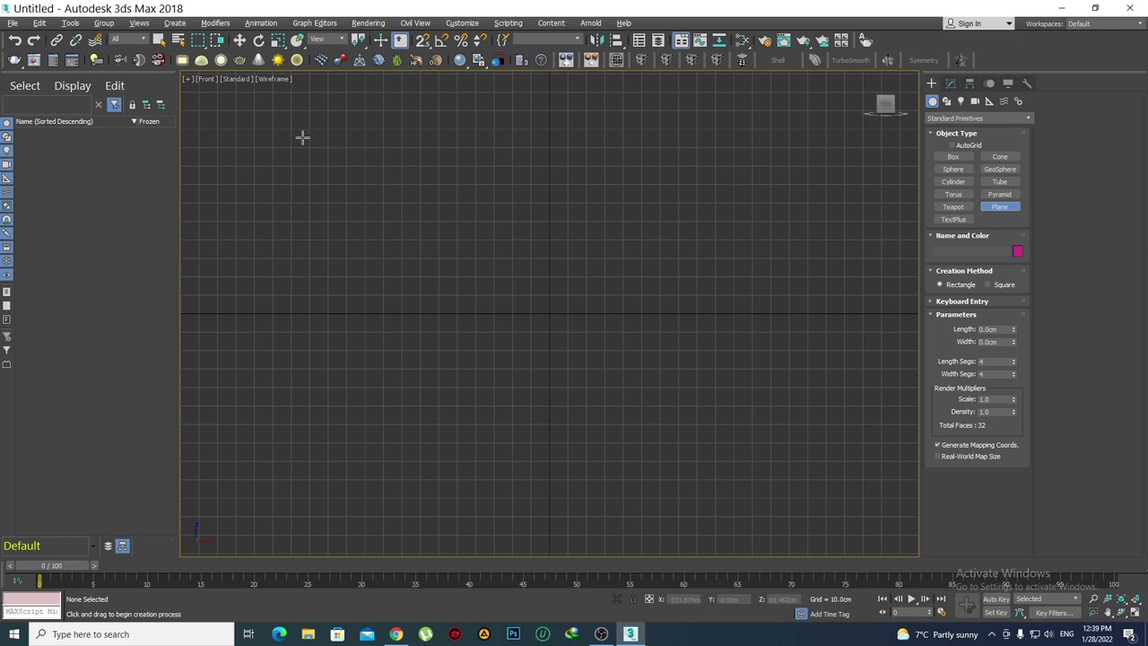
mouse_move(302, 137)
mouse_down()
mouse_move(464, 313)
mouse_move(744, 500)
mouse_move(798, 491)
mouse_up()
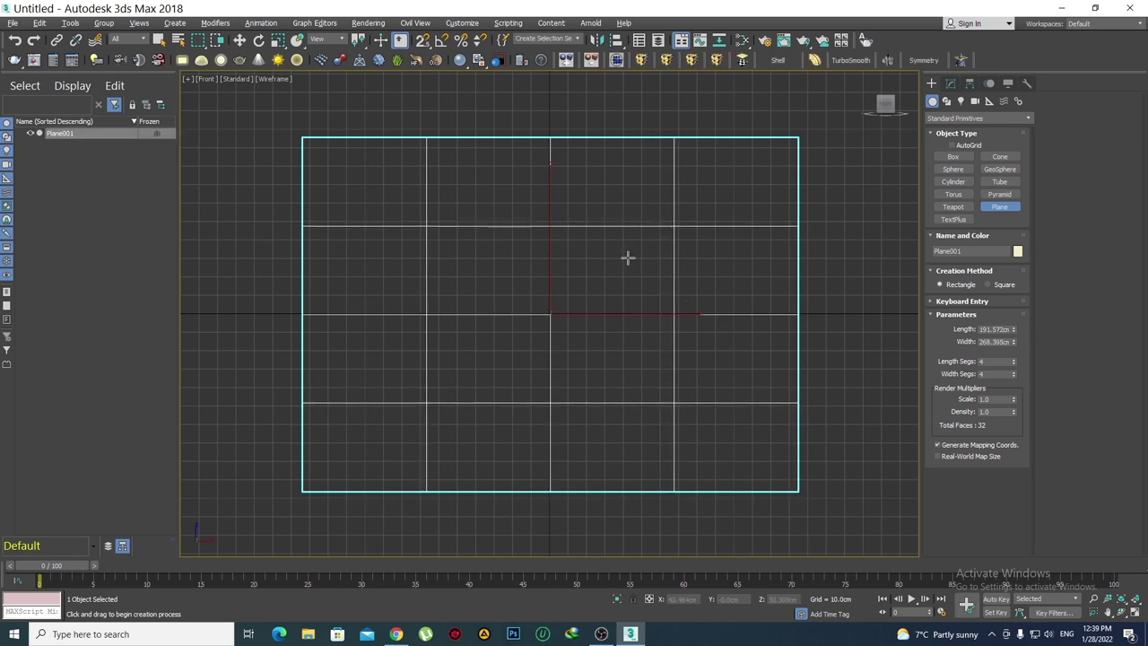
key(F3)
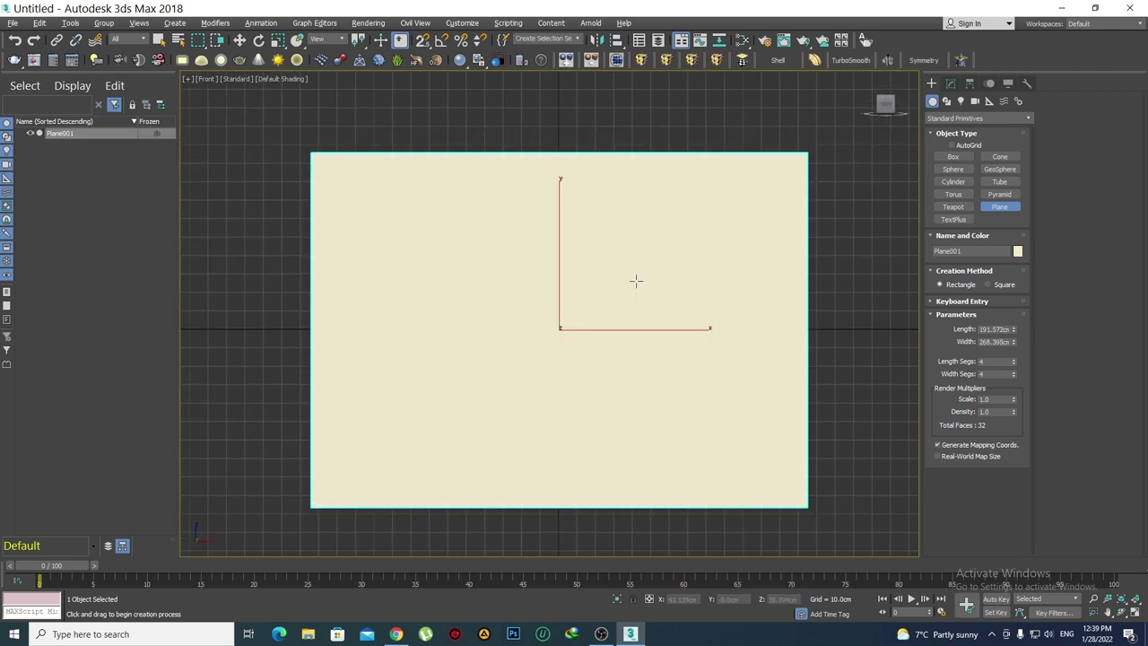
middle_drag(636, 281, 623, 283)
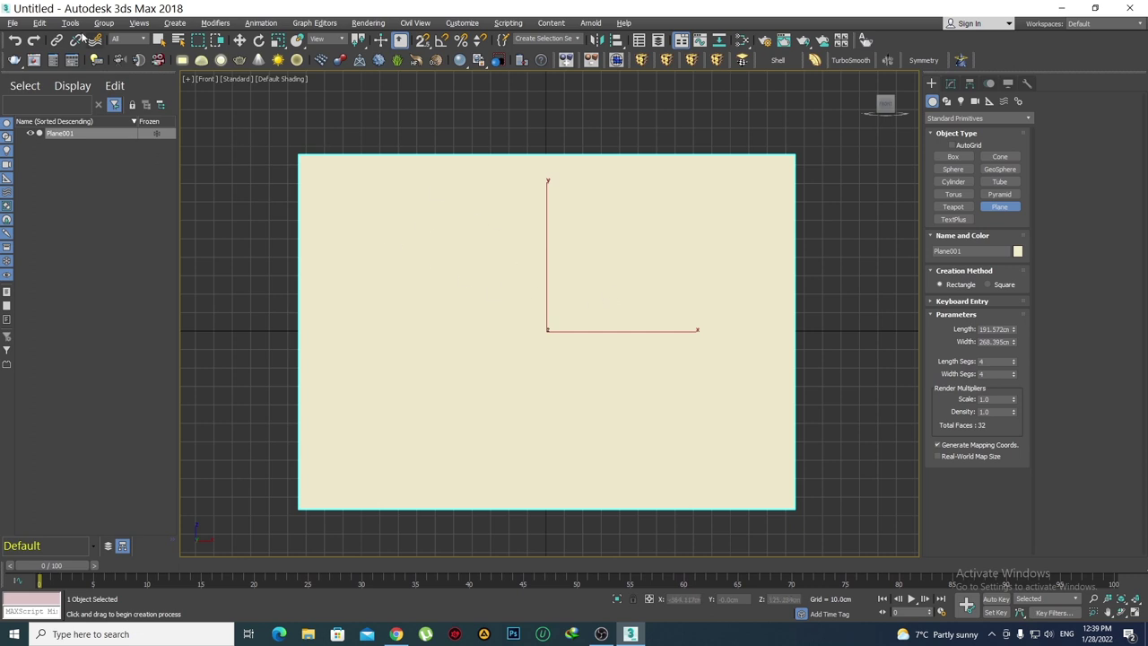
Save the scene as 'Corbel 06 Max 2018.max' in the Desktop's Corbel 06 folder
click(13, 22)
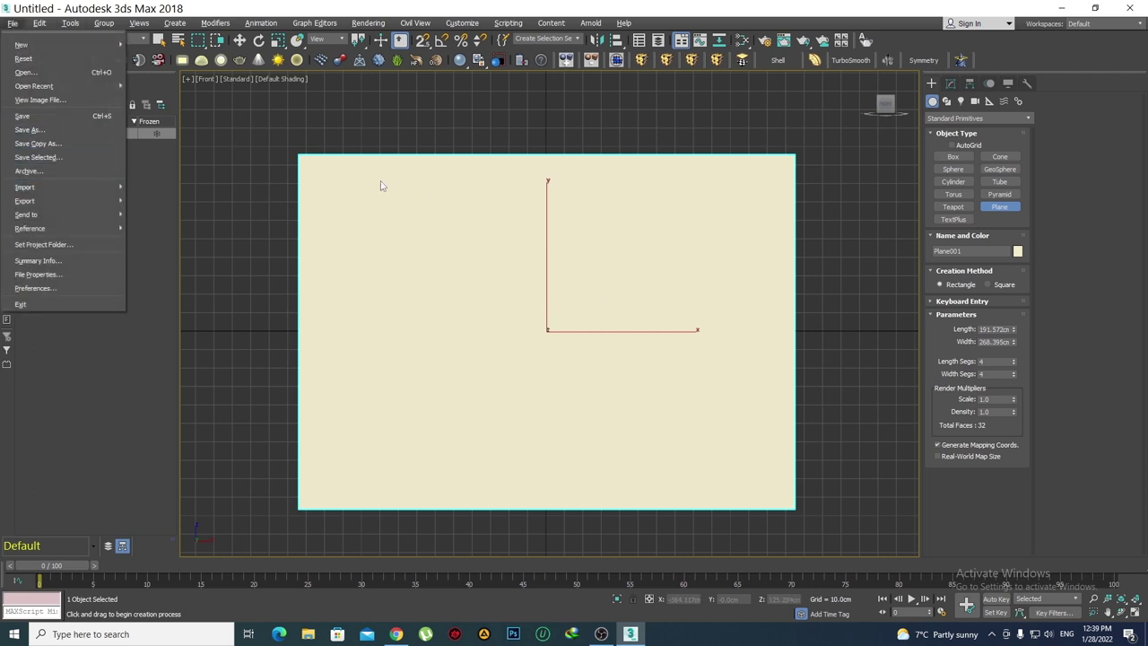
click(789, 328)
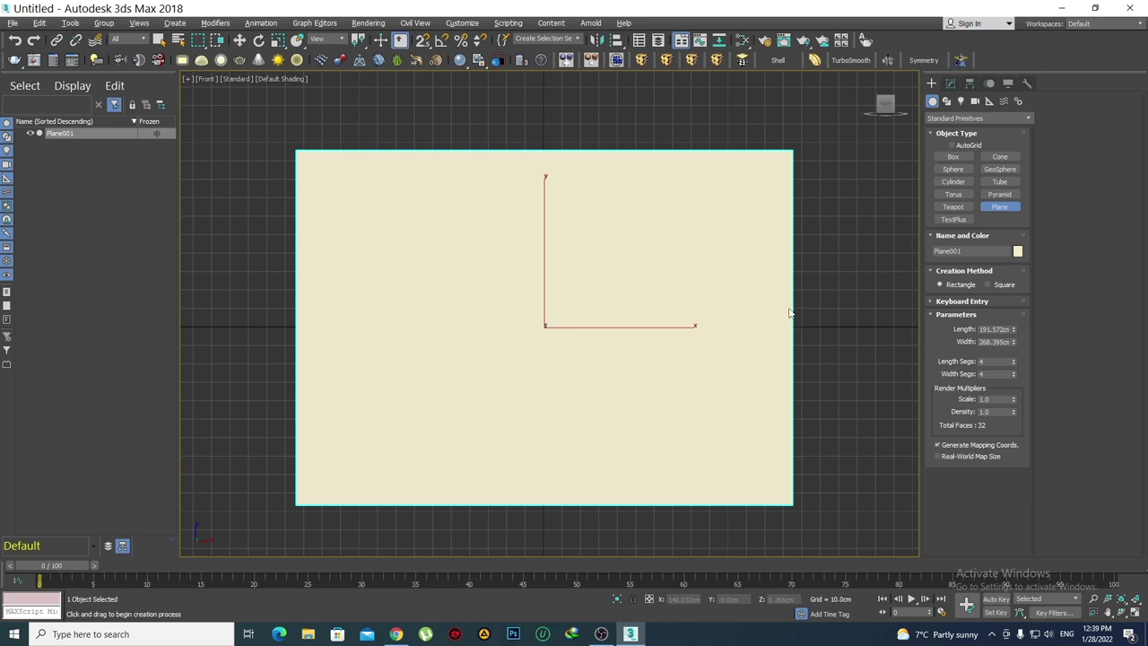
key(ctrl+s)
click(34, 160)
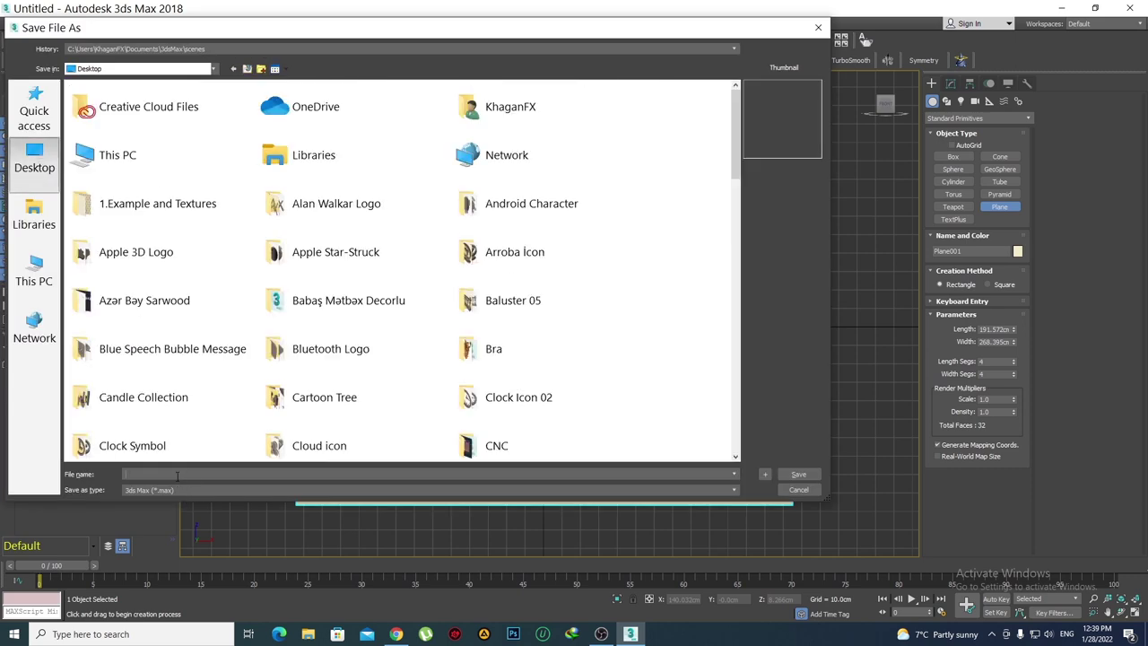
text(Corbel 06)
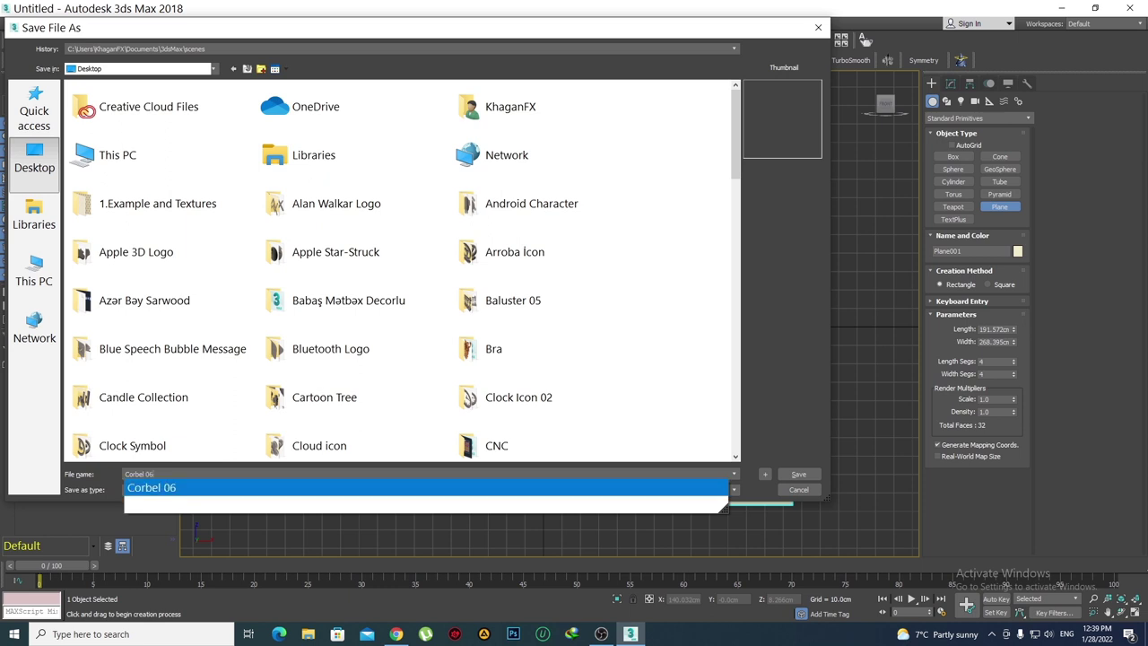
click(171, 487)
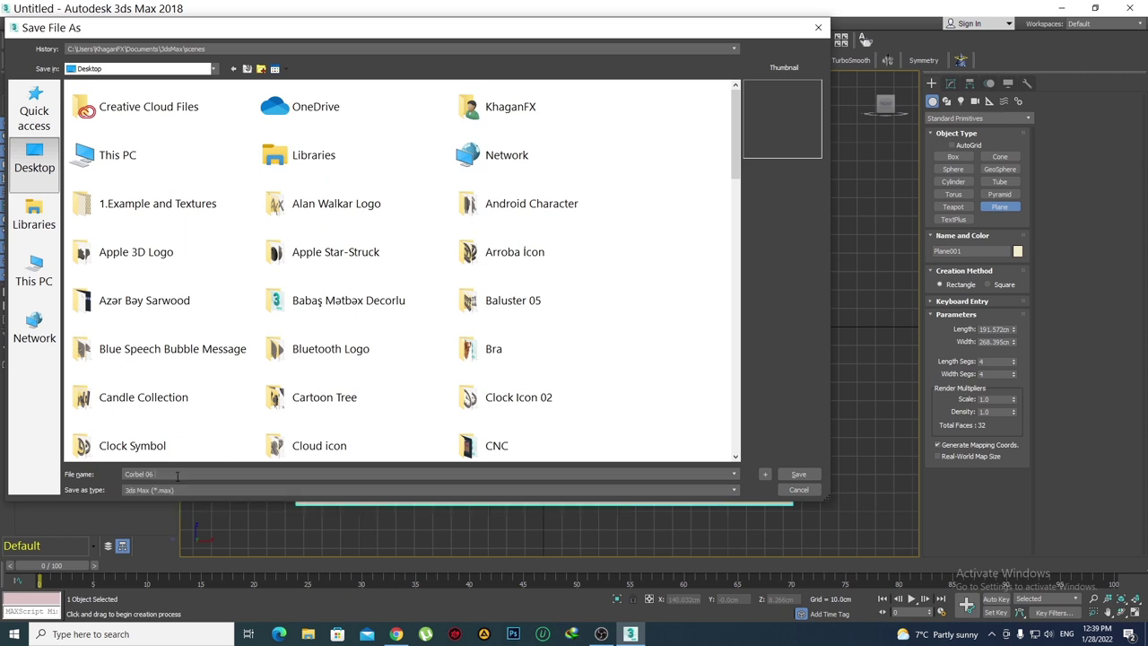
key(Return)
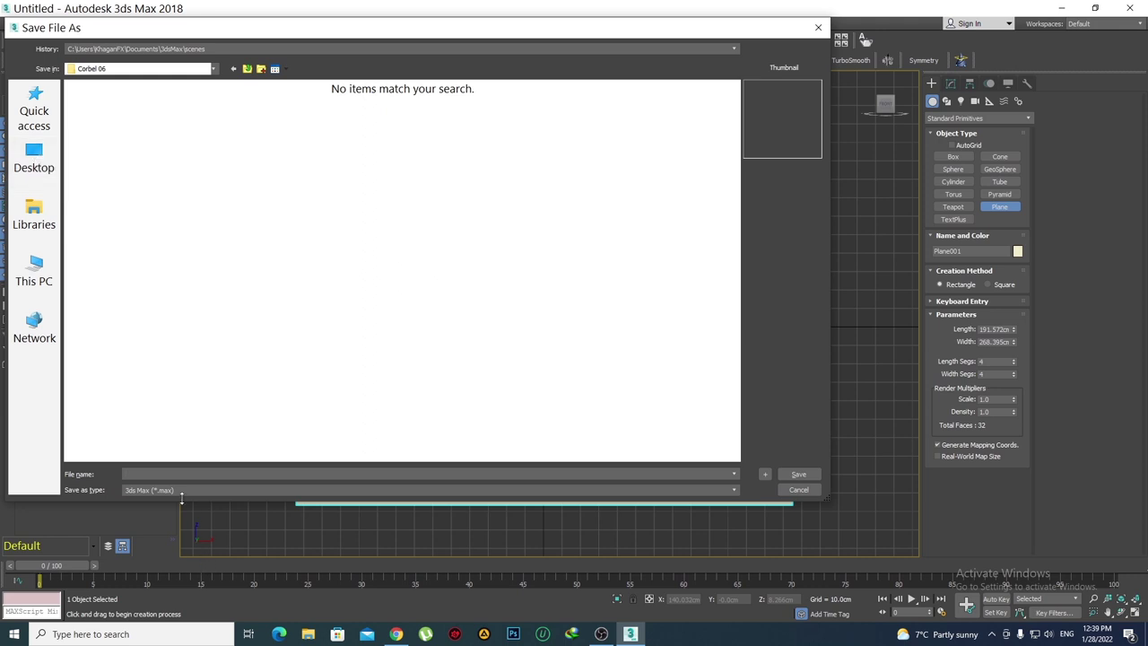
text(Corbel)
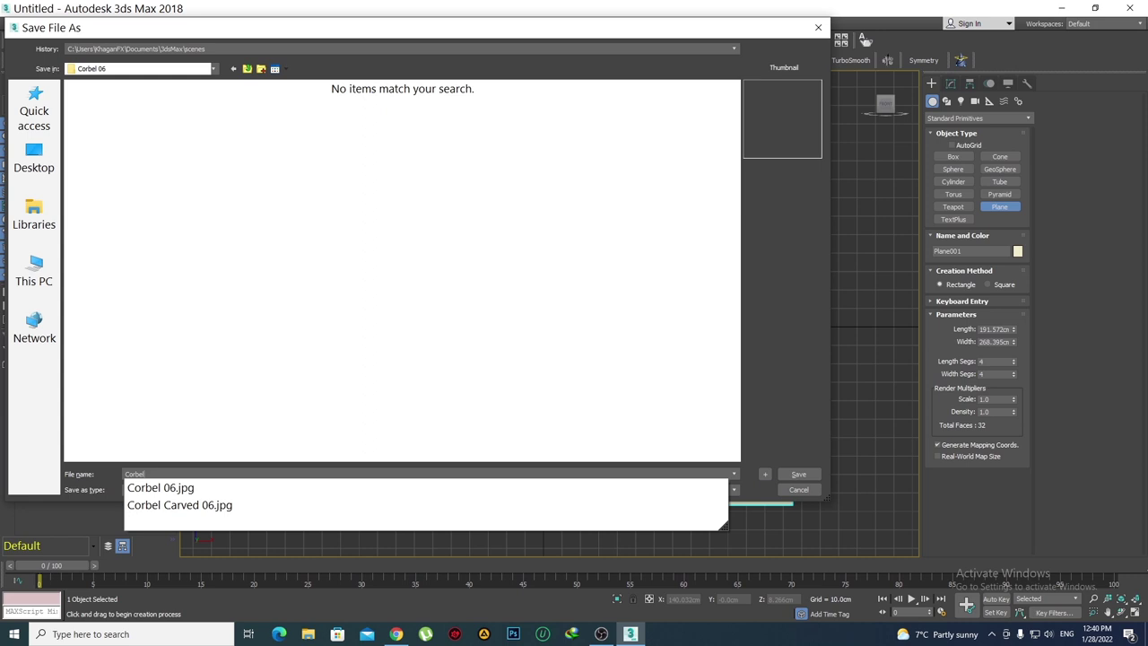
key(Down)
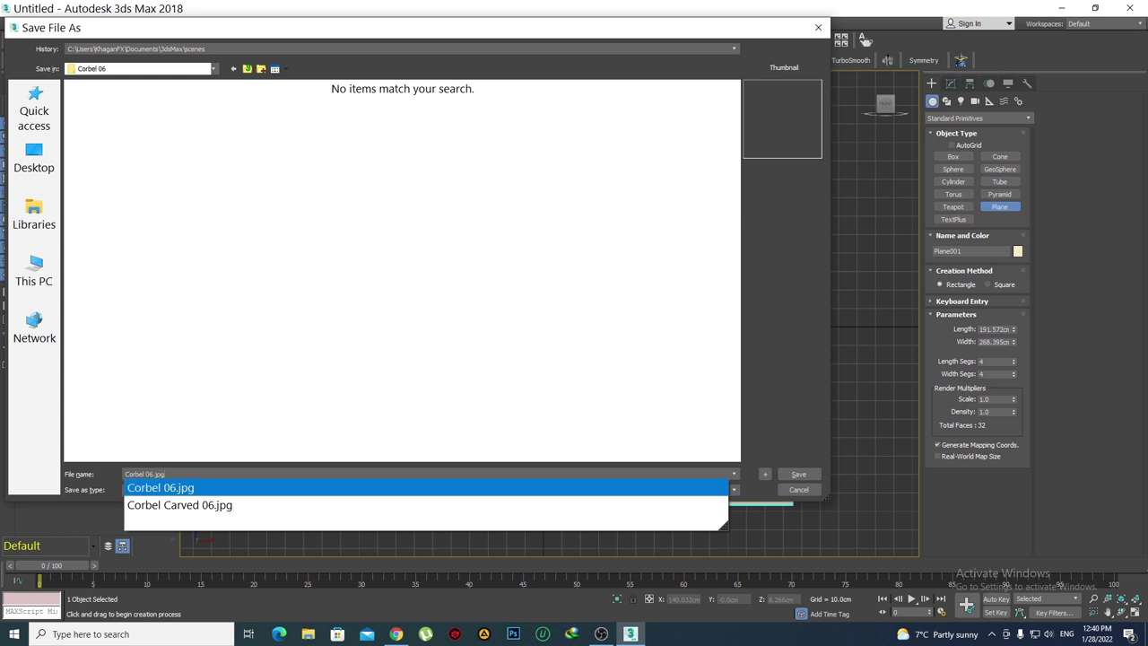
key(BackSpace)
key(BackSpace)
key(BackSpace)
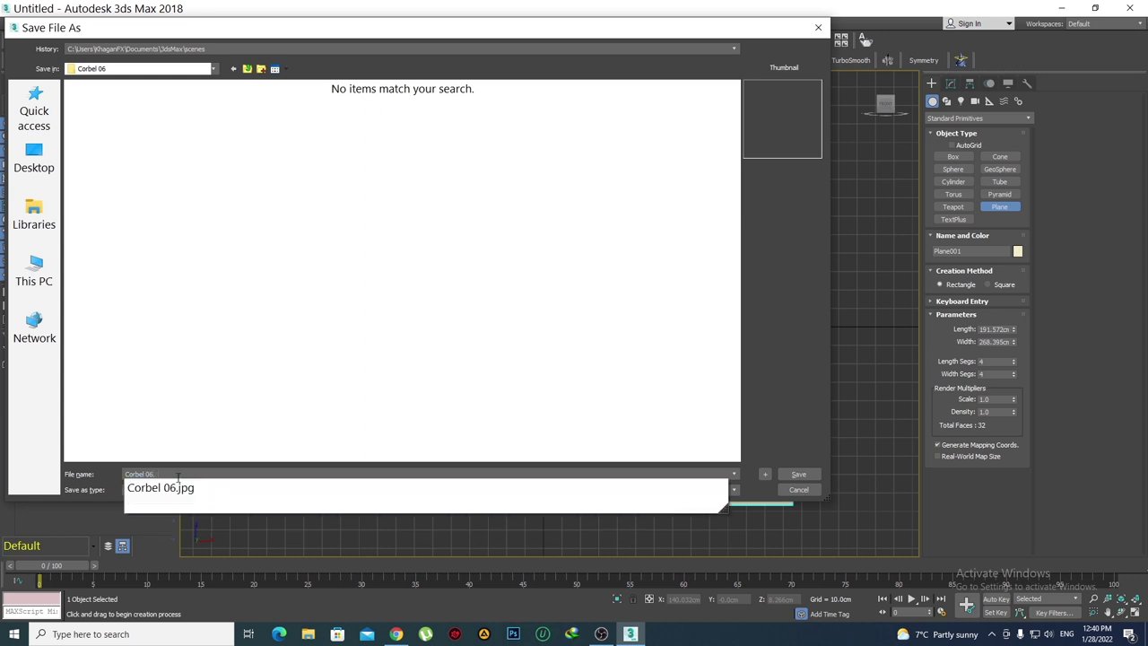
key(BackSpace)
text(Max 2018)
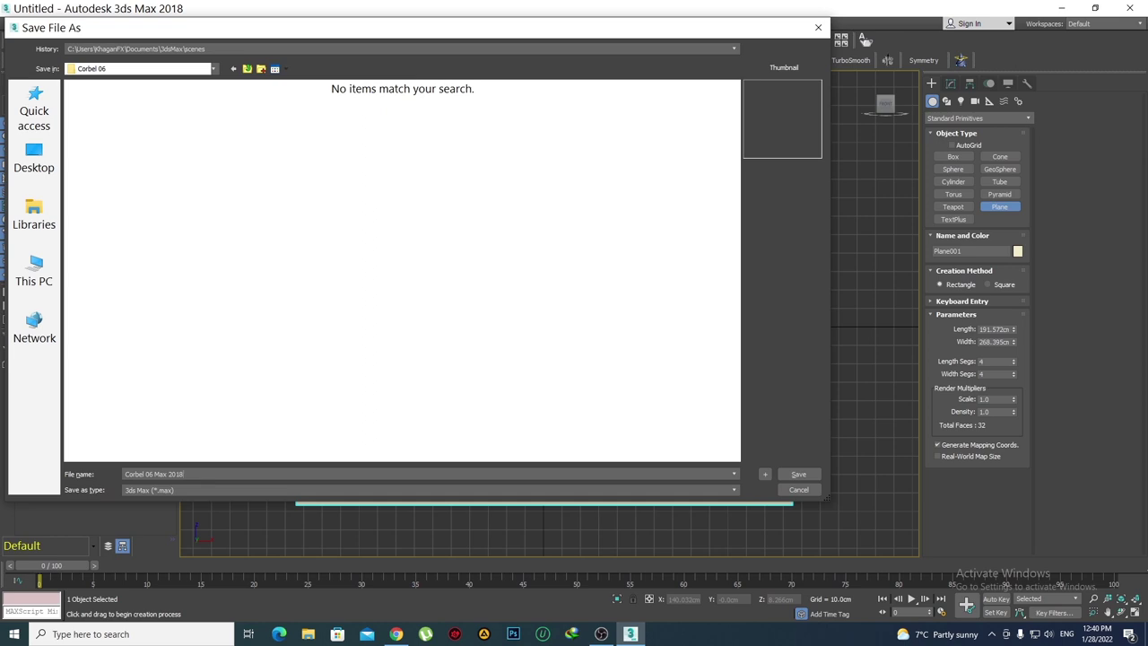
key(Return)
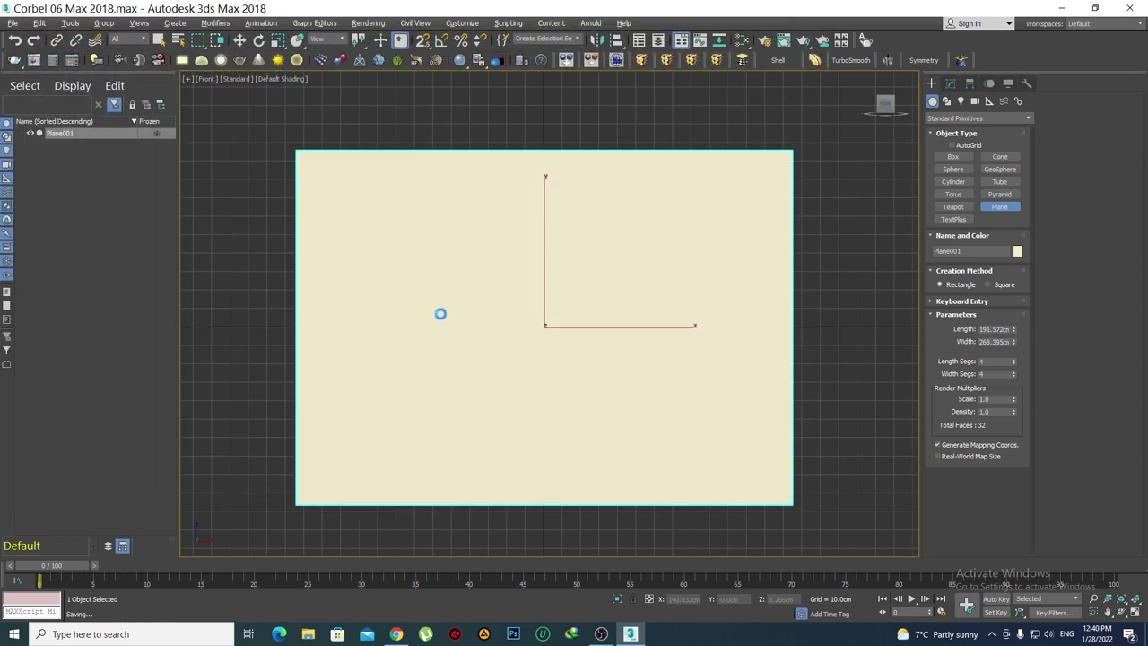
Restore and move 3ds Max aside, open the Corbel 06 folder and its Corbel 06.jpg image
click(1097, 10)
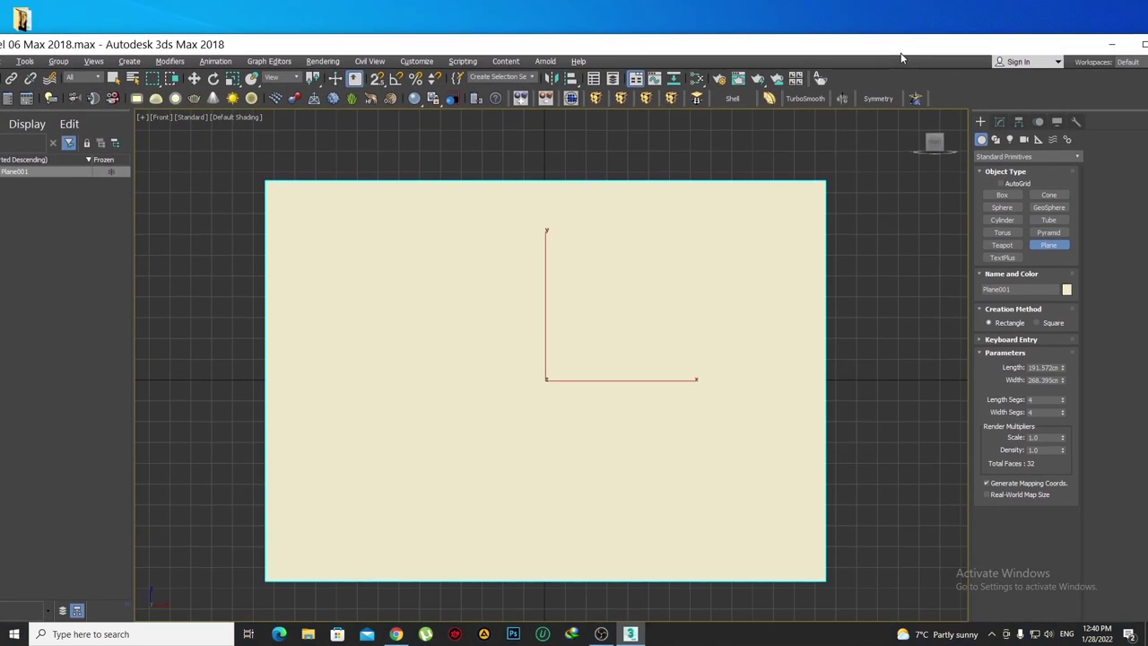
drag(1048, 19, 877, 171)
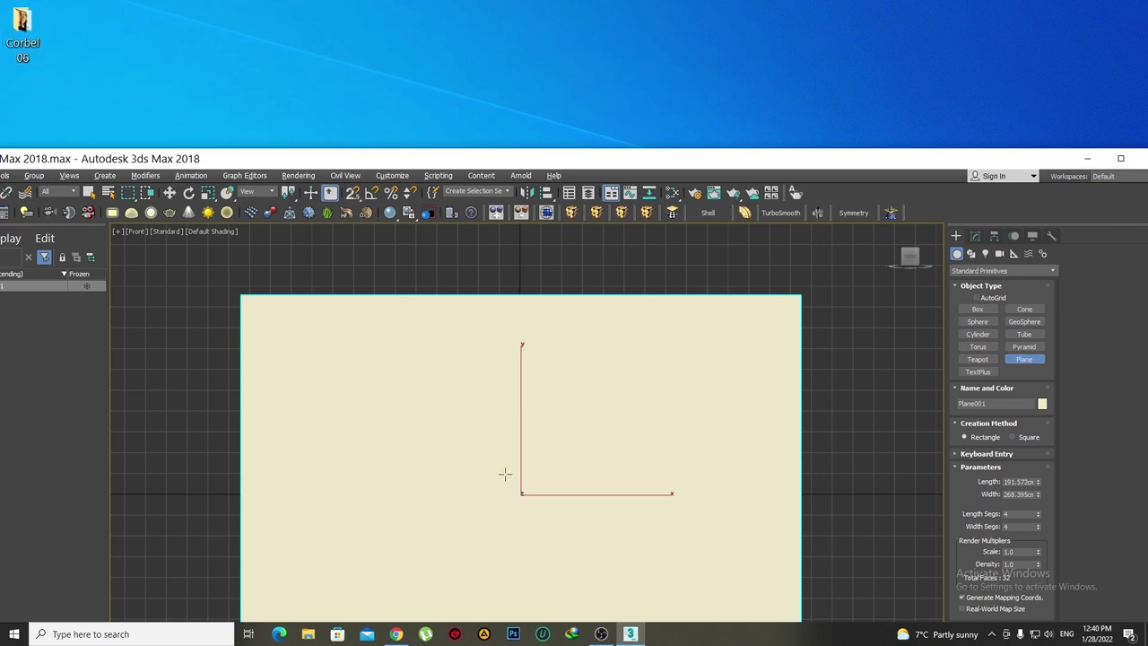
double_click(23, 36)
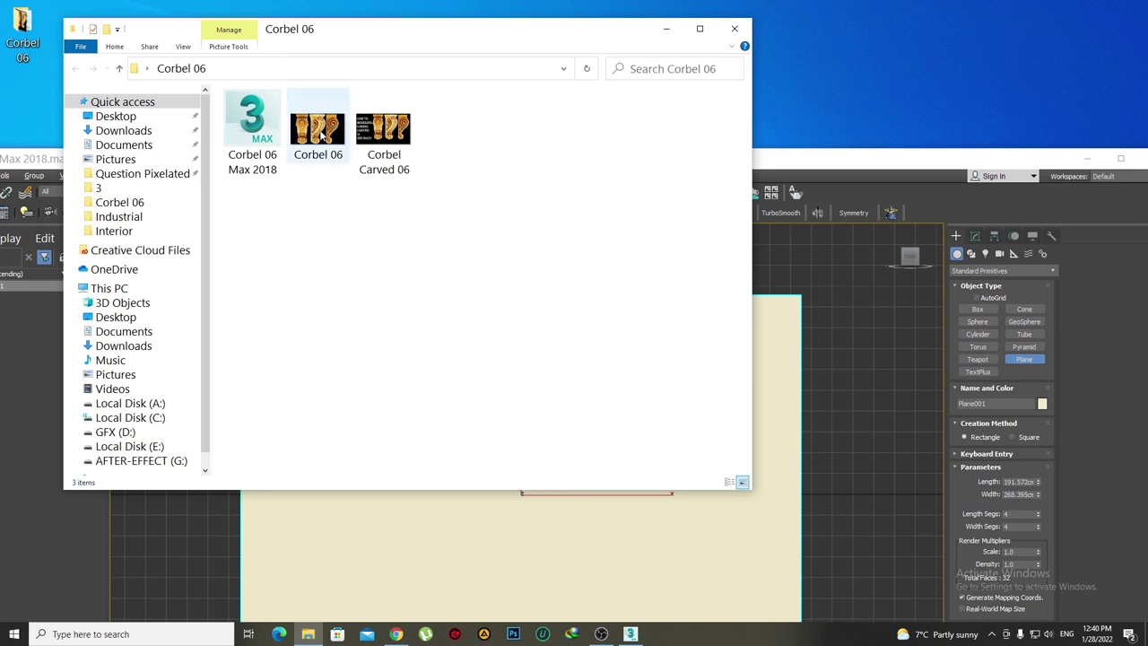
double_click(318, 133)
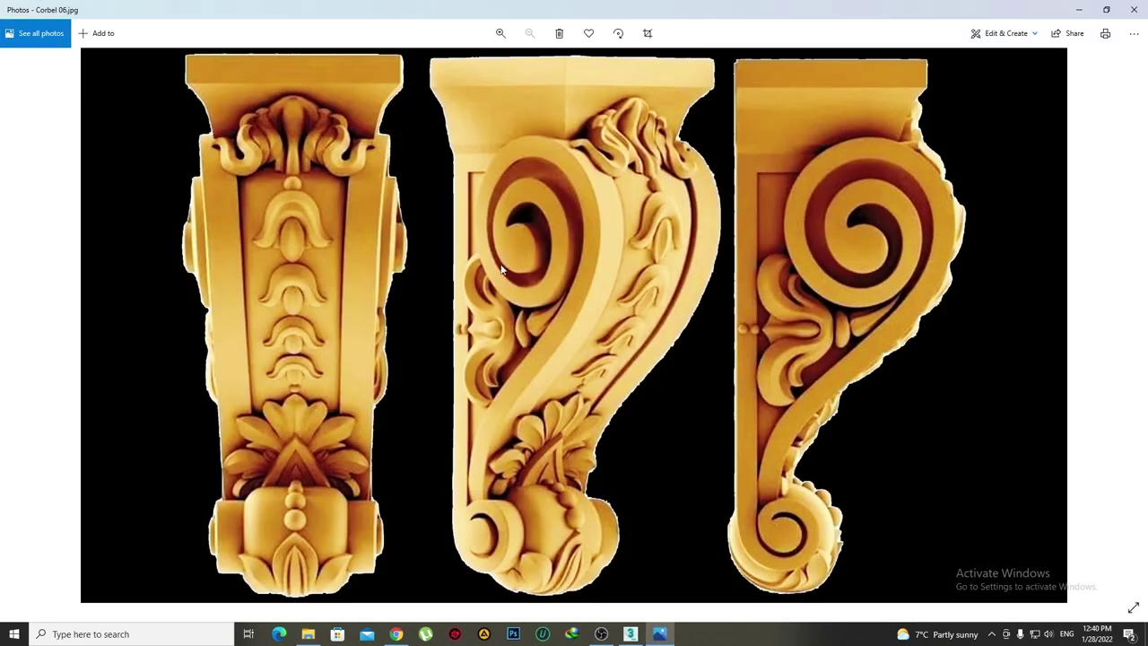
Check Corbel 06.jpg's file information (3840 × 2160, 2.8 MB), then close Photos
right_click(472, 192)
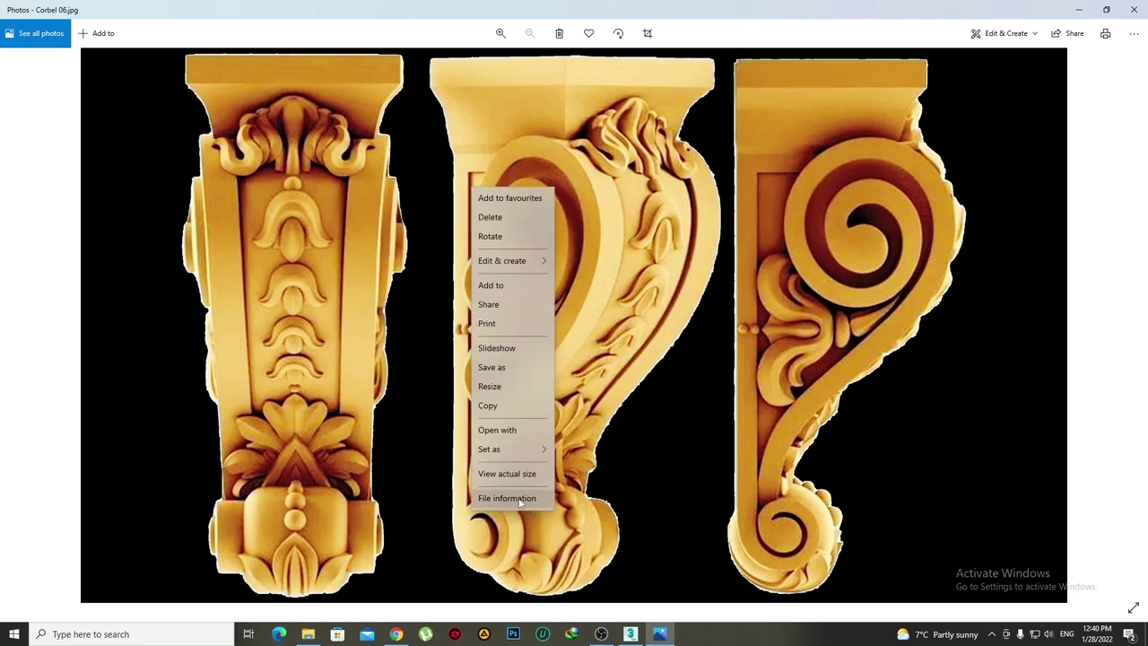
click(520, 499)
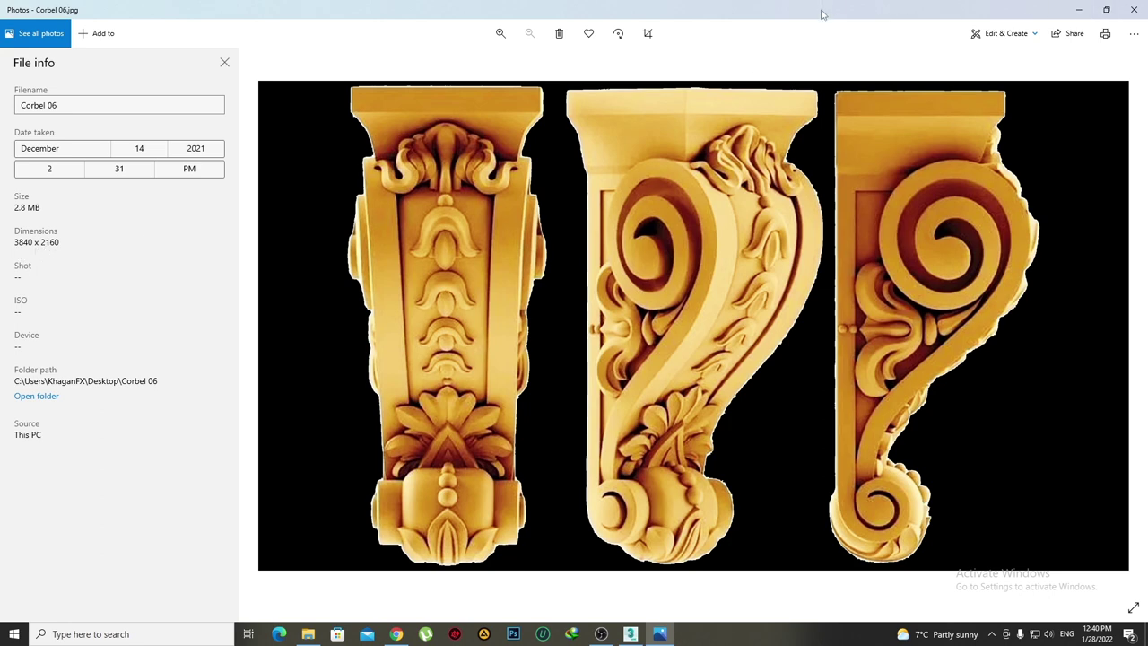
key(super+Down)
key(super+Down)
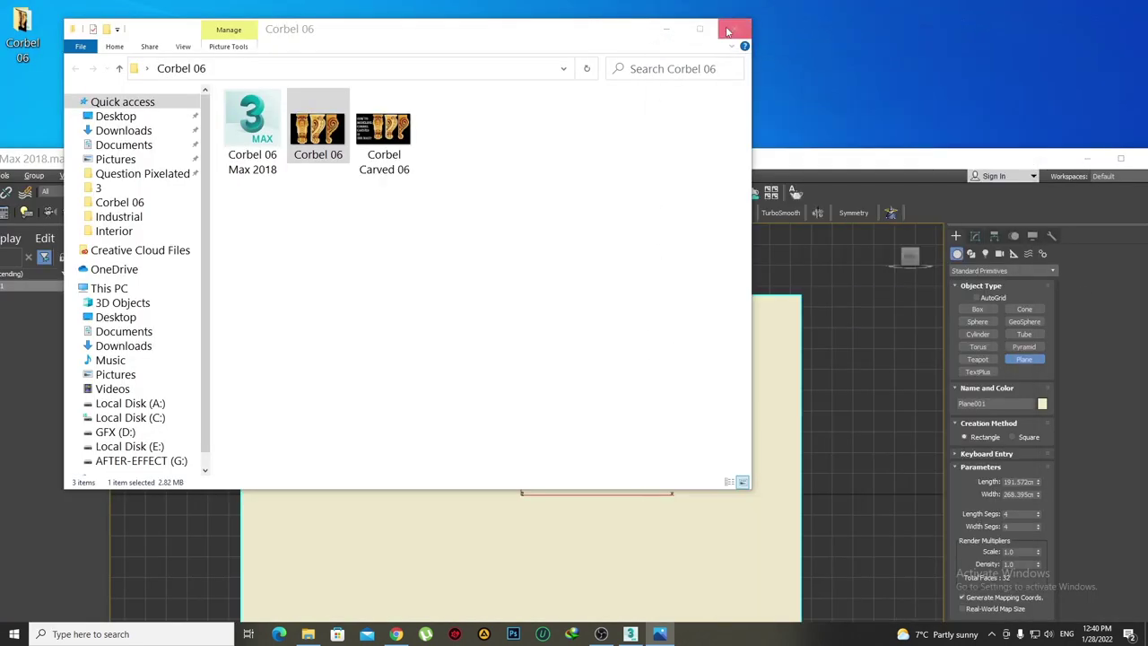
Bring 3ds Max forward, reposition its window, and show Plane001's parameters
click(858, 164)
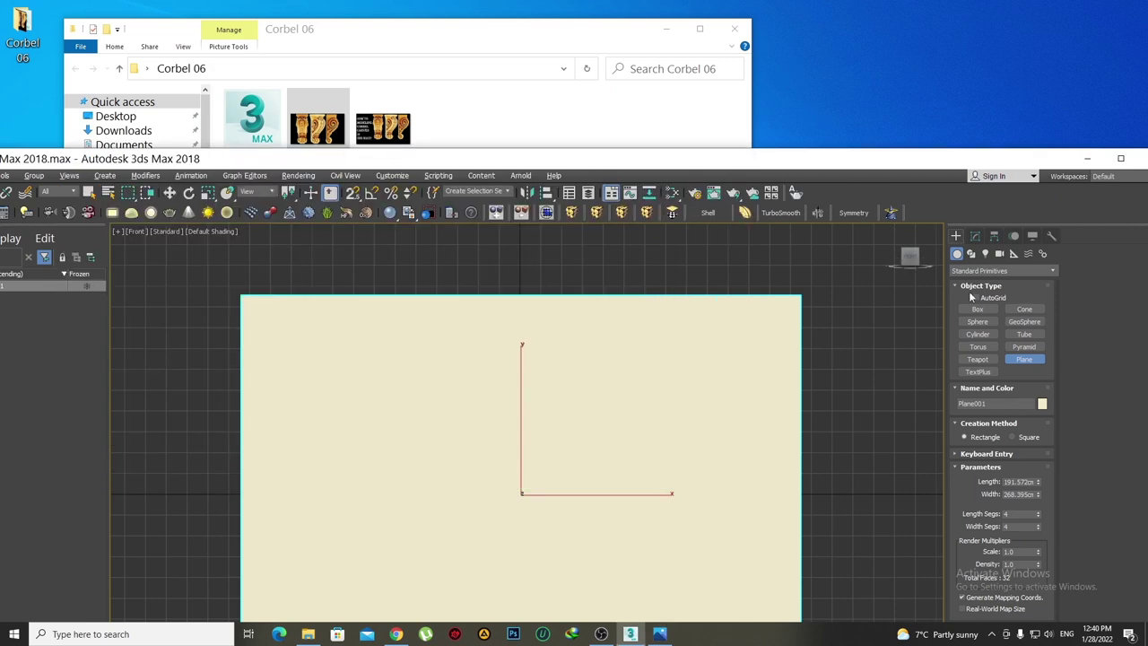
click(975, 235)
middle_drag(770, 415, 726, 372)
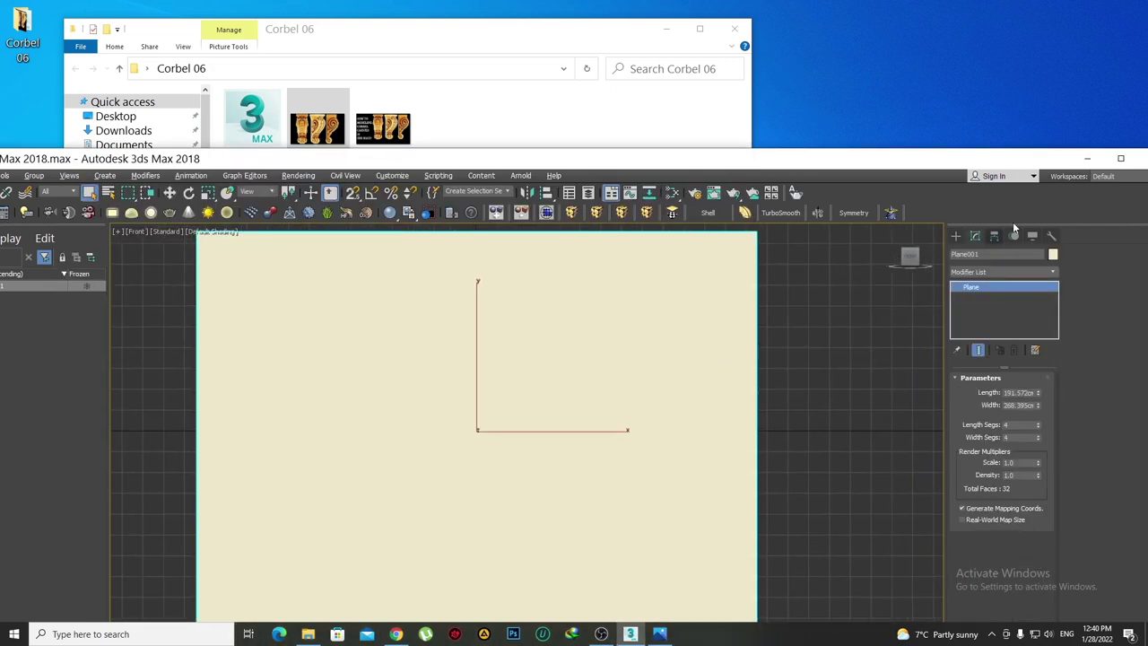
drag(948, 160, 917, 56)
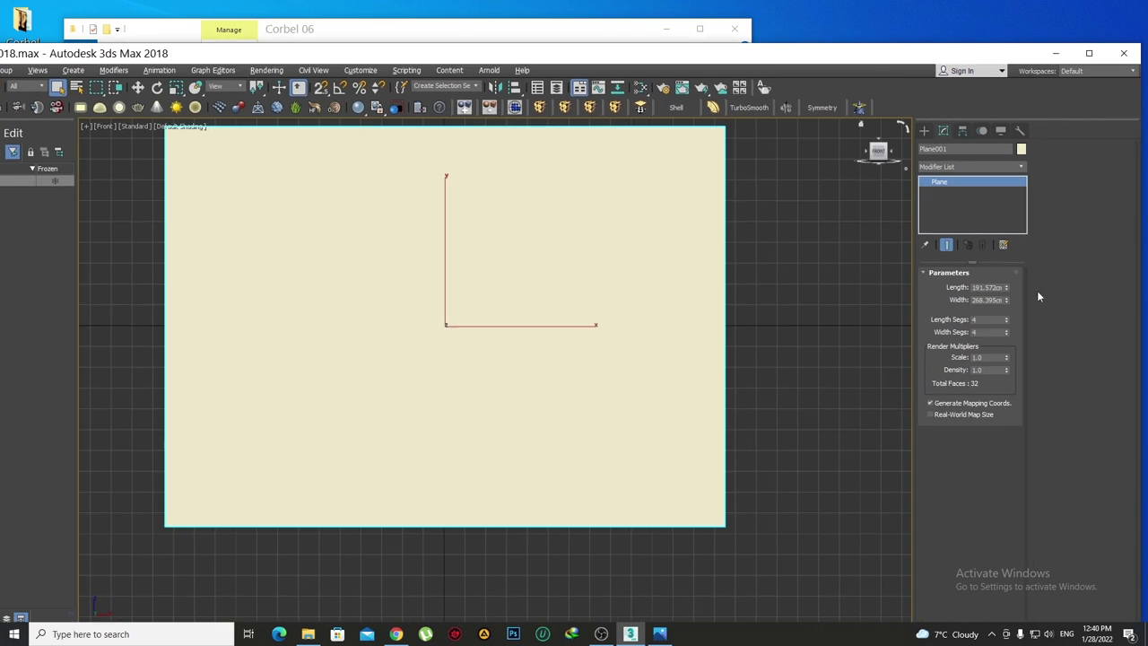
Resize the plane to Length 216 cm and Width 384 cm
double_click(986, 287)
double_click(991, 300)
text(216)
key(Return)
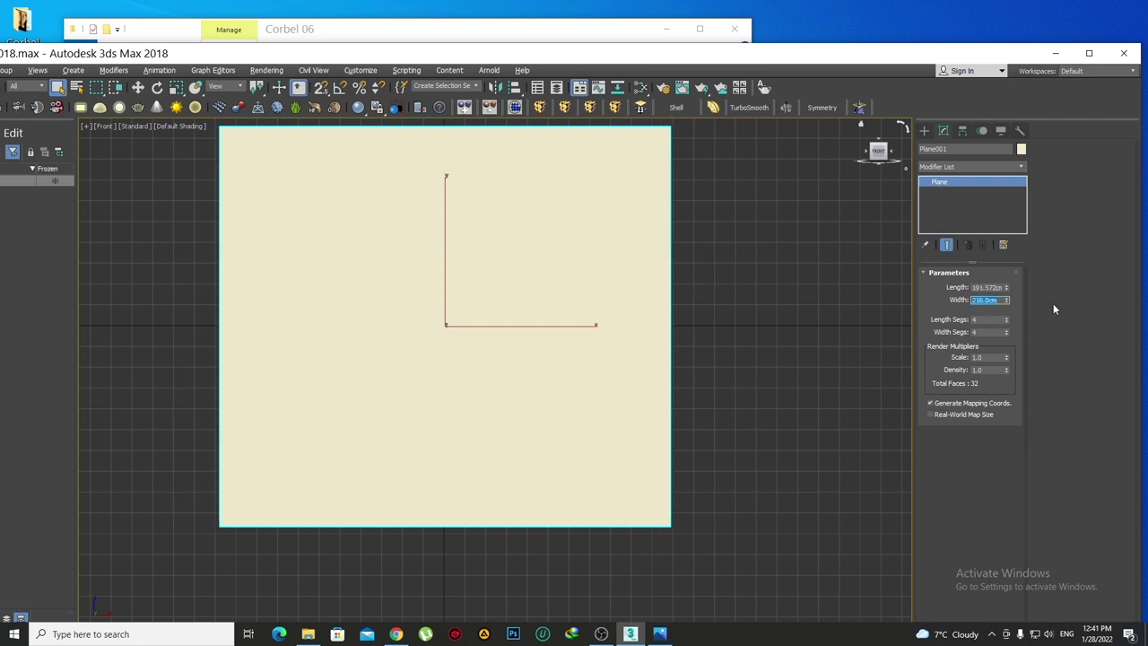
double_click(995, 287)
text(384)
key(Return)
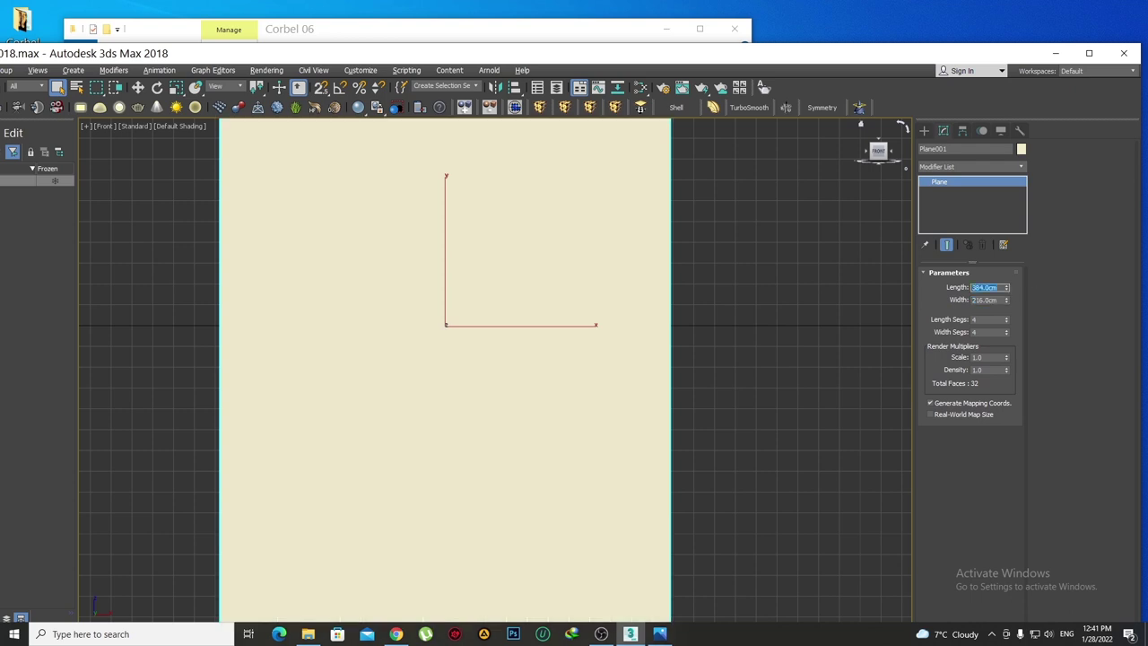
double_click(994, 299)
text(384)
key(Return)
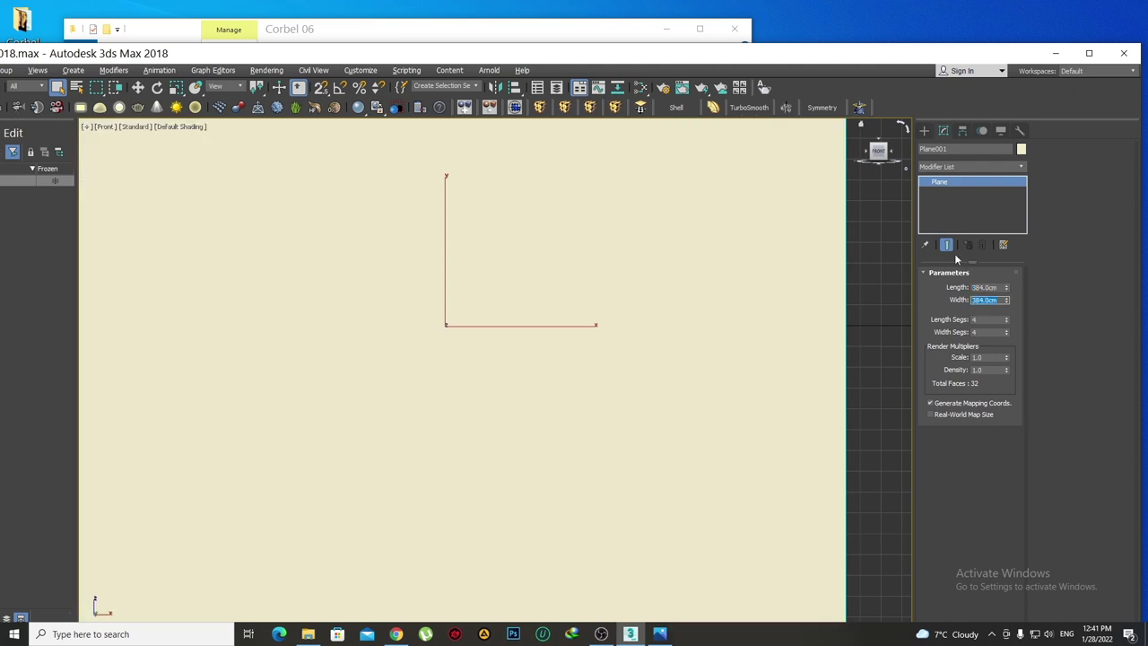
double_click(998, 287)
text(52)
key(Return)
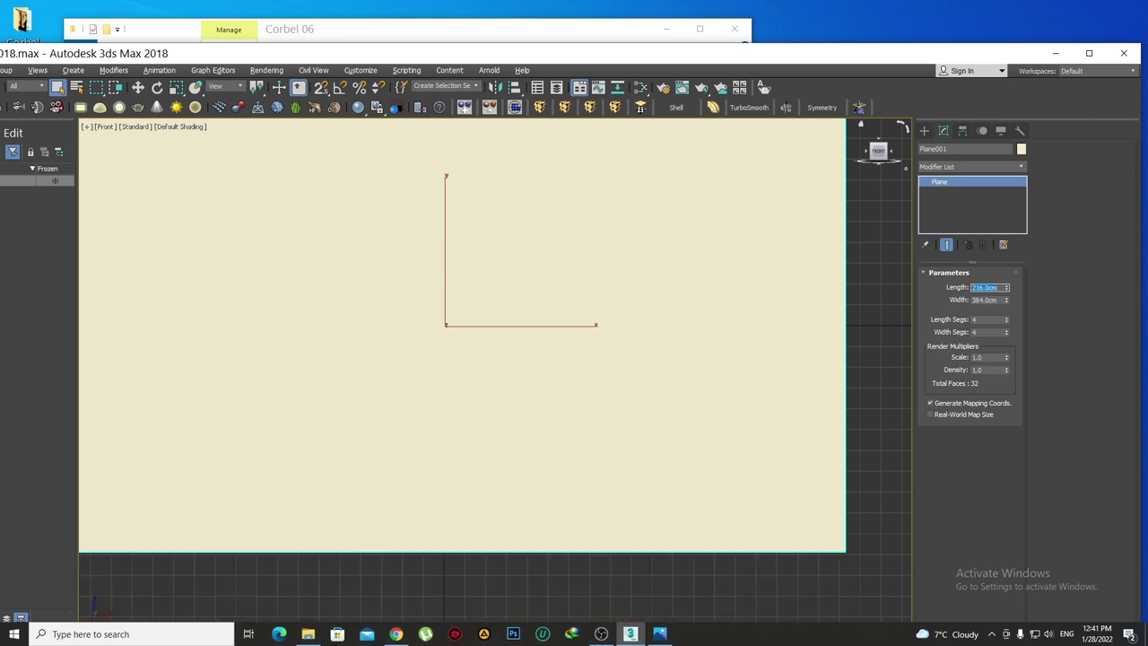
Adjust the view and bring the Corbel 06 folder window forward
scroll(472, 297, down, 3)
scroll(517, 320, up, 1)
middle_drag(517, 321, 505, 313)
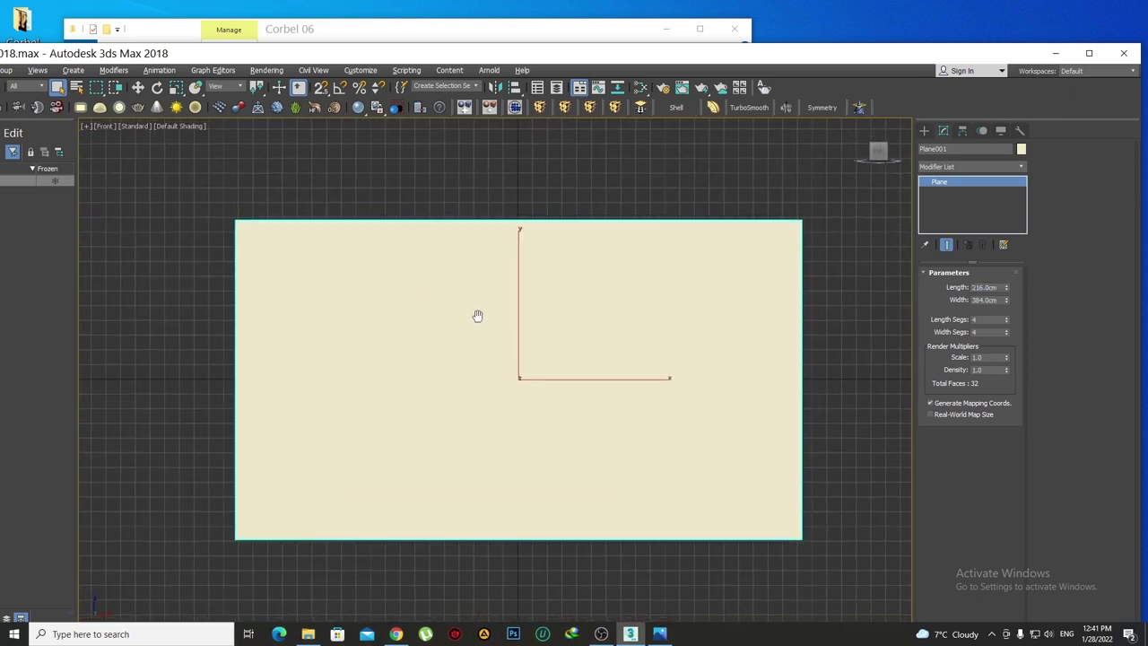
click(421, 34)
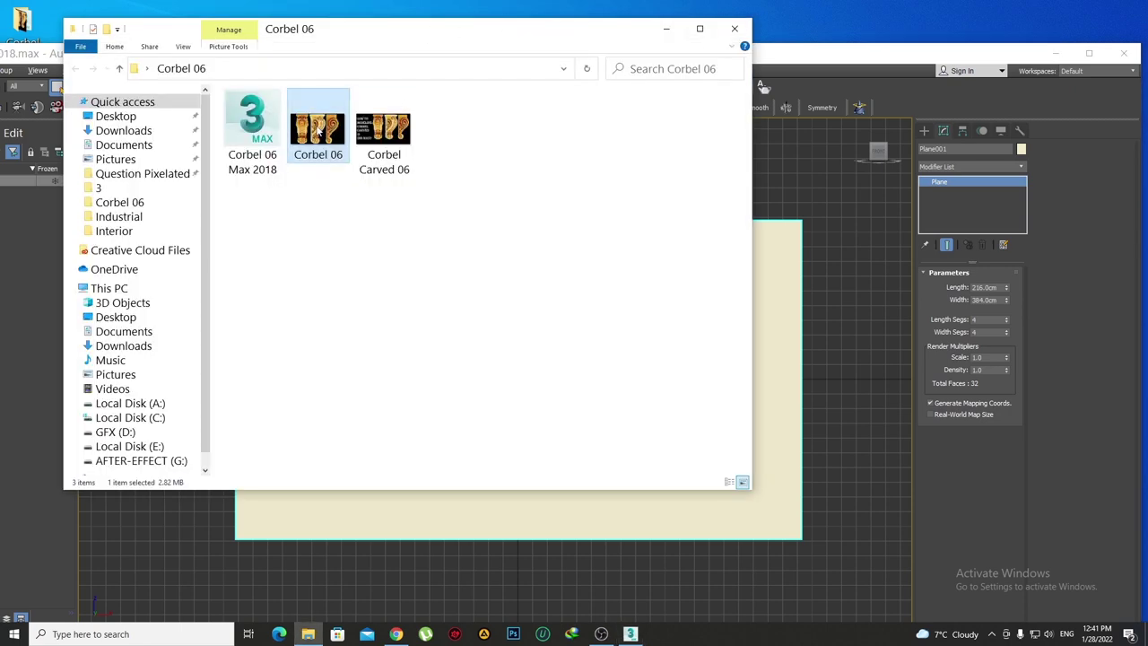
Drag Corbel 06.jpg onto Plane001, close the folder, and maximize 3ds Max
drag(321, 134, 778, 409)
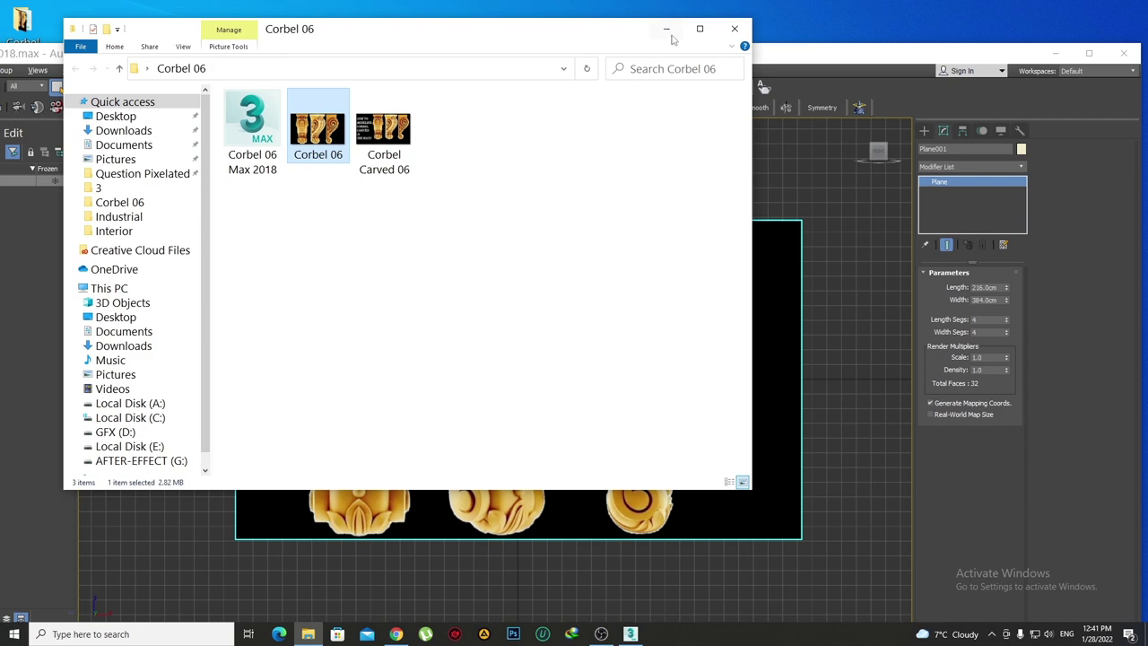
click(735, 28)
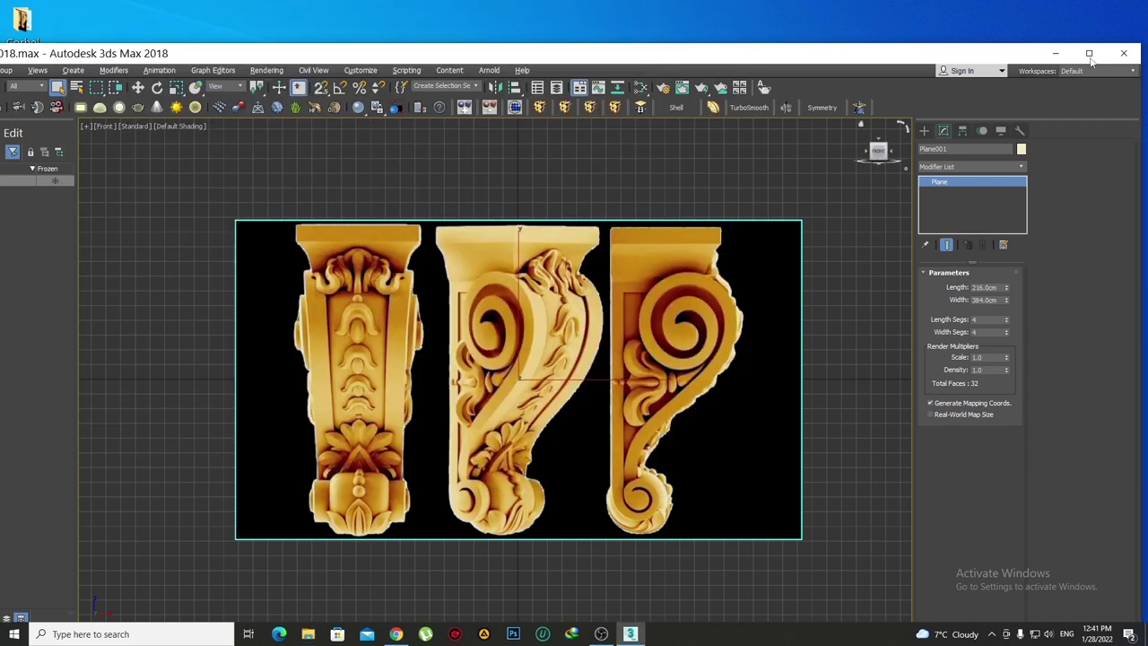
click(1089, 52)
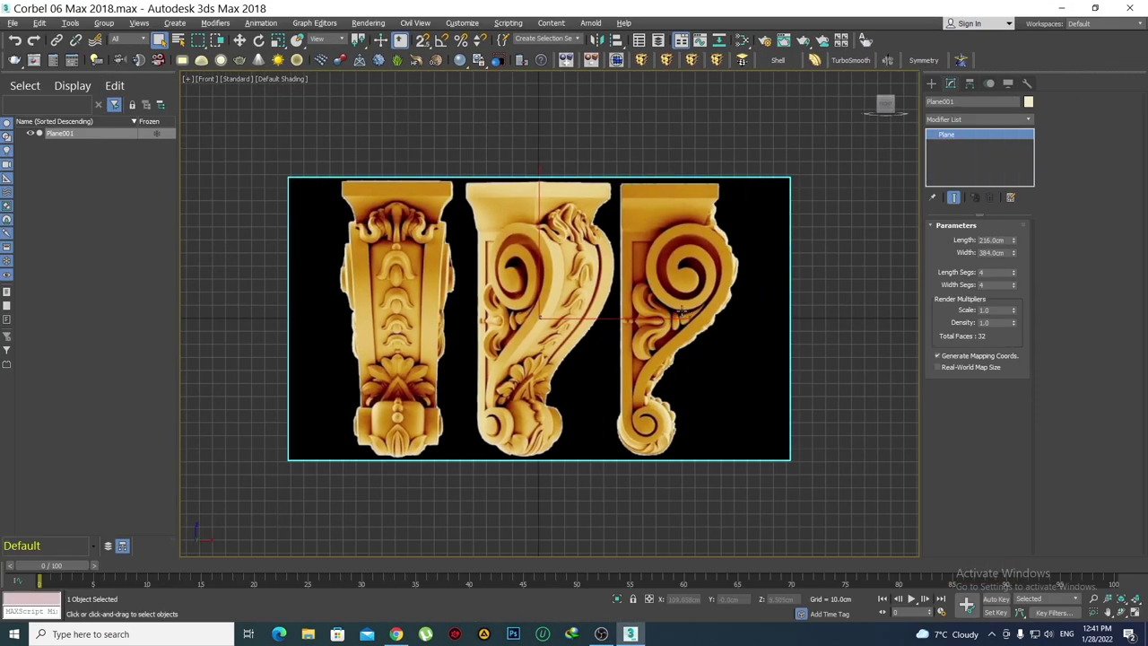
middle_drag(611, 326, 595, 330)
click(932, 83)
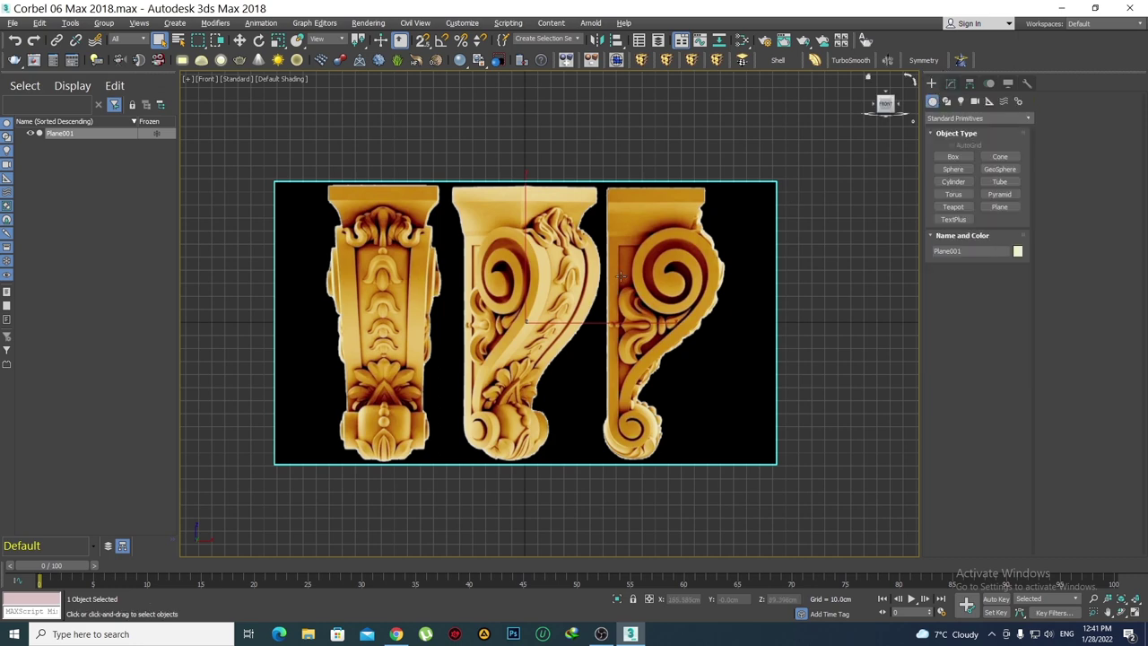
scroll(405, 364, up, 2)
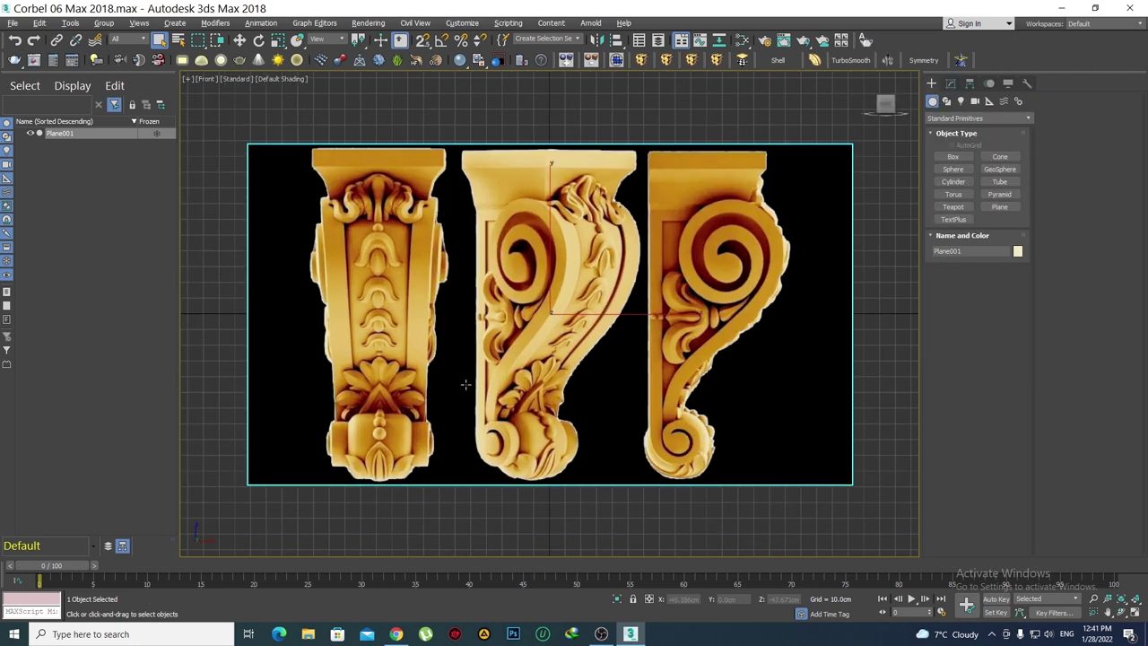
Raise the viewport texture display resolution to 8192 in Configure Viewports and apply it
click(186, 78)
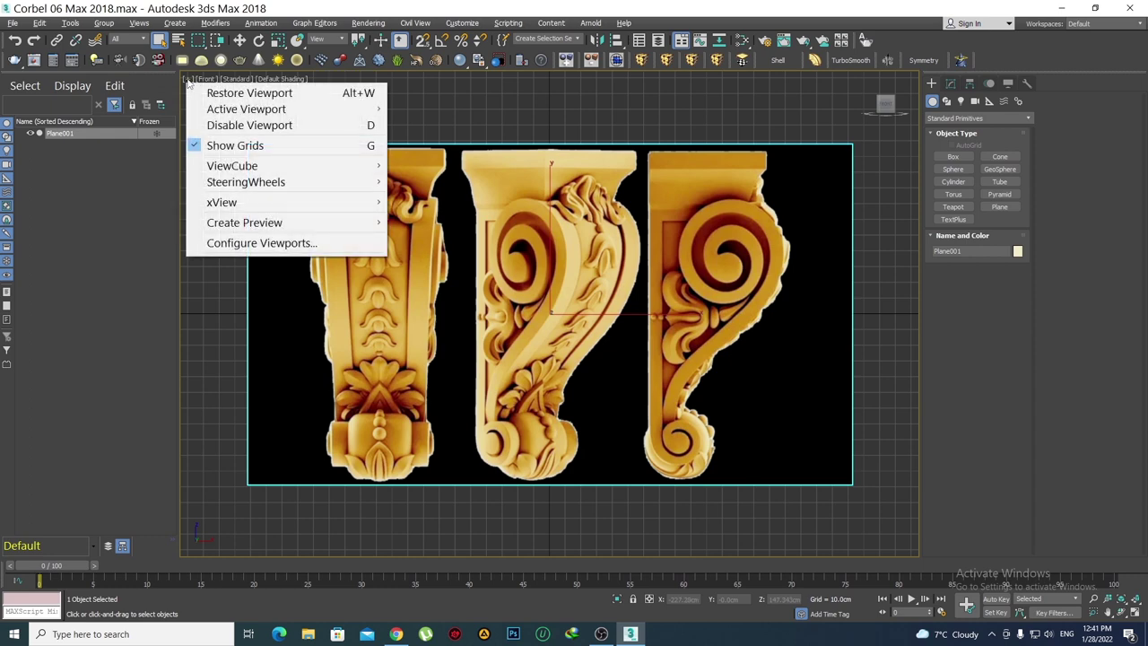
click(236, 243)
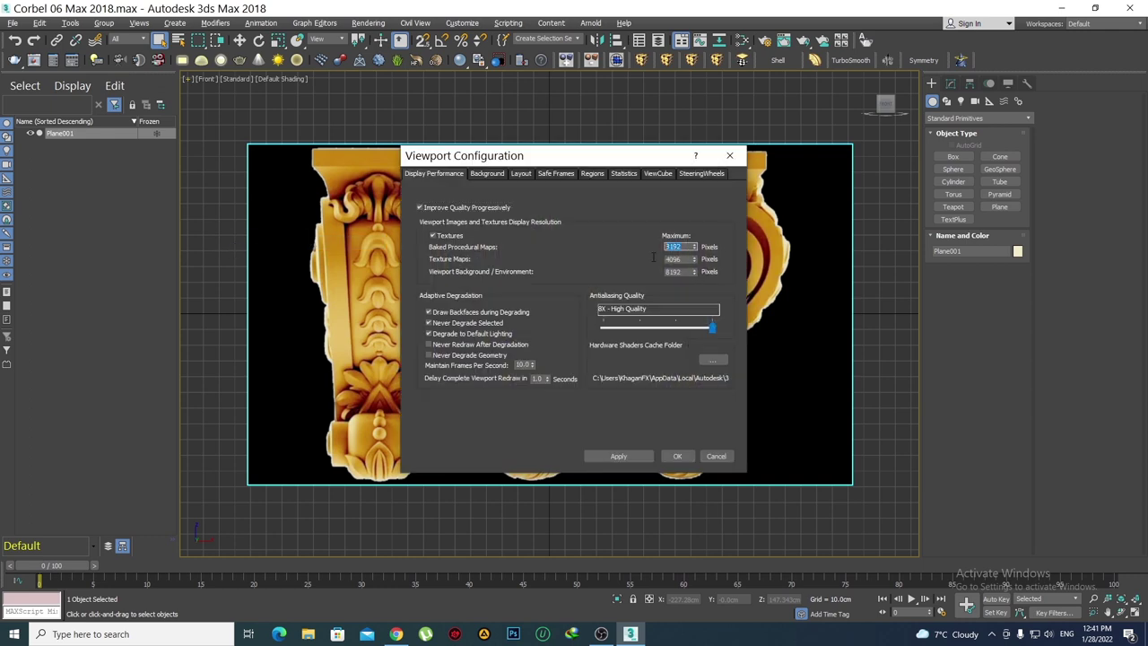
key(Tab)
click(634, 457)
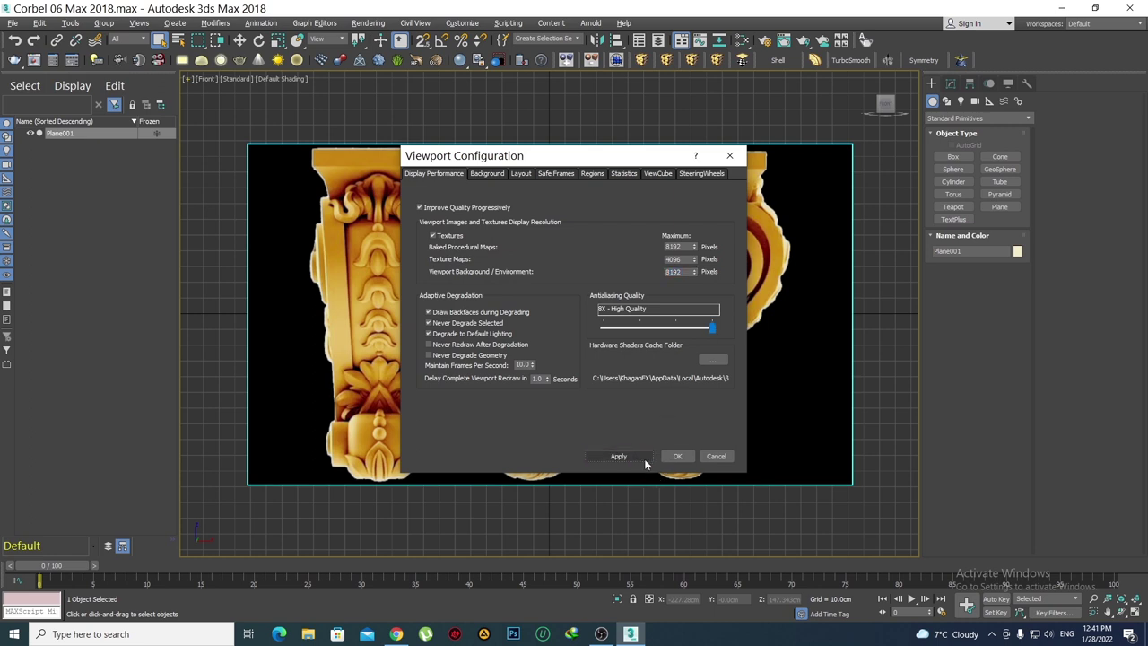
click(675, 458)
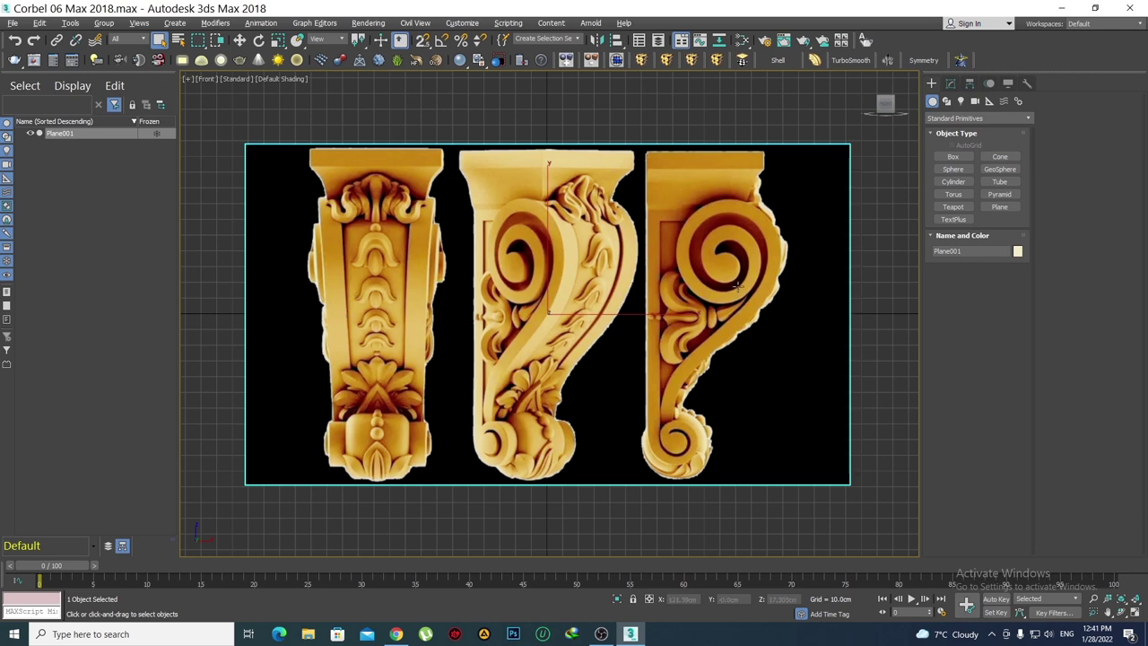
Zoom around the reference spiral, then fit the whole reference plane in view with Z
scroll(737, 285, up, 2)
scroll(675, 260, up, 4)
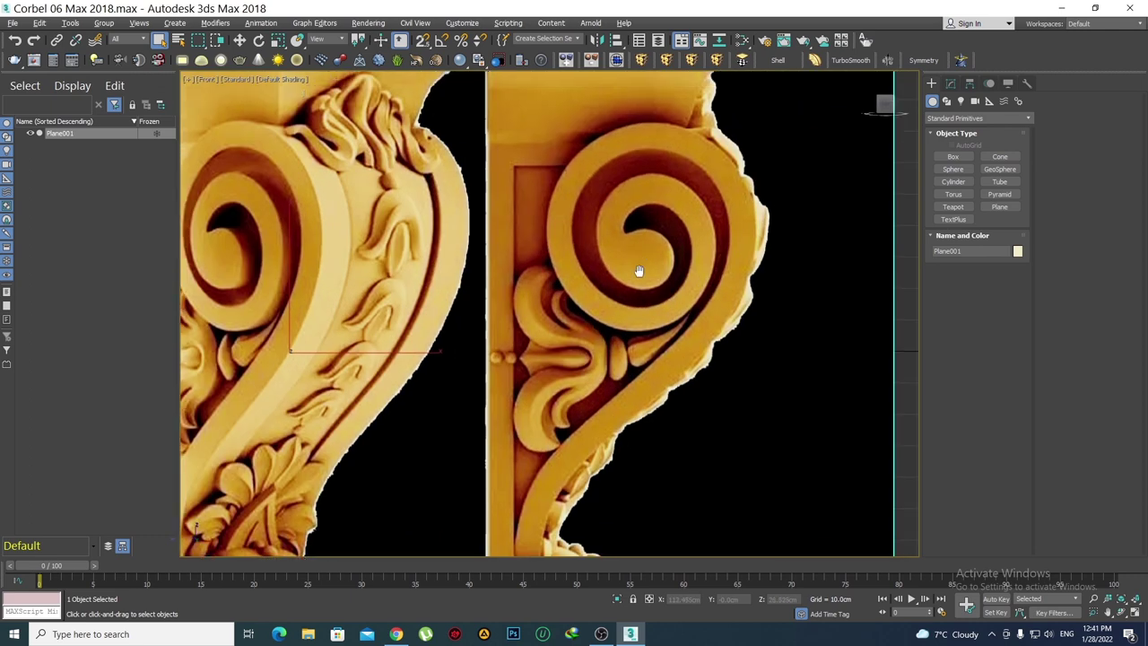
scroll(639, 271, down, 2)
scroll(683, 255, down, 2)
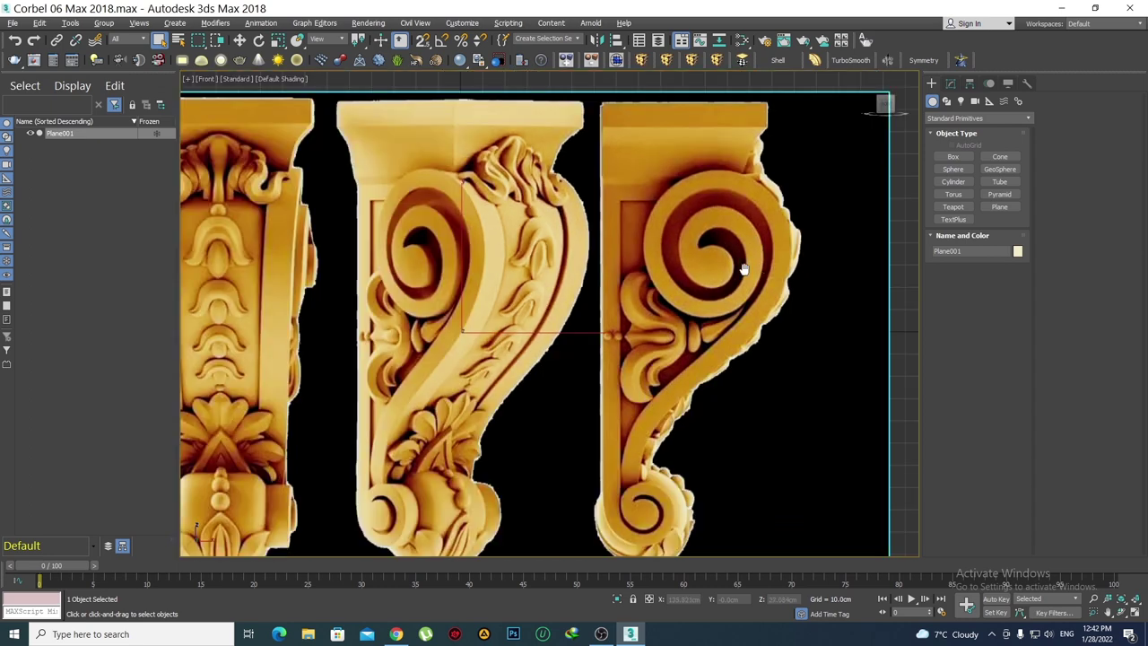
scroll(709, 271, up, 2)
scroll(678, 272, down, 4)
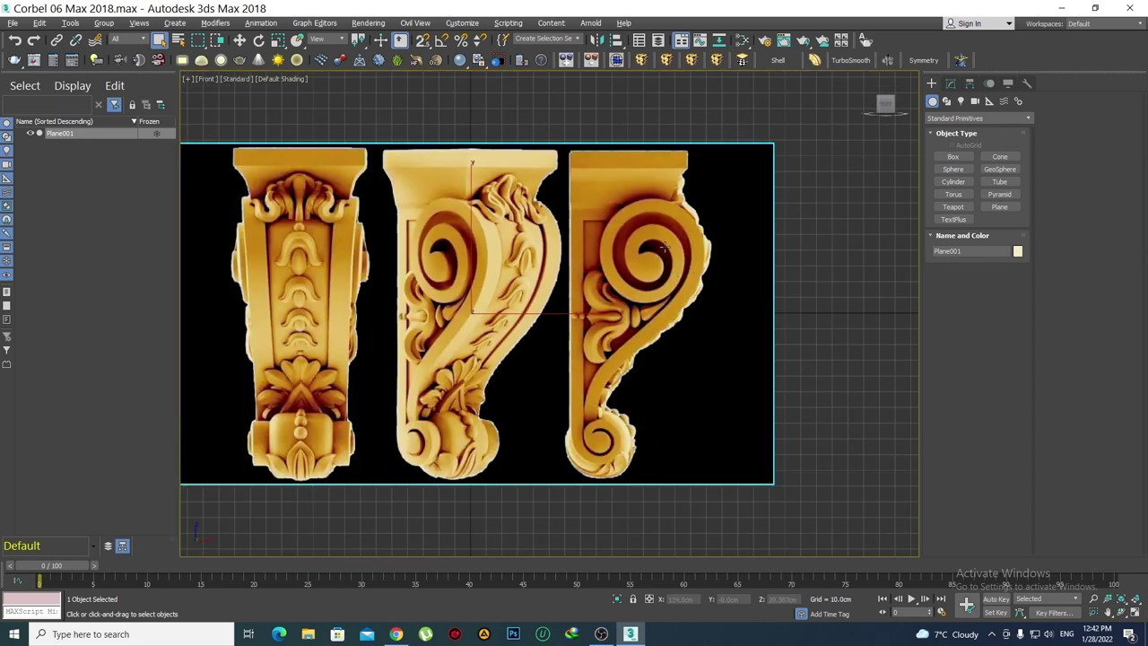
scroll(665, 246, up, 2)
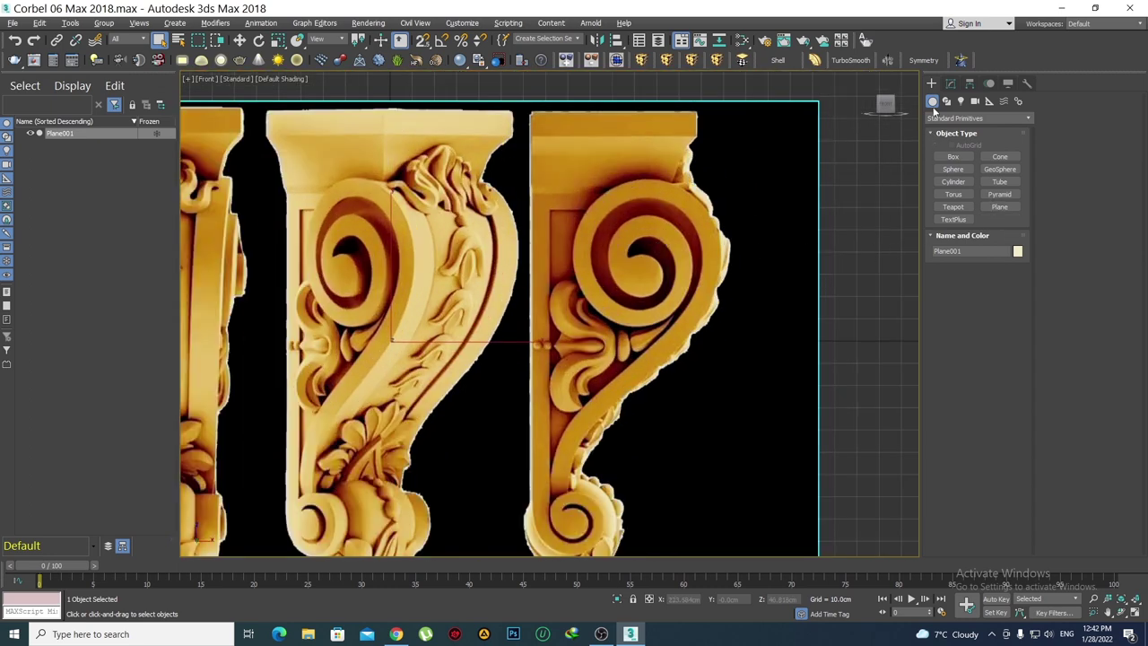
click(954, 181)
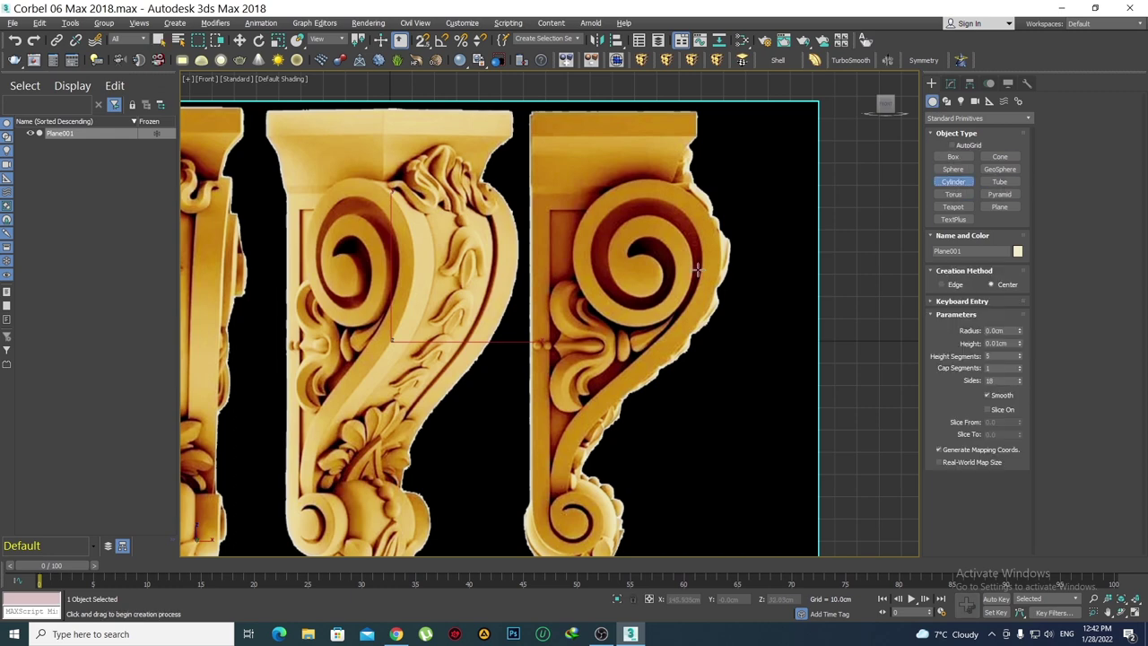
scroll(697, 269, up, 4)
scroll(564, 309, up, 4)
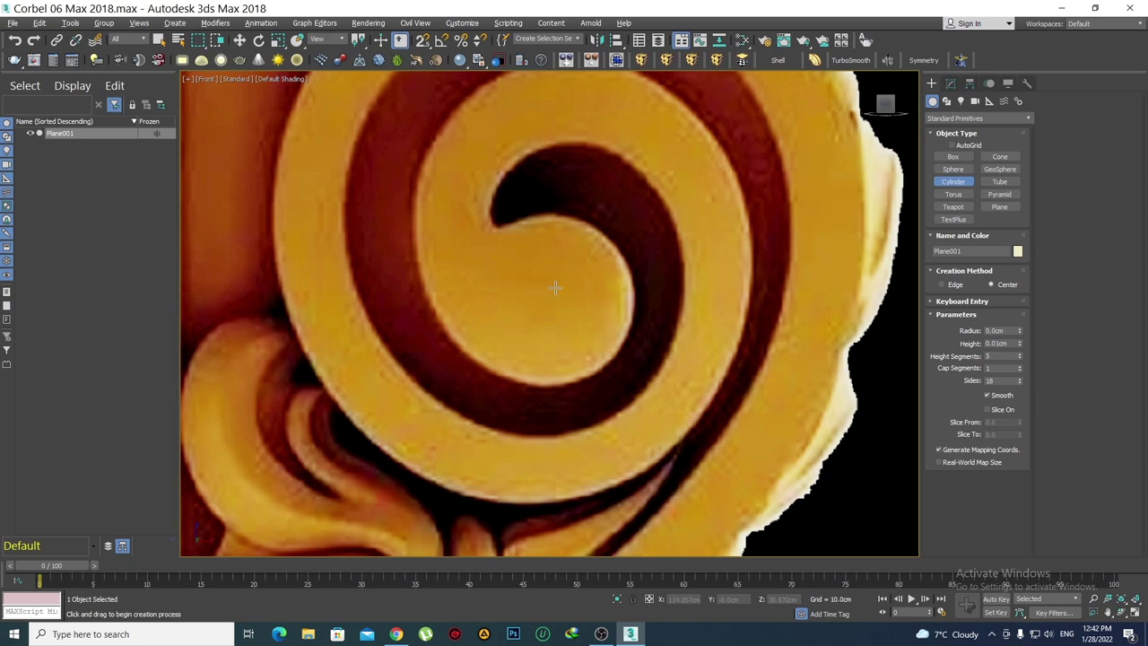
key(z)
scroll(644, 294, up, 2)
middle_drag(628, 298, 668, 300)
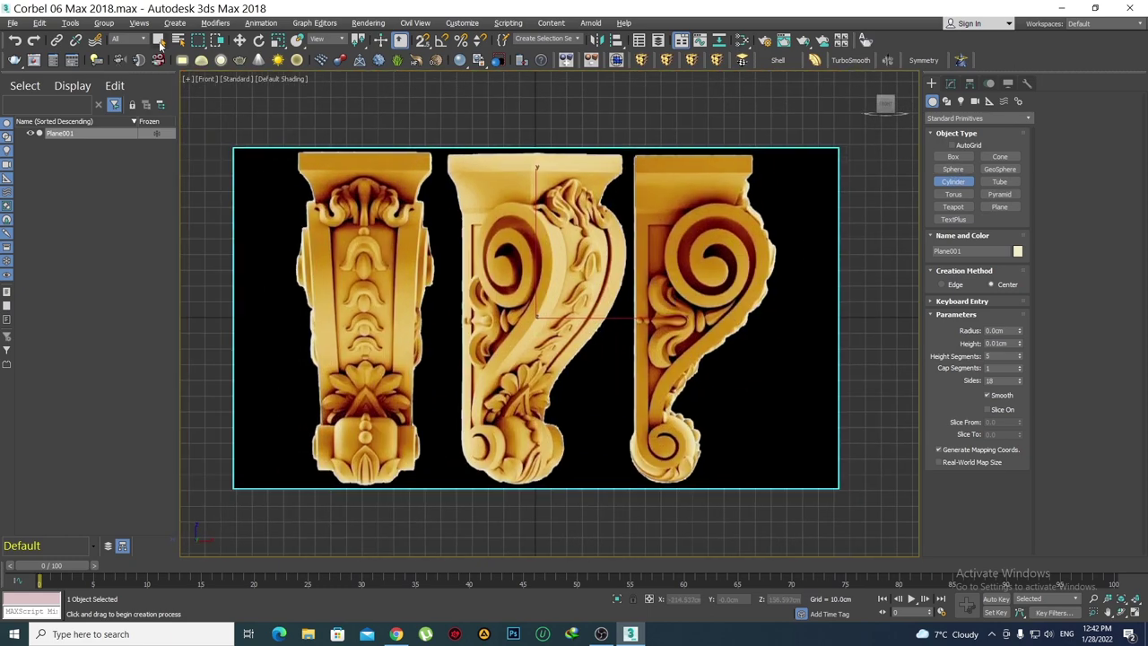
Cancel cylinder creation and switch to the Top view
click(159, 39)
middle_drag(498, 280, 535, 297)
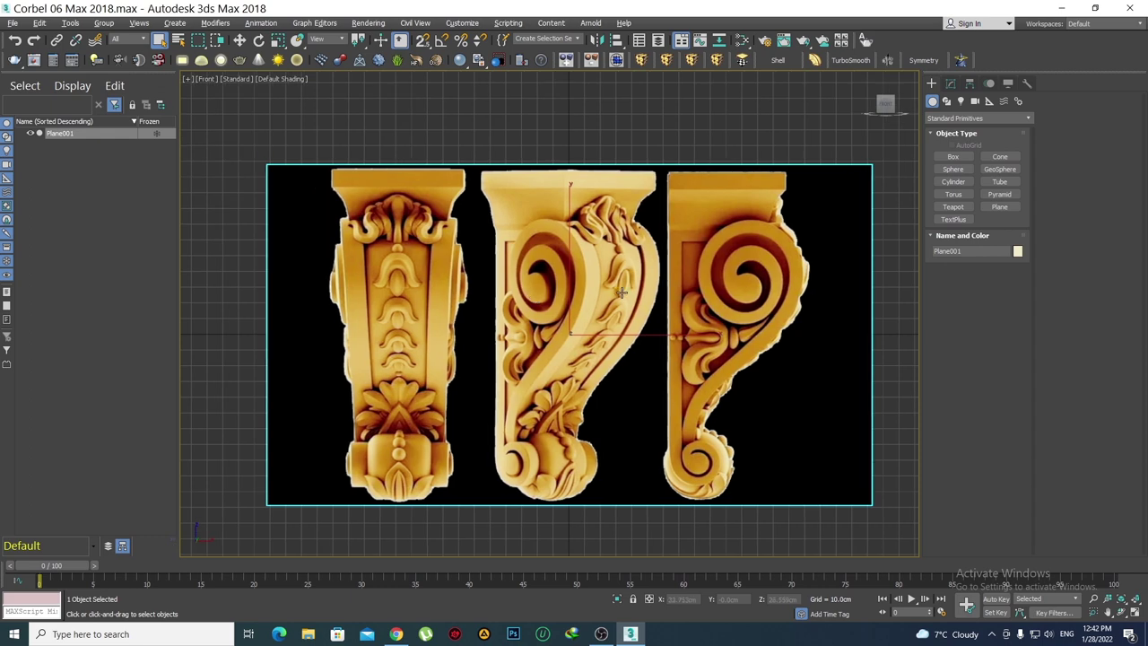
key(t)
middle_drag(572, 360, 583, 370)
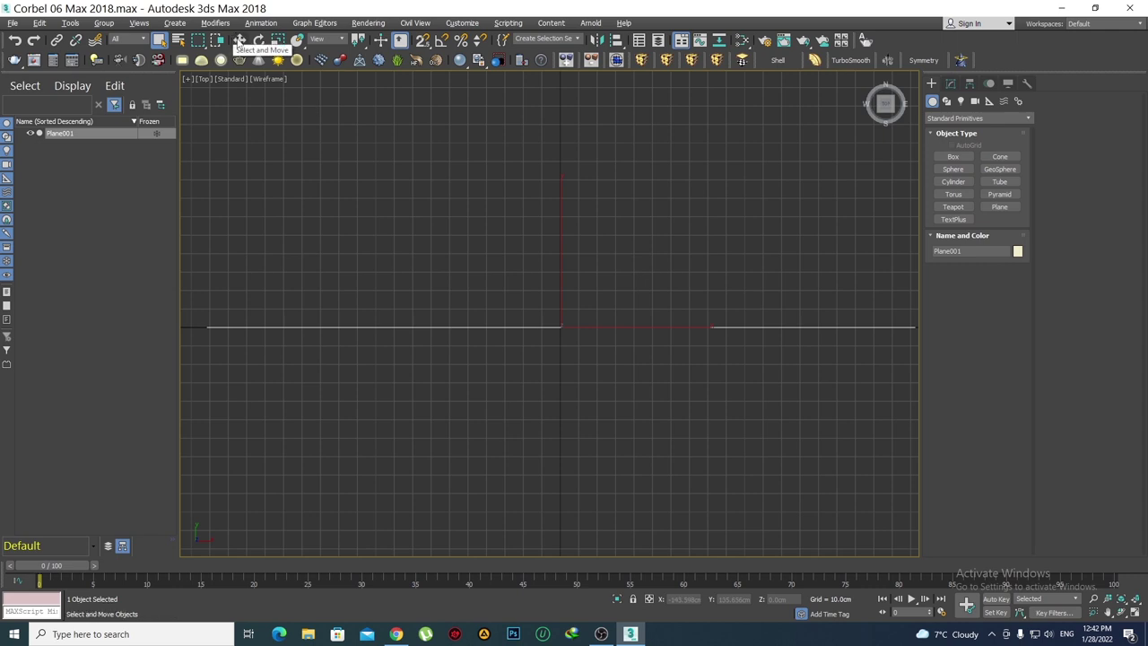
Move the plane about 40 cm back along Y, then return to a shaded, gridless Front view
click(239, 40)
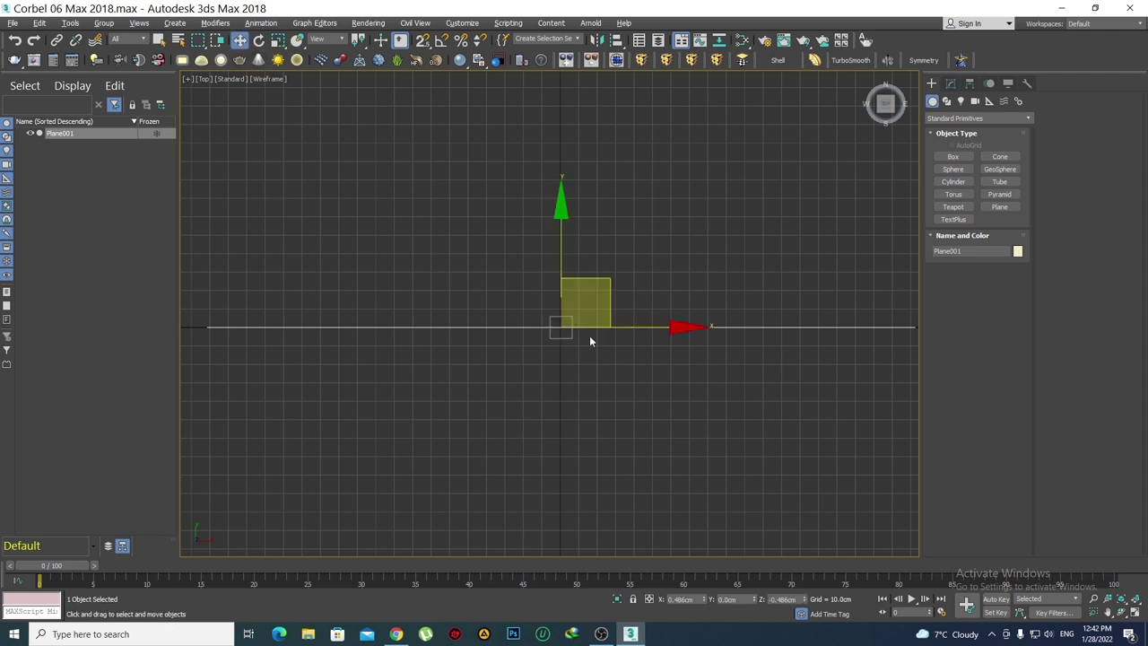
drag(561, 233, 591, 161)
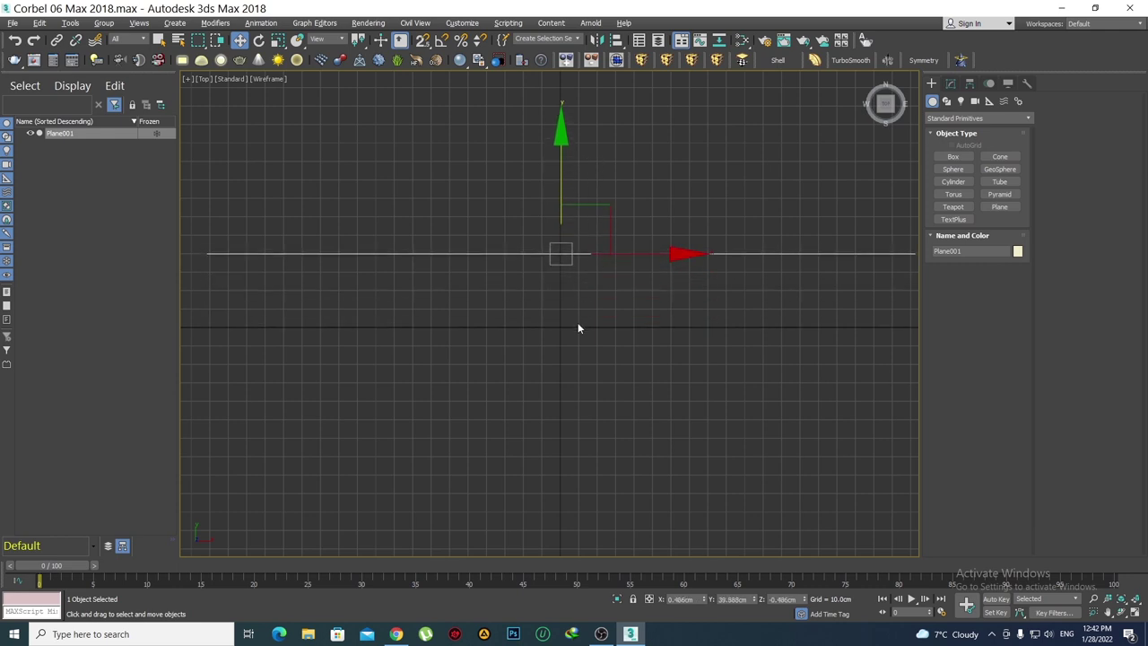
key(f)
key(F3)
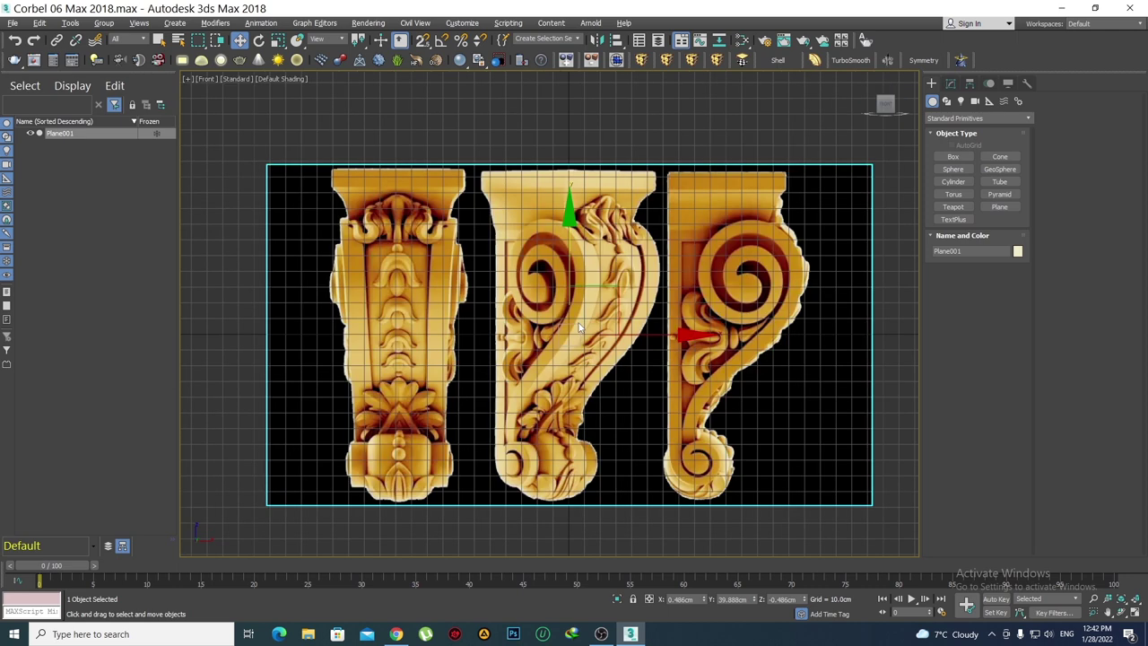
key(g)
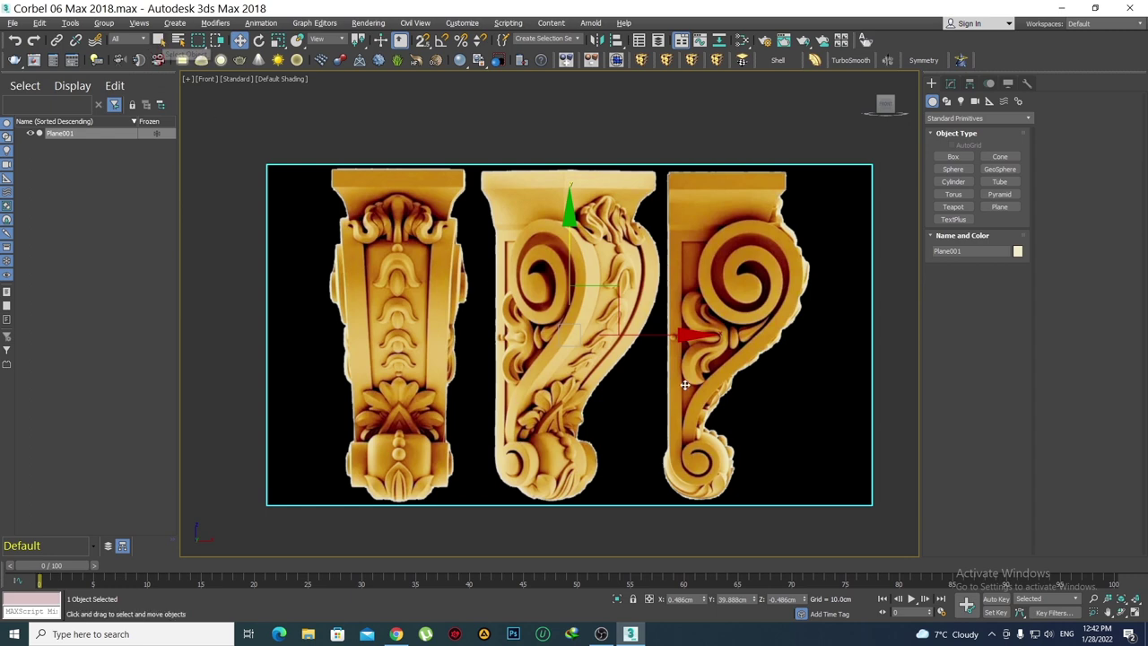
key(q)
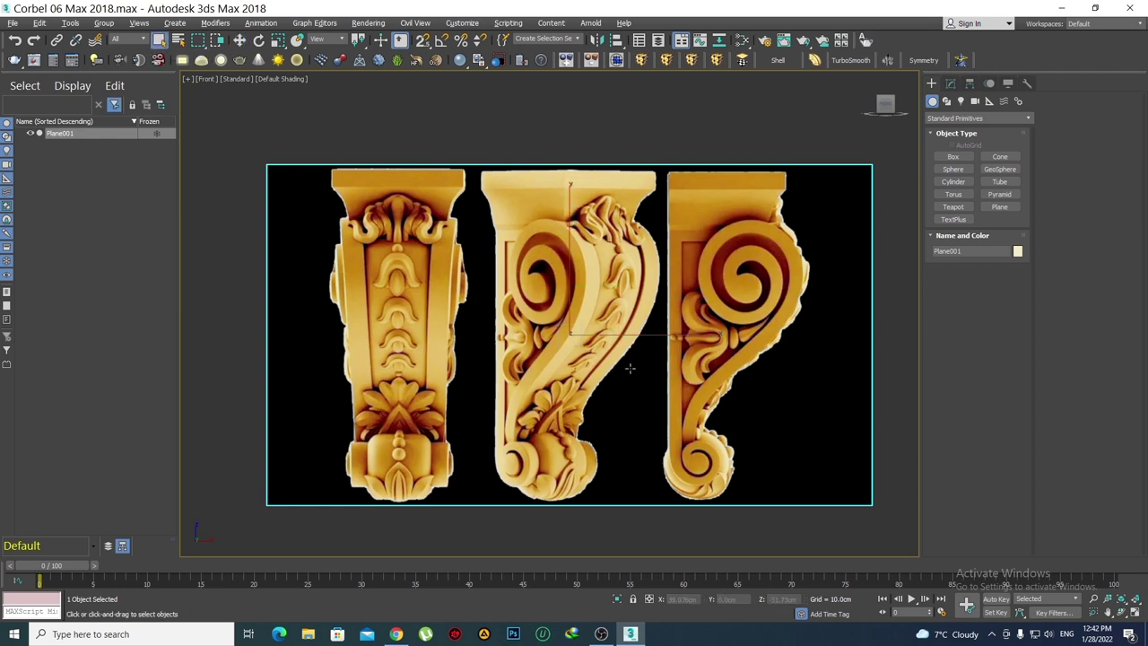
Check Plane001's Object Properties, then freeze it and confirm it can't be selected
right_click(514, 241)
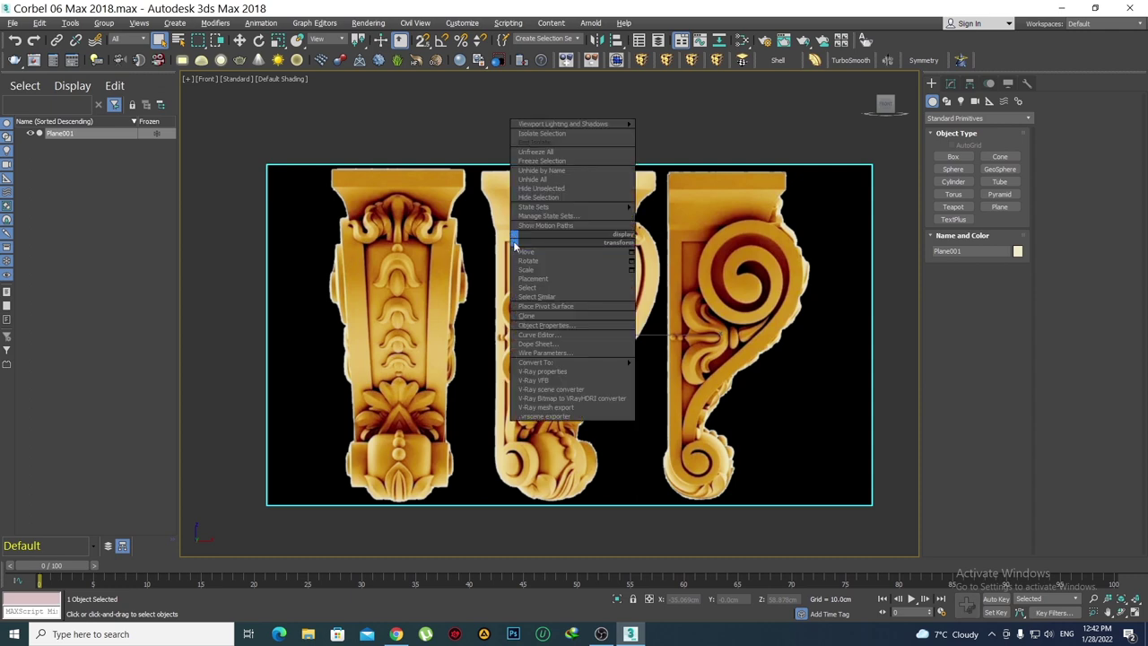
click(550, 326)
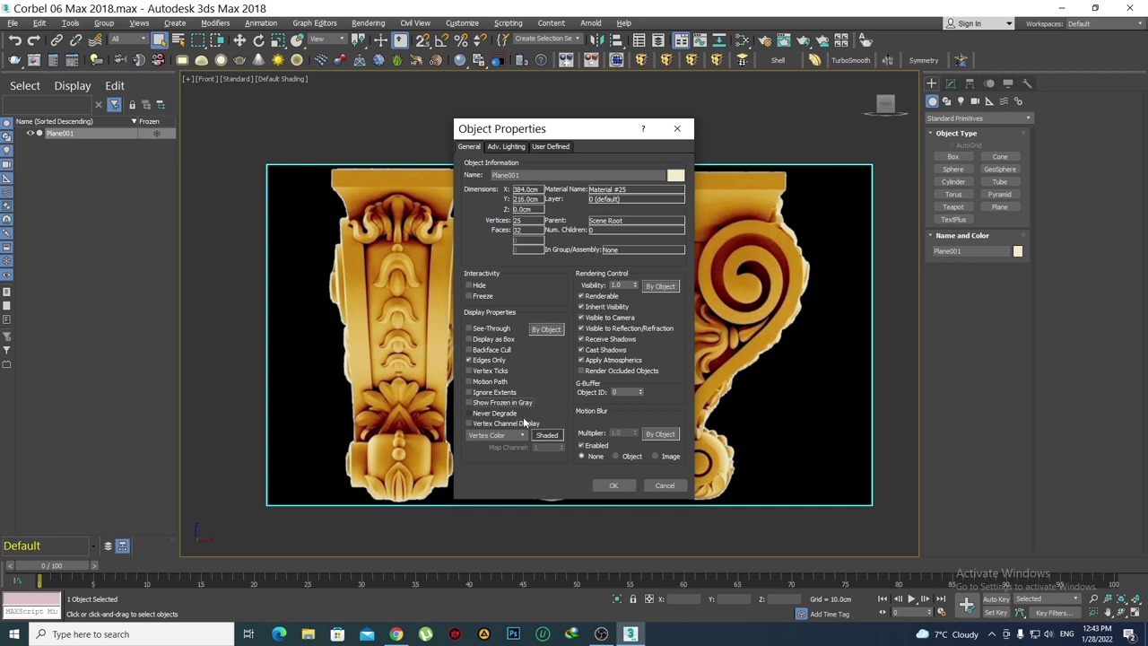
click(615, 484)
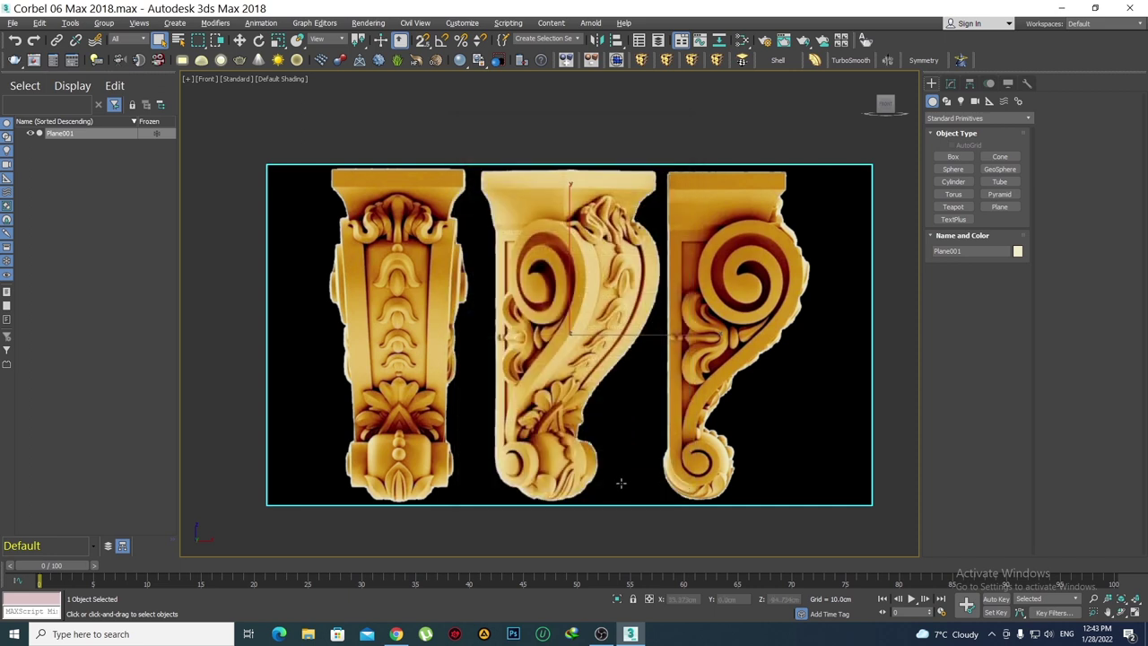
right_click(477, 209)
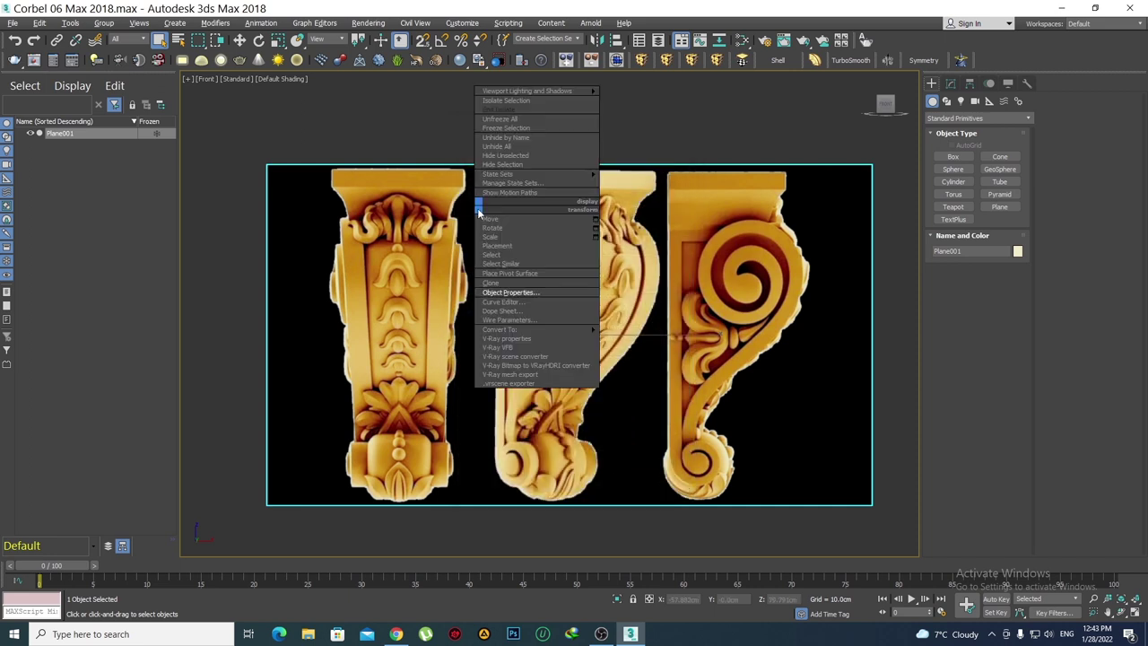
click(506, 127)
scroll(500, 272, down, 4)
drag(715, 394, 458, 275)
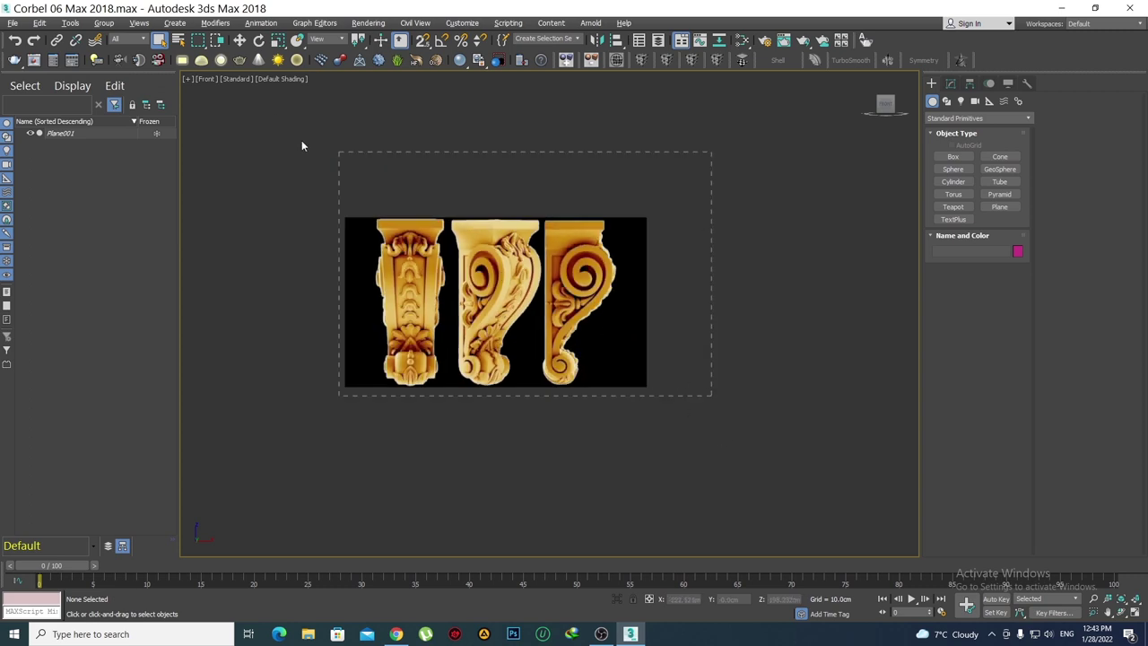
Draw Cylinder001 at the spiral's centre, radius 9.748 cm and height 28.368 cm
drag(813, 448, 500, 308)
mouse_move(520, 295)
middle_down()
mouse_move(549, 298)
mouse_move(563, 339)
mouse_move(558, 288)
middle_up()
scroll(549, 299, up, 2)
scroll(538, 188, up, 2)
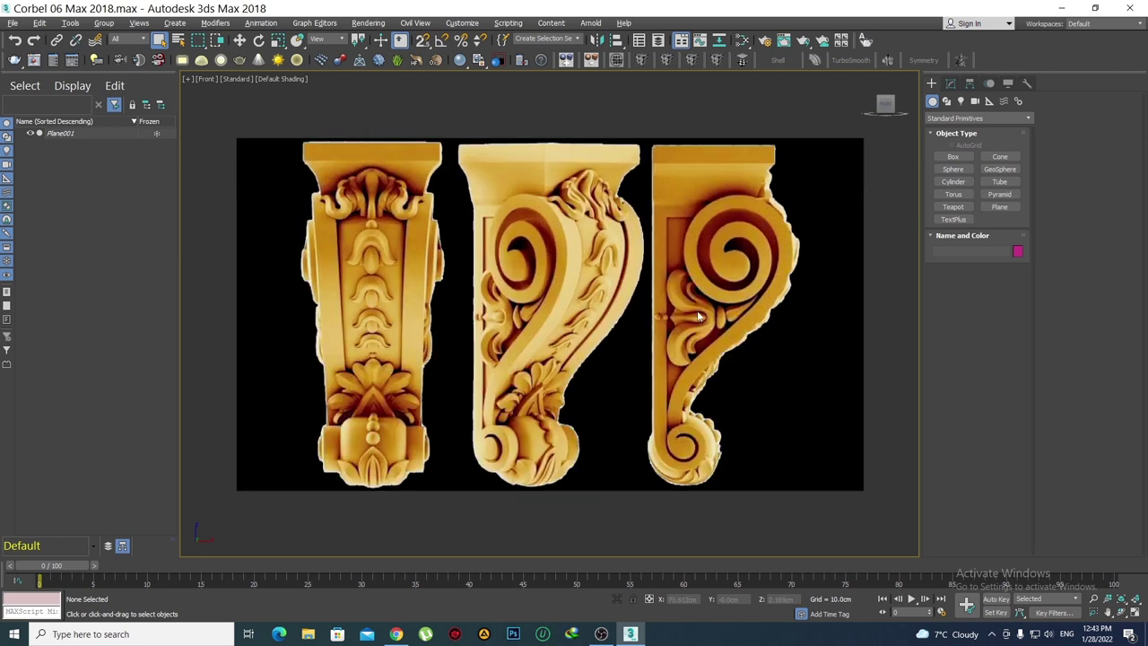
click(953, 181)
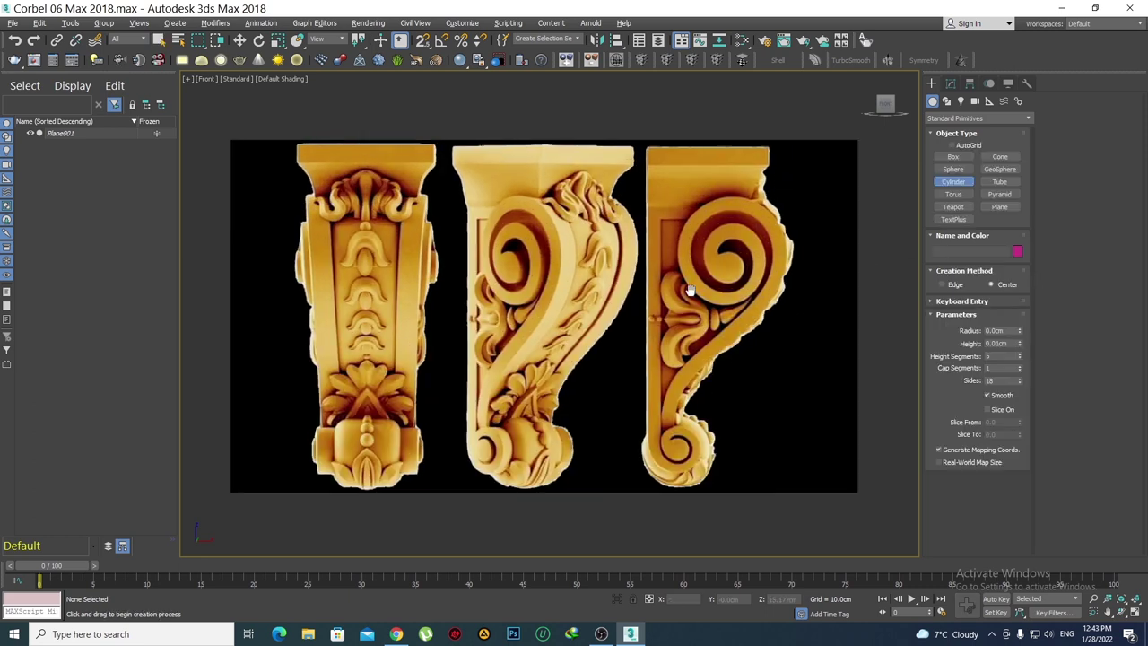
middle_drag(698, 292, 665, 293)
scroll(633, 341, up, 3)
scroll(538, 341, up, 3)
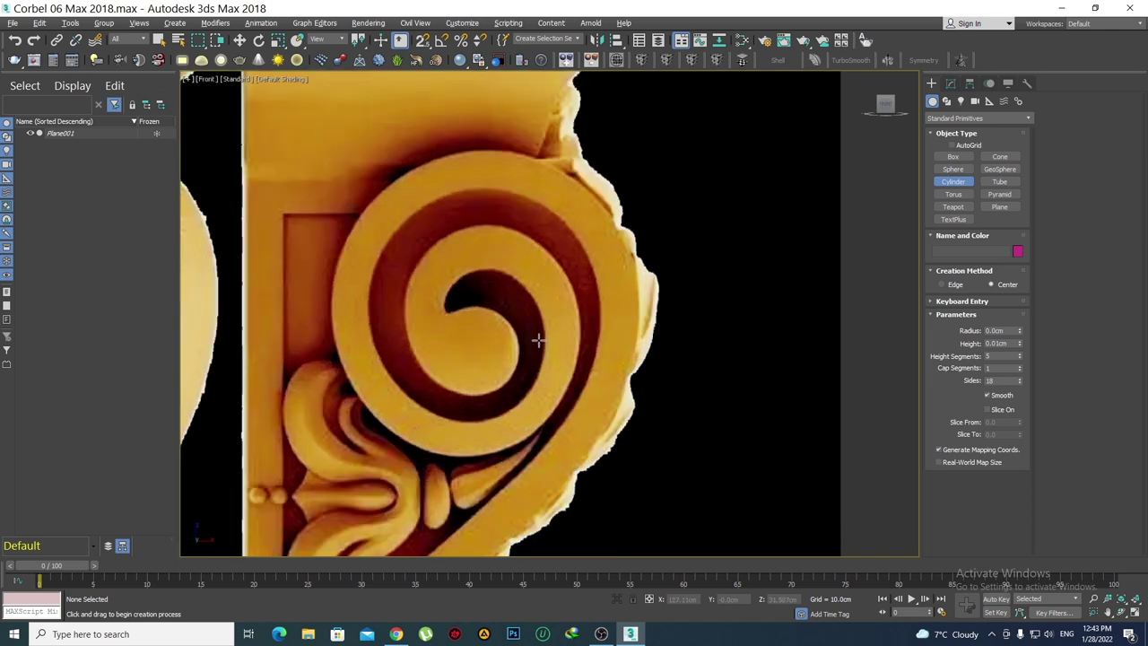
scroll(564, 333, up, 2)
drag(554, 337, 604, 380)
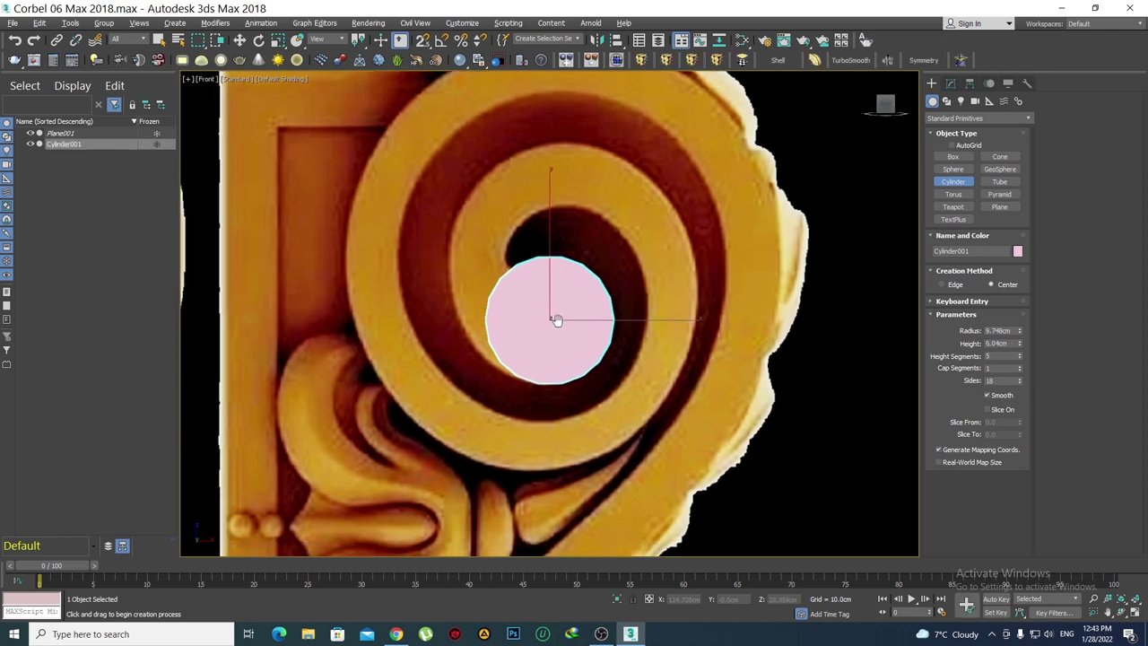
middle_drag(563, 339, 556, 318)
click(905, 171)
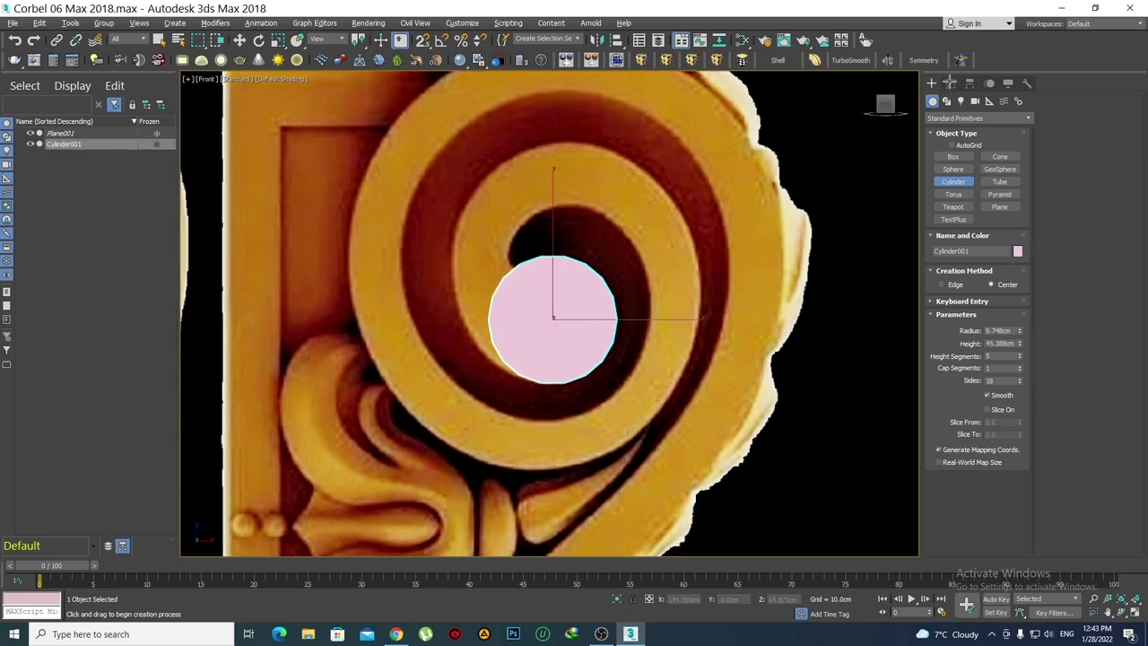
click(951, 84)
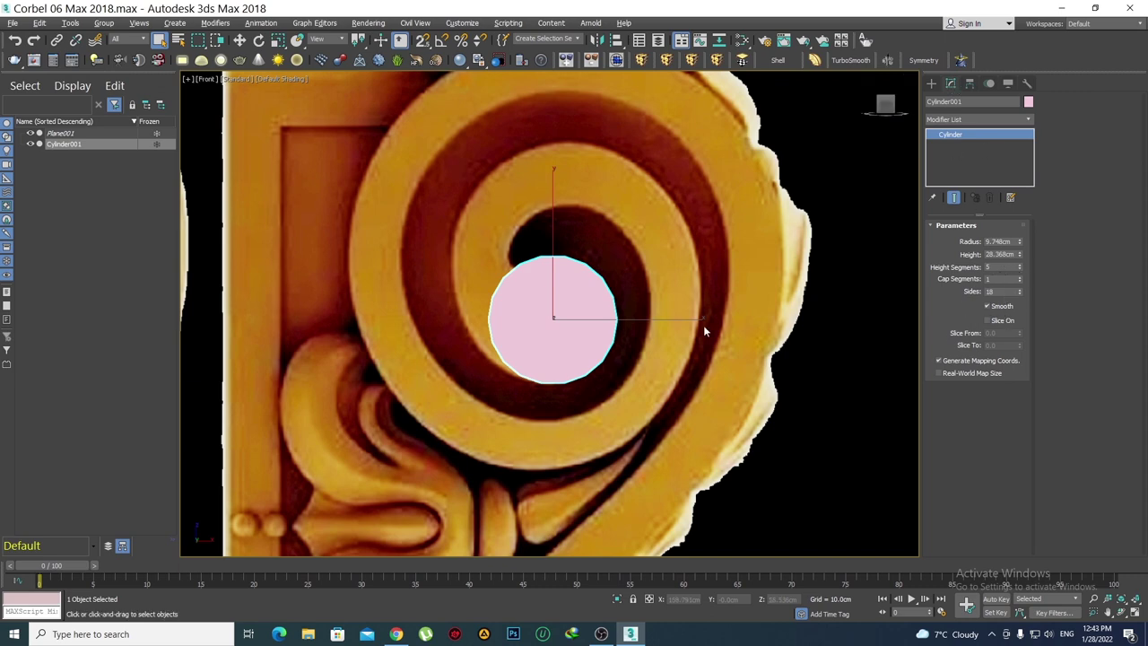
Move the cylinder onto the scroll spiral's centre in the Front view
mouse_move(576, 303)
middle_down()
mouse_move(594, 314)
mouse_move(580, 255)
middle_up()
scroll(595, 313, up, 2)
key(w)
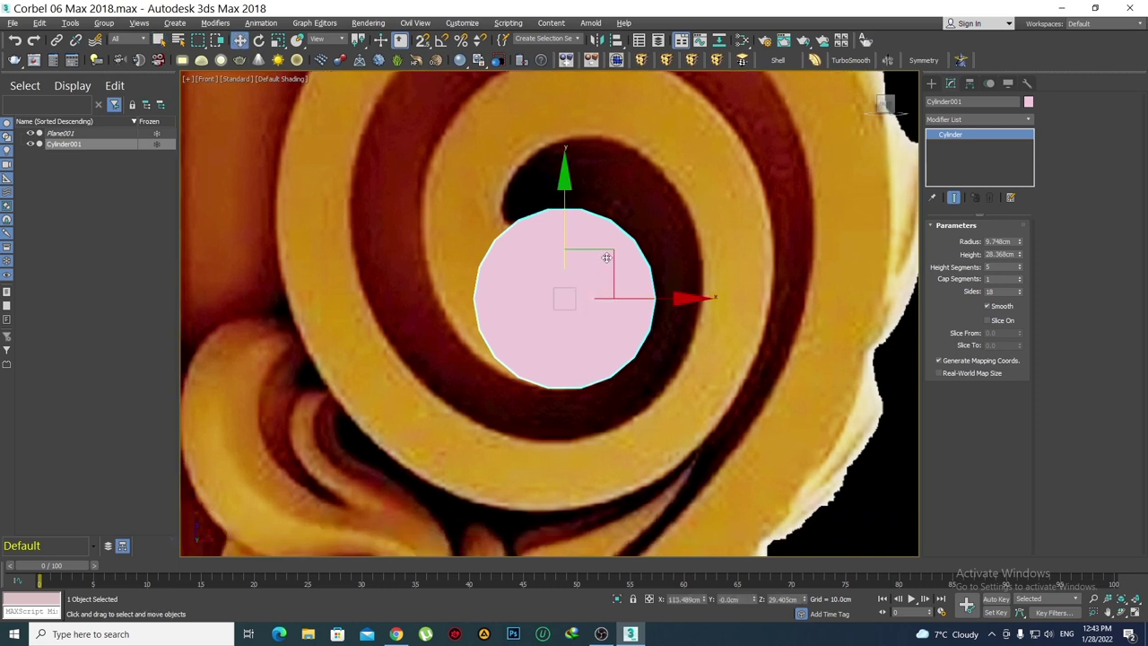
drag(613, 248, 610, 252)
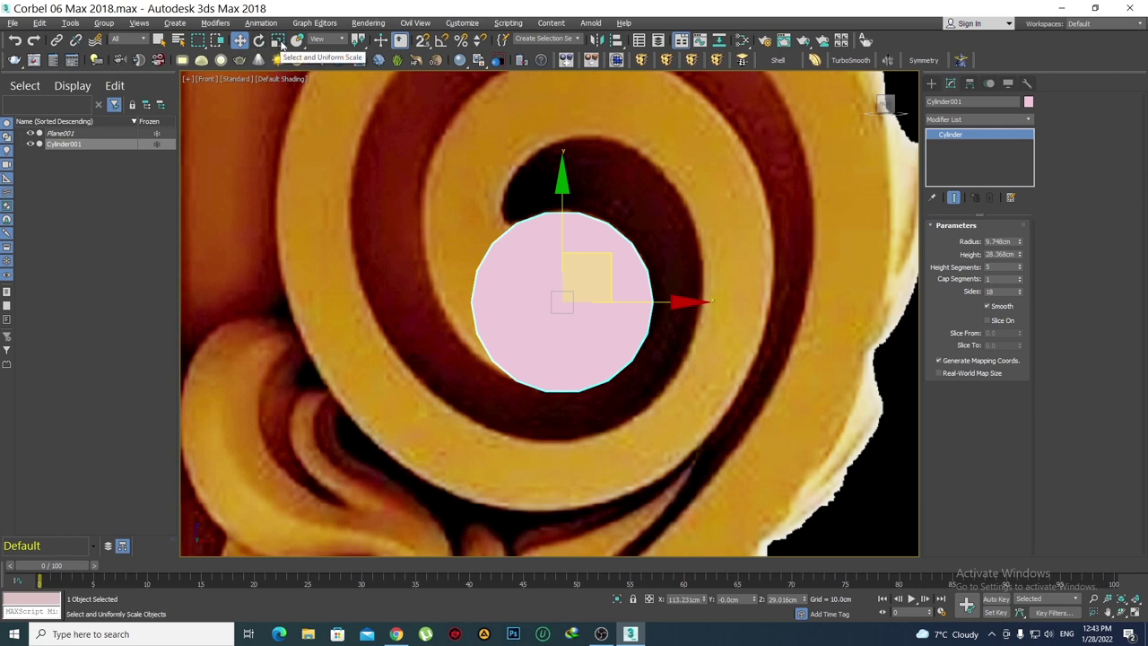
middle_drag(685, 376, 669, 367)
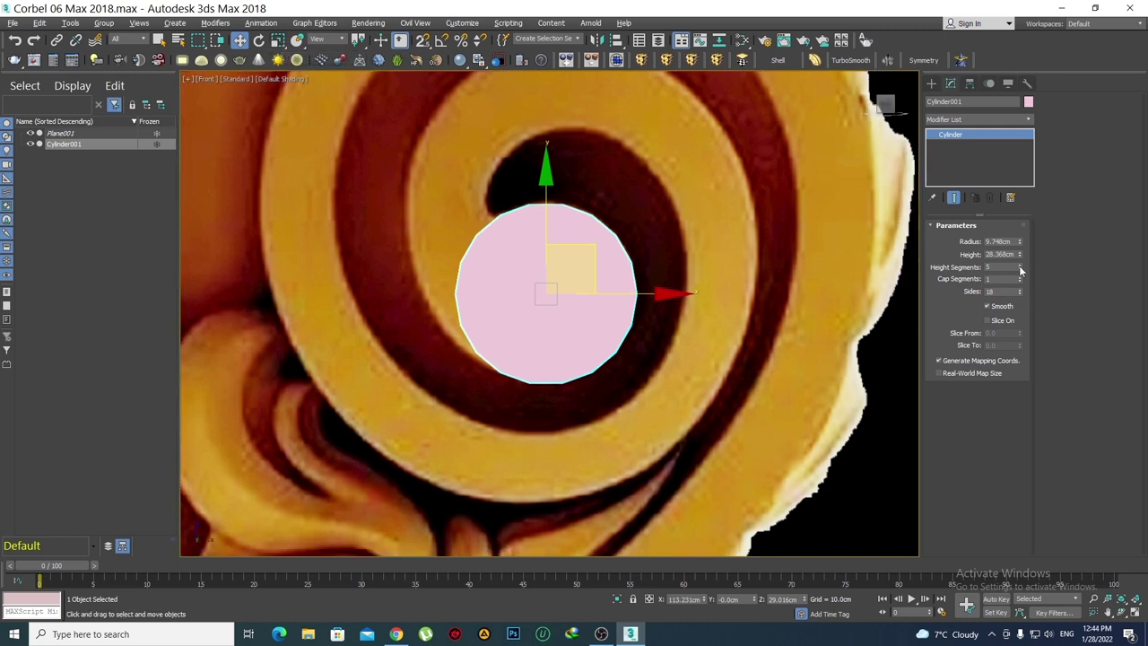
middle_drag(610, 290, 615, 313)
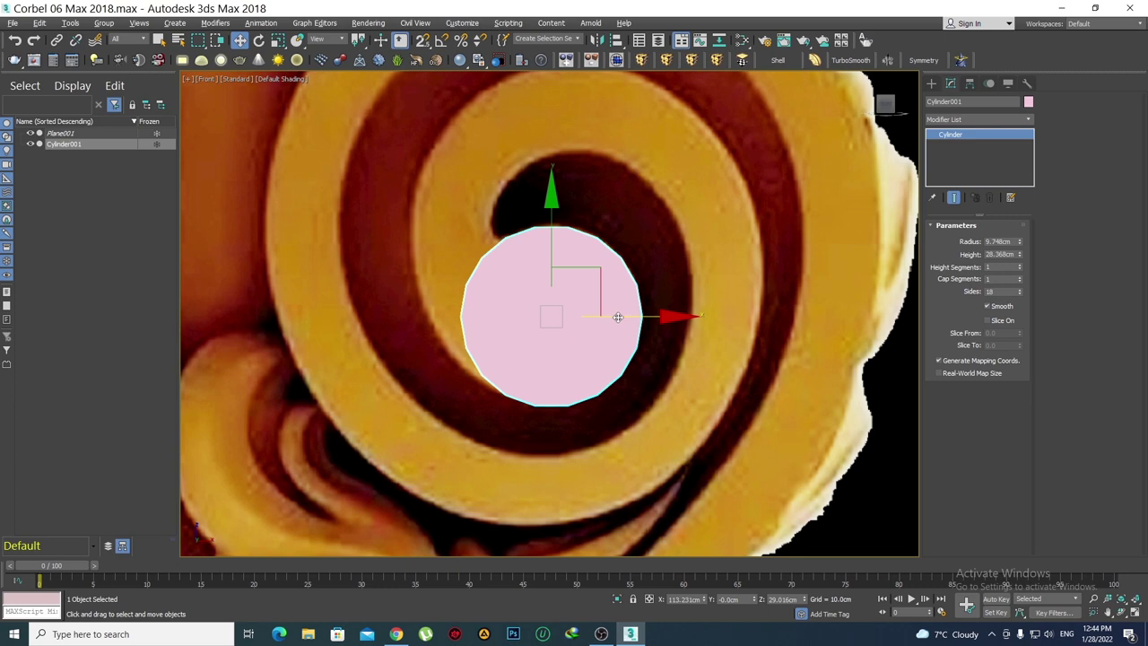
Turn on Edged Faces and give the cylinder 2 cap segments and 6 sides
key(F4)
click(570, 307)
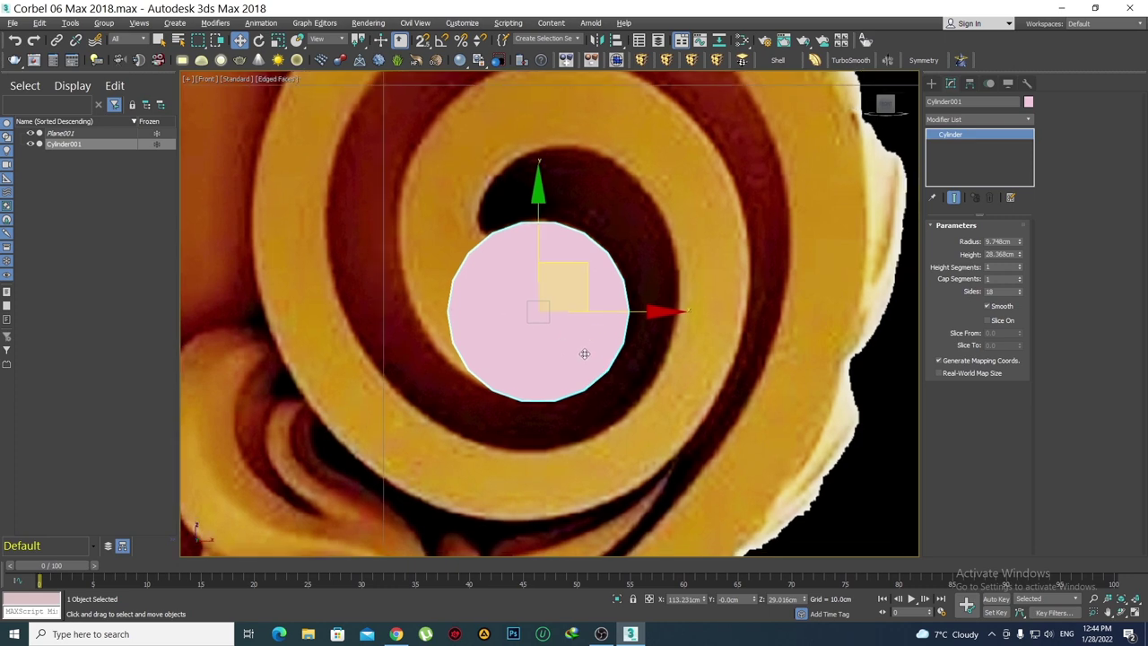
scroll(601, 363, up, 5)
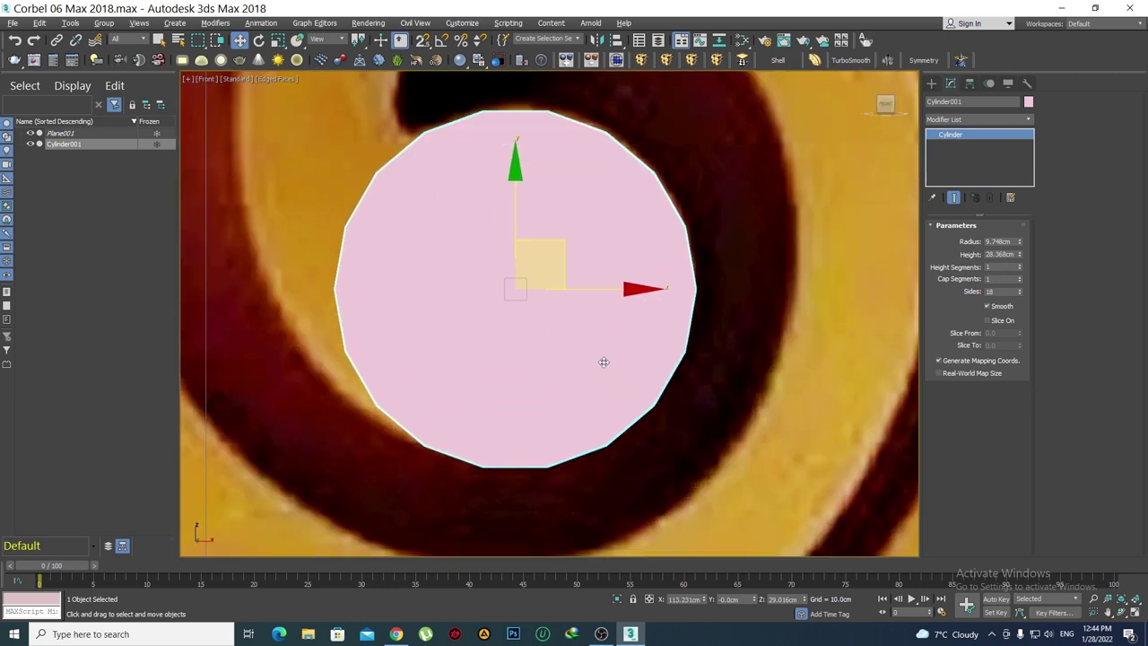
click(1020, 276)
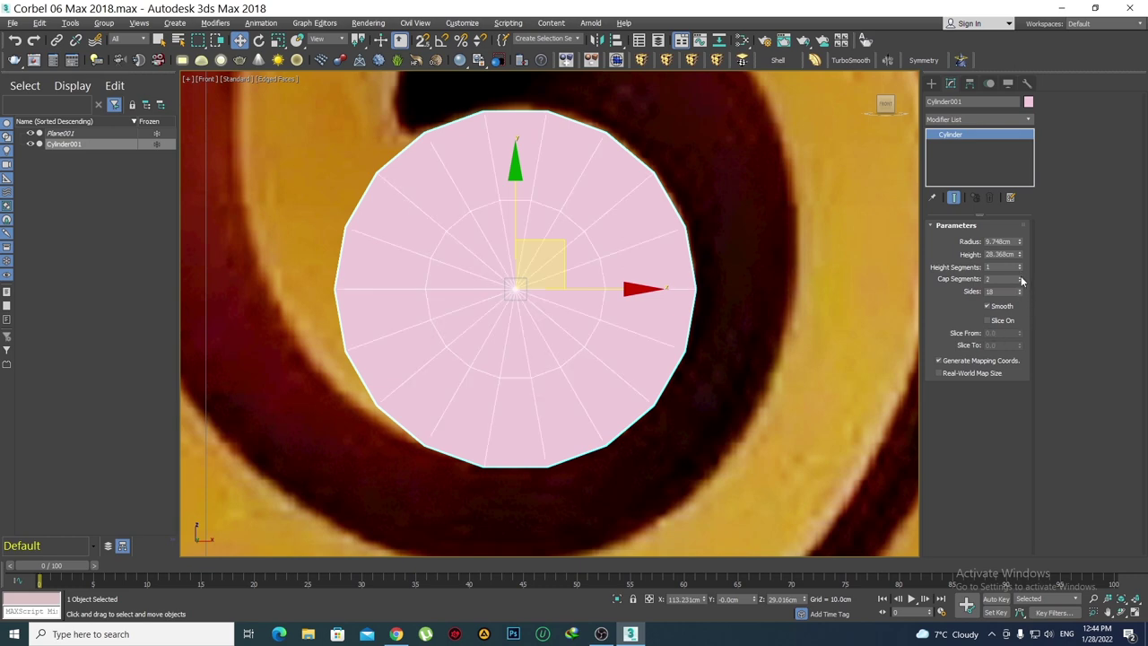
middle_drag(679, 315, 687, 325)
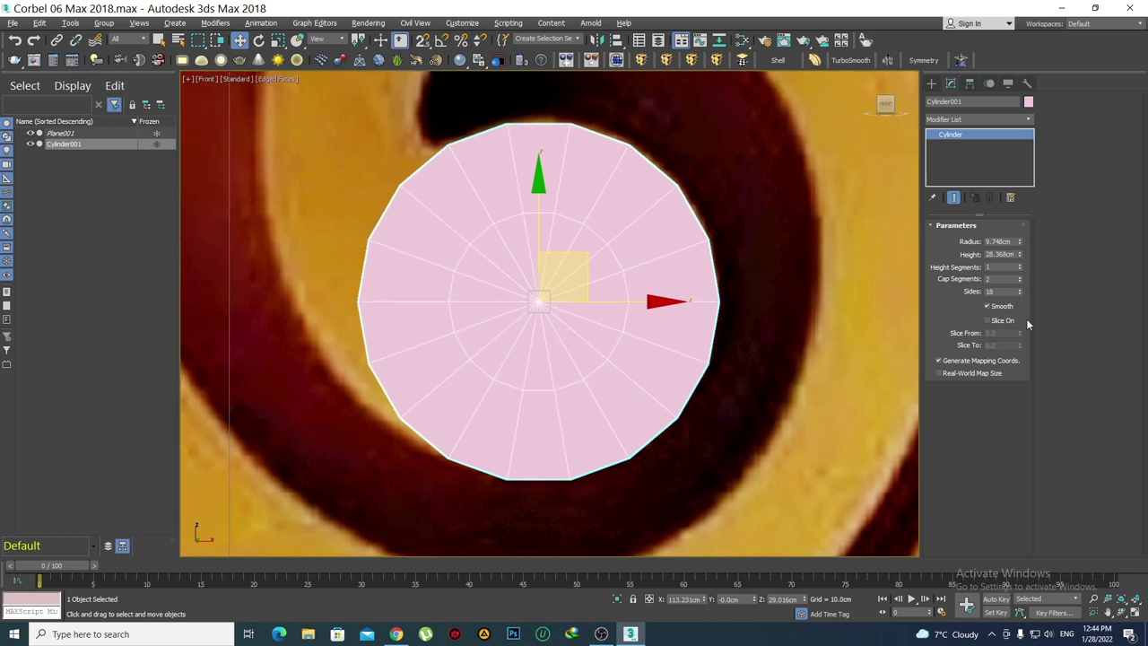
drag(1019, 294, 1019, 294)
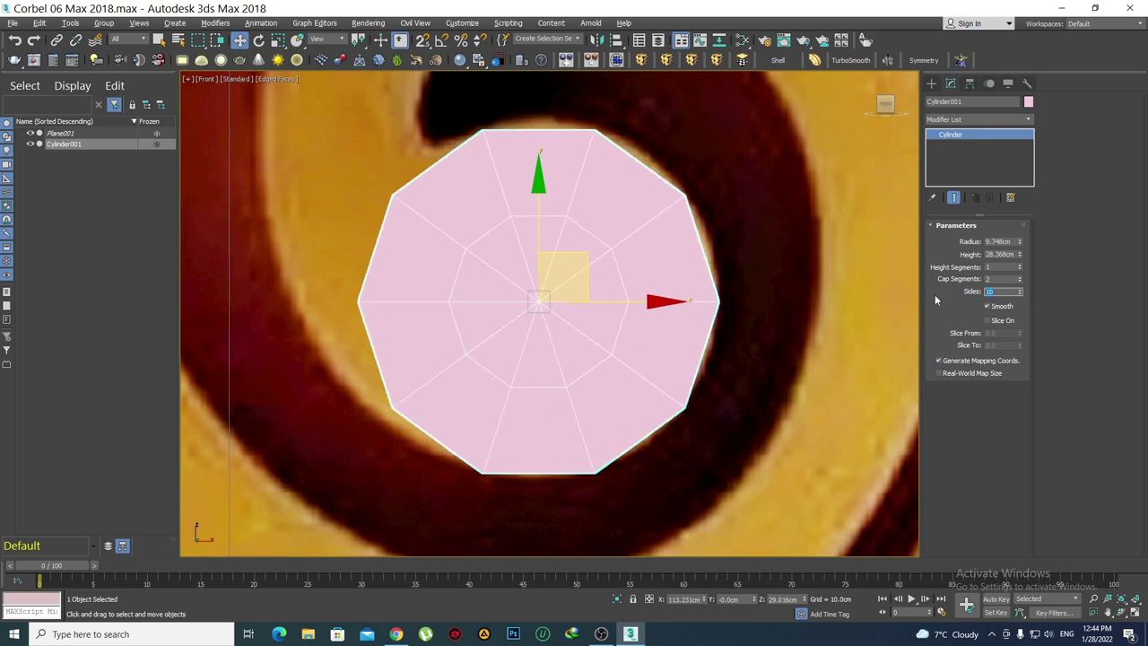
text(6)
key(Return)
scroll(584, 300, down, 3)
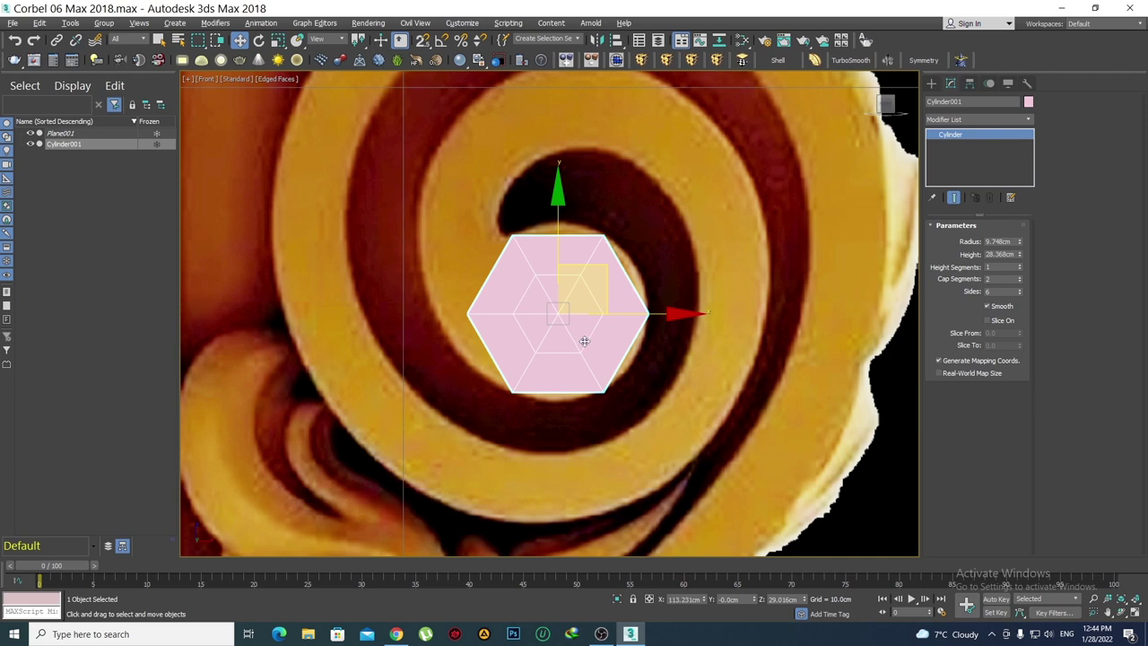
scroll(591, 335, up, 2)
mouse_move(591, 335)
middle_down()
mouse_move(574, 284)
mouse_move(633, 324)
middle_up()
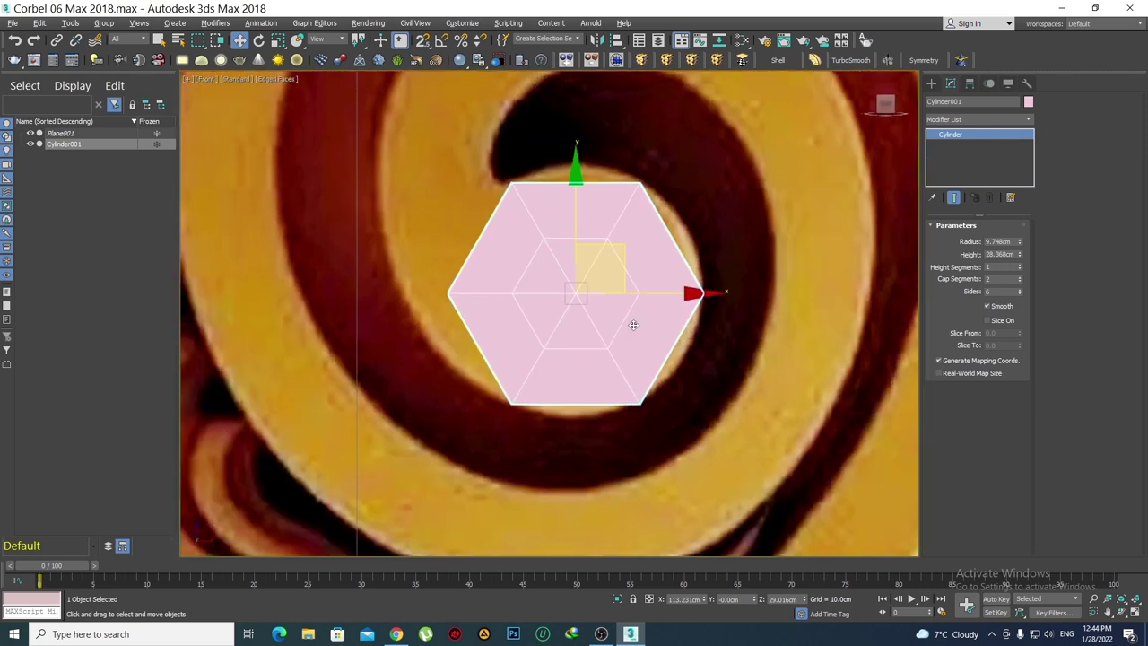
Convert Cylinder001 to Editable Poly and marquee-select its side and back polygons in Top view
key(t)
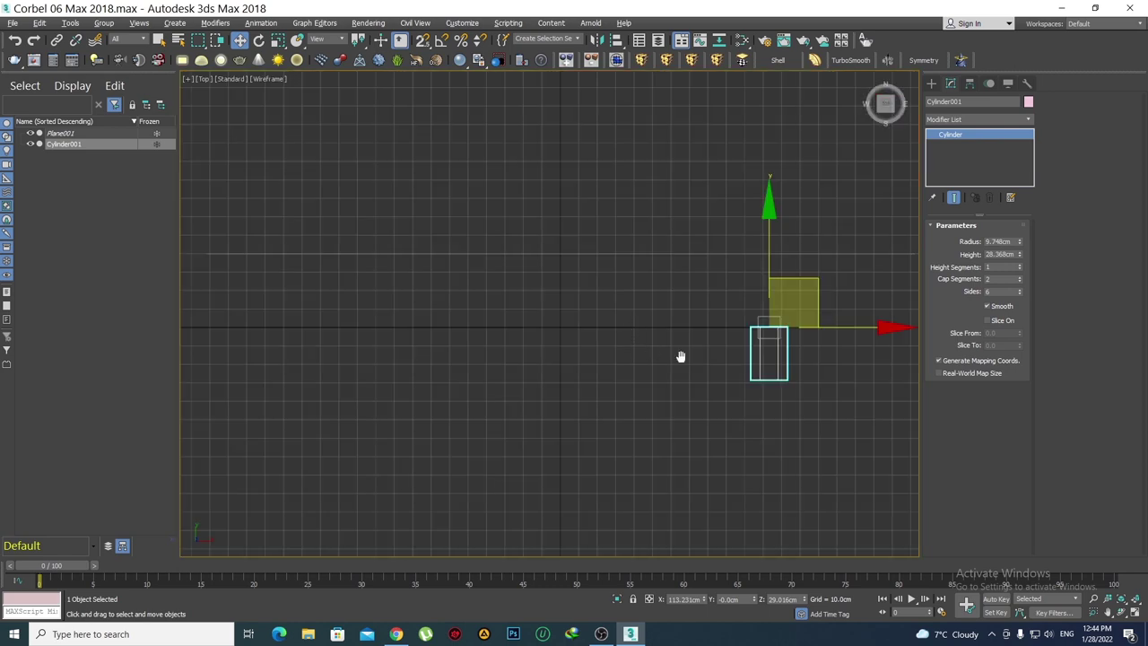
key(z)
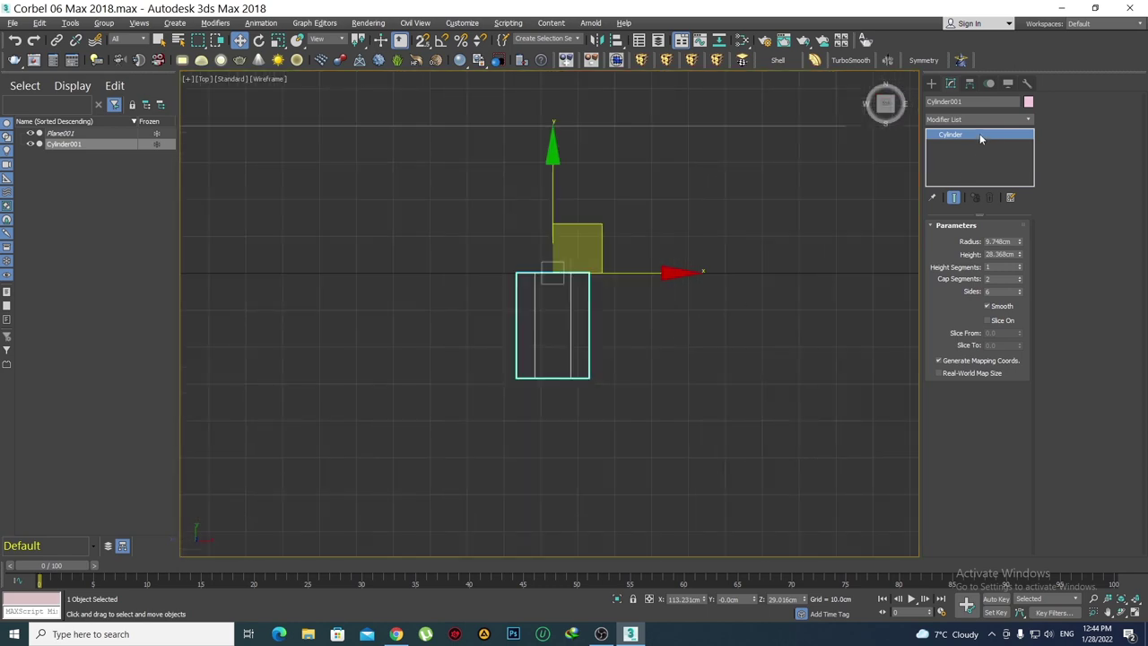
right_click(979, 136)
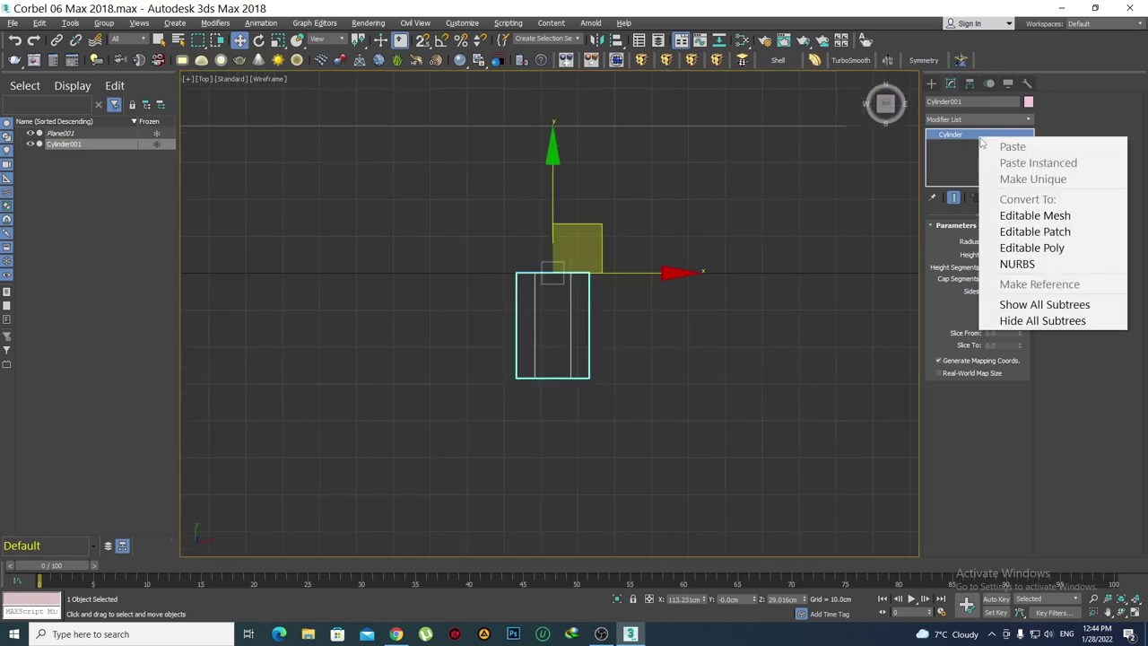
click(1027, 251)
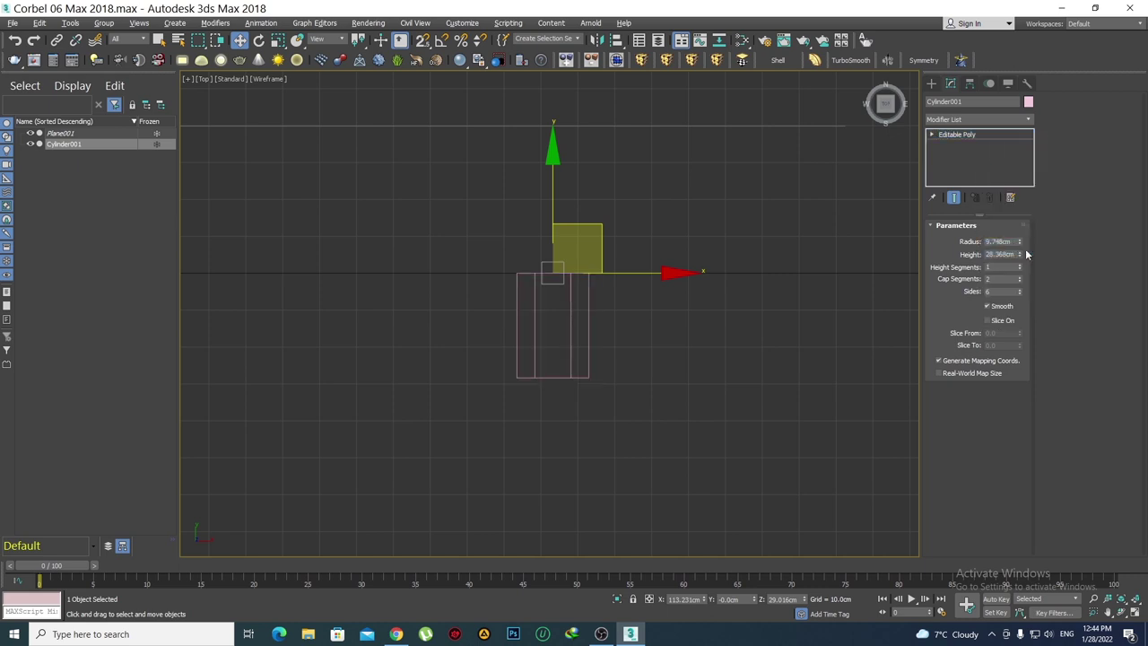
click(990, 240)
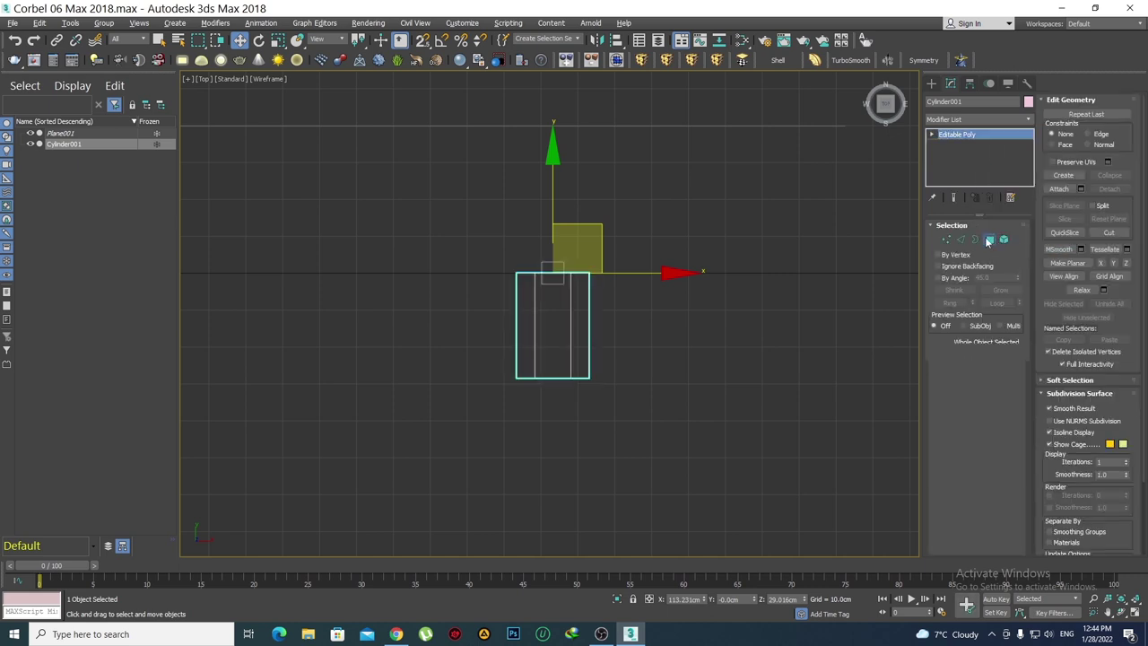
drag(676, 331, 414, 205)
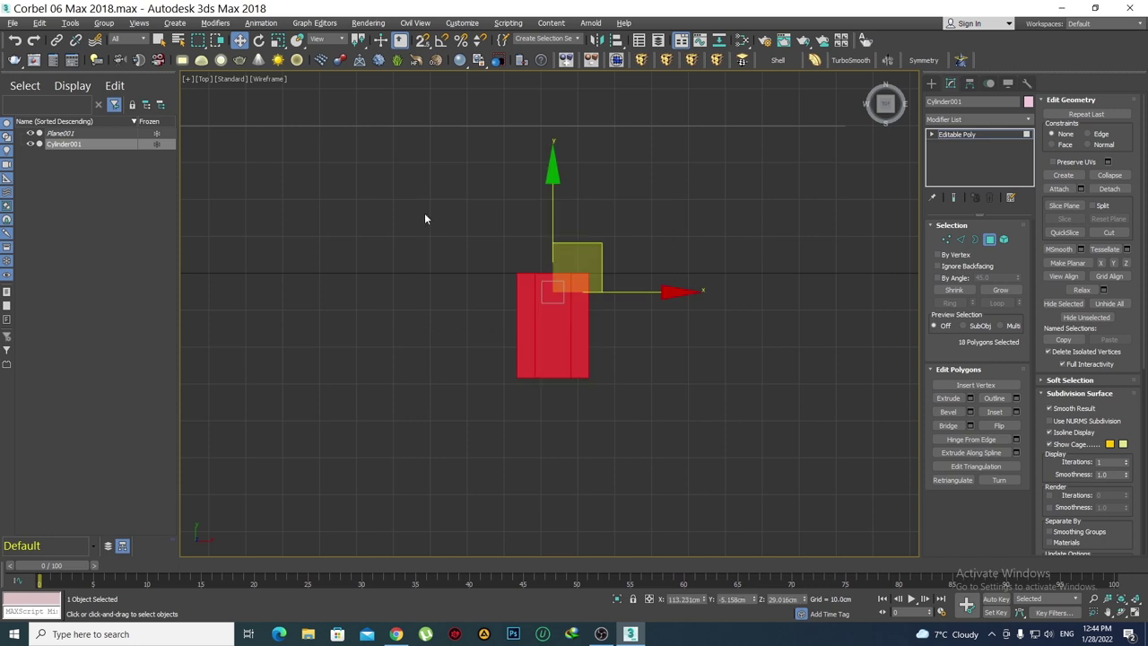
Delete the selected side and back polygons in Perspective, leaving one flat hexagonal face
key(p)
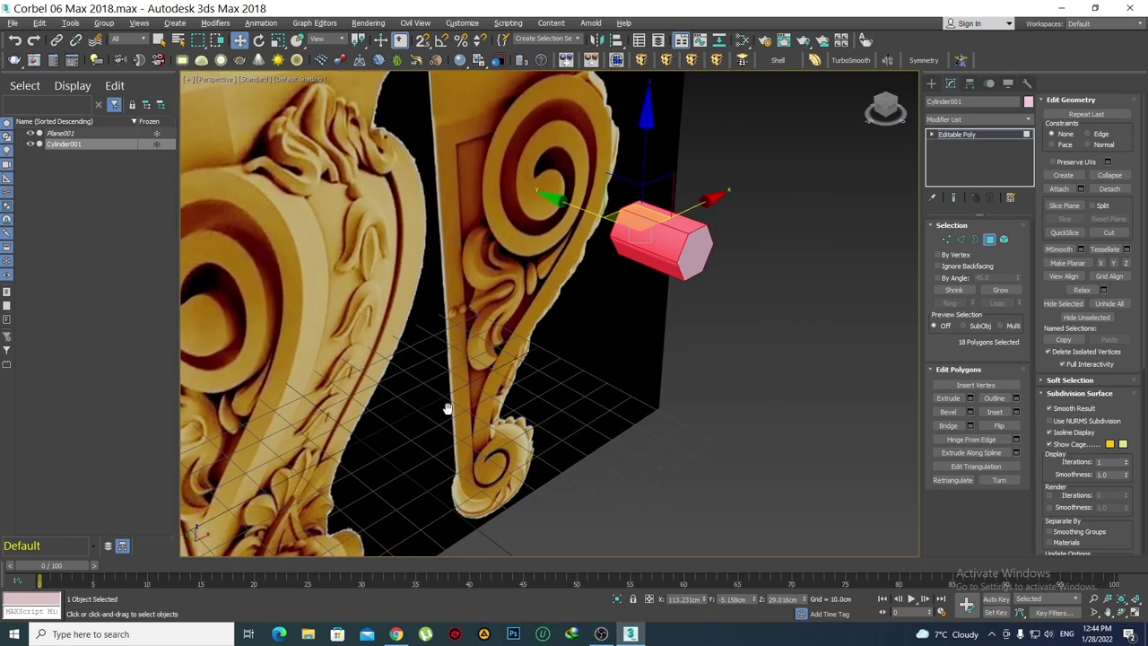
middle_drag(638, 283, 582, 305)
scroll(583, 305, up, 2)
scroll(592, 310, up, 1)
scroll(628, 328, up, 2)
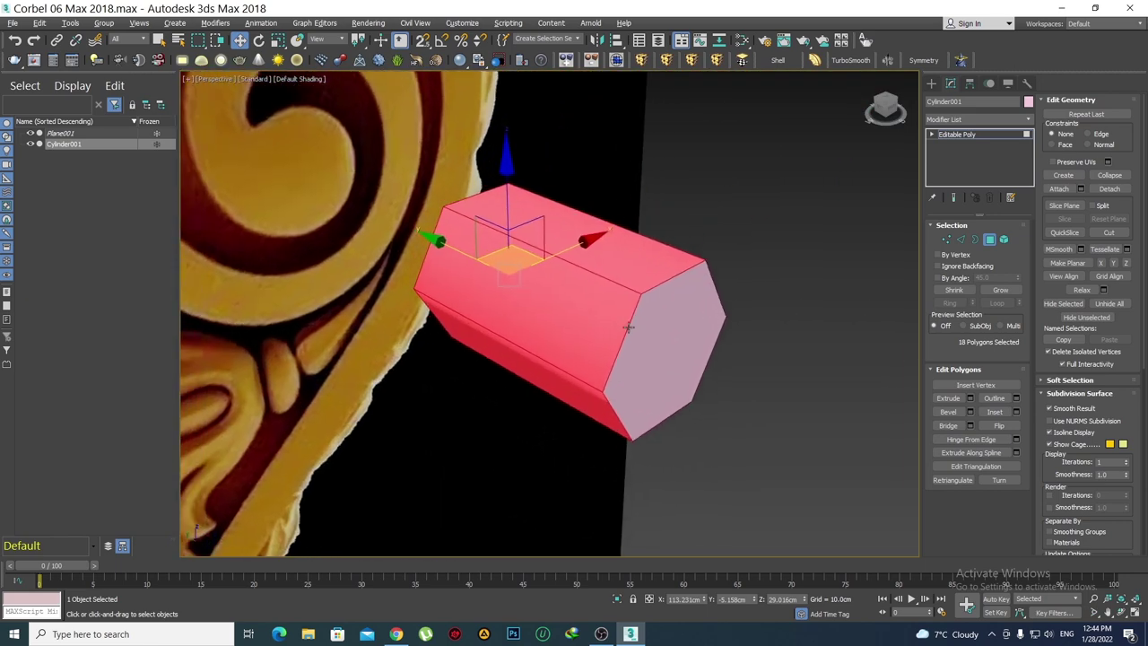
key(q)
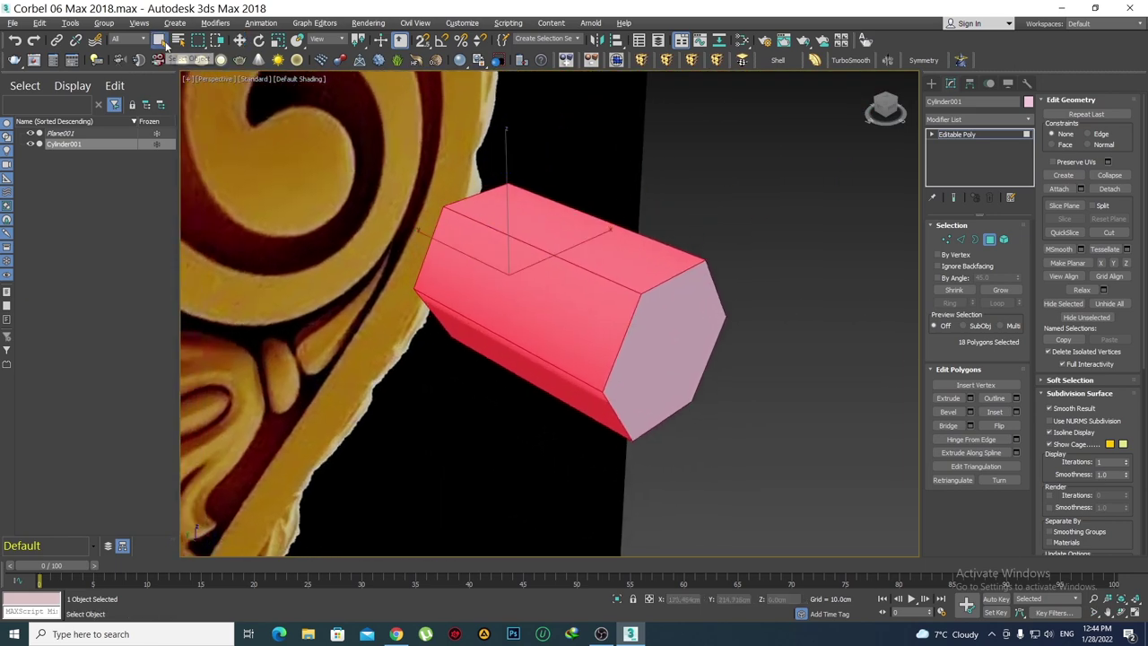
middle_drag(585, 344, 601, 341)
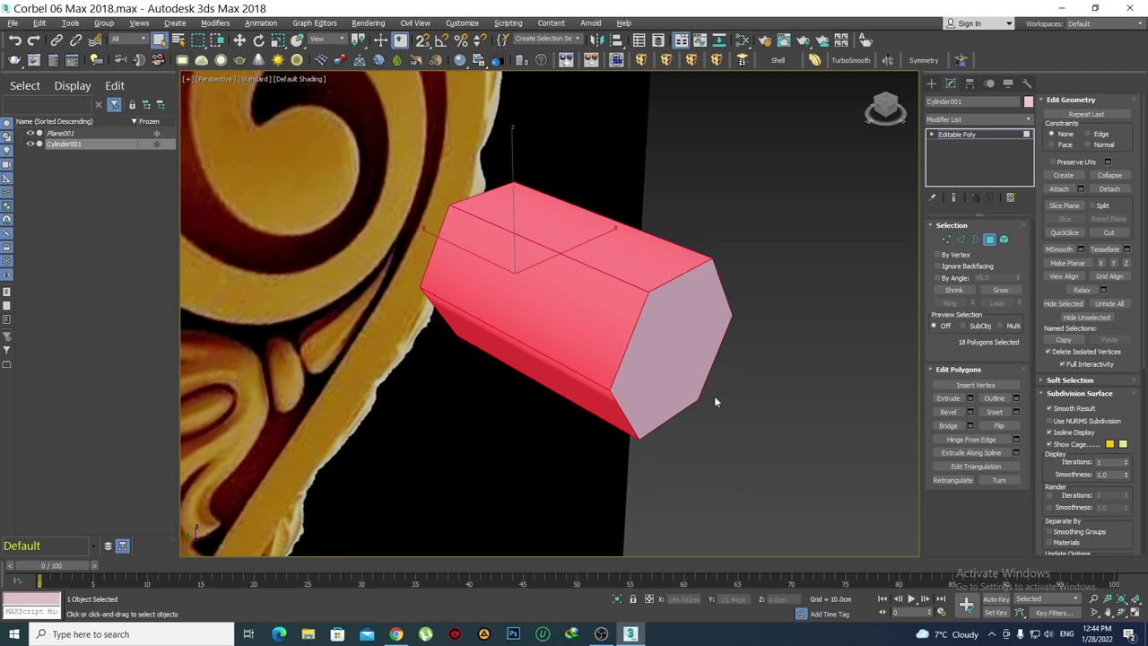
key(Delete)
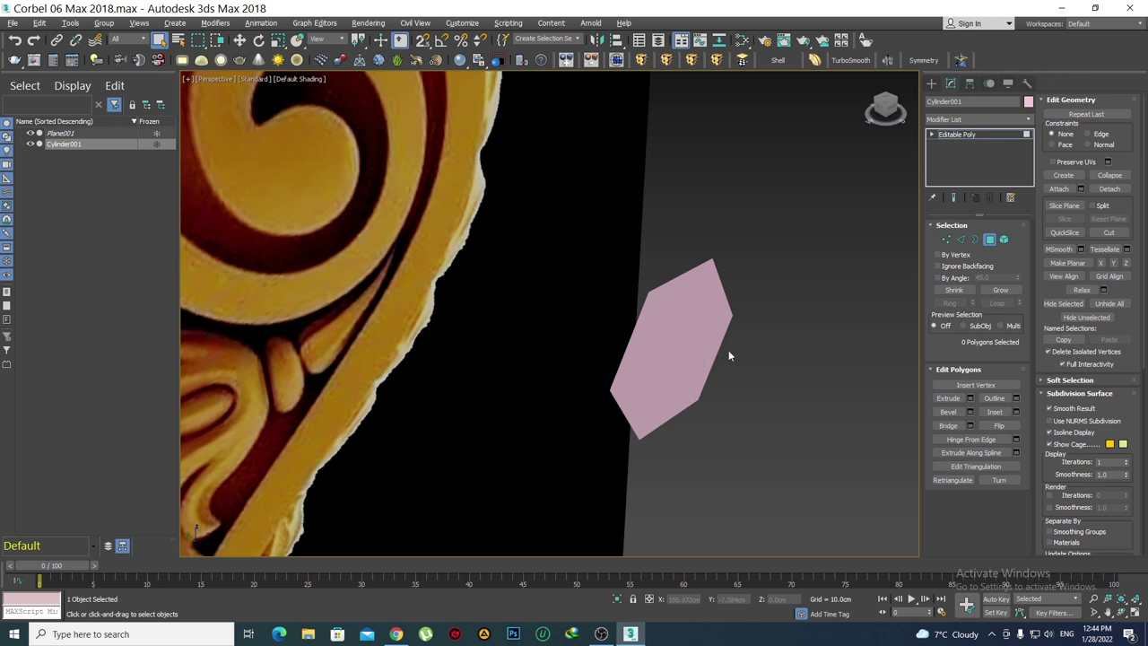
click(931, 84)
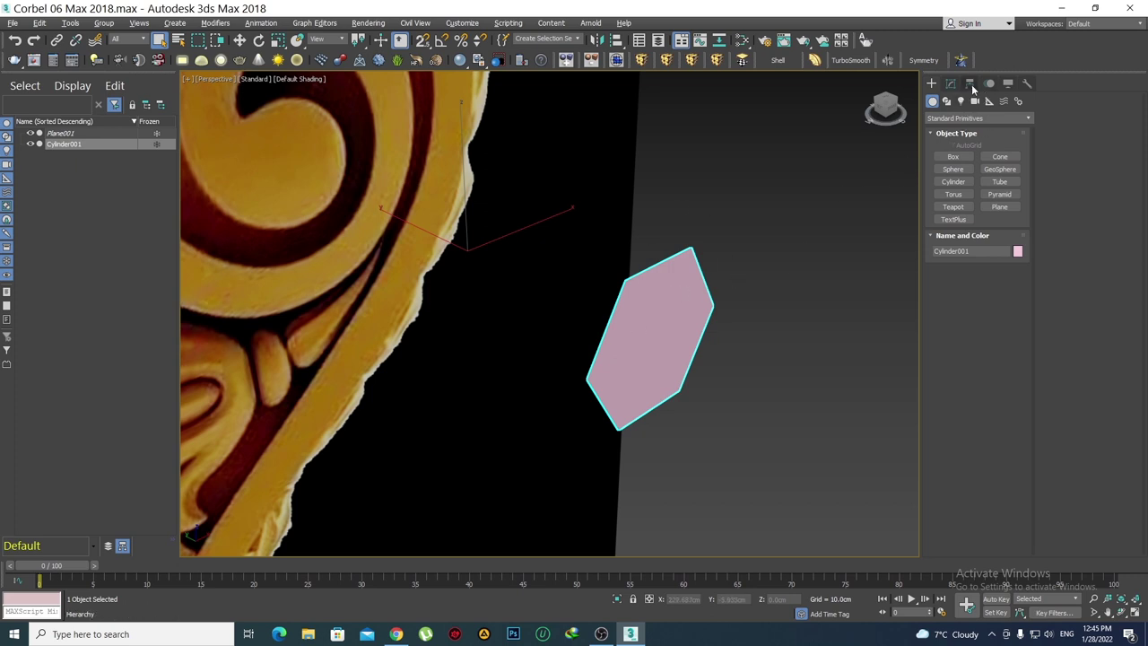
Use Affect Pivot Only and Center to Object on the hexagon, then frame it in Front view
click(972, 86)
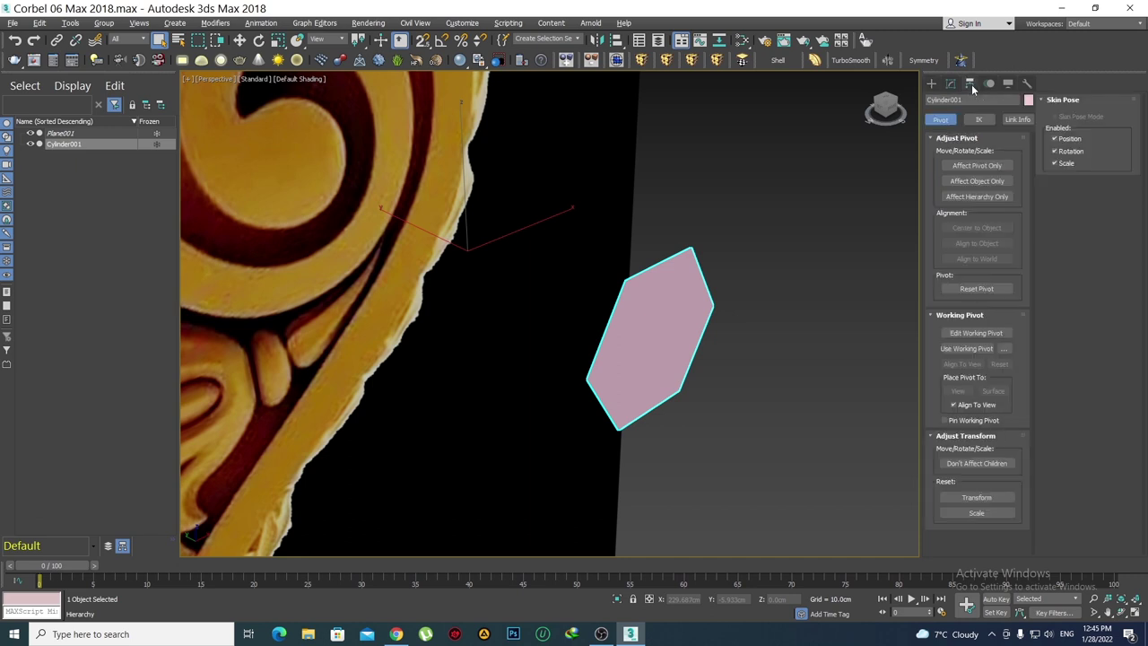
click(975, 166)
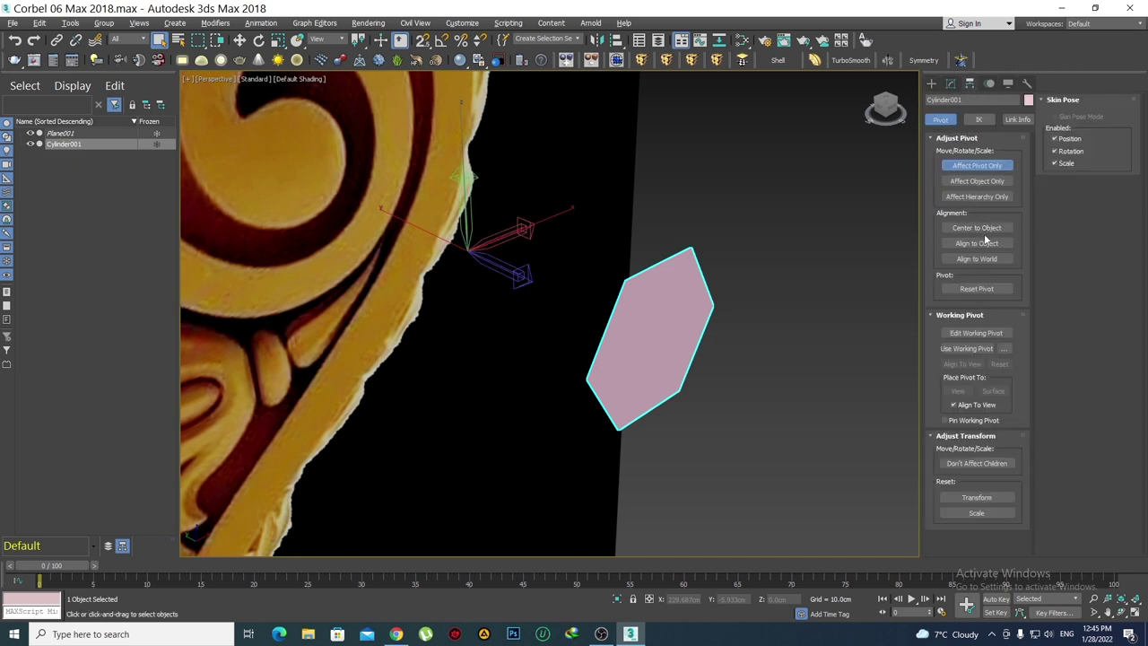
click(977, 229)
click(956, 167)
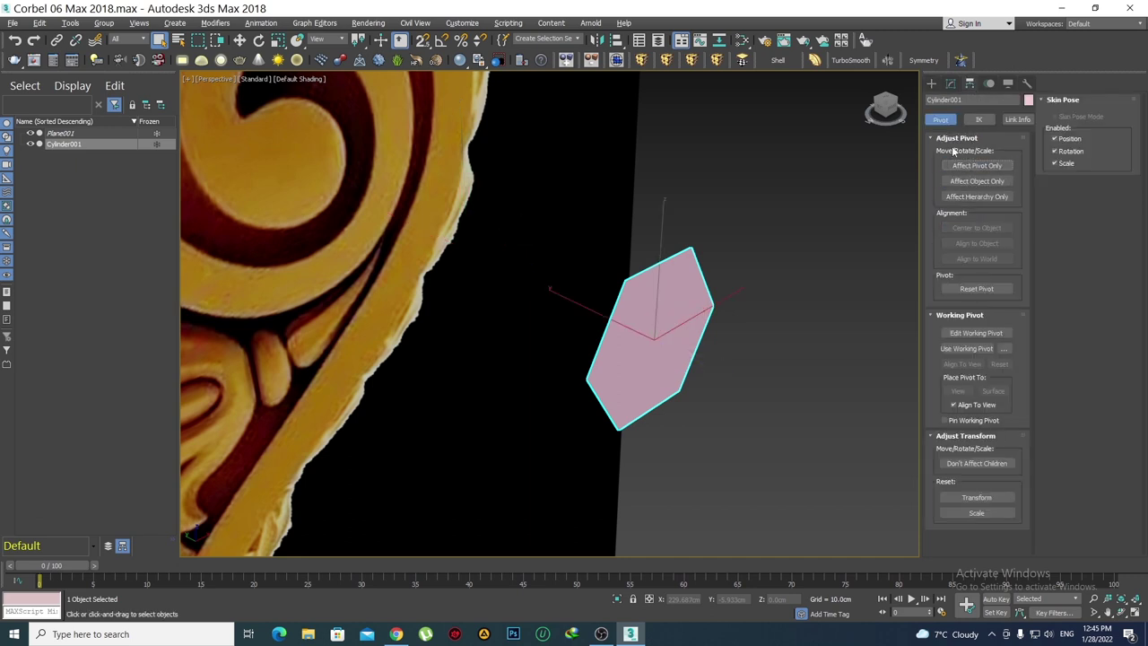
click(932, 84)
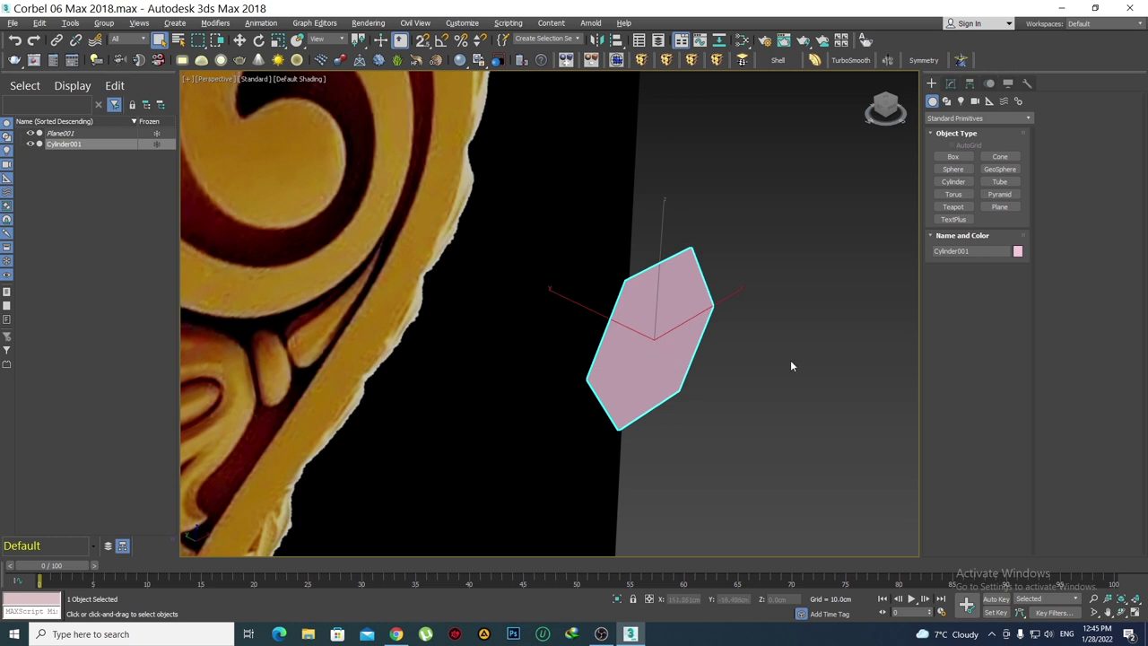
key(f)
key(z)
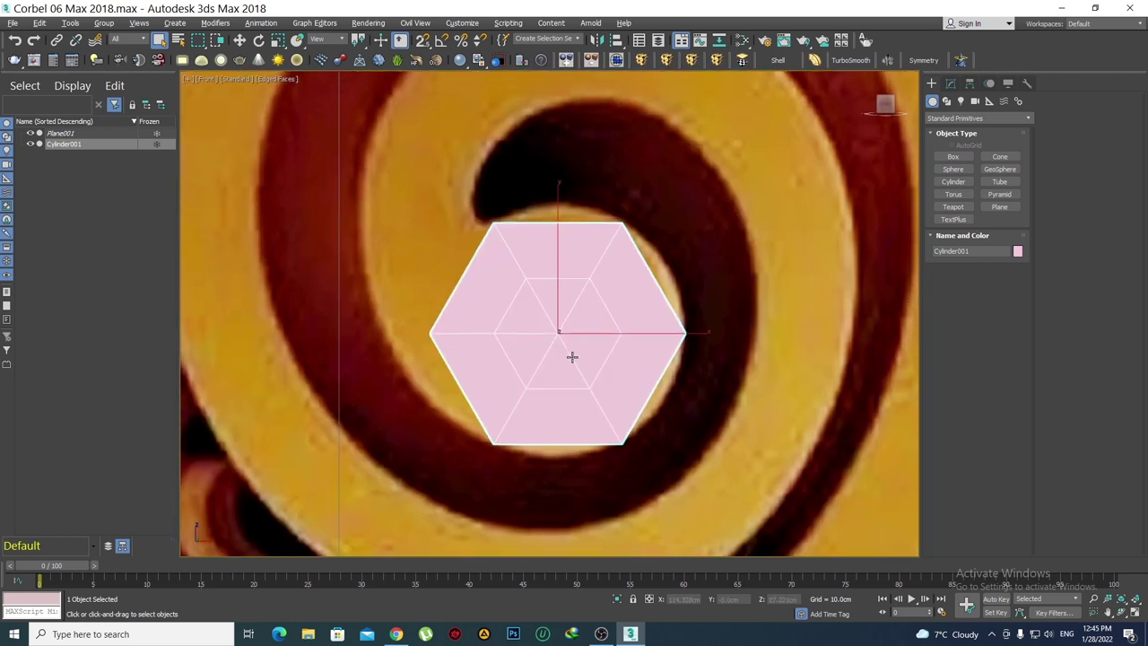
middle_drag(587, 328, 578, 316)
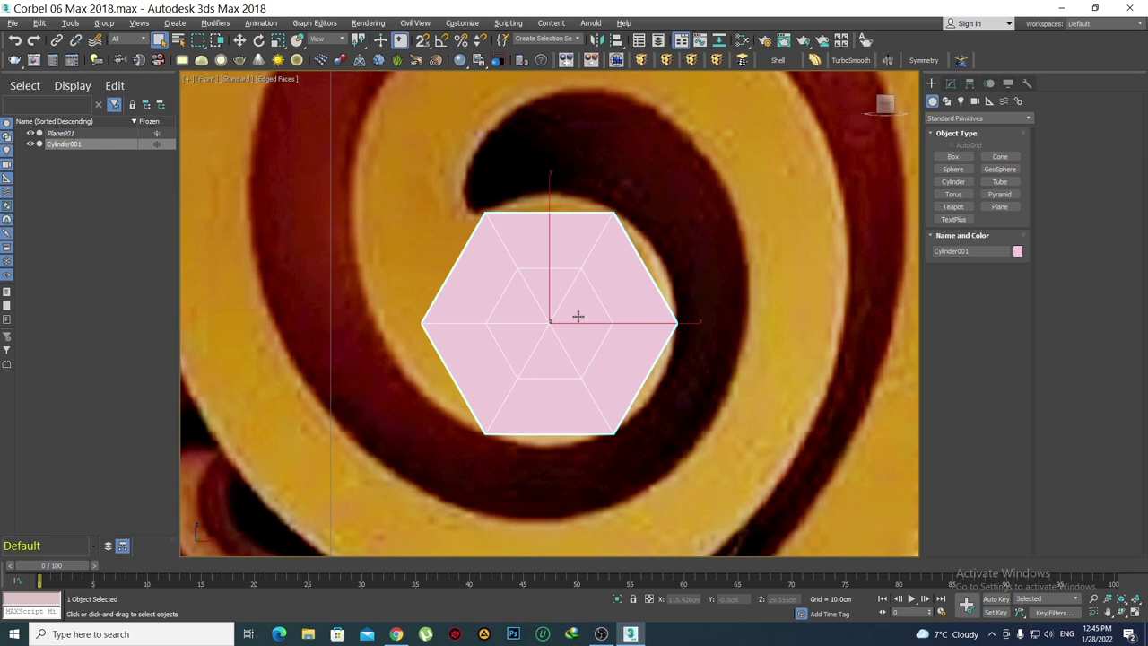
Move the hexagon's left corner vertex down and to the left
scroll(575, 316, down, 2)
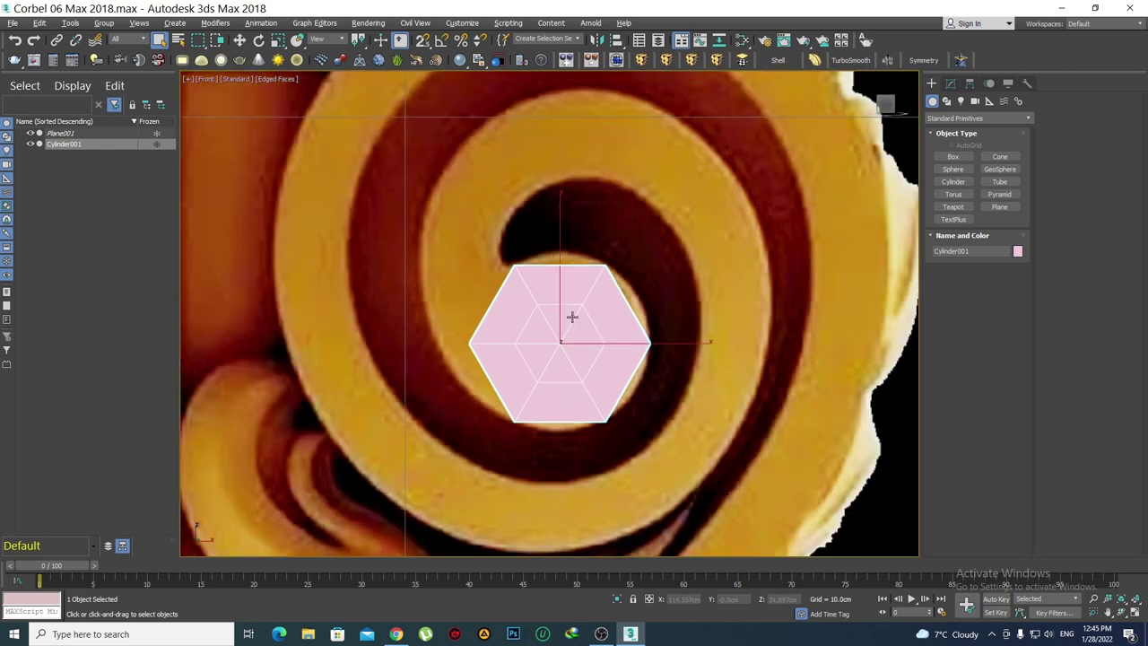
scroll(526, 331, up, 2)
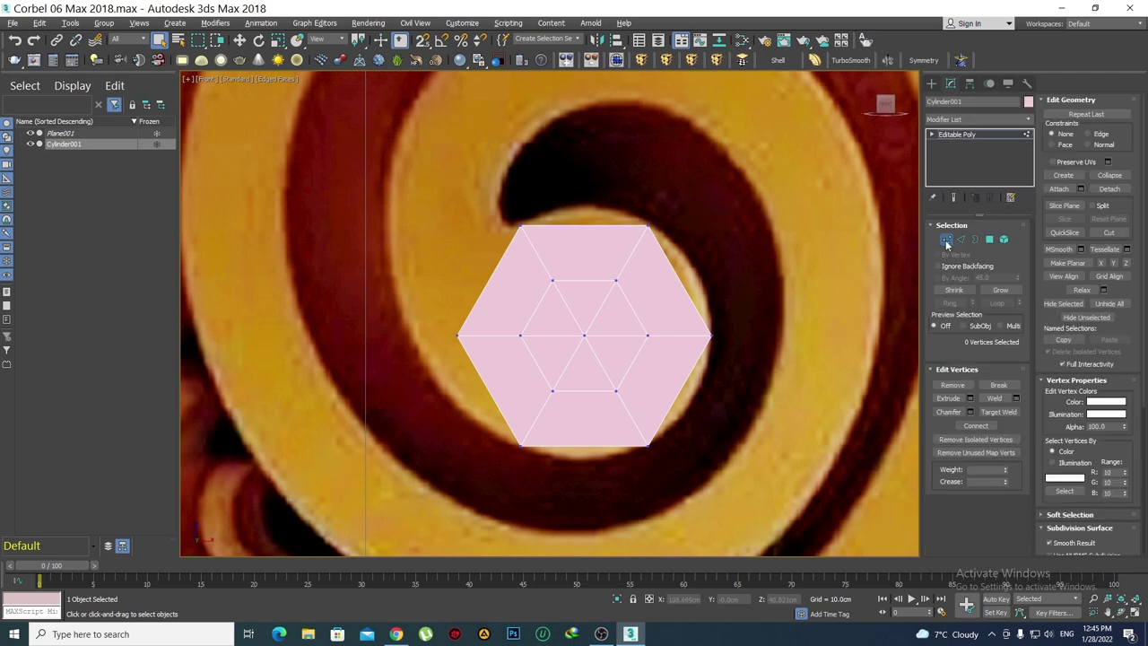
click(947, 239)
drag(467, 368, 468, 368)
key(w)
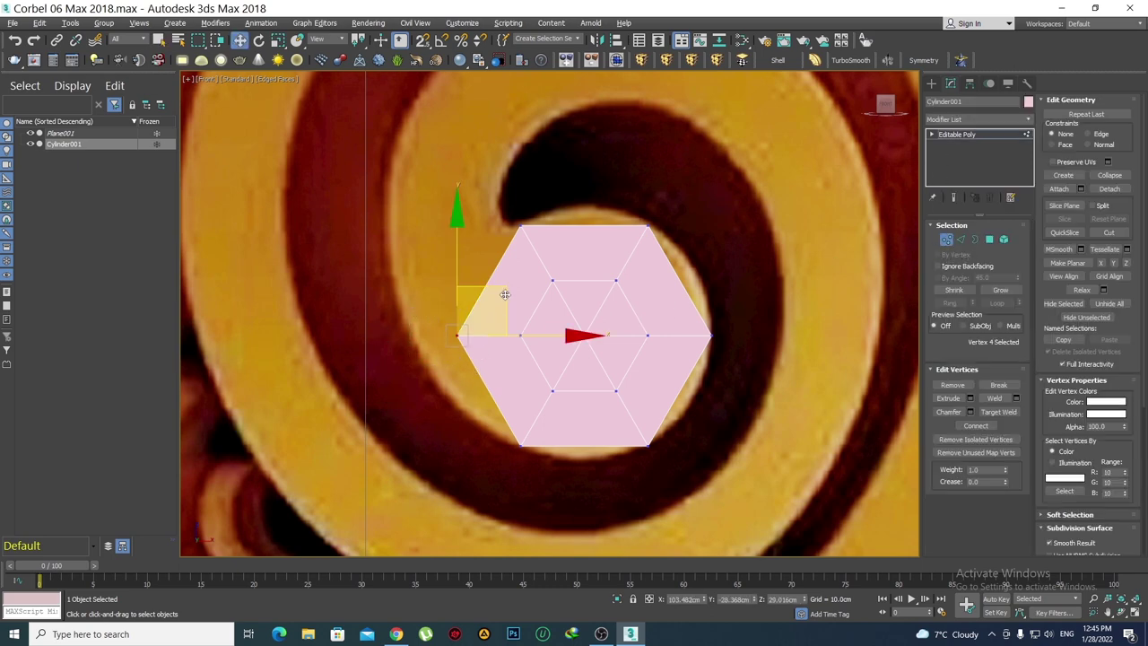
drag(505, 291, 466, 308)
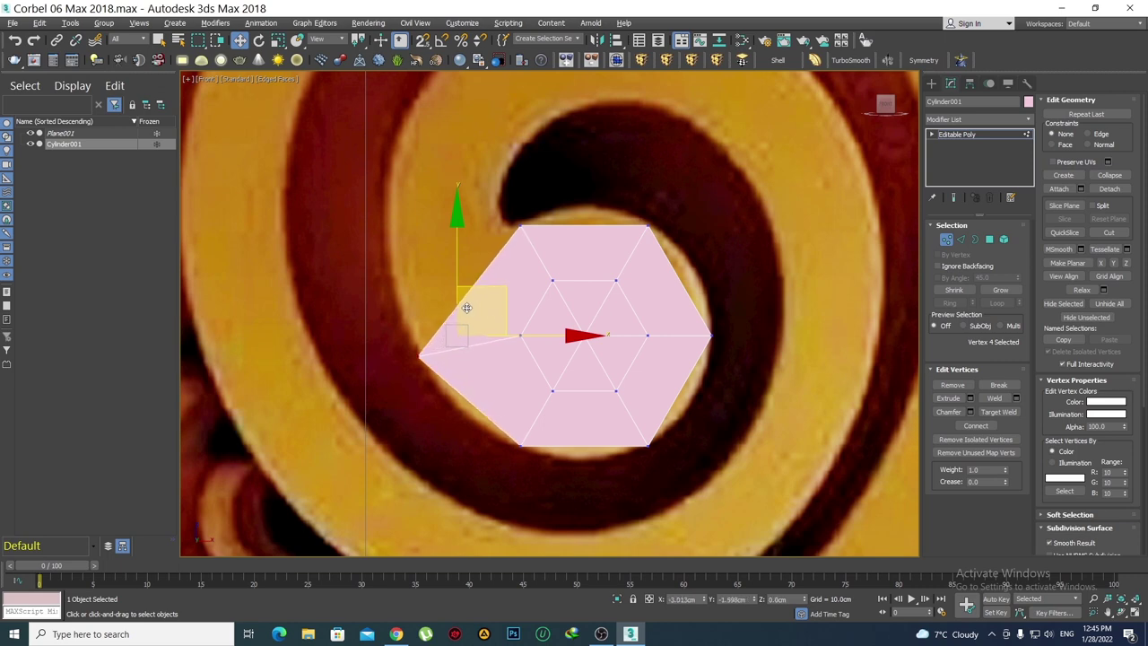
middle_drag(465, 306, 504, 320)
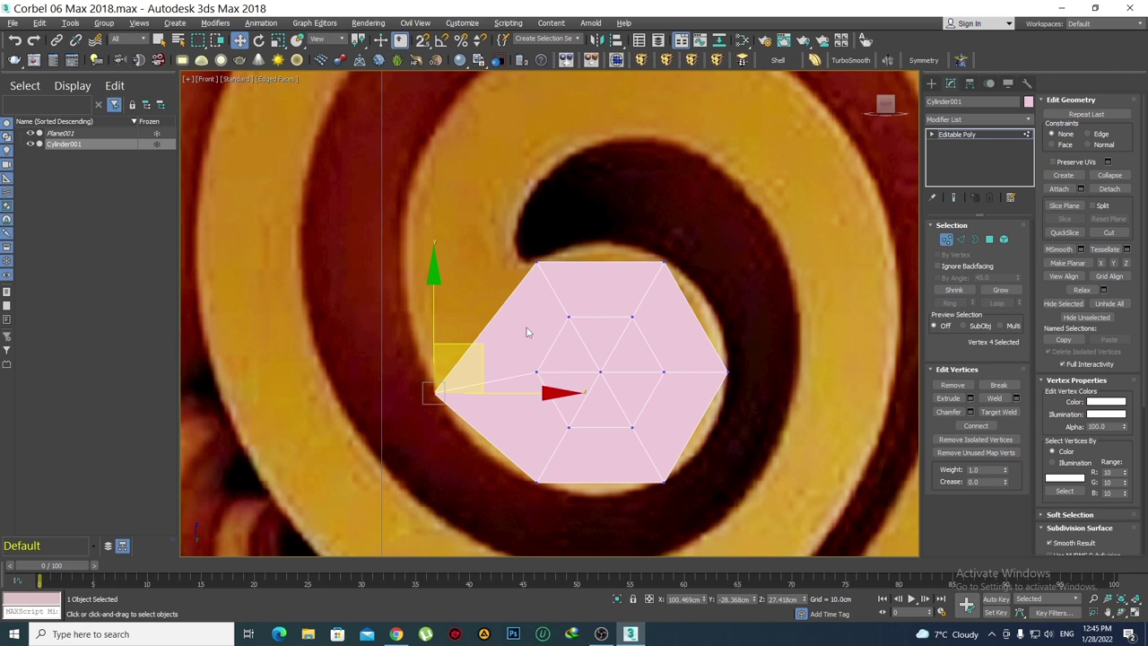
Move the hexagon's upper-left edge up and to the left
key(2)
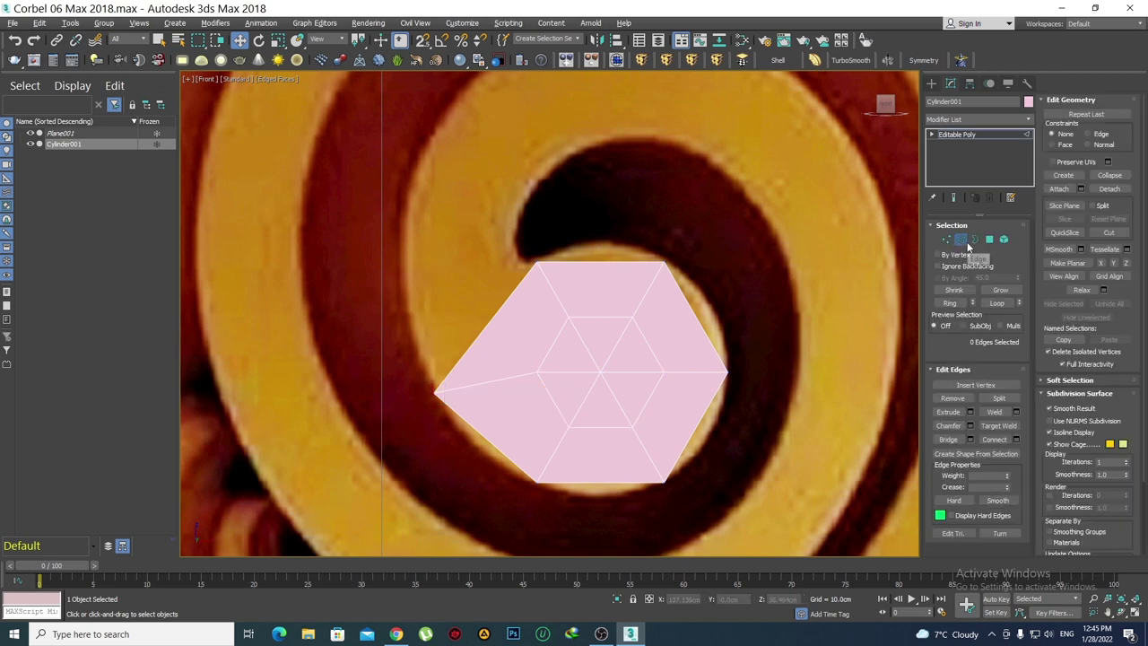
click(503, 330)
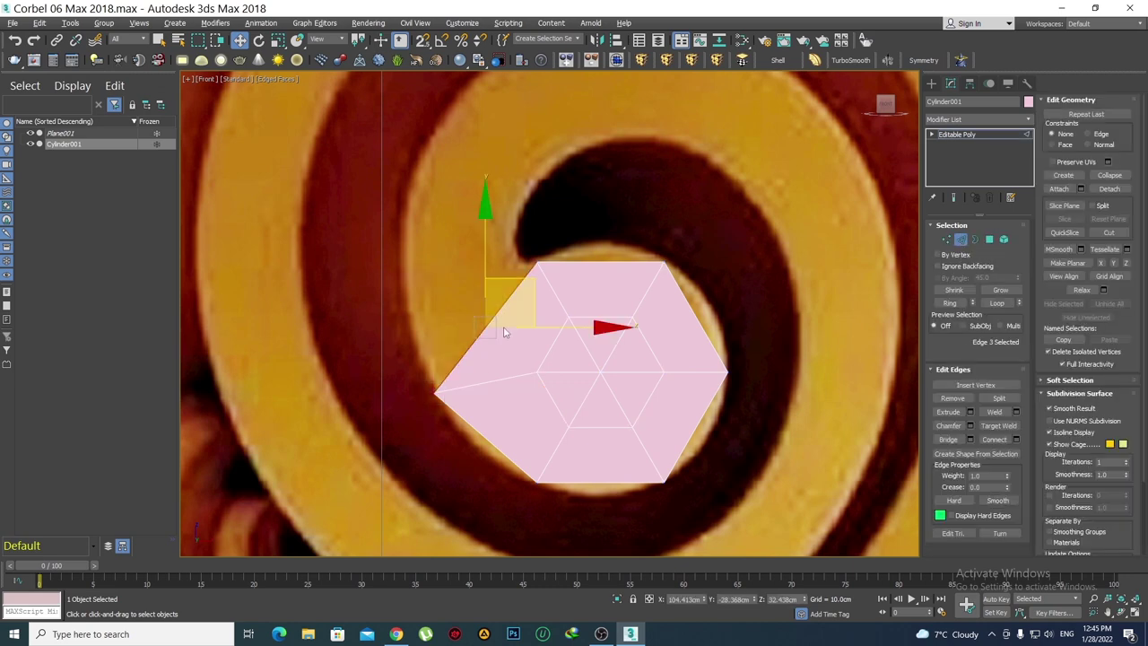
middle_drag(499, 331, 511, 391)
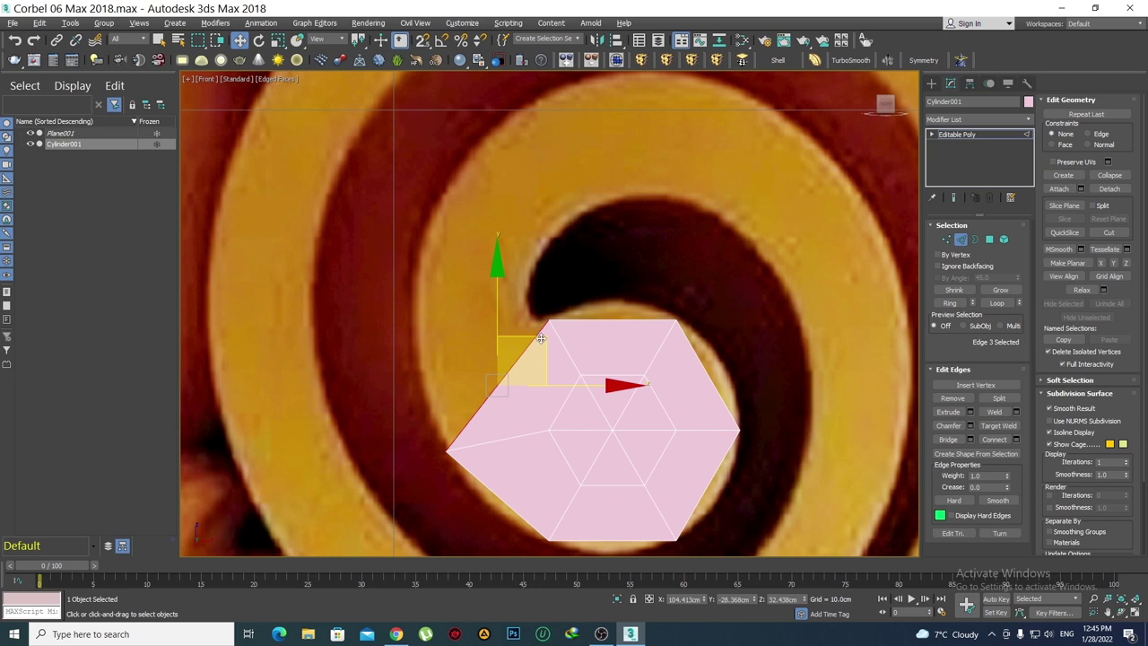
drag(541, 338, 493, 298)
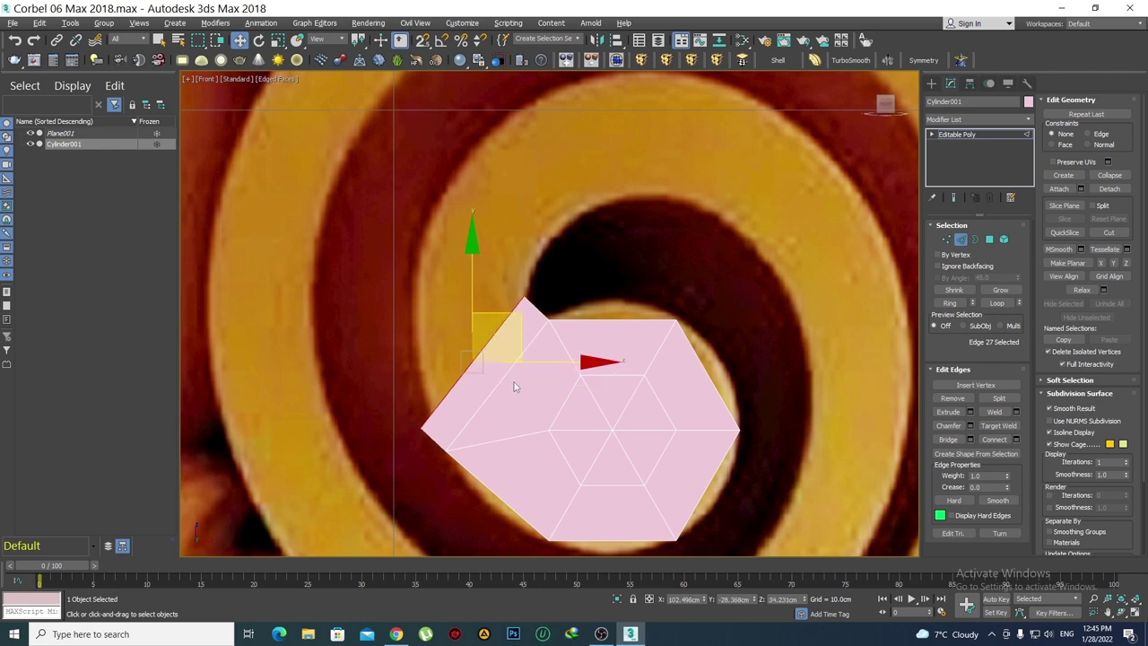
Reposition the left corner and top vertices so they follow the spiral's curve
key(1)
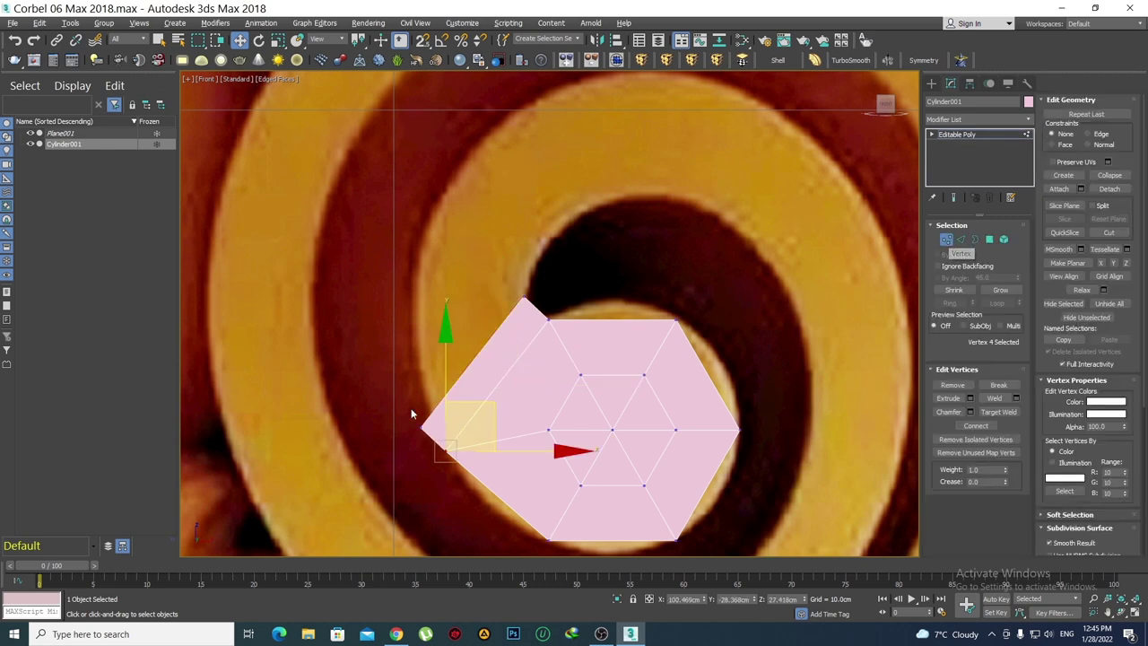
drag(411, 410, 438, 440)
drag(461, 377, 447, 276)
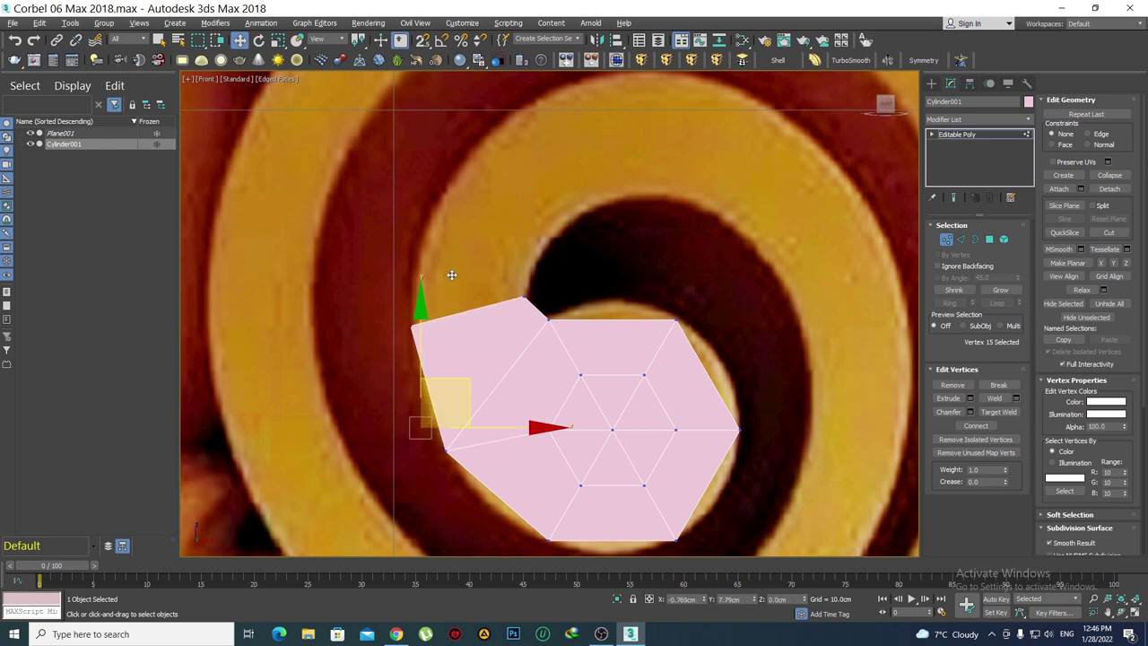
drag(447, 275, 451, 275)
middle_drag(527, 496, 509, 403)
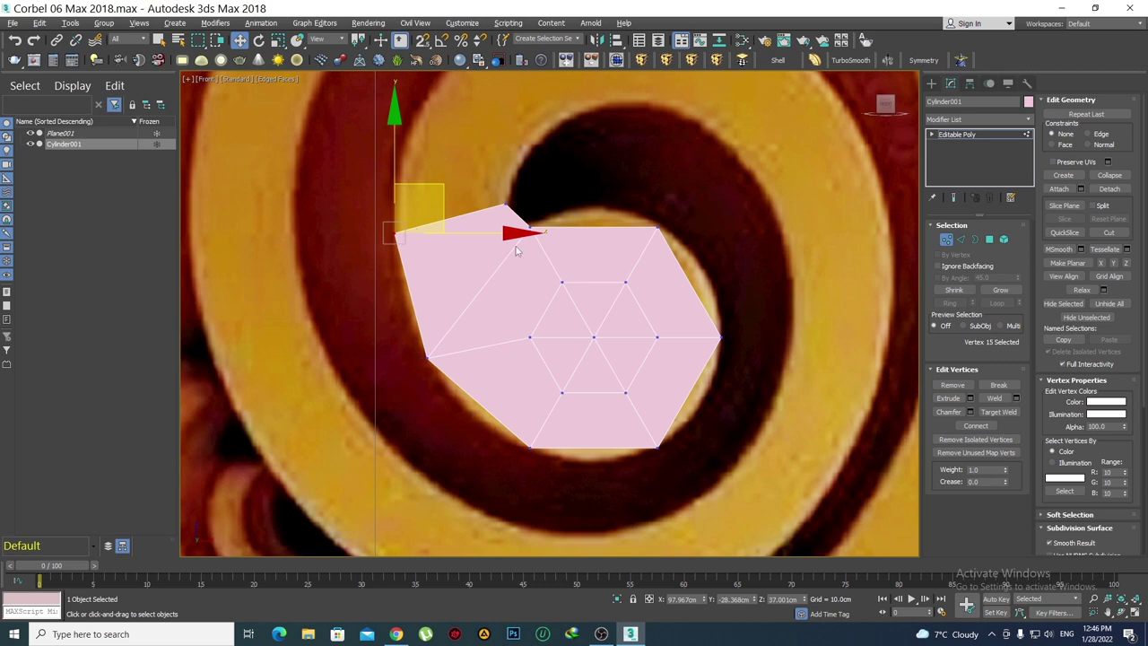
middle_drag(516, 251, 534, 373)
scroll(553, 343, up, 4)
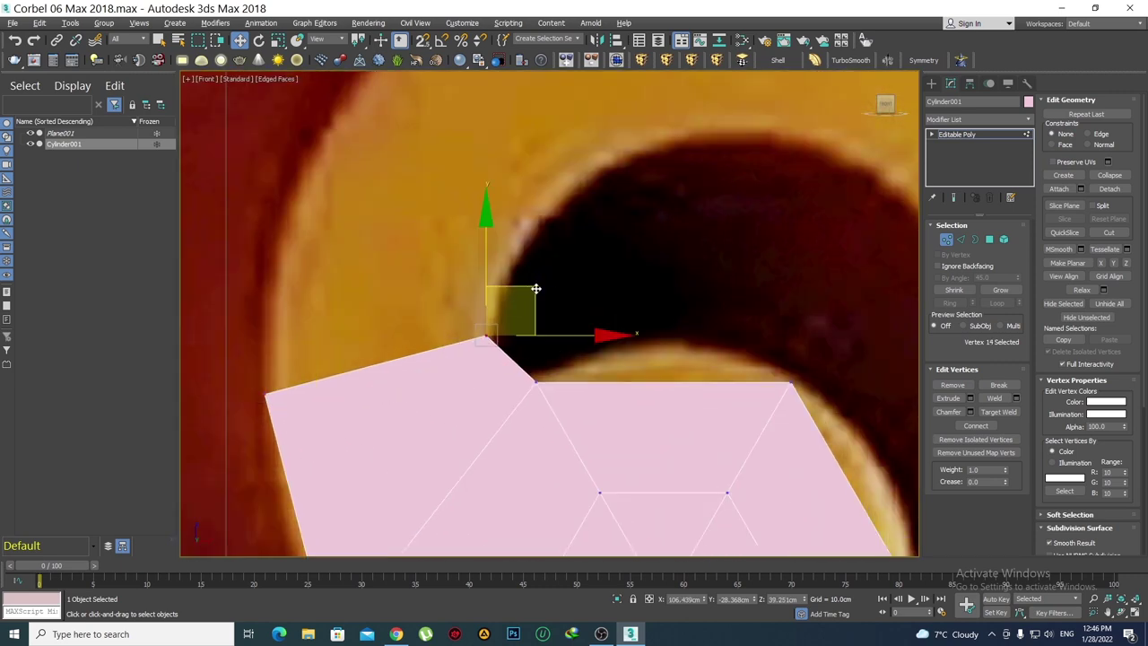
drag(535, 288, 539, 296)
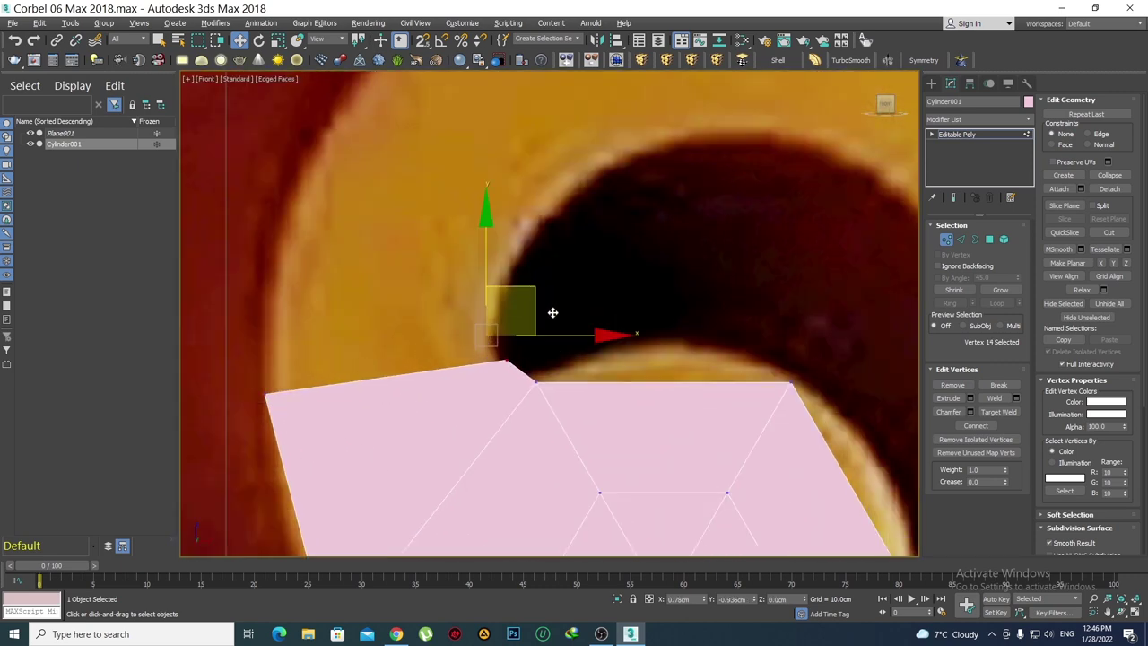
click(566, 393)
scroll(516, 271, down, 4)
middle_drag(440, 300, 448, 348)
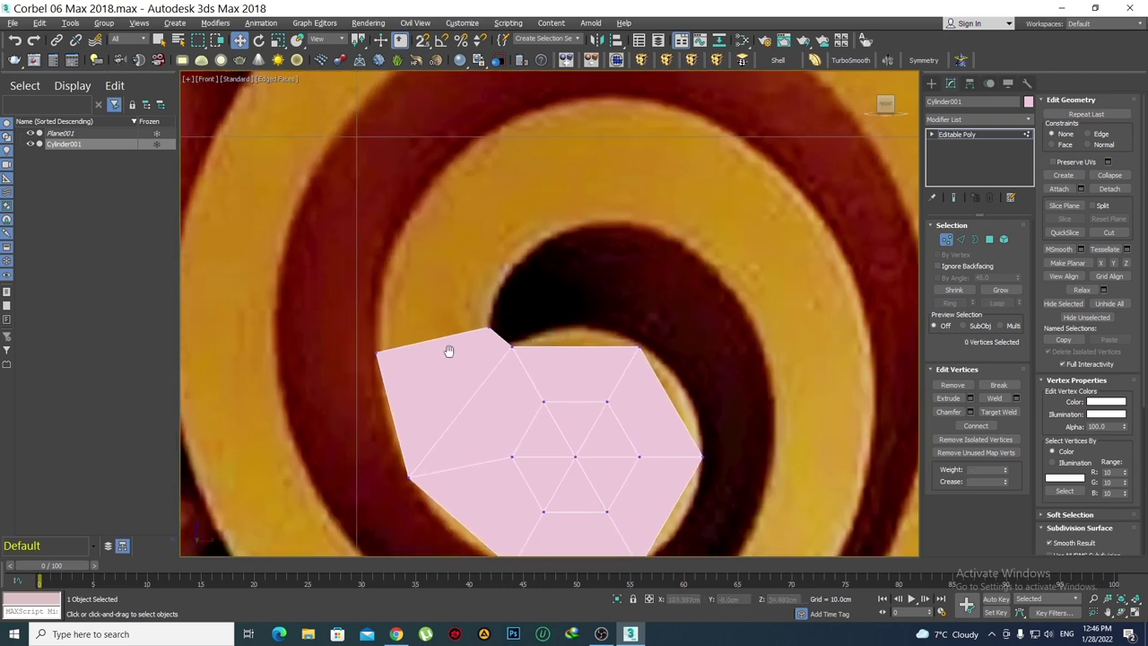
Extrude a new section up from the top-left edge and raise its upper-left vertex along the spiral
key(2)
click(461, 352)
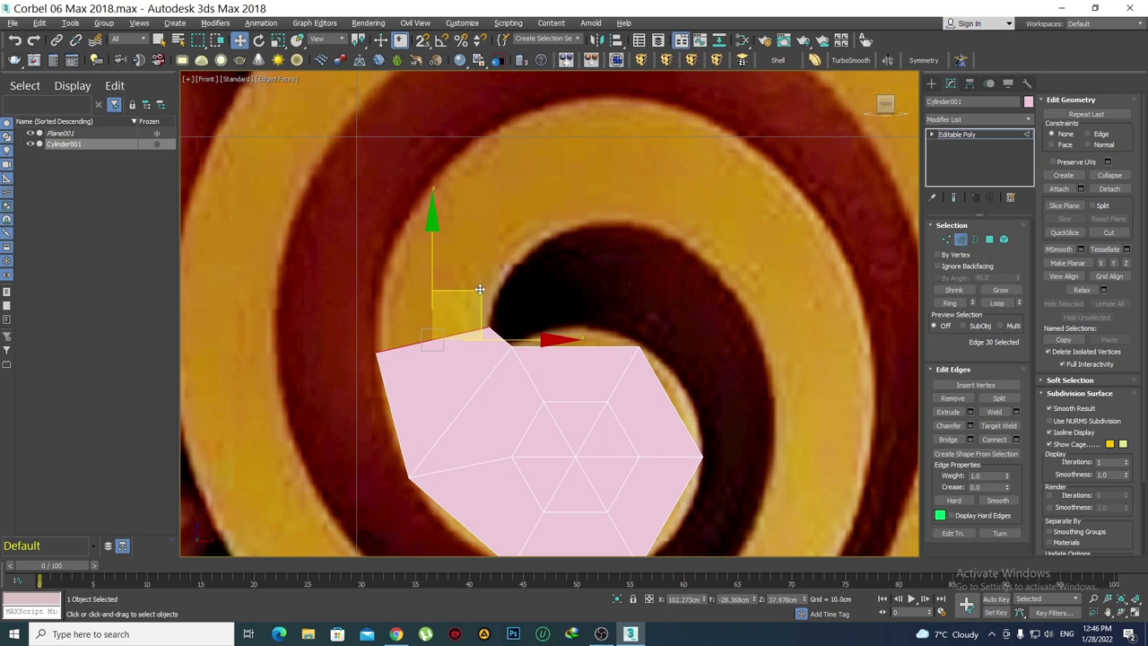
shift+drag(480, 289, 505, 225)
key(1)
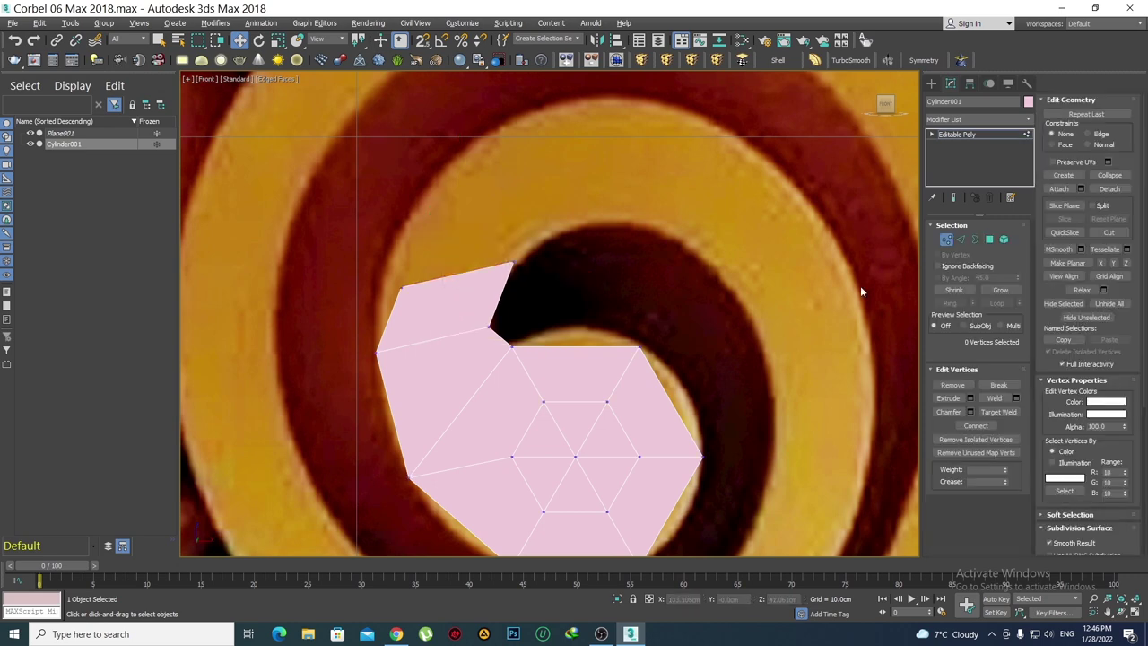
drag(431, 313, 370, 265)
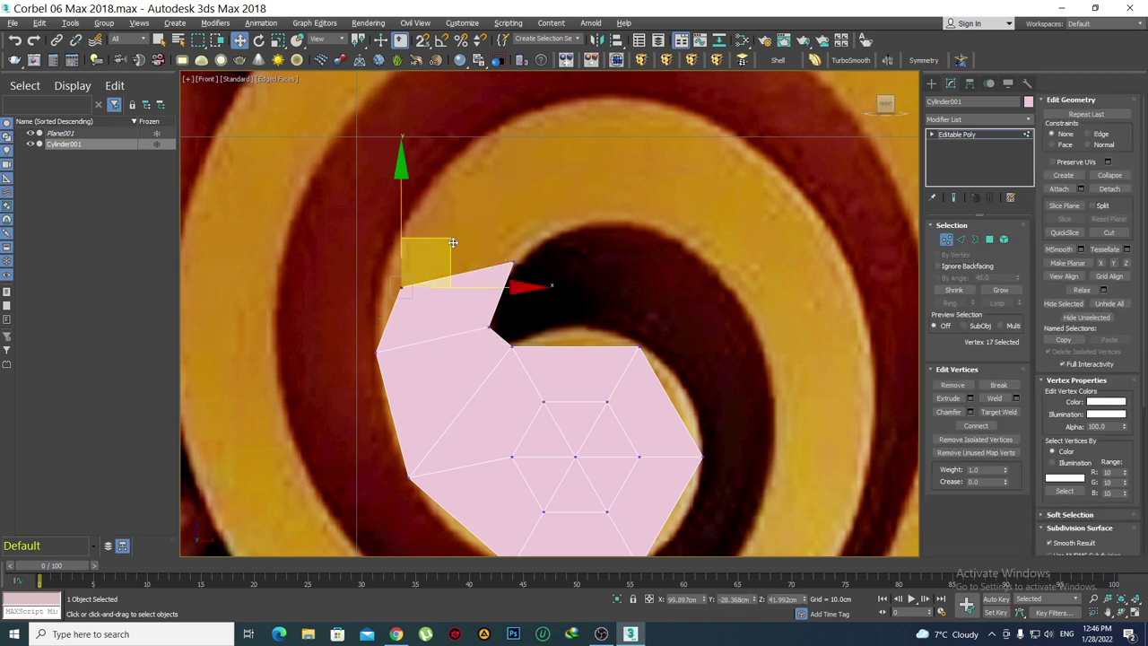
drag(453, 242, 443, 192)
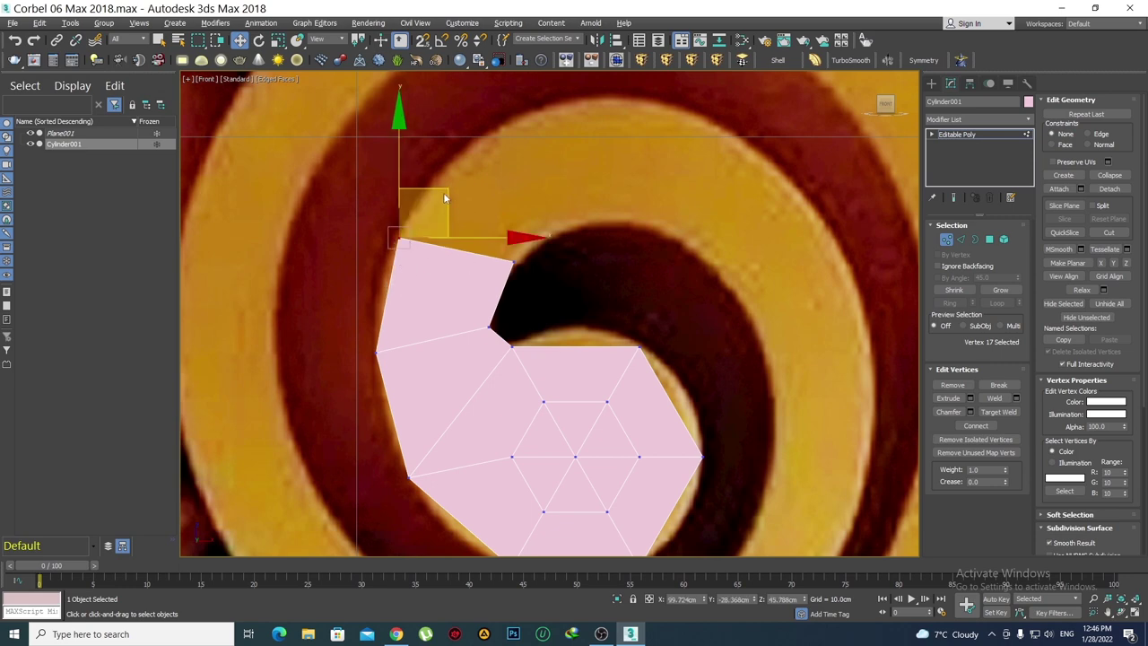
Fit the new section's upper-right and notch vertices onto the spiral's inner curve
middle_drag(462, 271, 456, 334)
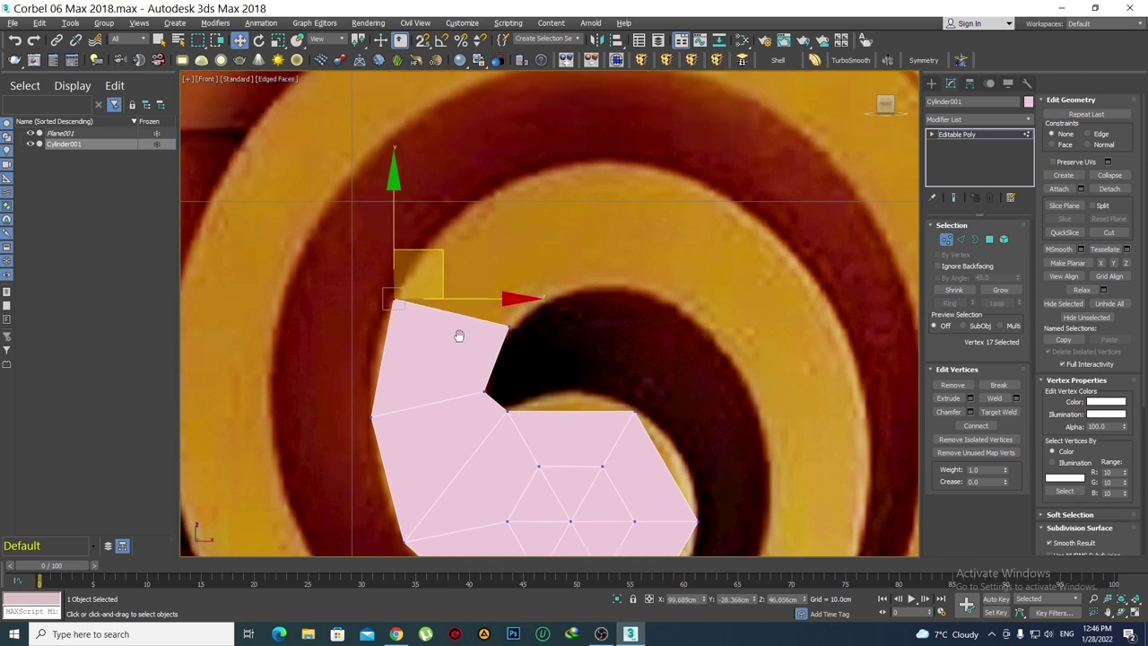
click(504, 329)
drag(541, 289, 541, 314)
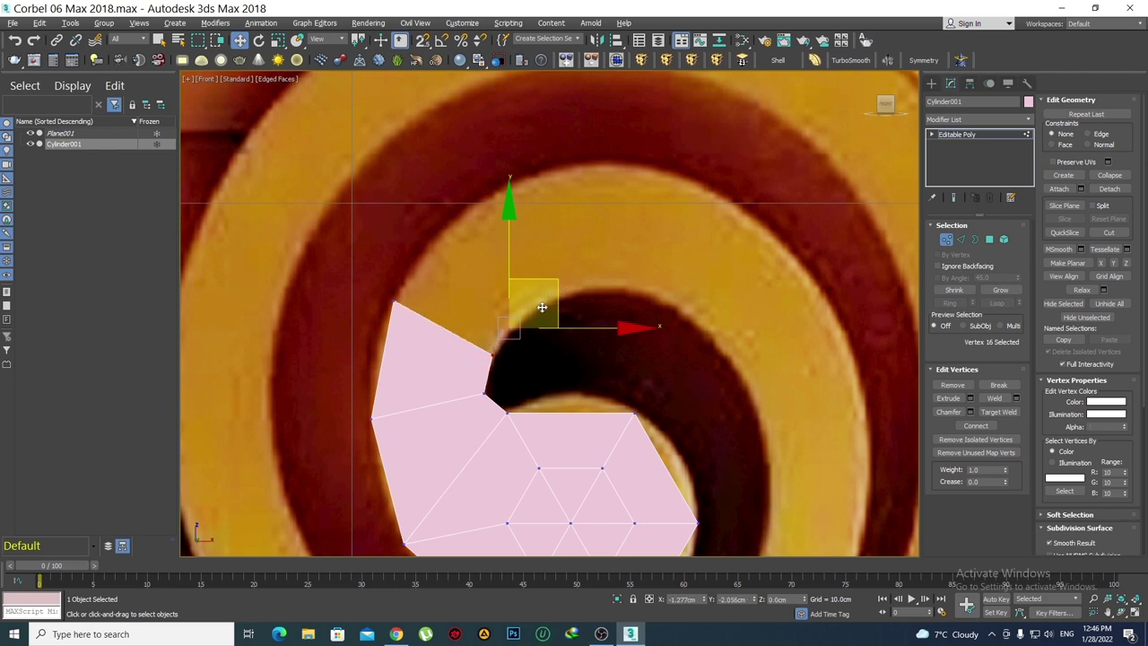
click(504, 387)
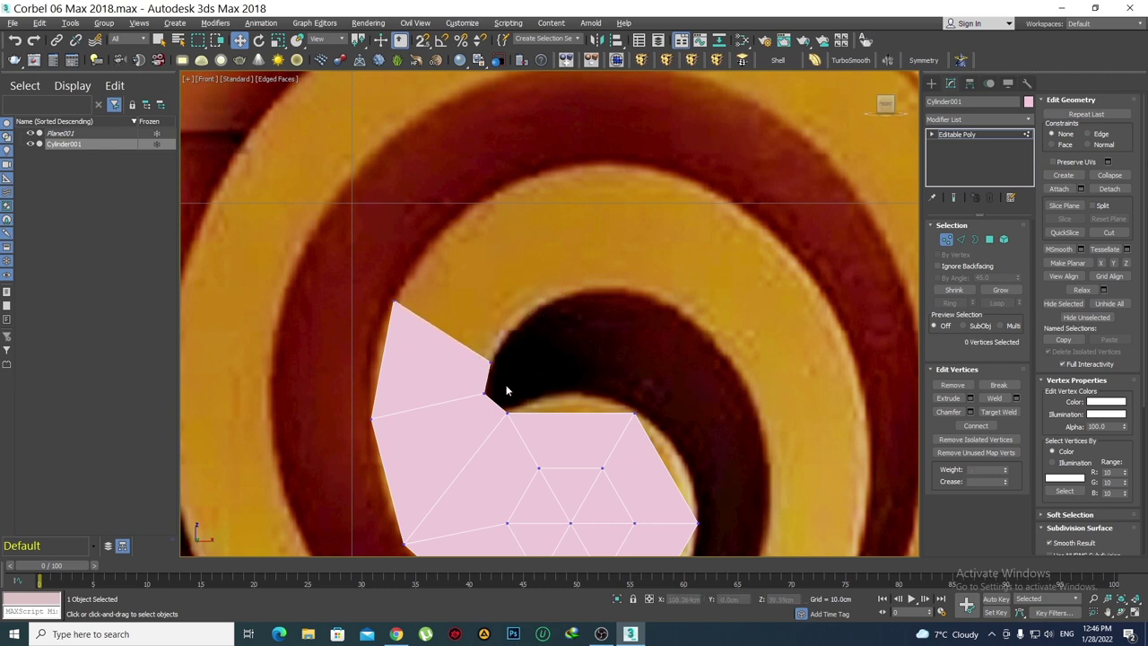
scroll(495, 358, up, 2)
click(465, 348)
drag(512, 303, 521, 302)
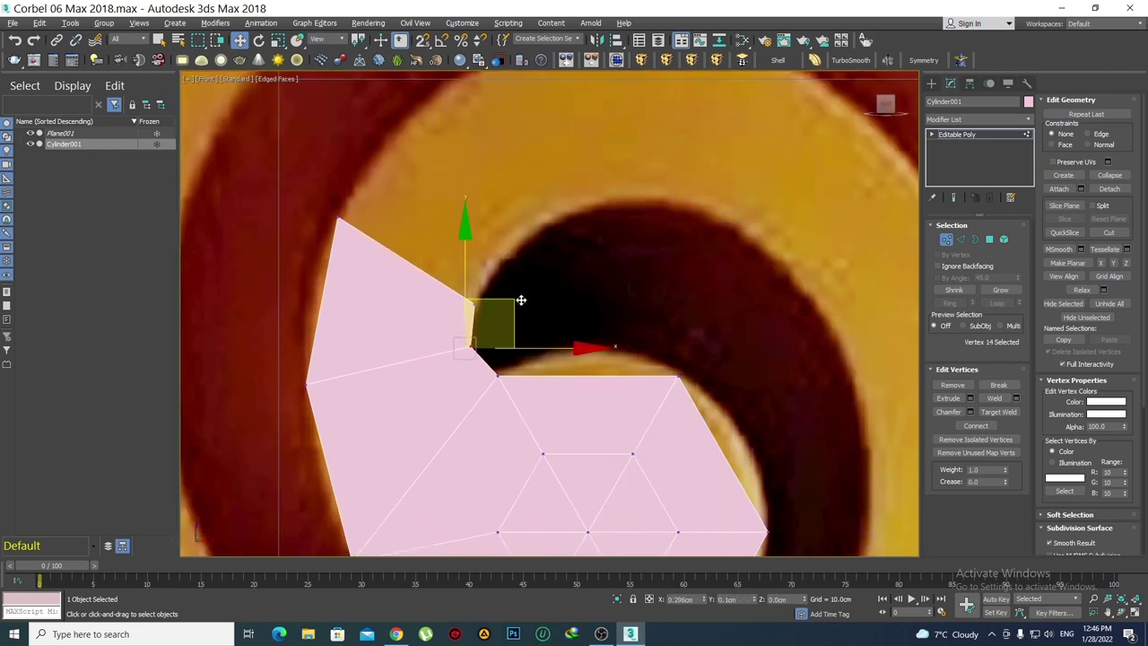
click(541, 274)
scroll(538, 269, down, 3)
scroll(527, 263, up, 2)
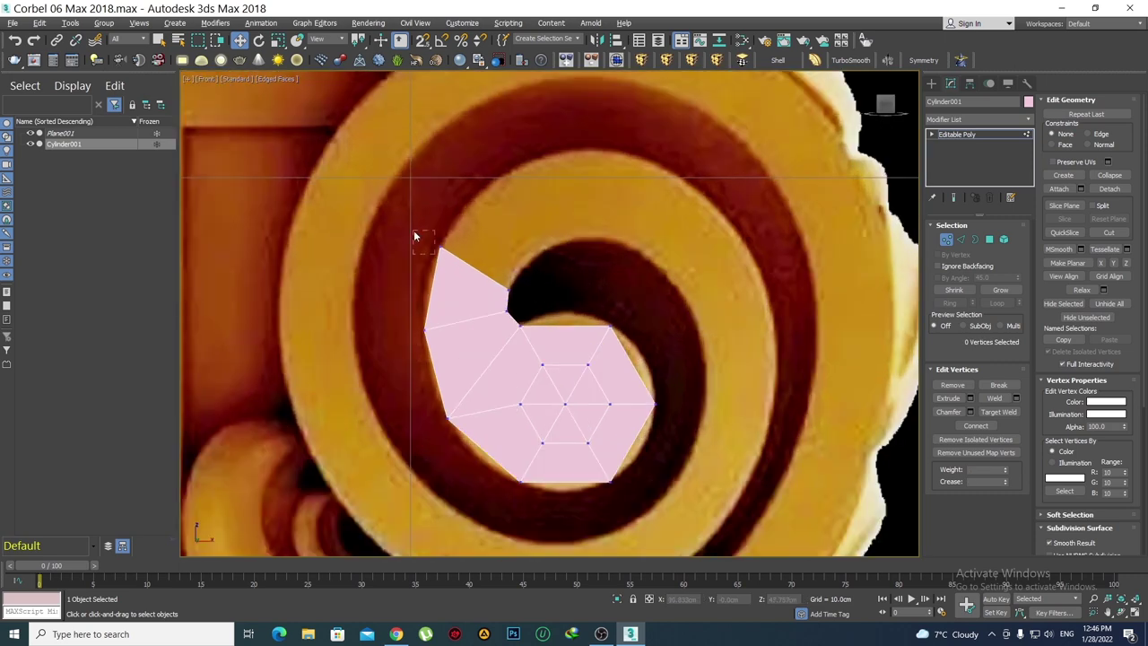
Extrude a second section from the top edge and pull its top vertex up-right along the spiral
drag(414, 236, 415, 235)
middle_drag(519, 227, 508, 293)
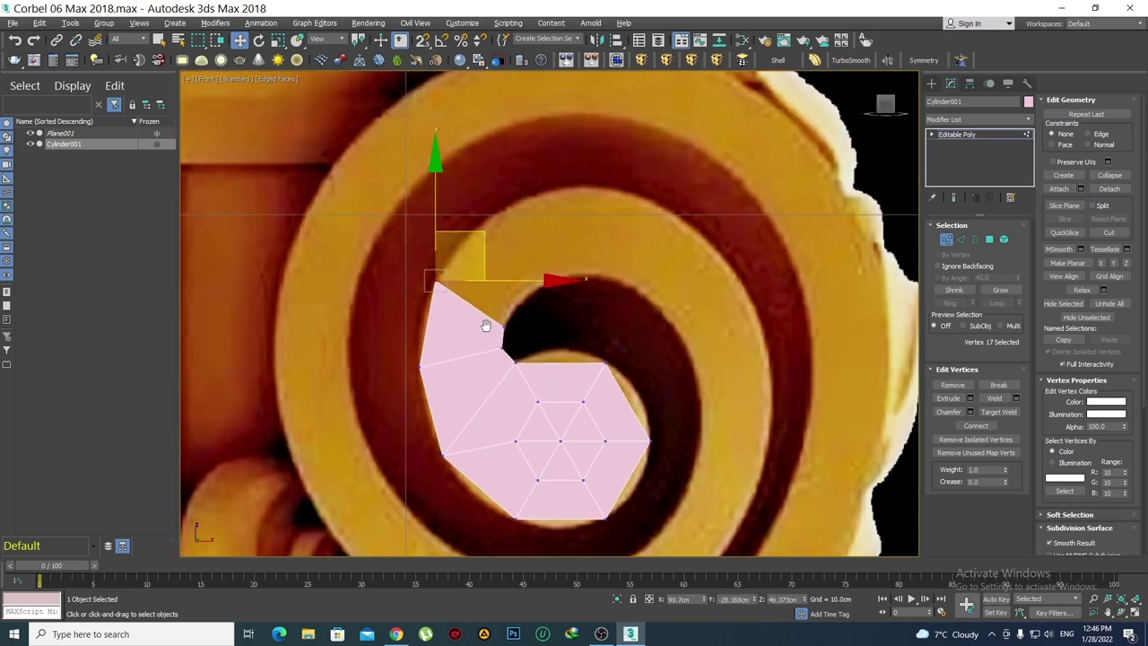
key(2)
drag(509, 293, 524, 265)
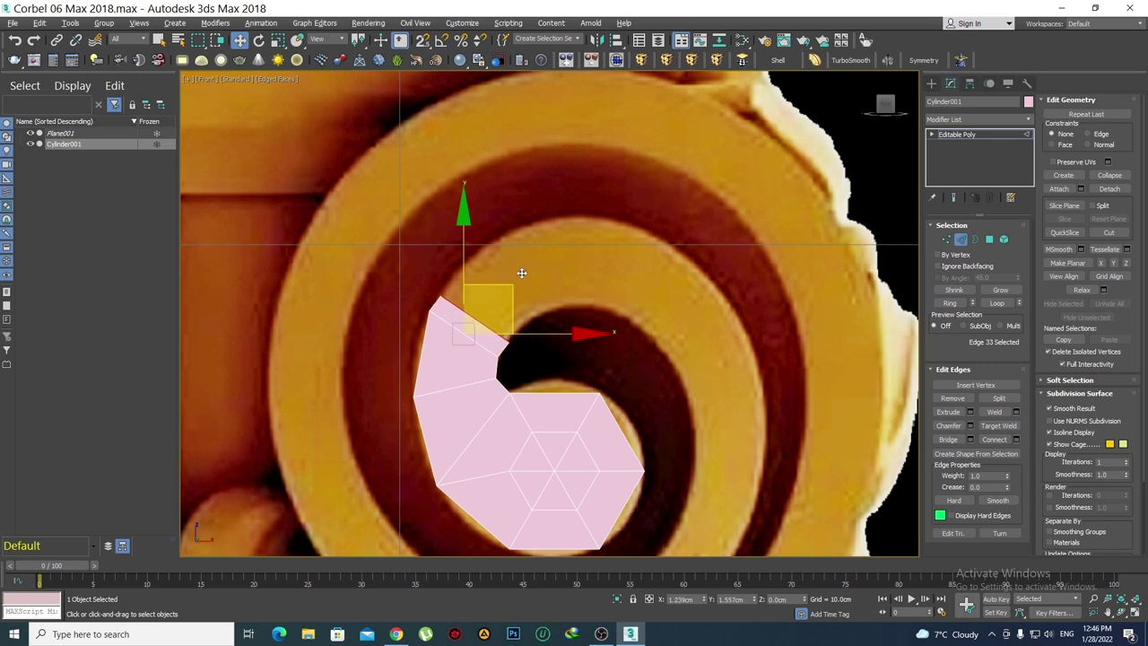
key(1)
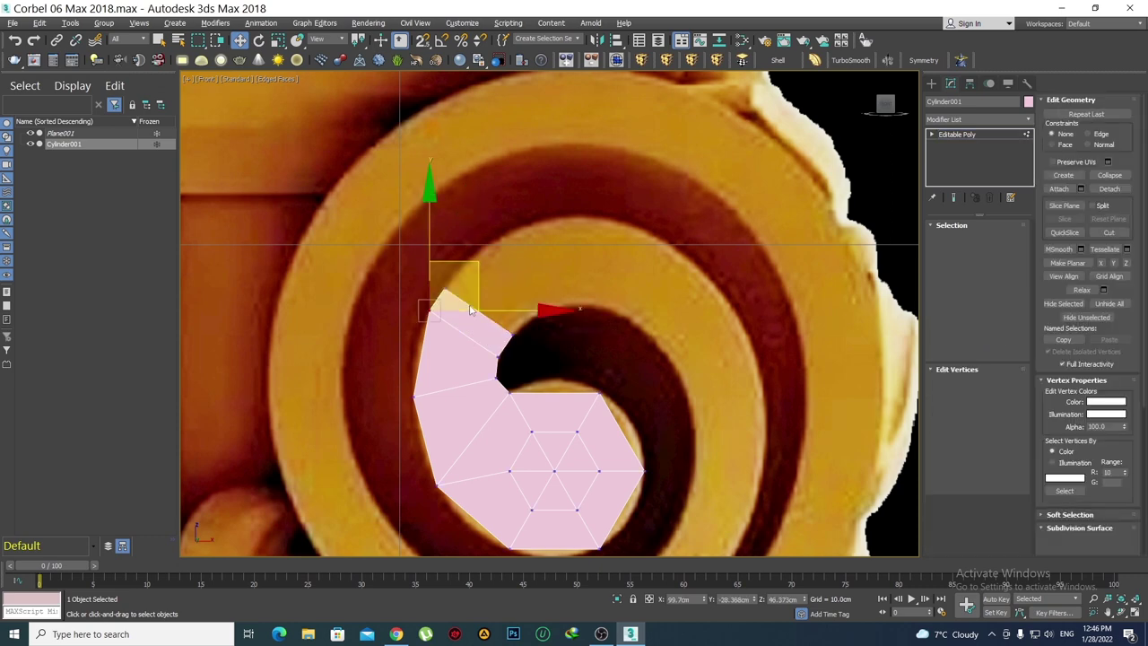
click(443, 288)
drag(485, 249, 519, 201)
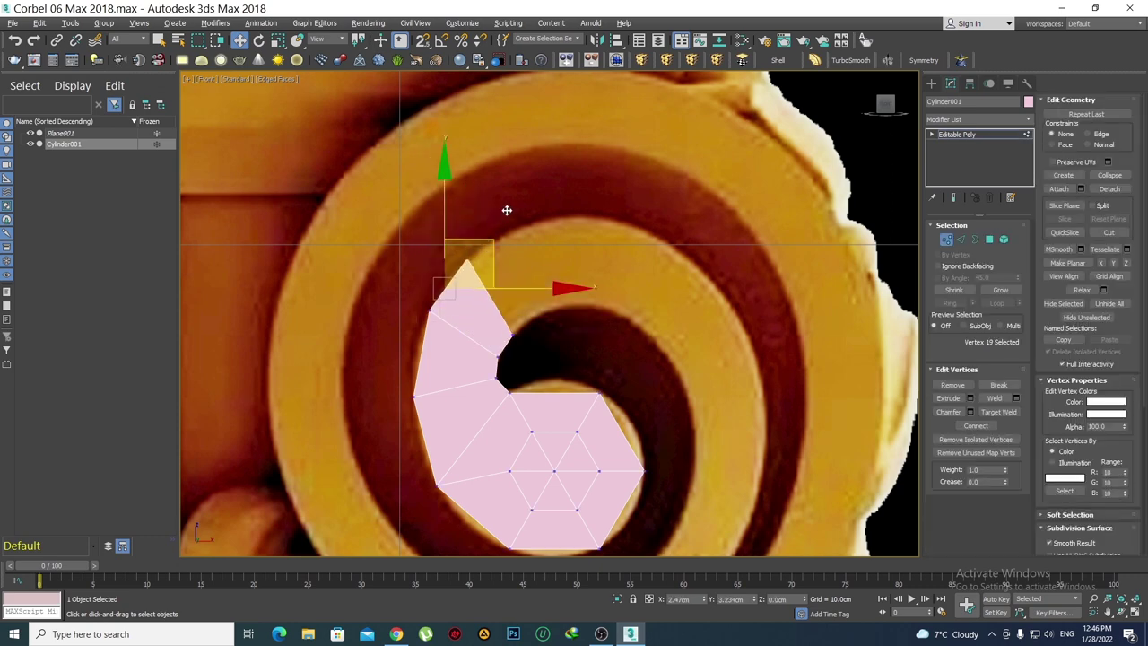
Place the second section's inner vertex on the spiral's inner edge and nudge its top corner right
click(508, 339)
drag(557, 285, 574, 272)
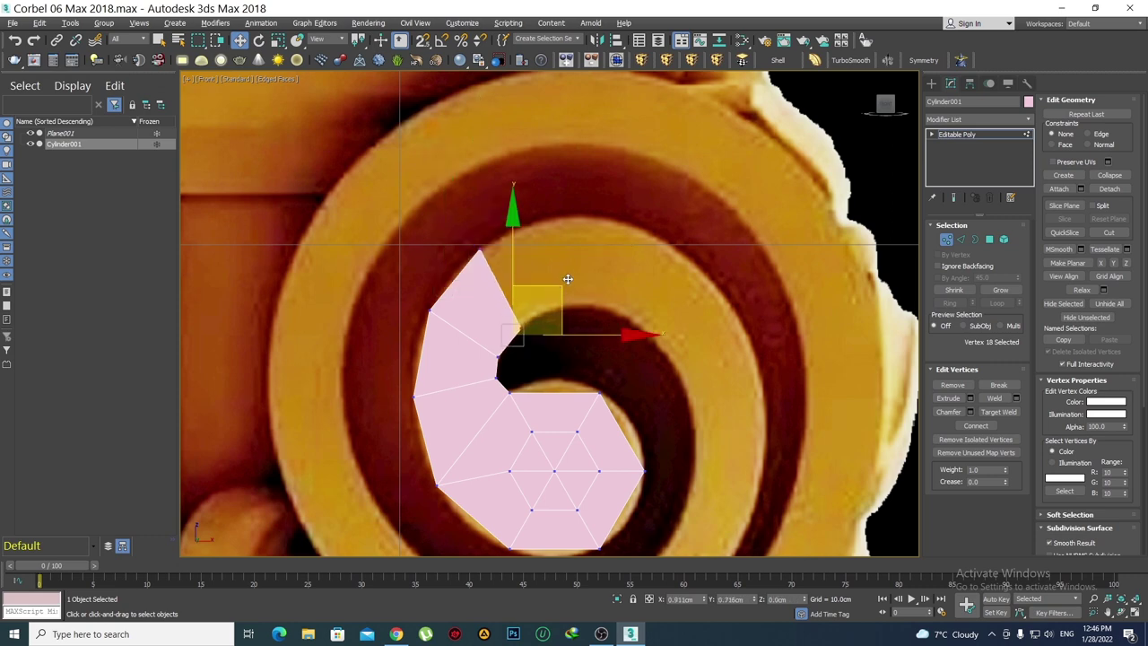
click(499, 356)
scroll(507, 345, up, 3)
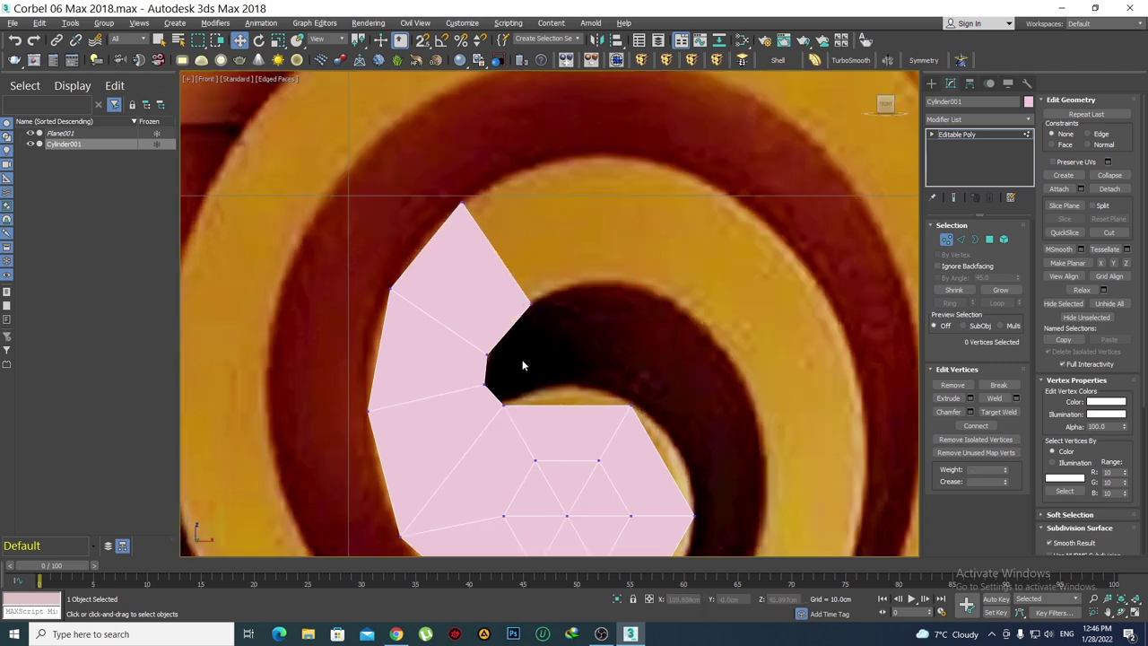
click(628, 282)
scroll(521, 282, down, 2)
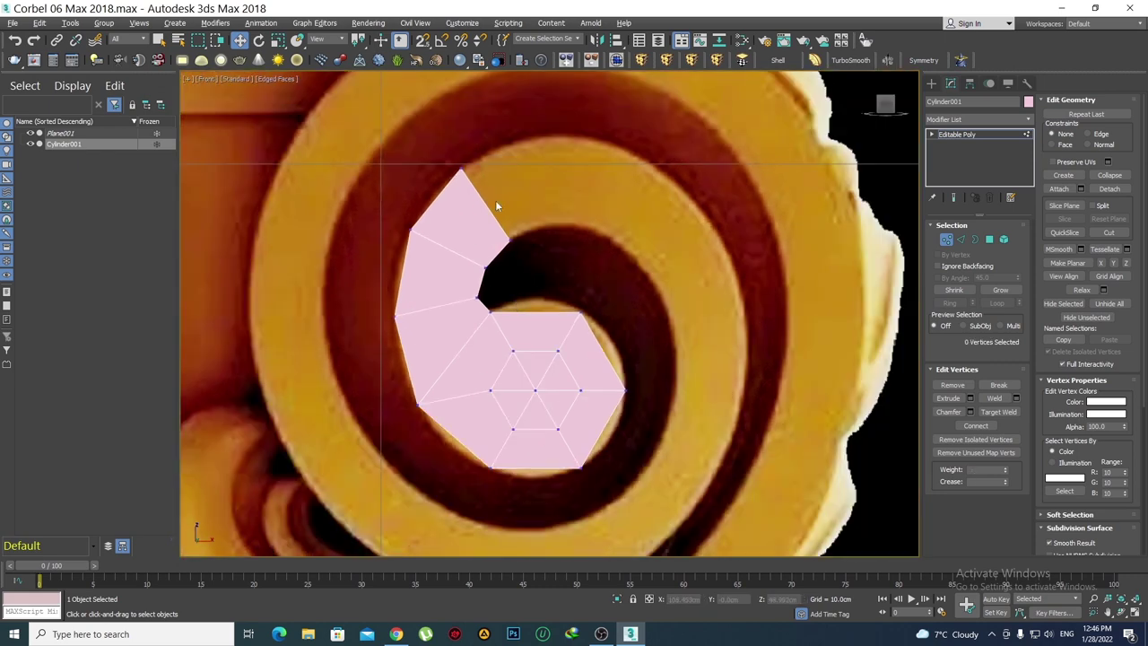
middle_drag(495, 201, 483, 273)
click(449, 245)
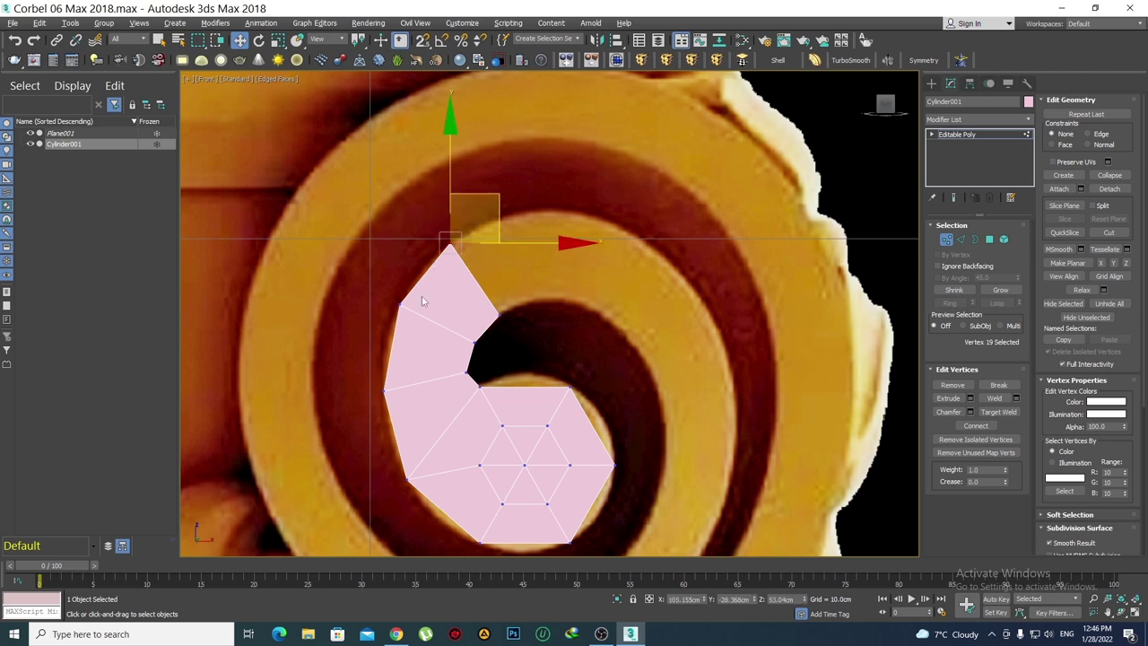
drag(502, 197, 504, 196)
middle_drag(464, 337, 462, 367)
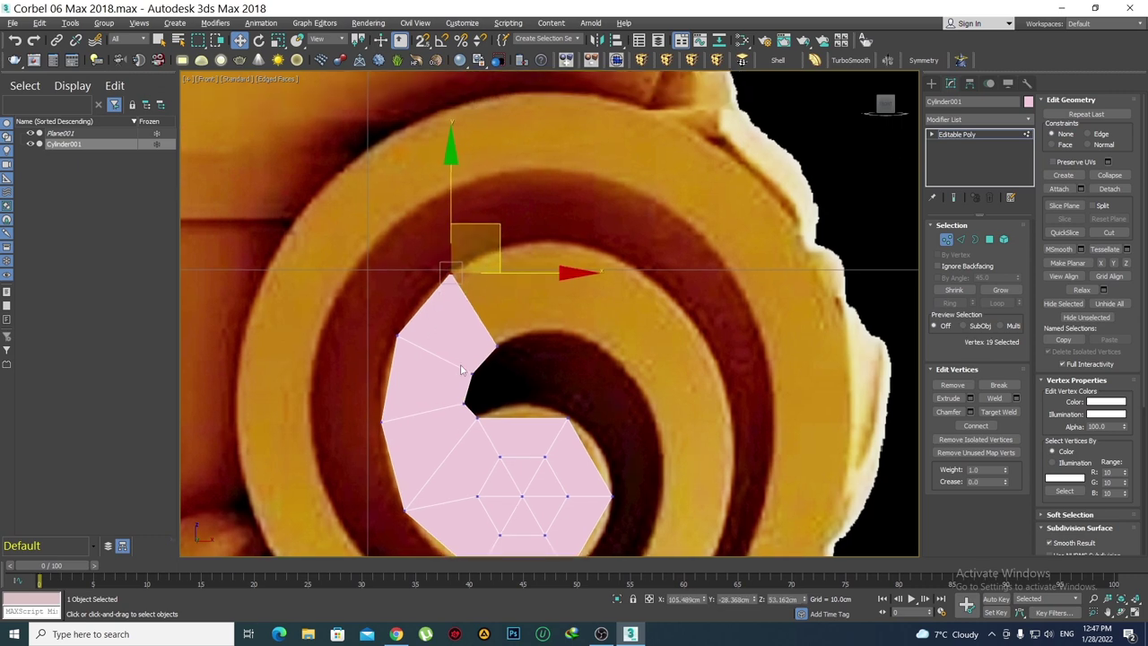
Extrude a third section up-right along the spiral and fit its lower corner to the inner edge
key(2)
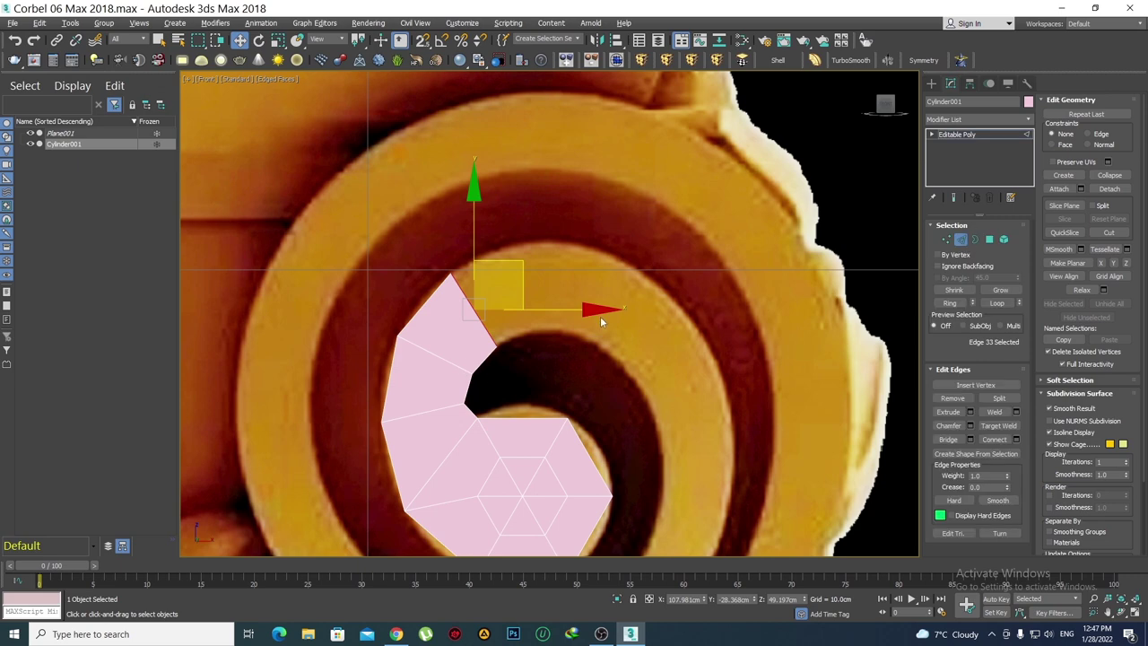
scroll(574, 314, up, 2)
shift+drag(493, 293, 577, 259)
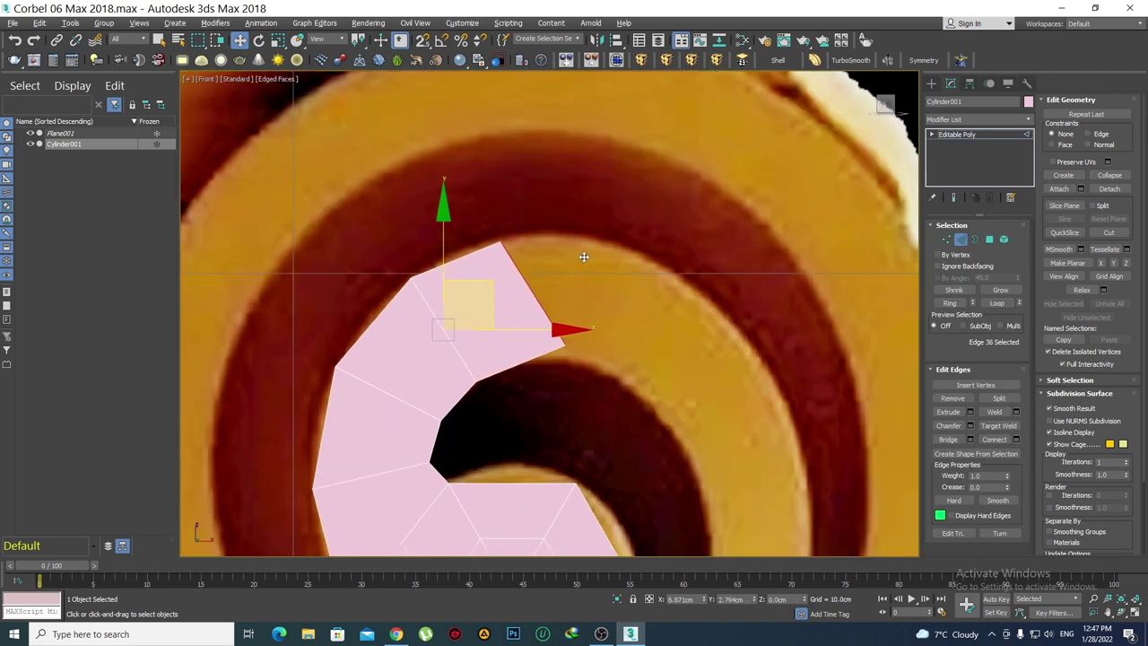
shift+drag(577, 259, 586, 314)
key(1)
click(568, 342)
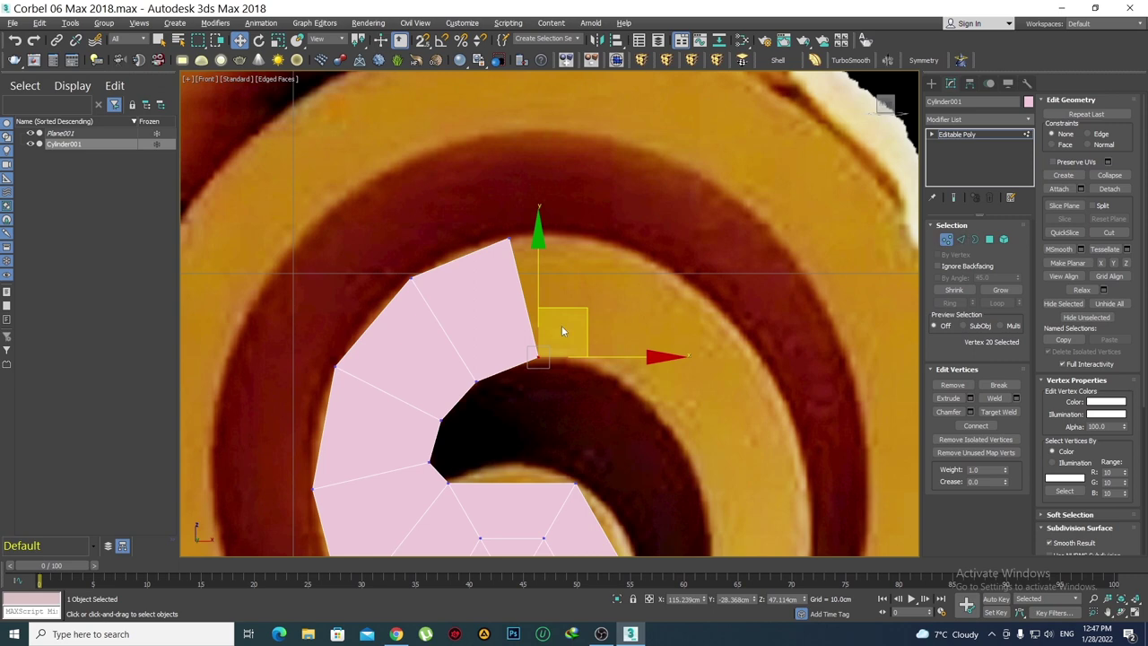
drag(576, 307, 567, 311)
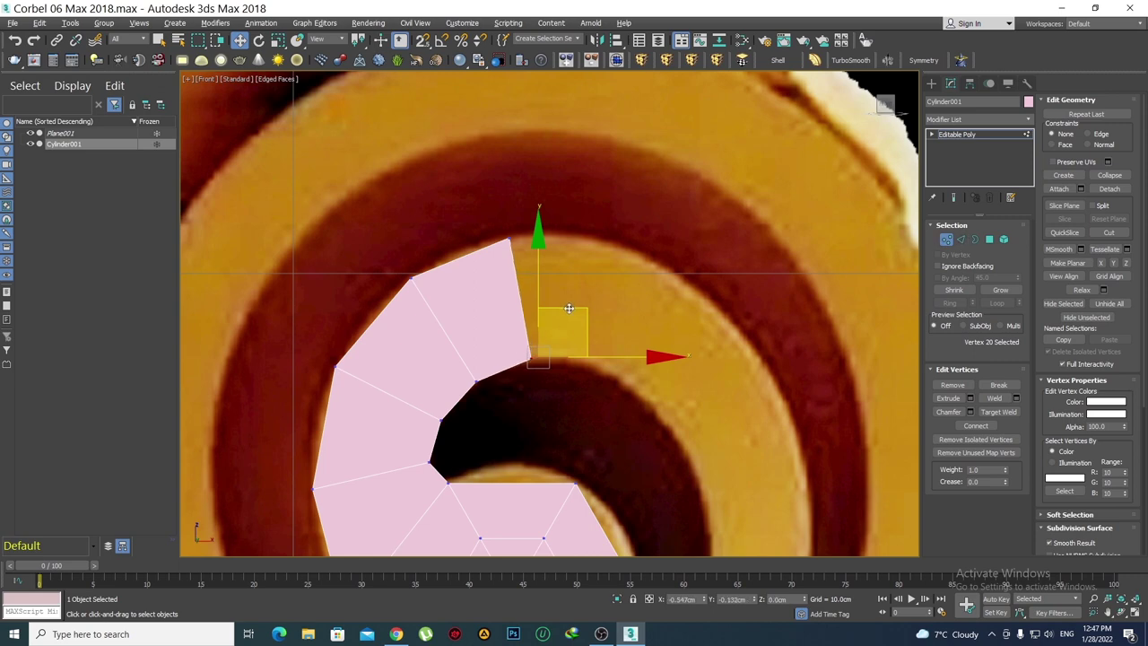
click(504, 405)
scroll(504, 343, down, 2)
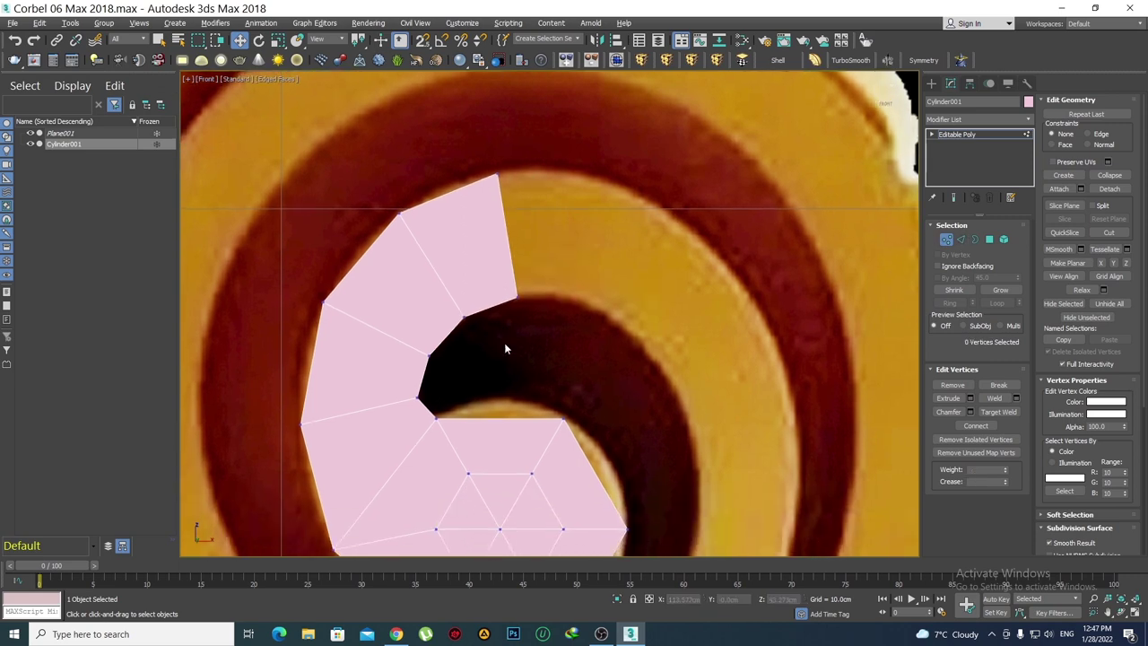
scroll(504, 343, down, 2)
scroll(542, 324, down, 2)
scroll(543, 286, up, 2)
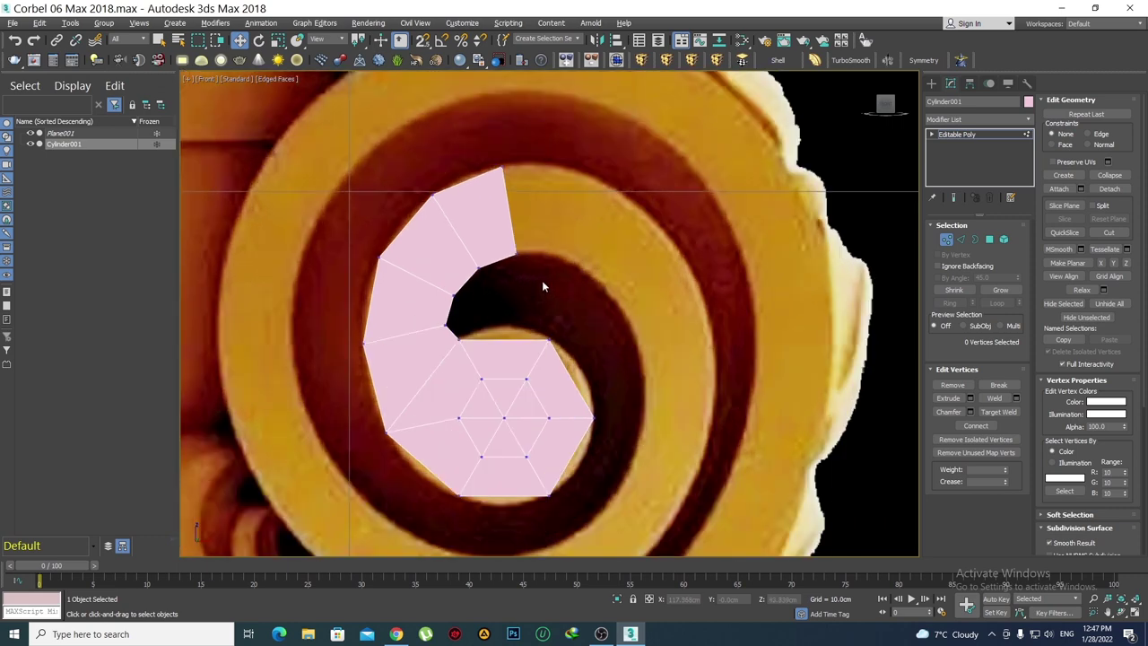
click(931, 83)
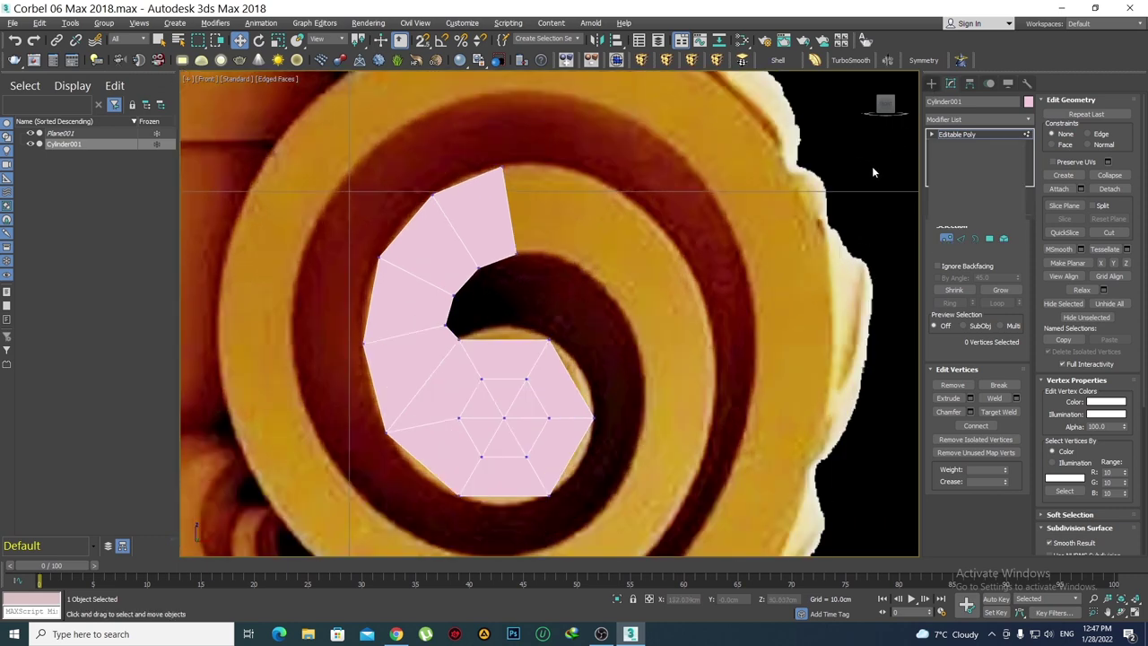
Add TurboSmooth, then scale the twelve hexagon-centre vertices outward to fill the spiral core
click(847, 63)
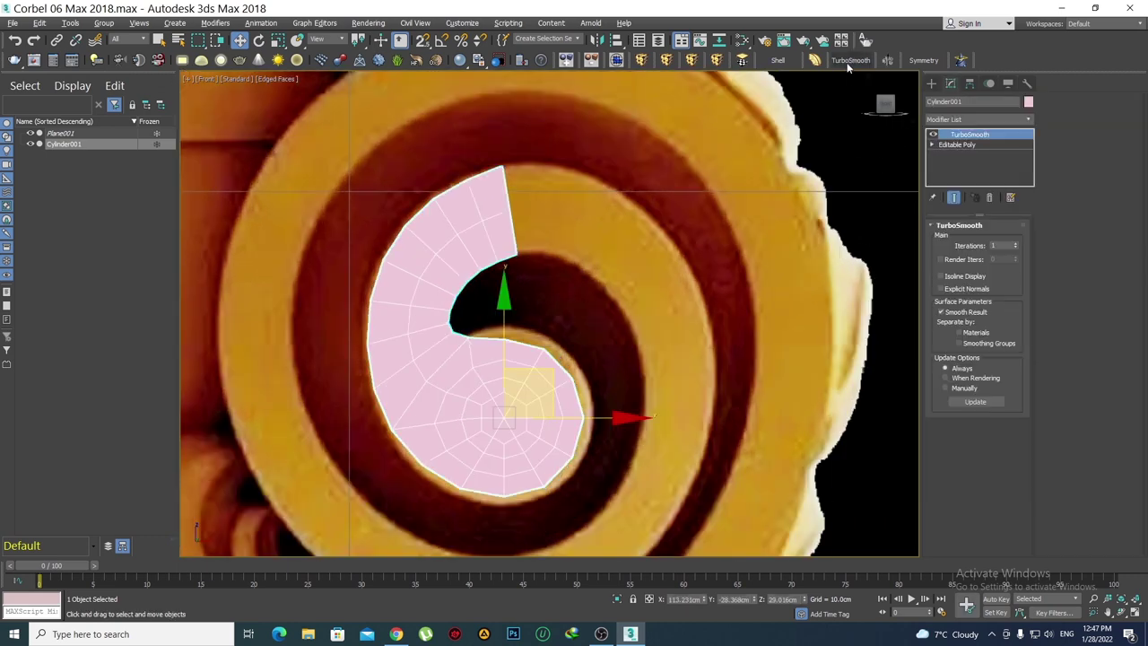
mouse_move(885, 103)
middle_drag(476, 323, 489, 239)
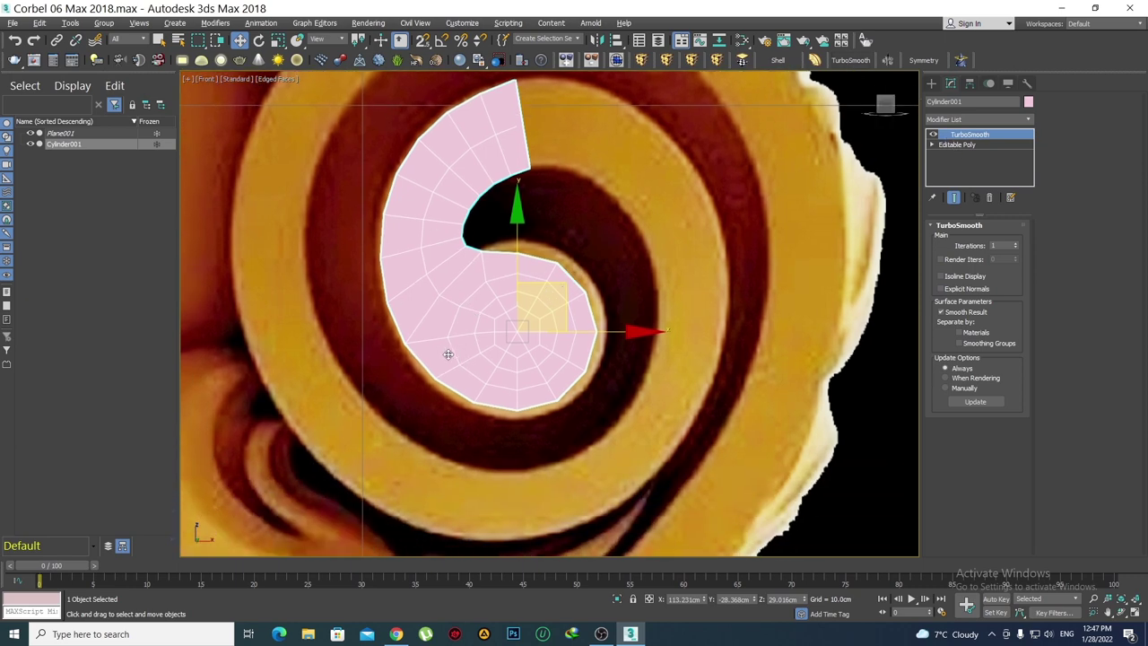
click(957, 145)
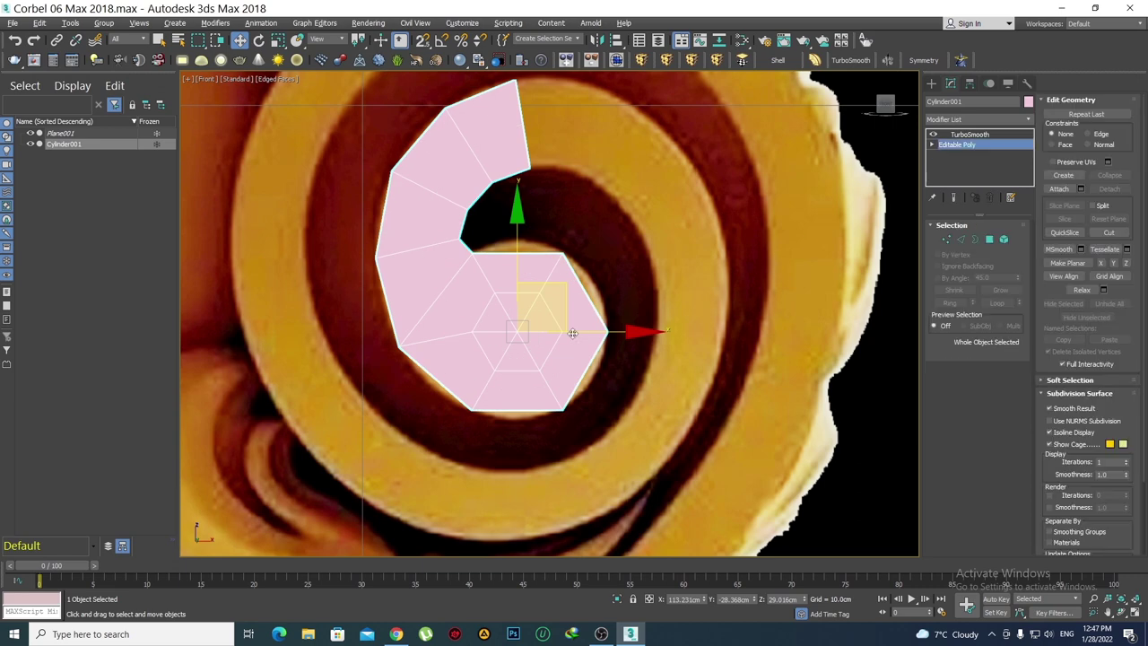
key(1)
scroll(487, 422, up, 3)
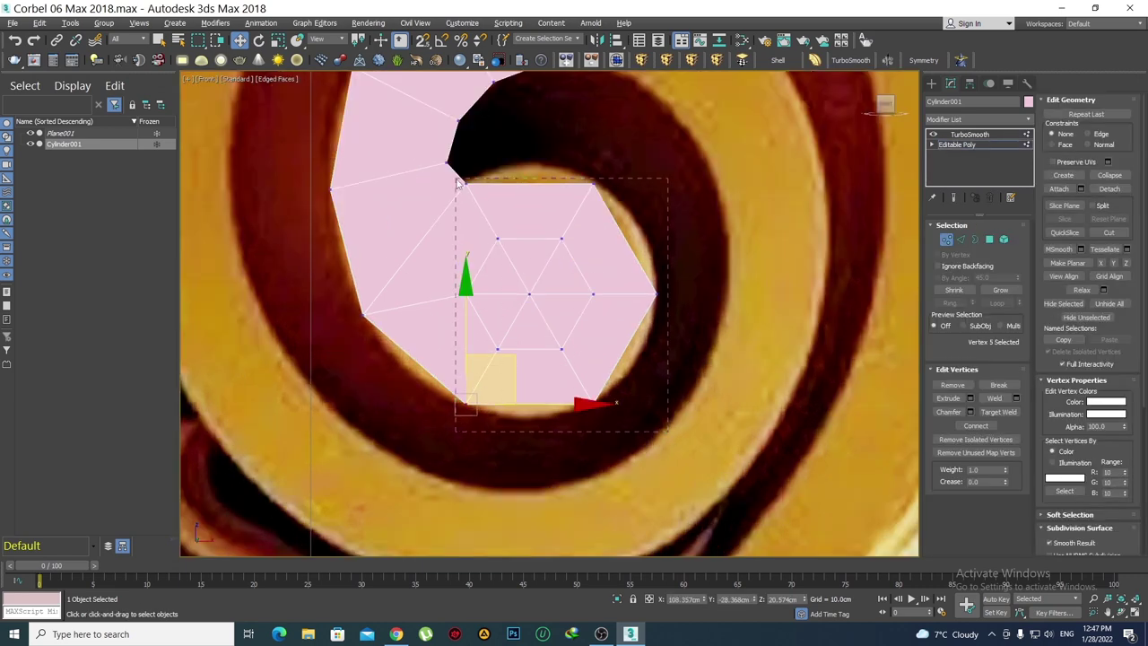
drag(565, 263, 456, 185)
drag(589, 237, 595, 233)
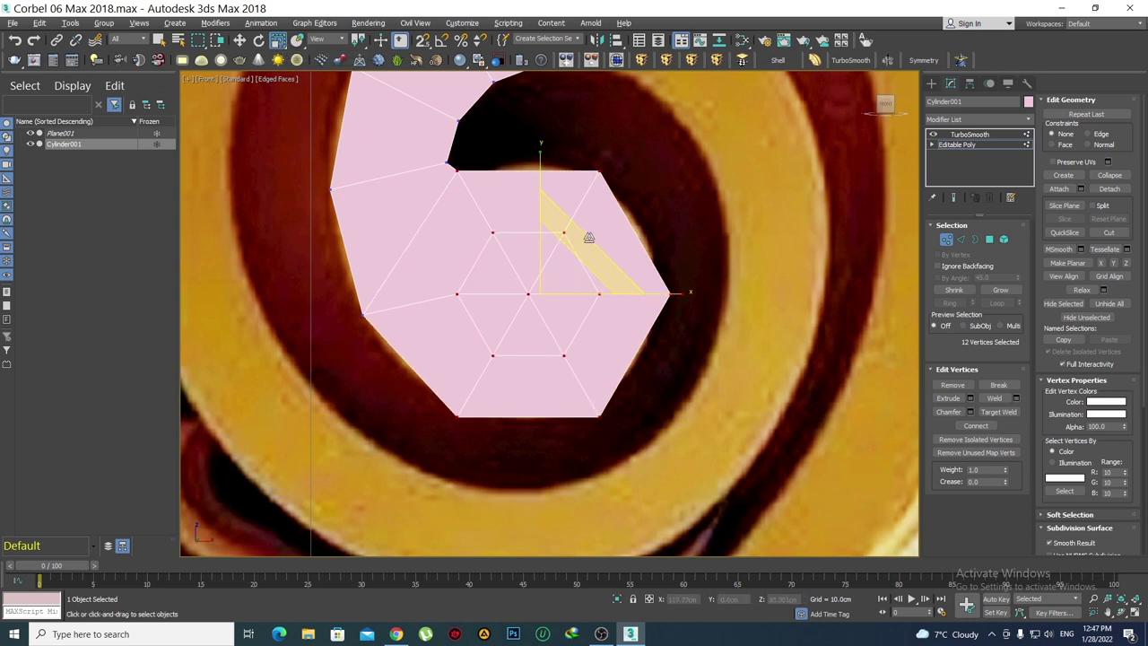
drag(588, 237, 590, 243)
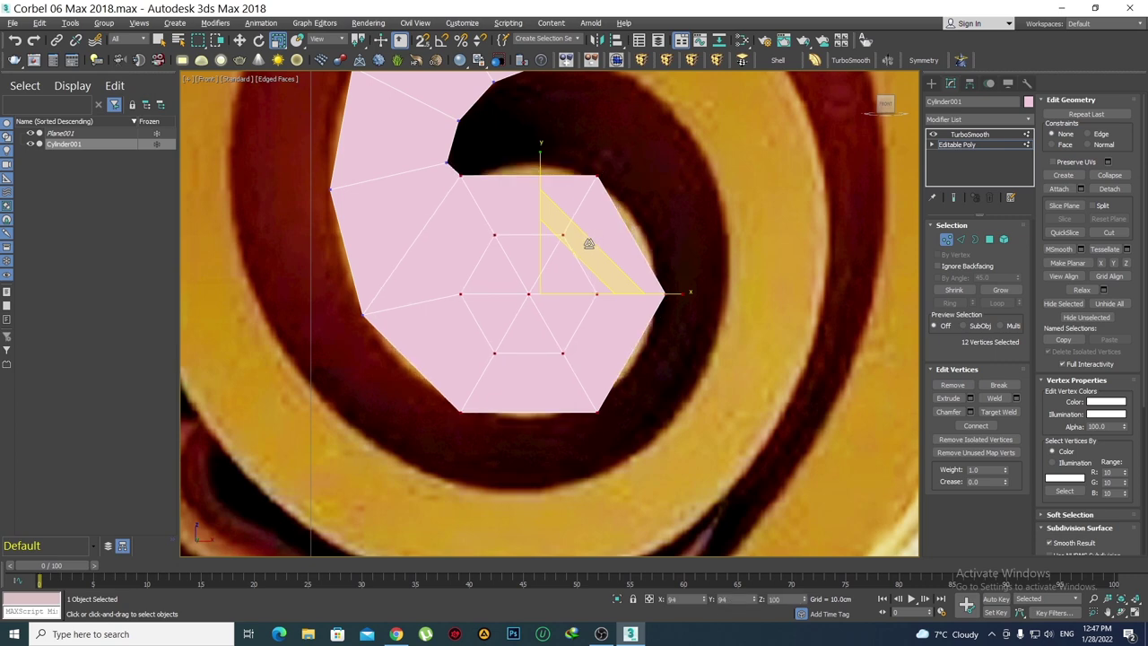
Preview the TurboSmoothed strip, then return to the Editable Poly cage
click(971, 135)
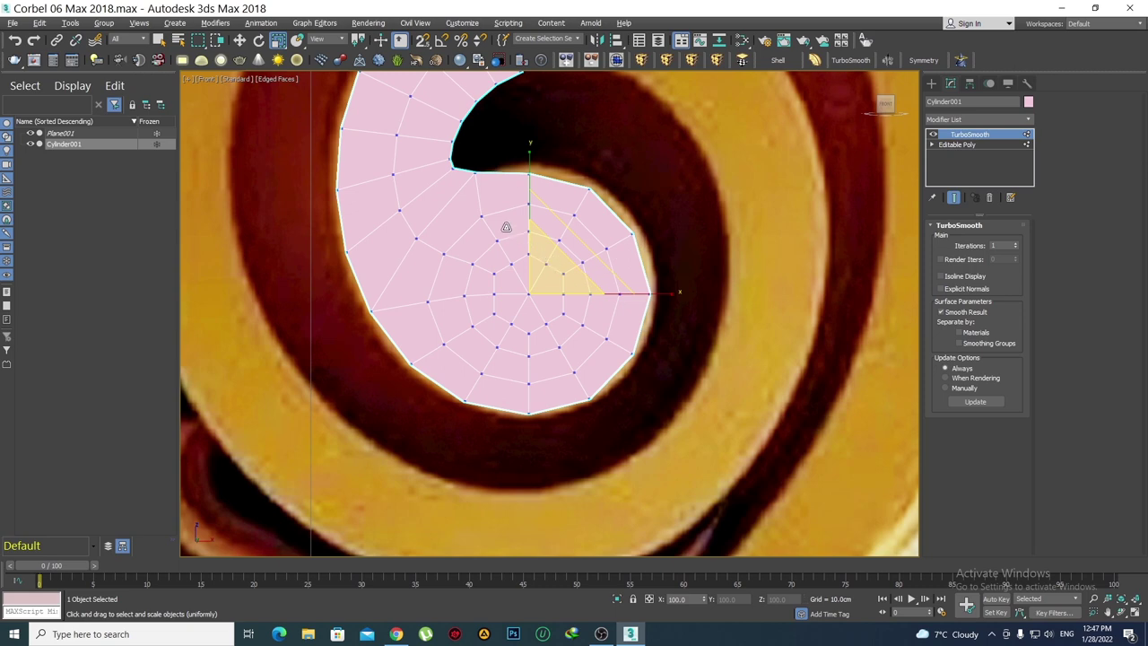
middle_drag(526, 239, 535, 266)
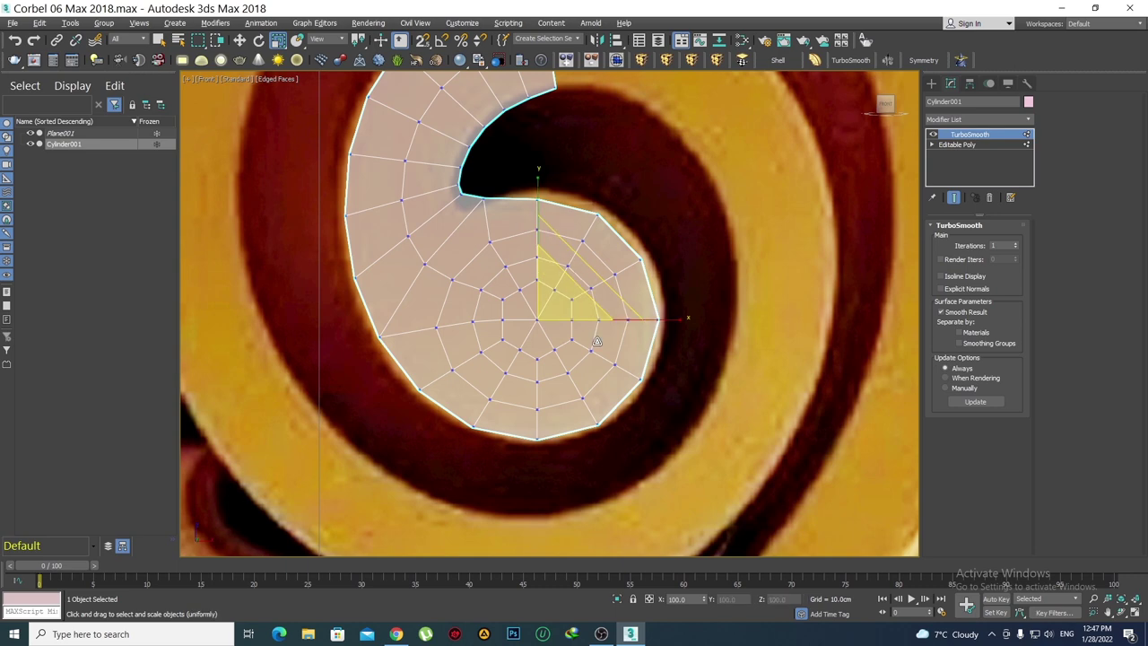
middle_drag(557, 308, 548, 320)
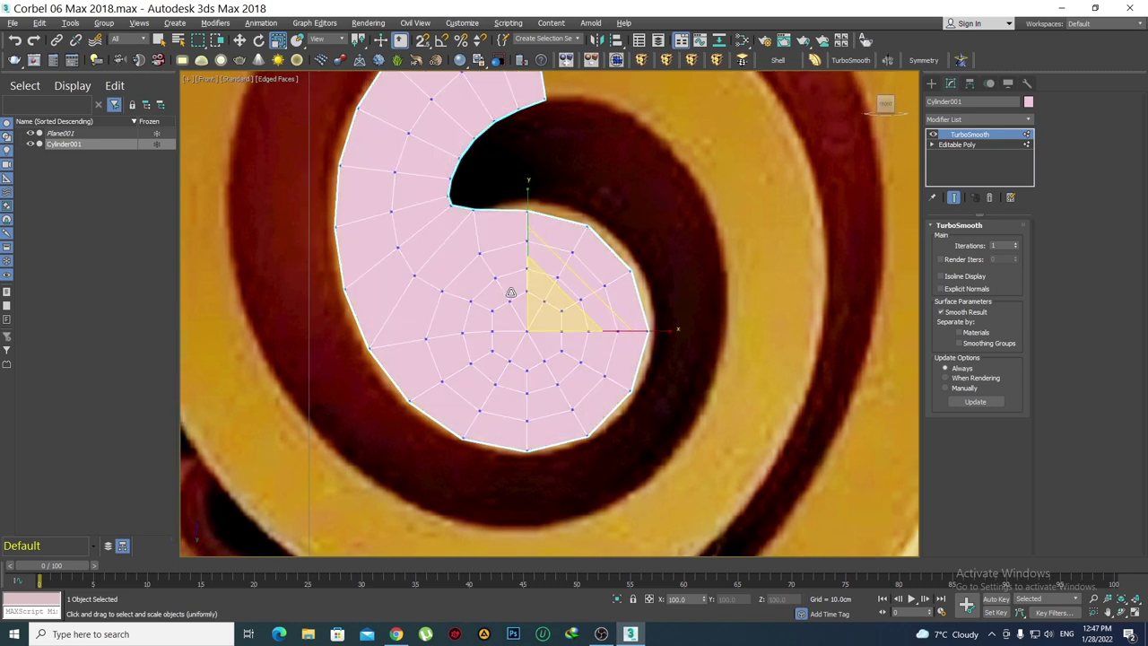
scroll(510, 293, up, 2)
scroll(493, 271, up, 2)
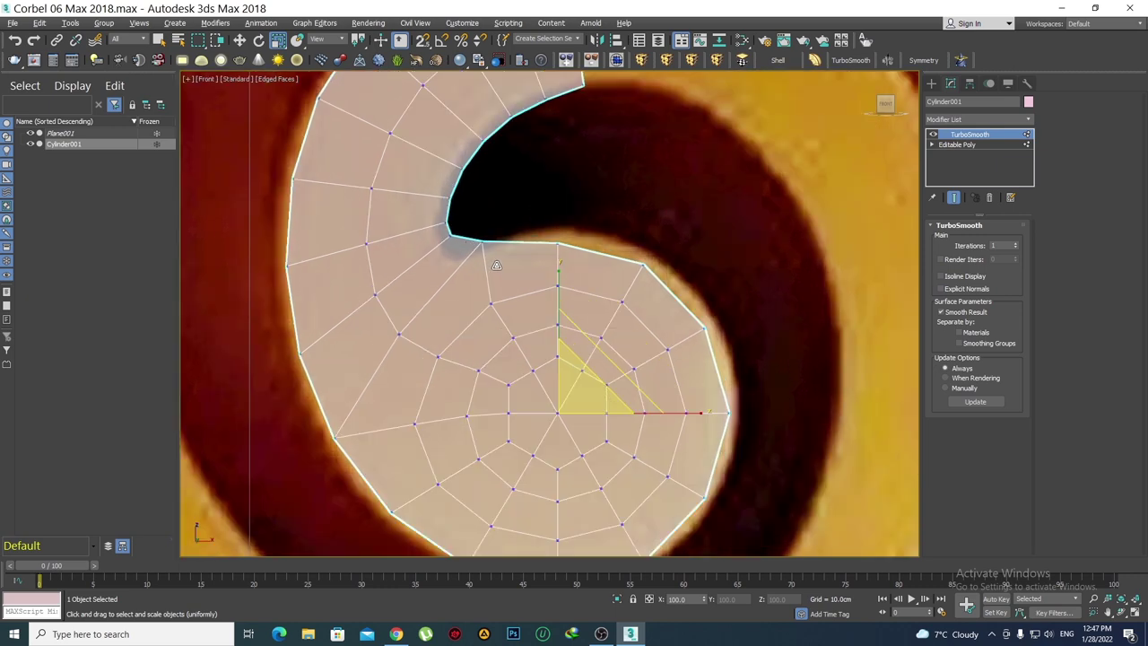
click(954, 144)
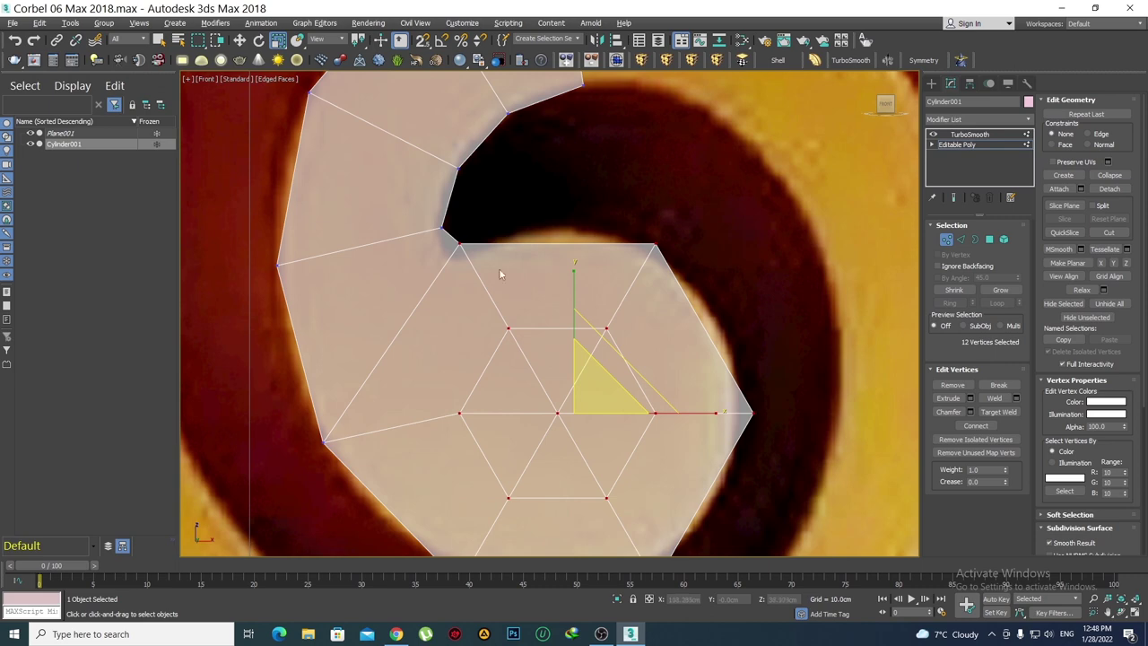
middle_drag(500, 274, 526, 237)
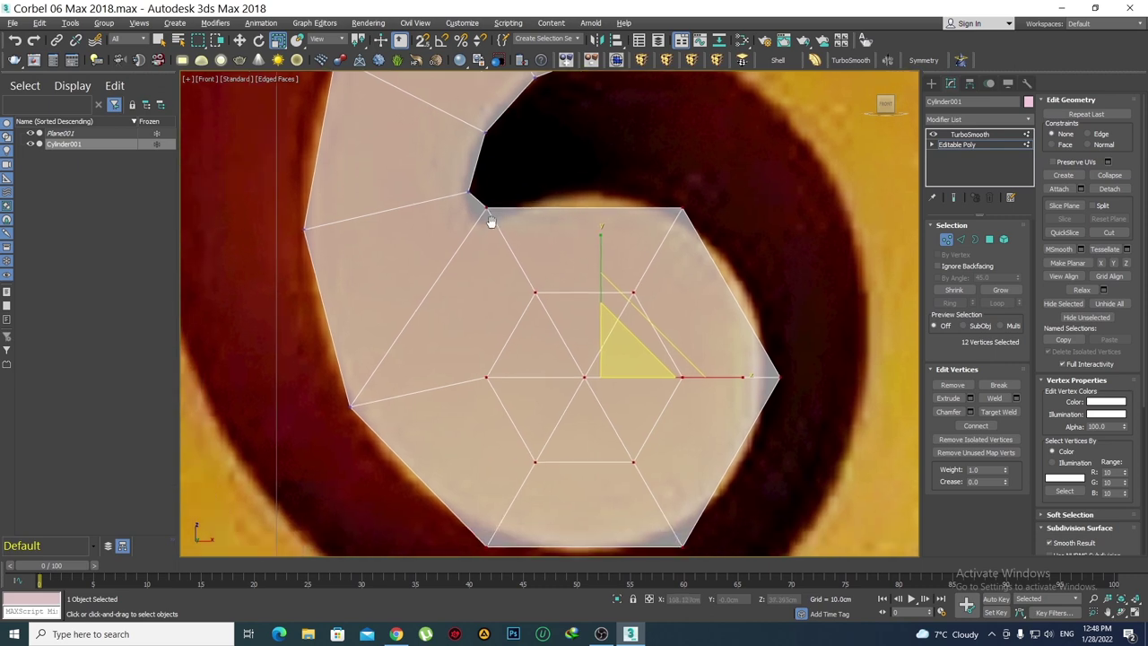
middle_drag(433, 294, 422, 297)
key(2)
click(414, 292)
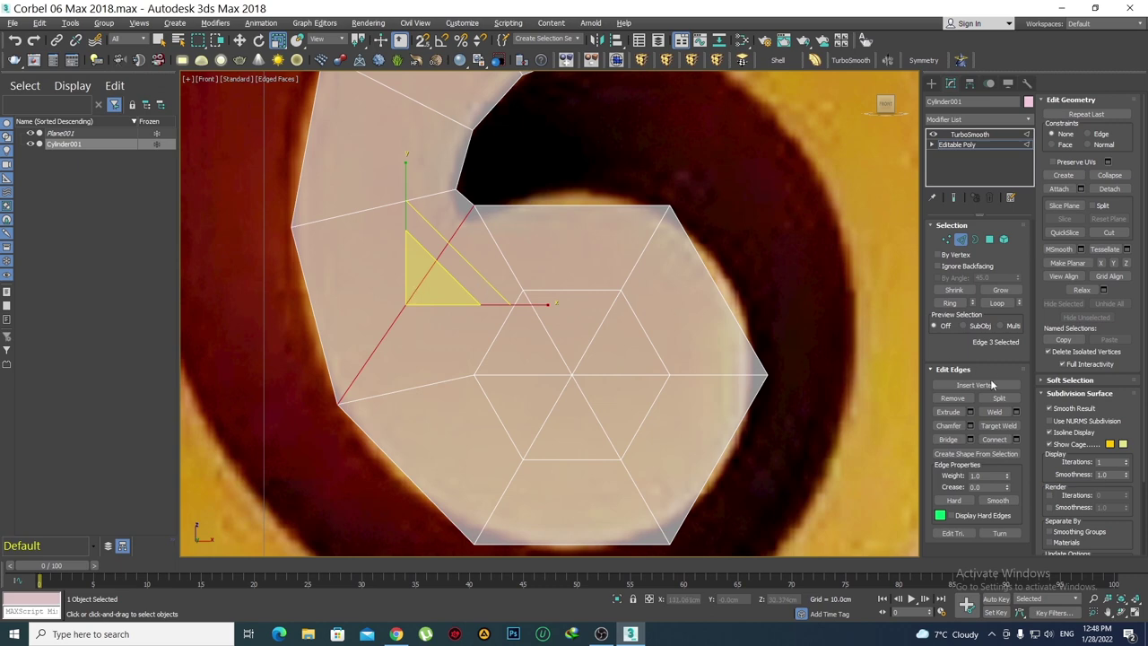
click(972, 423)
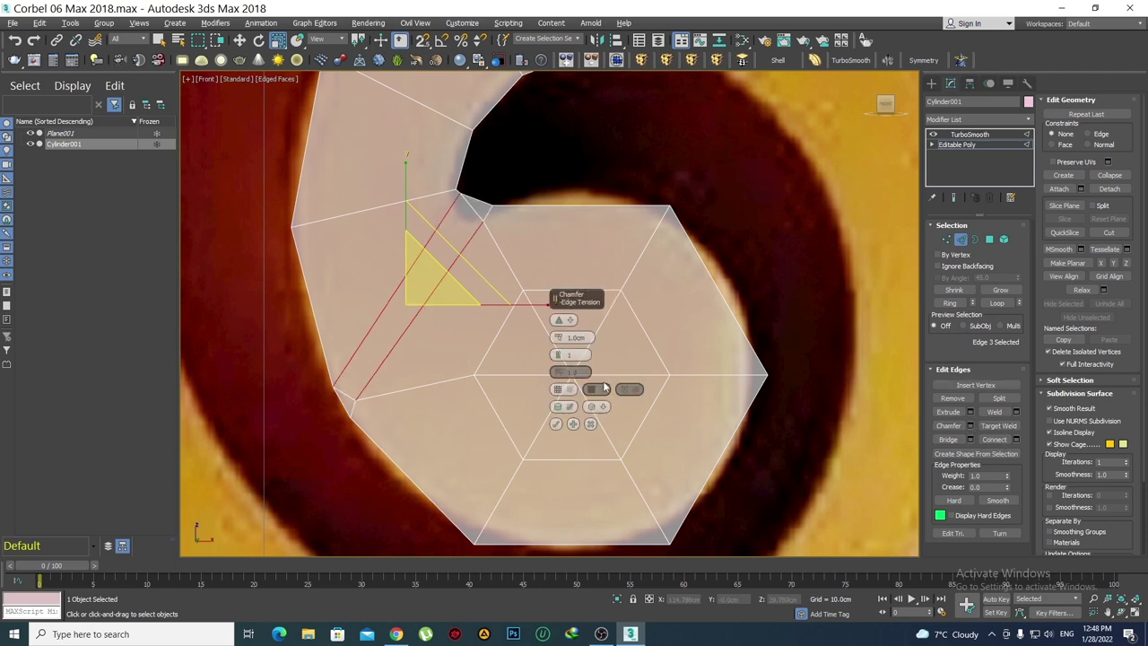
click(591, 423)
key(1)
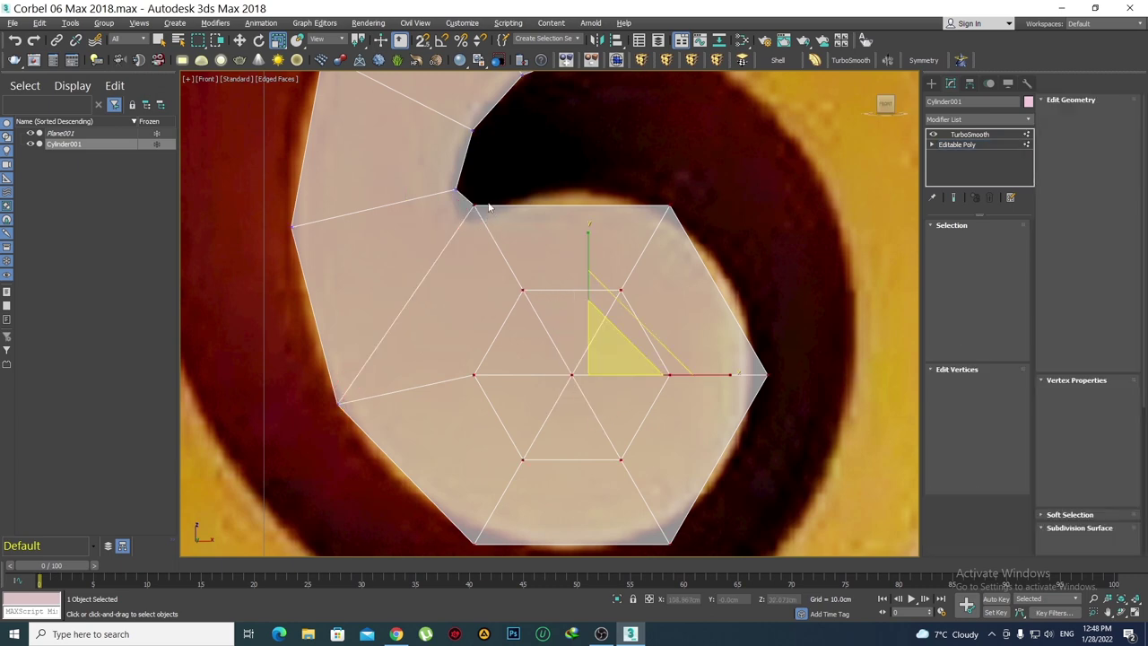
Pull the strip's inner corner vertex down-right toward the spiral outline
scroll(493, 255, down, 2)
scroll(492, 230, up, 3)
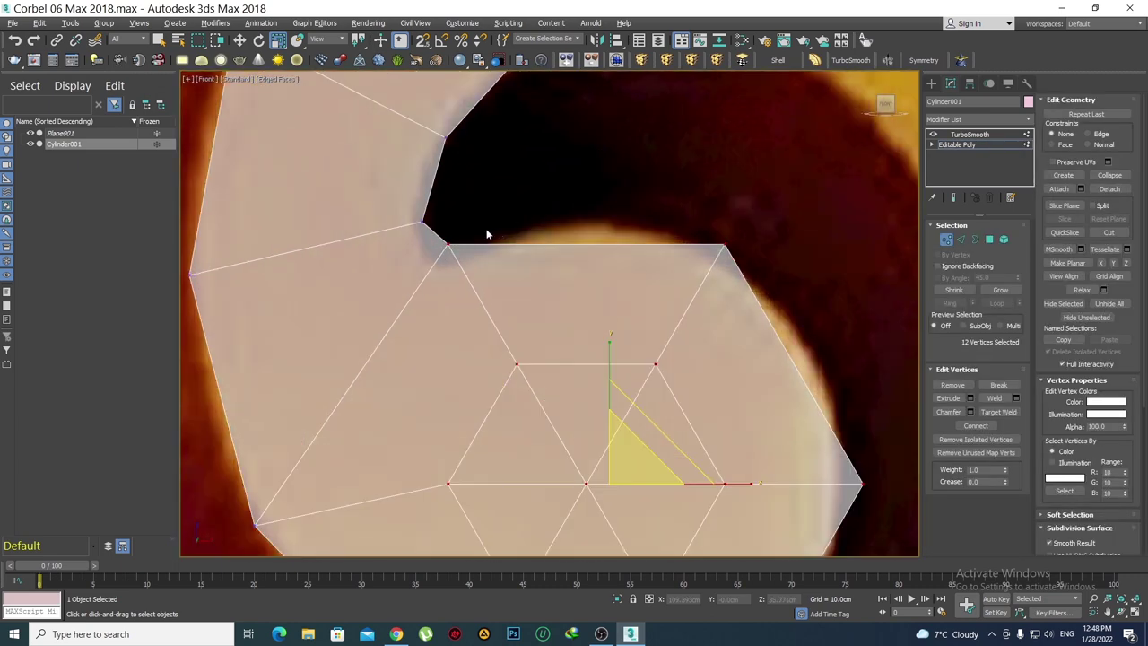
scroll(430, 224, up, 2)
click(406, 224)
key(w)
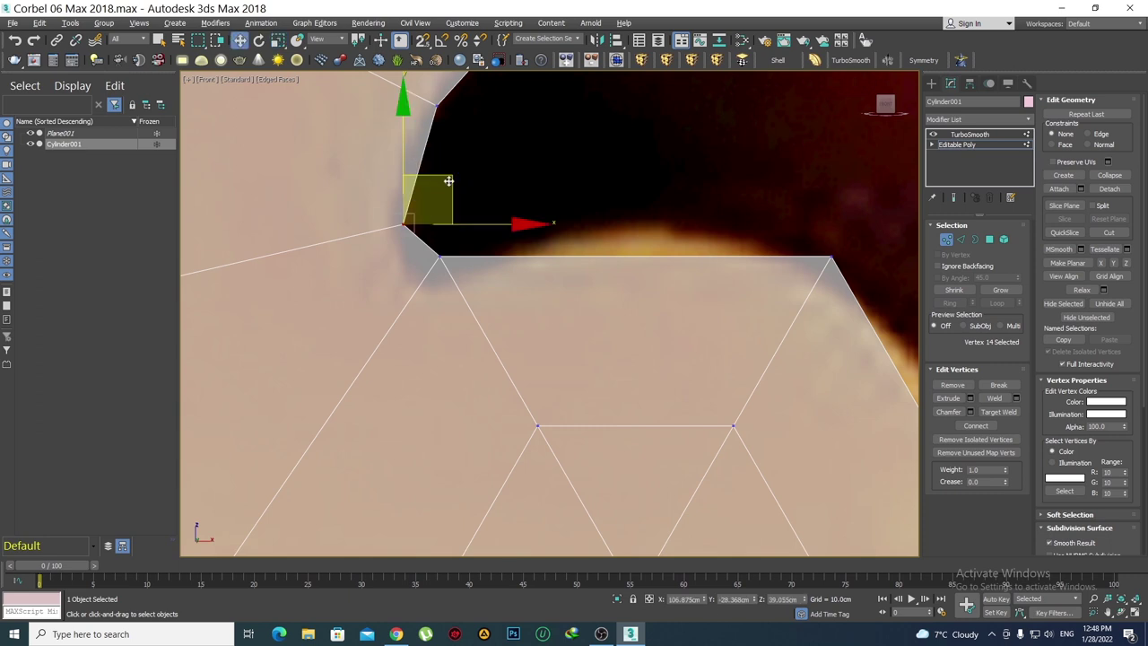
drag(449, 180, 497, 224)
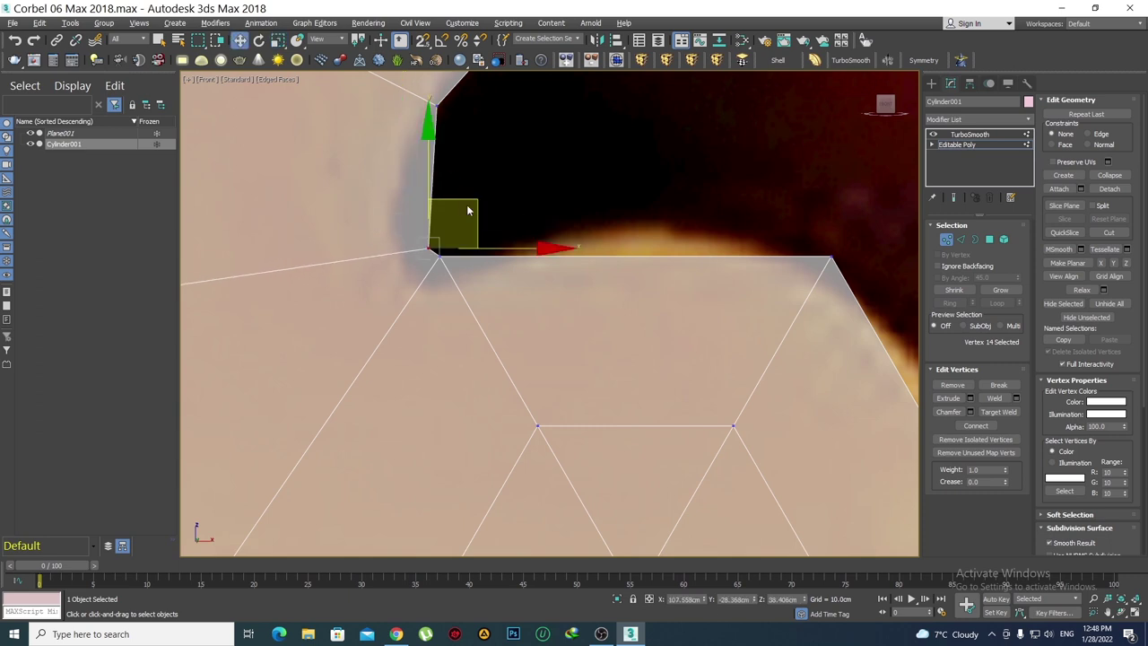
click(483, 278)
Preview the smoothed strip, then move the inner corner vertex down-left on the cage
scroll(483, 278, down, 3)
scroll(674, 307, up, 2)
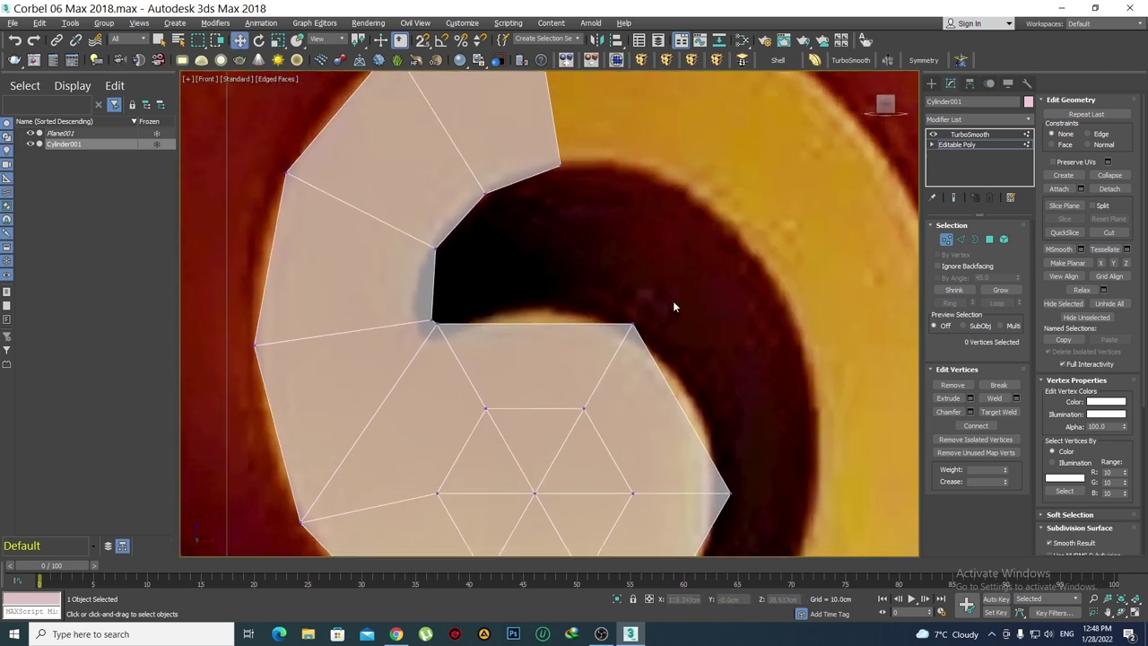
click(987, 137)
scroll(448, 232, down, 2)
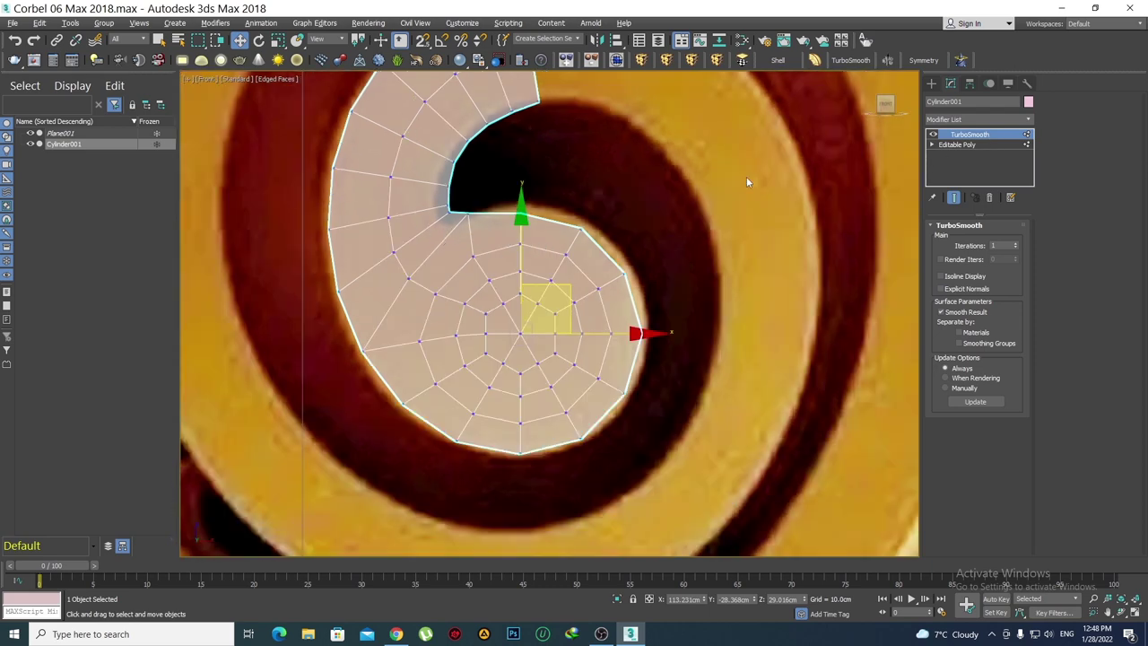
click(958, 144)
scroll(484, 323, up, 4)
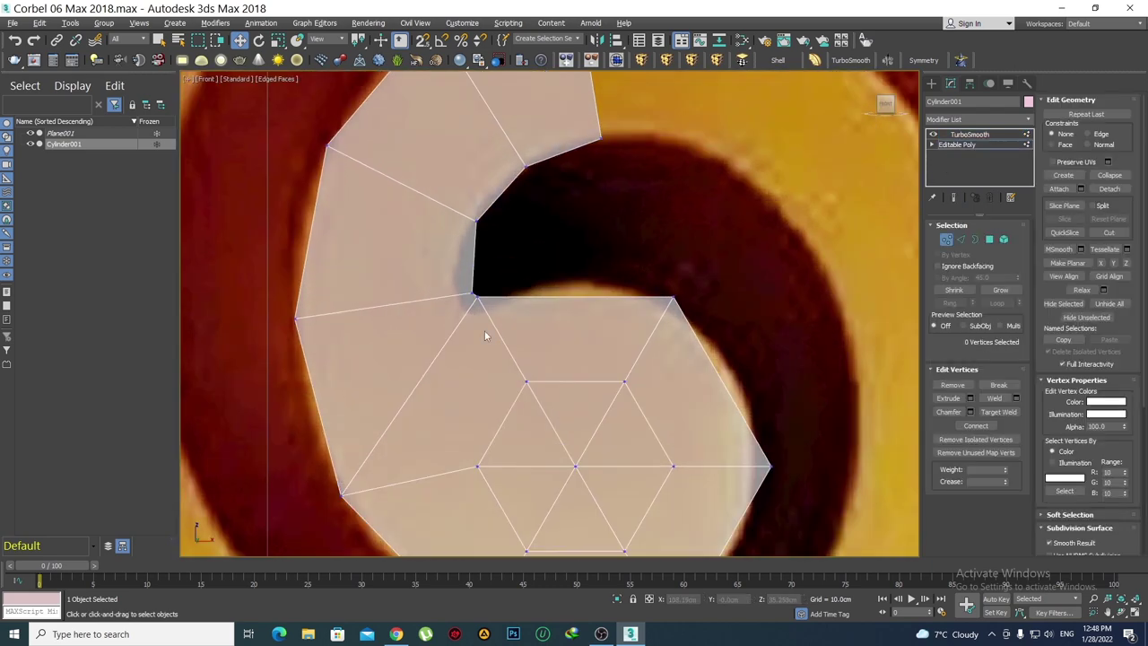
scroll(492, 297, up, 2)
drag(499, 255, 482, 284)
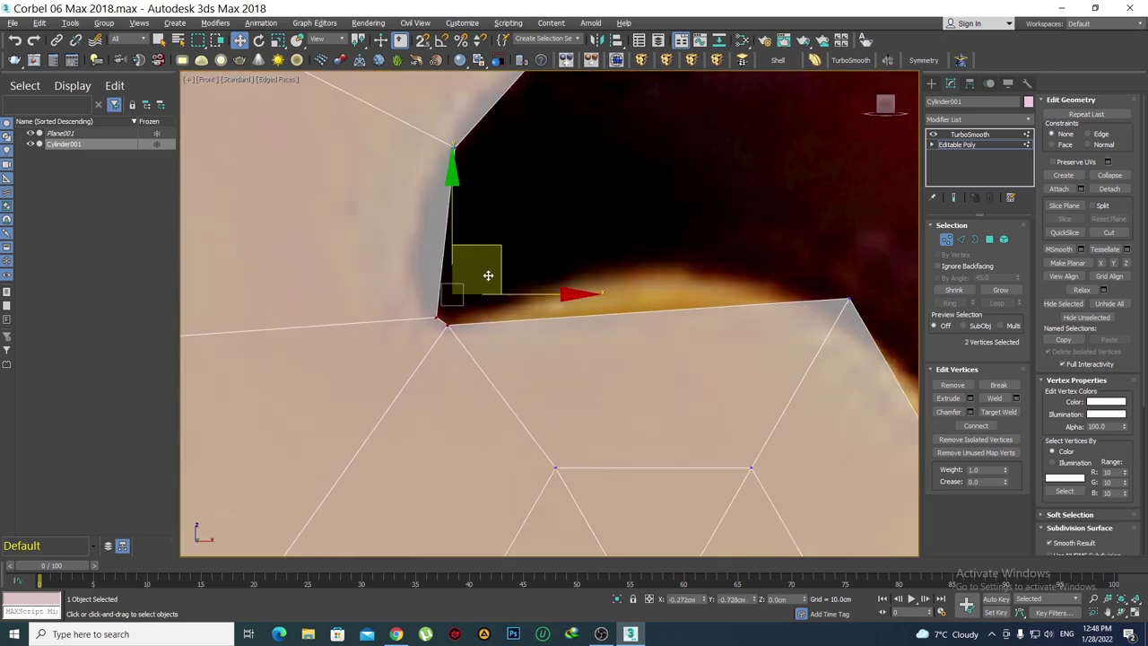
click(602, 275)
Check the smoothed strip again and recentre the view on the spiral strip
scroll(583, 251, down, 3)
scroll(571, 229, down, 2)
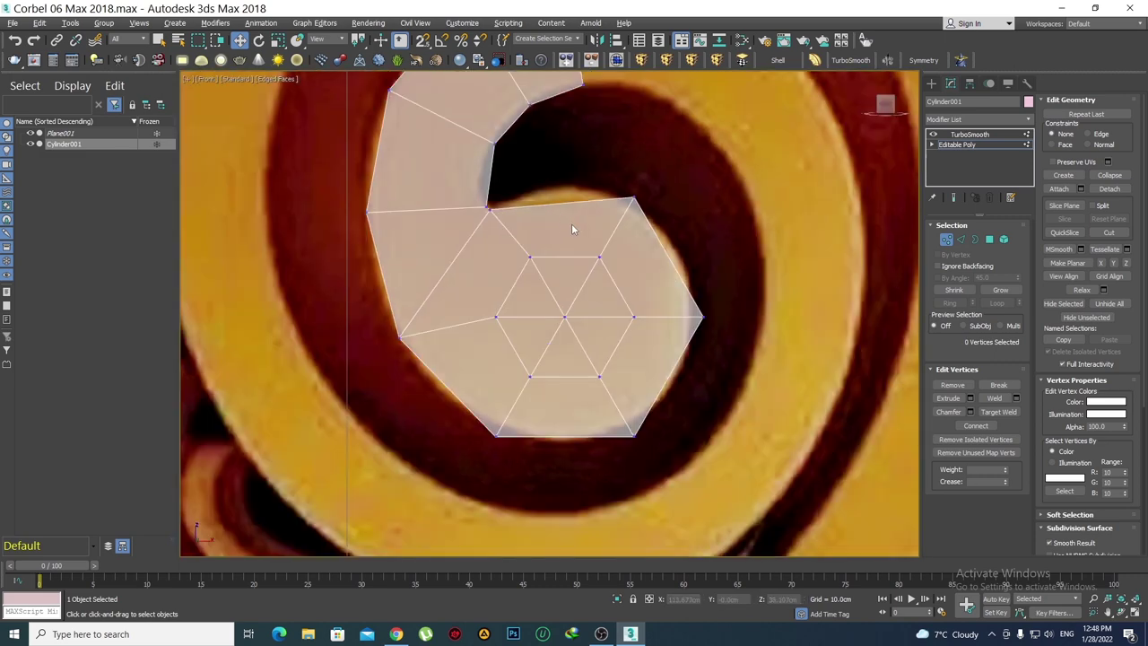
click(969, 133)
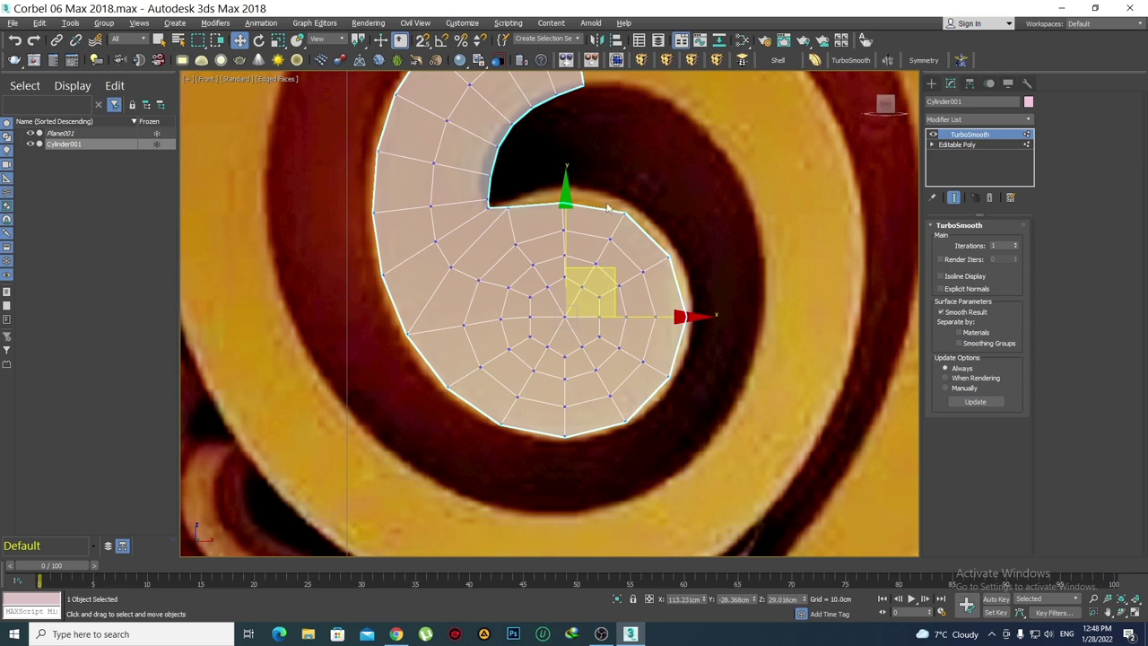
middle_drag(630, 218, 639, 254)
click(973, 145)
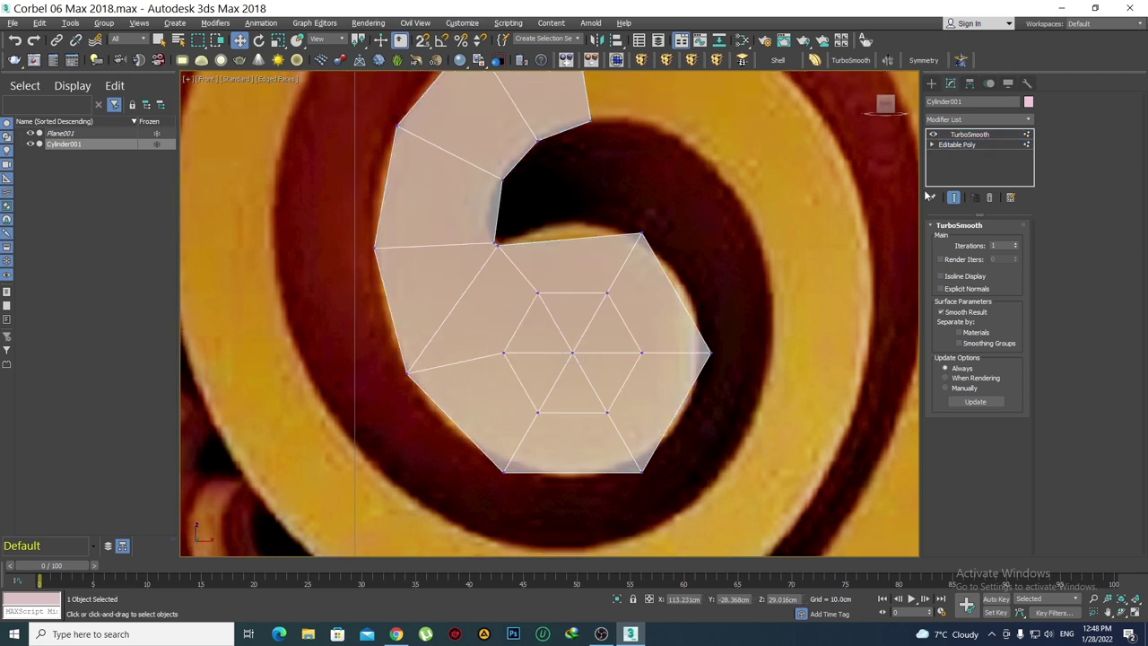
scroll(498, 263, up, 2)
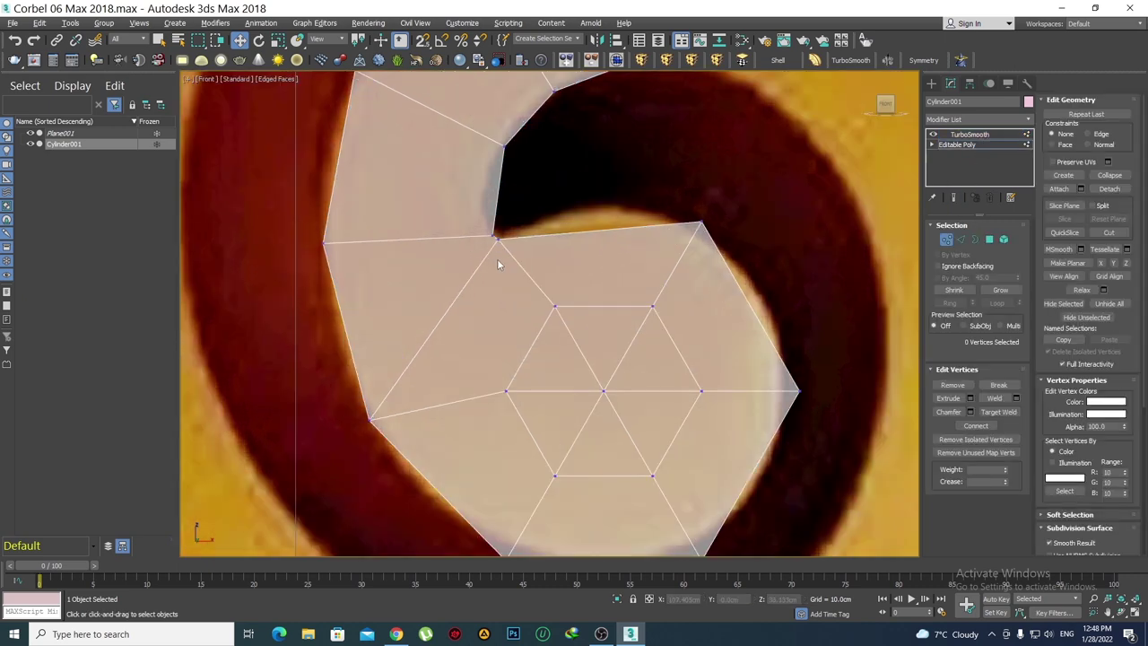
scroll(525, 220, down, 3)
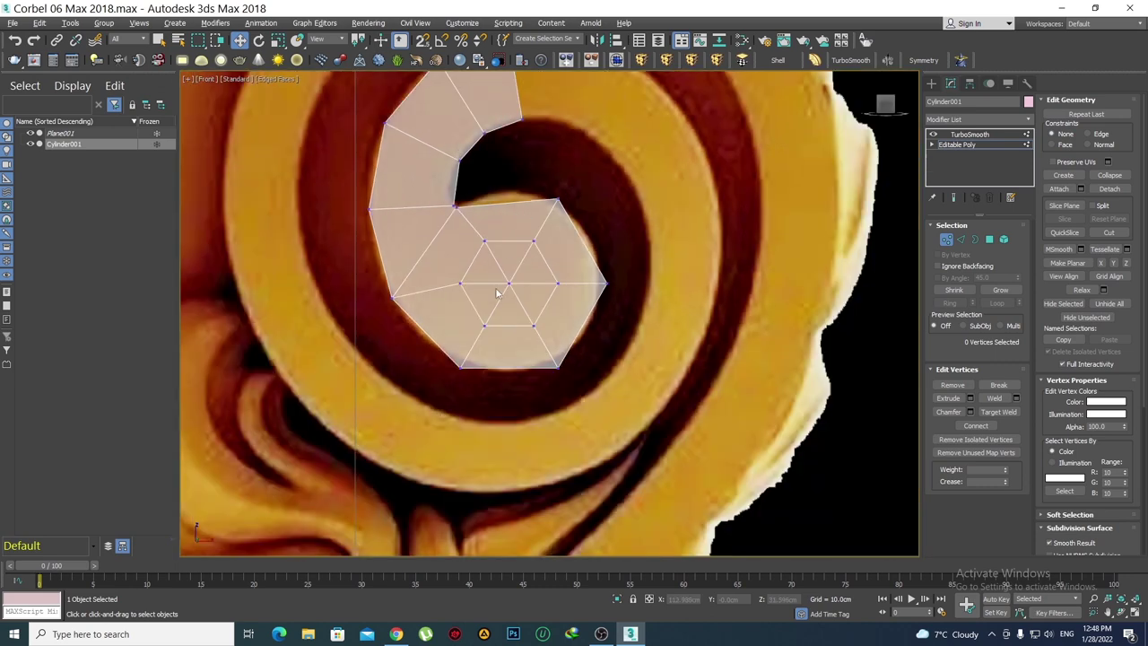
middle_drag(520, 223, 541, 302)
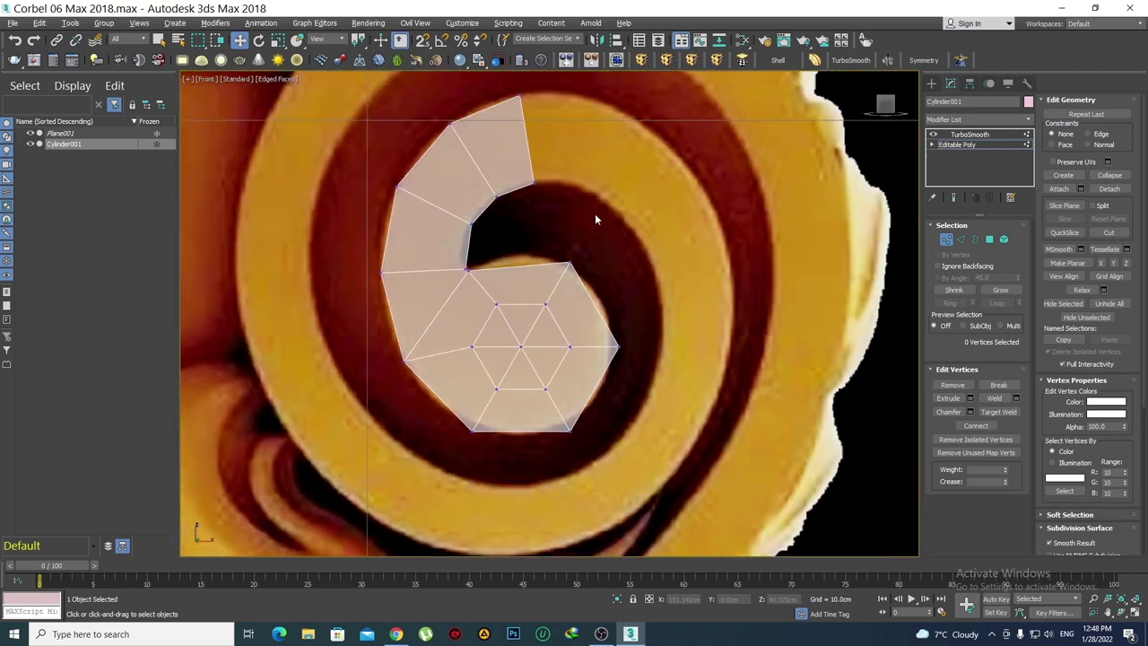
scroll(455, 355, up, 2)
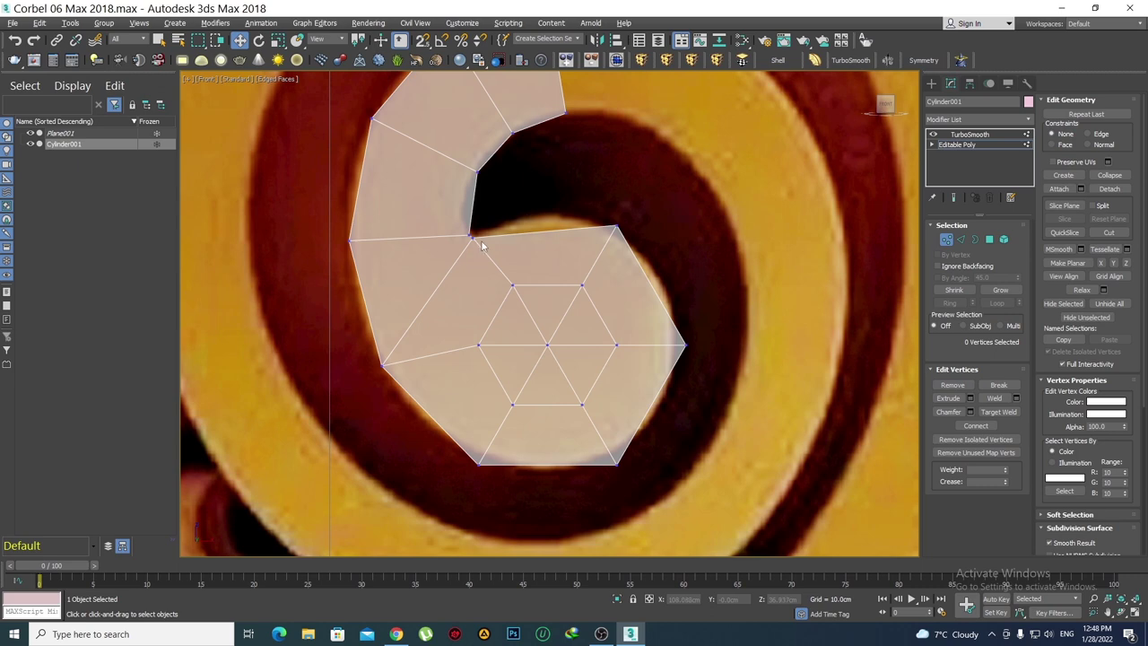
scroll(482, 245, up, 3)
Move the vertex at the spiral notch up and to the right
click(459, 259)
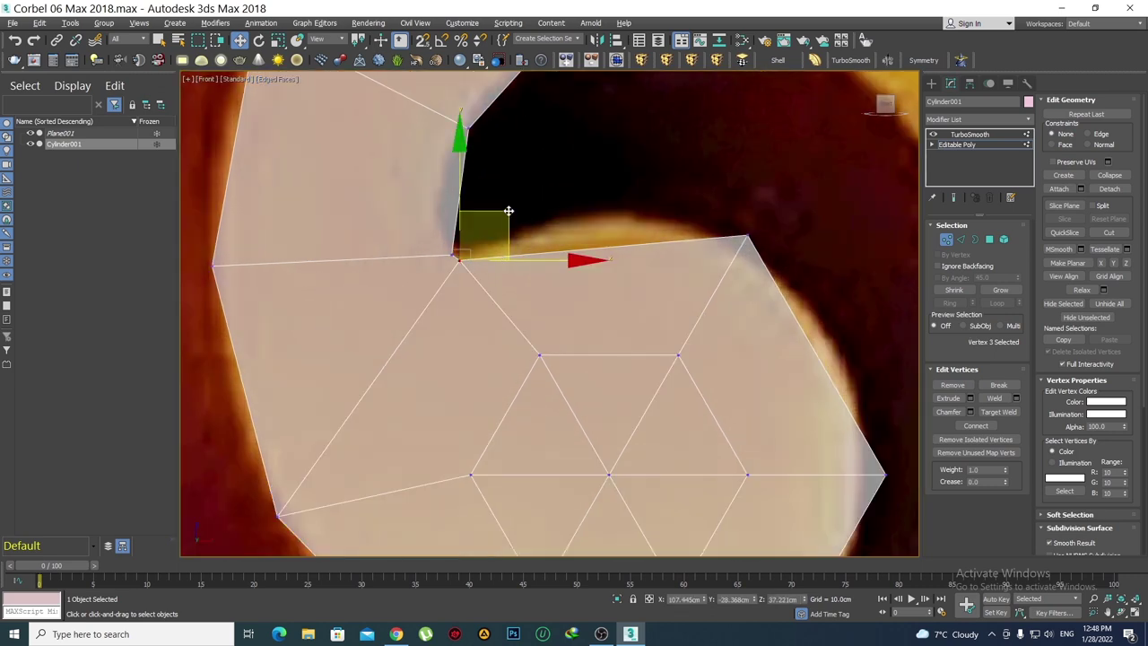
mouse_move(508, 211)
mouse_down()
mouse_move(561, 179)
mouse_move(547, 193)
mouse_move(662, 196)
mouse_up()
scroll(662, 196, down, 3)
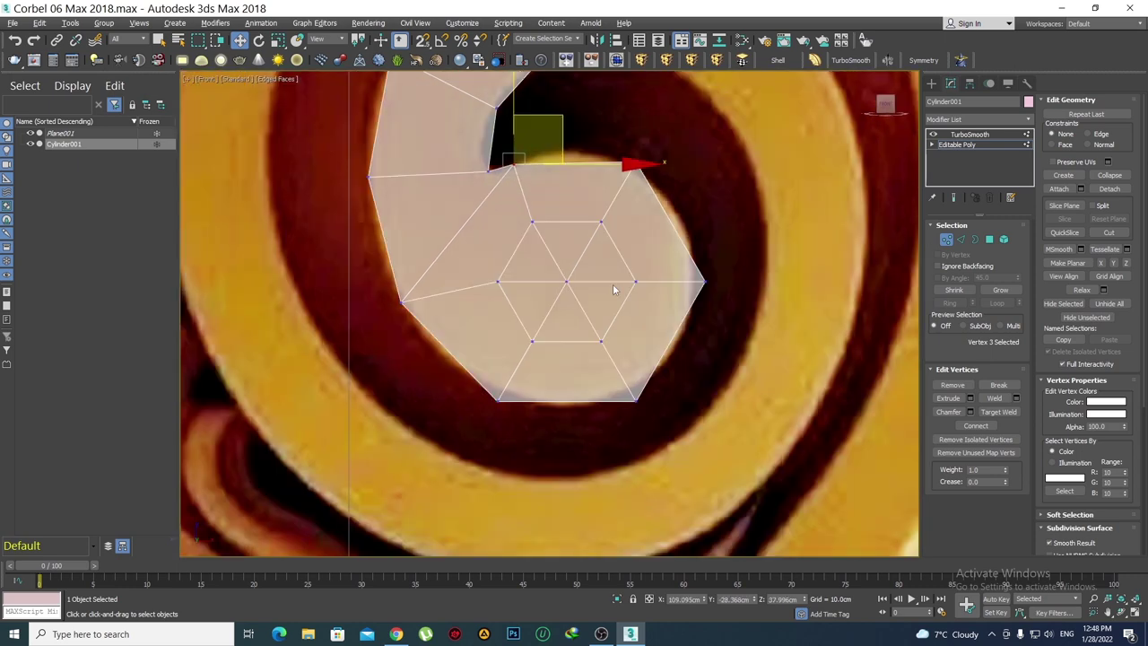
scroll(536, 282, up, 2)
scroll(585, 266, up, 2)
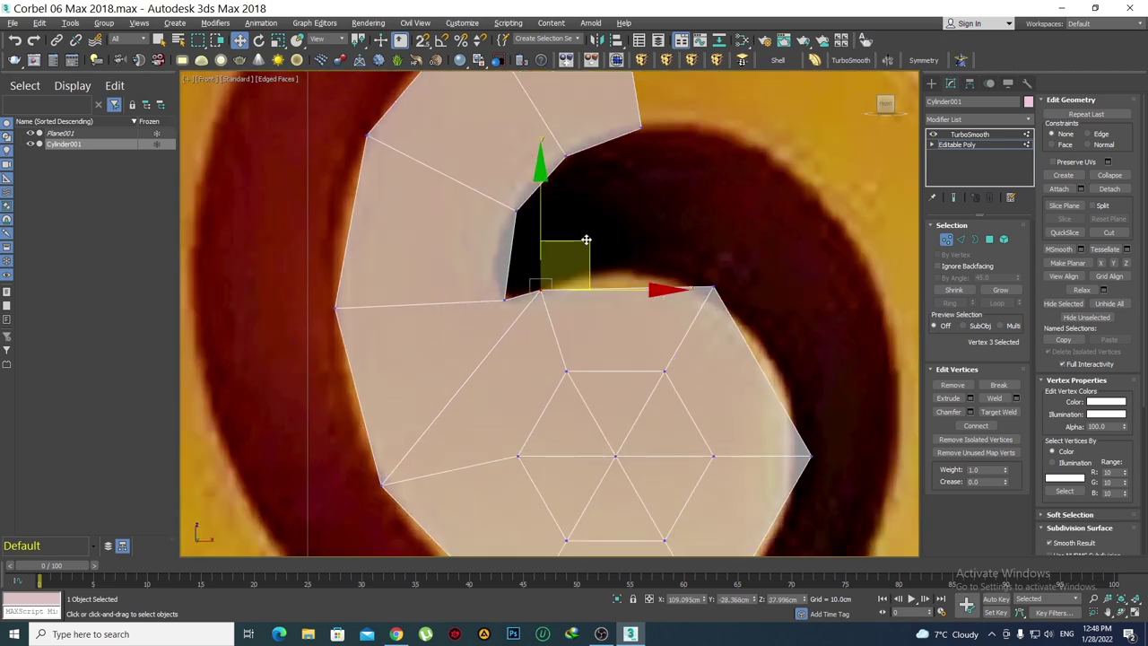
click(505, 326)
Nudge the notch corner vertex slightly to the right
scroll(526, 307, up, 2)
mouse_move(526, 307)
mouse_down()
mouse_move(483, 262)
mouse_move(513, 220)
mouse_up()
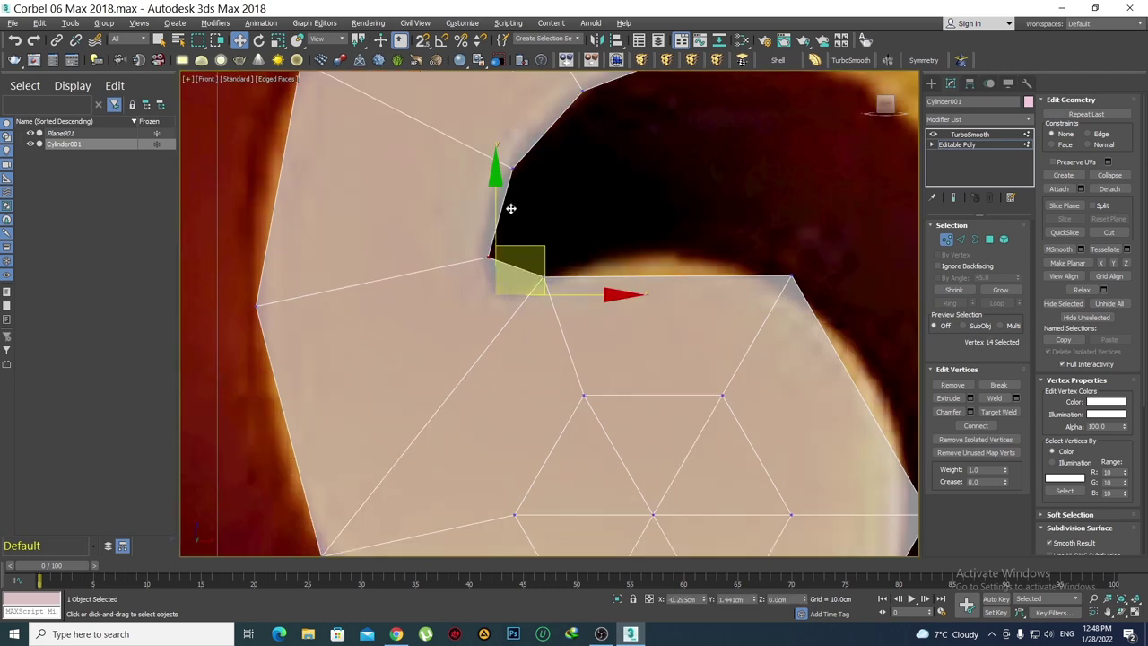
scroll(510, 206, down, 1)
scroll(529, 251, down, 2)
click(528, 251)
mouse_move(528, 252)
middle_down()
mouse_move(503, 275)
mouse_move(535, 251)
middle_up()
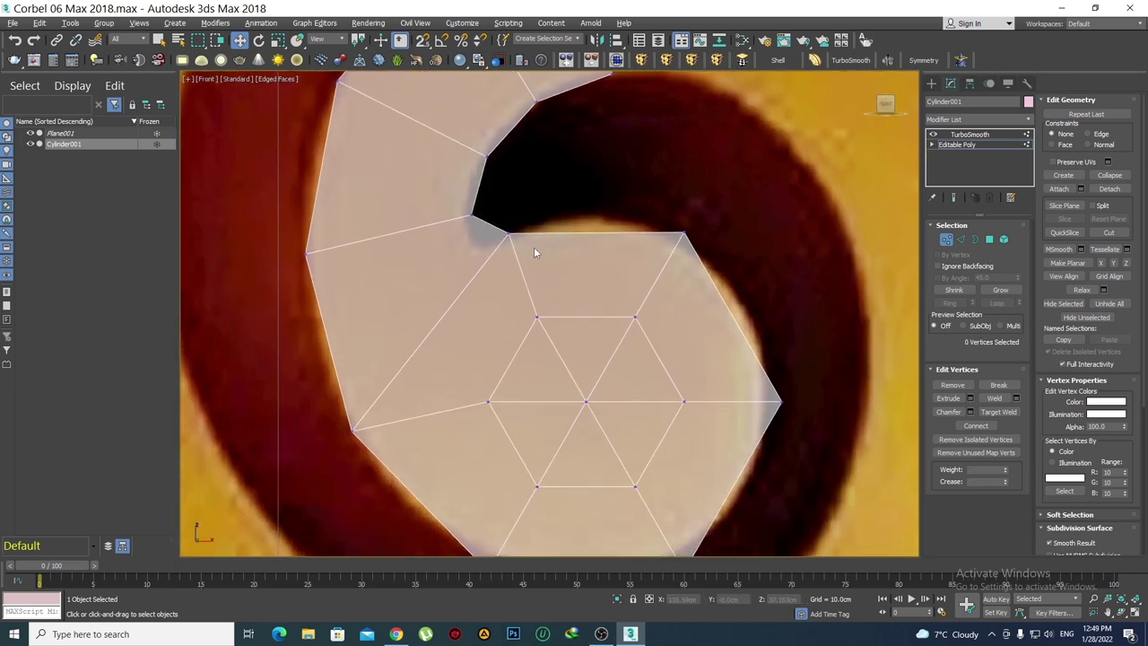
click(509, 233)
drag(558, 191, 573, 189)
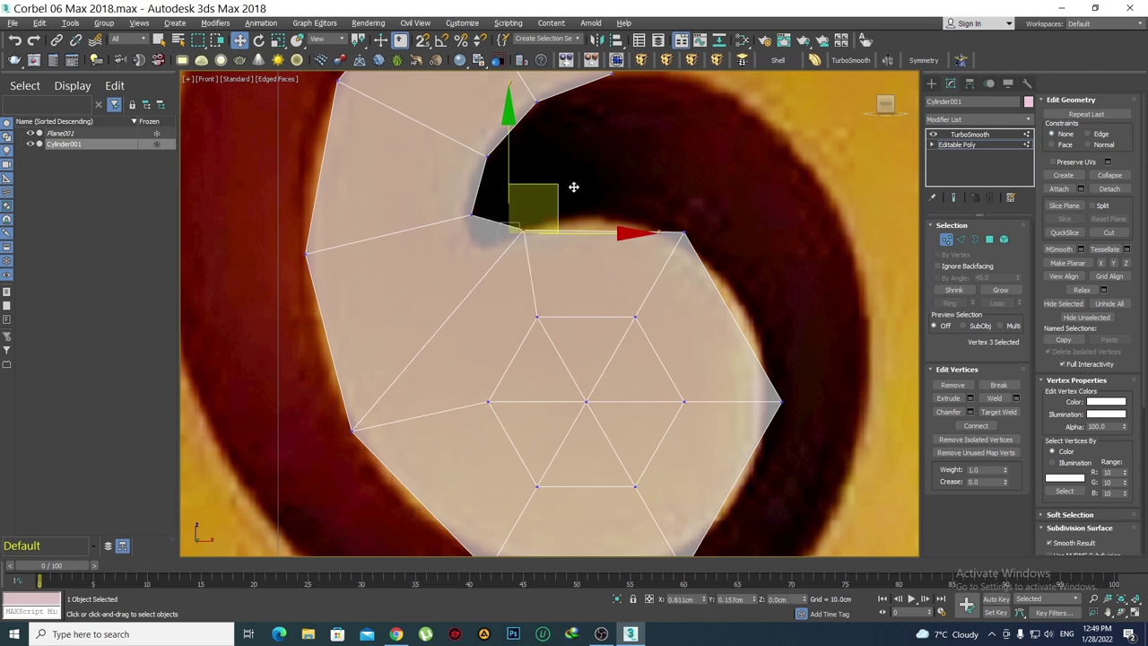
click(669, 186)
Nudge the strip's top-right corner vertex slightly down and right
click(684, 232)
drag(716, 204, 728, 215)
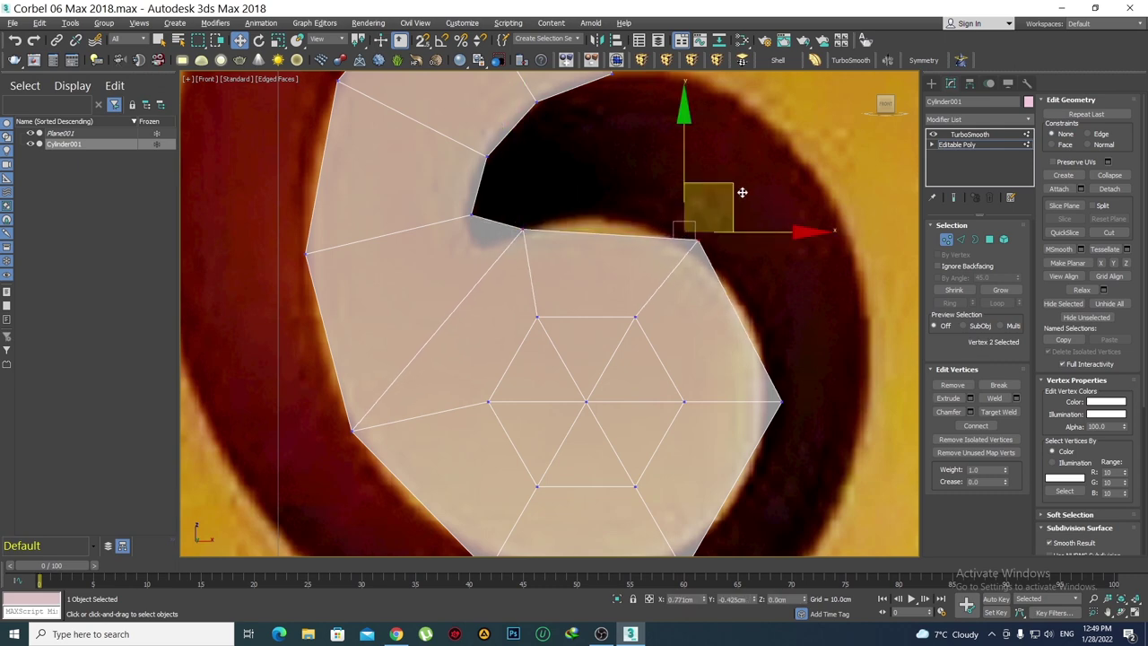
click(742, 191)
scroll(641, 243, down, 2)
scroll(609, 271, down, 2)
scroll(609, 270, up, 2)
scroll(607, 233, up, 2)
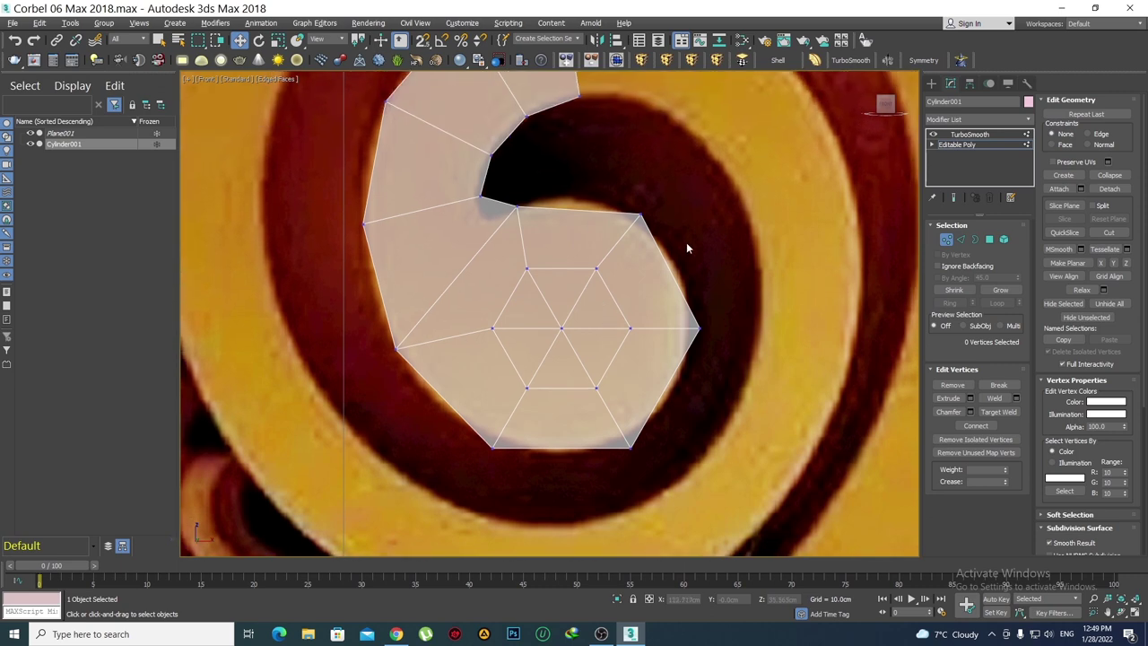
Select the top-right and notch-side vertices, then pick the diagonal edge beside the notch
click(640, 213)
click(540, 229)
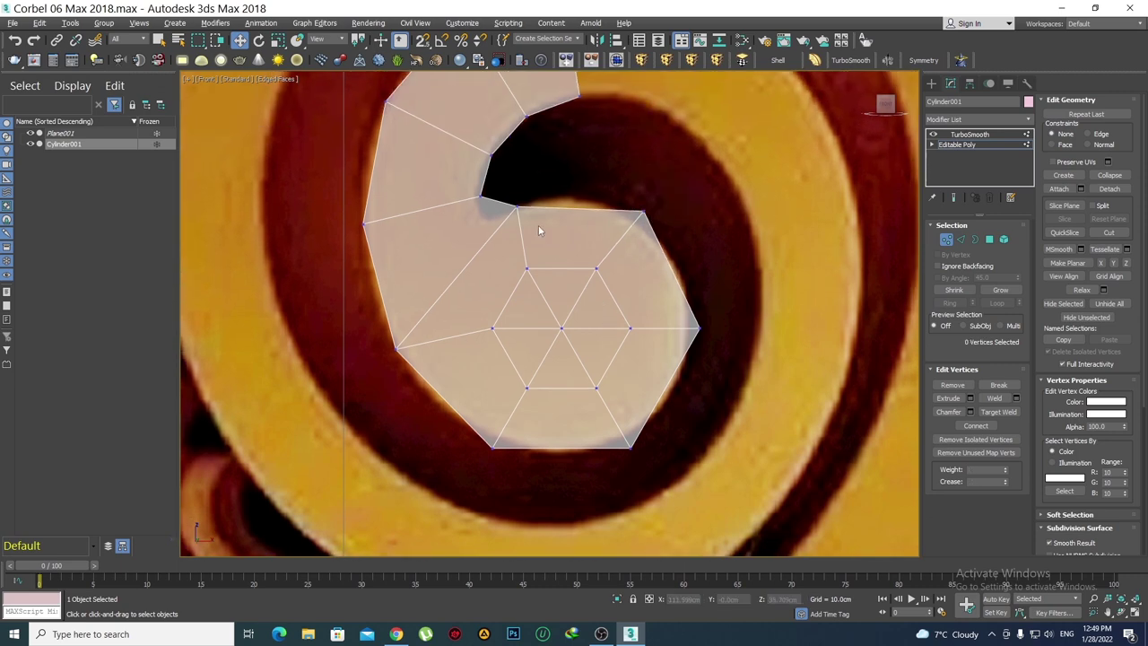
click(516, 203)
middle_drag(524, 223, 532, 266)
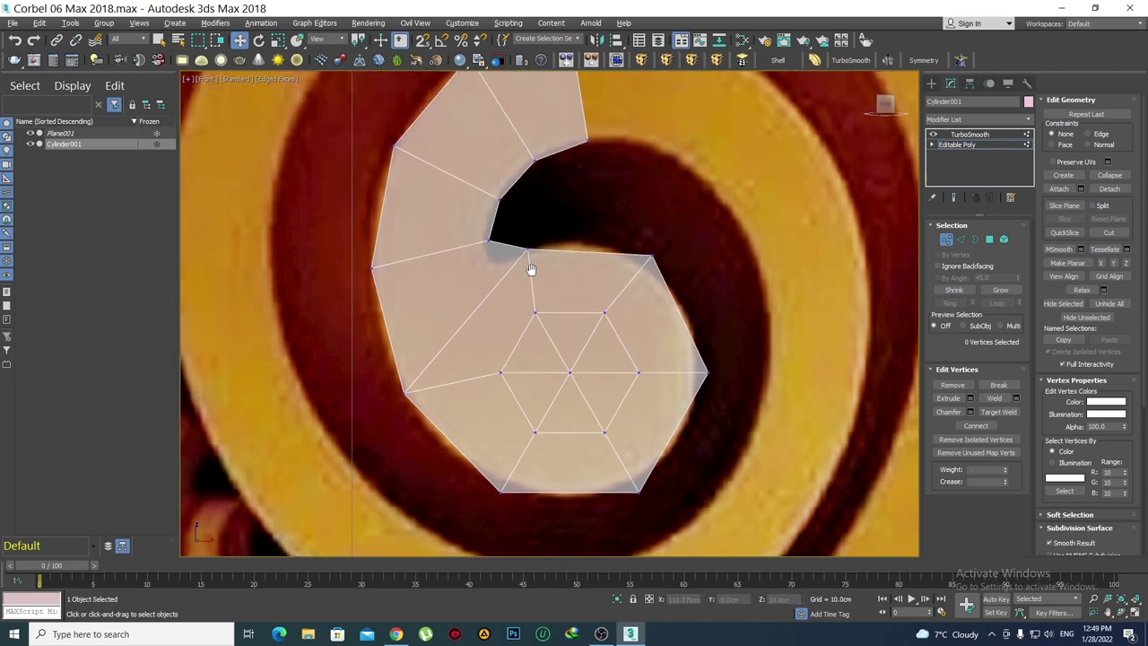
key(2)
click(520, 260)
Connect the short inner edge and the outer border edge with a new edge
click(505, 250)
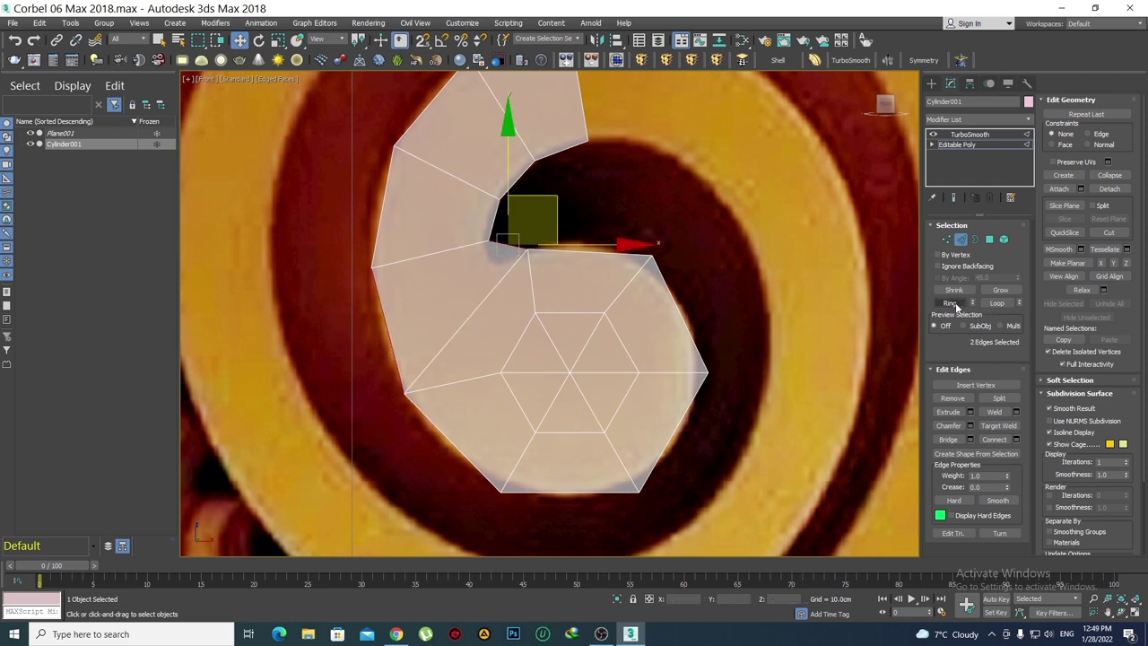
click(389, 330)
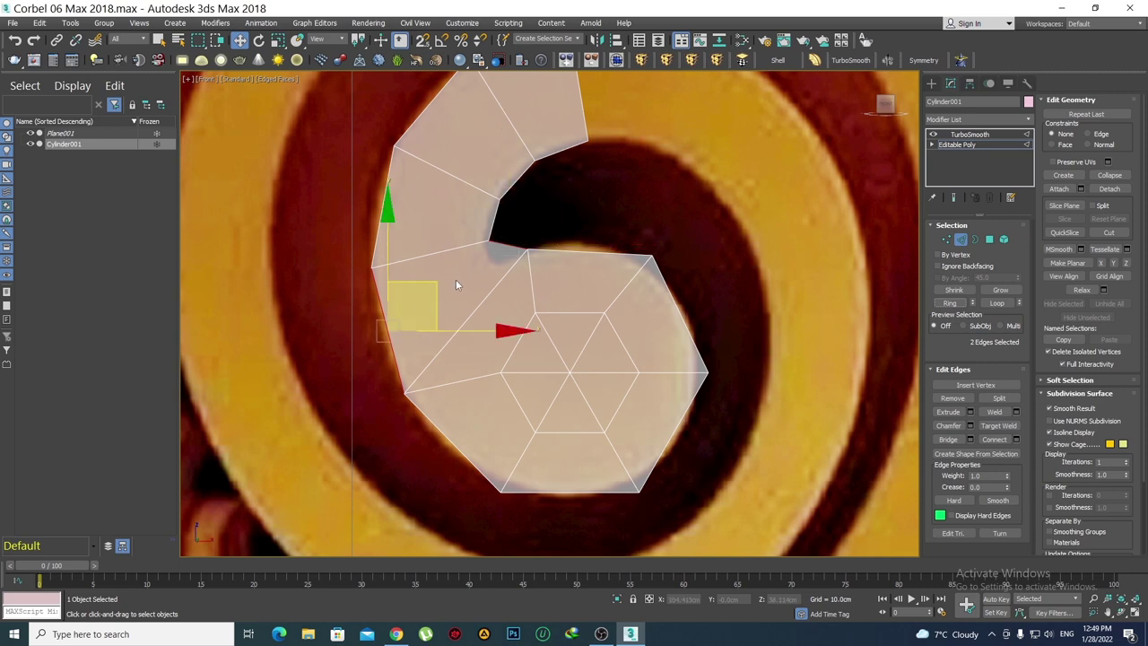
key(q)
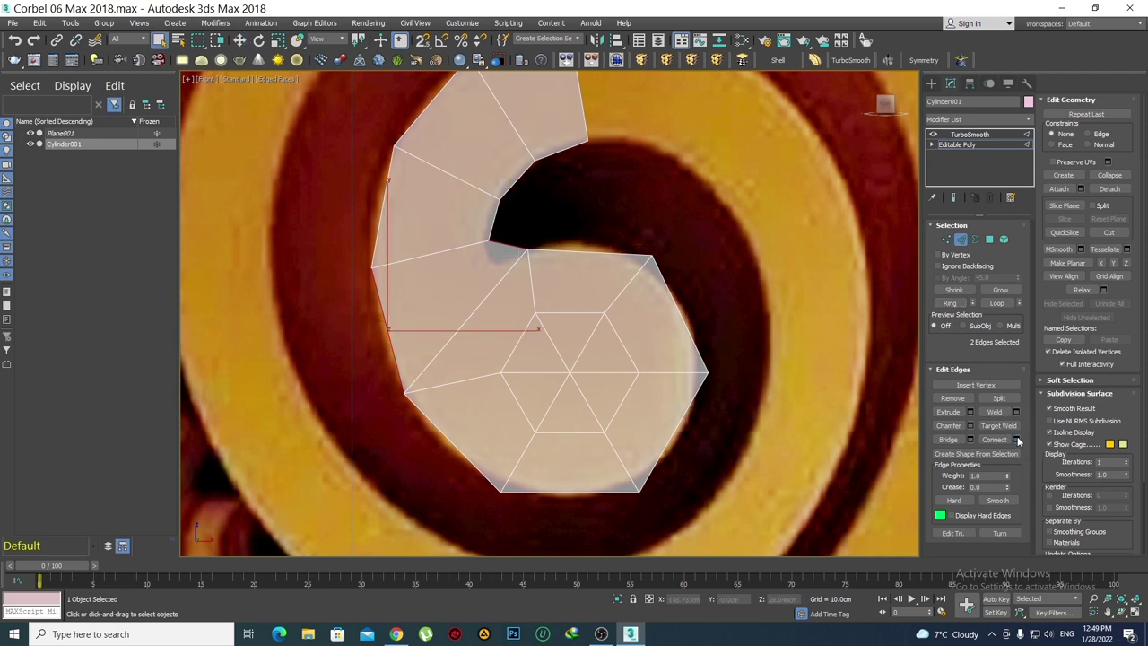
click(1016, 439)
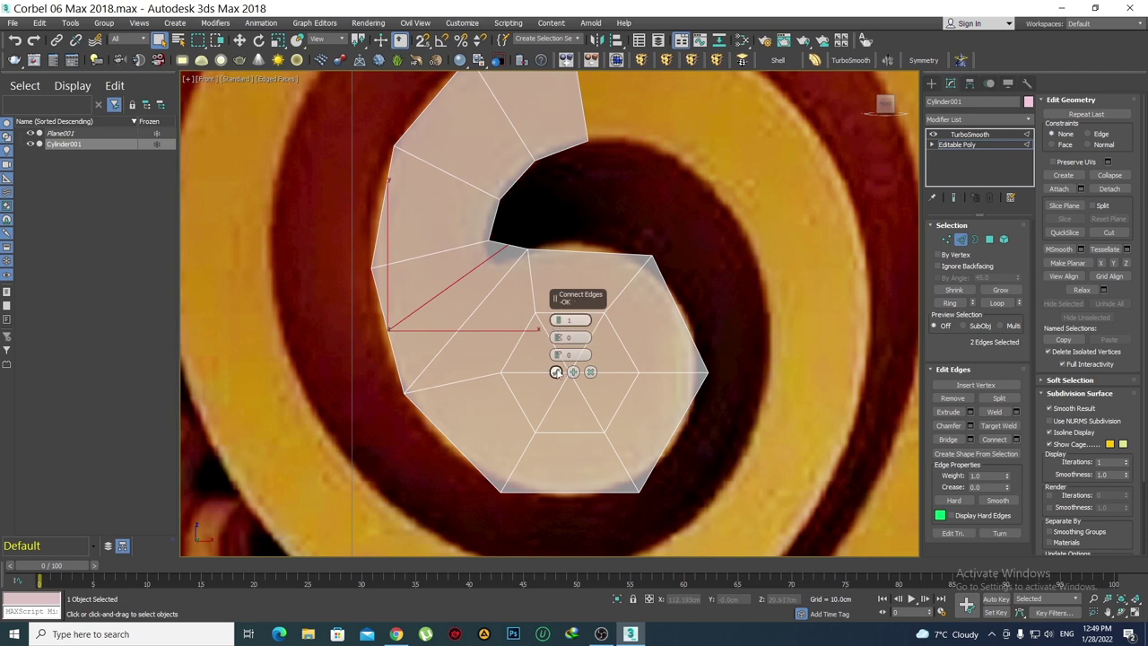
click(556, 372)
Move the new edge's inner vertex down and left onto the spiral
scroll(520, 302, up, 3)
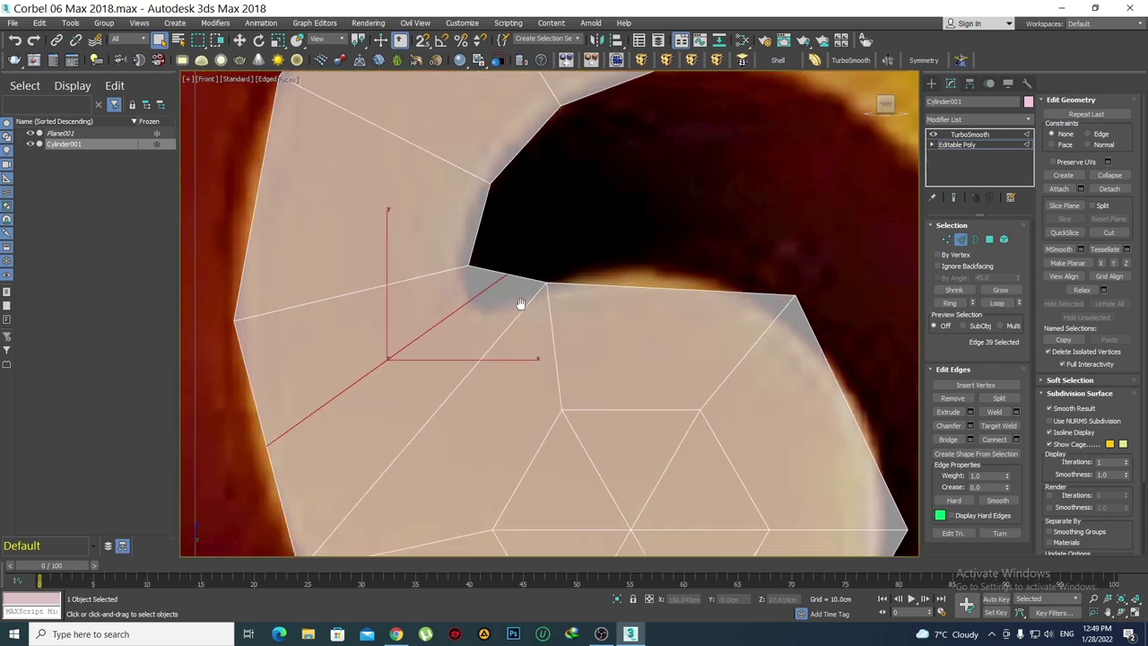
scroll(513, 292, up, 3)
key(1)
mouse_move(518, 285)
mouse_down()
mouse_move(484, 236)
mouse_move(507, 263)
mouse_move(468, 312)
mouse_up()
key(w)
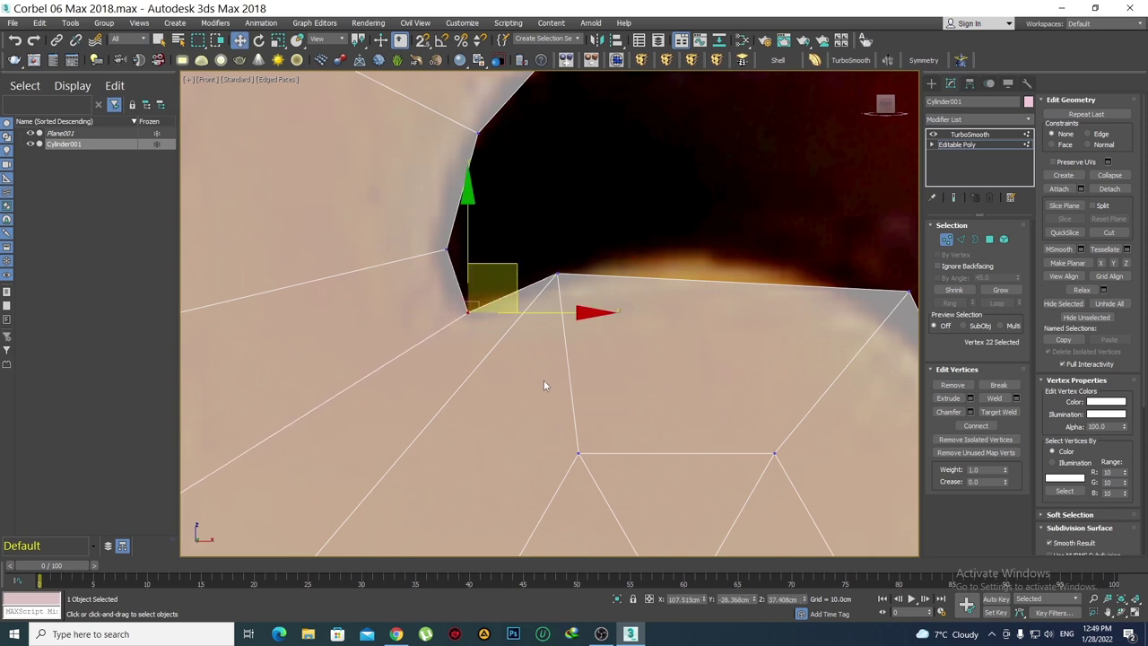
click(544, 379)
Nudge the new edge's outer vertex left onto the spiral outline
scroll(544, 379, down, 3)
scroll(455, 330, down, 2)
click(419, 302)
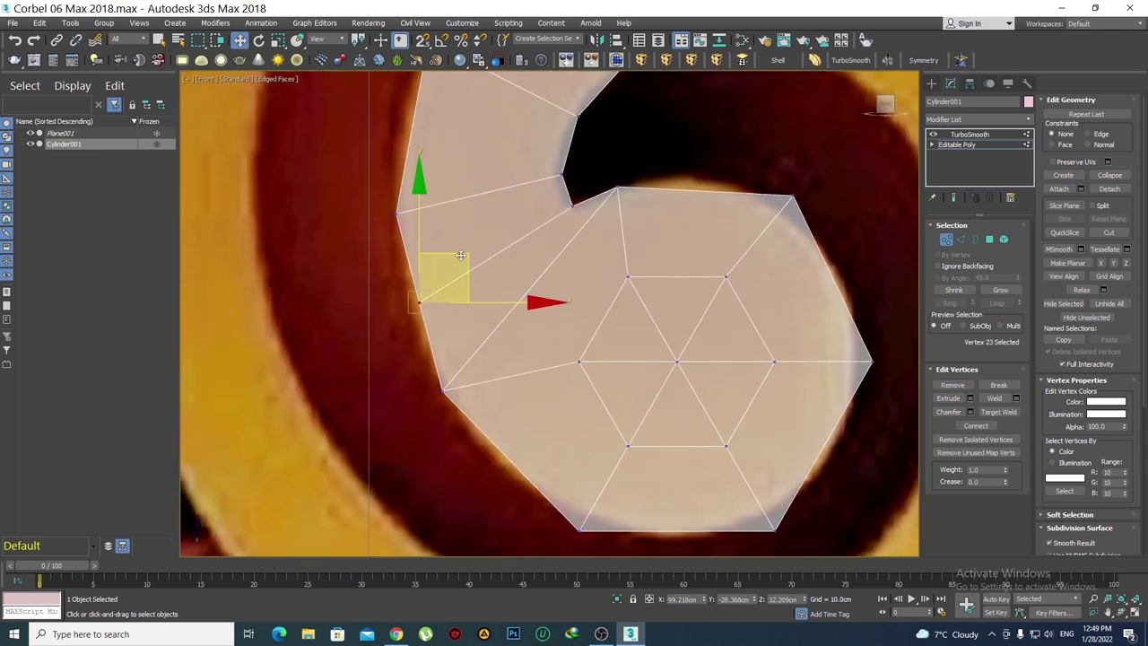
drag(460, 256, 450, 254)
click(487, 366)
middle_drag(529, 412, 480, 323)
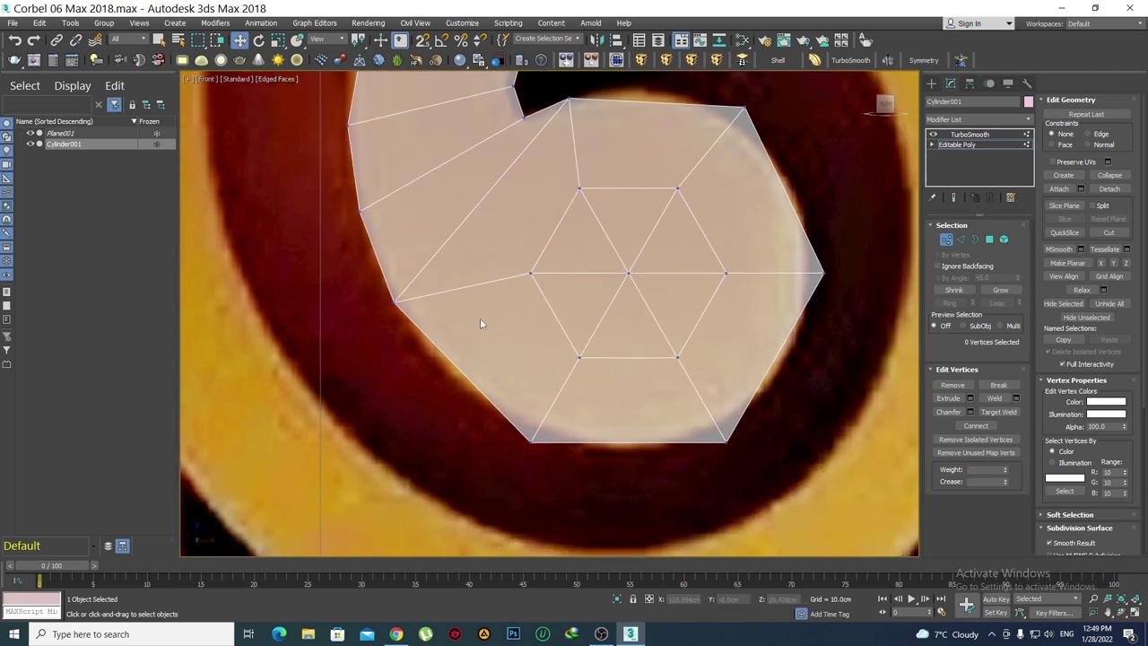
scroll(479, 324, down, 3)
After previewing the smoothed strip, shift the lower-left border and bottom-left vertices along the spiral
click(971, 135)
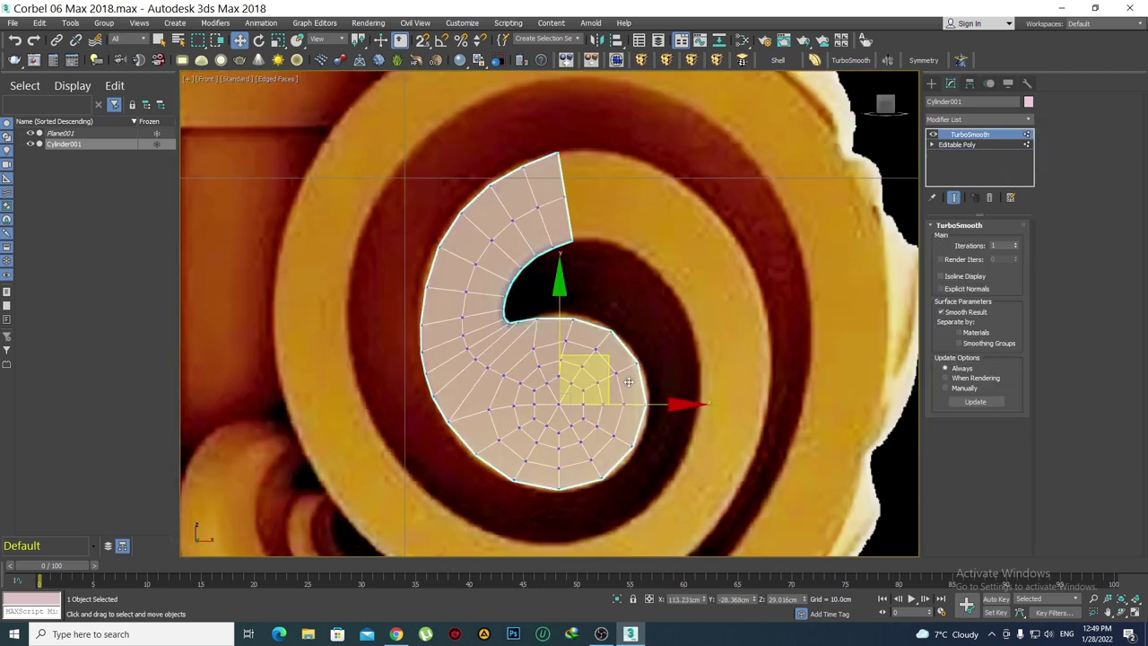
middle_drag(583, 381, 571, 298)
scroll(483, 261, down, 3)
scroll(514, 301, up, 4)
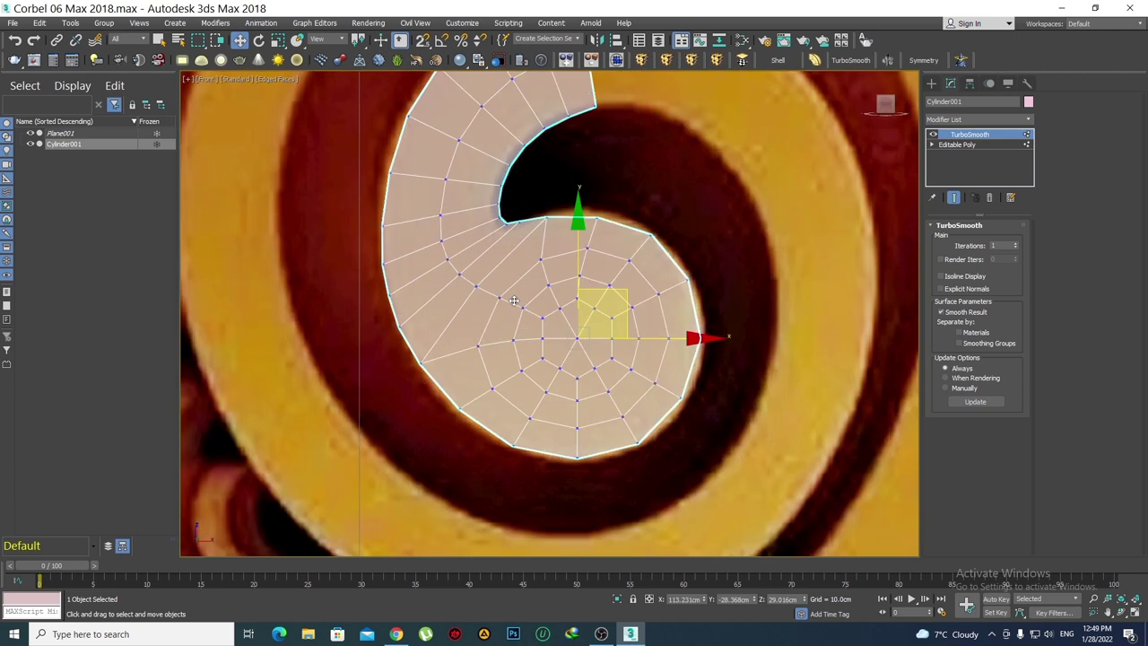
click(958, 145)
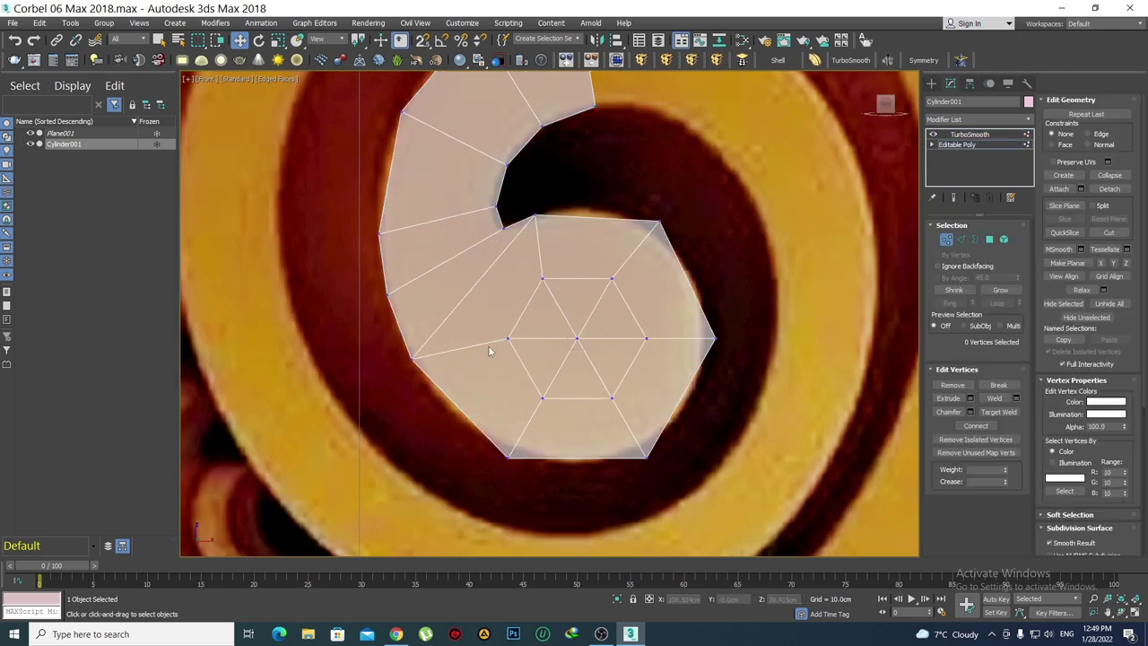
scroll(488, 346, up, 2)
click(404, 307)
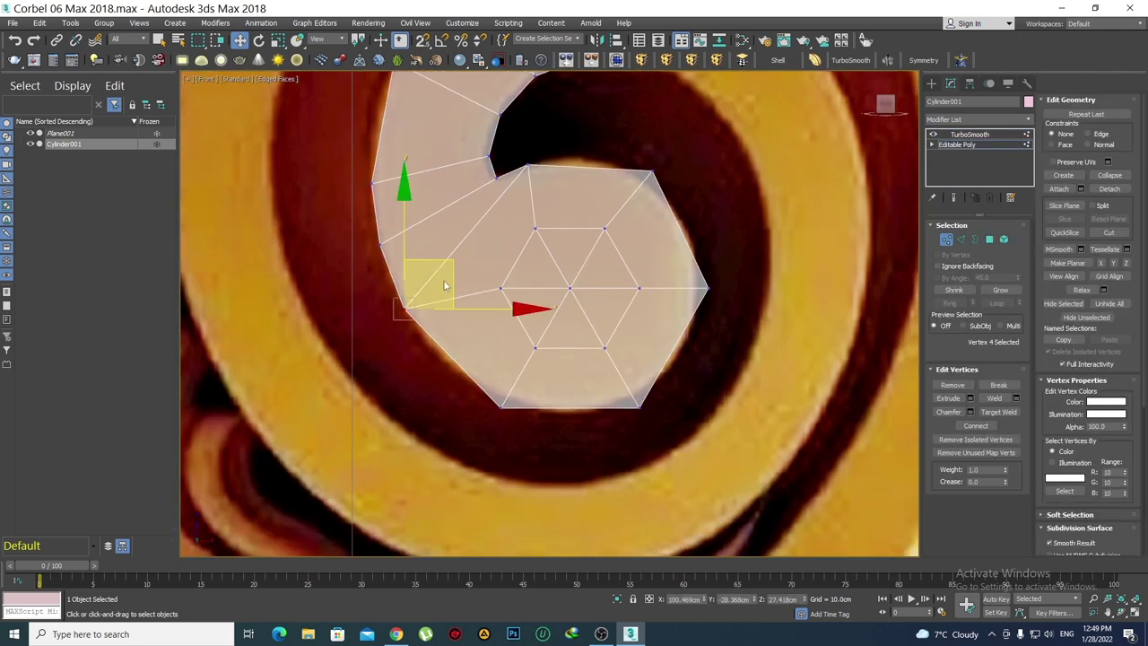
drag(452, 260, 477, 294)
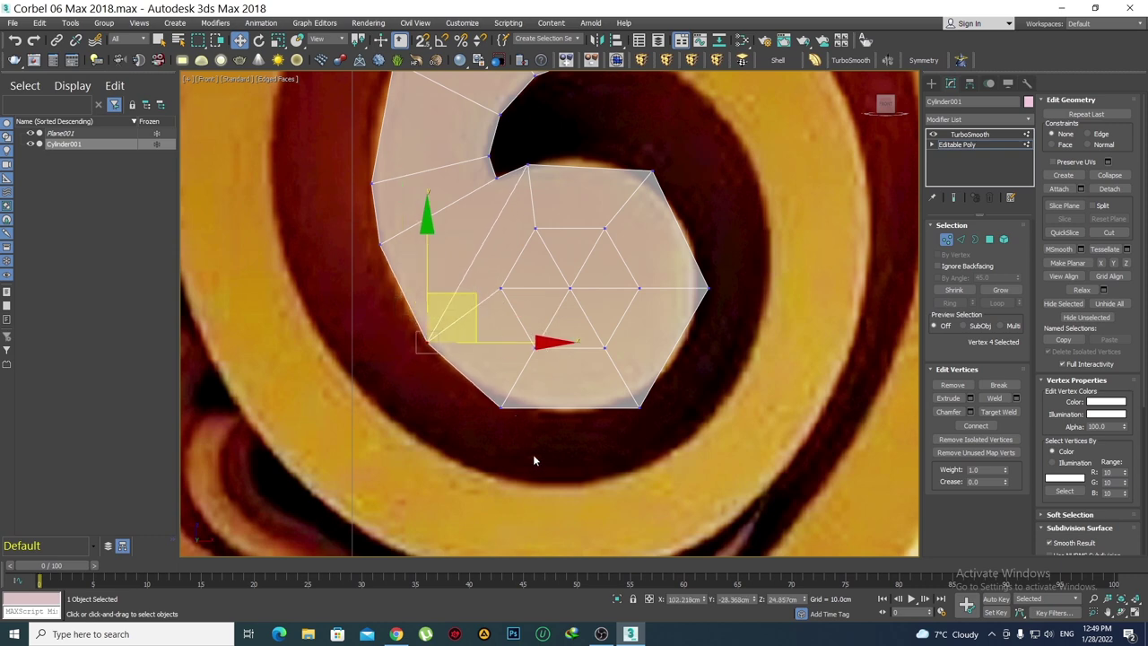
click(491, 395)
drag(544, 372, 561, 372)
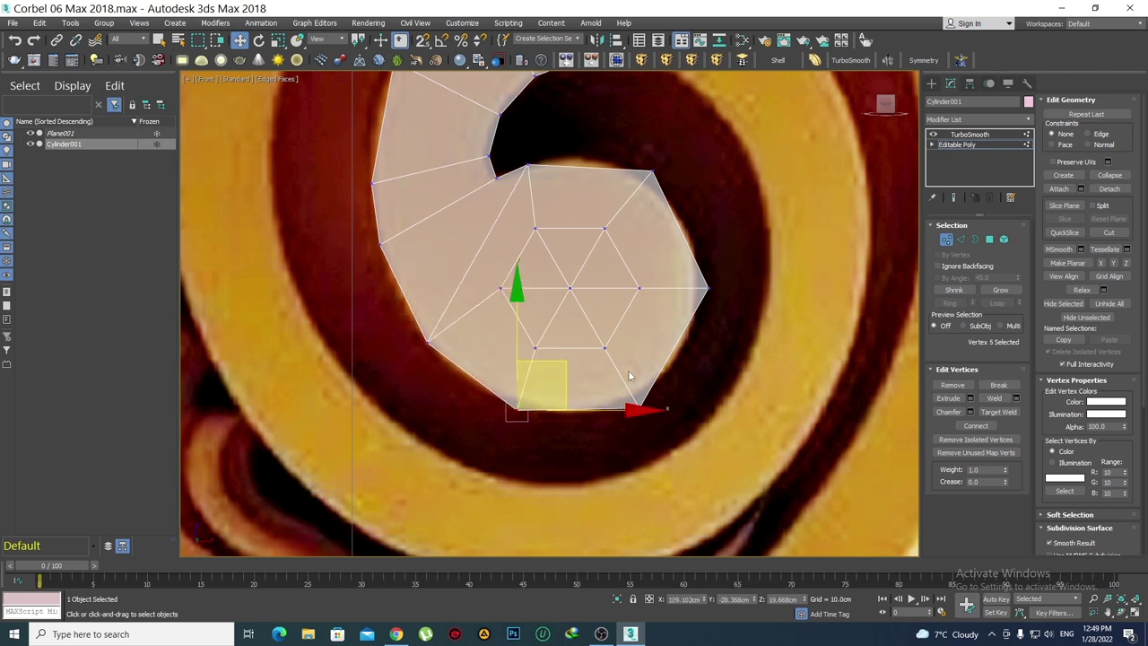
click(663, 417)
Move the bottom-right vertex up-right and nudge the bottom-left vertex down-right
click(639, 408)
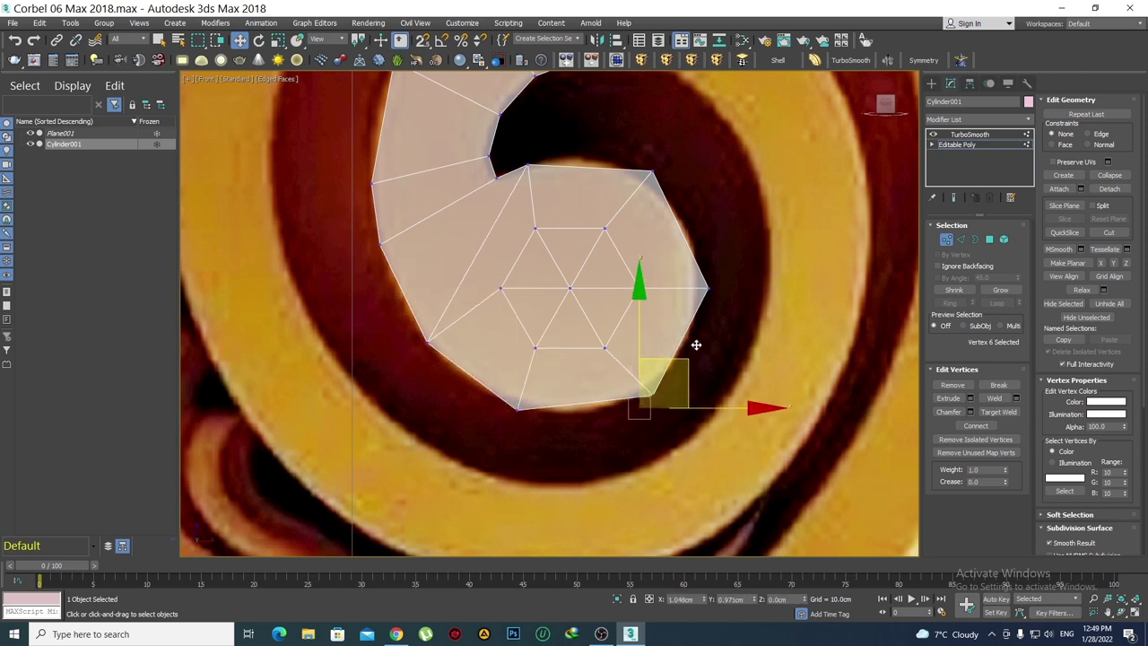
drag(692, 343, 706, 330)
click(519, 406)
drag(570, 363, 587, 370)
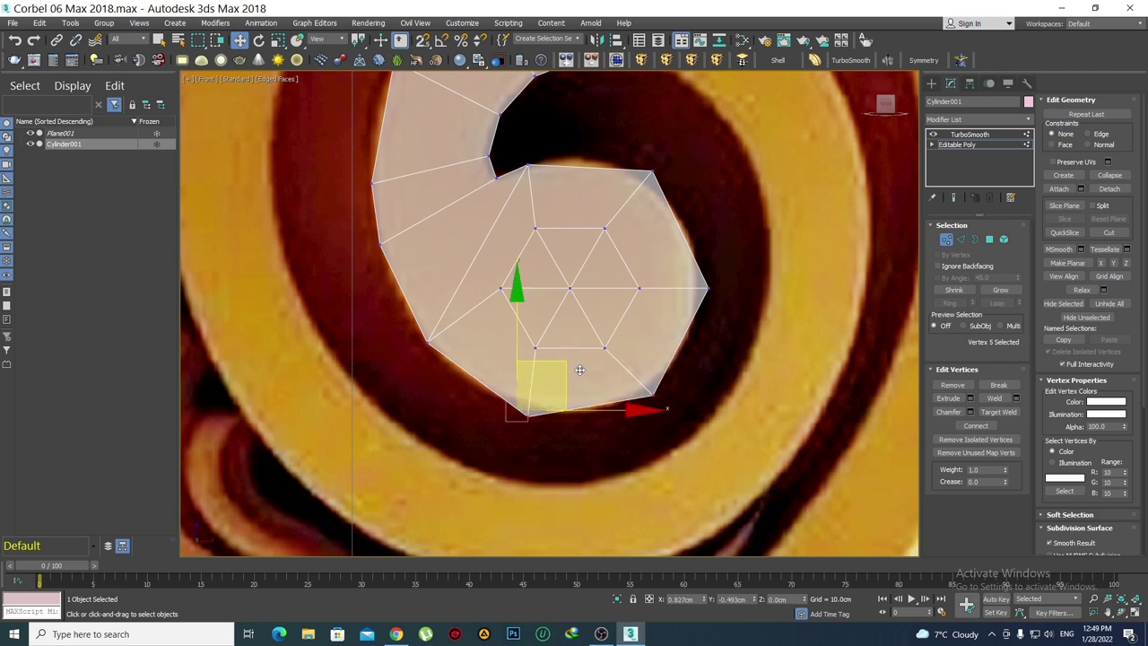
click(602, 363)
Pull the lower-left vertex onto the scroll edge, raise the notch vertex, and show TurboSmooth
drag(381, 310, 380, 307)
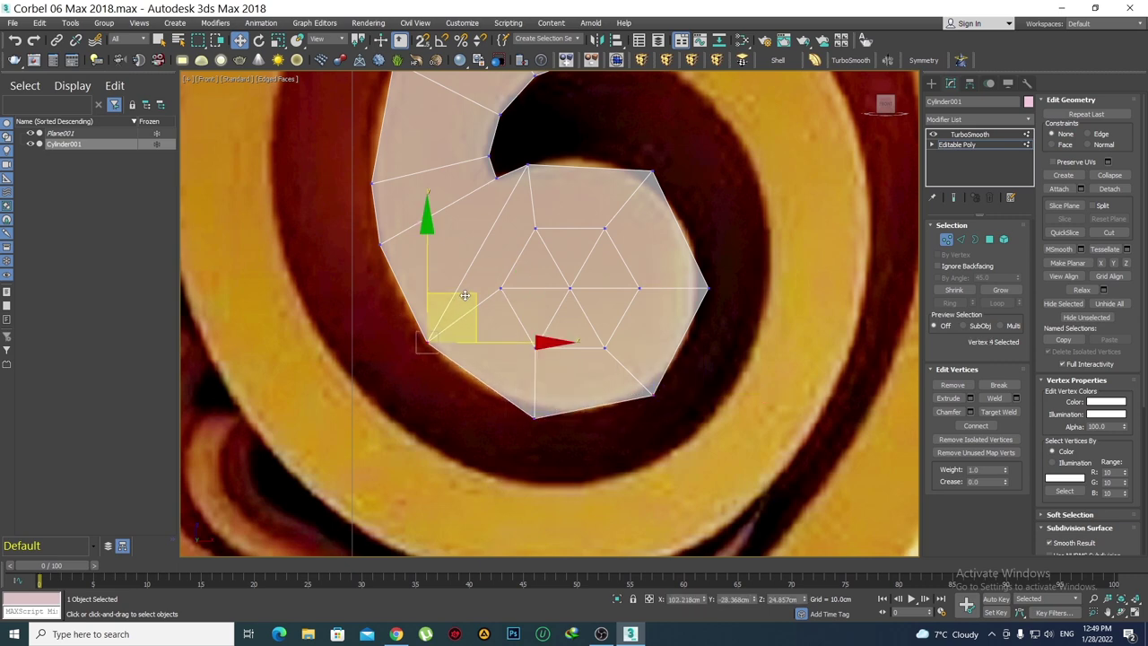
drag(449, 314, 357, 231)
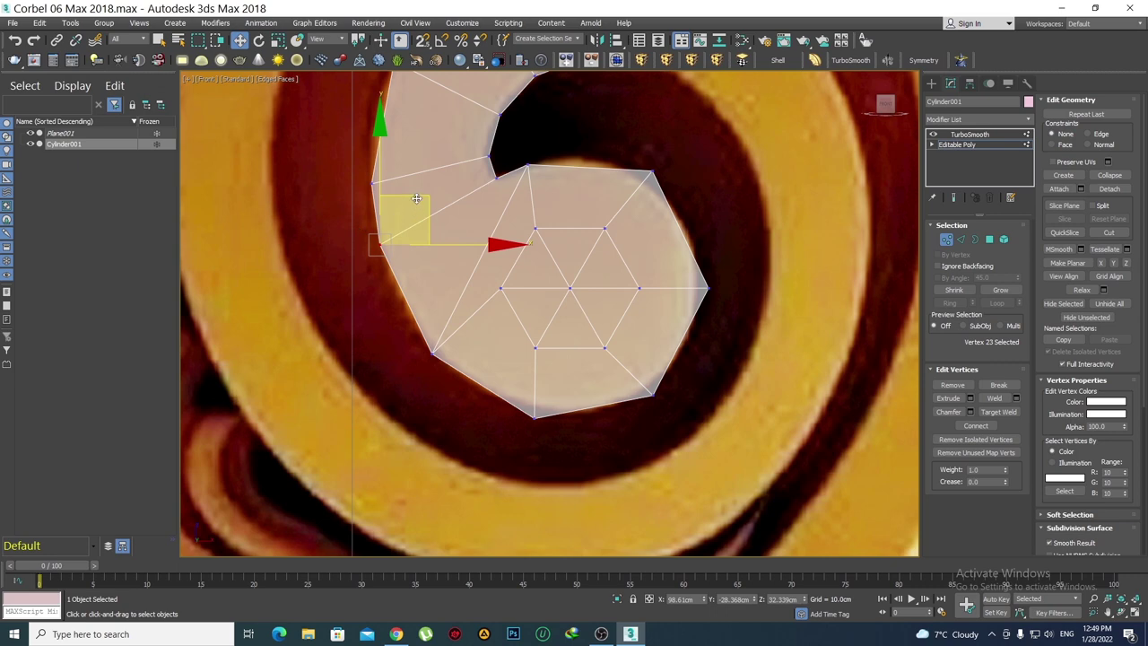
drag(416, 199, 421, 219)
click(511, 158)
middle_drag(511, 157, 533, 258)
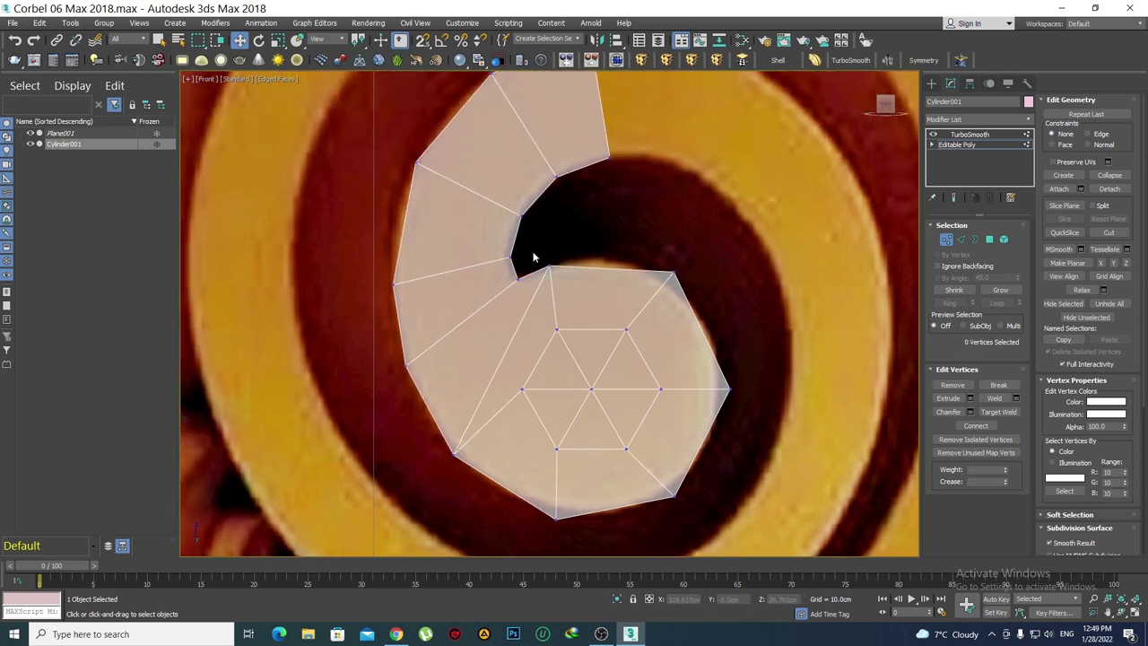
drag(355, 257, 403, 252)
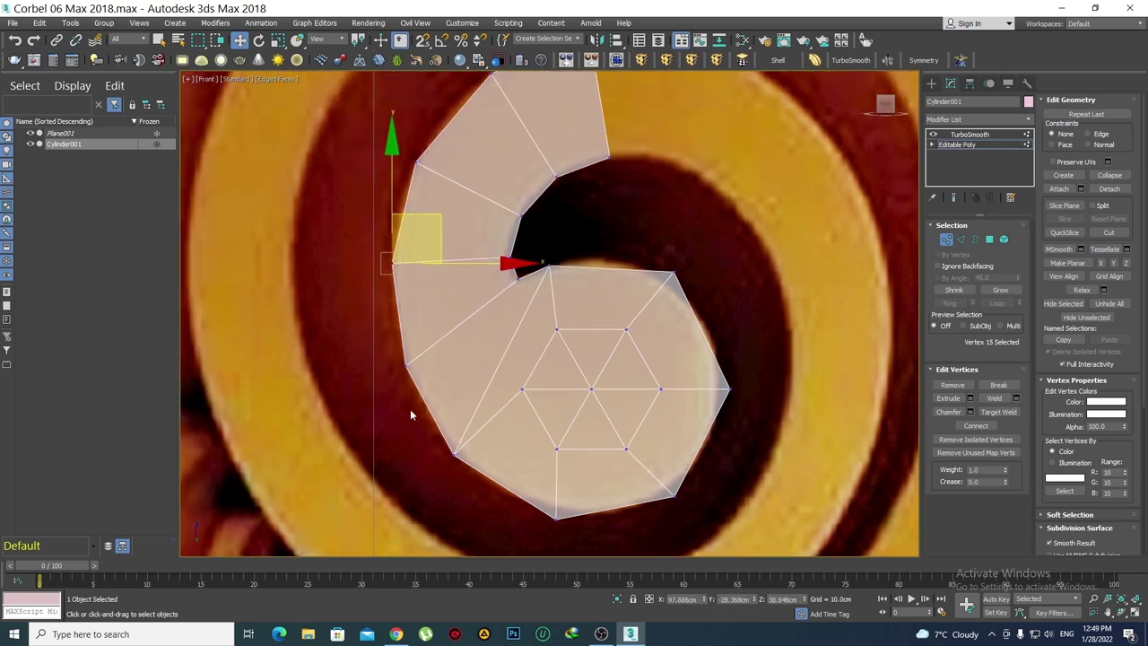
scroll(468, 215, down, 2)
middle_drag(545, 249, 519, 232)
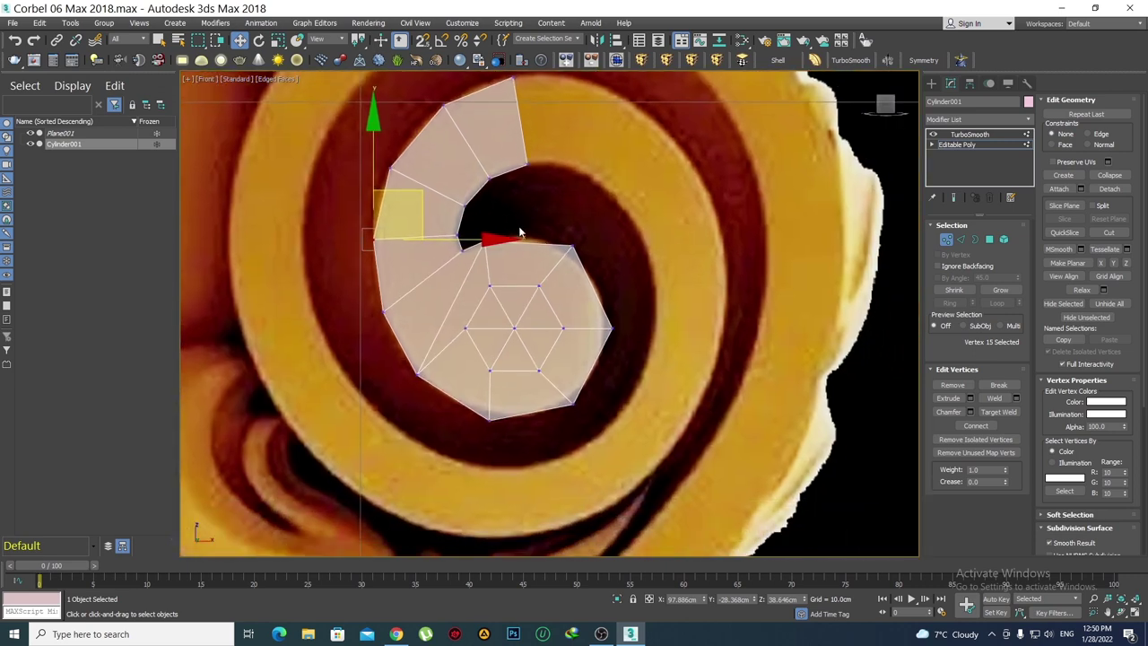
click(968, 135)
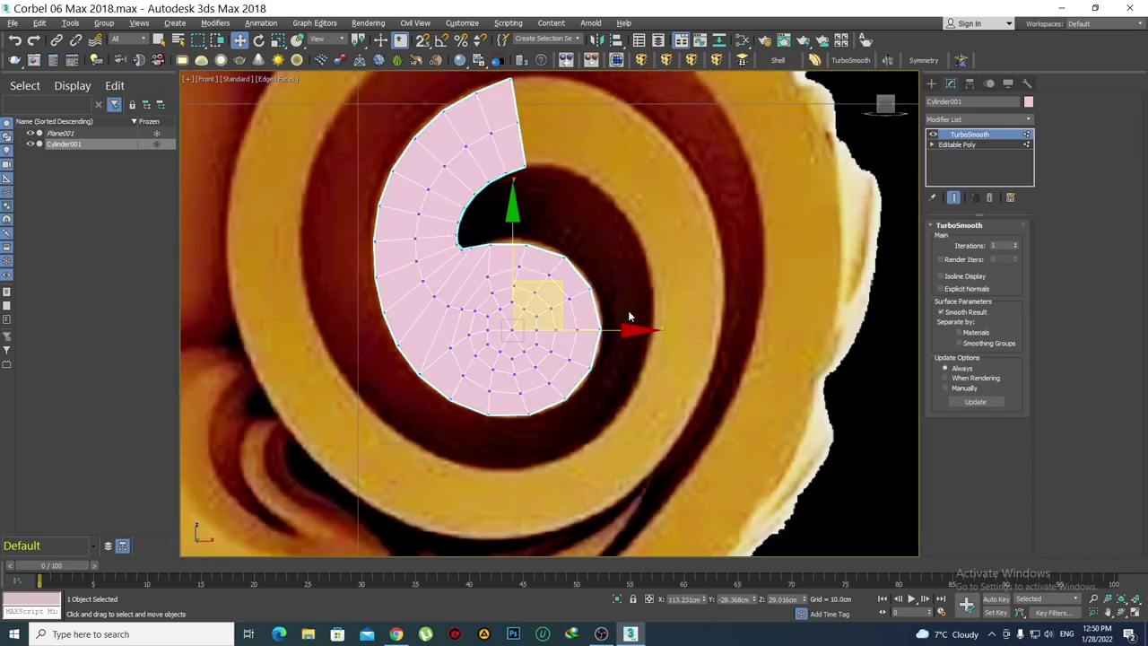
Turn off edged faces (F4) to inspect the smoothed, shaded spiral strip
scroll(592, 256, down, 5)
scroll(574, 238, up, 4)
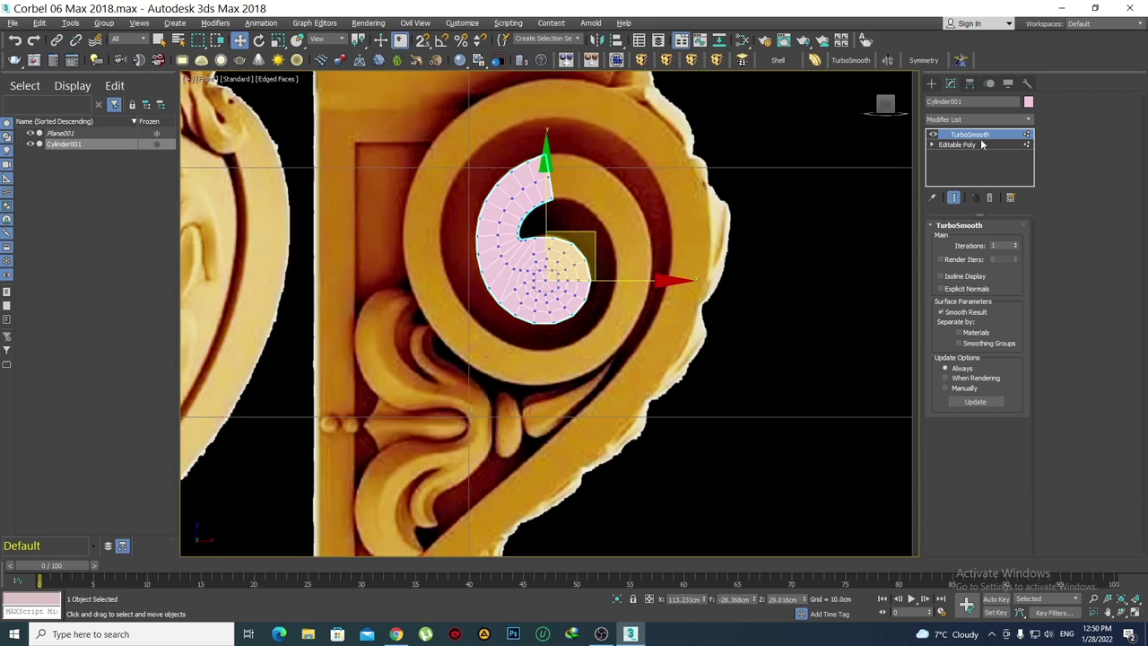
click(931, 84)
middle_drag(579, 295, 584, 324)
key(F4)
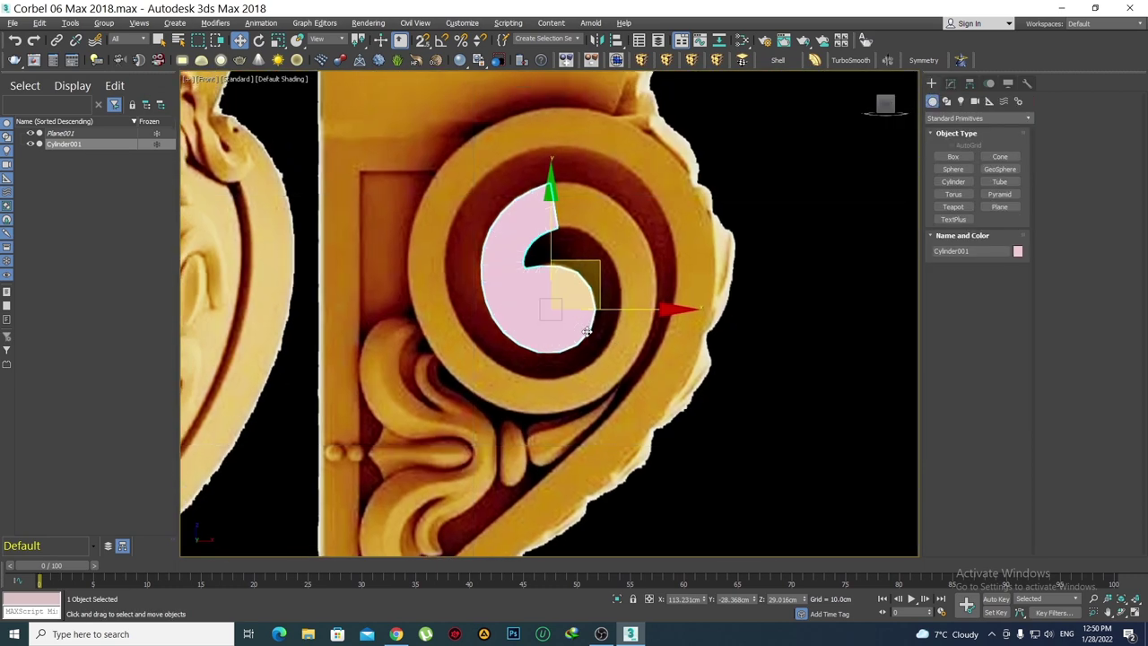
scroll(523, 273, up, 2)
scroll(538, 295, down, 2)
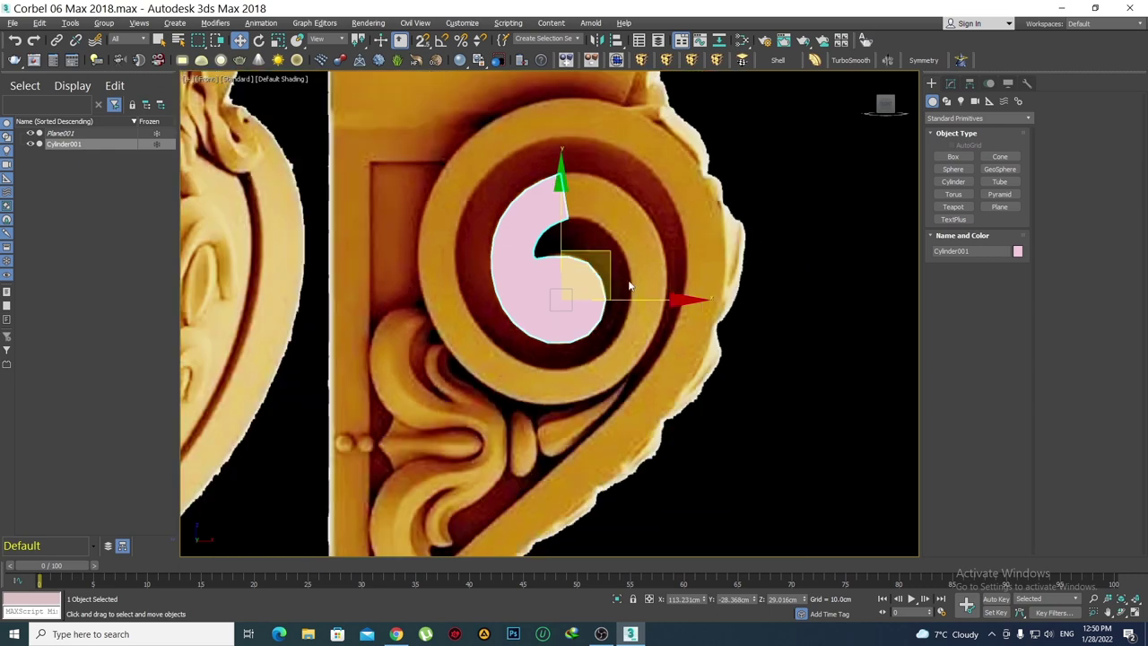
scroll(597, 298, down, 2)
scroll(596, 298, up, 2)
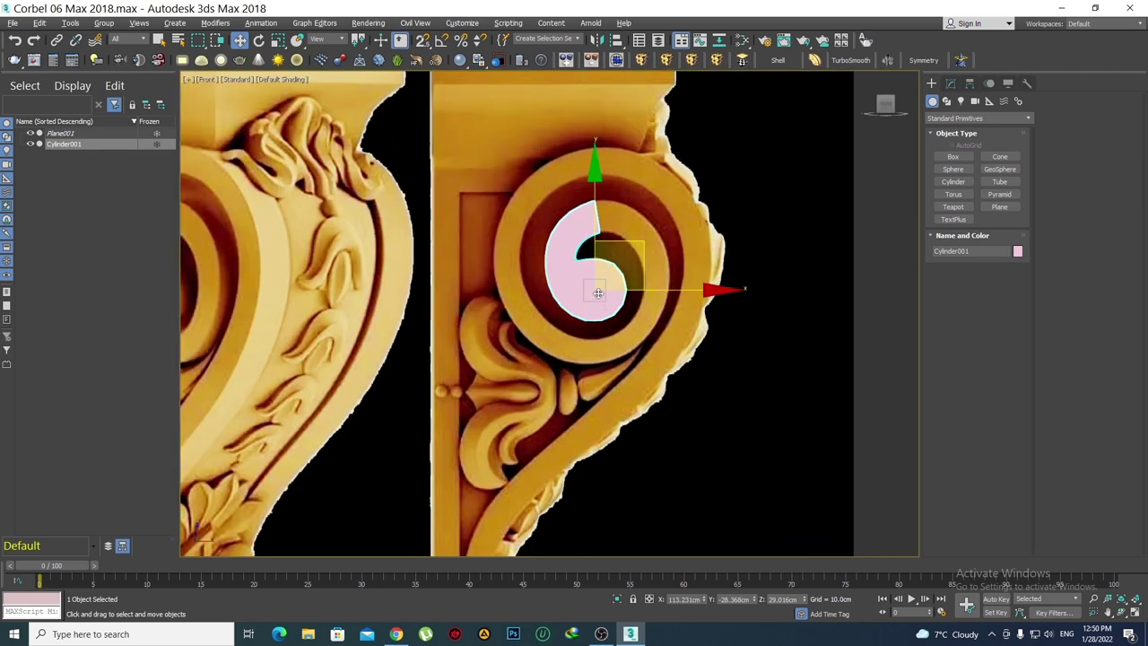
scroll(596, 298, up, 2)
Nudge the inner notch vertex slightly on the Editable Poly cage and redisplay TurboSmooth
click(950, 82)
click(956, 144)
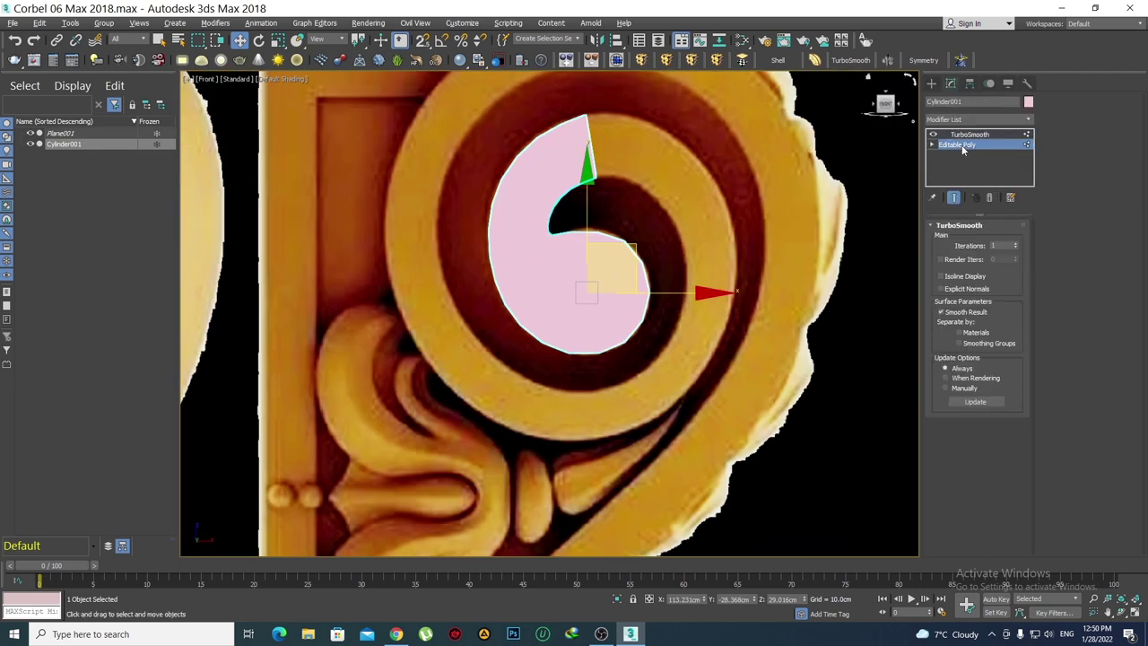
scroll(542, 319, up, 4)
drag(498, 255, 511, 263)
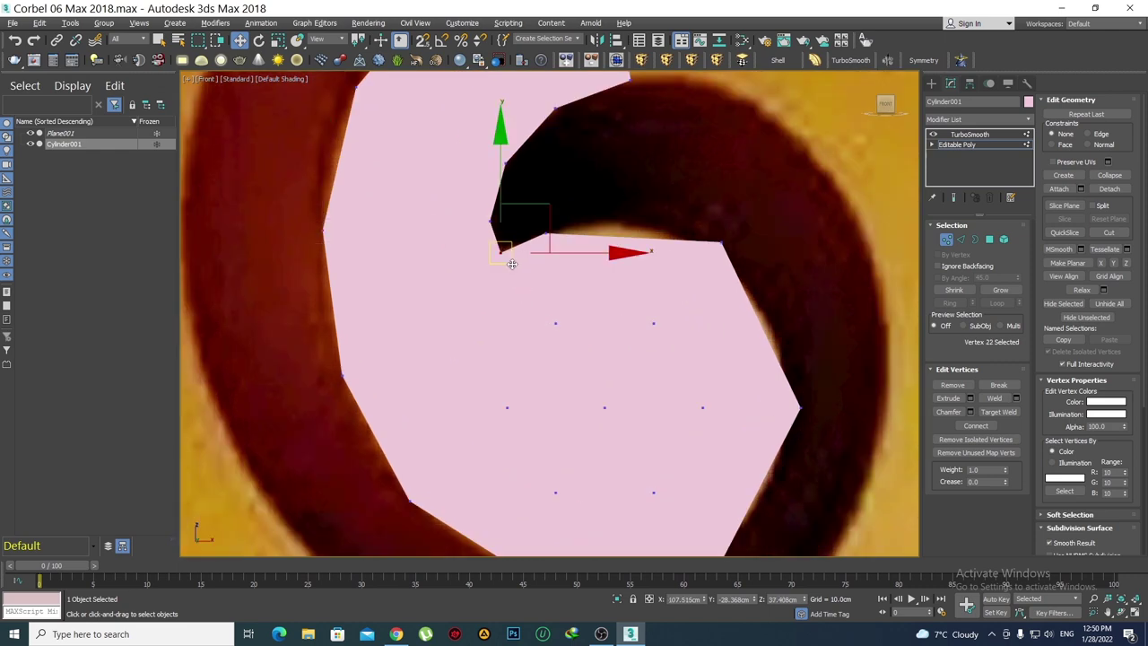
key(F4)
drag(506, 187, 500, 191)
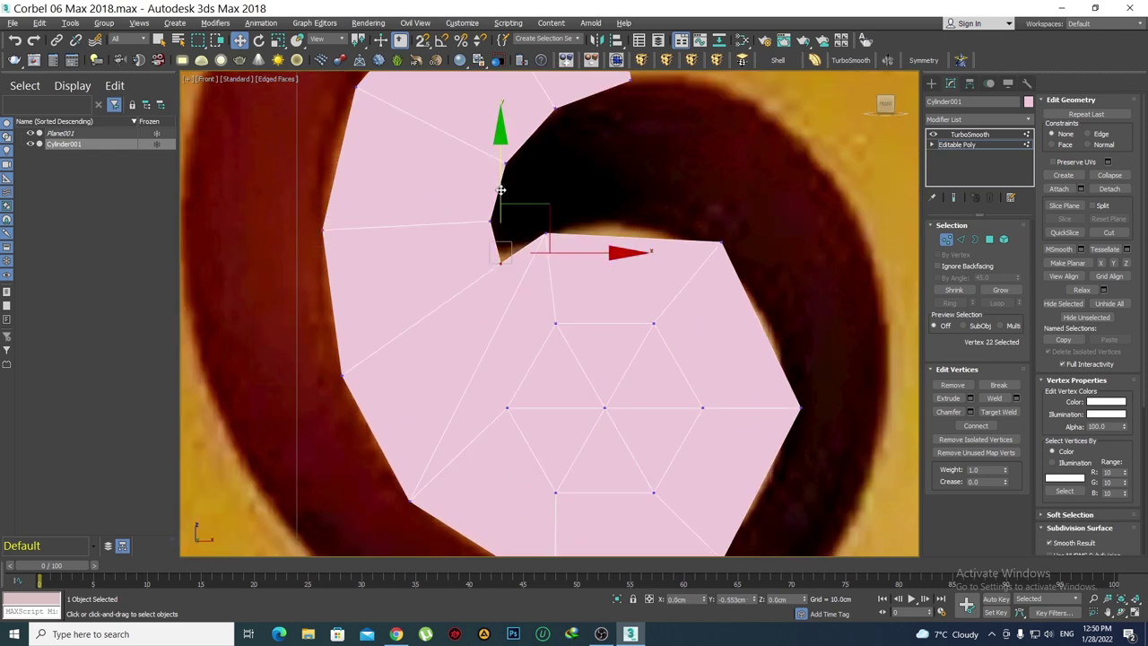
click(469, 354)
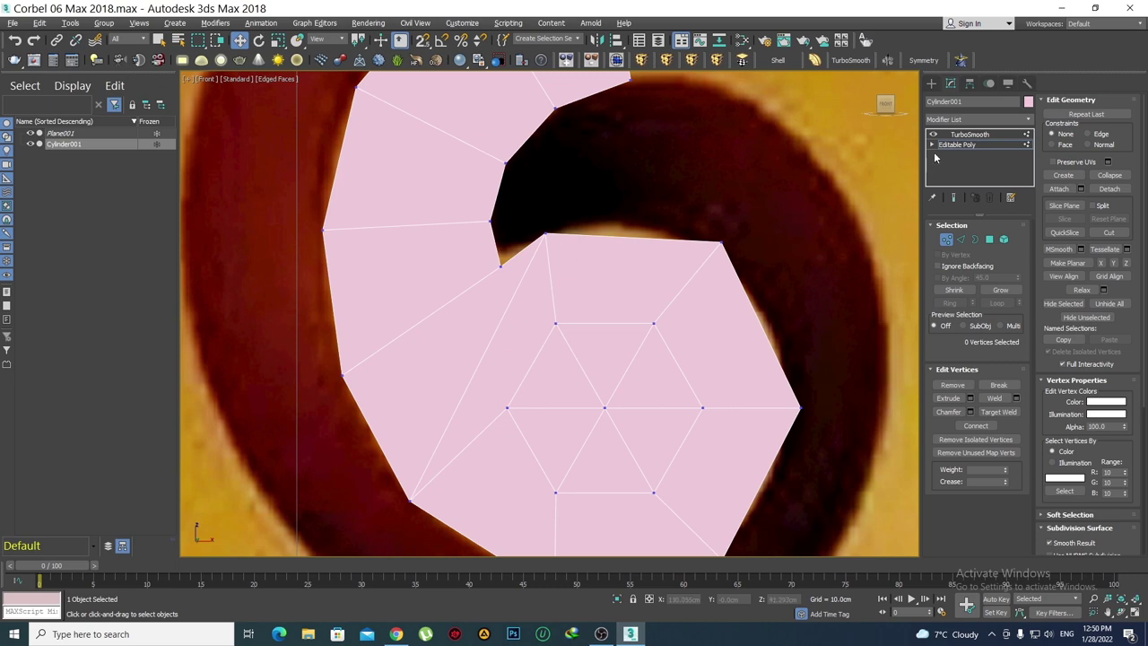
click(967, 134)
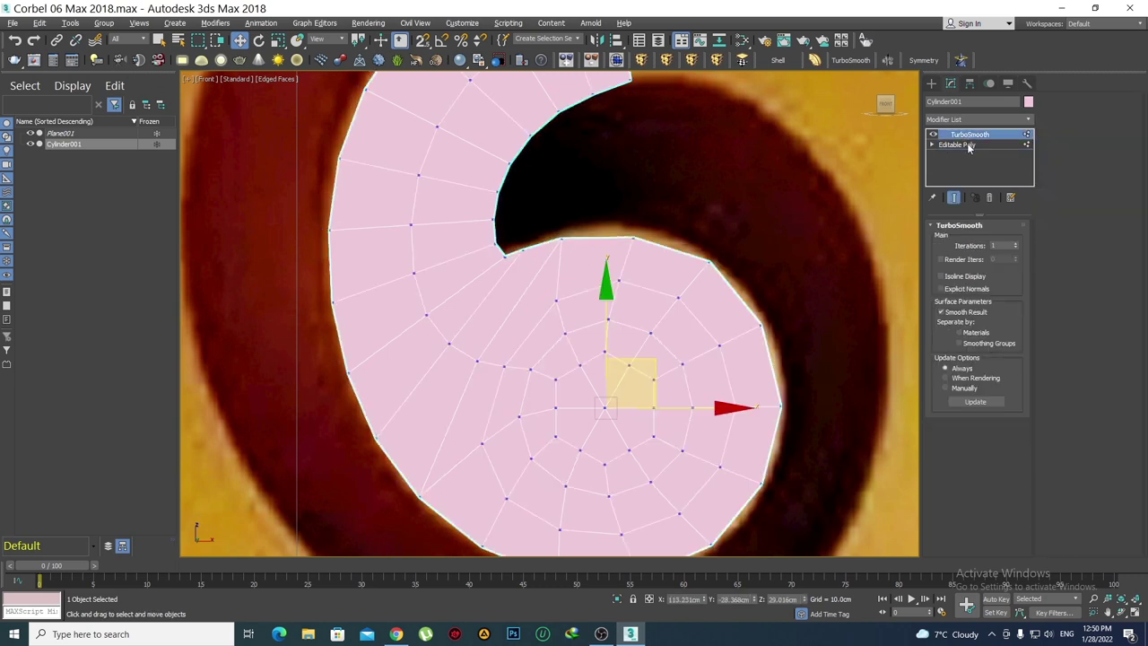
With Show End Result on, pull the notch vertex down and move the curl's upper-edge vertex
click(968, 145)
click(954, 197)
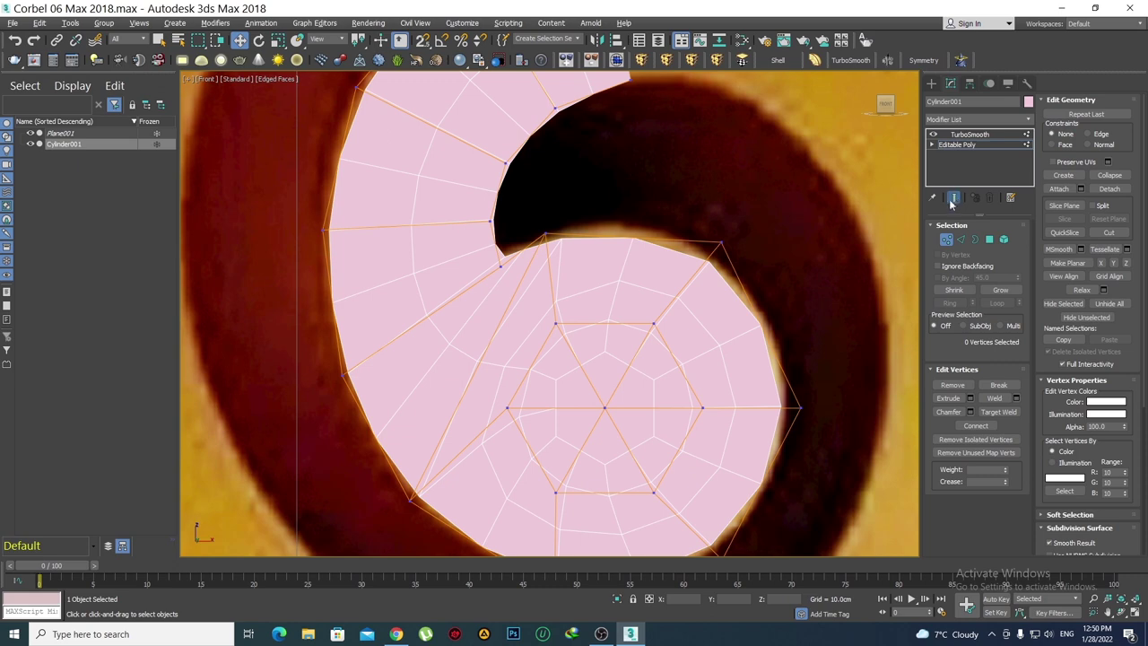
click(502, 267)
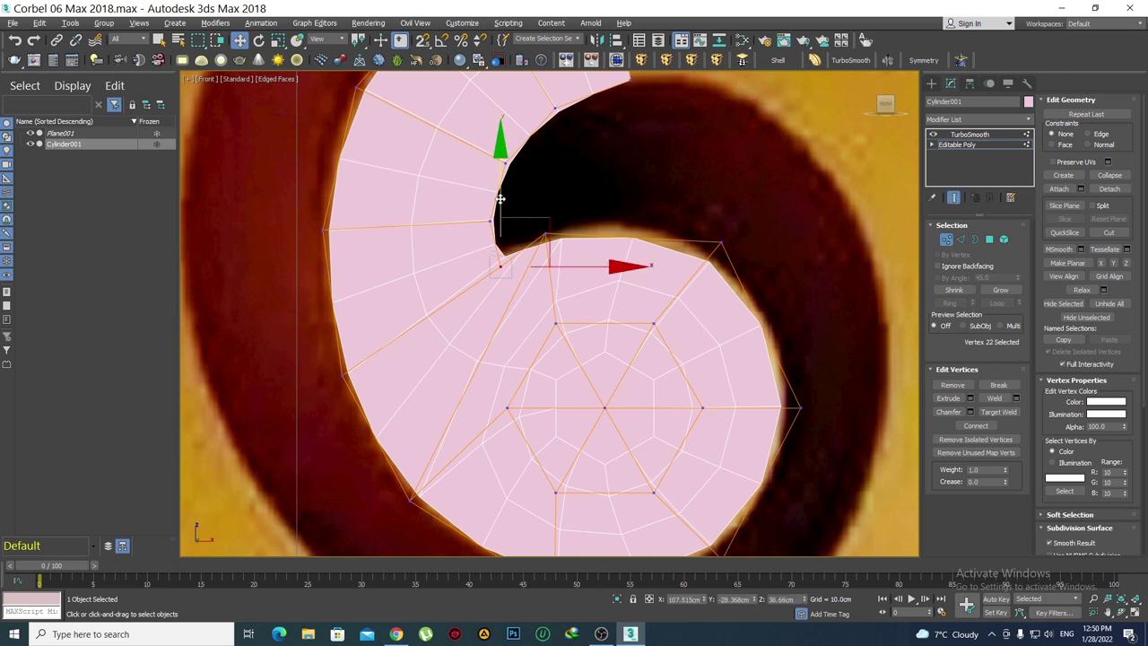
drag(501, 199, 500, 230)
click(544, 237)
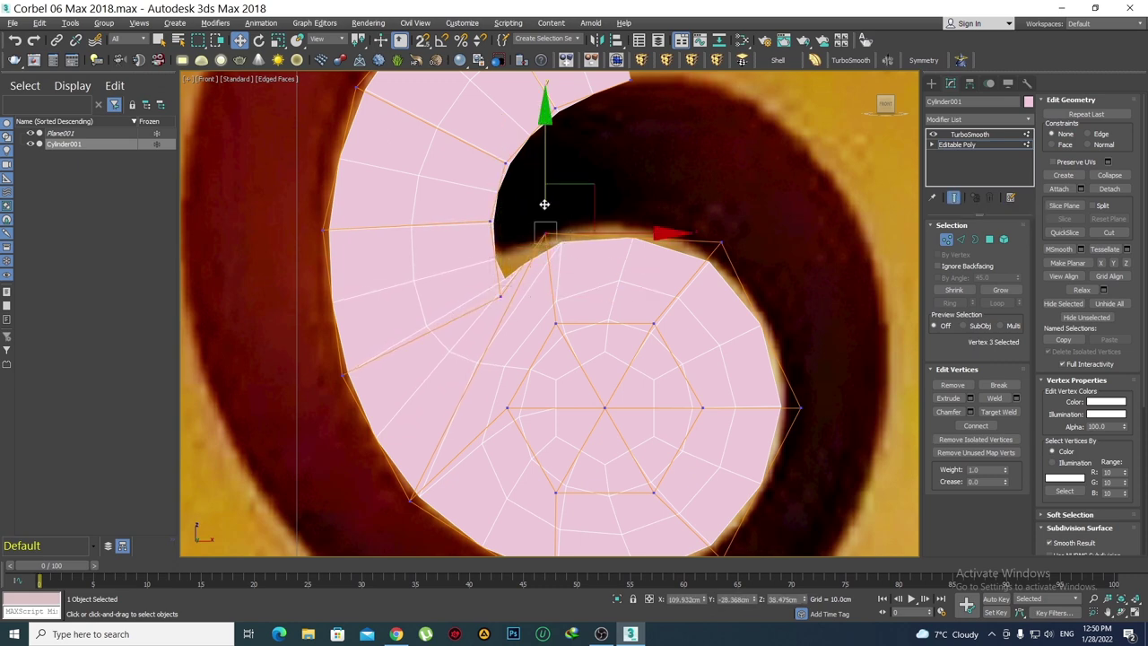
drag(589, 186, 633, 195)
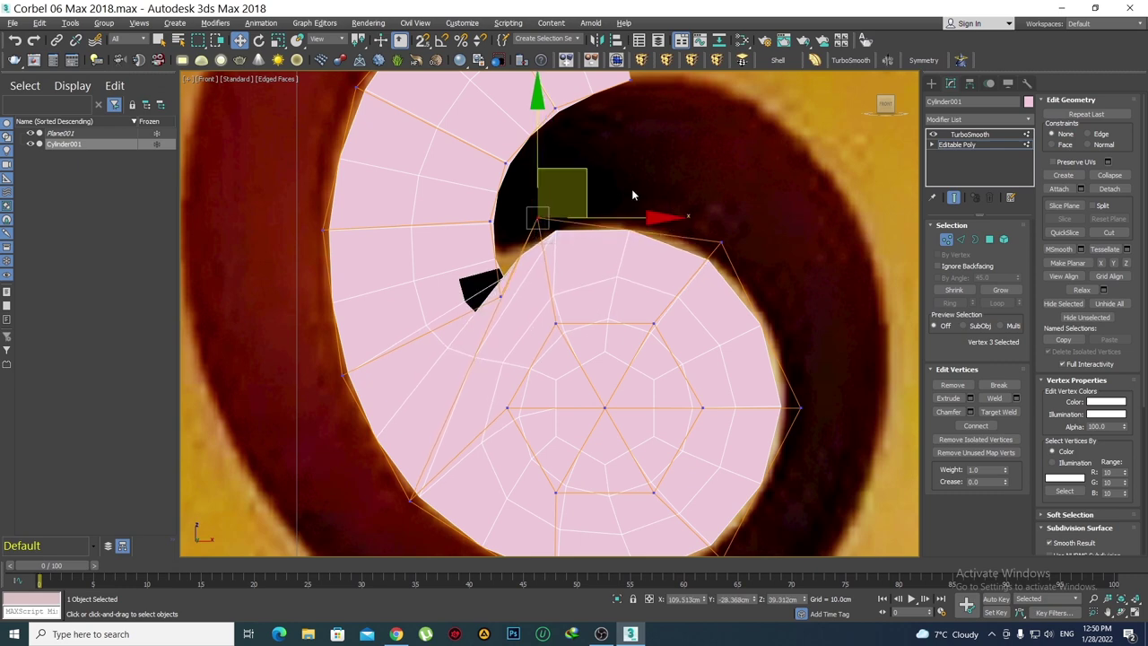
Nudge the notch vertex again and shift the curl's right-side vertex slightly right
click(501, 298)
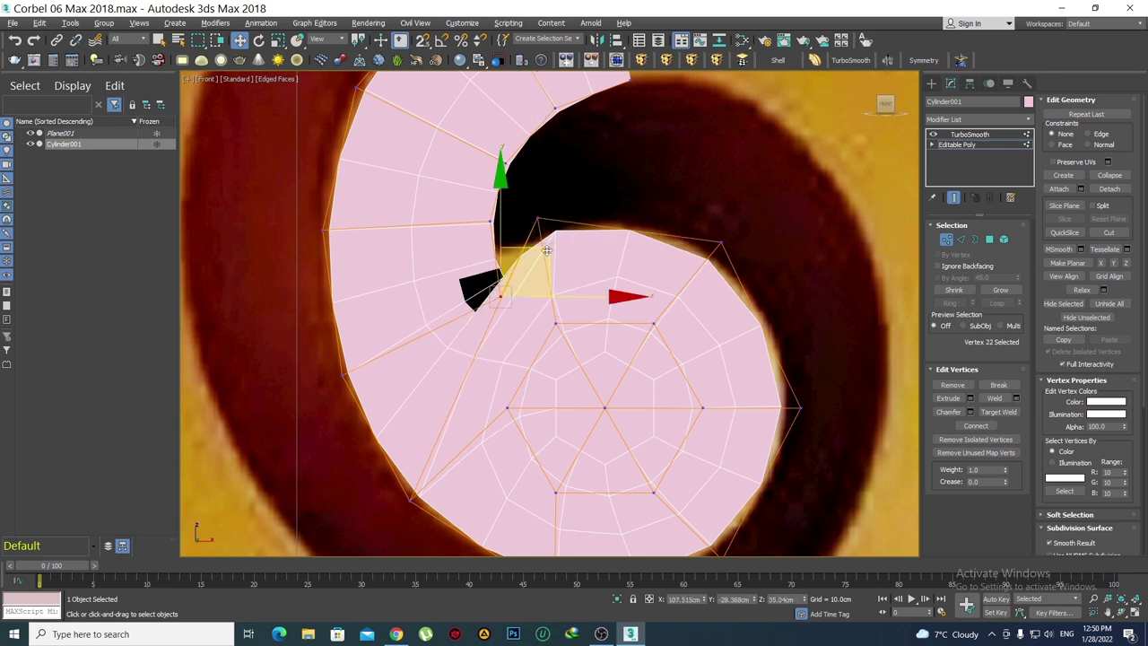
drag(546, 251, 562, 261)
click(721, 242)
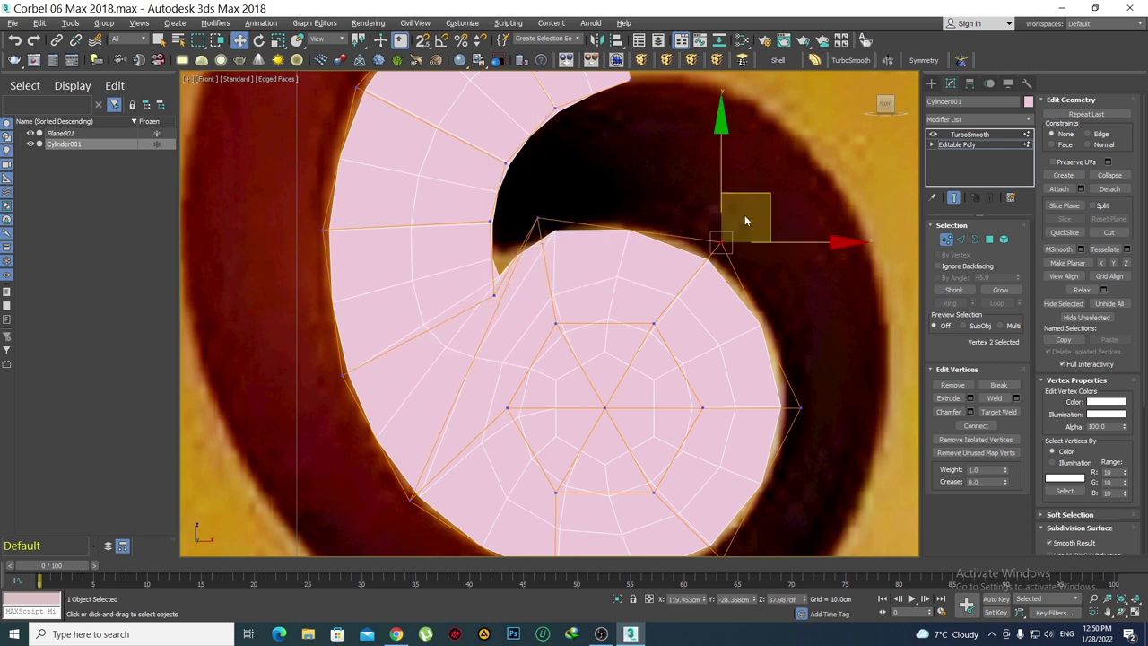
drag(779, 188, 793, 185)
click(797, 405)
middle_drag(797, 405, 784, 309)
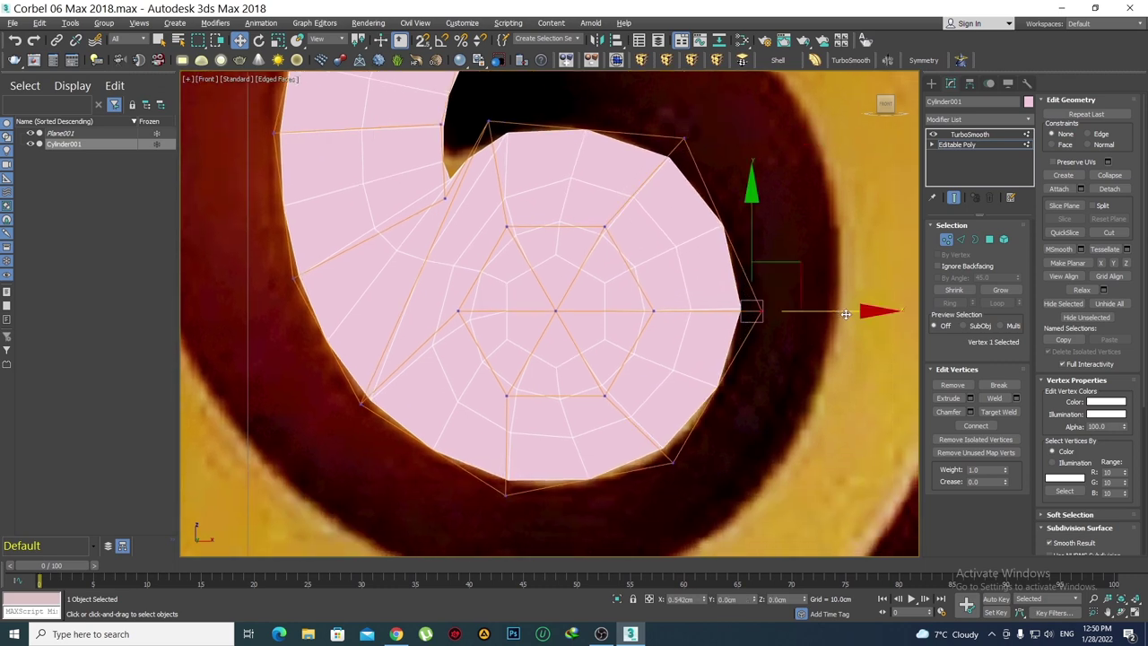
Move the curl's bottom vertex up-left to round the lower curl
scroll(644, 401, down, 2)
drag(643, 401, 617, 421)
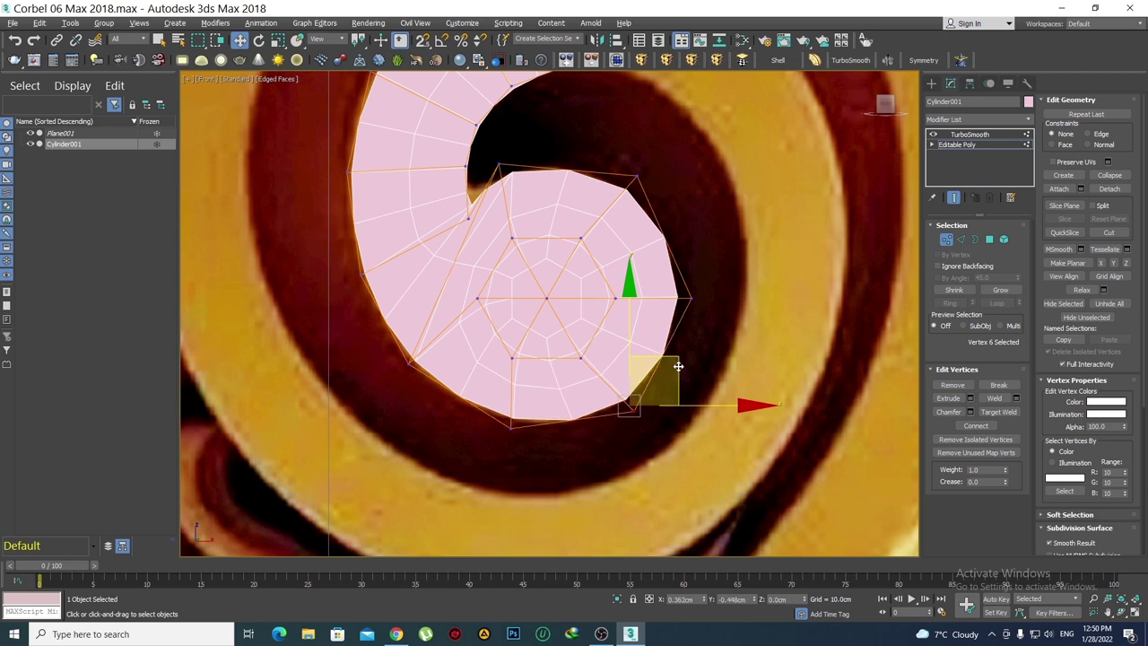
click(512, 424)
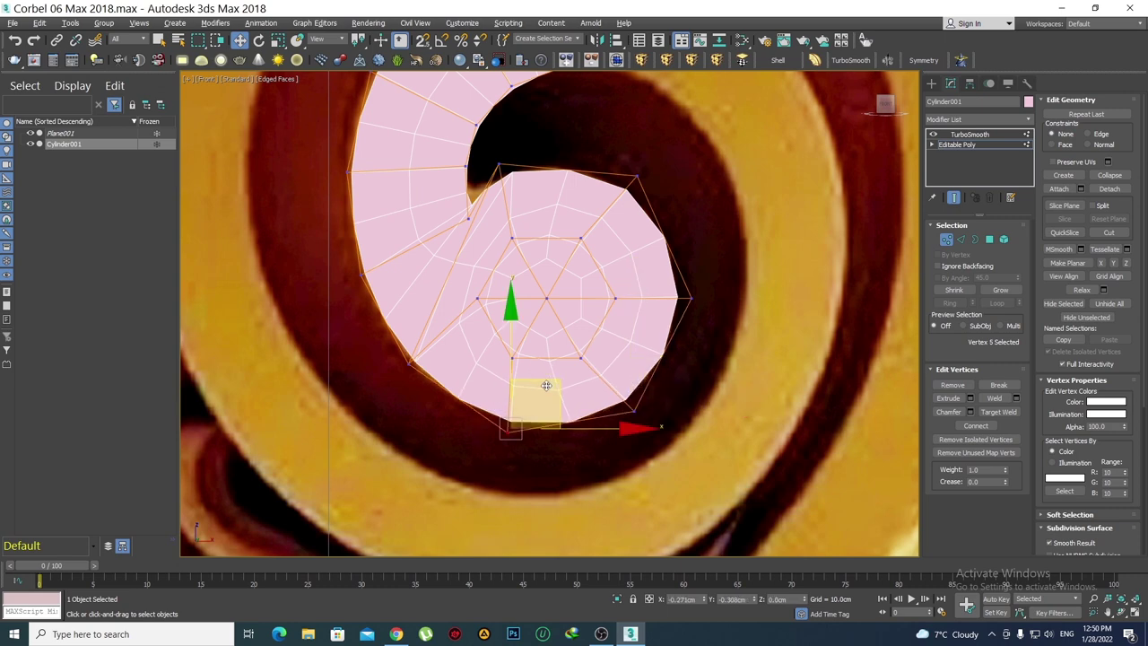
drag(549, 379, 454, 322)
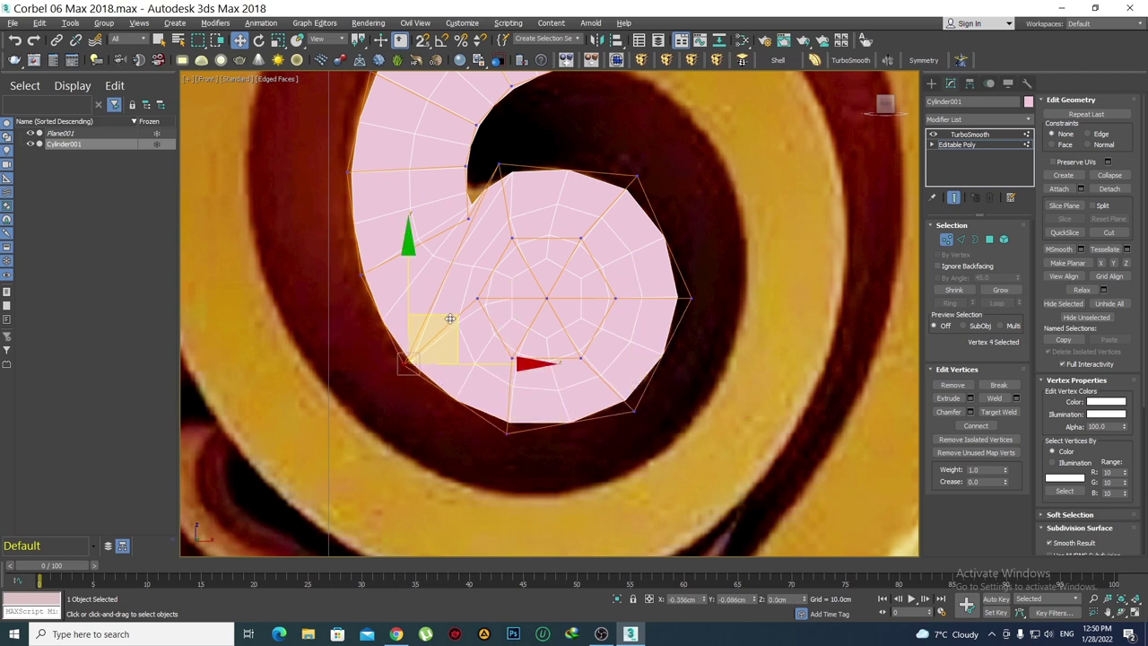
click(450, 320)
Shift the inner notch vertex slightly left and frame the whole spiral
middle_drag(484, 231, 500, 311)
click(484, 298)
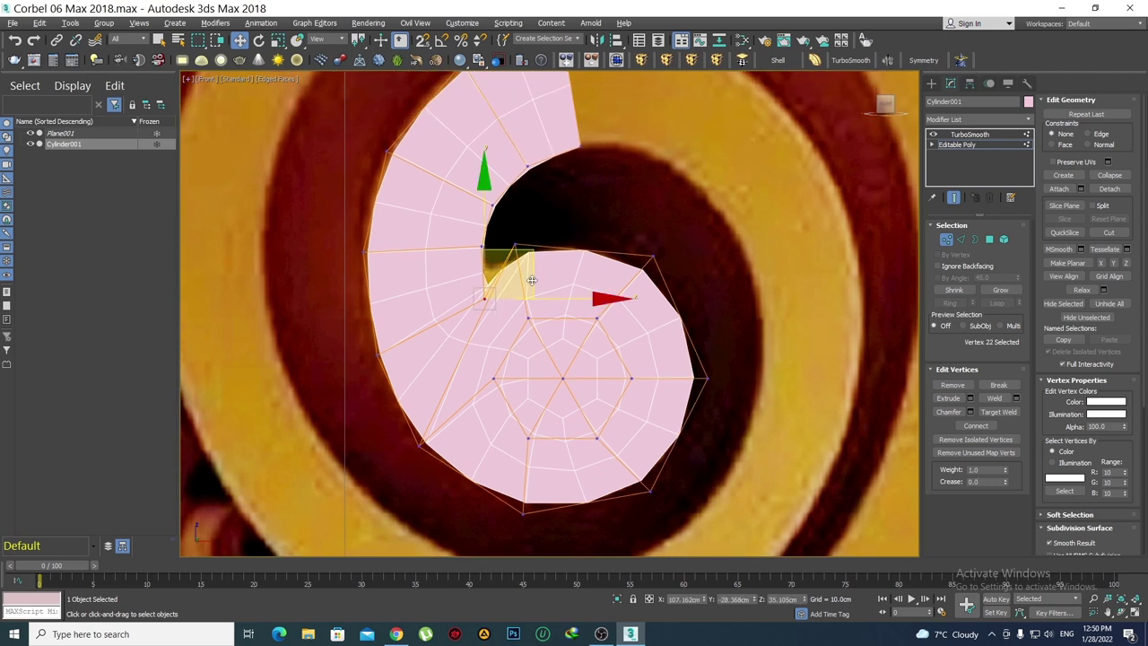
drag(529, 253, 532, 272)
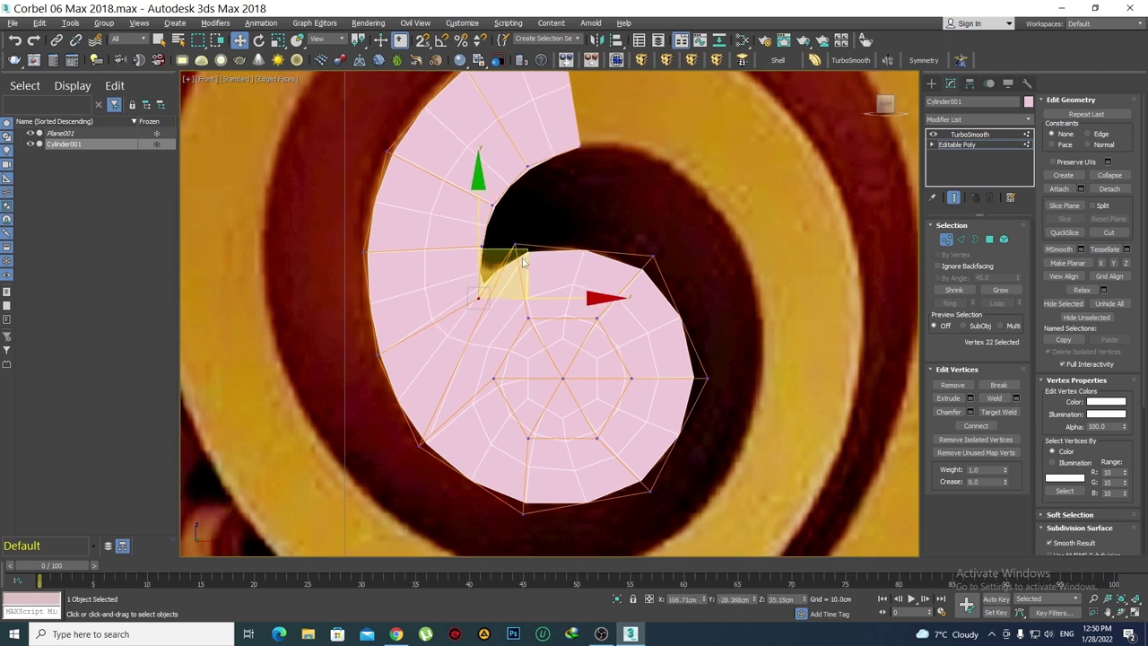
click(564, 213)
middle_drag(612, 205, 618, 248)
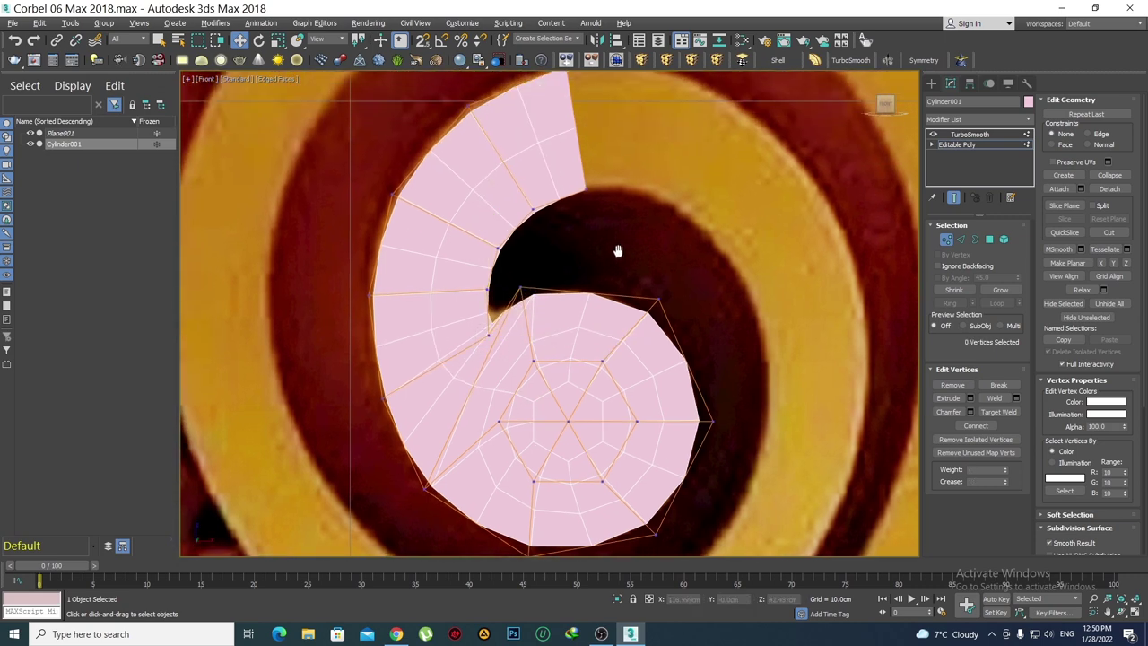
scroll(618, 249, down, 3)
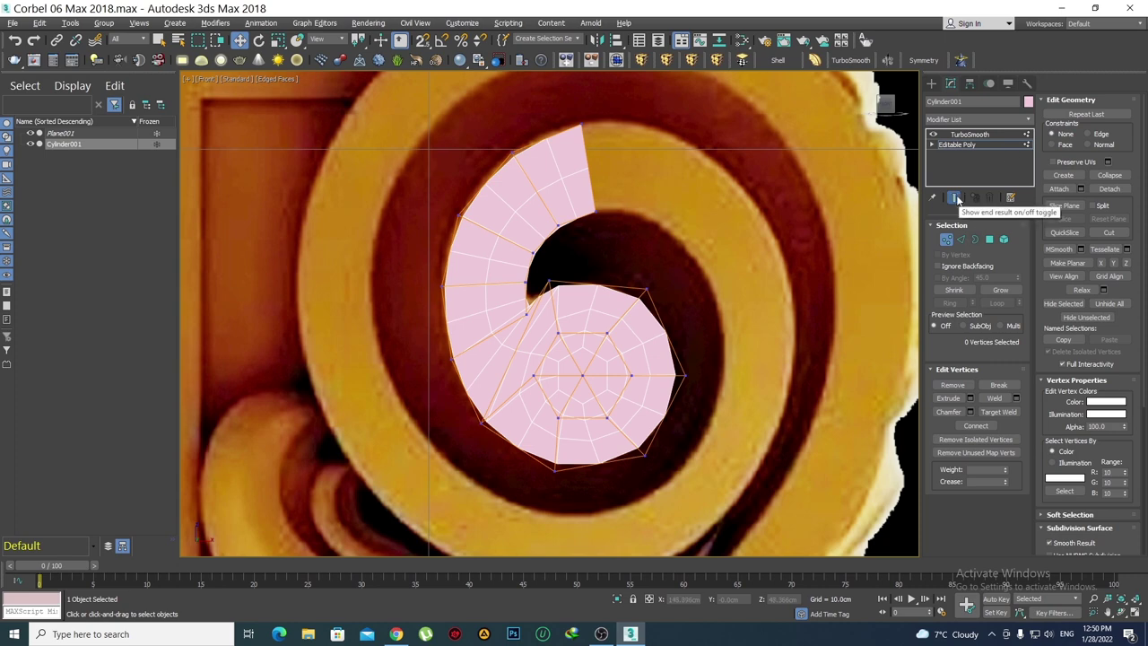
Hide the smoothed preview so only the strip's cage shows over the spiral
click(956, 198)
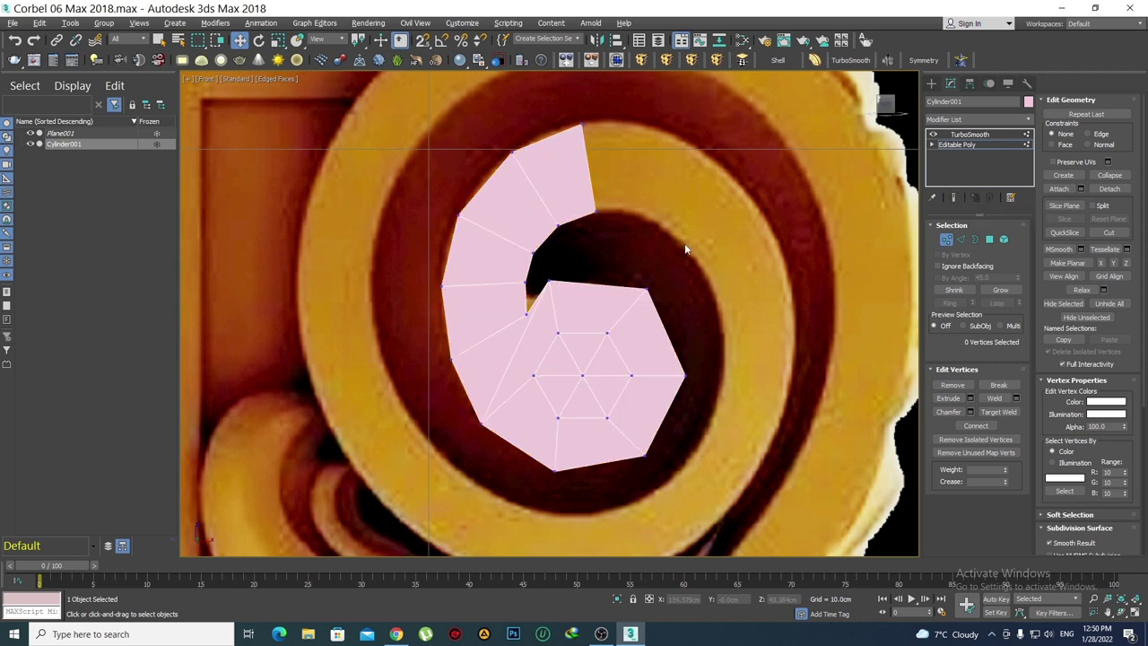
scroll(581, 316, down, 3)
scroll(555, 323, up, 2)
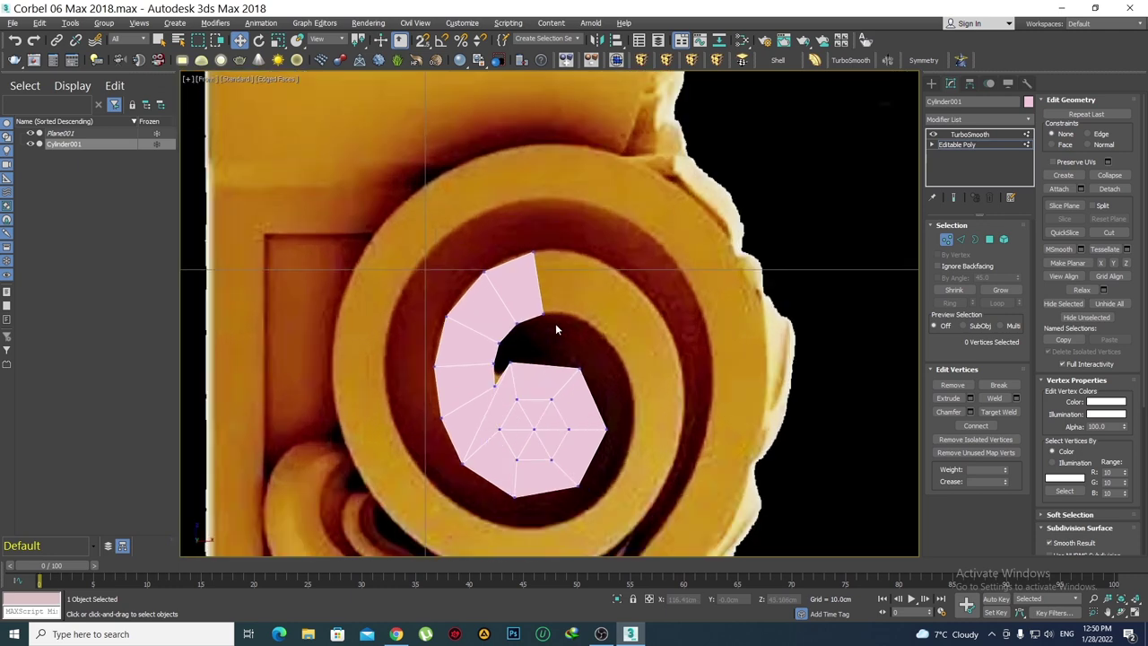
middle_drag(553, 329, 524, 313)
Extrude a face from the strip's open end edge and fit its corners onto the spiral
key(2)
click(525, 317)
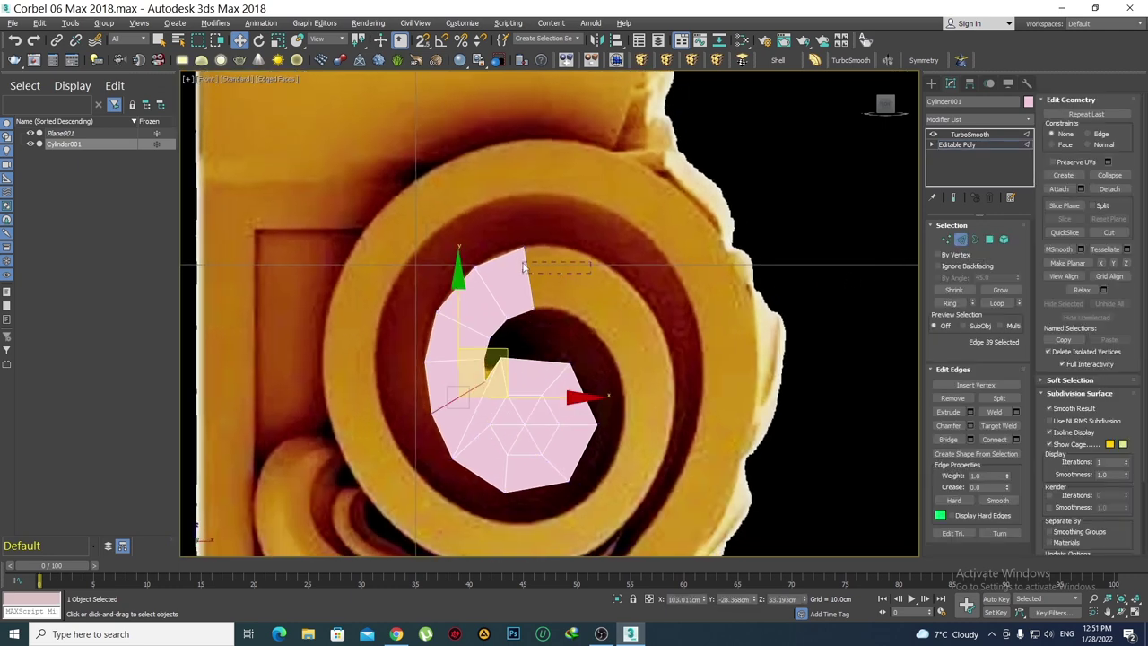
drag(522, 266, 524, 269)
scroll(557, 327, up, 1)
scroll(565, 319, up, 2)
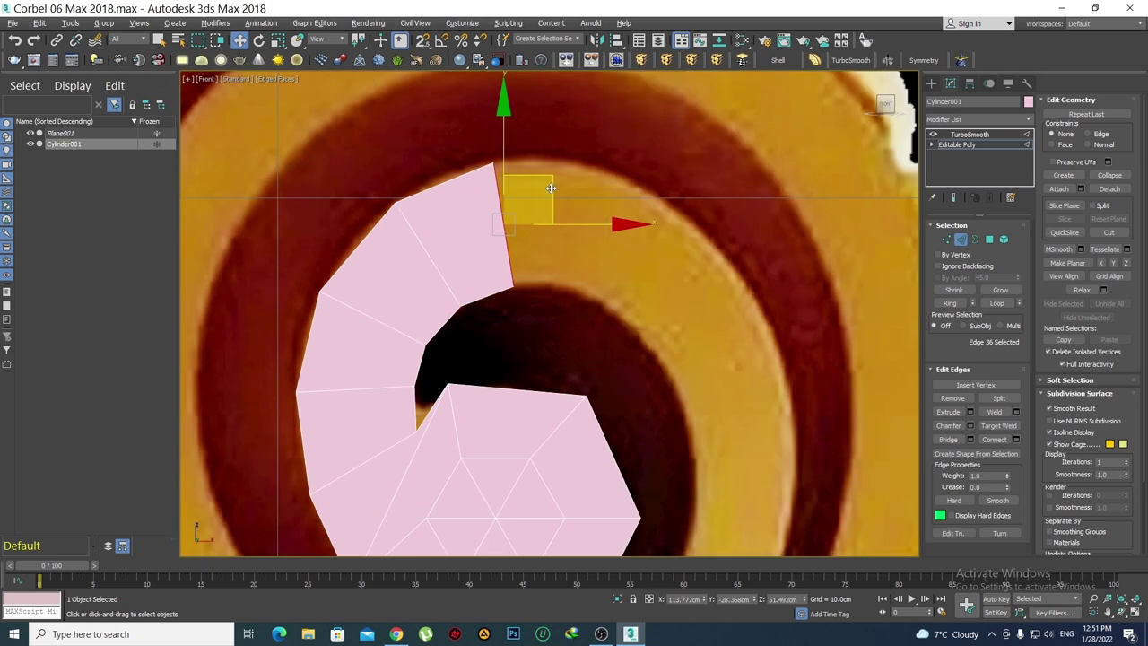
shift+drag(556, 180, 656, 183)
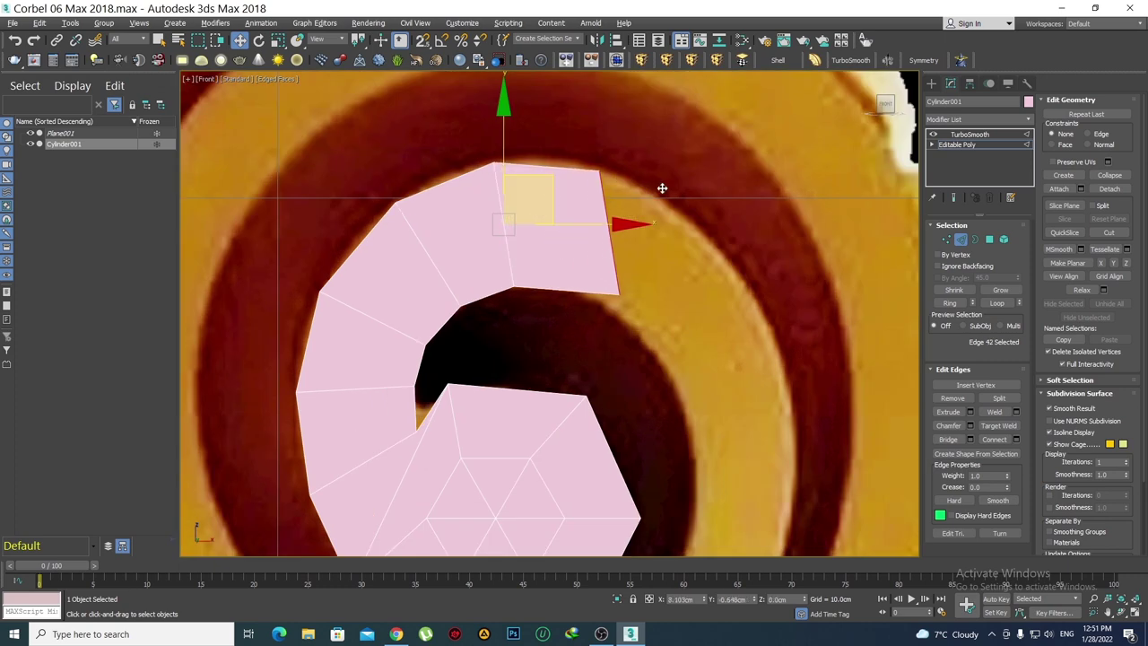
key(1)
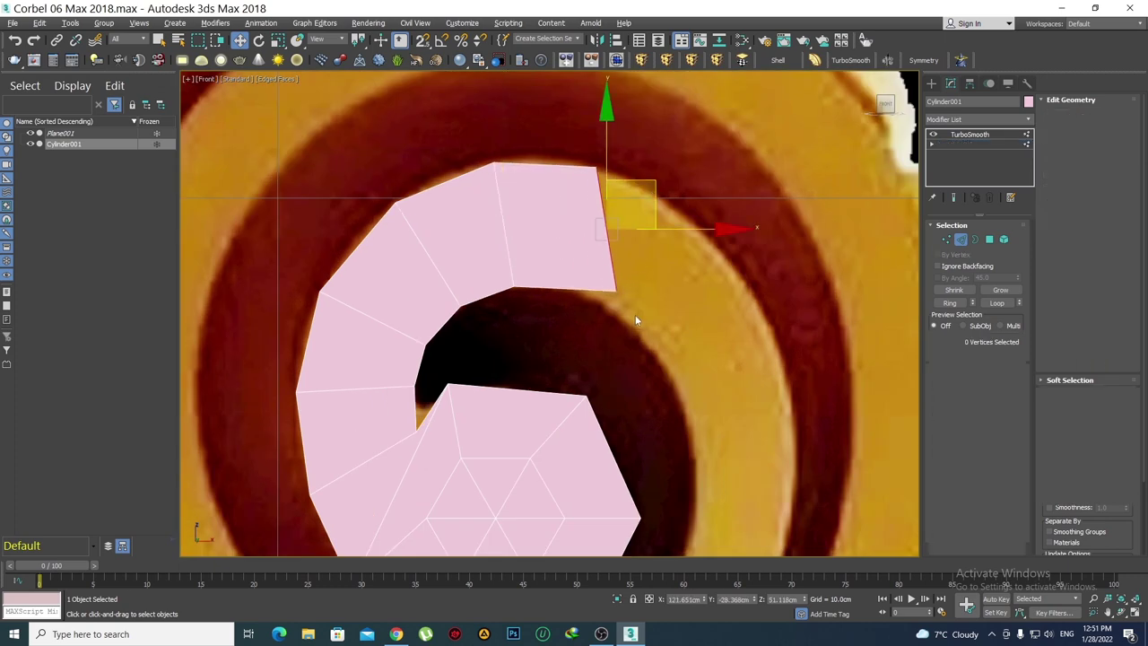
drag(638, 316, 578, 281)
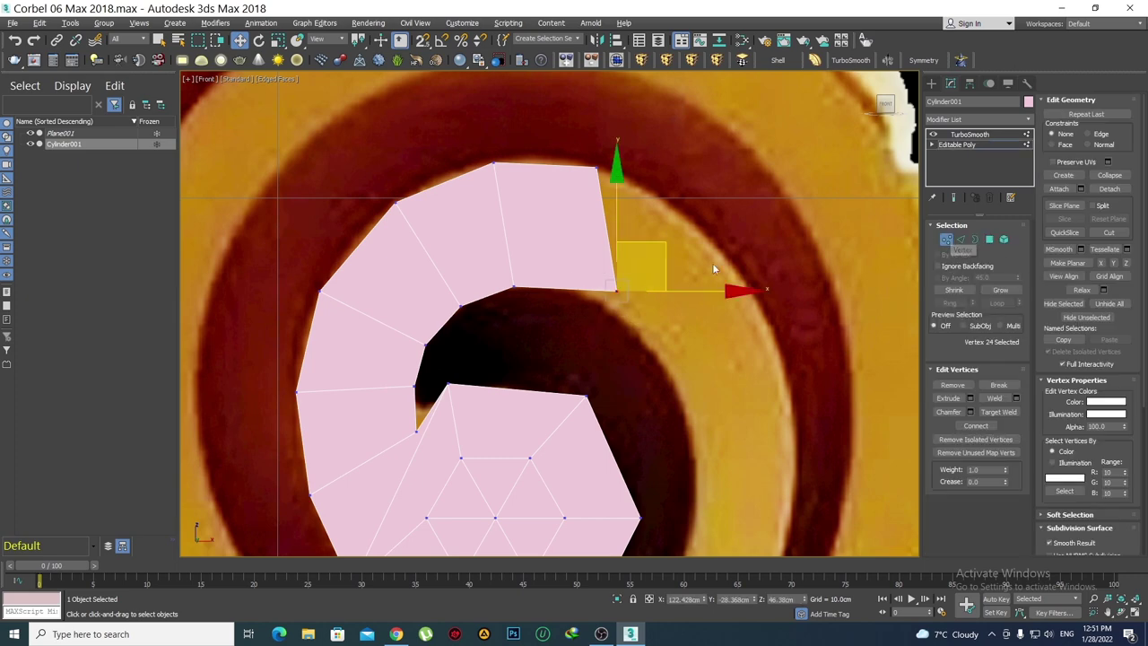
drag(669, 244, 630, 250)
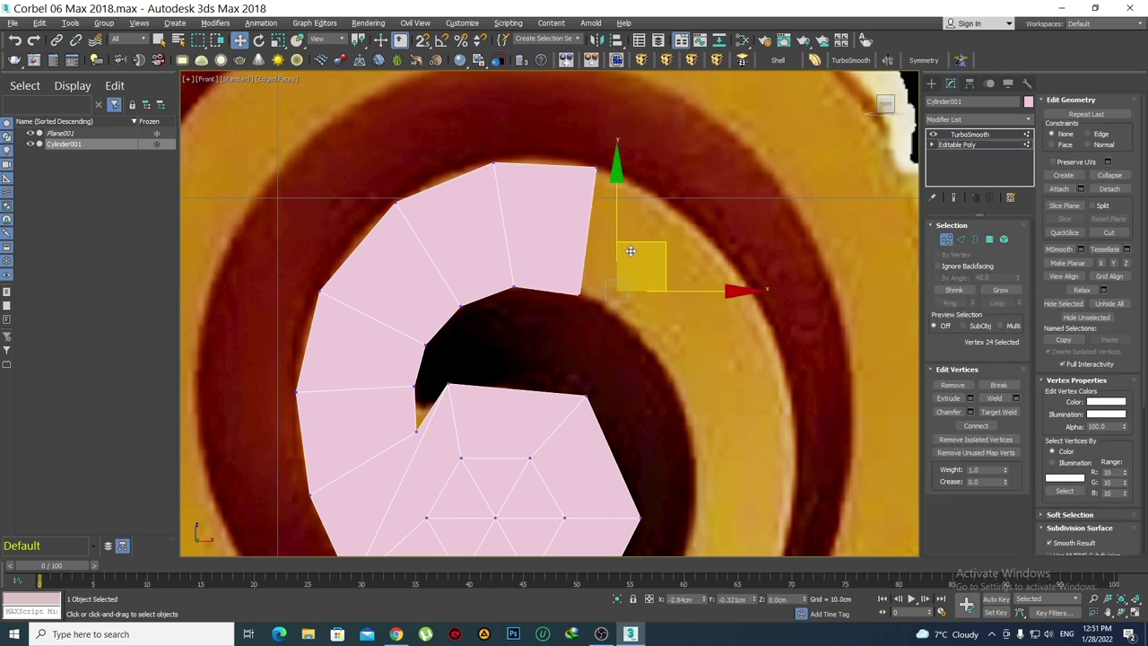
click(594, 166)
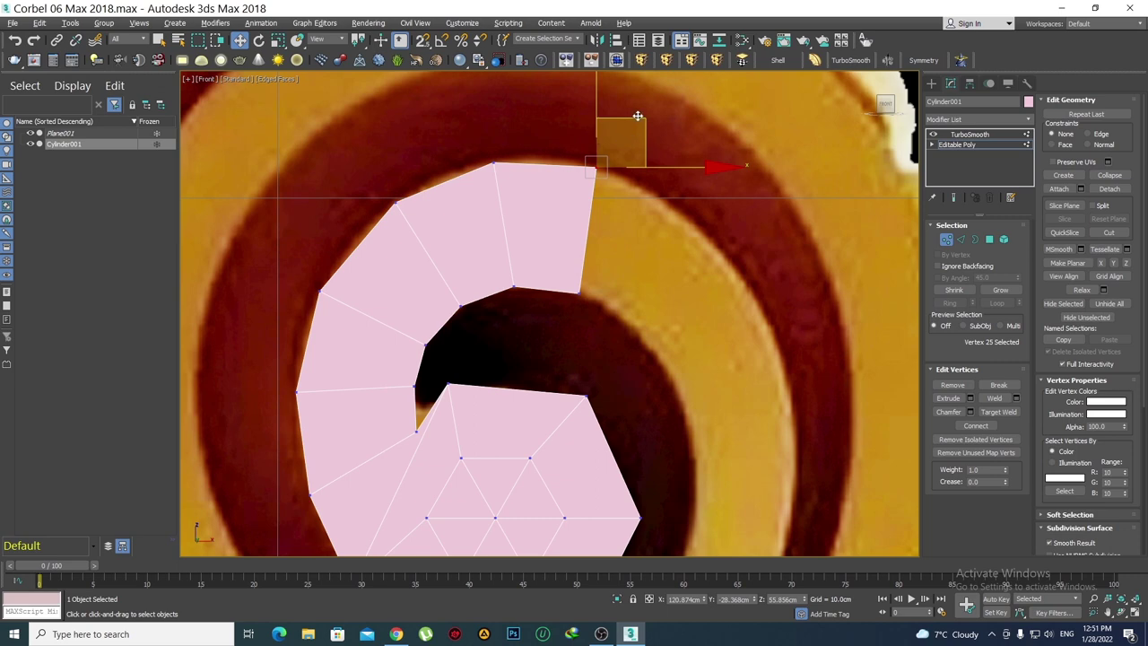
drag(636, 116, 642, 115)
middle_drag(637, 266, 644, 281)
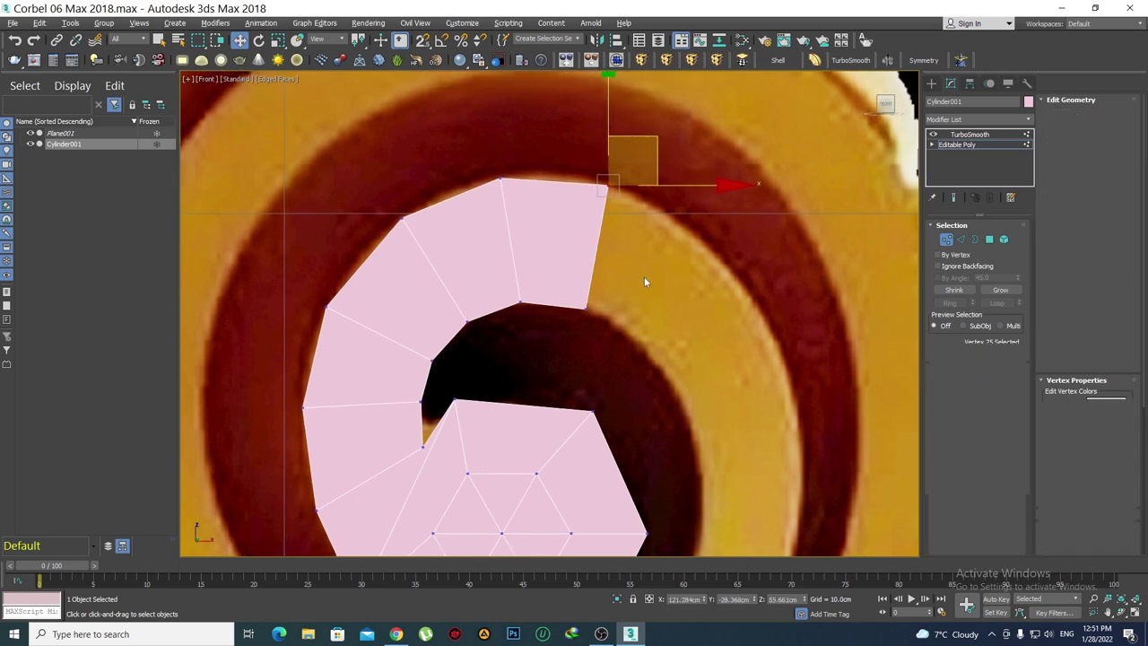
Extrude the next face along the curve and fit its inner vertex to the spiral's edge
key(2)
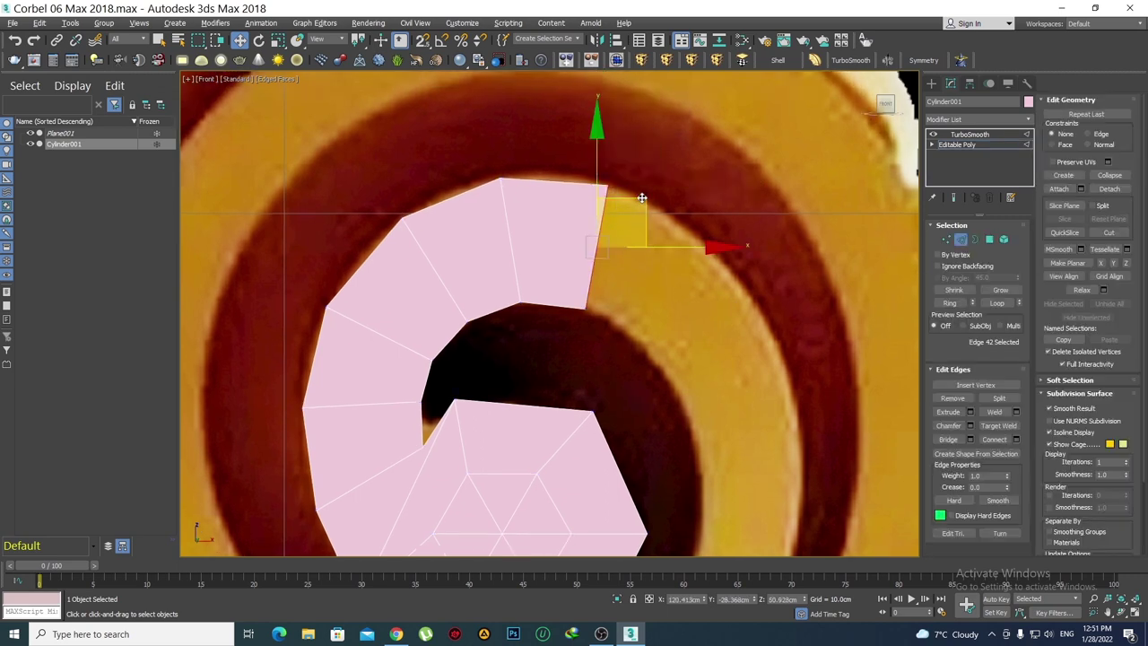
drag(641, 197, 706, 291)
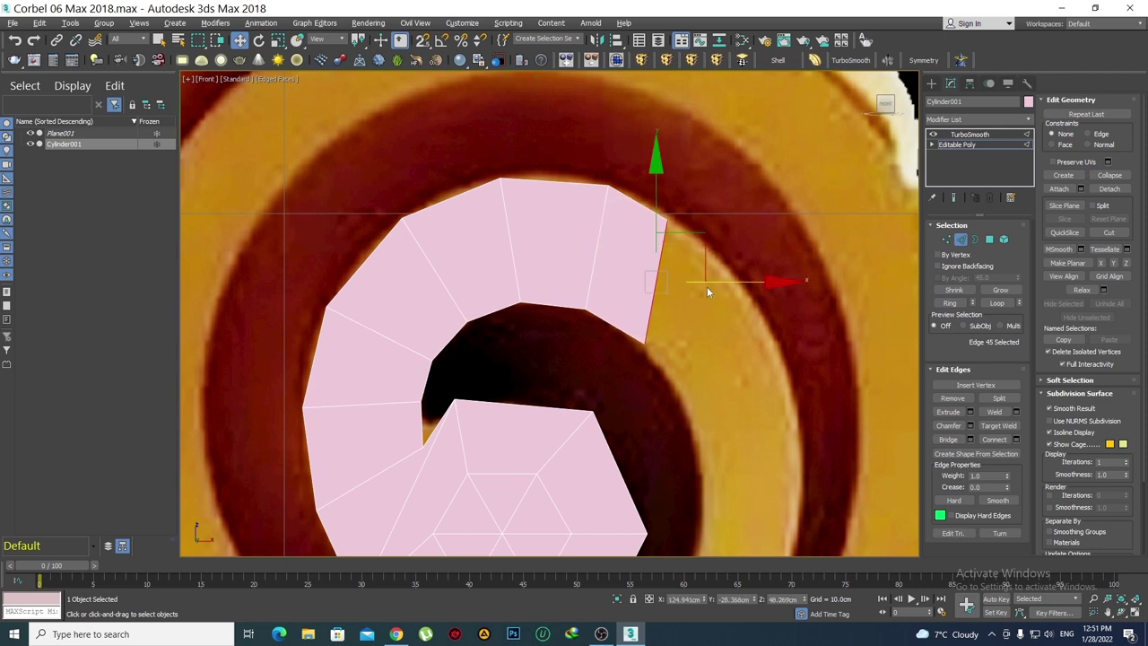
key(1)
click(668, 218)
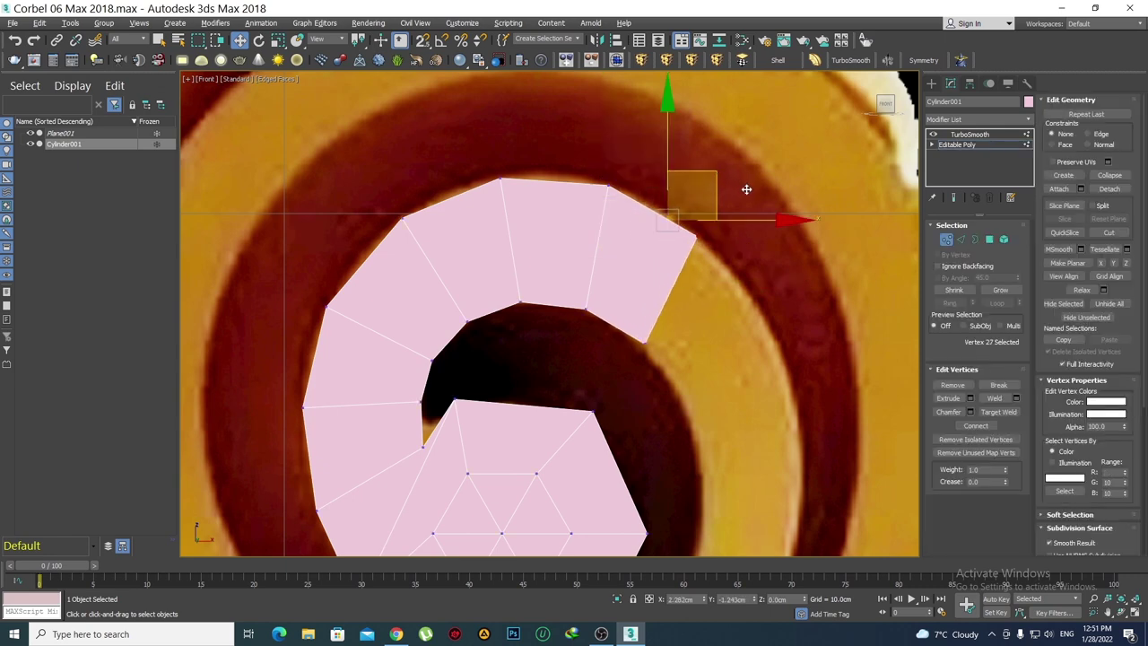
click(670, 330)
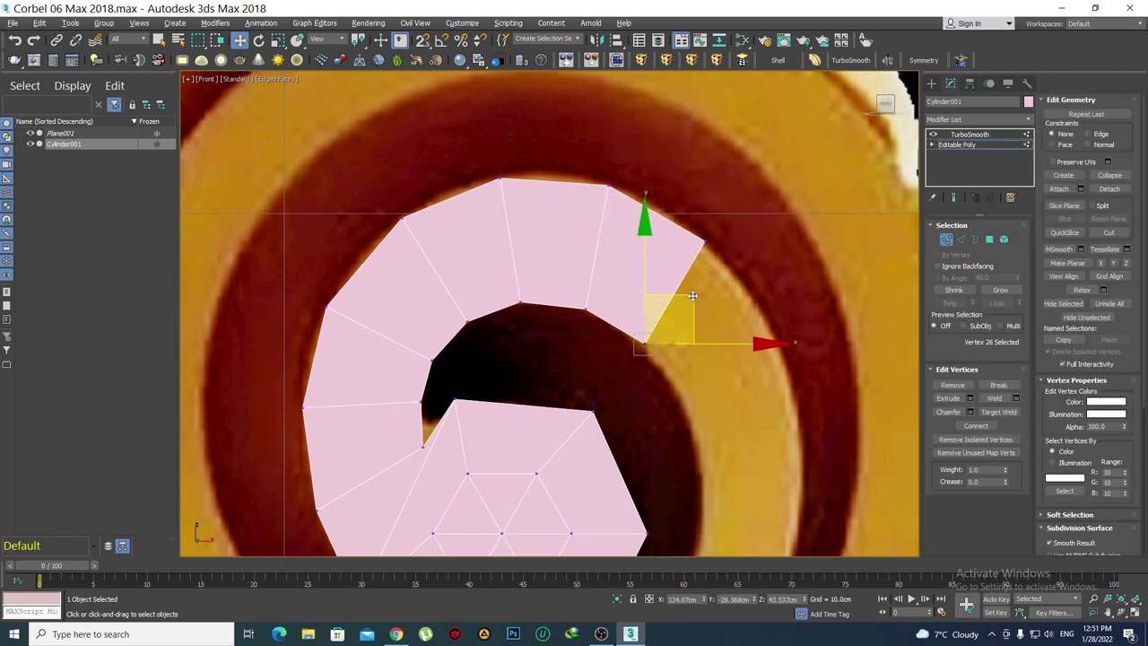
middle_drag(692, 296, 674, 296)
Extrude another face and pull its outer end vertex outward along the spiral
key(2)
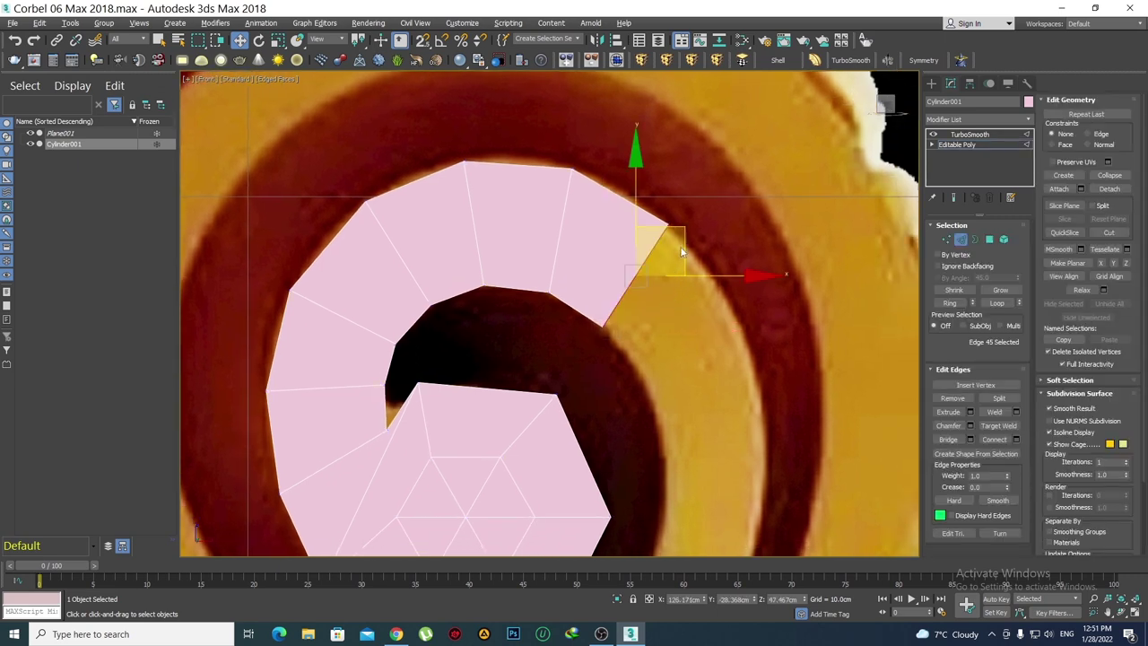
shift+drag(682, 252, 728, 286)
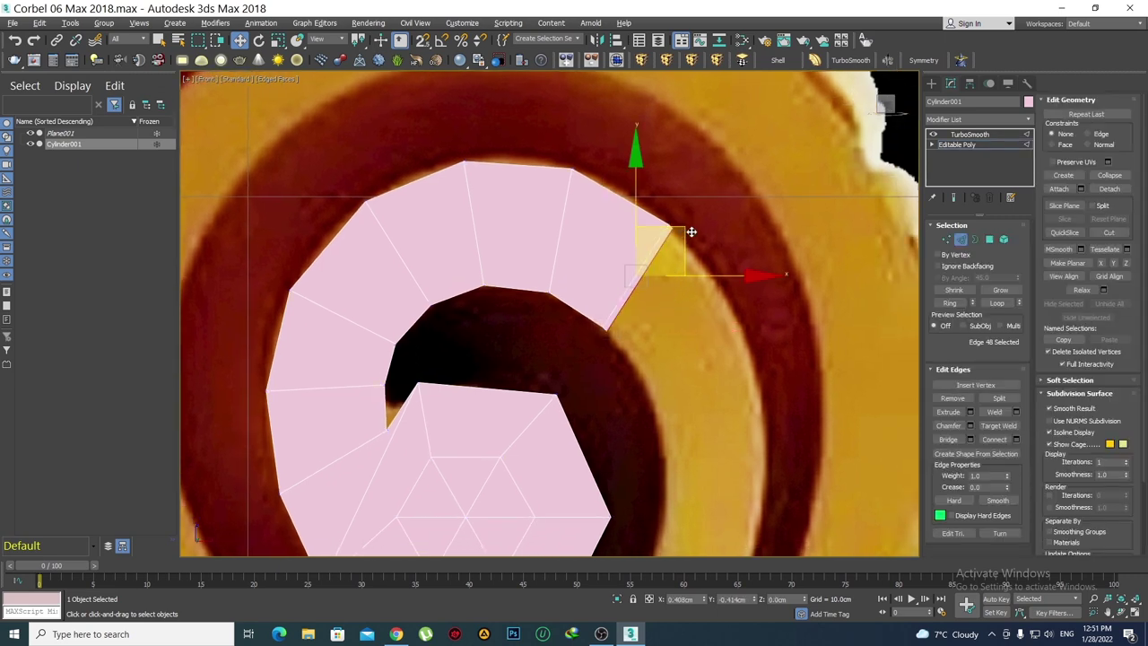
key(1)
click(711, 284)
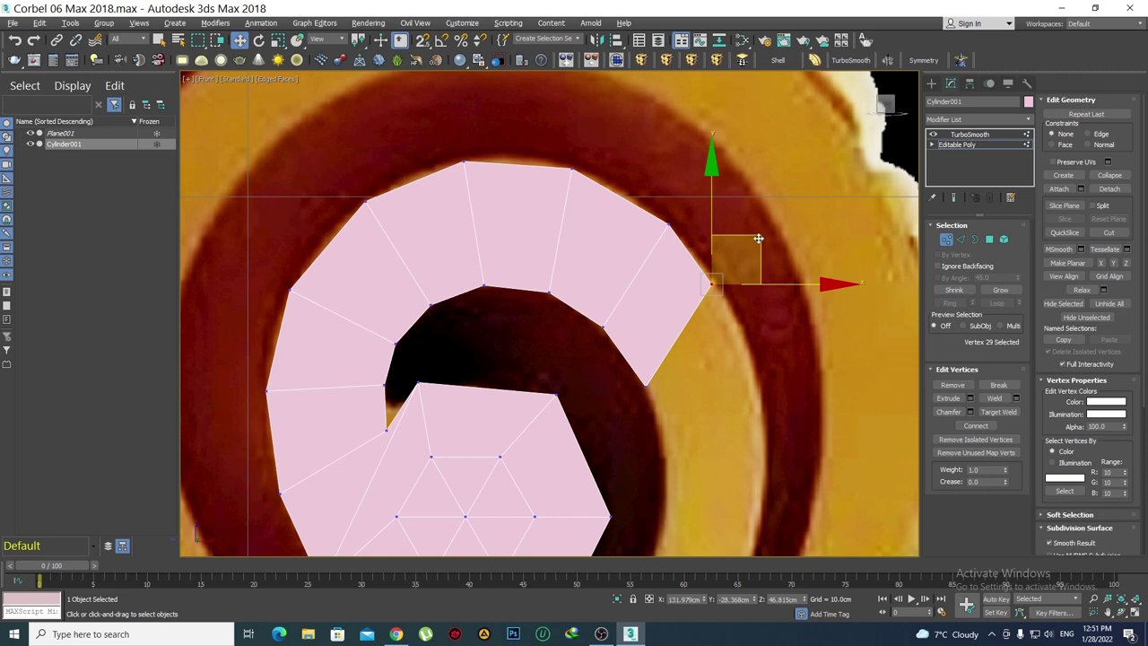
drag(758, 239, 789, 285)
scroll(690, 241, down, 4)
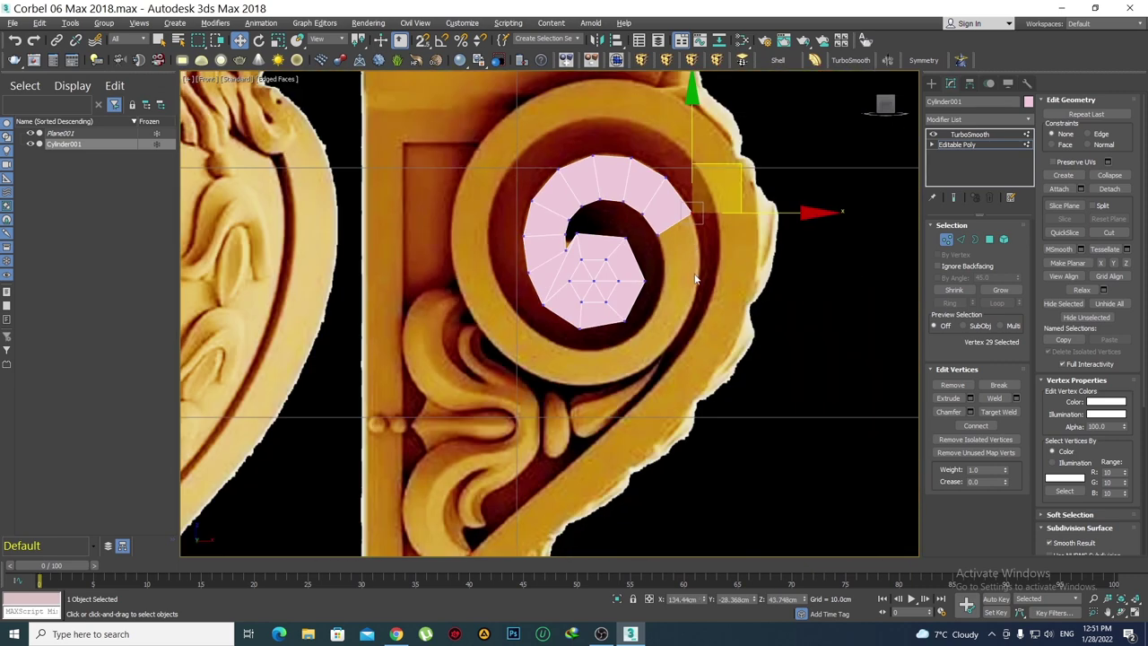
scroll(696, 262, up, 2)
scroll(669, 269, up, 3)
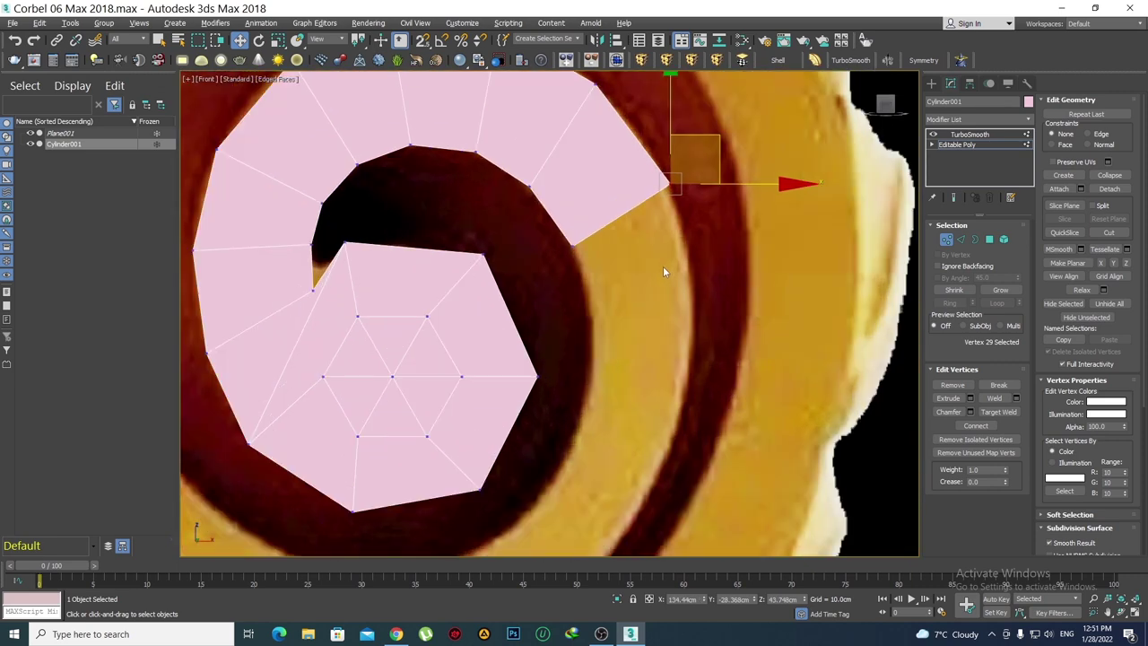
middle_drag(658, 260, 657, 276)
Extrude a face down the spiral and nudge its outer vertices to match the outline
key(2)
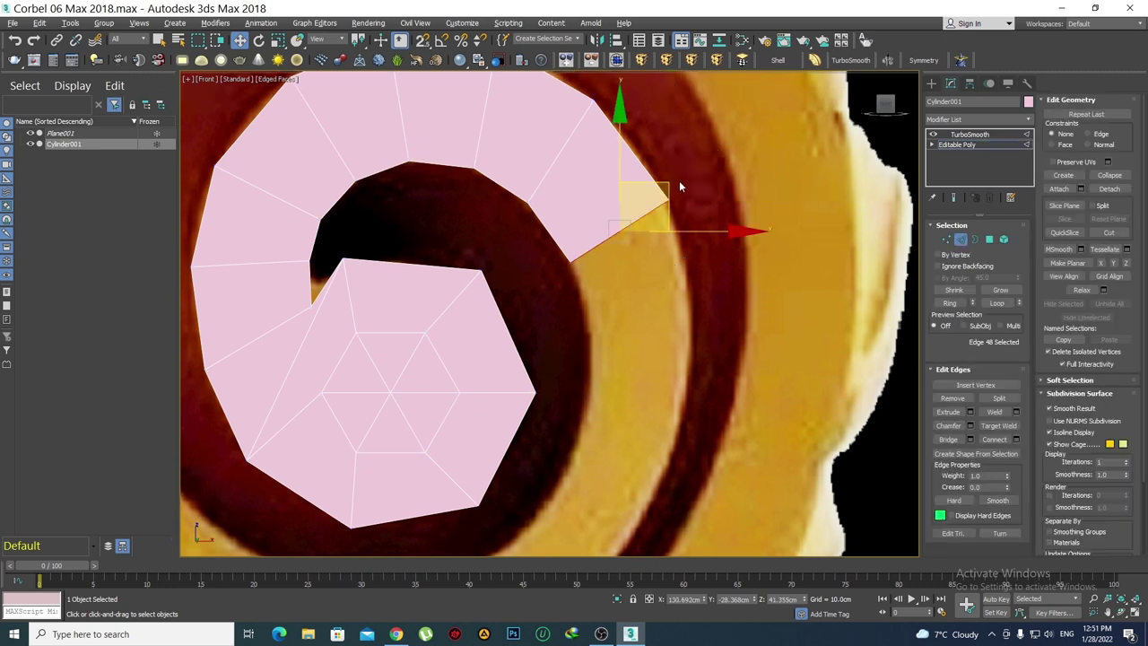
click(680, 226)
drag(683, 223, 692, 341)
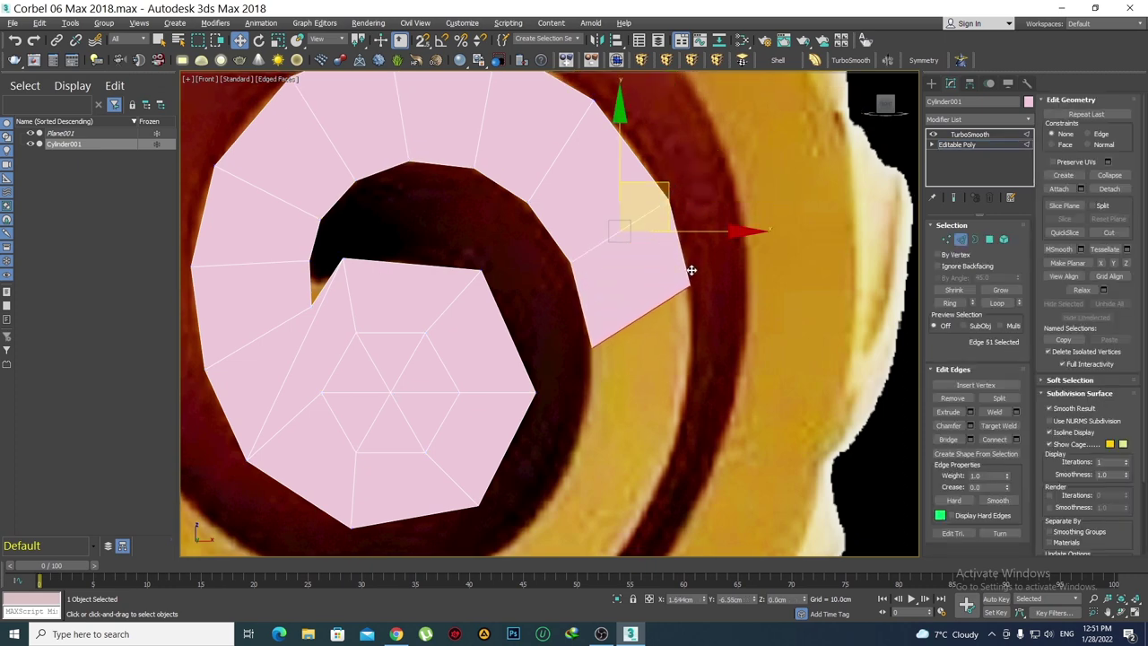
key(1)
click(689, 285)
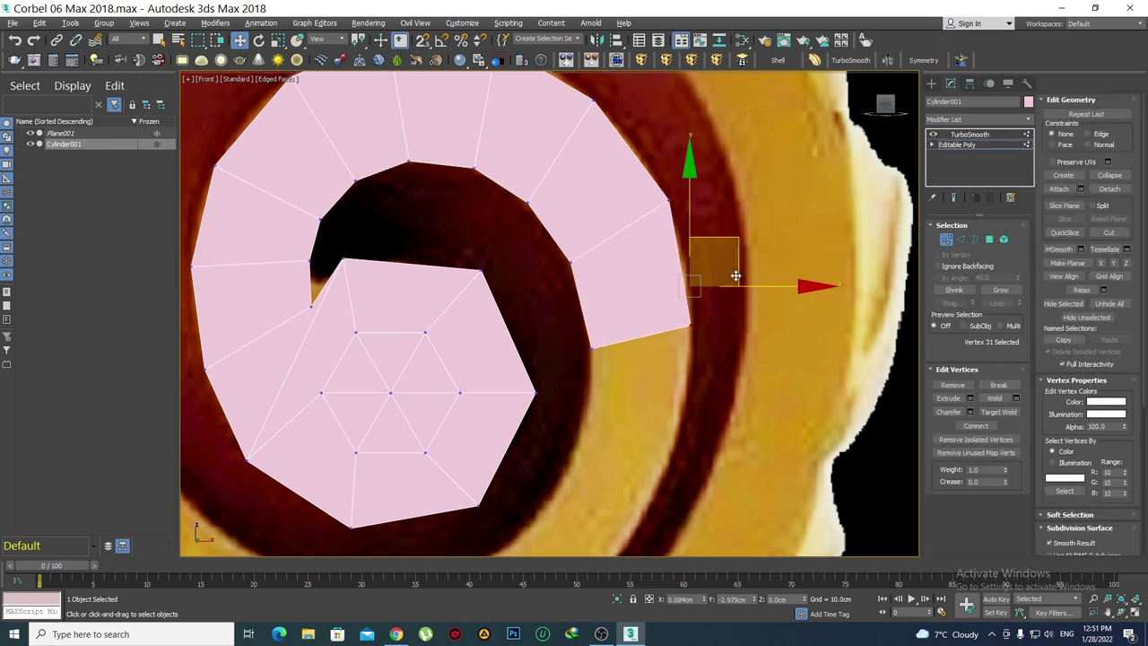
scroll(742, 356, down, 3)
scroll(683, 233, up, 3)
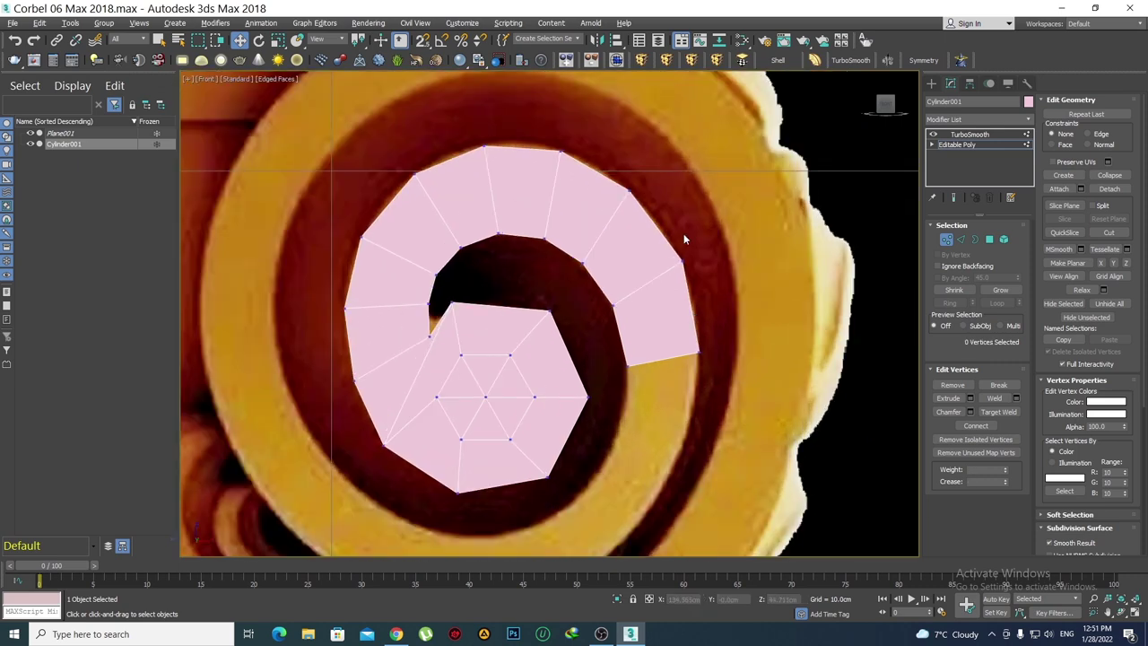
click(629, 189)
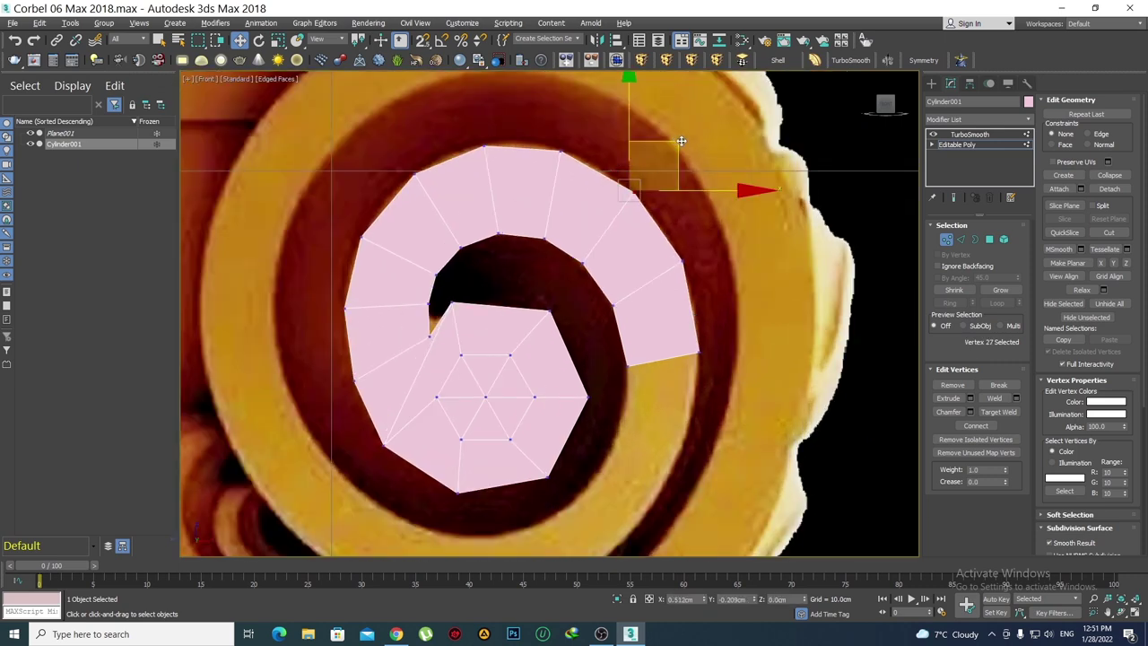
drag(676, 139, 679, 140)
click(420, 231)
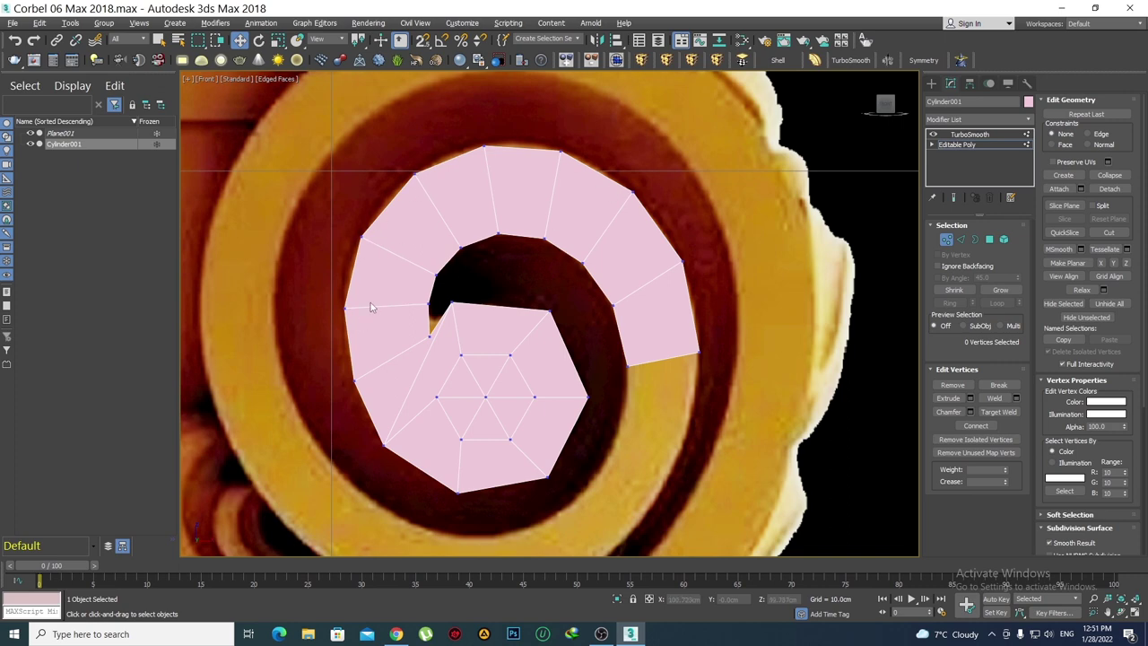
Nudge the inner-edge vertices near the strip's end into place along the spiral
middle_drag(388, 462, 377, 444)
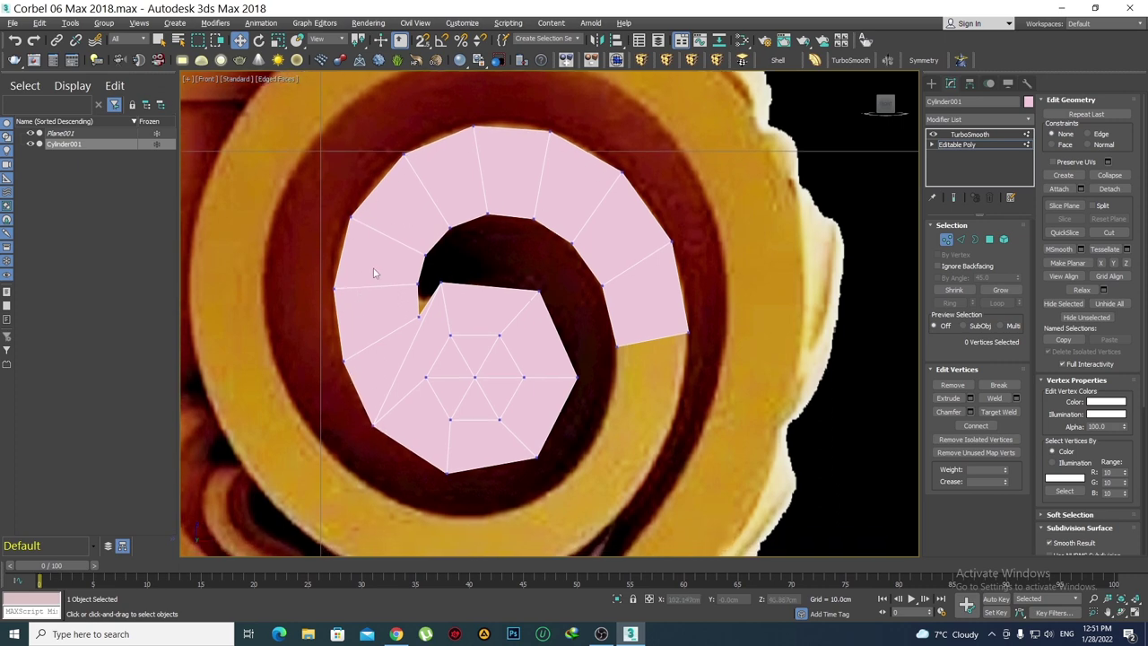
scroll(615, 349, up, 3)
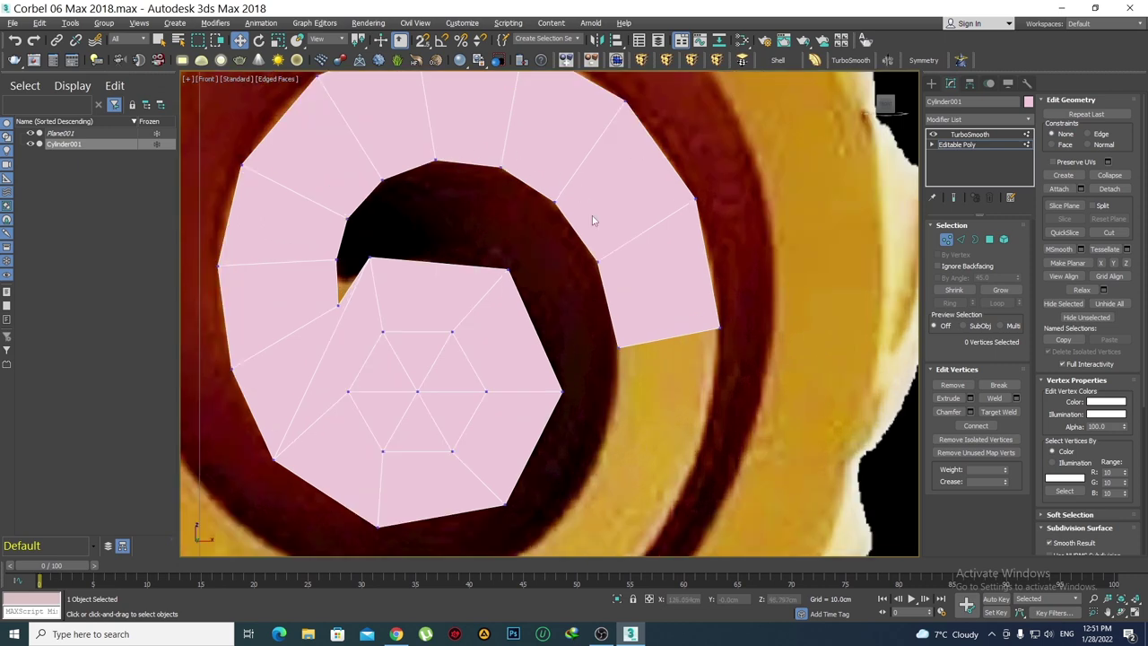
click(553, 195)
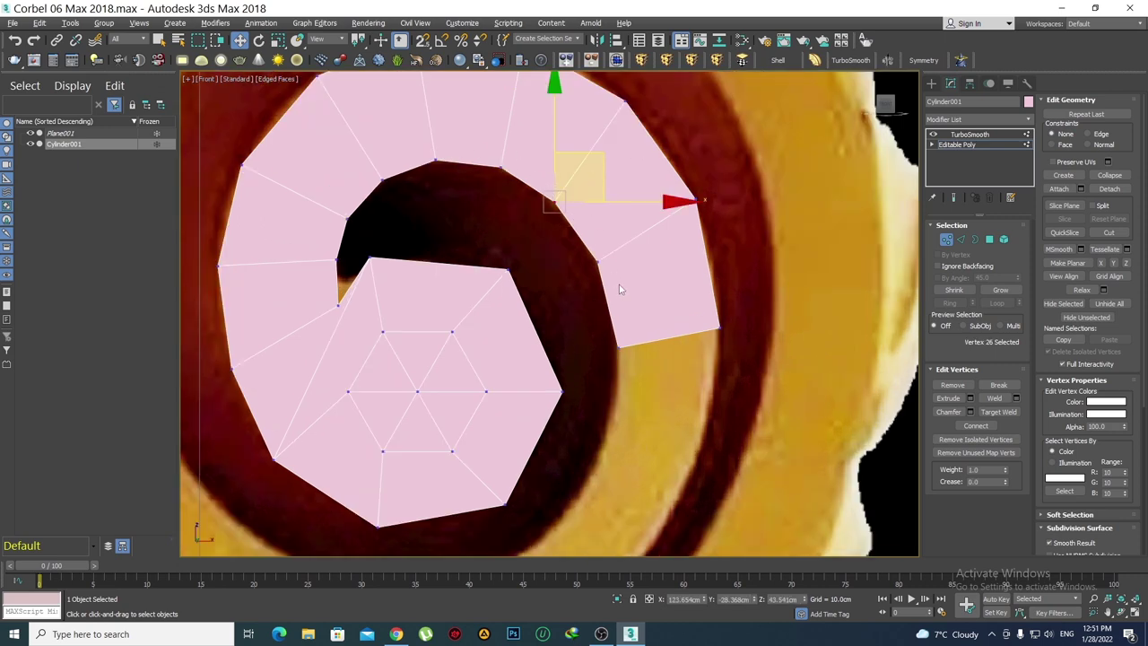
click(596, 261)
drag(630, 212, 629, 209)
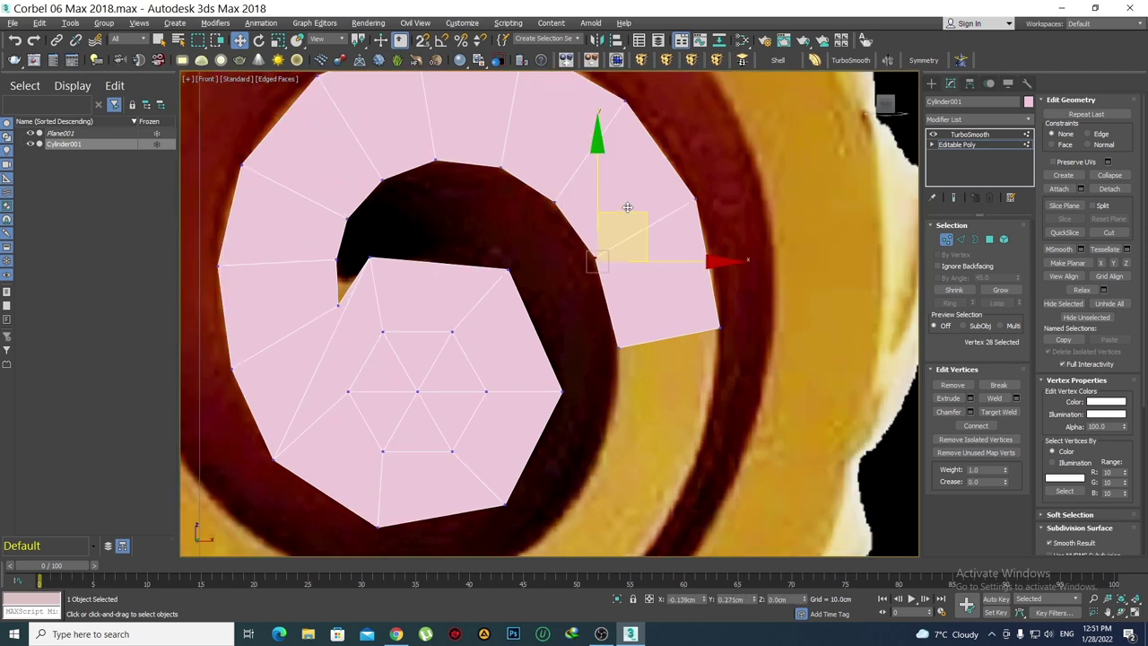
click(618, 344)
drag(665, 297, 661, 289)
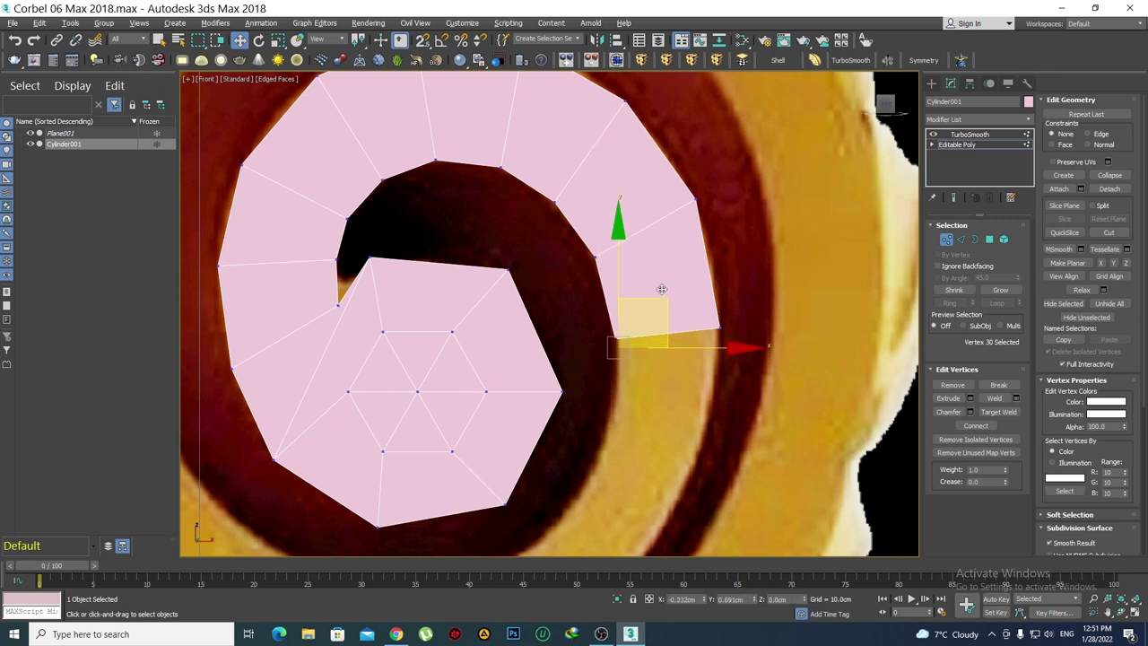
scroll(655, 309, down, 2)
scroll(646, 305, down, 2)
scroll(641, 296, up, 1)
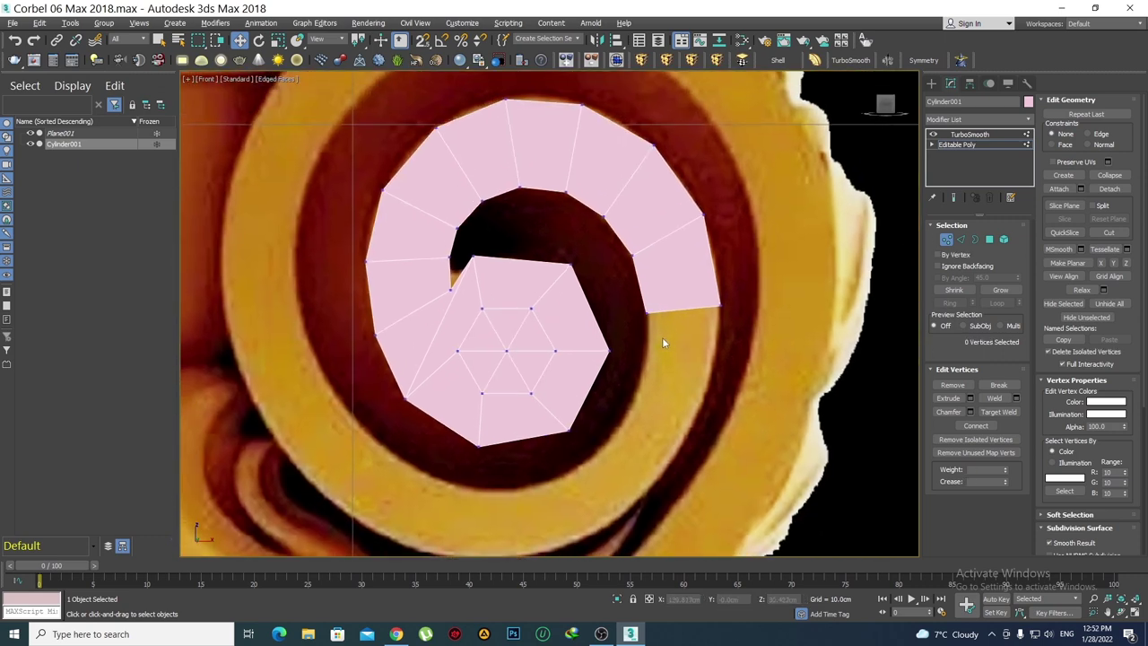
Extrude a face downward and pull its lower corners along the spiral
key(2)
shift+drag(733, 269, 727, 374)
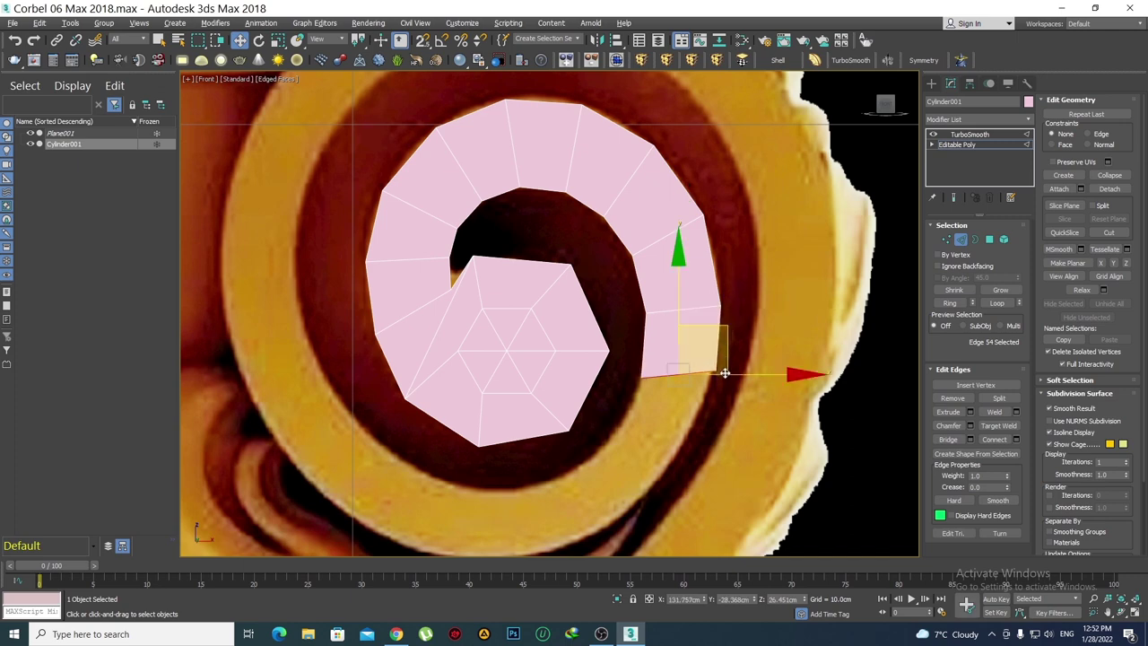
scroll(716, 417, up, 2)
key(1)
click(715, 357)
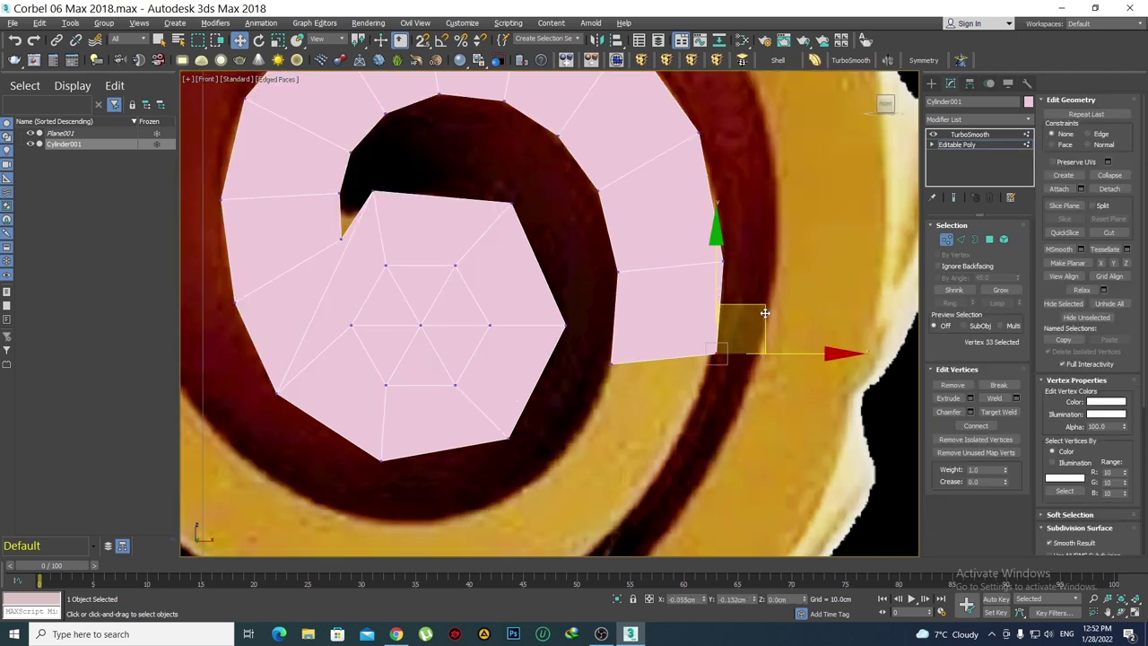
drag(760, 335, 758, 342)
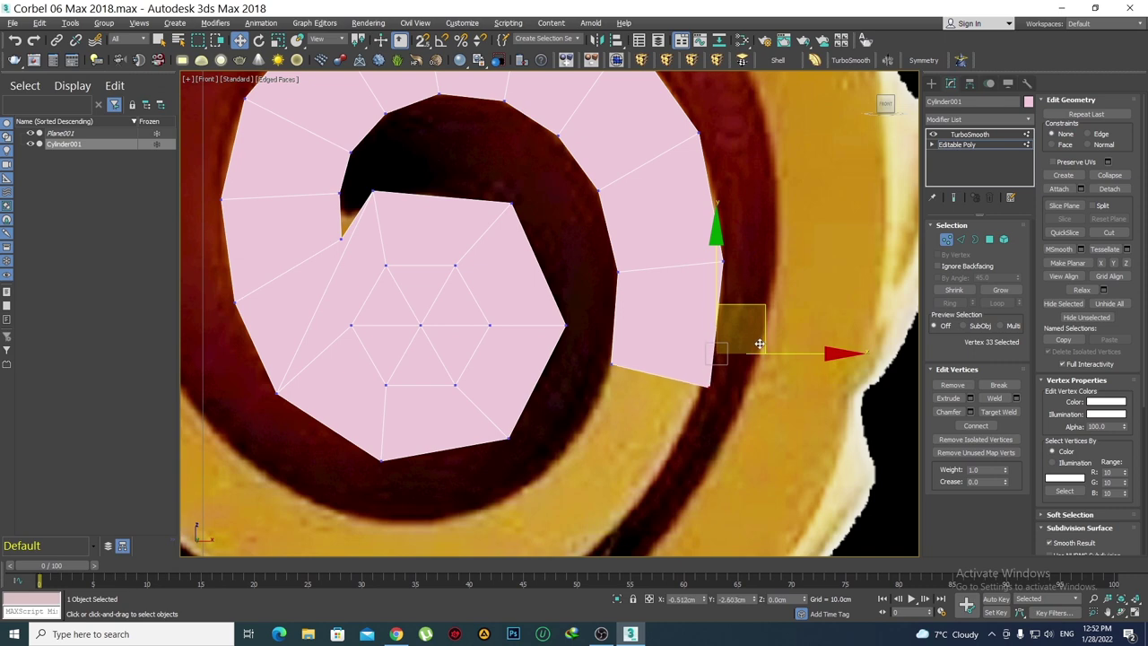
middle_drag(760, 344, 738, 290)
click(588, 310)
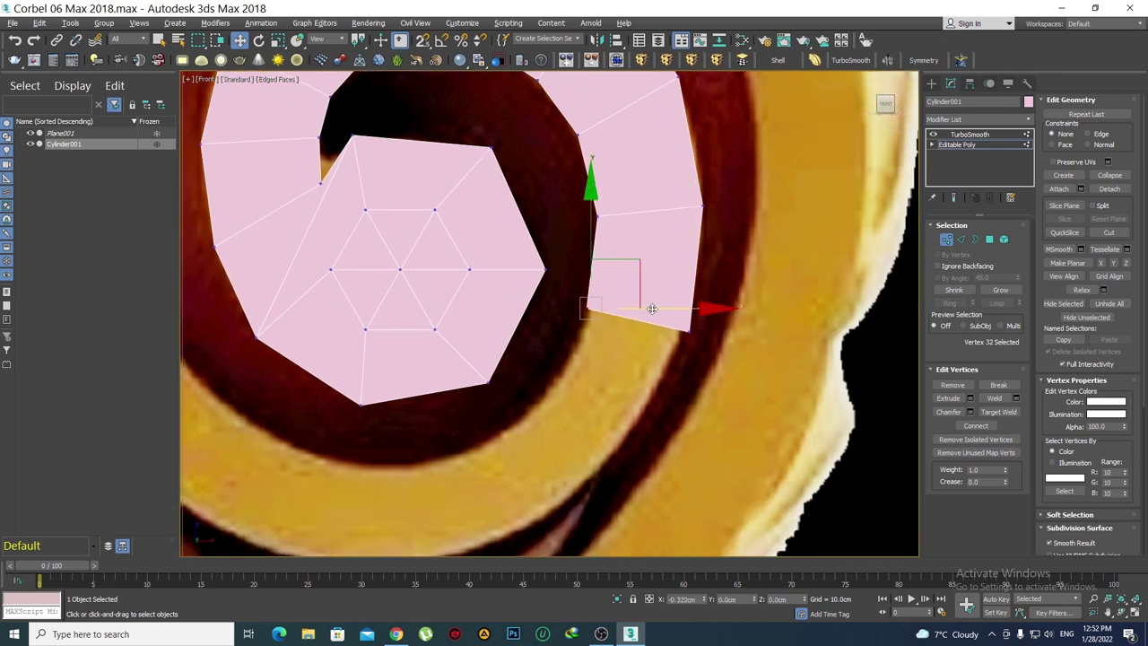
middle_drag(651, 334, 664, 331)
Extrude one more face below the end and pull its lower corner onto the curve
key(2)
click(665, 316)
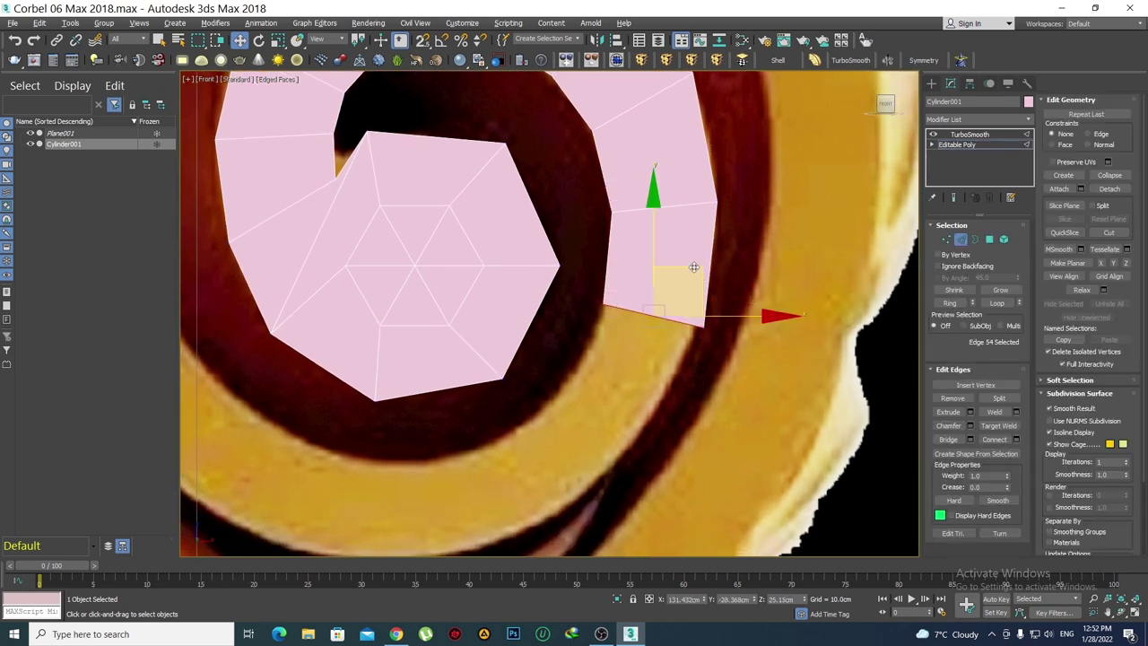
shift+drag(694, 267, 648, 350)
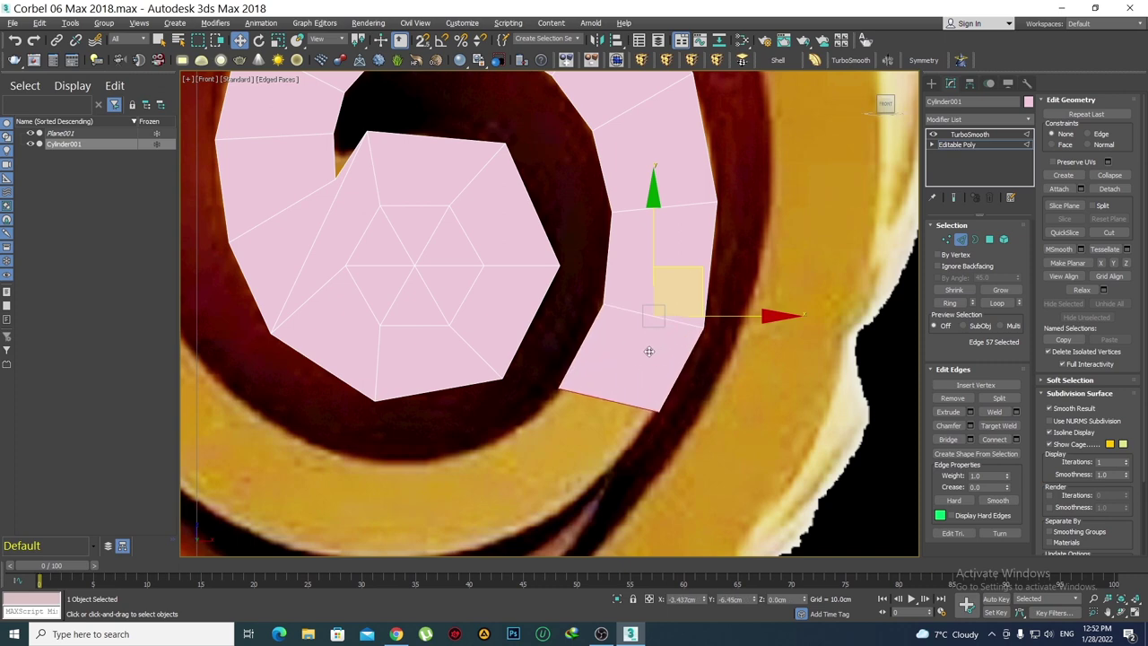
key(1)
click(659, 409)
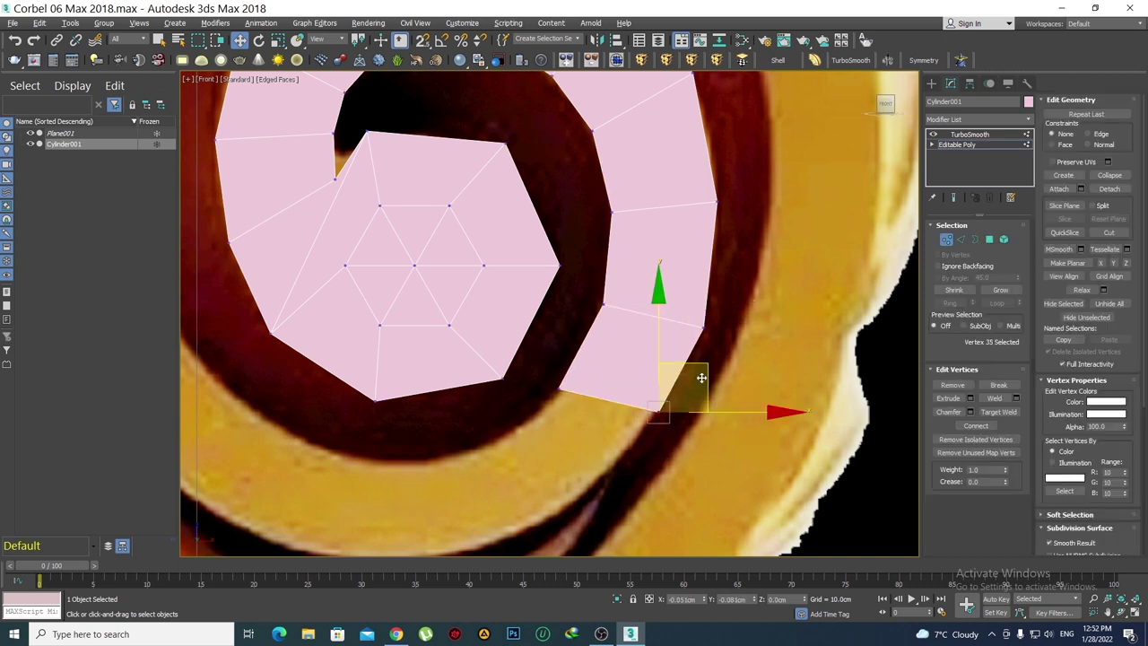
drag(702, 377, 686, 402)
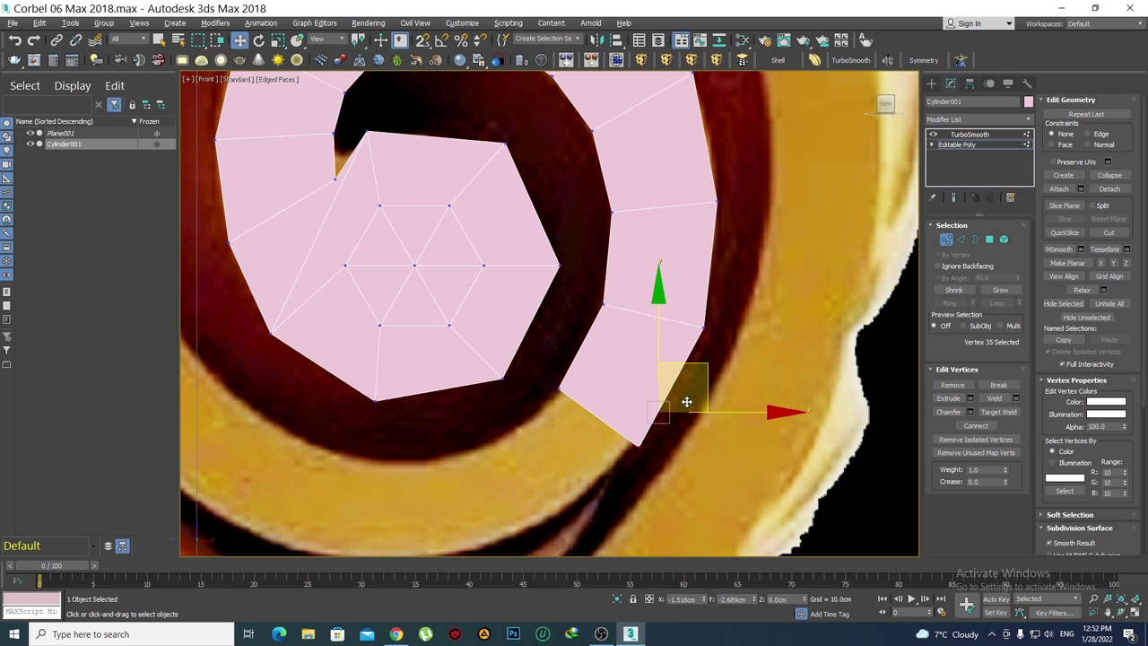
click(705, 329)
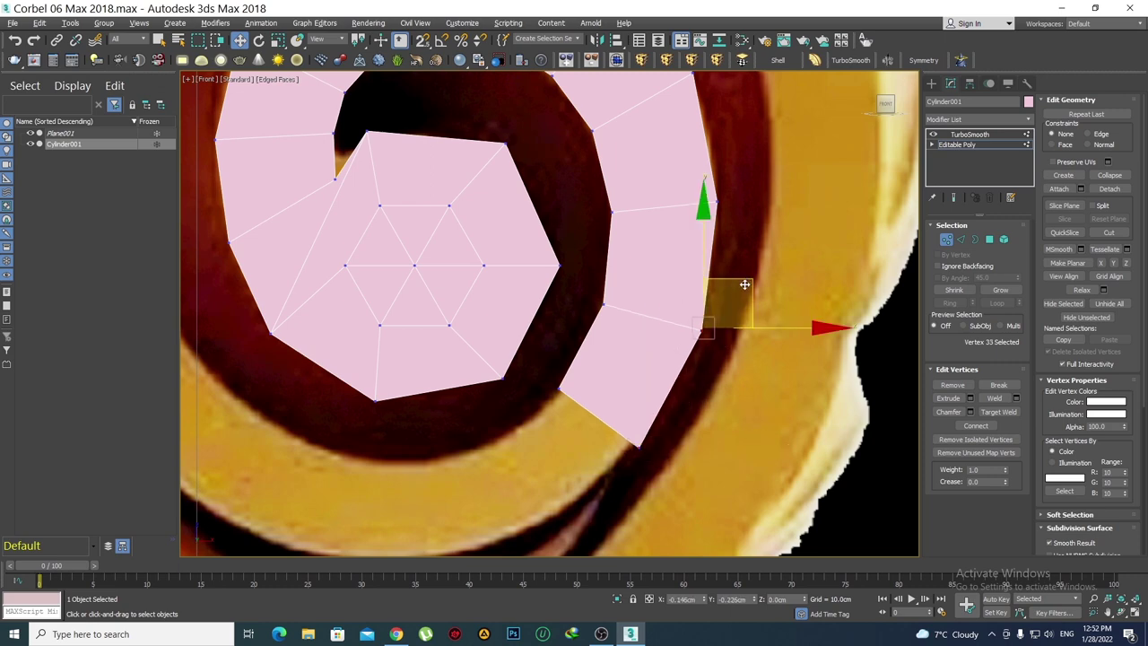
click(720, 394)
scroll(695, 292, down, 5)
Extrude a face from the end edge and move its bottom corner down-left along the curve
scroll(695, 305, down, 3)
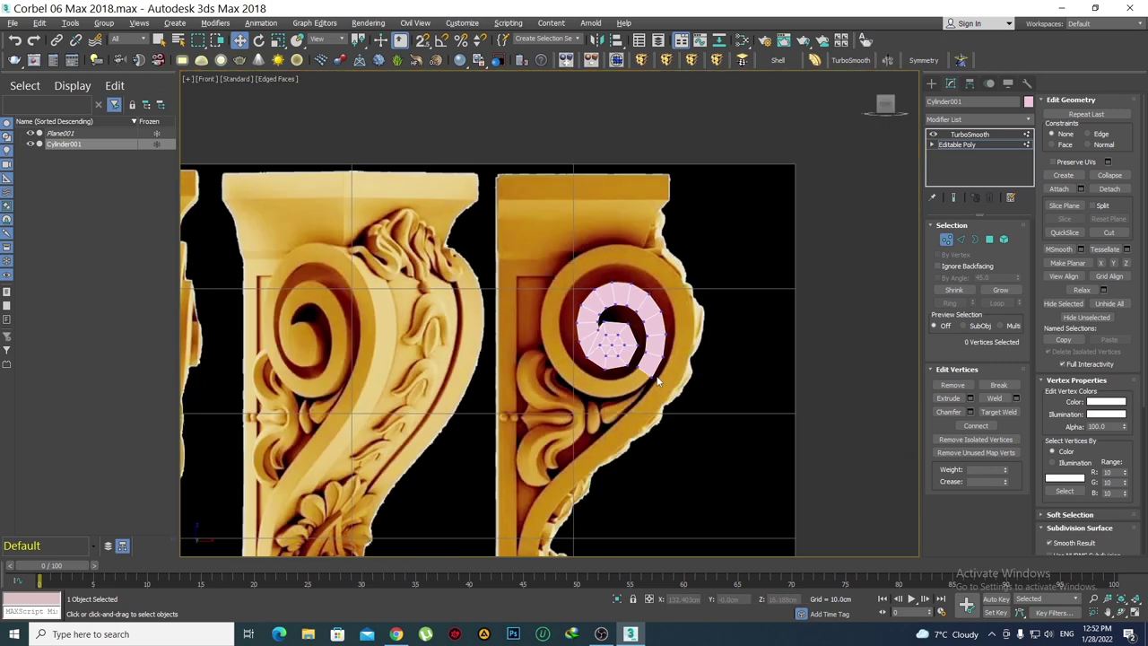
scroll(660, 404, up, 4)
scroll(649, 377, up, 1)
key(2)
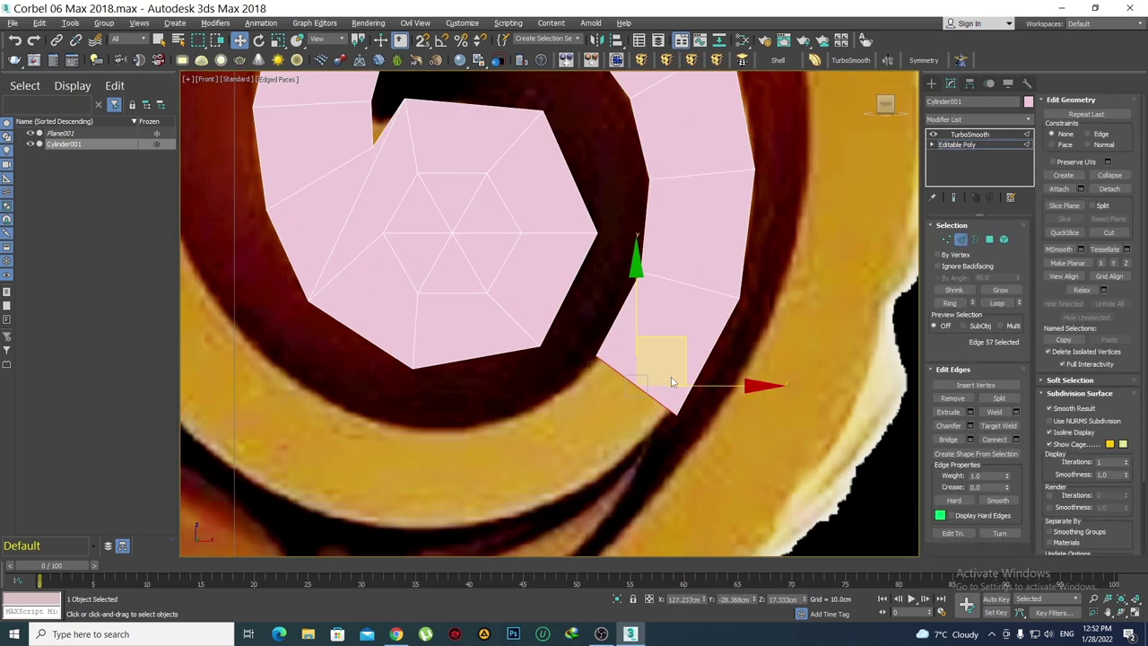
scroll(668, 394, up, 4)
shift+drag(672, 348, 563, 433)
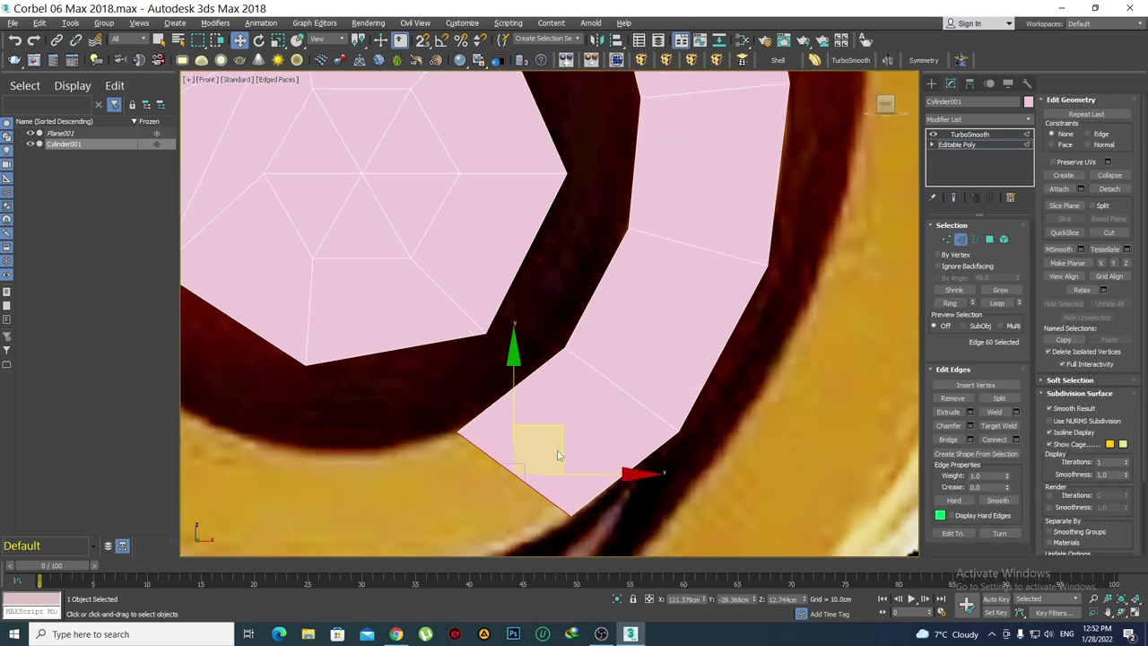
middle_drag(603, 539, 635, 413)
key(1)
click(600, 388)
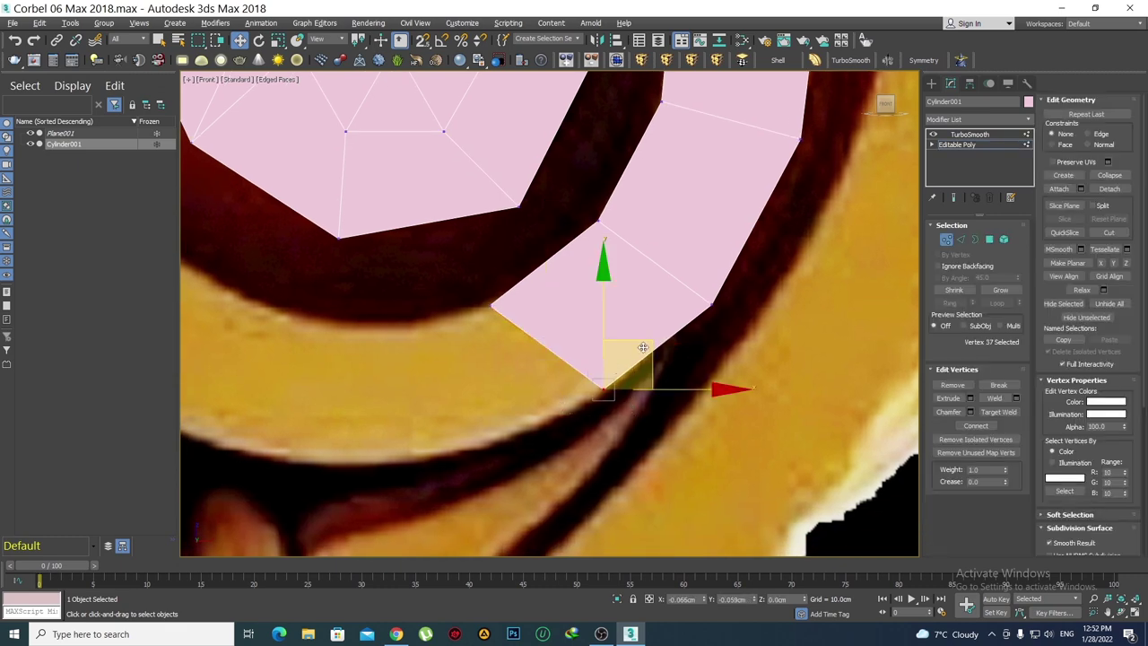
drag(643, 347, 608, 374)
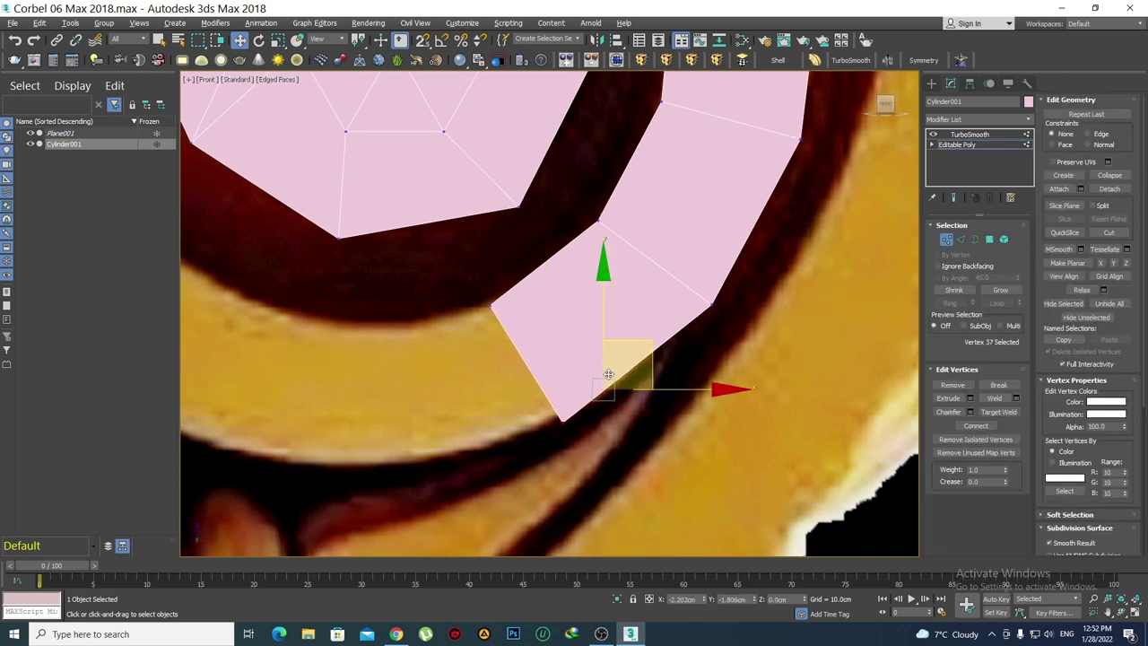
Fine-tune that bottom corner's position on the spiral
scroll(631, 342, down, 5)
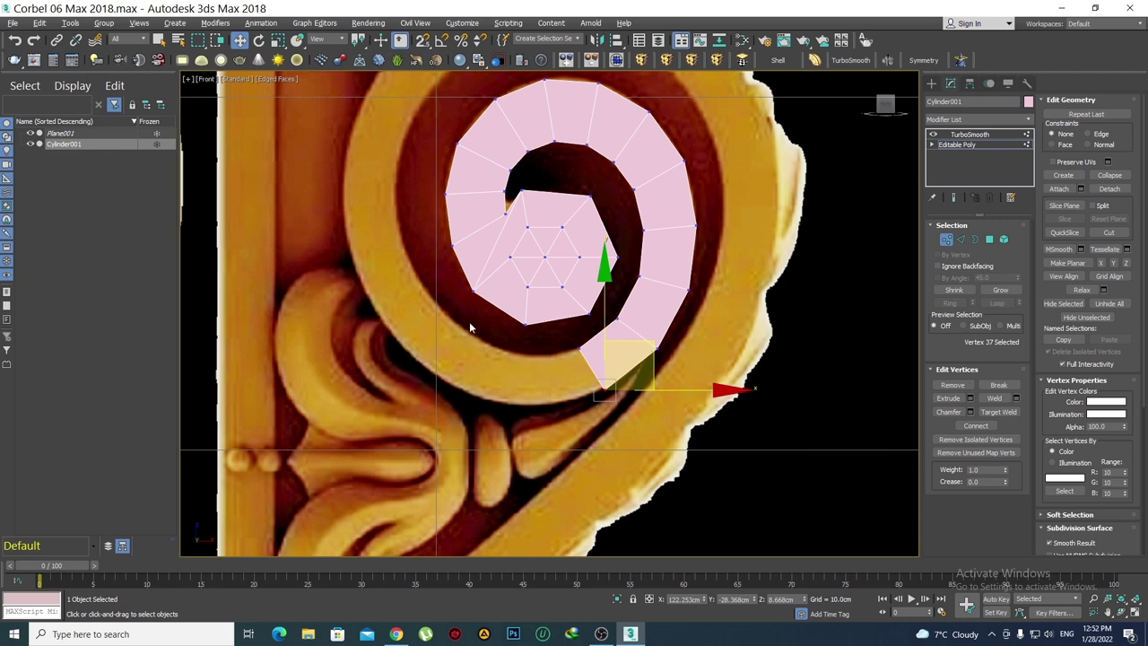
scroll(581, 360, up, 2)
scroll(650, 285, up, 3)
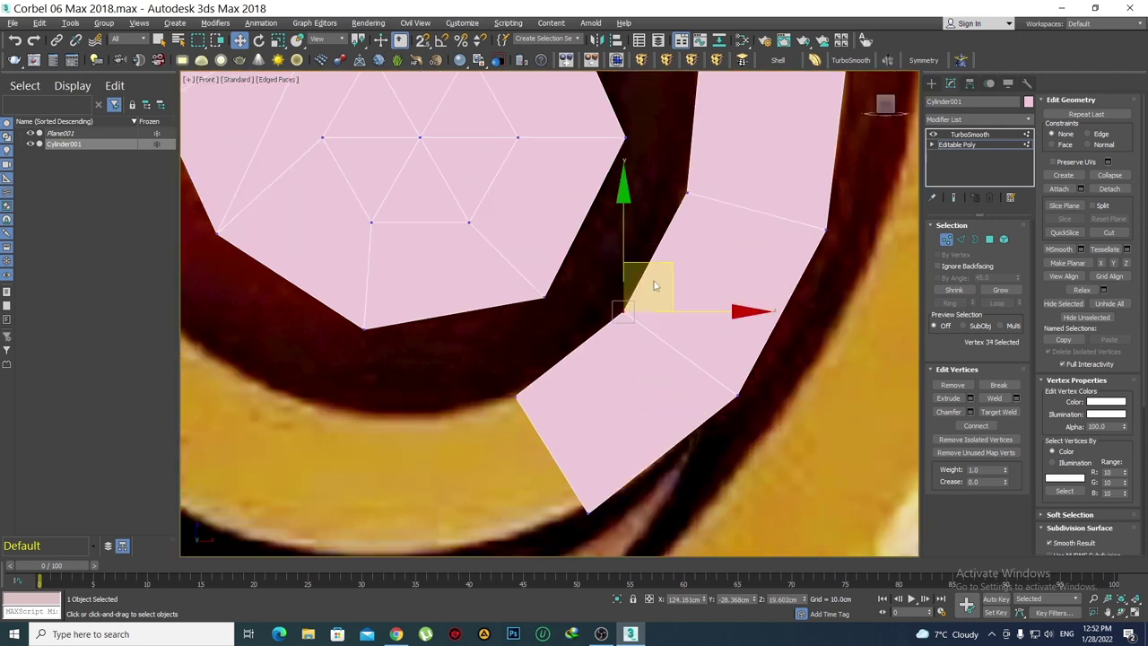
drag(669, 263, 736, 221)
click(736, 220)
Extrude the next face along the spiral's bottom and move its bottom corner down-left
scroll(623, 355, down, 3)
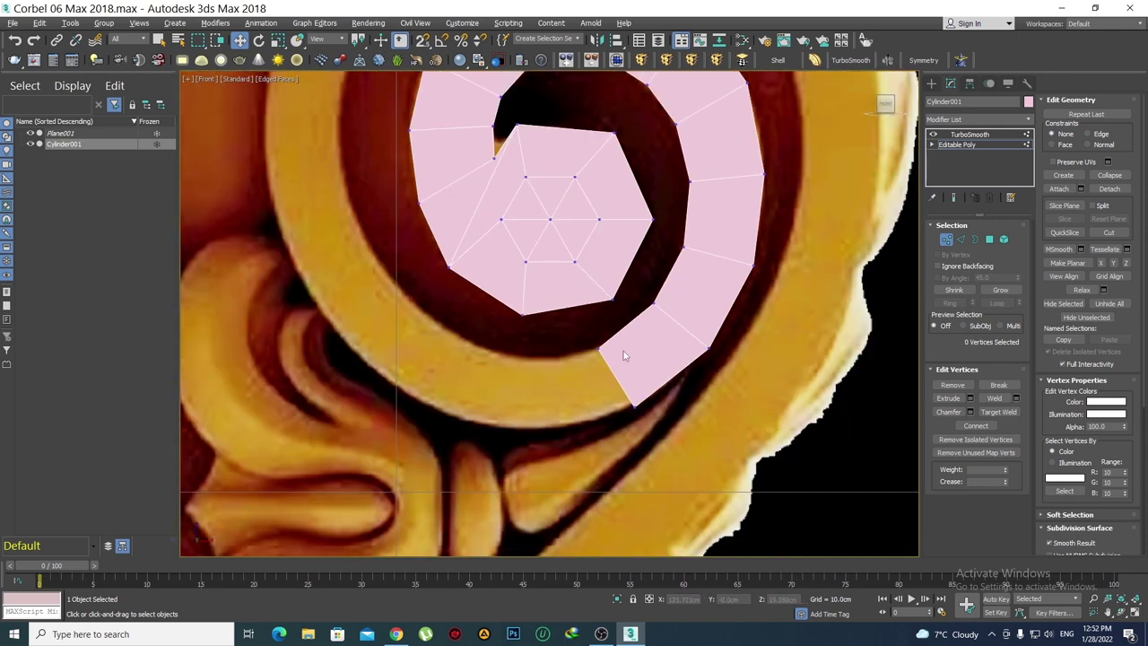
scroll(635, 395, up, 2)
key(2)
click(638, 381)
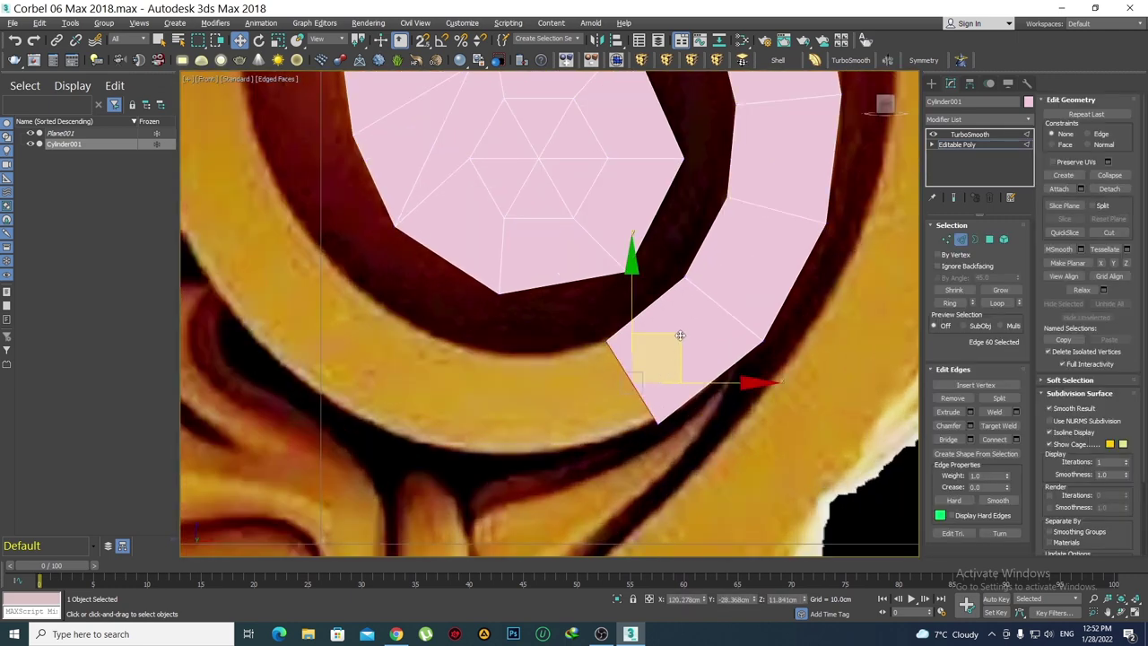
drag(620, 347, 575, 409)
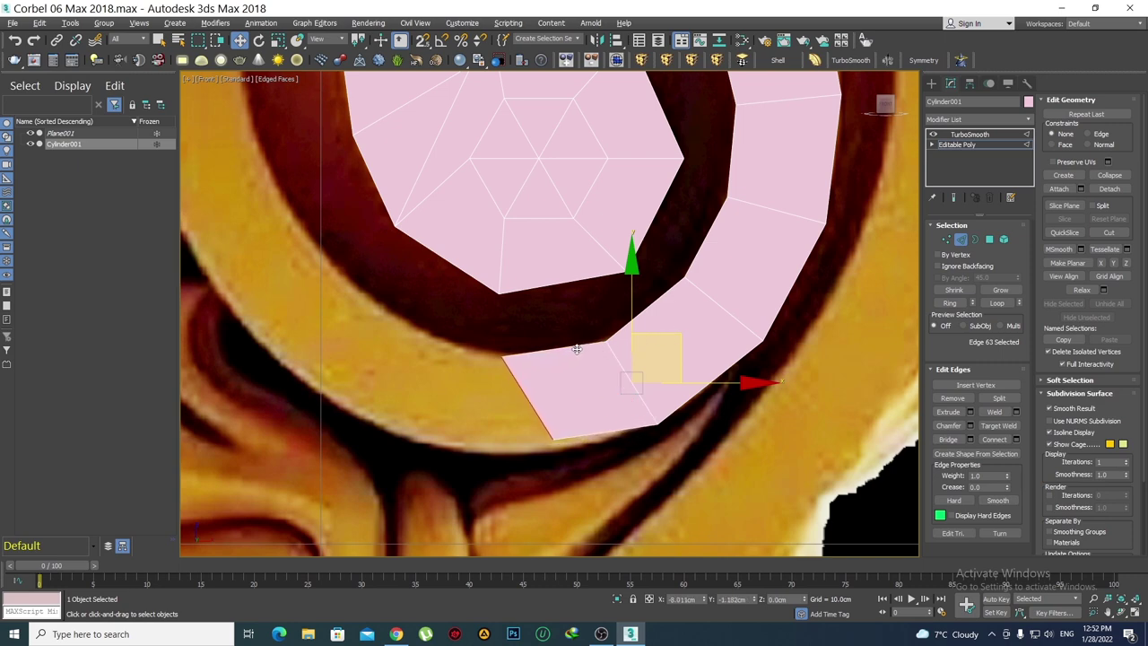
key(1)
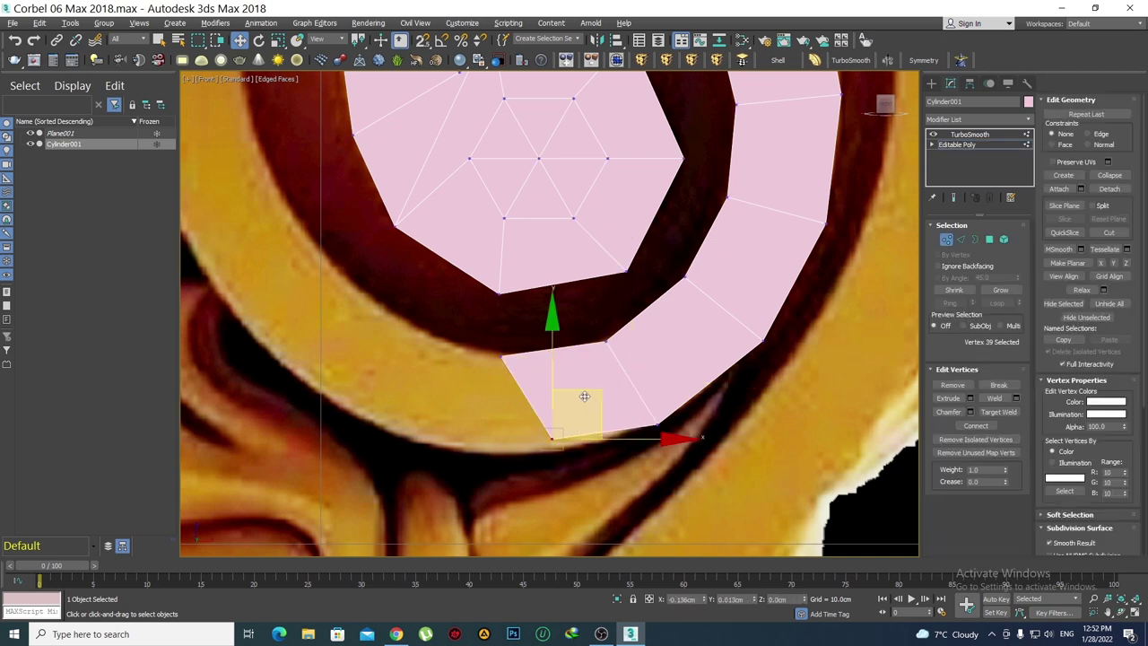
drag(584, 396, 553, 410)
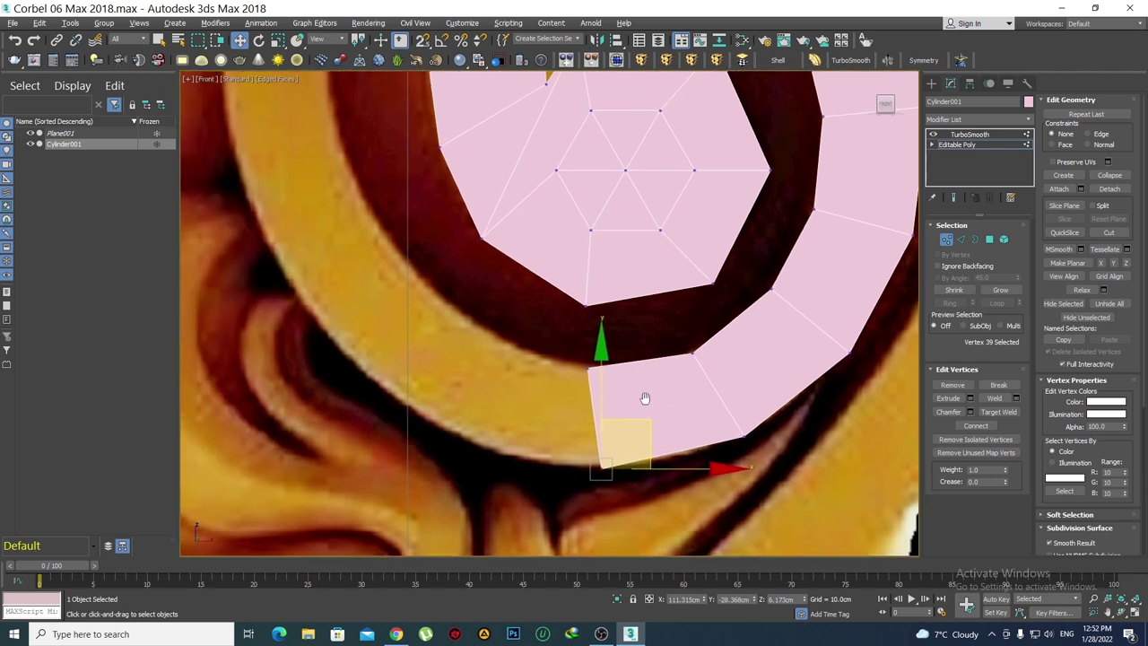
middle_drag(552, 410, 639, 421)
Extrude another face toward the spiral's left side and adjust its corners to the curve
key(2)
drag(639, 373, 547, 342)
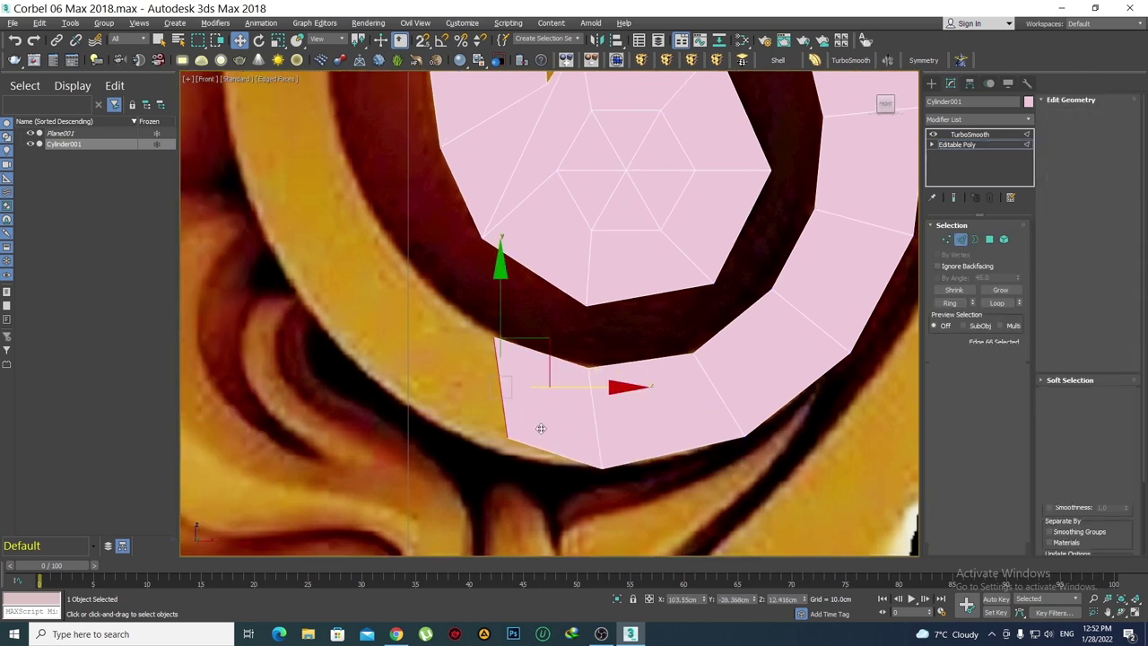
key(1)
click(507, 439)
drag(543, 404, 501, 396)
click(587, 366)
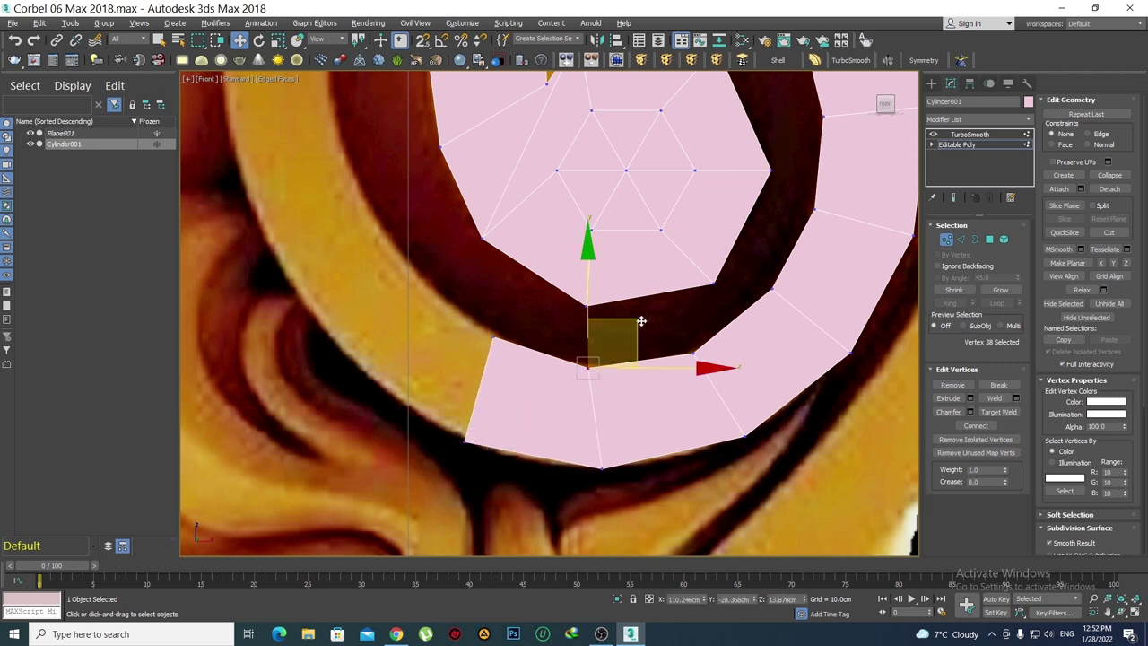
drag(641, 320, 653, 321)
click(649, 478)
click(601, 466)
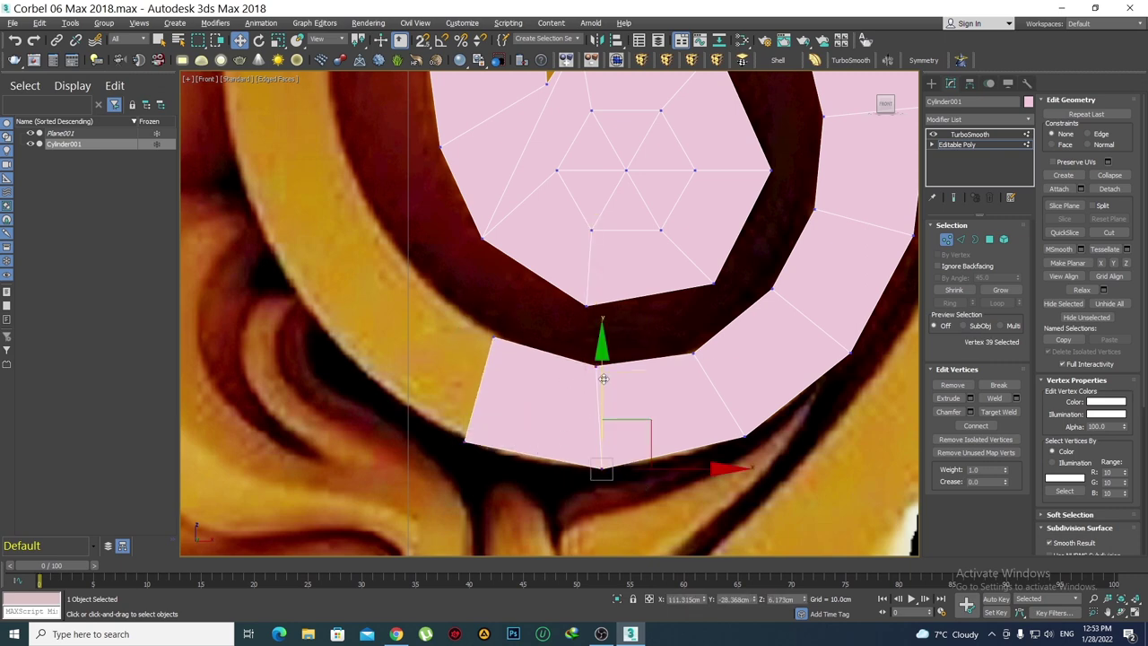
middle_drag(600, 378, 645, 430)
click(540, 384)
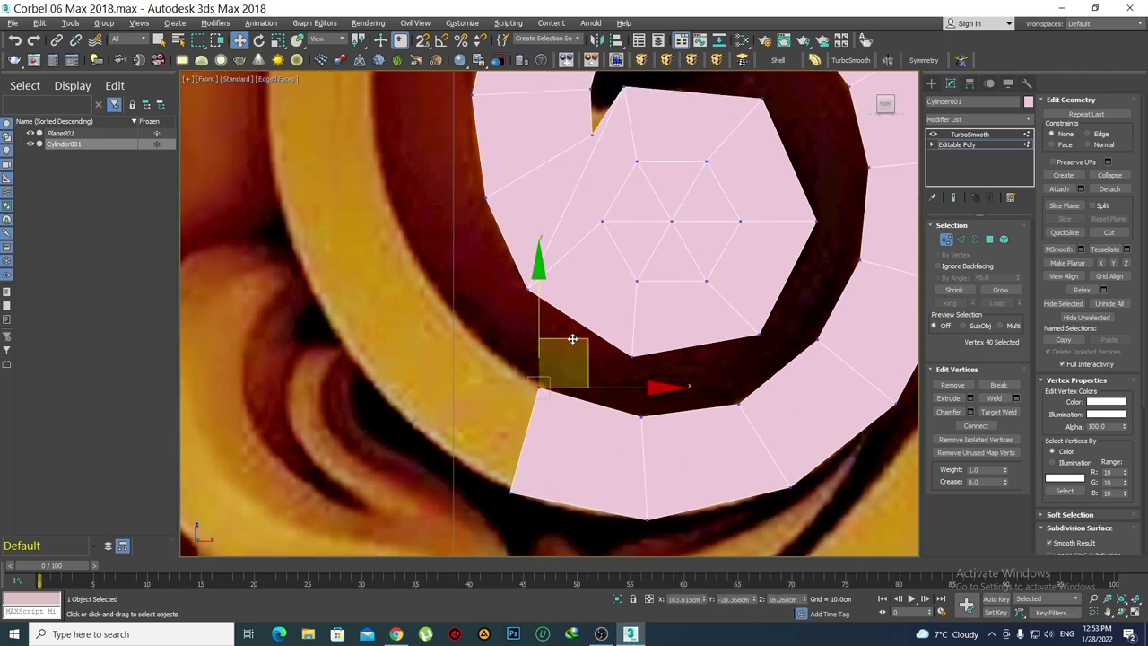
drag(568, 461, 502, 499)
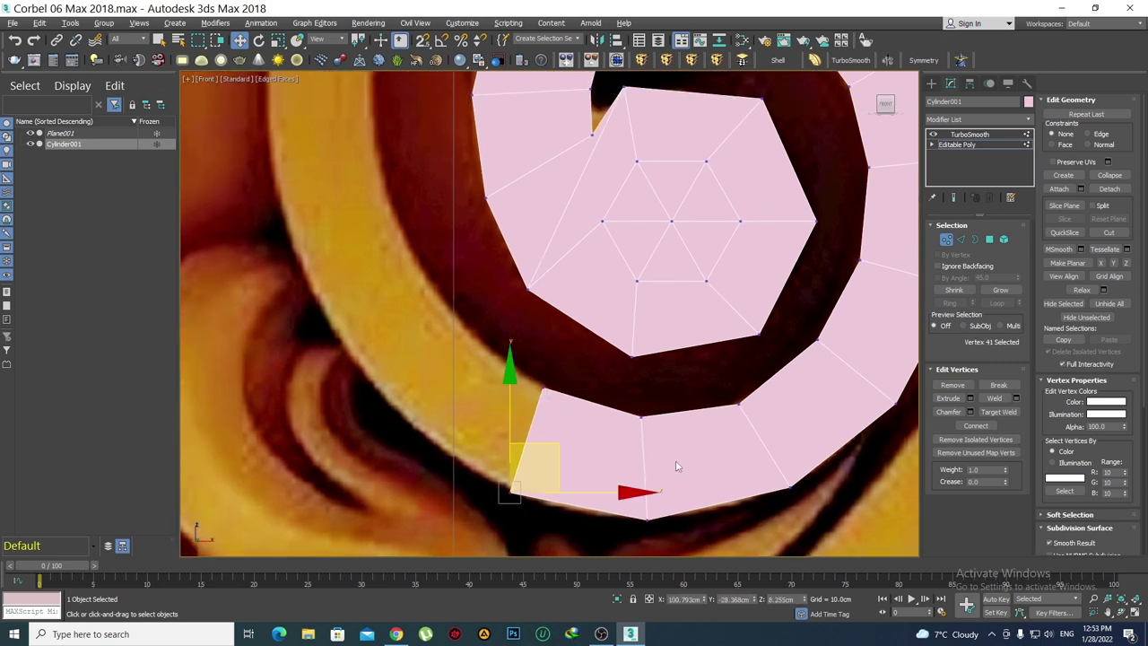
scroll(762, 386, down, 3)
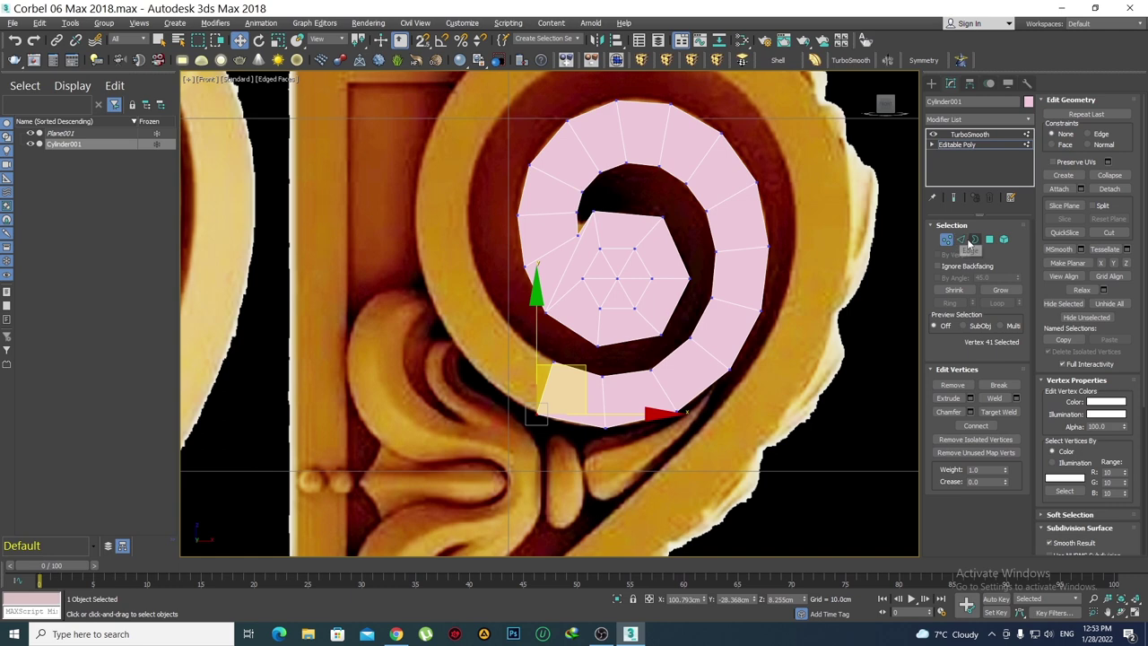
Extrude a face up-left and pull its outer corner onto the carving's edge
scroll(598, 400, up, 2)
scroll(565, 413, up, 3)
key(2)
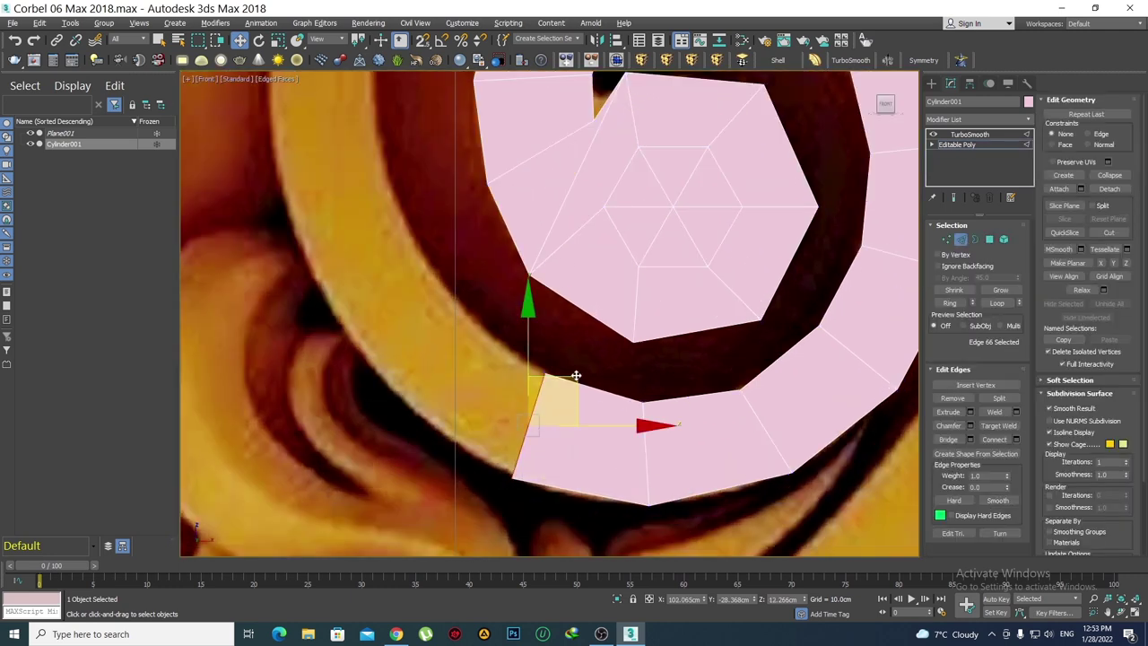
shift+drag(576, 375, 500, 315)
key(1)
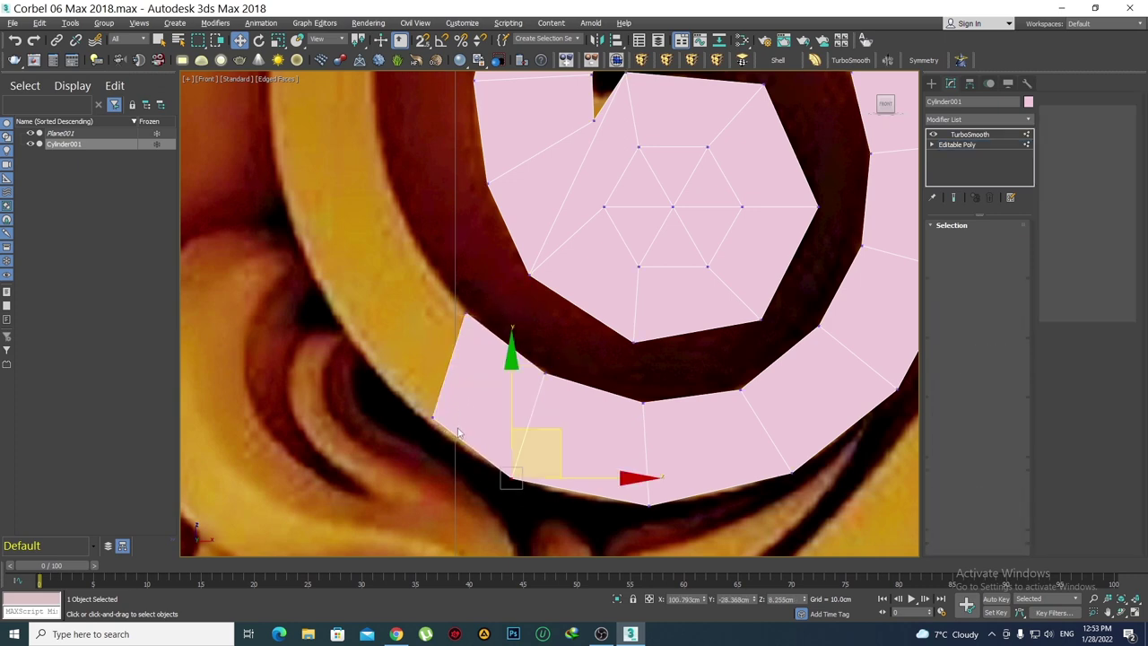
click(433, 418)
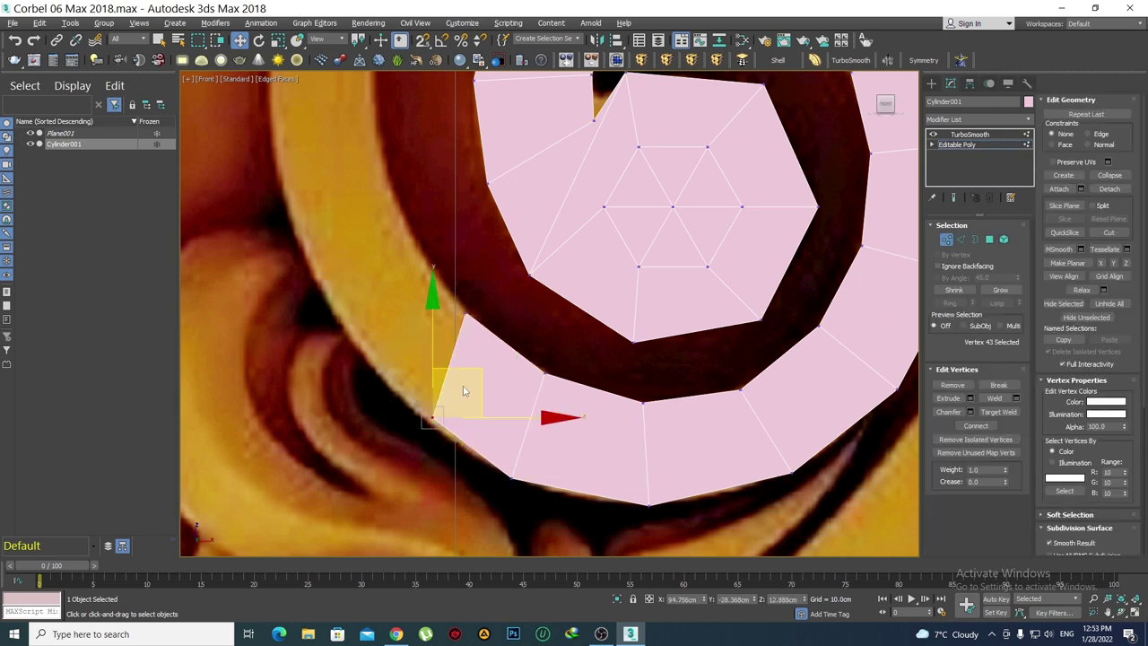
drag(433, 418, 395, 390)
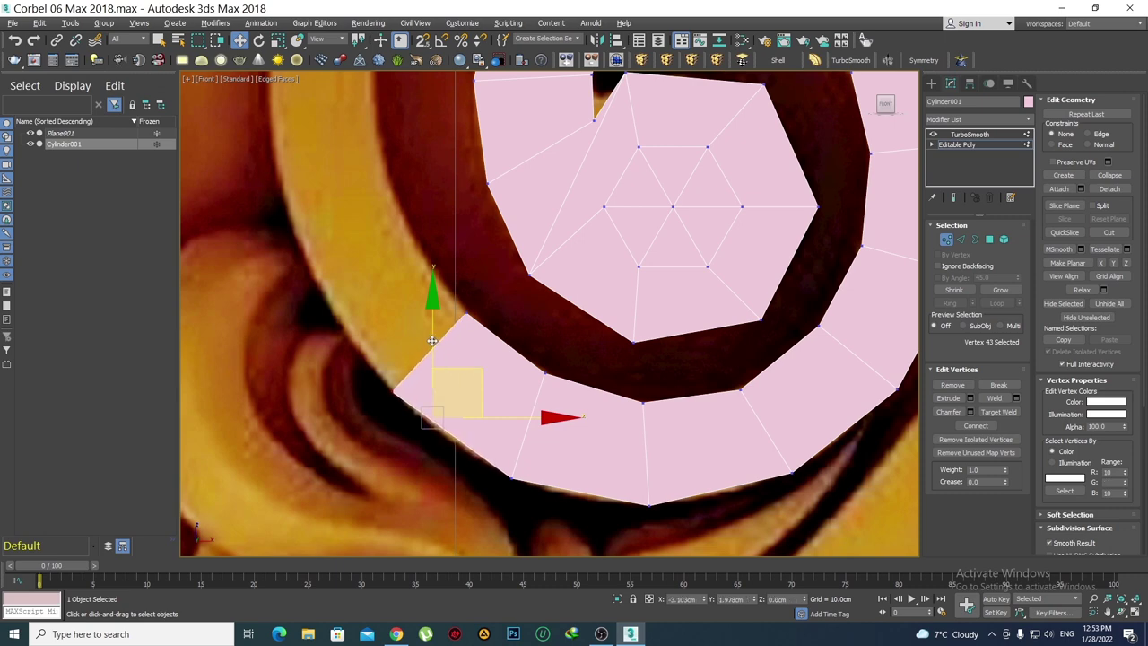
click(510, 477)
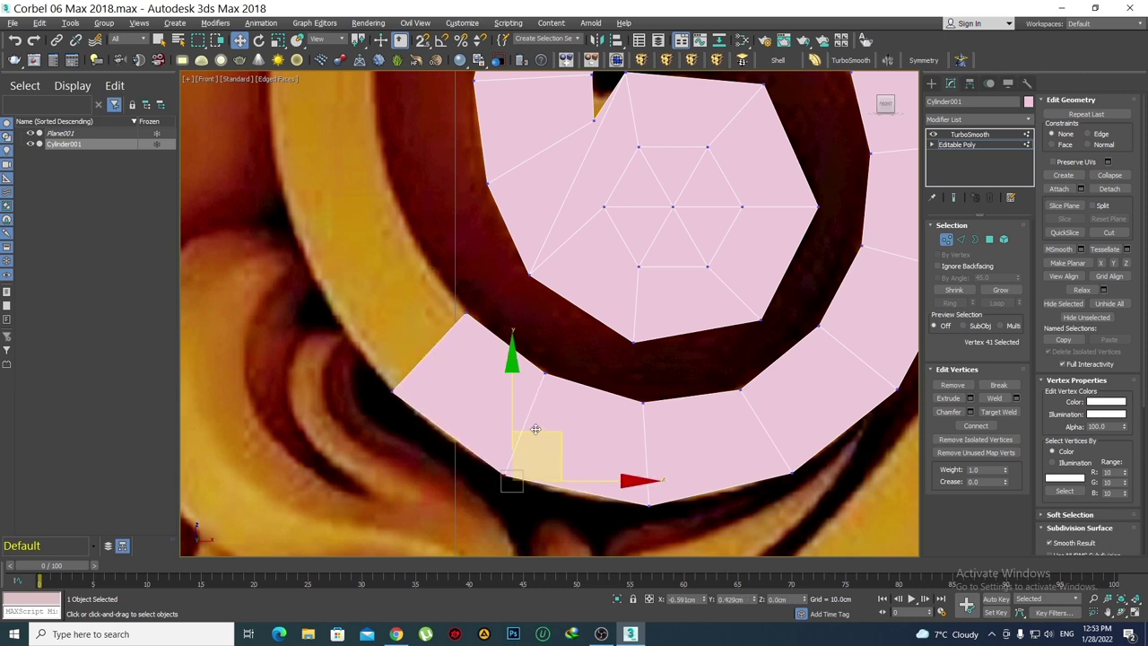
click(565, 394)
Extrude a second face up-left from the end edge and align its lower-left corner
middle_drag(466, 370, 488, 437)
key(2)
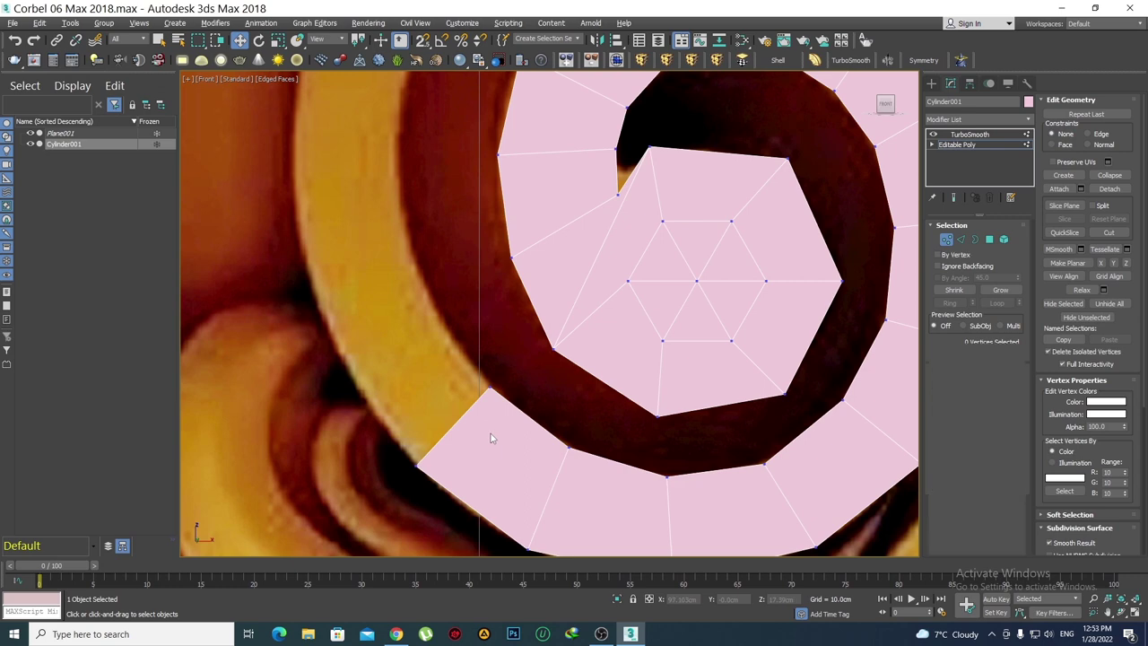
click(475, 402)
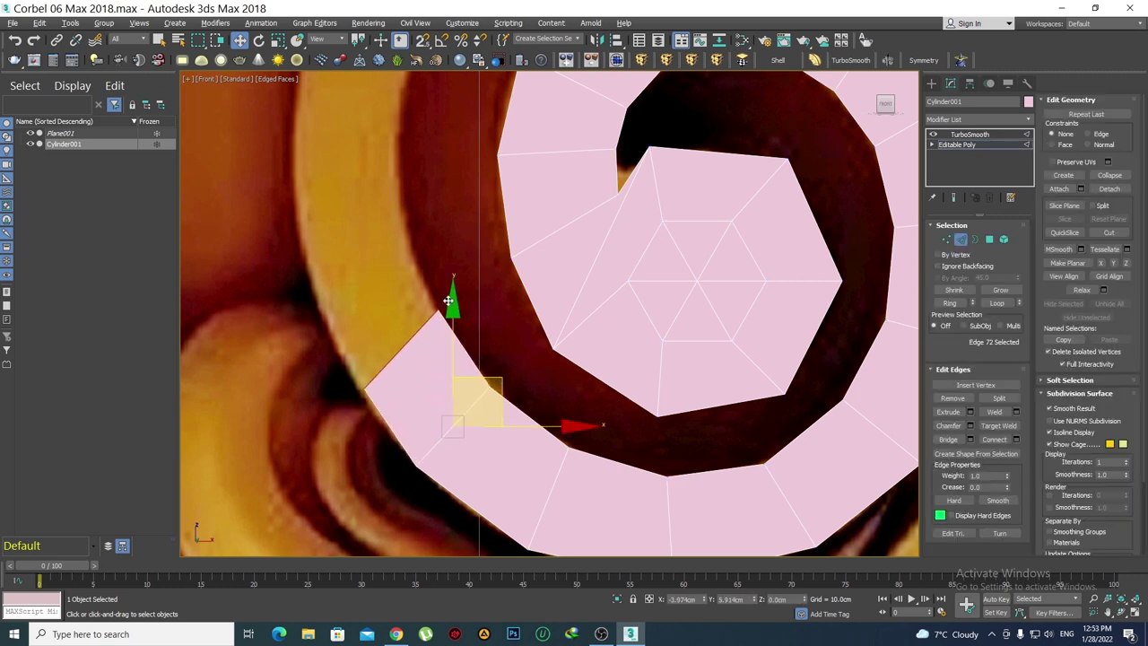
drag(501, 377, 449, 302)
key(1)
click(365, 390)
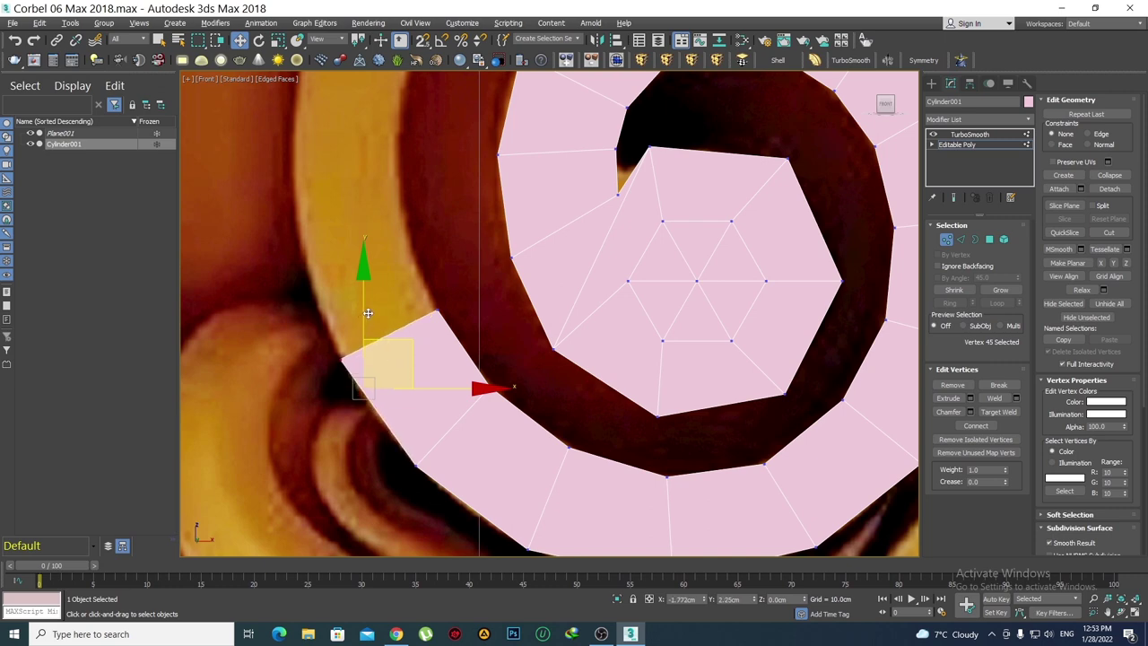
drag(388, 339, 365, 309)
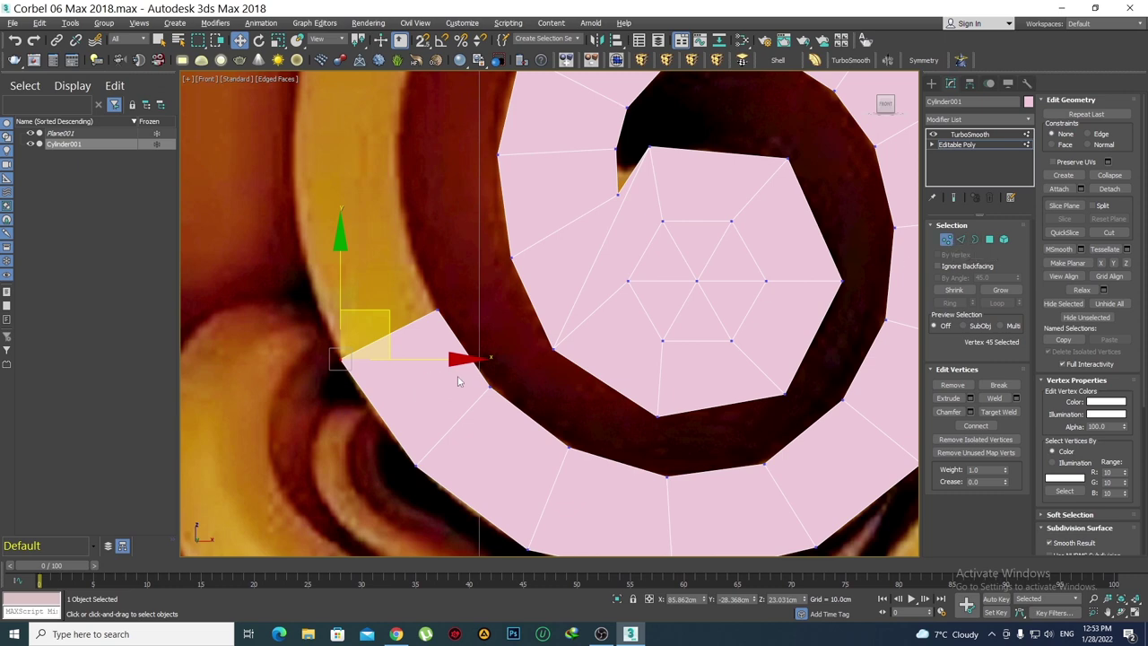
Extrude a new face up-left from the band's end edge and nudge its outer corner to fit the scroll
middle_drag(389, 308, 466, 327)
key(2)
shift+drag(466, 327, 431, 238)
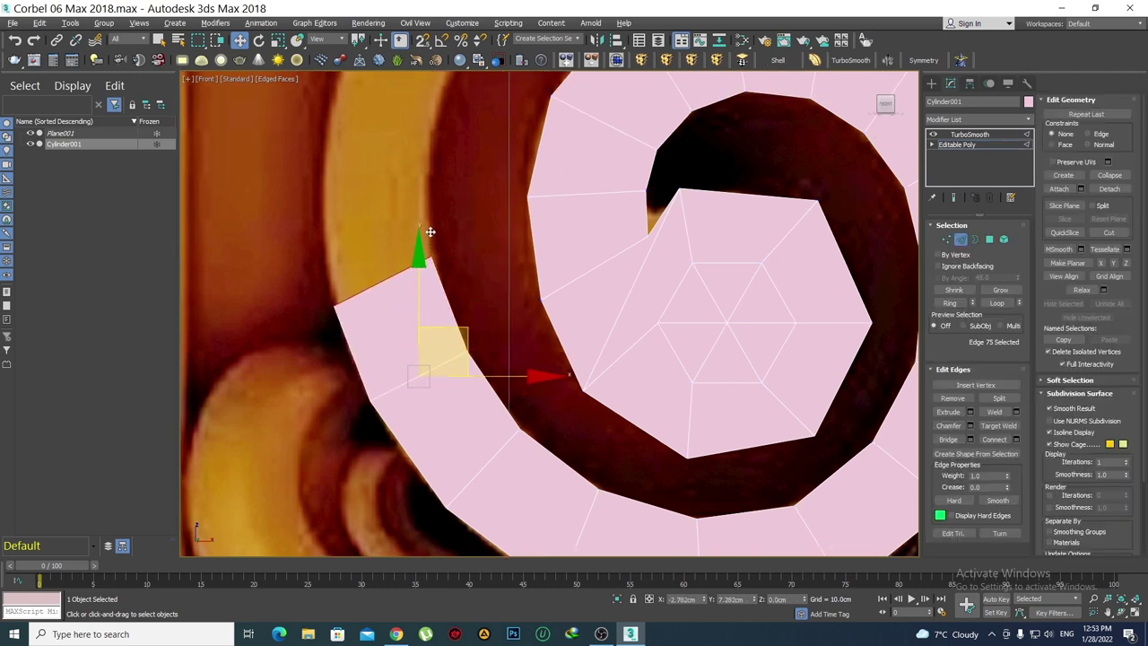
key(1)
click(334, 307)
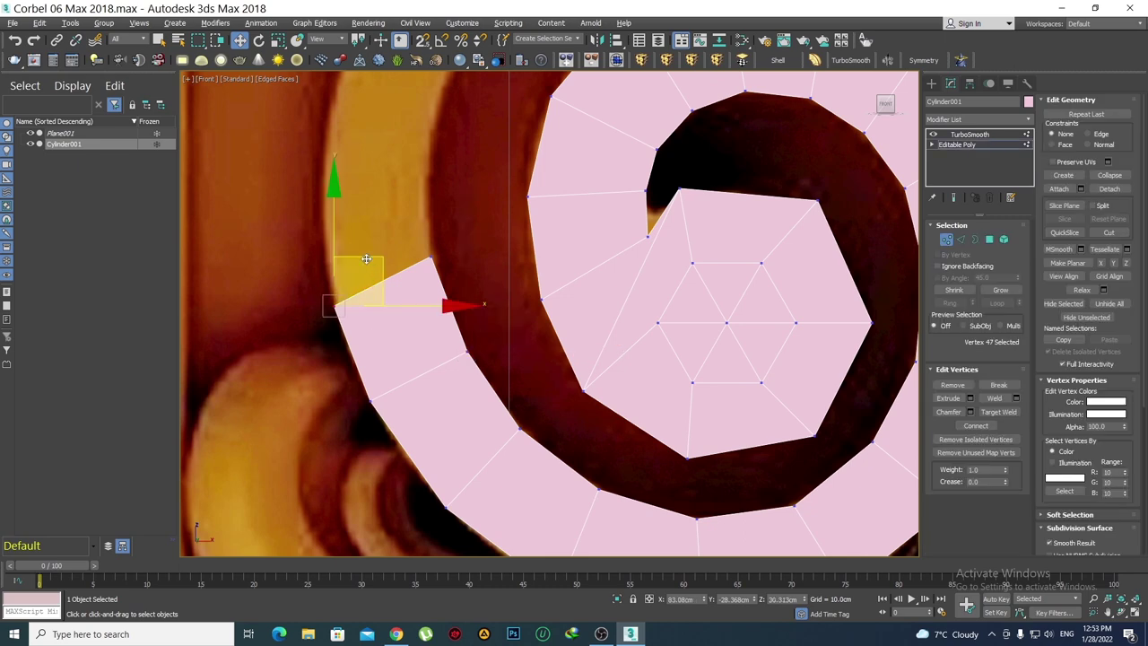
drag(366, 258, 357, 230)
scroll(433, 228, down, 5)
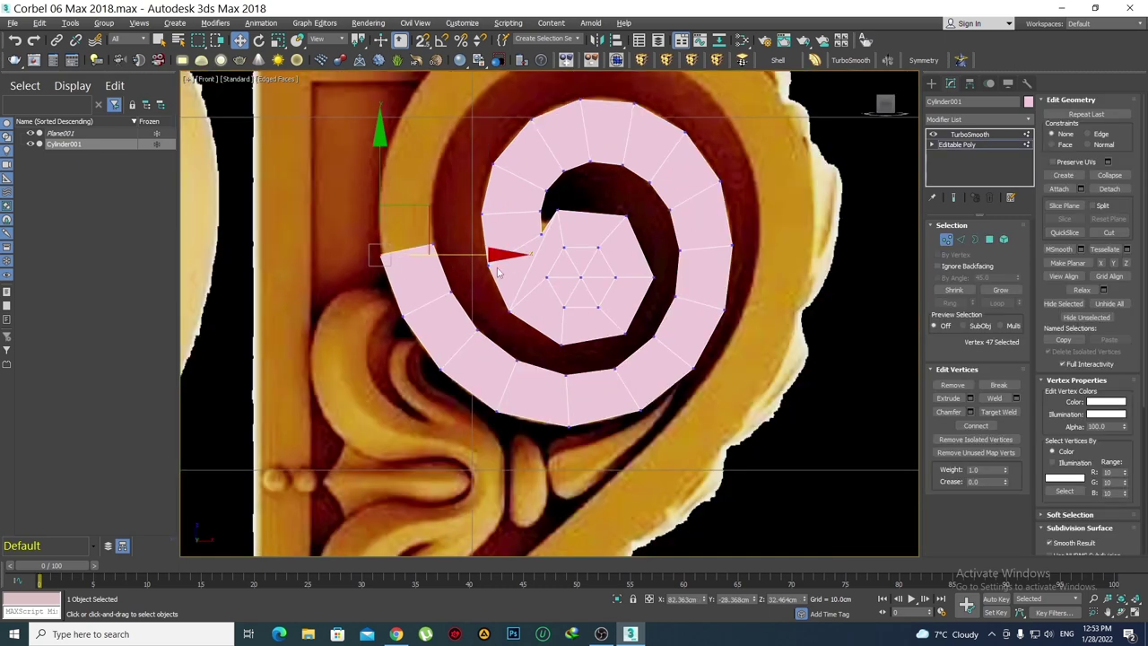
middle_drag(447, 290, 494, 380)
Extrude a second face upward from the spiral end, trying and undoing two vertex moves
key(2)
scroll(449, 318, up, 2)
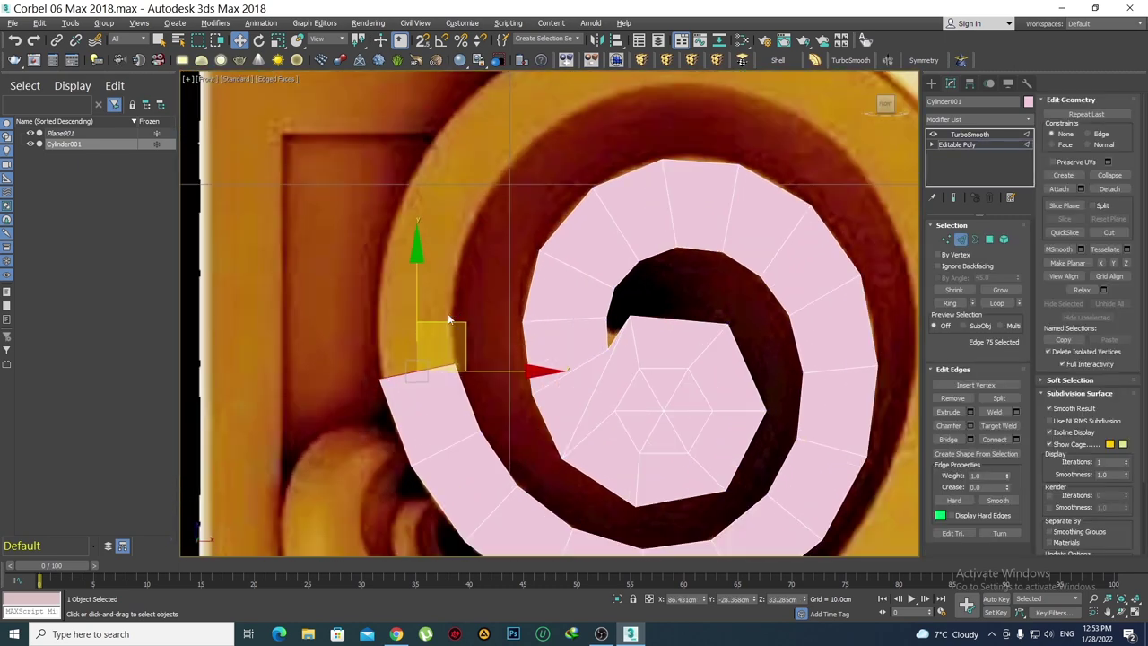
shift+drag(460, 321, 462, 233)
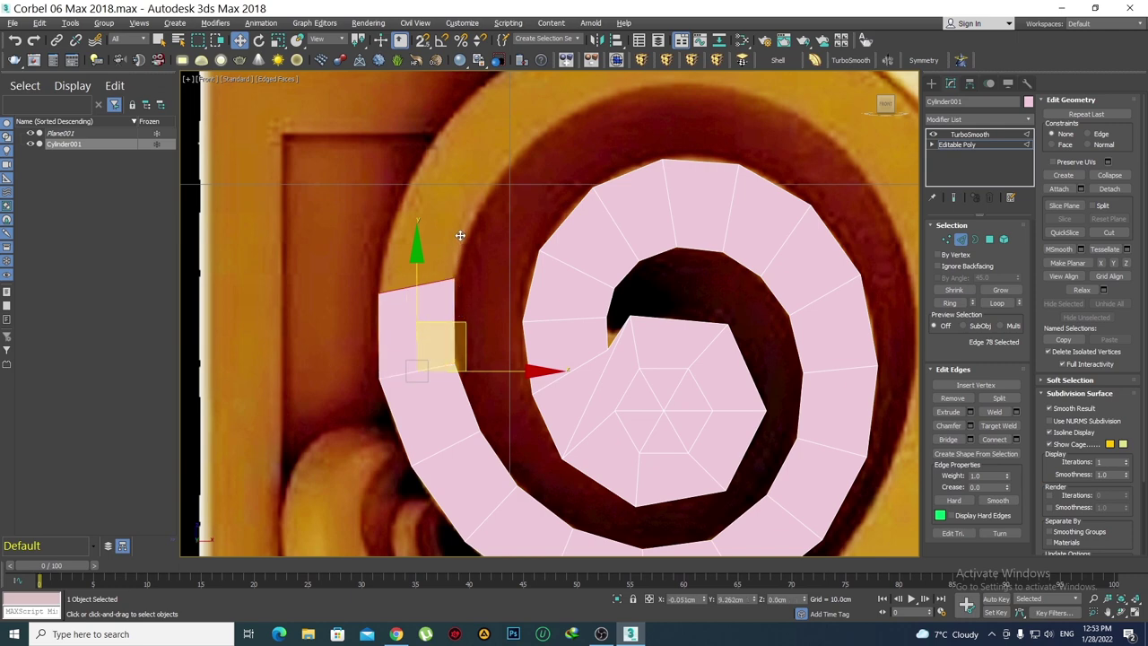
key(1)
click(379, 372)
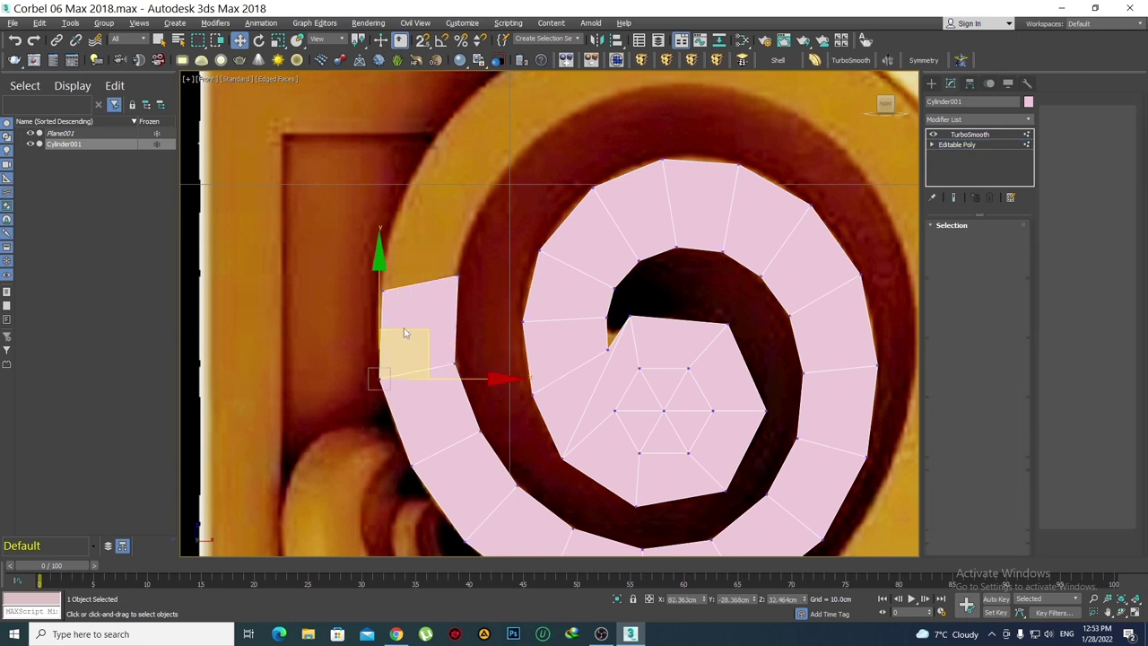
drag(444, 330, 401, 277)
key(ctrl+z)
click(379, 285)
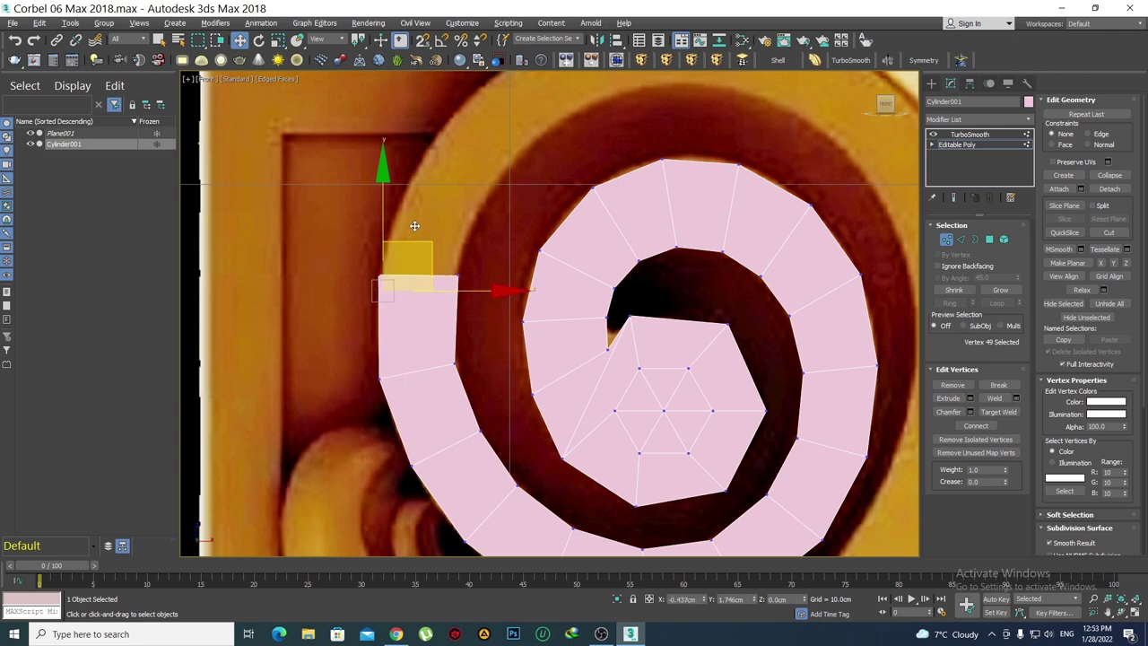
click(380, 376)
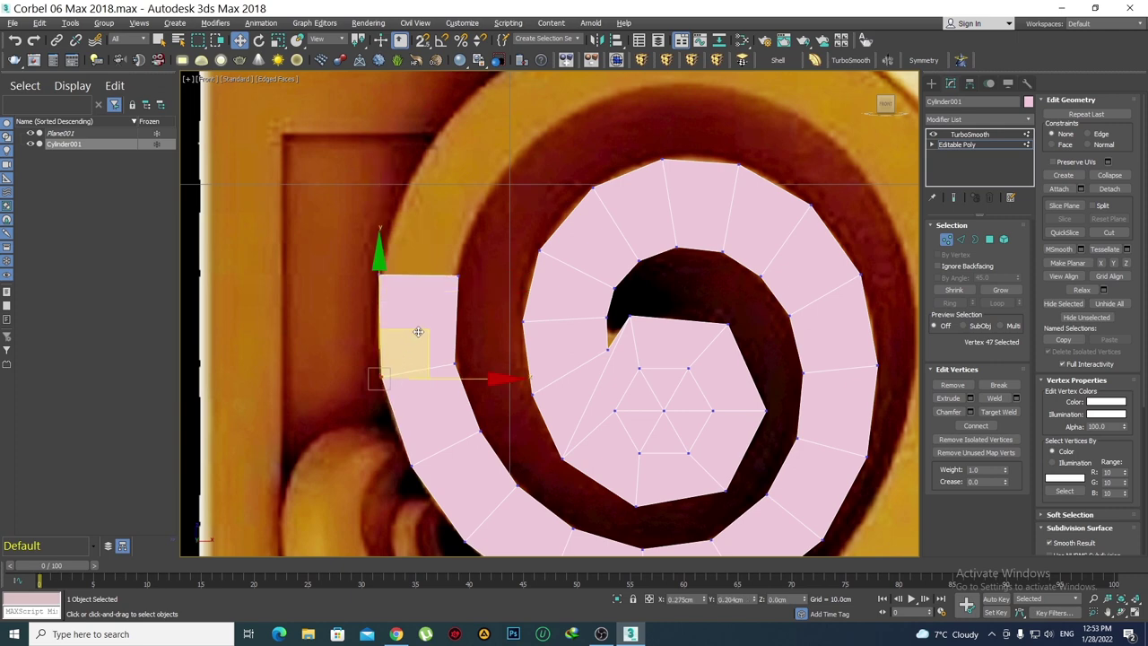
middle_drag(419, 347, 440, 307)
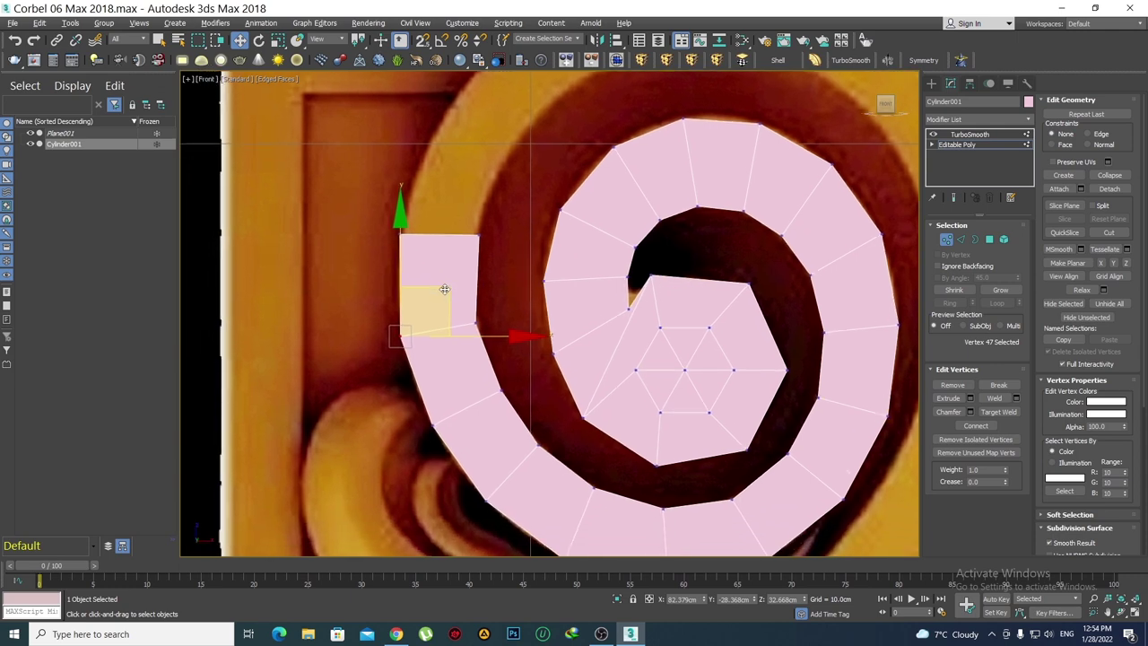
drag(444, 289, 375, 334)
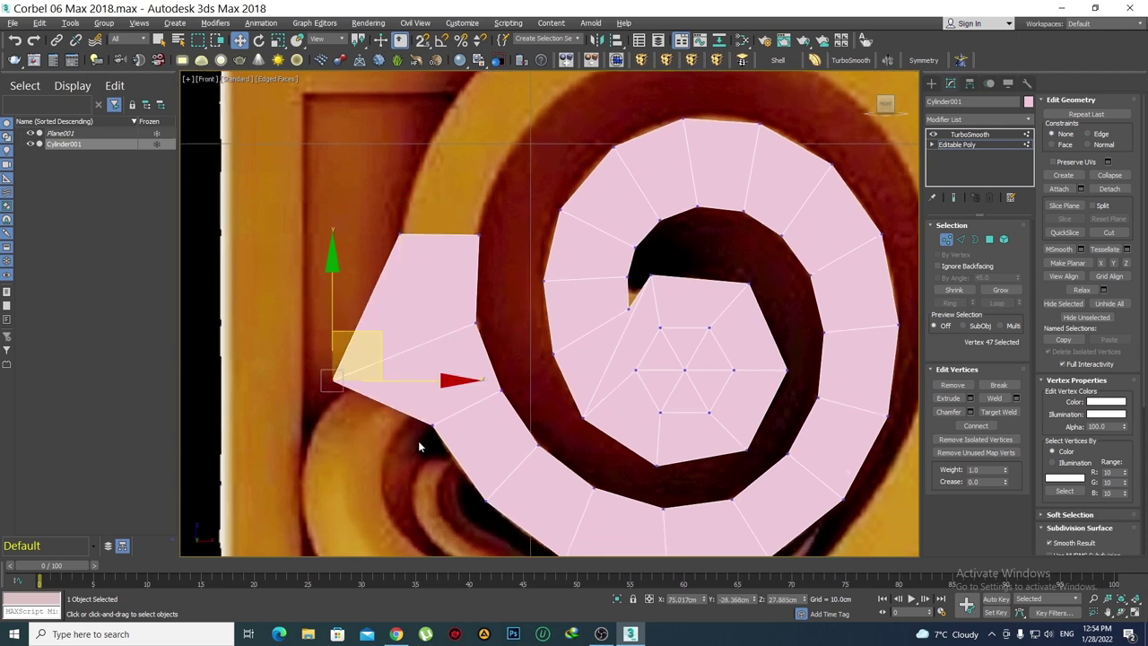
key(ctrl+z)
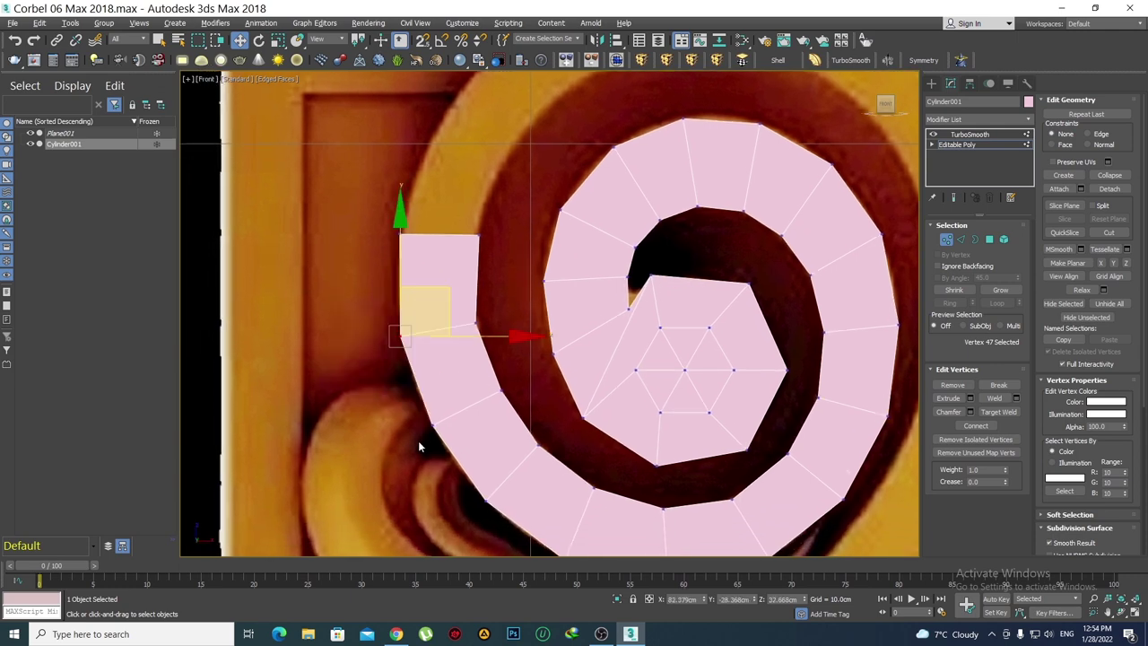
Move the end face's top-right vertex left to narrow the face, then pick an inner-edge vertex
click(480, 236)
scroll(500, 237, up, 2)
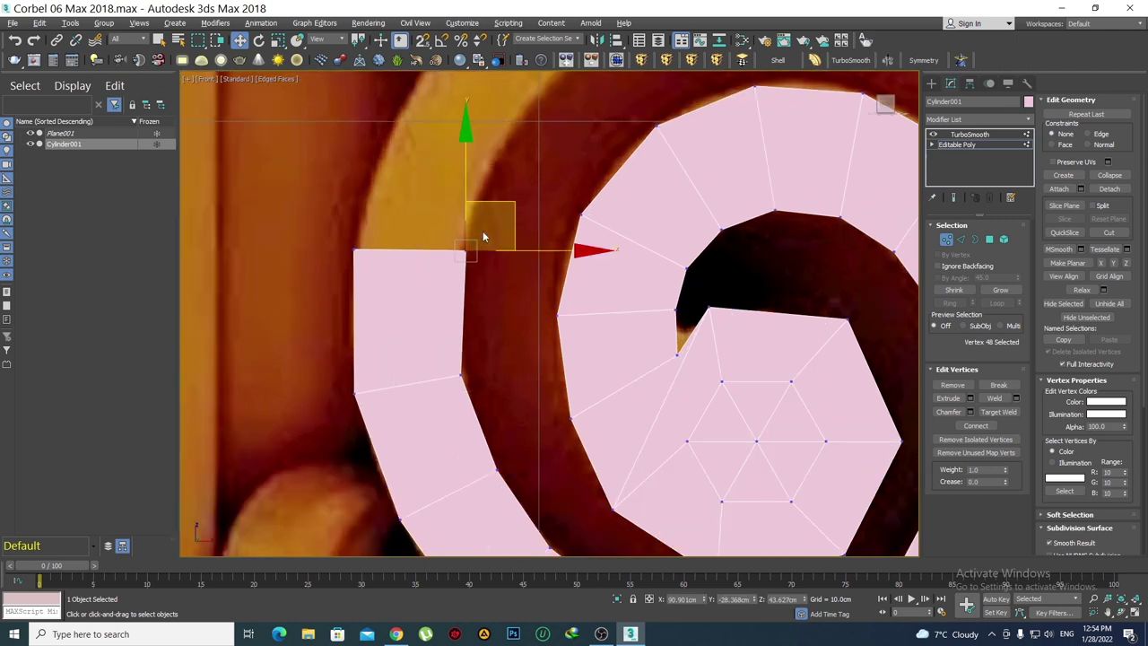
drag(502, 203, 462, 224)
click(419, 325)
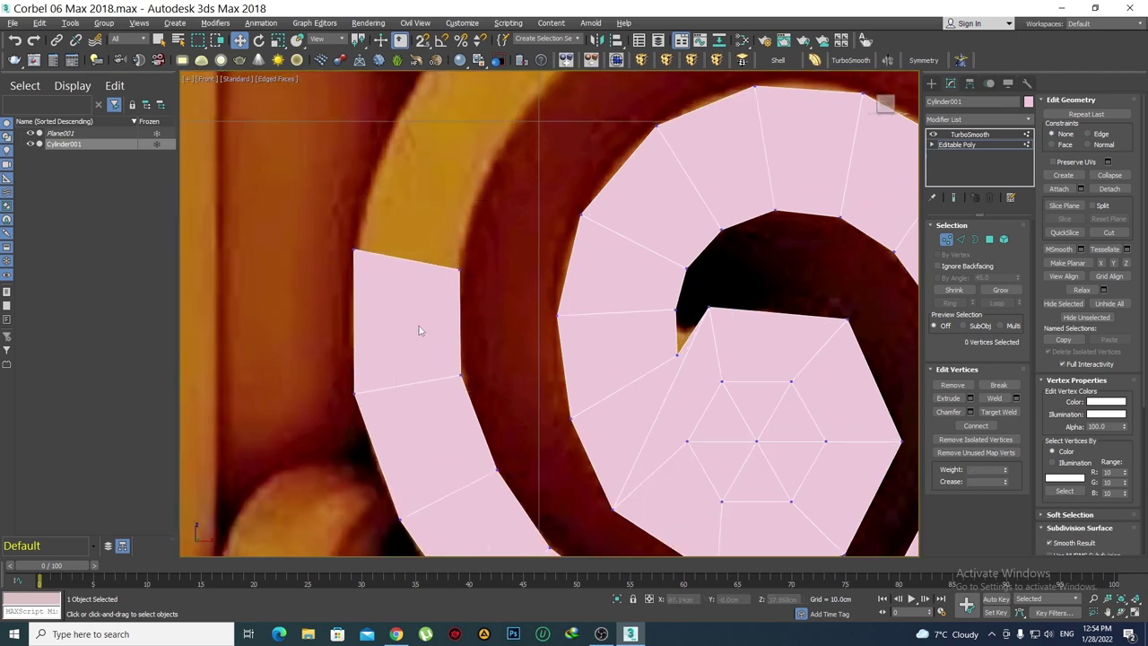
scroll(451, 330, down, 3)
scroll(437, 320, up, 2)
click(447, 335)
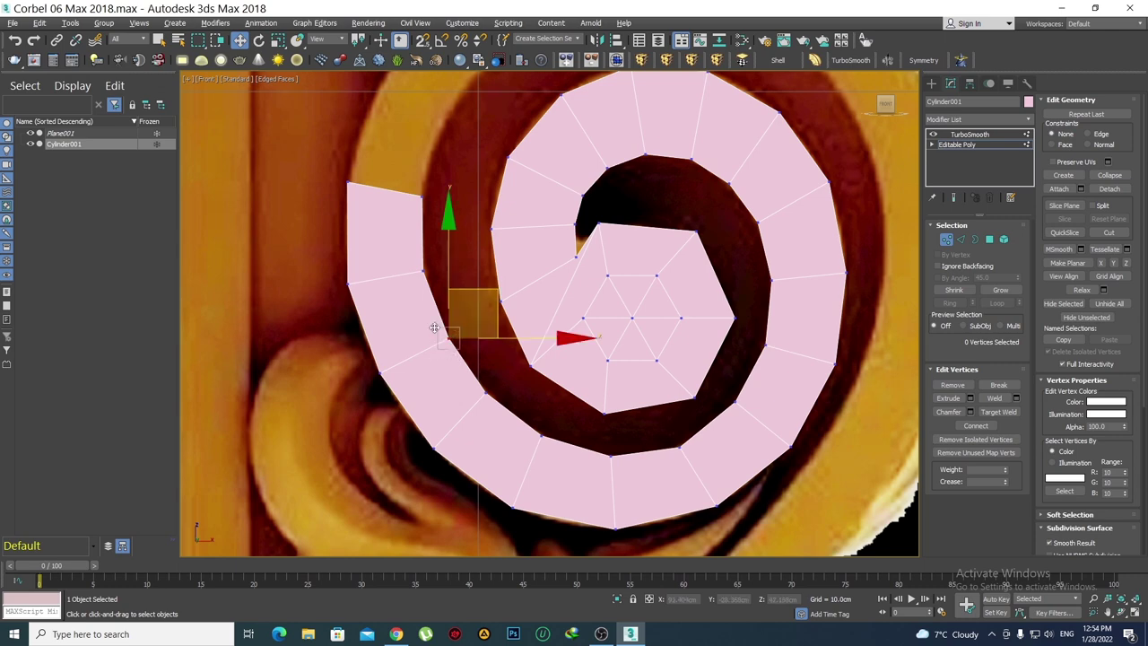
scroll(485, 314, up, 2)
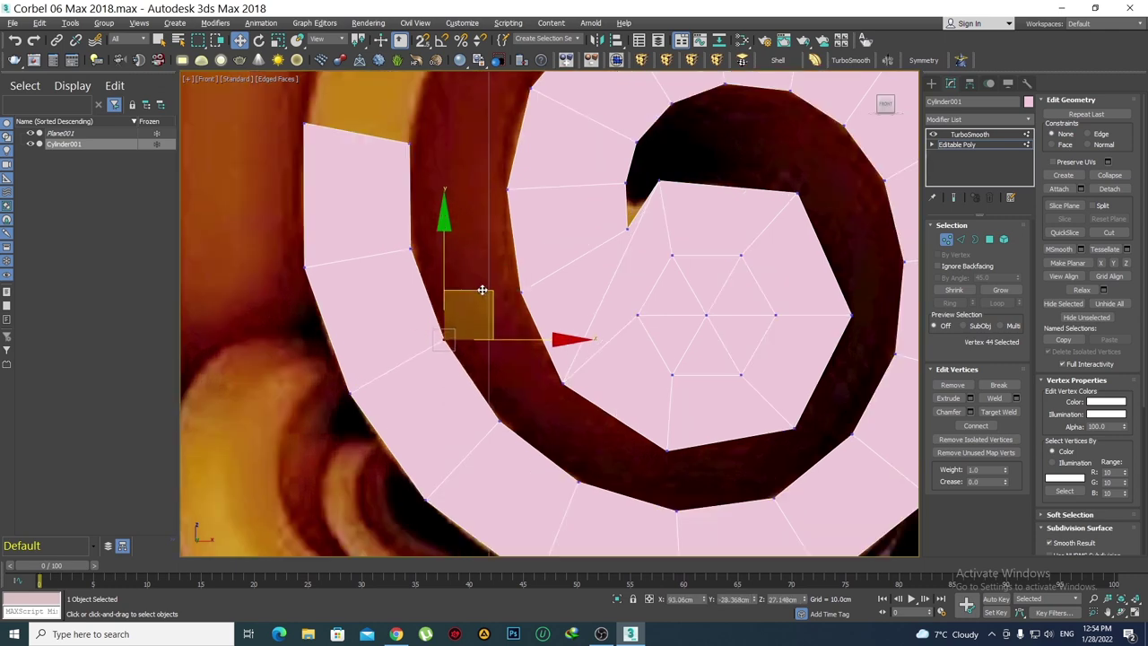
scroll(440, 320, down, 1)
scroll(551, 383, down, 1)
scroll(551, 383, down, 1)
Extrude a new face upward from the band's end edge and raise its top-left corner
scroll(530, 389, down, 2)
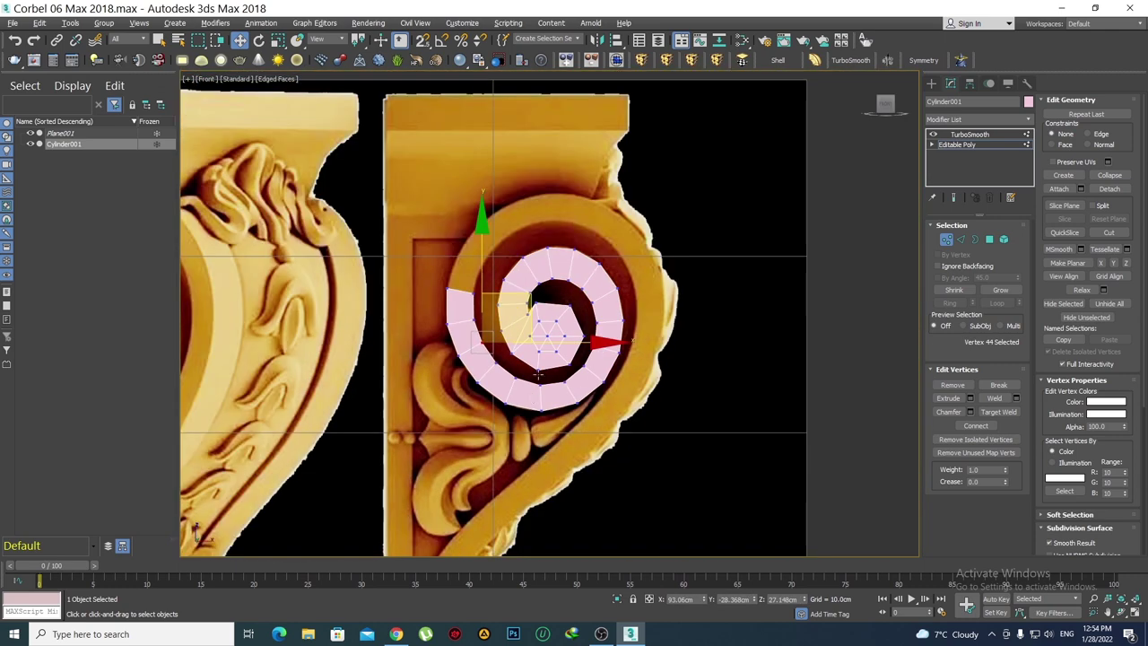
scroll(487, 160, down, 2)
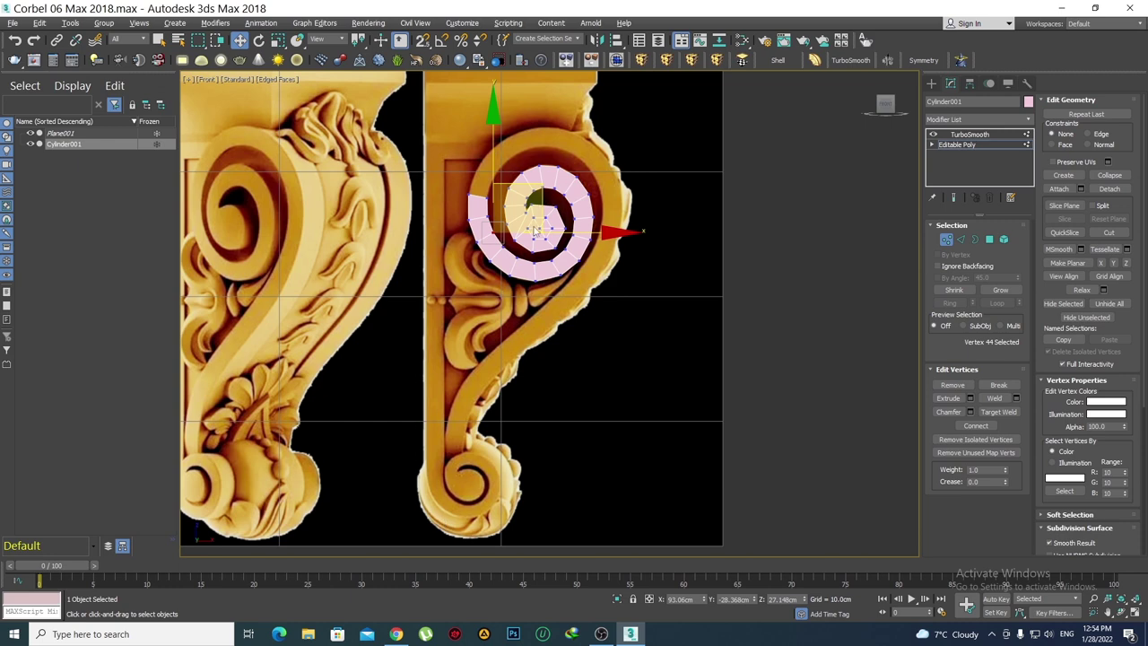
scroll(606, 257, down, 2)
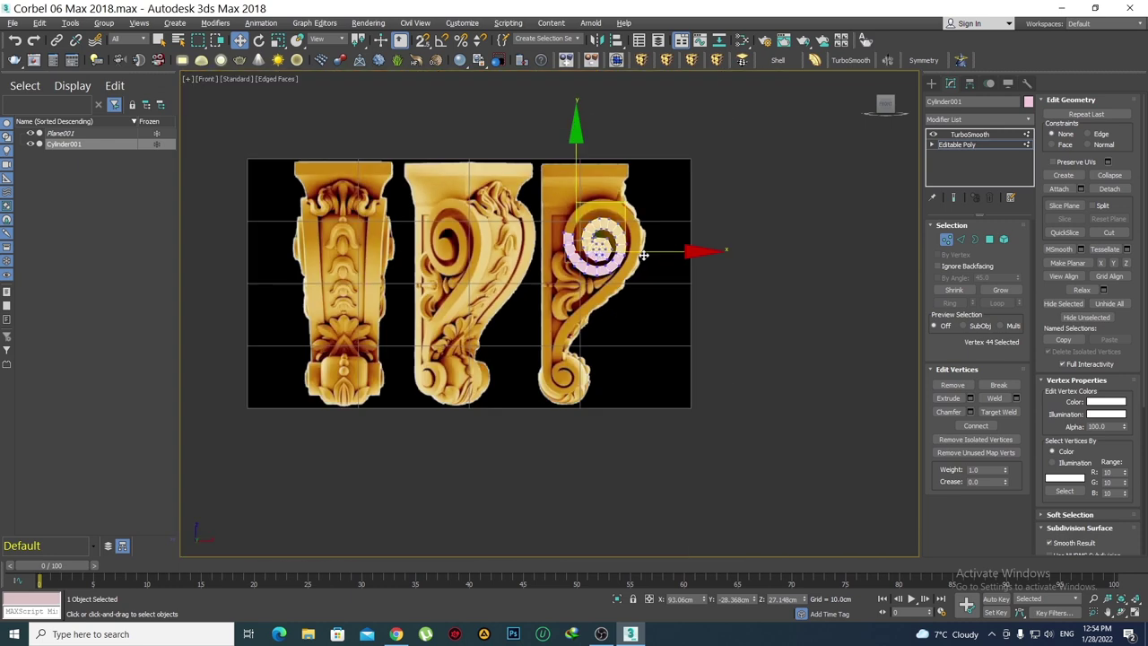
scroll(606, 257, up, 2)
scroll(565, 199, up, 2)
scroll(579, 259, up, 1)
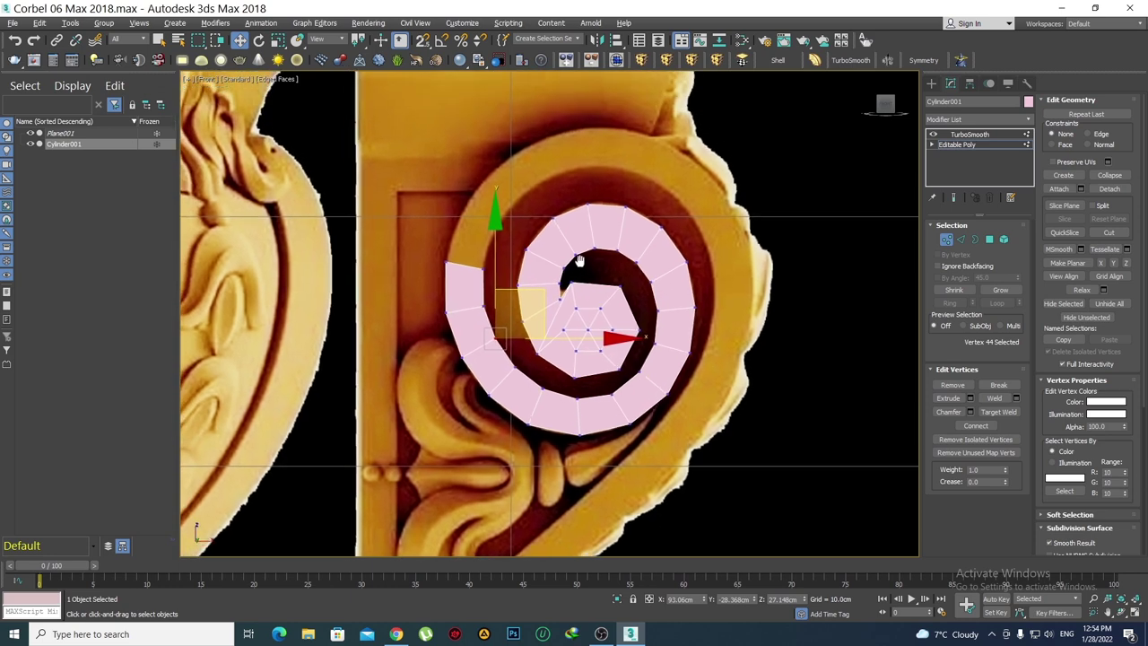
scroll(485, 267, up, 1)
scroll(486, 268, up, 1)
key(2)
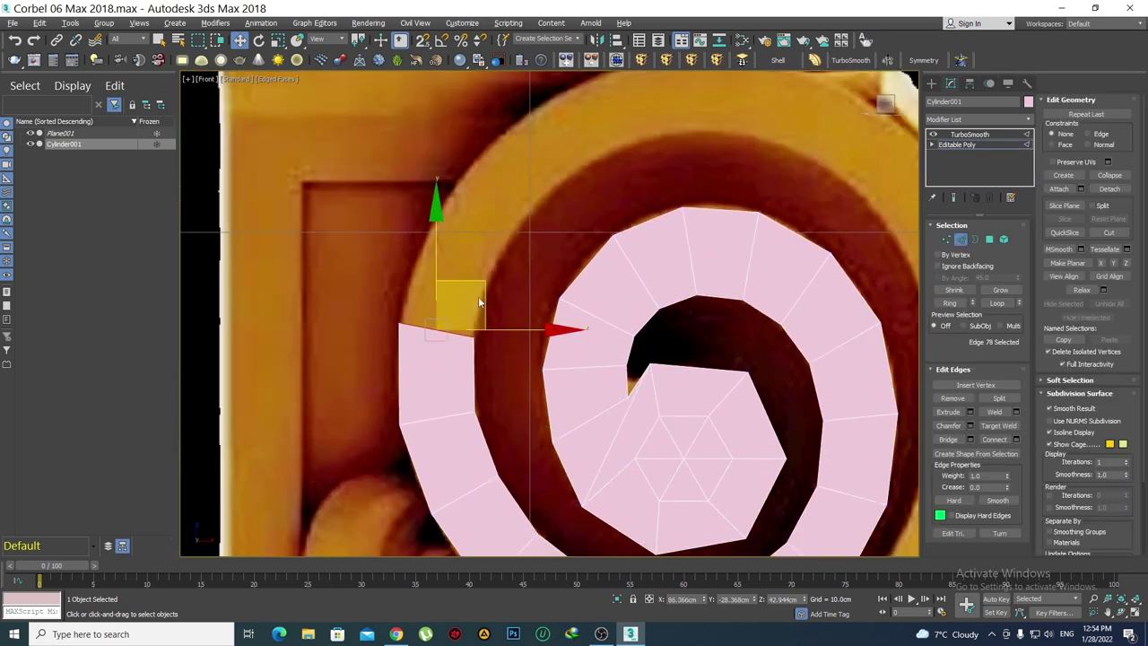
scroll(478, 296, up, 3)
shift+drag(440, 317, 487, 163)
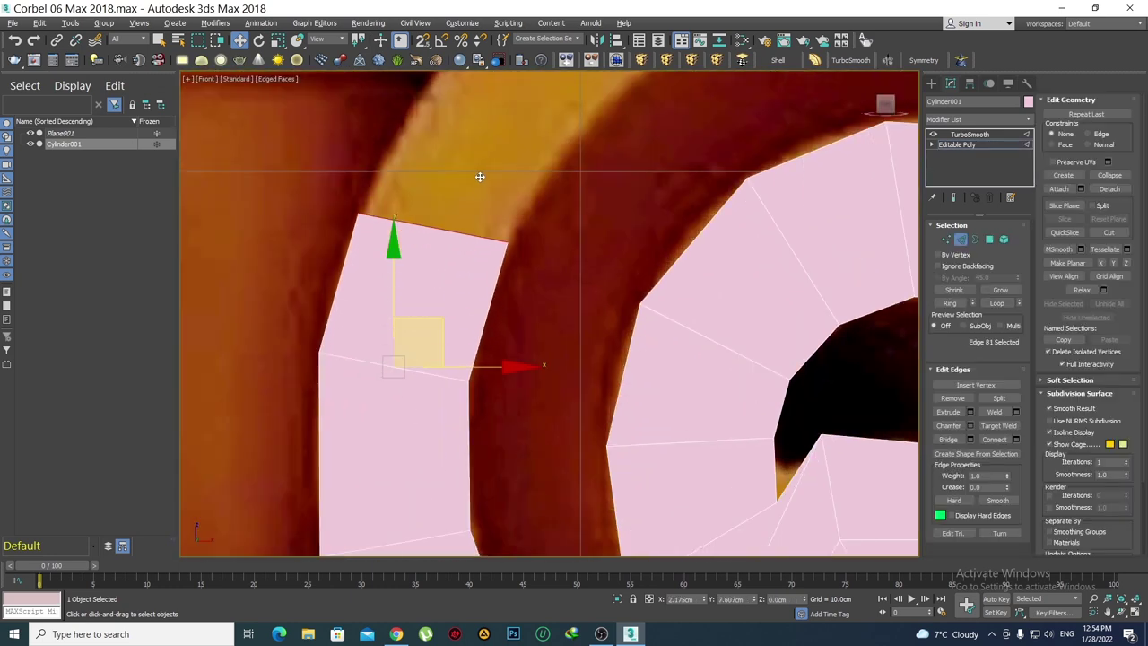
scroll(493, 282, down, 1)
key(1)
drag(463, 300, 380, 226)
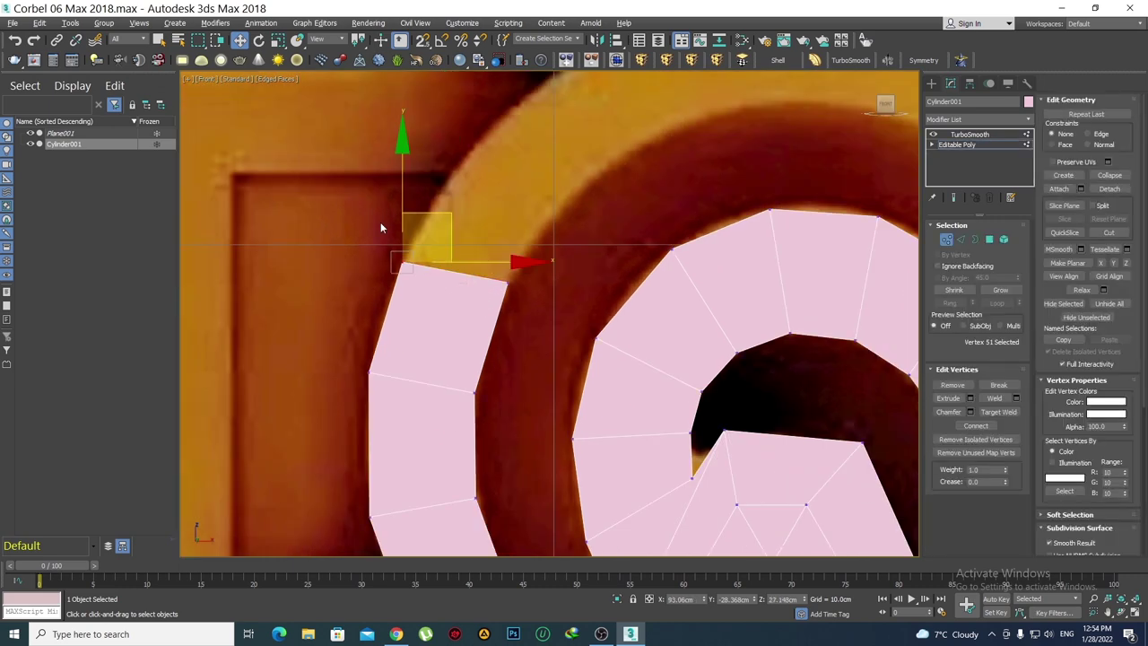
drag(449, 216, 447, 197)
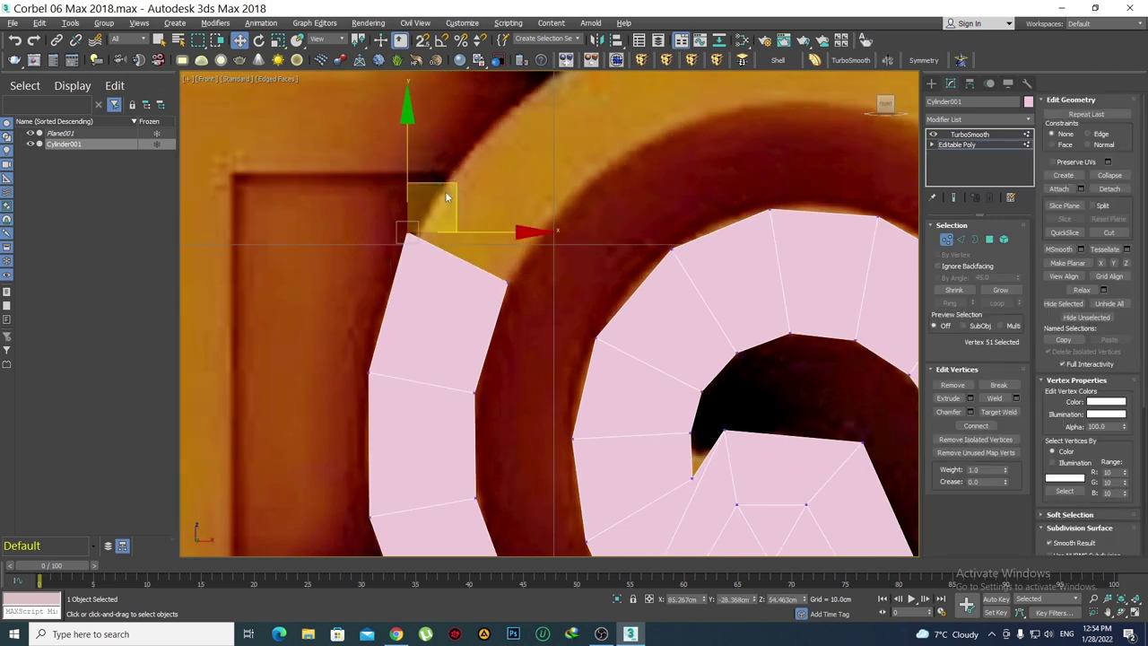
scroll(467, 273, down, 3)
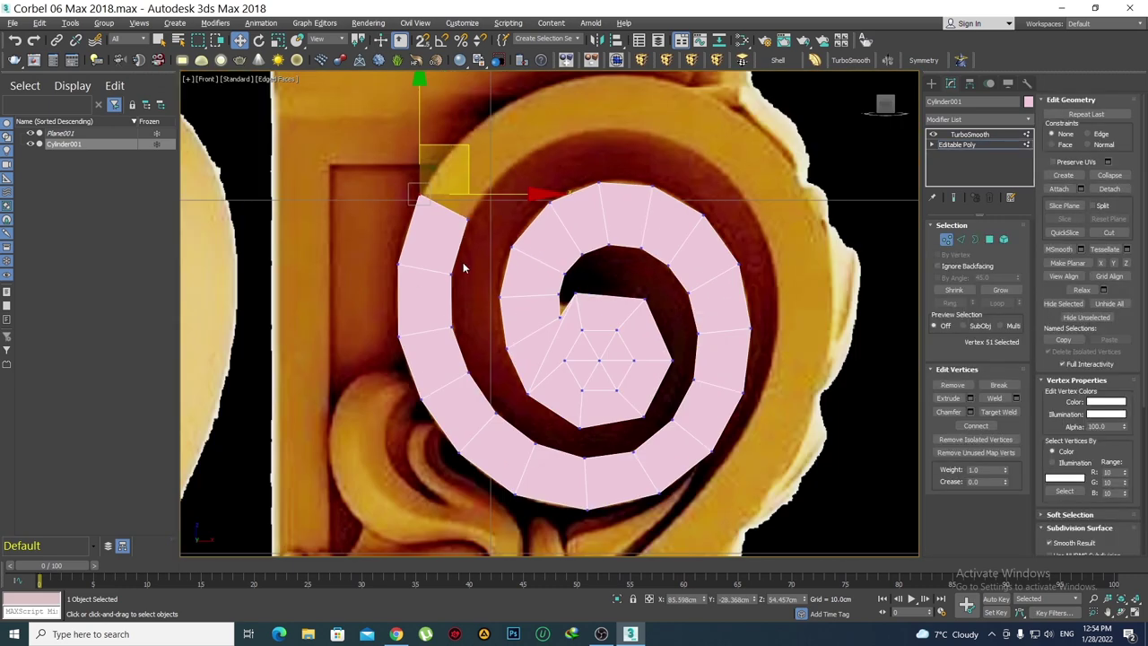
scroll(463, 262, up, 2)
click(477, 243)
click(464, 204)
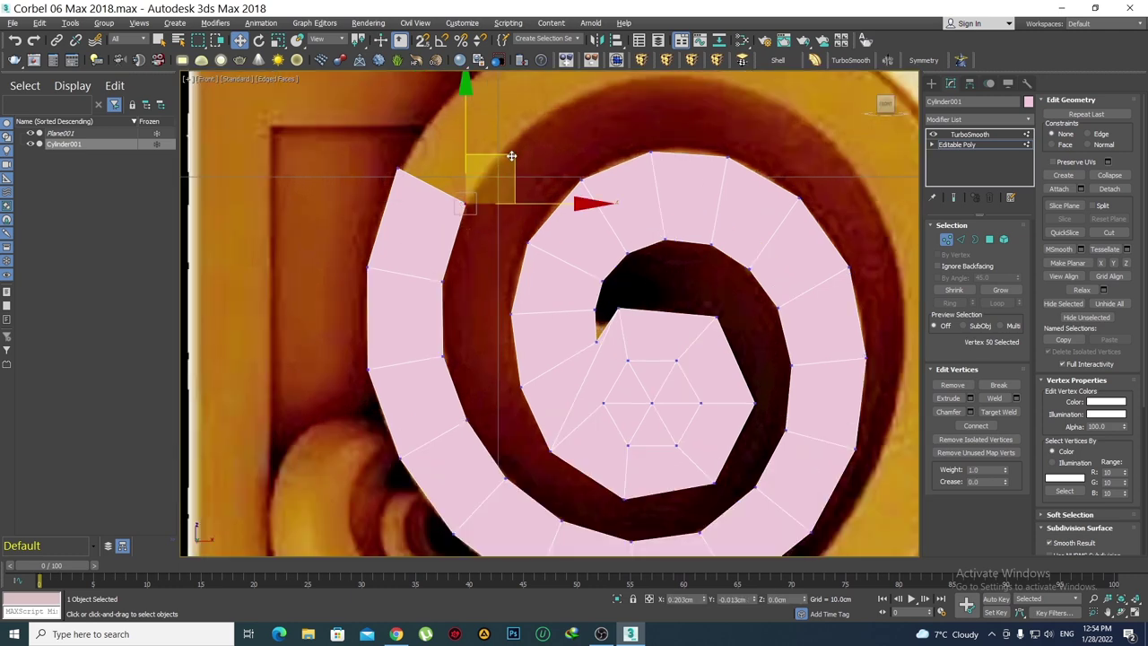
scroll(468, 333, up, 3)
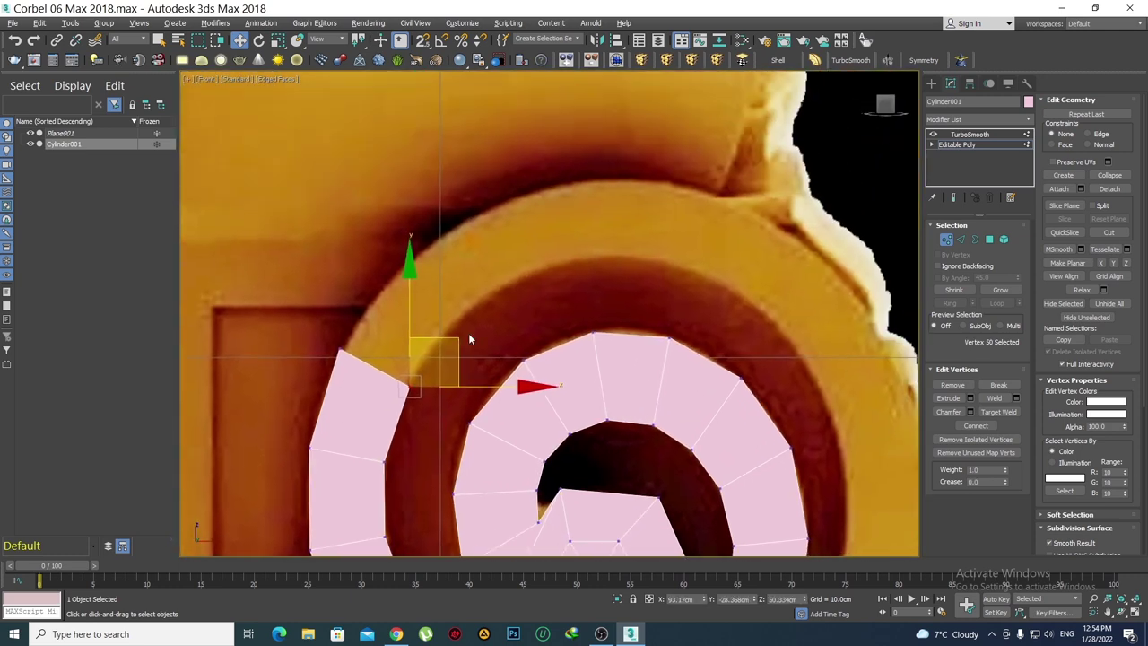
Extrude the band end further along the curl and move the new top vertex up-right
key(2)
shift+drag(427, 317, 469, 251)
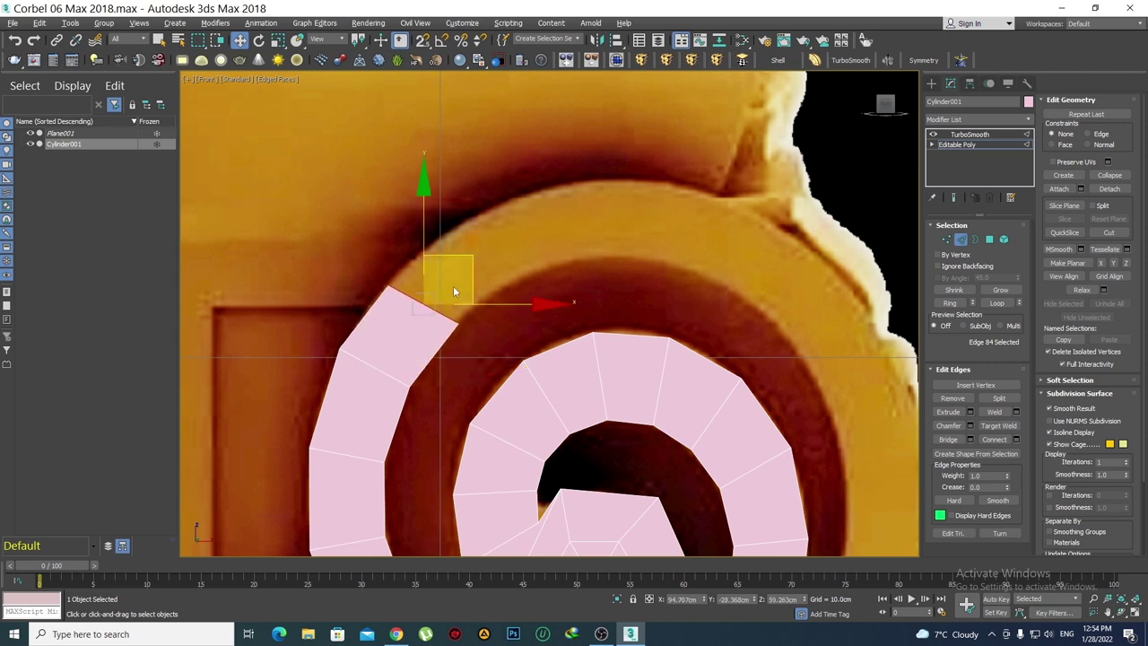
key(1)
drag(361, 253, 361, 251)
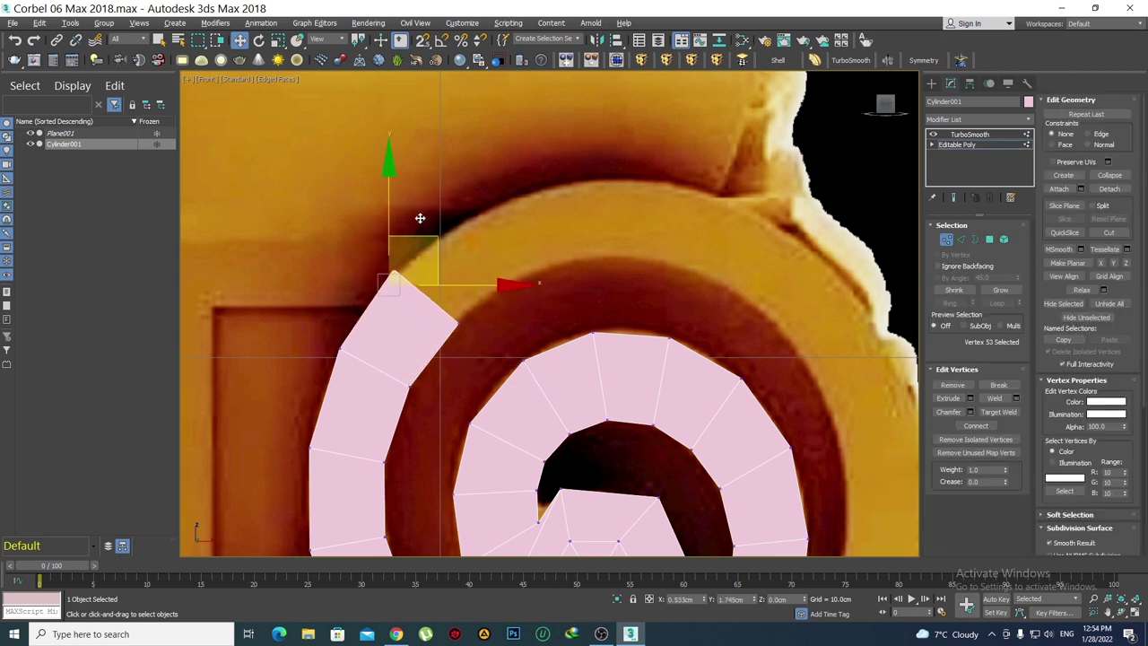
drag(424, 216, 439, 200)
click(458, 325)
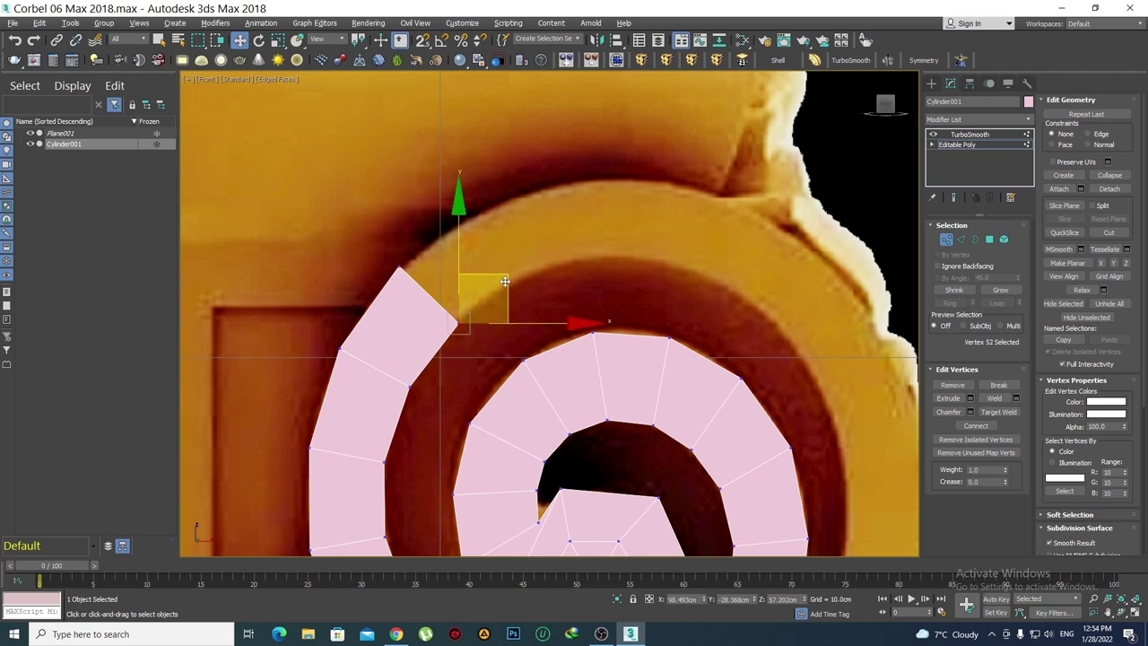
middle_drag(536, 274, 530, 297)
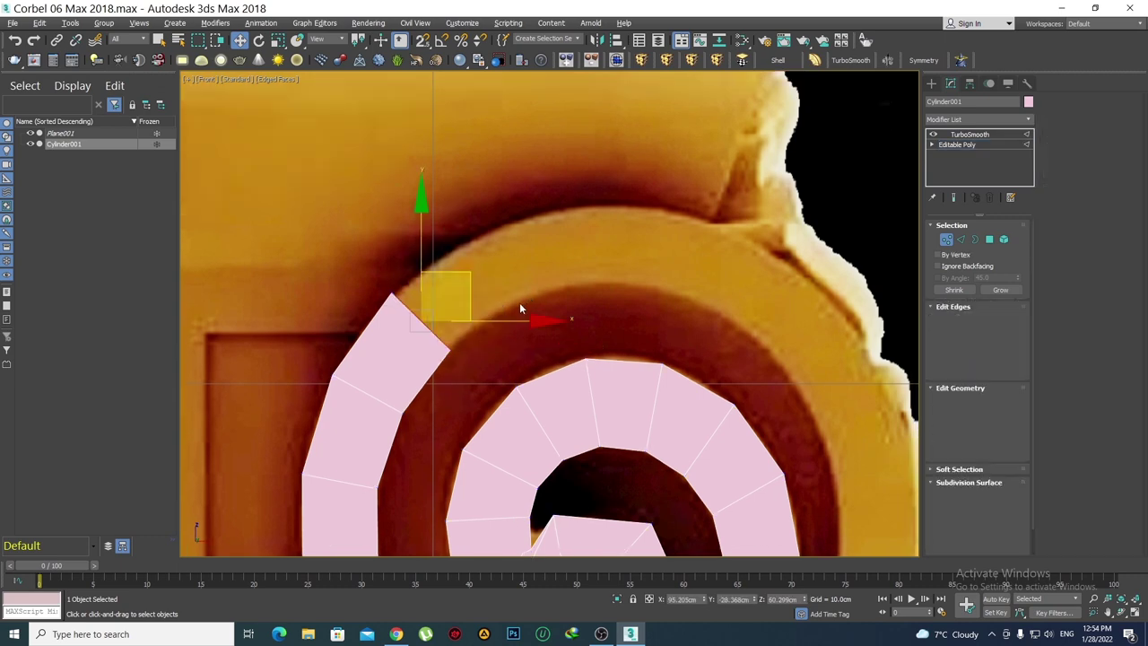
Extrude another face from the band's end edge and select its top and lower corners
key(2)
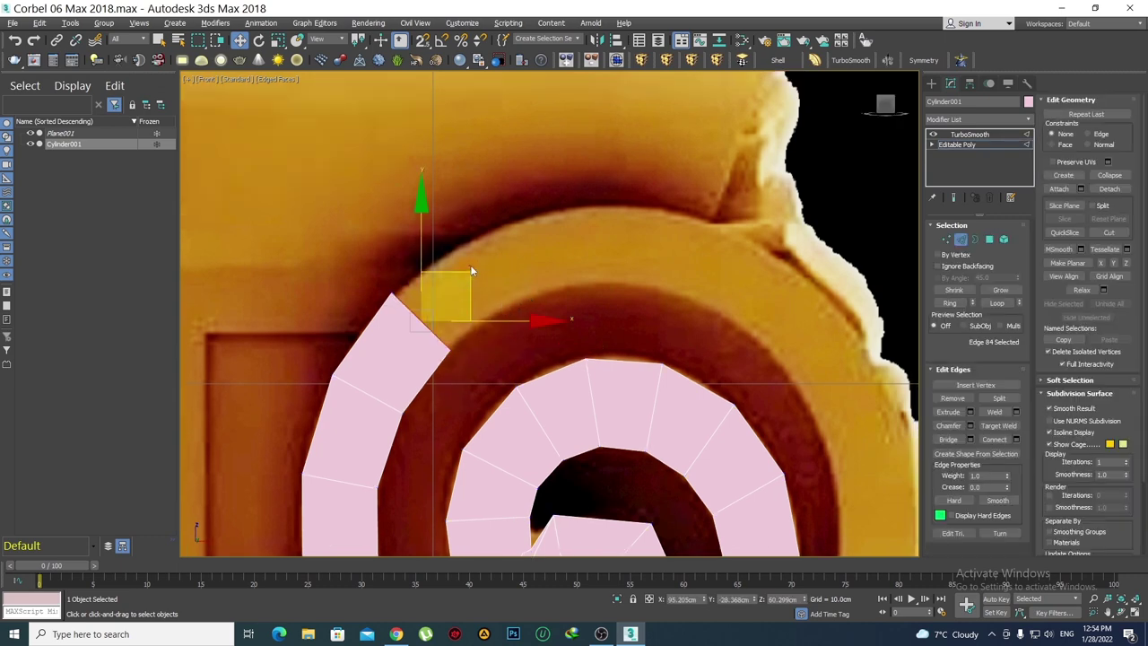
shift+drag(465, 296, 538, 232)
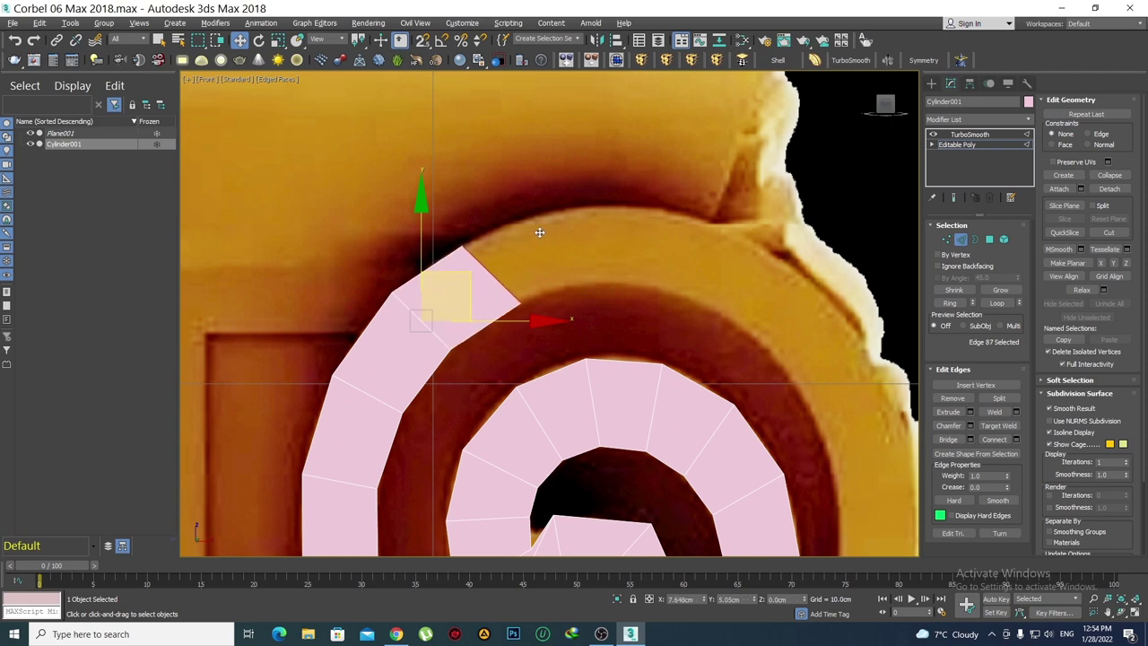
key(1)
mouse_move(498, 282)
mouse_down()
mouse_move(499, 219)
mouse_move(521, 183)
mouse_move(515, 232)
mouse_up()
drag(507, 294, 506, 293)
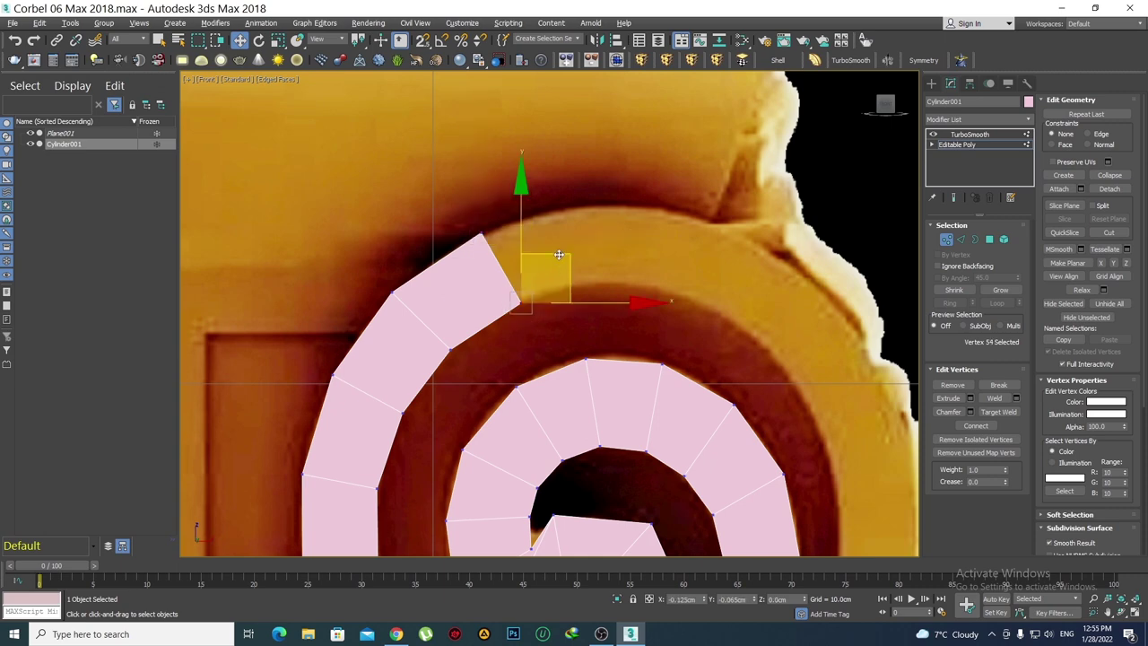
scroll(589, 248, down, 3)
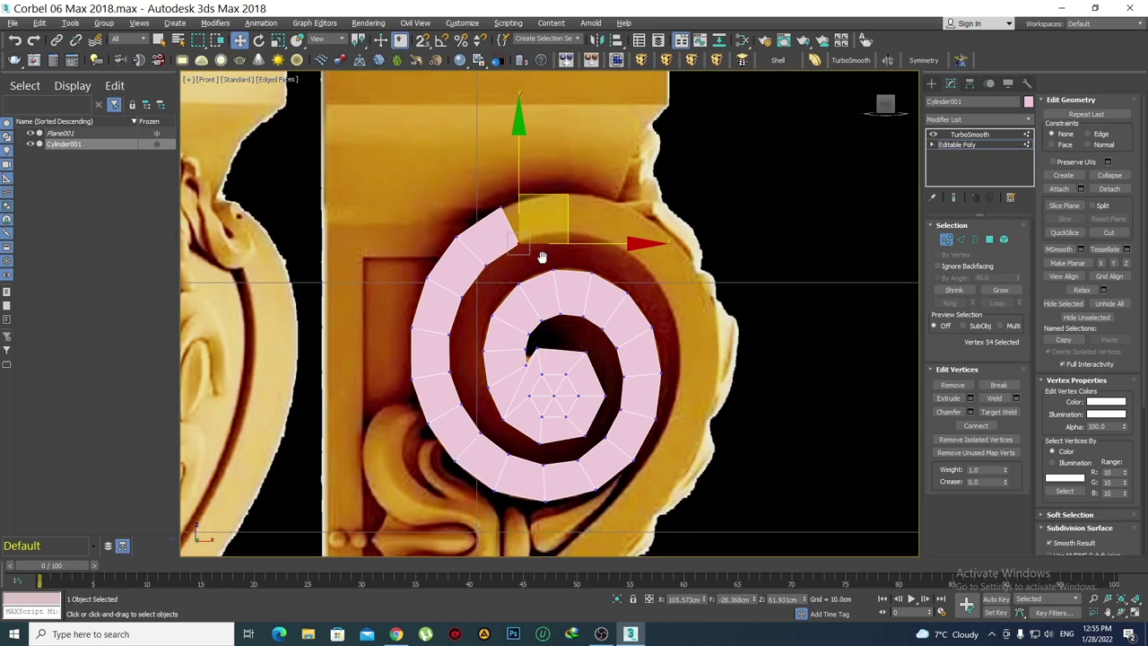
Extrude another face from the band's end toward the upper right
middle_drag(542, 257, 414, 330)
scroll(414, 330, up, 3)
key(2)
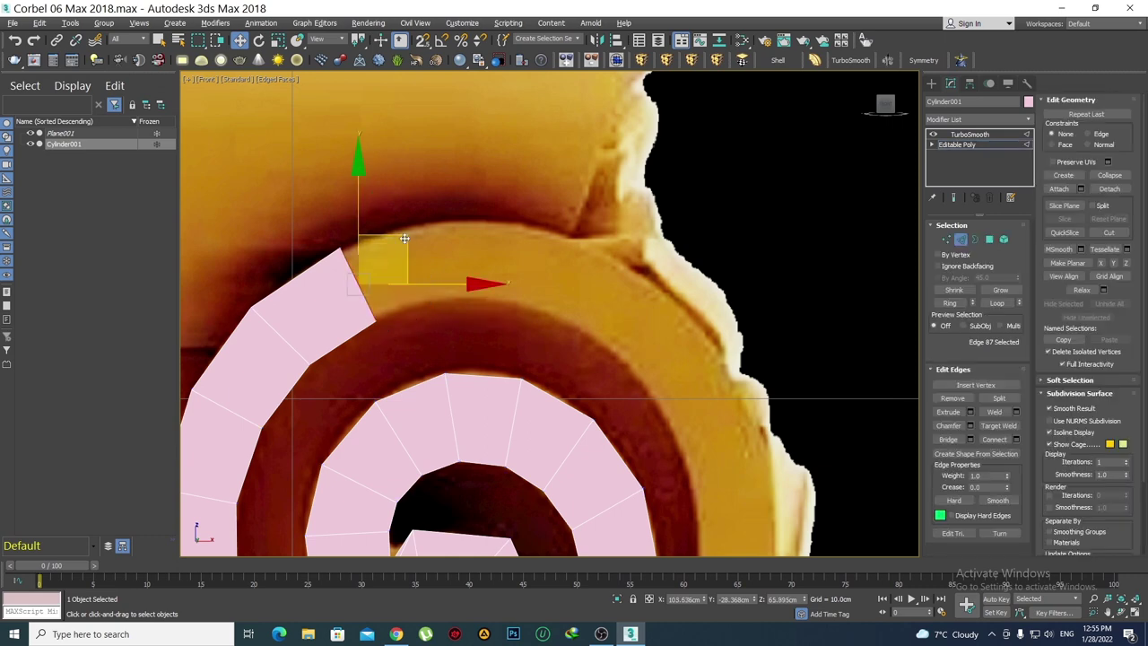
shift+drag(402, 243, 497, 213)
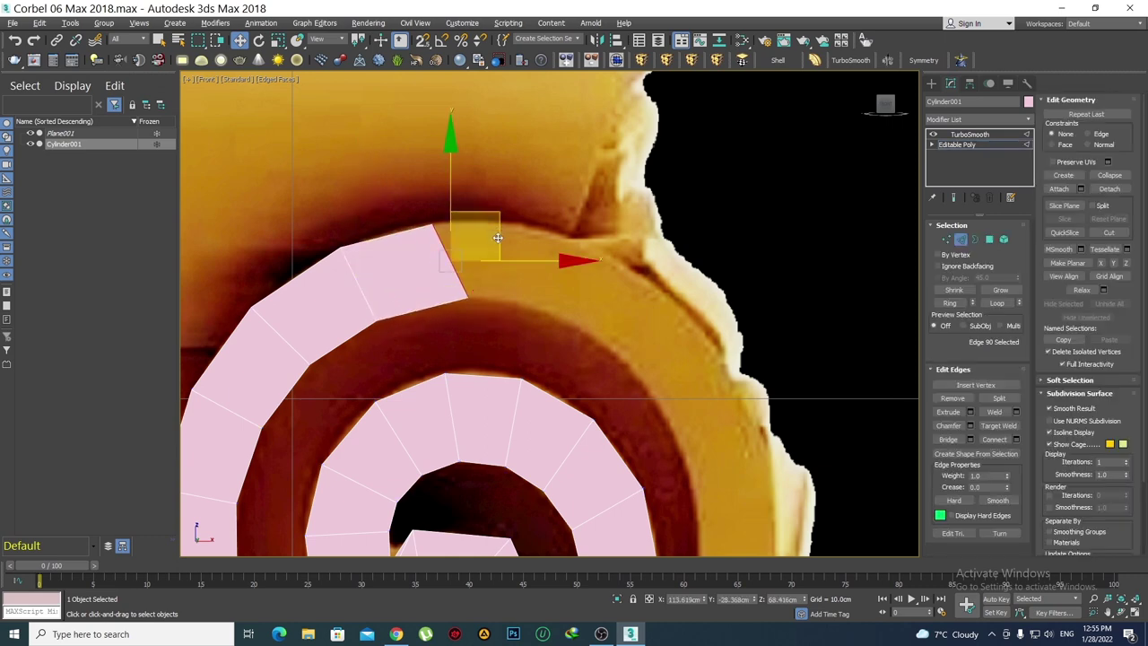
key(1)
mouse_move(477, 256)
mouse_down()
mouse_move(401, 192)
mouse_move(487, 170)
mouse_up()
click(493, 291)
scroll(518, 278, down, 5)
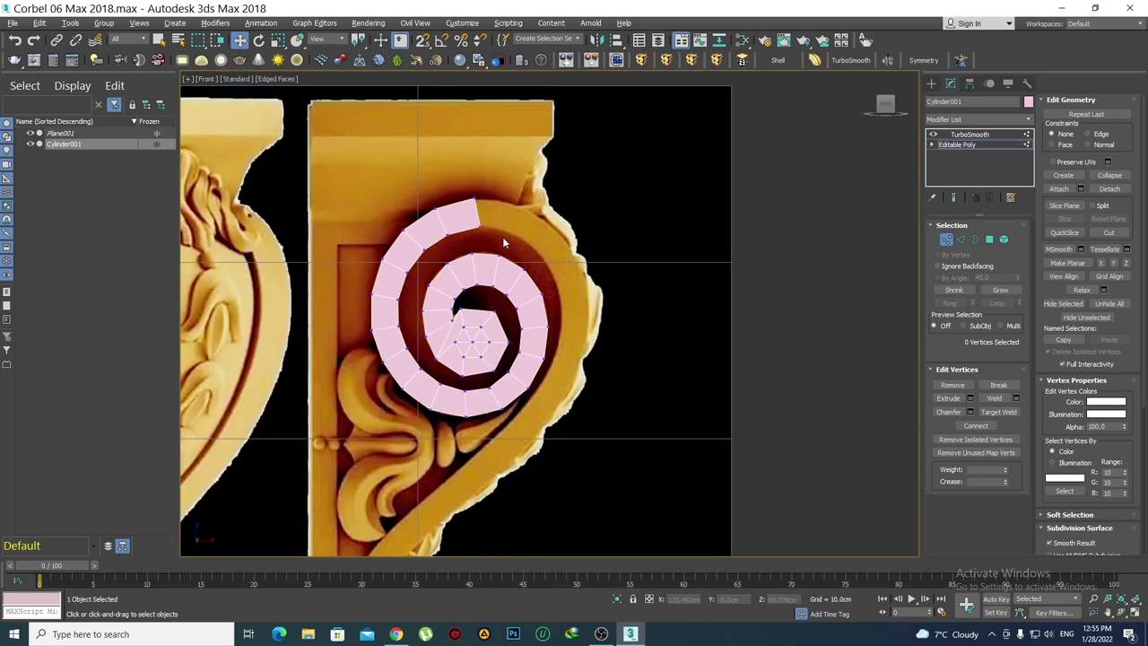
scroll(502, 242, up, 3)
scroll(538, 314, up, 3)
Extrude a new face rightward from the end edge and pull its end corner right to widen it
key(2)
click(516, 253)
scroll(516, 254, up, 2)
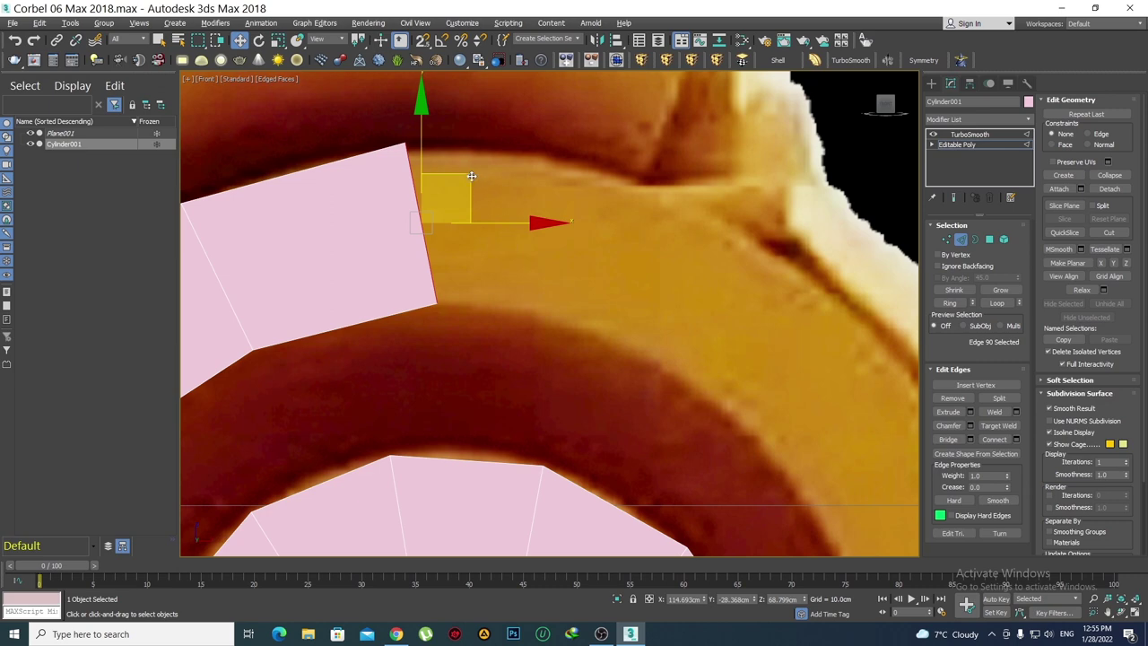
mouse_move(471, 176)
shift+mouse_down()
mouse_move(628, 203)
mouse_move(684, 227)
mouse_move(550, 155)
shift+mouse_up()
key(1)
drag(653, 165, 729, 172)
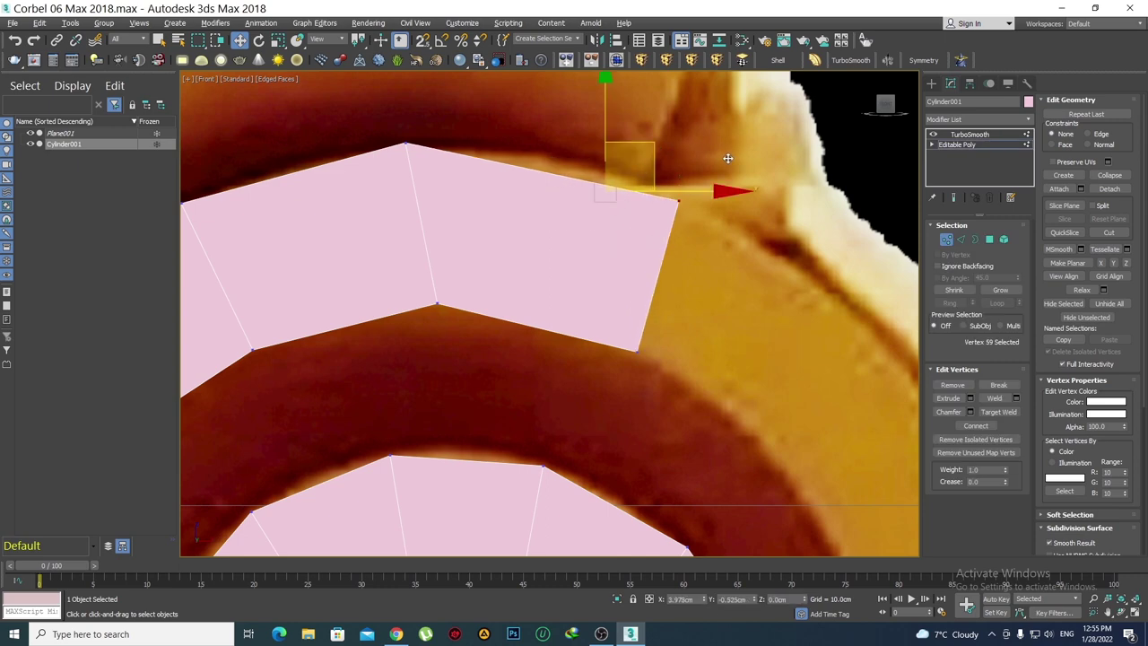
scroll(601, 172, down, 3)
middle_drag(601, 171, 543, 197)
drag(516, 207, 479, 146)
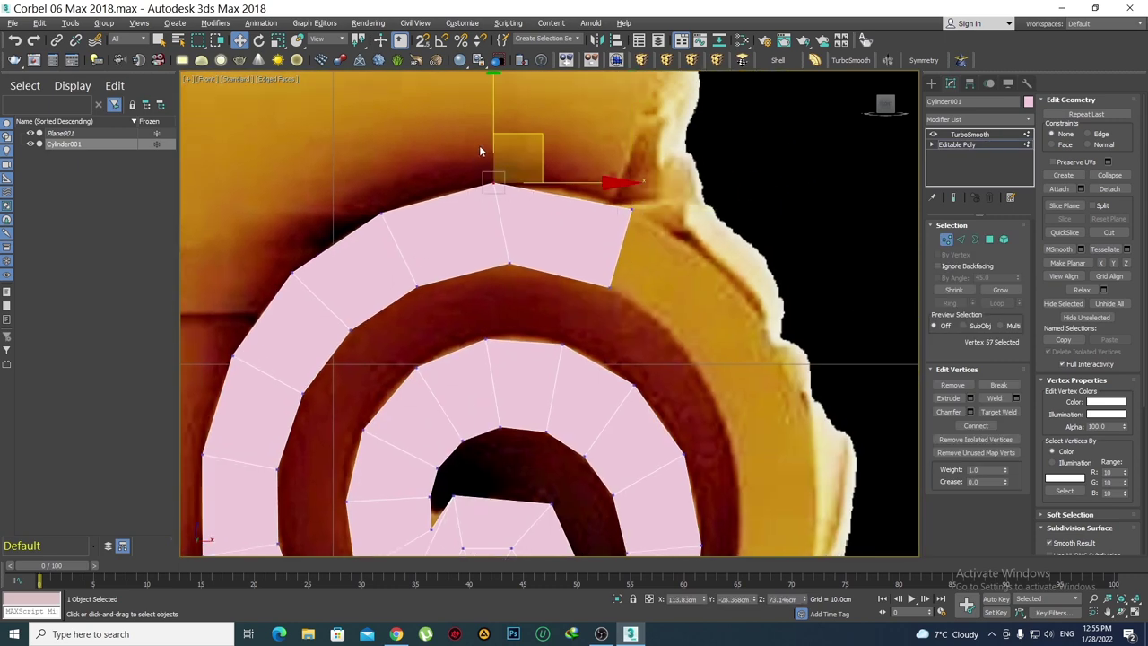
click(625, 281)
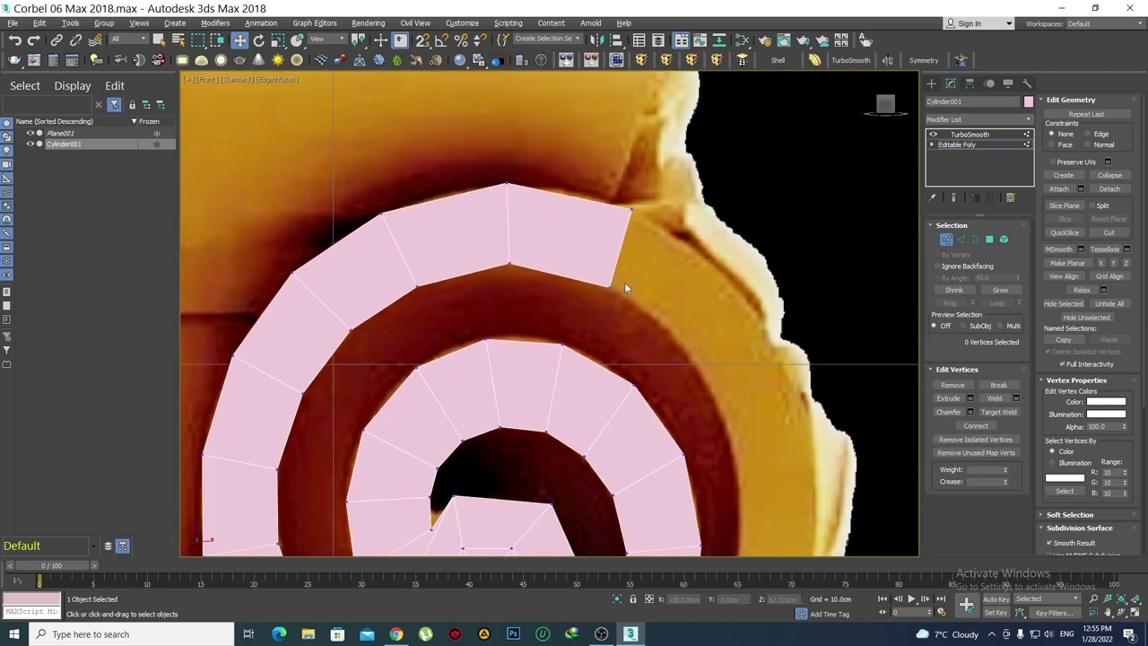
middle_drag(624, 282, 602, 254)
scroll(583, 278, up, 2)
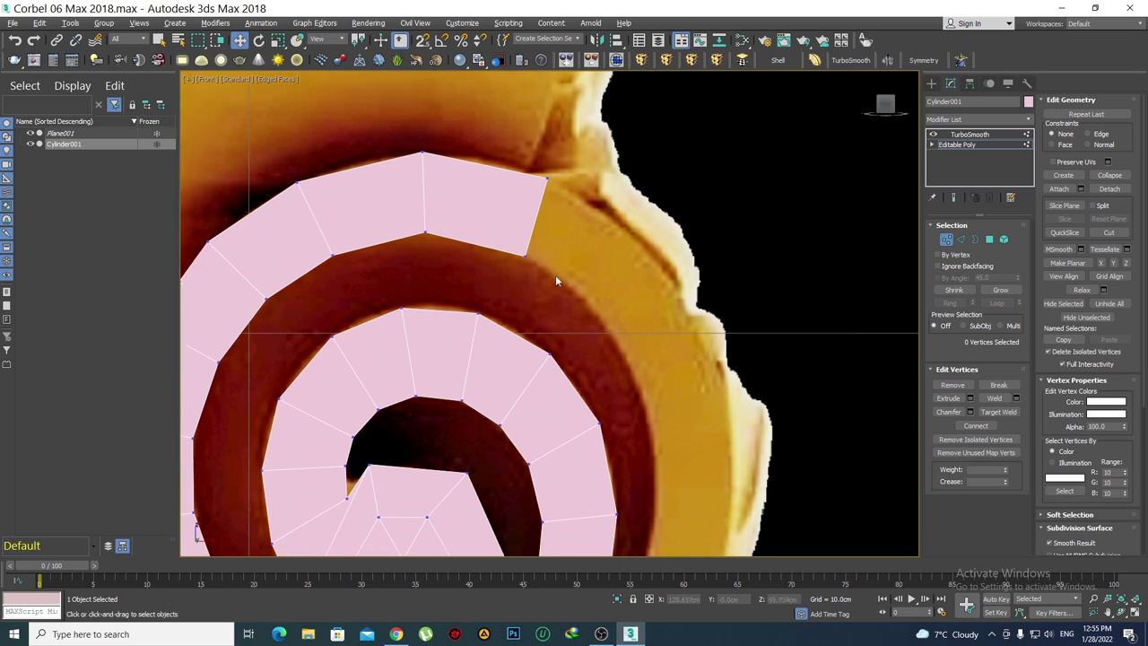
Extend the band with a face toward the lower right, fitting its outer and upper corners to the scroll outline
key(2)
click(568, 246)
scroll(568, 246, up, 2)
drag(629, 207, 682, 324)
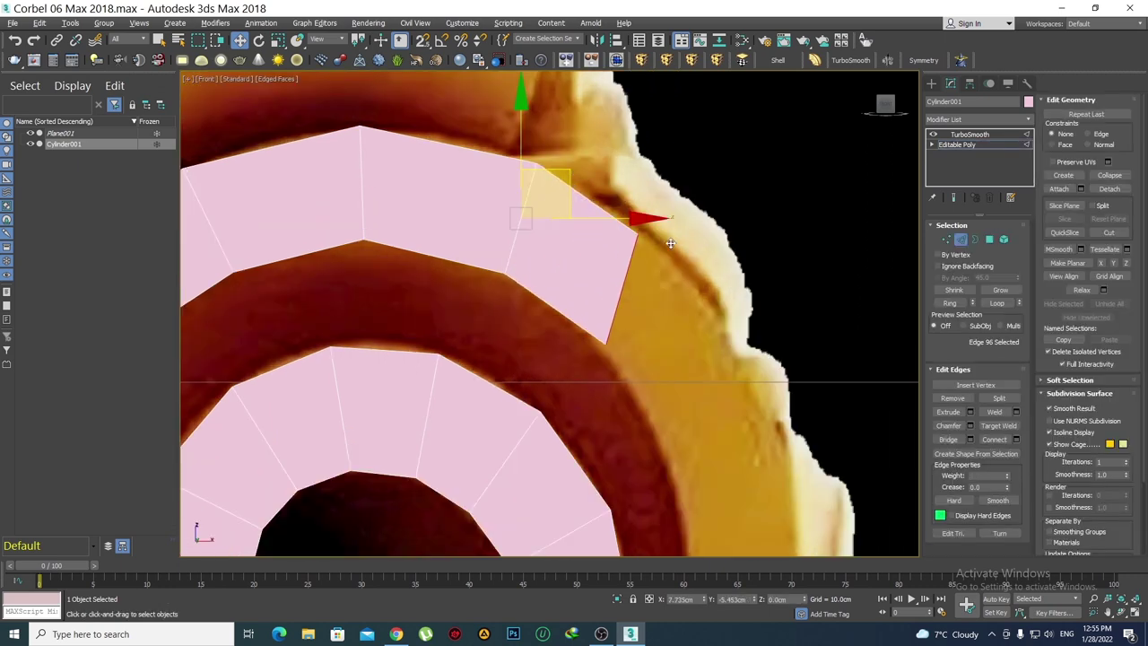
key(1)
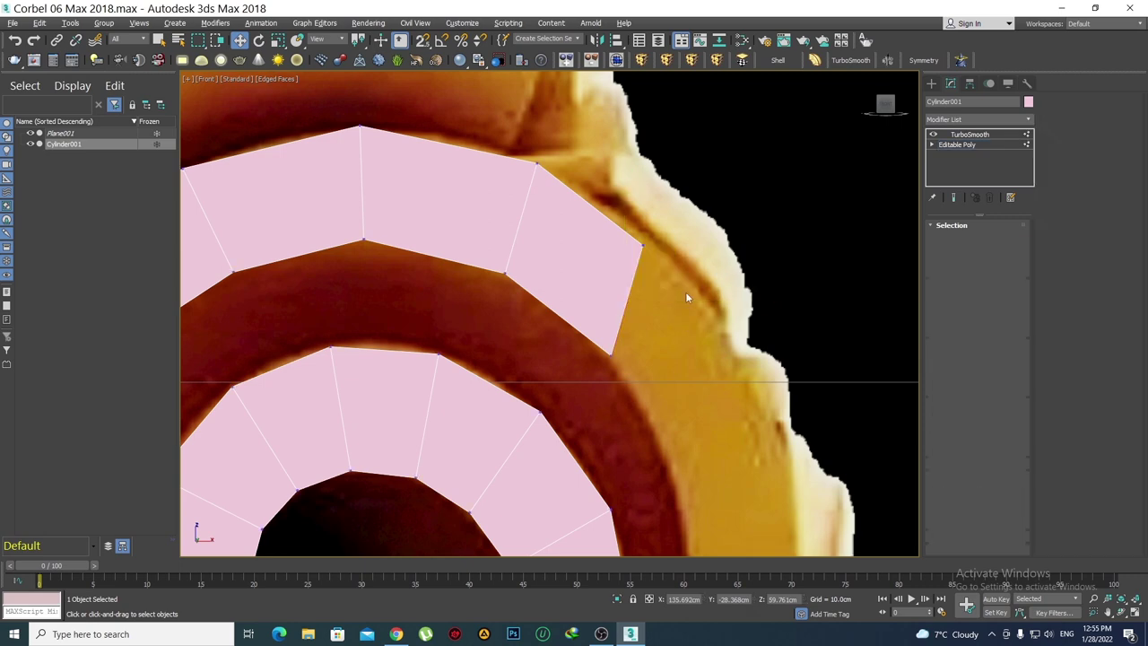
click(642, 244)
drag(709, 205, 743, 225)
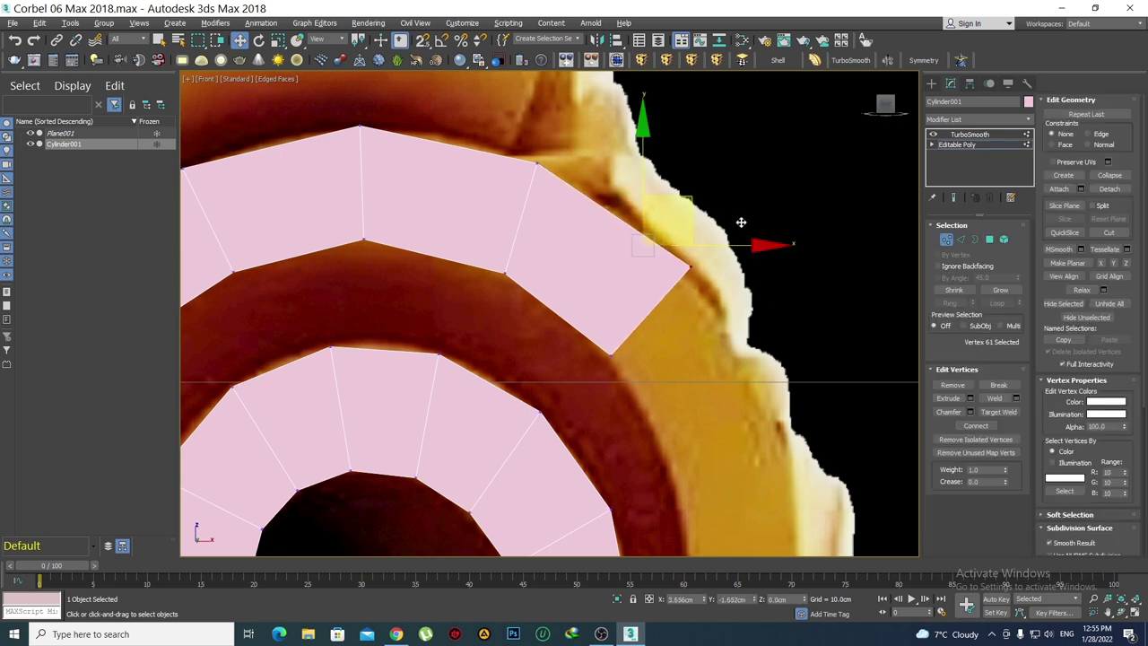
click(527, 134)
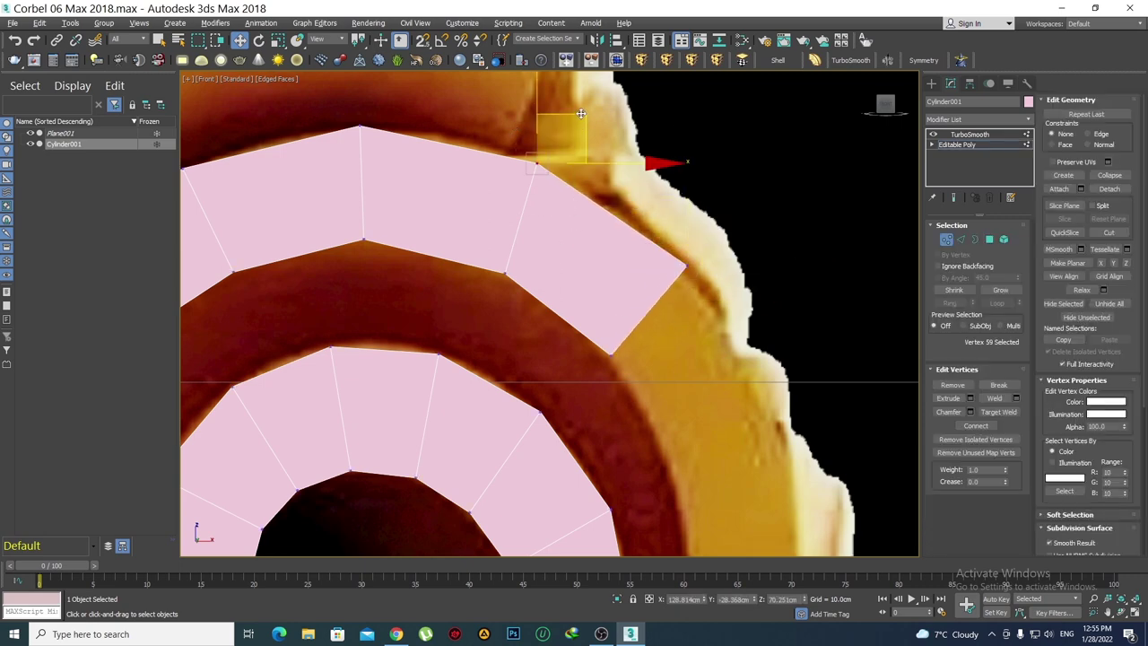
drag(581, 114, 590, 120)
click(584, 252)
scroll(563, 235, down, 3)
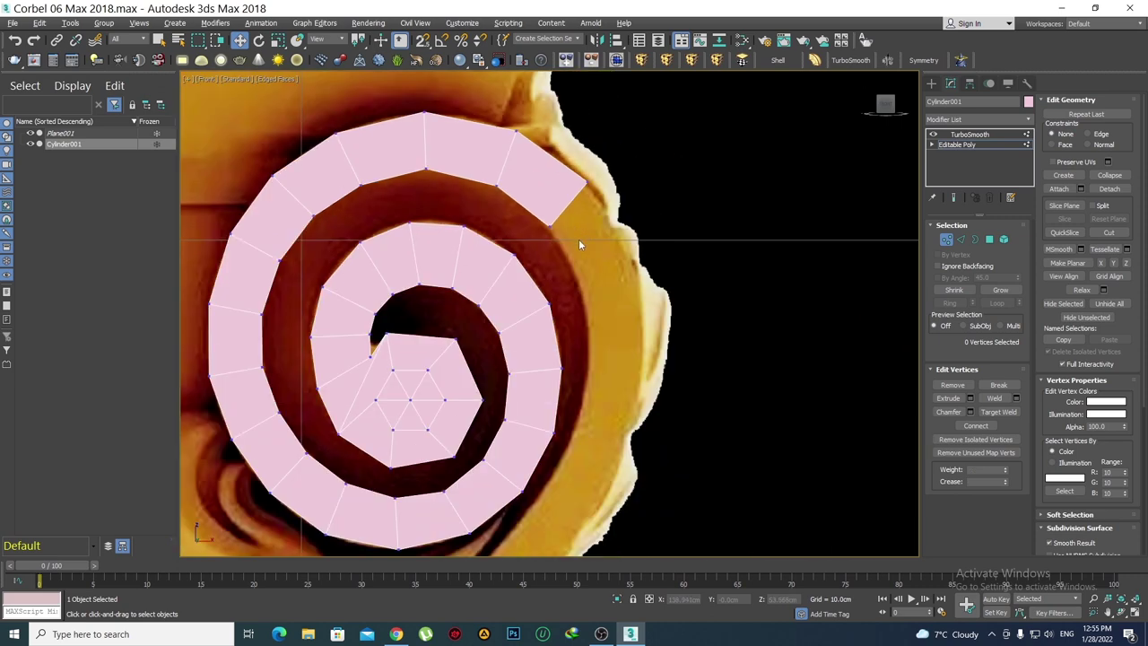
click(556, 224)
scroll(574, 202, up, 3)
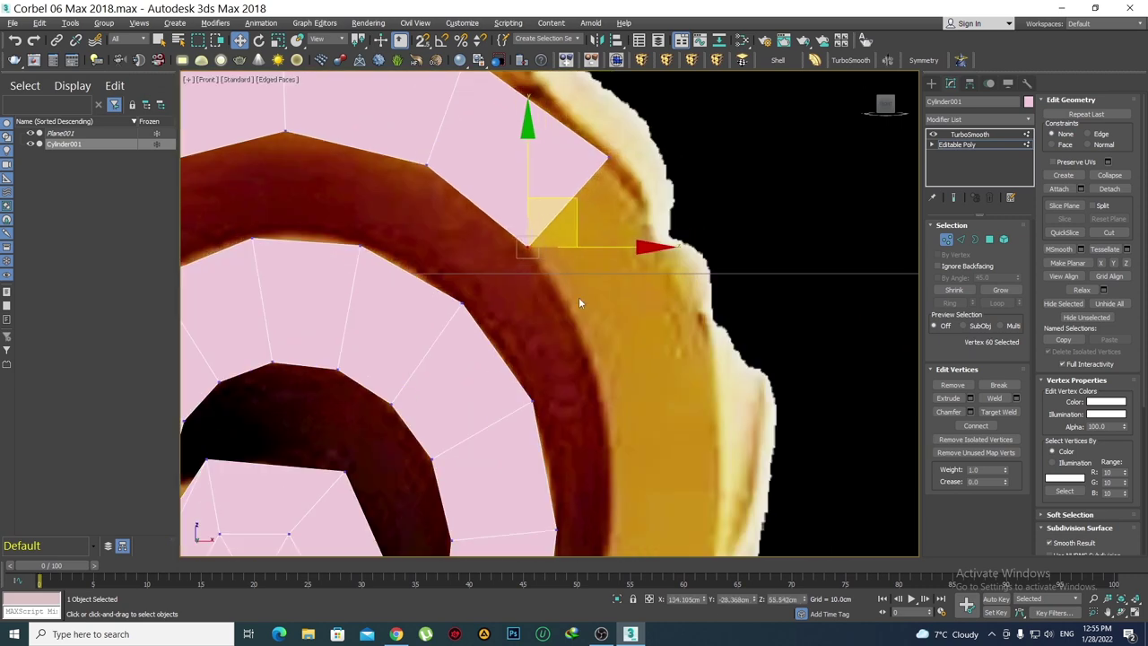
middle_drag(579, 297, 579, 323)
Extrude a face downward along the curl, moving its outer corners onto the scroll's edge
key(2)
drag(619, 192, 686, 319)
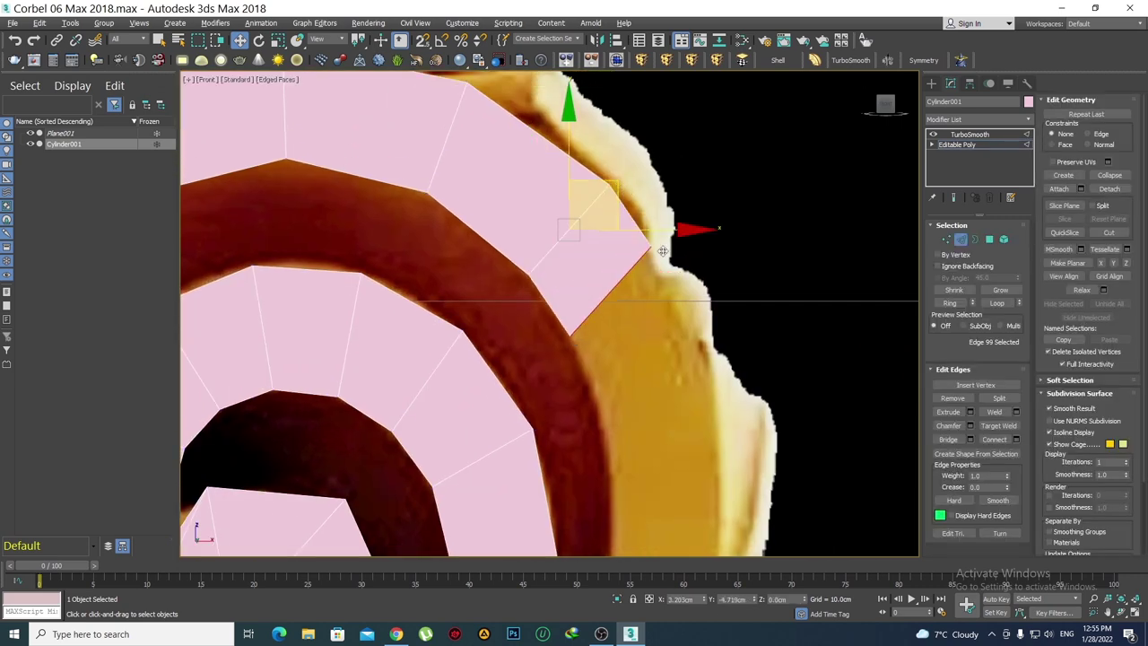
click(686, 319)
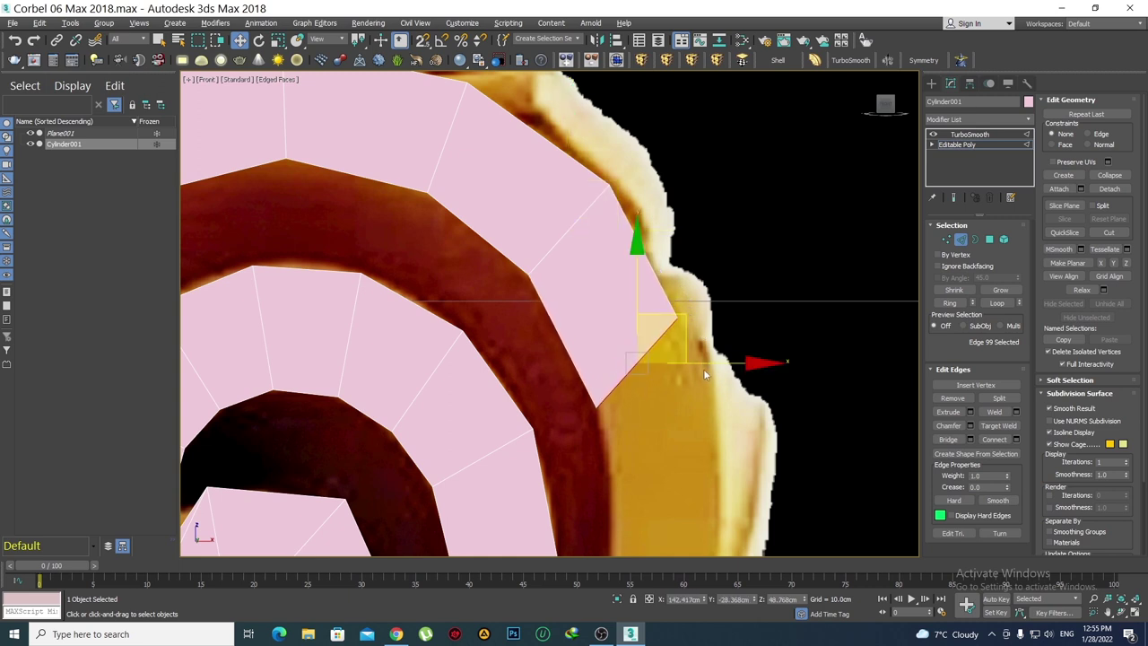
key(1)
click(677, 316)
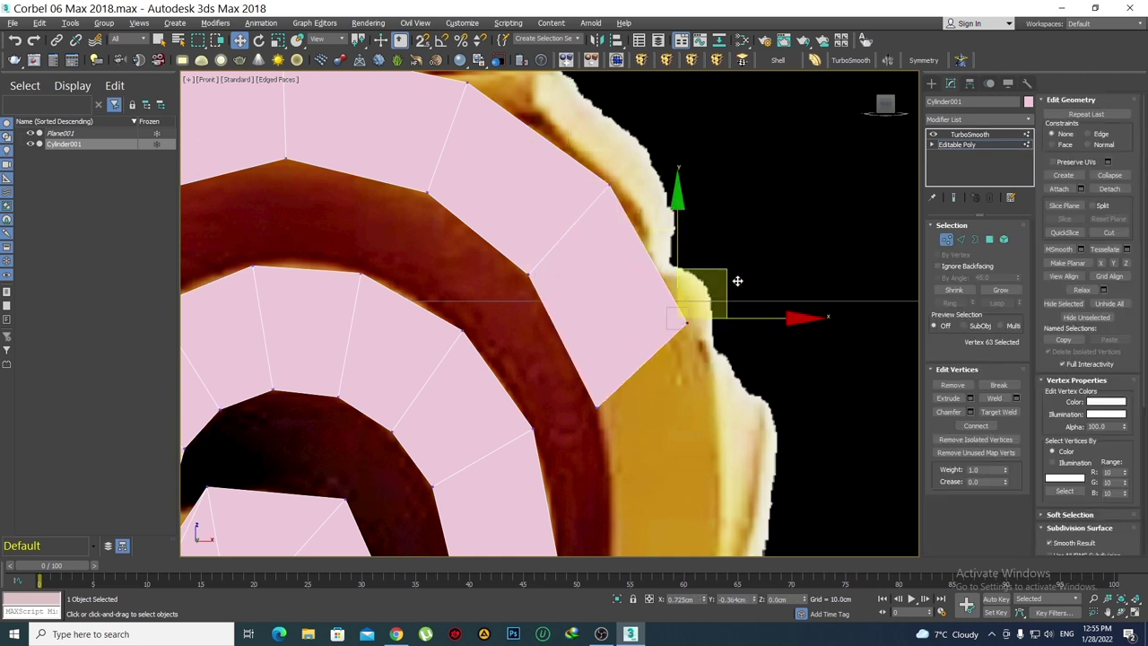
drag(728, 267, 758, 303)
click(608, 184)
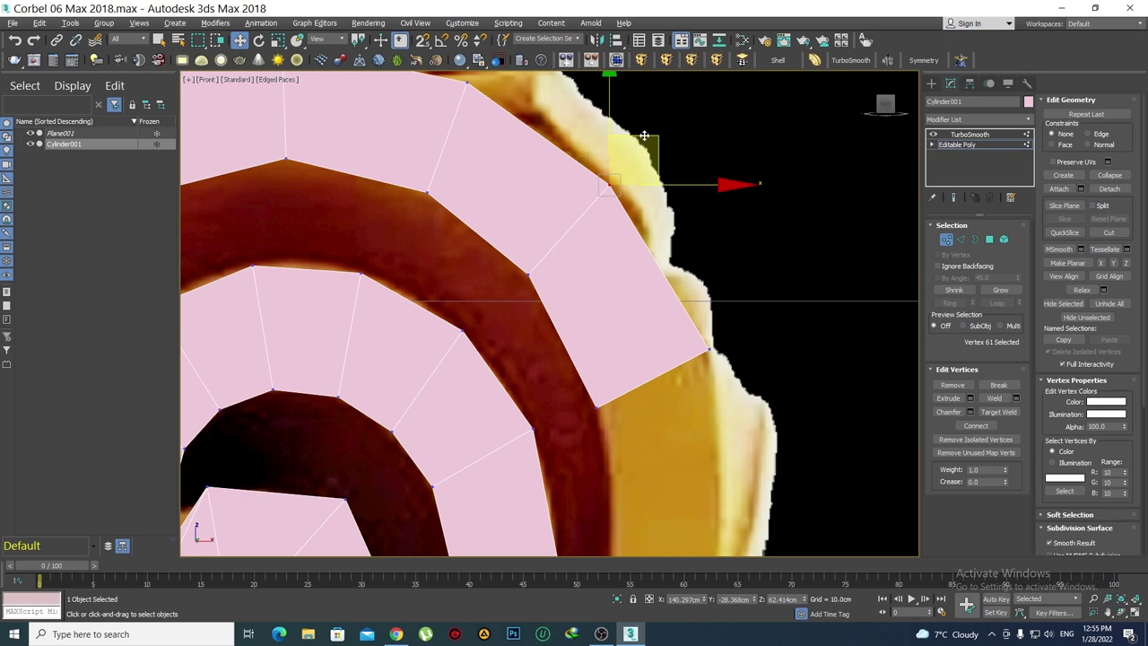
drag(644, 135, 659, 154)
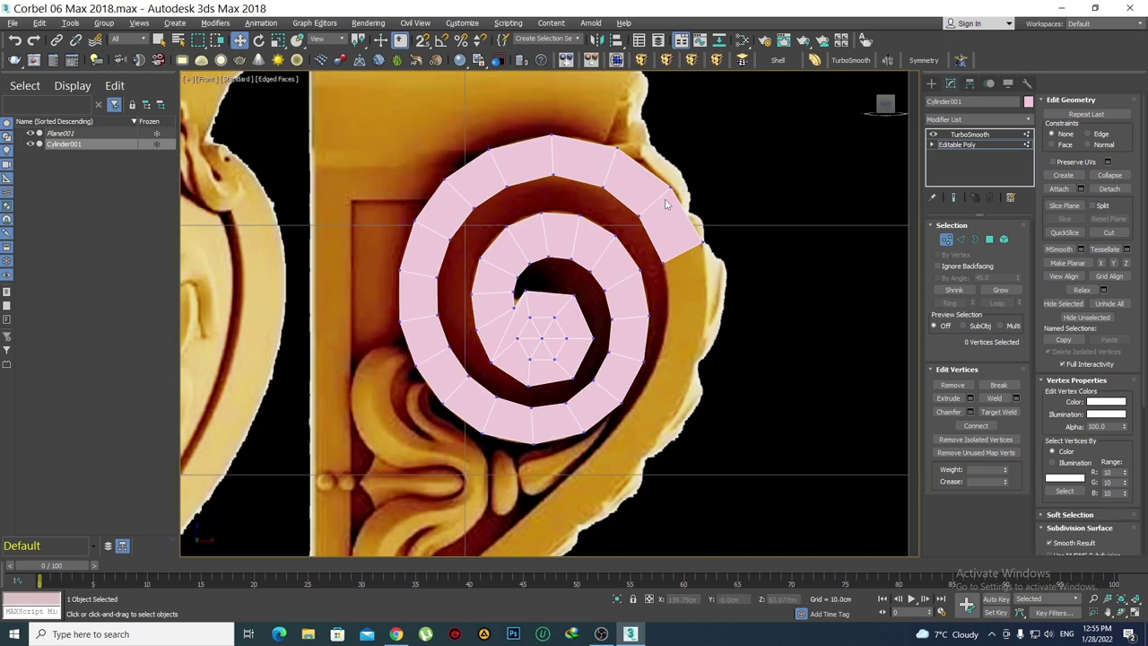
click(738, 154)
scroll(716, 312, down, 4)
scroll(715, 268, up, 2)
scroll(695, 260, up, 2)
Extrude another face downward, pull its outer corner lower and nudge an inner vertex up-left
key(2)
click(681, 251)
scroll(679, 254, up, 2)
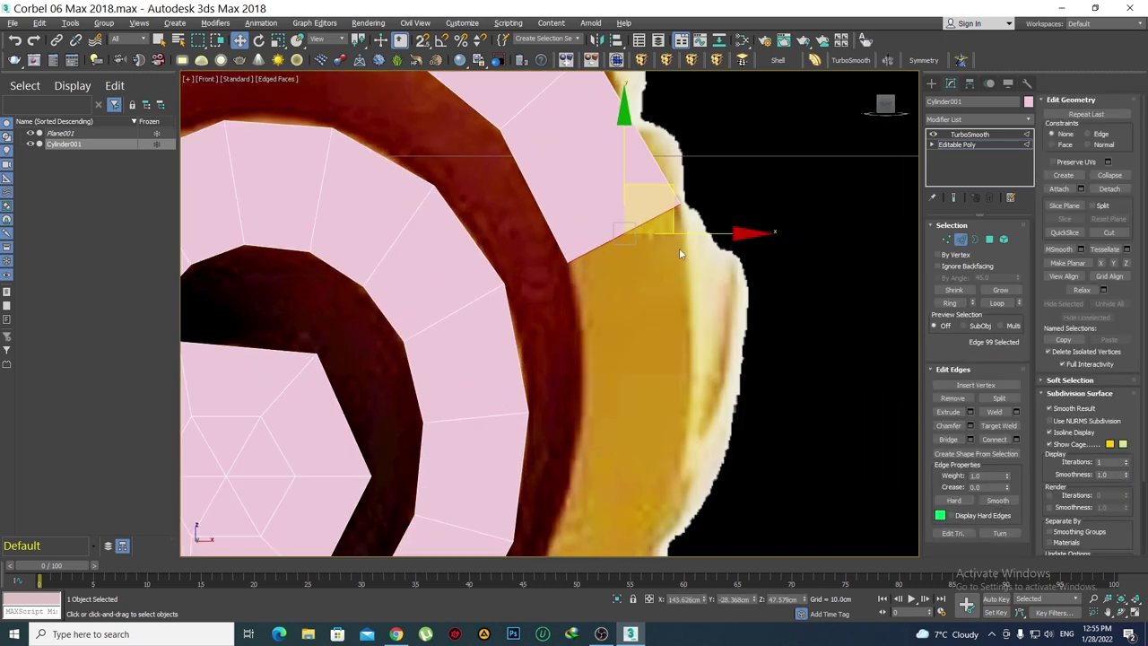
shift+drag(677, 186, 687, 337)
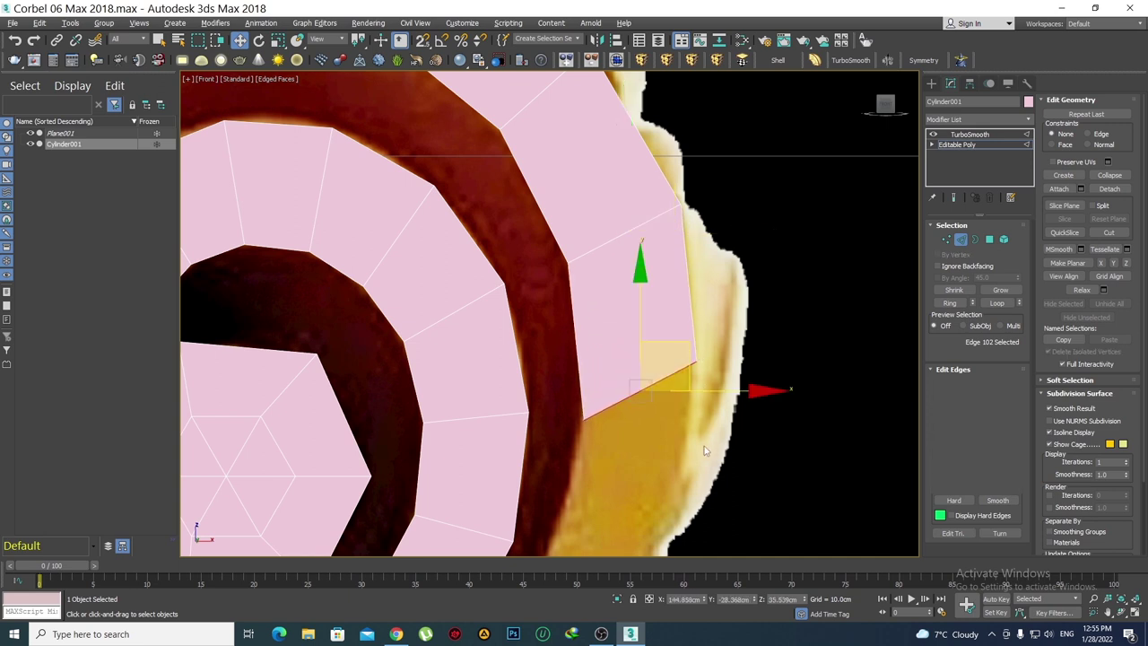
key(1)
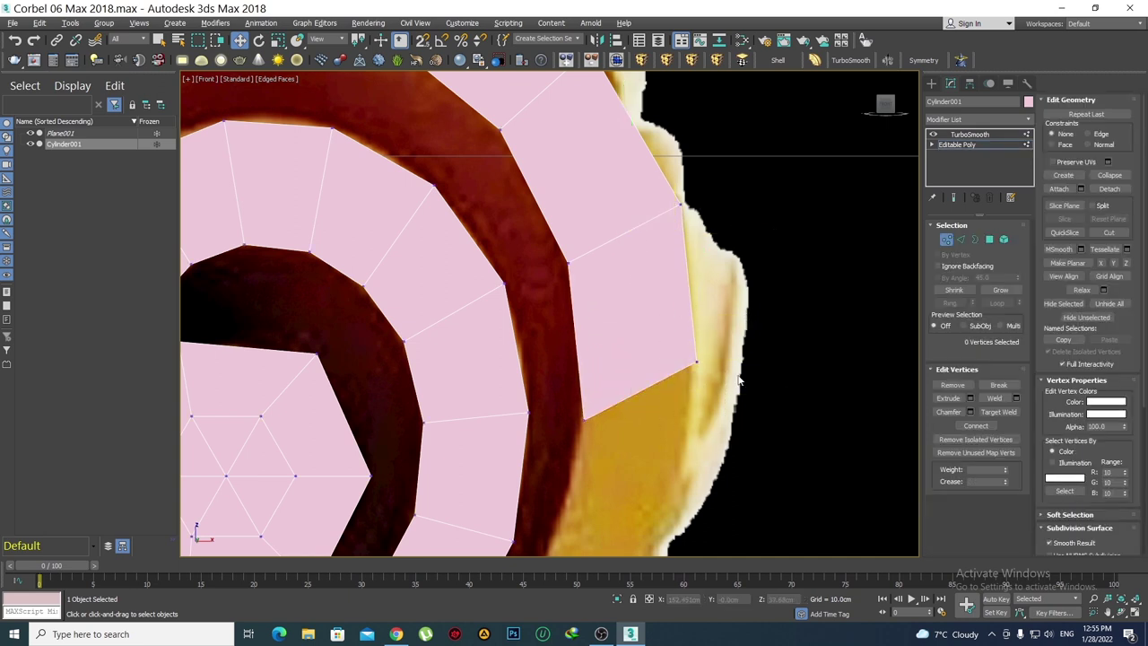
drag(748, 333, 747, 362)
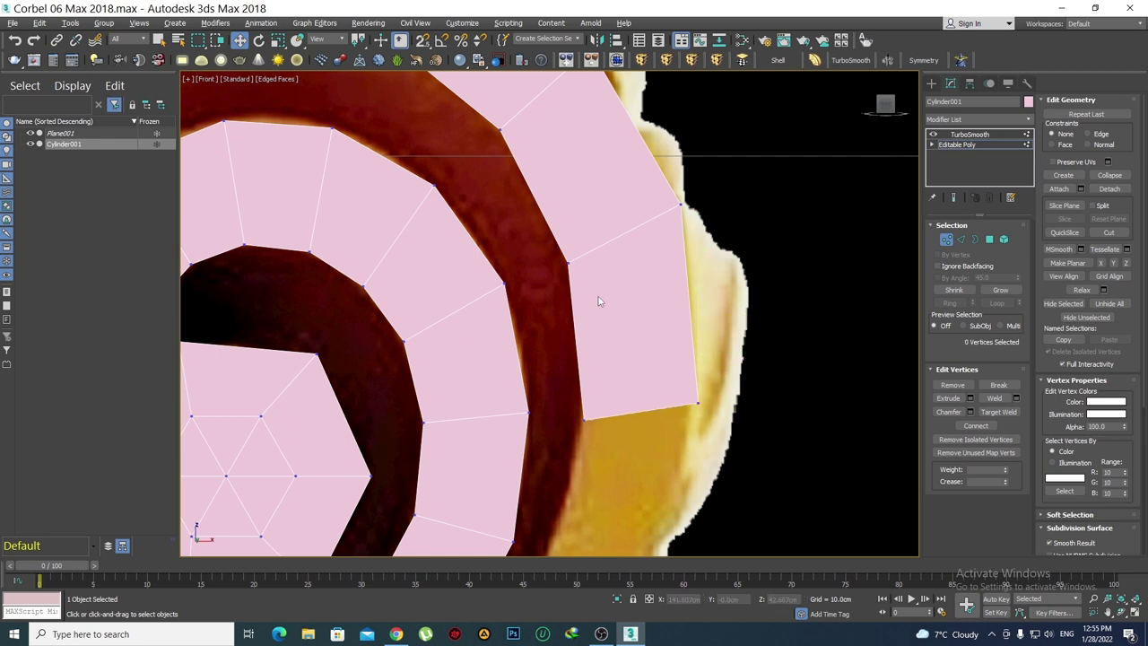
click(569, 263)
drag(614, 216, 609, 207)
click(618, 336)
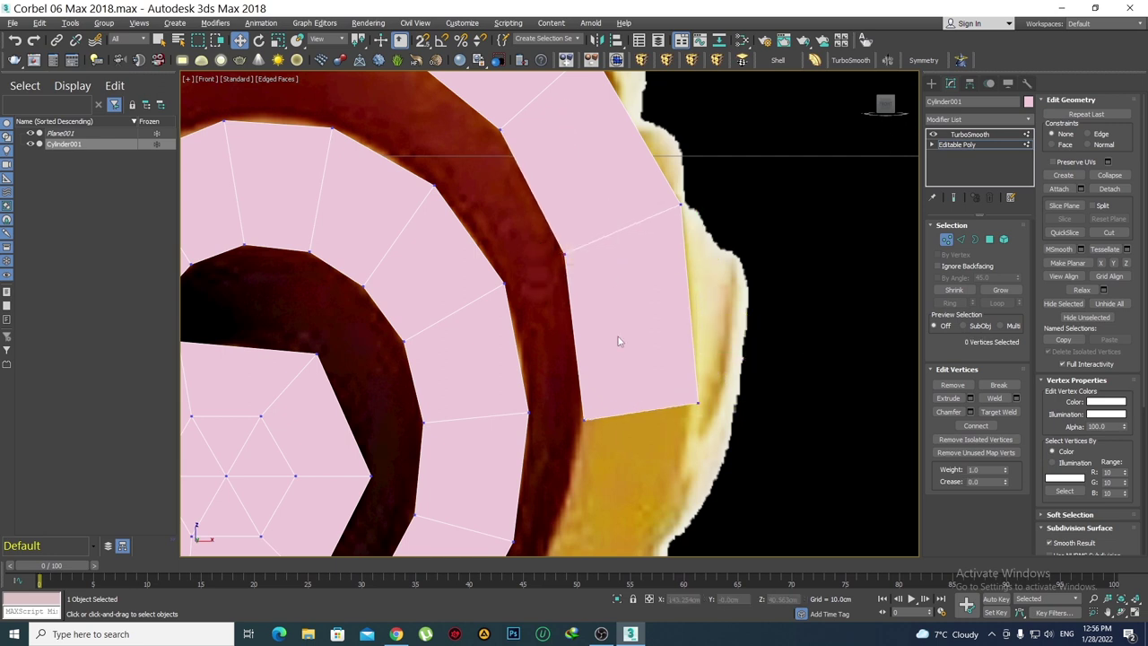
click(584, 417)
click(661, 320)
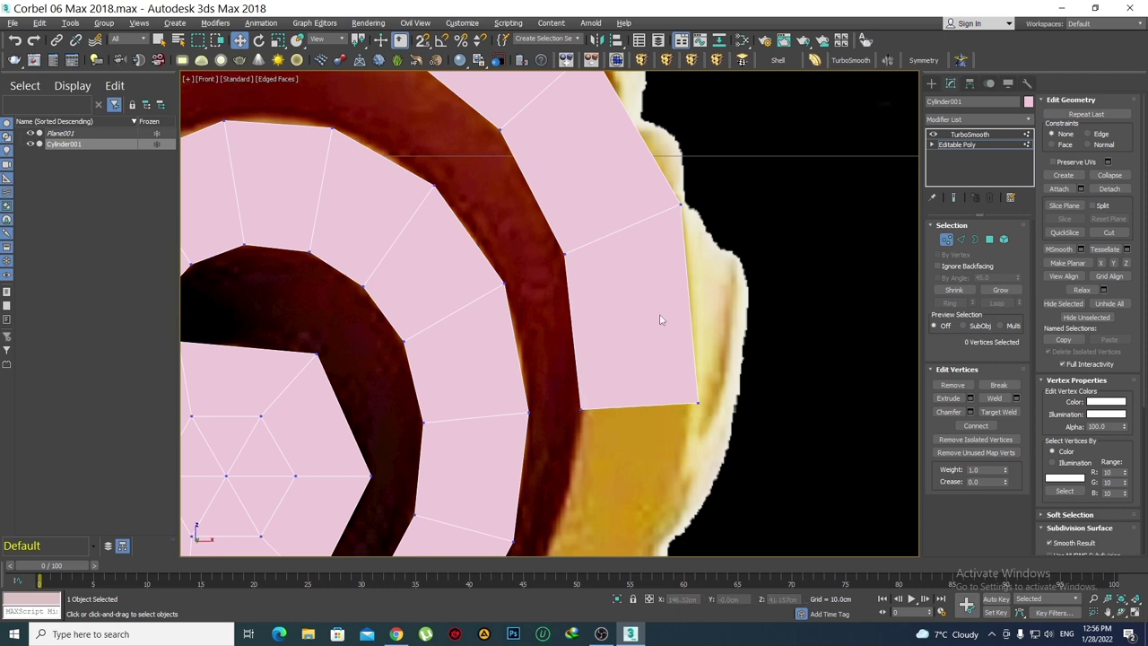
scroll(687, 276, down, 5)
scroll(666, 338, up, 3)
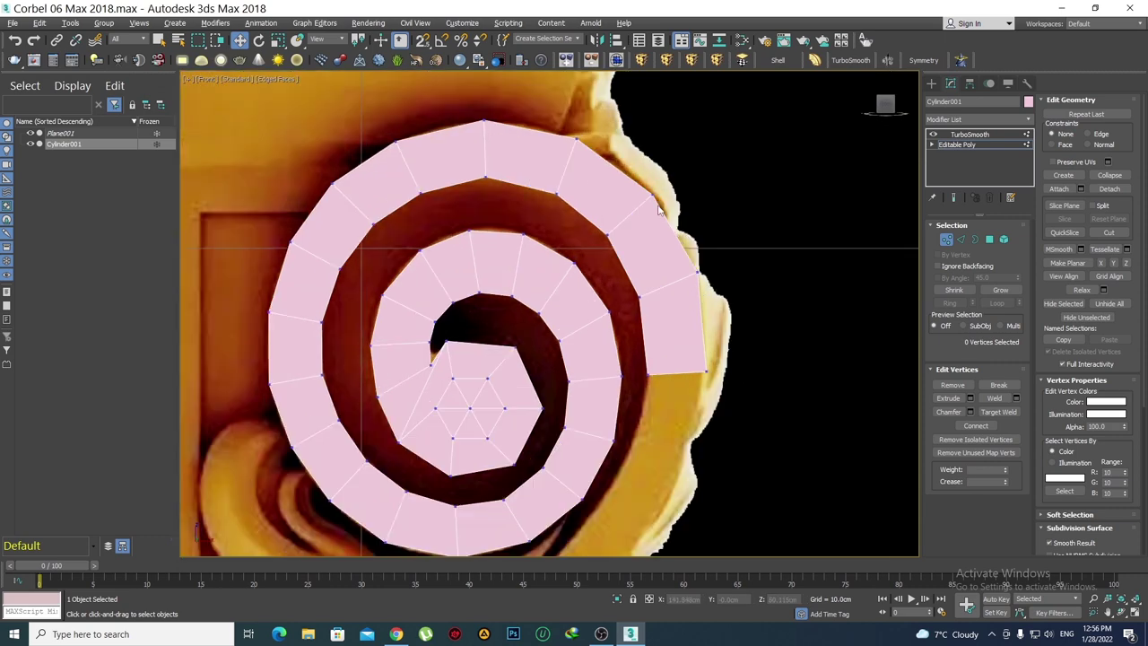
Check the corner vertices at the band's open end against the scroll, then clear the selection
click(660, 187)
scroll(695, 155, up, 2)
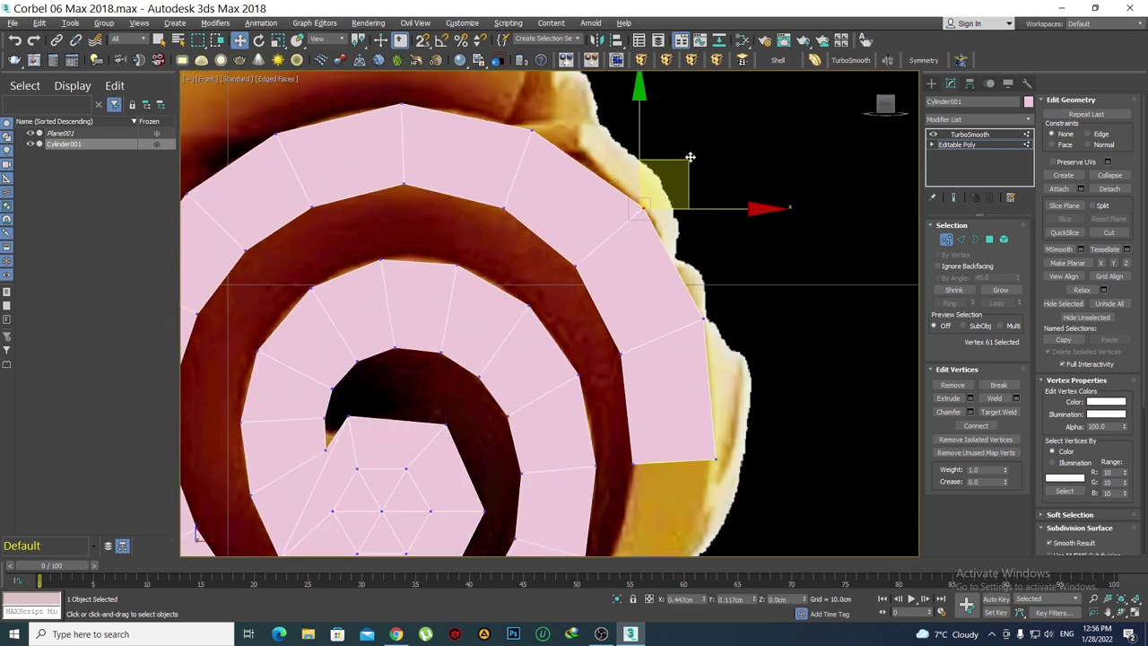
click(757, 186)
scroll(740, 330, down, 5)
scroll(710, 274, up, 3)
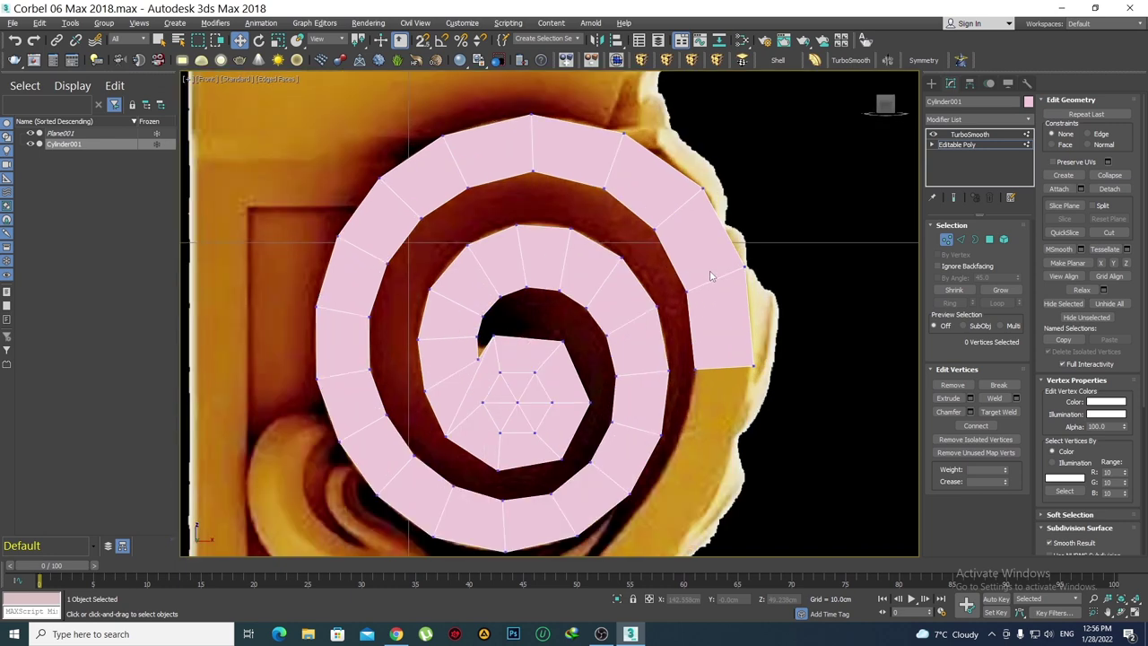
scroll(687, 249, up, 2)
click(644, 220)
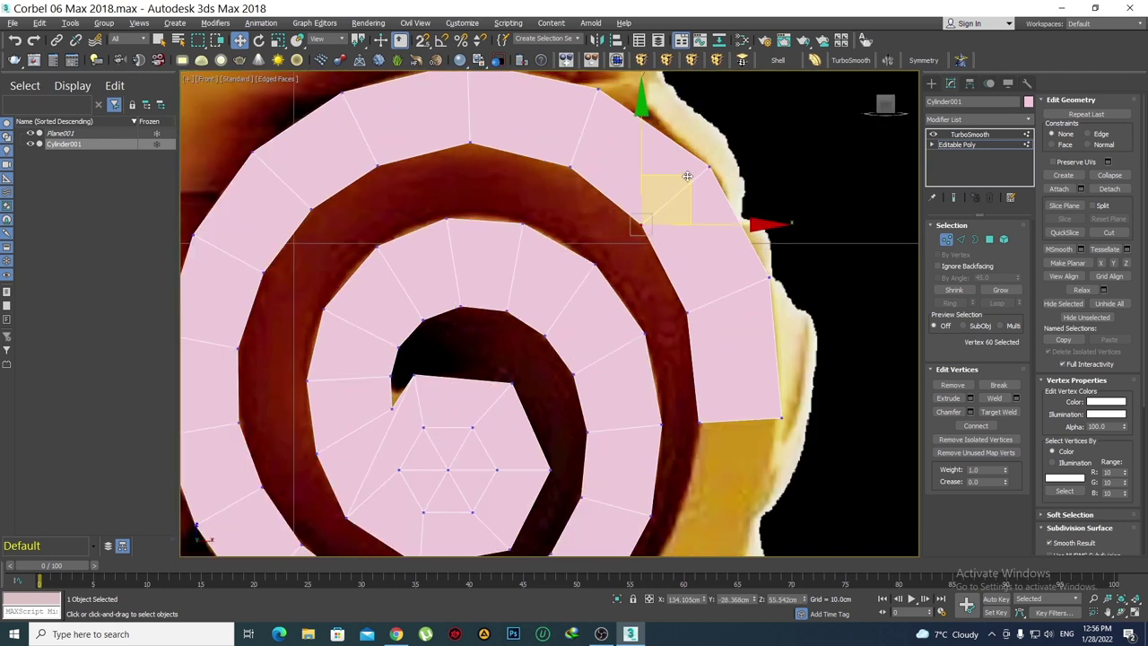
click(678, 312)
click(687, 312)
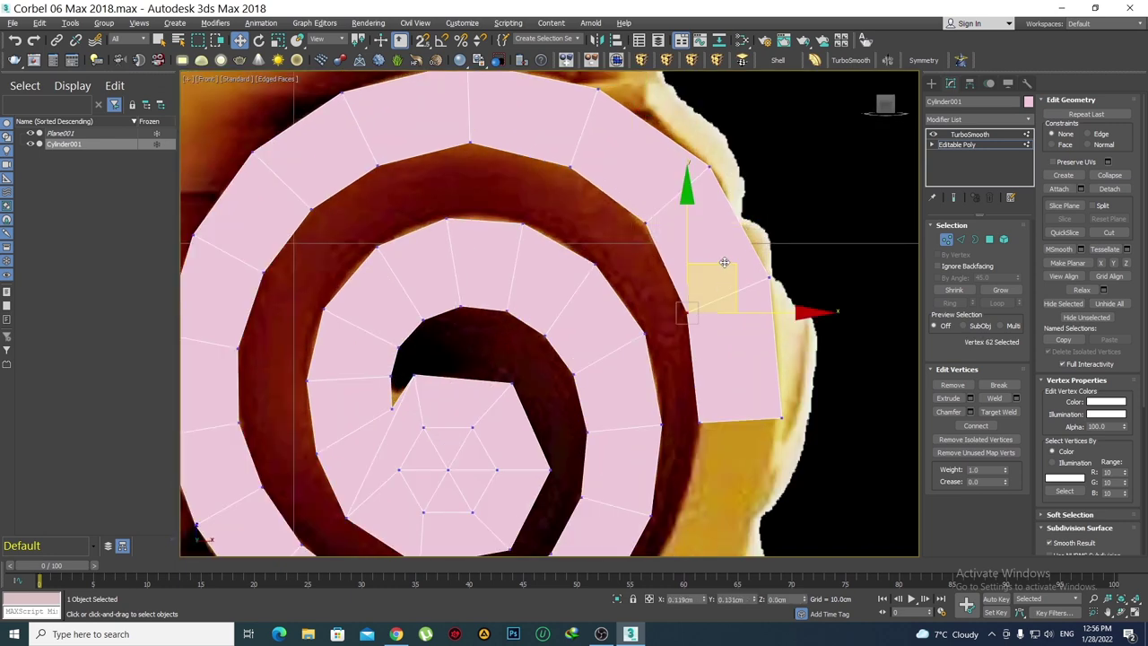
click(698, 292)
scroll(699, 292, down, 3)
With See-Through on, extrude the band's end edge down into a new row of faces
scroll(698, 292, down, 2)
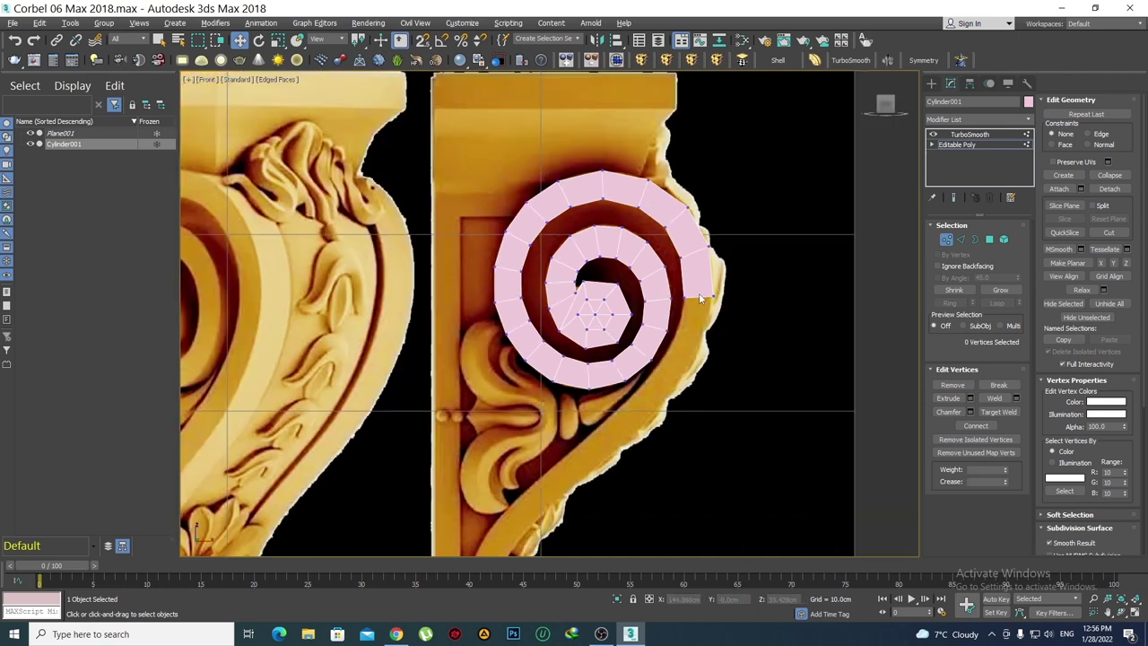
scroll(724, 381, down, 2)
scroll(689, 330, up, 2)
scroll(689, 325, up, 2)
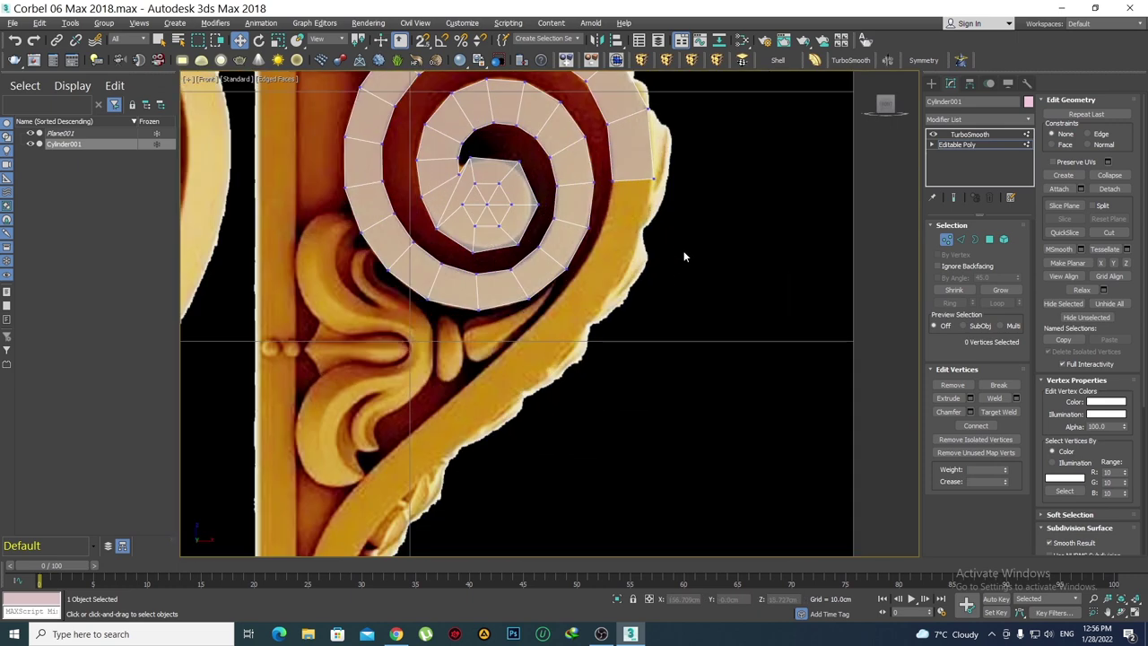
scroll(683, 256, up, 1)
scroll(619, 296, up, 2)
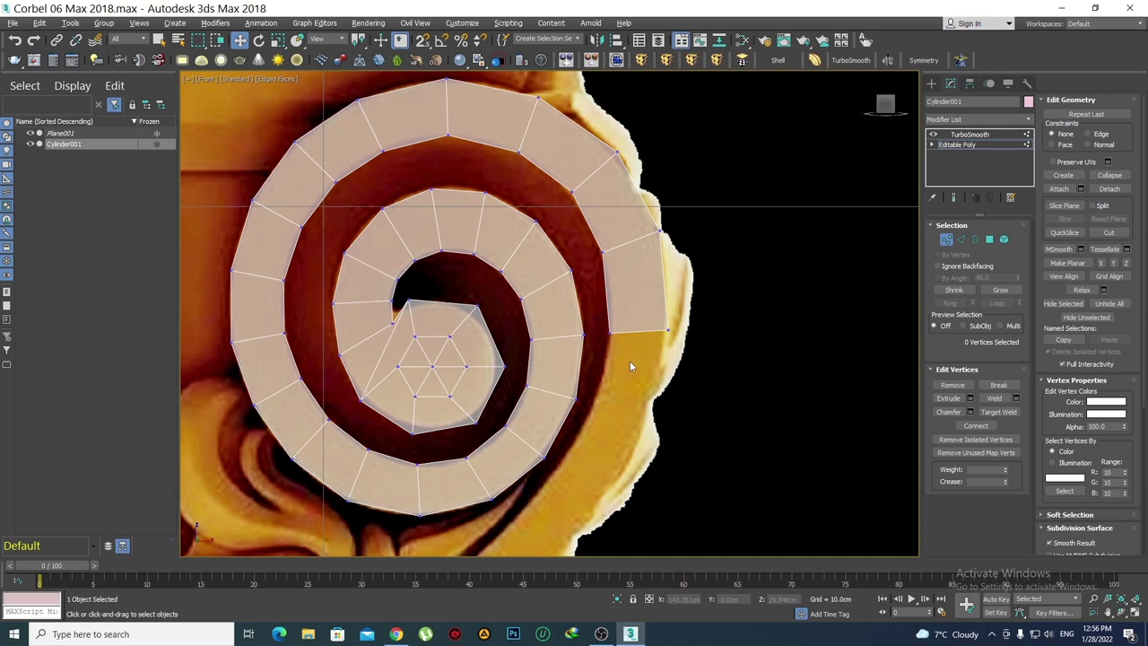
key(alt+x)
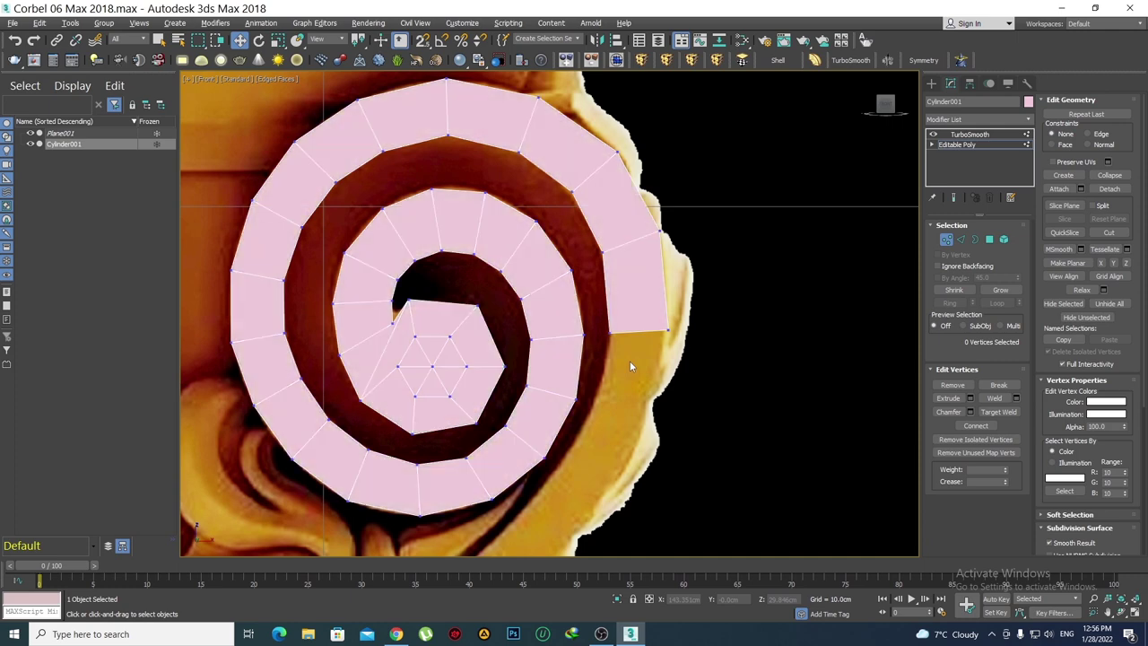
key(alt+x)
middle_drag(629, 366, 626, 319)
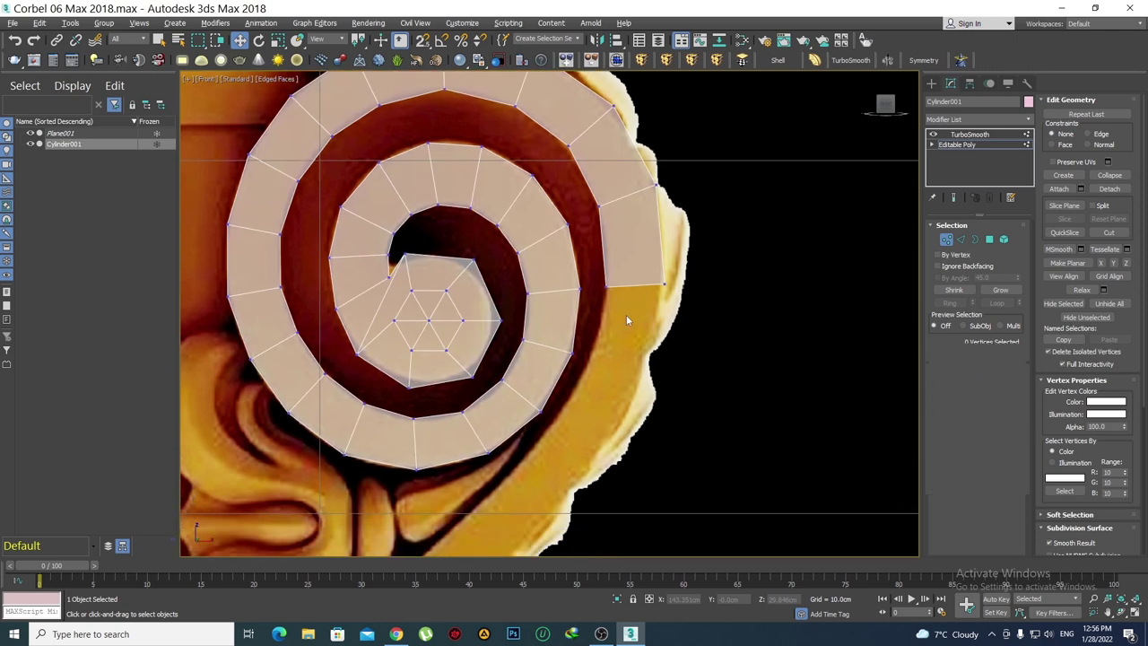
key(2)
scroll(626, 314, up, 2)
shift+drag(695, 216, 659, 369)
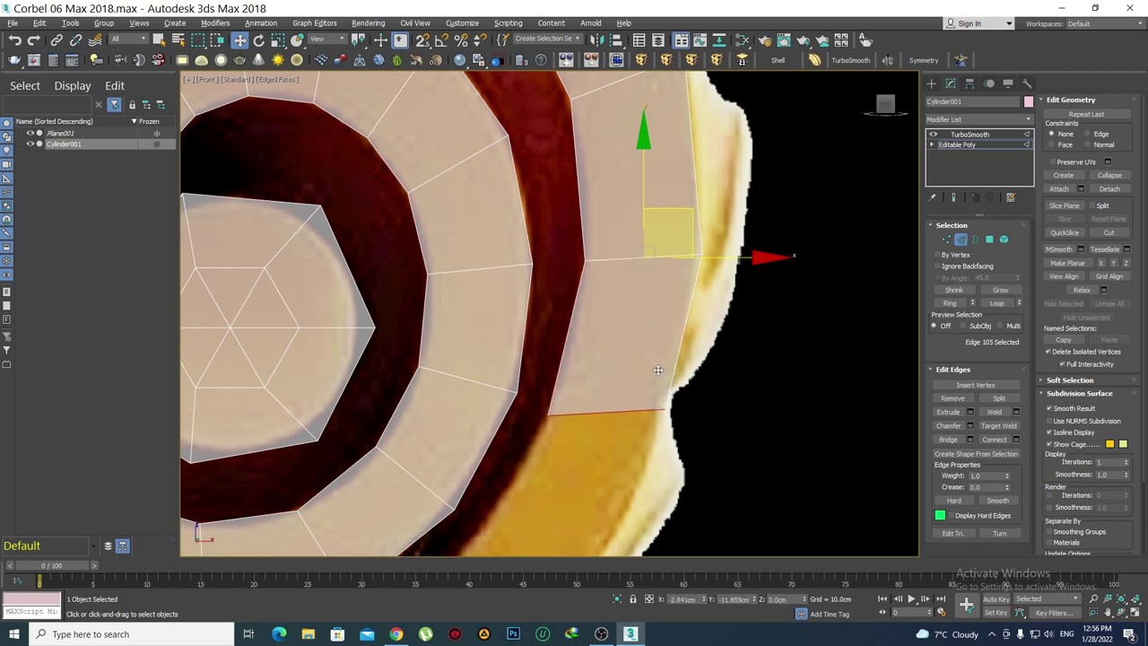
Fit the new faces' corner vertices and end edge onto the scroll's outer curl
key(1)
click(665, 410)
scroll(712, 269, down, 2)
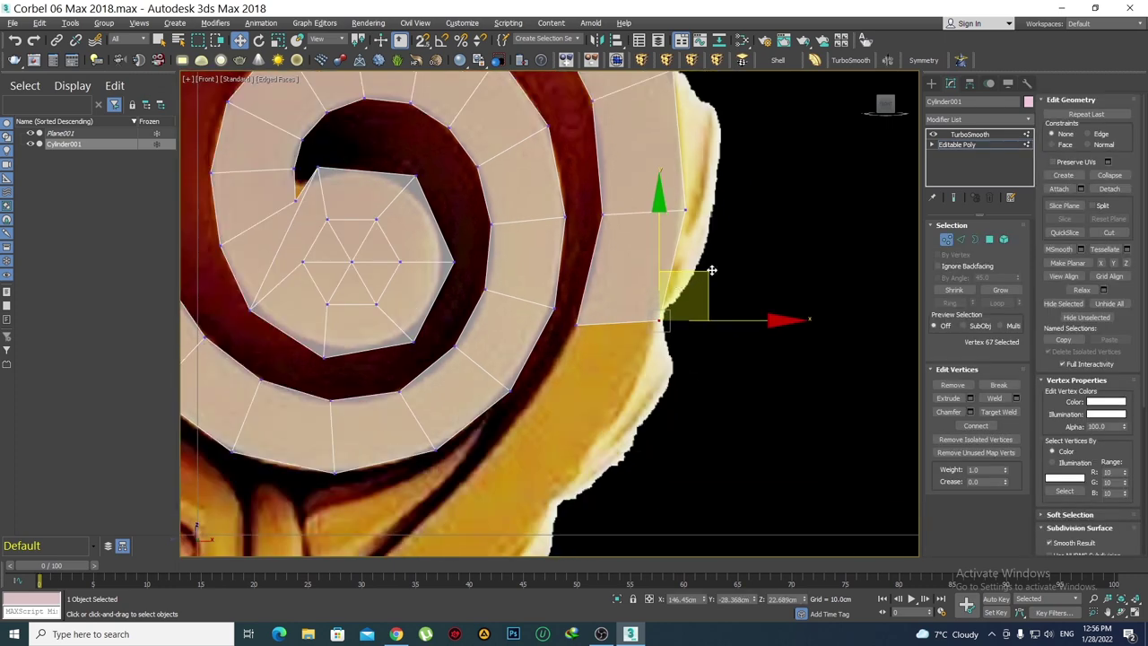
drag(707, 278, 697, 318)
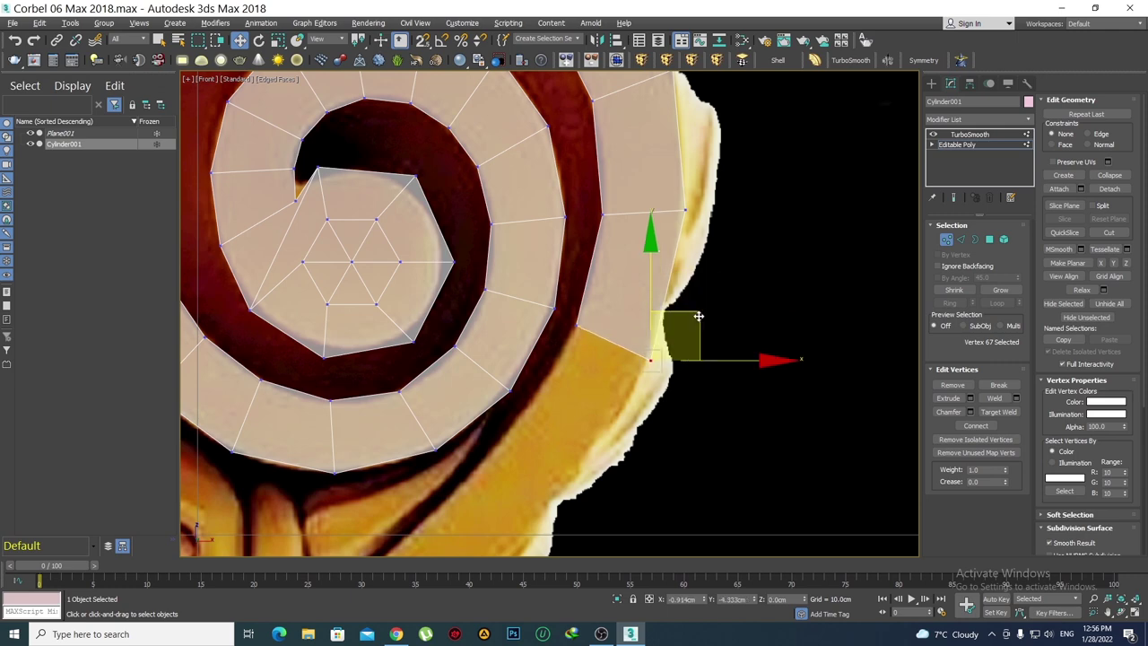
middle_drag(606, 389, 639, 303)
key(2)
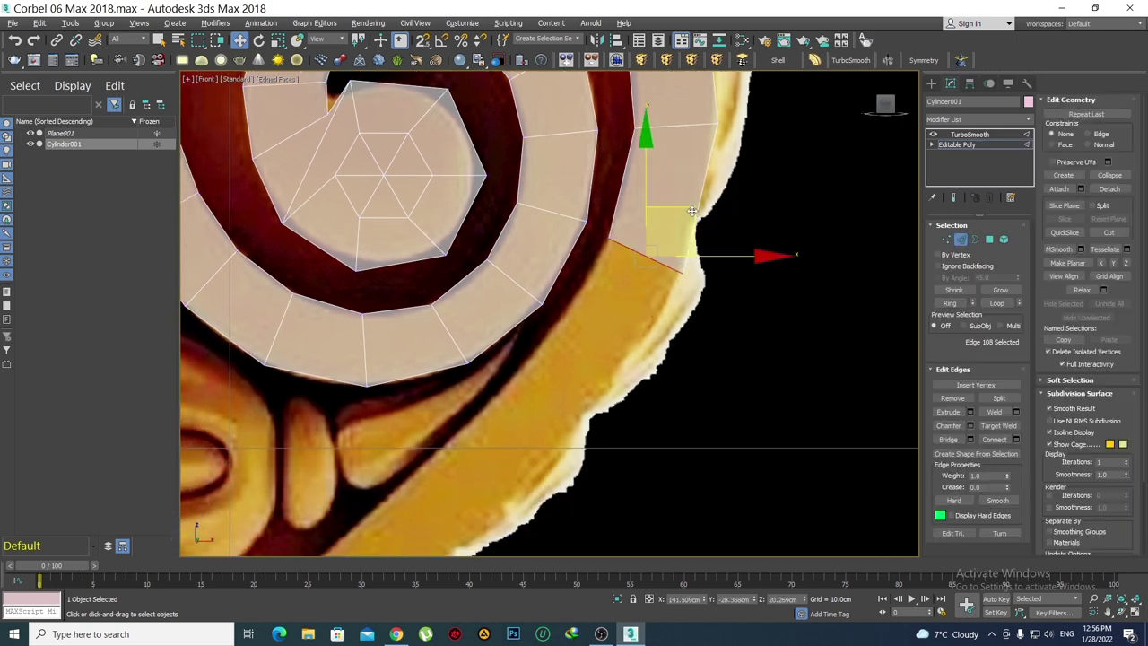
drag(692, 211, 637, 327)
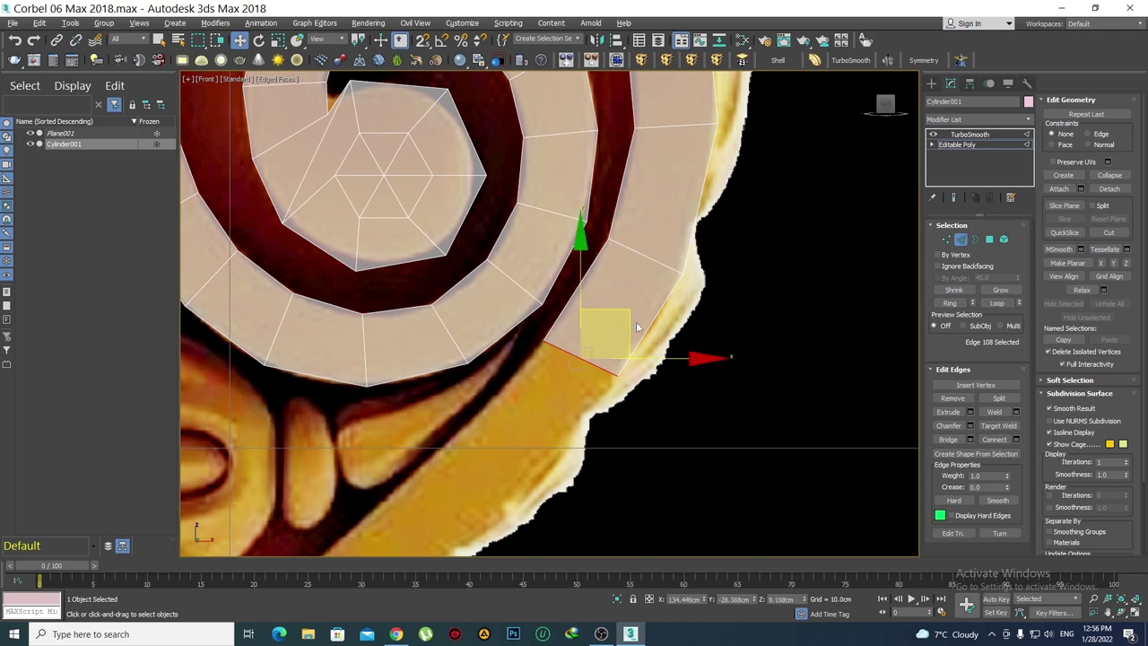
key(1)
click(617, 377)
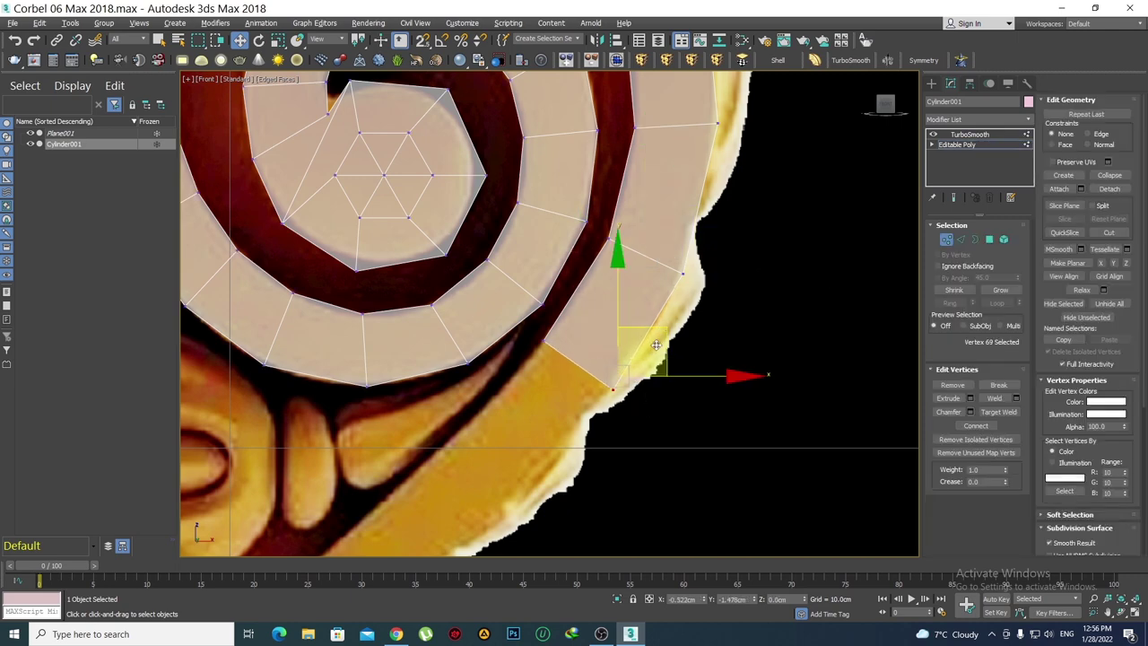
drag(657, 344, 634, 377)
scroll(565, 348, down, 2)
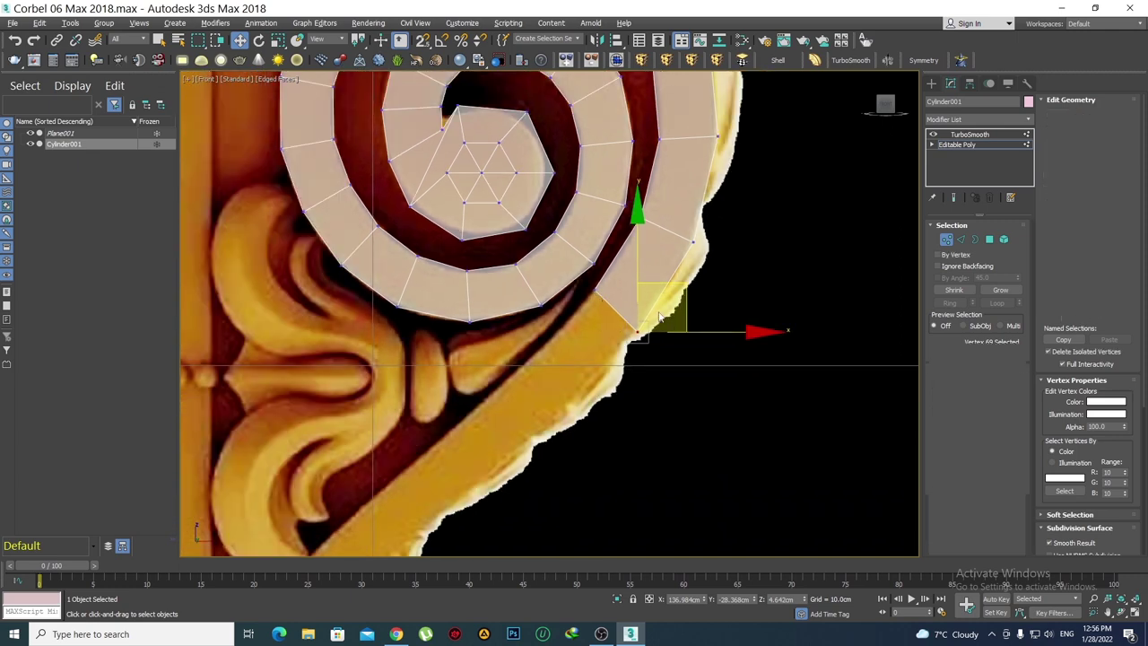
Nudge the outer vertex at the band's end onto the scroll outline
key(2)
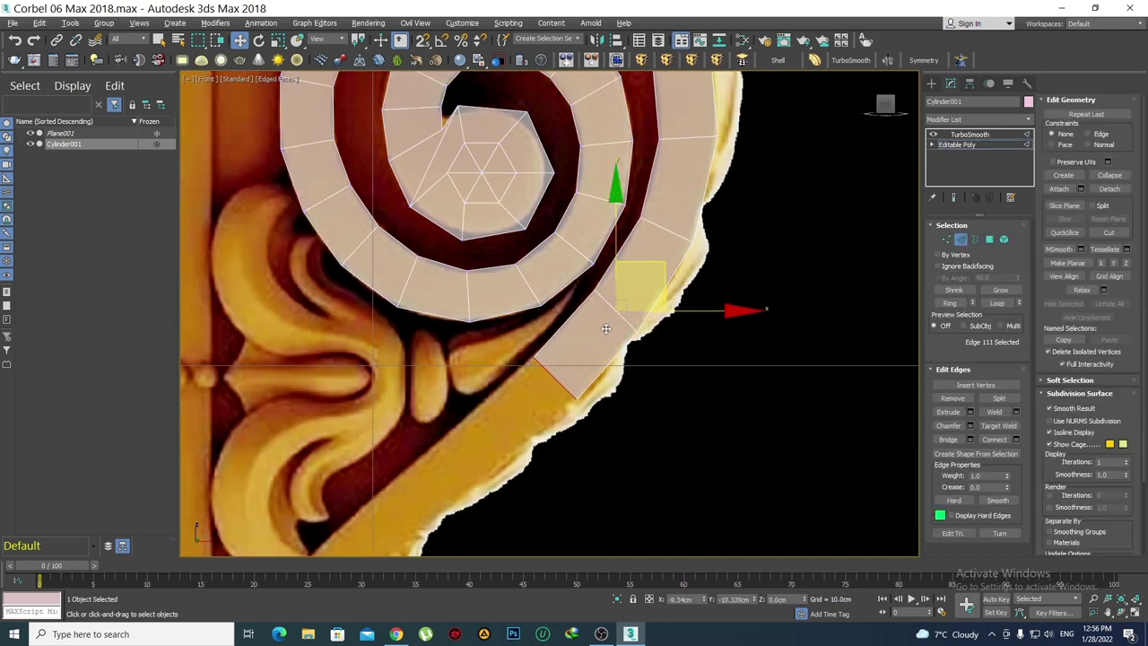
key(1)
click(574, 398)
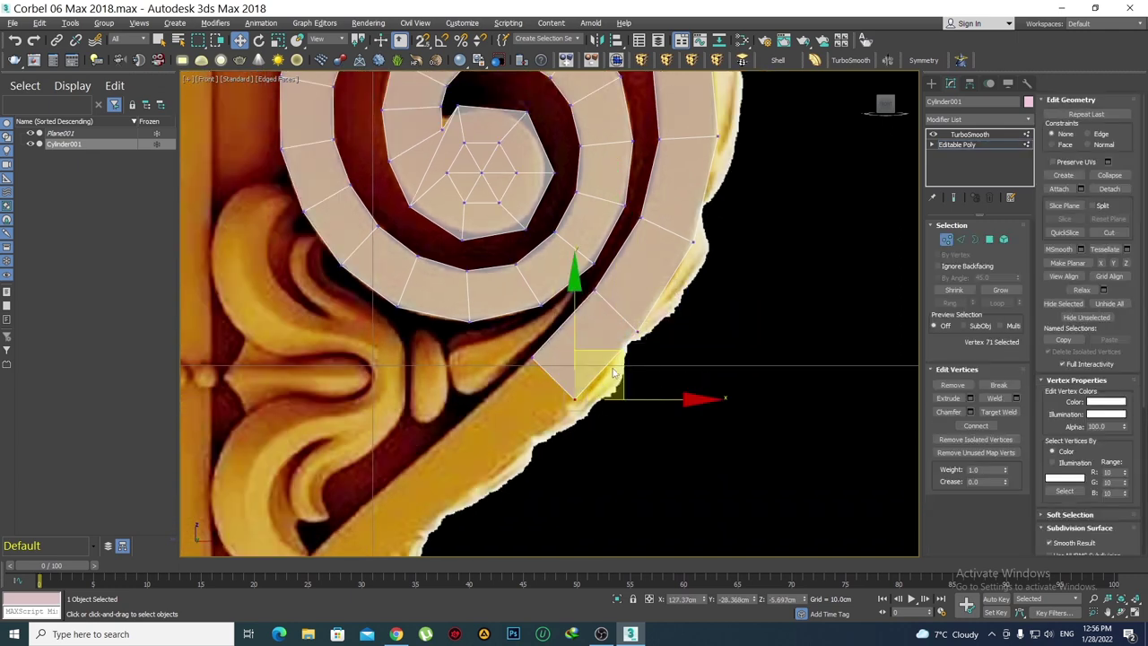
drag(614, 374, 619, 381)
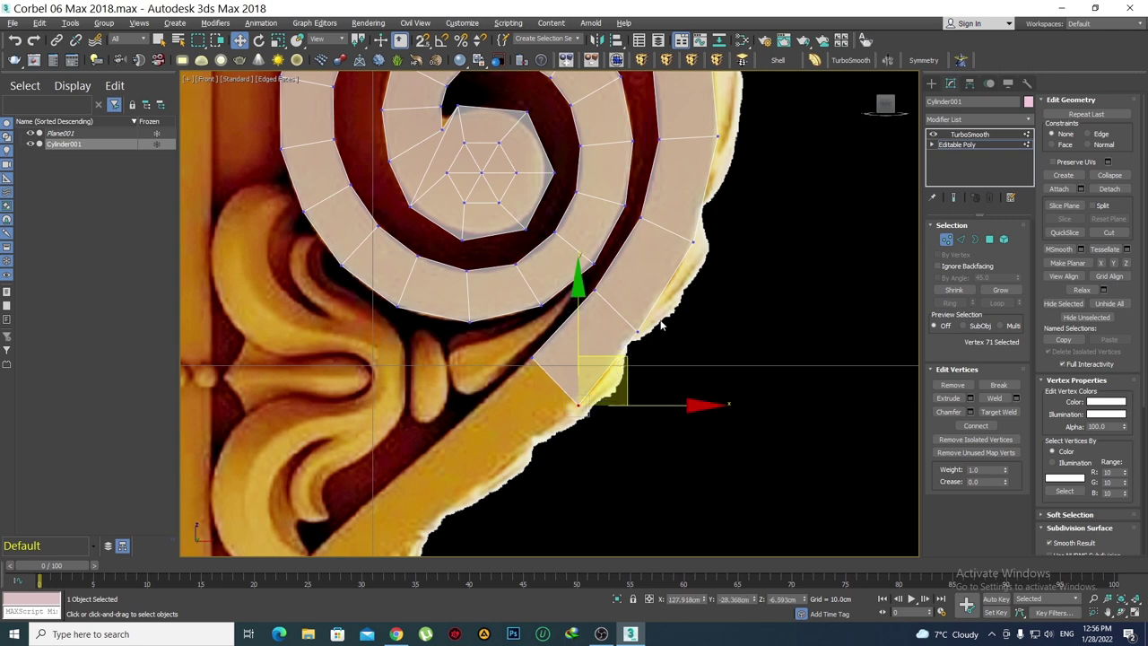
middle_drag(661, 326, 696, 279)
Extrude the open end edge repeatedly down-left along the corbel's curved arm toward the lower scroll
key(2)
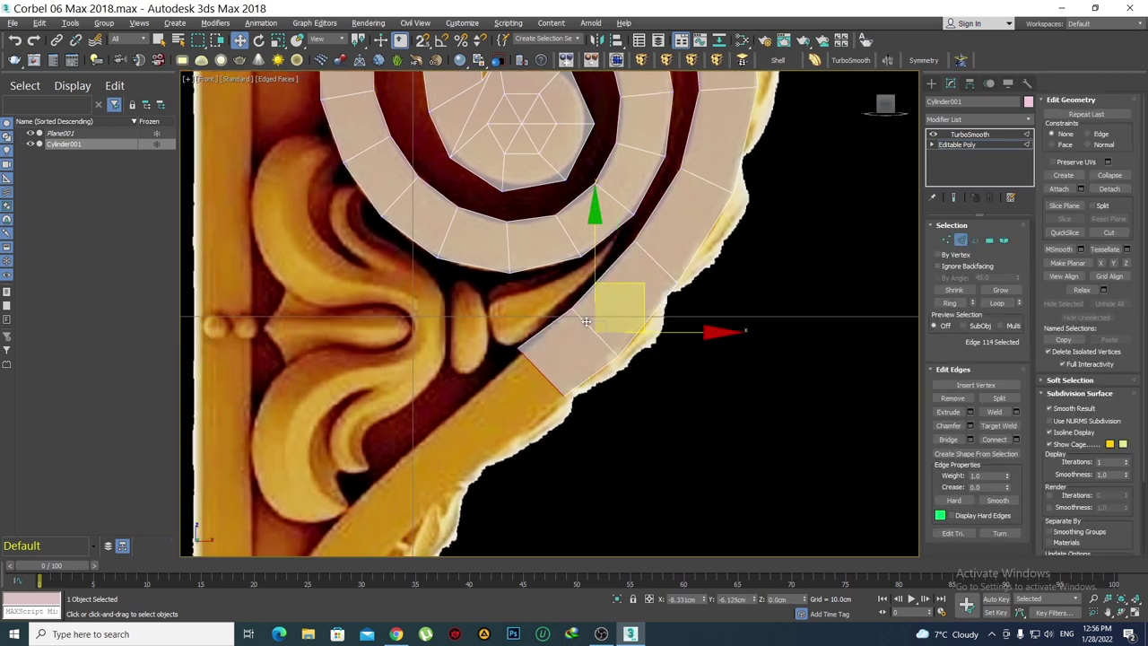
click(541, 372)
mouse_move(582, 400)
middle_down()
mouse_move(630, 315)
mouse_move(675, 192)
middle_up()
shift+drag(667, 184, 589, 252)
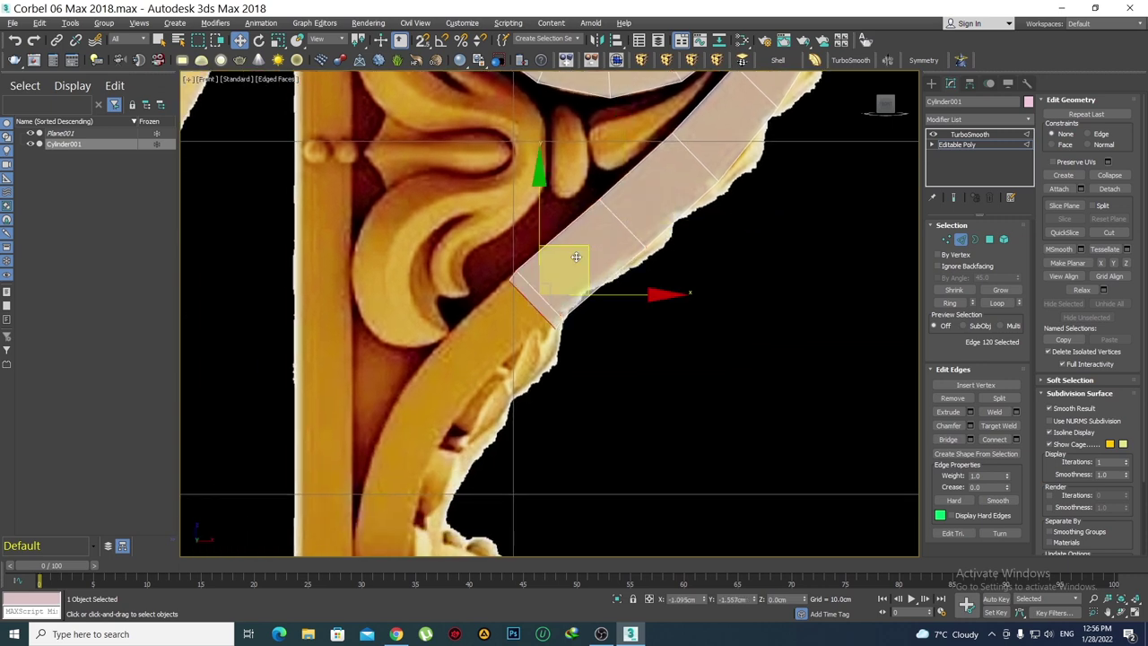
mouse_move(588, 252)
shift+mouse_down()
mouse_move(514, 311)
mouse_move(515, 343)
shift+mouse_up()
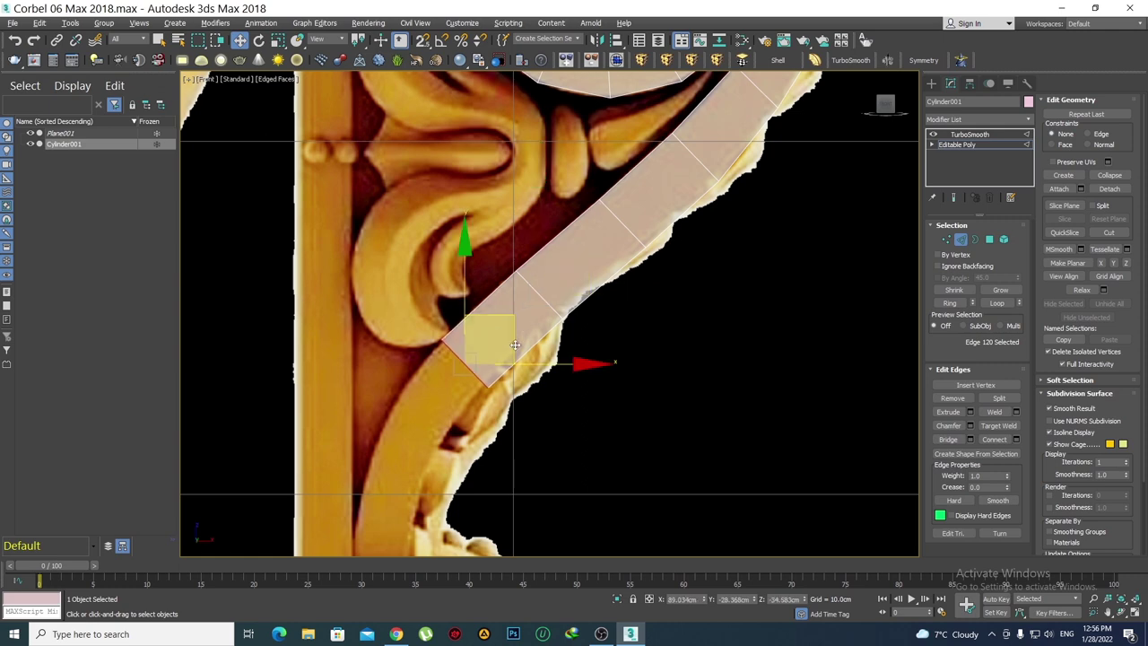
middle_drag(515, 343, 560, 207)
mouse_move(557, 177)
shift+mouse_down()
mouse_move(503, 265)
mouse_move(477, 360)
shift+mouse_up()
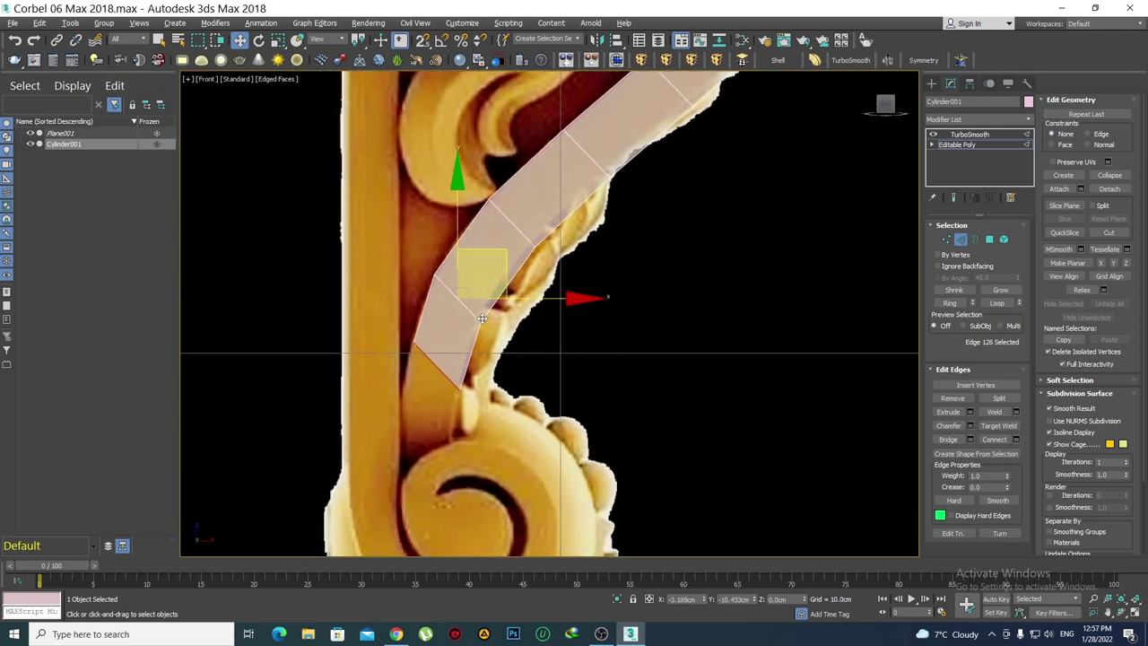
middle_drag(477, 360, 490, 252)
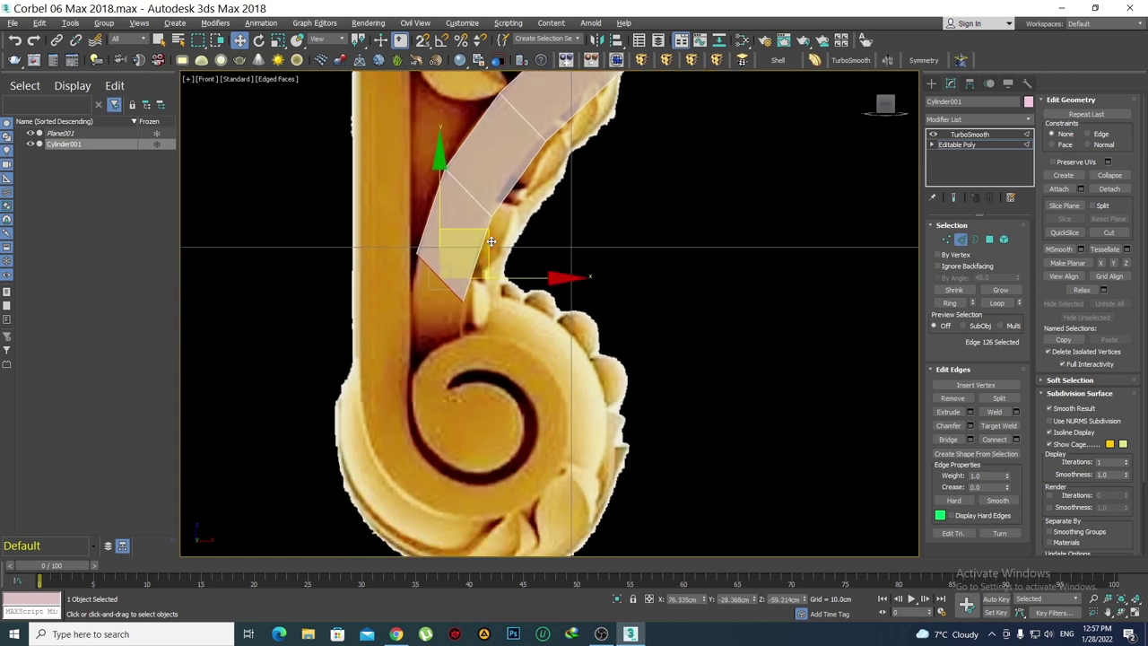
shift+drag(491, 238, 482, 322)
middle_drag(556, 193, 515, 379)
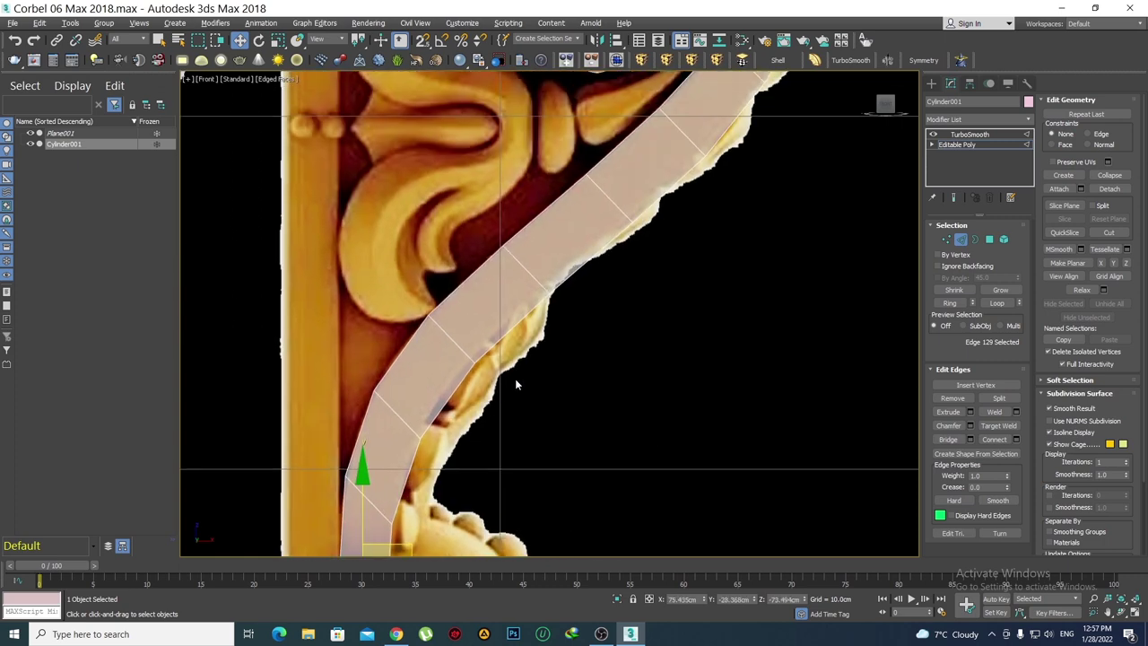
key(1)
scroll(622, 375, down, 3)
Nudge an outer-edge vertex of the lower strip up-left onto the corbel outline
scroll(638, 359, up, 3)
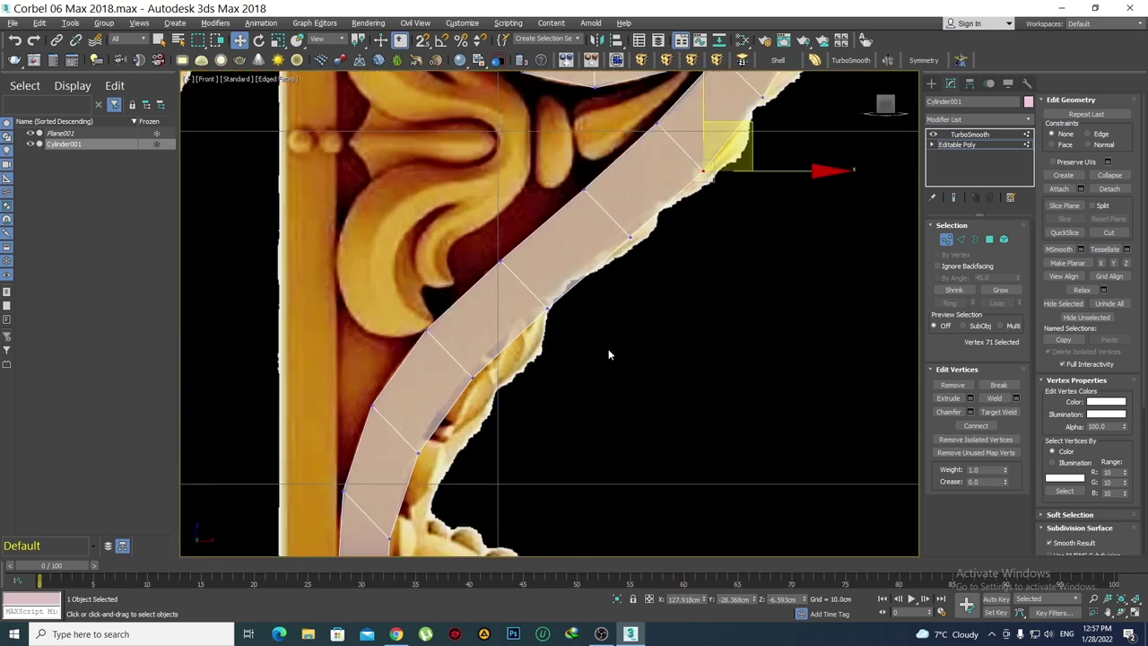
scroll(546, 354, up, 2)
click(569, 265)
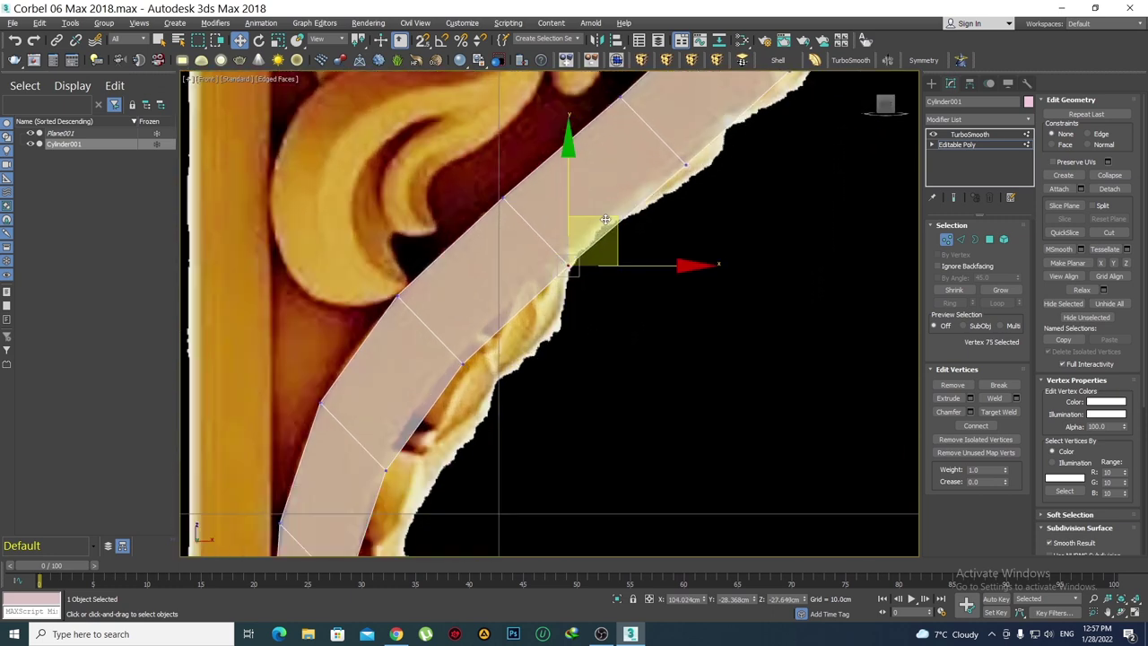
drag(583, 253, 576, 244)
drag(656, 151, 658, 152)
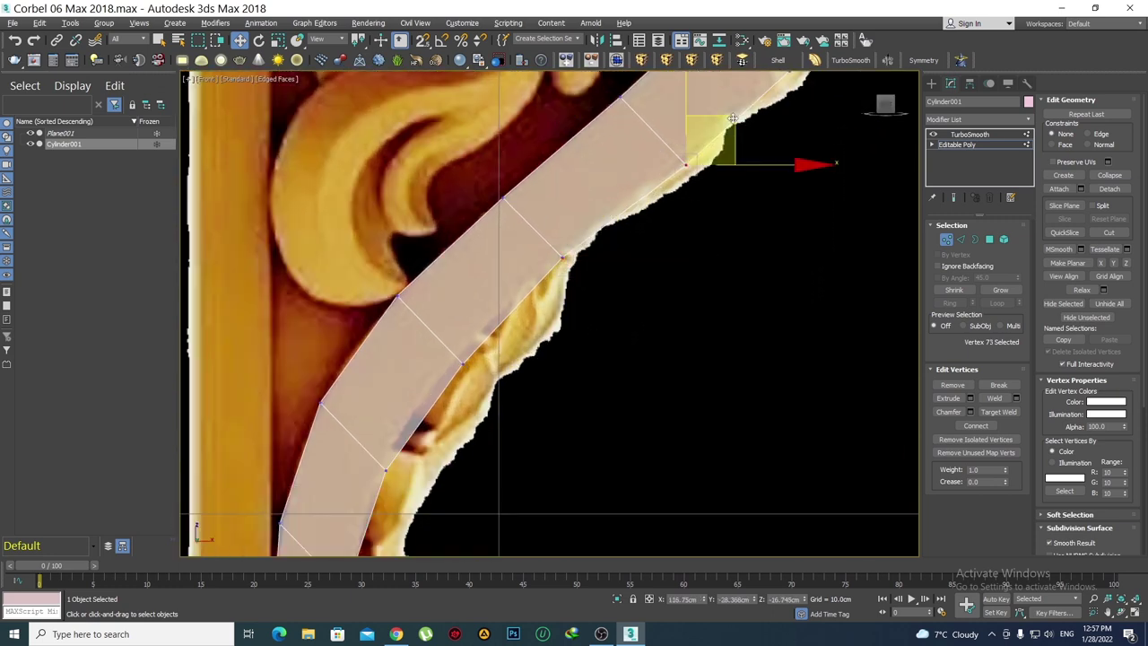
middle_drag(463, 360, 504, 336)
click(504, 338)
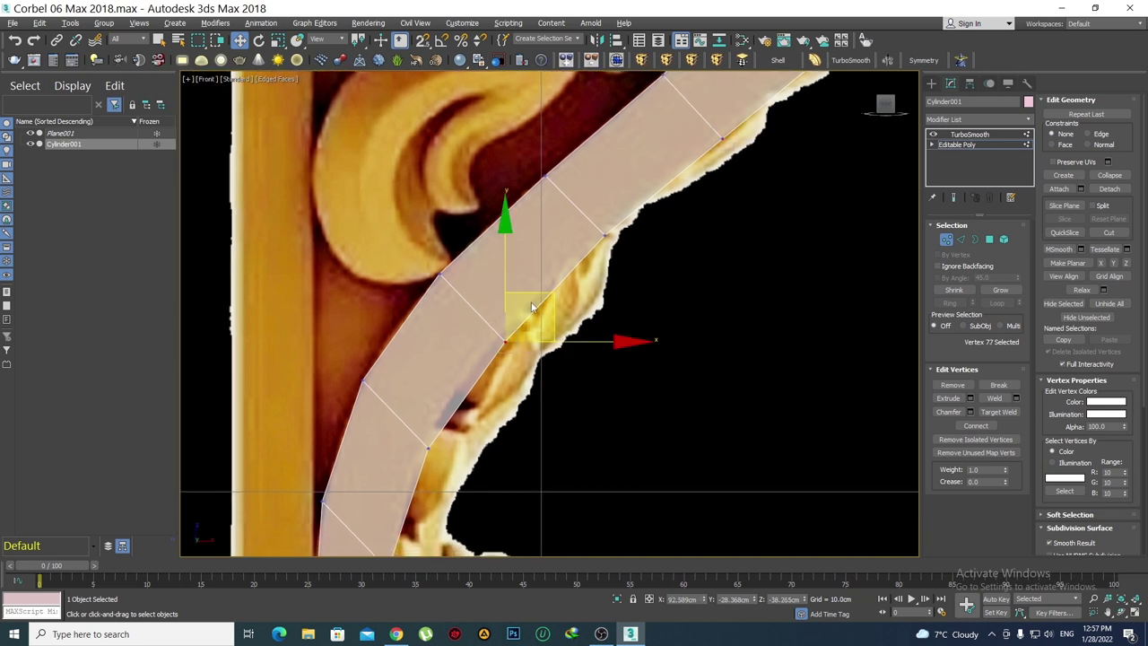
Move the strip's inner vertices up-right and raise the bottom one to meet the lower scroll
middle_drag(470, 497, 557, 398)
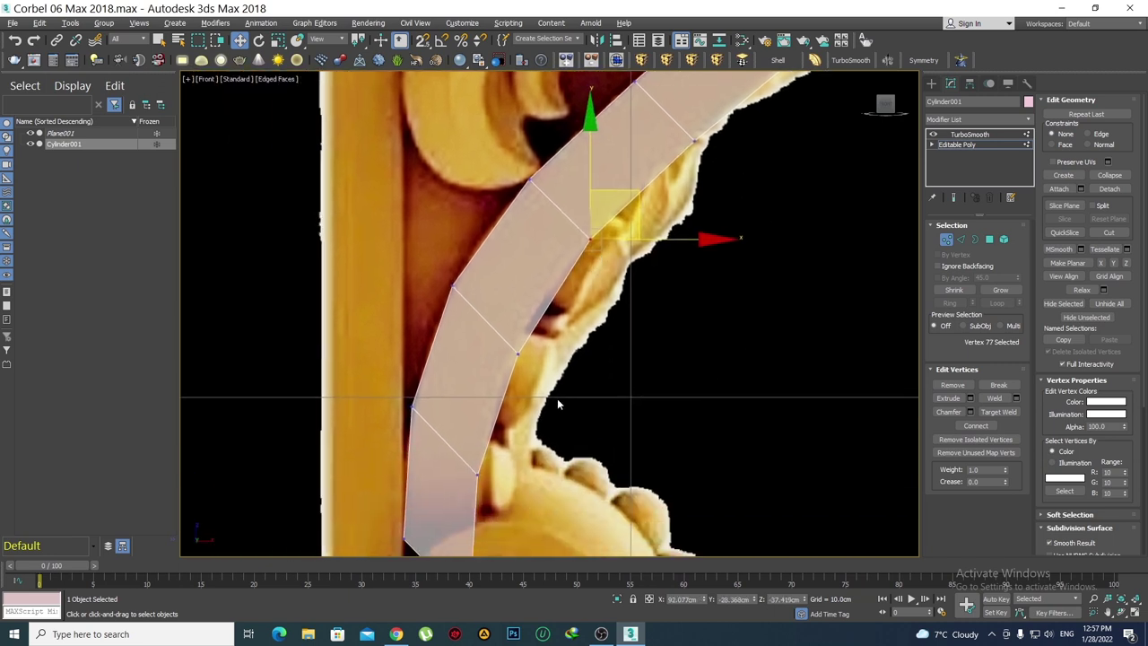
click(517, 352)
drag(550, 306, 559, 280)
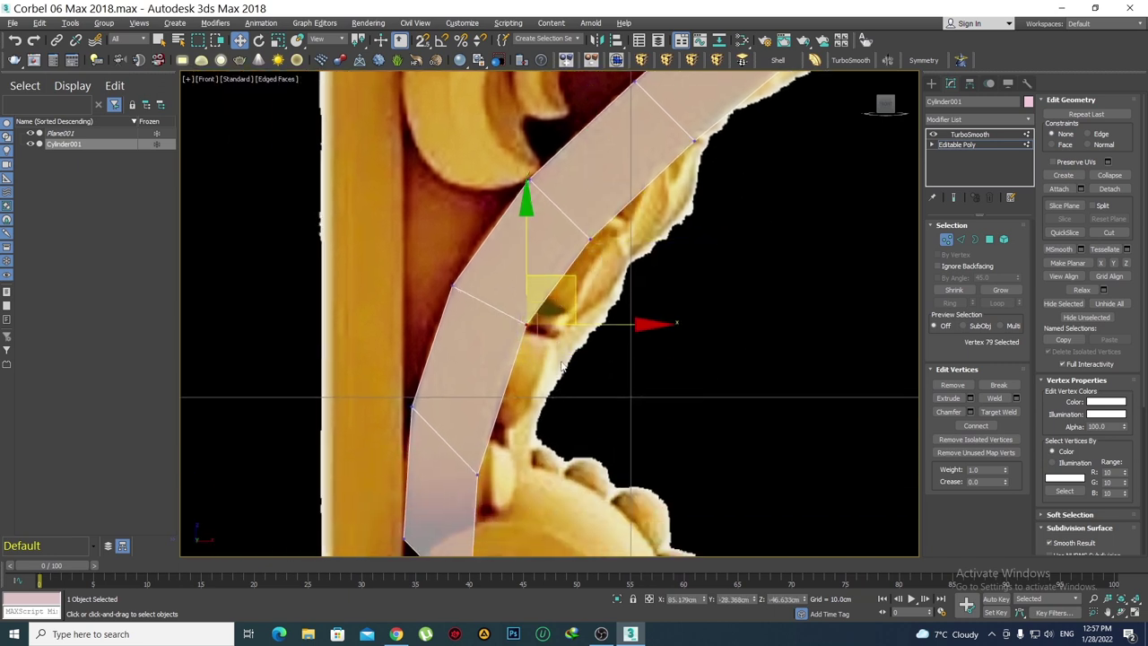
middle_drag(516, 512, 557, 415)
click(517, 377)
drag(563, 329, 574, 276)
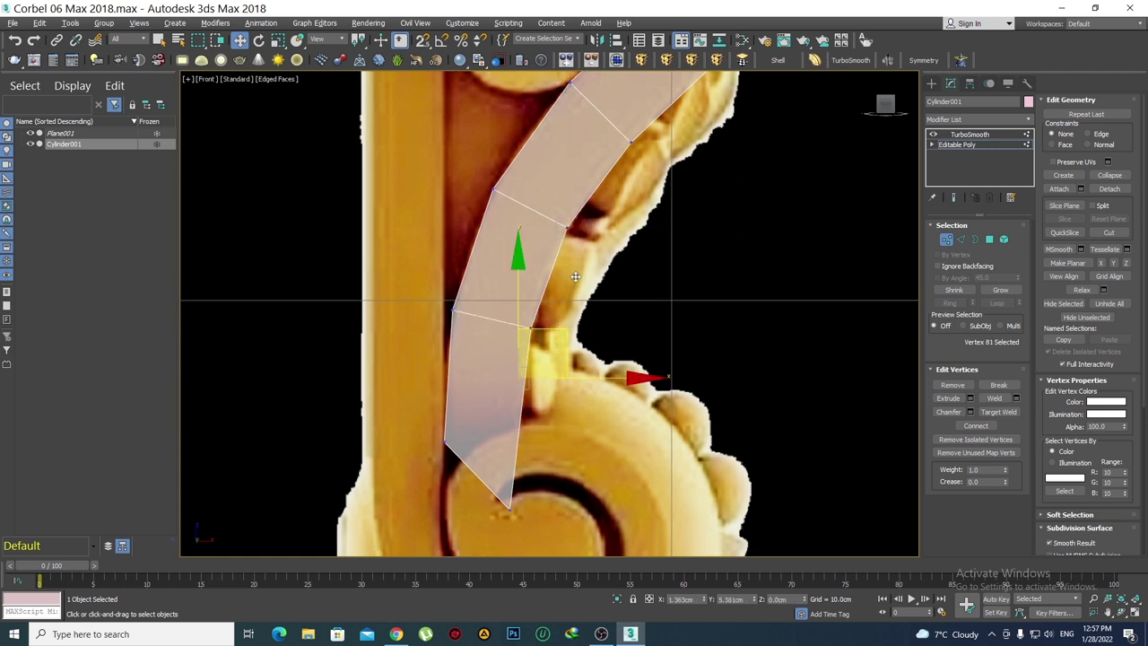
click(510, 508)
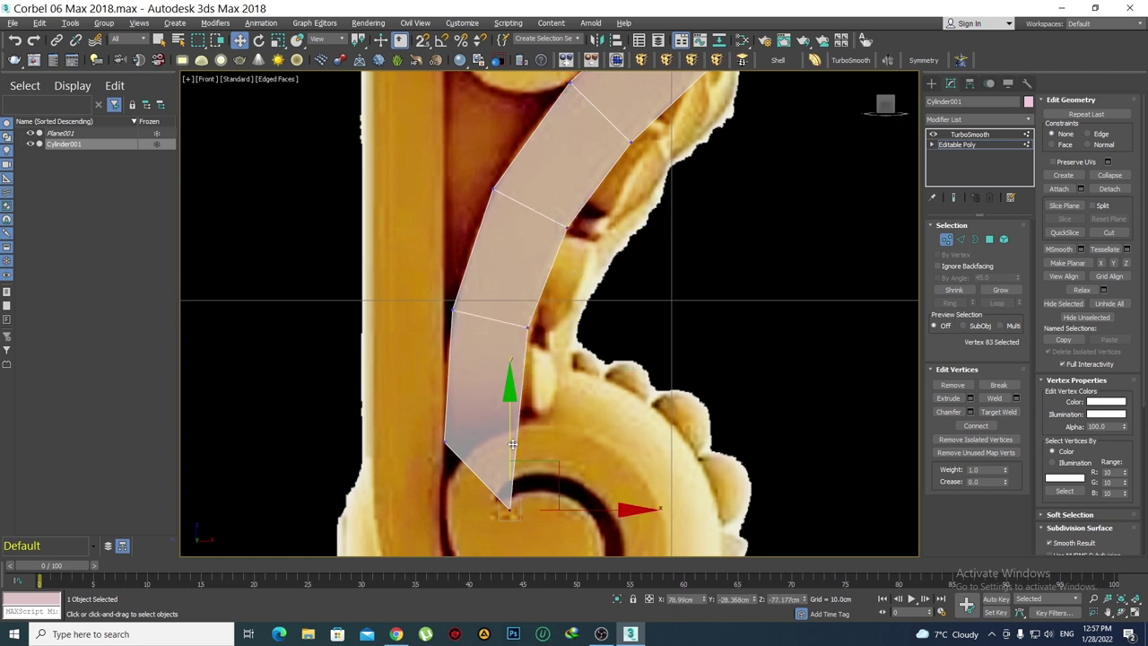
drag(554, 463, 564, 400)
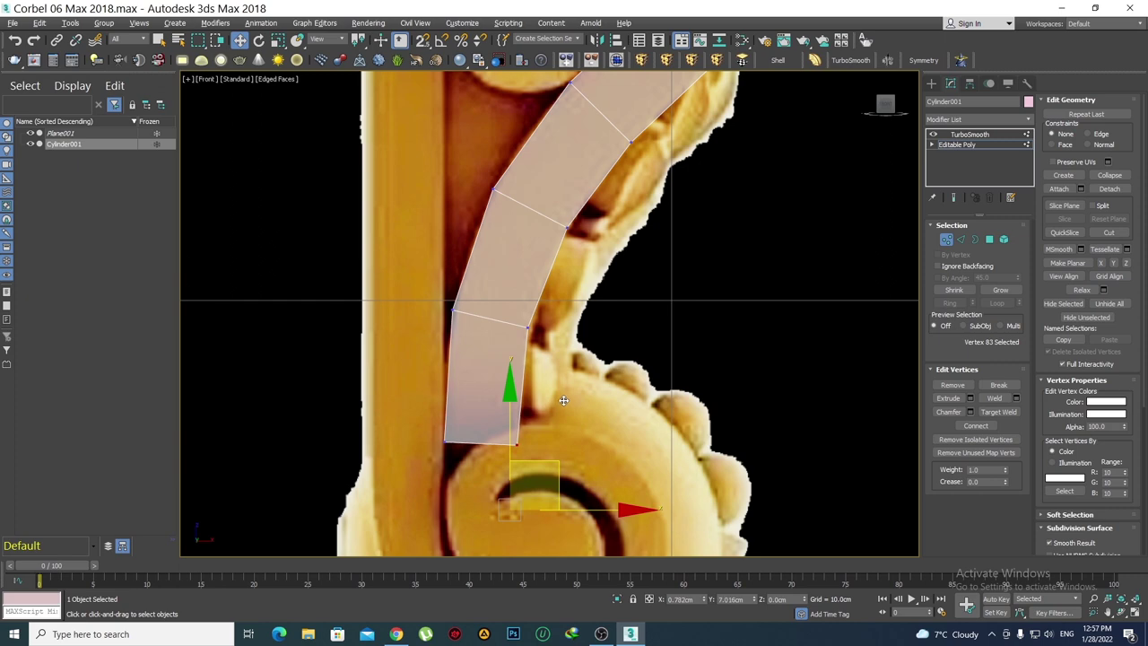
Check vertices along the band's outer edge, including vertex 73, against the curved reference
click(590, 366)
scroll(591, 363, down, 2)
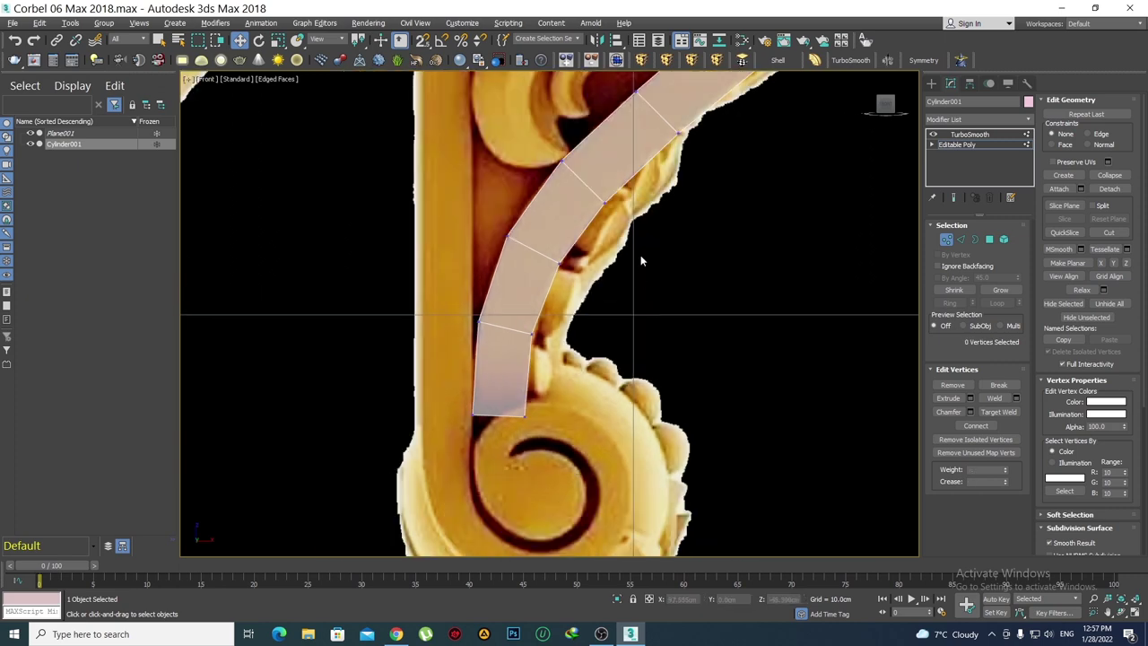
scroll(640, 261, up, 2)
mouse_move(640, 261)
middle_down()
mouse_move(621, 320)
mouse_move(569, 321)
mouse_move(602, 332)
middle_up()
scroll(601, 333, down, 3)
scroll(603, 333, up, 3)
click(590, 303)
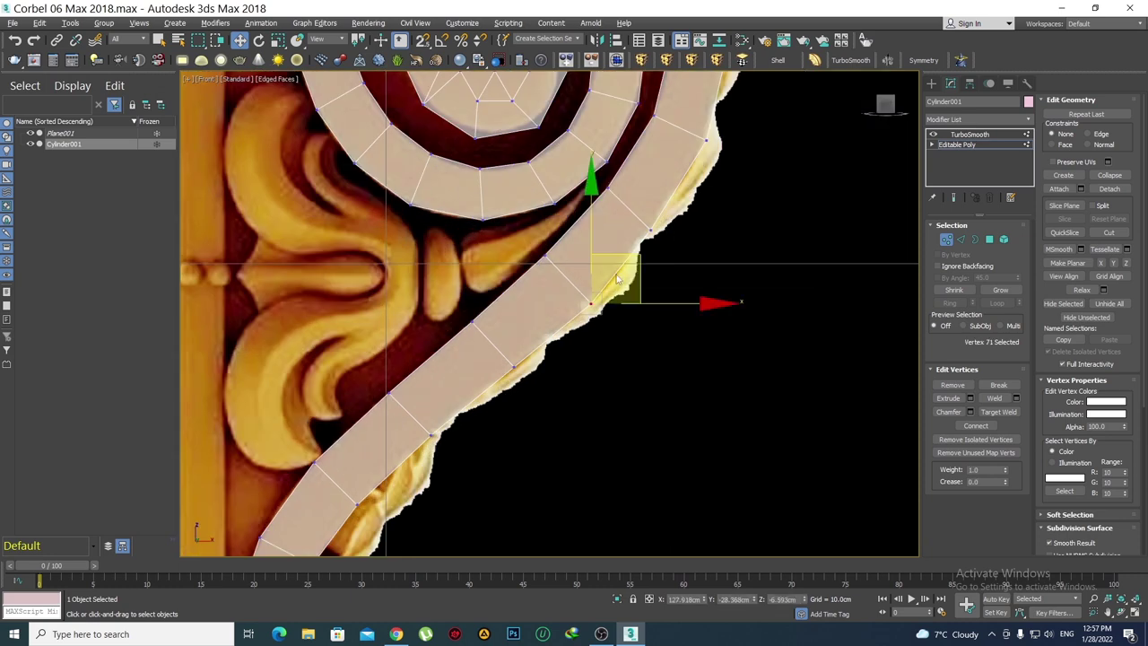
click(556, 377)
click(513, 365)
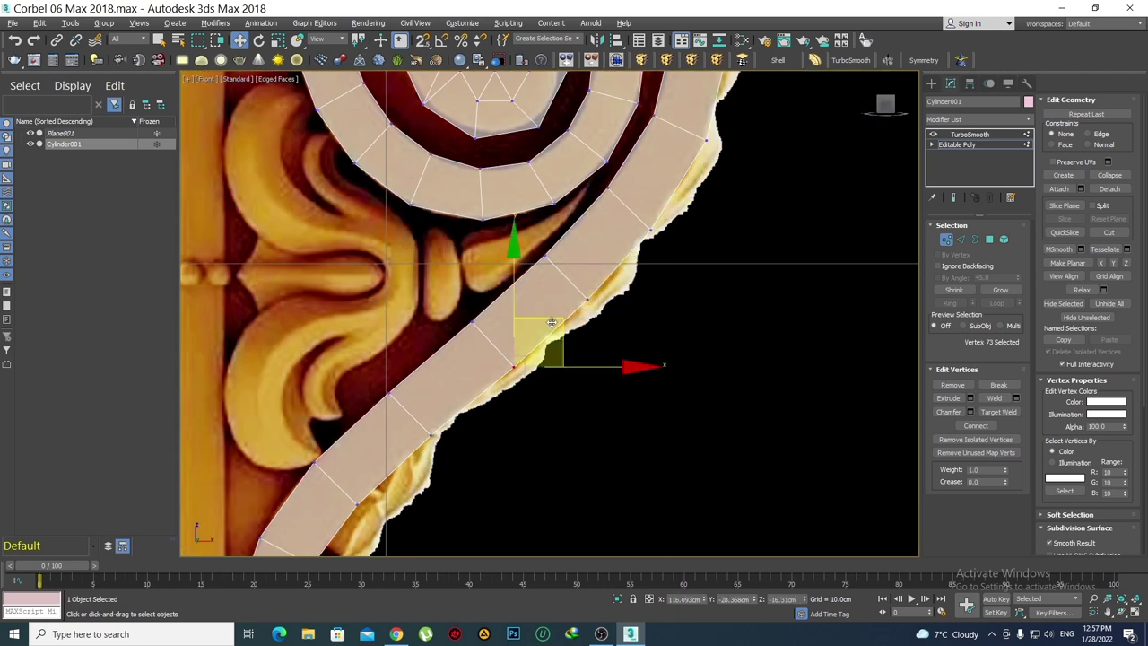
click(677, 314)
scroll(691, 327, down, 2)
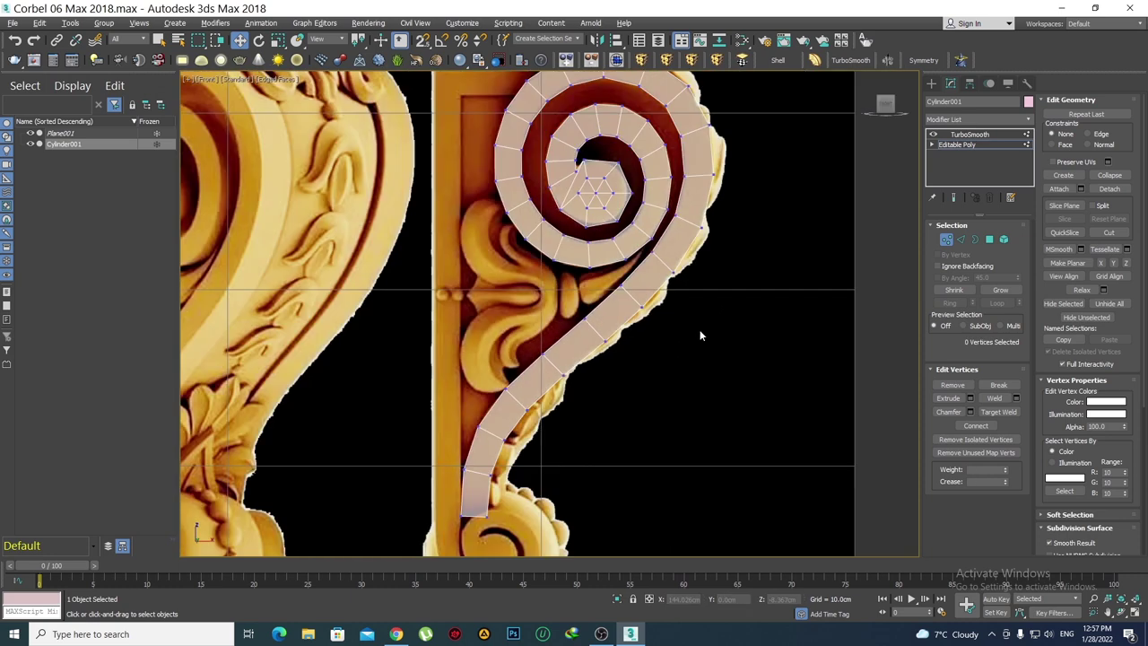
scroll(603, 330, down, 3)
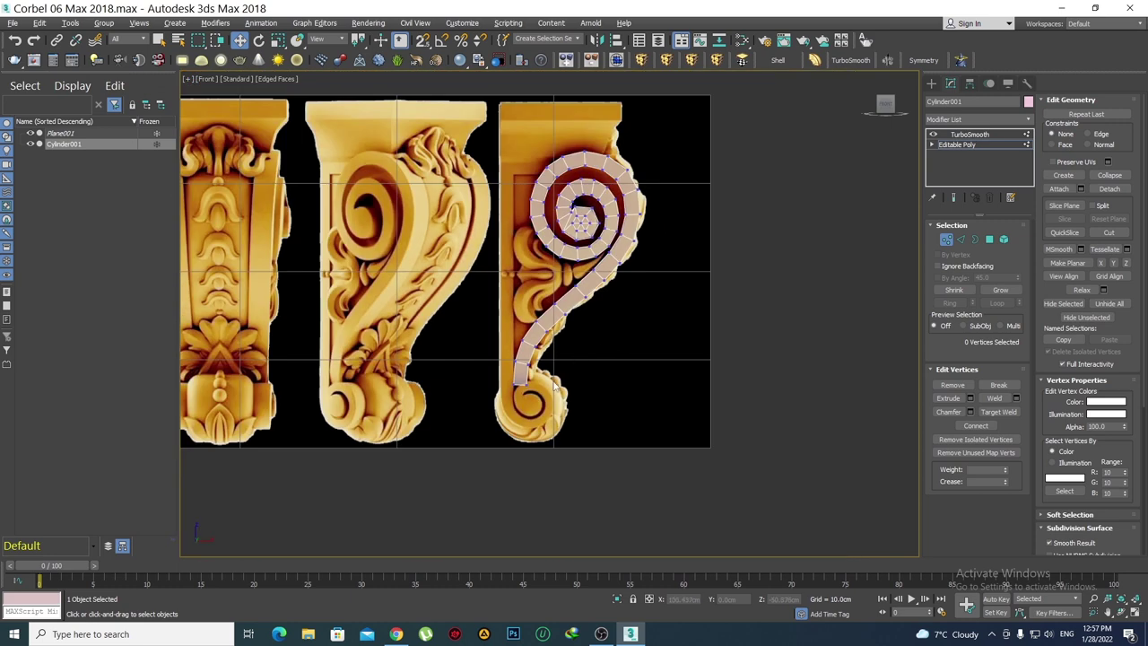
scroll(539, 399, up, 5)
scroll(518, 411, up, 2)
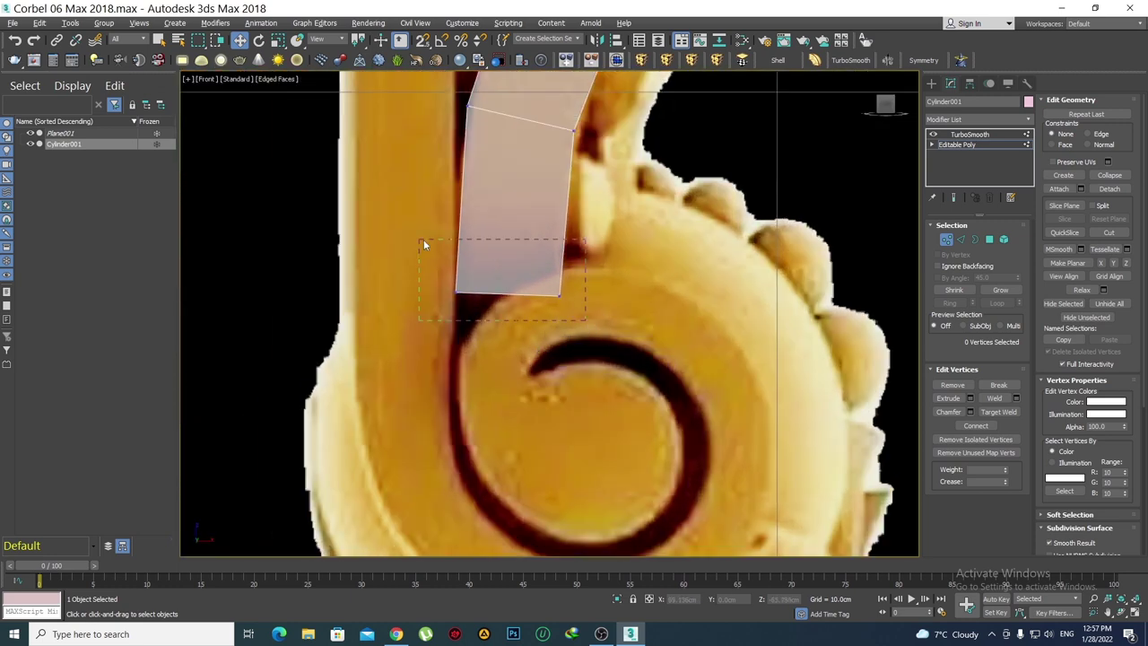
Check the band's bottom-end vertices, then frame the right corbel's lower scroll
drag(423, 243, 421, 240)
scroll(504, 300, down, 3)
click(745, 234)
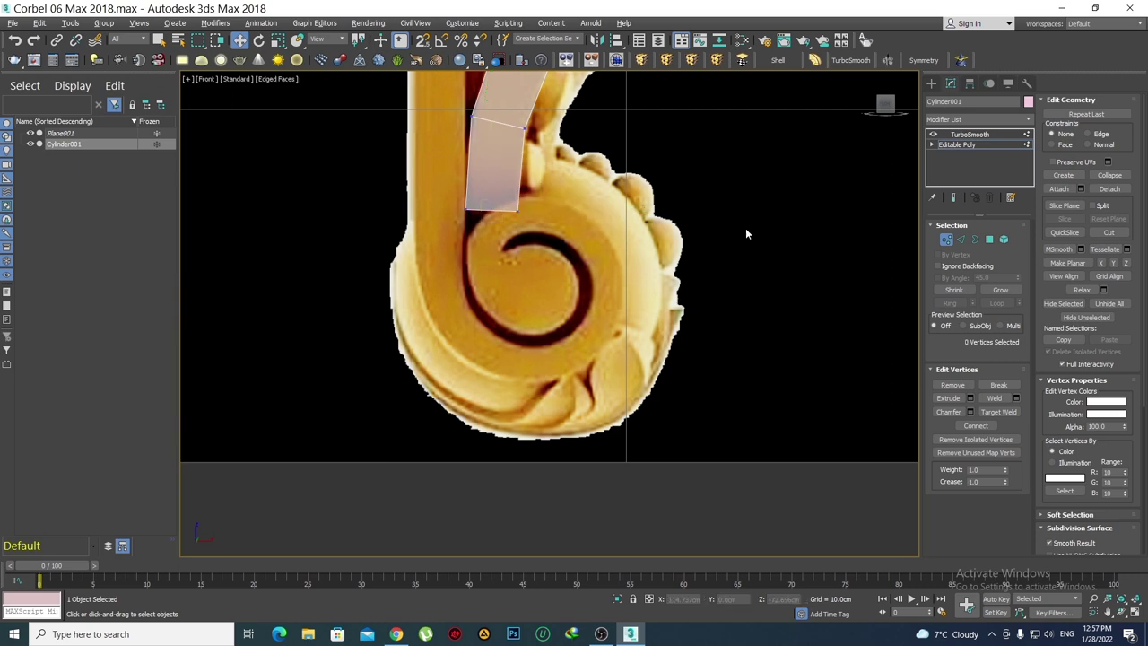
scroll(745, 234, down, 3)
scroll(515, 339, up, 1)
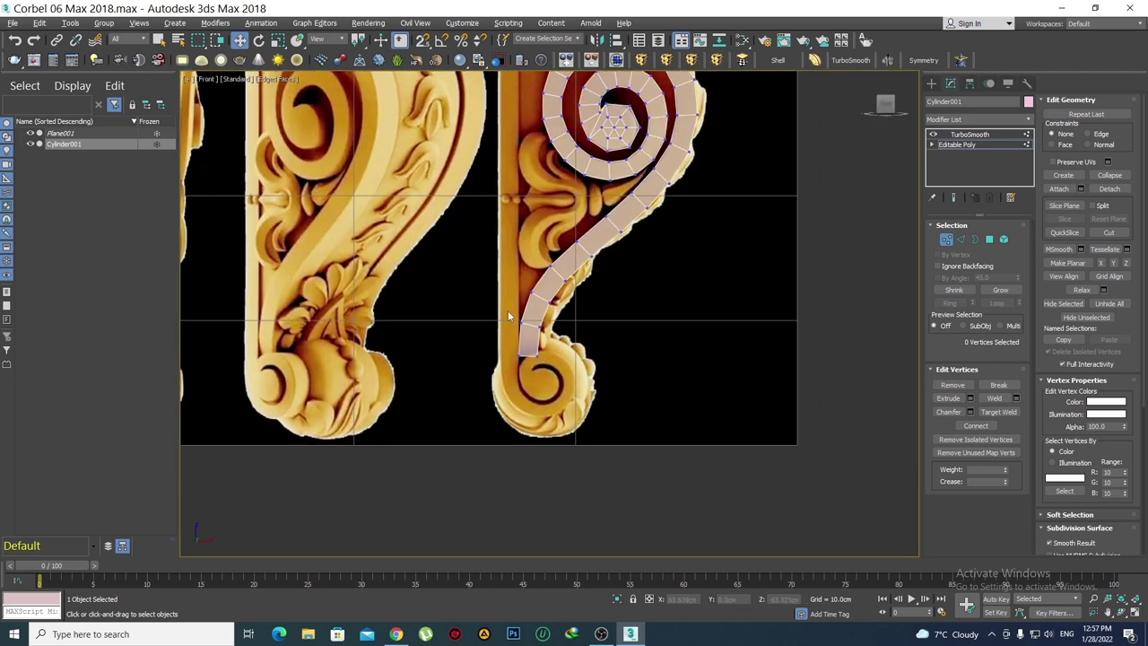
scroll(574, 333, down, 3)
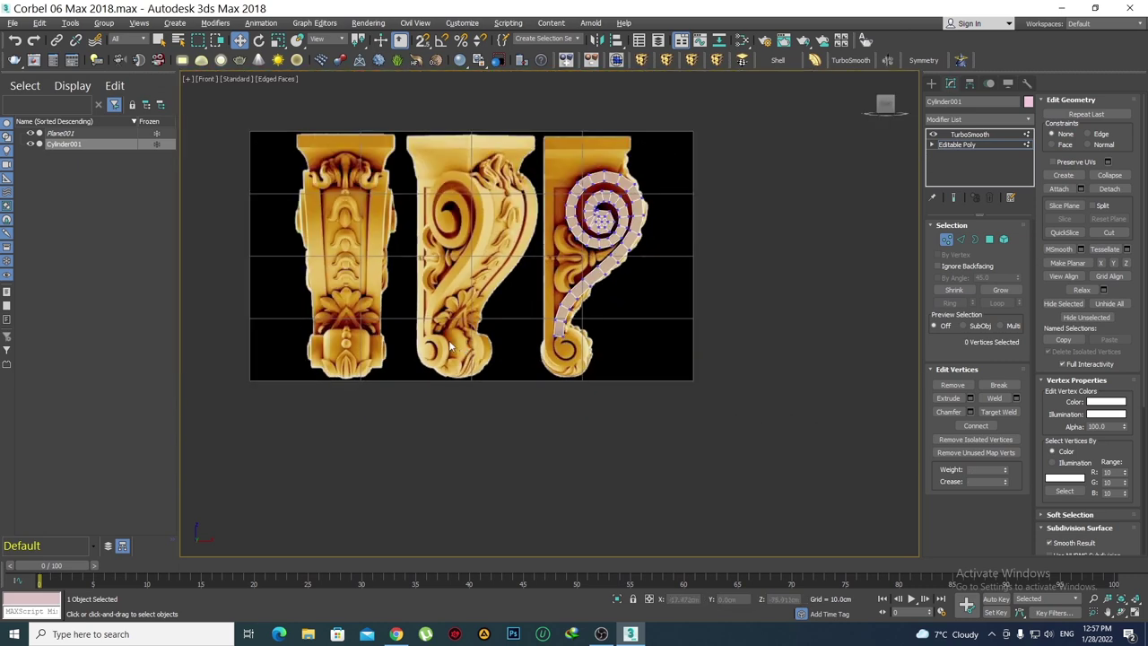
scroll(451, 345, up, 3)
middle_drag(407, 350, 574, 303)
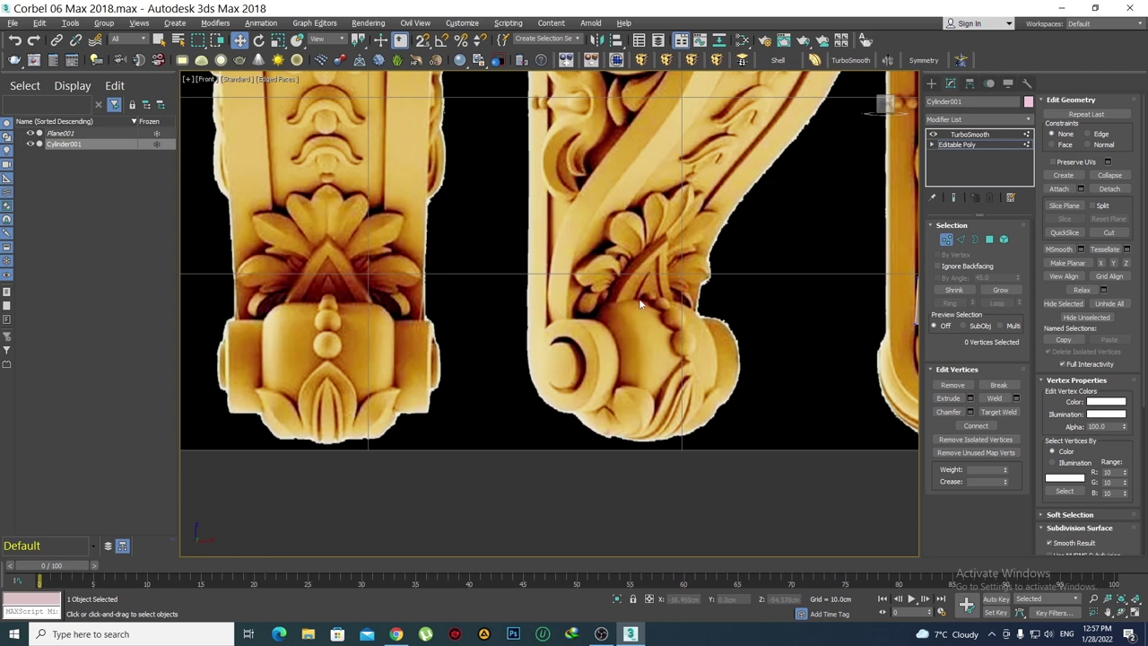
middle_drag(640, 305, 502, 305)
scroll(655, 325, up, 3)
Extrude a new segment down from the band's bottom end edge
scroll(655, 325, up, 2)
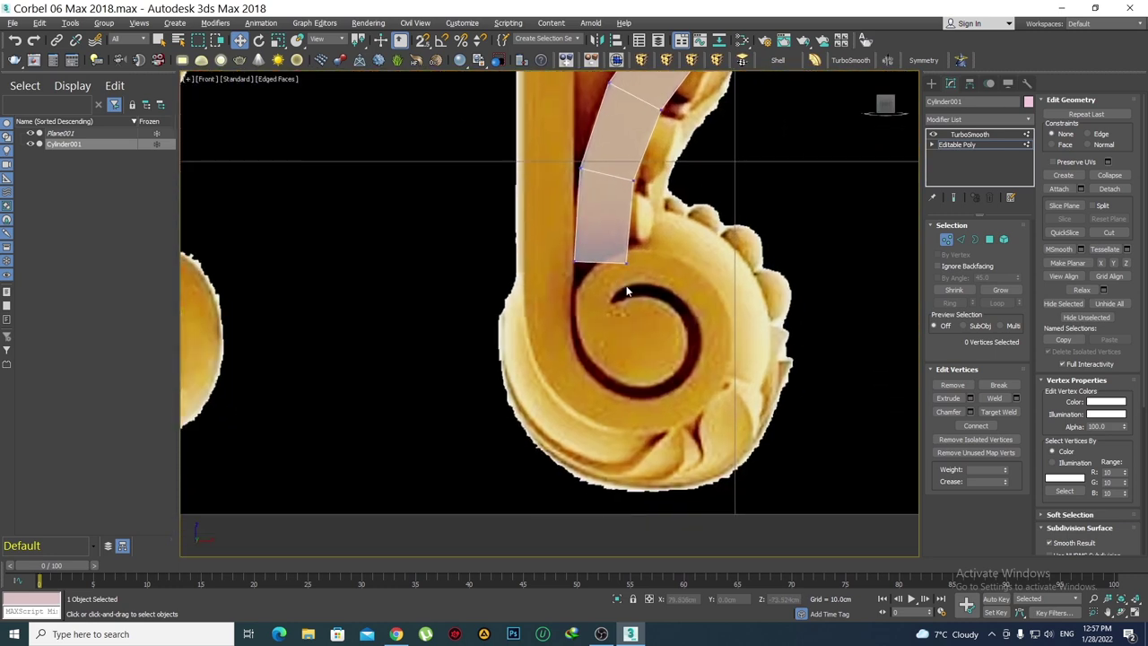
key(2)
click(601, 260)
scroll(588, 273, up, 2)
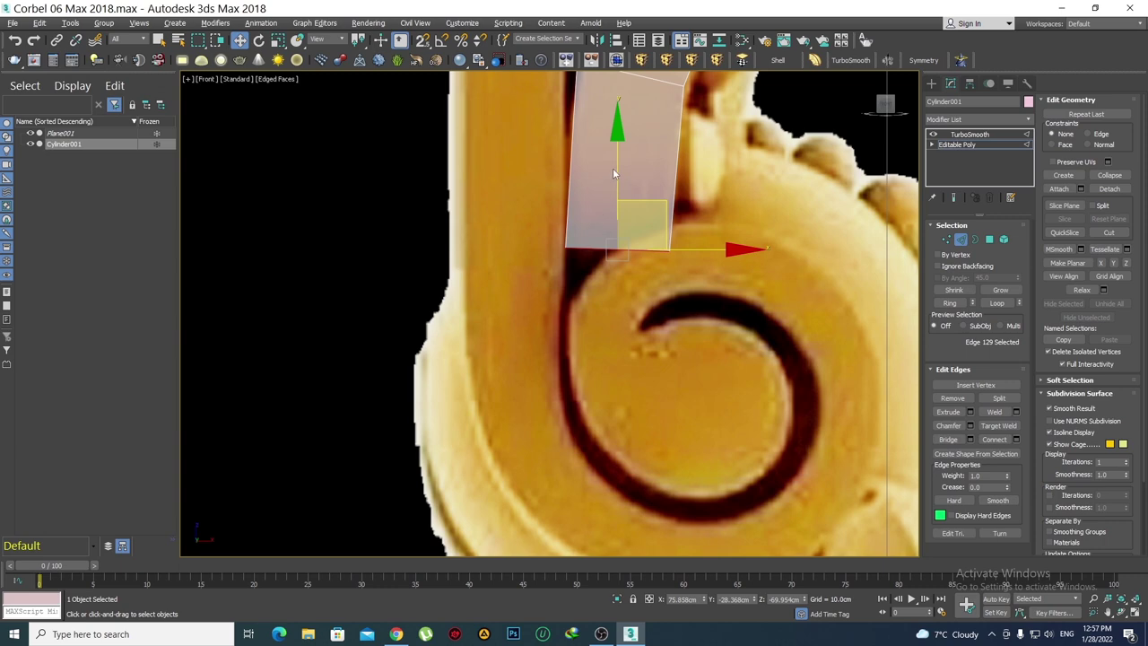
shift+drag(616, 250, 616, 340)
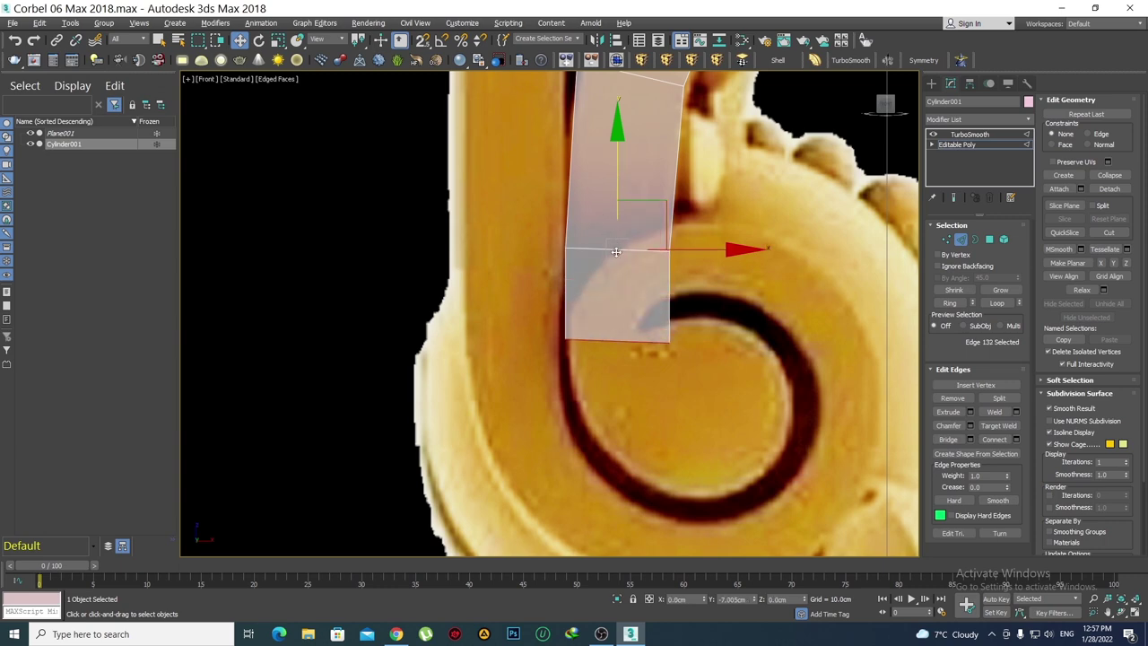
shift+drag(616, 251, 616, 264)
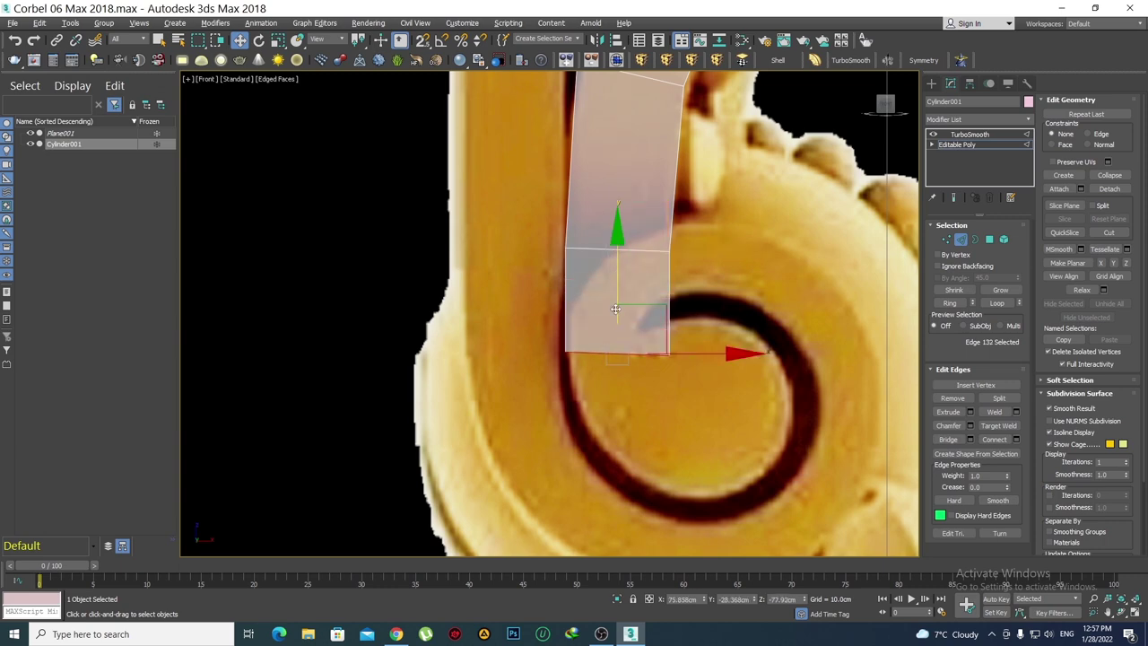
Position the new end edge down into the lower curl to fit the reference
scroll(615, 309, down, 2)
scroll(609, 314, down, 3)
scroll(603, 320, up, 1)
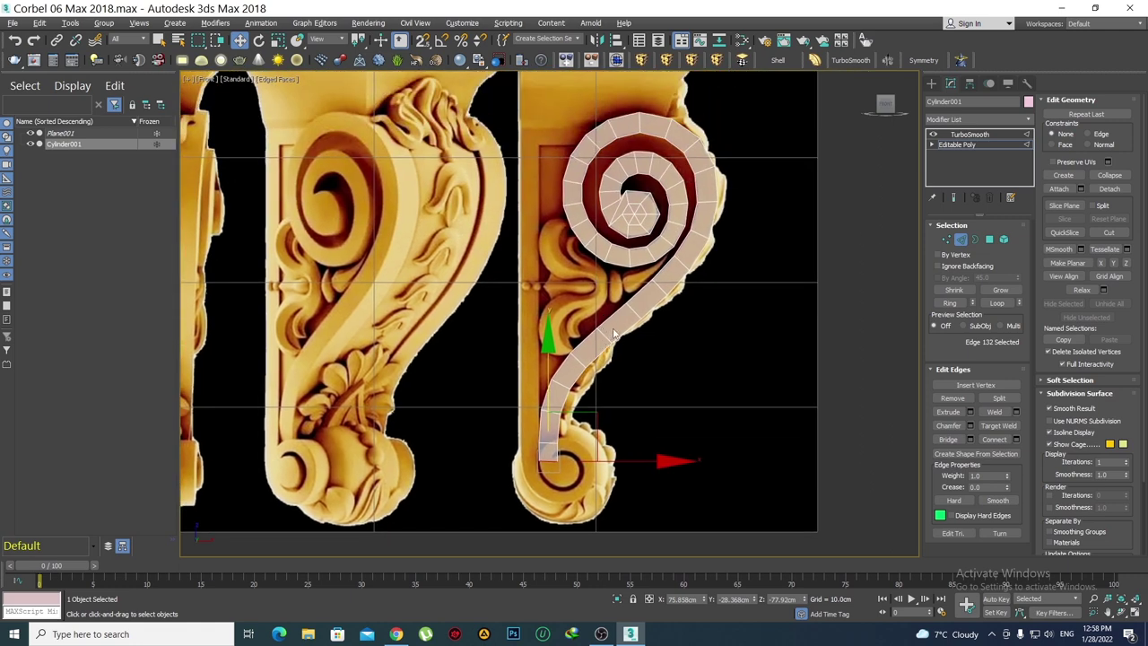
scroll(617, 341, up, 1)
scroll(628, 364, up, 1)
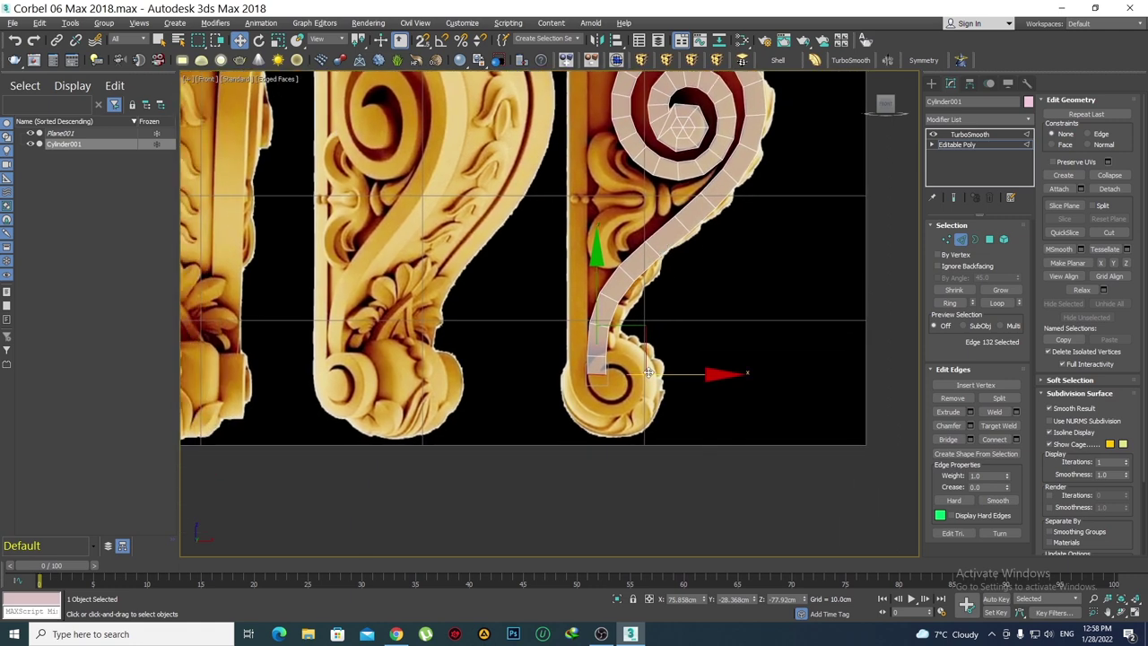
scroll(636, 374, up, 1)
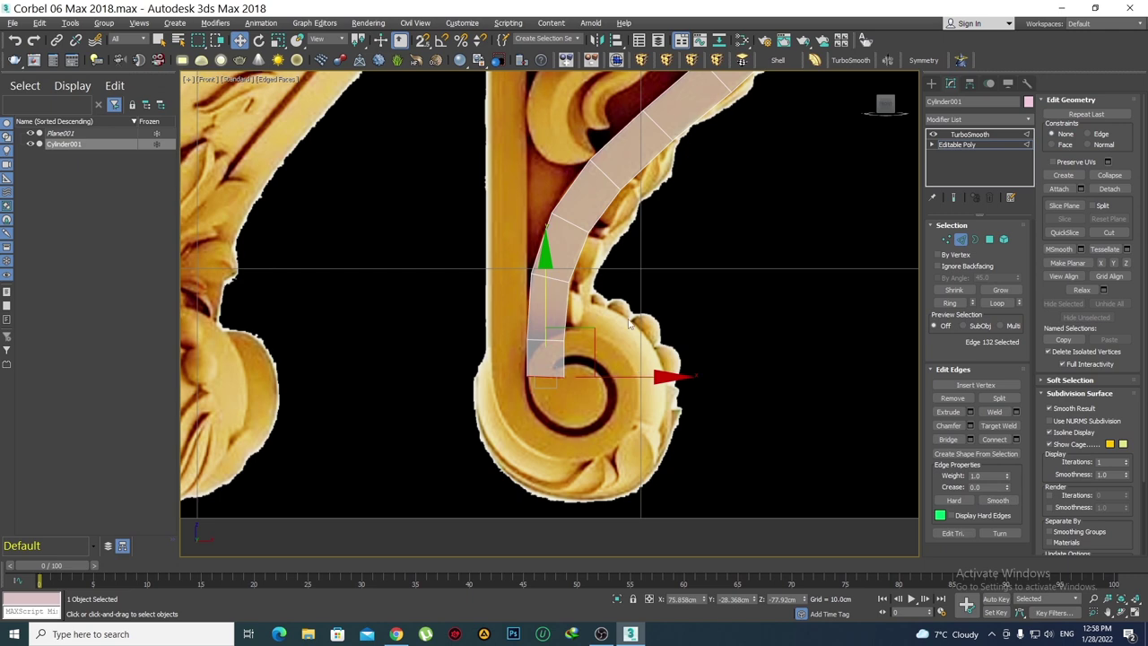
scroll(526, 403, up, 2)
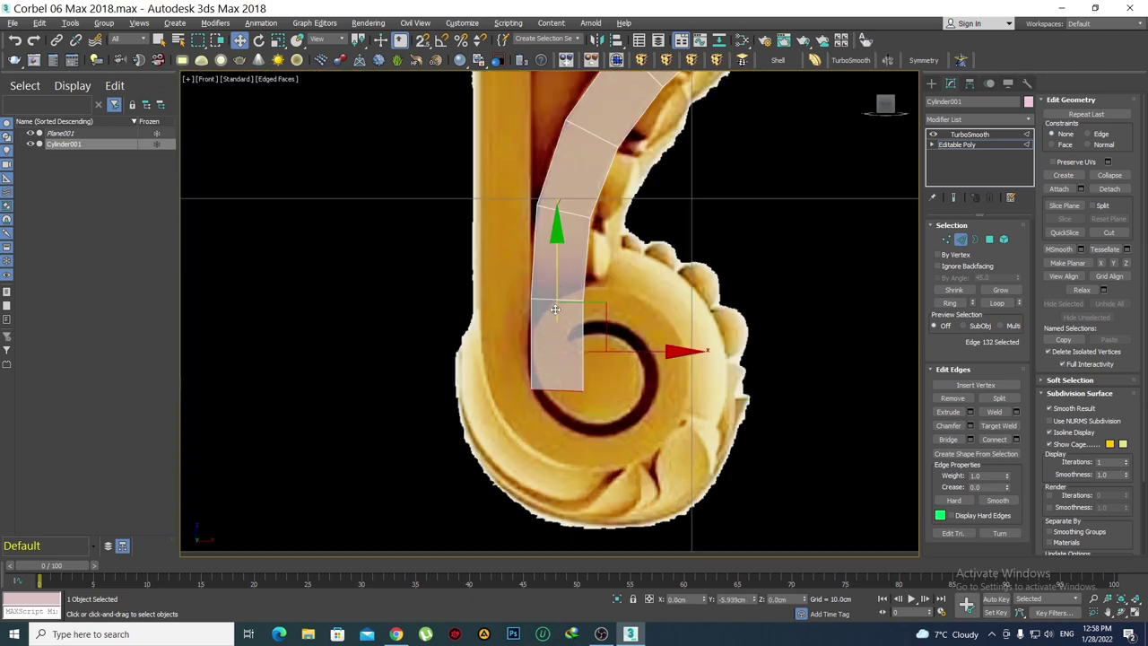
drag(560, 270, 554, 318)
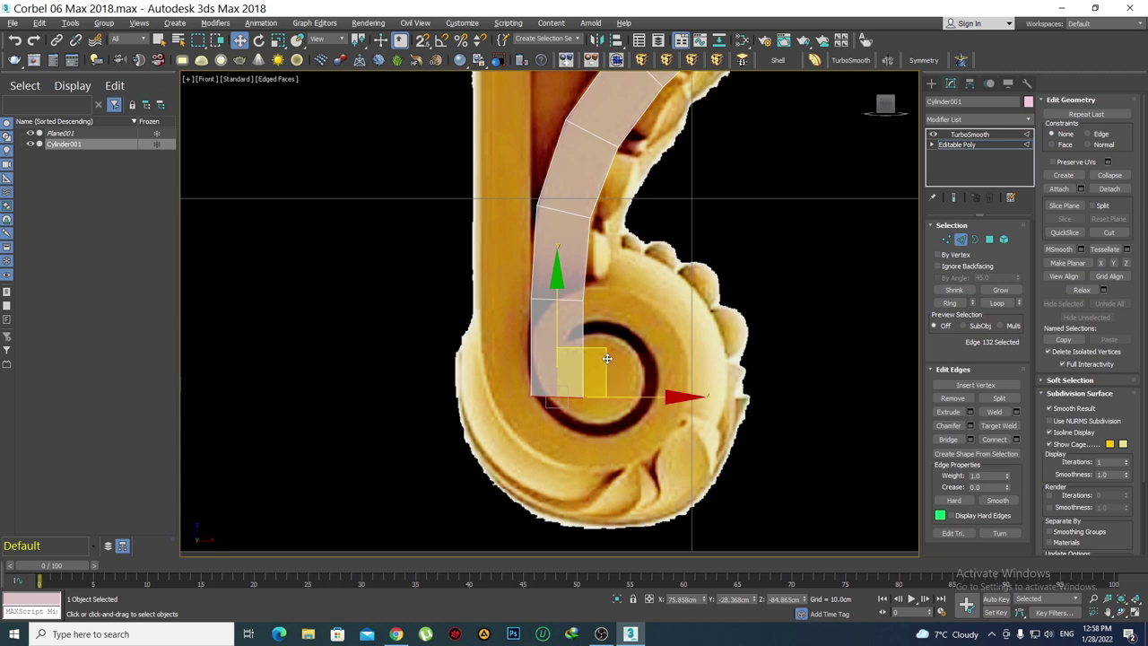
drag(604, 399, 583, 372)
key(1)
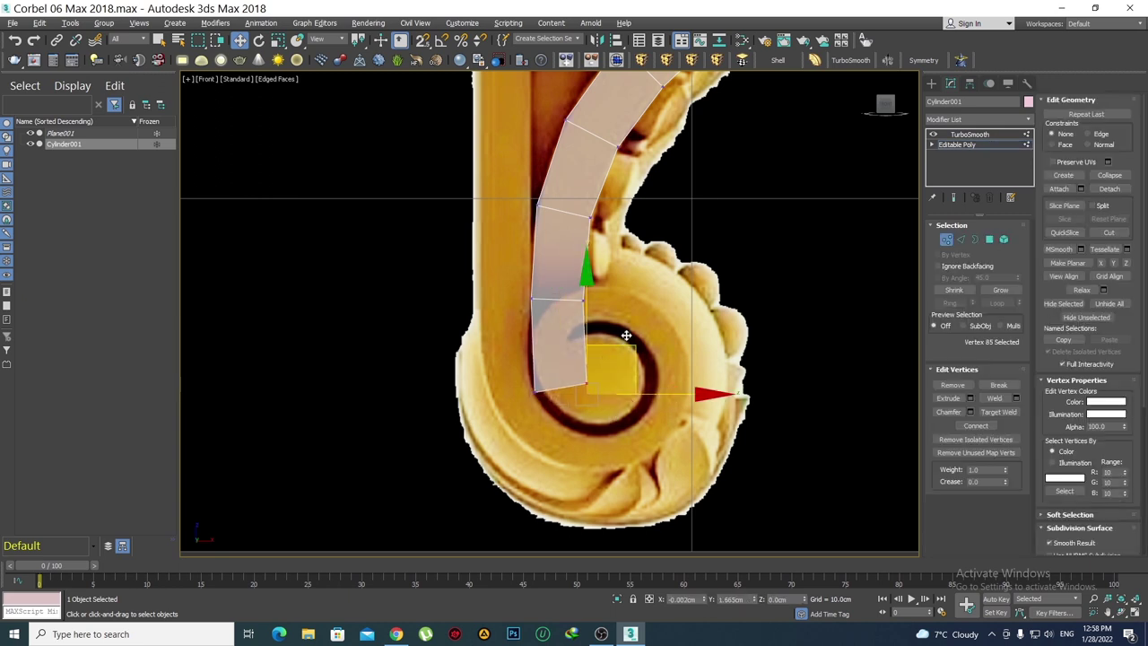
click(626, 335)
middle_drag(610, 260, 593, 402)
scroll(592, 339, up, 2)
scroll(601, 341, down, 4)
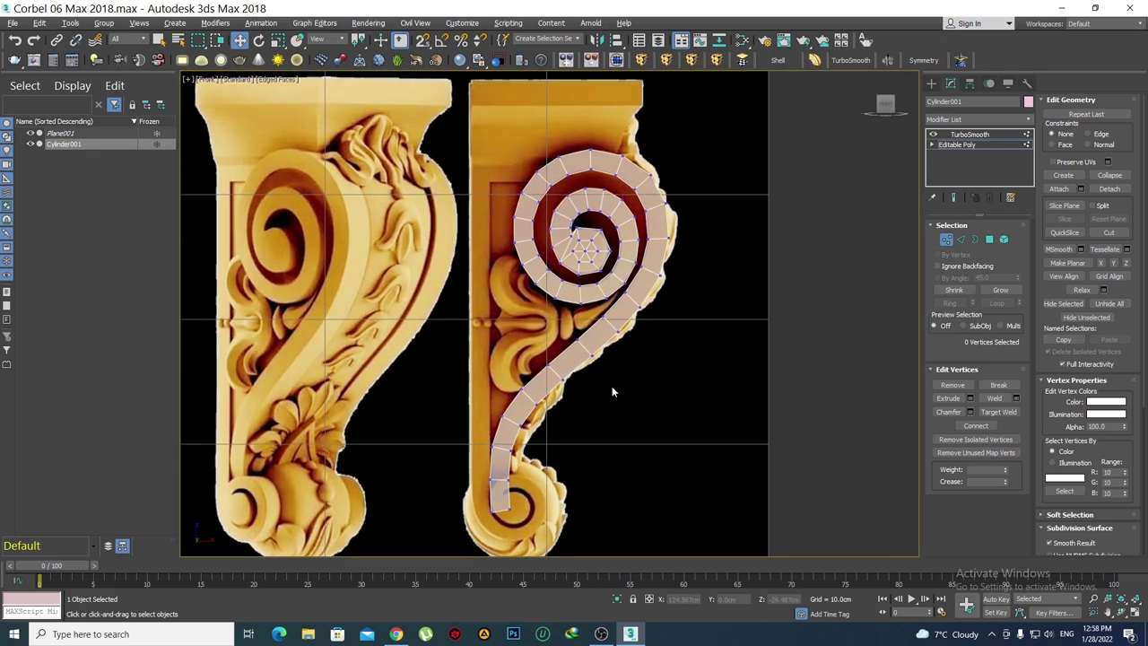
Recentre the view on the spiral band and the corbel reference
middle_drag(612, 385, 664, 328)
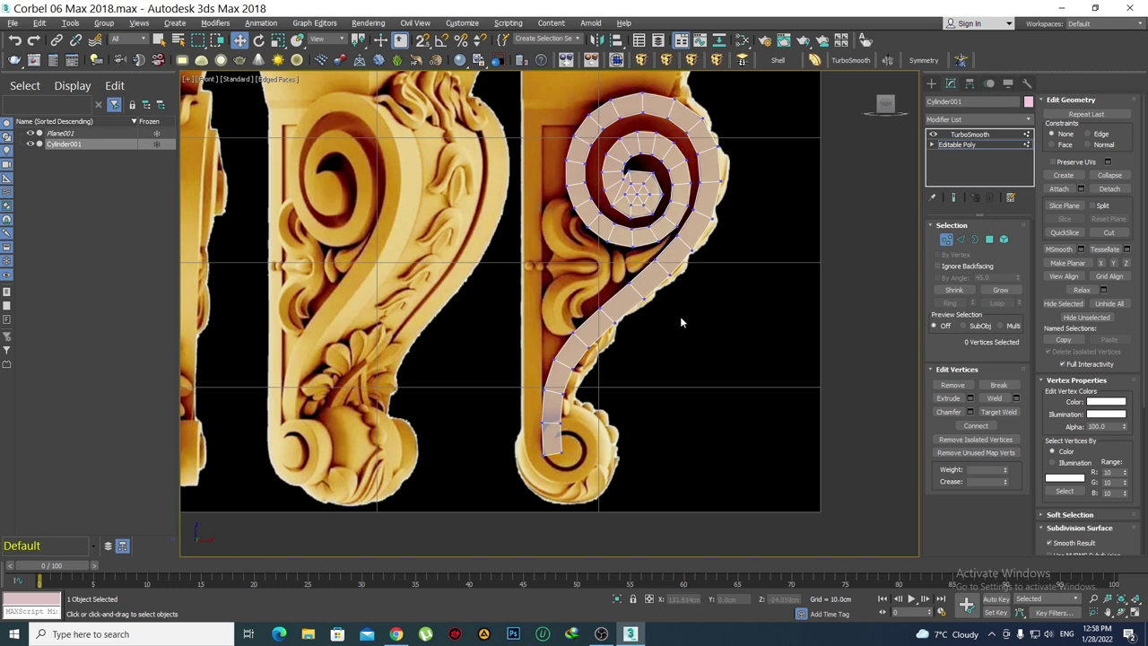
scroll(680, 316, up, 3)
scroll(610, 280, down, 1)
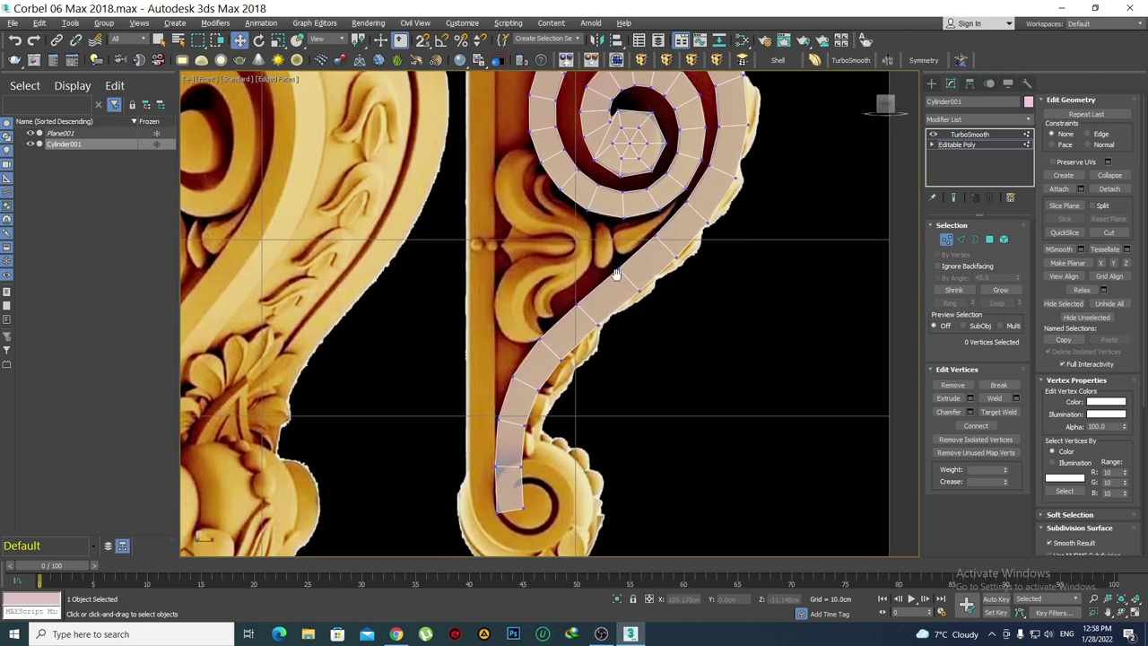
scroll(617, 261, down, 1)
scroll(621, 248, down, 1)
middle_drag(718, 251, 695, 307)
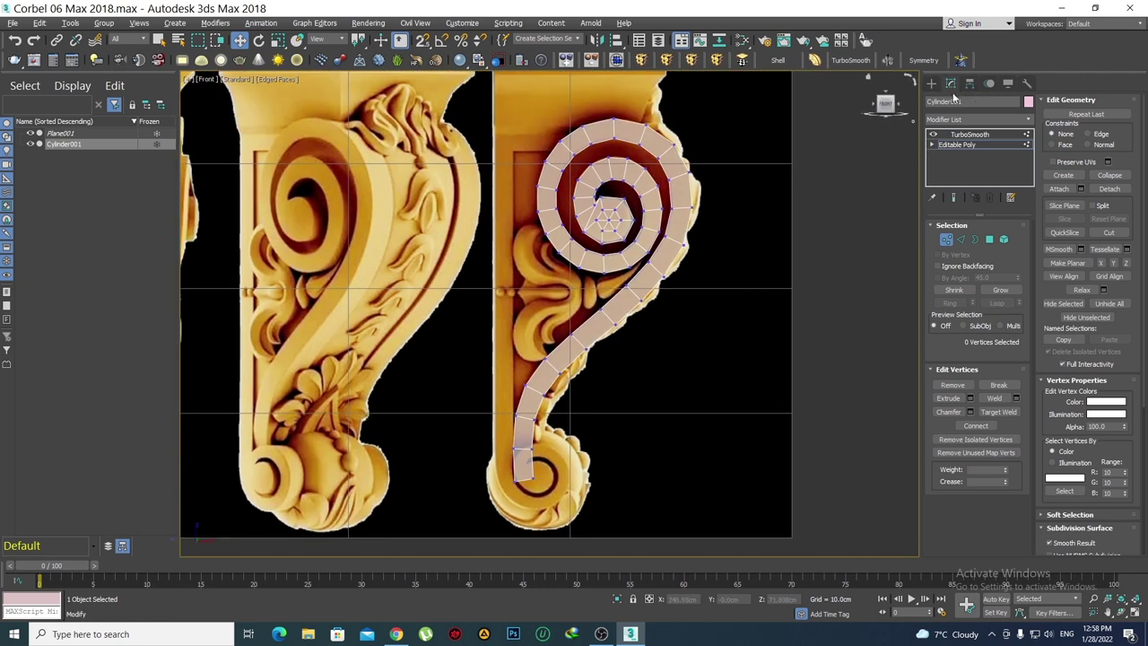
Delete then restore the TurboSmooth modifier, and turn off Edged Faces display
right_click(968, 134)
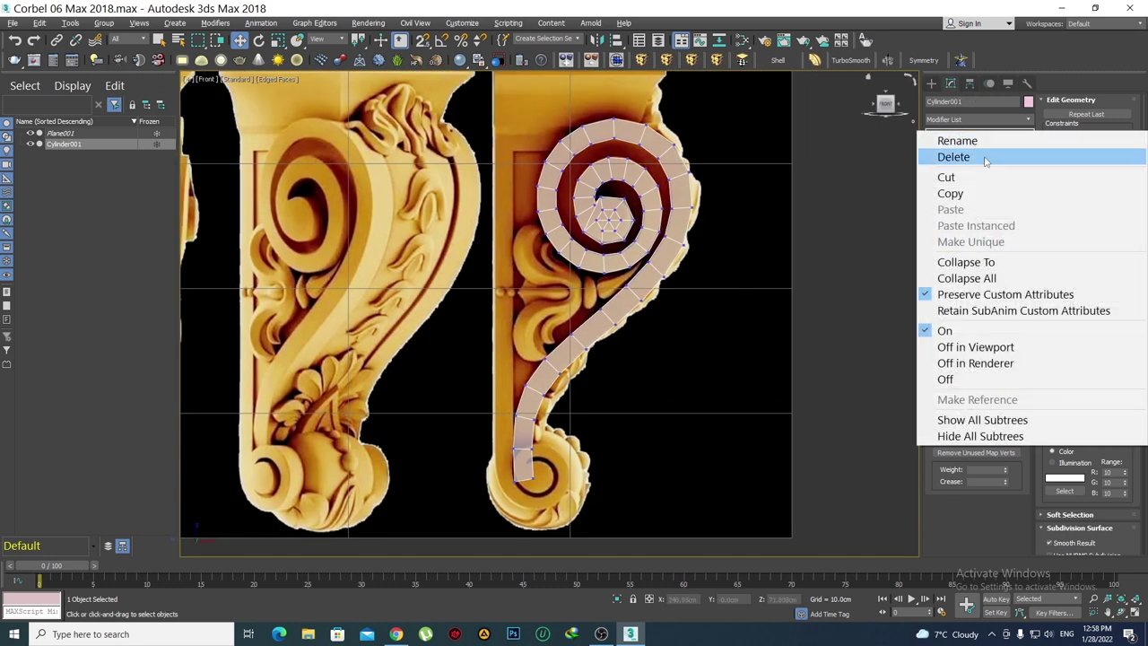
click(983, 156)
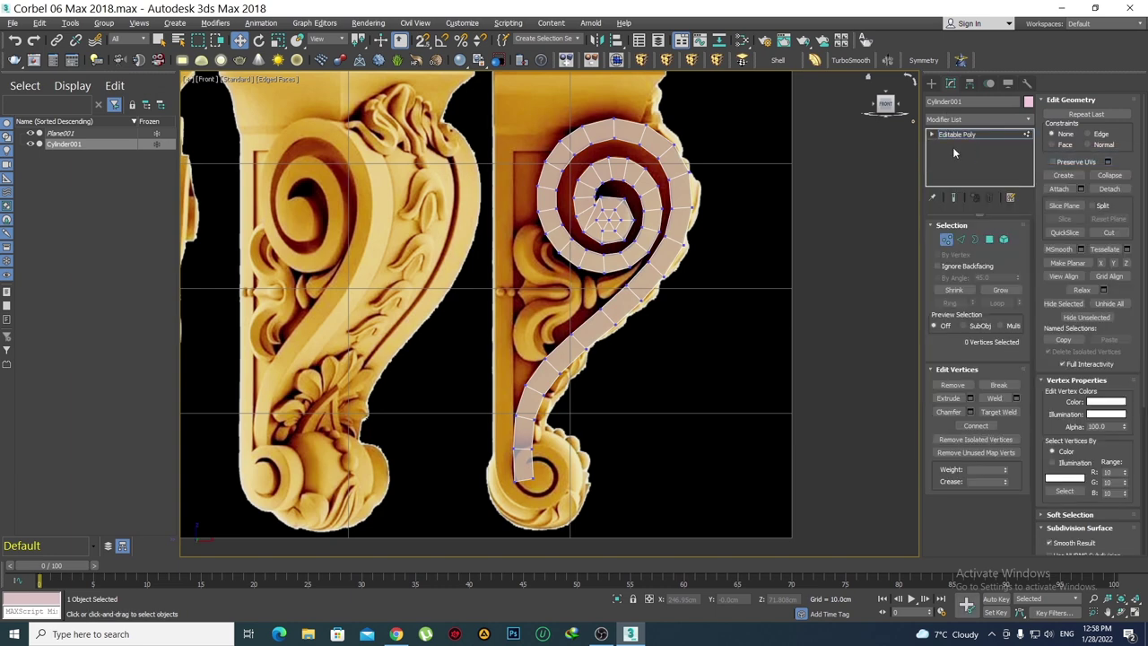
middle_drag(622, 288, 601, 288)
key(ctrl+z)
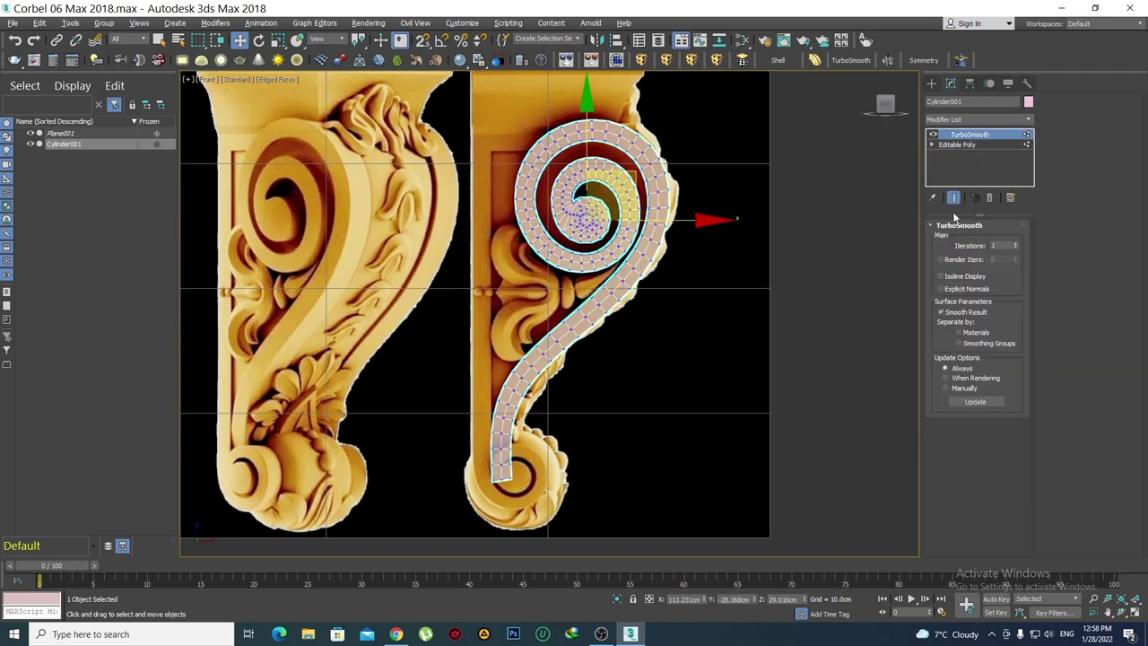
click(931, 83)
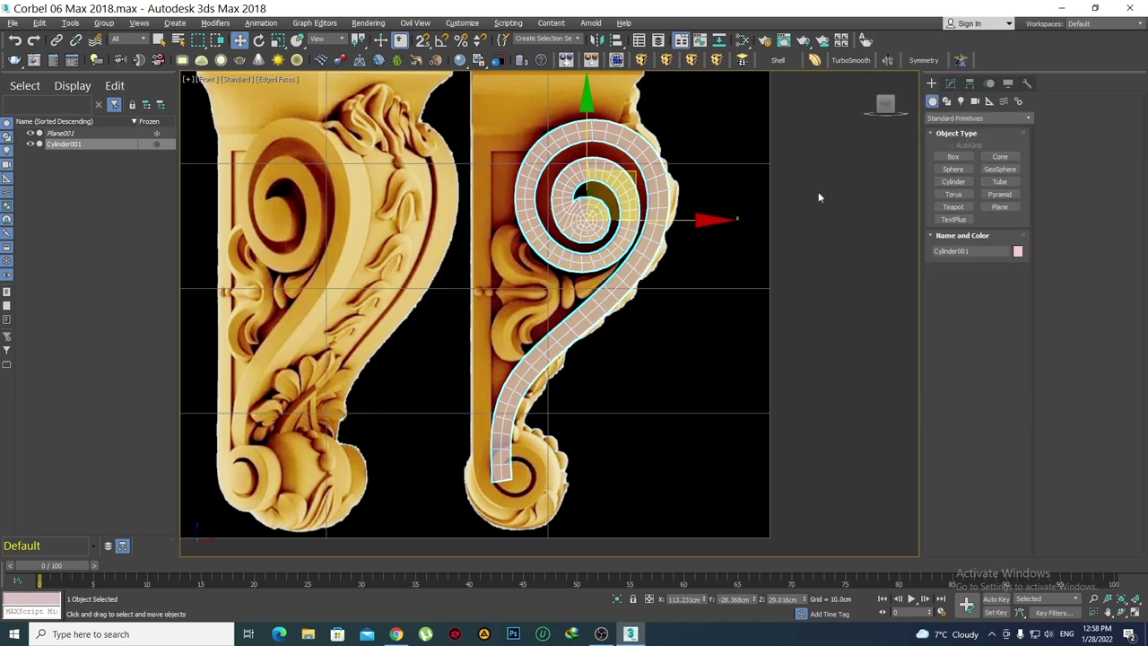
key(F4)
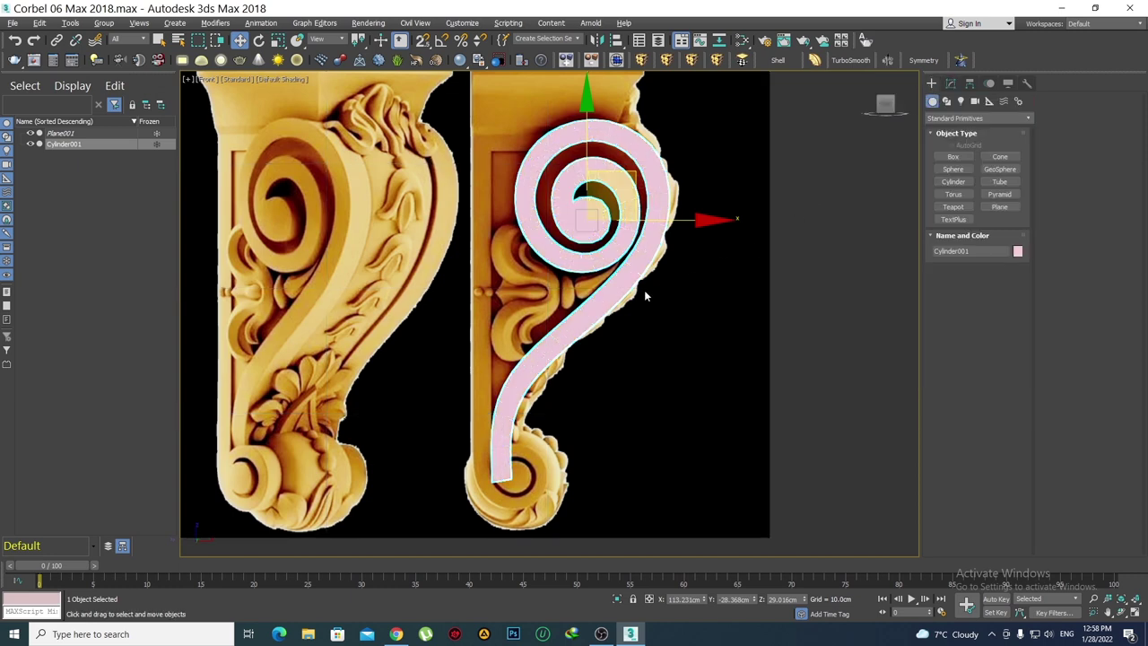
Move the spiral band right off the corbel image, then undo the move
scroll(644, 289, down, 3)
scroll(659, 305, down, 2)
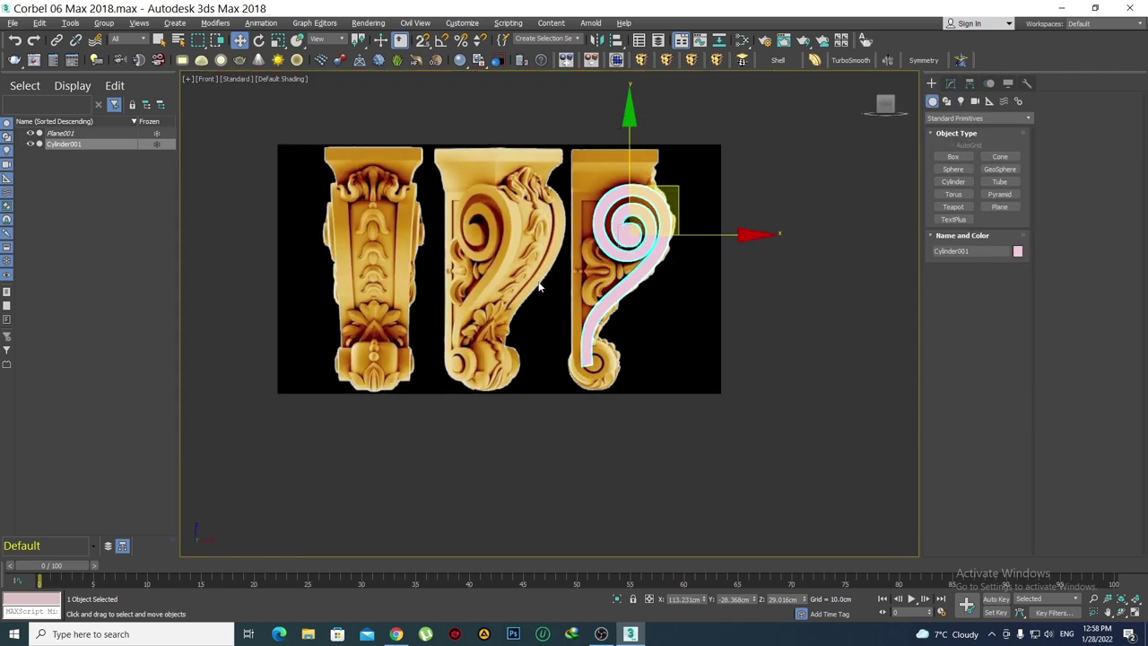
scroll(547, 282, up, 2)
middle_drag(694, 286, 570, 313)
drag(543, 290, 750, 293)
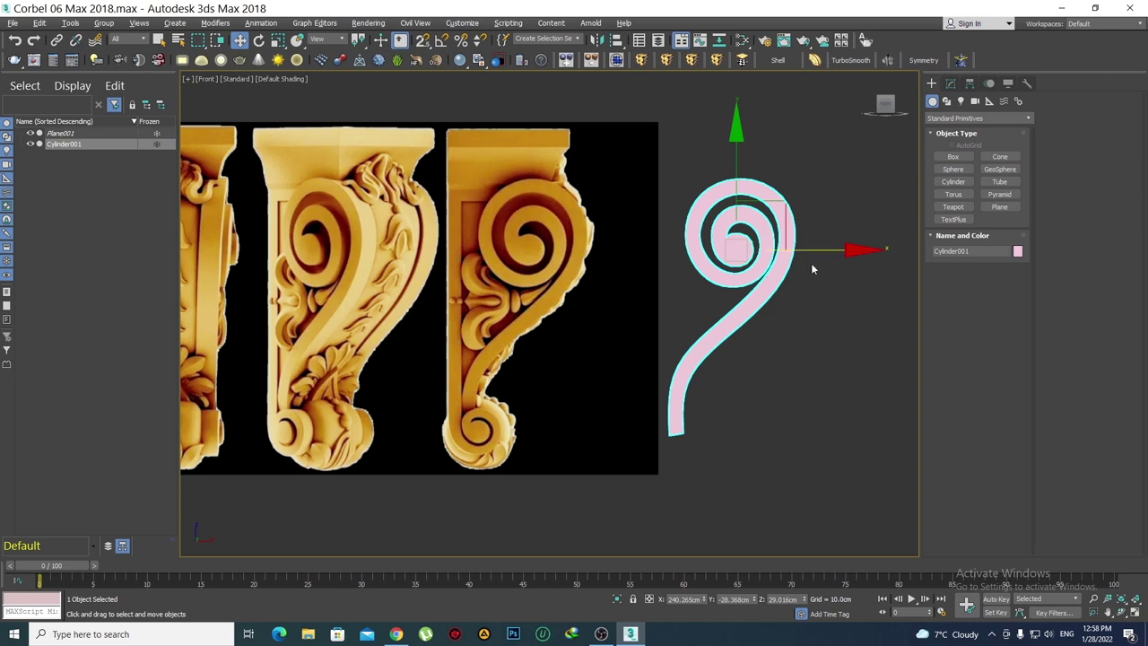
key(ctrl+z)
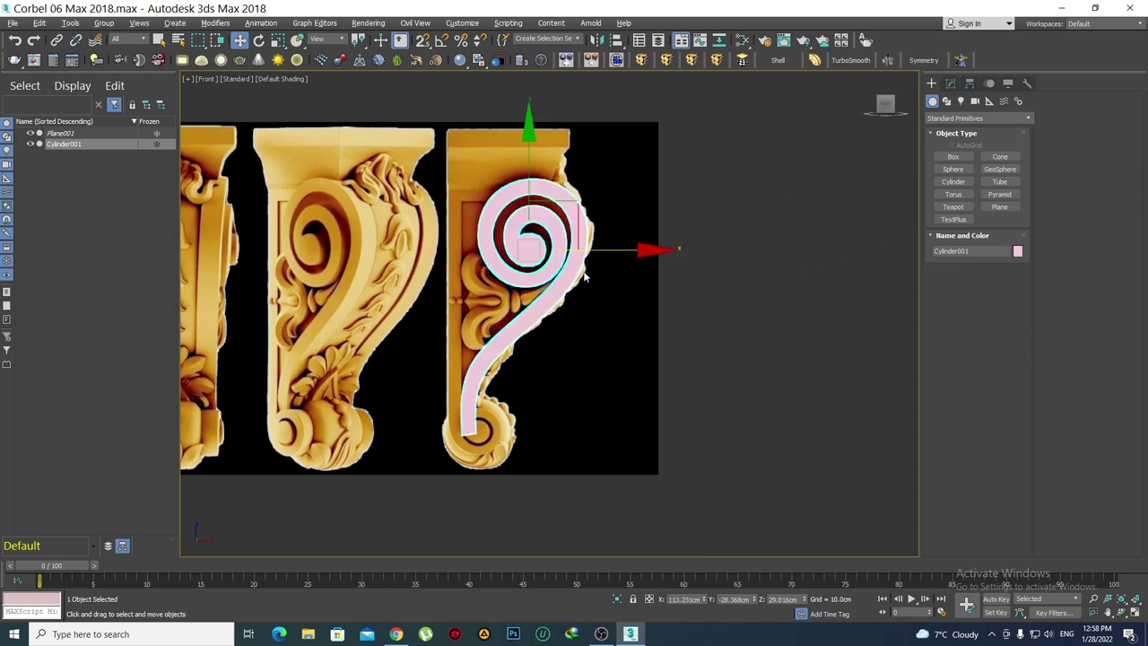
Reframe the view on the spiral band and select its Editable Poly level for editing
scroll(596, 305, up, 5)
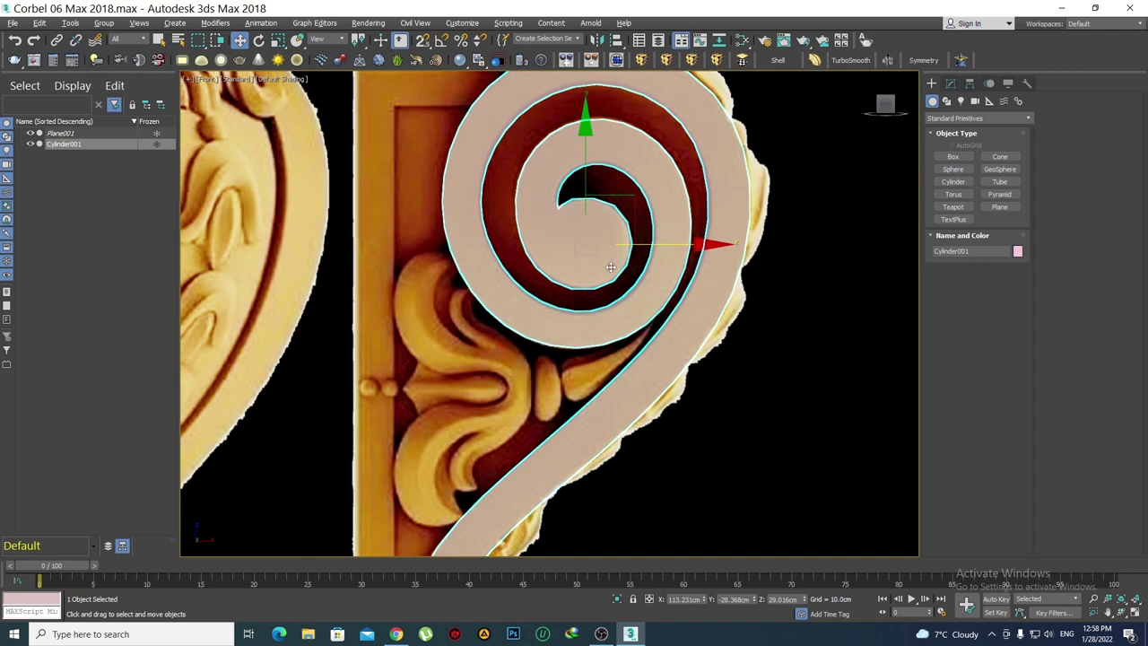
scroll(610, 265, up, 2)
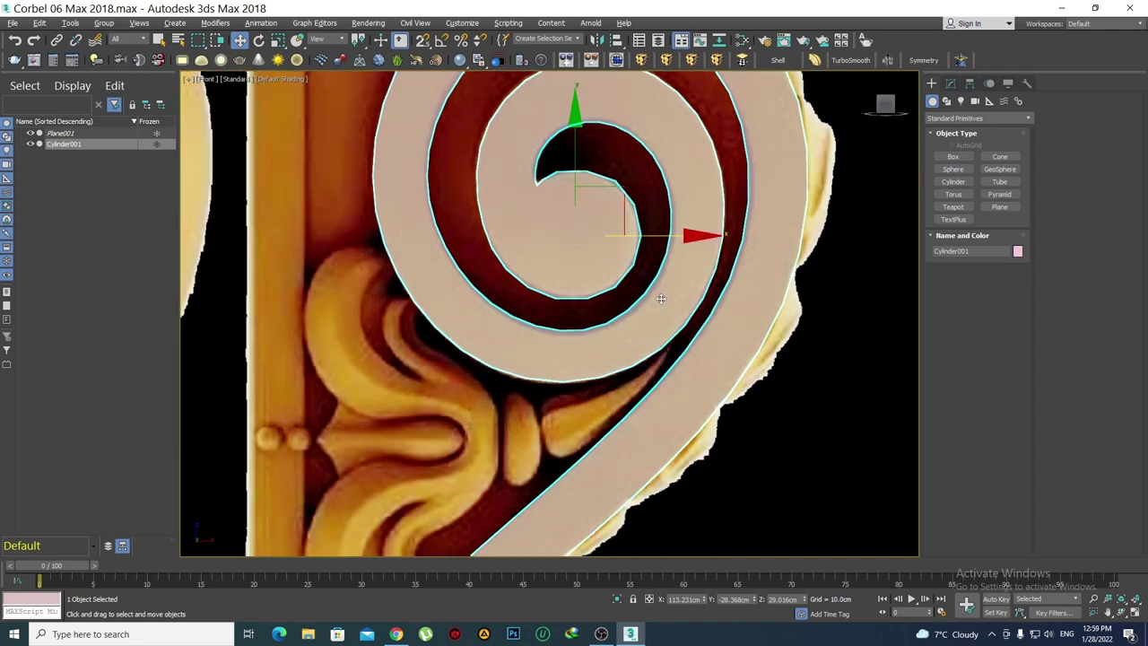
mouse_move(664, 298)
middle_down()
mouse_move(568, 320)
mouse_move(608, 346)
middle_up()
scroll(570, 325, down, 1)
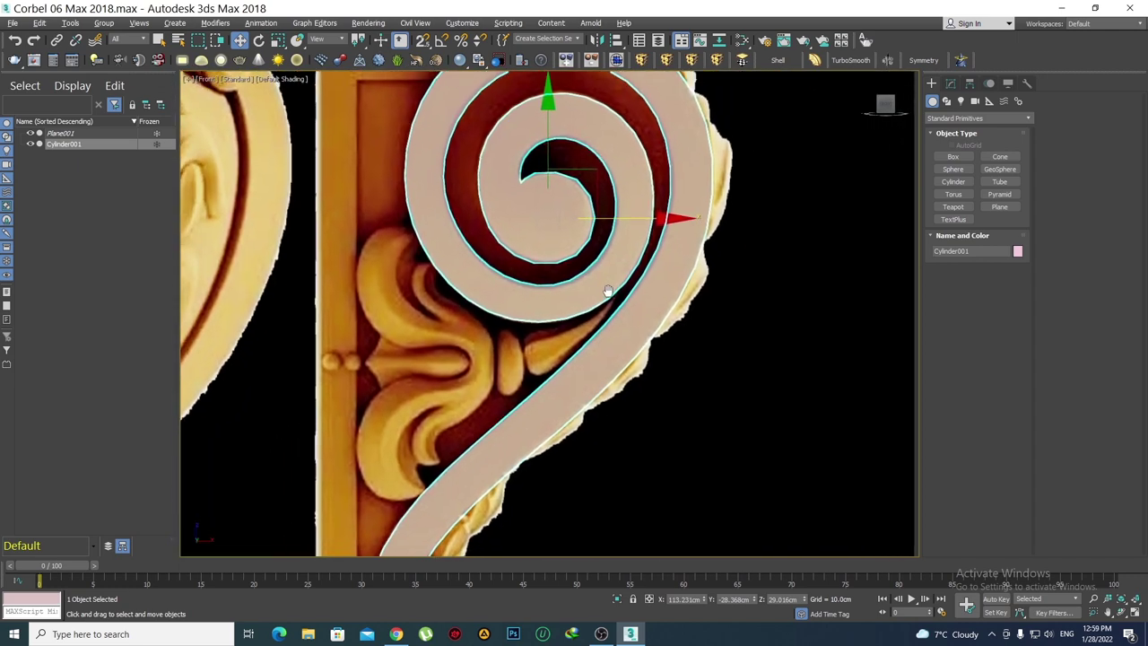
scroll(609, 346, down, 4)
scroll(611, 275, down, 2)
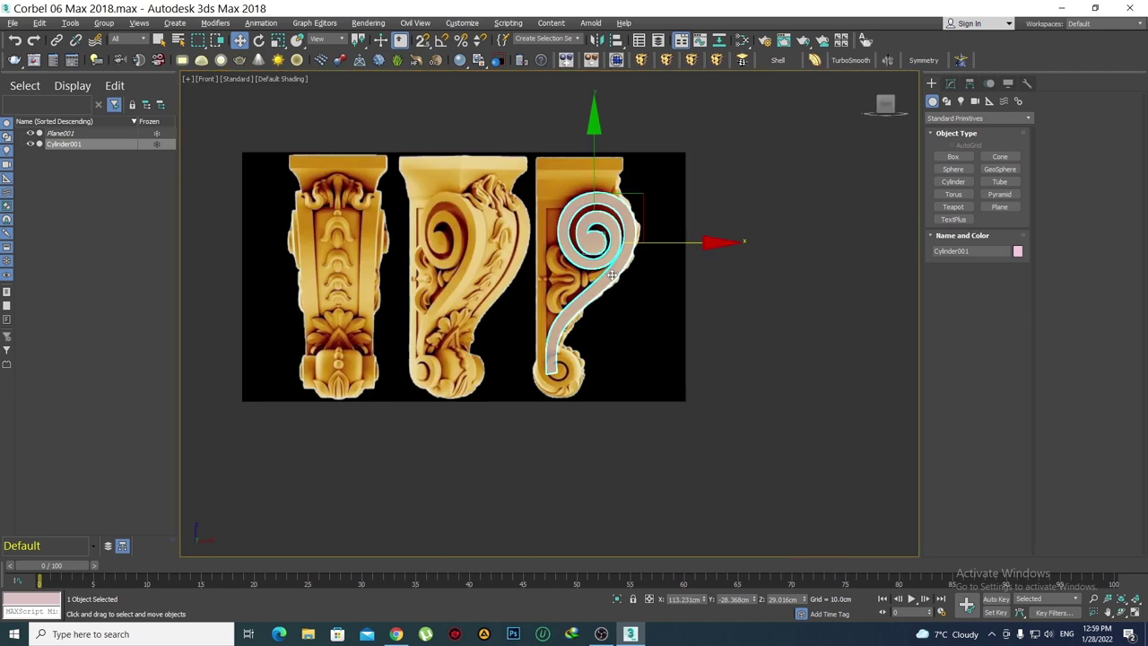
scroll(612, 275, up, 5)
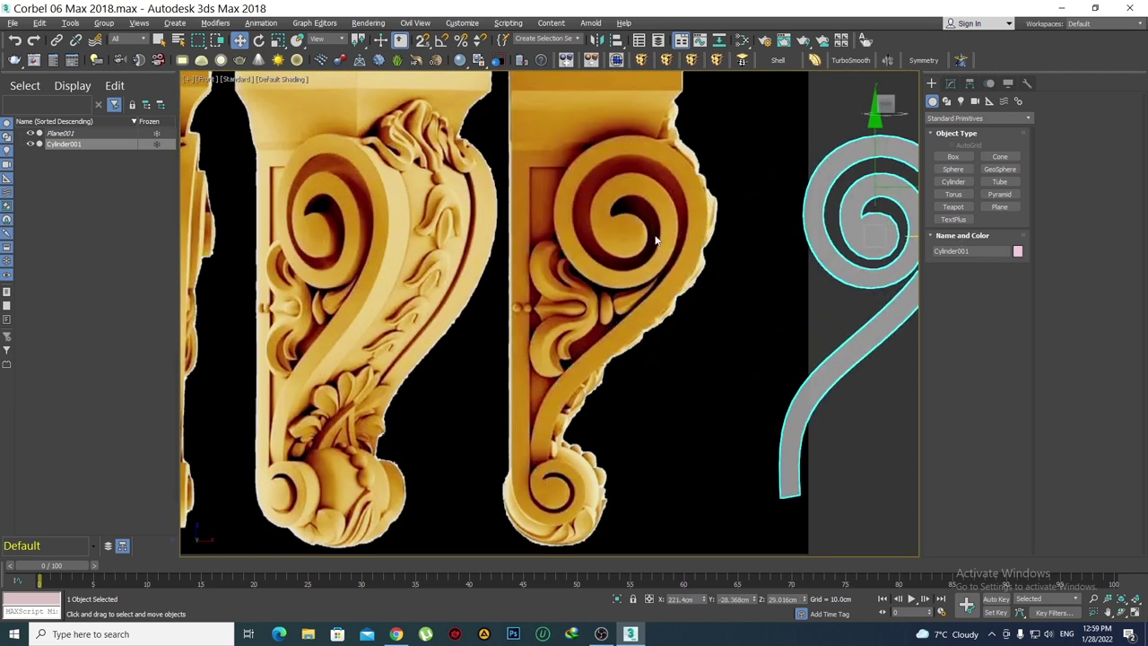
key(ctrl+z)
scroll(709, 282, up, 3)
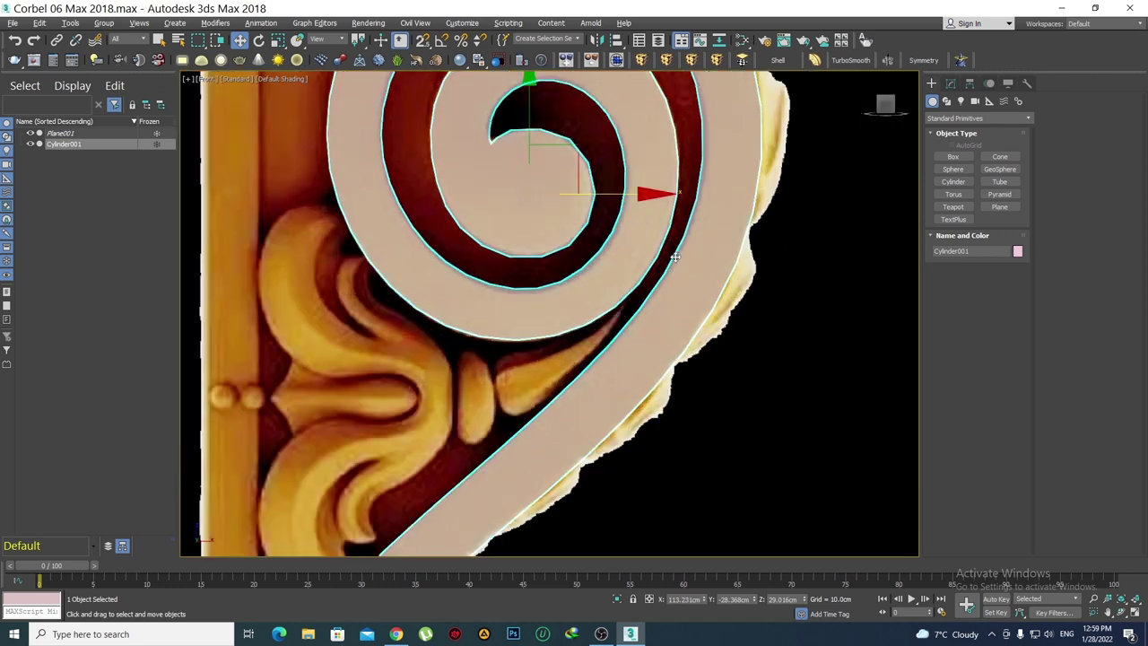
scroll(709, 287, up, 1)
click(955, 83)
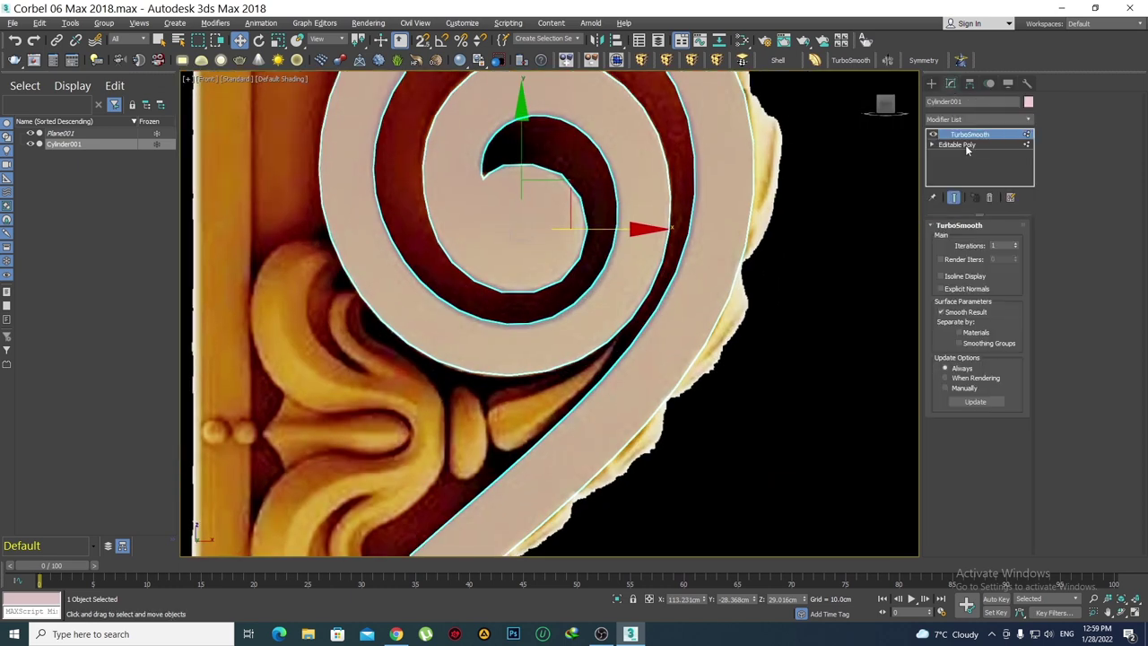
In the Editable Poly, select the spiral's centre-disc vertices and shift them slightly left
click(965, 145)
scroll(613, 235, up, 1)
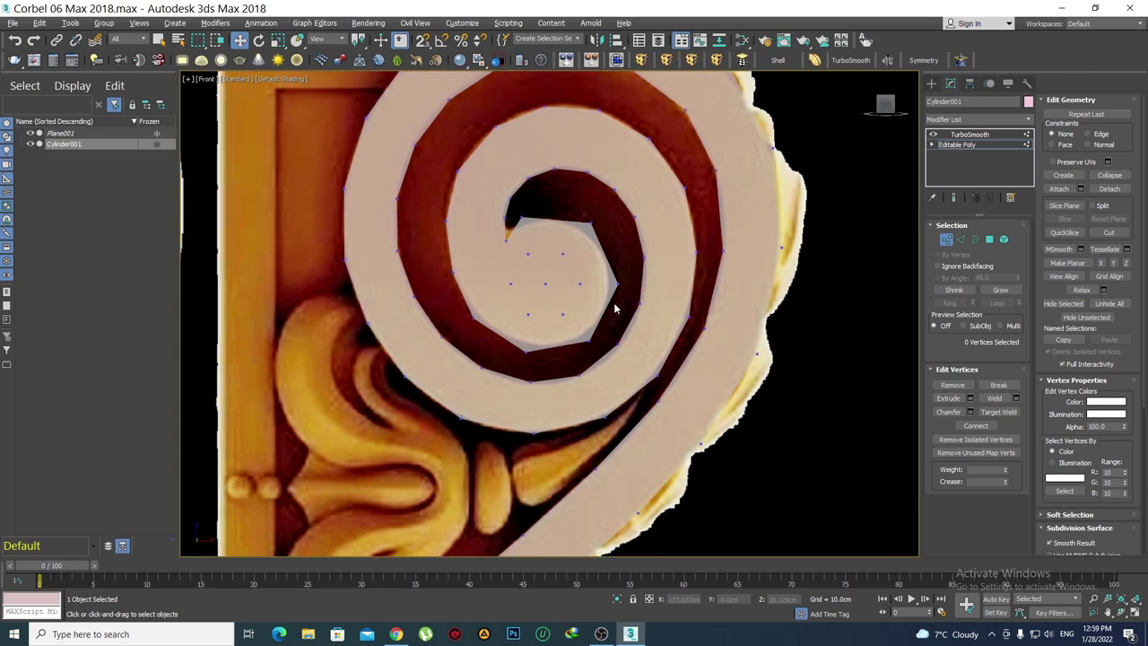
scroll(614, 303, up, 2)
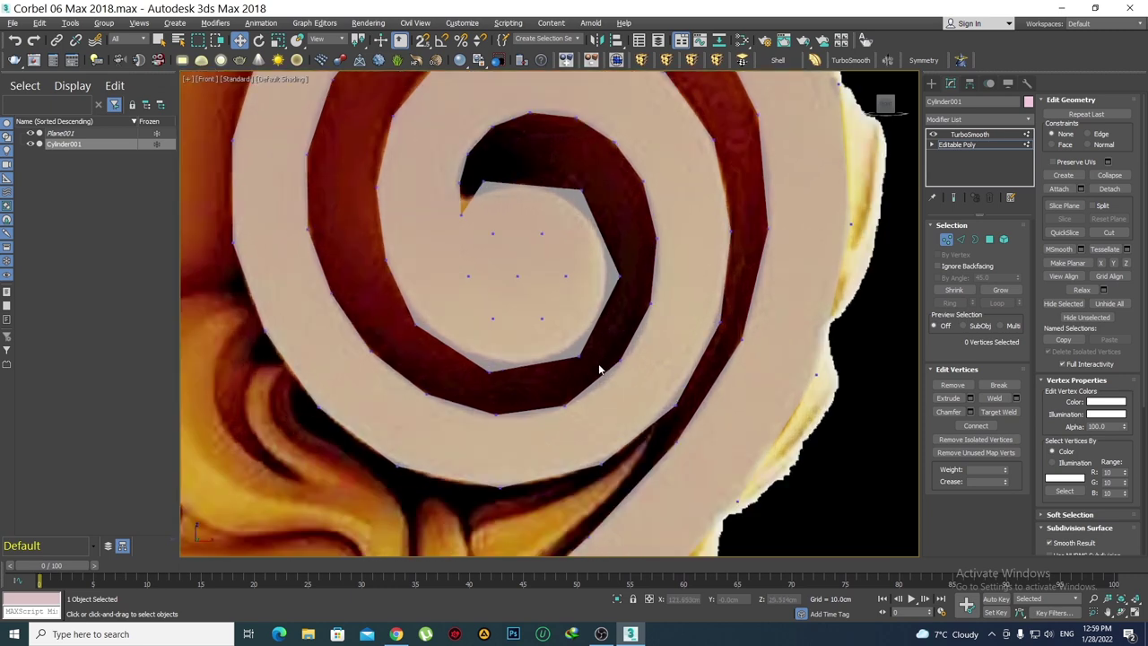
drag(600, 353, 453, 220)
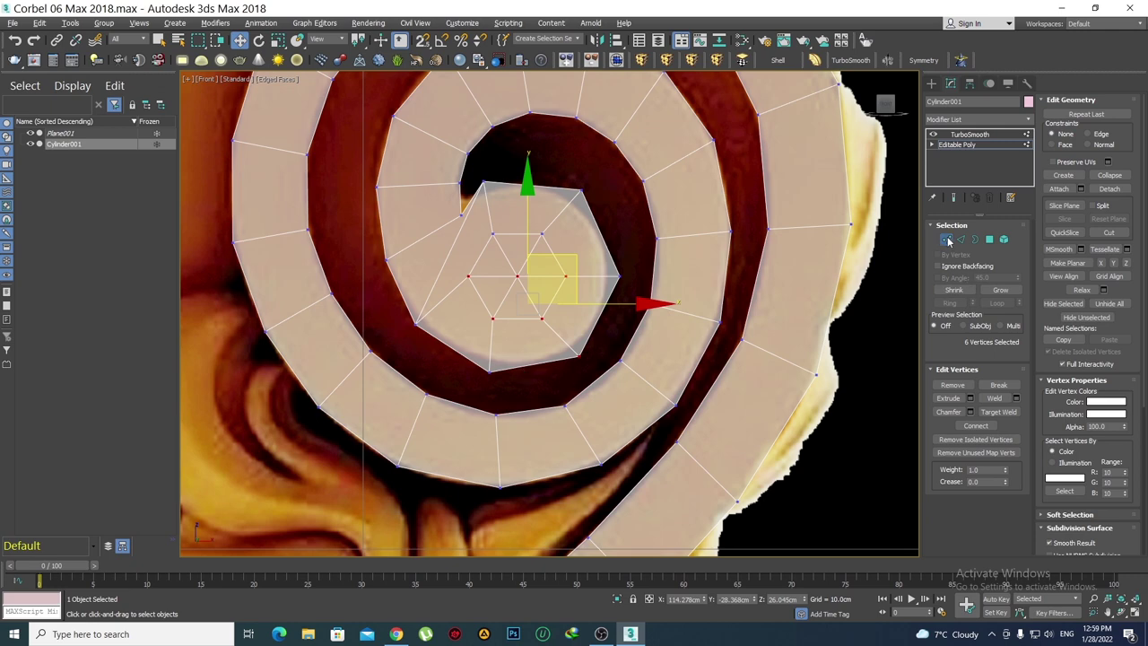
ctrl+click(419, 287)
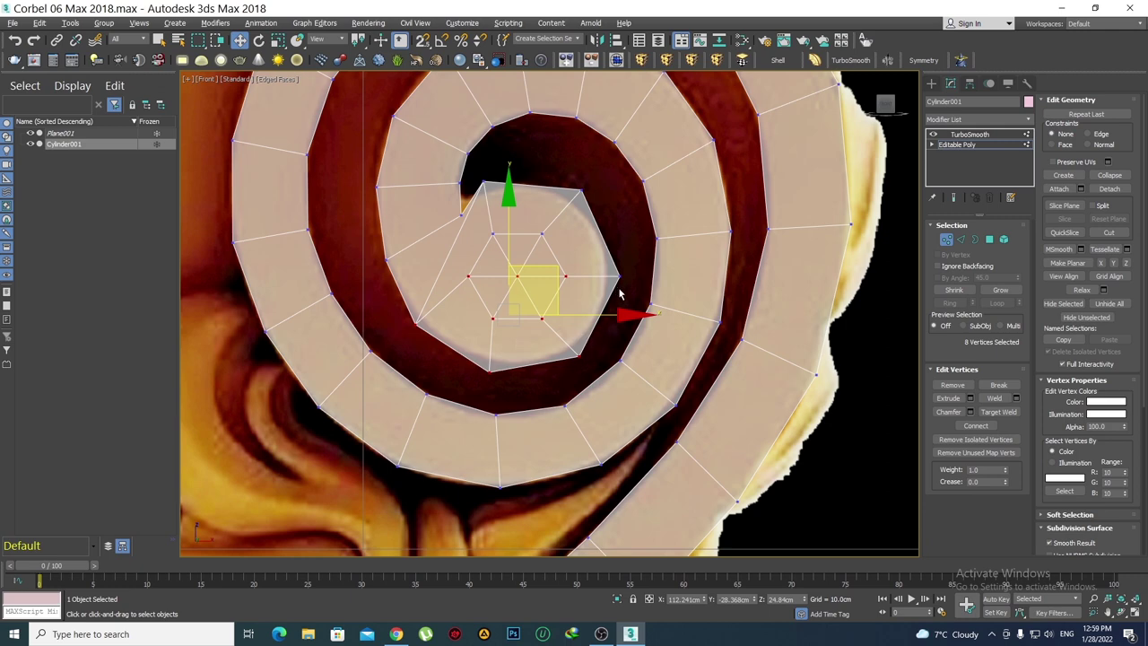
ctrl+drag(489, 211, 561, 242)
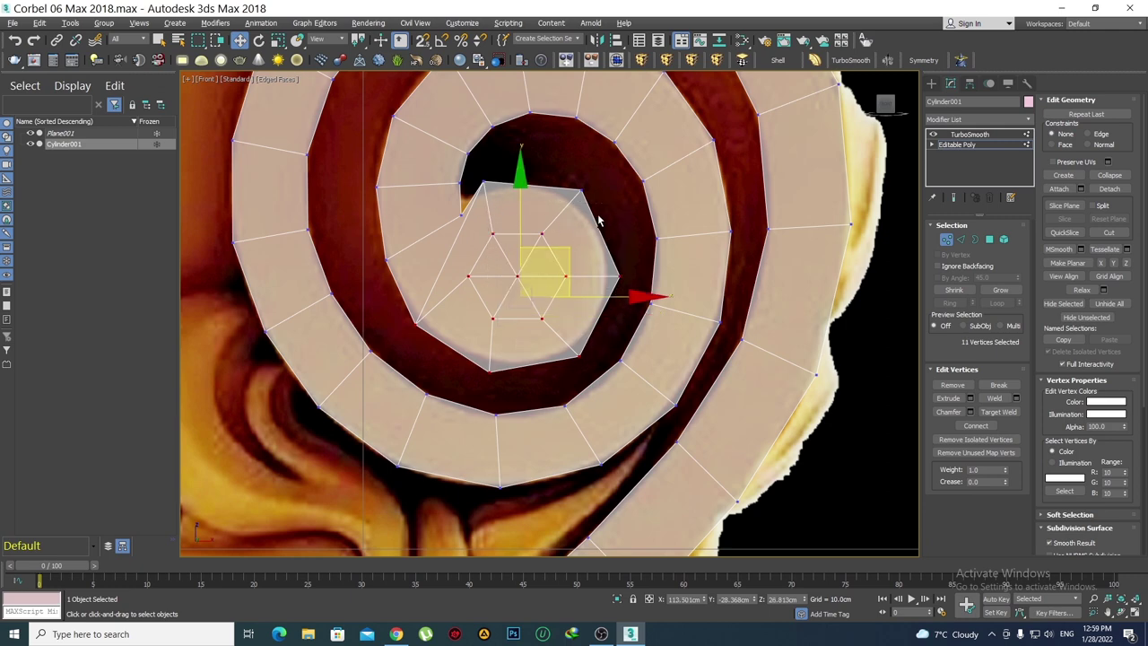
ctrl+click(562, 188)
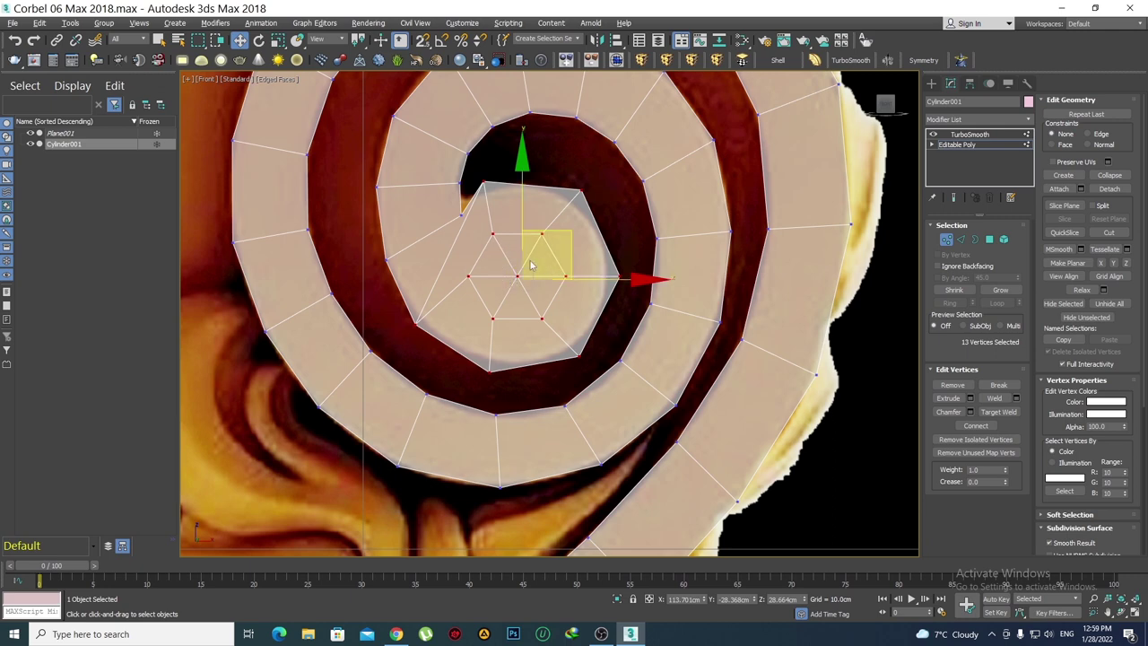
ctrl+click(459, 215)
ctrl+drag(411, 287, 381, 263)
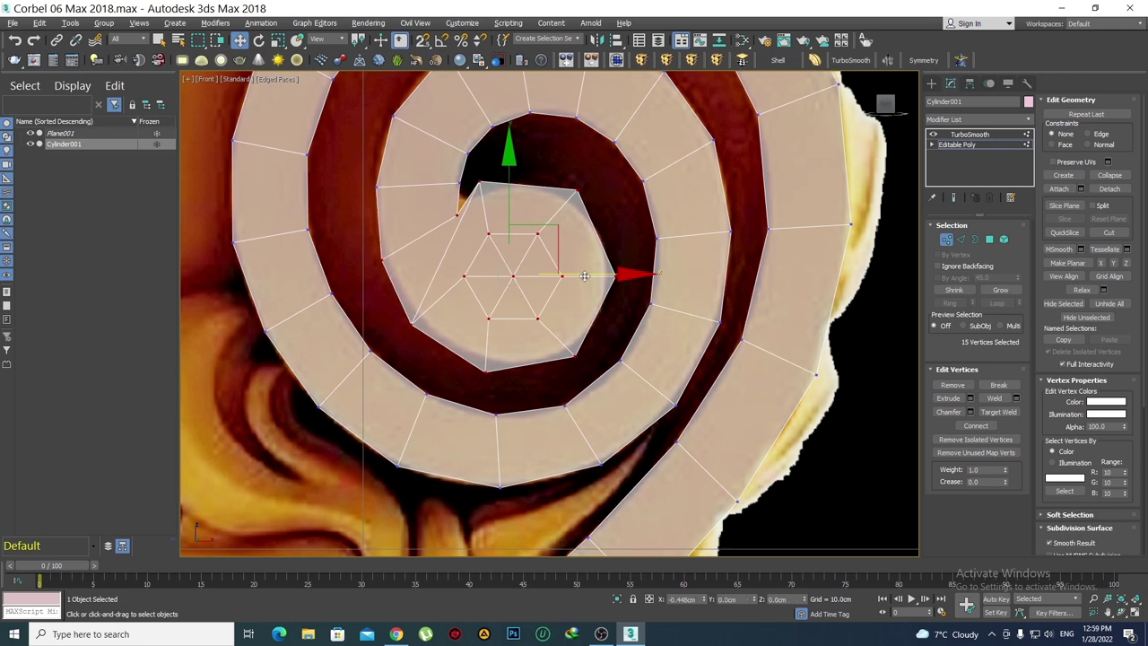
drag(588, 276, 580, 276)
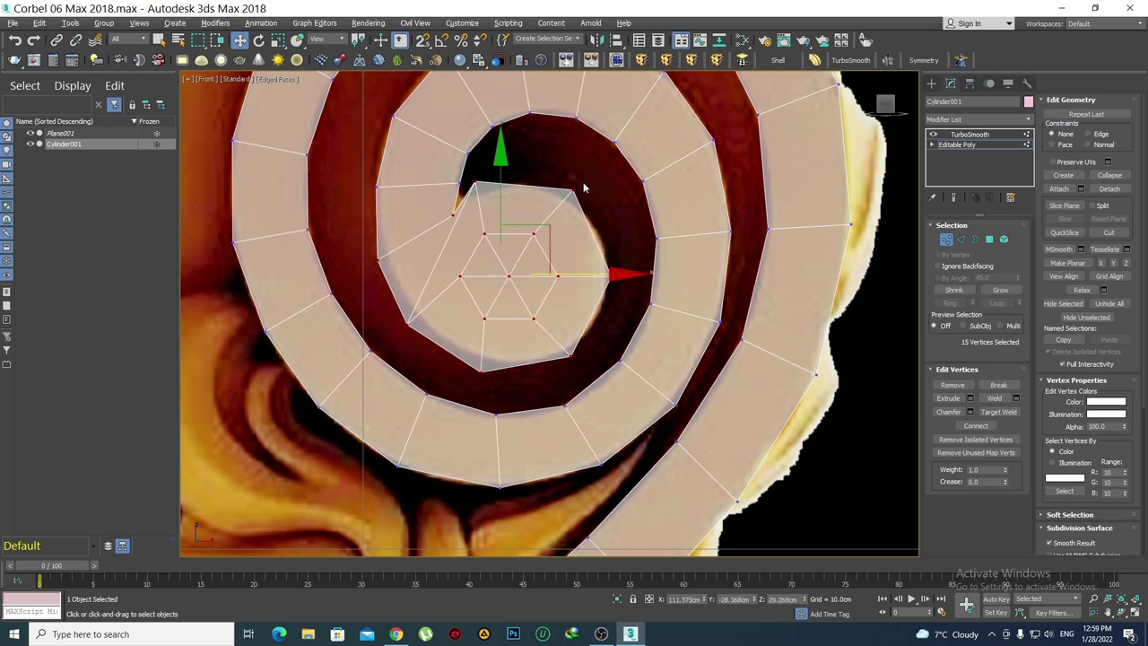
Select the spiral's inner-end vertex, cancel a trial move, and turn on the smoothed end-result preview
scroll(474, 305, up, 1)
scroll(492, 304, up, 1)
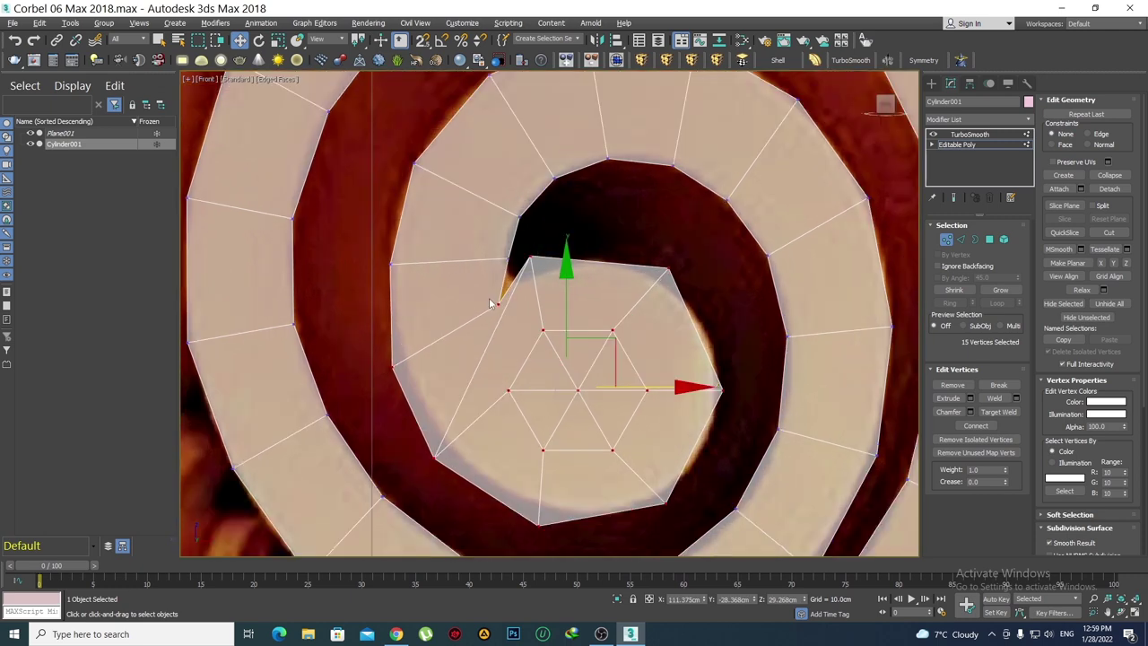
click(498, 304)
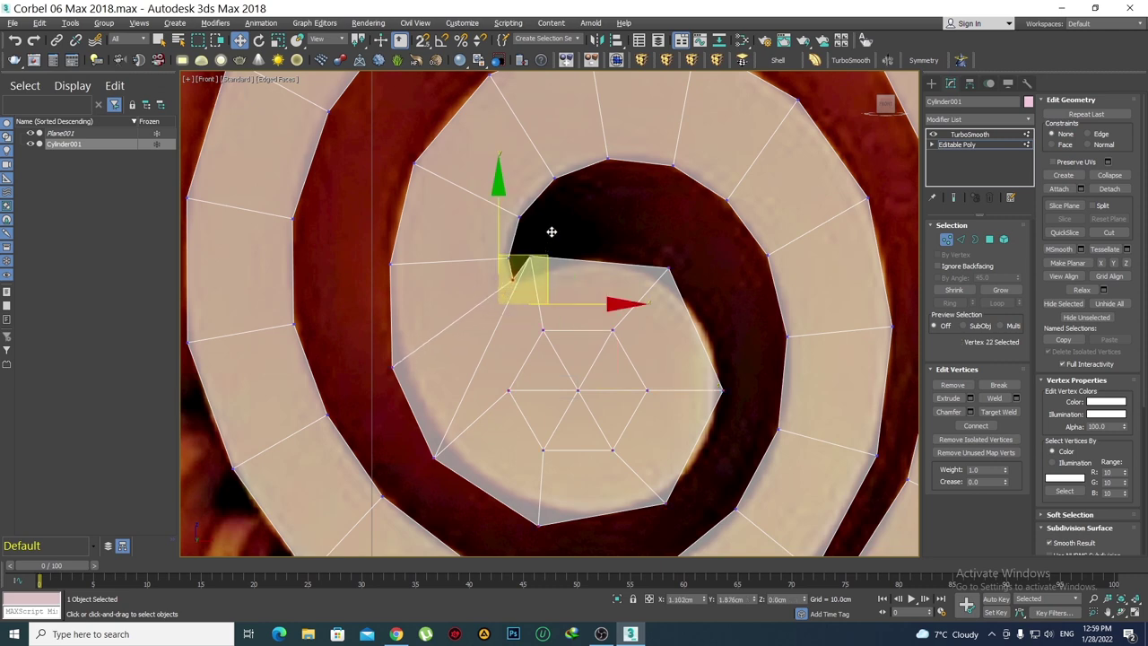
click(551, 231)
click(532, 256)
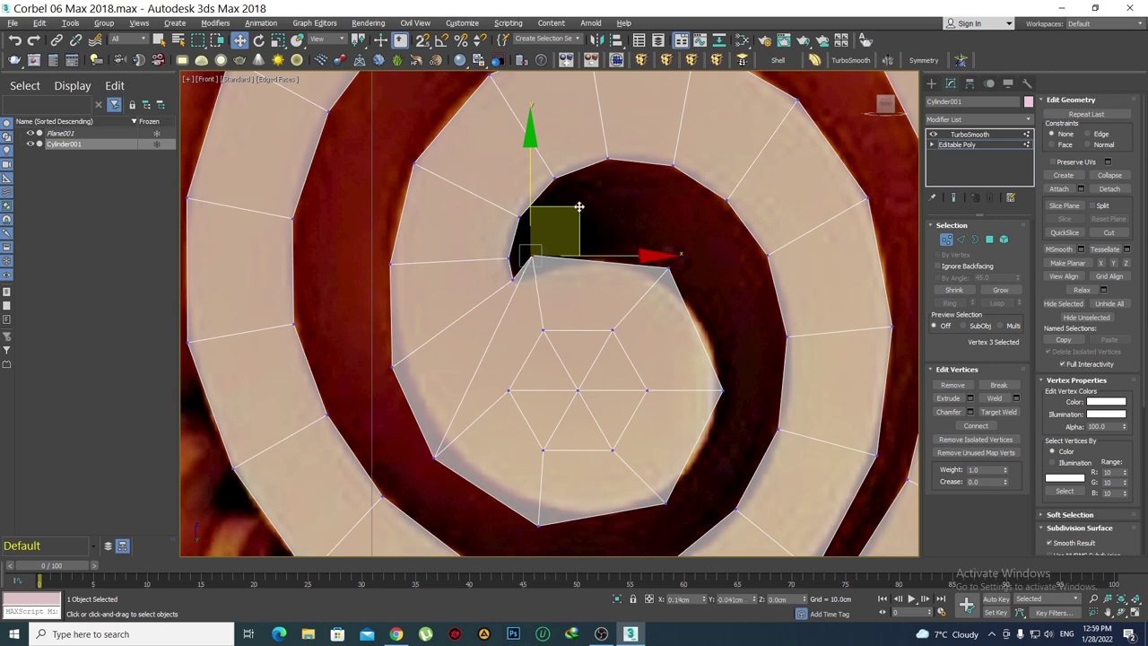
drag(595, 210, 610, 211)
right_click(609, 212)
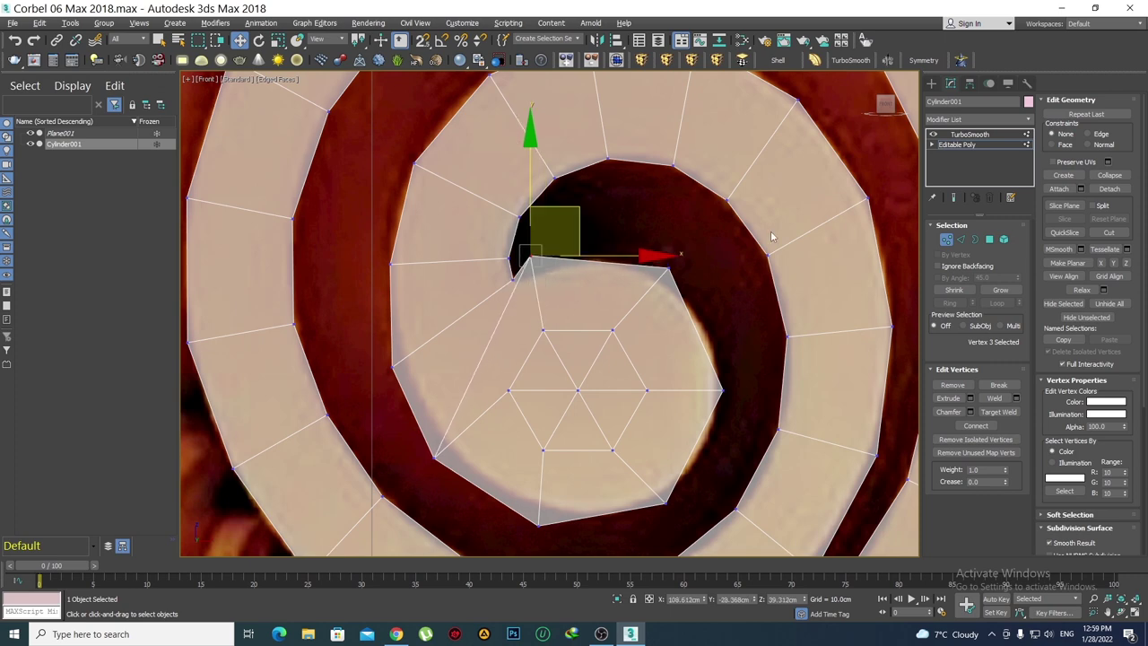
click(954, 198)
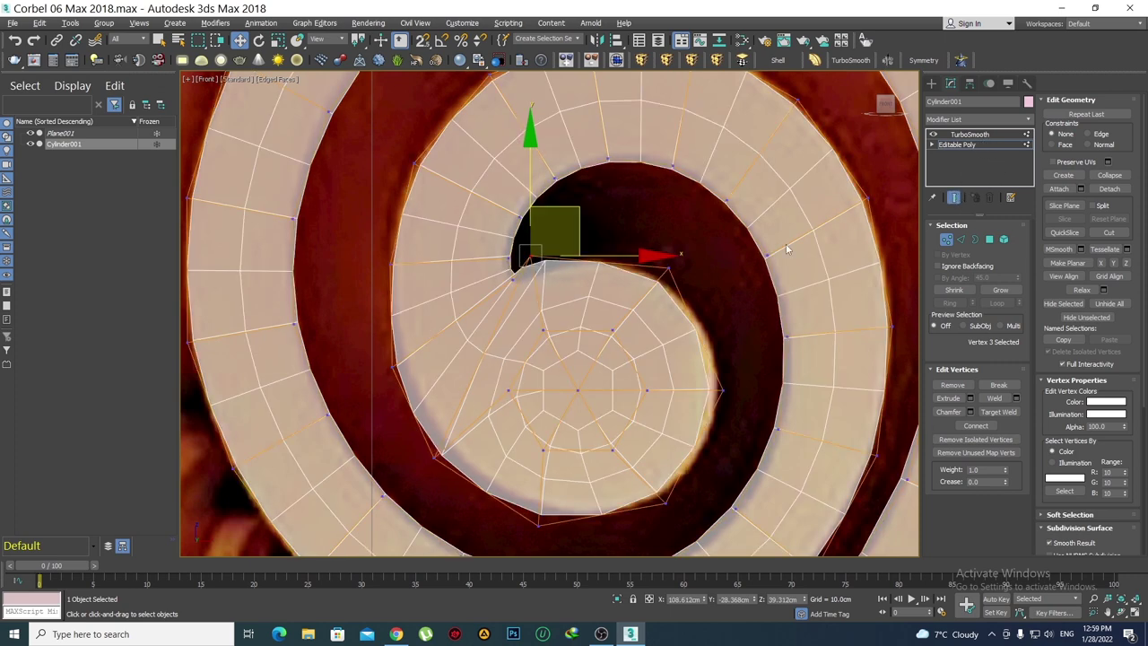
scroll(578, 287, up, 3)
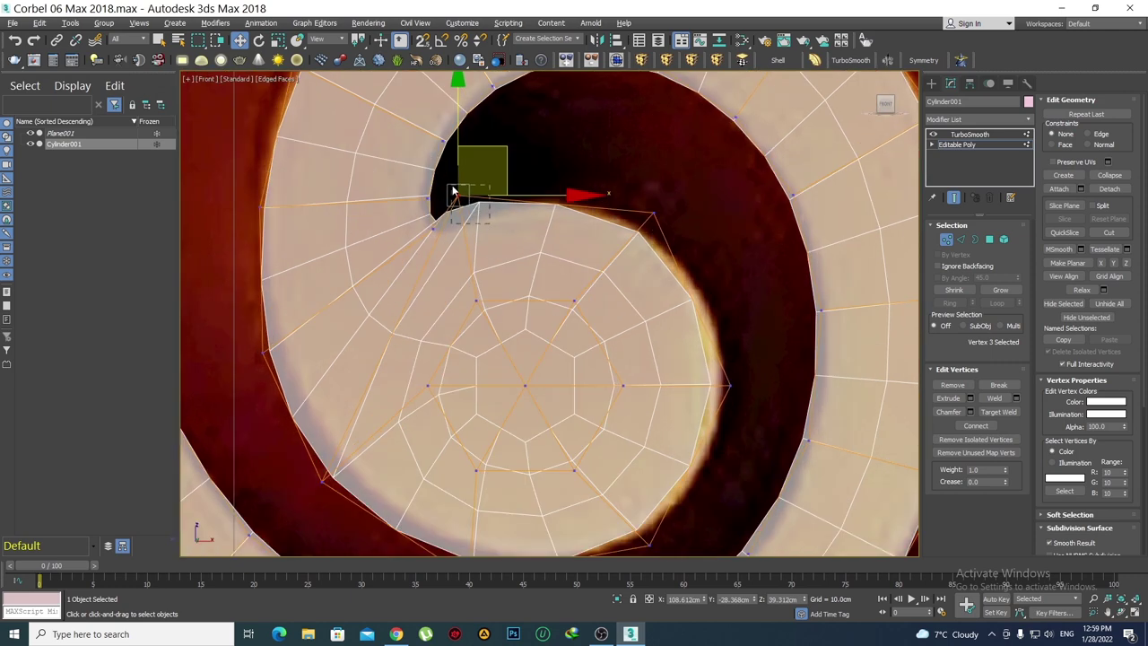
scroll(781, 216, down, 3)
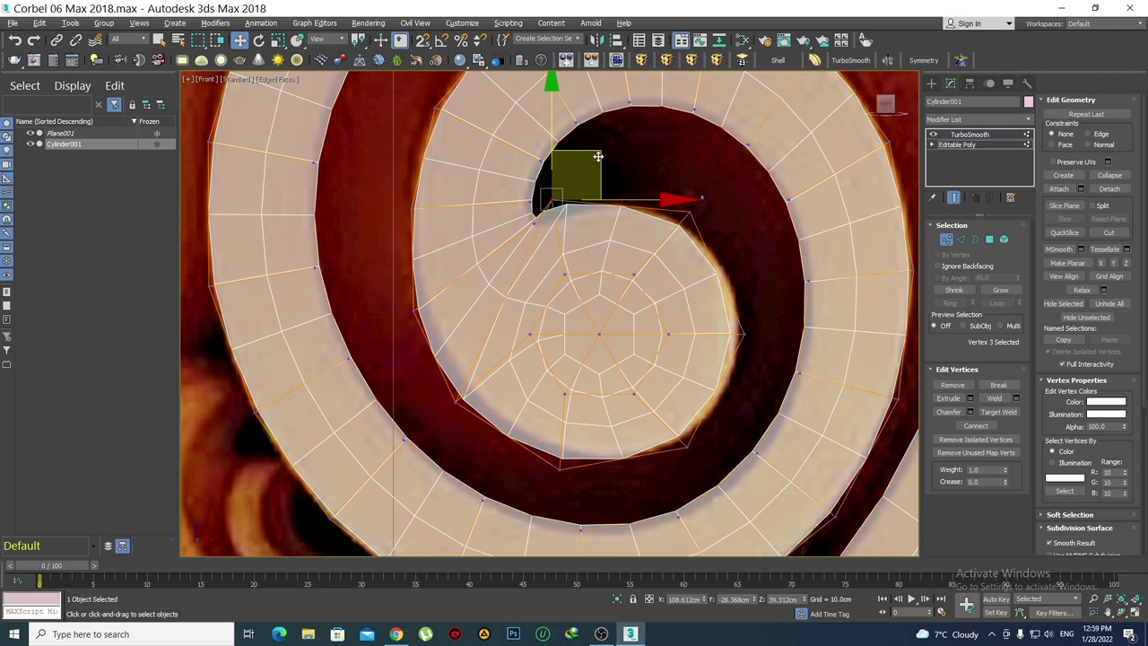
Pull the inner-end vertex to fit the curl and check the curl-tip vertex
drag(601, 156, 575, 193)
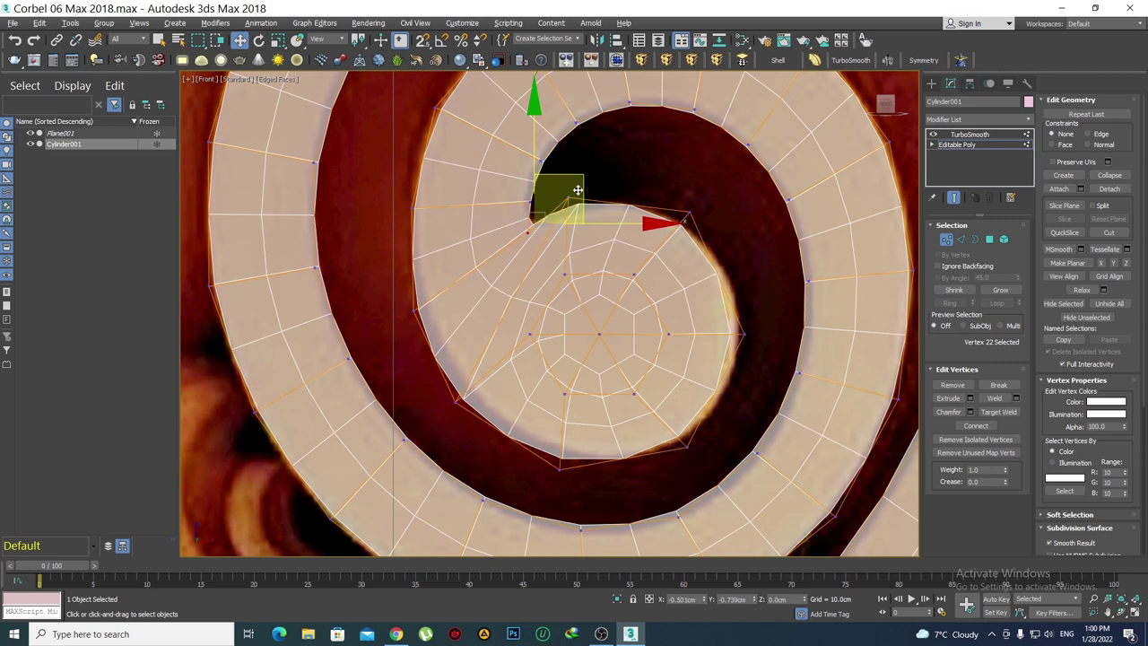
click(574, 198)
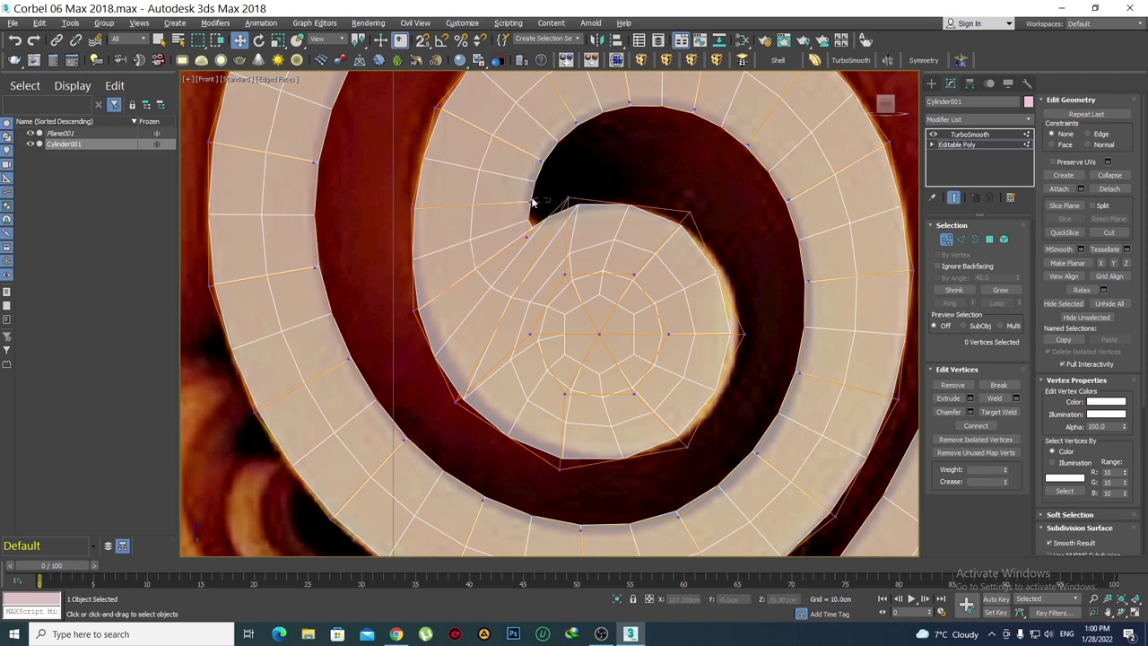
mouse_move(549, 208)
mouse_down()
mouse_move(570, 167)
mouse_move(561, 162)
mouse_up()
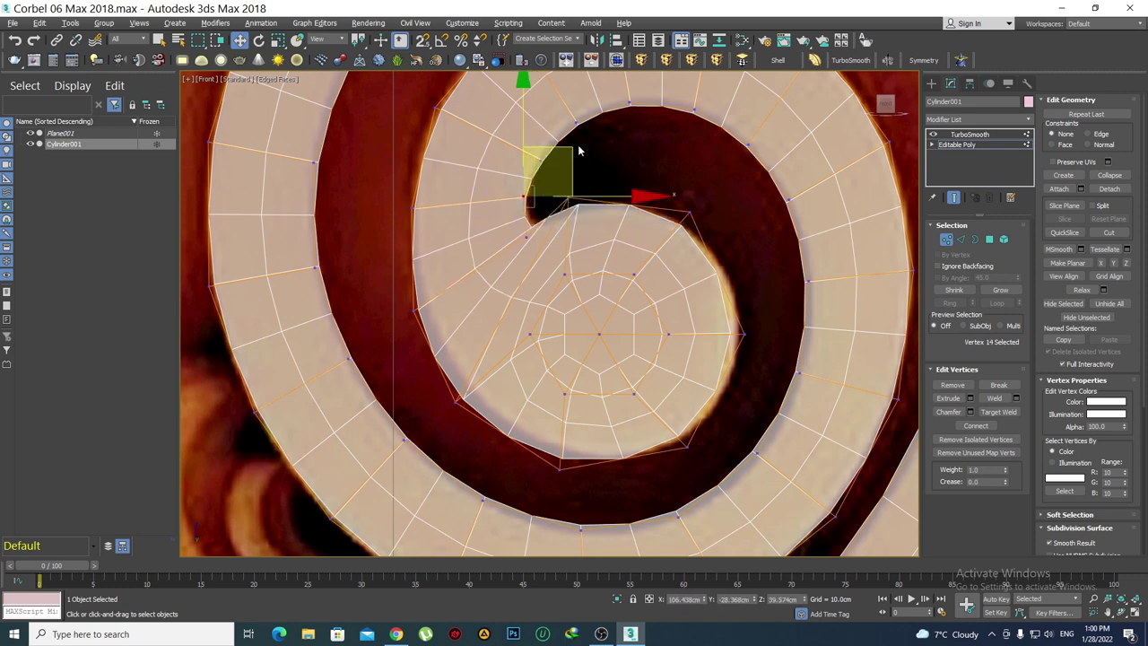
click(587, 242)
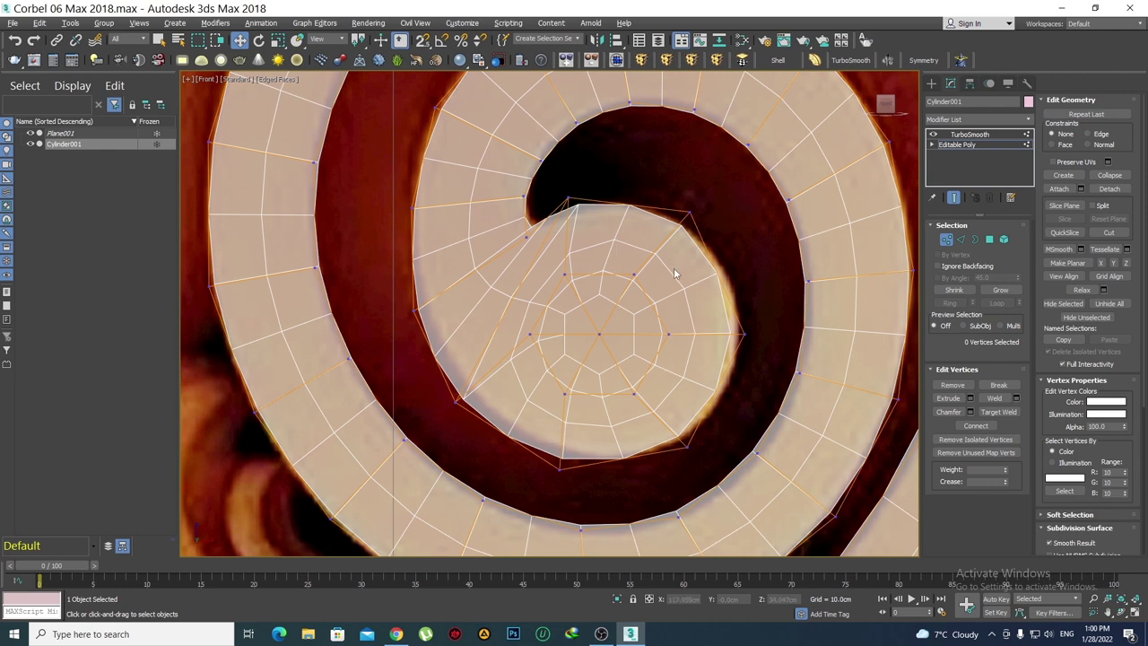
Push the inner circle's edge vertices outward to match the scroll's innermost curl
click(689, 211)
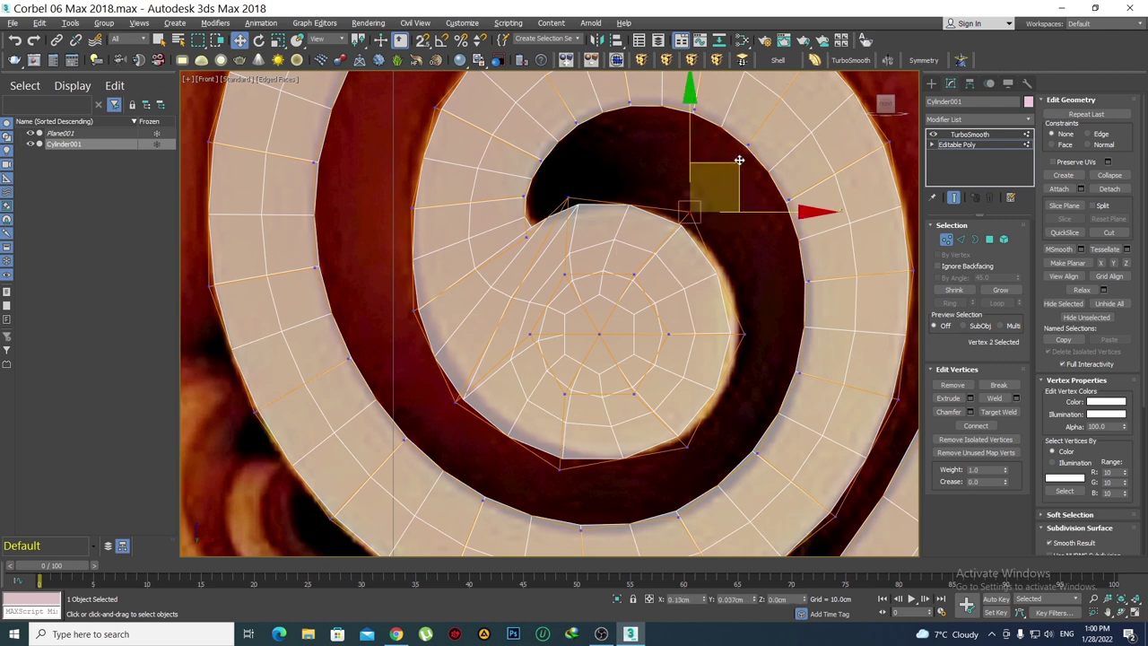
drag(731, 175, 739, 192)
drag(726, 333, 750, 333)
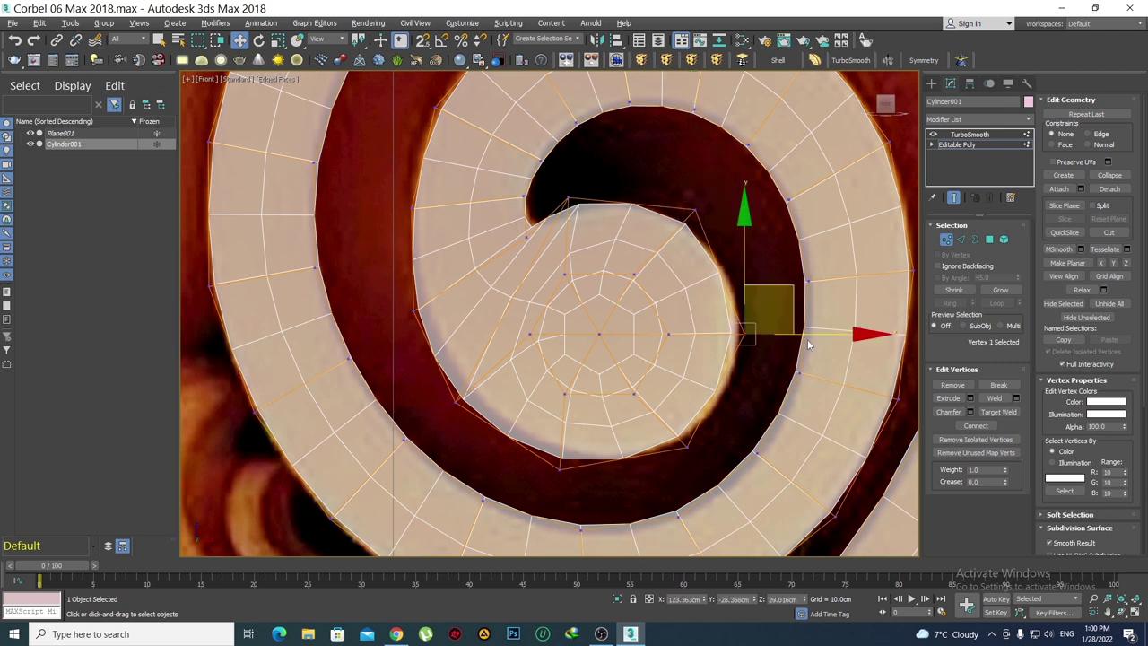
drag(668, 430, 709, 467)
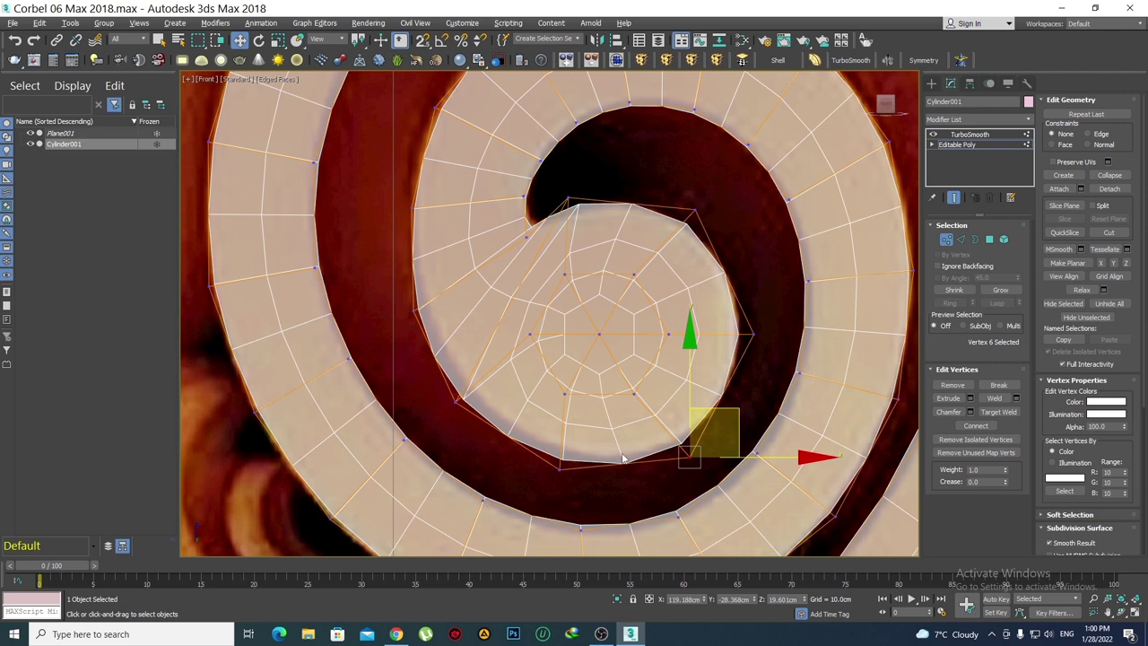
middle_drag(623, 468, 597, 363)
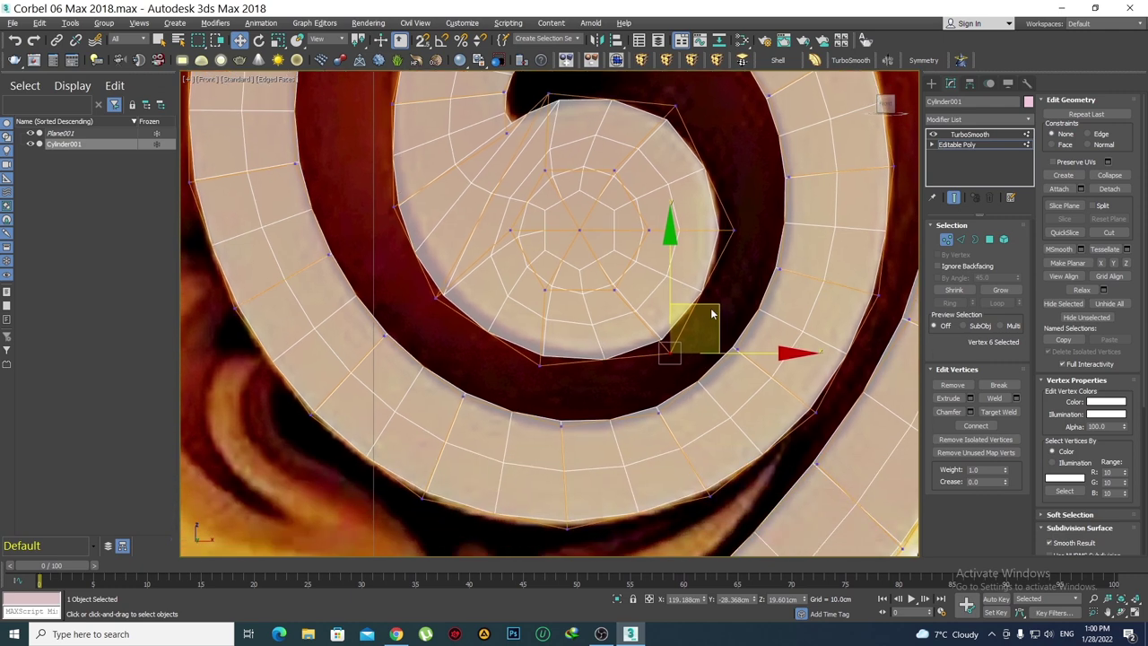
click(679, 238)
middle_drag(679, 238, 664, 387)
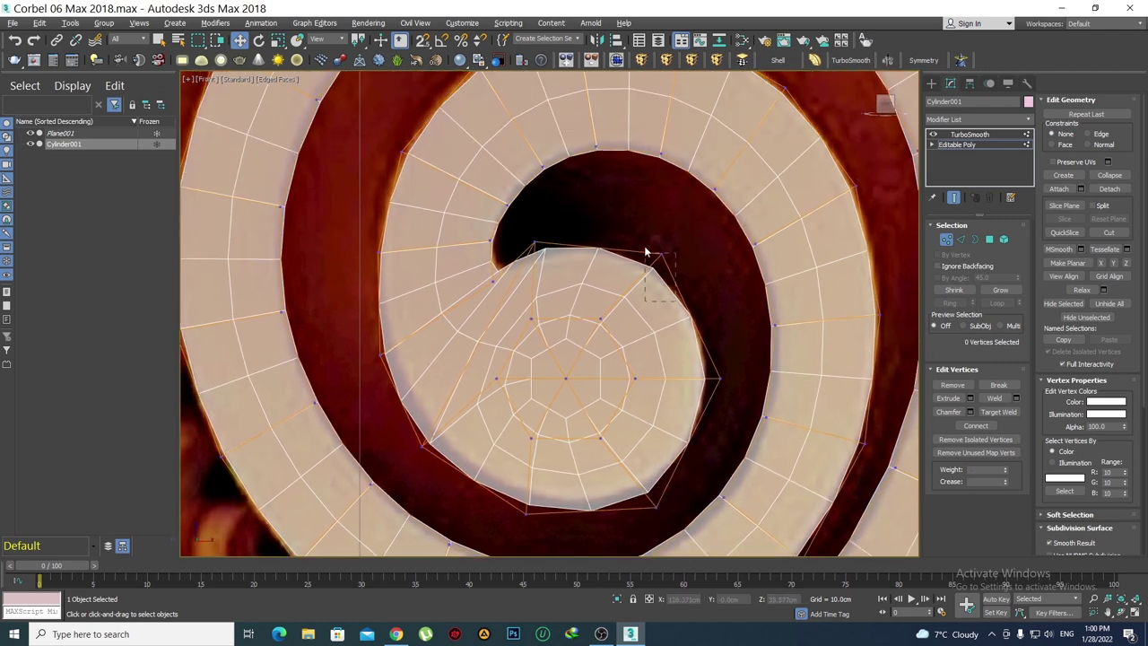
drag(646, 269, 694, 220)
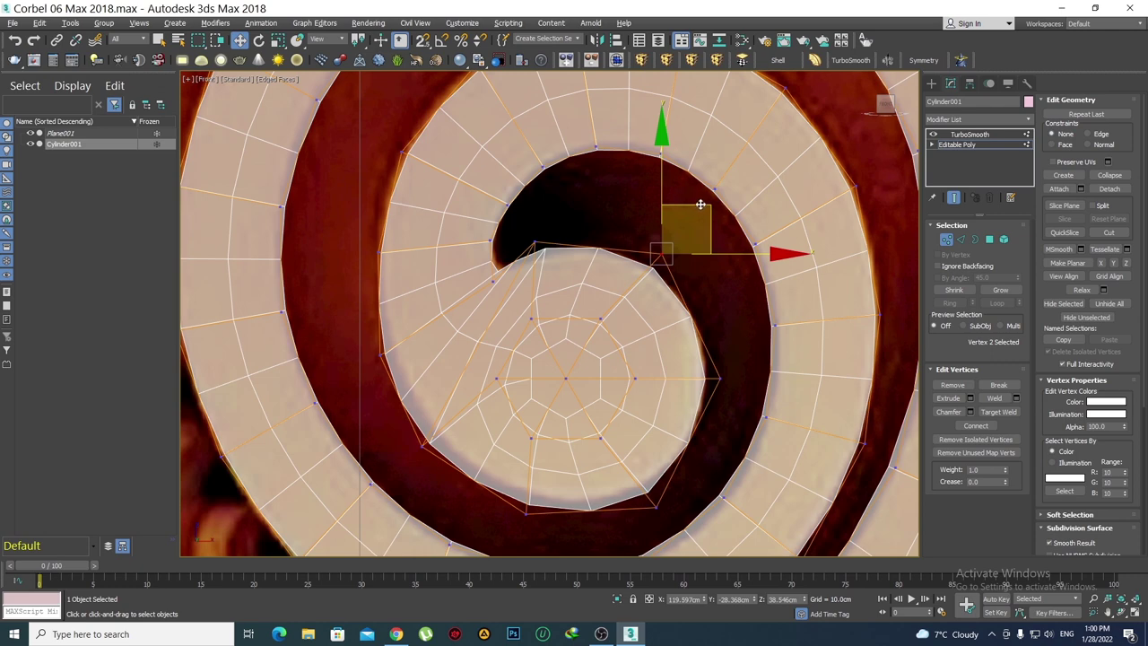
click(617, 310)
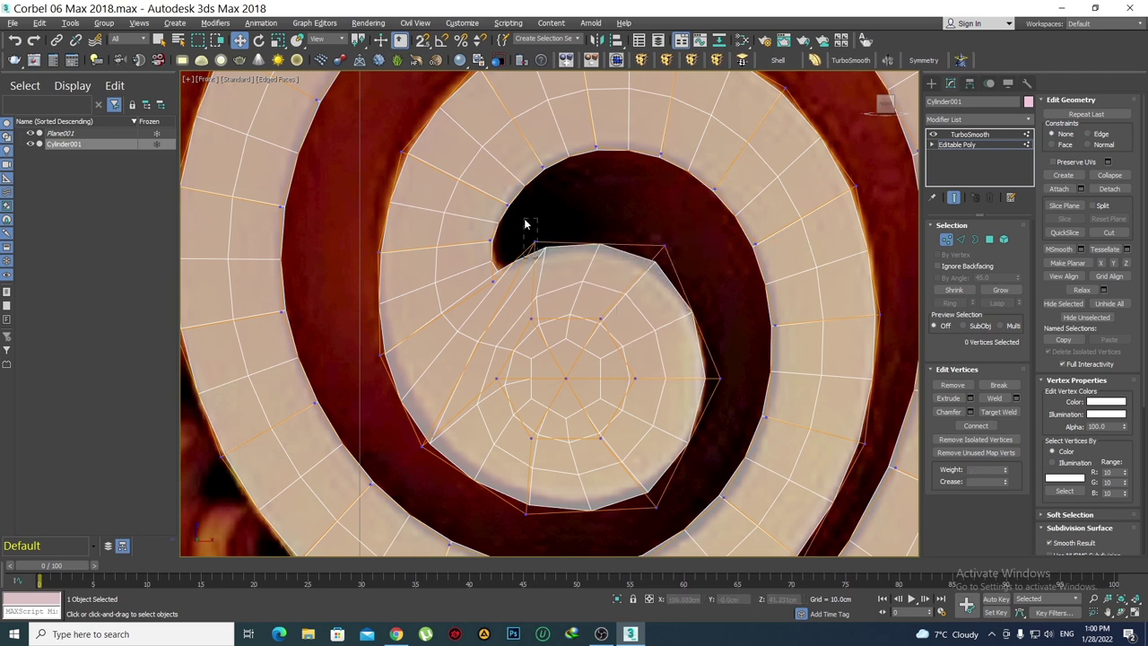
drag(526, 223, 543, 247)
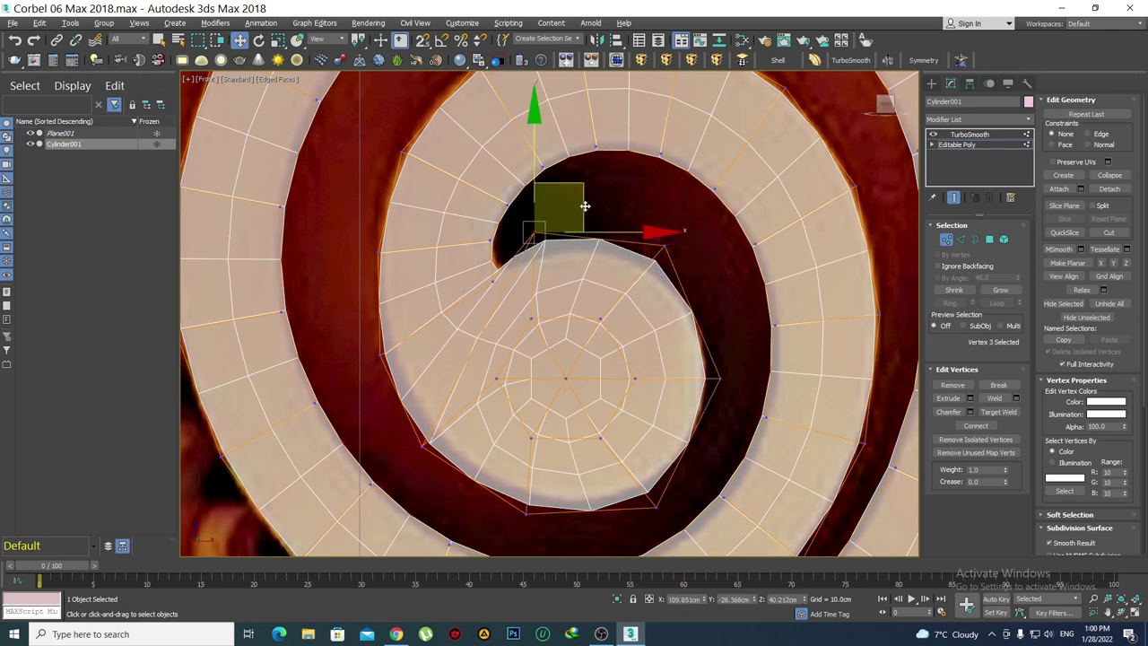
scroll(603, 285, down, 3)
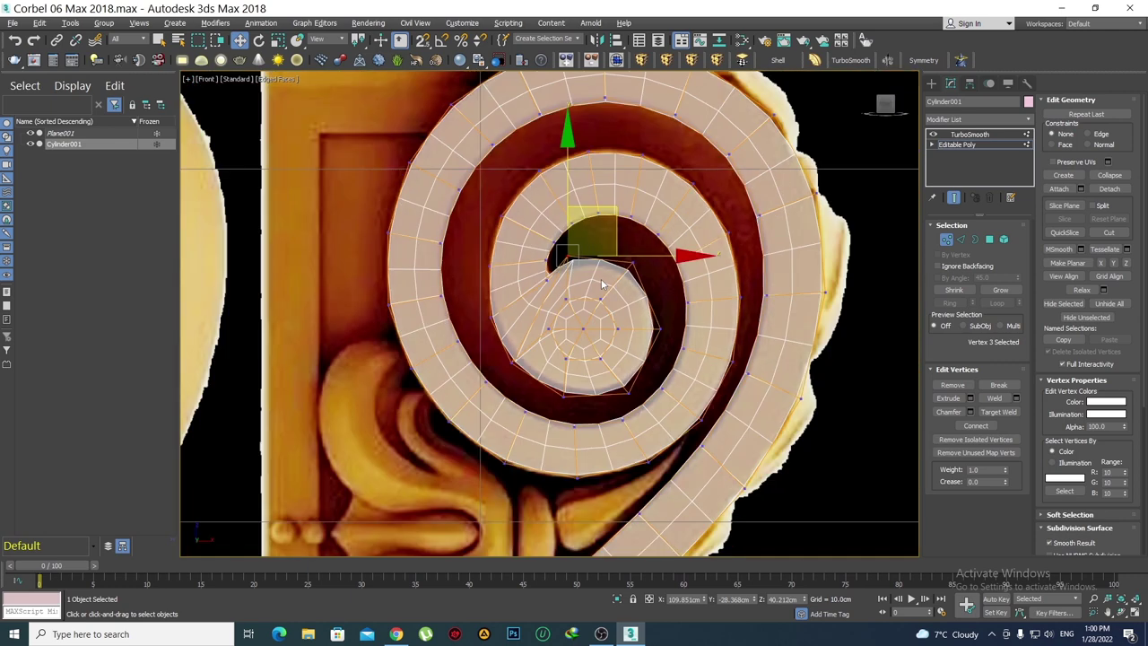
Turn off Edged Faces with F4 and raise TurboSmooth Iterations to 2
click(957, 197)
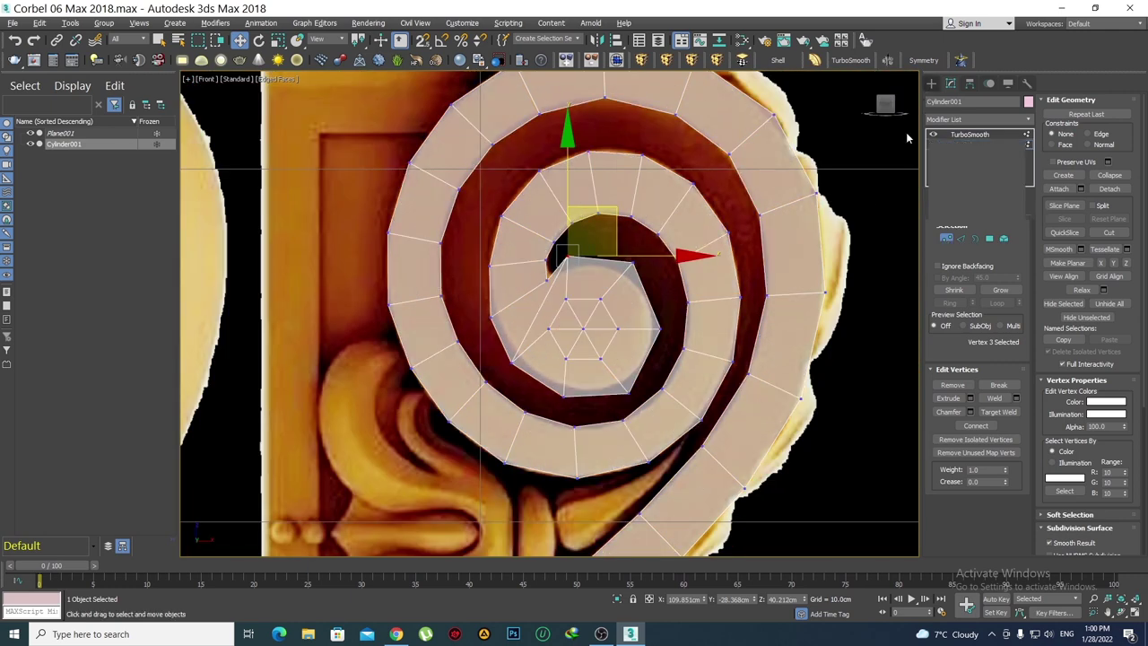
click(931, 82)
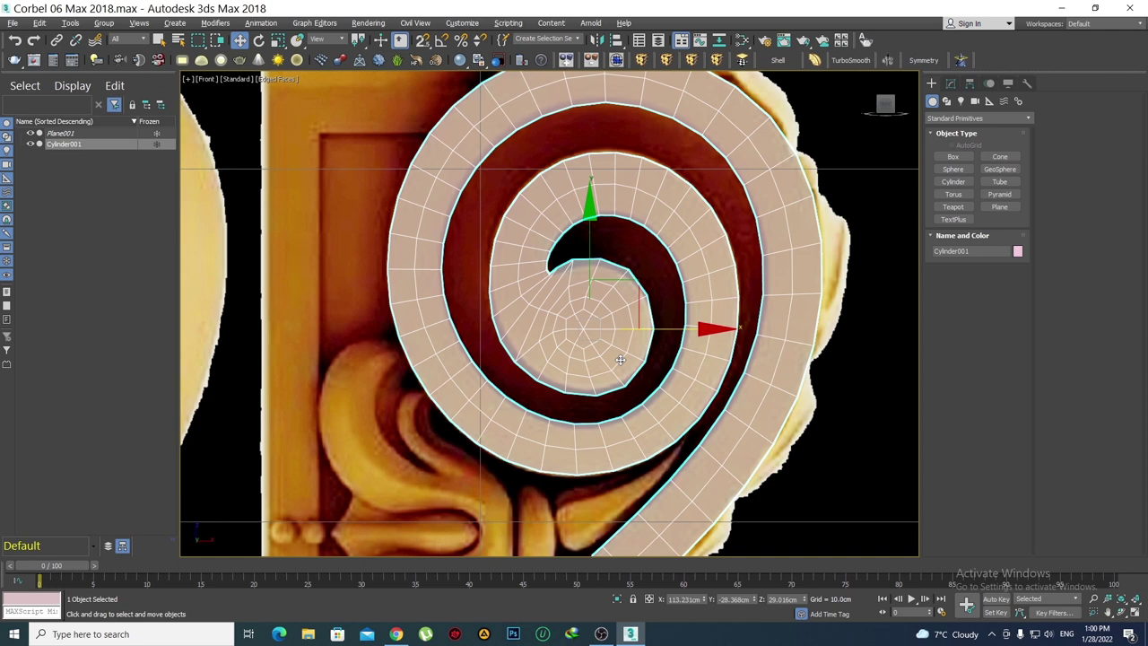
key(F4)
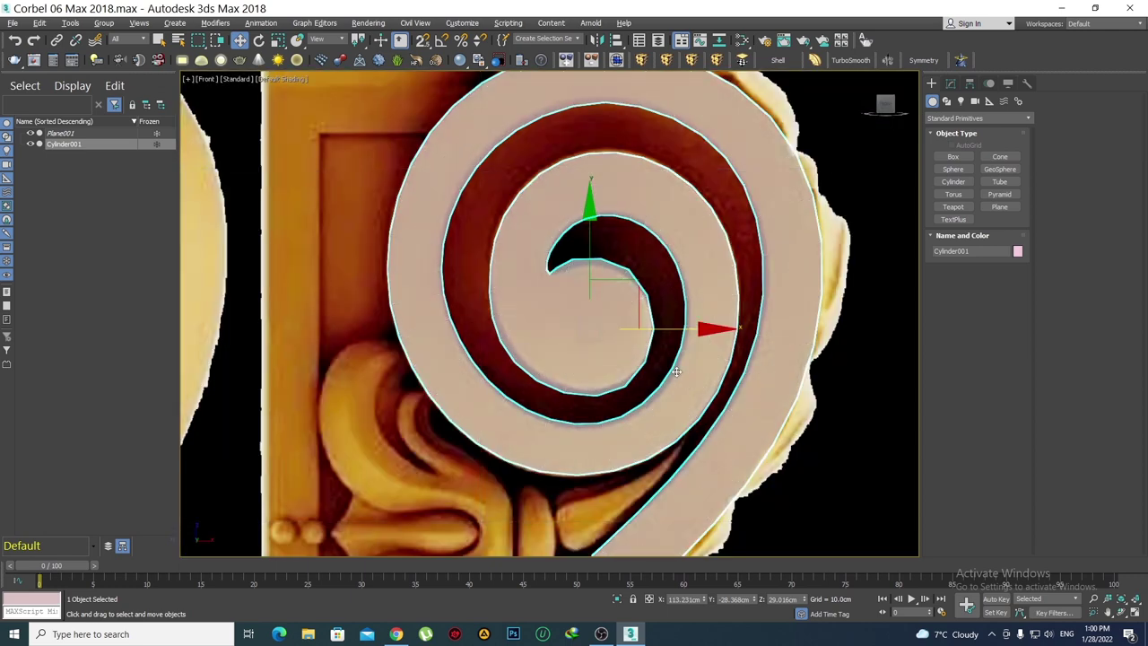
click(950, 84)
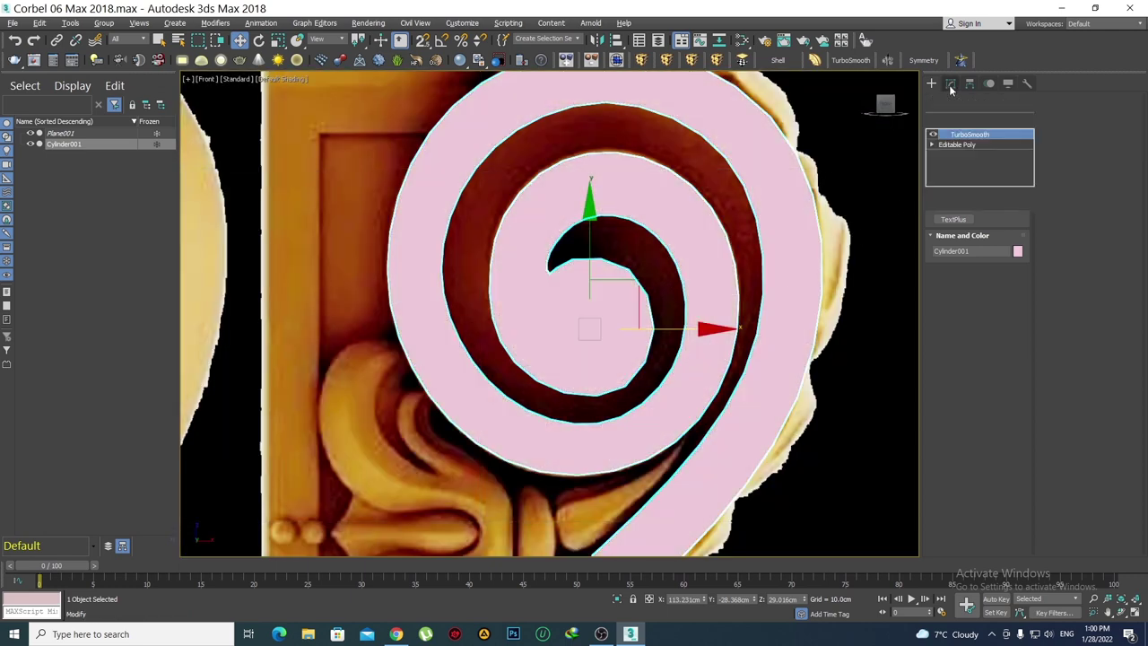
click(1015, 243)
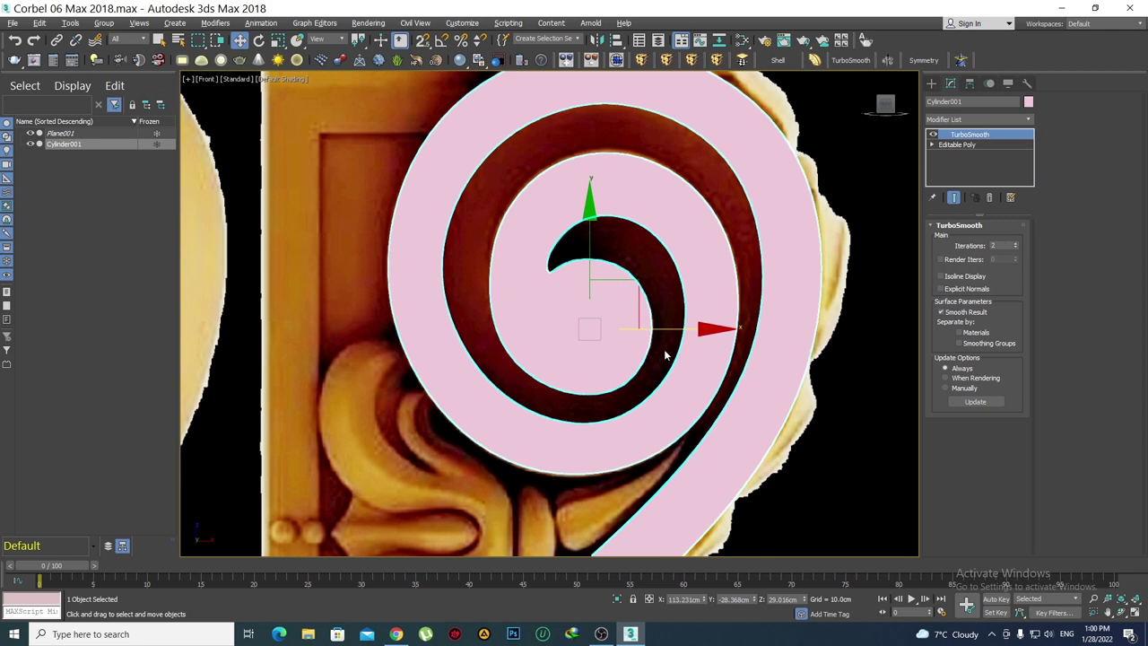
scroll(666, 356, down, 3)
scroll(608, 297, up, 2)
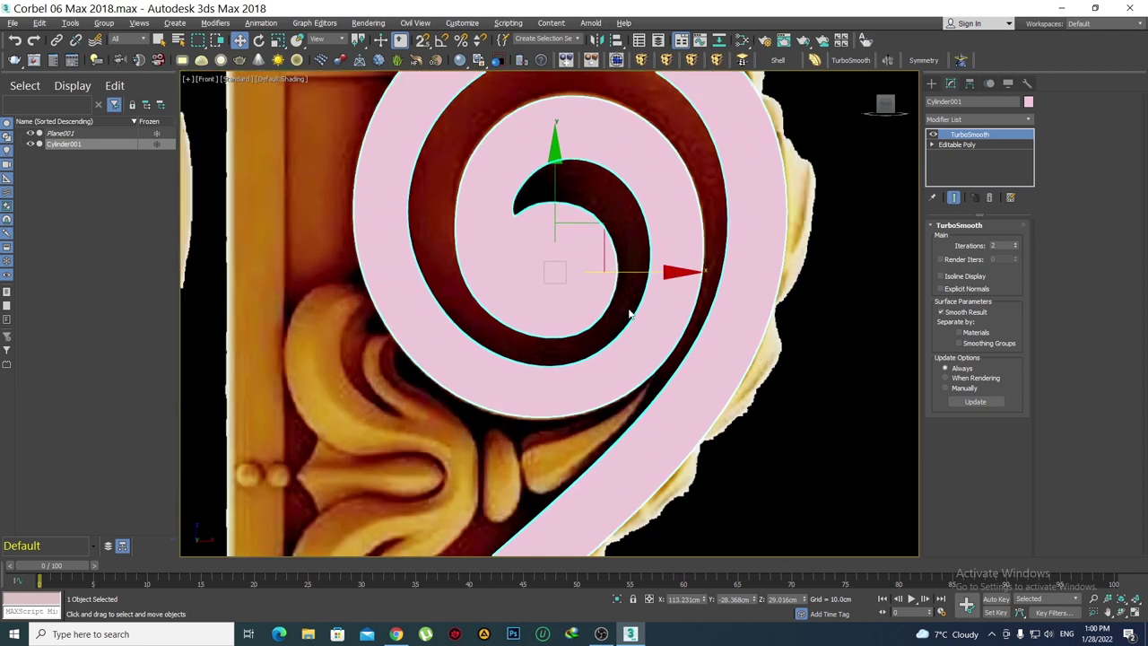
scroll(627, 332, up, 2)
Check the inner-end vertices with the smoothed result shown, then return to object level
click(976, 146)
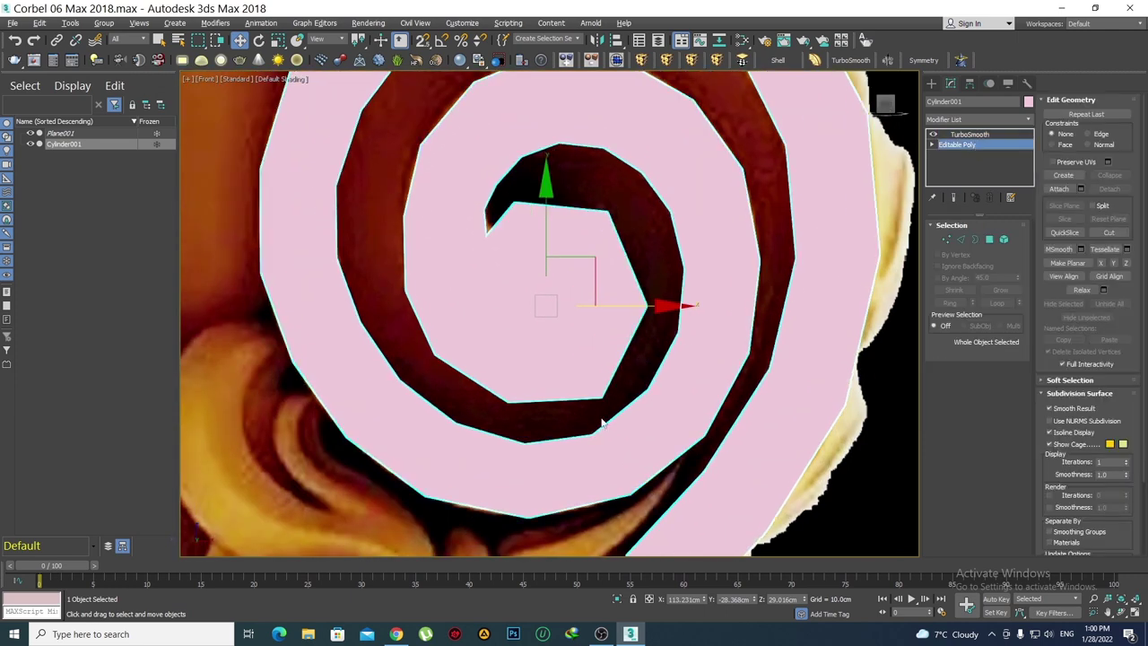
key(1)
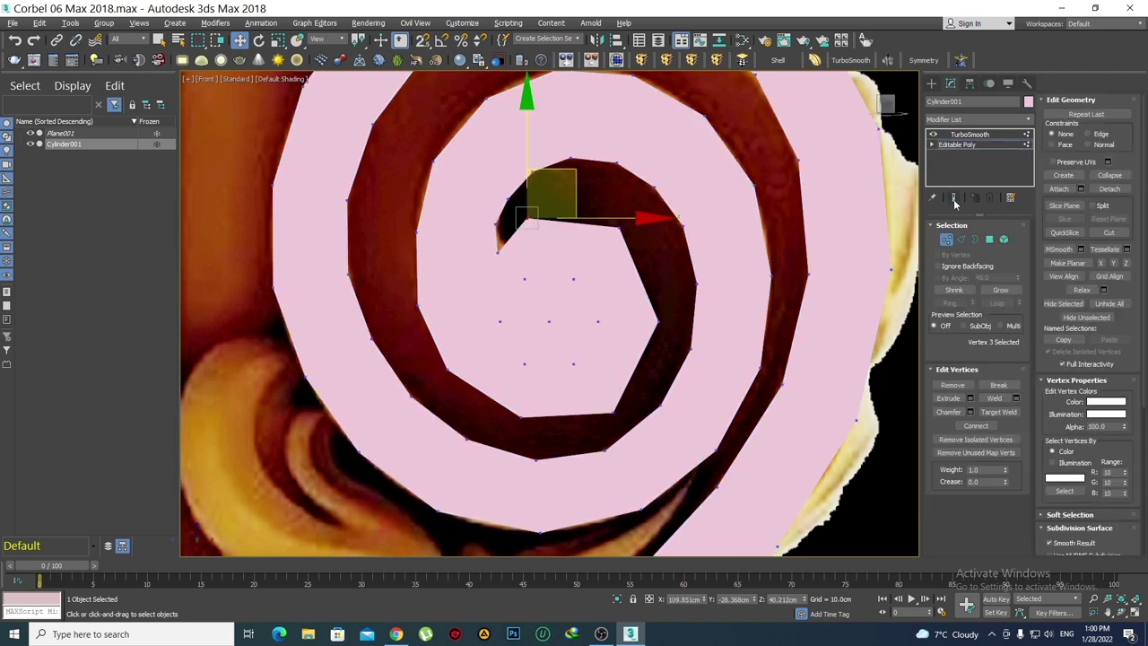
click(955, 199)
click(616, 418)
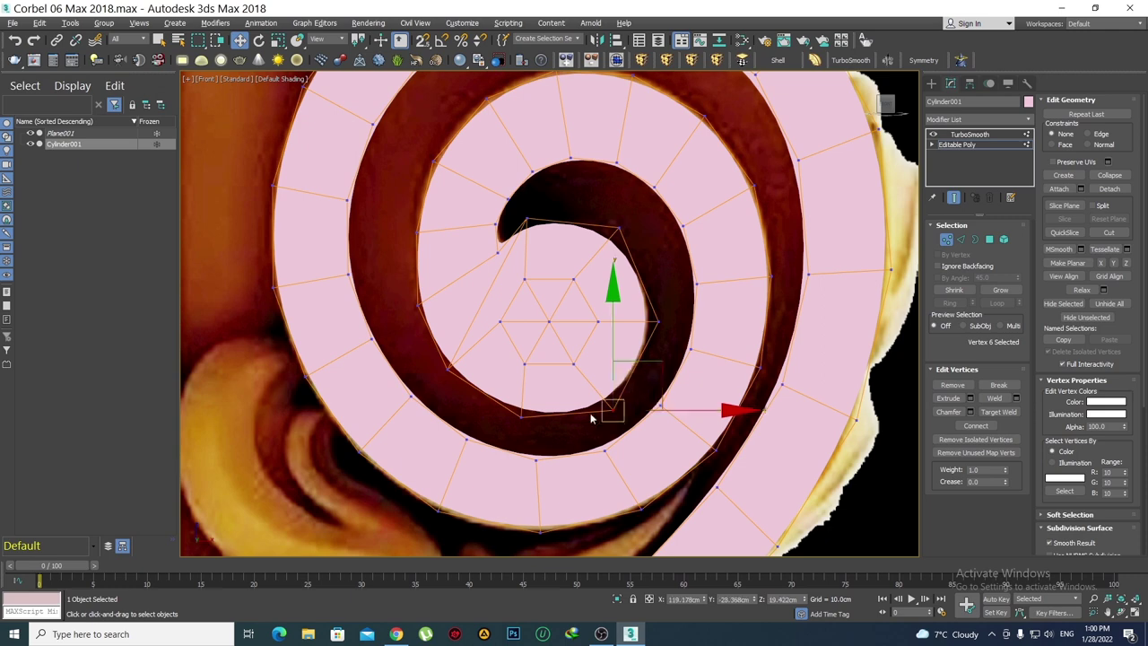
click(563, 451)
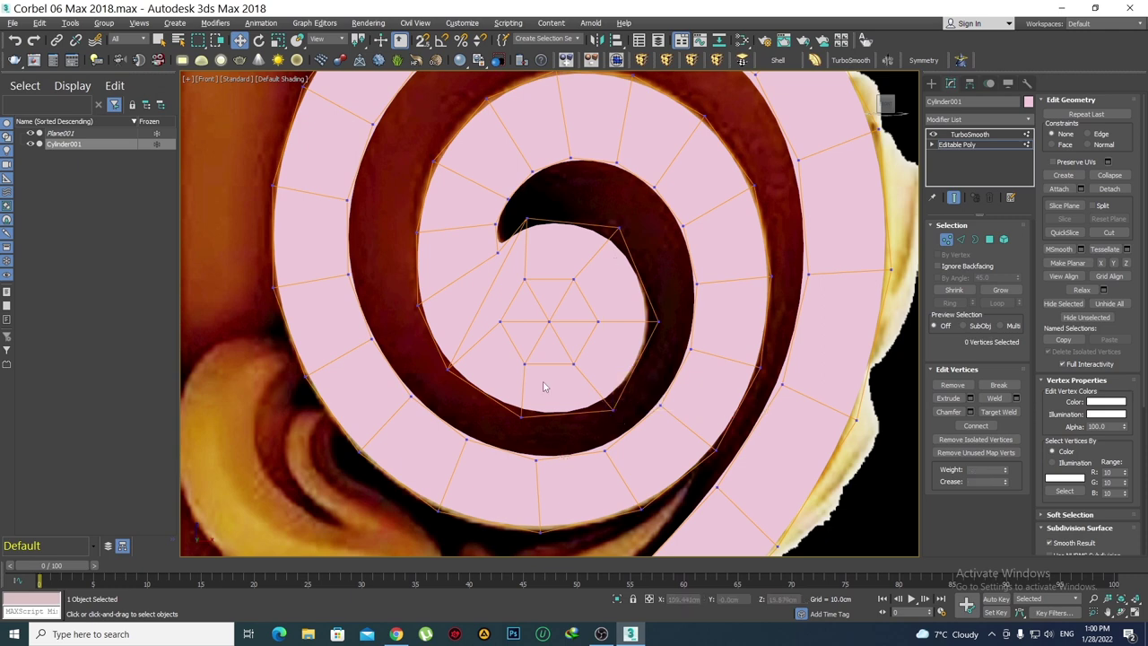
click(931, 82)
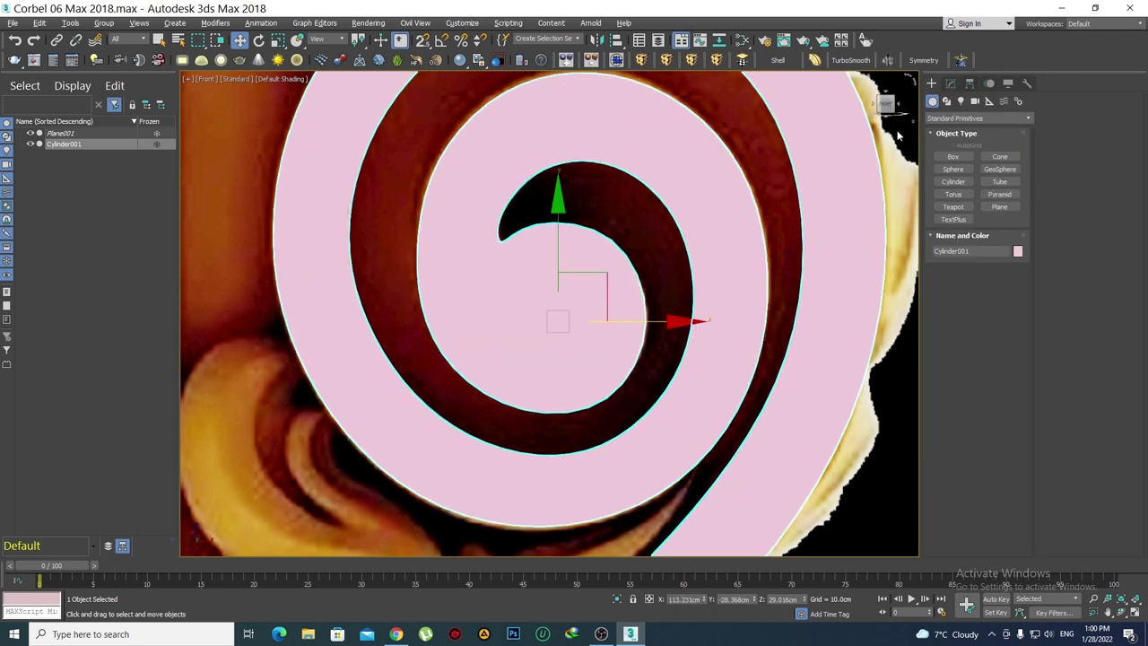
scroll(682, 389, down, 8)
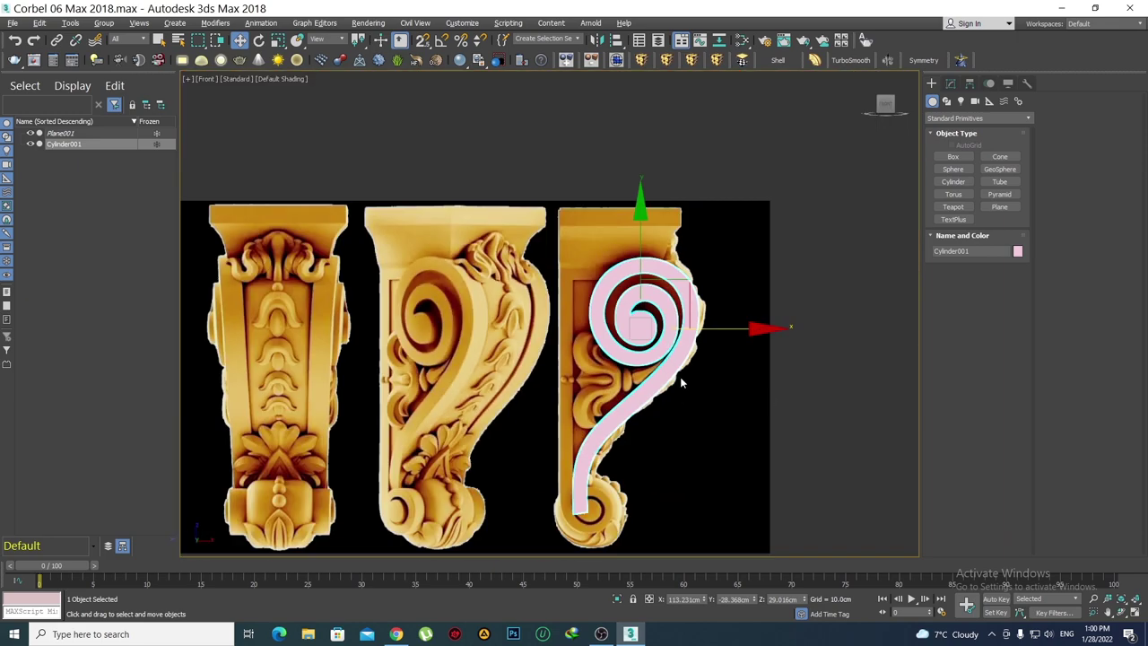
Move the spiral band right off the image, then undo to return it onto the scroll
scroll(639, 358, up, 4)
scroll(639, 341, up, 3)
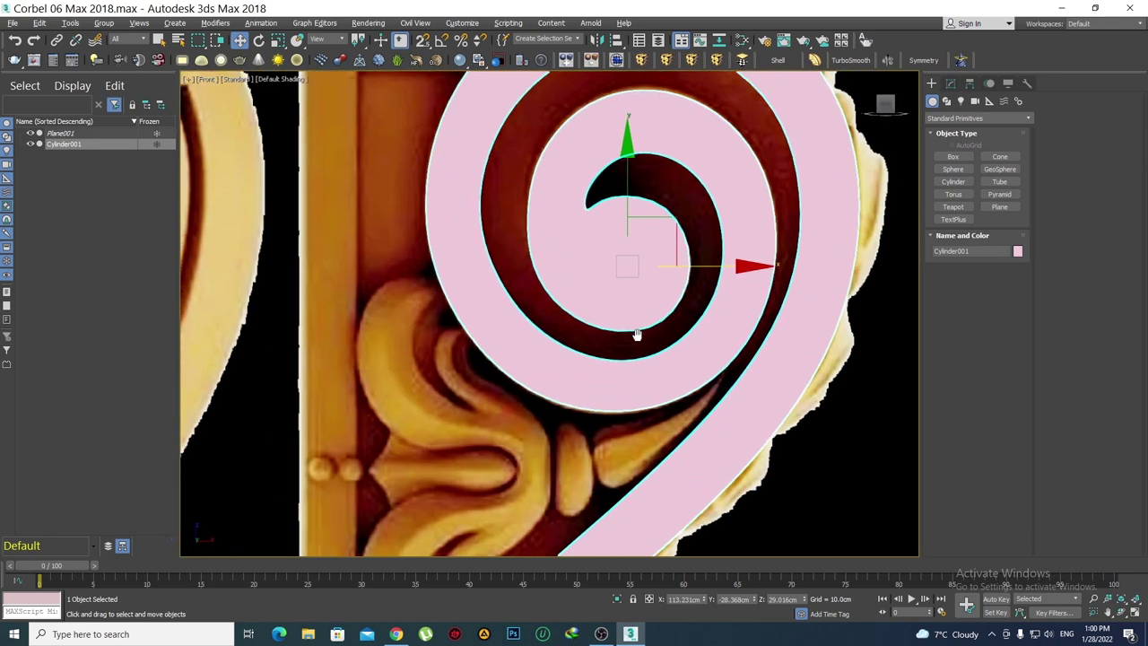
scroll(647, 323, up, 3)
scroll(653, 311, down, 4)
scroll(628, 305, down, 2)
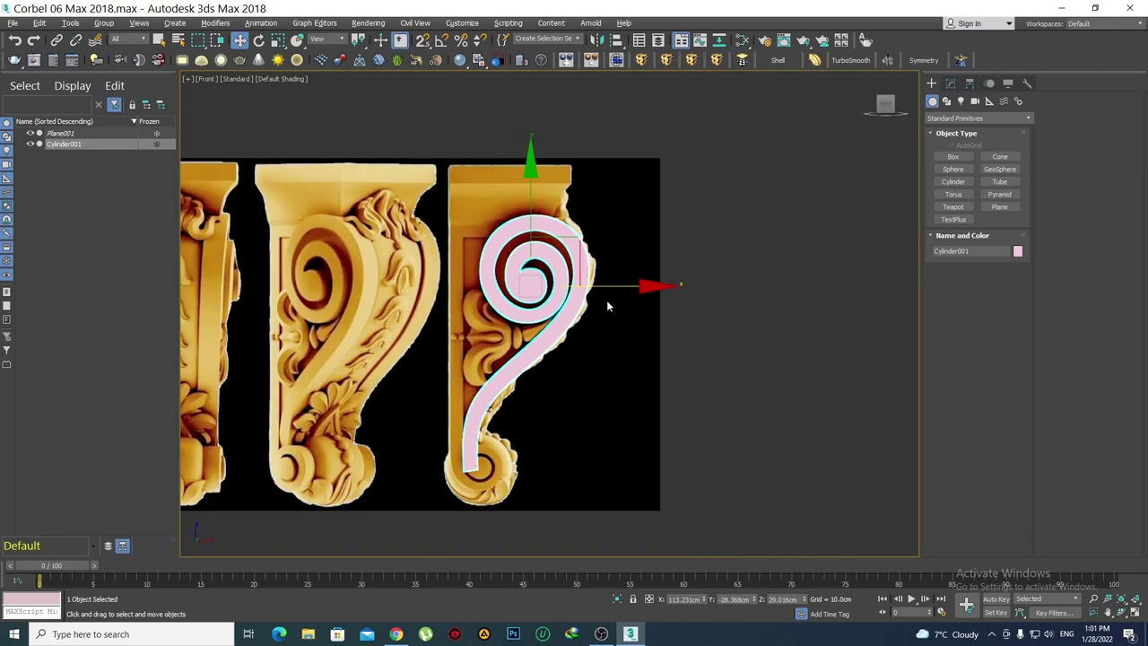
mouse_move(606, 299)
mouse_down()
mouse_move(649, 289)
mouse_move(911, 301)
mouse_up()
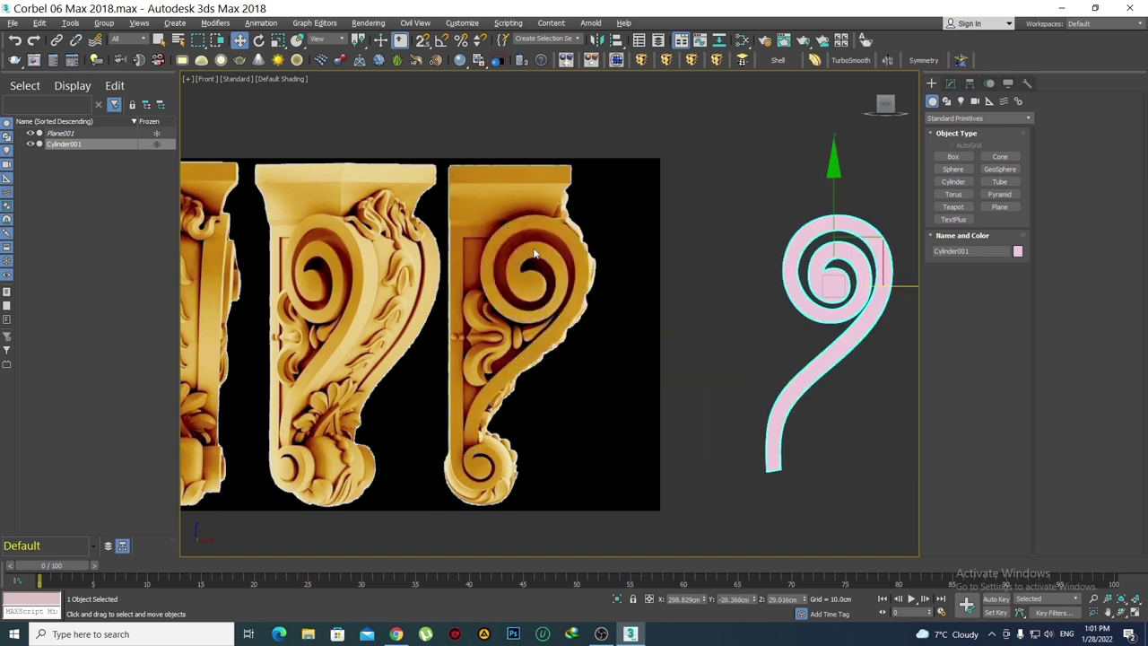
key(ctrl+z)
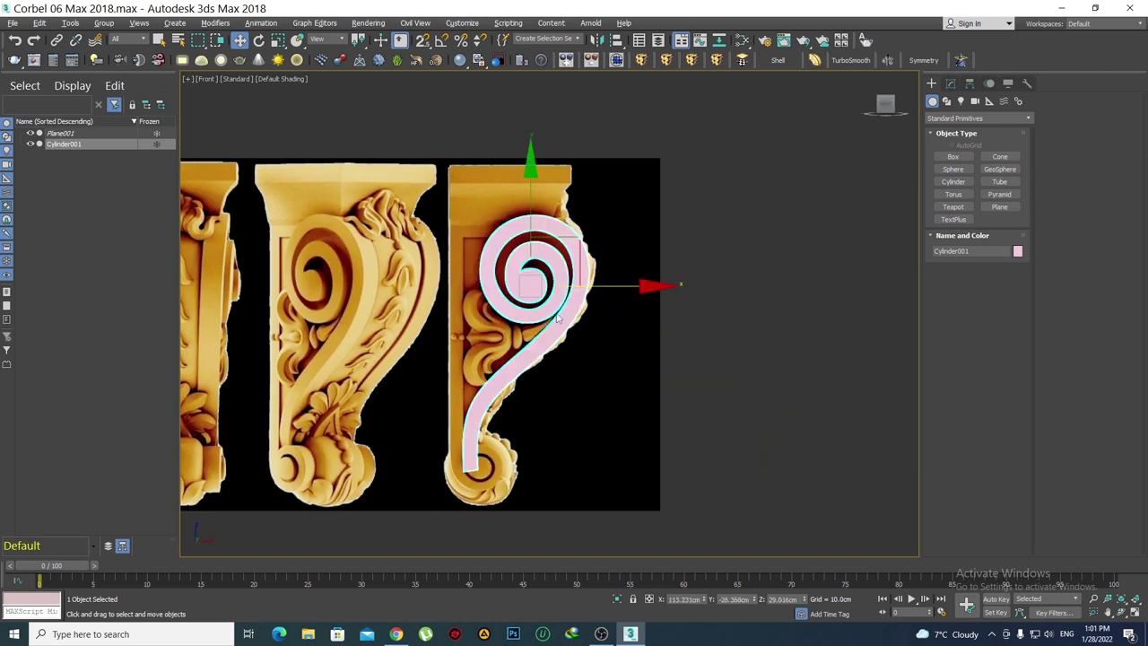
scroll(507, 290, up, 4)
scroll(492, 236, up, 2)
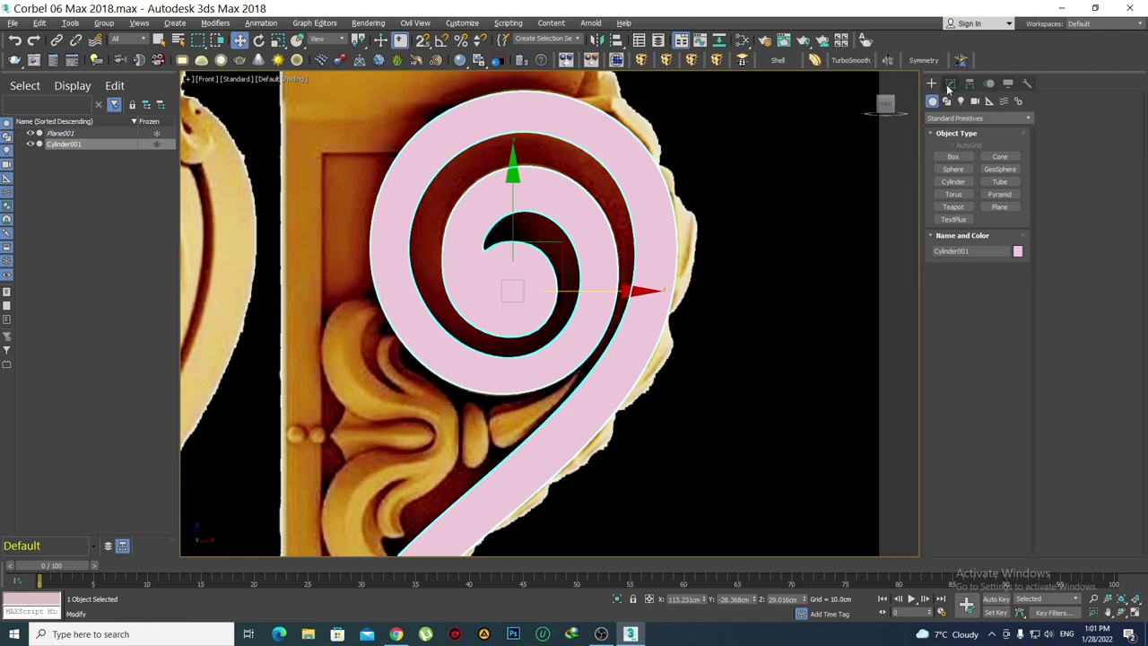
Delete the TurboSmooth modifier and frame all three corbels with the whole spiral
click(950, 84)
right_click(959, 134)
click(949, 156)
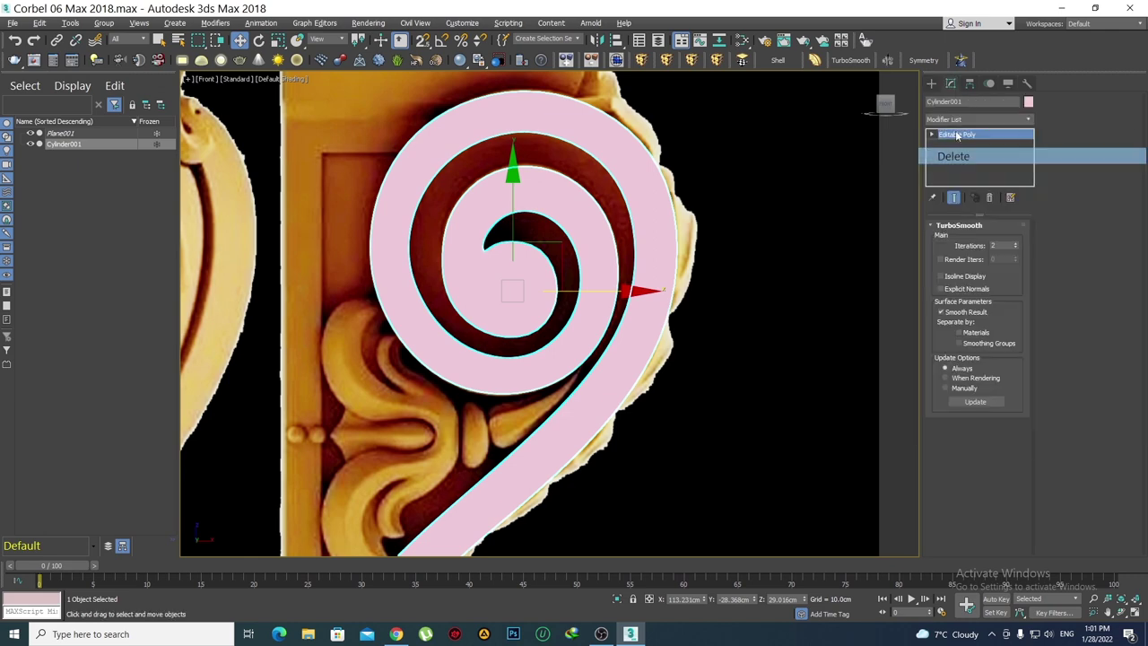
click(932, 82)
scroll(645, 287, down, 3)
scroll(646, 287, down, 2)
scroll(633, 243, down, 2)
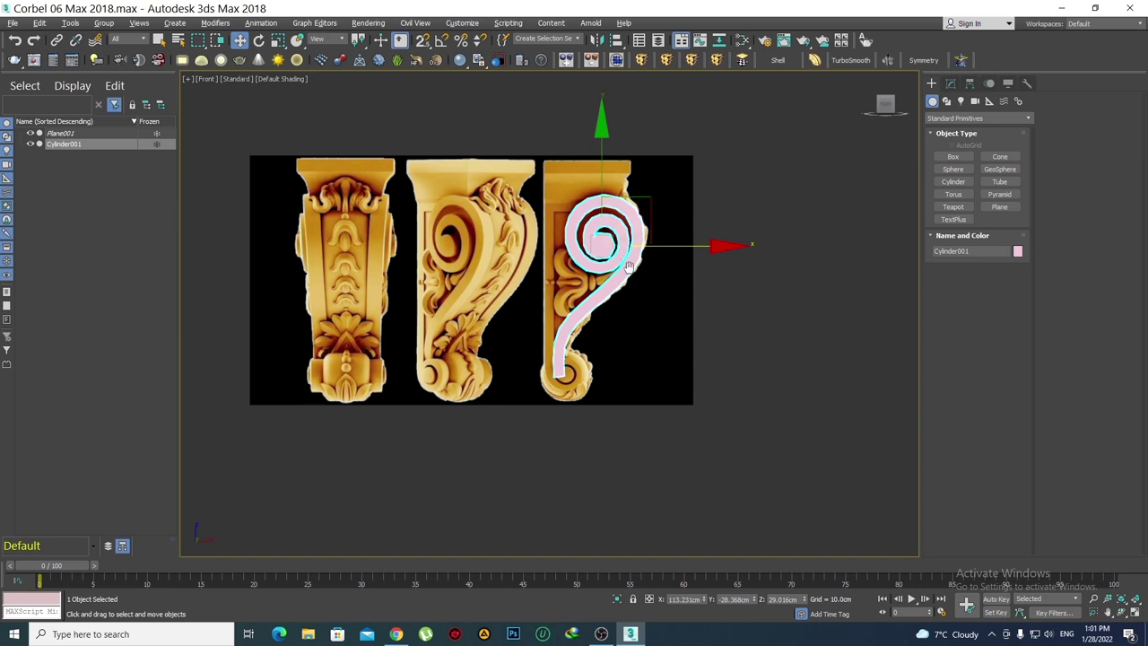
scroll(648, 198, up, 2)
middle_drag(623, 379, 635, 282)
scroll(635, 282, up, 2)
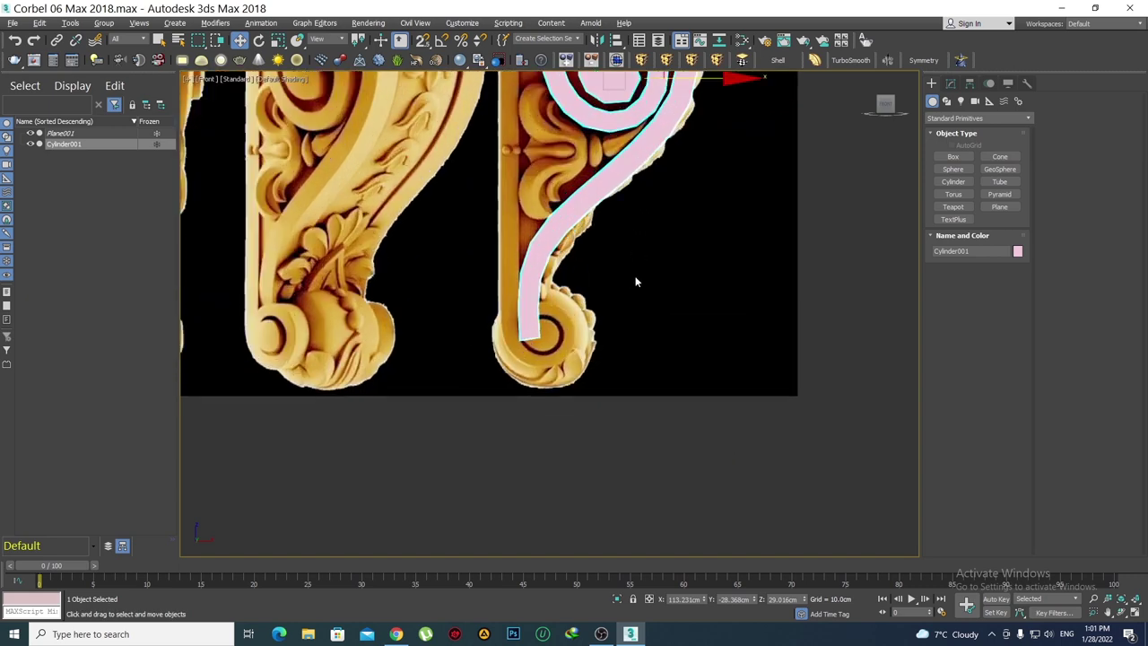
scroll(542, 330, down, 1)
scroll(654, 259, down, 2)
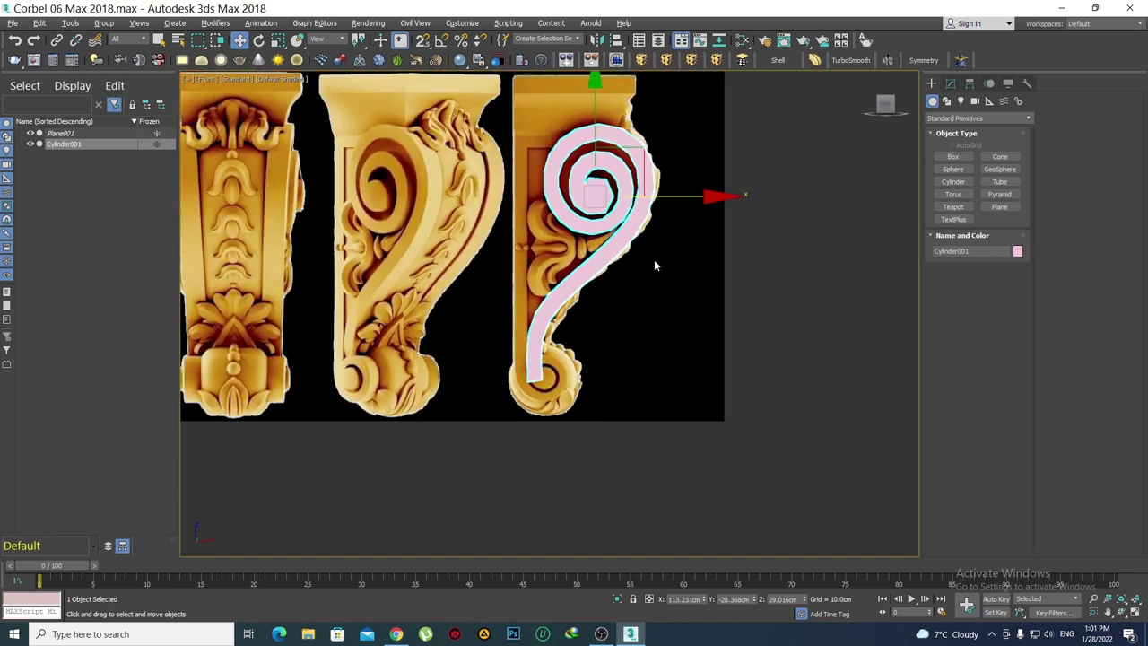
middle_drag(630, 106, 629, 201)
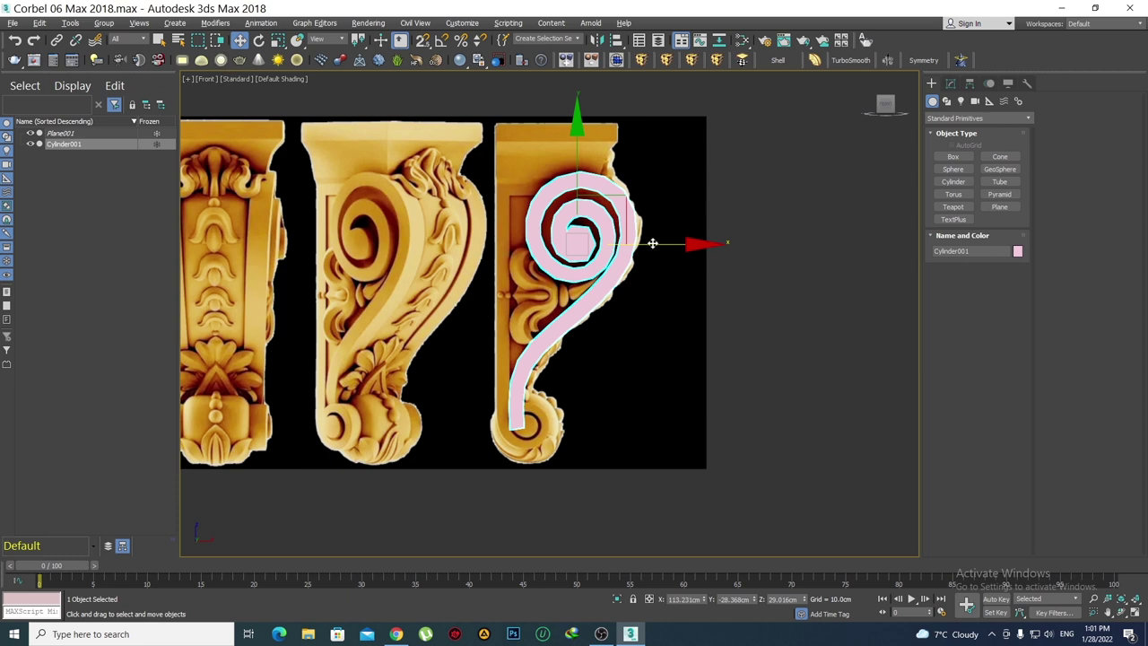
Clone the spiral as copy Cylinder002 to the right and hide the original Cylinder001
shift+drag(629, 201, 853, 204)
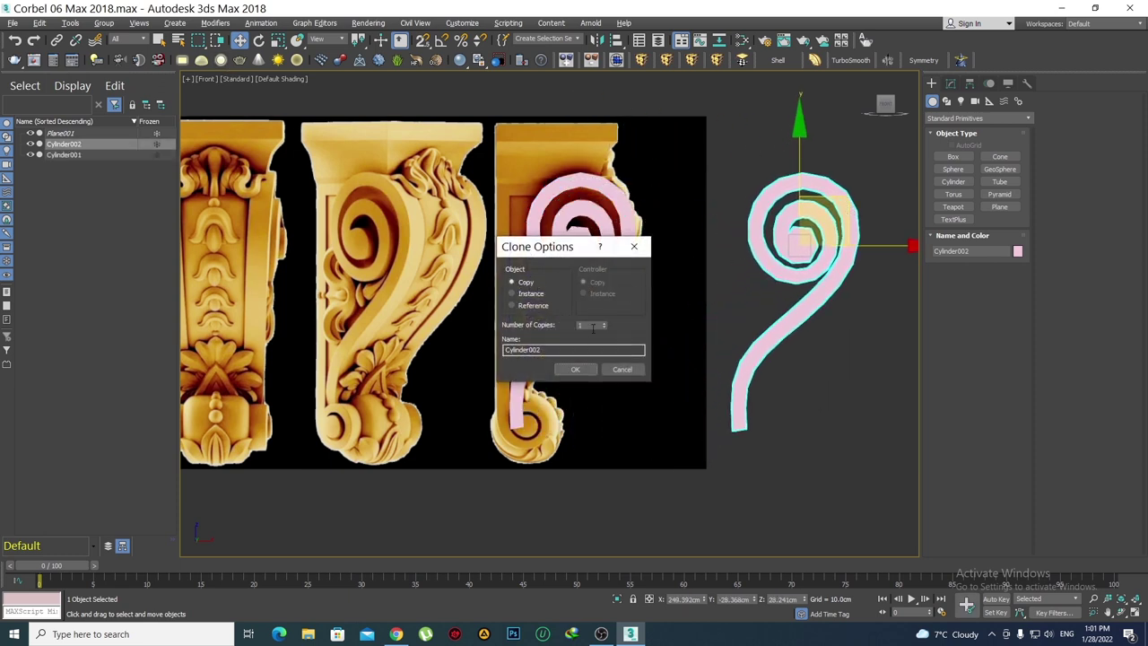
click(575, 369)
click(786, 389)
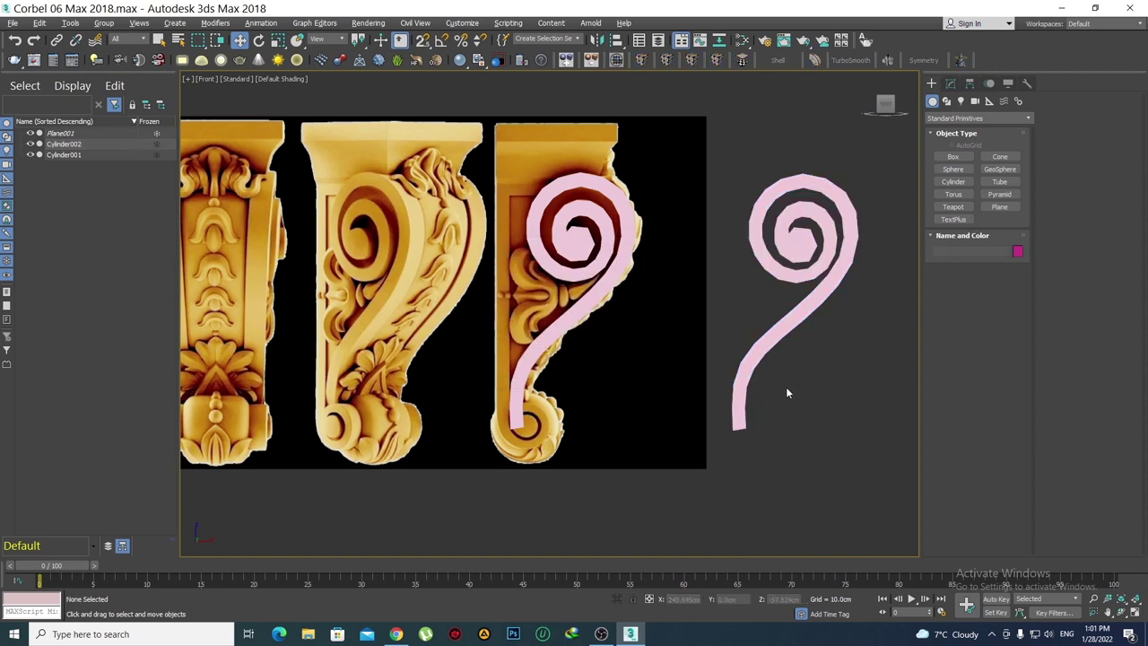
click(585, 206)
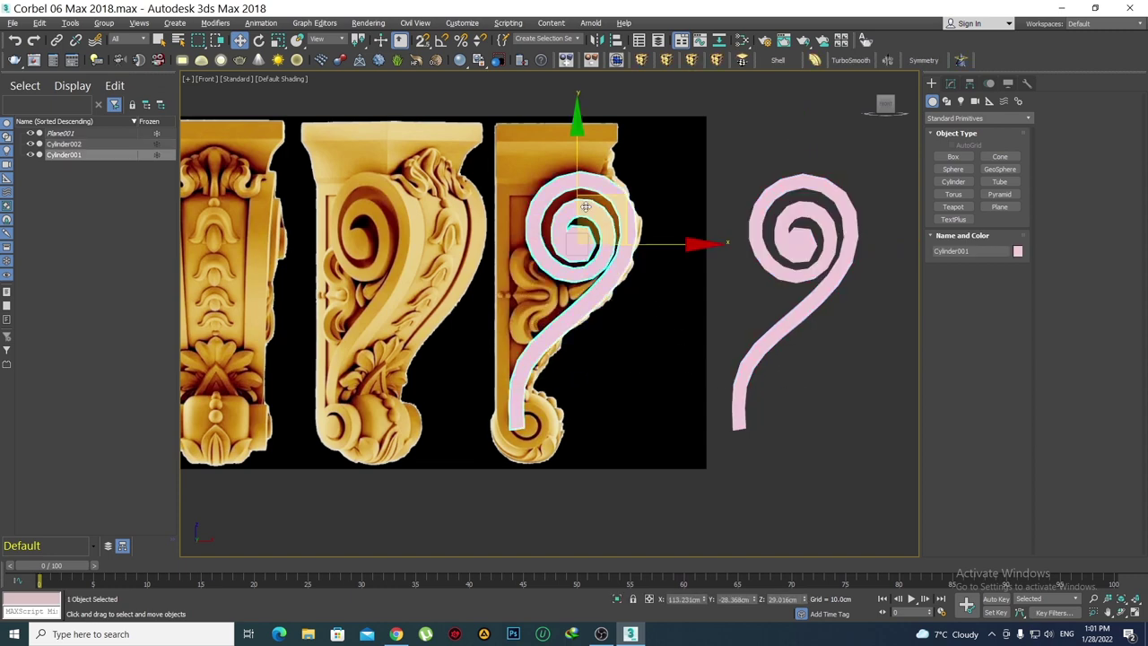
right_click(585, 207)
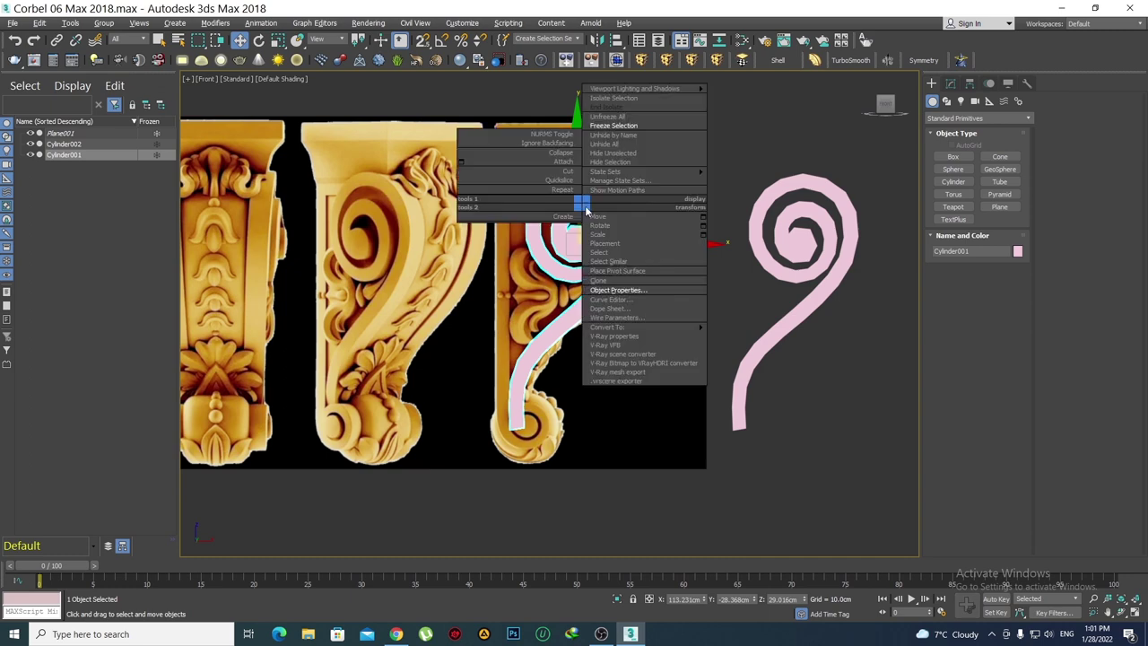
click(626, 162)
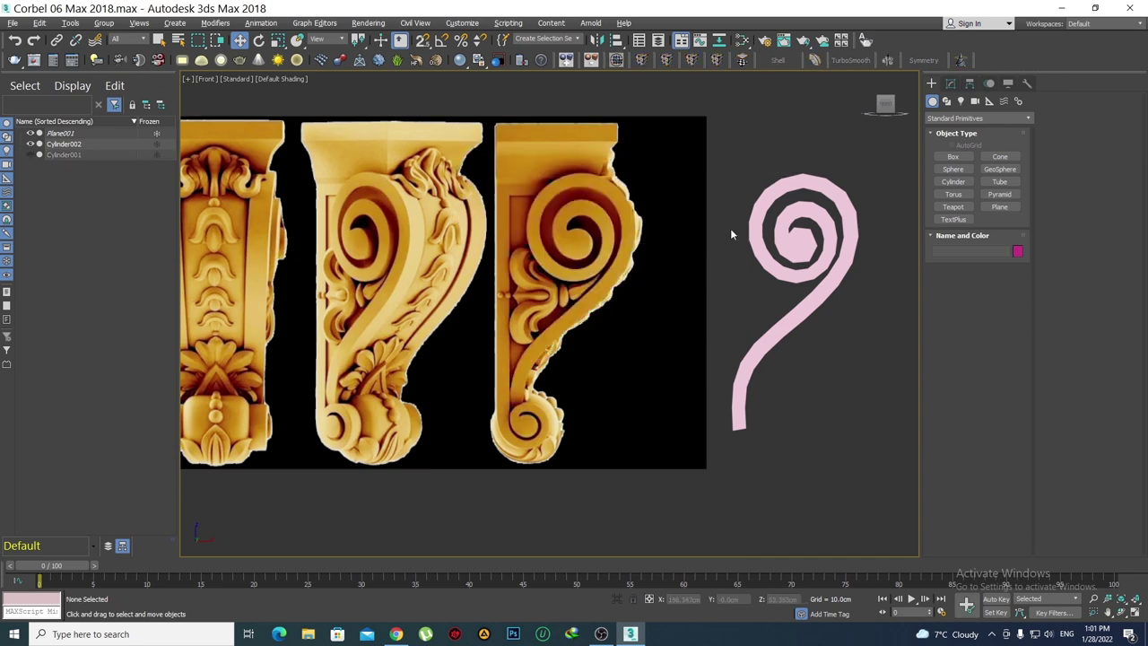
Move Cylinder002 down-left slightly and pick a blue object colour for it
click(844, 218)
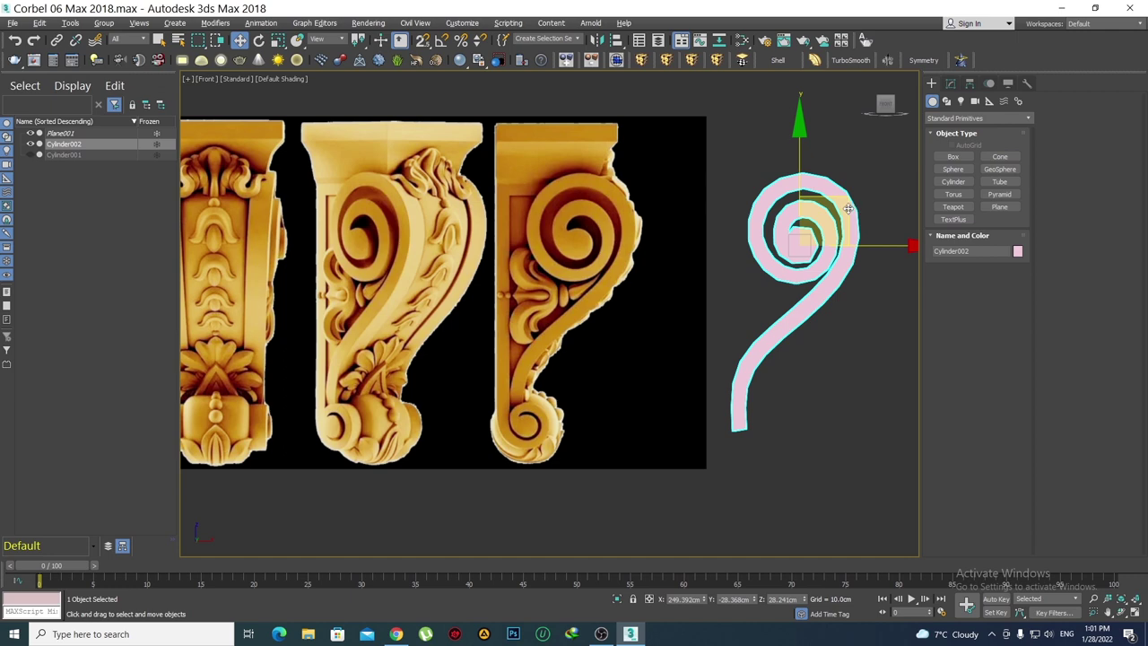
drag(847, 209, 830, 263)
click(1017, 252)
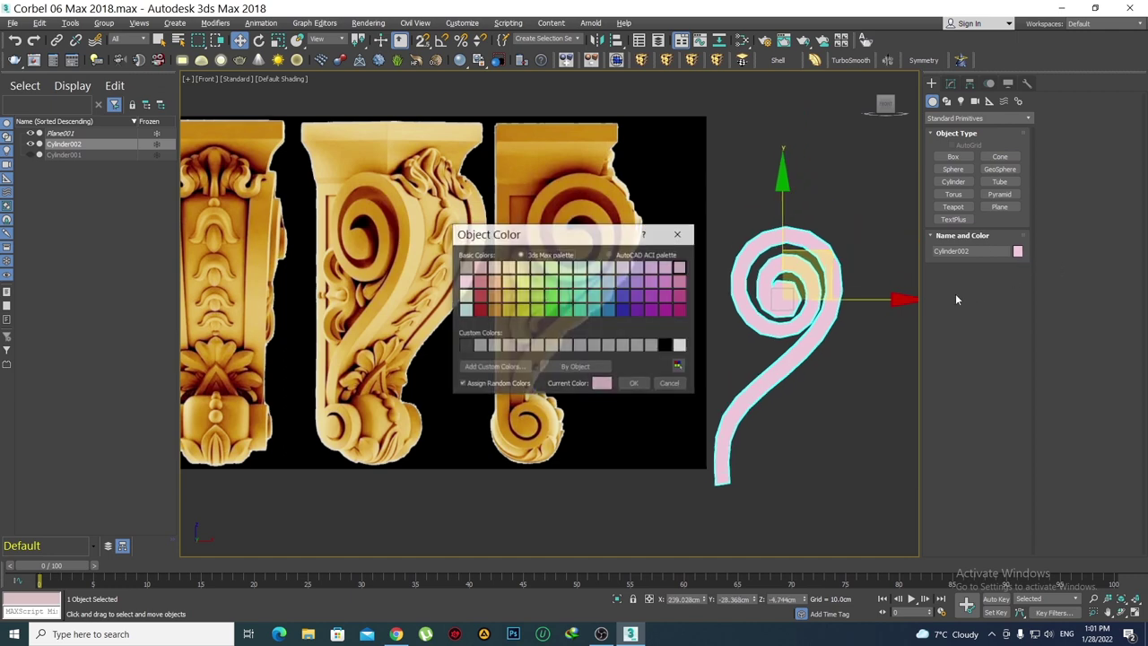
click(508, 310)
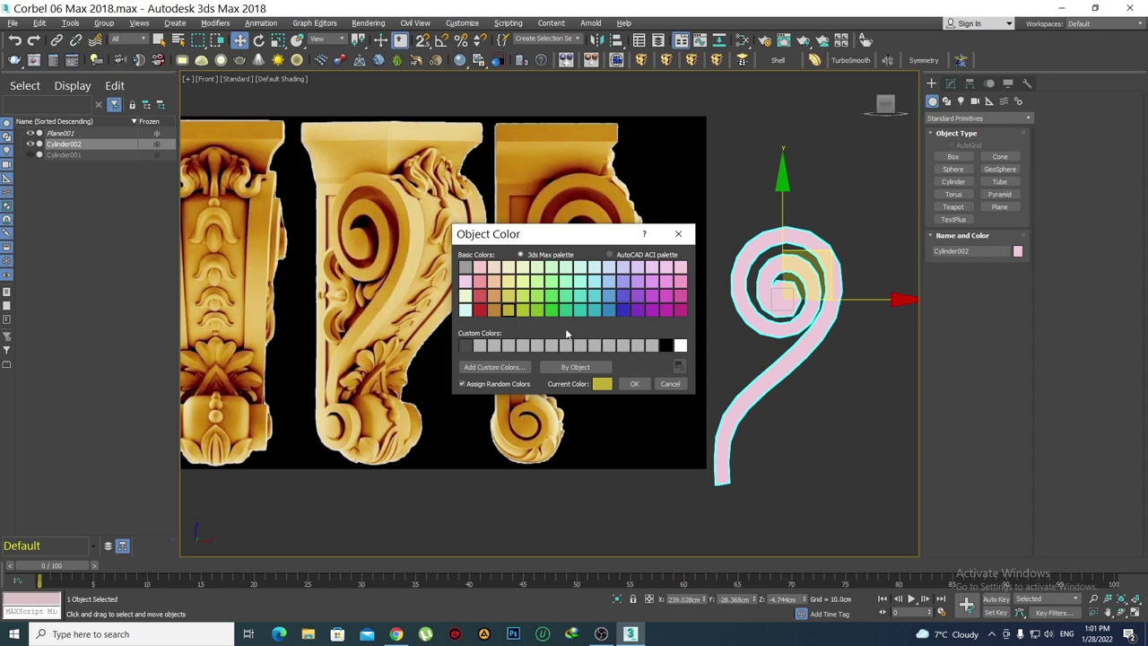
click(608, 310)
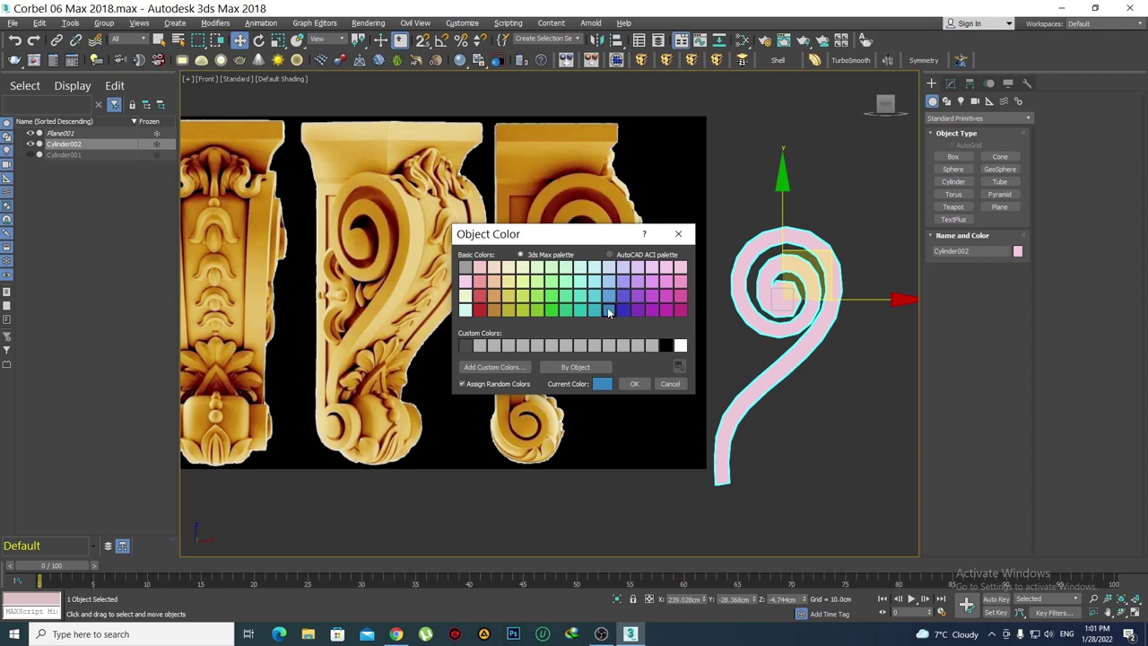
Apply the blue colour and move Cylinder002 onto the right corbel's lower scroll
click(634, 384)
click(855, 399)
click(793, 322)
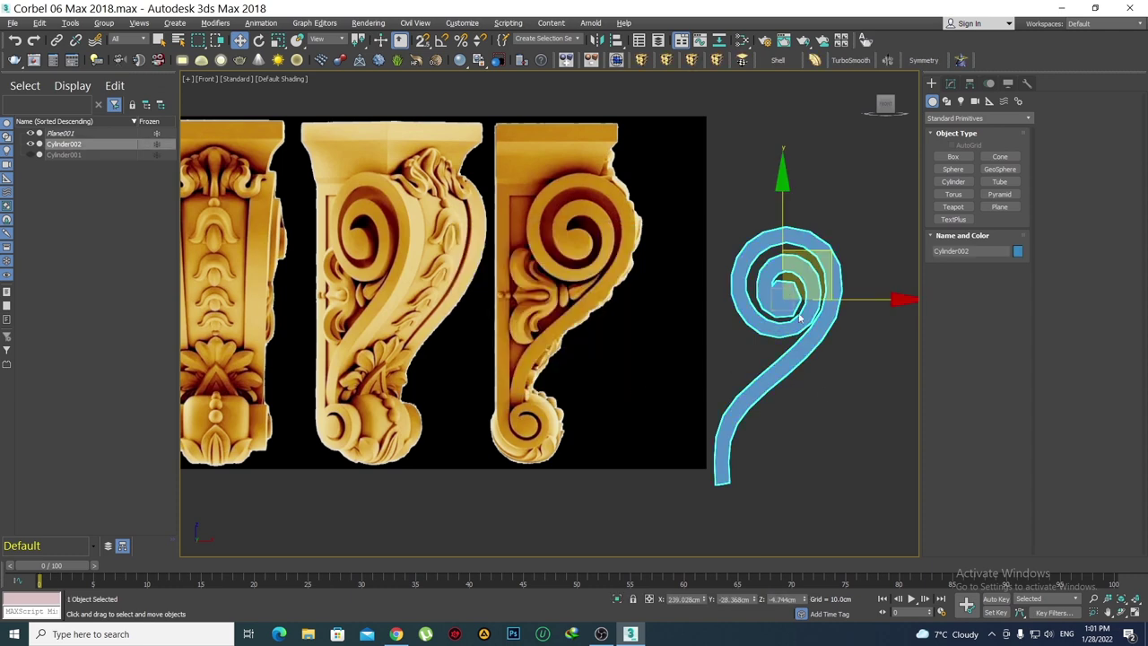
middle_drag(792, 322, 751, 259)
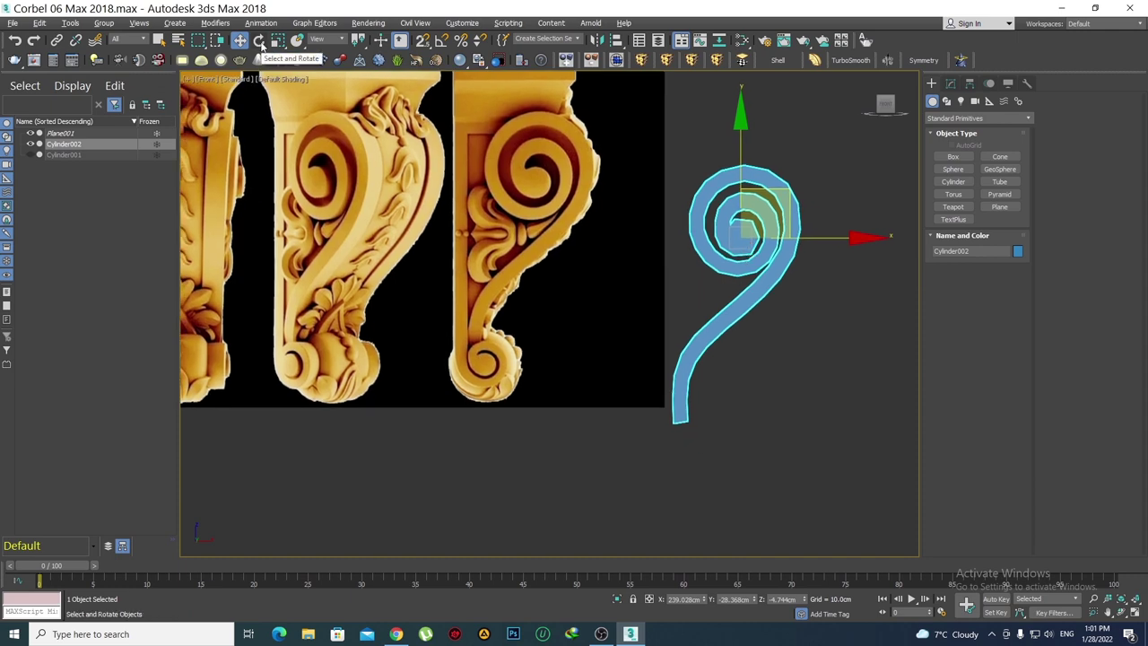
click(259, 41)
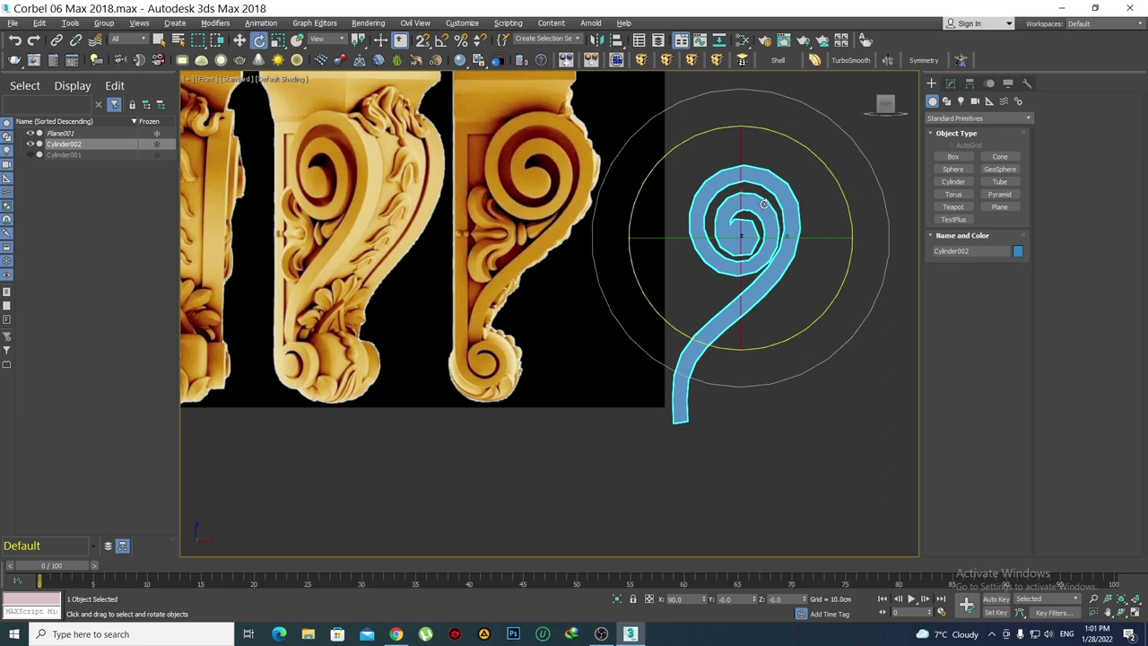
scroll(764, 204, up, 2)
key(w)
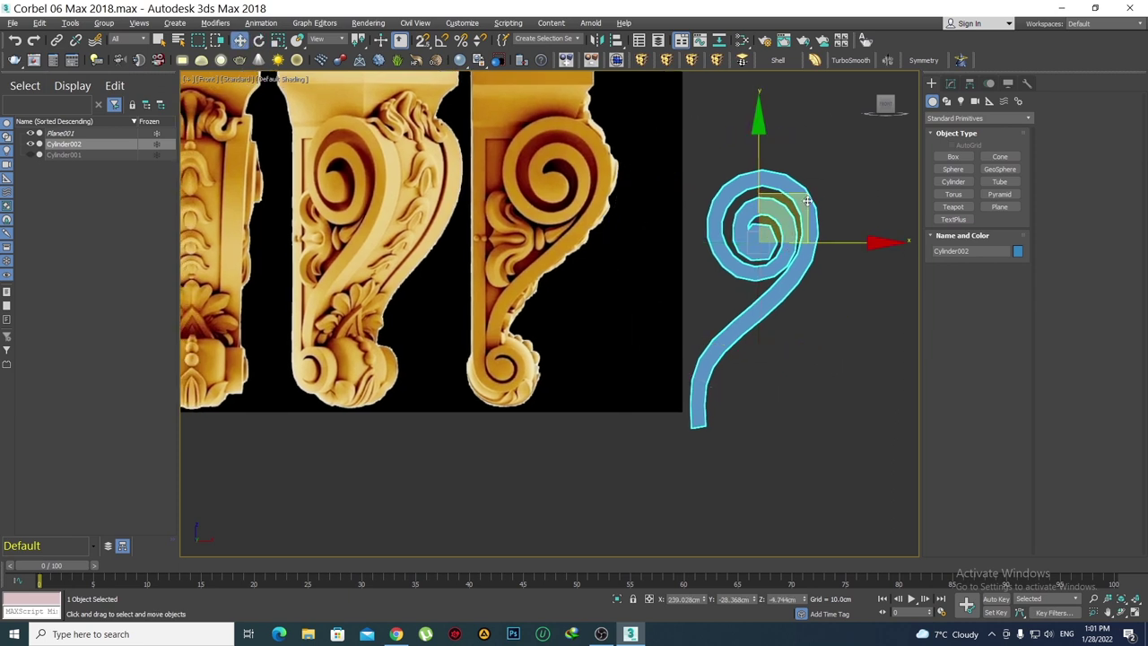
middle_drag(807, 201, 596, 323)
Make the spiral see-through with Alt+X and shift it left to line up with the curl
scroll(680, 375, up, 2)
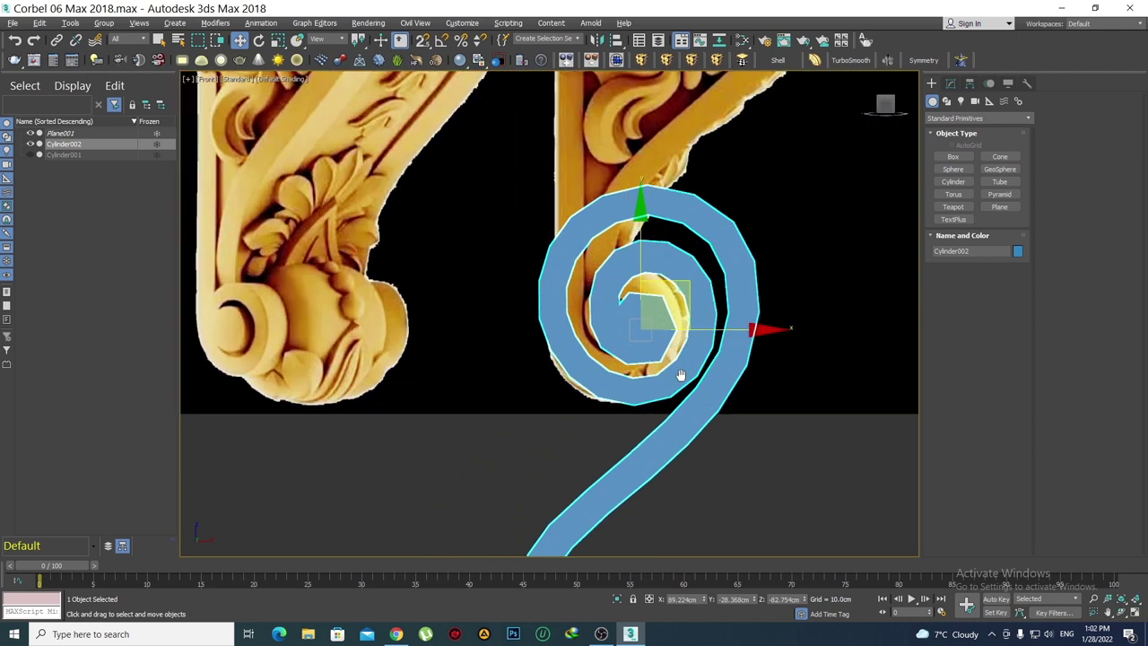
scroll(679, 375, up, 1)
key(alt+x)
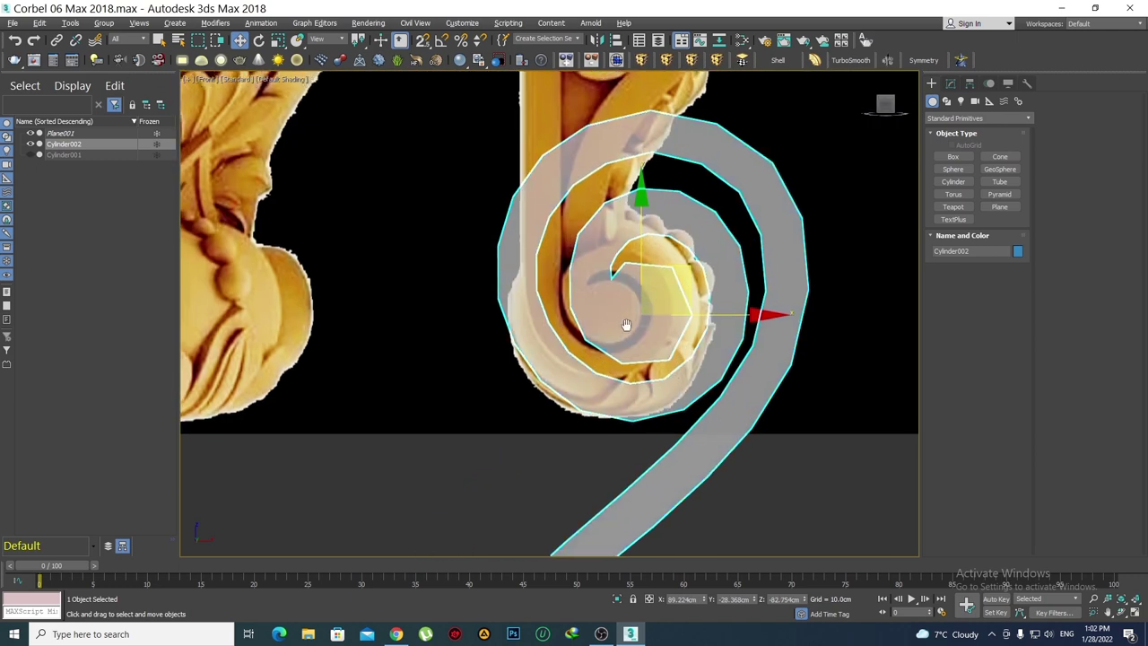
scroll(622, 326, up, 2)
drag(716, 302, 645, 313)
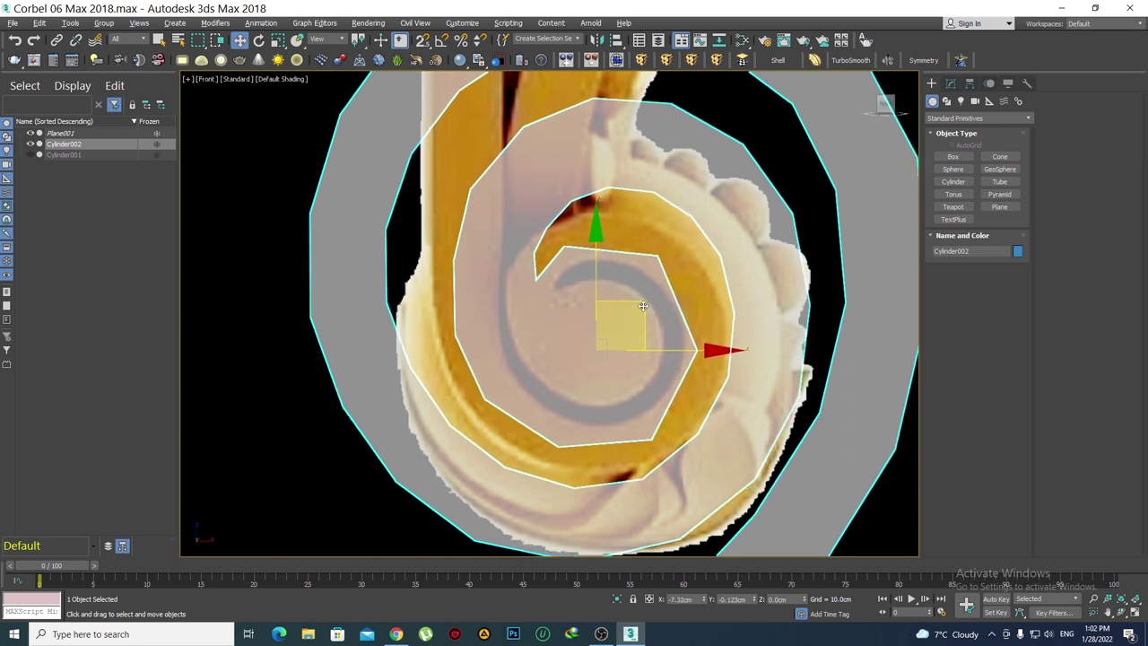
key(F4)
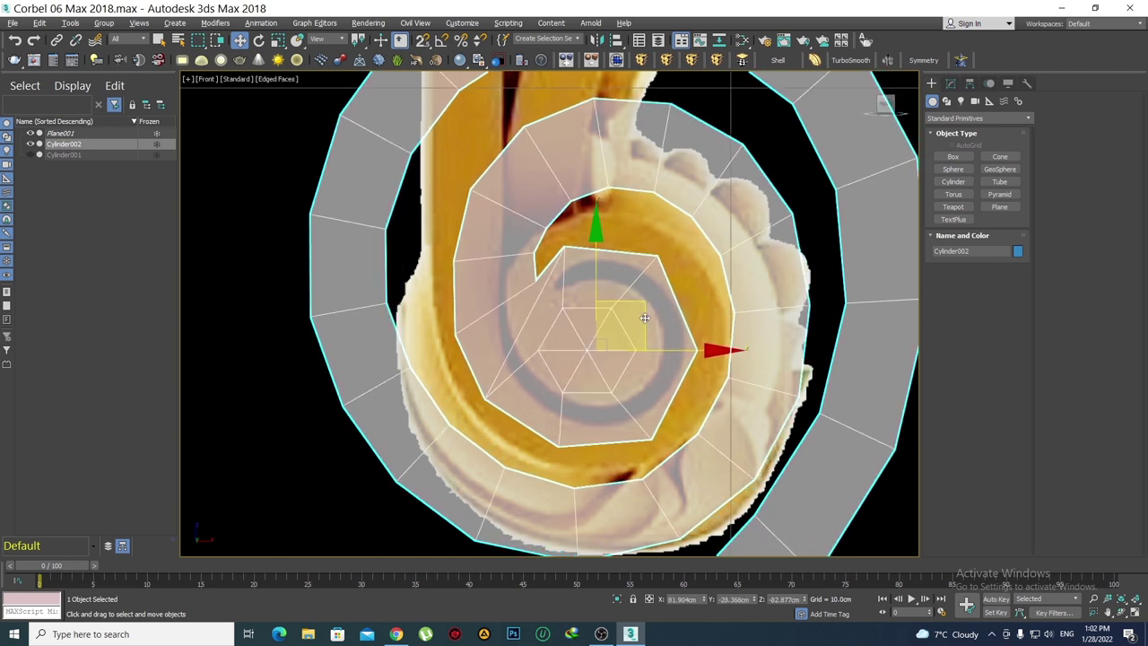
key(F4)
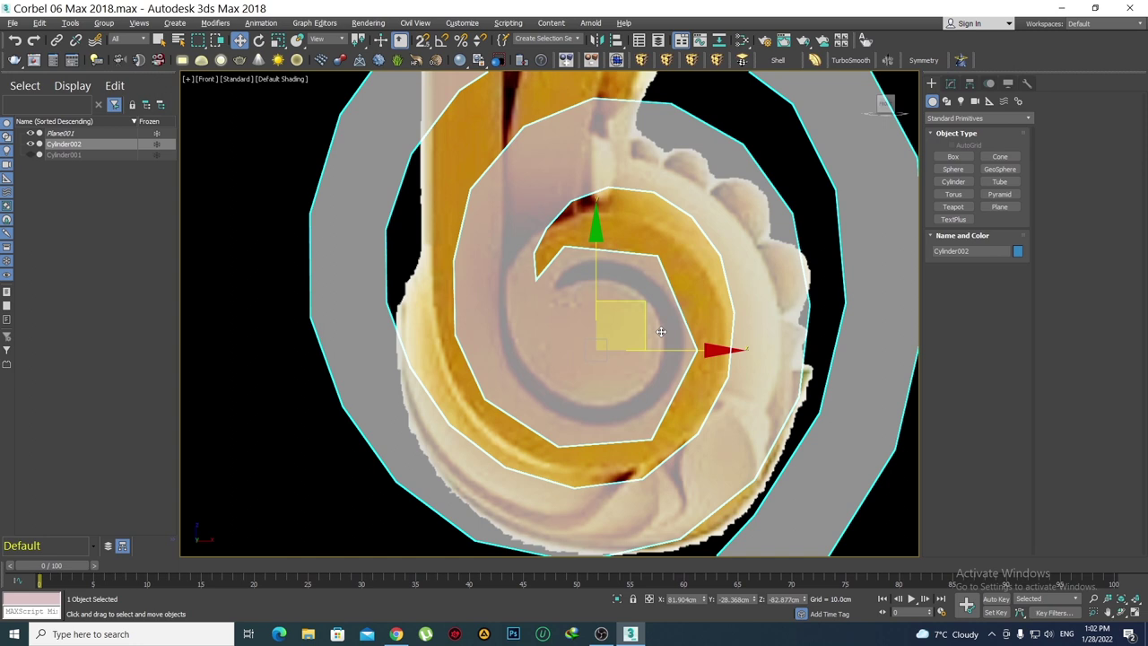
Uniformly scale the spiral down to fit the lower scroll and nudge it onto the curl
click(278, 41)
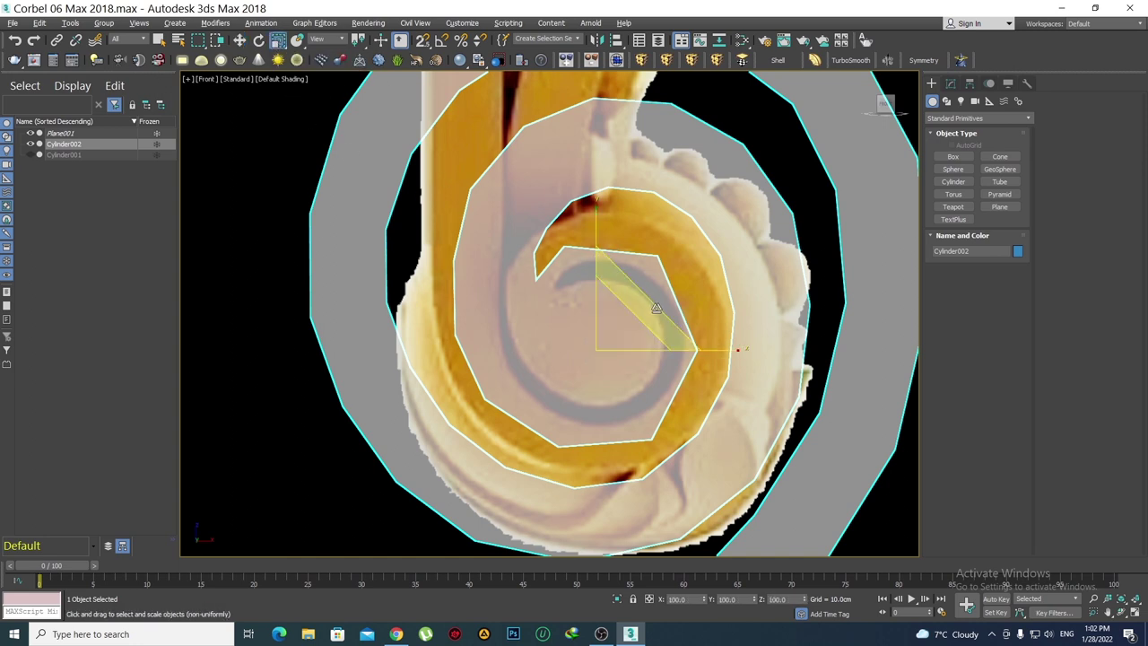
drag(653, 303, 648, 310)
drag(646, 315, 651, 382)
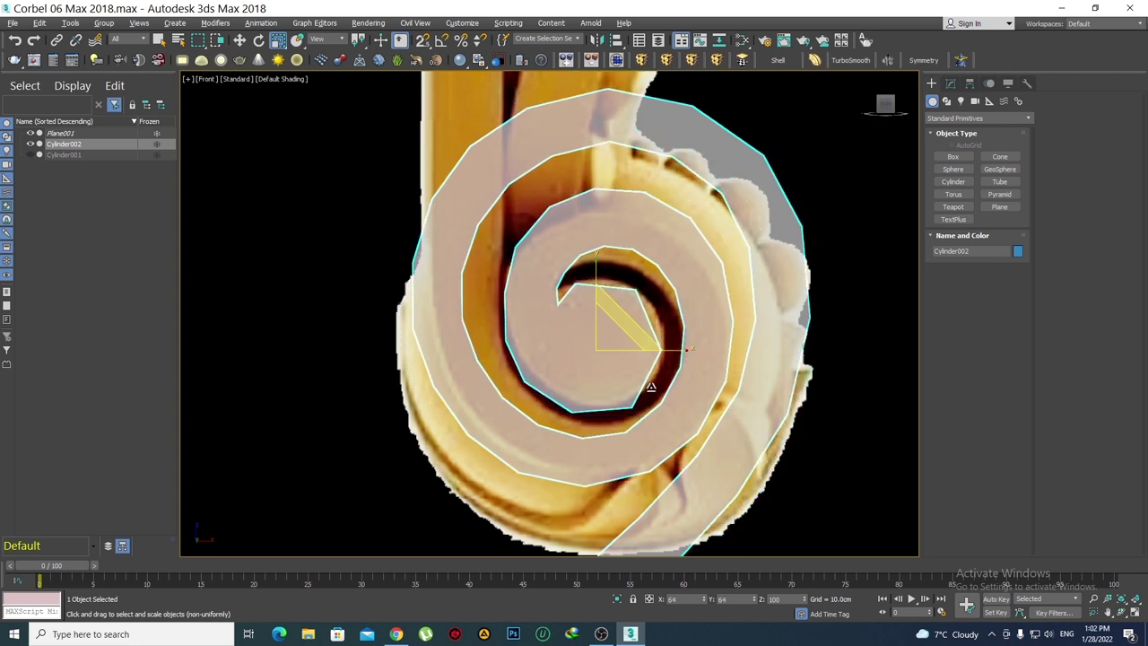
key(w)
drag(645, 305, 648, 301)
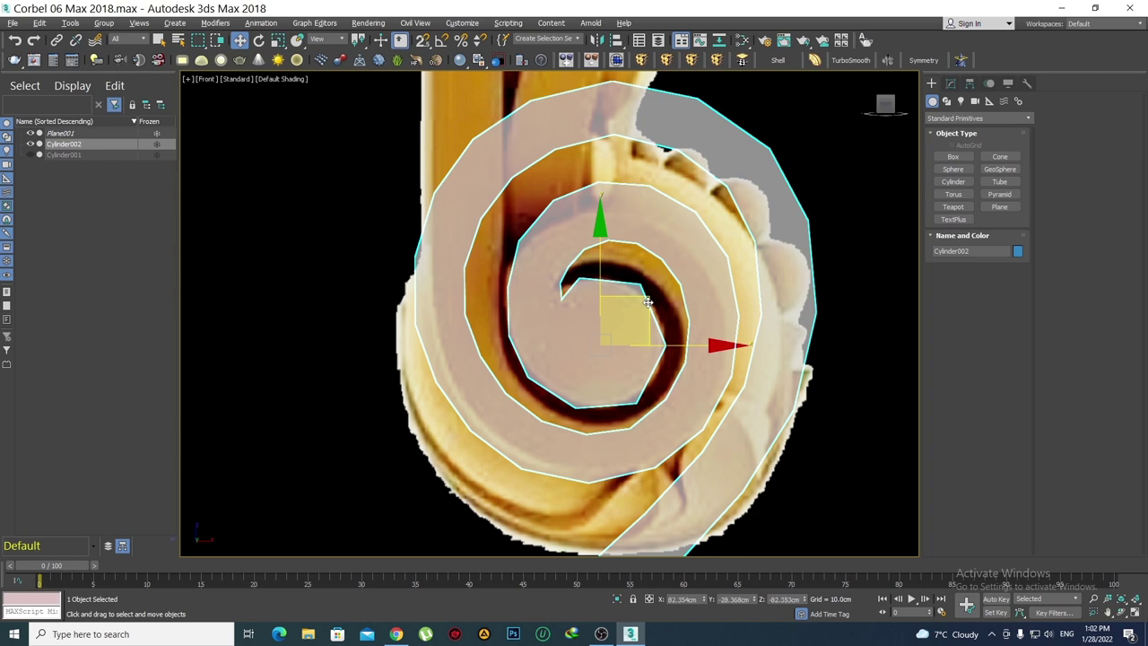
scroll(648, 312, down, 3)
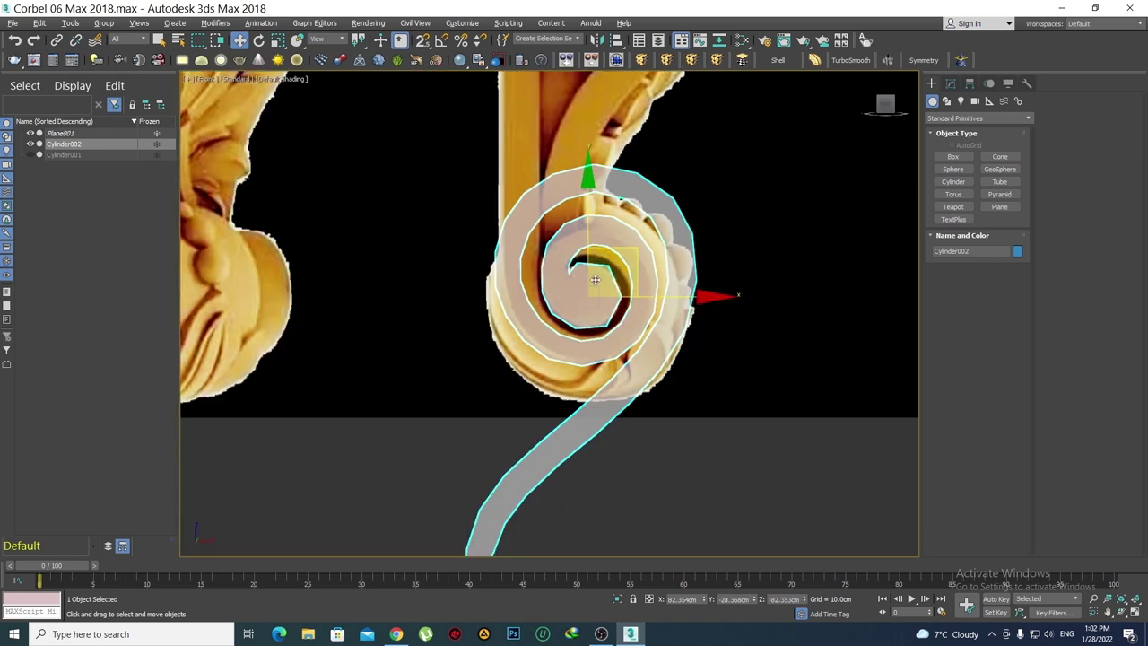
scroll(594, 280, up, 2)
scroll(594, 278, up, 2)
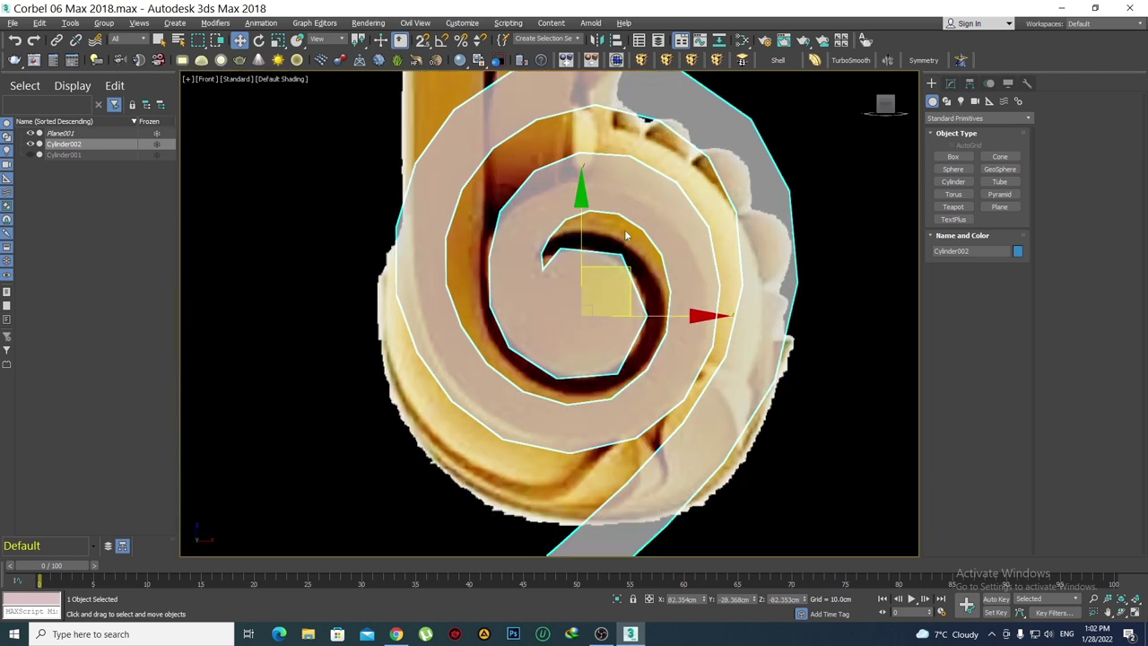
scroll(639, 260, down, 5)
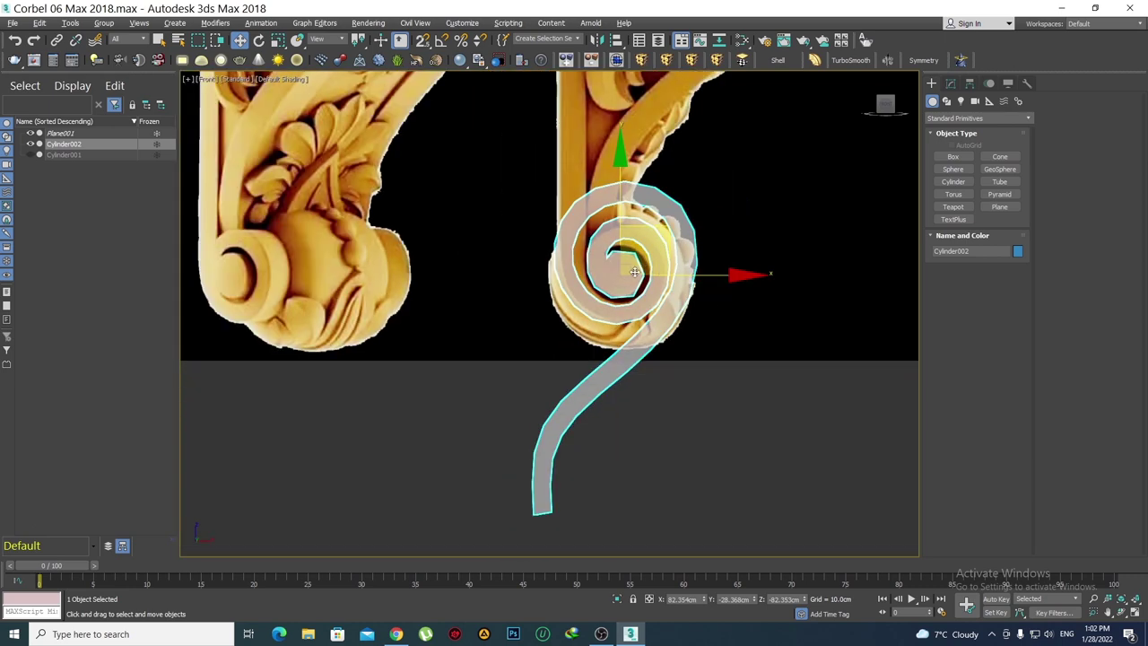
scroll(635, 272, up, 4)
scroll(632, 286, down, 2)
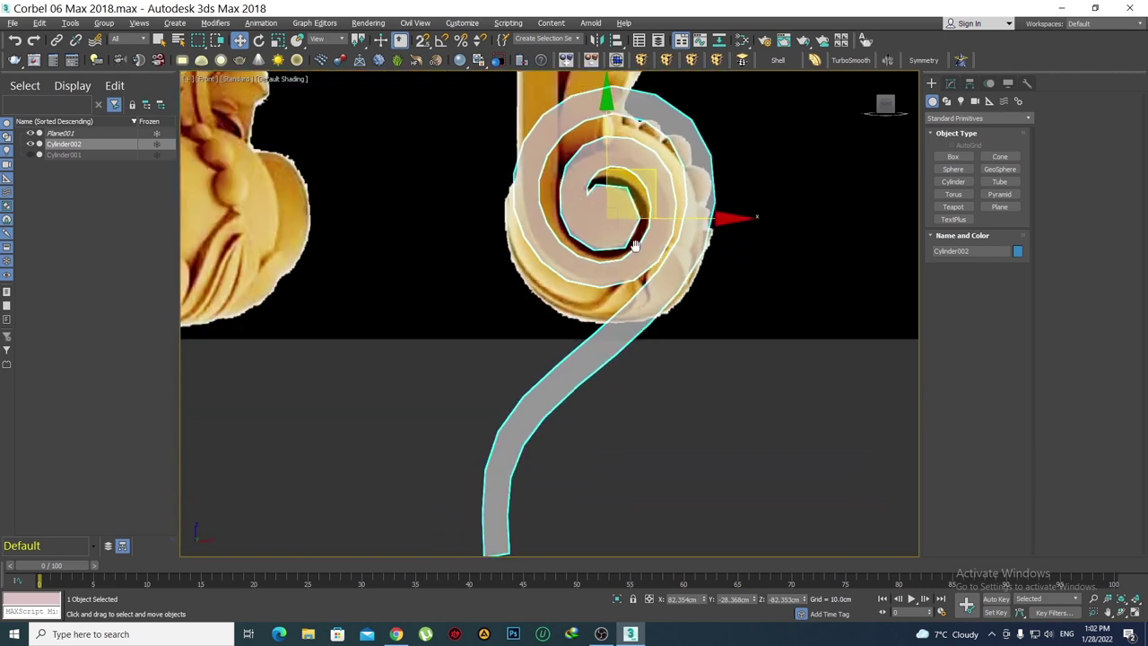
scroll(628, 329, down, 2)
middle_drag(628, 329, 642, 384)
click(950, 84)
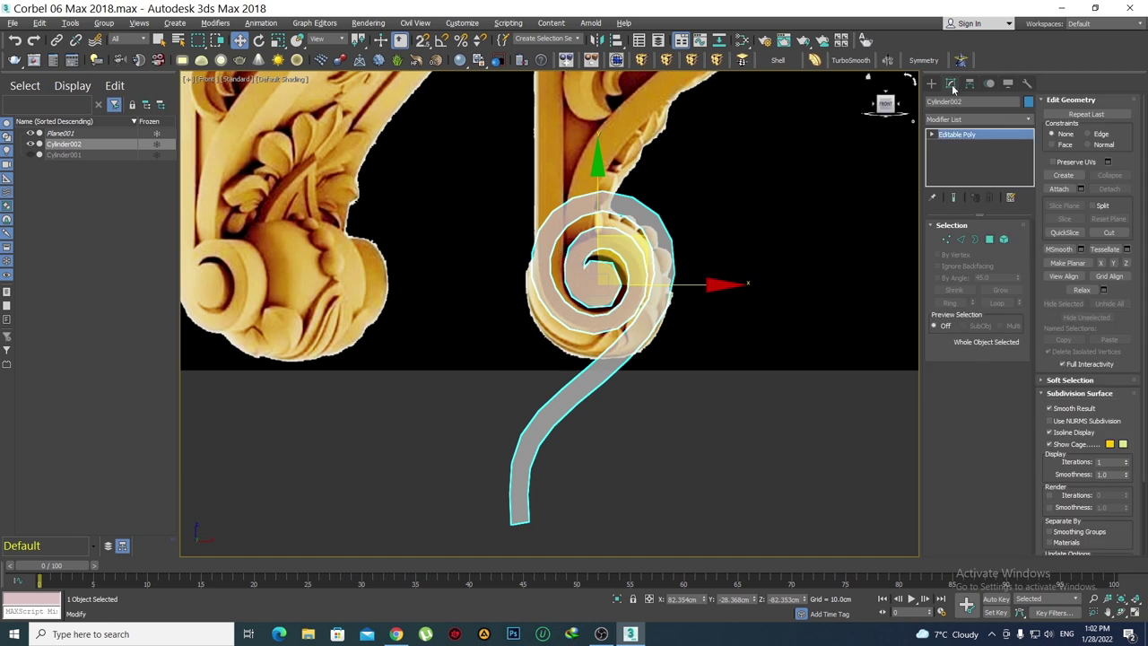
In Polygon mode with Edged Faces on, delete the tail and lower polygons below the scroll
click(989, 240)
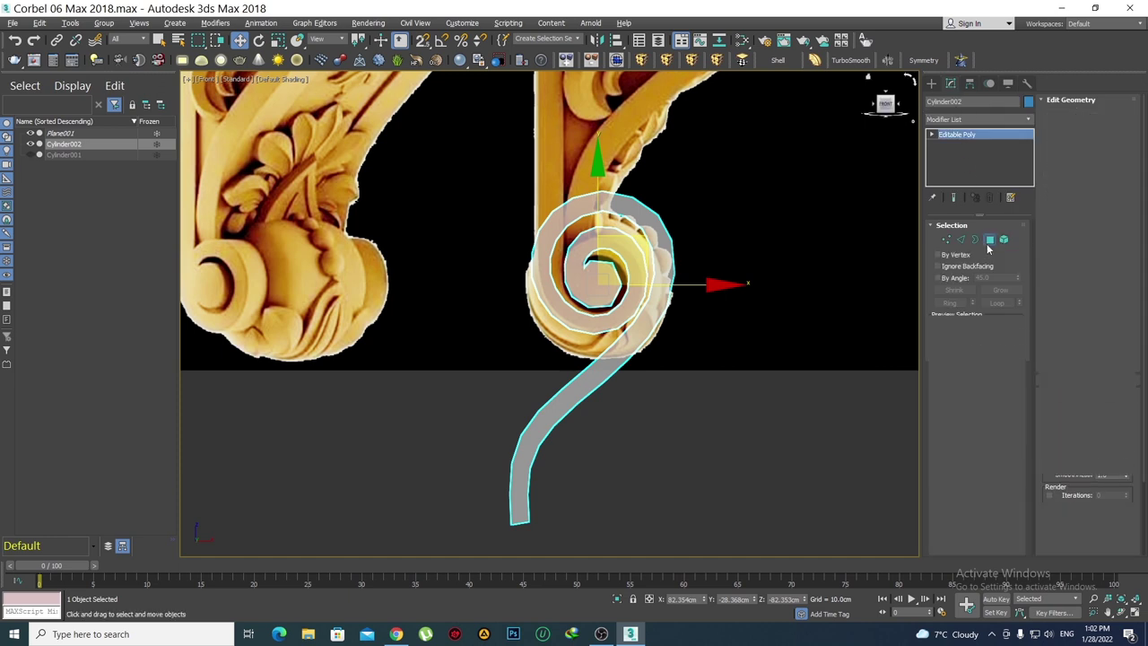
middle_drag(599, 390, 589, 363)
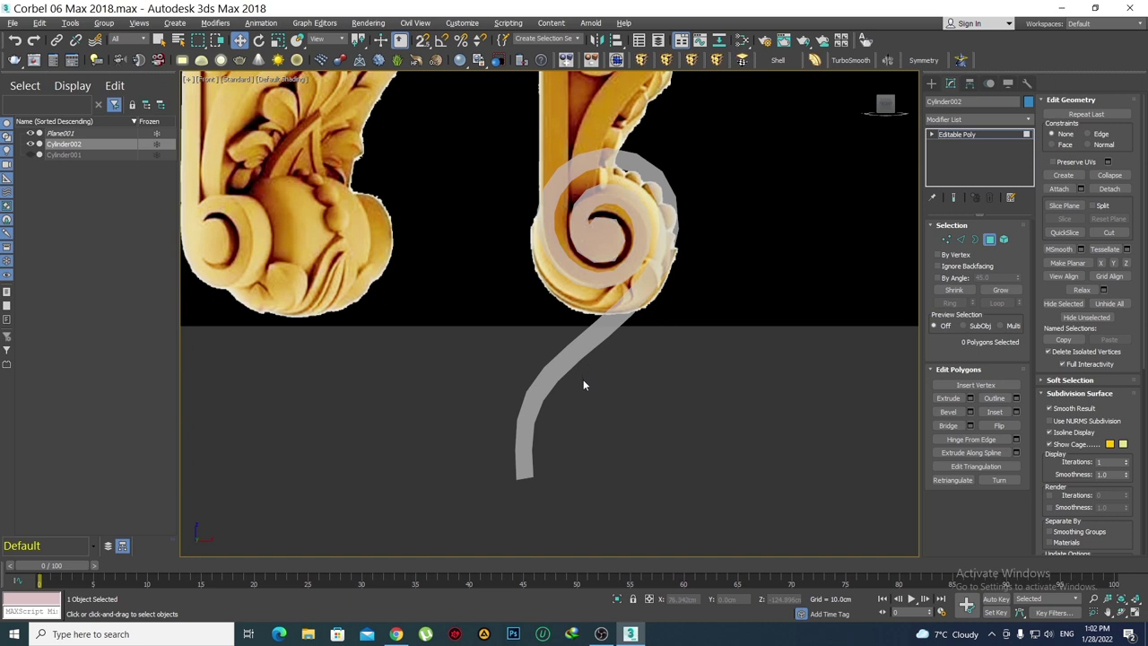
key(F4)
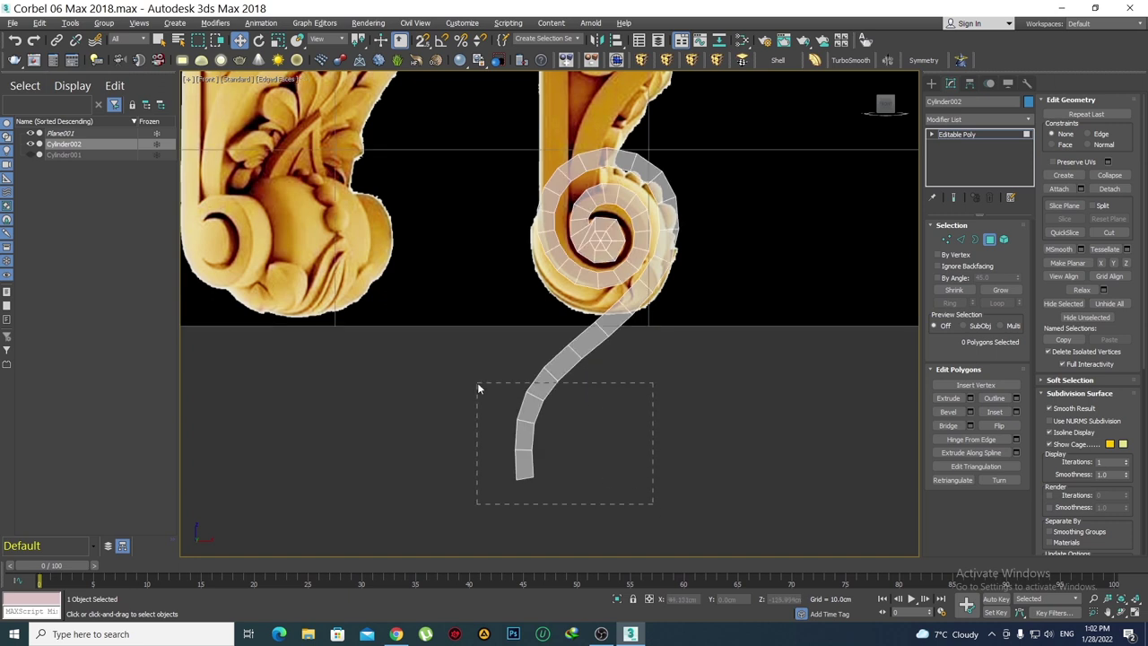
drag(478, 388, 430, 335)
key(Delete)
middle_drag(612, 365, 585, 388)
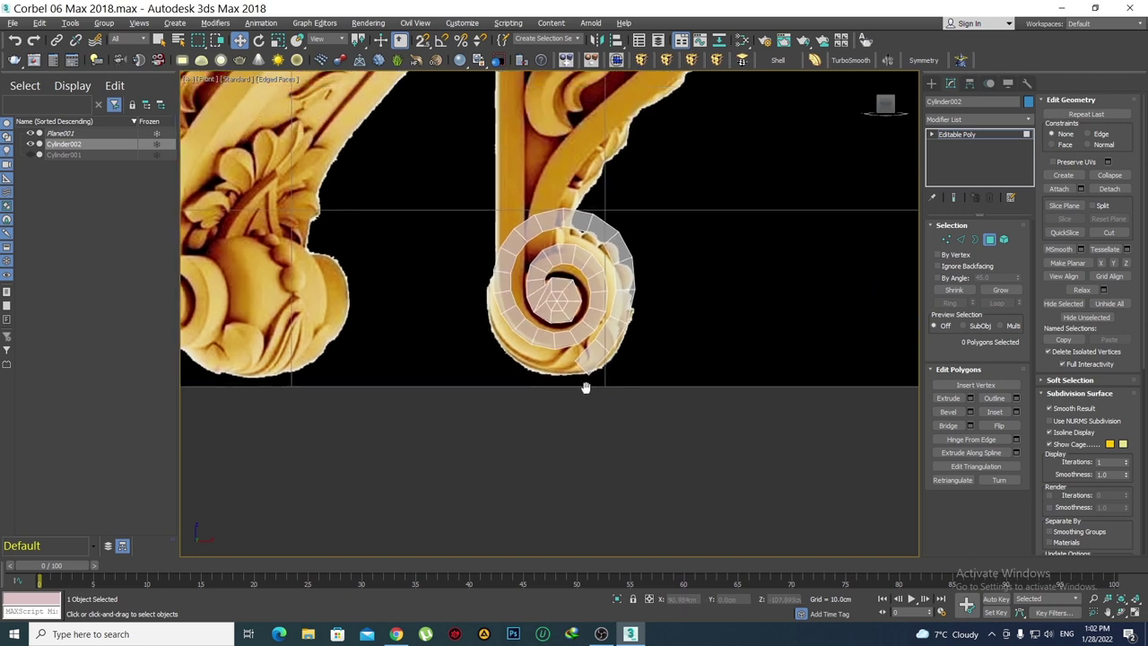
scroll(585, 387, up, 2)
drag(579, 406, 577, 404)
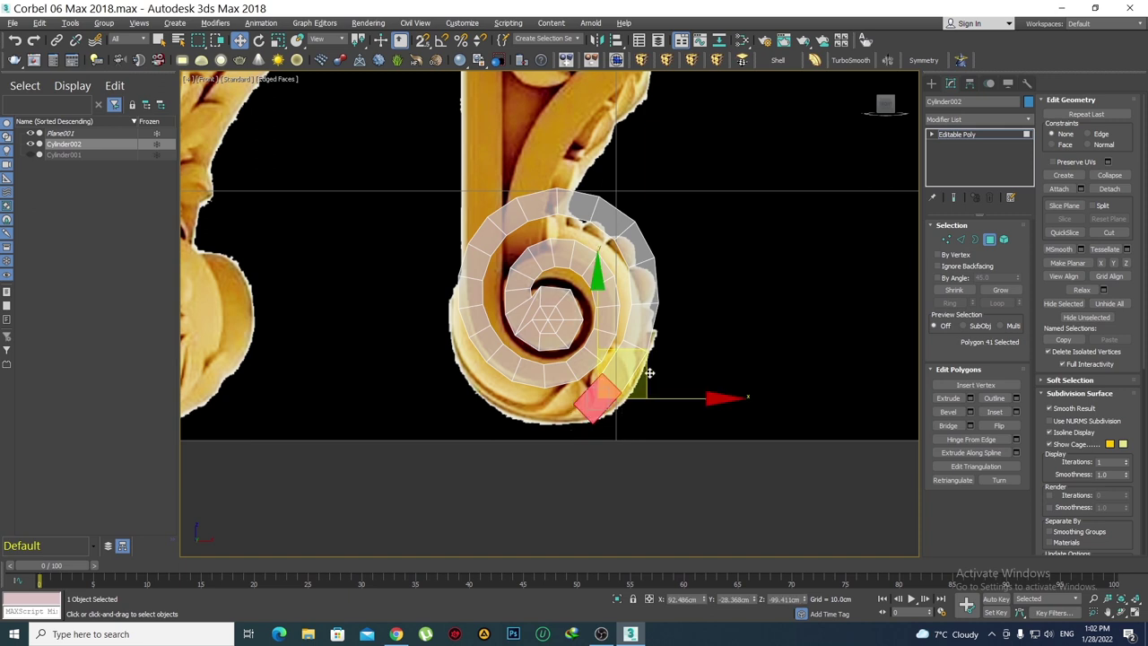
key(Delete)
Delete the outer turn's lower-right, right-side, upper-arc, upper-left and end polygons
scroll(656, 485, up, 1)
scroll(655, 485, up, 2)
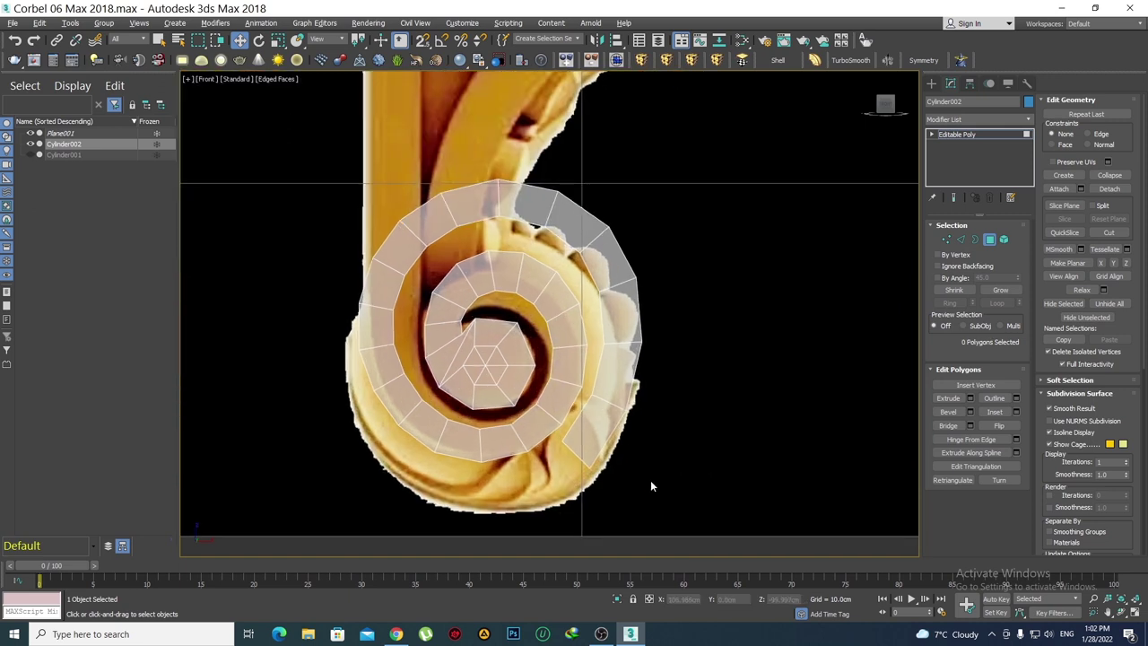
click(602, 456)
key(Delete)
drag(615, 279, 613, 274)
key(Delete)
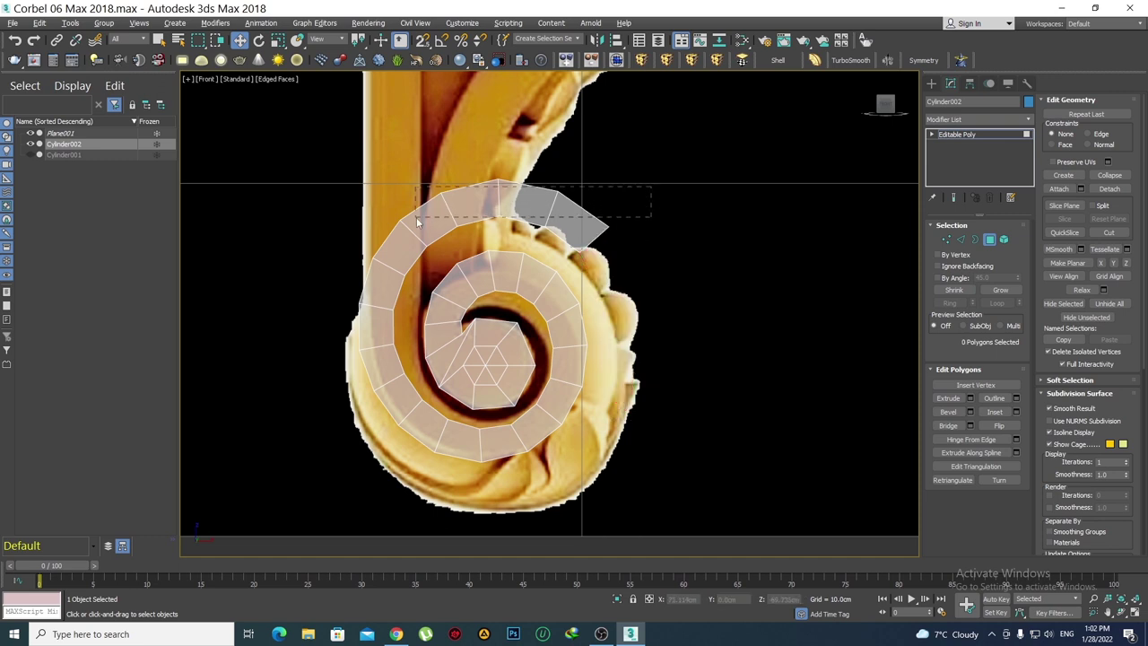
drag(417, 217, 414, 218)
key(Delete)
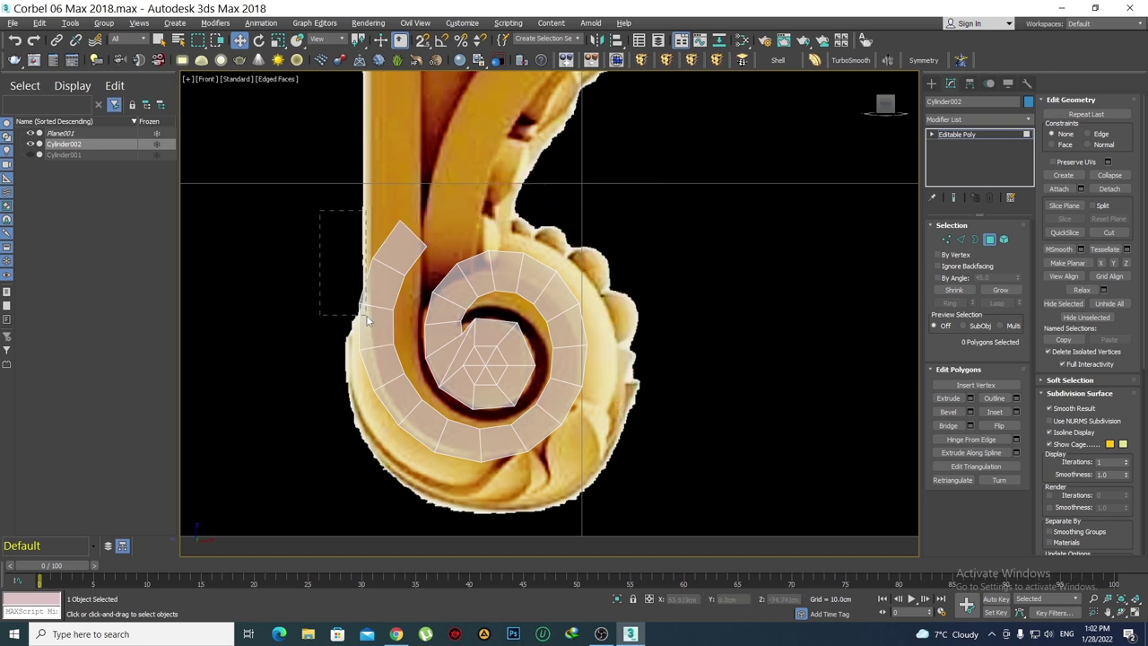
drag(406, 321, 401, 324)
key(Delete)
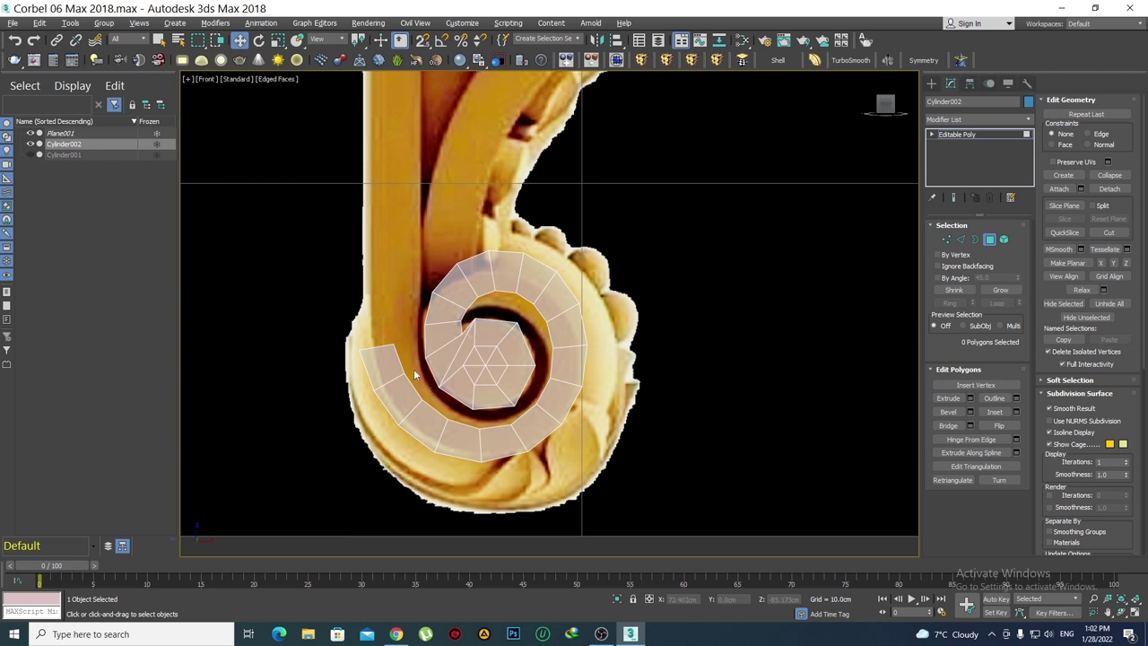
click(387, 350)
key(Delete)
scroll(512, 379, up, 3)
middle_drag(512, 378, 542, 291)
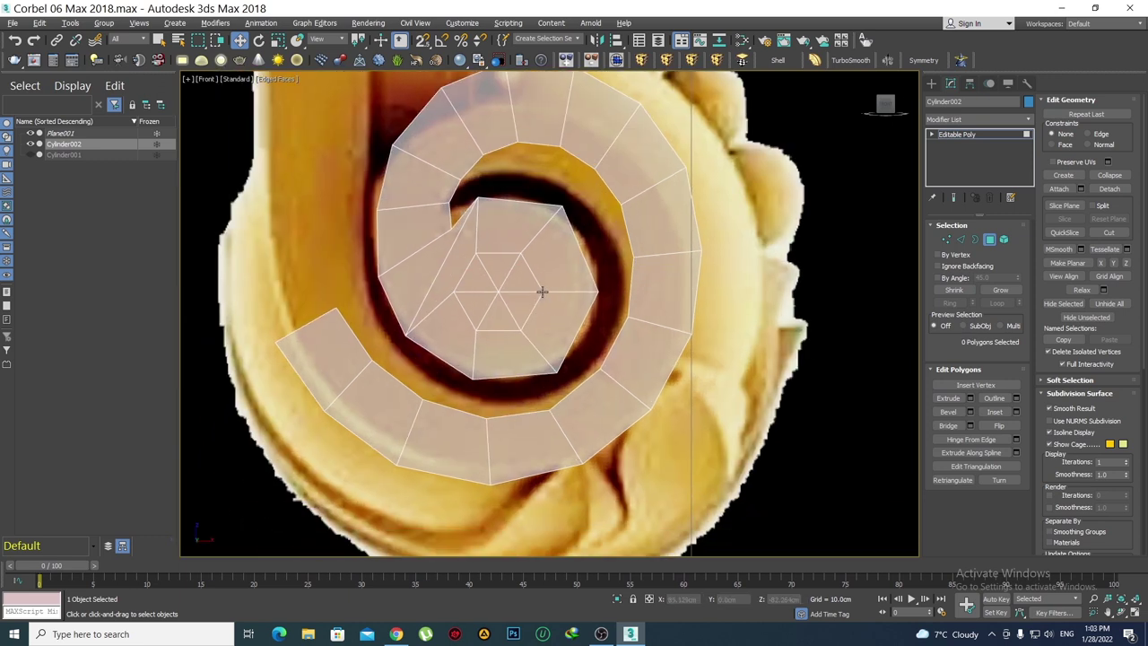
In Vertex mode, move the band's inner tip vertex left to match the scroll's curl
key(1)
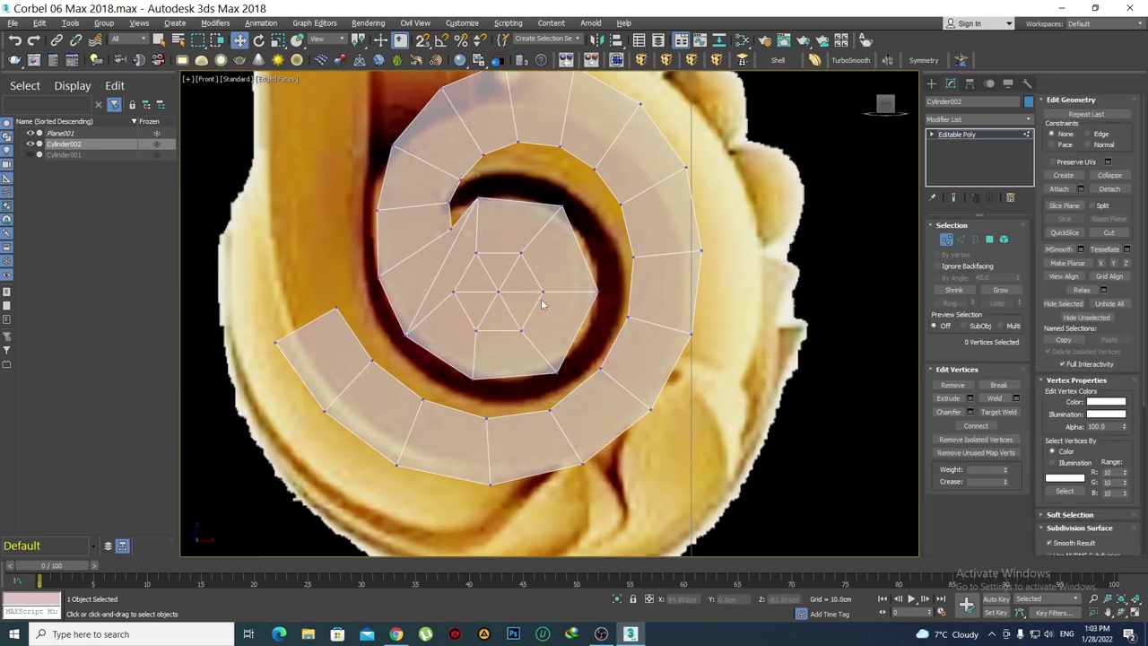
middle_drag(503, 242, 479, 271)
scroll(423, 294, up, 2)
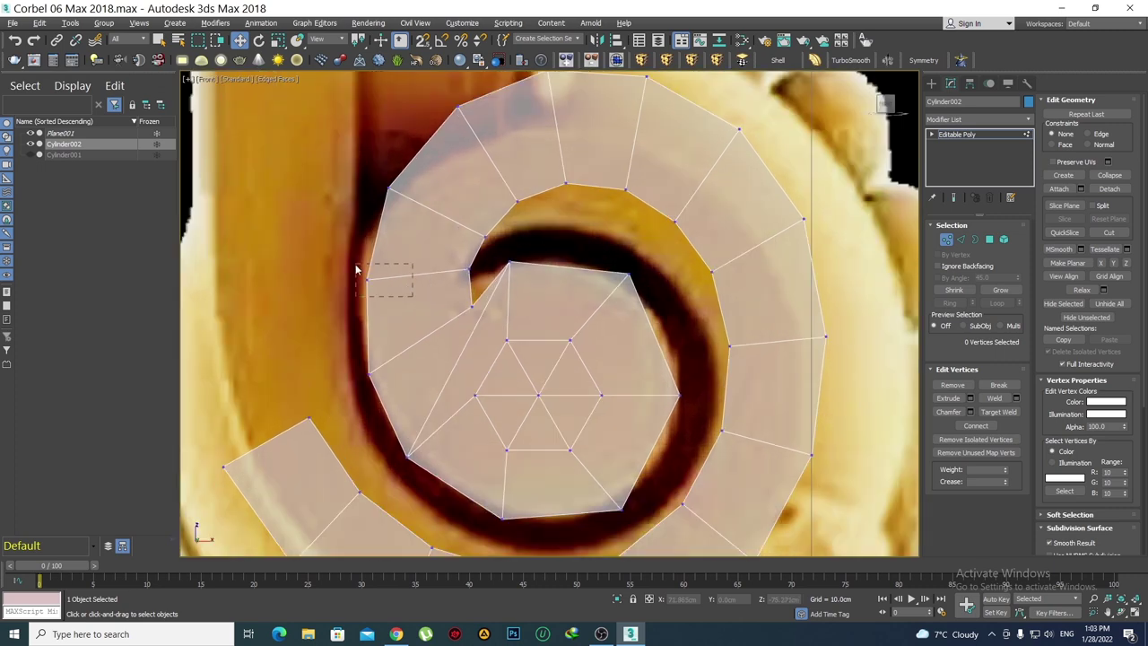
drag(356, 269, 356, 270)
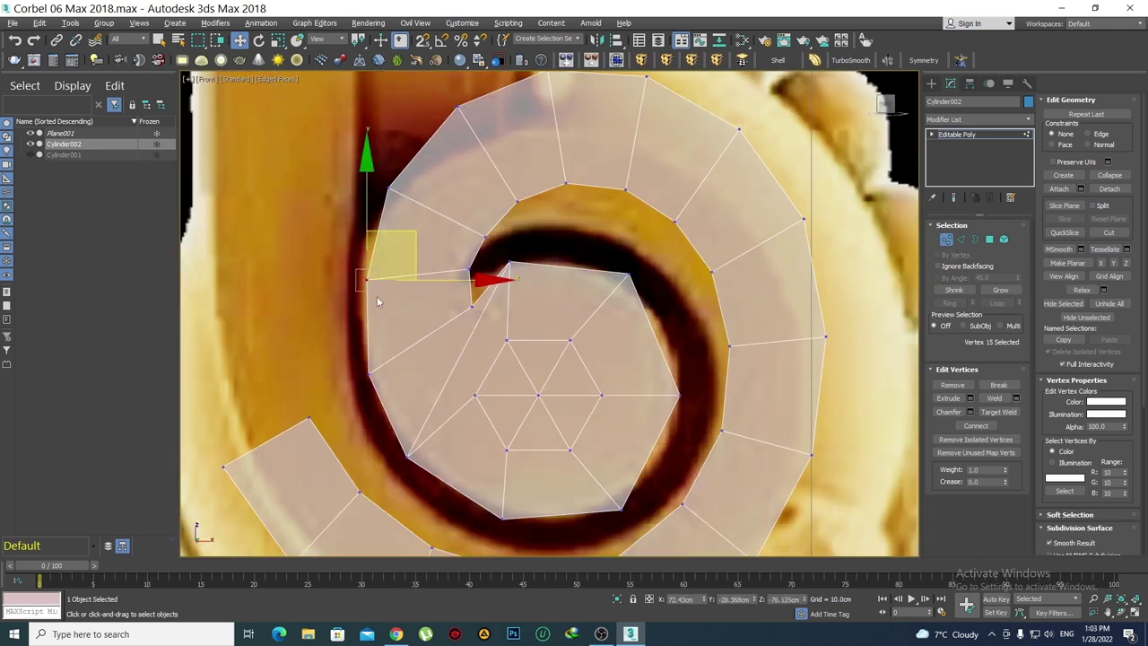
middle_drag(377, 296, 402, 314)
drag(471, 298, 464, 298)
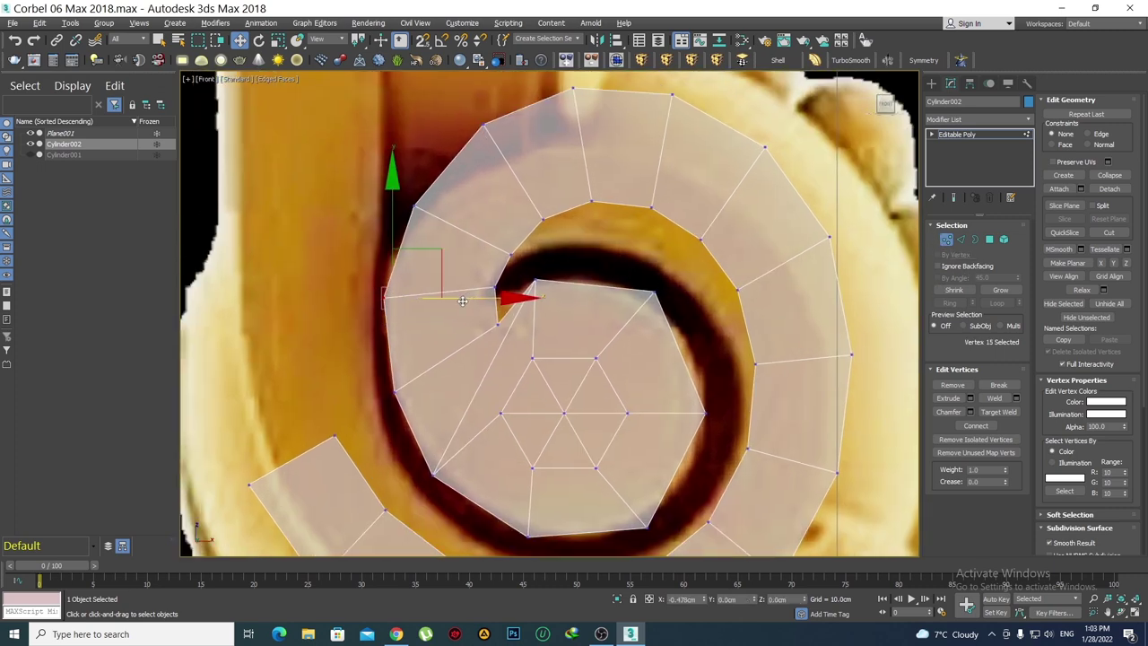
click(548, 191)
scroll(542, 251, down, 3)
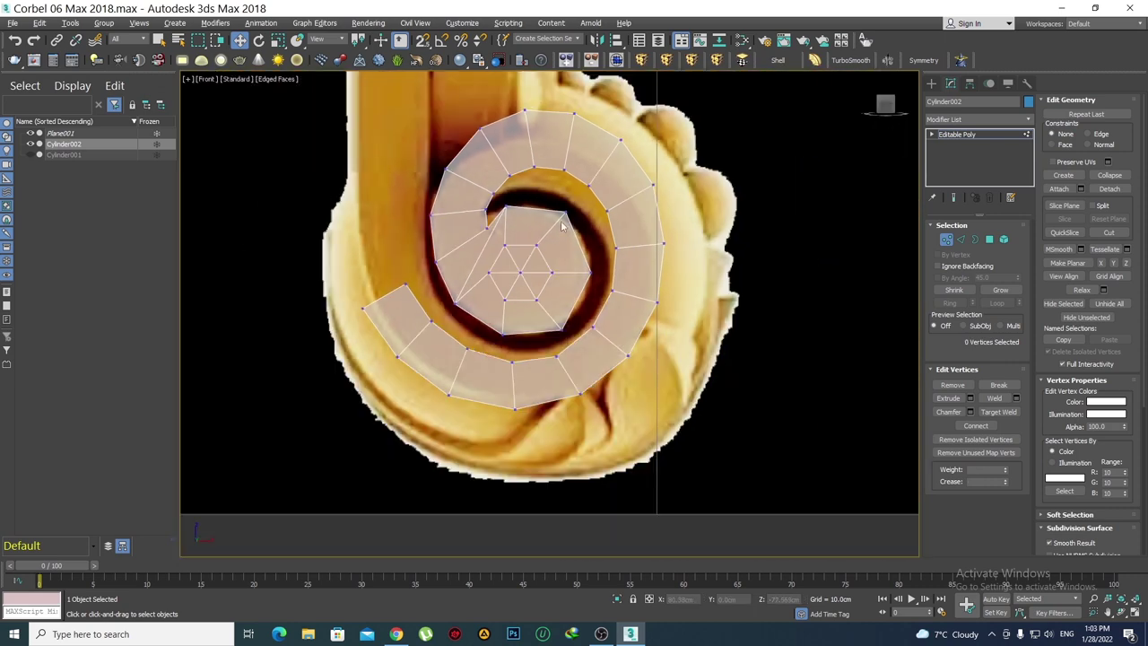
scroll(586, 266, up, 3)
scroll(541, 314, up, 3)
Pull the band's upper-edge vertices down one by one onto the scroll's groove
click(502, 241)
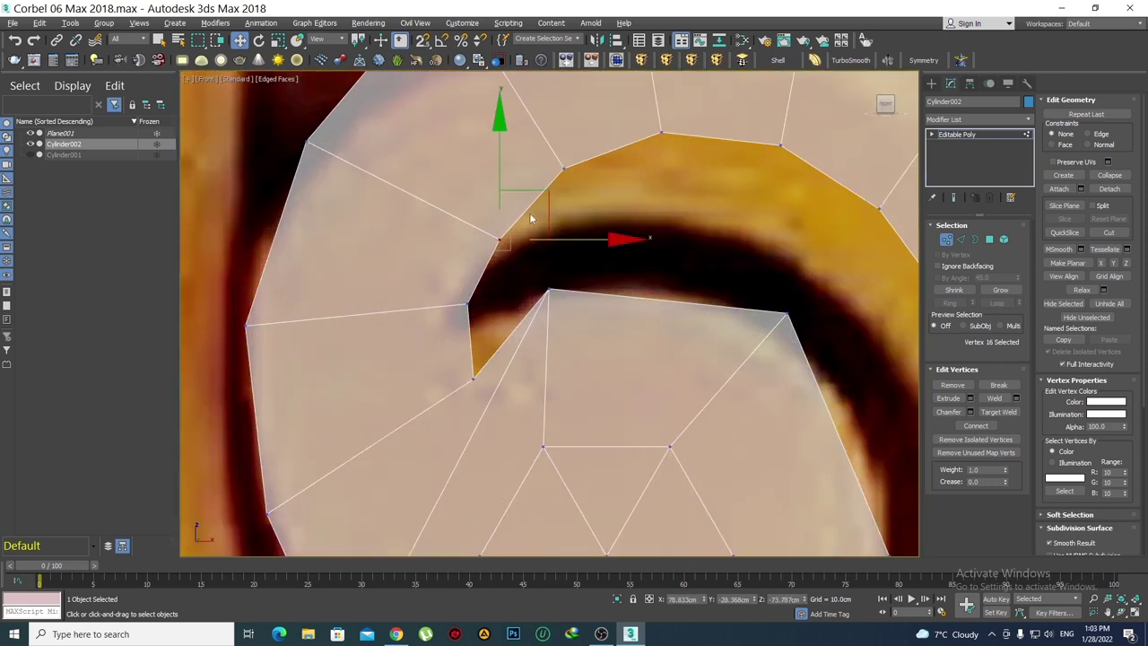
drag(547, 191, 540, 211)
drag(637, 193, 468, 110)
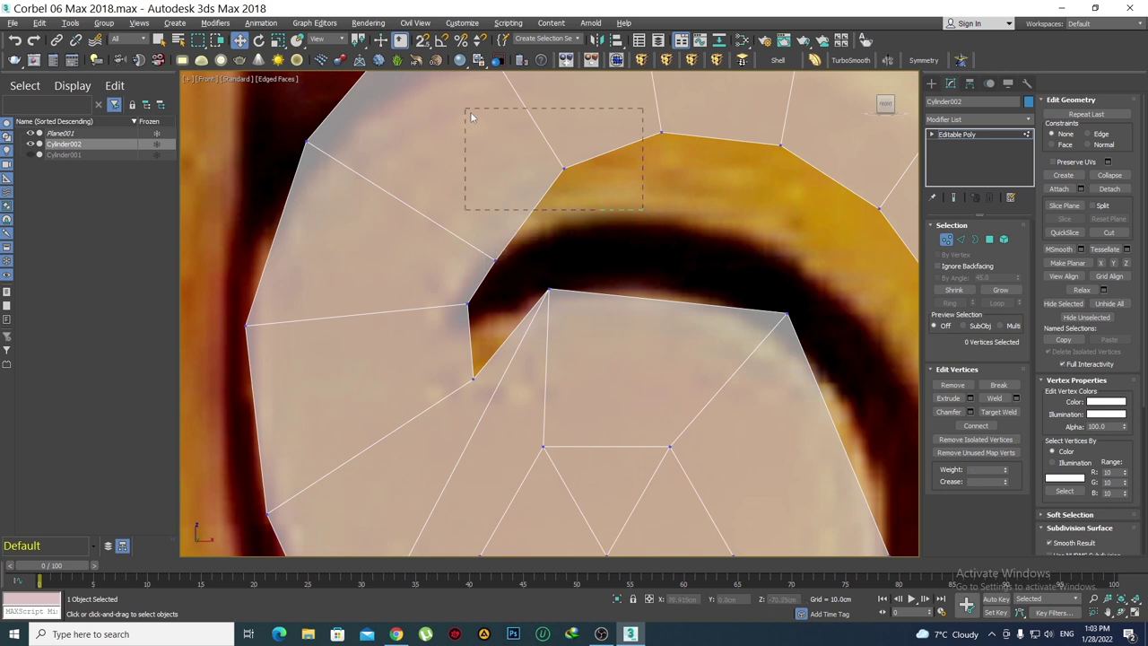
drag(599, 119, 602, 175)
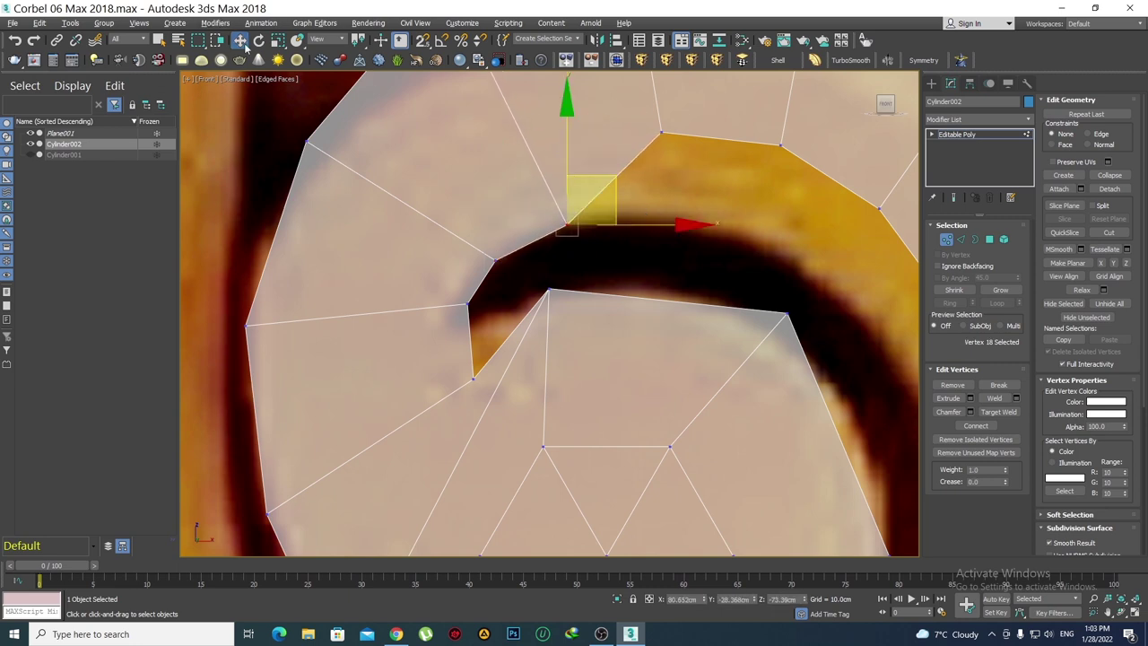
middle_drag(652, 124, 543, 155)
click(550, 162)
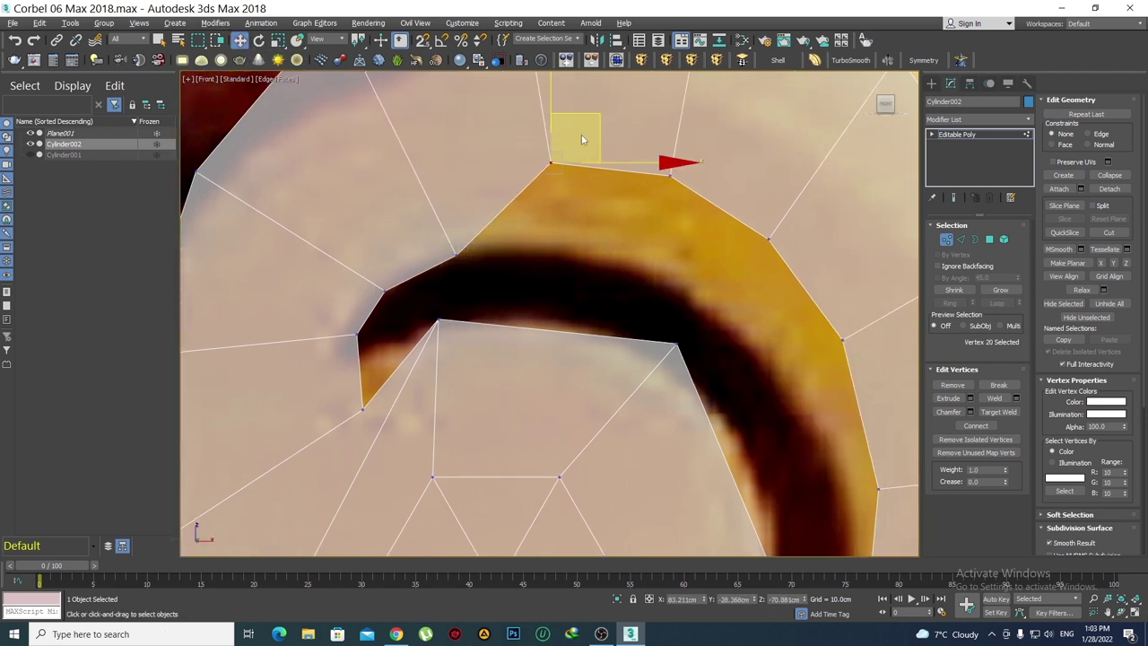
drag(588, 117, 580, 200)
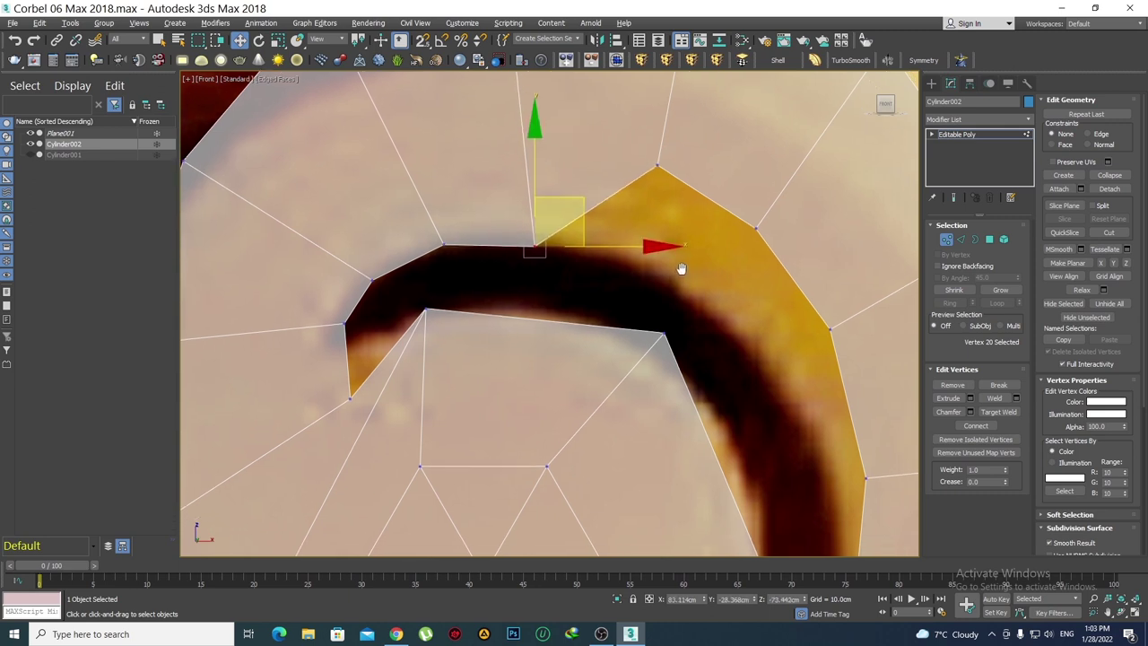
scroll(569, 194, down, 3)
click(526, 154)
drag(551, 127, 575, 187)
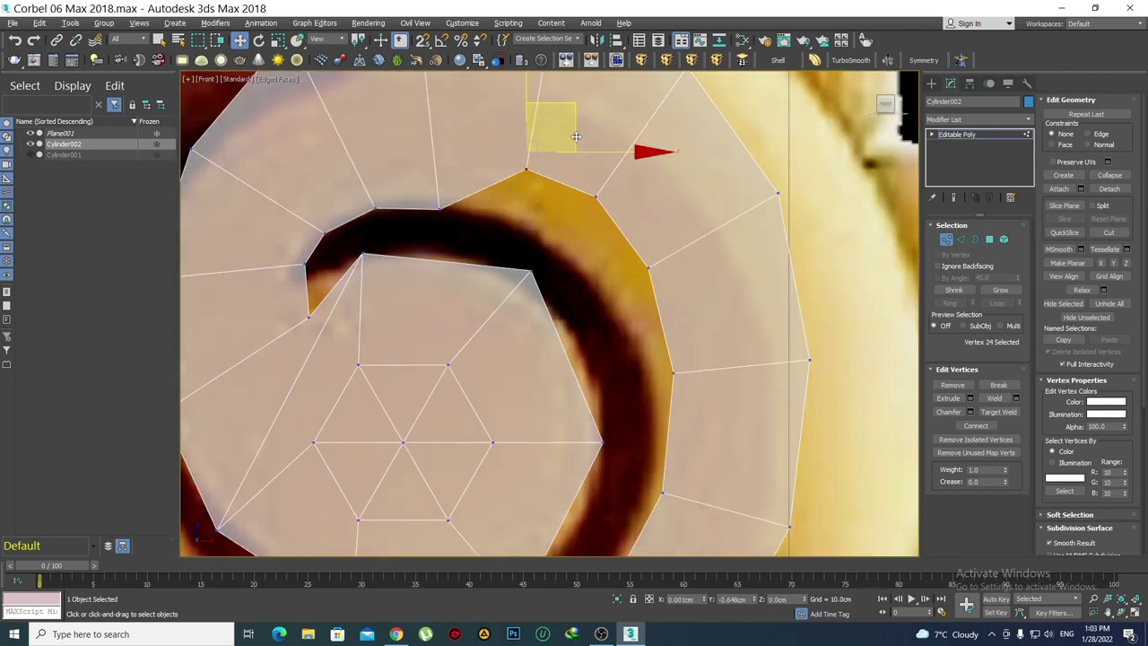
click(595, 196)
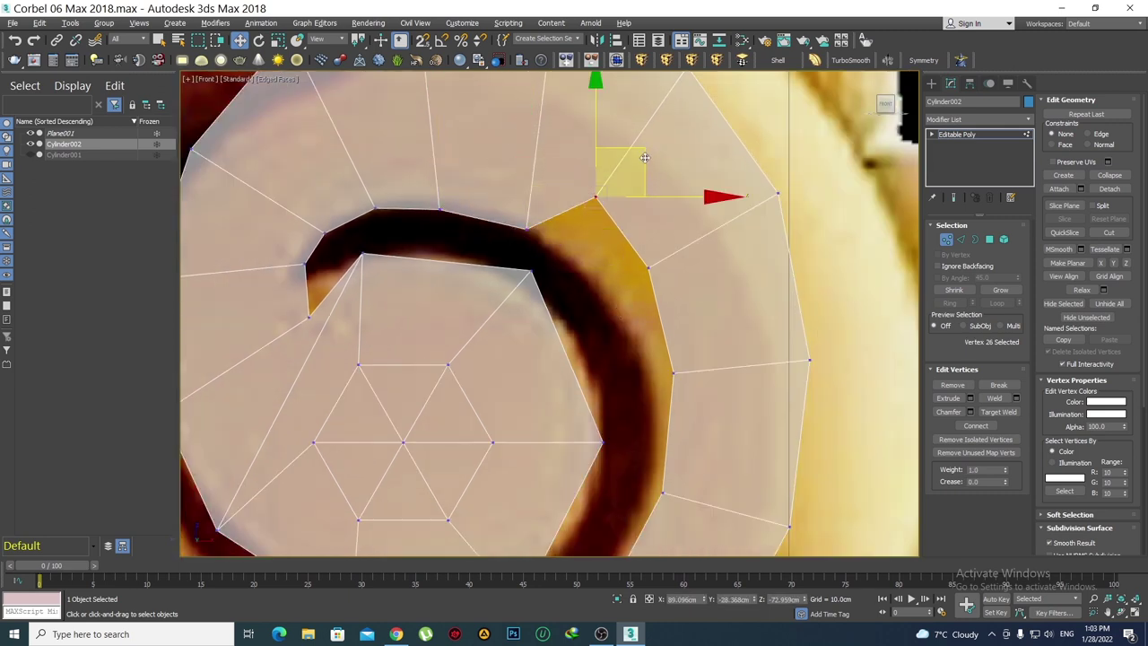
drag(645, 158, 642, 256)
scroll(615, 258, down, 4)
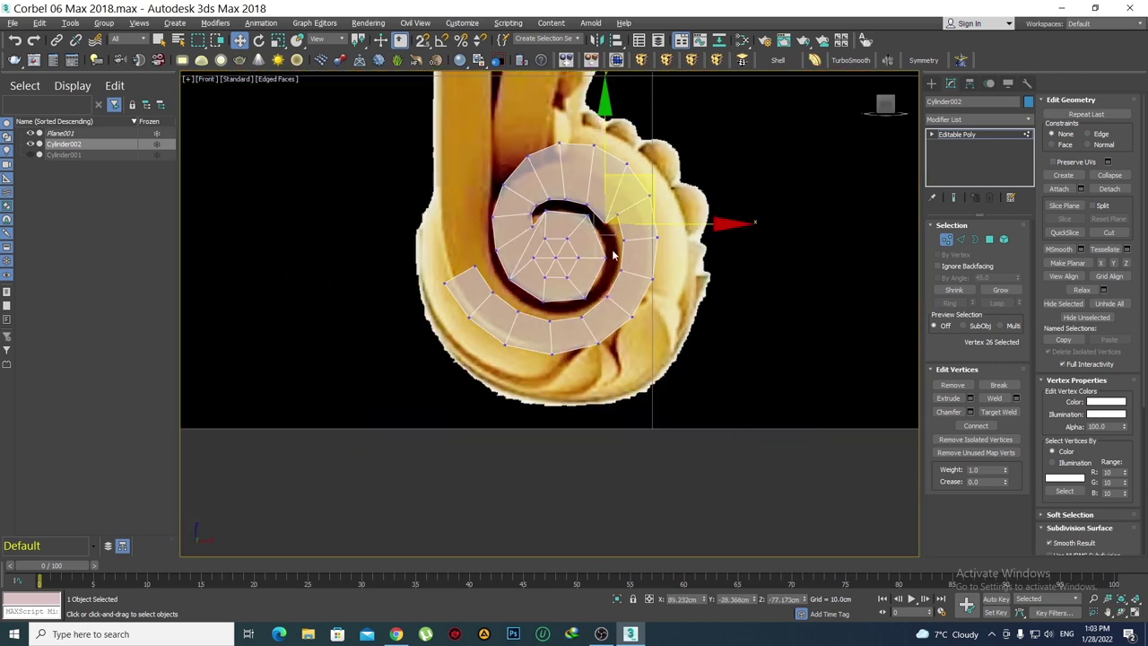
scroll(619, 259, up, 2)
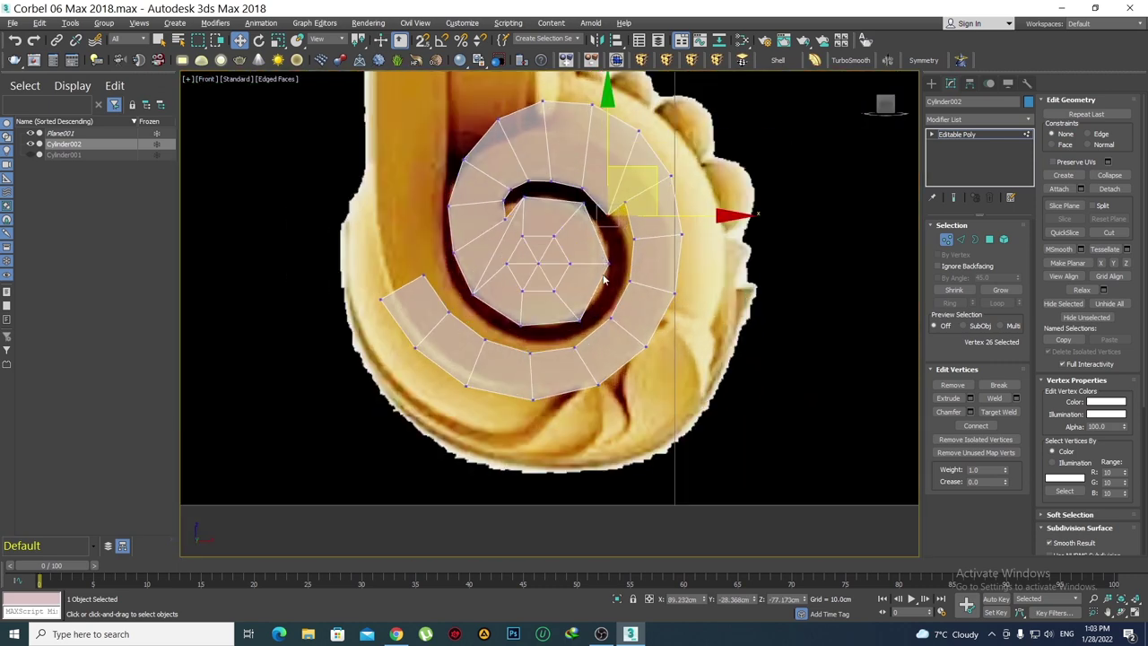
In Polygon mode, delete the first polygon on the band's outer tail
middle_drag(584, 320, 607, 333)
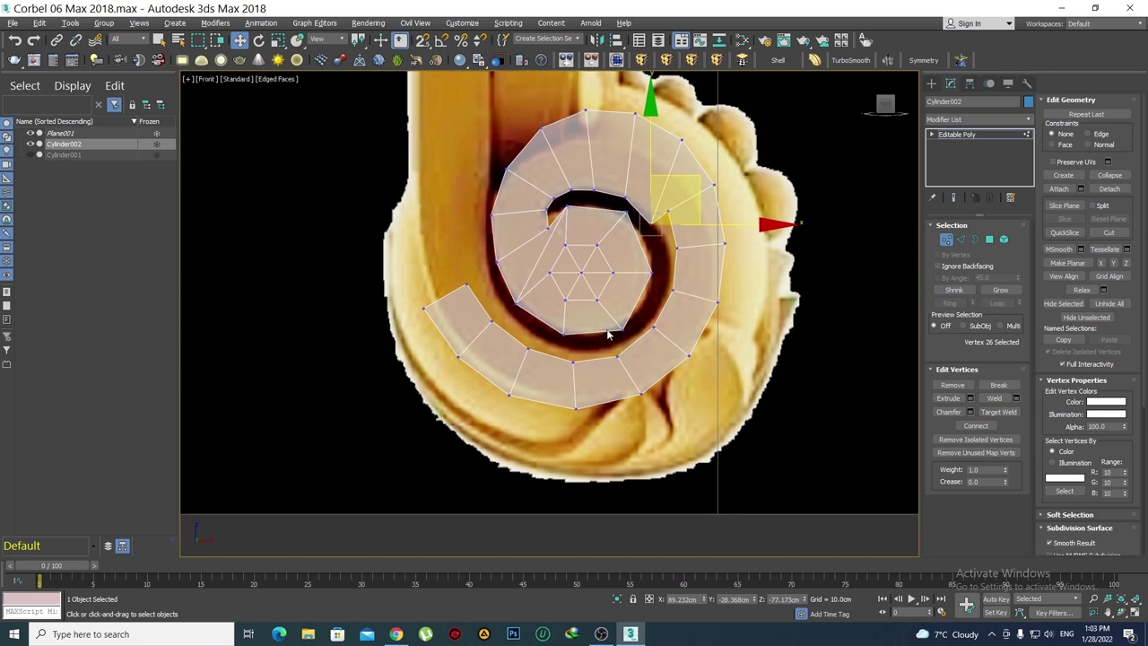
key(4)
click(447, 322)
key(Delete)
Delete the remaining six tail polygons, cutting the band back to its inner curl
click(512, 360)
key(Delete)
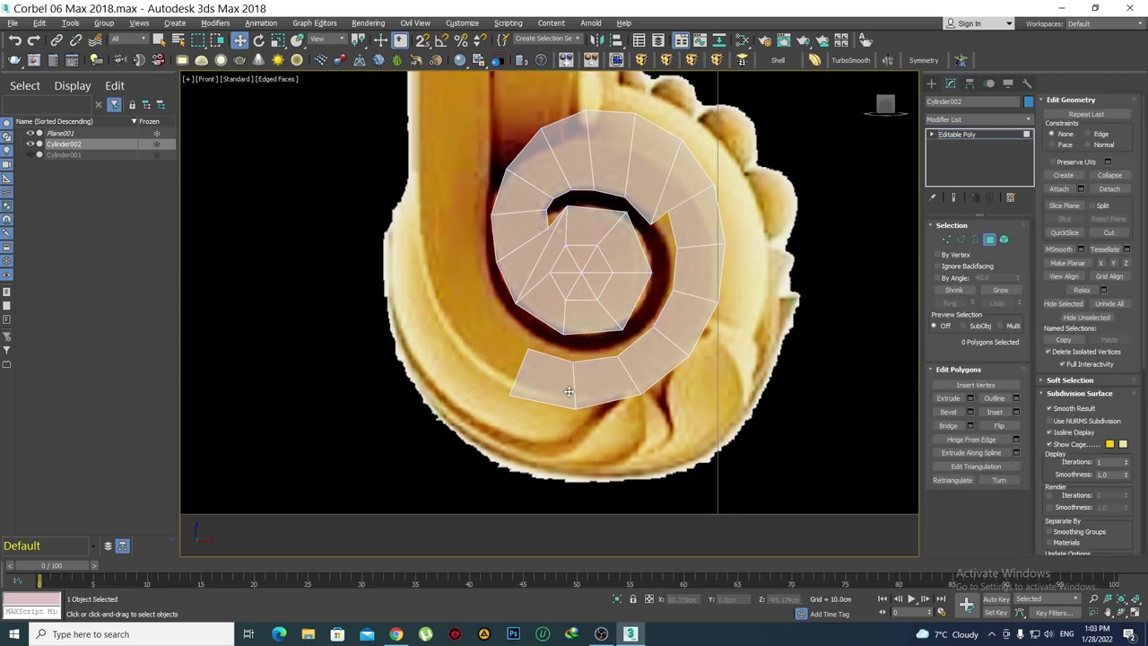
click(592, 381)
key(Delete)
click(706, 316)
key(Delete)
click(704, 269)
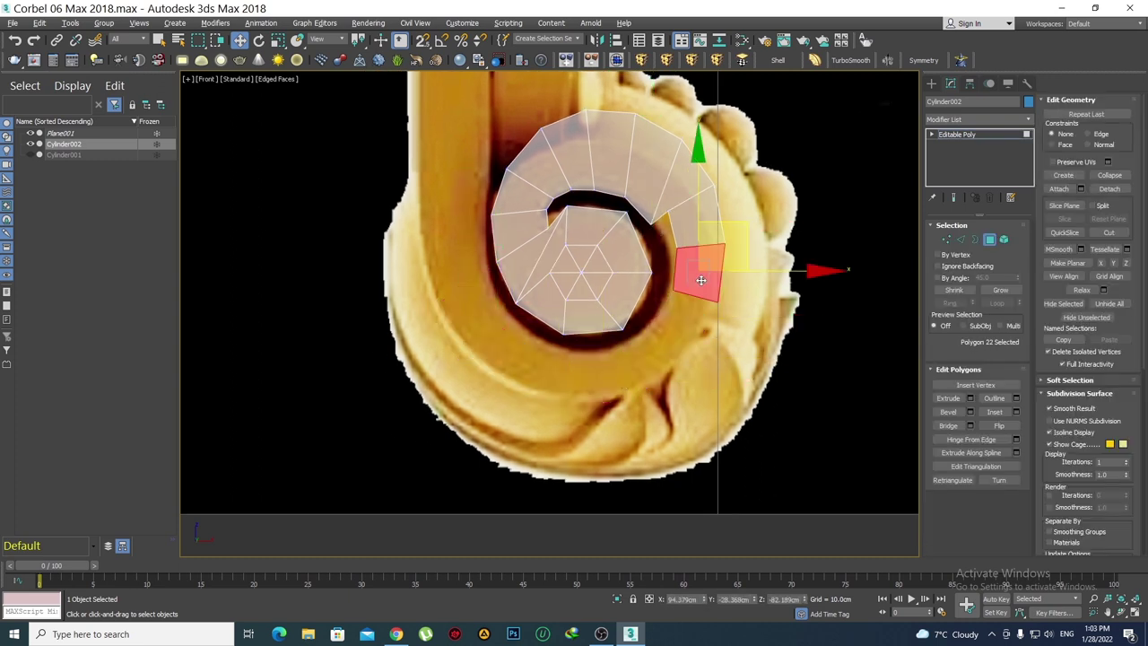
key(Delete)
click(692, 218)
key(Delete)
click(610, 151)
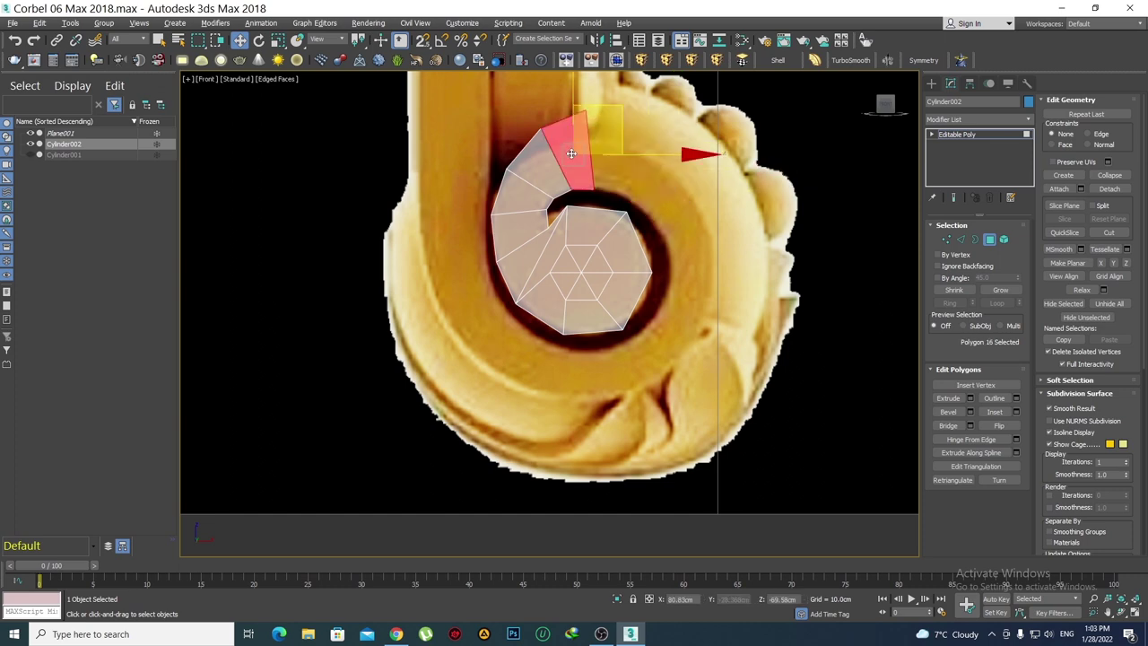
key(Delete)
middle_drag(550, 172, 562, 201)
scroll(556, 216, up, 1)
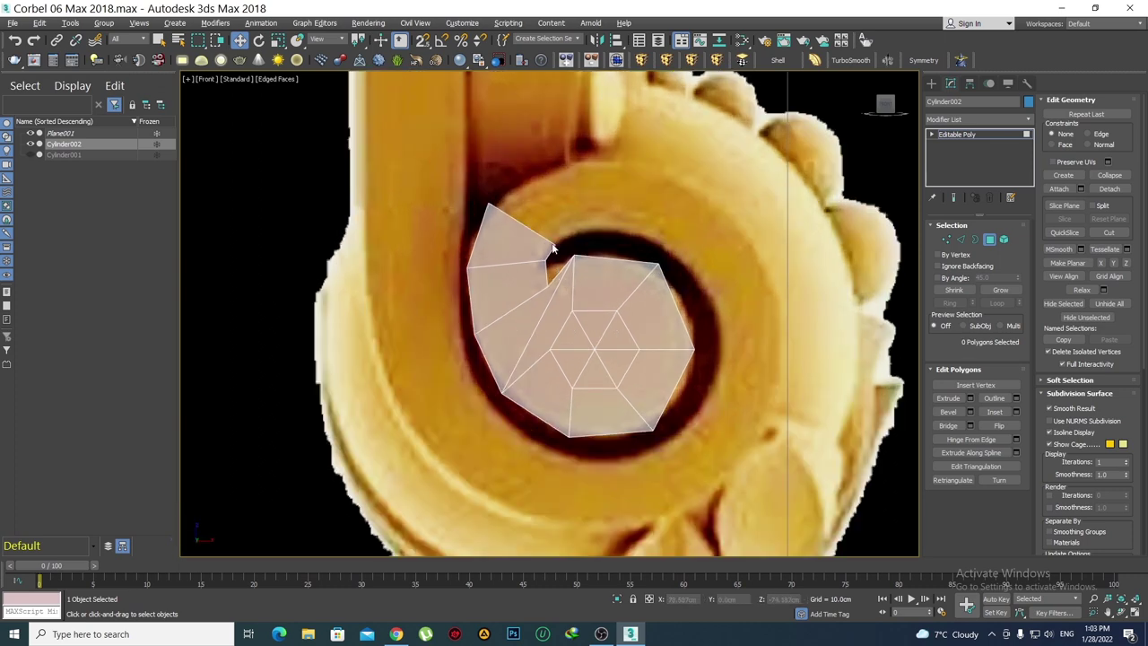
scroll(524, 265, up, 2)
Move the top tip vertex and its left neighbour up-right, and nudge the lower-left vertex left
key(1)
scroll(496, 254, up, 2)
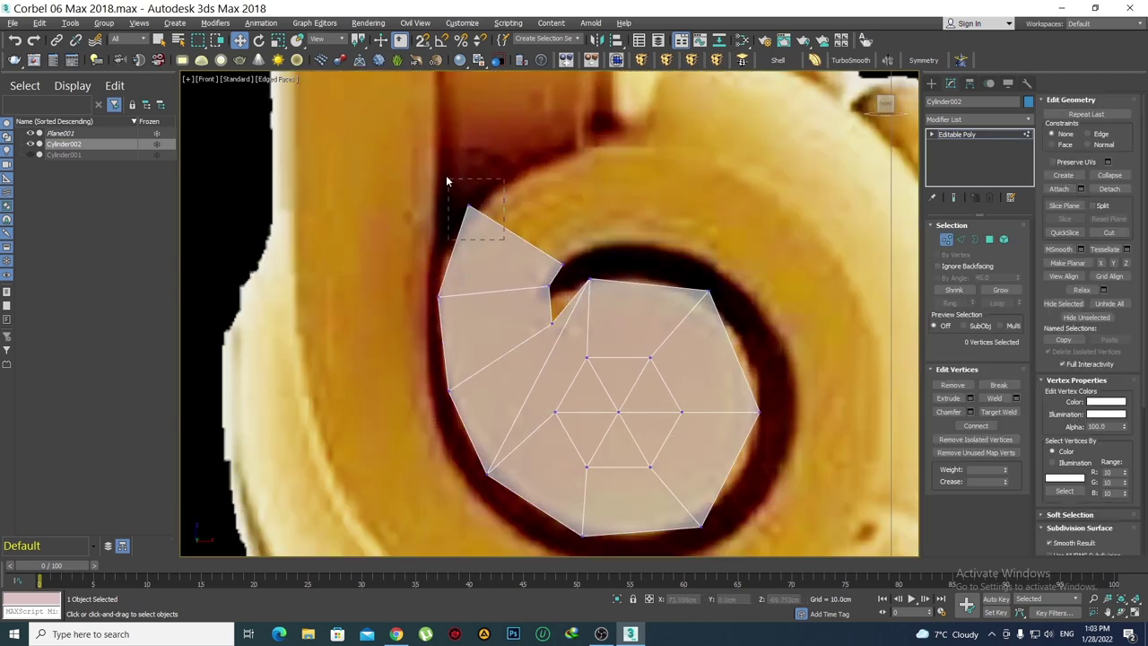
click(469, 206)
drag(514, 158, 547, 136)
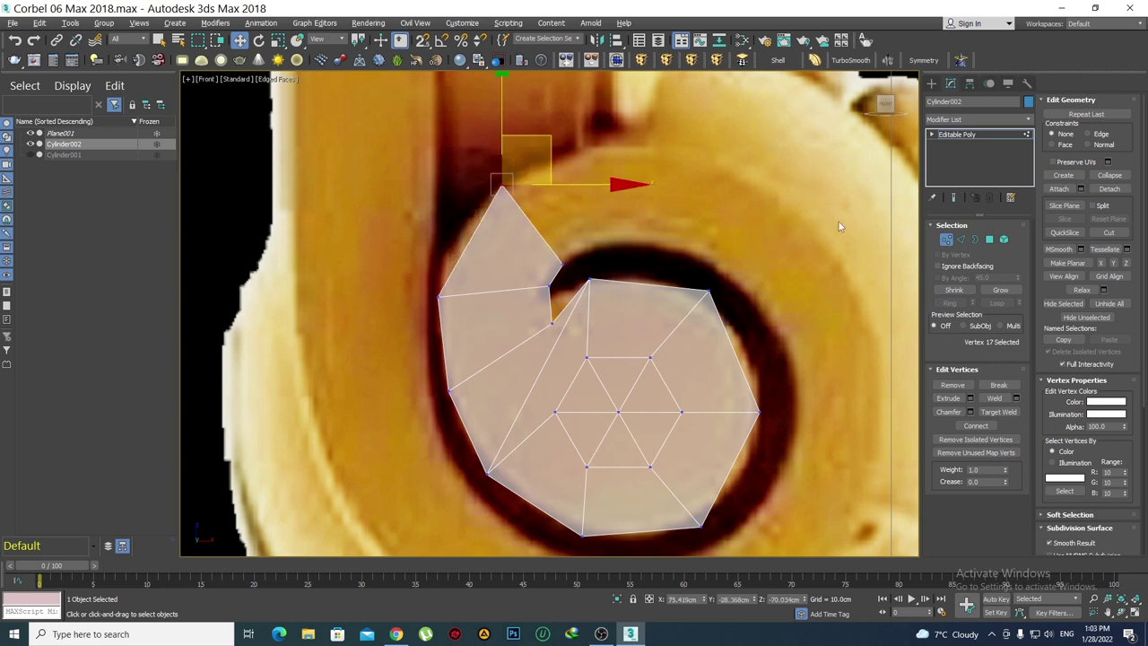
click(439, 296)
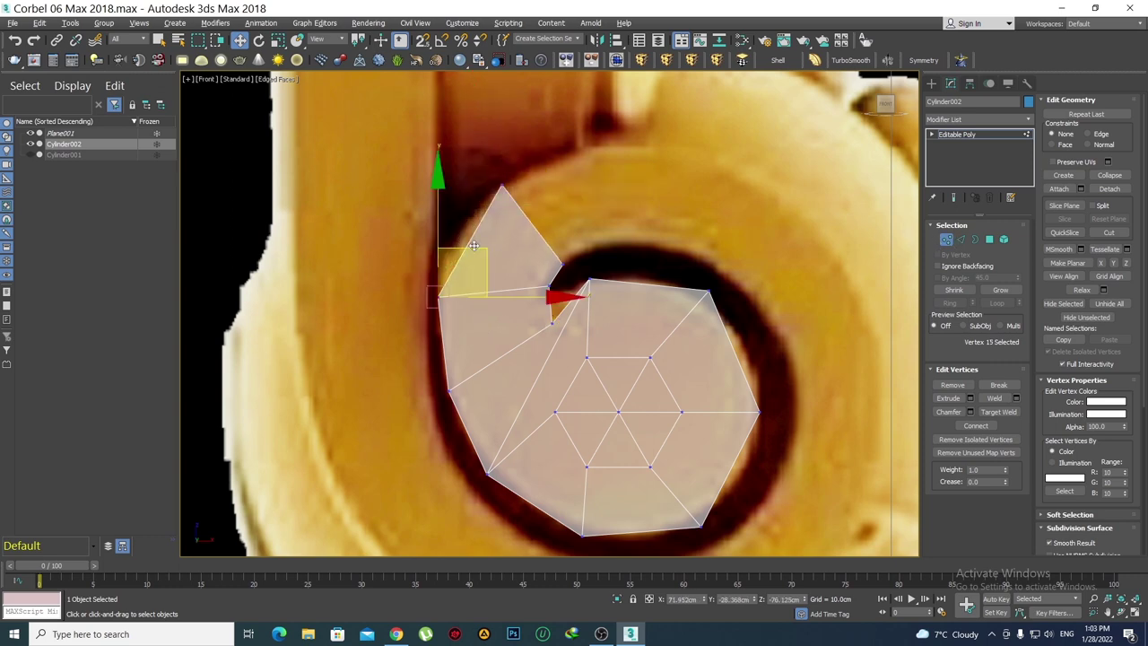
drag(473, 222, 483, 205)
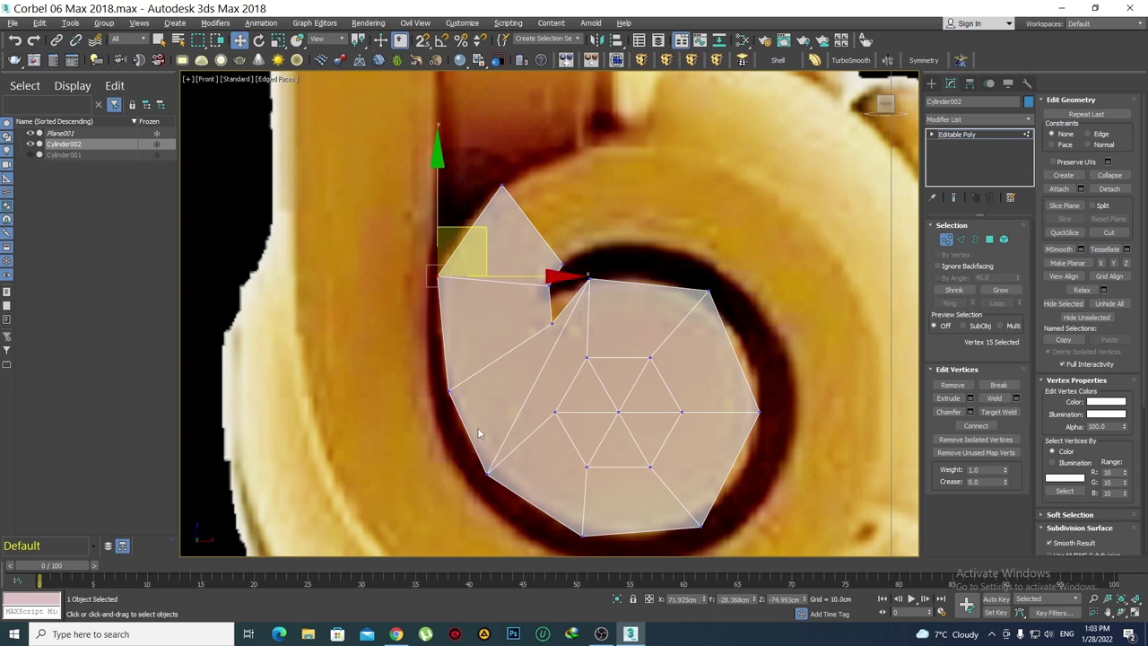
click(448, 390)
drag(487, 339, 478, 339)
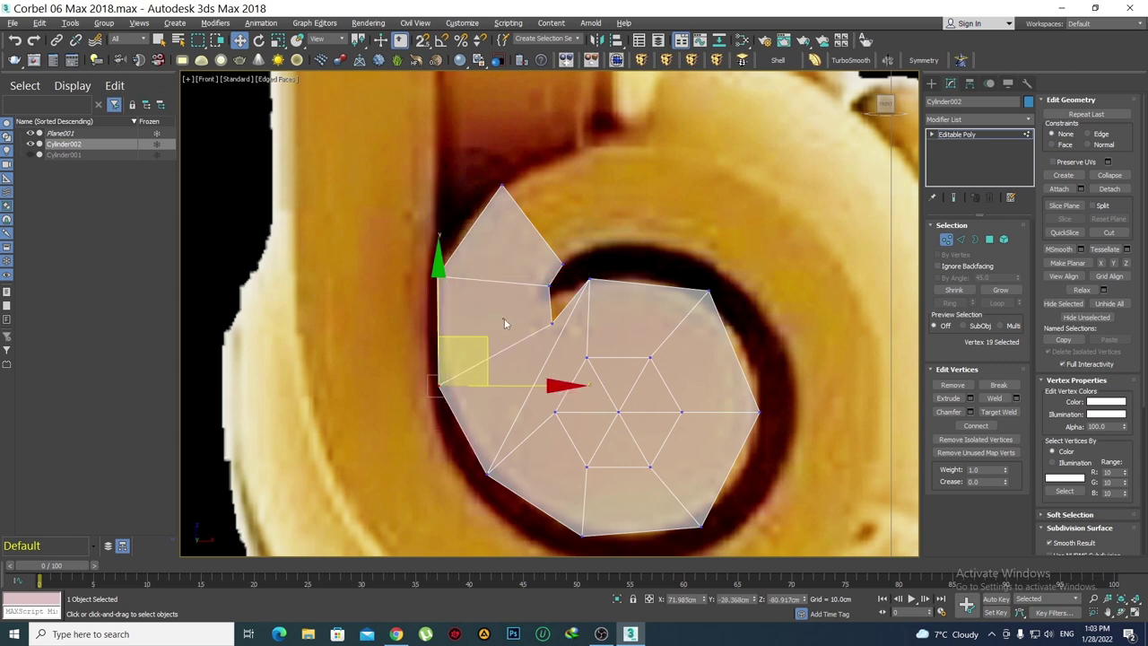
click(504, 318)
middle_drag(559, 317, 553, 333)
Refine the top tip vertex's position so it hugs the scroll's curl
click(544, 307)
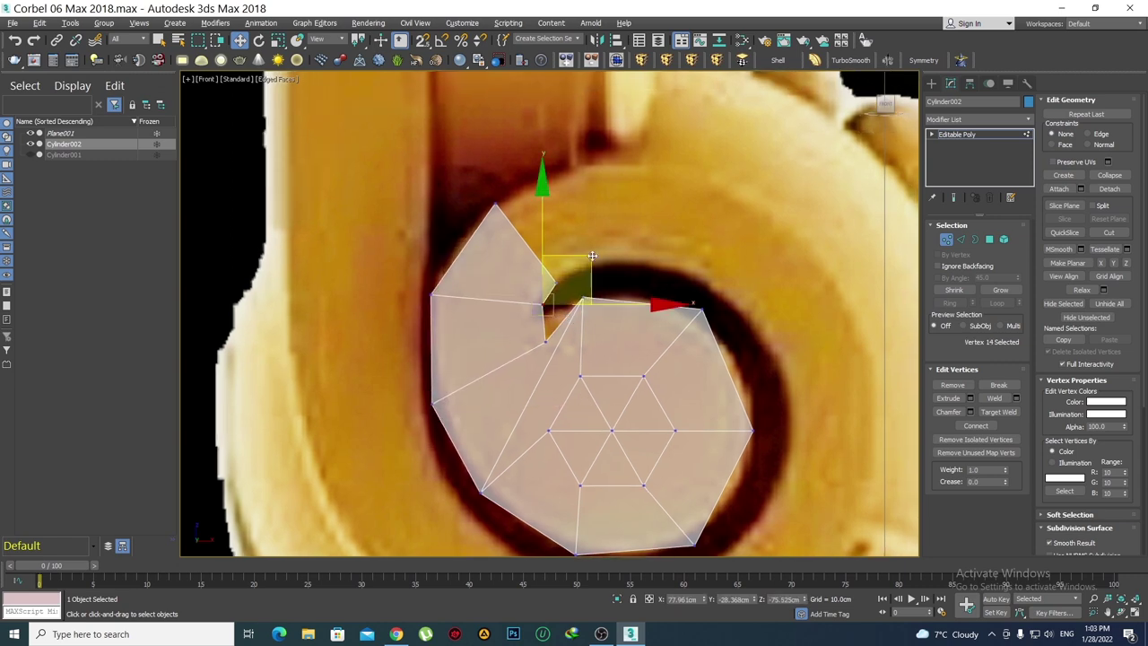
click(579, 276)
mouse_move(496, 205)
mouse_down()
mouse_move(538, 160)
mouse_move(504, 192)
mouse_up()
click(432, 294)
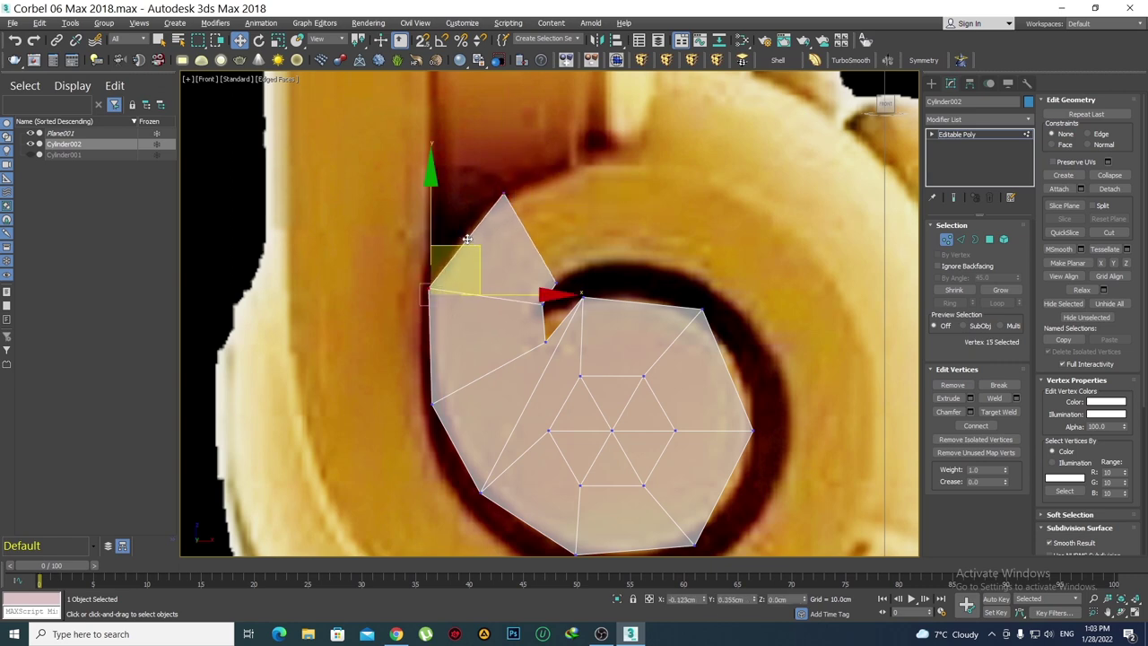
click(566, 236)
scroll(567, 236, down, 5)
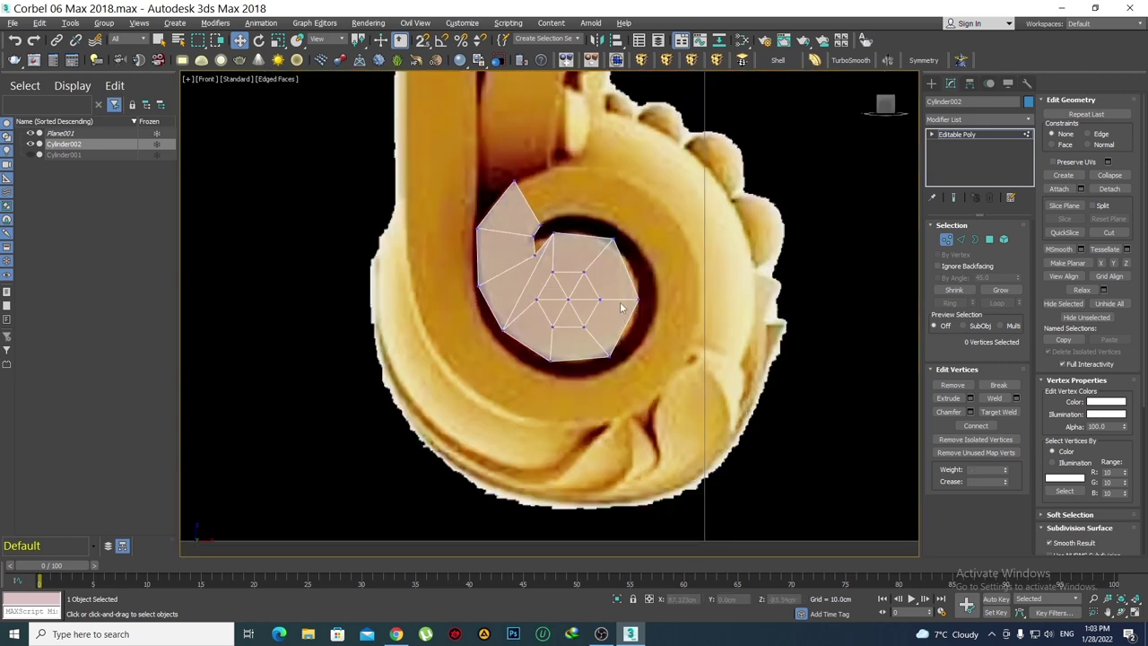
middle_drag(563, 258, 518, 289)
key(2)
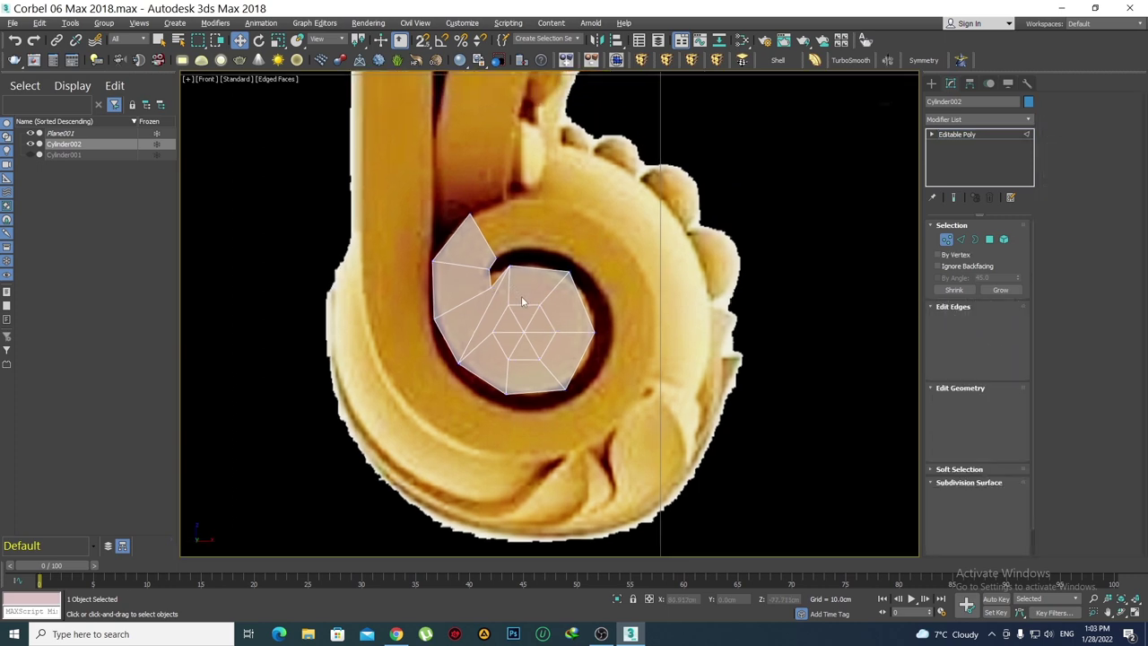
scroll(492, 248, up, 2)
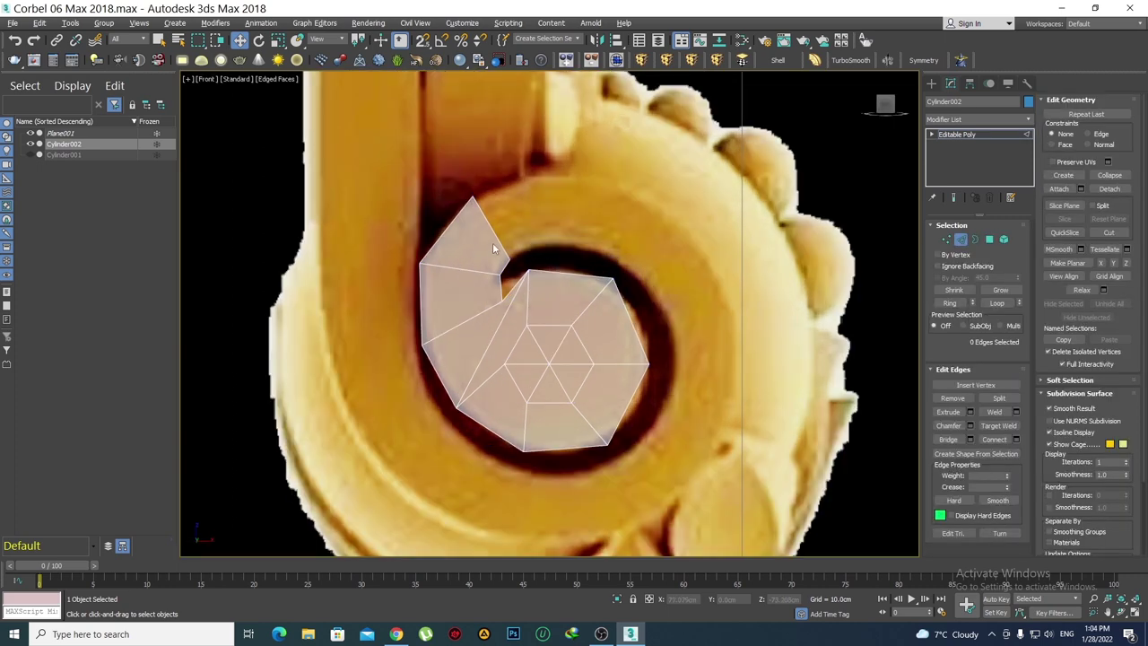
key(1)
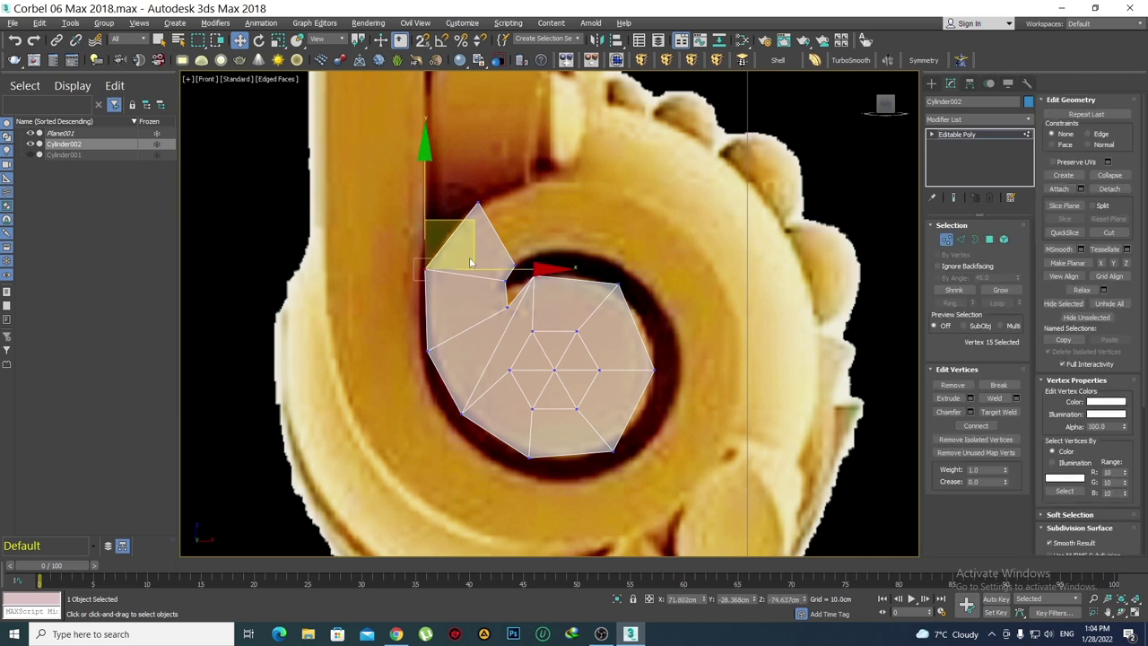
click(499, 214)
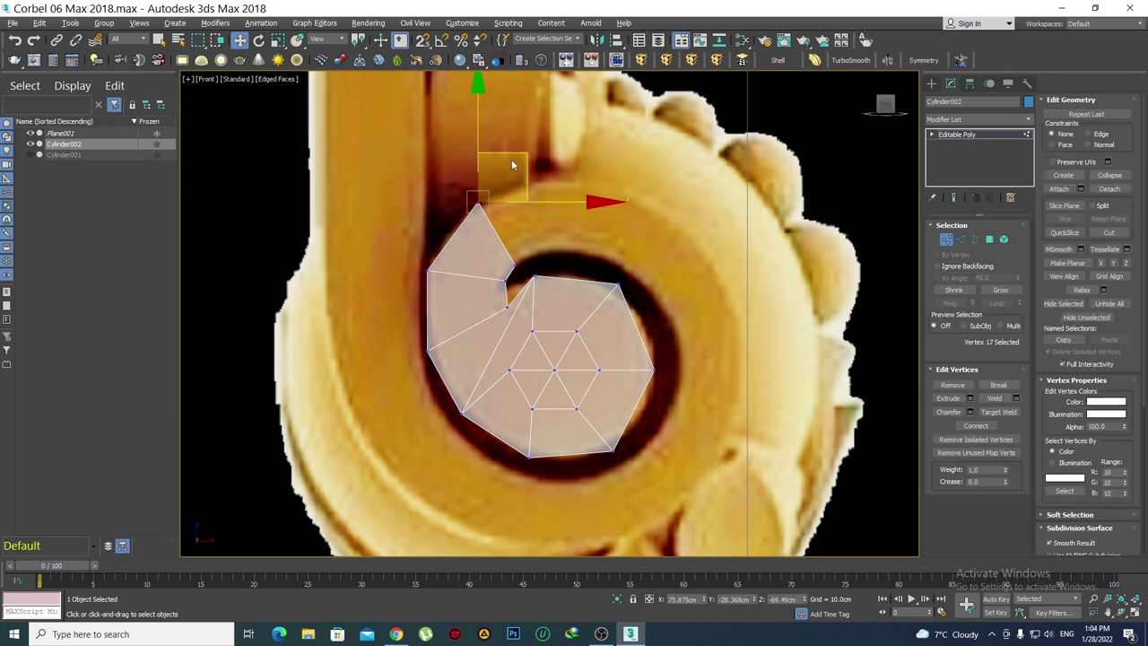
drag(498, 160, 501, 160)
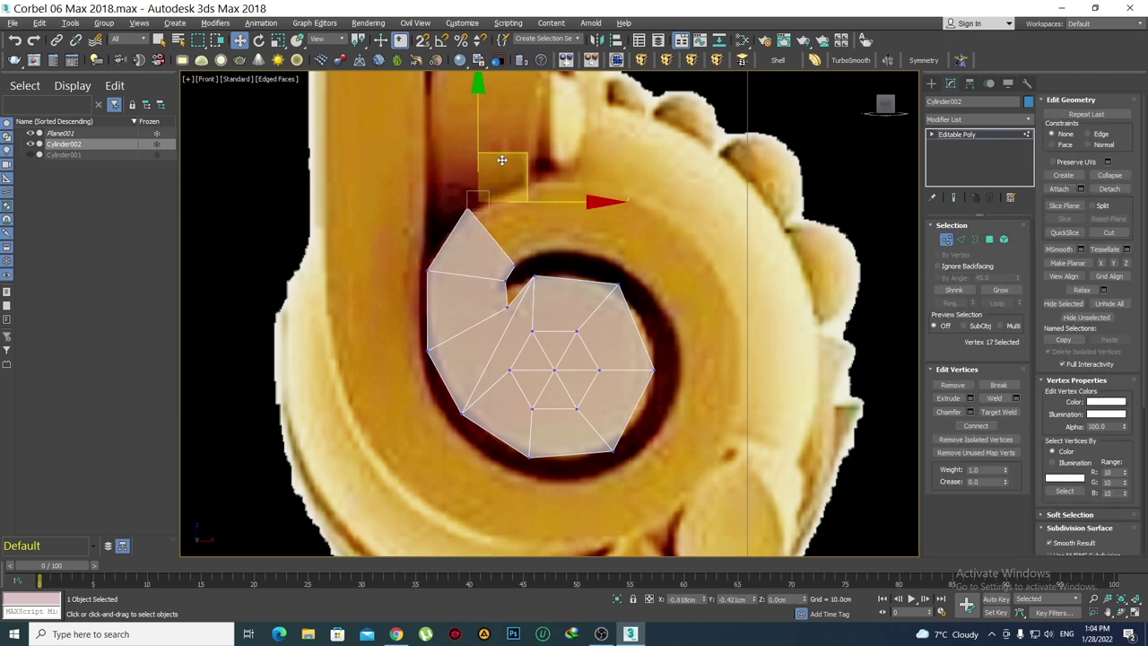
click(604, 229)
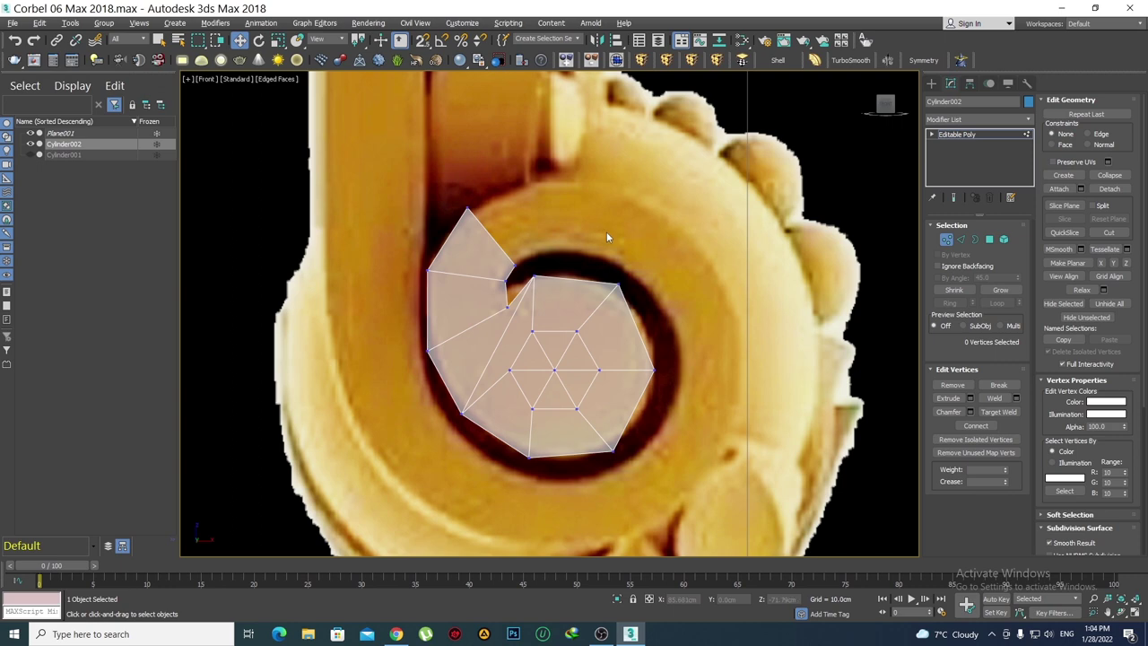
Preview TurboSmooth on the band, return to the base mesh, and nudge the top tip vertex slightly right
click(849, 60)
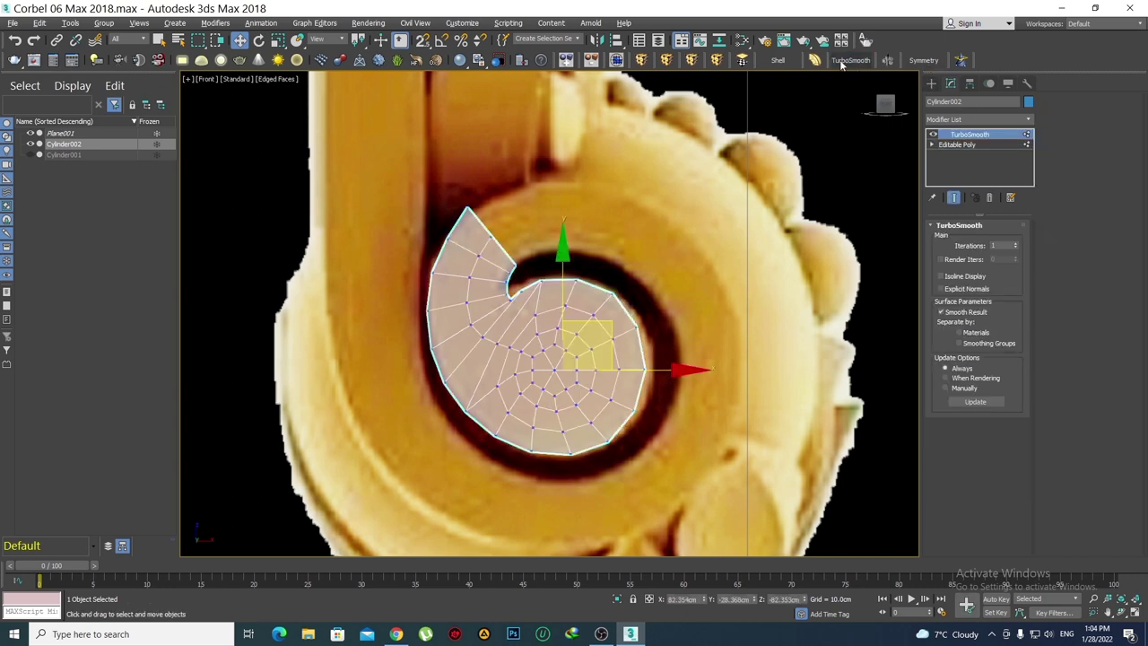
click(961, 143)
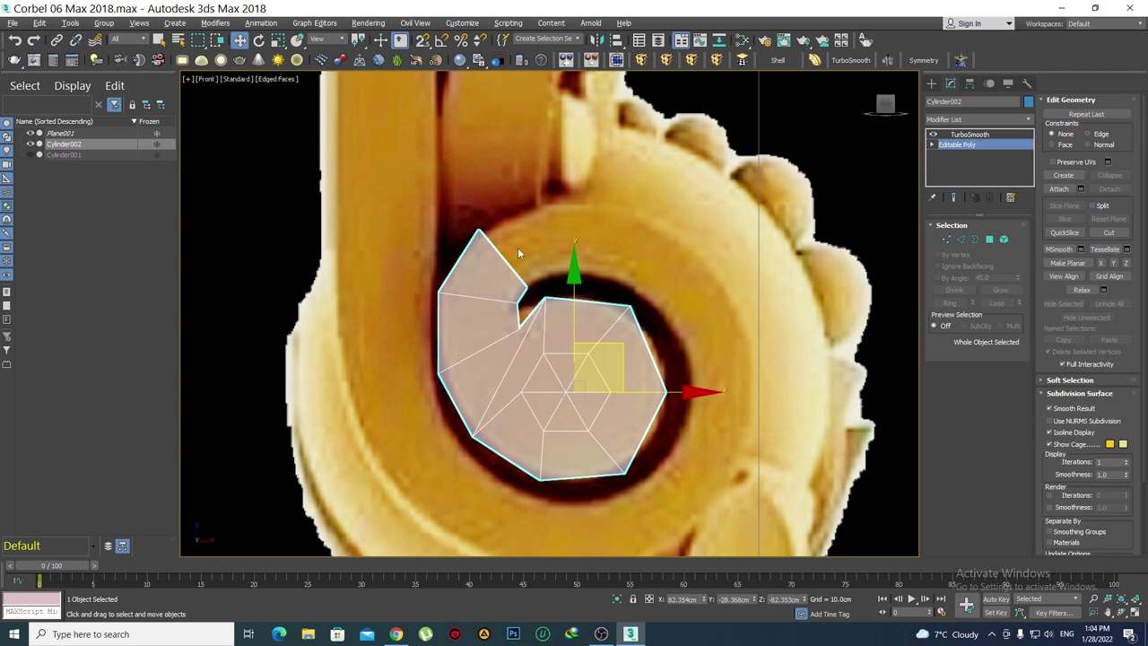
key(1)
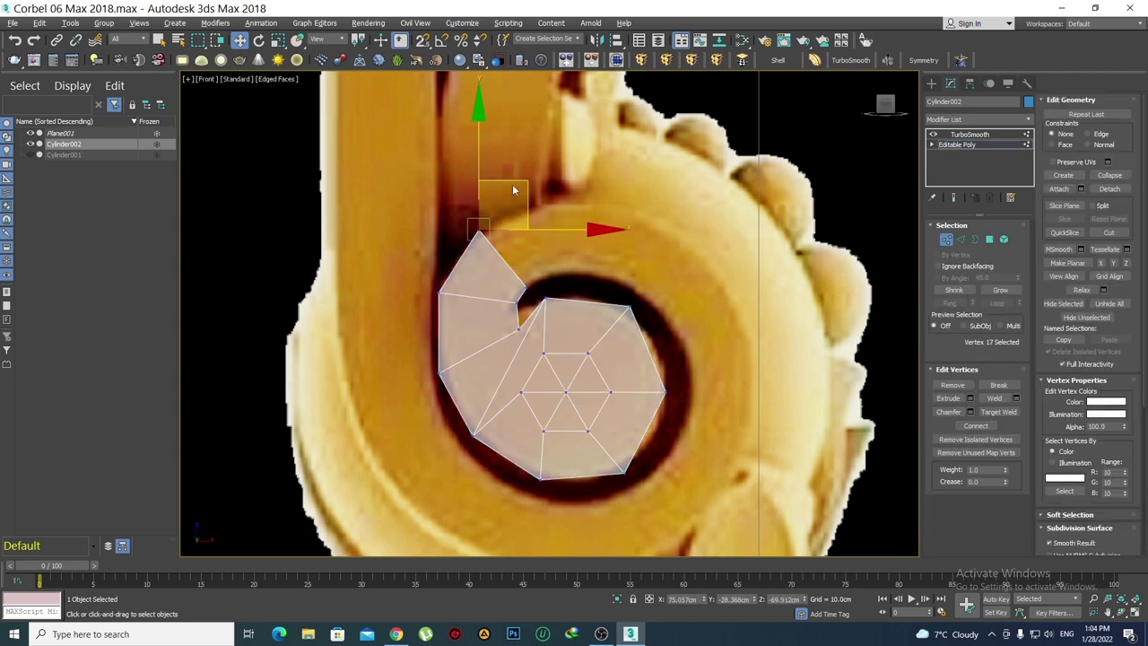
drag(513, 190, 518, 183)
click(557, 290)
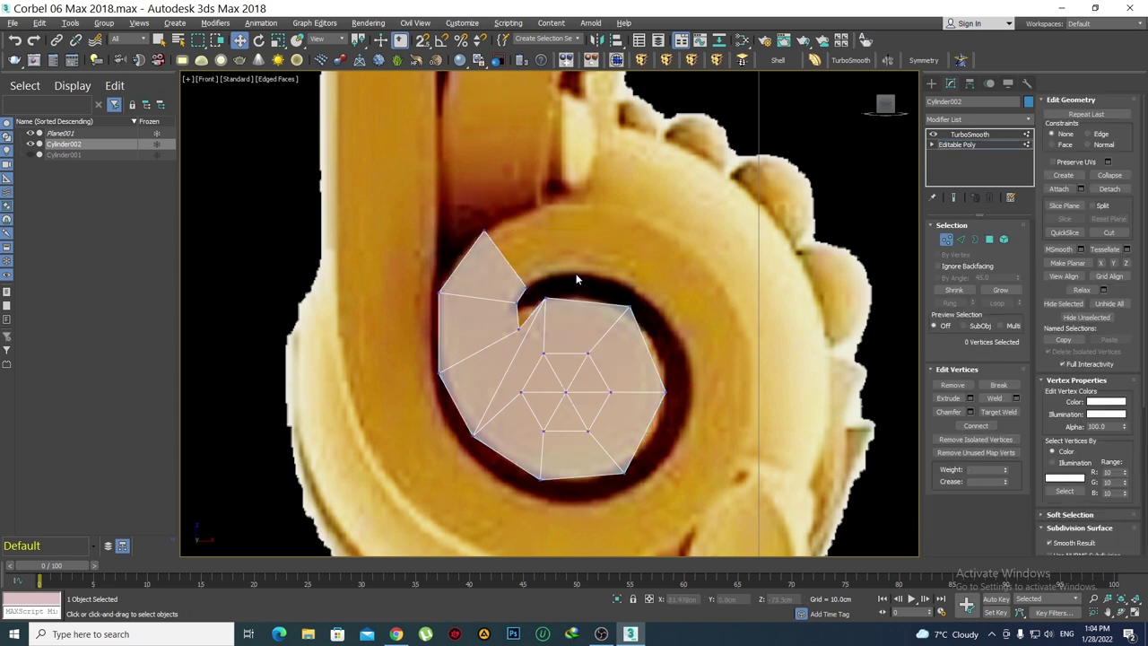
middle_drag(577, 279, 557, 294)
key(2)
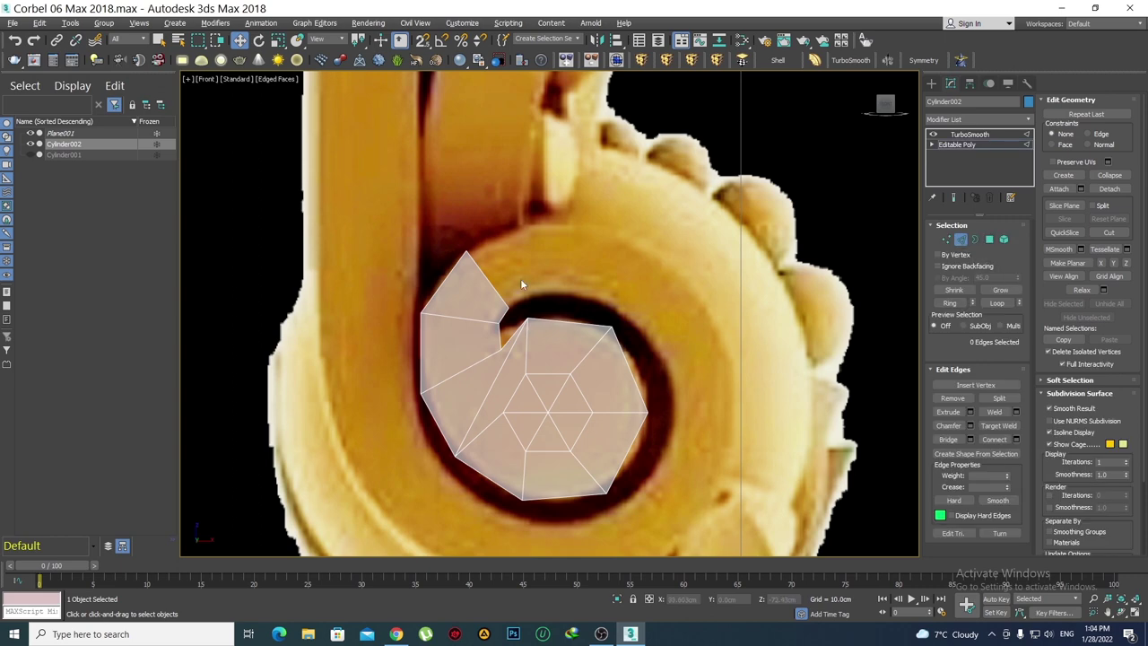
Shift-extrude the band's end edge up-right into a new polygon and move its top-left corner onto the curl
drag(467, 279, 468, 280)
scroll(533, 280, up, 2)
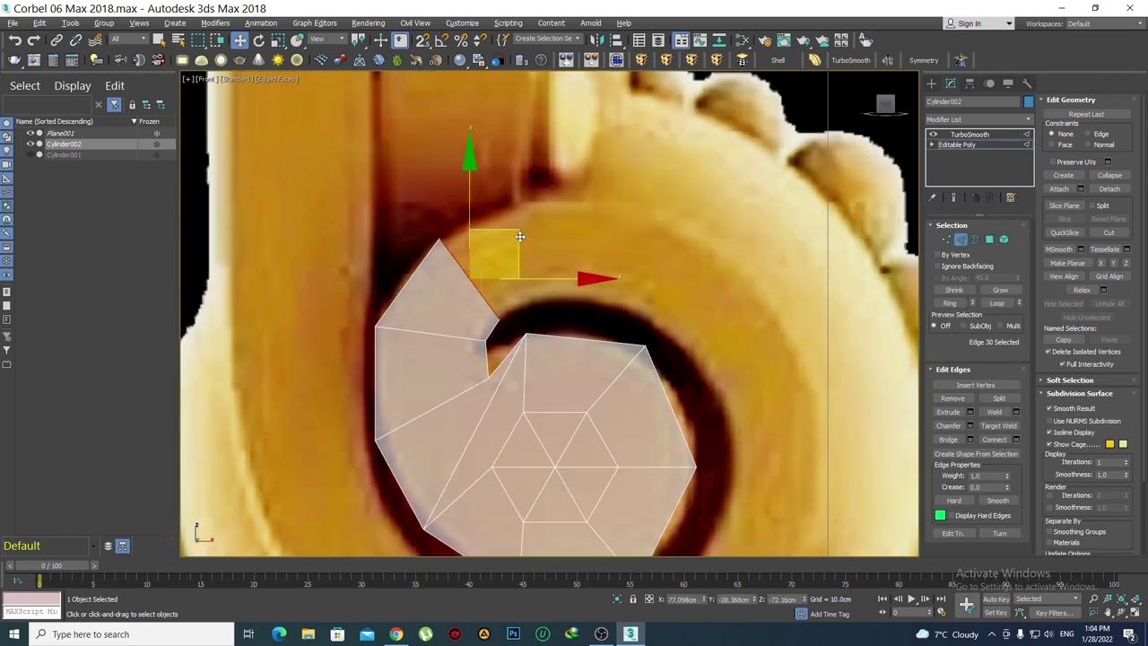
shift+drag(520, 236, 580, 214)
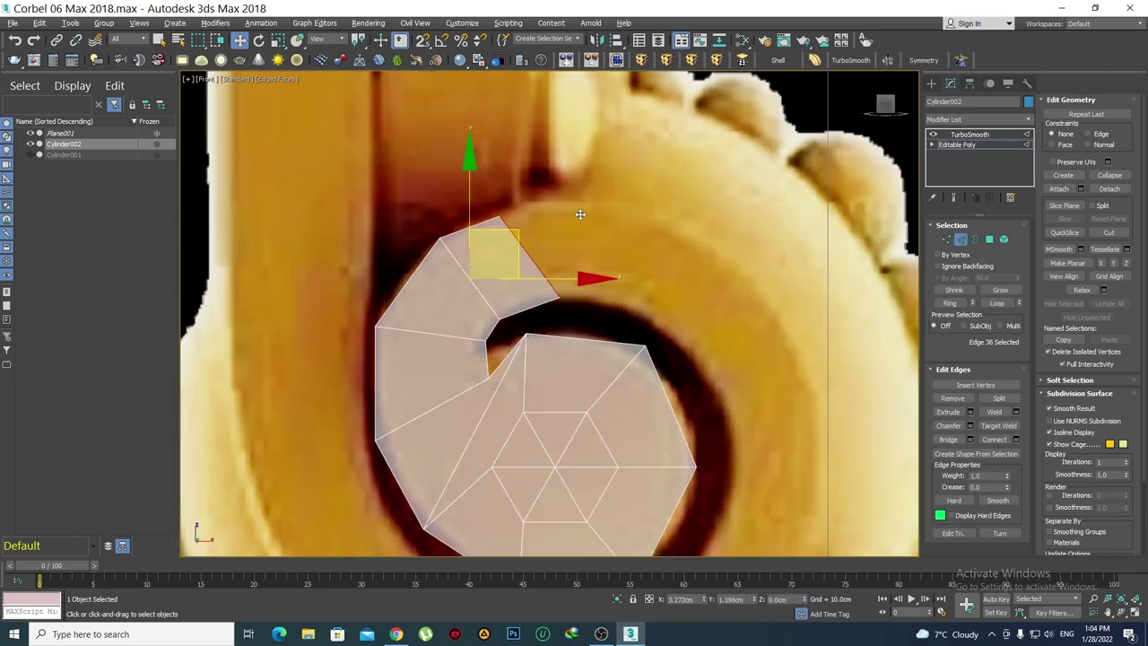
shift+drag(580, 214, 593, 210)
key(1)
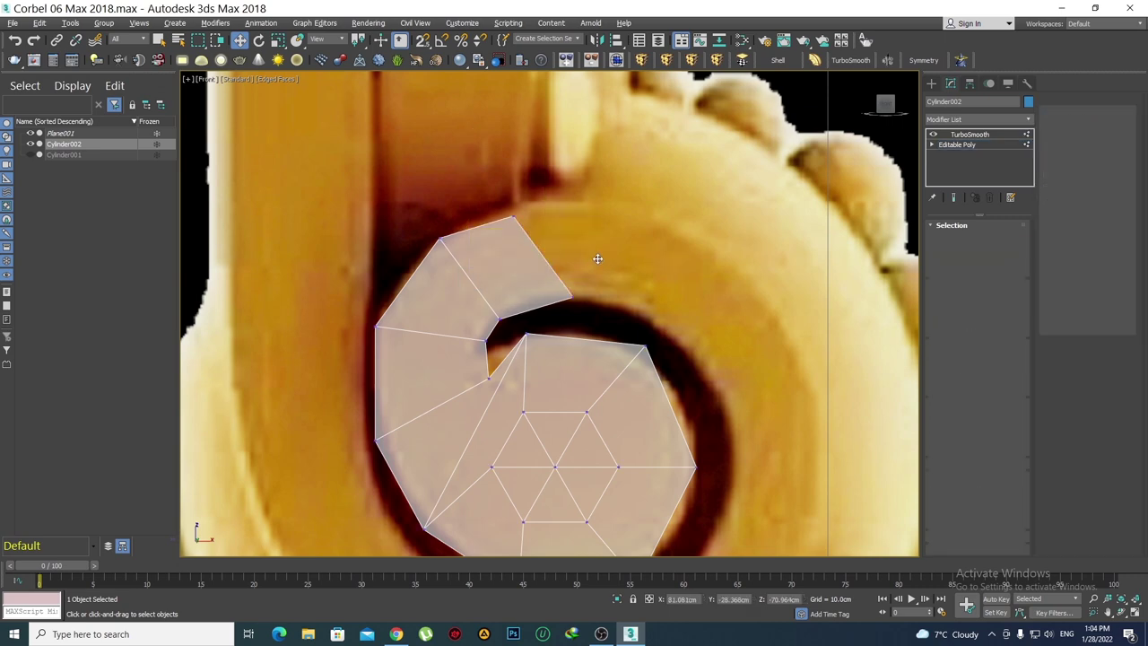
click(513, 217)
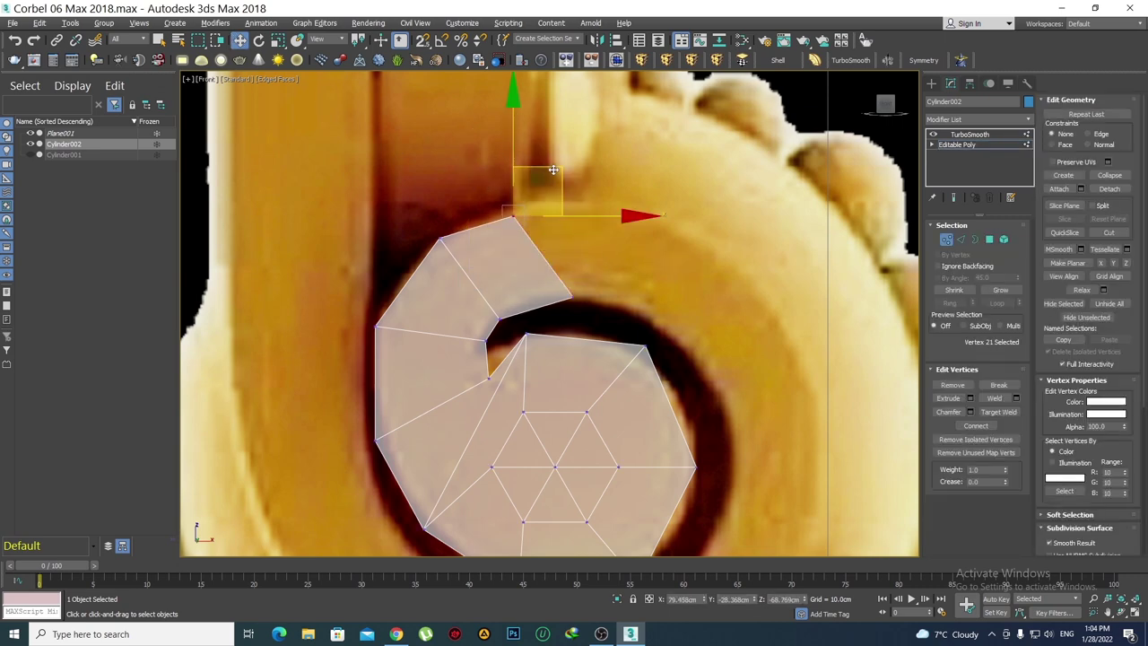
drag(553, 170, 590, 151)
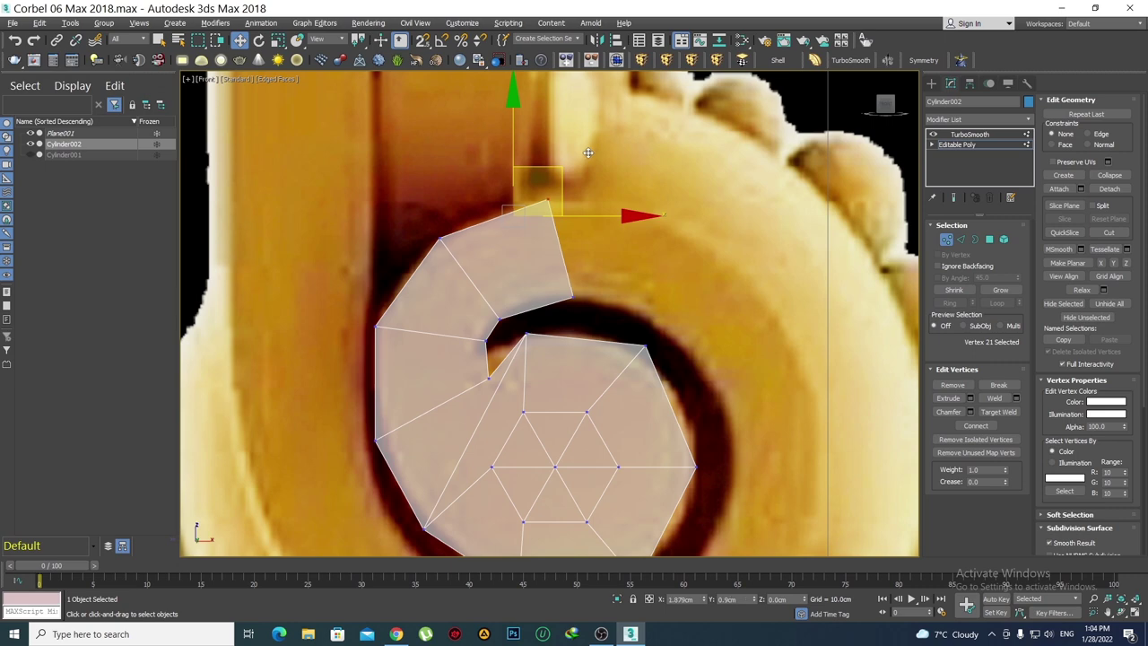
middle_drag(556, 281, 483, 276)
click(499, 294)
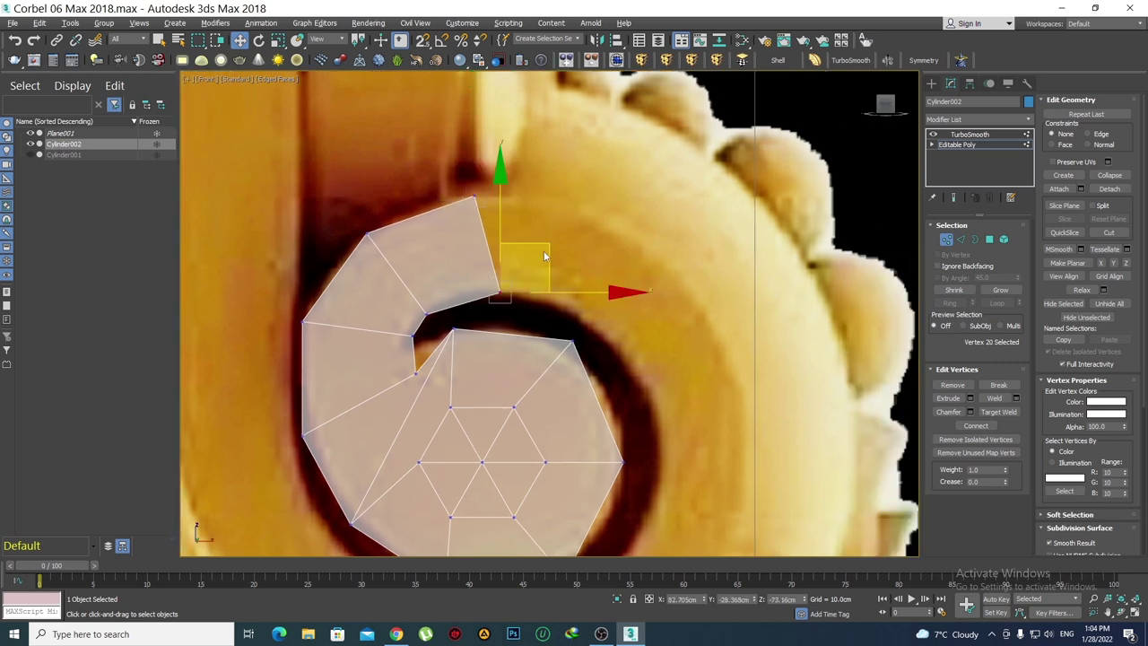
middle_drag(587, 257, 595, 295)
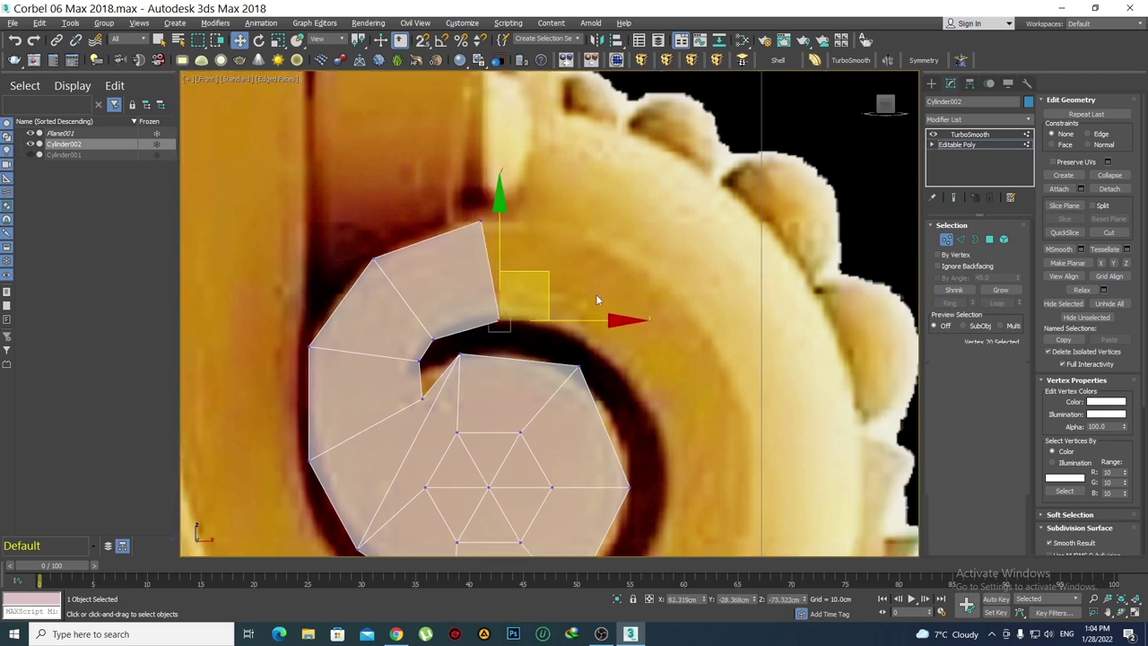
Extrude a second polygon to the right, moving its outer corner along the curl and the top vertex slightly right
key(2)
shift+drag(535, 236, 626, 247)
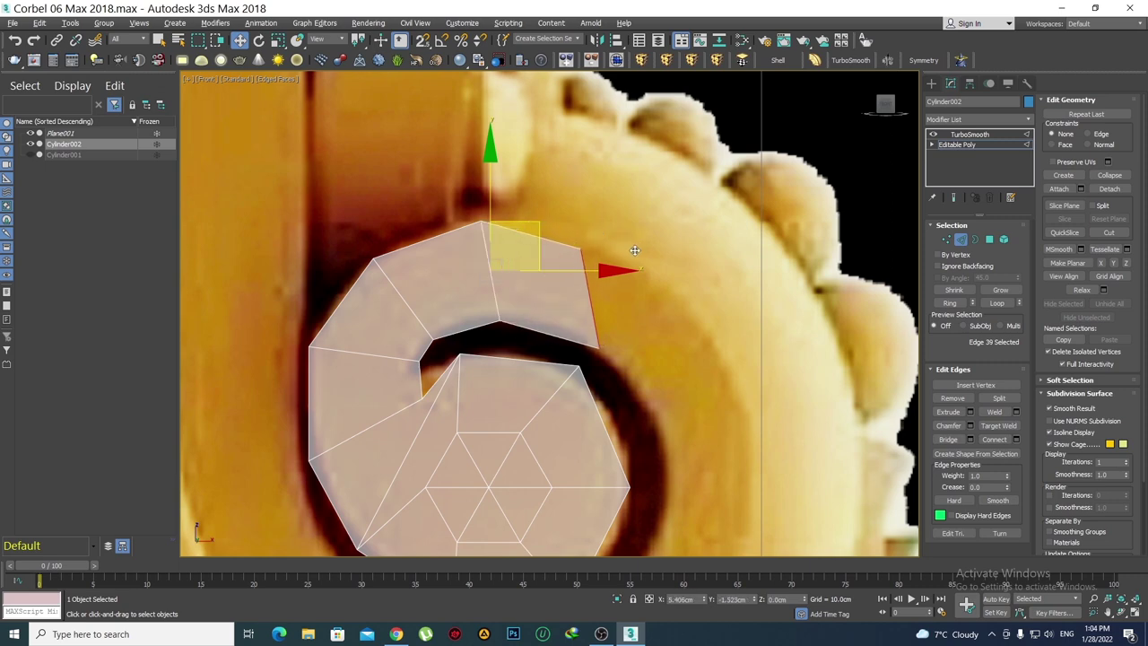
key(1)
click(572, 244)
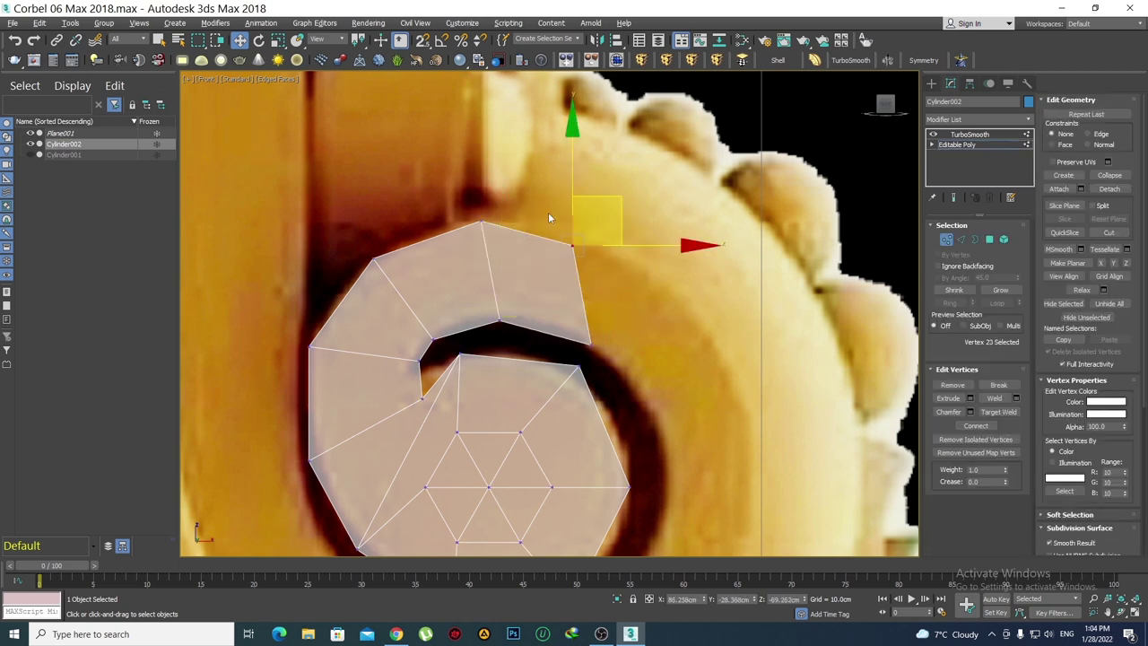
drag(625, 196, 644, 247)
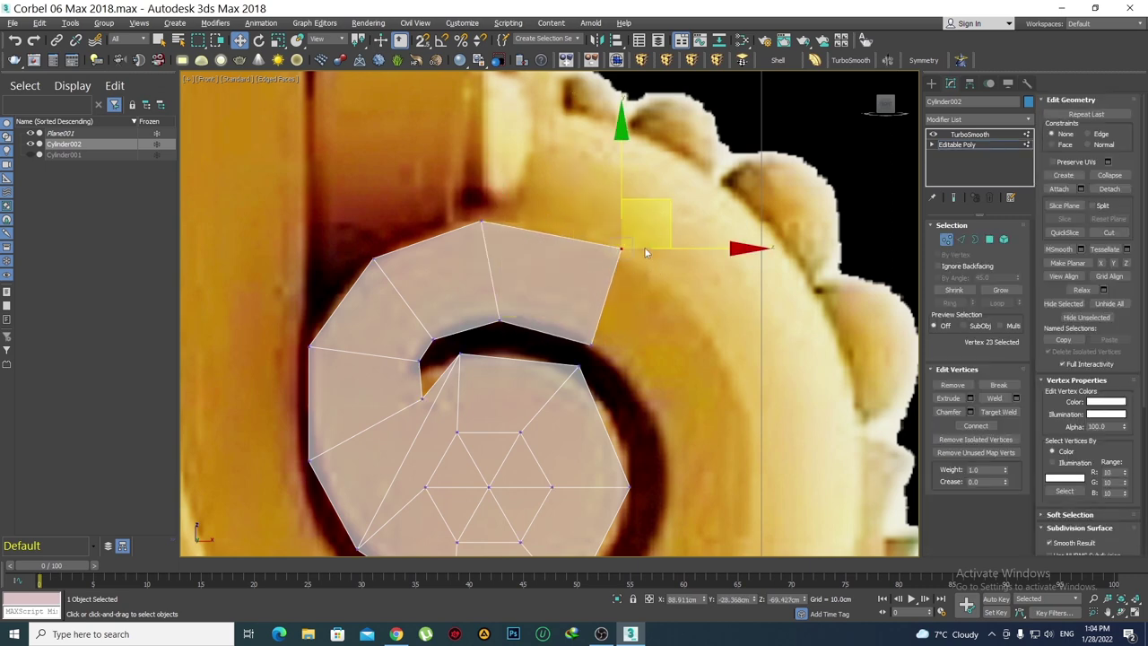
click(515, 250)
click(481, 222)
drag(513, 179, 527, 180)
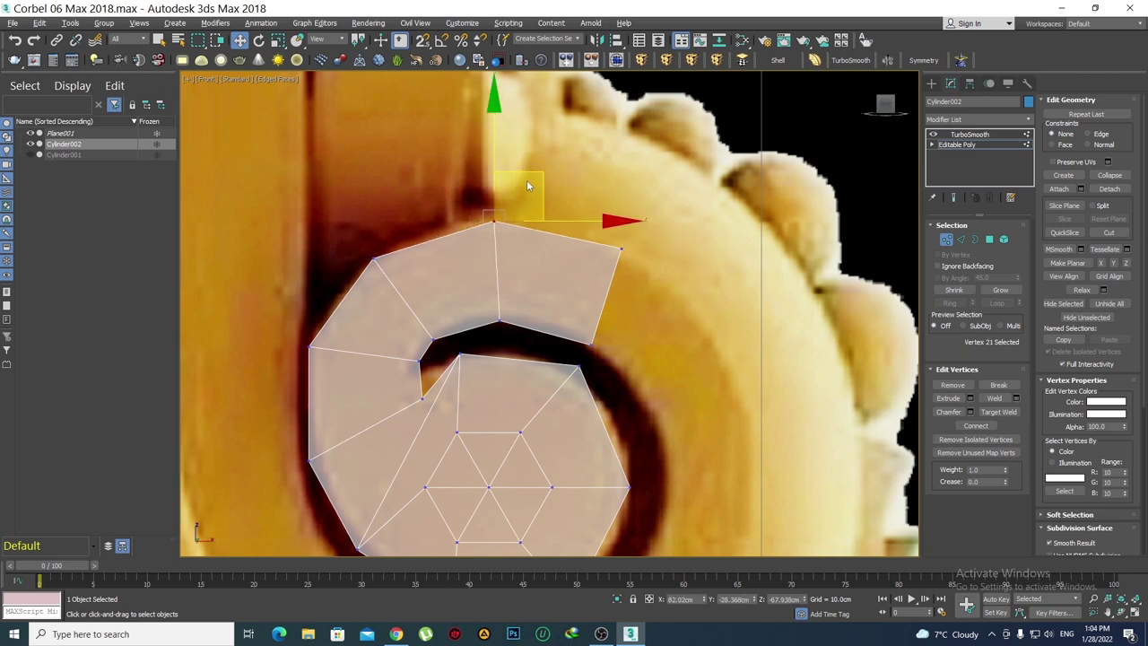
click(592, 310)
Adjust the end's outer corner down-right and nudge the inner middle vertex right
middle_drag(592, 310, 523, 237)
click(520, 269)
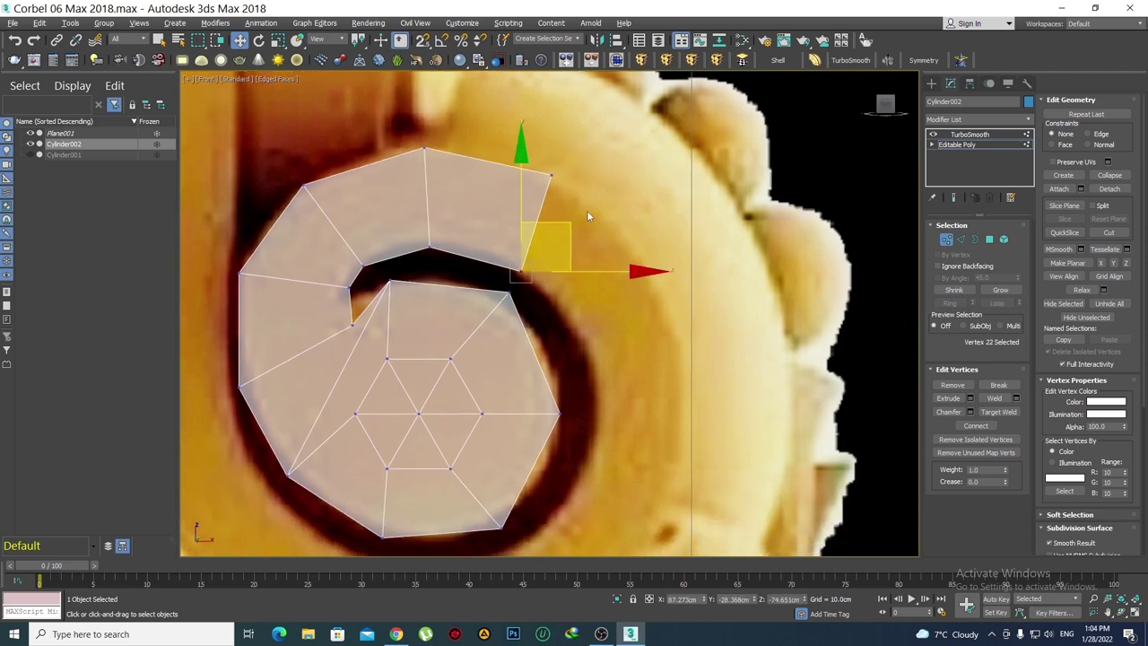
click(551, 174)
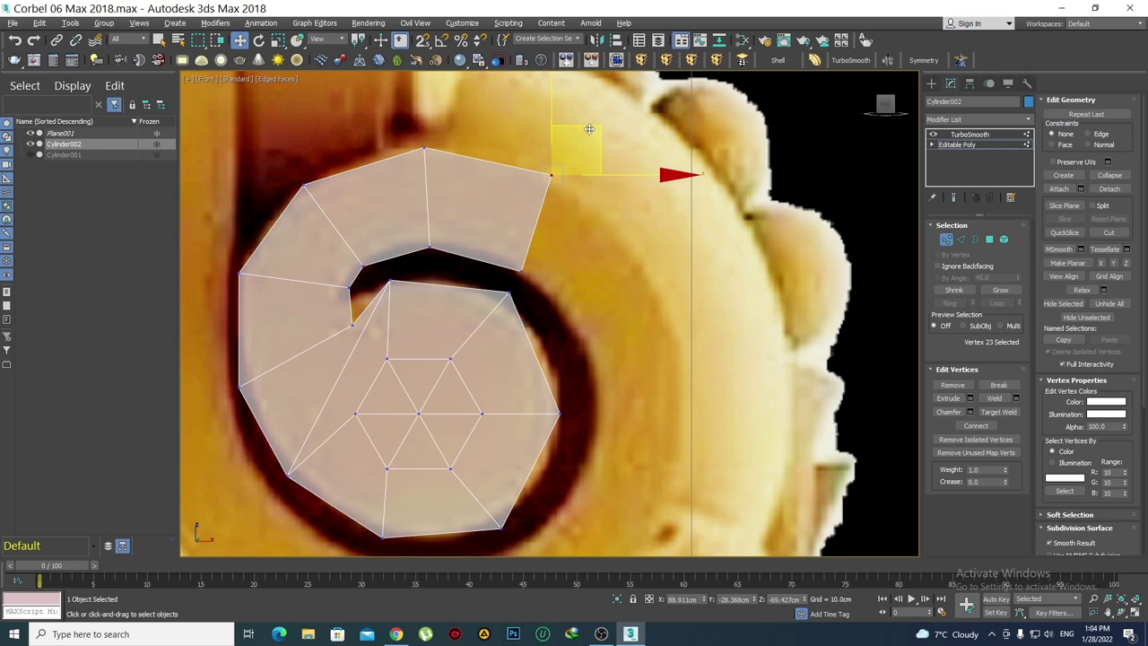
drag(589, 129, 600, 136)
click(555, 282)
drag(517, 261, 516, 262)
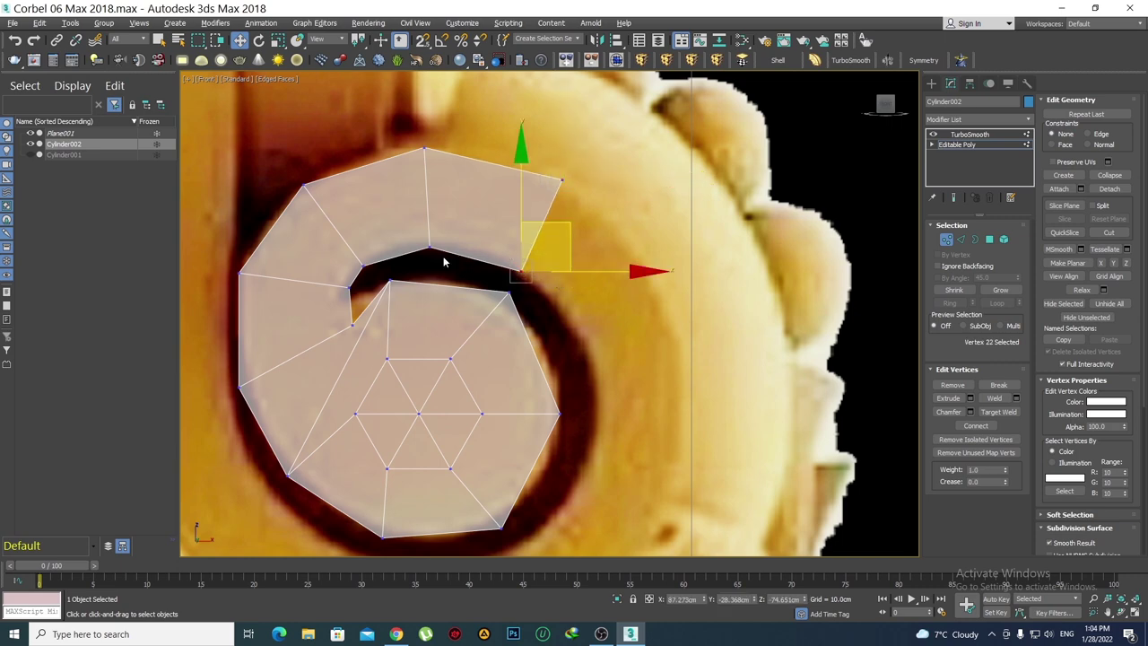
click(430, 248)
drag(448, 231, 454, 232)
click(468, 185)
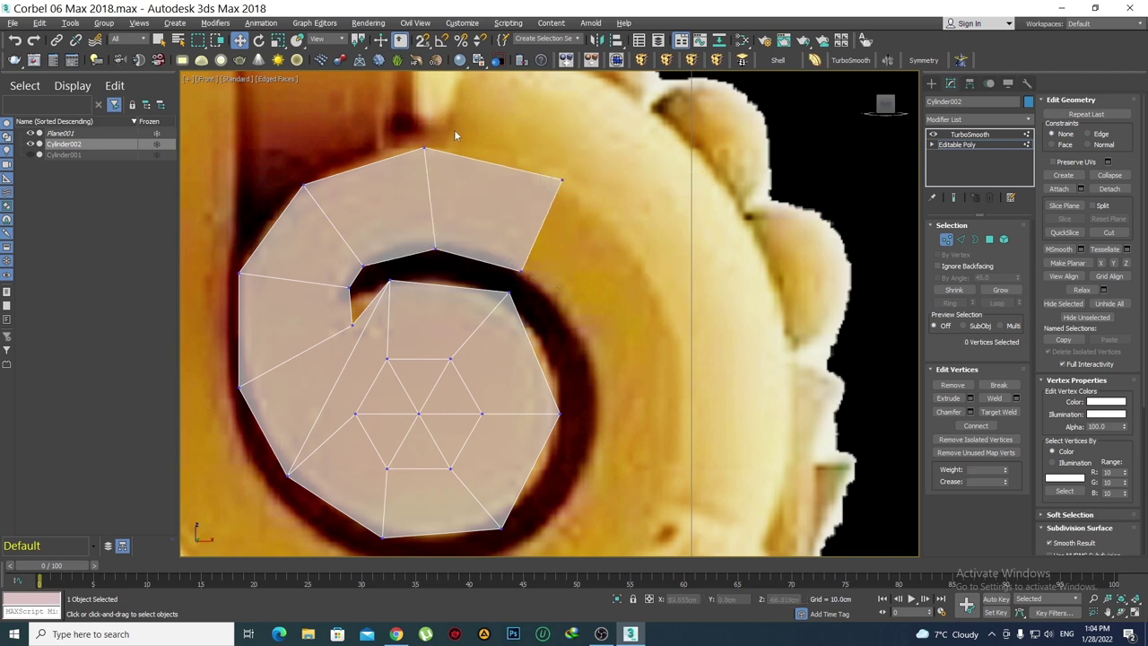
Move the band's top vertex and upper-left outer vertex slightly up and right
click(422, 148)
drag(476, 102, 487, 97)
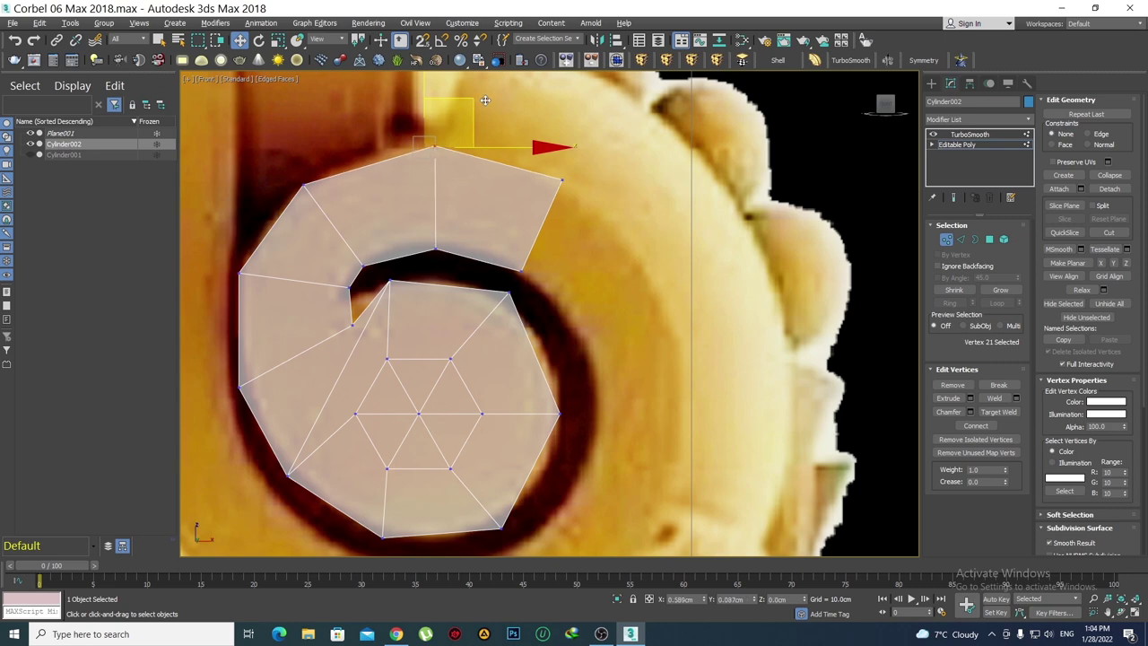
click(386, 188)
click(303, 185)
drag(341, 140, 351, 132)
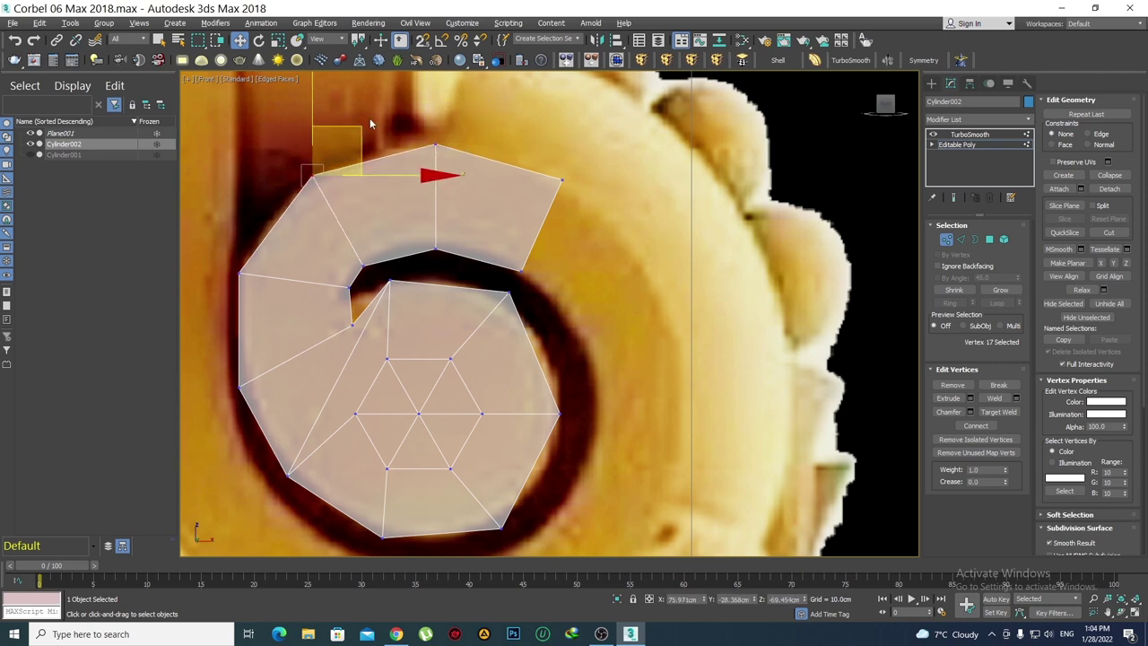
click(577, 262)
middle_drag(652, 244, 691, 264)
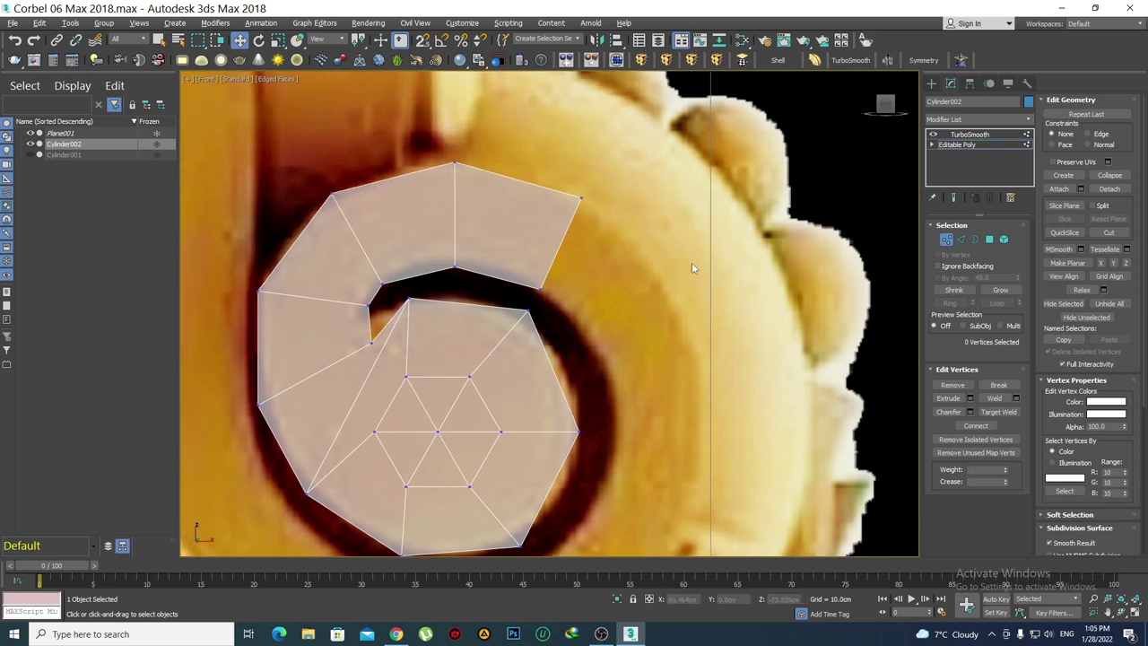
Extrude a third polygon outward along the curl and fit its outer and upper corners to the carving
key(2)
click(554, 238)
shift+drag(583, 220, 673, 272)
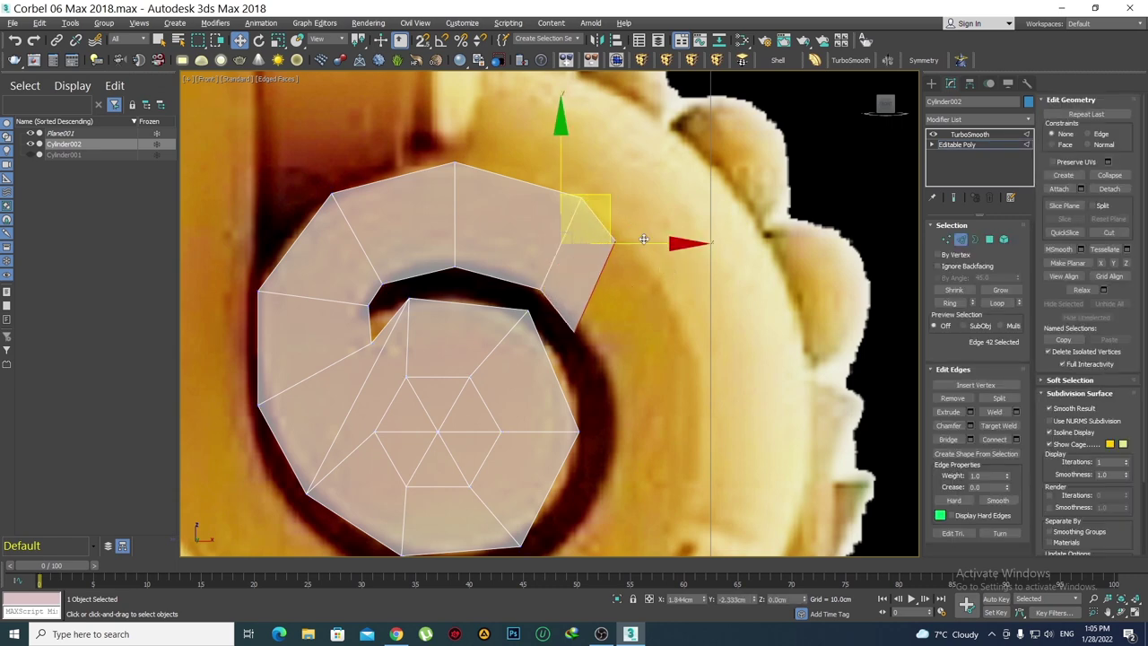
key(1)
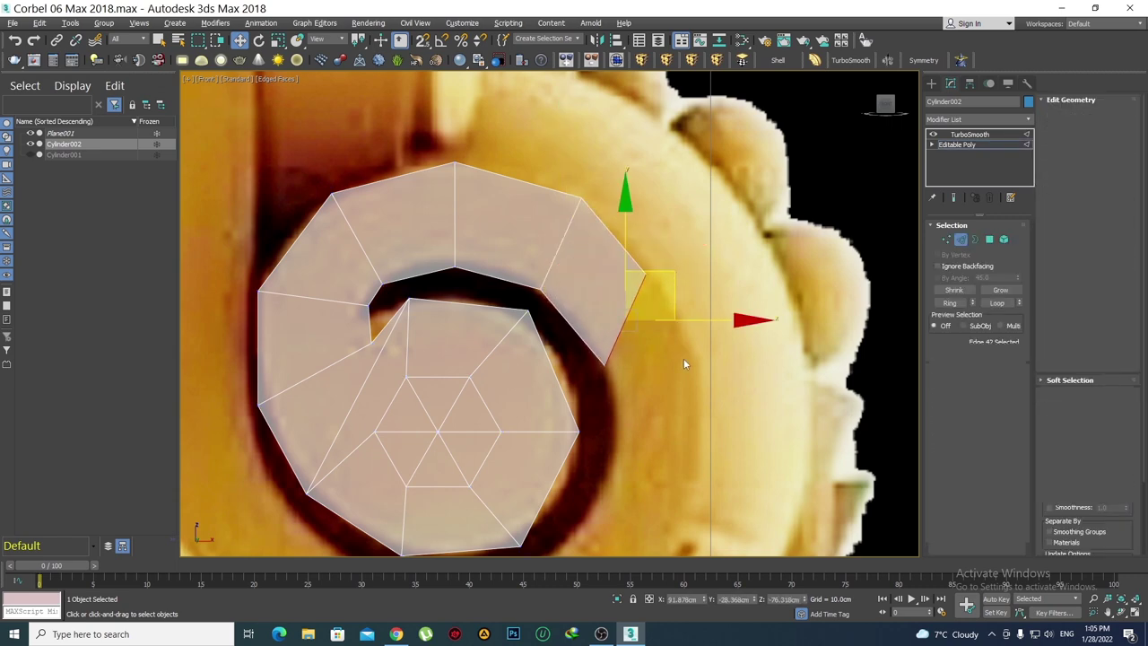
click(644, 274)
drag(689, 226, 722, 245)
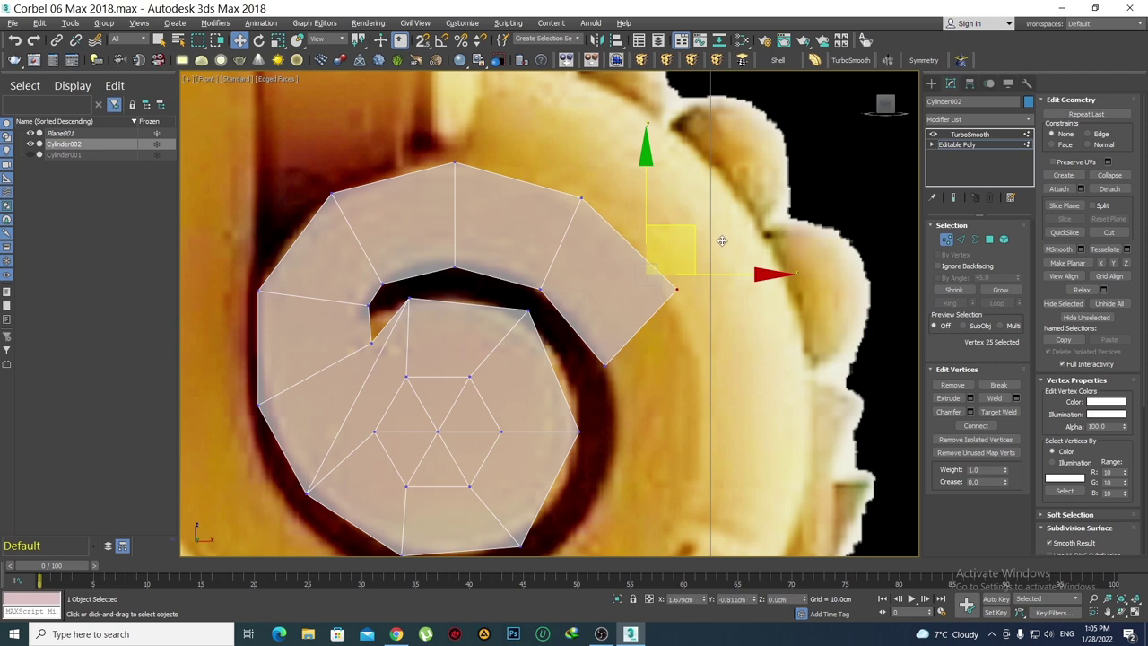
click(581, 197)
drag(602, 164, 622, 151)
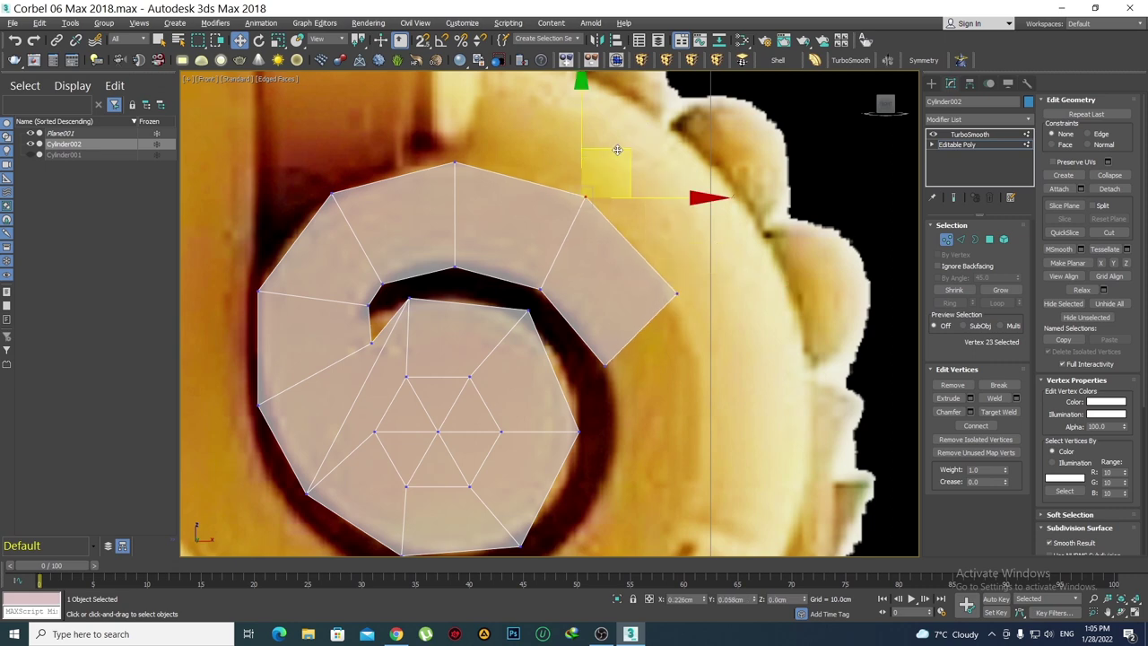
click(628, 153)
Zoom in on the curl and shift the band's top vertex slightly right along X
key(z)
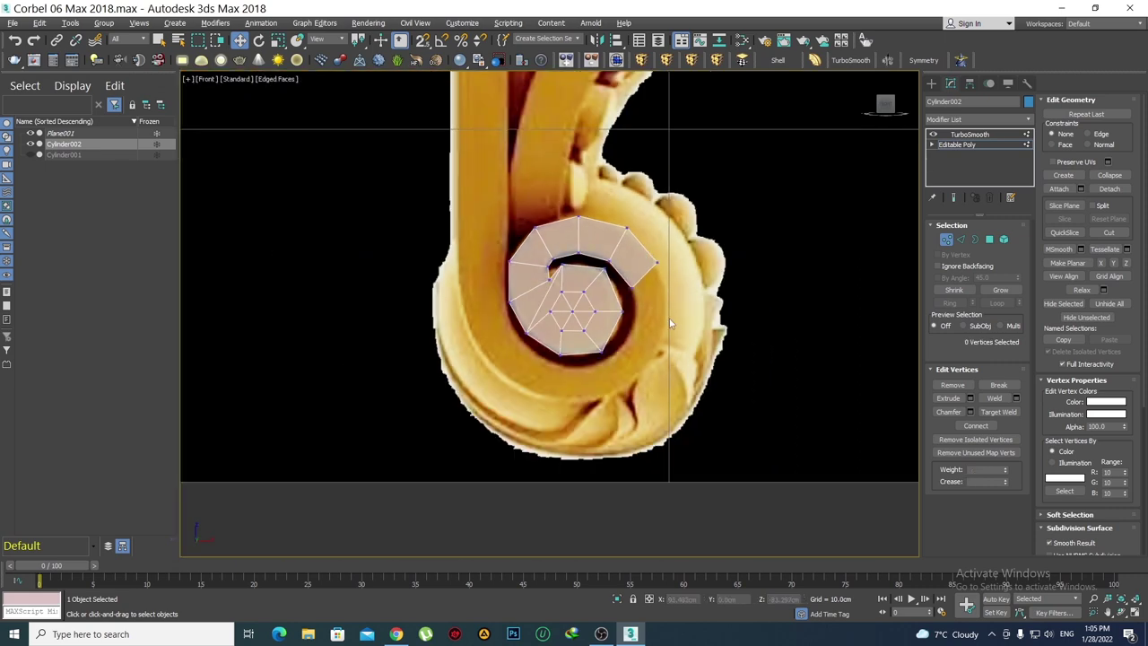
scroll(669, 325, down, 5)
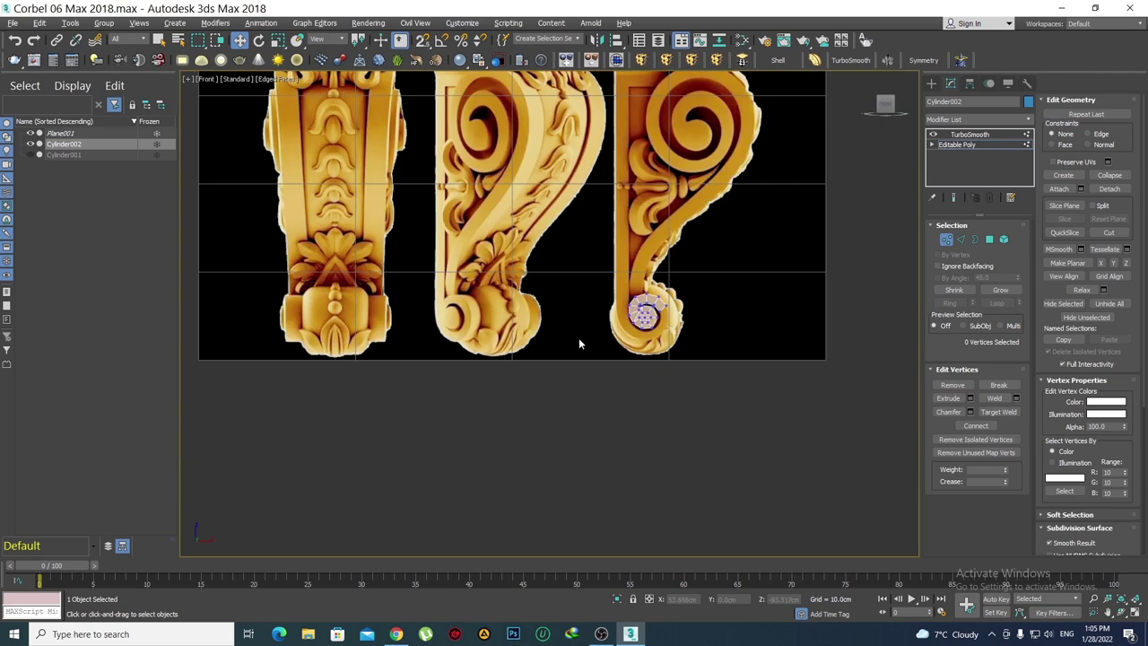
scroll(481, 339, up, 4)
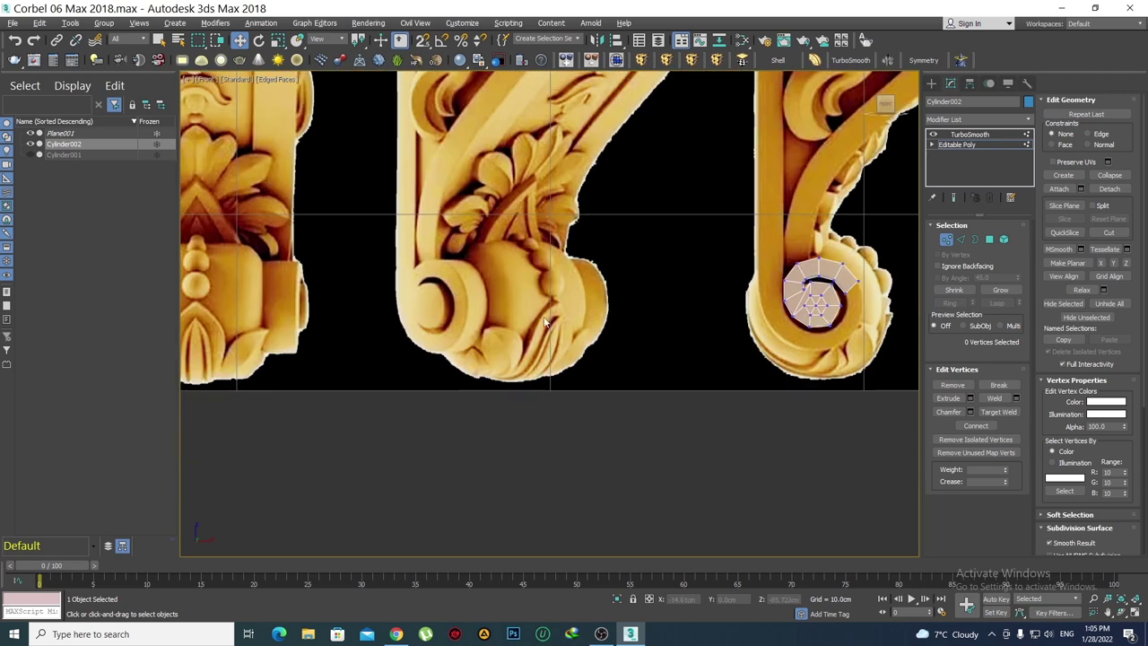
scroll(786, 305, up, 5)
scroll(684, 305, up, 3)
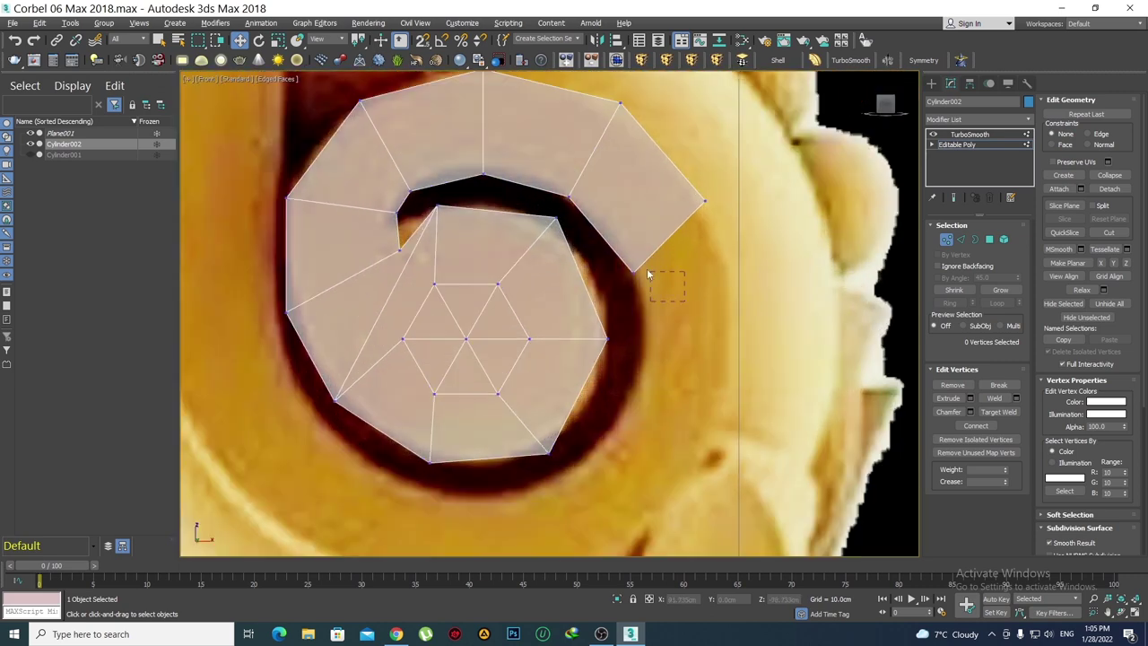
click(628, 261)
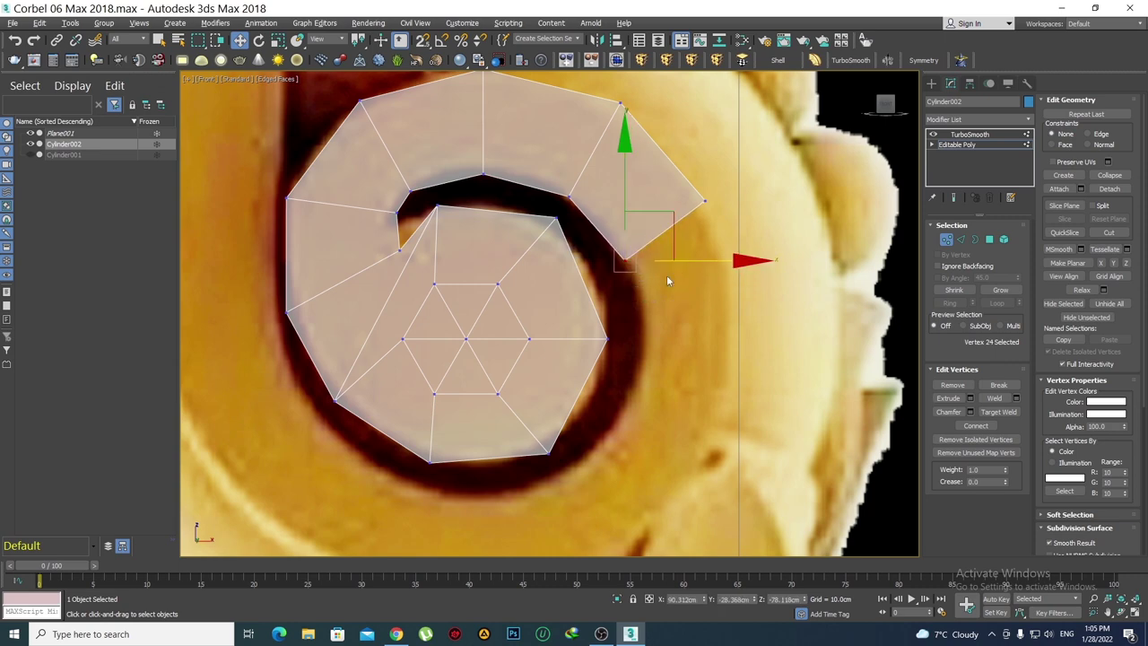
click(629, 182)
scroll(544, 220, down, 2)
click(460, 154)
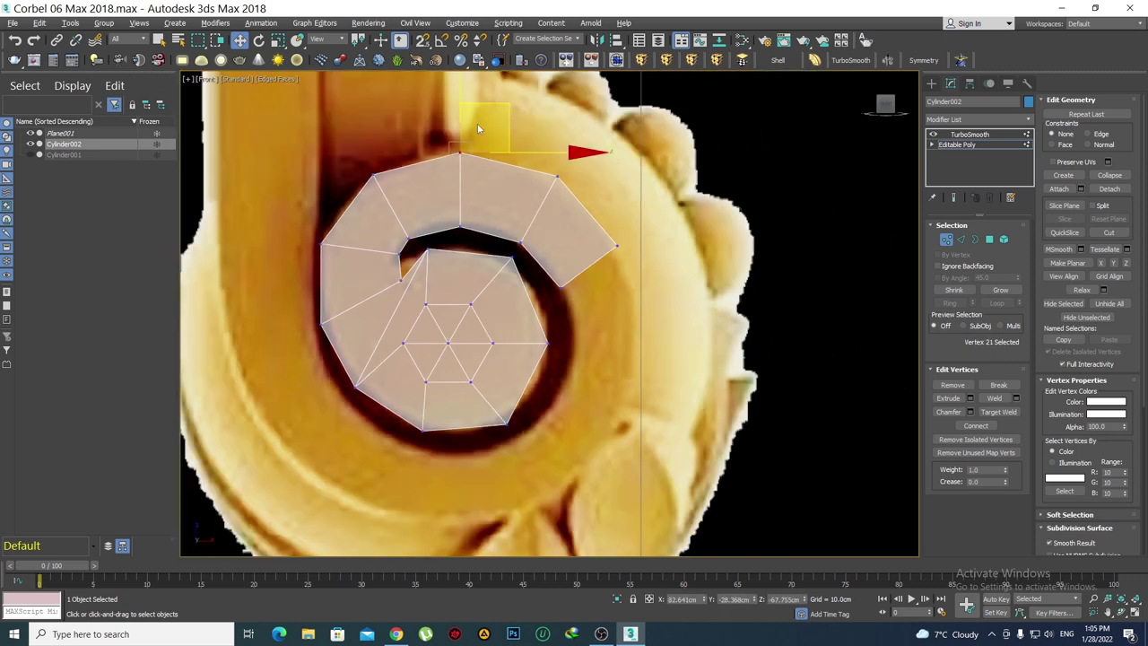
drag(501, 106, 507, 106)
click(488, 226)
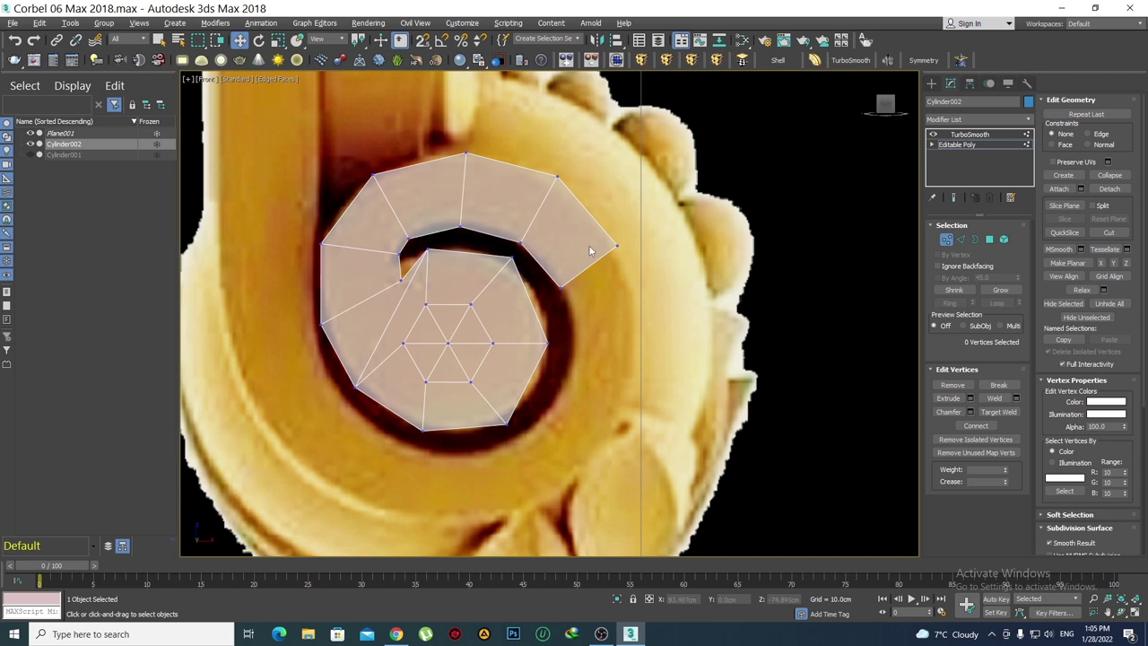
Frame the volute's curl and check the strip's left vertices against the reference
scroll(412, 250, up, 3)
middle_drag(381, 237, 434, 289)
click(422, 205)
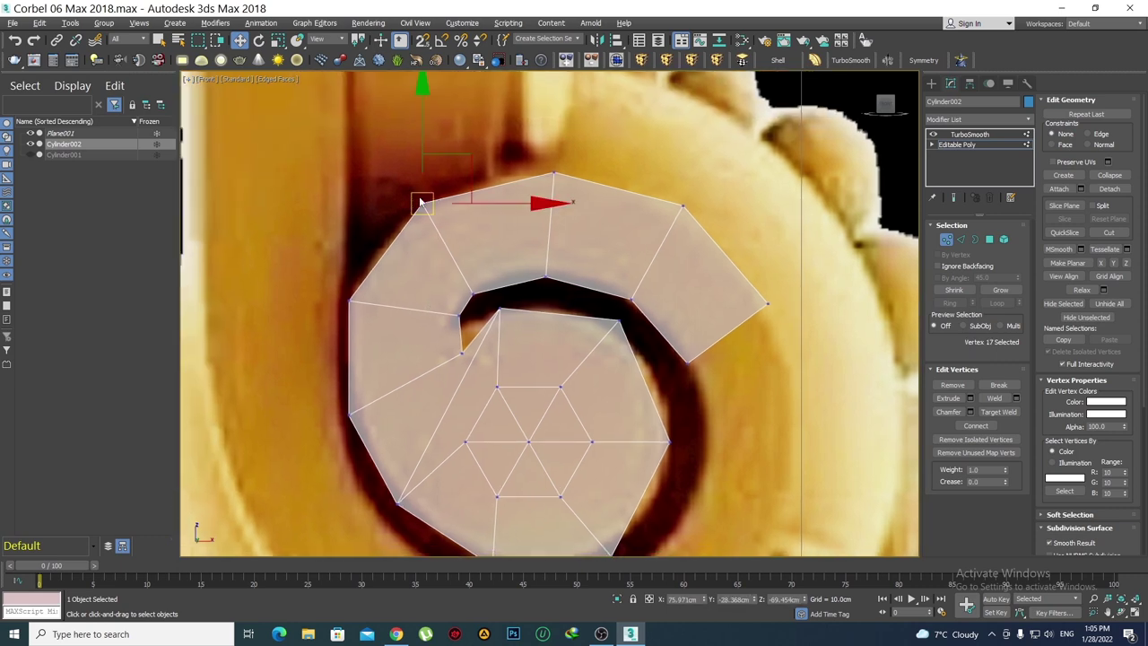
click(481, 156)
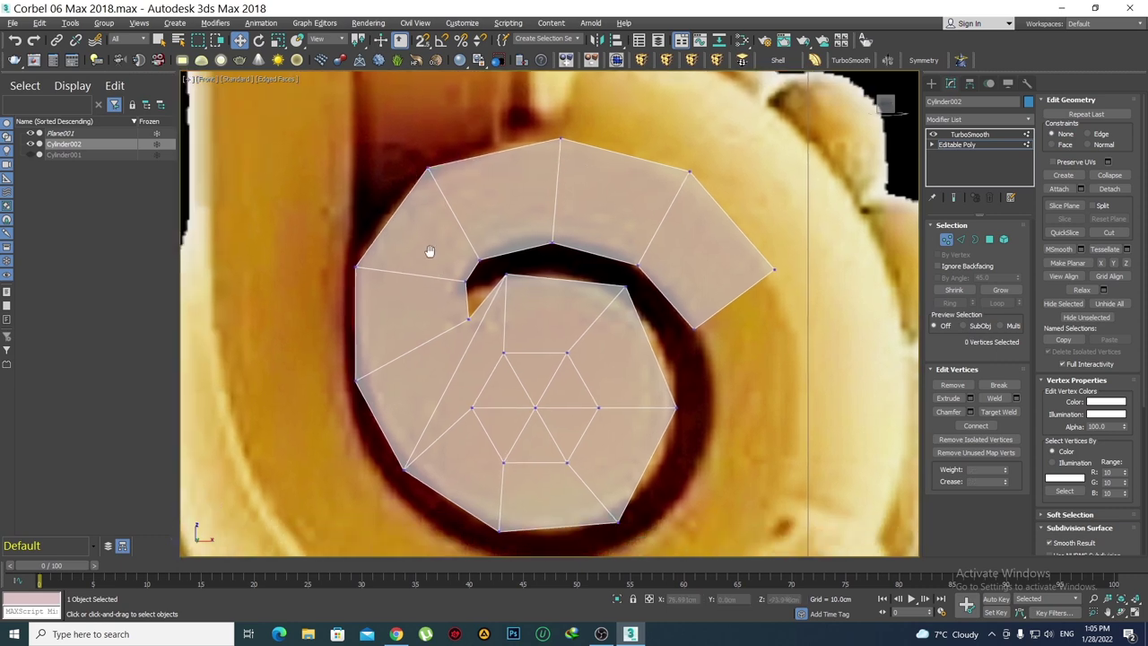
middle_drag(400, 421, 413, 377)
click(362, 369)
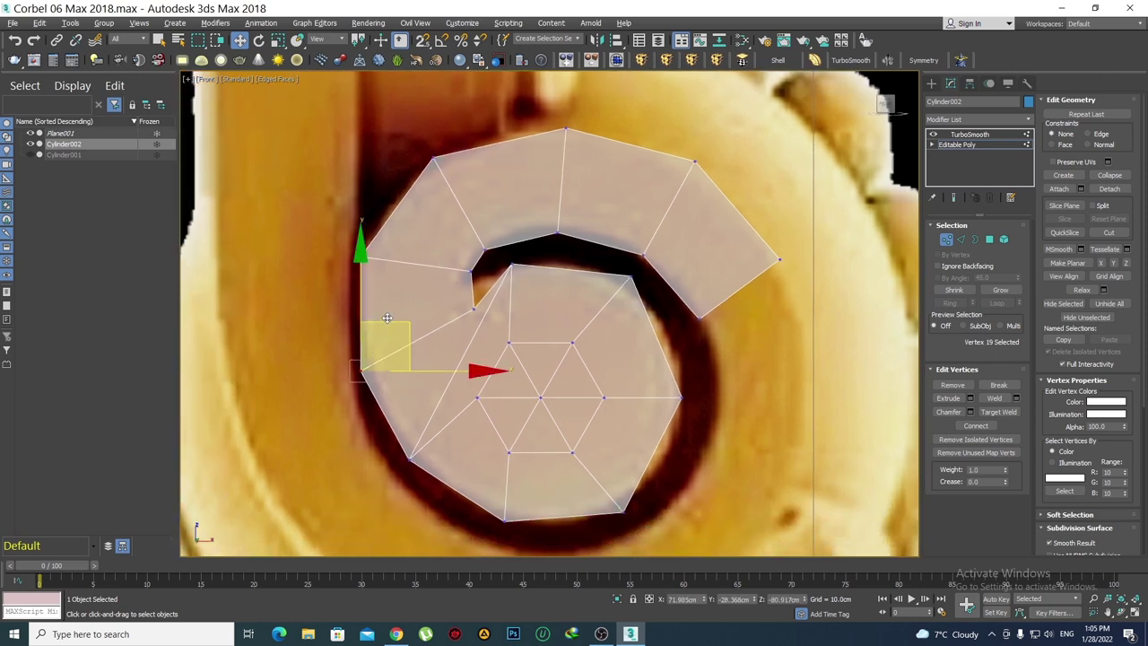
scroll(403, 323, down, 5)
scroll(521, 368, up, 3)
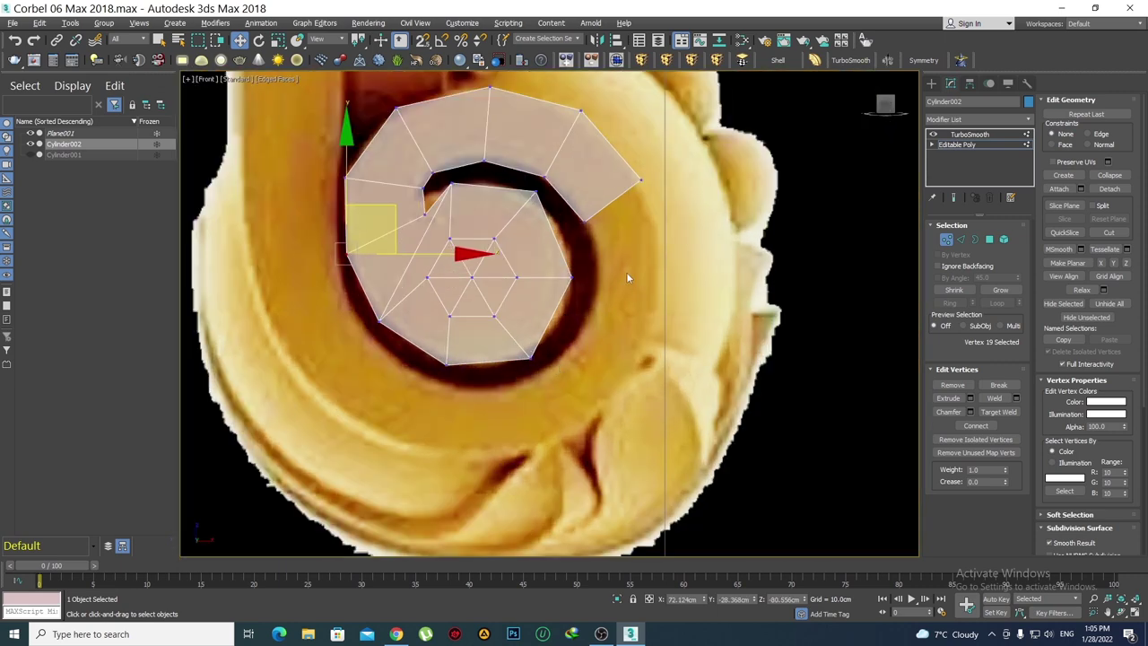
middle_drag(626, 271, 625, 286)
Extrude a new face from the strip's end edge and pull its end vertex down the curl
key(2)
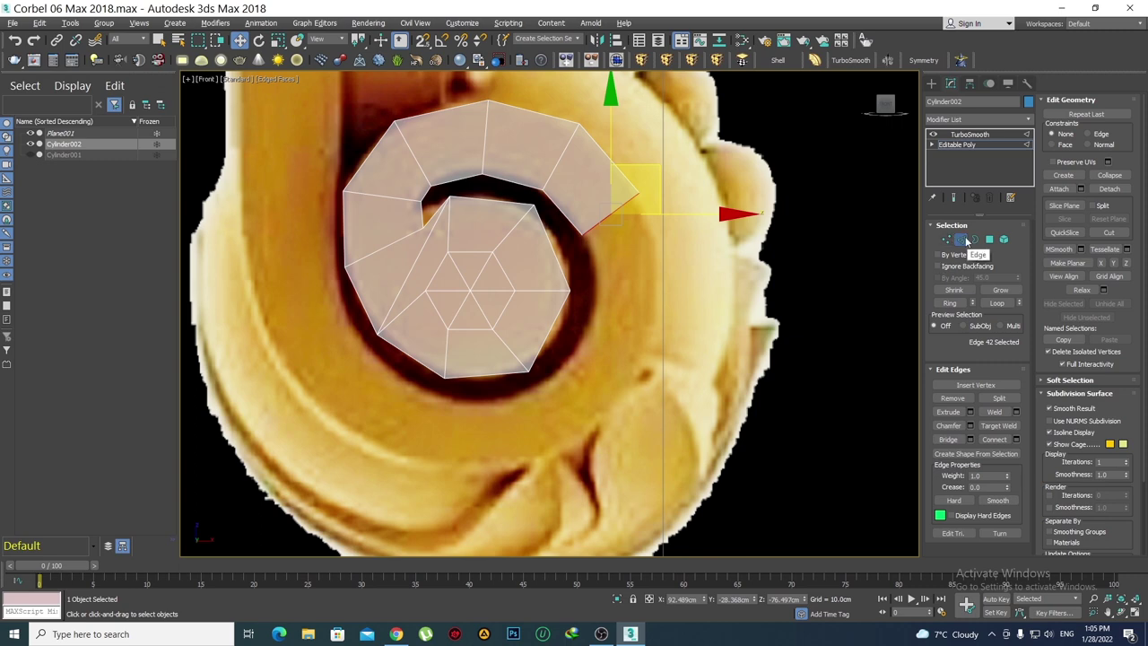
shift+drag(647, 174, 669, 314)
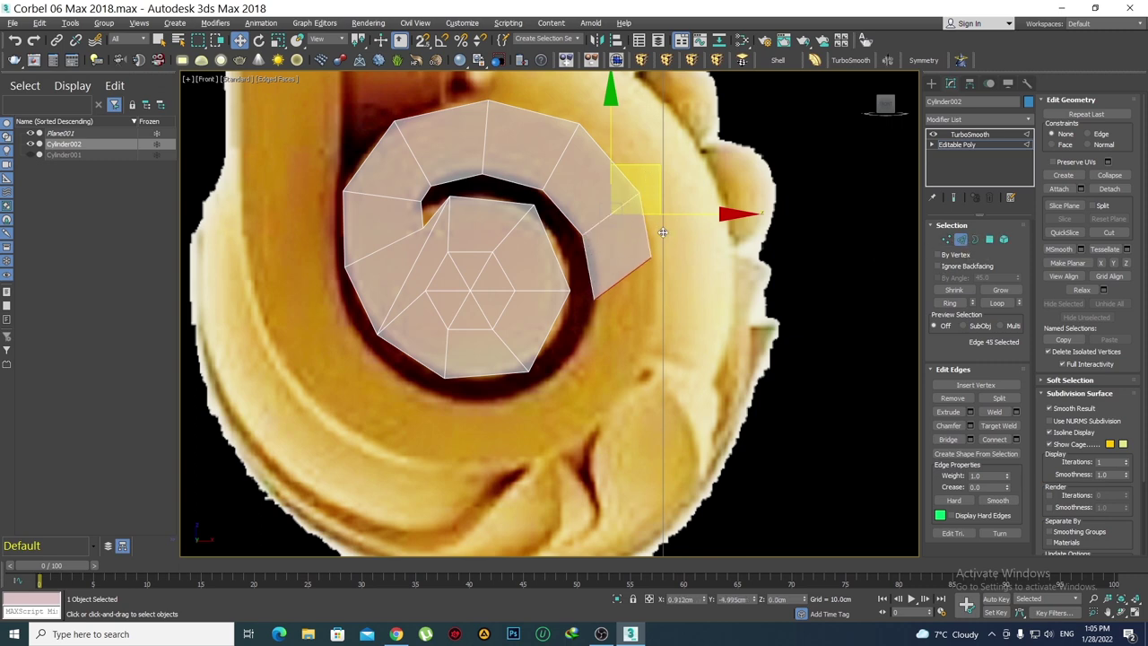
key(1)
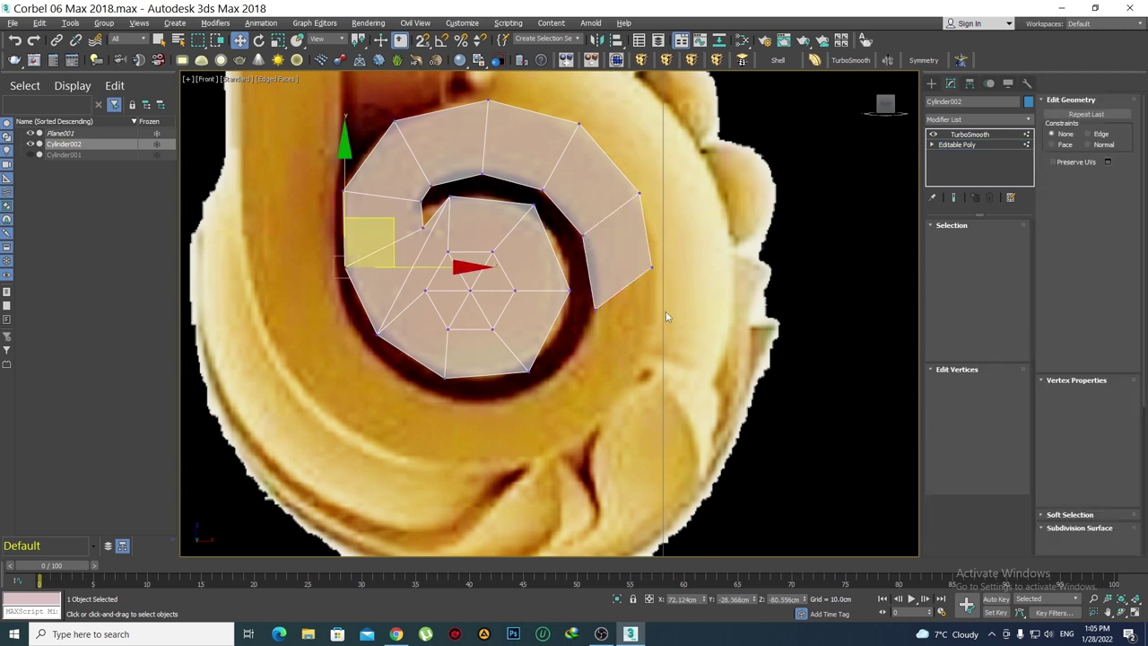
drag(694, 220, 699, 269)
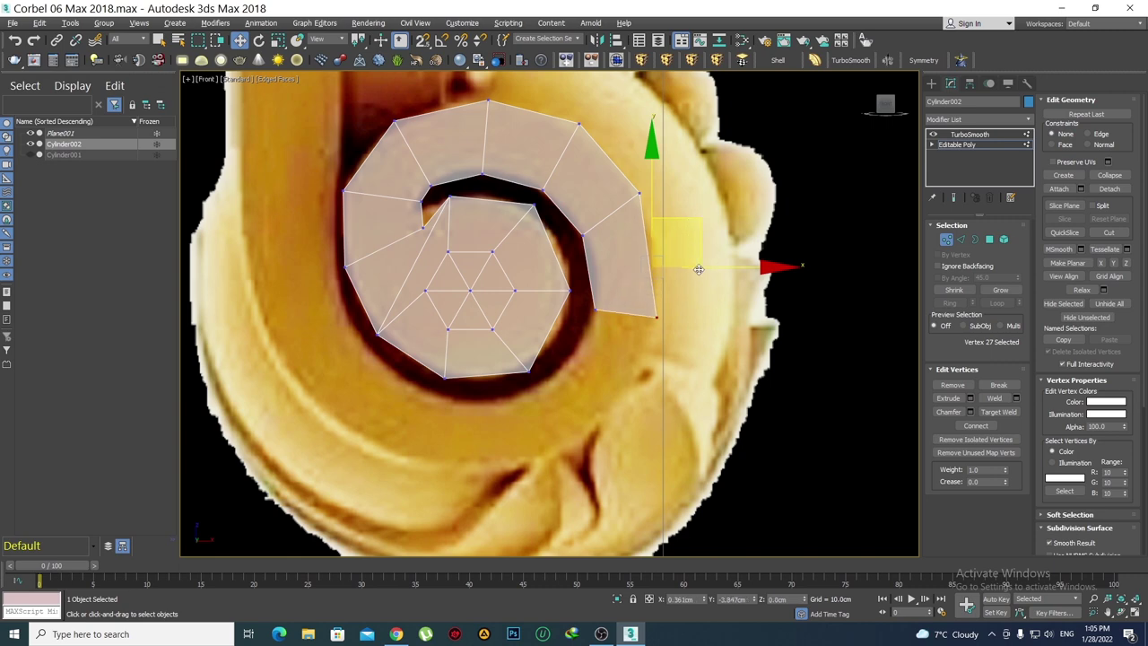
click(642, 191)
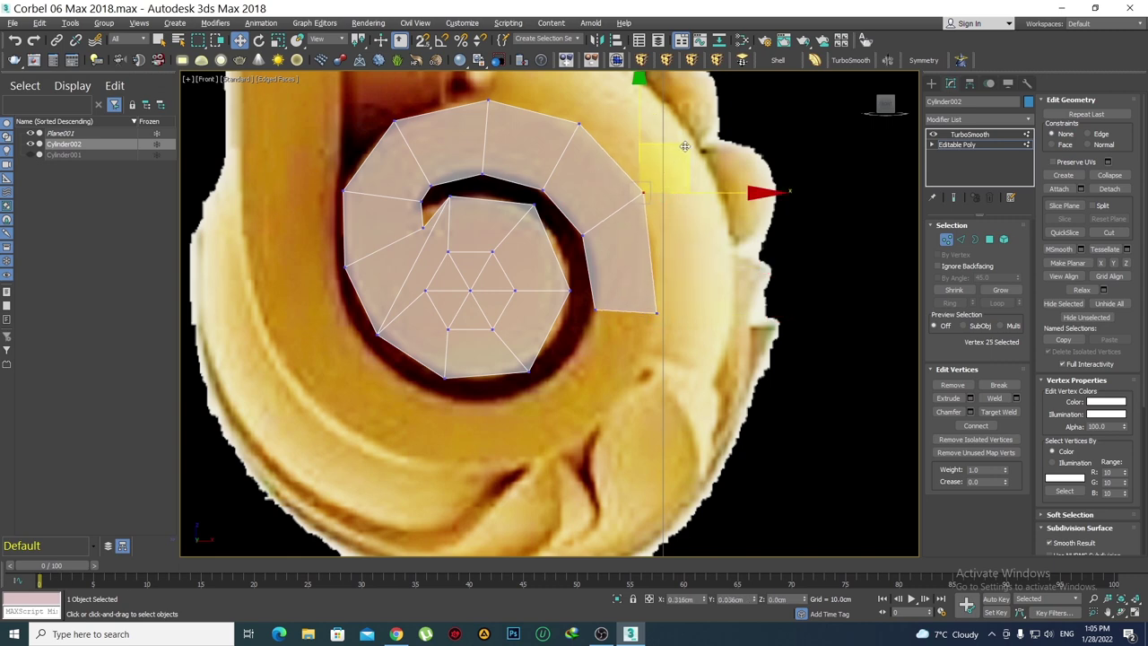
click(628, 305)
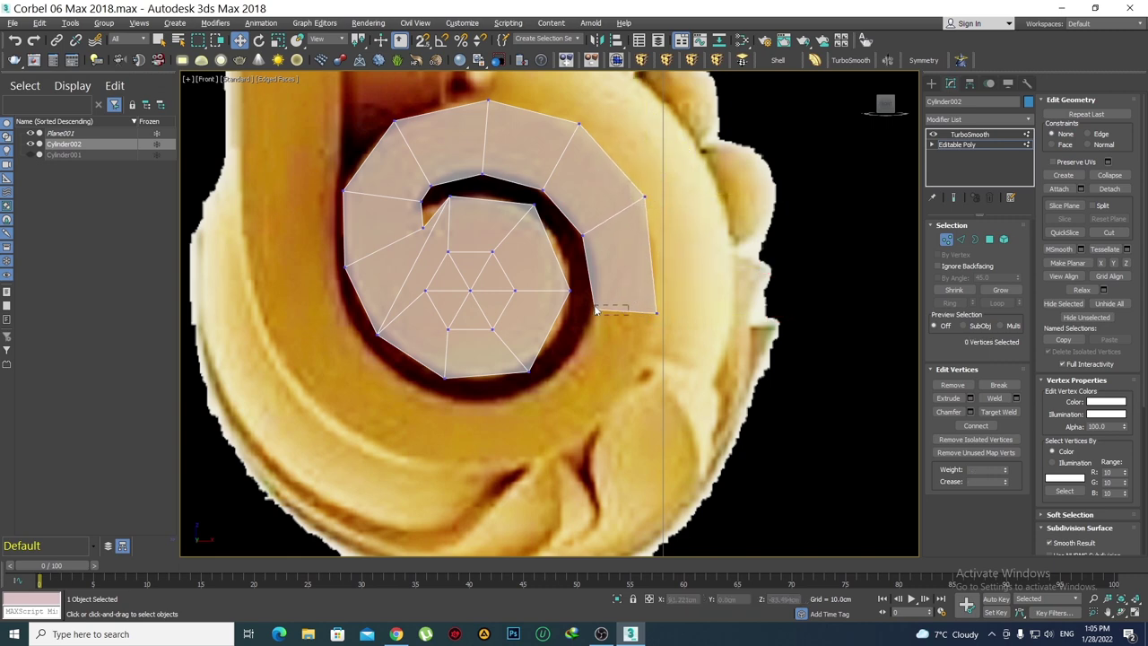
drag(595, 308, 583, 316)
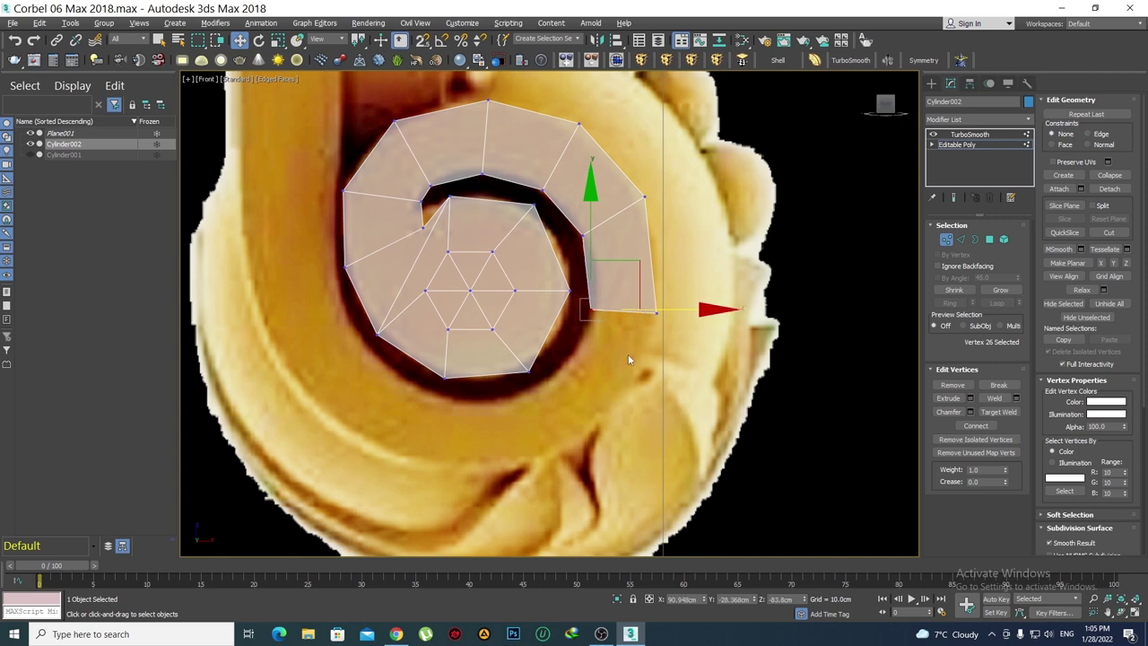
Extrude a second face down-left and fit its outer vertices onto the reference curl
key(2)
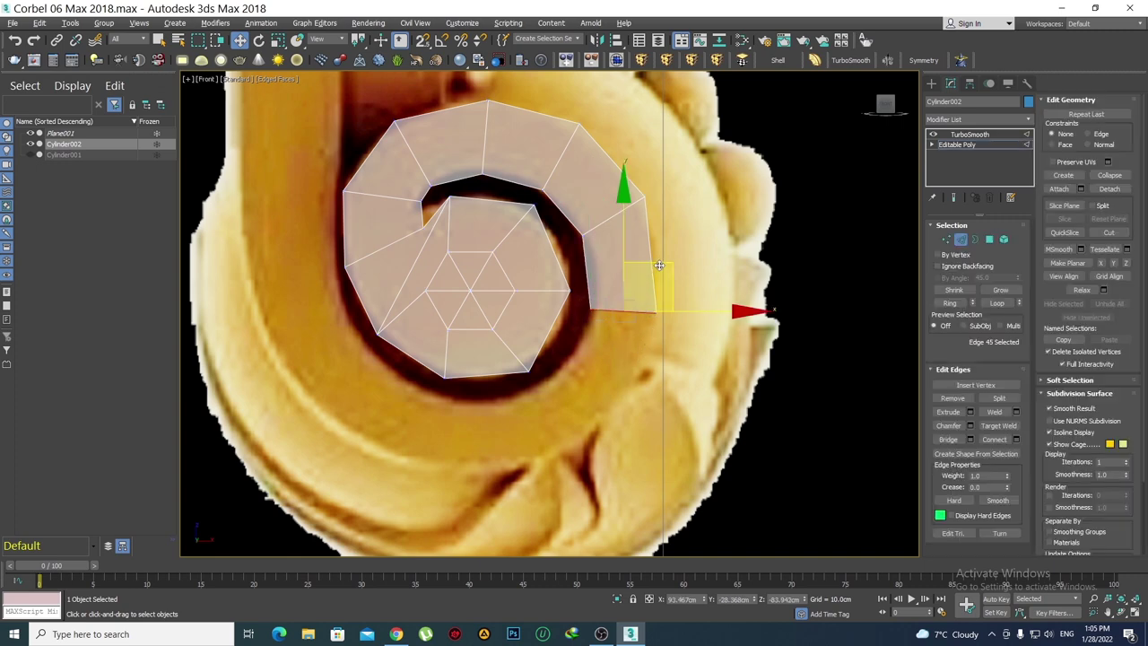
shift+drag(659, 266, 619, 335)
key(1)
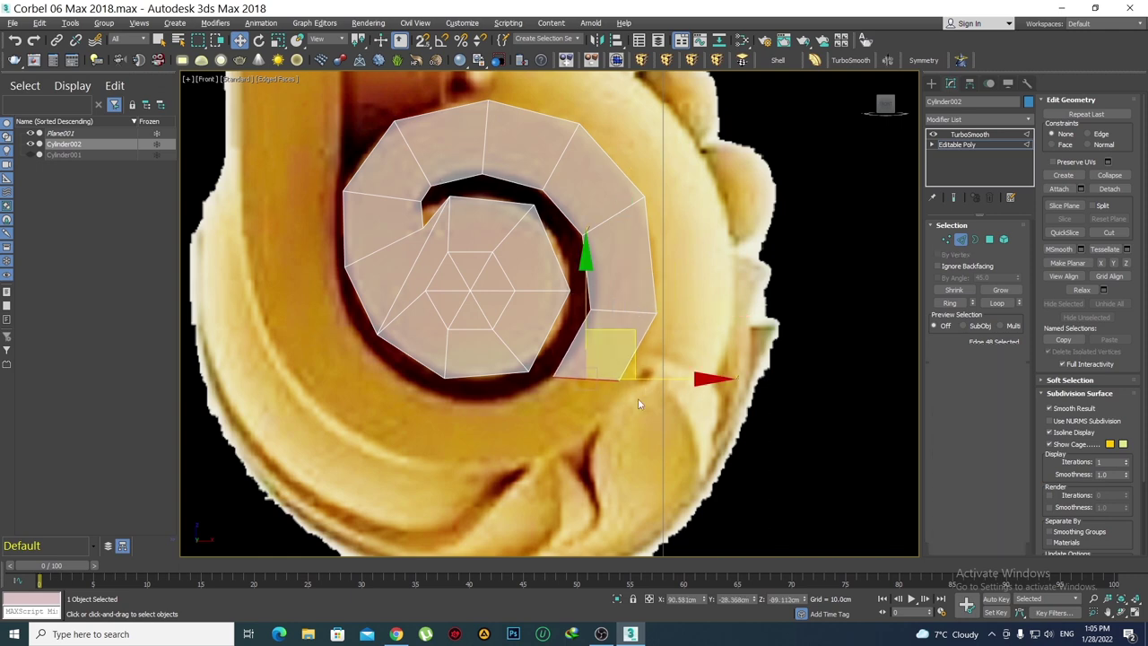
click(619, 380)
drag(664, 334, 651, 372)
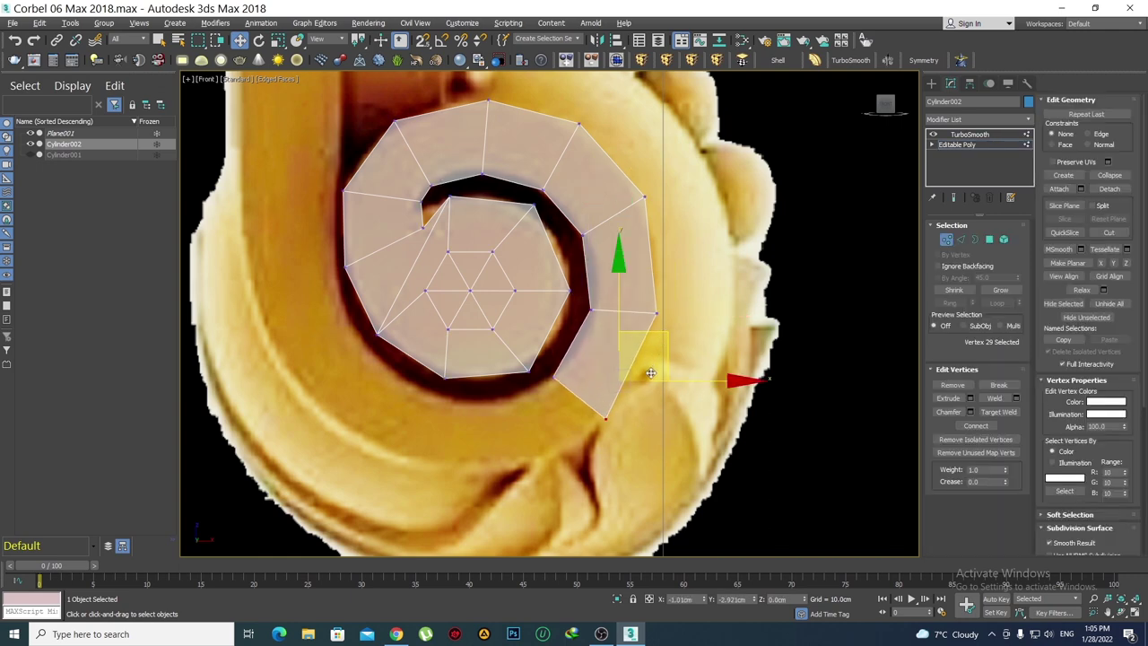
click(655, 313)
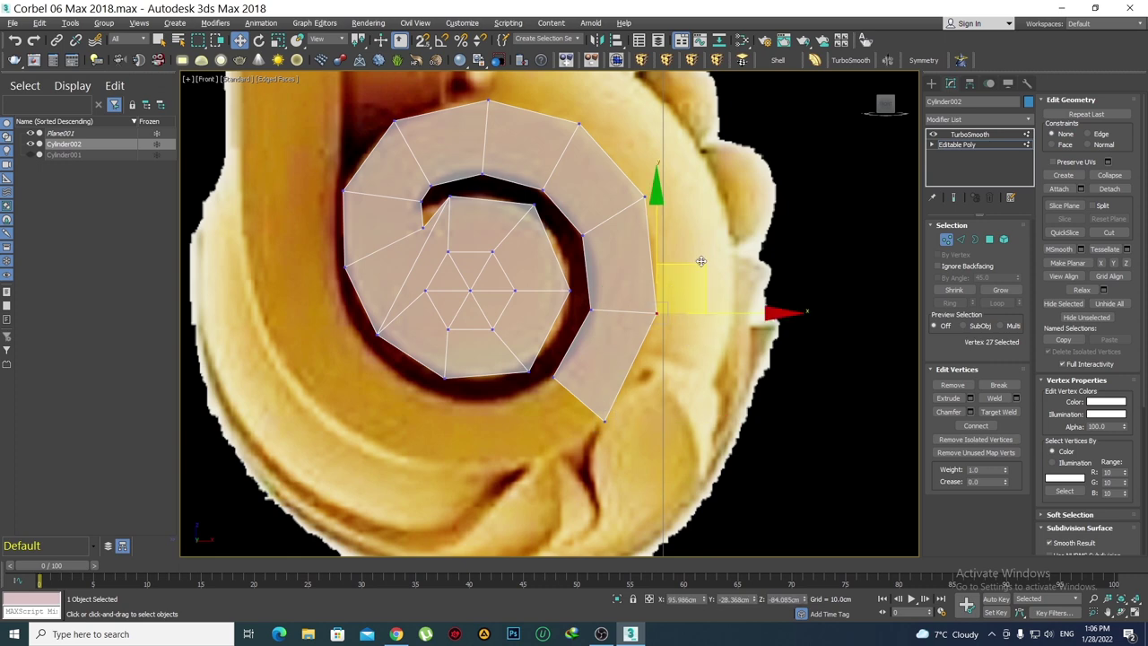
click(645, 195)
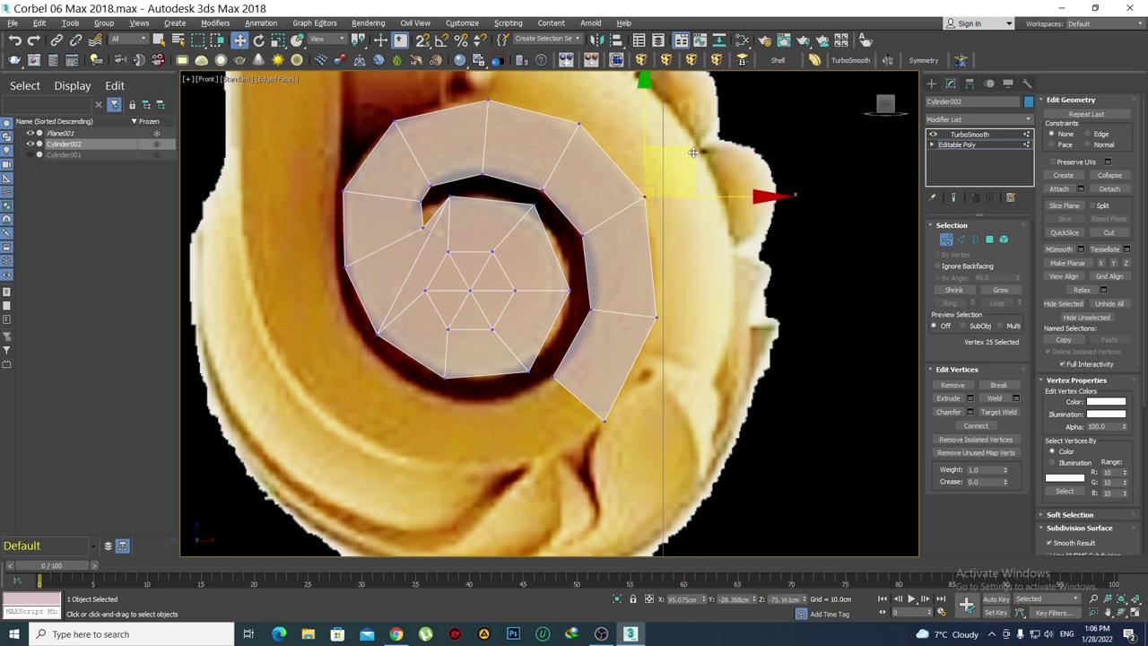
drag(692, 152, 697, 165)
click(579, 123)
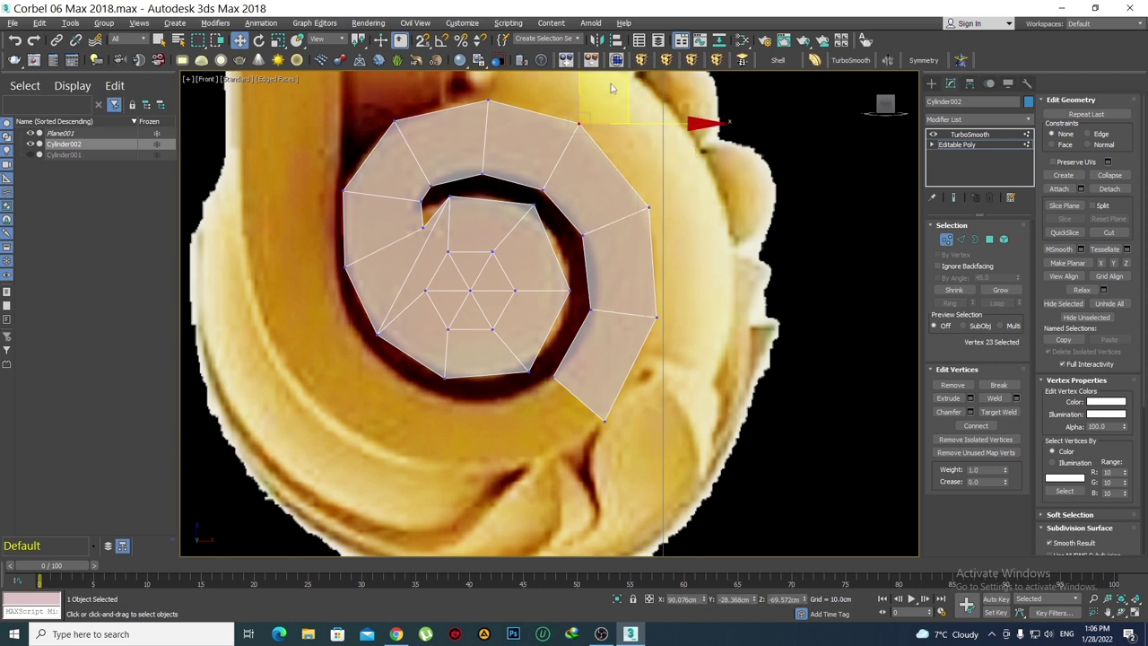
Nudge the inner ring's top vertex slightly and bring the strip's lower end into view
click(549, 134)
middle_drag(549, 134, 563, 217)
click(502, 184)
click(498, 256)
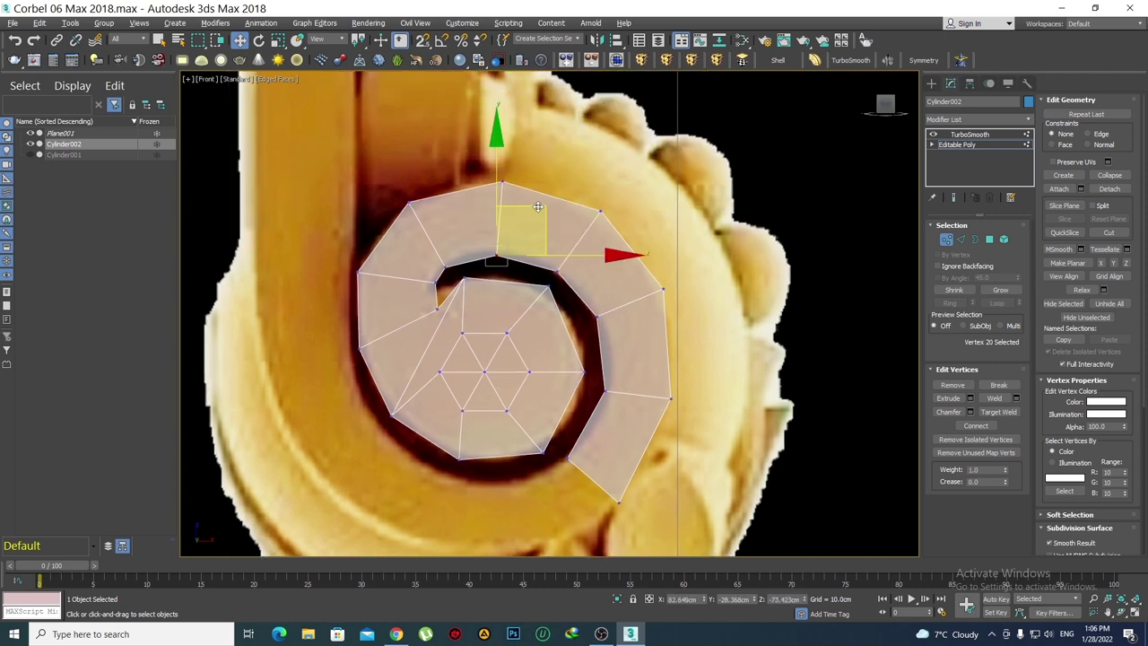
drag(537, 206, 542, 206)
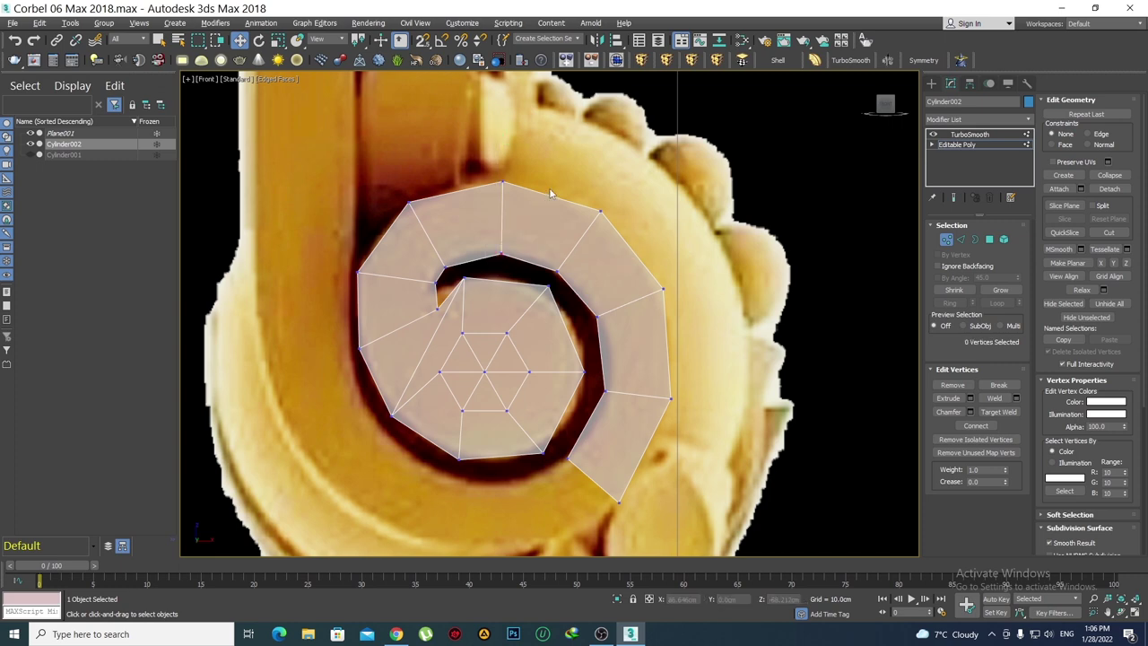
click(542, 204)
middle_drag(470, 228, 478, 214)
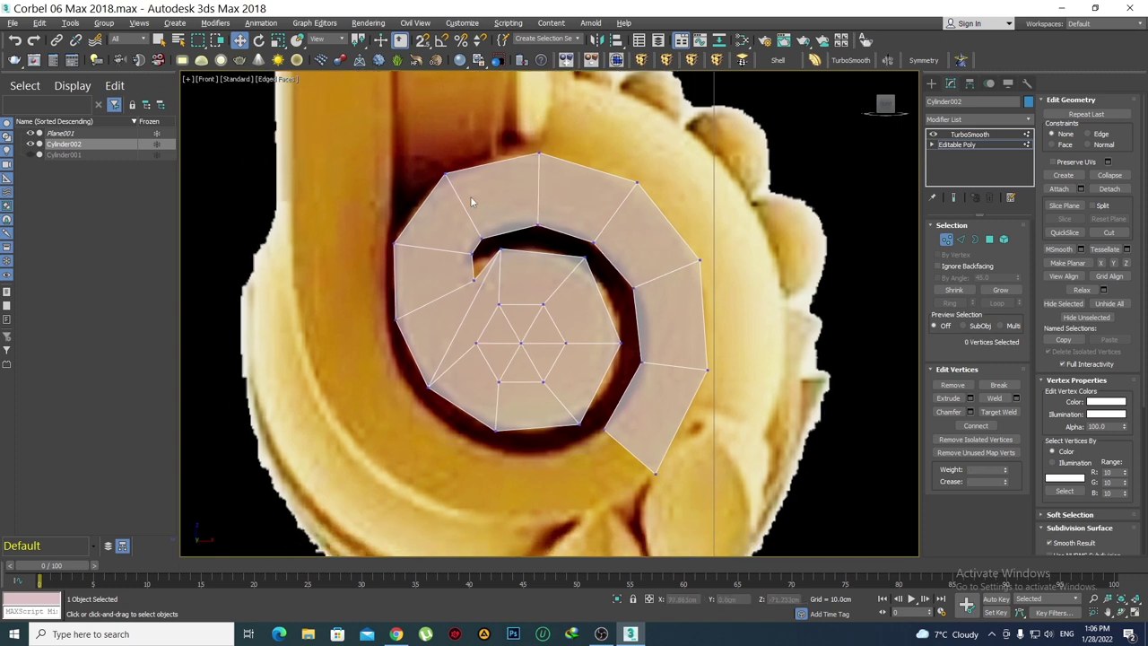
scroll(641, 305, down, 4)
scroll(642, 305, up, 4)
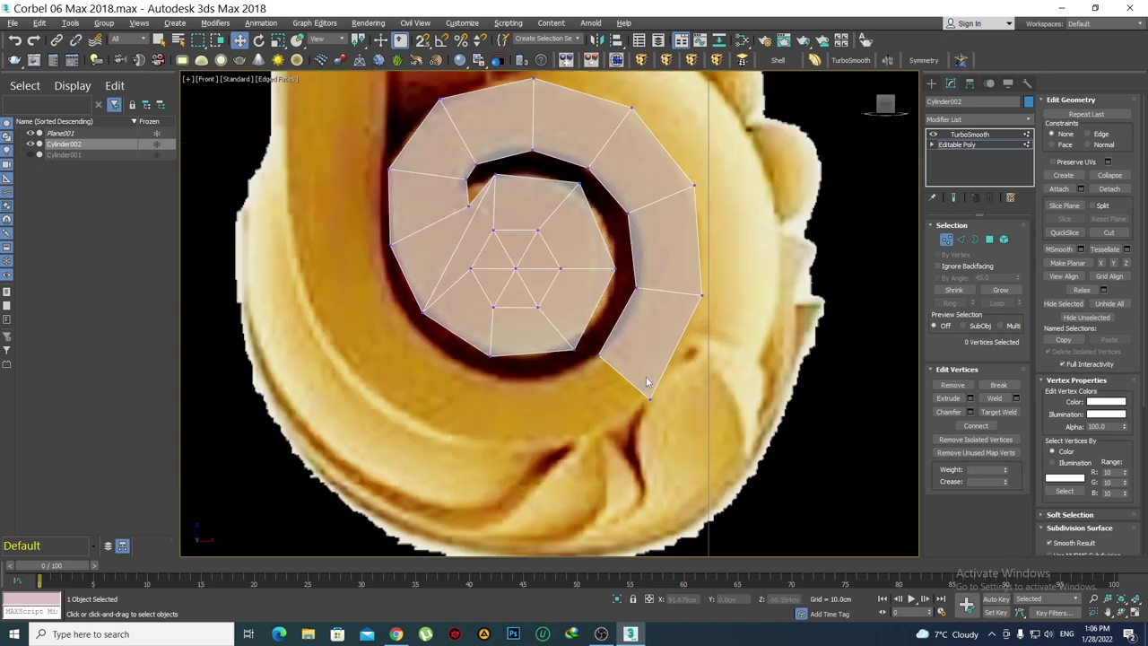
middle_drag(489, 362, 498, 330)
Extrude a face down-left from the end edge and fit its outer and corner vertices
key(2)
click(627, 342)
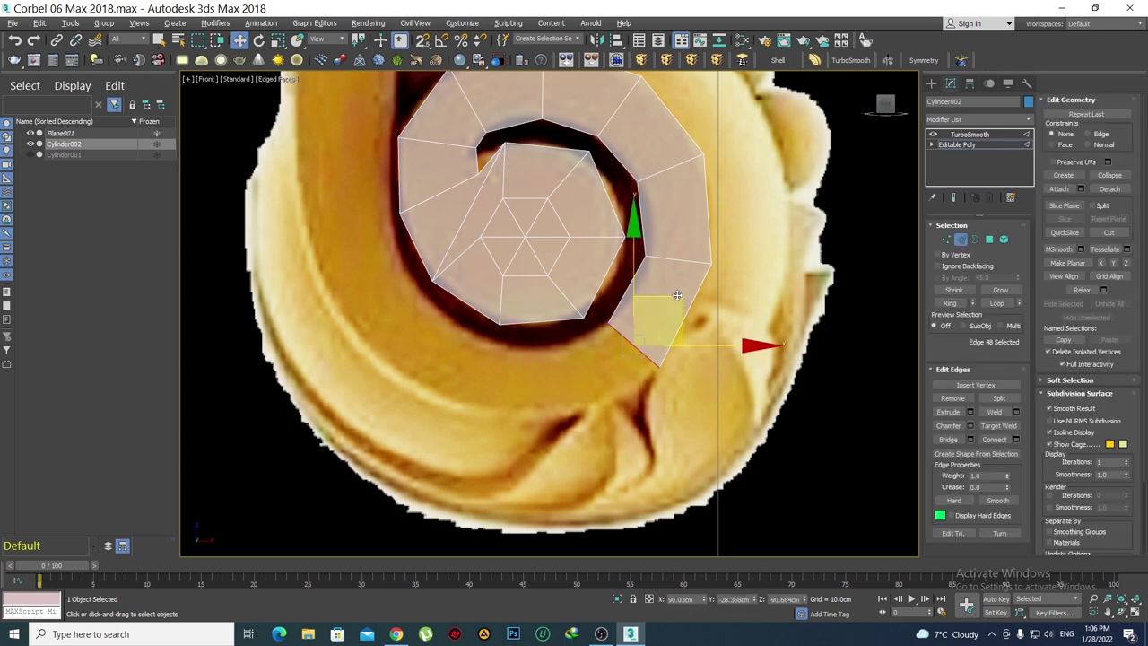
shift+drag(677, 295, 580, 323)
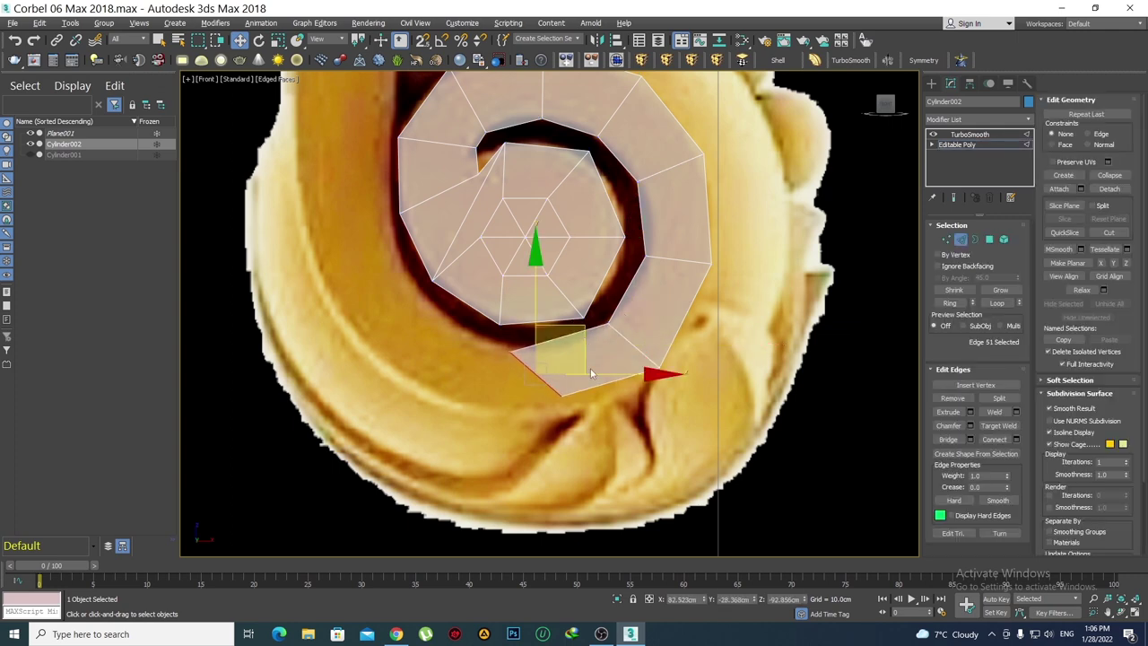
key(1)
drag(608, 360, 607, 375)
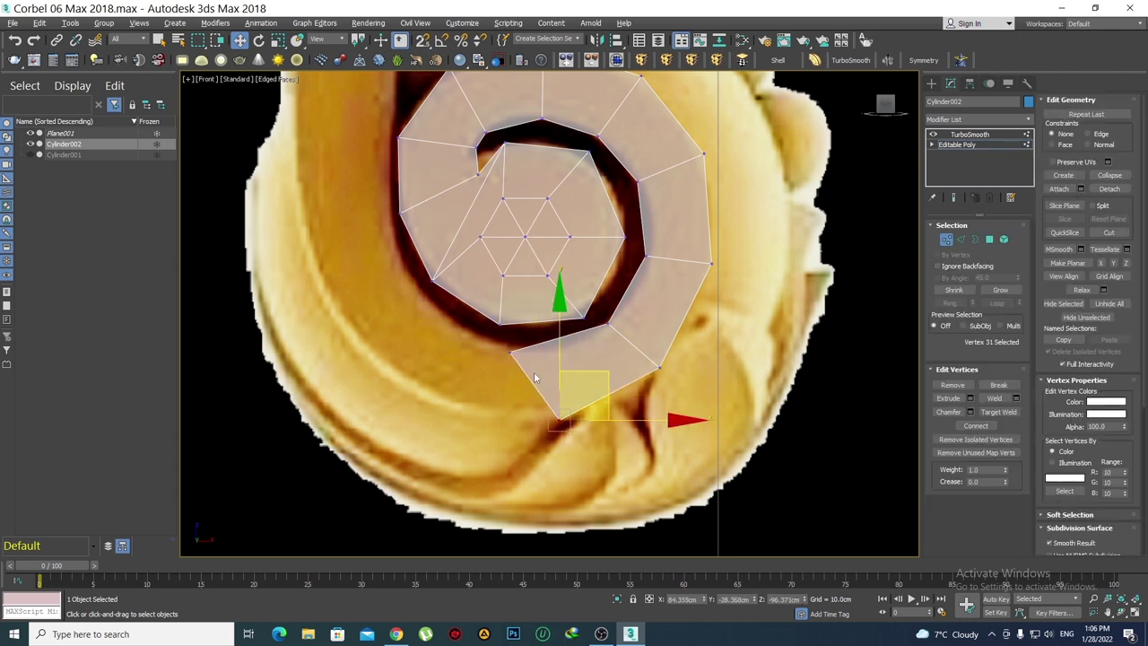
drag(484, 342, 485, 342)
mouse_move(565, 310)
mouse_down()
mouse_move(580, 298)
mouse_move(611, 317)
mouse_up()
click(658, 315)
drag(652, 273, 654, 268)
click(693, 303)
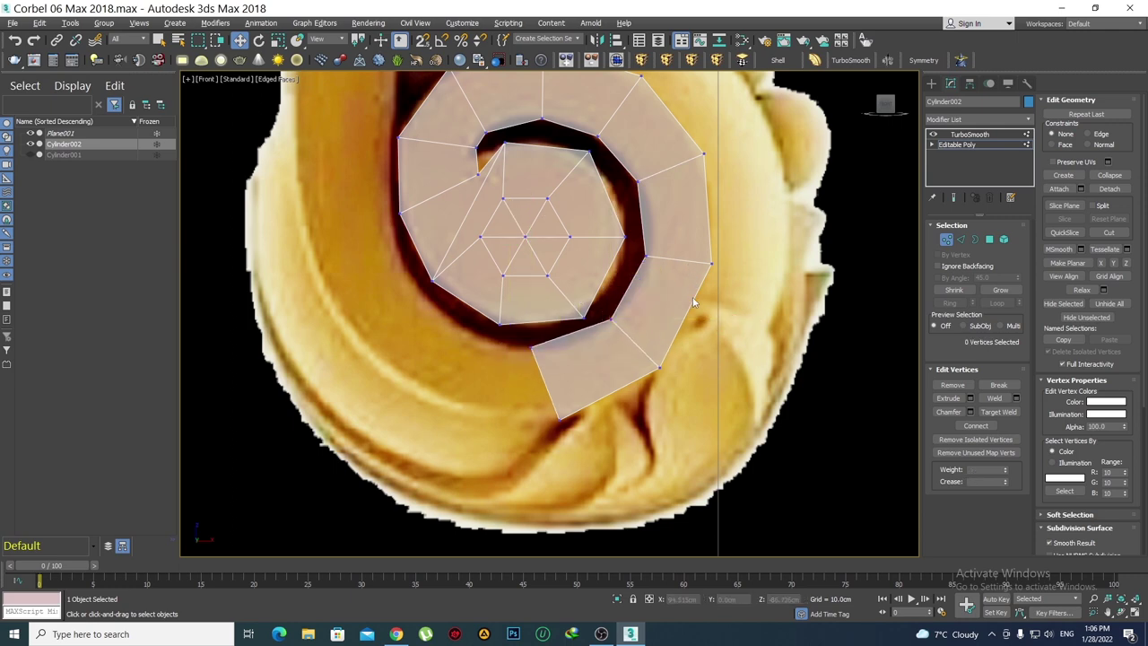
Extrude another face up-left and pull its vertices left onto the volute outline
scroll(720, 293, down, 4)
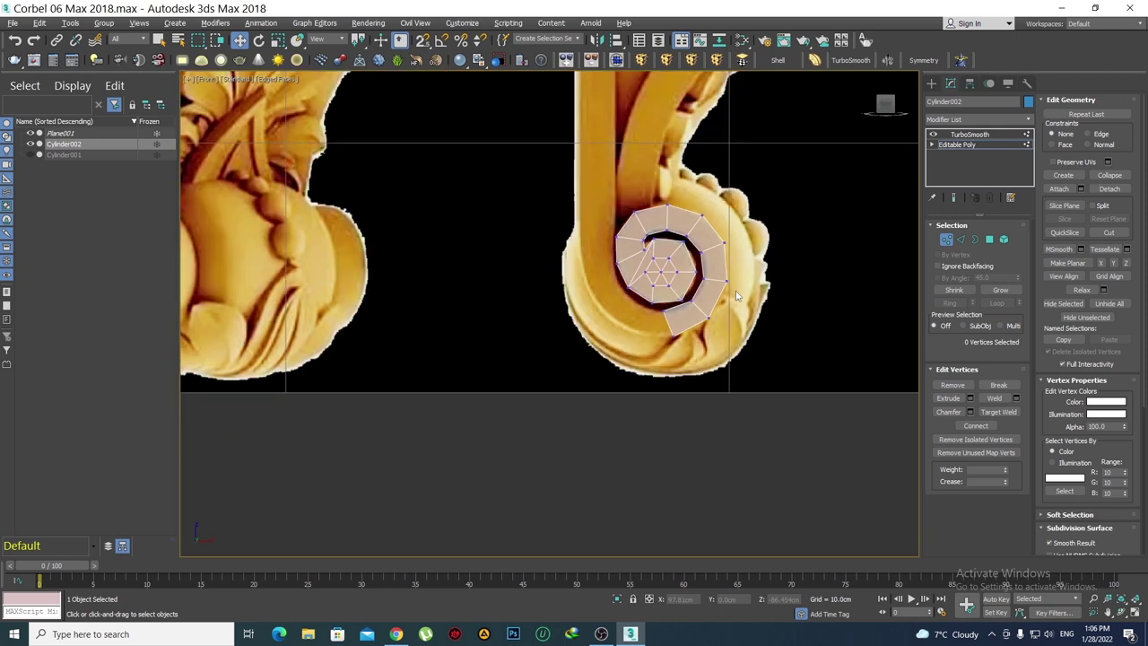
scroll(675, 321, up, 4)
middle_drag(675, 321, 676, 352)
key(2)
click(675, 352)
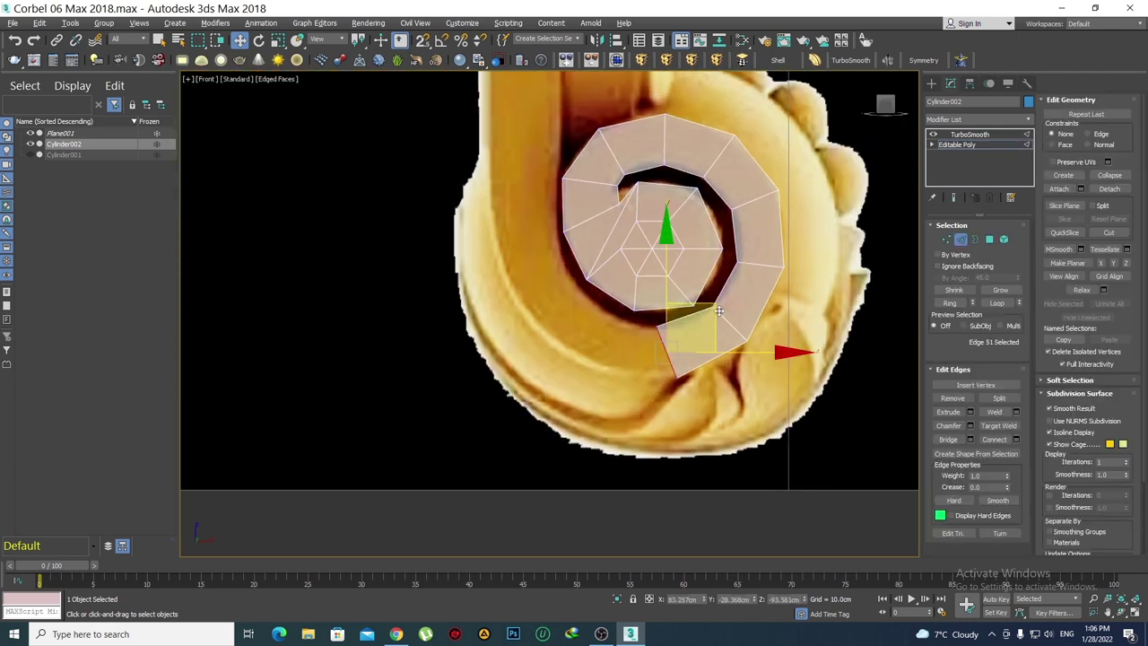
scroll(718, 310, up, 2)
mouse_move(693, 321)
shift+mouse_down()
mouse_move(602, 285)
mouse_move(575, 379)
shift+mouse_up()
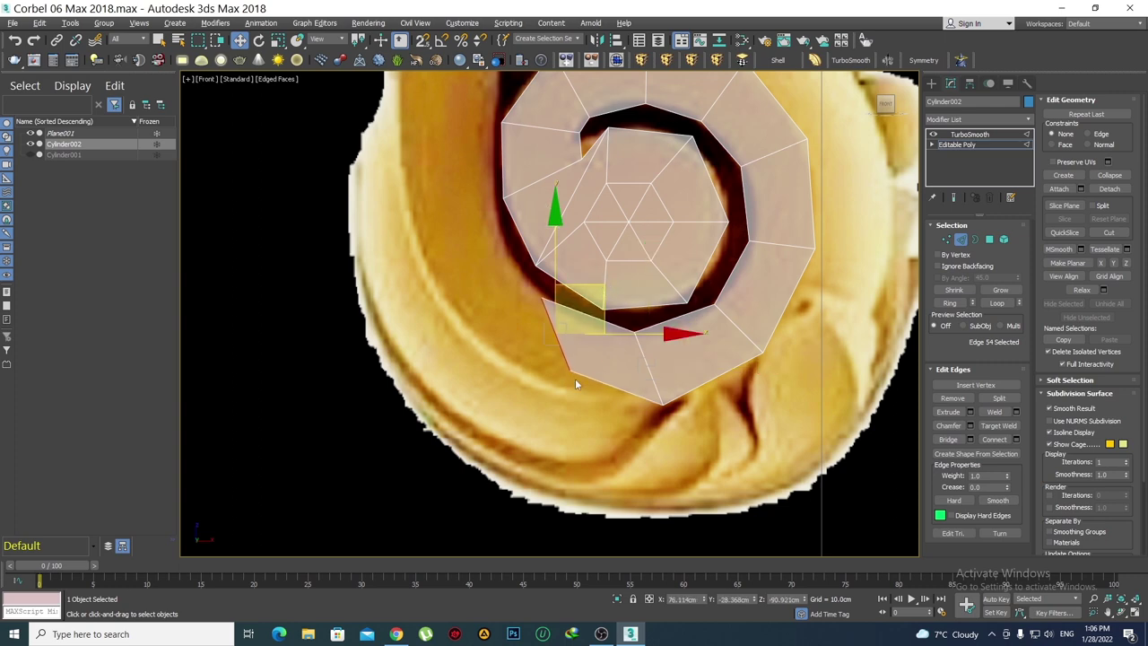
key(1)
click(571, 368)
drag(607, 319, 550, 324)
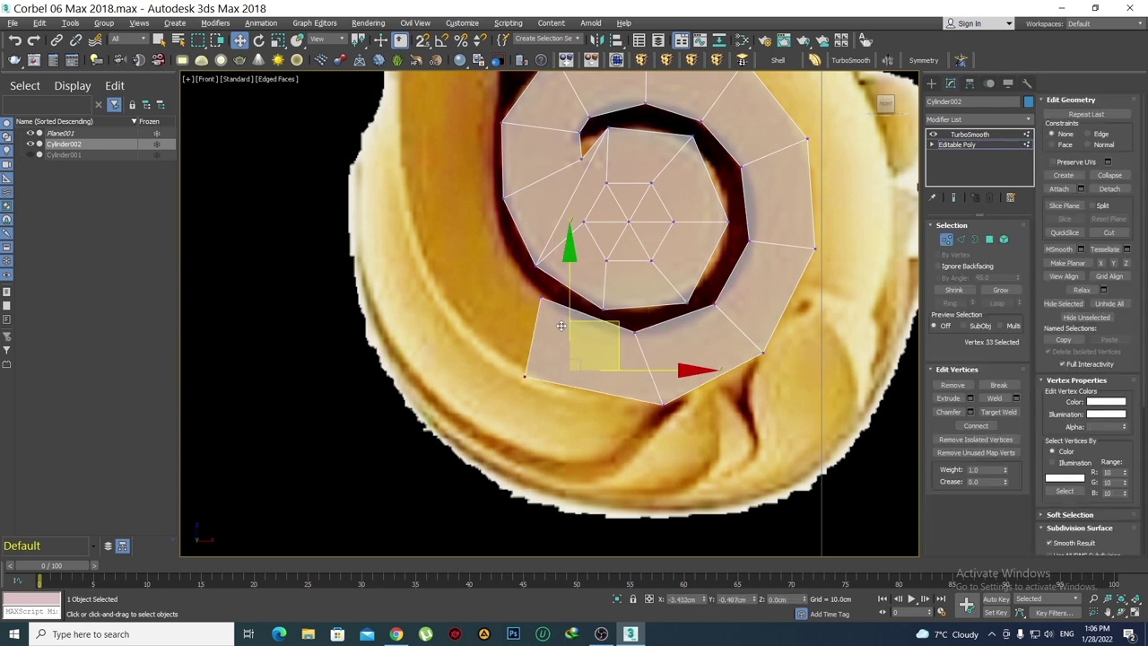
click(653, 395)
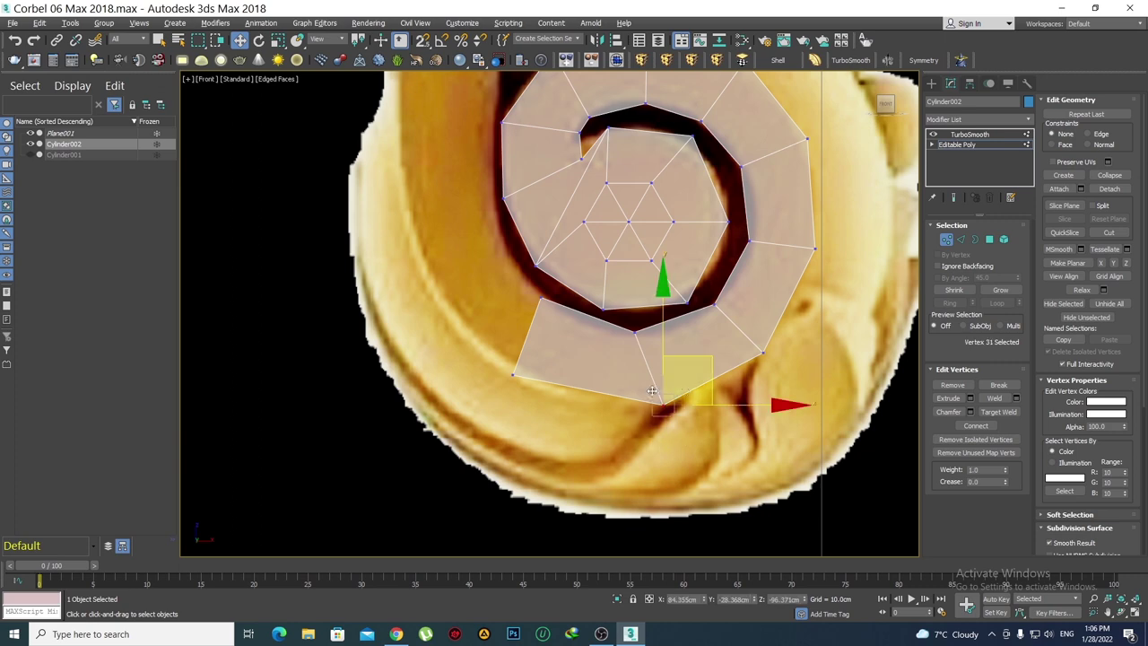
drag(710, 360, 696, 362)
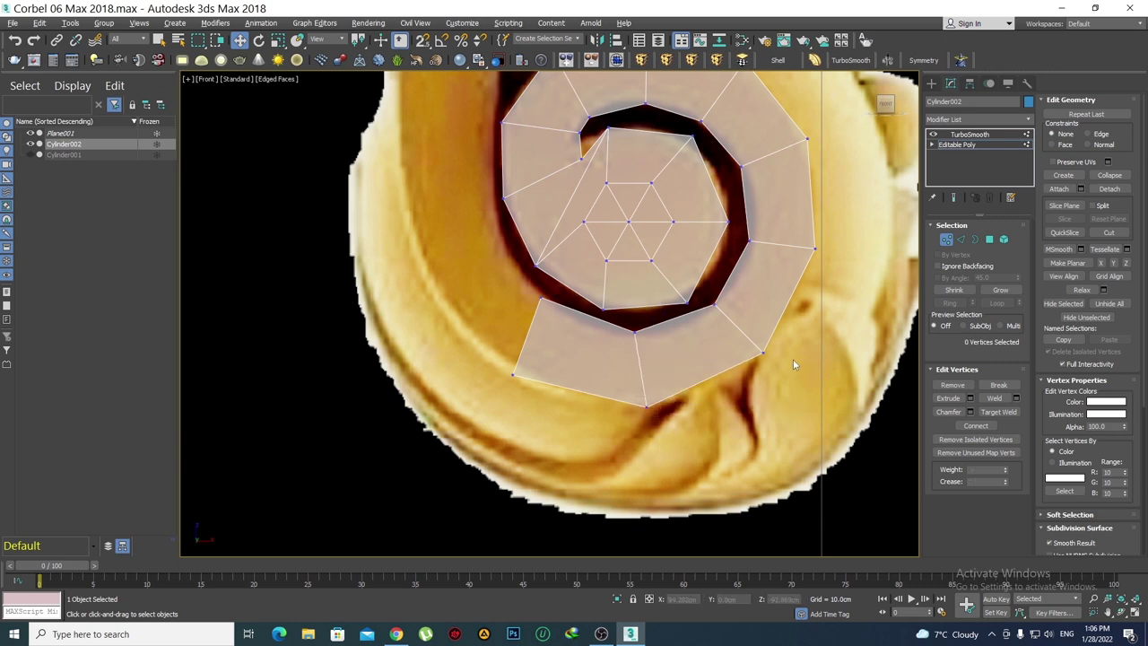
click(763, 353)
click(825, 264)
scroll(765, 308, down, 3)
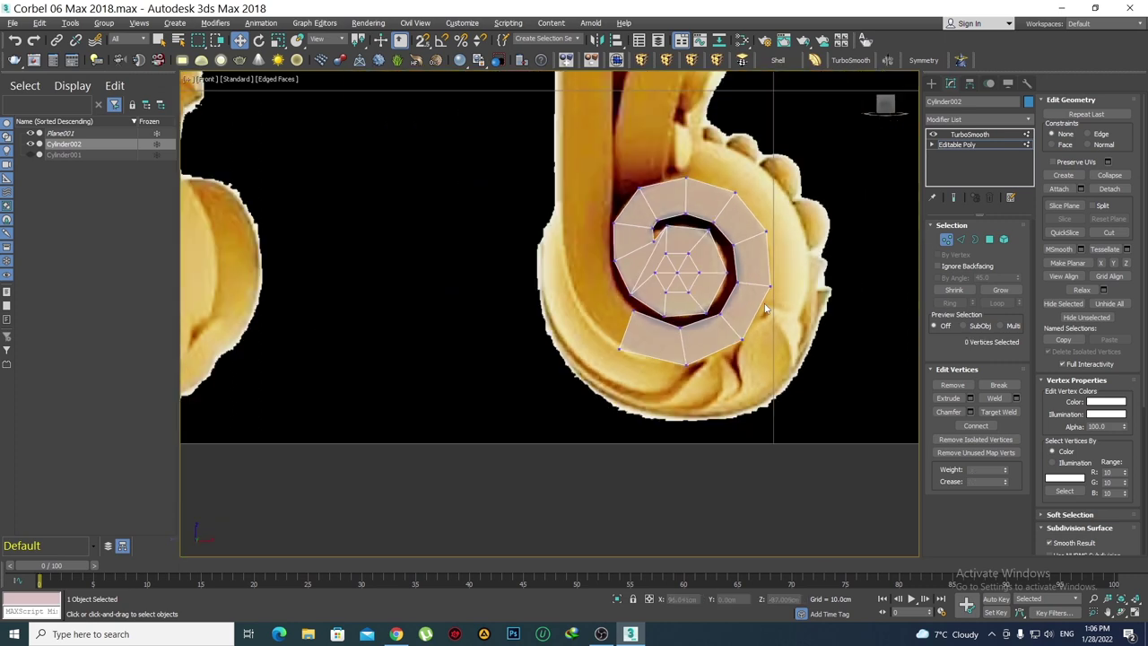
Bring the spiral's open lower-left end into view
scroll(630, 322, up, 2)
click(645, 315)
scroll(645, 314, up, 2)
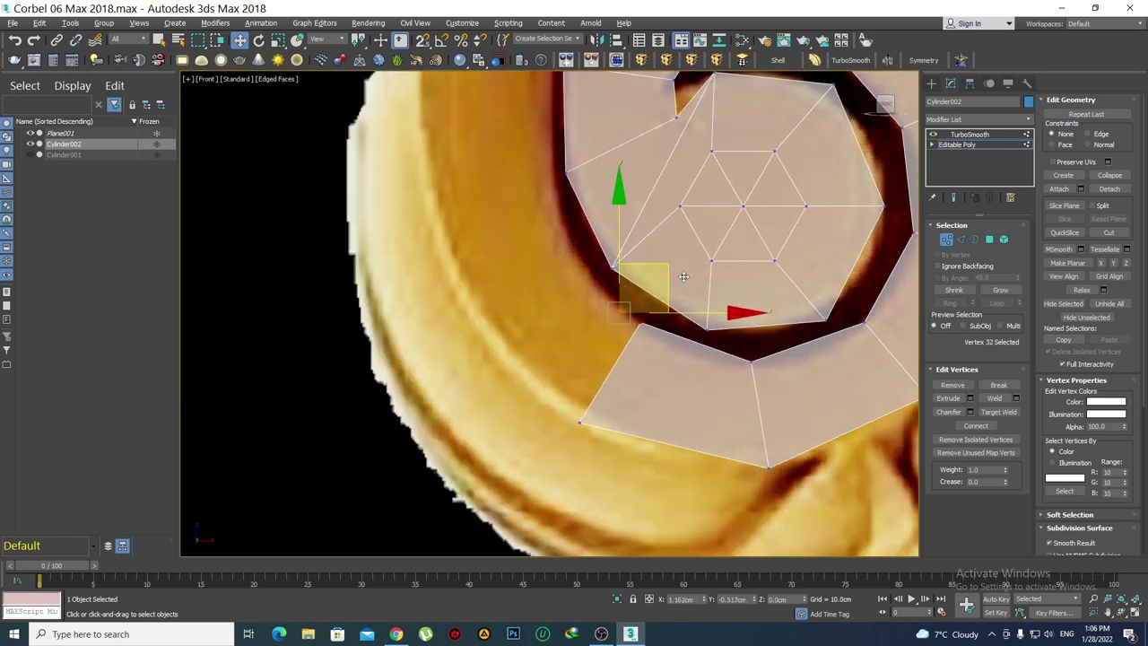
click(735, 383)
middle_drag(735, 383, 687, 327)
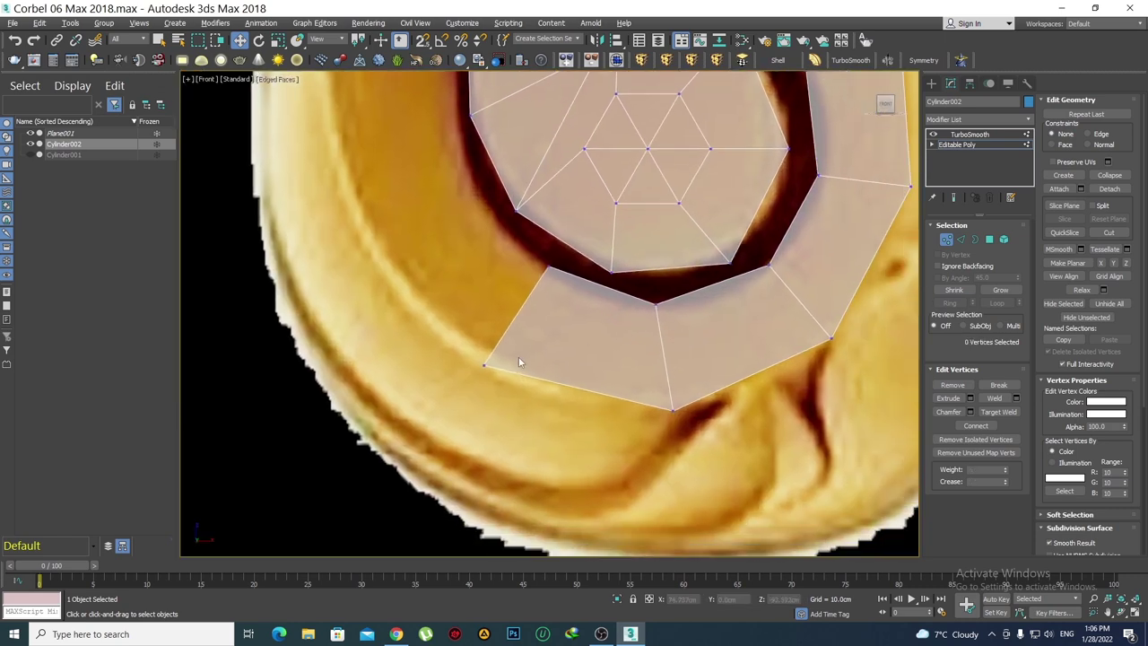
scroll(519, 362, down, 2)
scroll(537, 388, down, 1)
Extrude a face from the spiral's open end and move its outer corner up-left along the curl
key(2)
click(579, 395)
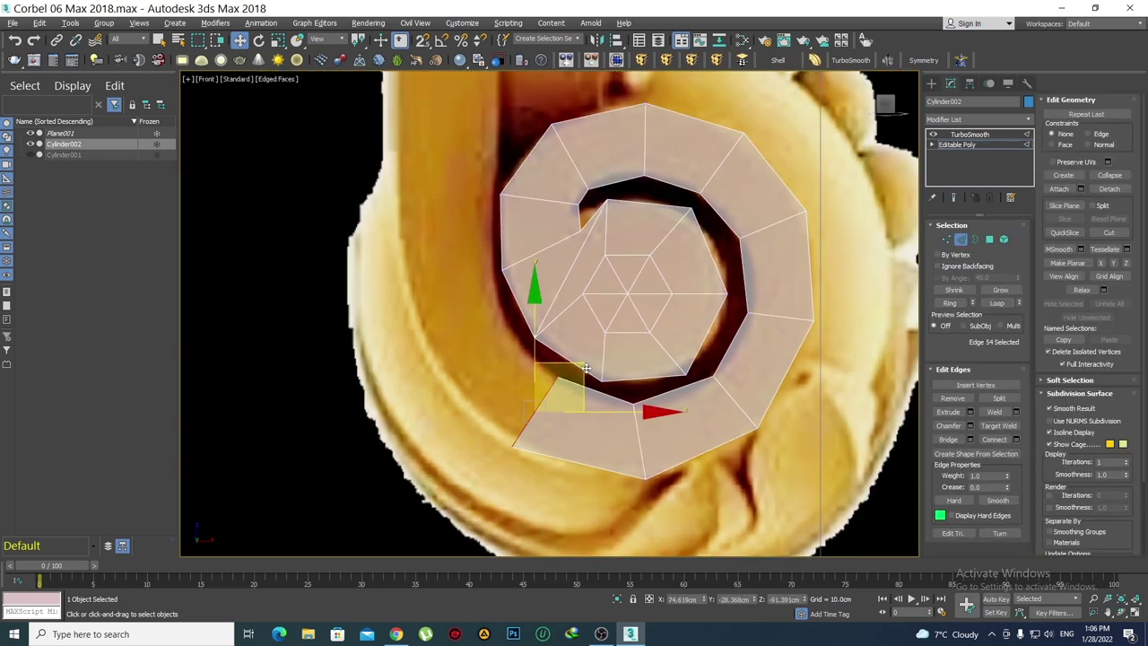
shift+drag(584, 367, 529, 309)
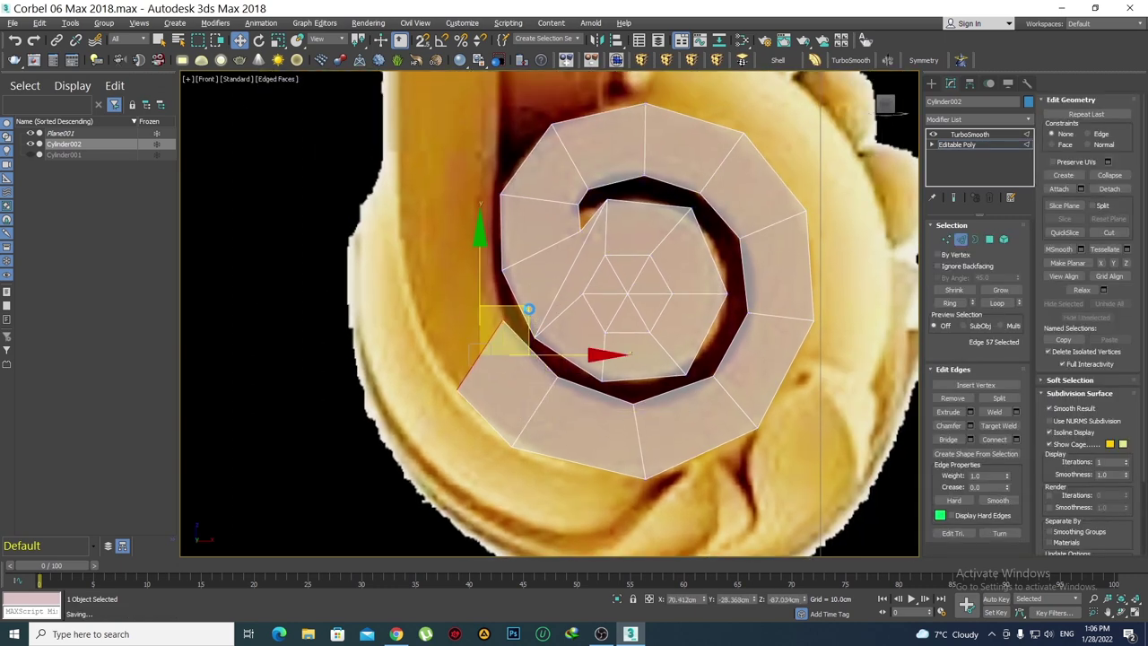
drag(525, 310, 522, 294)
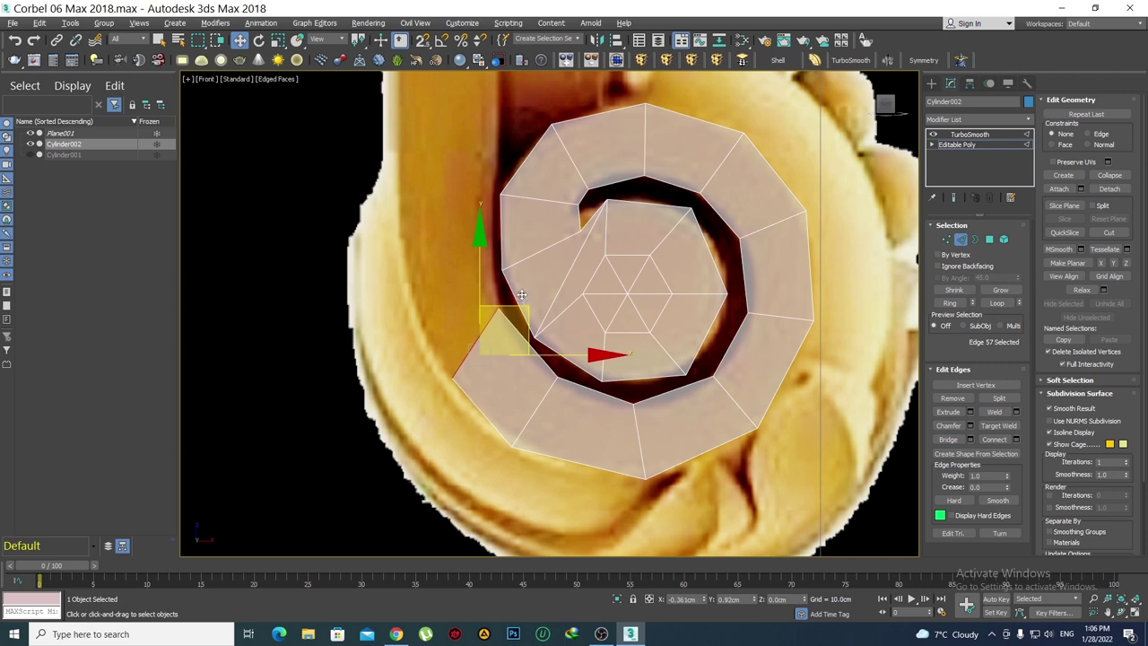
key(1)
click(455, 376)
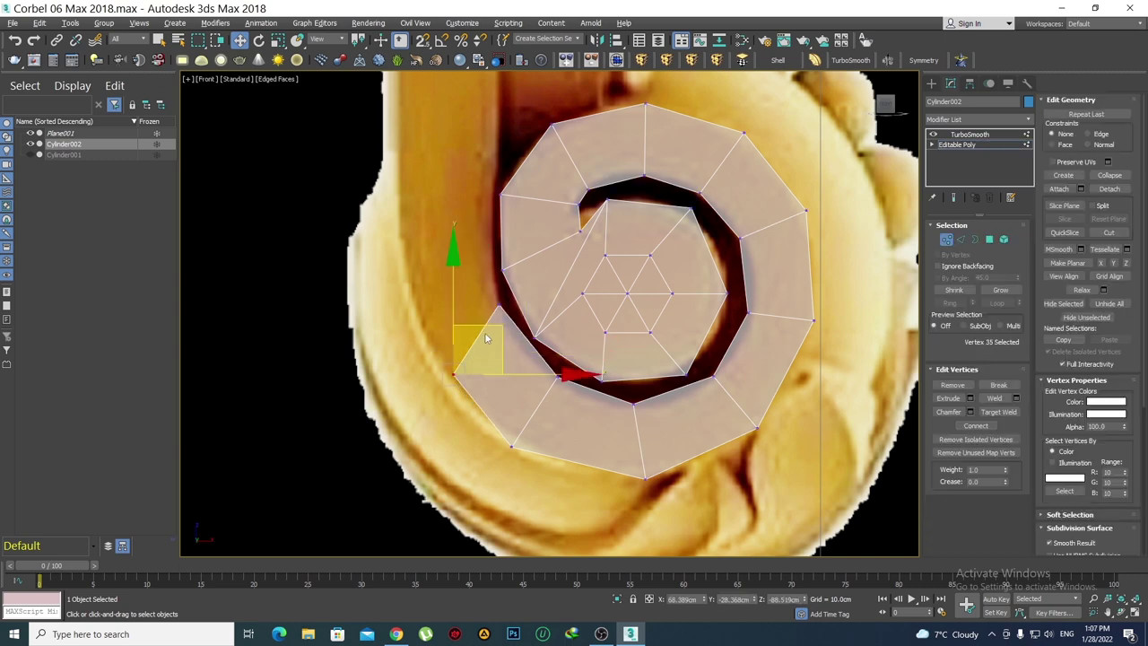
drag(488, 327, 462, 314)
click(499, 307)
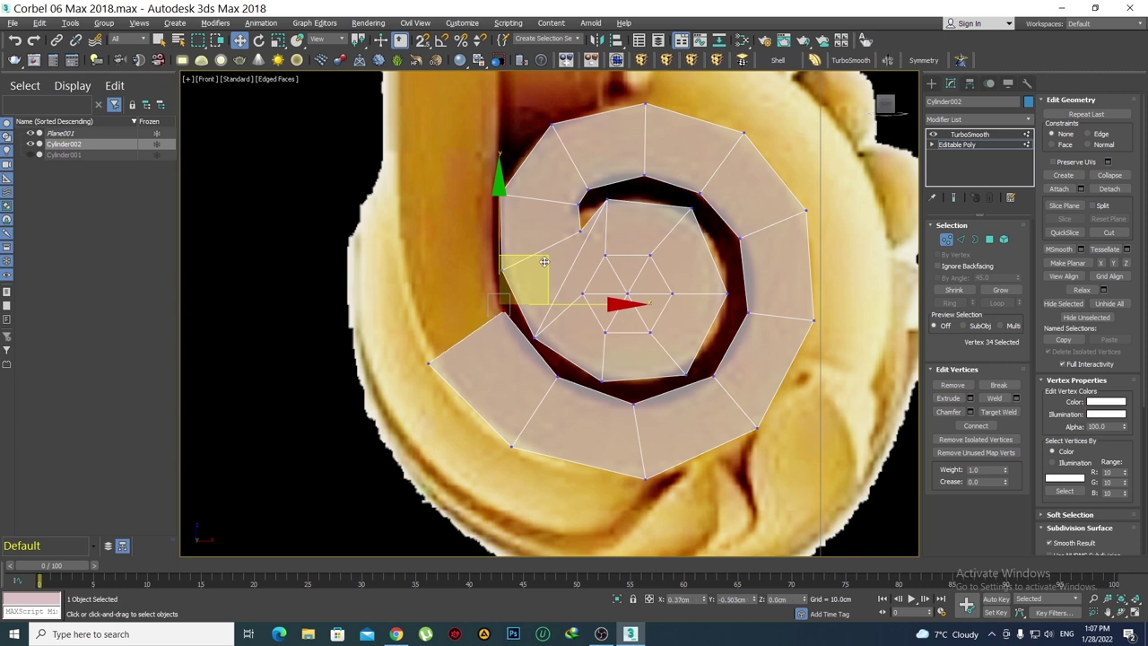
middle_drag(491, 349, 502, 391)
Extend another face up-left and snap its corner vertices onto the reference outline
key(2)
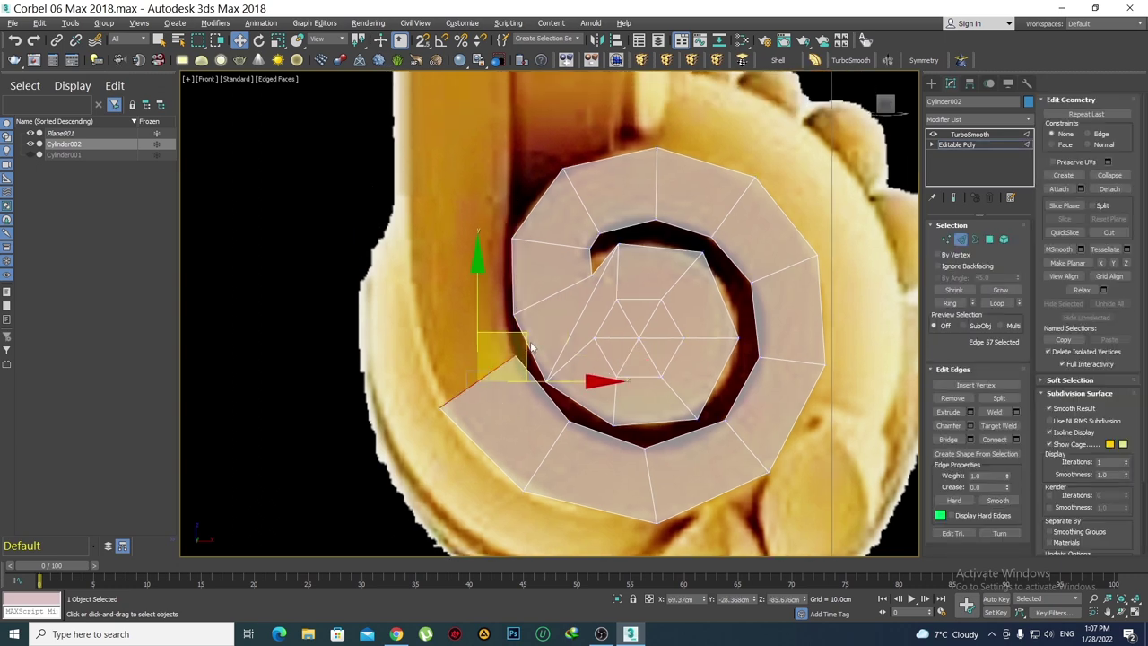
drag(525, 335, 512, 252)
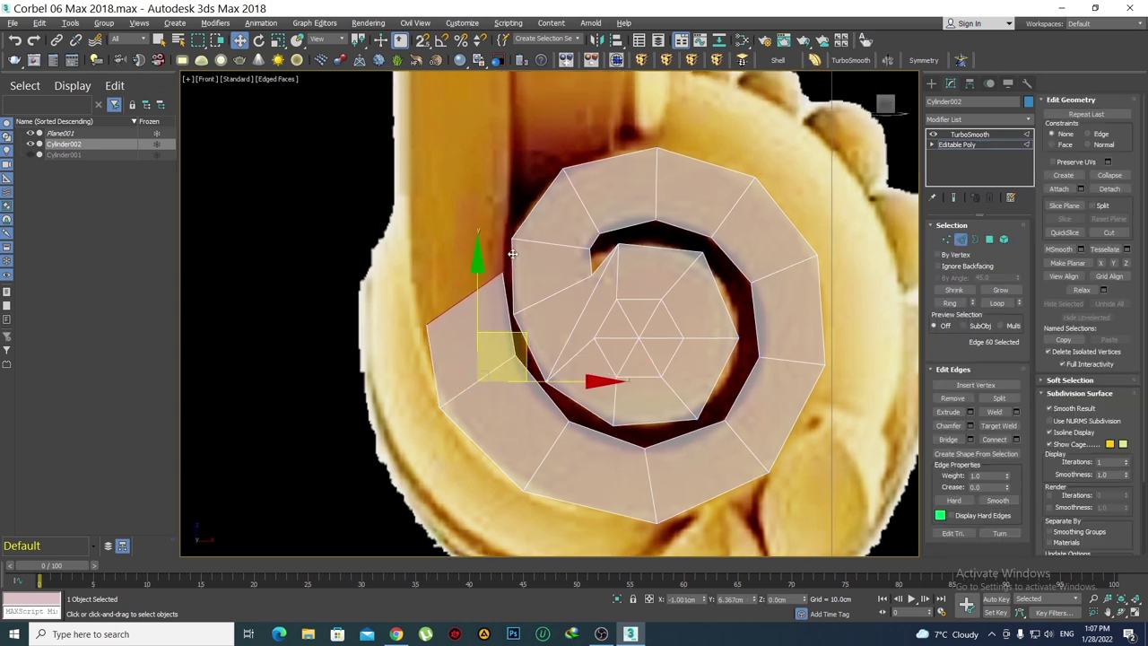
key(1)
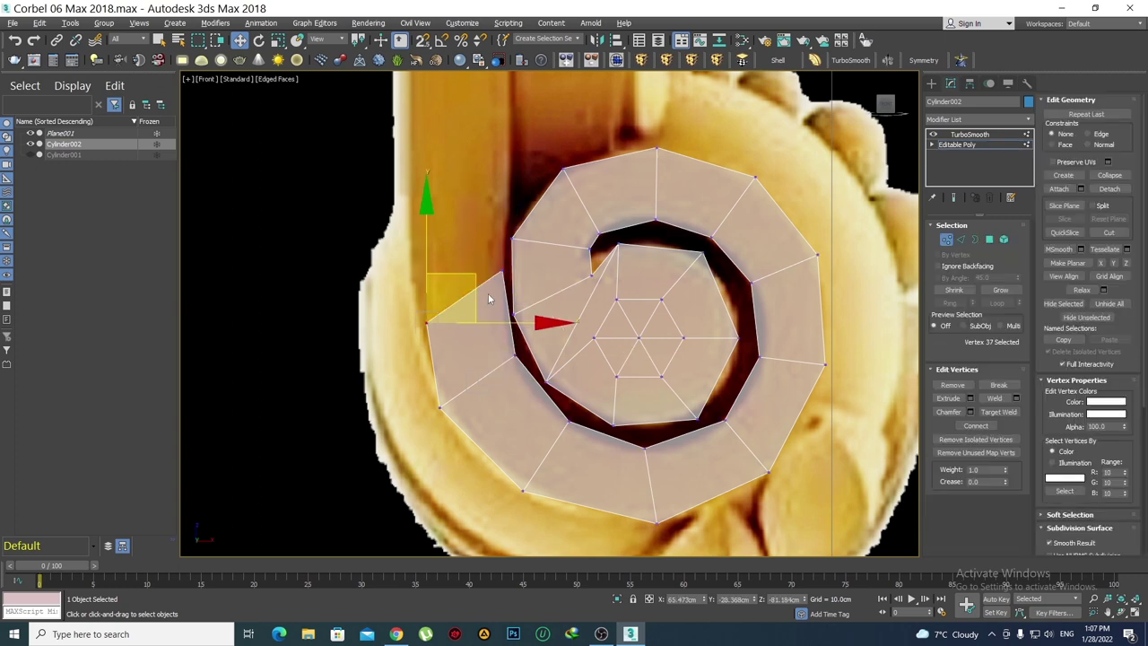
drag(475, 275, 455, 238)
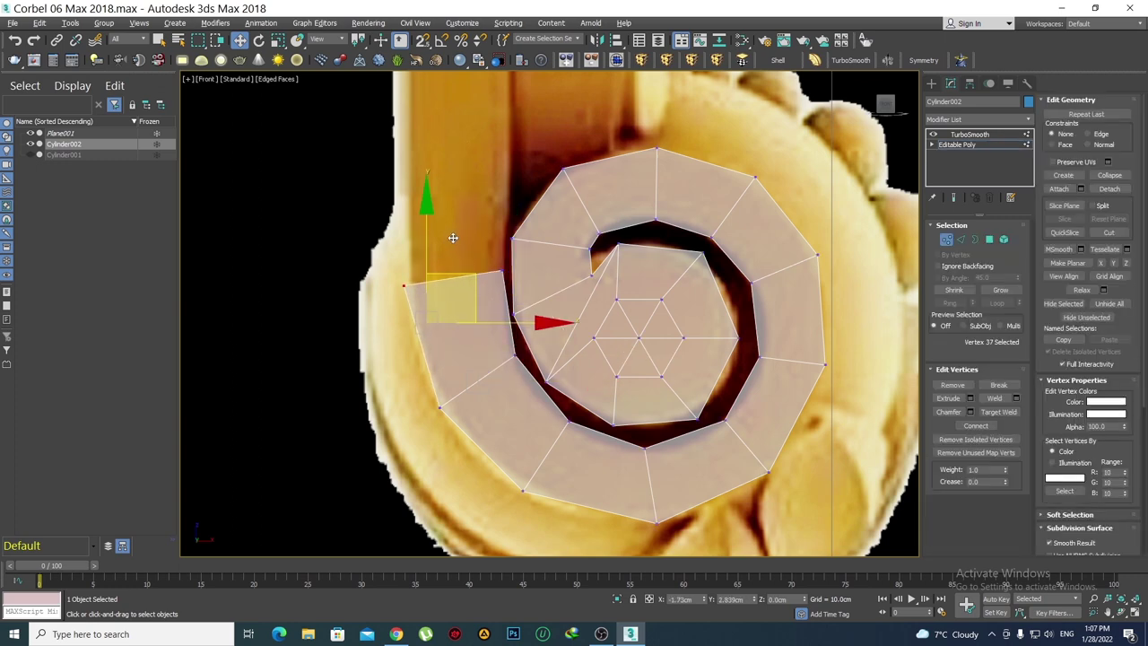
middle_drag(465, 307, 490, 387)
mouse_move(545, 344)
mouse_down()
mouse_move(517, 343)
mouse_move(568, 339)
mouse_up()
click(510, 341)
scroll(512, 384, down, 1)
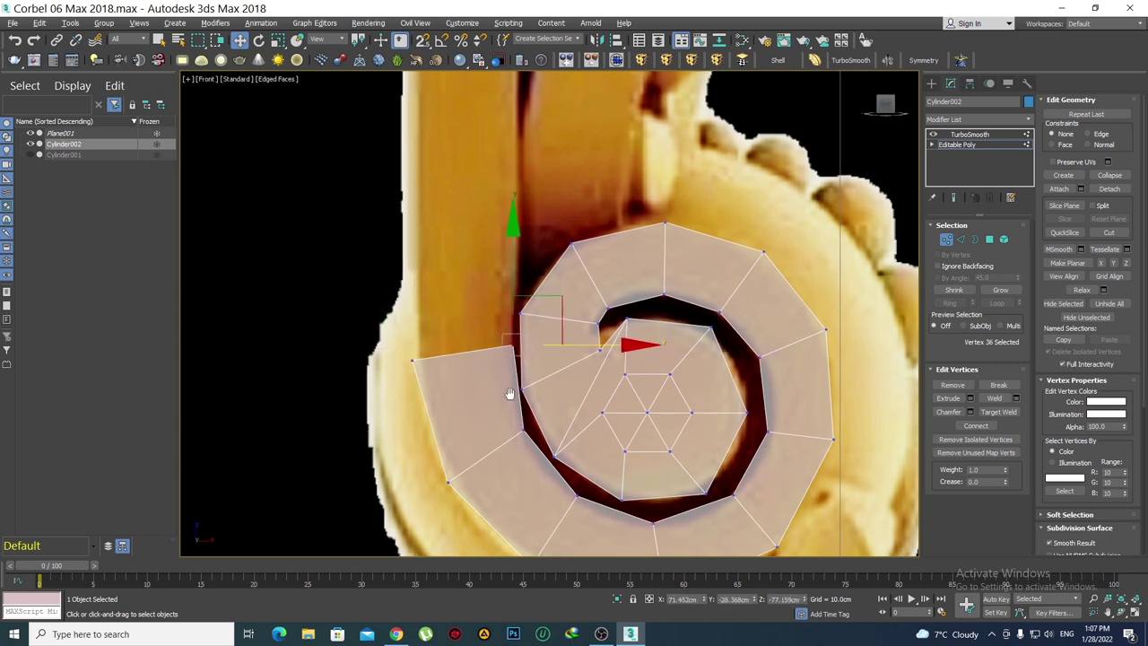
scroll(507, 415, down, 1)
Extrude the end edge upward into new faces, undoing a stray shift of the left vertices
key(2)
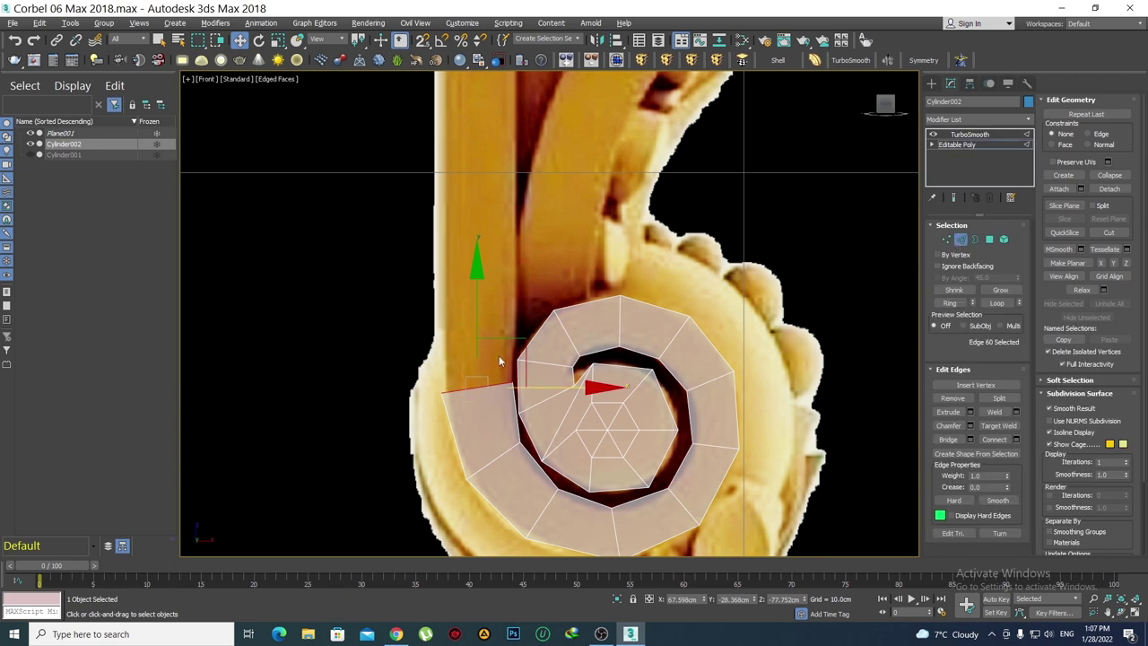
middle_drag(500, 359, 494, 414)
shift+drag(467, 376, 470, 251)
scroll(480, 287, down, 1)
scroll(484, 296, down, 1)
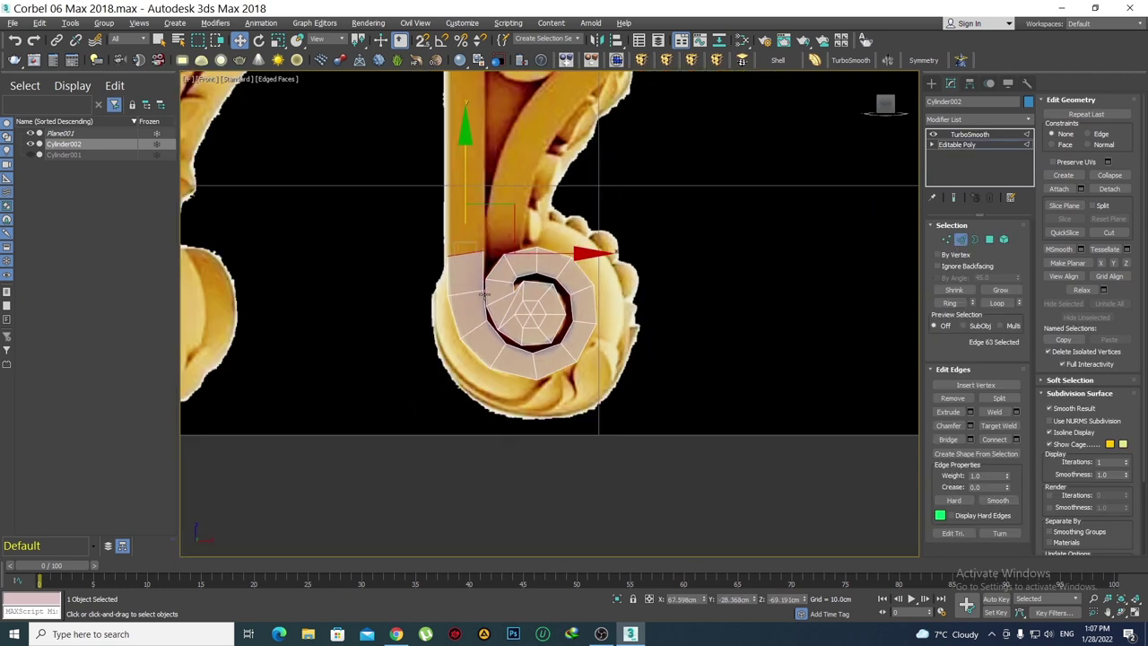
scroll(489, 296, up, 3)
scroll(502, 305, up, 1)
key(1)
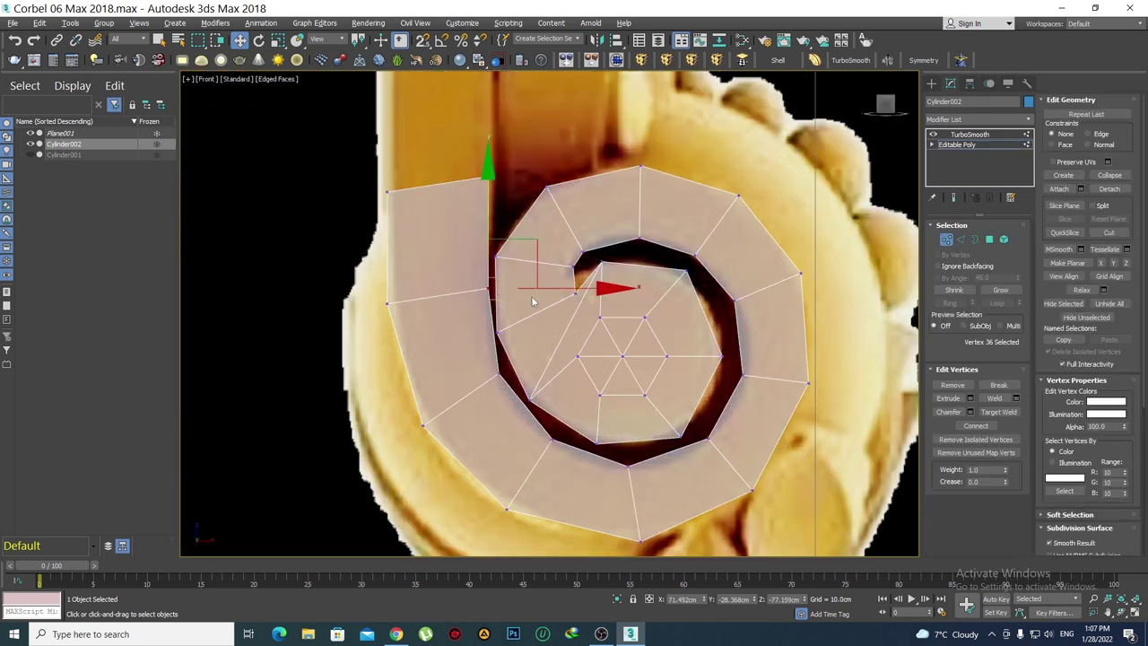
drag(555, 286, 542, 150)
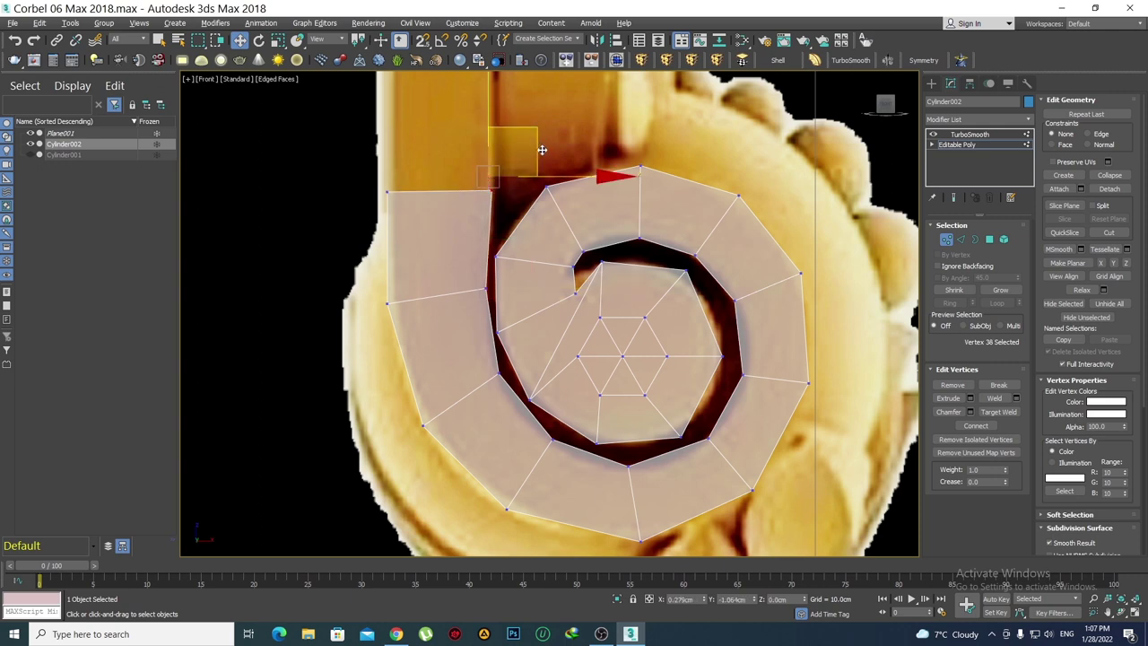
key(ctrl+z)
Check the spiral's top-left corner vertices and select the left quad's top edge
click(386, 303)
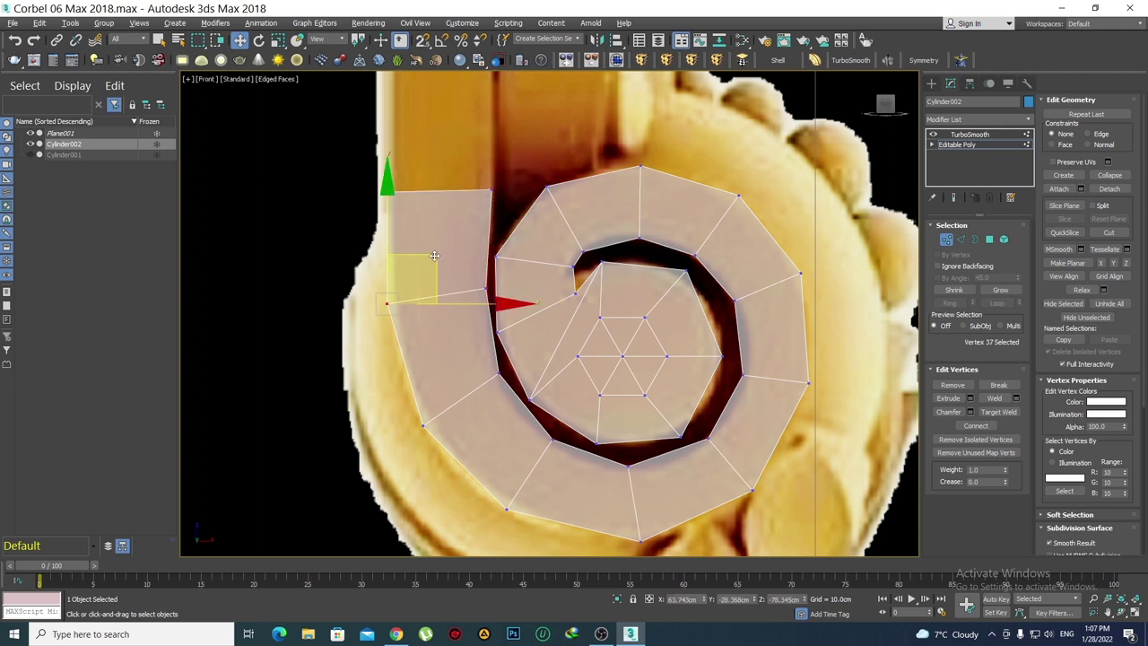
click(437, 416)
scroll(437, 416, down, 2)
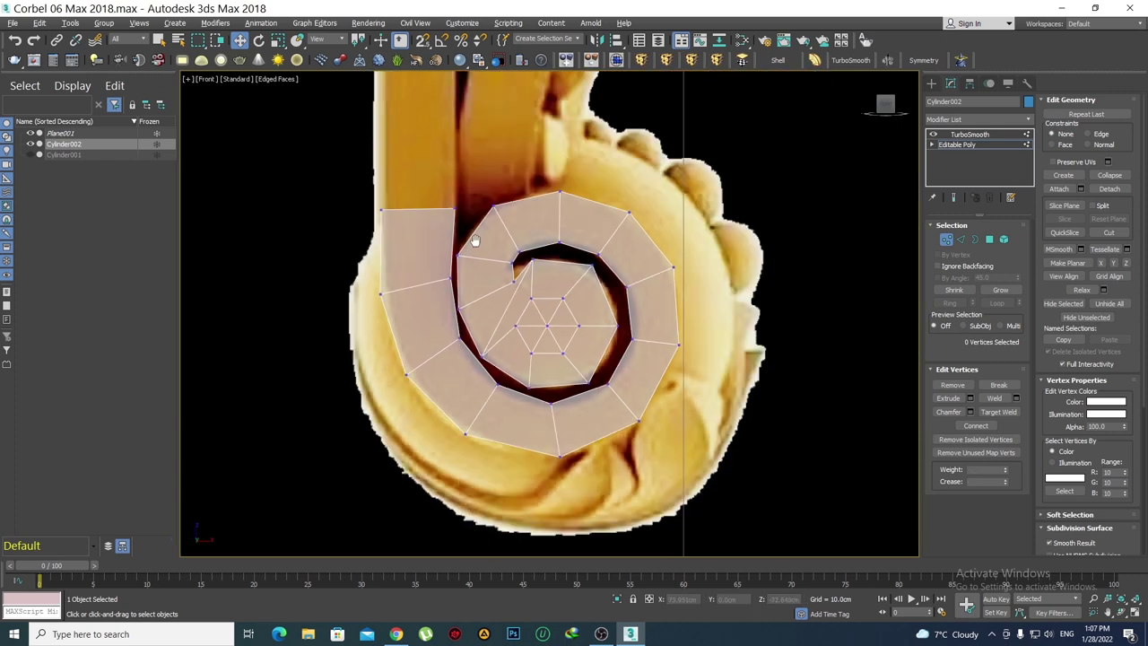
middle_drag(475, 241, 480, 341)
click(388, 312)
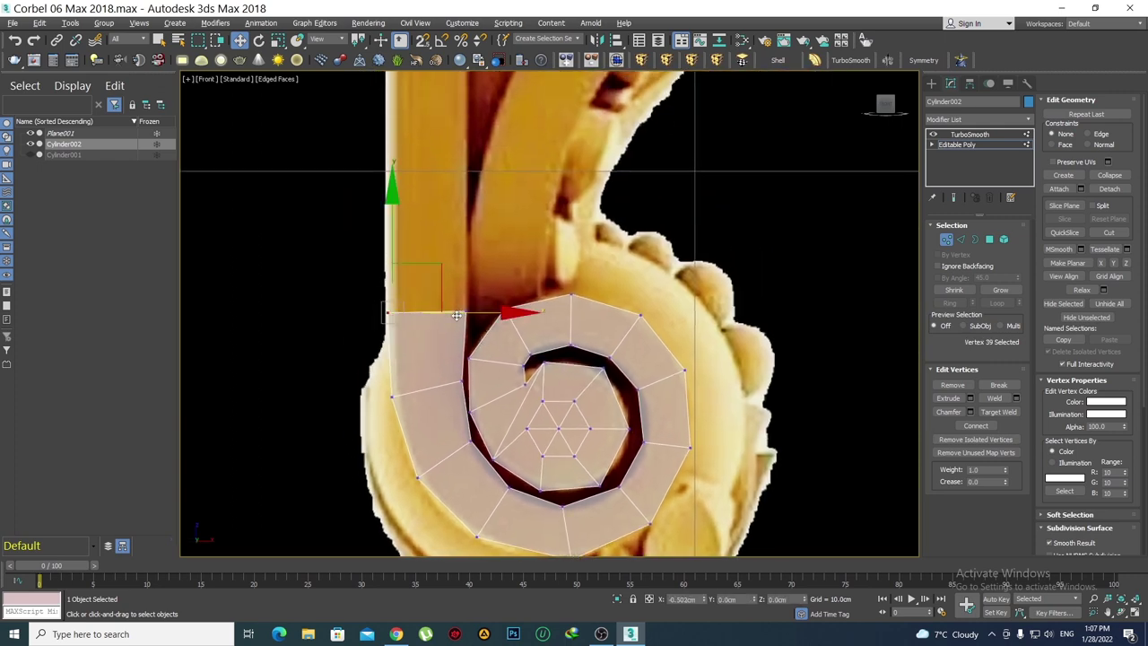
click(434, 342)
scroll(444, 385, down, 2)
scroll(449, 400, up, 4)
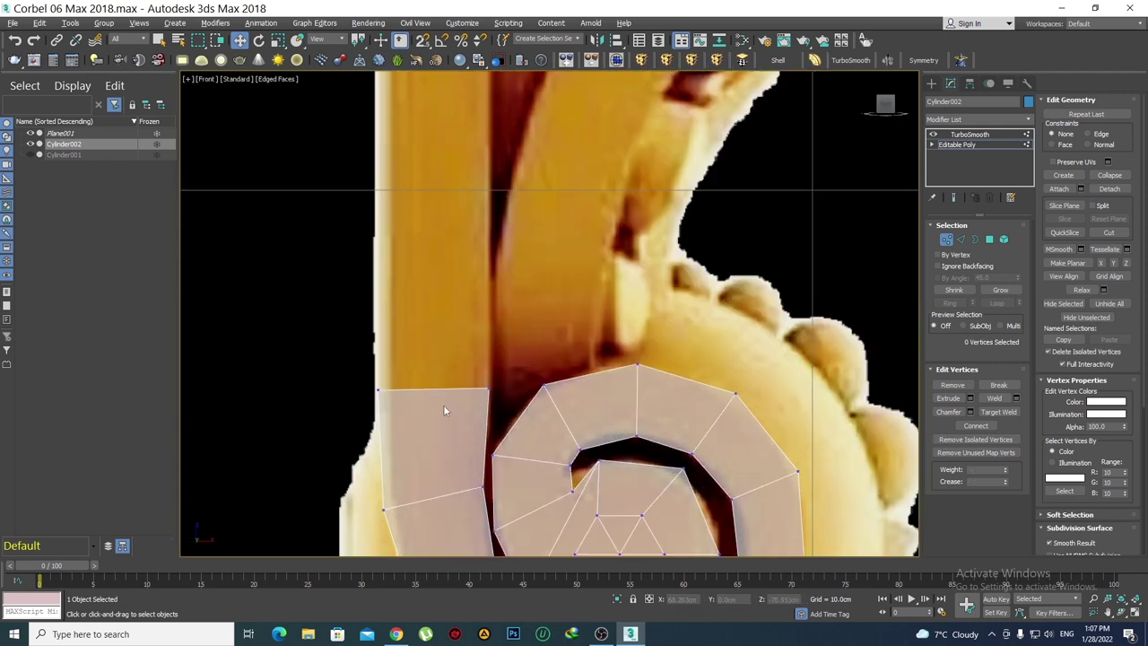
key(2)
click(443, 392)
scroll(487, 413, down, 3)
Extrude a long strip straight up the corbel's left edge toward the top block
scroll(487, 412, down, 2)
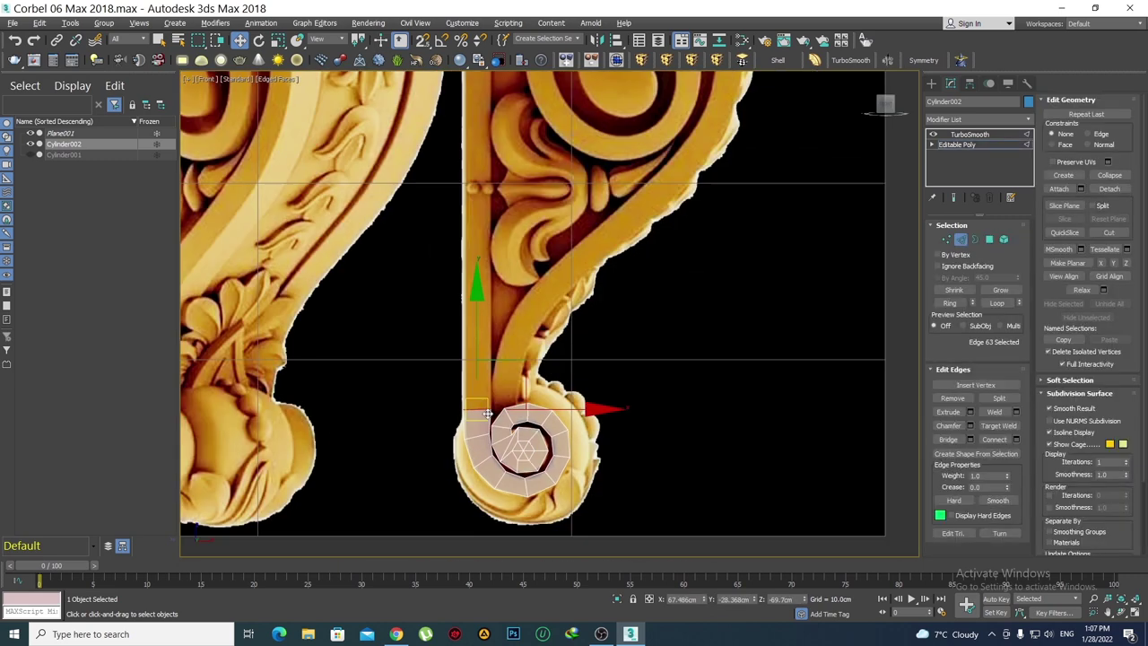
scroll(487, 413, down, 2)
scroll(476, 430, down, 2)
shift+drag(480, 407, 481, 188)
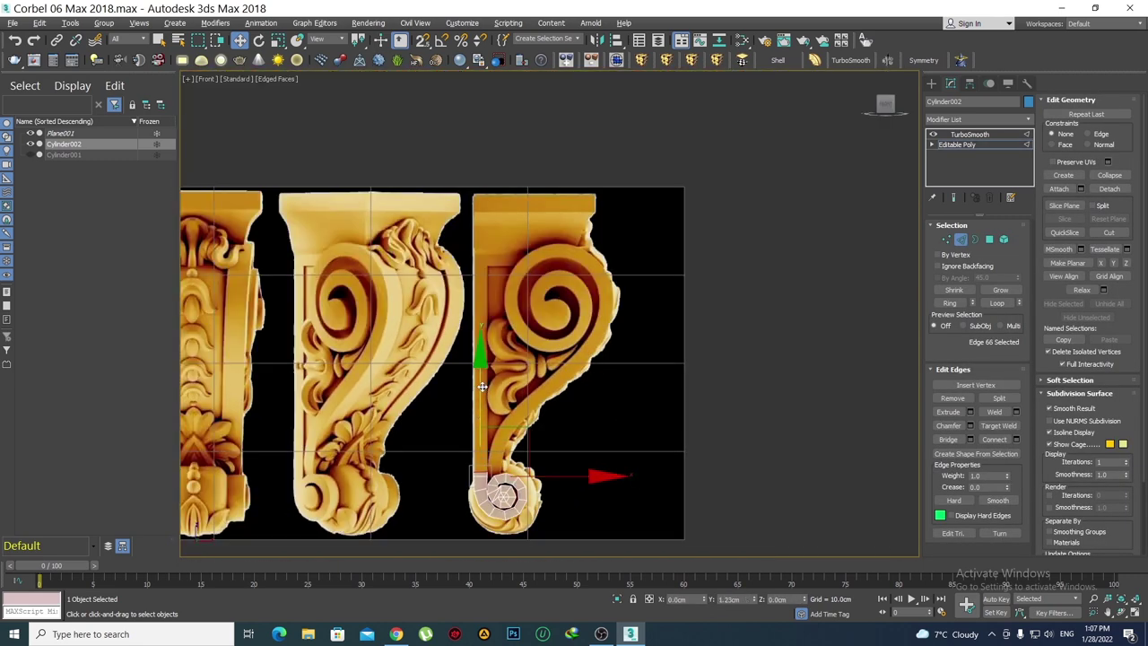
scroll(484, 270, up, 3)
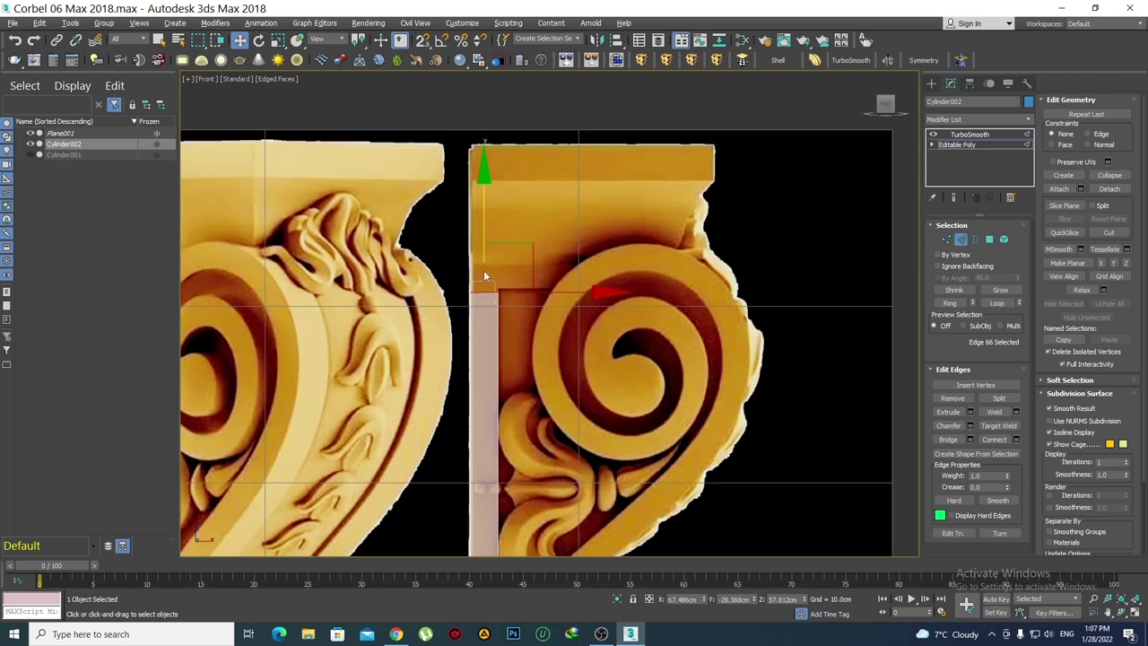
scroll(486, 282, up, 4)
scroll(486, 281, down, 6)
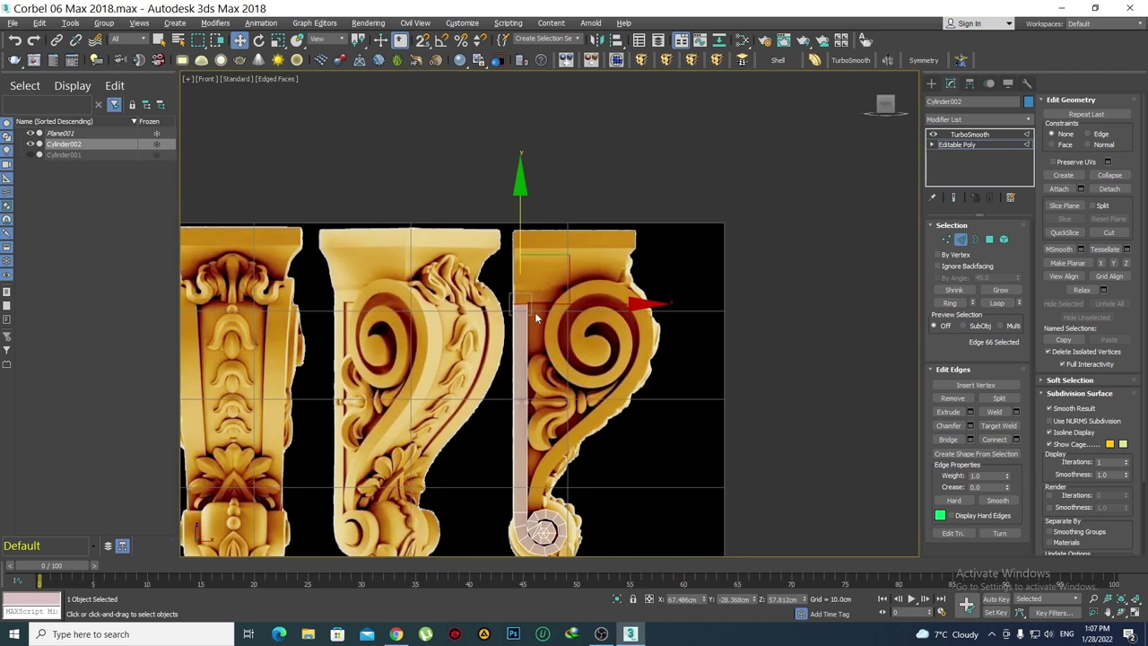
mouse_move(534, 312)
middle_down()
mouse_move(523, 269)
mouse_move(539, 311)
mouse_move(589, 354)
mouse_move(646, 369)
mouse_move(615, 308)
mouse_move(629, 327)
middle_up()
Raise the strip's top edge slightly and select its top vertices just under the top block
scroll(539, 311, up, 4)
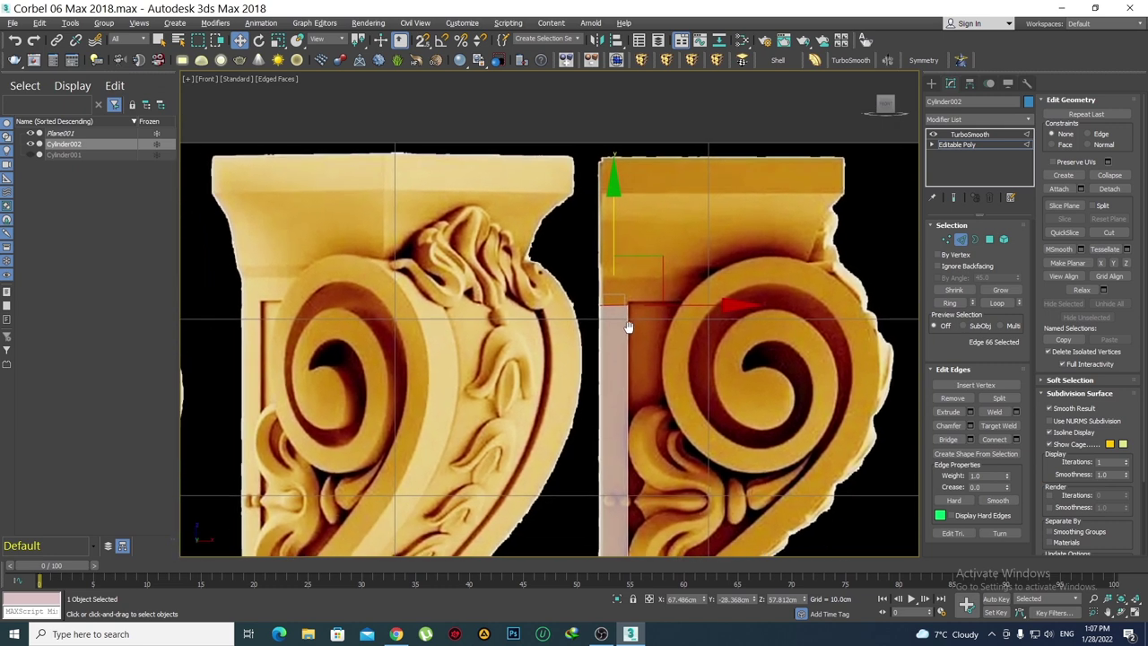
scroll(629, 327, up, 2)
scroll(625, 322, up, 2)
scroll(589, 282, up, 3)
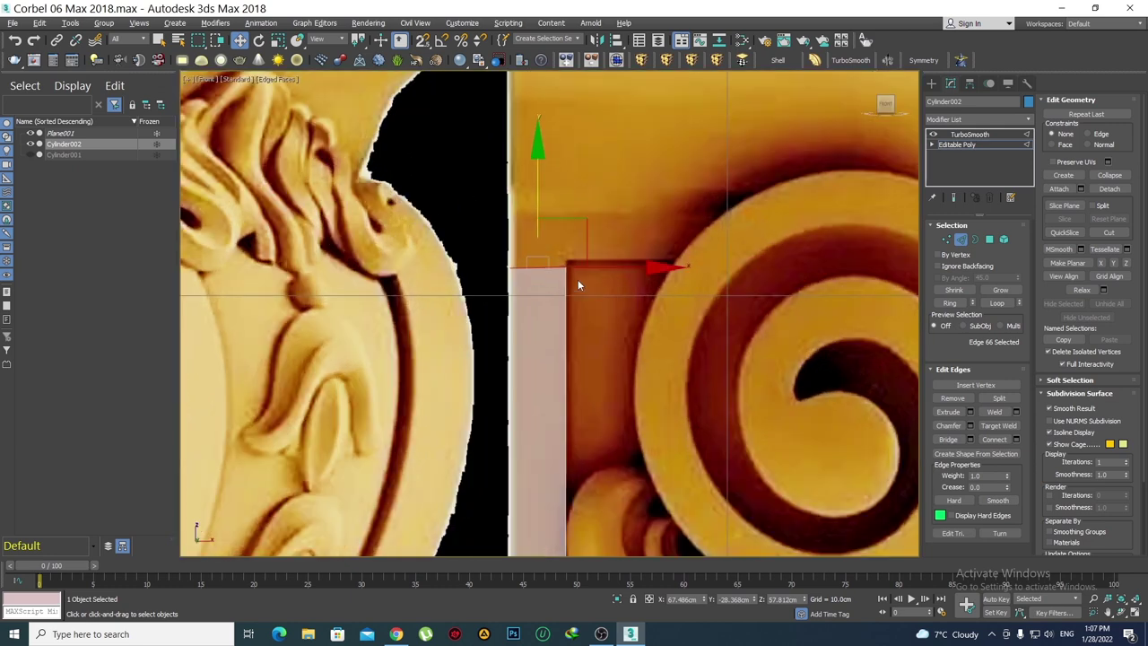
scroll(577, 279, up, 3)
drag(520, 245, 522, 229)
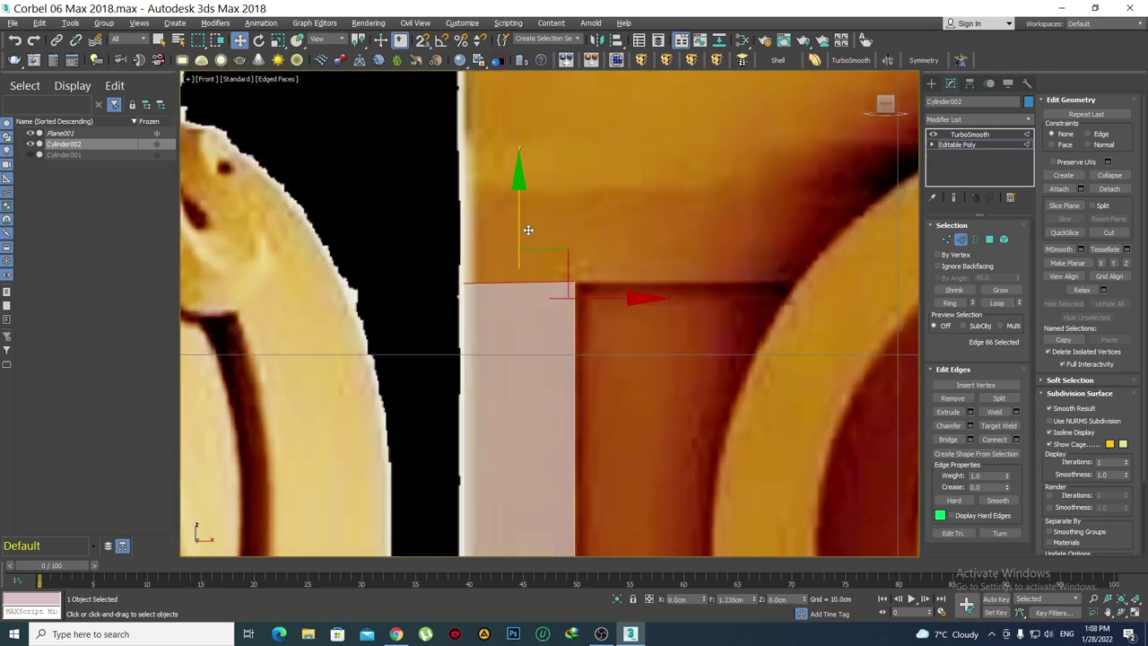
key(1)
click(520, 283)
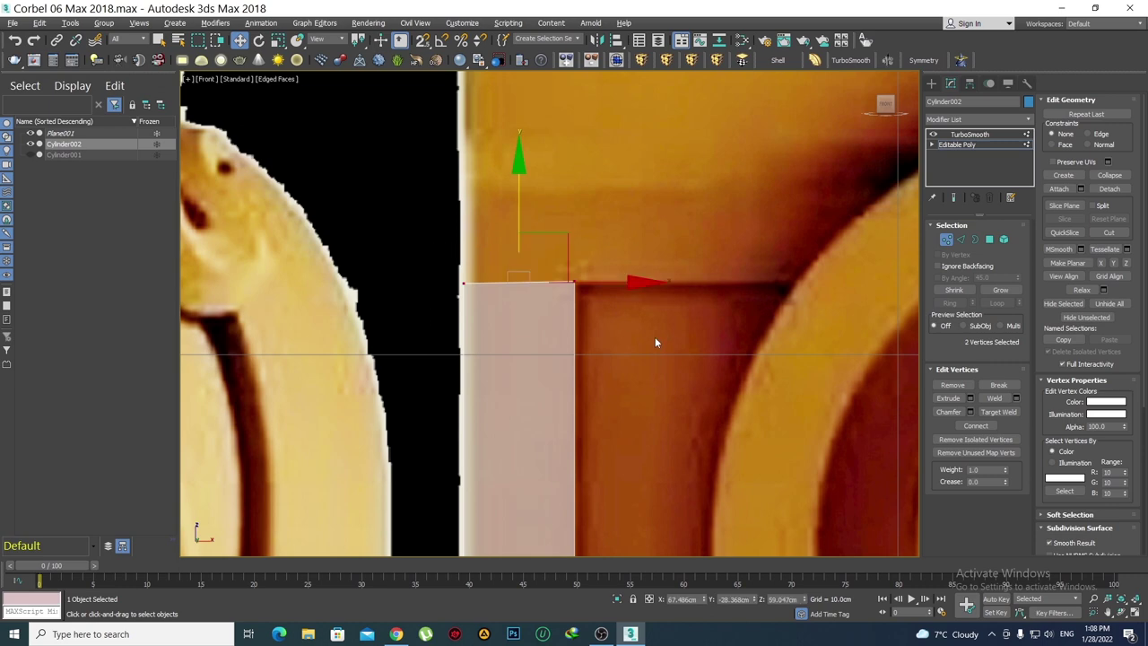
click(574, 283)
scroll(572, 255, up, 2)
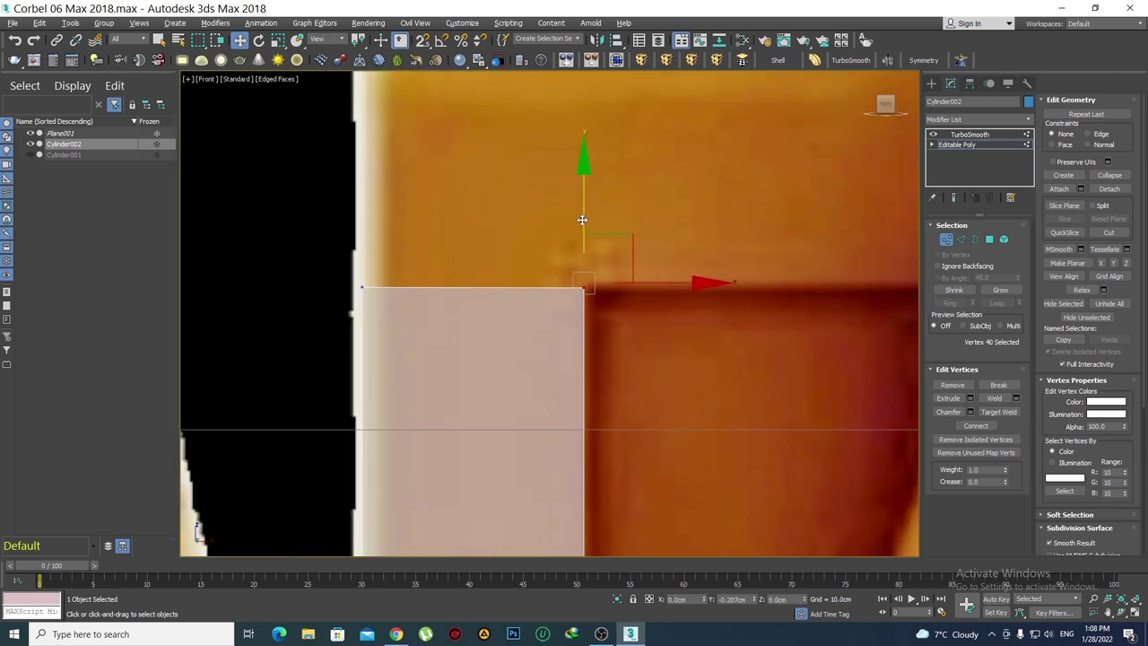
scroll(550, 232, down, 2)
scroll(592, 361, down, 5)
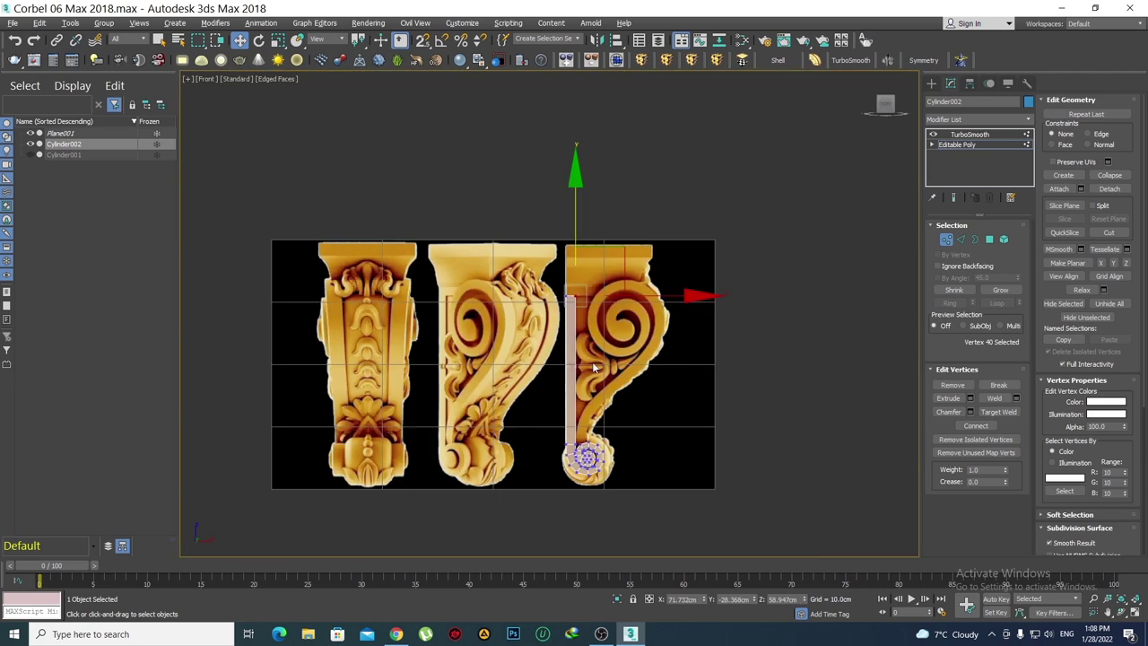
scroll(574, 377, up, 4)
scroll(574, 377, up, 2)
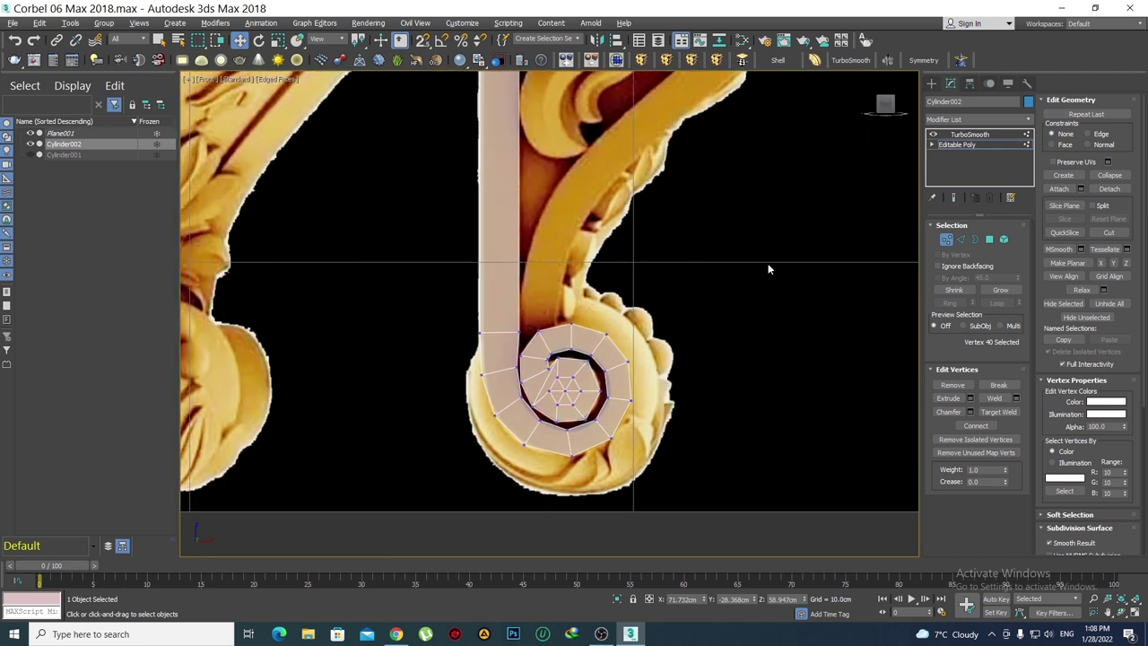
Turn on TurboSmooth and view the smoothed spiral opaque, without edge overlay
click(971, 134)
middle_drag(600, 336, 598, 322)
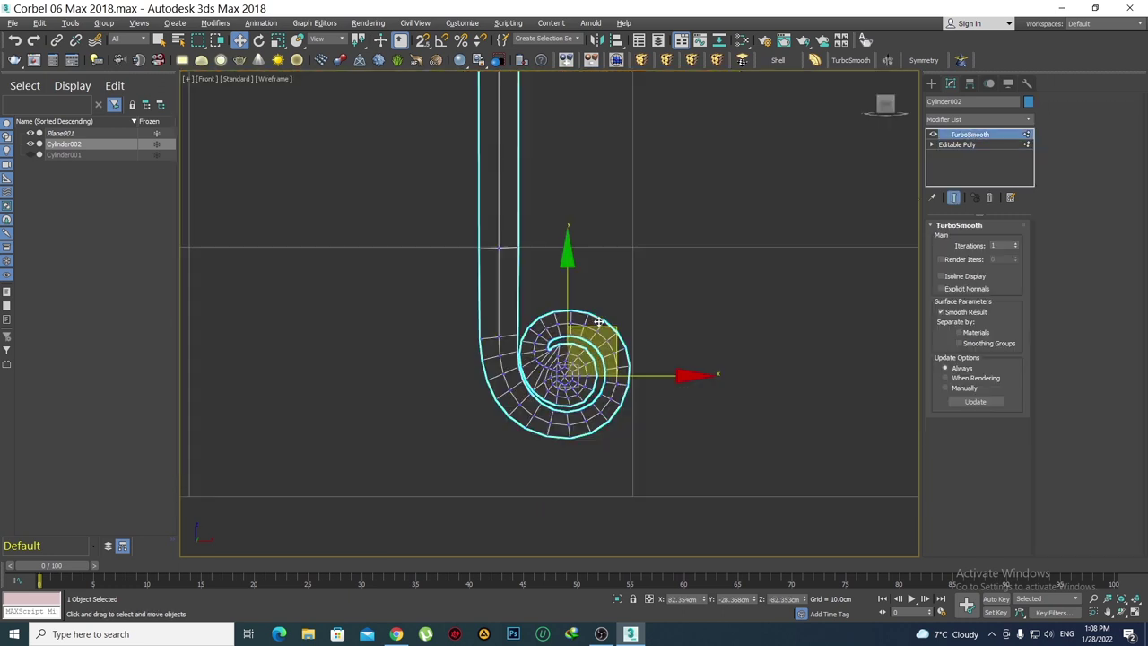
key(alt+x)
key(F4)
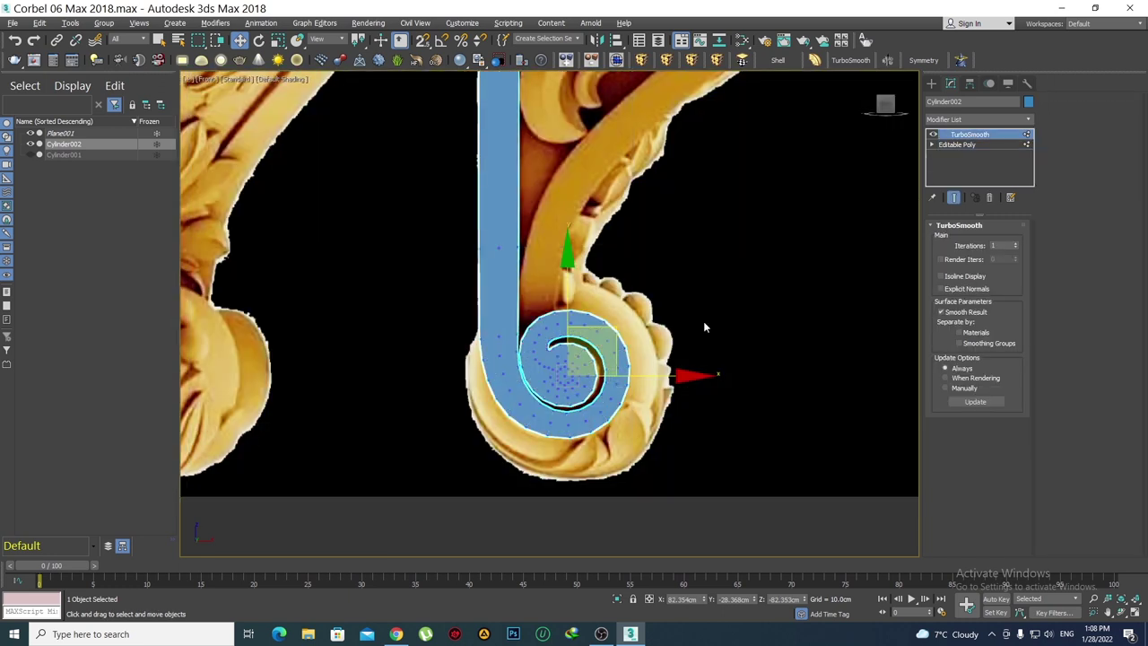
click(931, 84)
Slide the blue spiral aside to compare with the reference, then move it back onto the corbel's scroll
scroll(621, 409, up, 3)
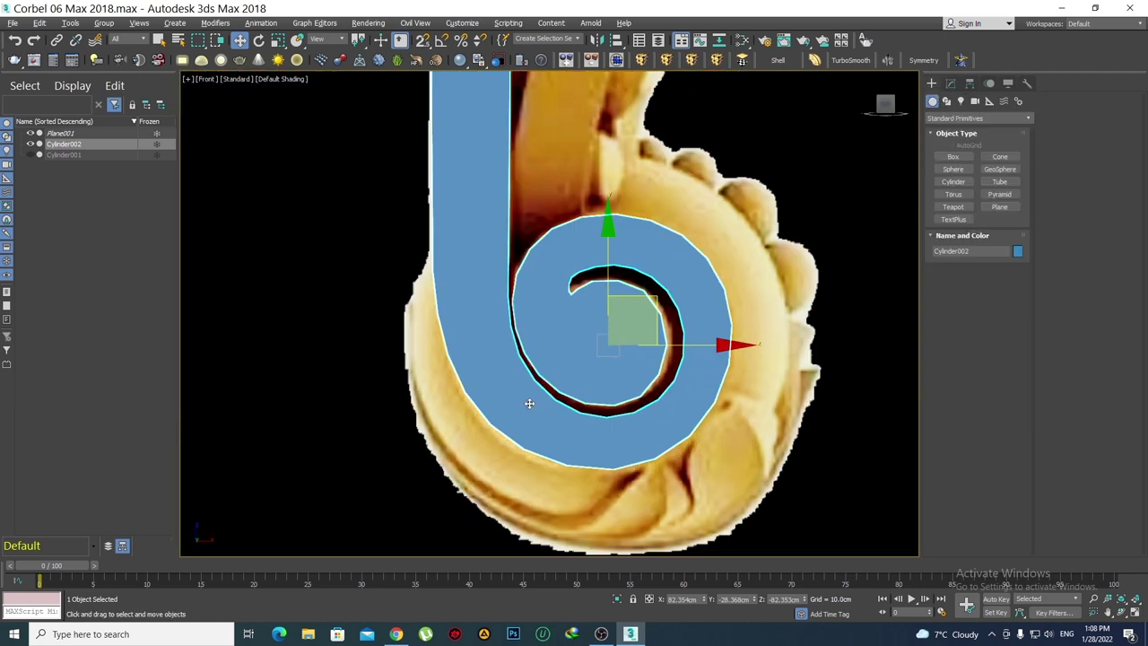
scroll(621, 409, down, 2)
scroll(627, 376, down, 5)
scroll(639, 340, down, 2)
scroll(636, 333, up, 3)
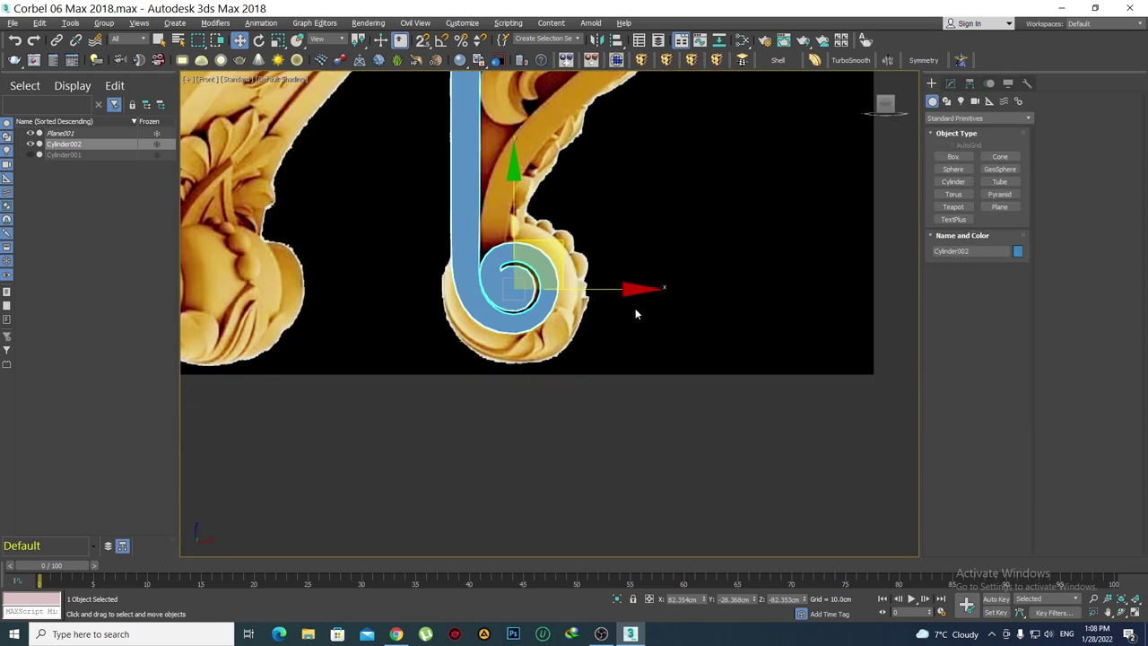
middle_drag(636, 307, 734, 321)
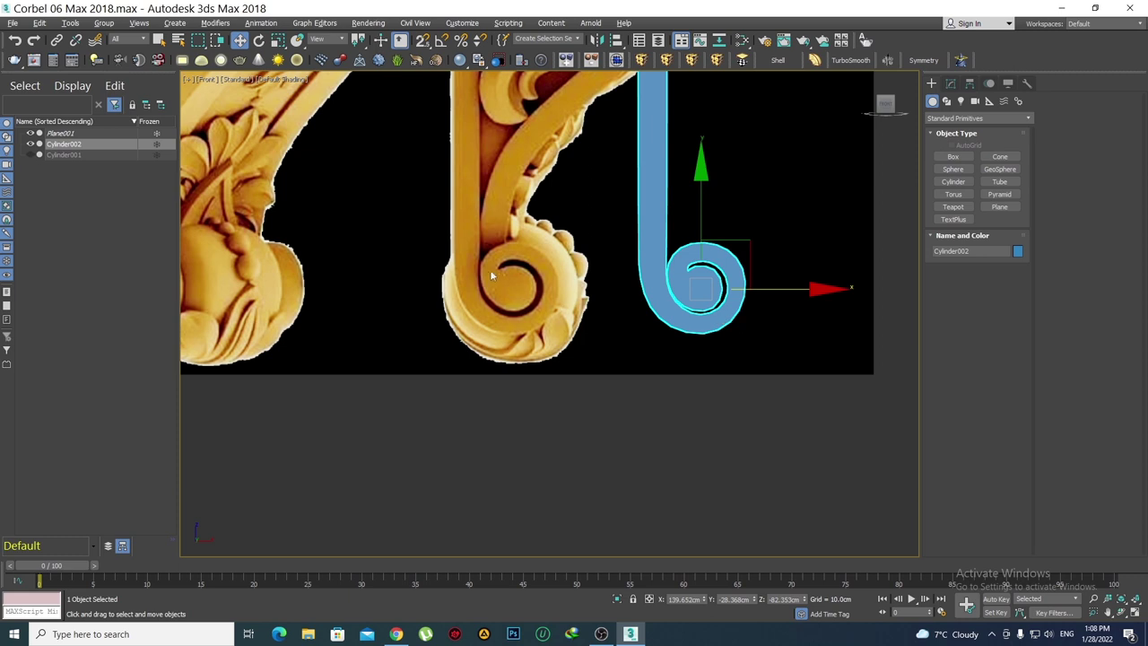
drag(700, 285, 497, 288)
Make the spiral see-through and return to the unsmoothed Editable Poly vertices
scroll(502, 292, up, 4)
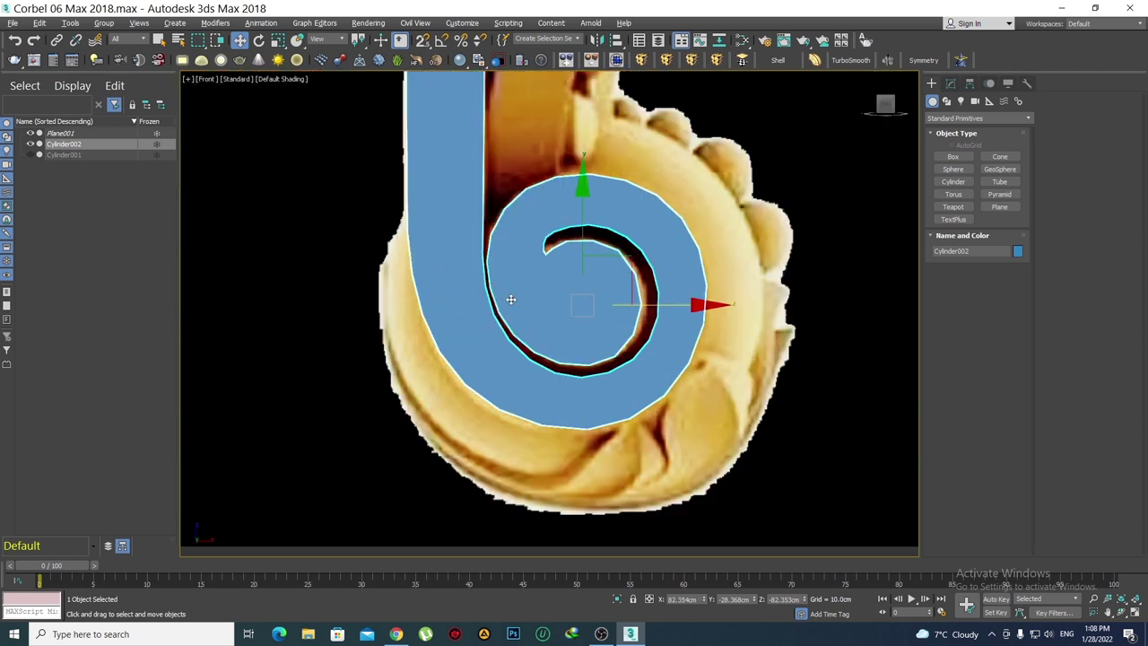
key(alt+x)
scroll(515, 296, up, 2)
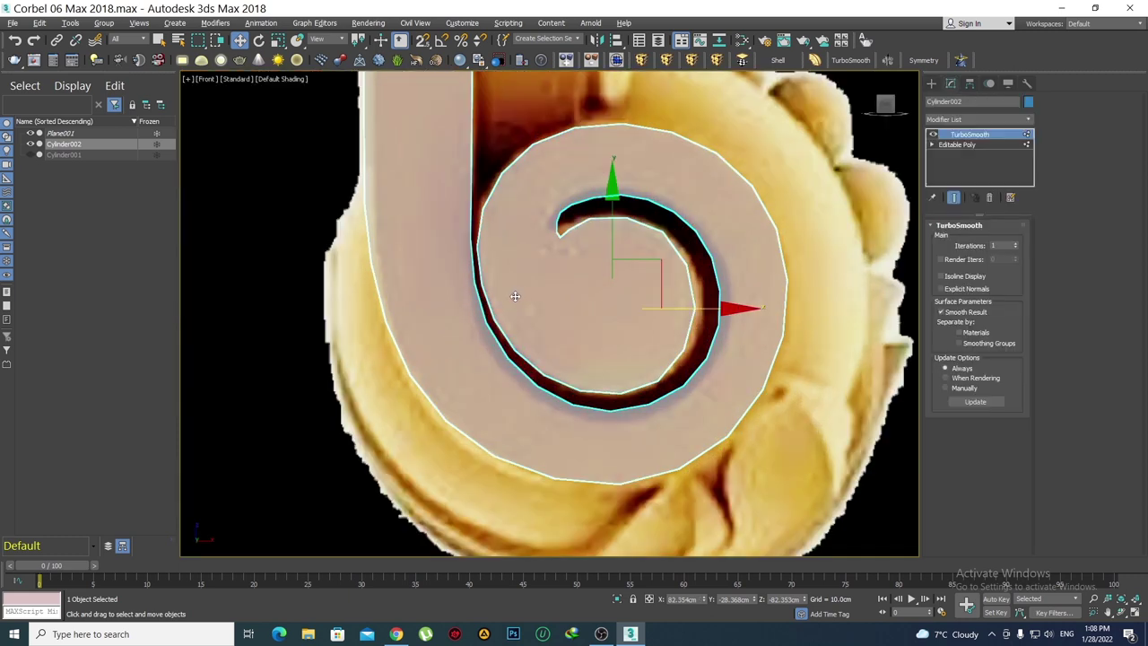
click(975, 147)
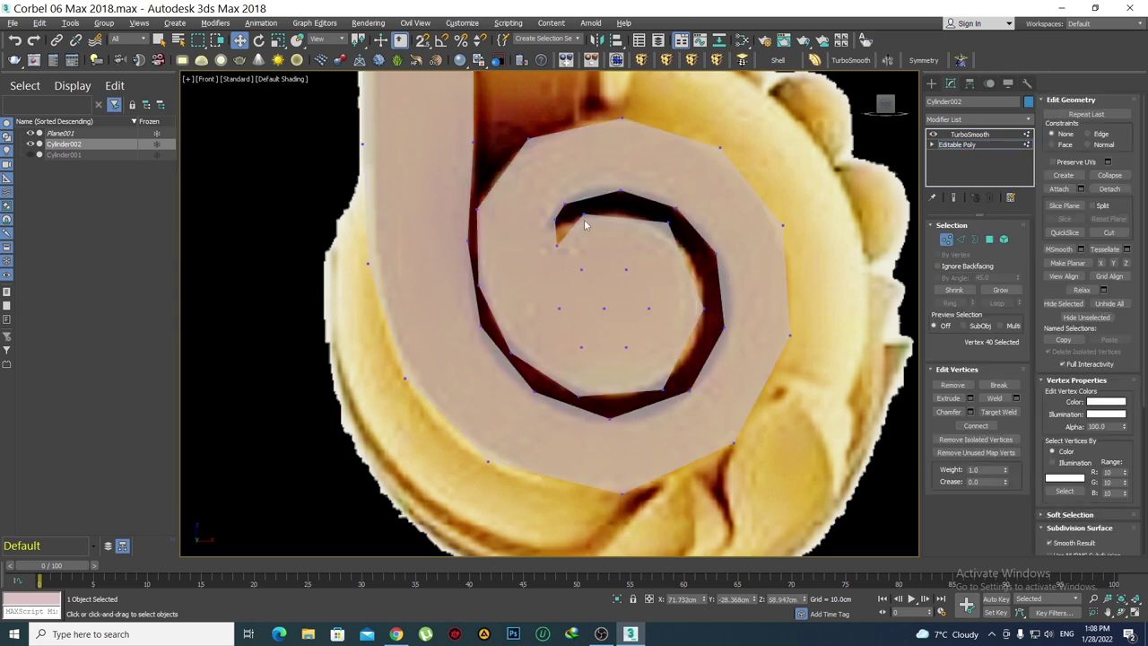
Select the inner spiral vertices and nudge them left and down onto the reference groove
drag(466, 193, 489, 208)
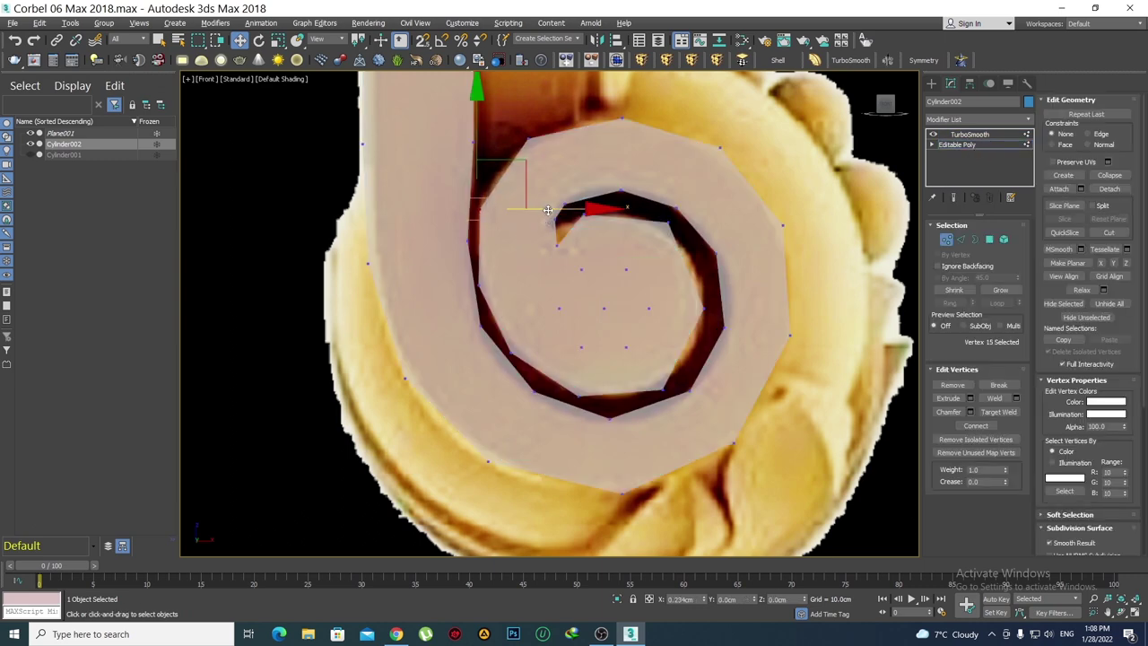
ctrl+drag(505, 306, 469, 274)
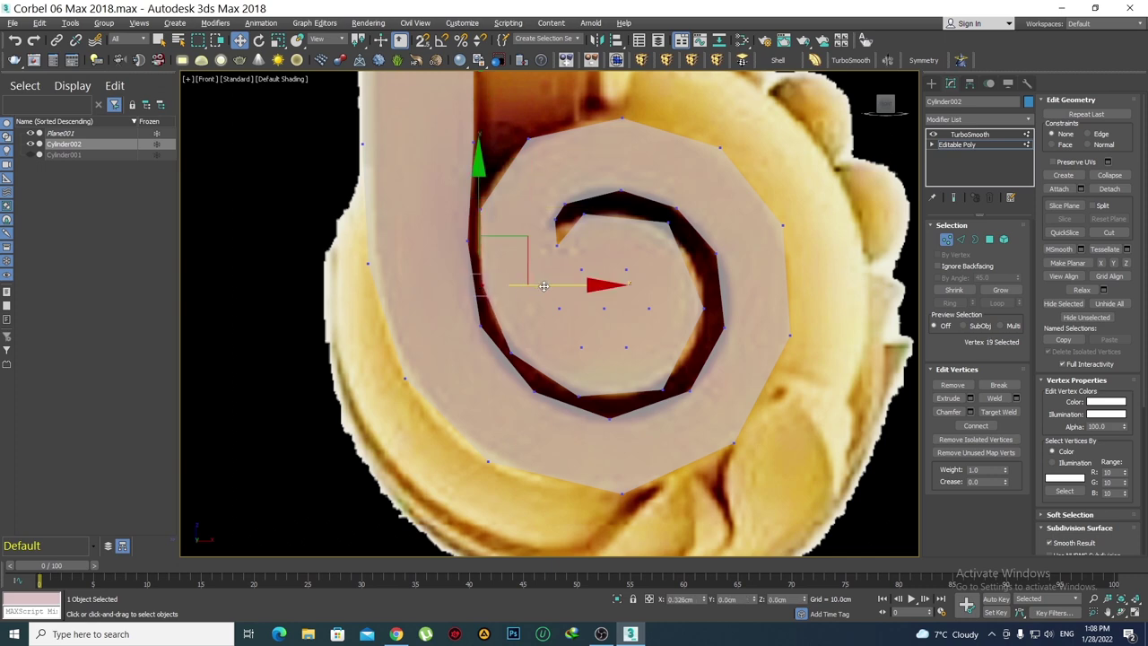
drag(498, 363, 568, 316)
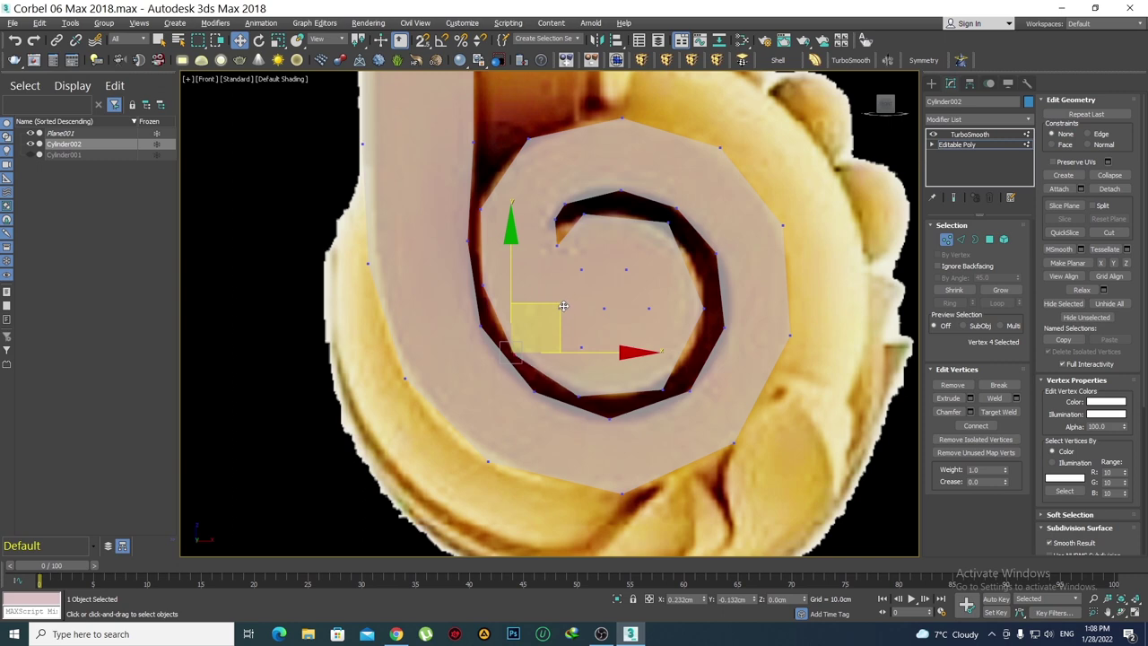
click(602, 392)
middle_drag(540, 246, 554, 277)
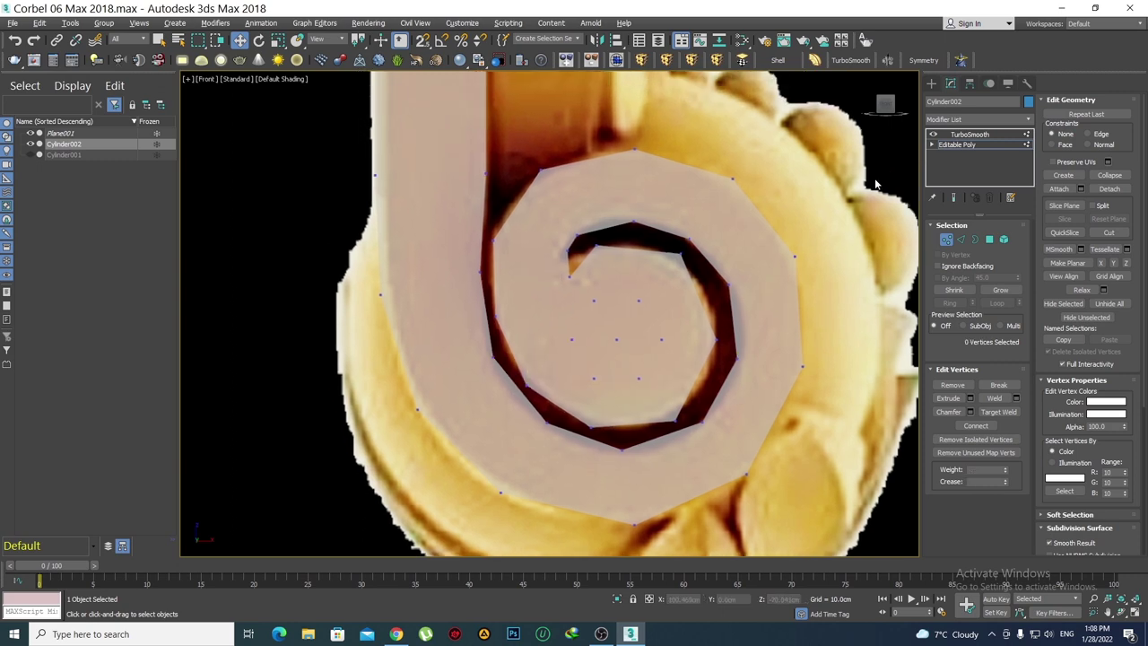
click(481, 272)
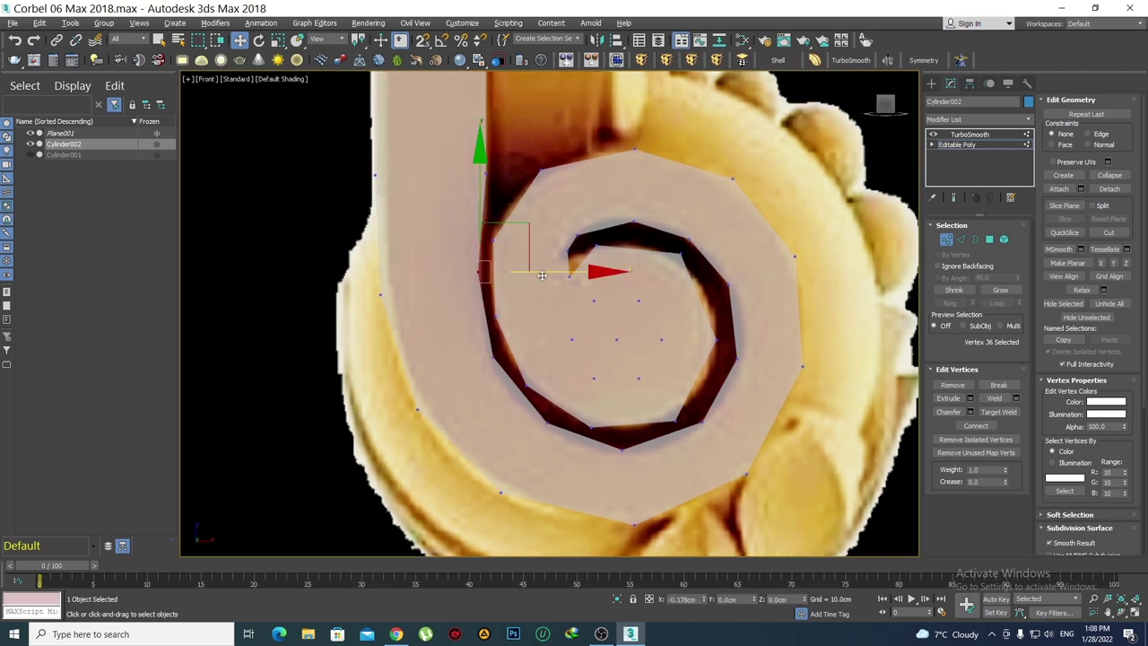
click(495, 356)
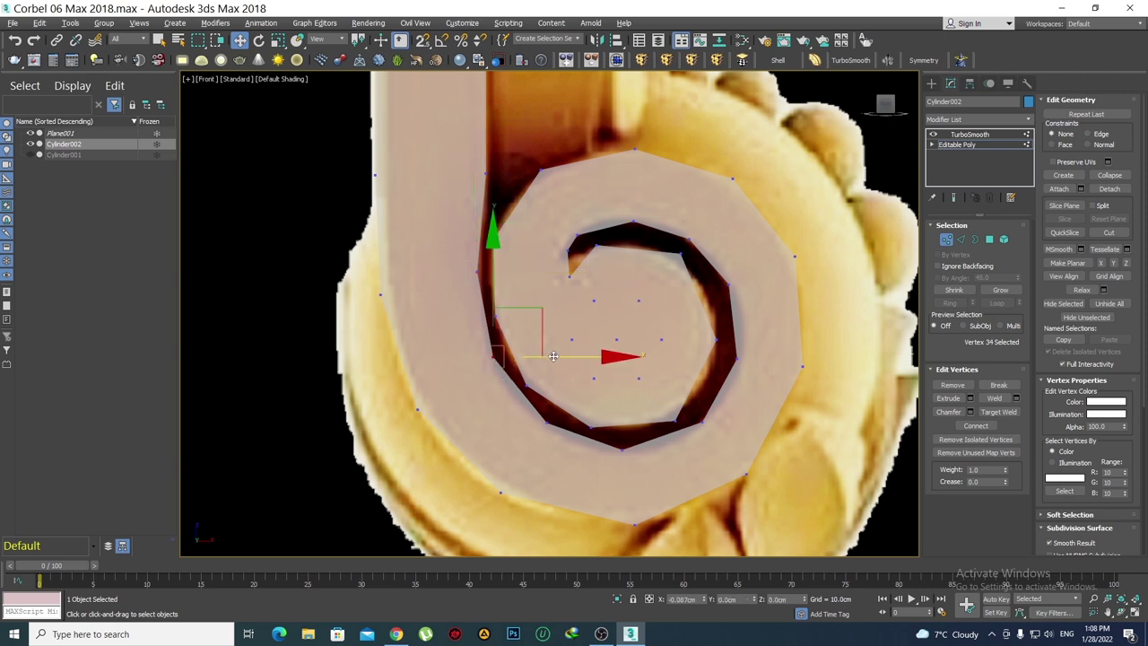
click(547, 421)
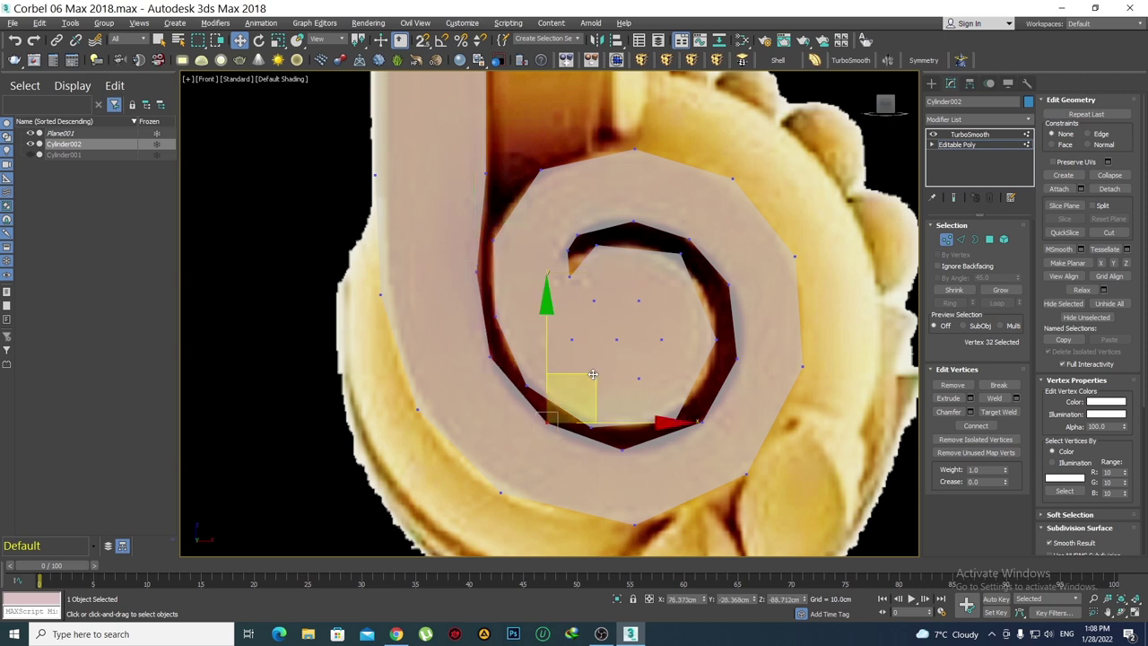
drag(593, 373, 588, 376)
Exit vertex editing and show the smoothed spiral opaque again
middle_drag(661, 352, 642, 355)
key(F4)
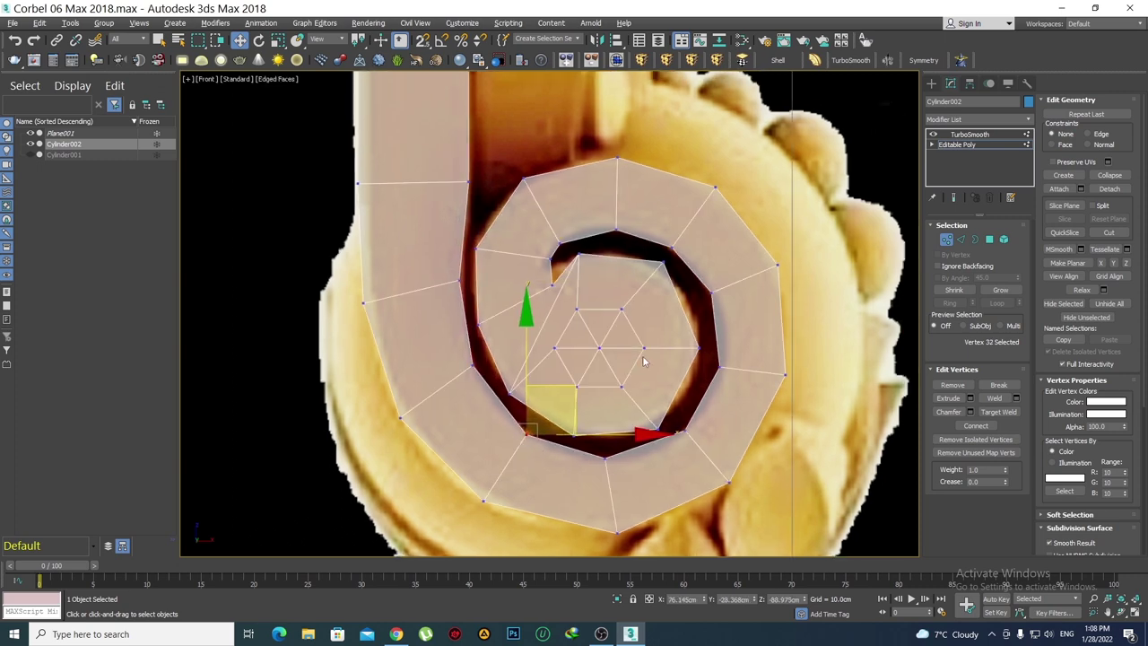
click(931, 83)
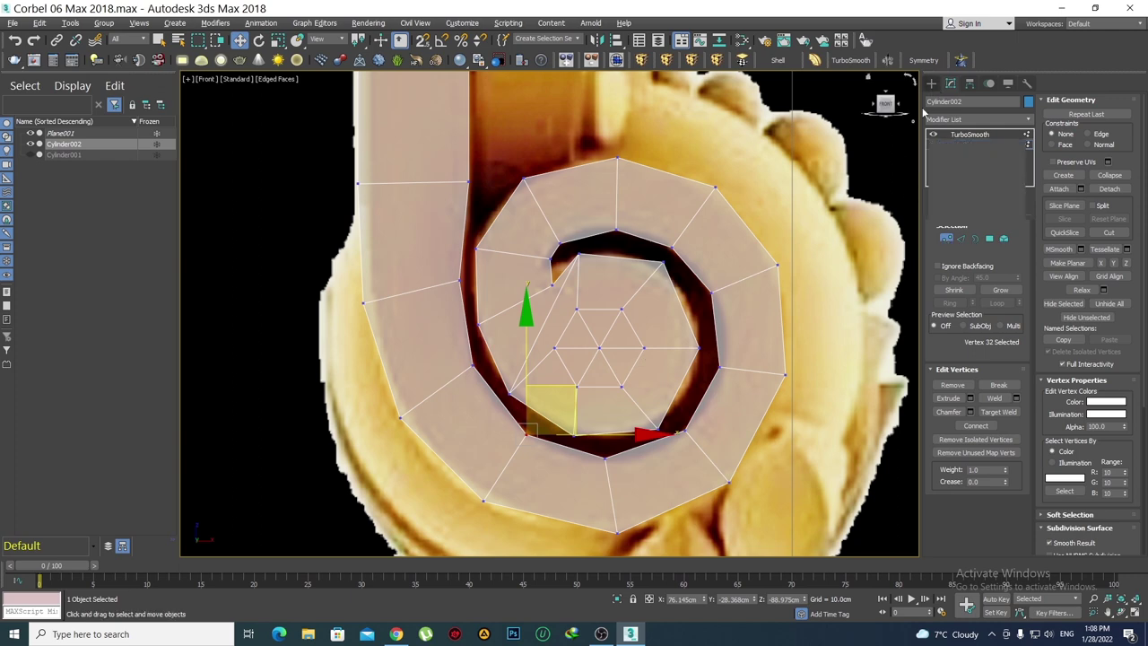
key(alt+x)
Reselect the blue strip Cylinder002 with Select mode, edged faces and the grid shown
key(F4)
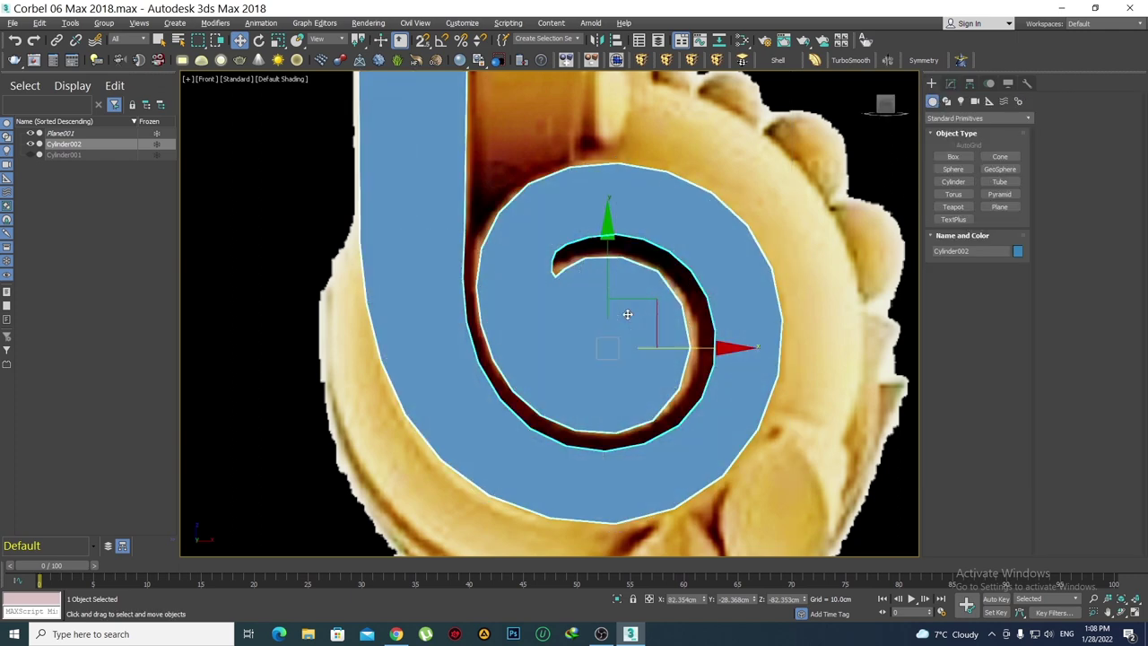
scroll(592, 332, down, 2)
scroll(565, 349, down, 5)
click(586, 442)
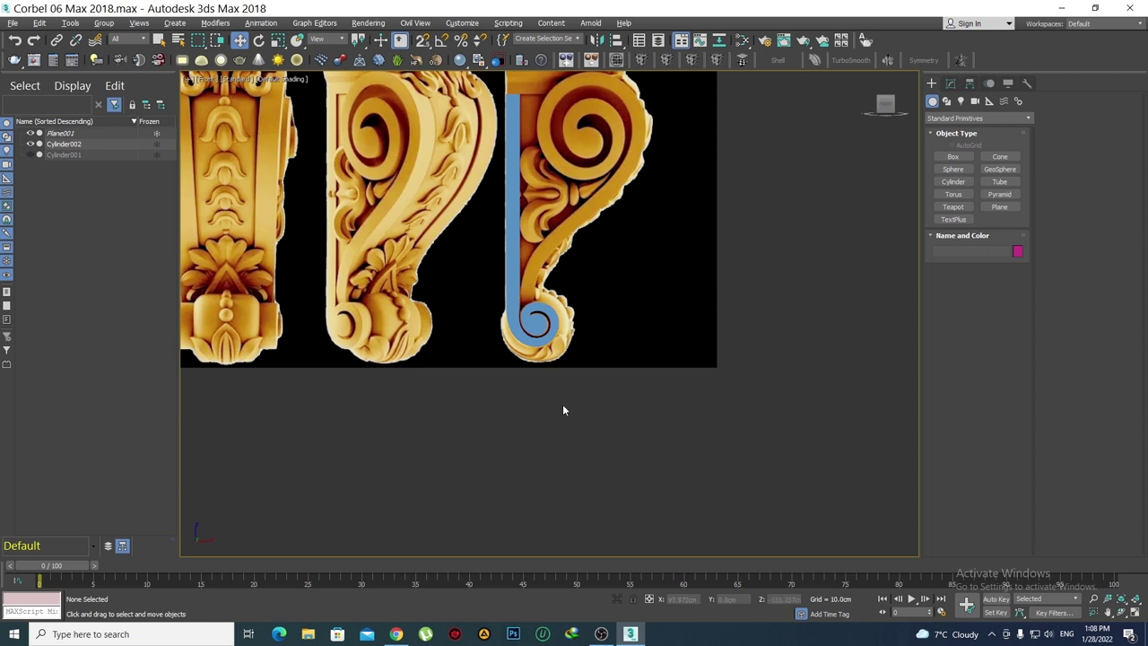
middle_drag(543, 199, 558, 253)
scroll(556, 250, up, 3)
click(520, 195)
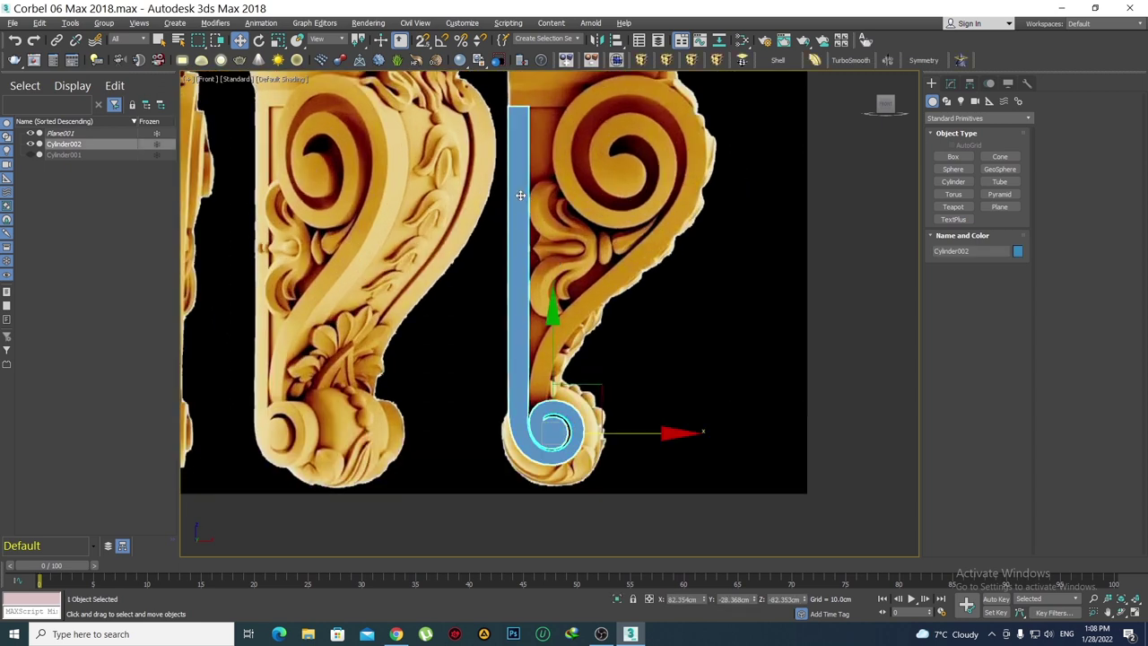
key(q)
key(F4)
key(g)
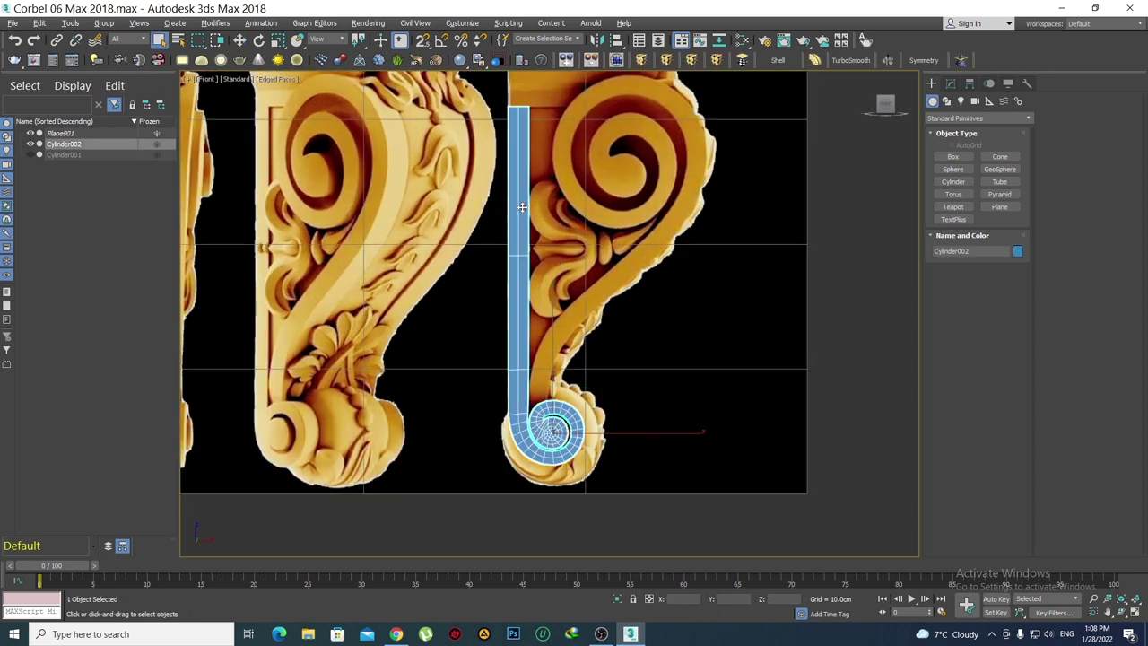
scroll(539, 338, up, 2)
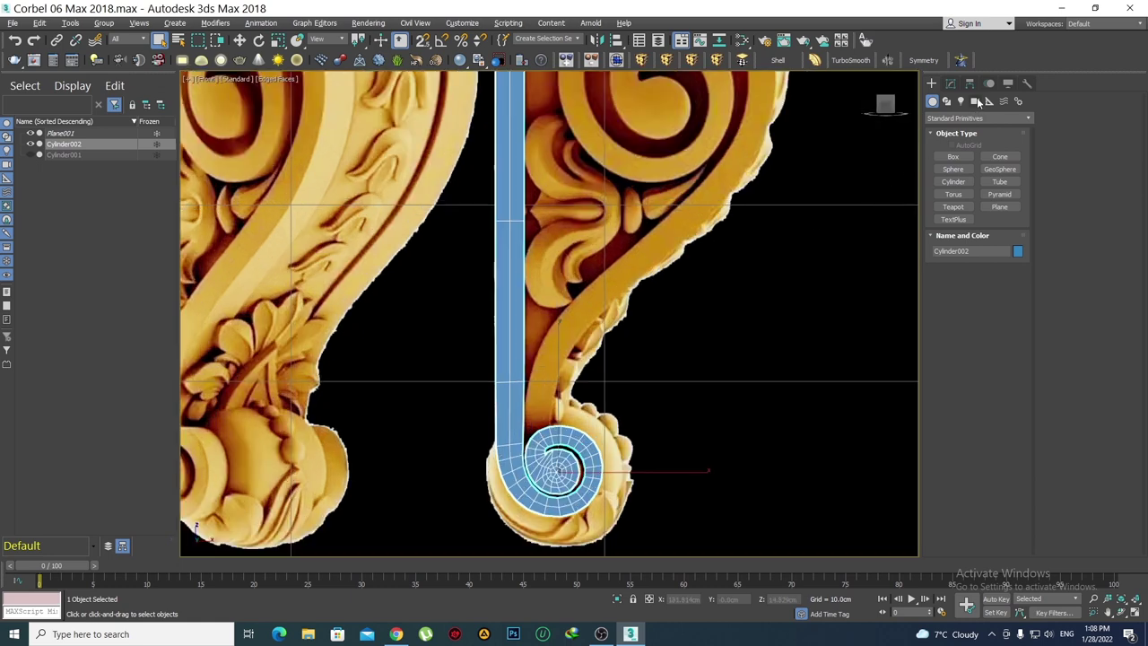
Drop to Cylinder002's Editable Poly base mesh in Edge sub-object mode
click(951, 83)
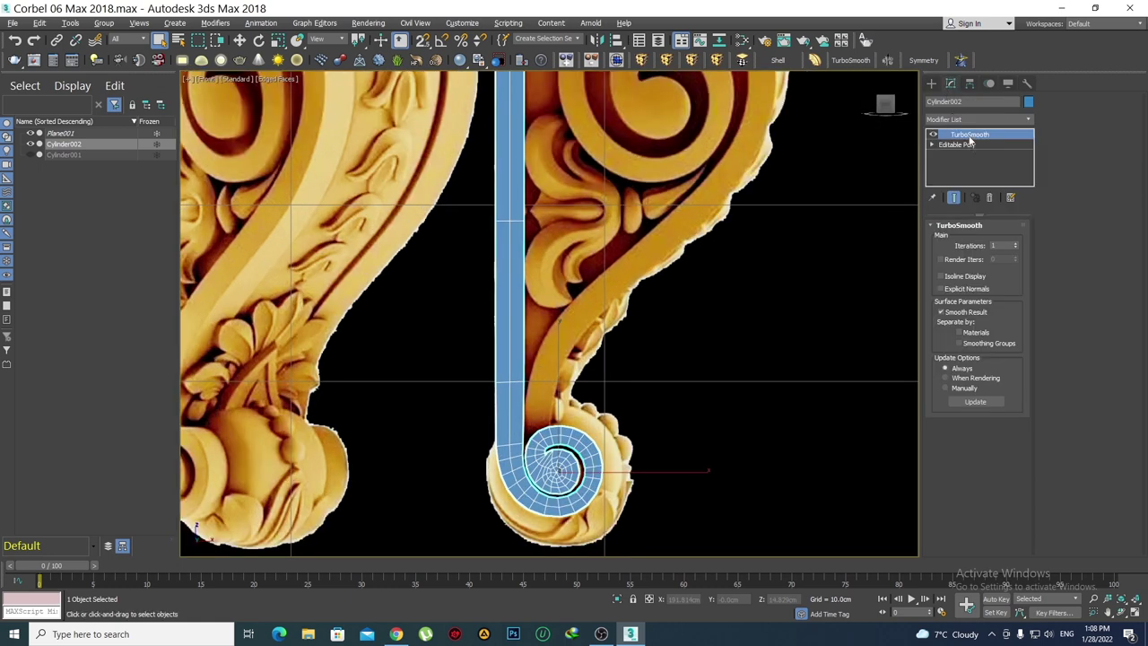
click(970, 144)
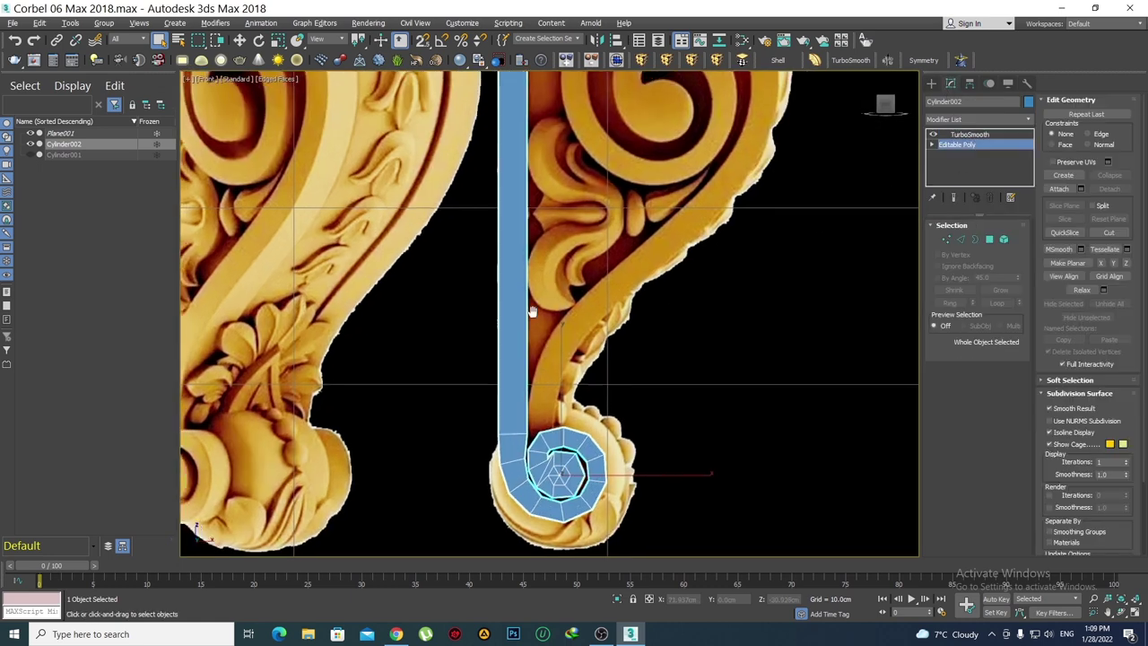
scroll(575, 368, down, 2)
scroll(564, 334, down, 1)
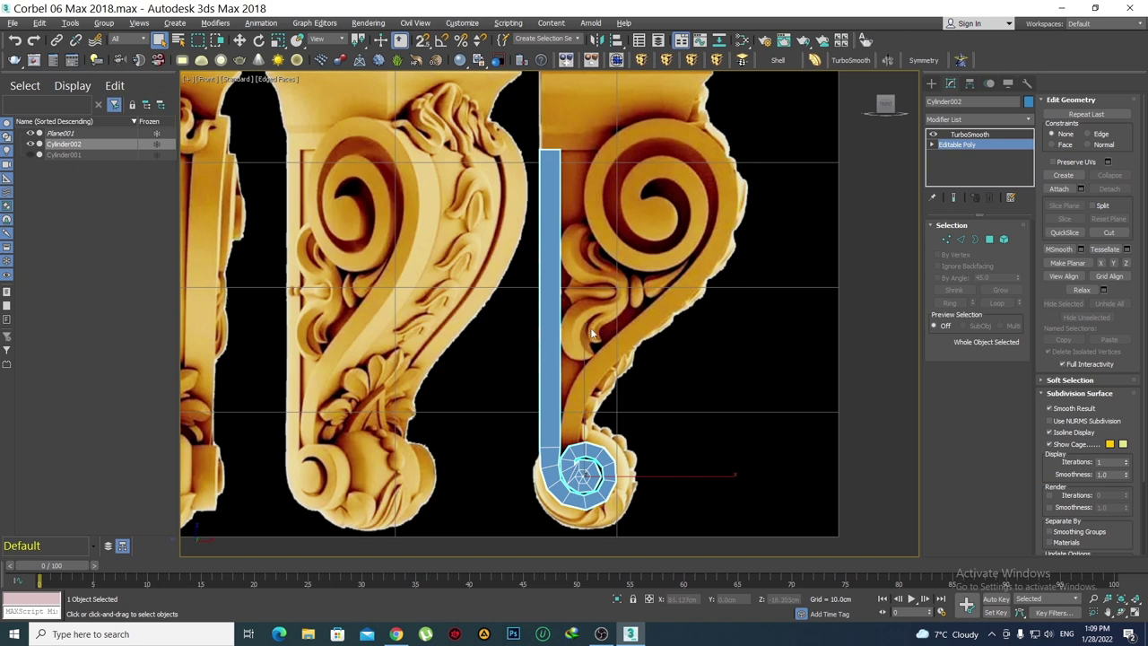
scroll(567, 367, up, 1)
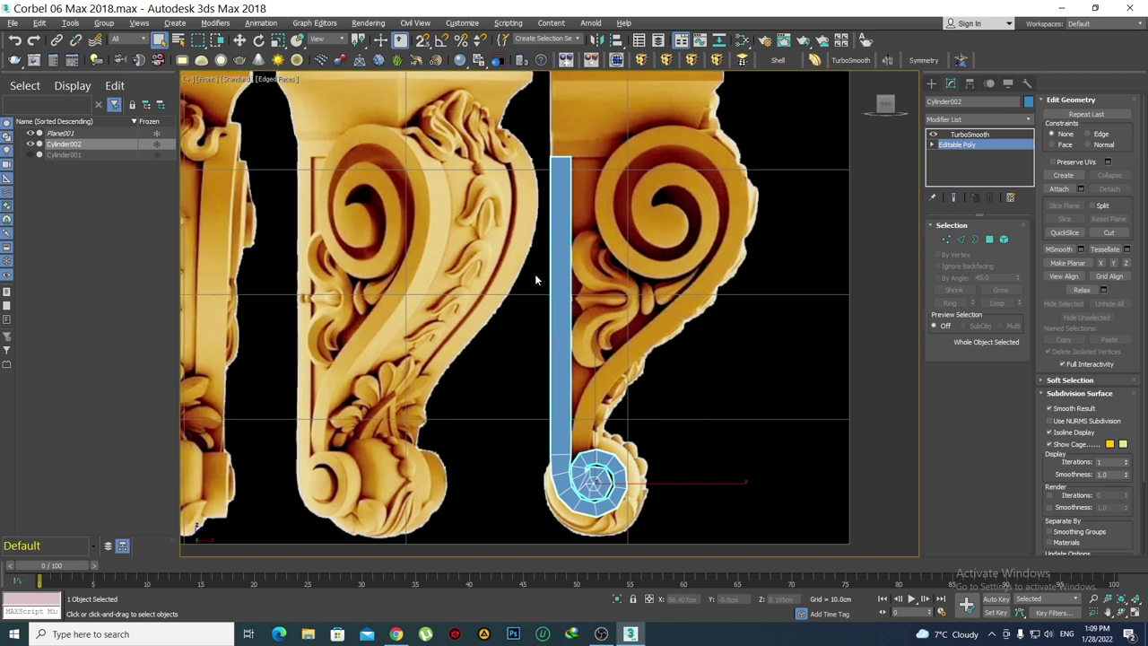
click(959, 239)
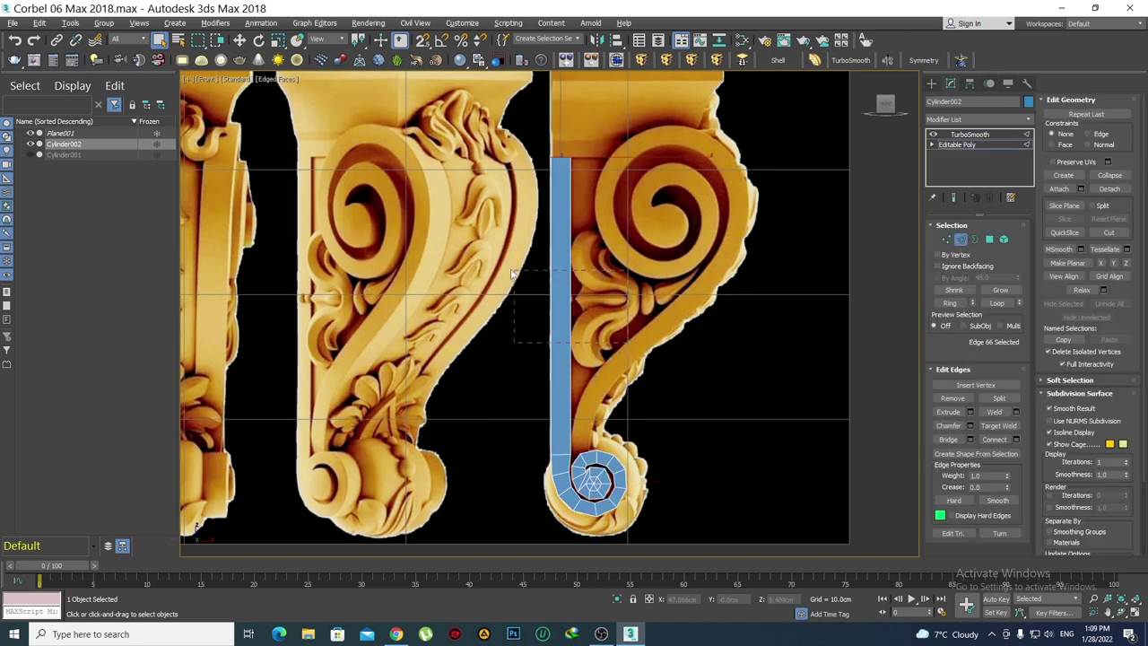
Select both long edges of the blue strip's straight stem section
click(544, 282)
scroll(566, 324, up, 3)
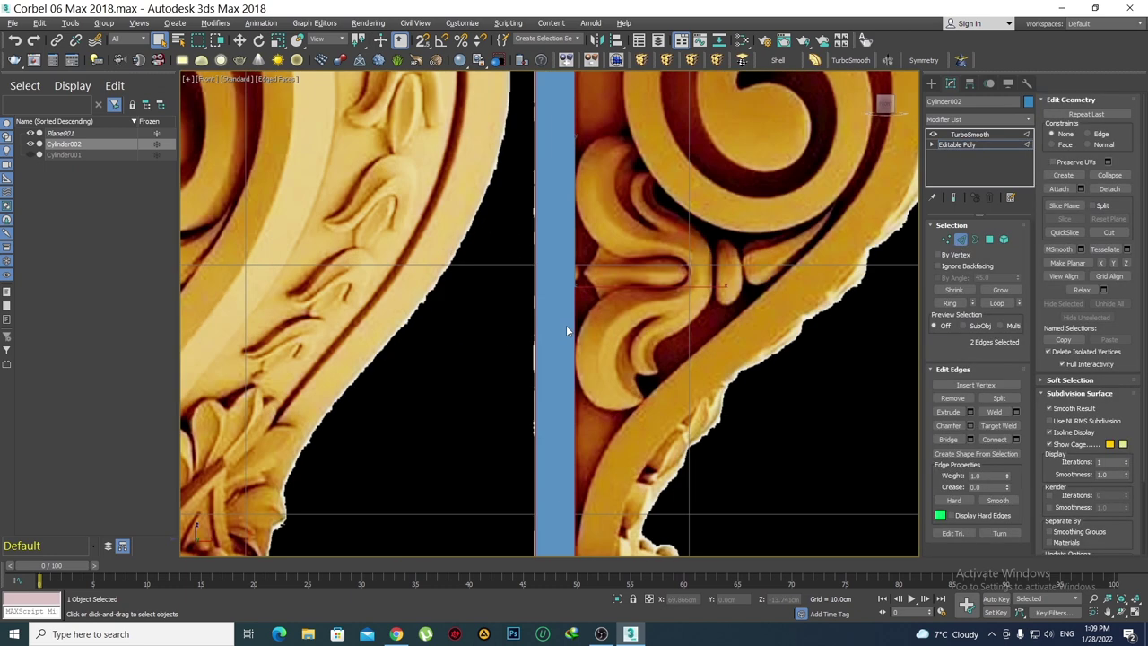
scroll(566, 324, down, 3)
key(g)
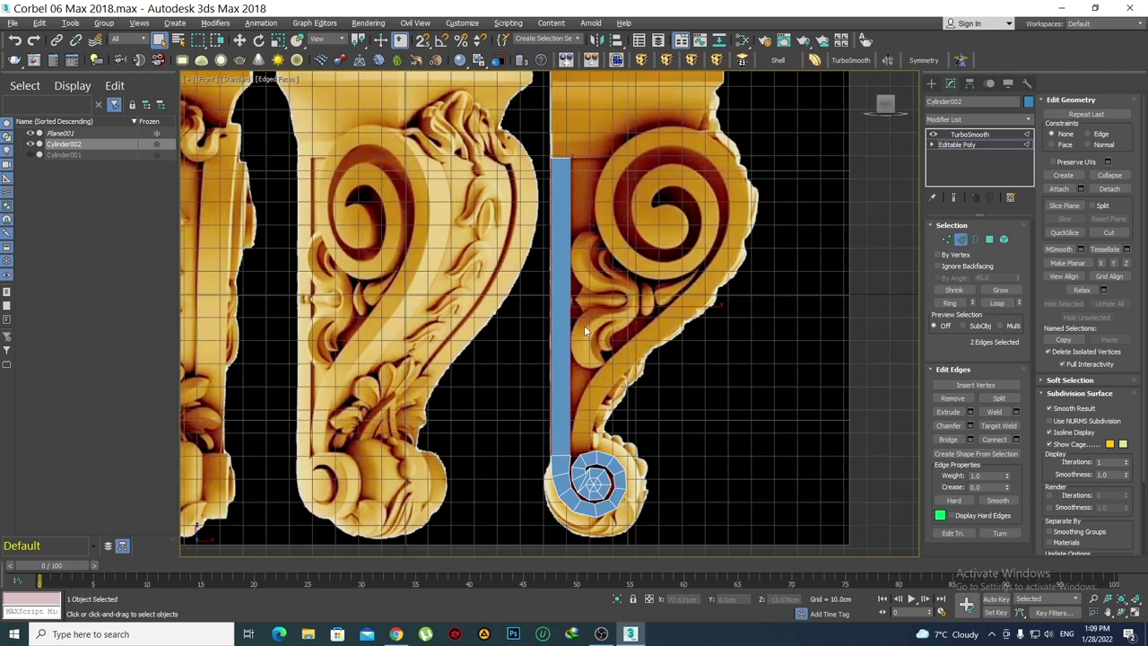
scroll(584, 324, up, 1)
scroll(584, 332, up, 1)
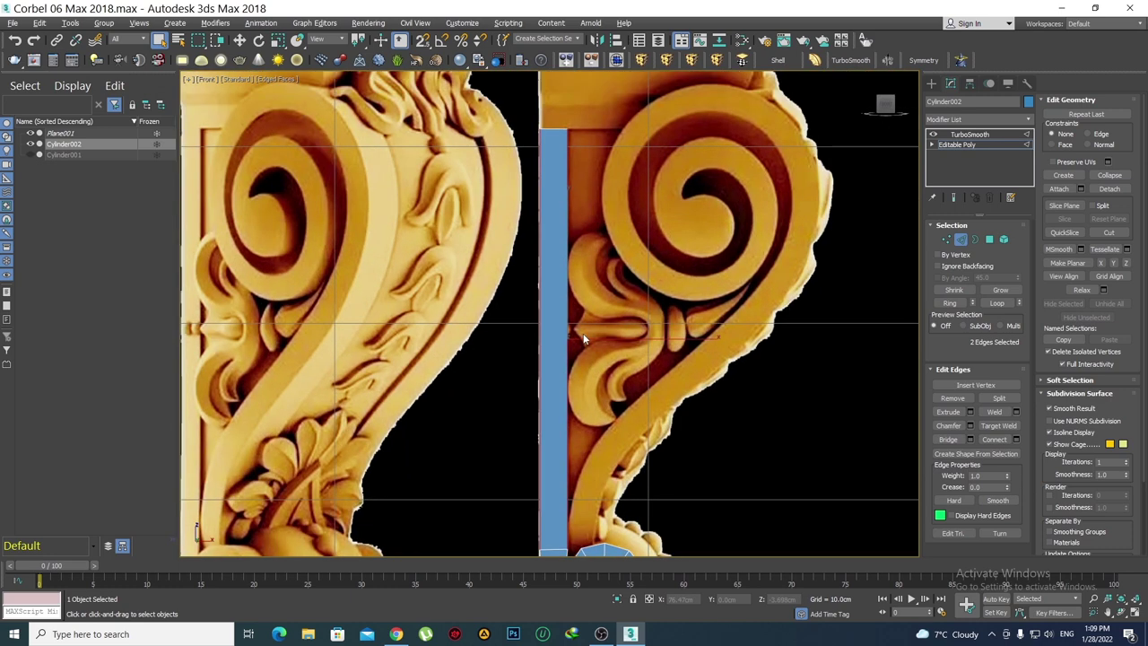
Connect the two edges with 9 segments, adding 9 evenly spaced cross edges
click(1017, 444)
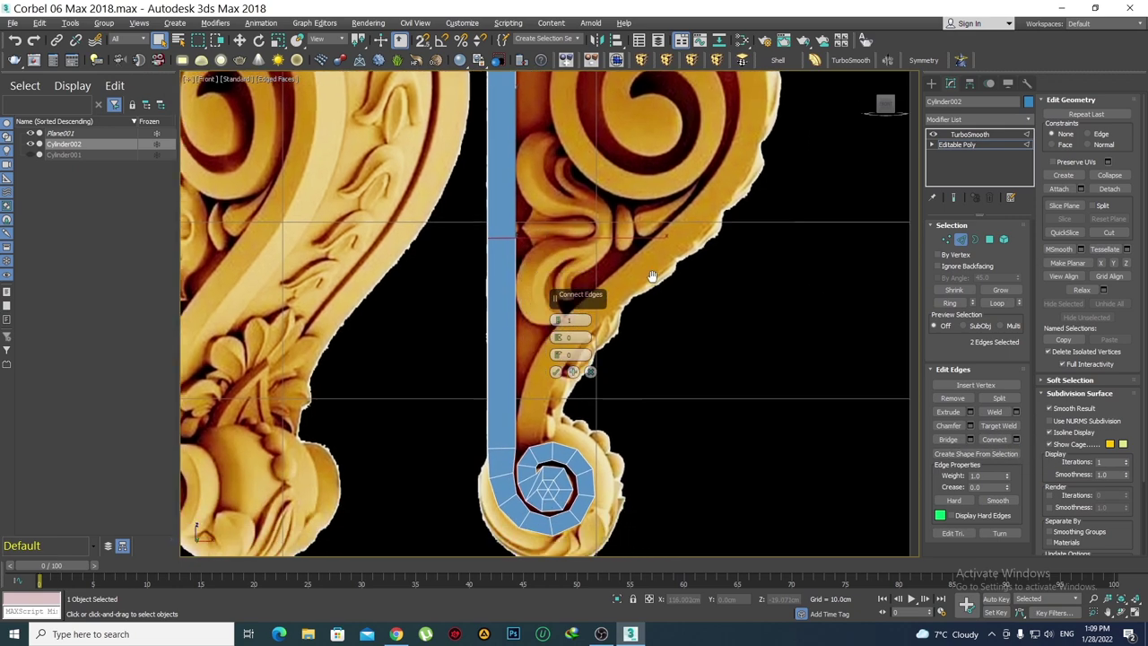
middle_drag(799, 407, 700, 309)
scroll(753, 323, down, 4)
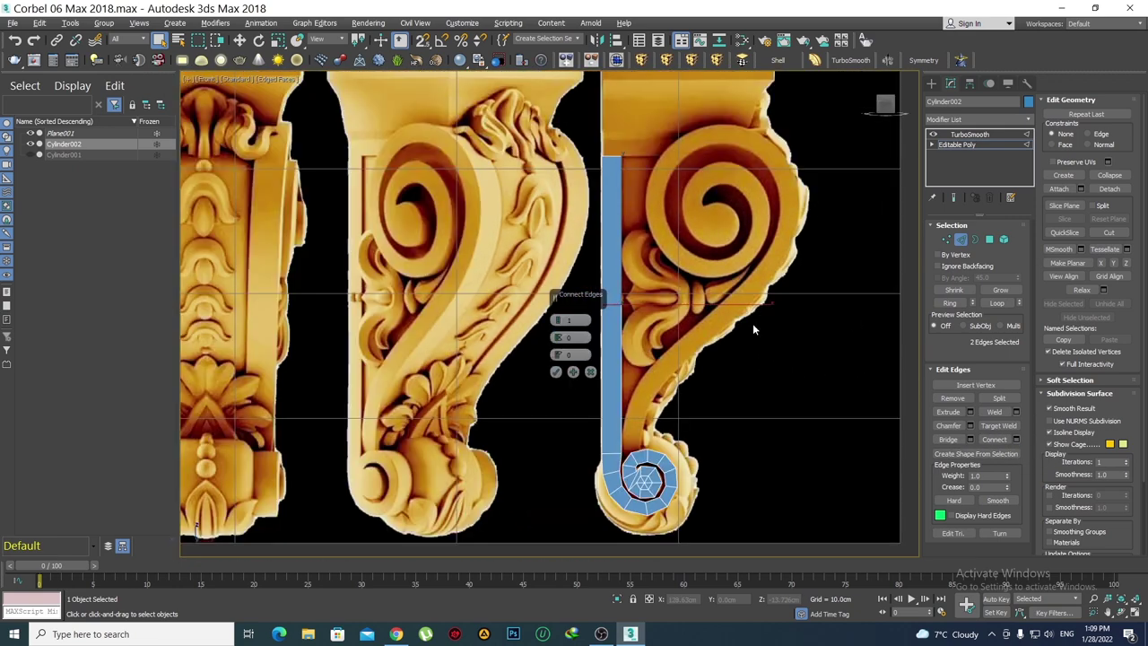
scroll(595, 310, up, 2)
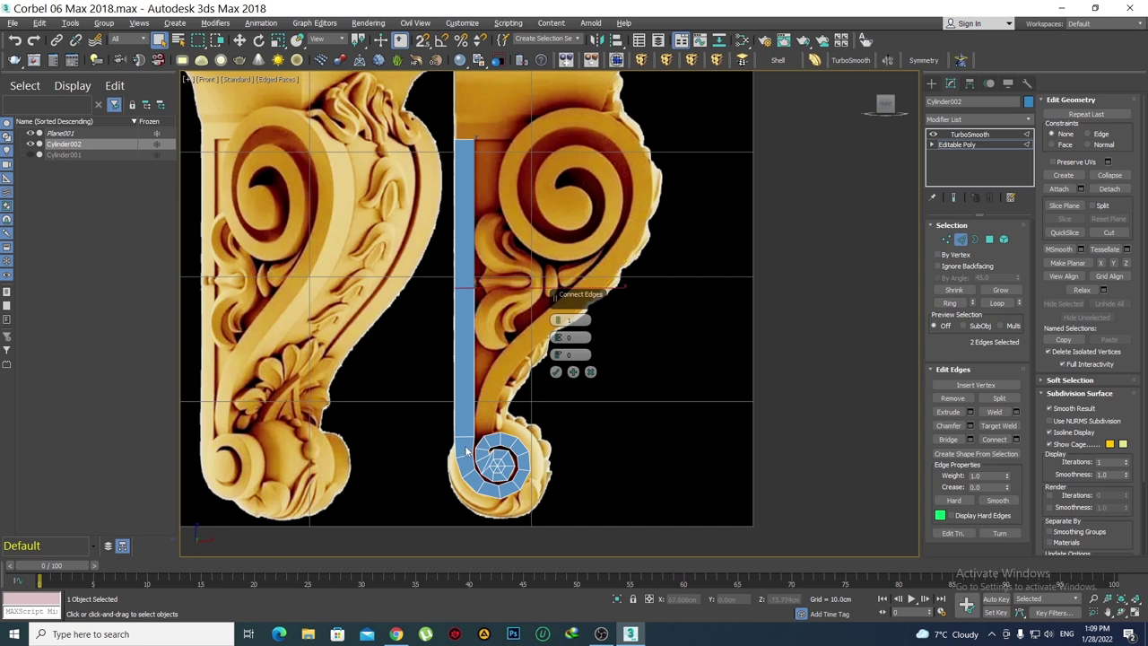
scroll(557, 320, up, 1)
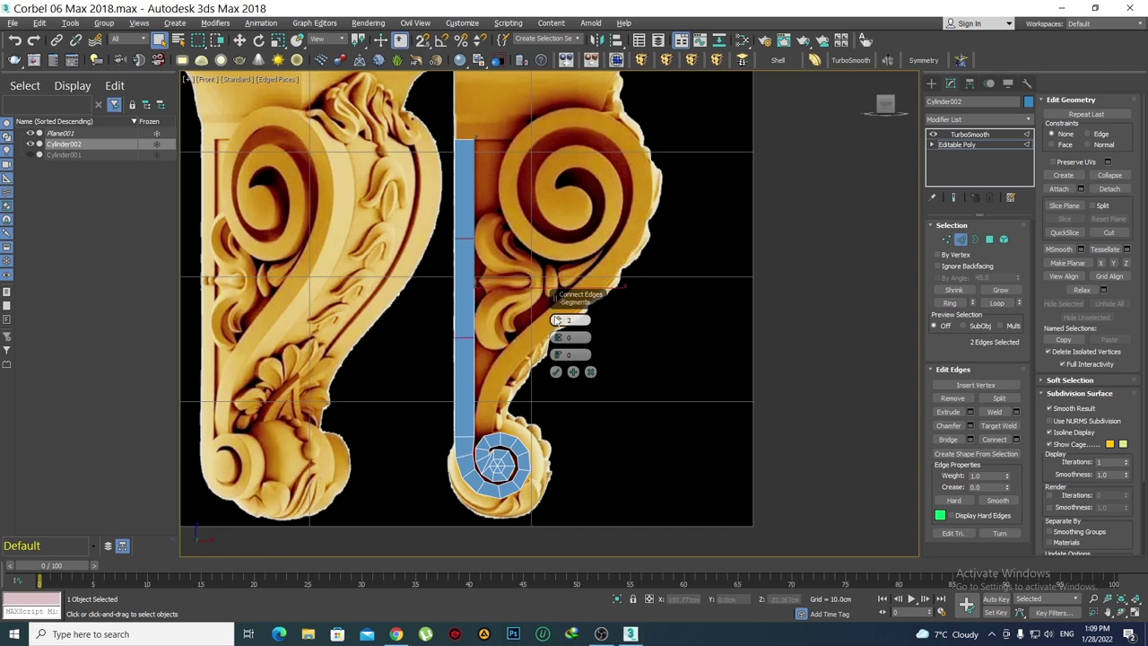
scroll(557, 320, up, 1)
scroll(557, 320, up, 1)
scroll(557, 320, up, 1)
scroll(557, 320, up, 1)
scroll(557, 320, up, 1)
scroll(557, 320, up, 1)
scroll(557, 321, up, 1)
click(555, 372)
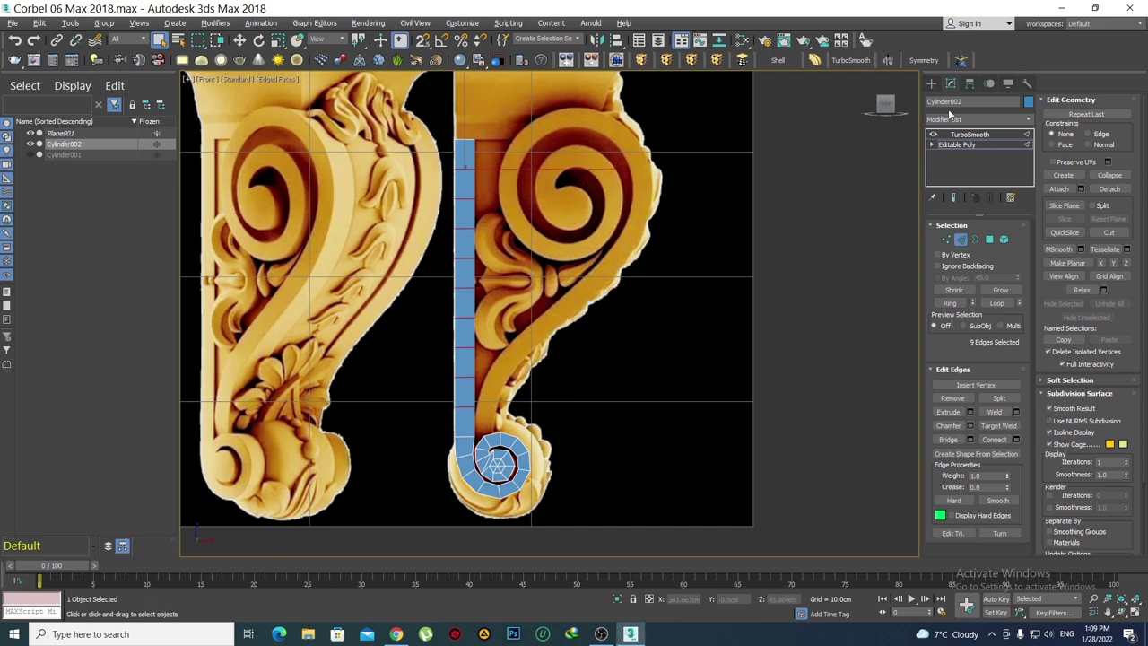
Delete the TurboSmooth modifier from Cylinder002's stack
right_click(963, 139)
click(950, 161)
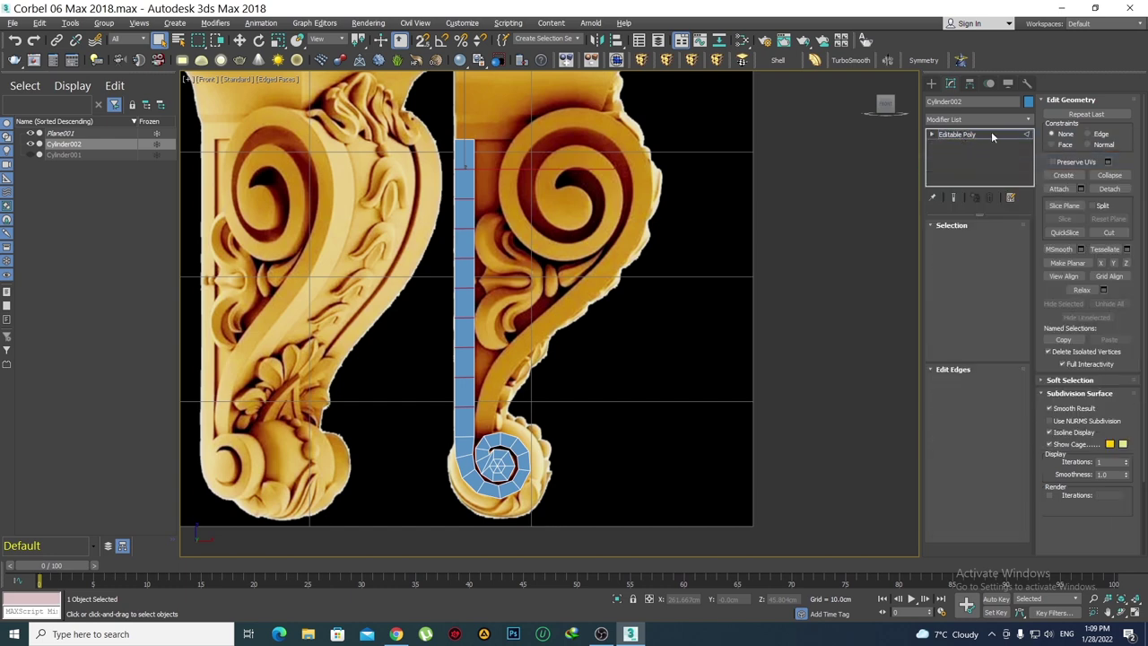
key(ctrl+z)
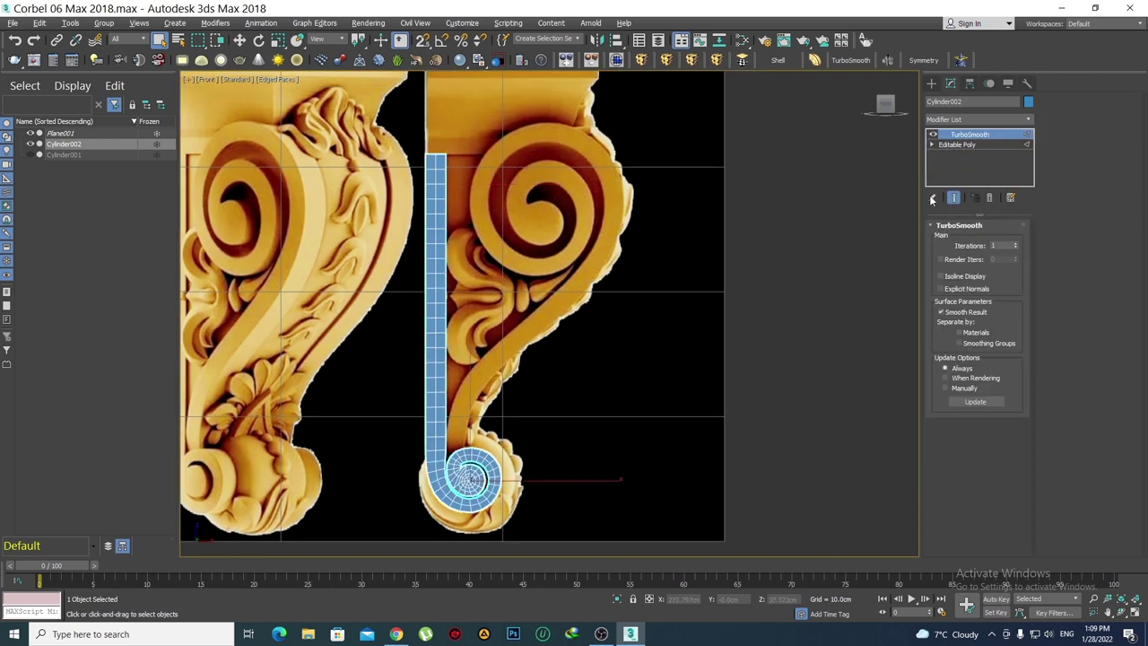
right_click(965, 134)
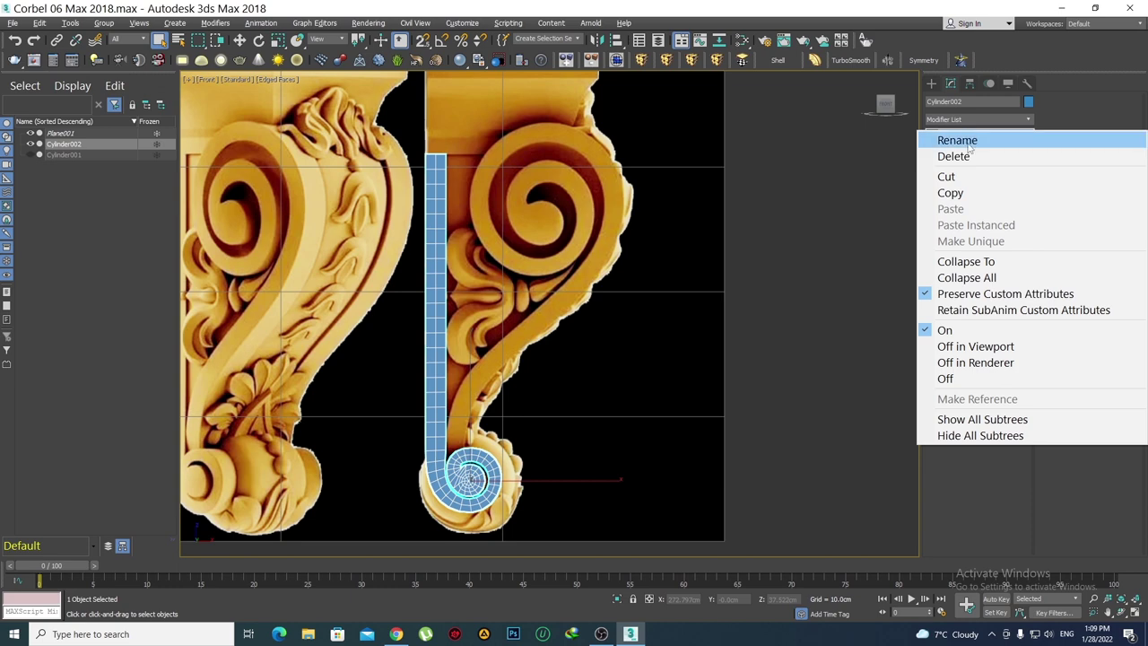
click(975, 159)
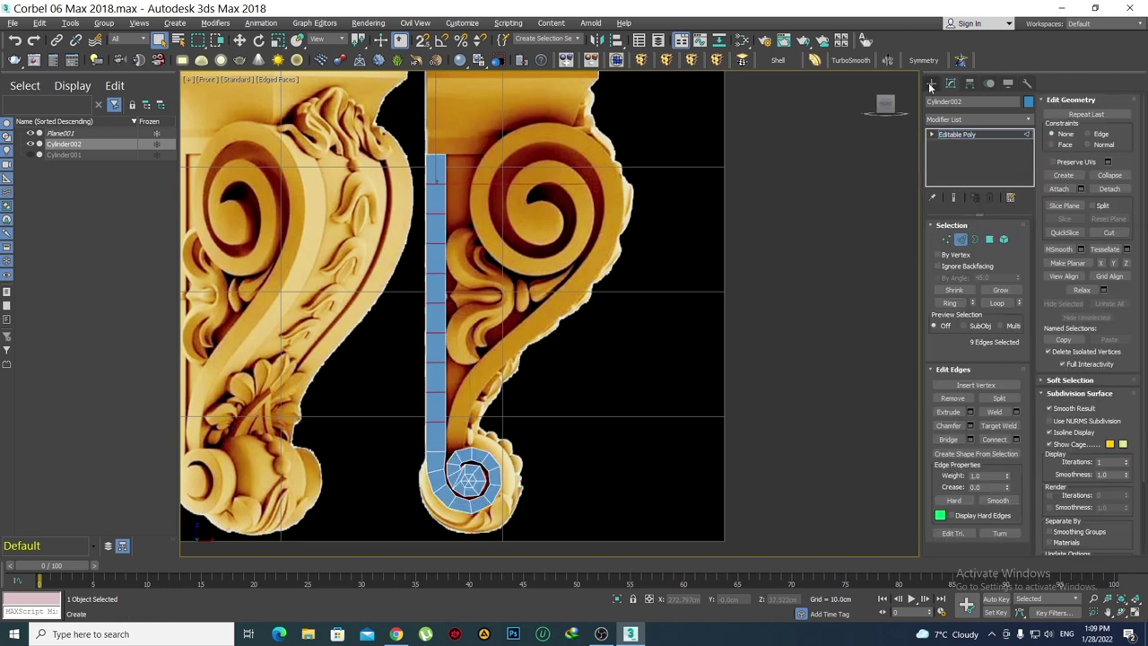
Unhide All to reveal the pink Cylinder001 spiral and select it
click(931, 82)
right_click(501, 244)
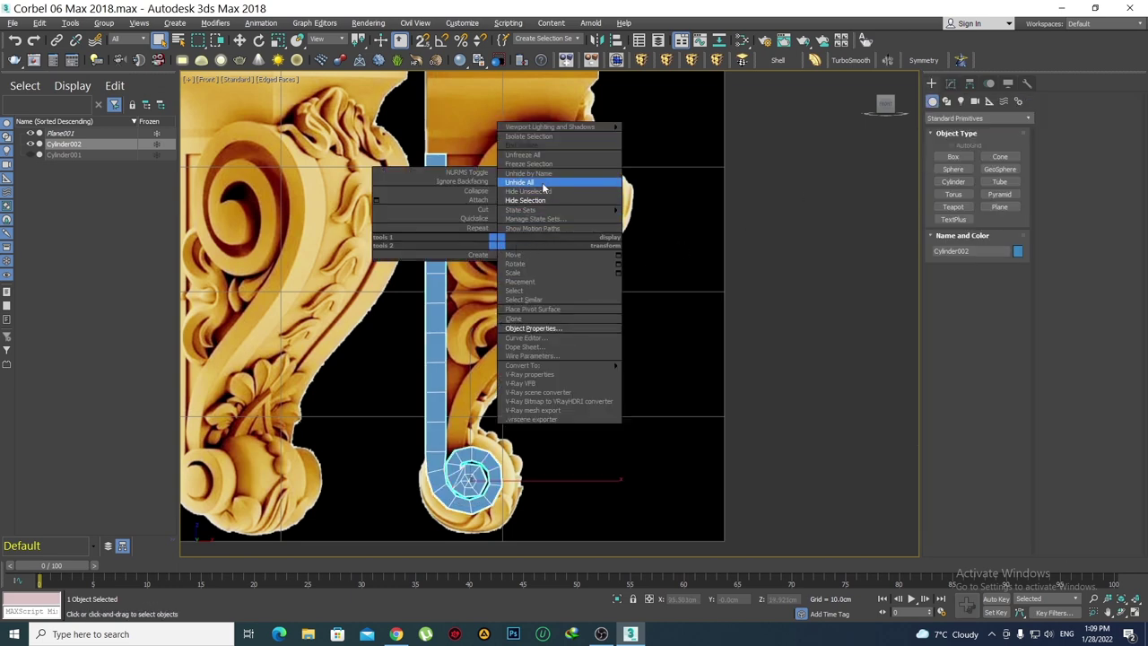
click(542, 182)
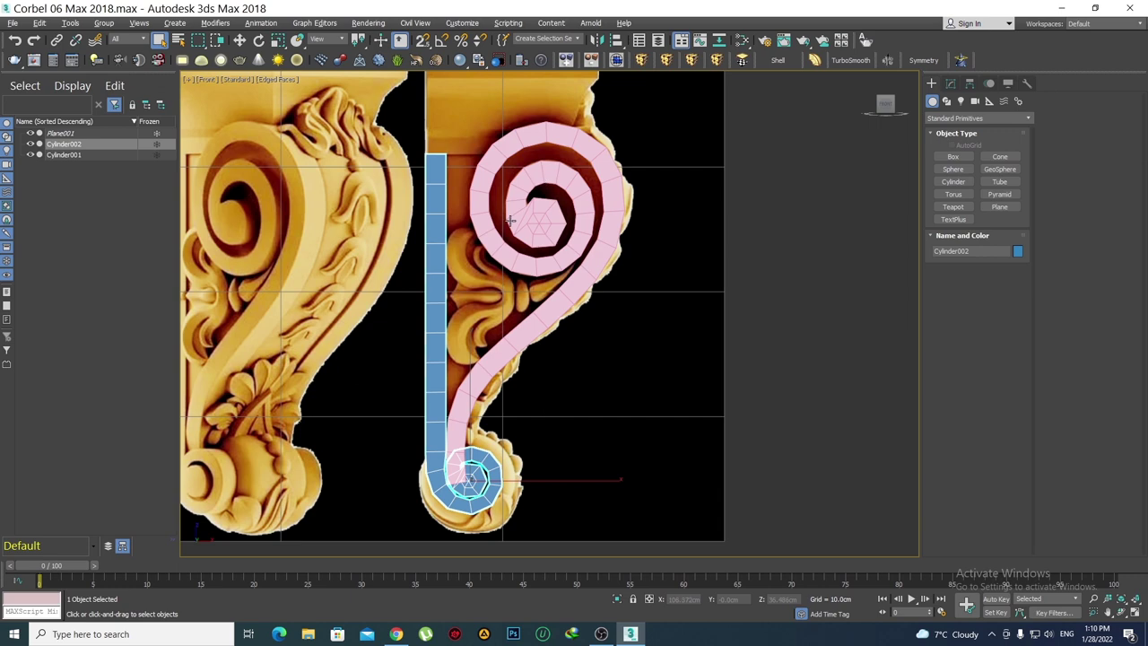
click(484, 379)
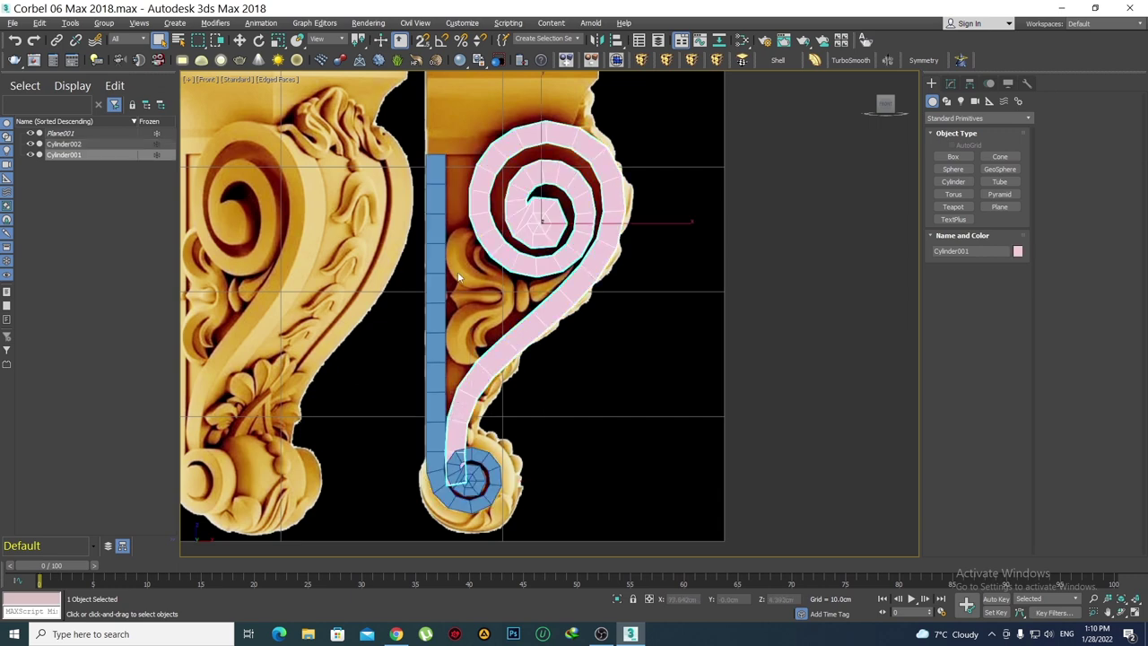
Select the blue strip Cylinder002 and pan across the corbel references
click(434, 174)
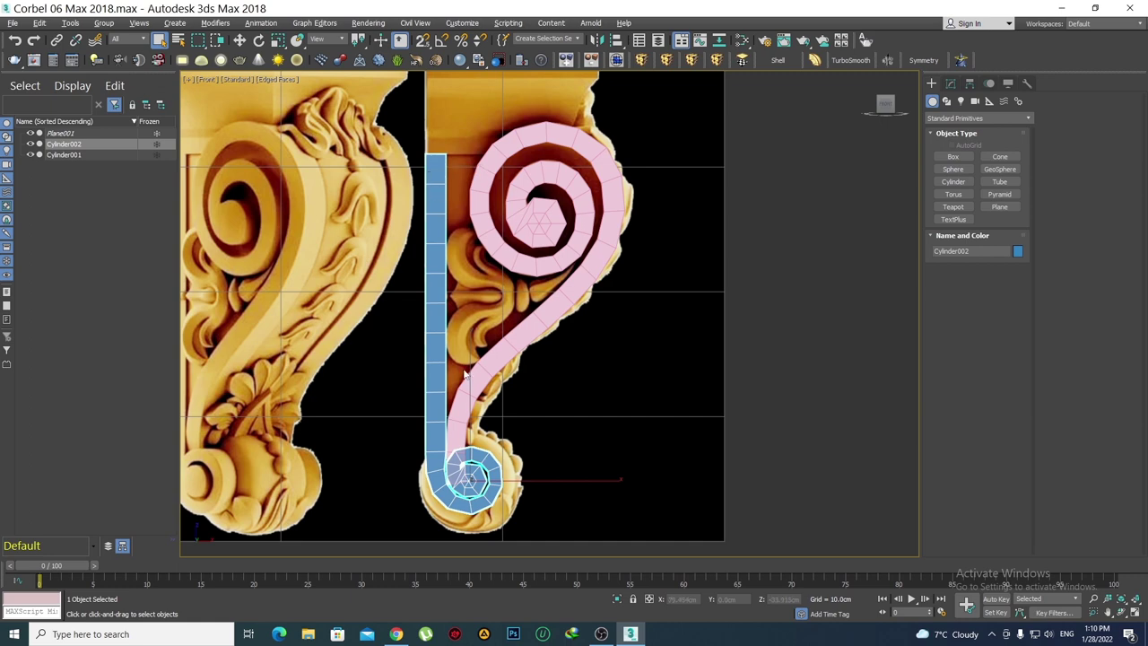
middle_drag(465, 372, 705, 362)
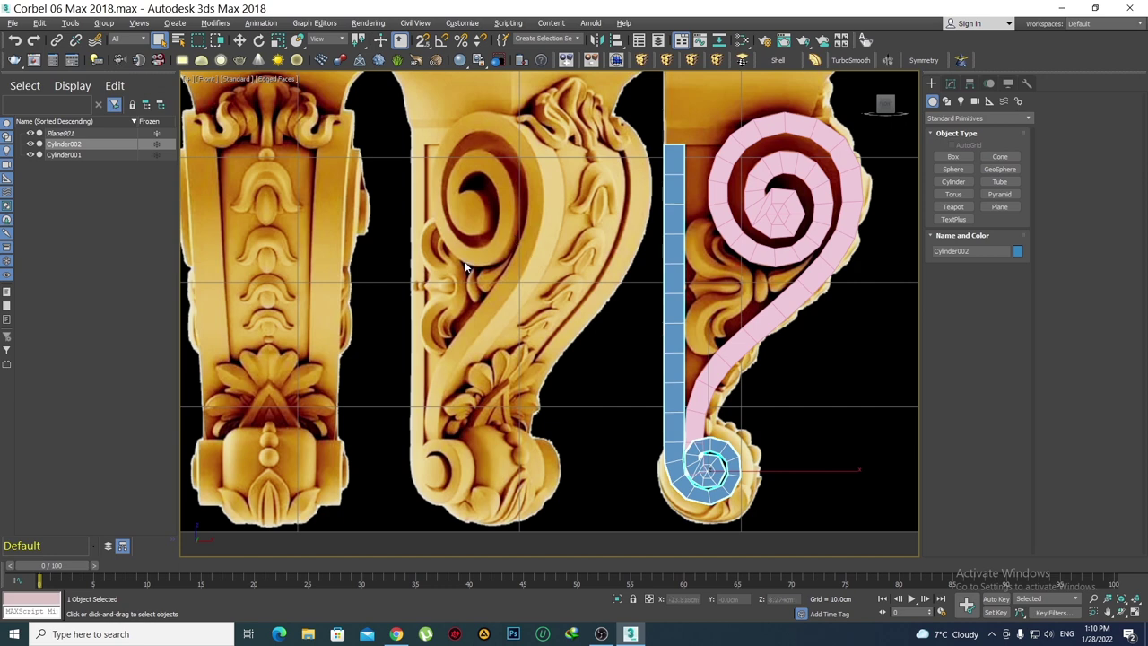
scroll(466, 265, up, 2)
scroll(466, 265, down, 2)
middle_drag(726, 280, 594, 296)
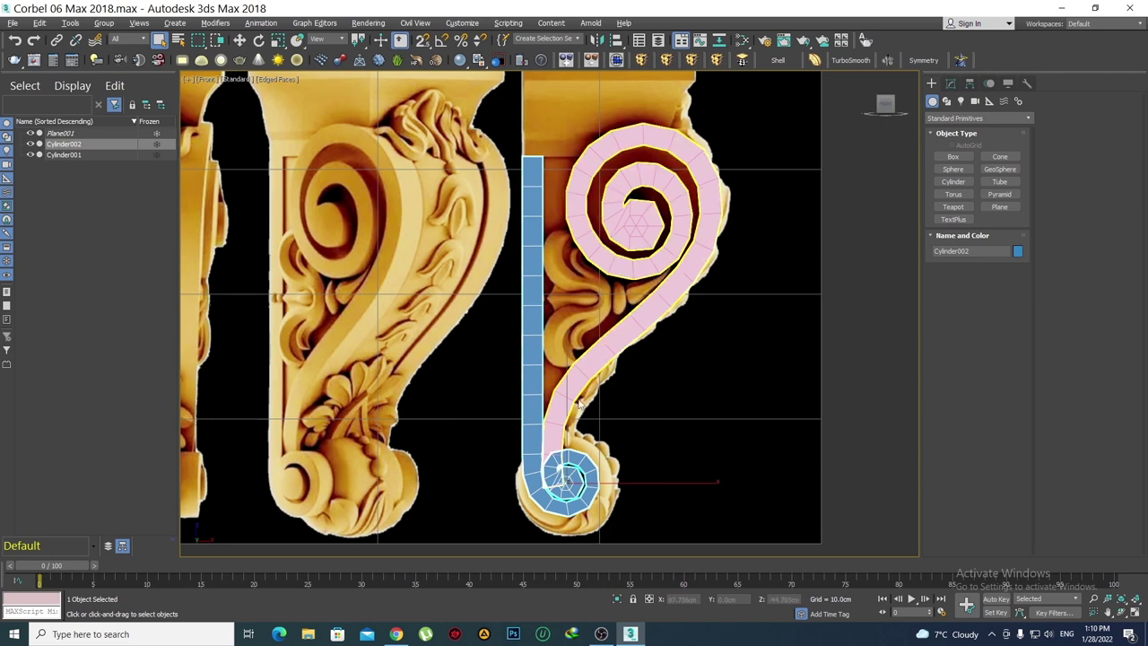
mouse_move(571, 435)
middle_down()
mouse_move(567, 404)
mouse_move(718, 378)
middle_up()
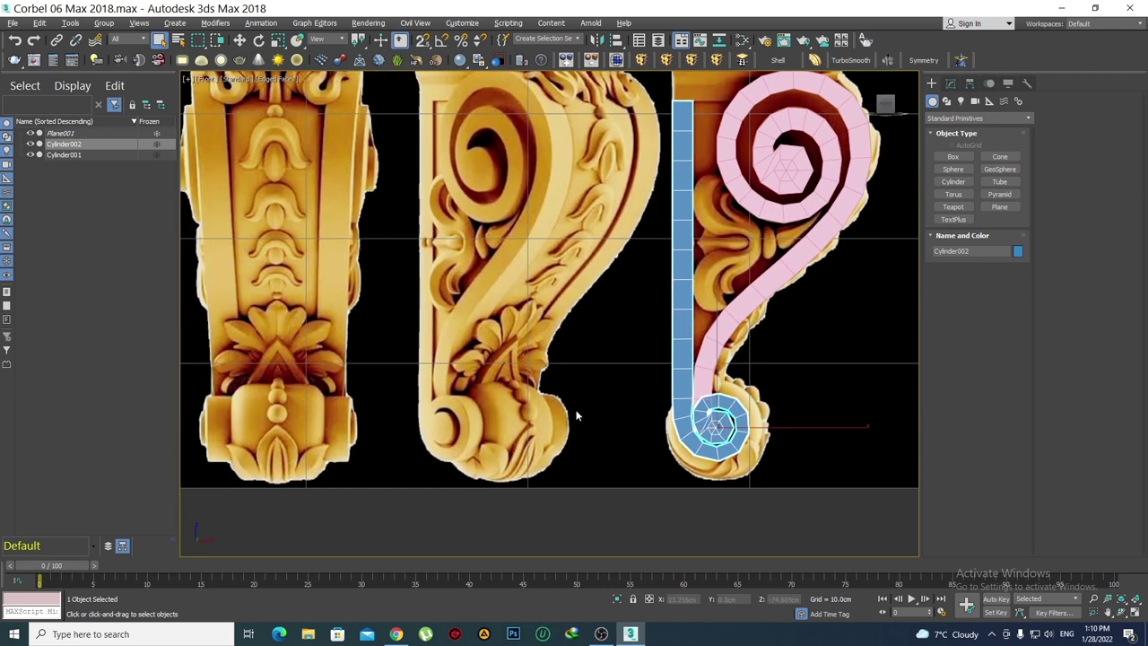
Zoom and pan the Front view onto the strip's top beneath the corbel's upper block
scroll(531, 411, down, 2)
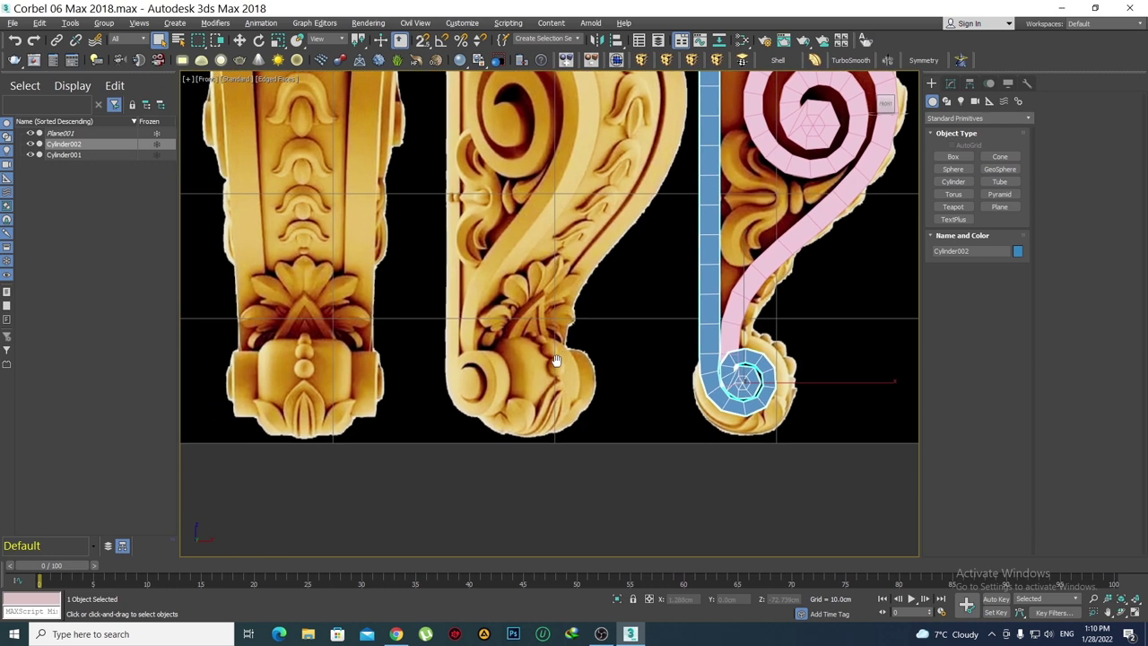
scroll(574, 314, down, 2)
scroll(589, 257, down, 1)
middle_drag(589, 260, 588, 293)
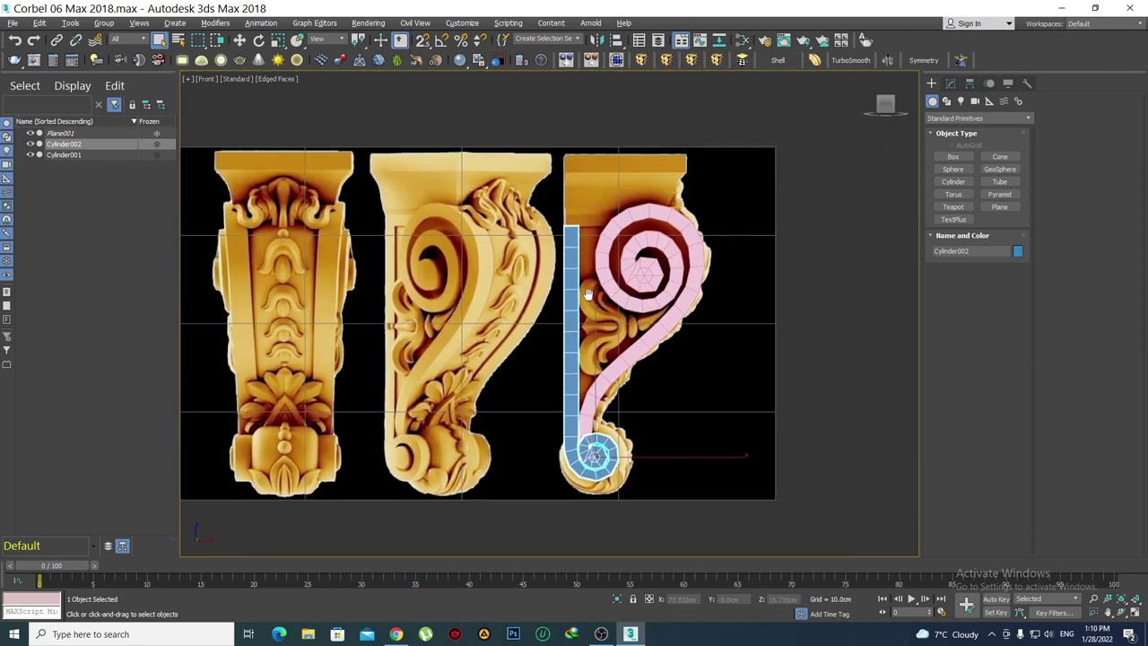
scroll(586, 289, up, 2)
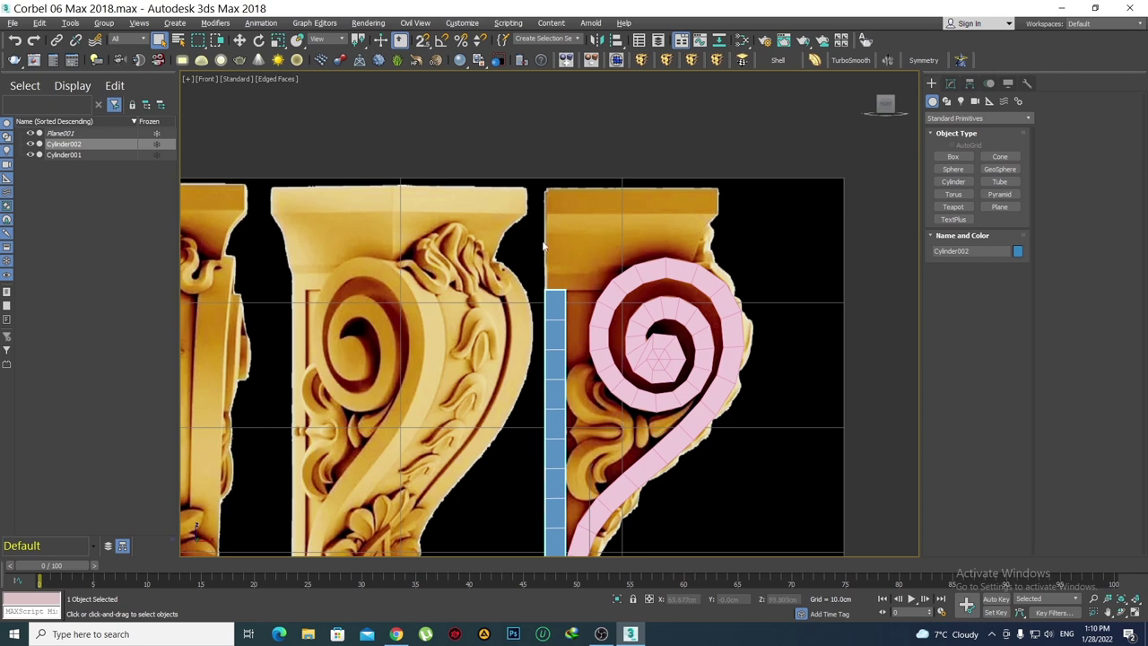
scroll(579, 289, down, 3)
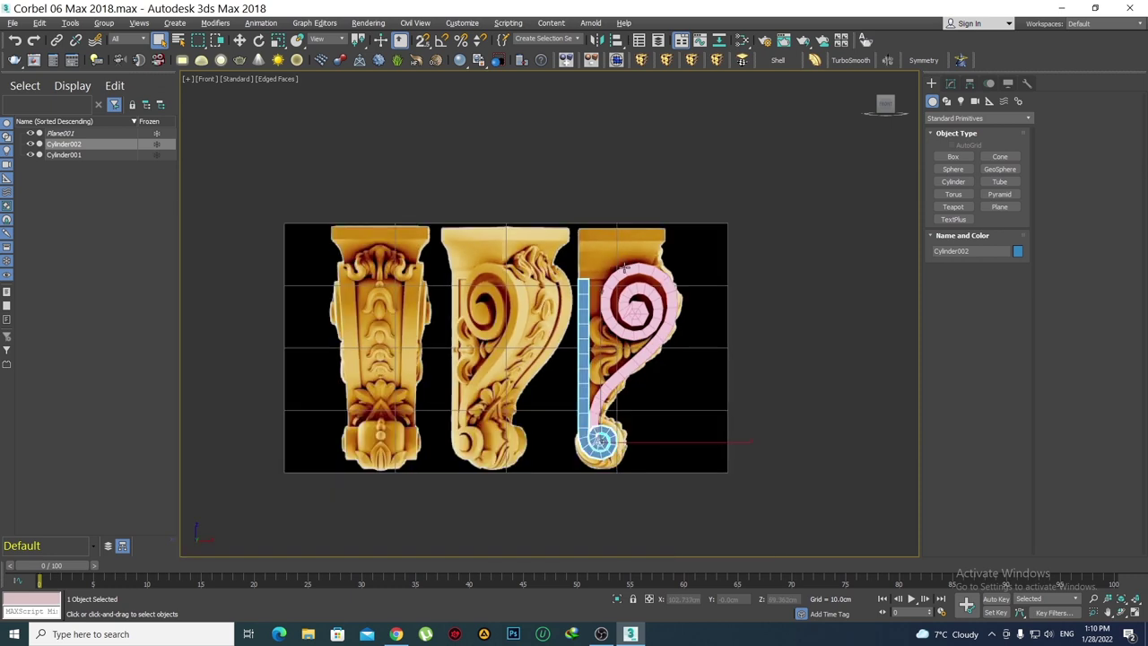
middle_drag(375, 432, 419, 364)
scroll(419, 364, up, 2)
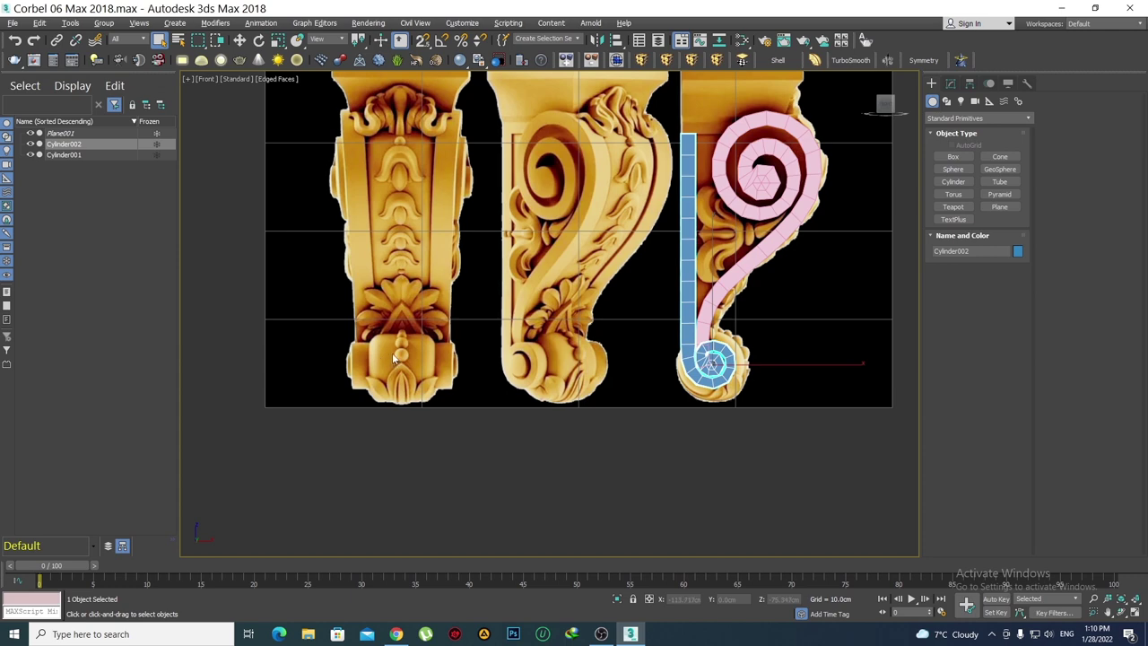
middle_drag(611, 274, 571, 343)
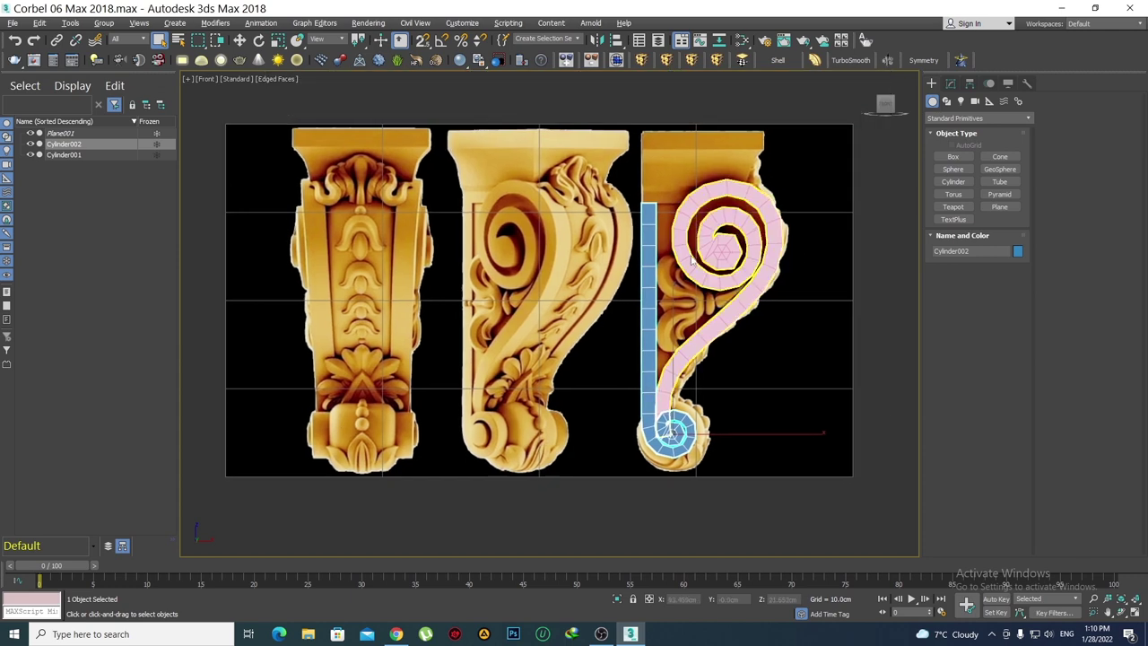
scroll(691, 259, up, 3)
scroll(628, 323, up, 2)
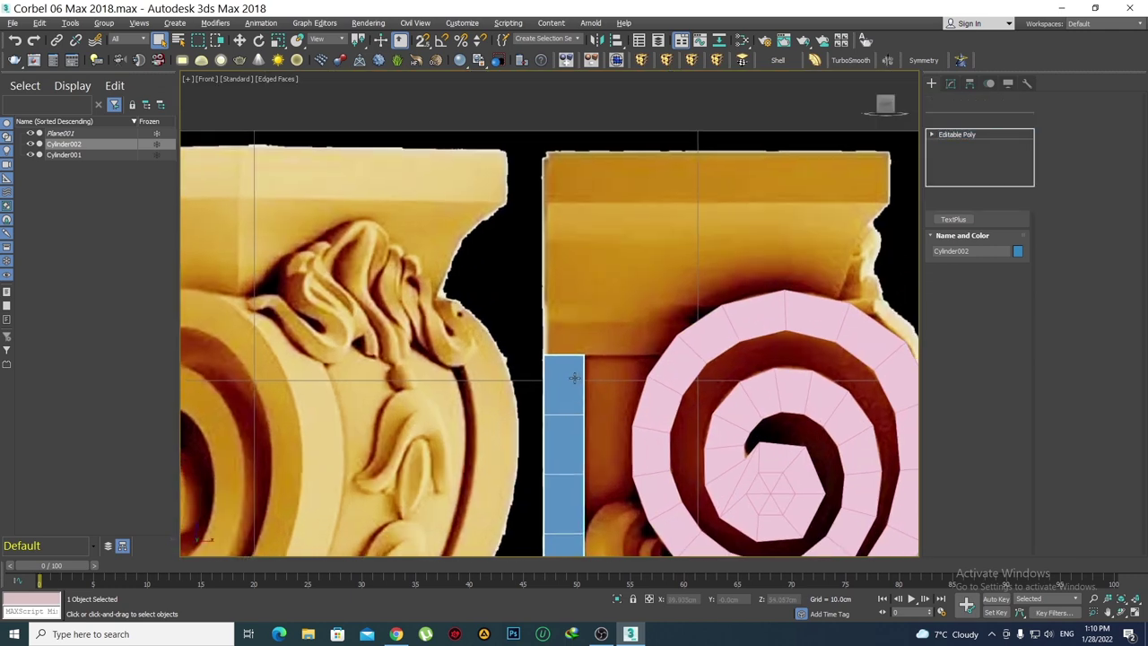
key(2)
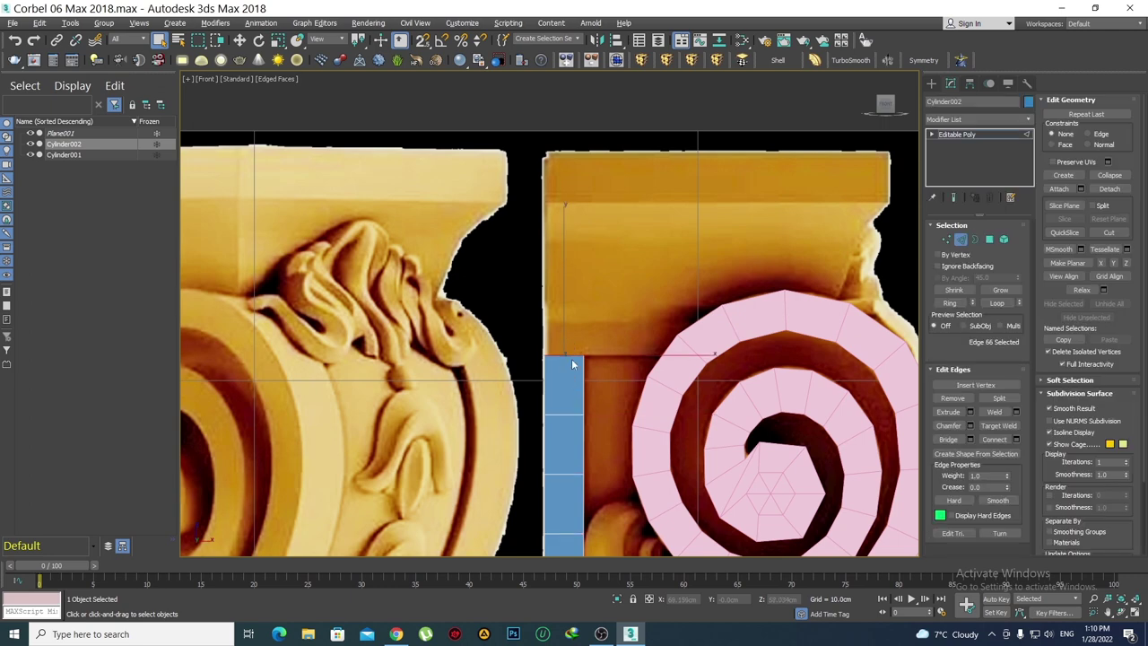
click(572, 358)
scroll(593, 289, down, 2)
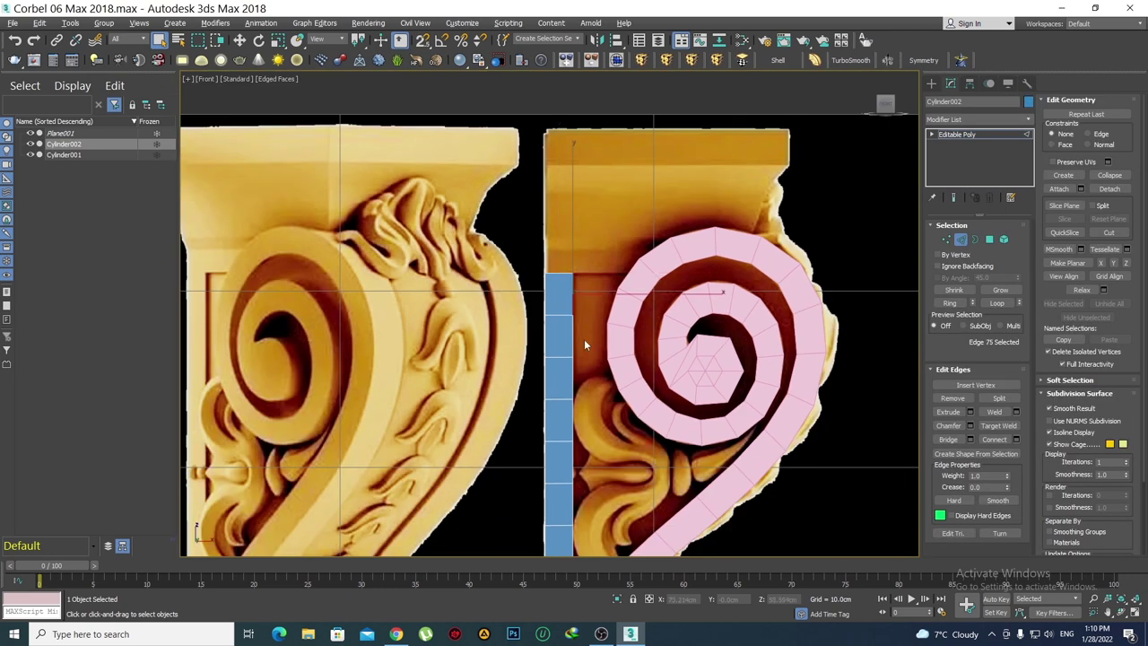
mouse_move(584, 339)
middle_down()
mouse_move(579, 280)
mouse_move(561, 247)
middle_up()
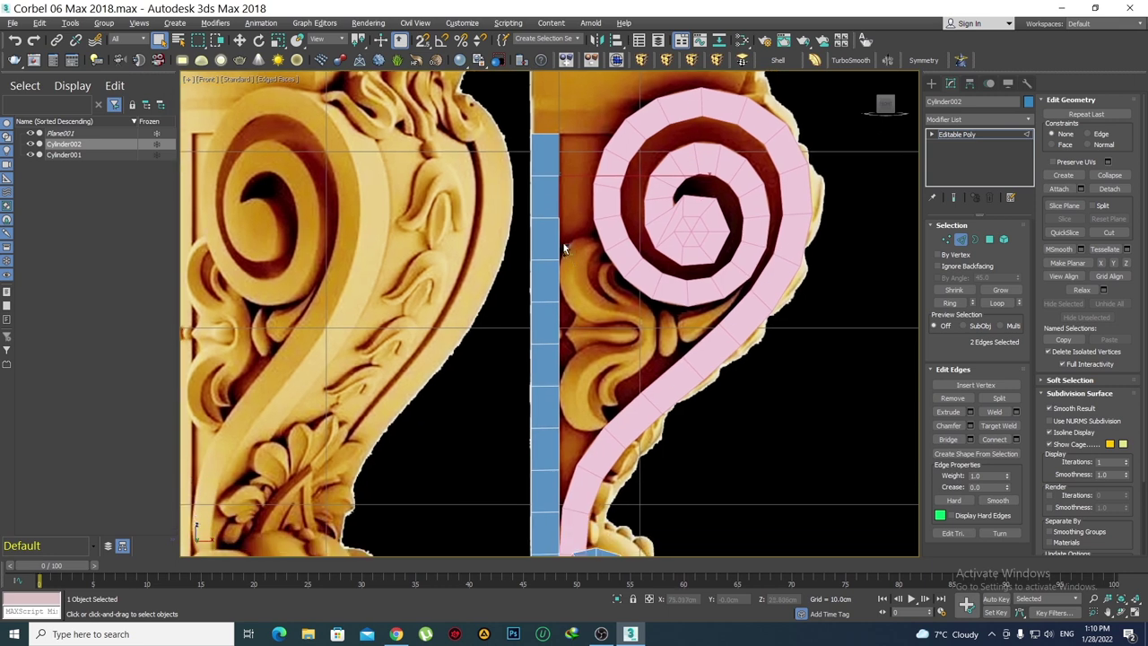
ctrl+click(566, 283)
ctrl+click(558, 277)
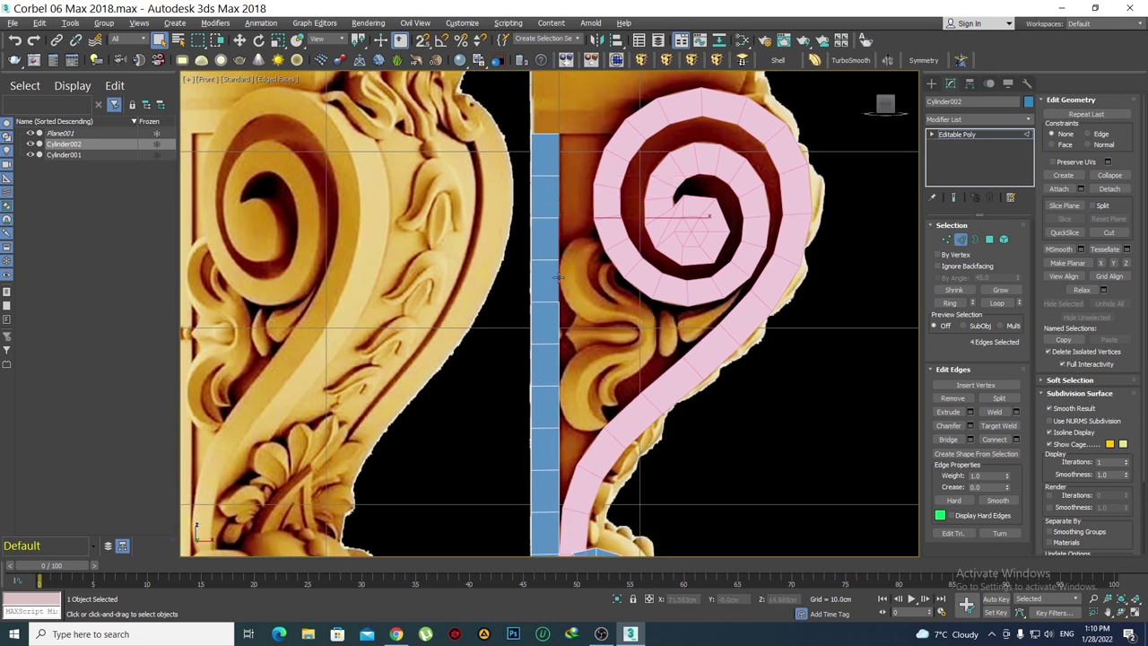
click(550, 155)
click(996, 303)
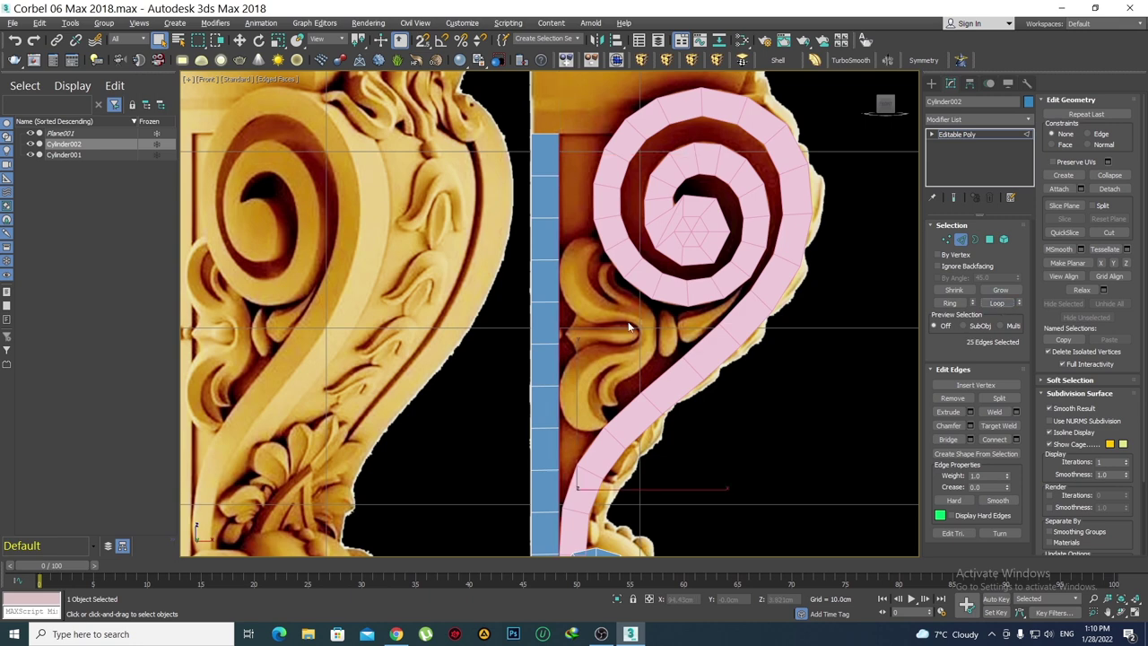
middle_drag(614, 364, 608, 254)
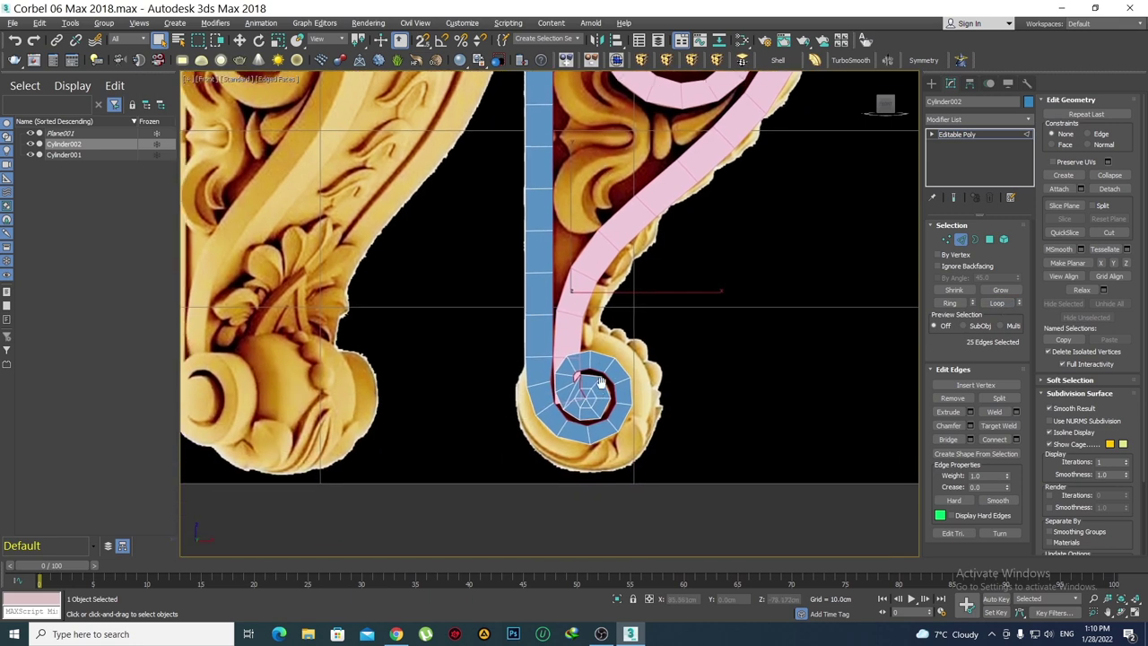
scroll(622, 345, up, 2)
middle_drag(574, 355, 574, 341)
scroll(550, 367, up, 2)
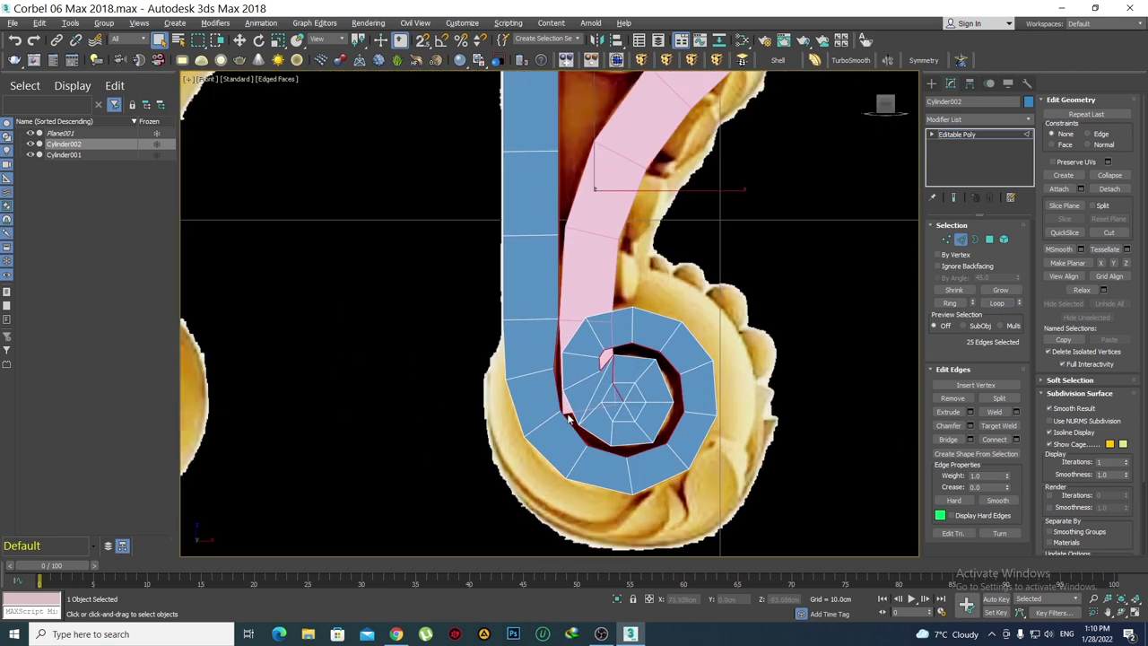
scroll(619, 363, up, 5)
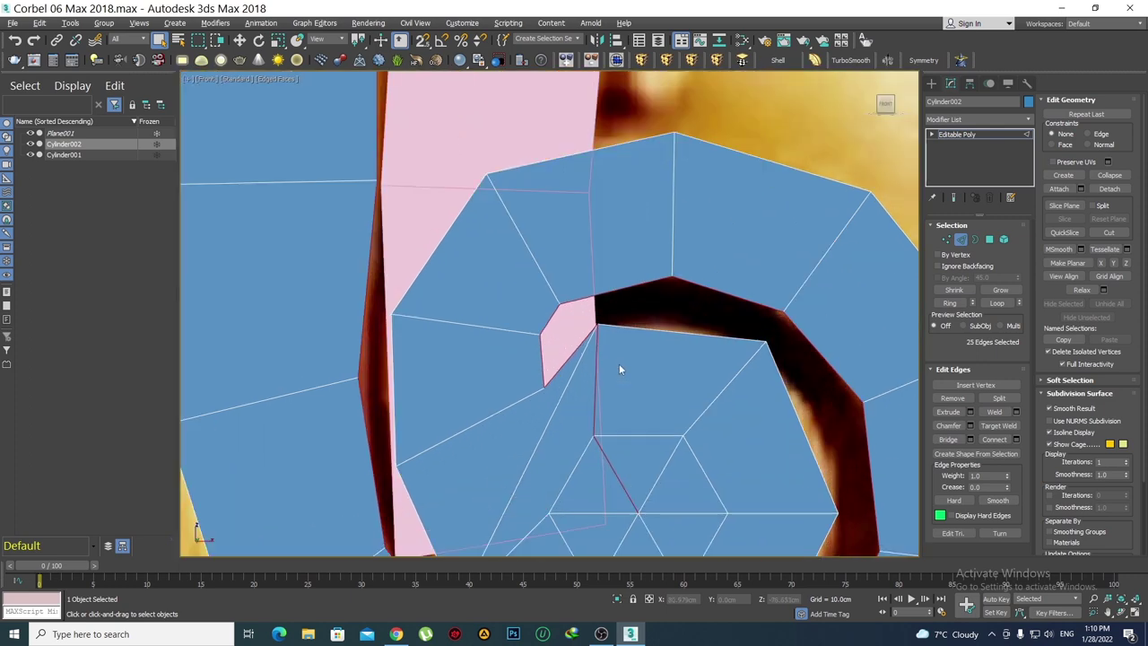
scroll(619, 363, up, 2)
key(1)
drag(589, 305, 582, 300)
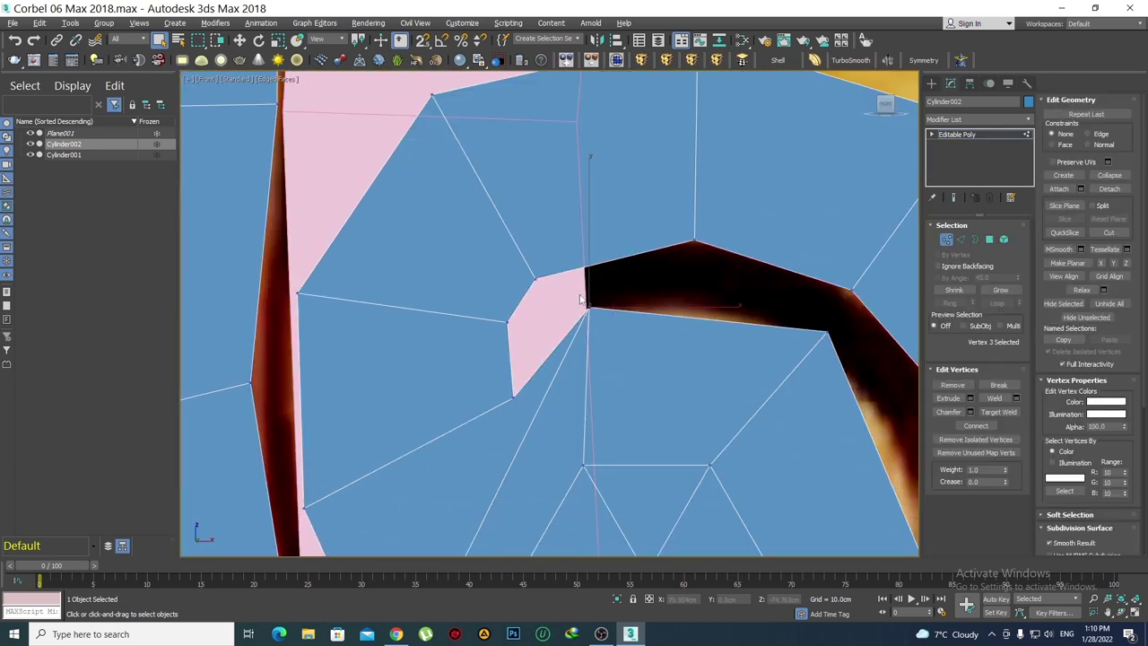
scroll(635, 363, down, 5)
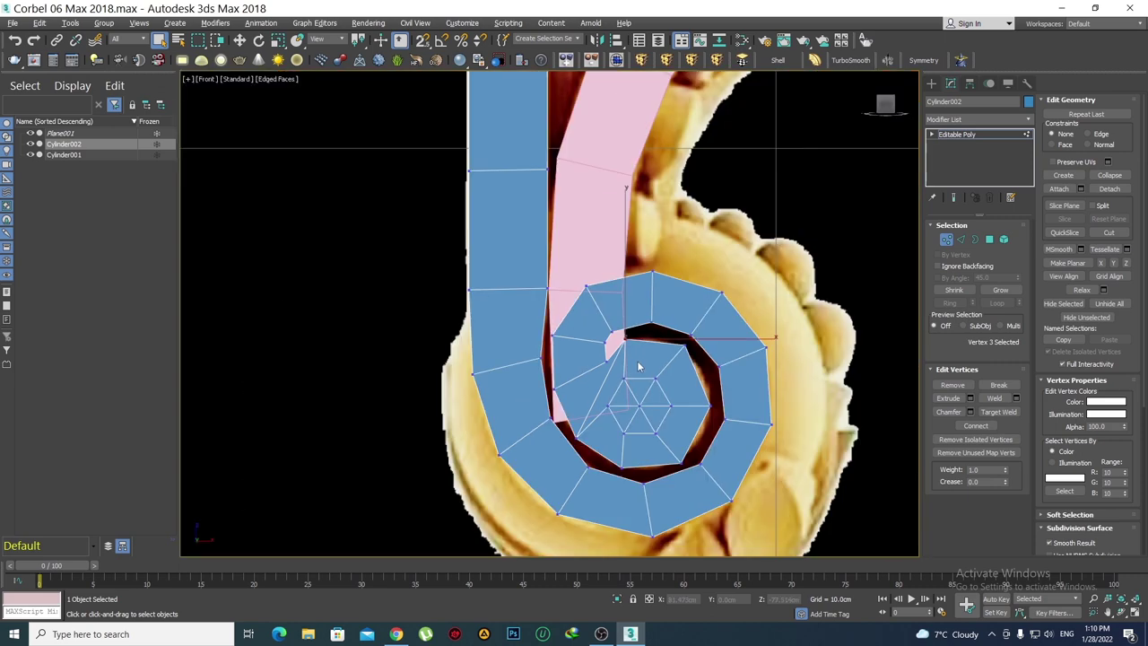
scroll(636, 363, down, 1)
scroll(604, 357, down, 1)
key(2)
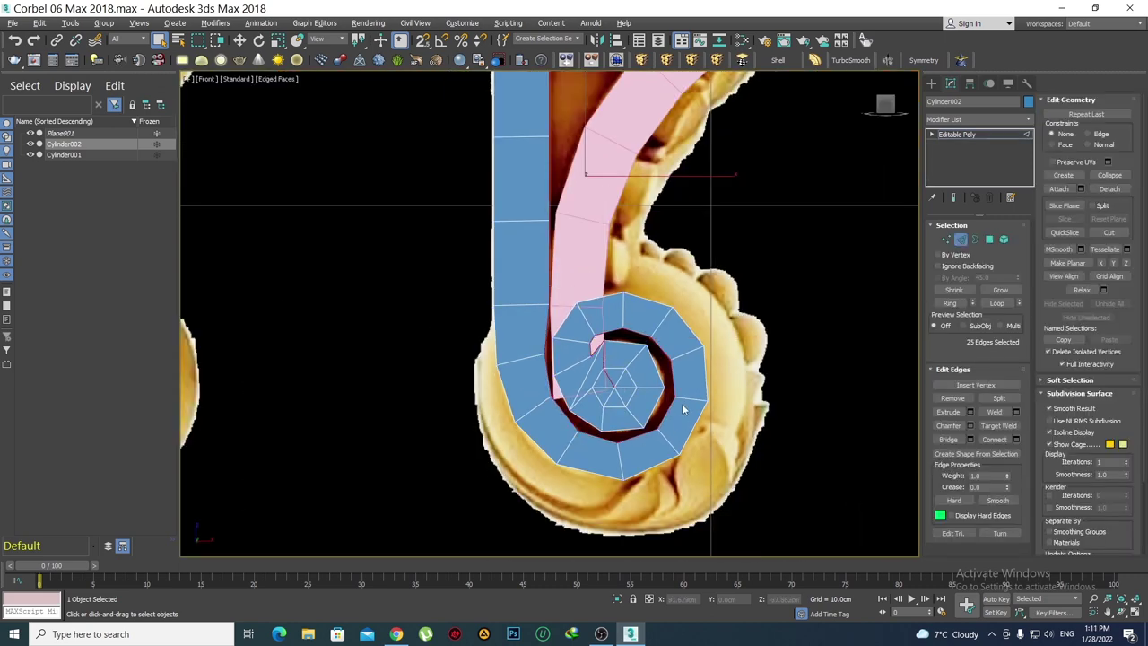
scroll(593, 296, down, 2)
scroll(604, 395, down, 1)
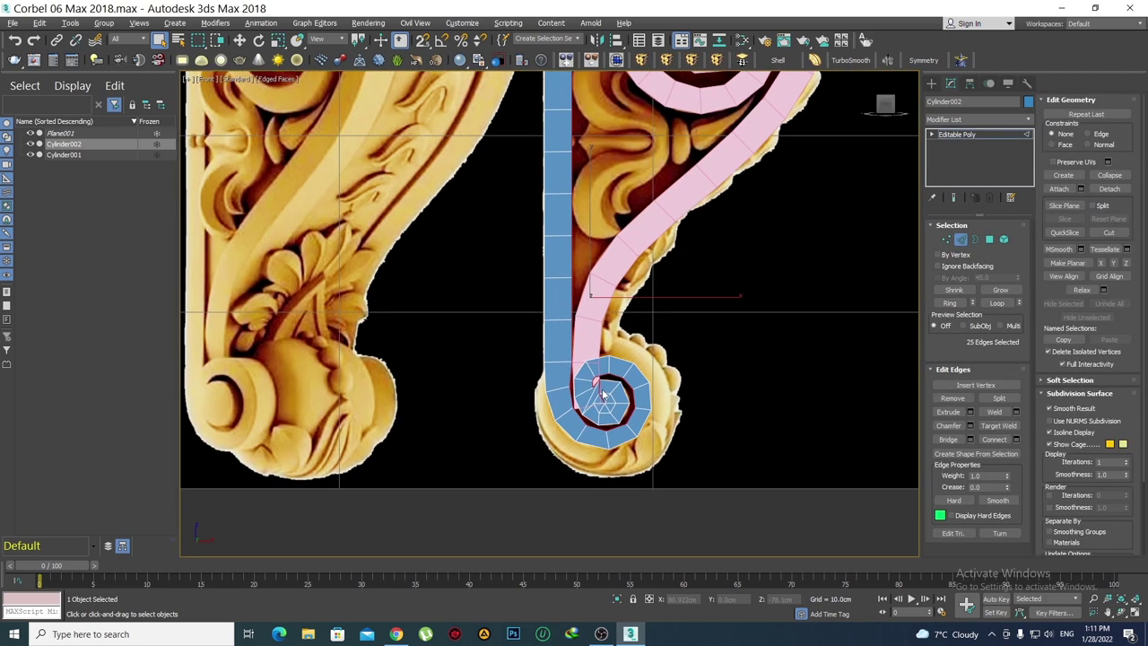
scroll(604, 392, up, 4)
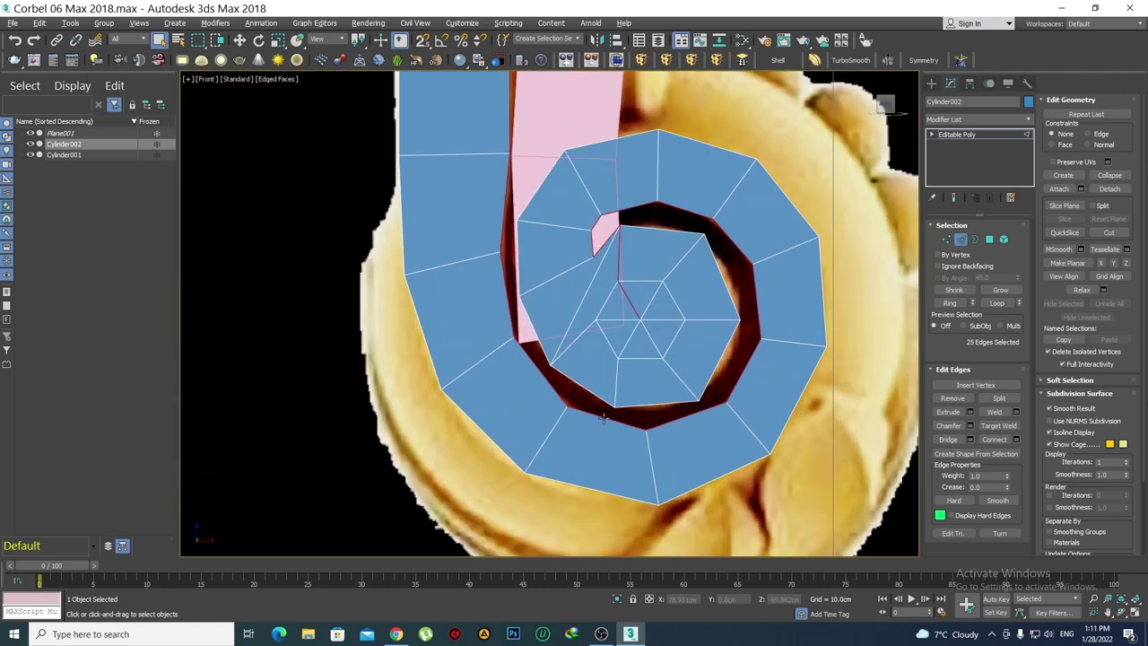
scroll(569, 380, up, 1)
scroll(568, 348, down, 3)
mouse_move(584, 189)
middle_down()
mouse_move(554, 361)
mouse_move(555, 325)
mouse_move(530, 288)
middle_up()
scroll(550, 315, down, 2)
scroll(556, 395, up, 3)
scroll(543, 304, down, 2)
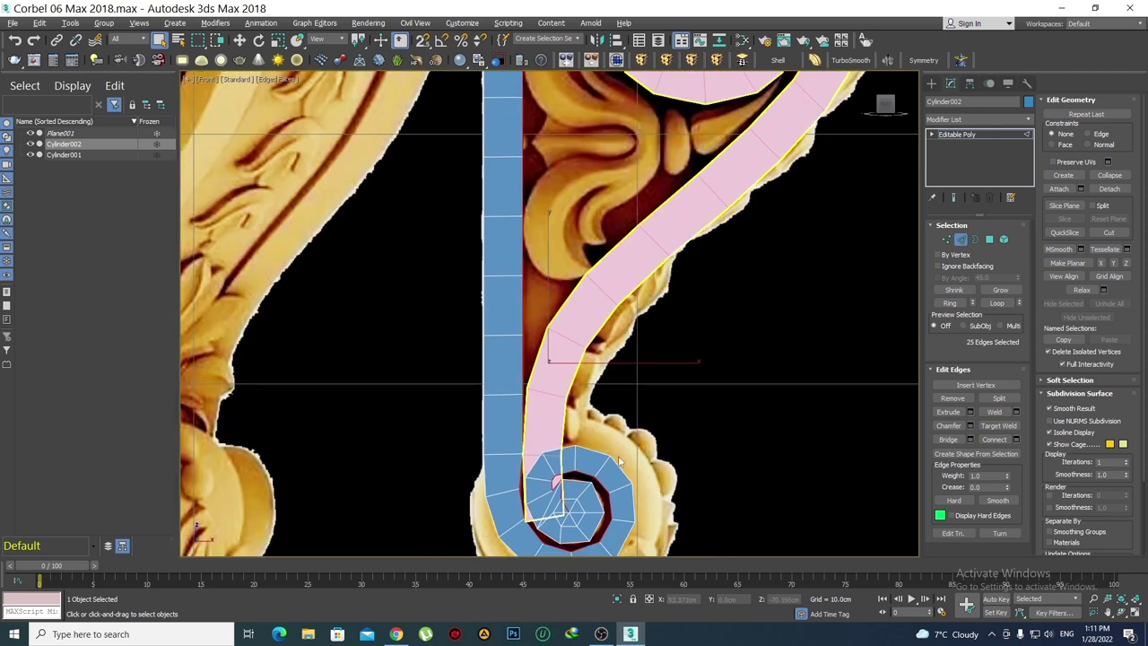
middle_drag(618, 461, 660, 334)
scroll(628, 359, up, 3)
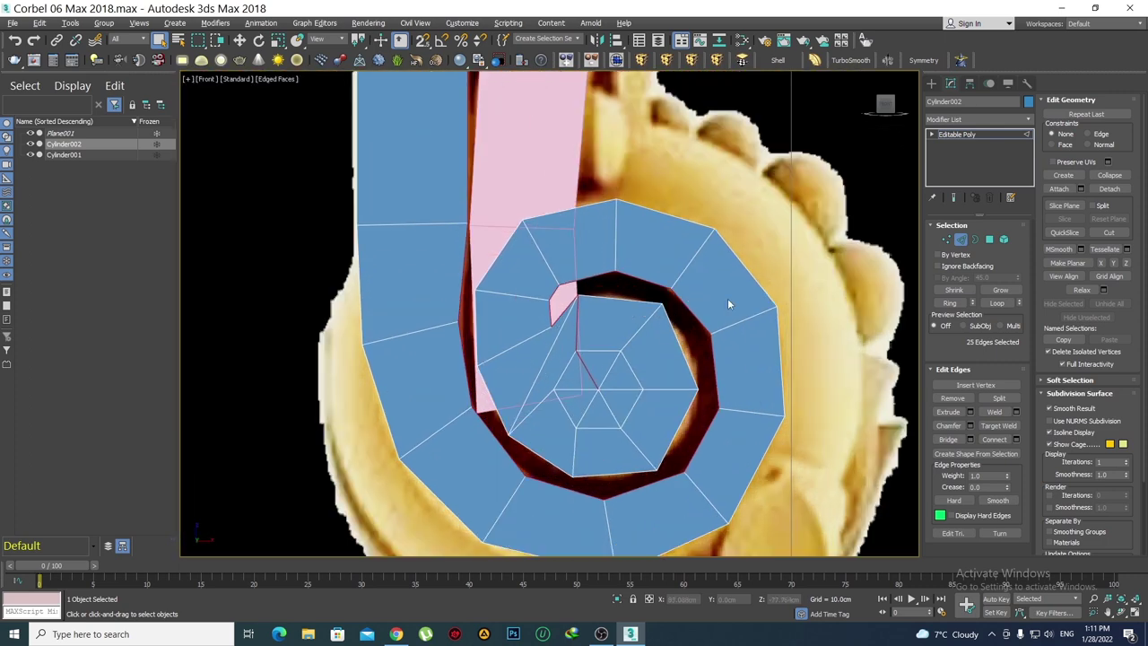
click(931, 83)
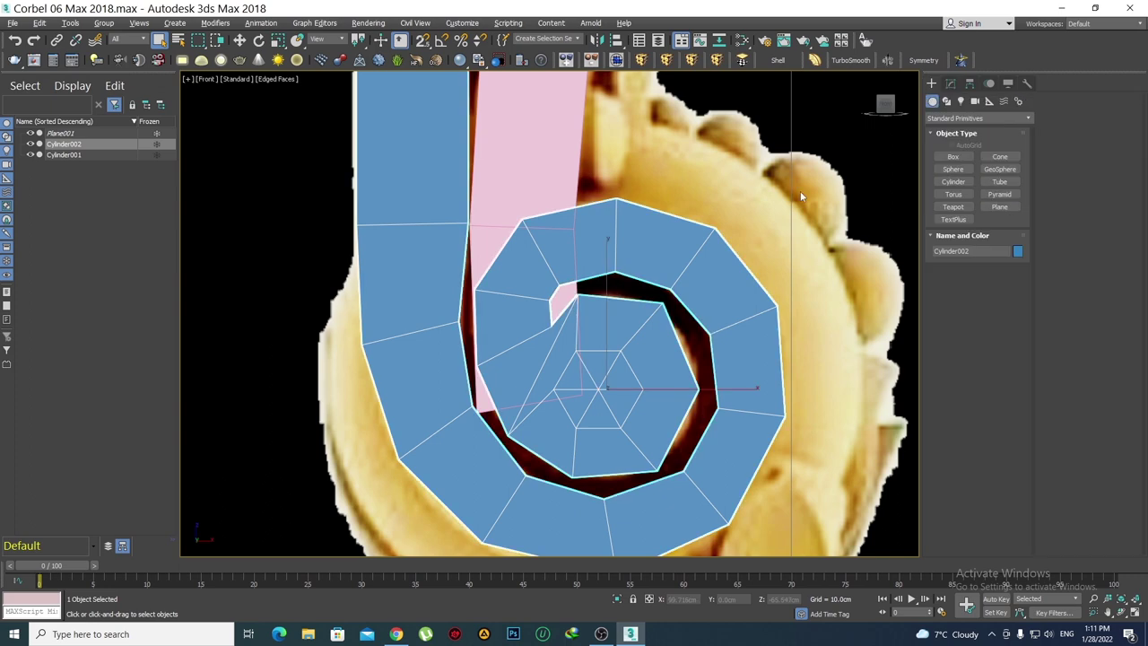
scroll(590, 328, down, 3)
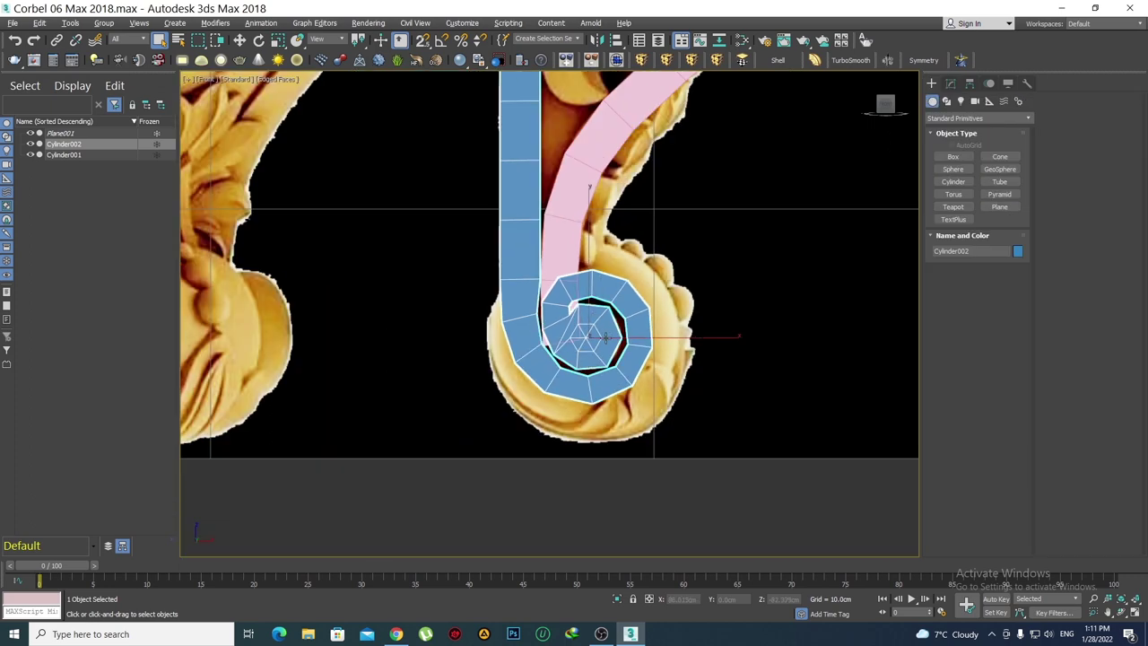
middle_drag(606, 338, 610, 361)
scroll(610, 367, up, 2)
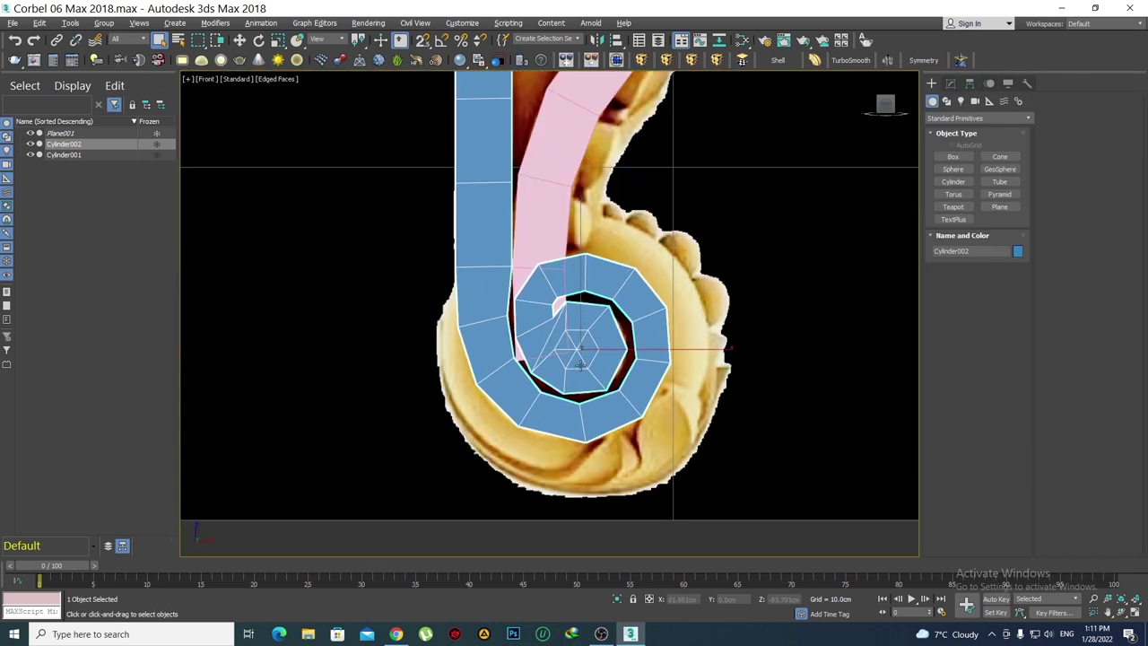
scroll(557, 357, up, 1)
scroll(594, 383, up, 1)
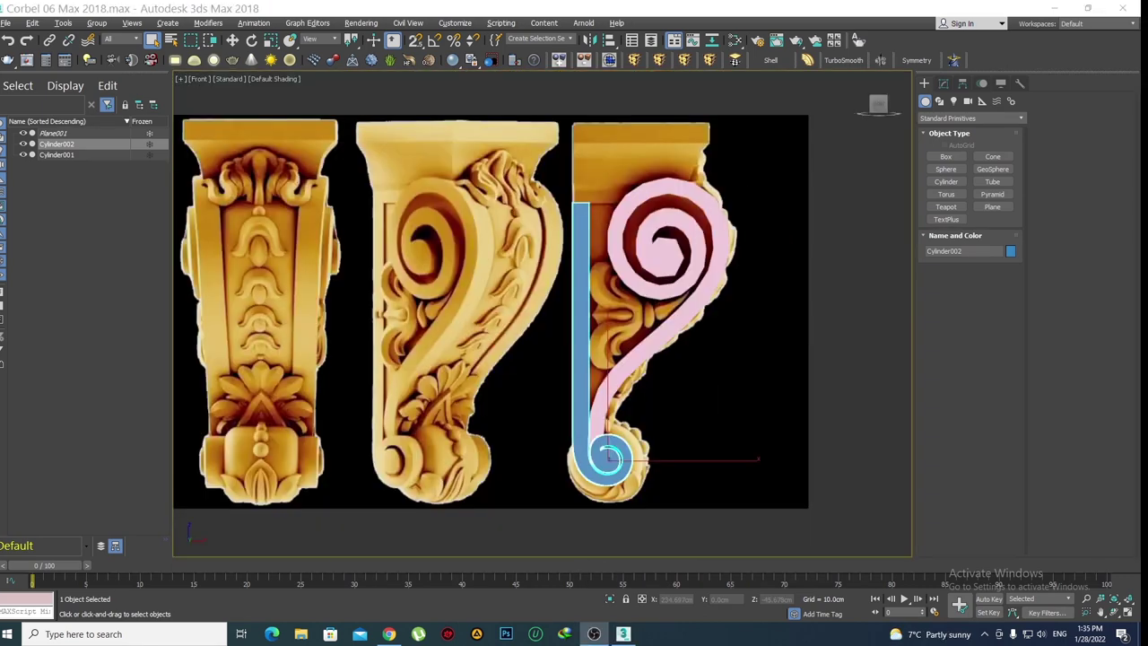
Delete the TurboSmooth modifier from Cylinder002's stack
scroll(551, 366, up, 2)
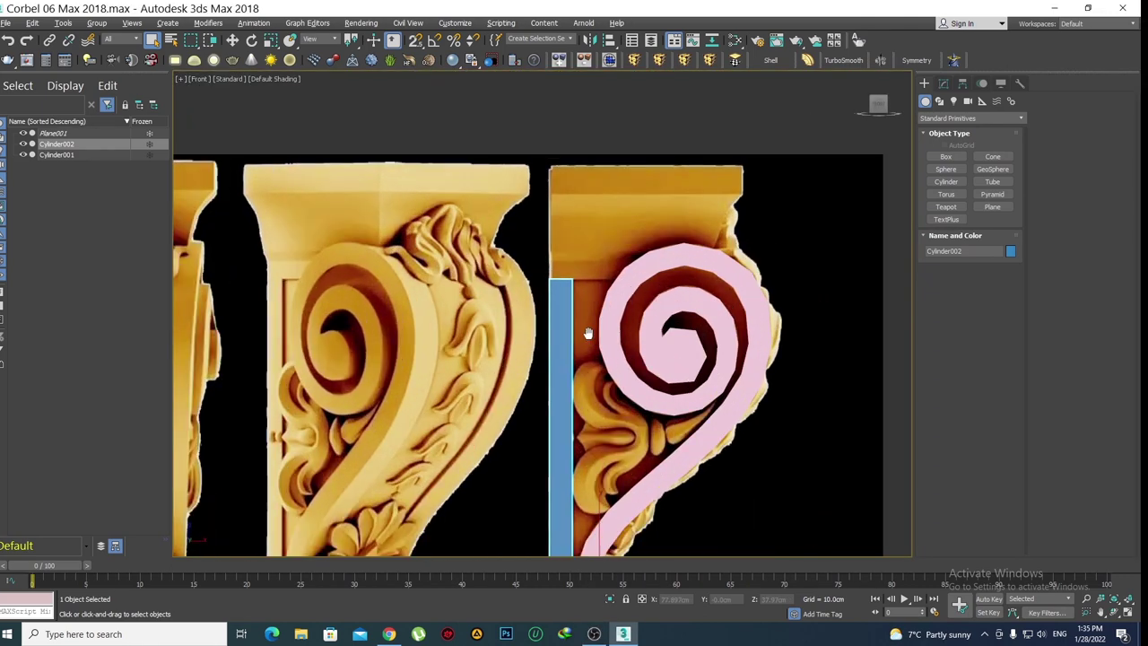
scroll(583, 332, up, 2)
scroll(599, 305, up, 1)
click(943, 84)
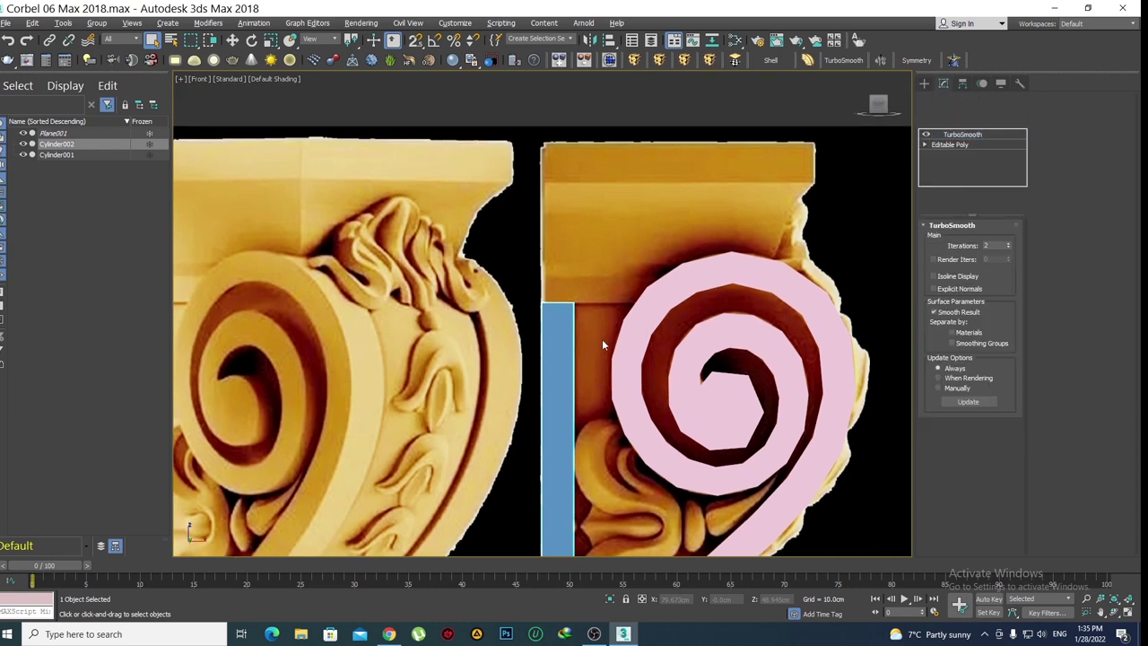
right_click(965, 140)
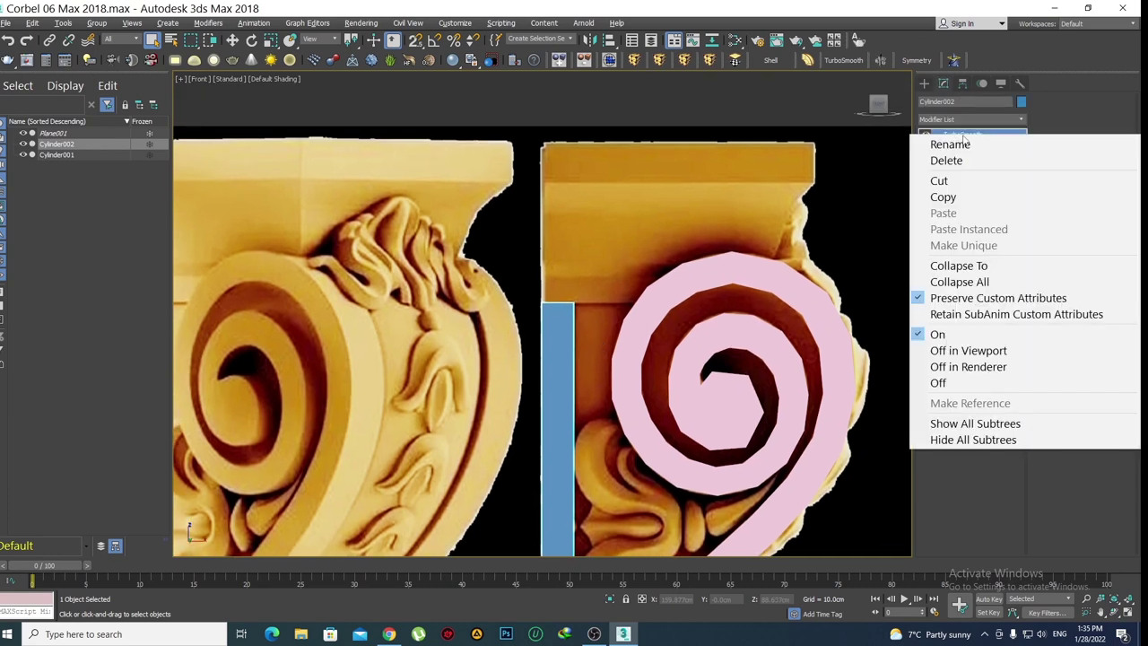
click(1067, 114)
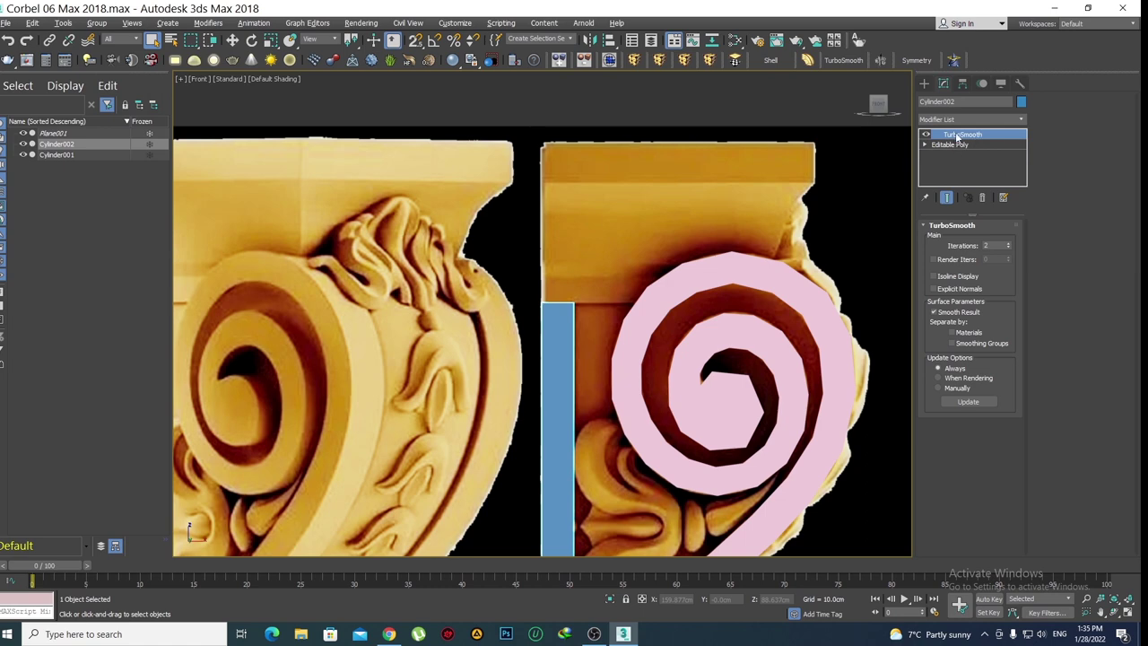
right_click(955, 145)
click(981, 142)
right_click(974, 136)
click(972, 158)
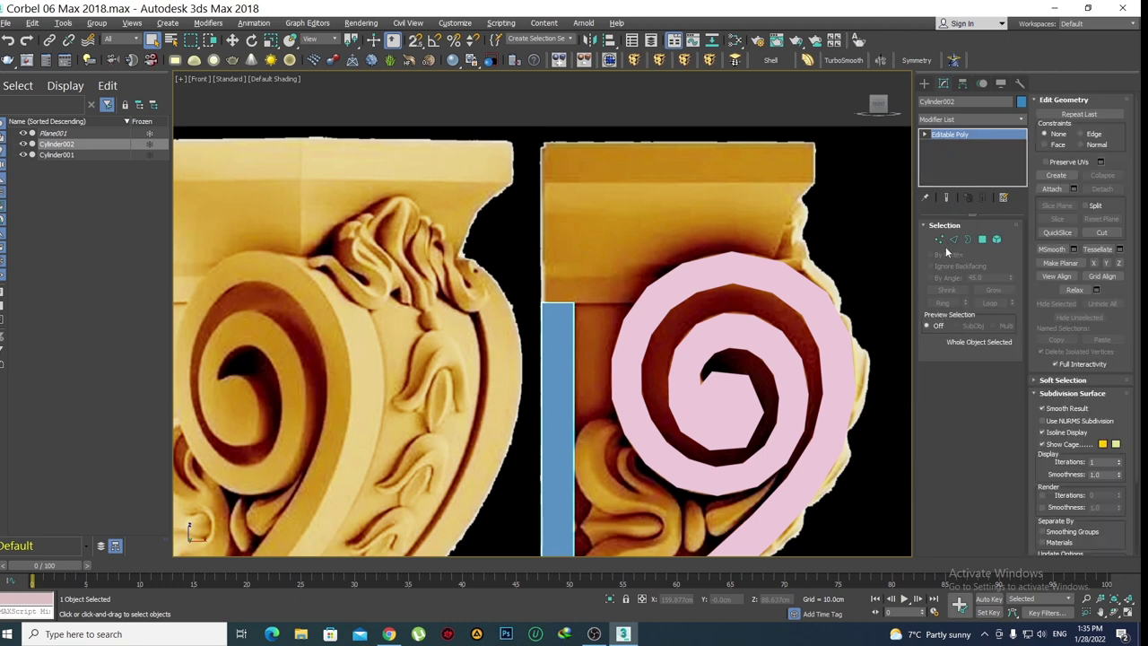
In Edge mode with edged faces shown, select the strip's top edge for moving
click(953, 240)
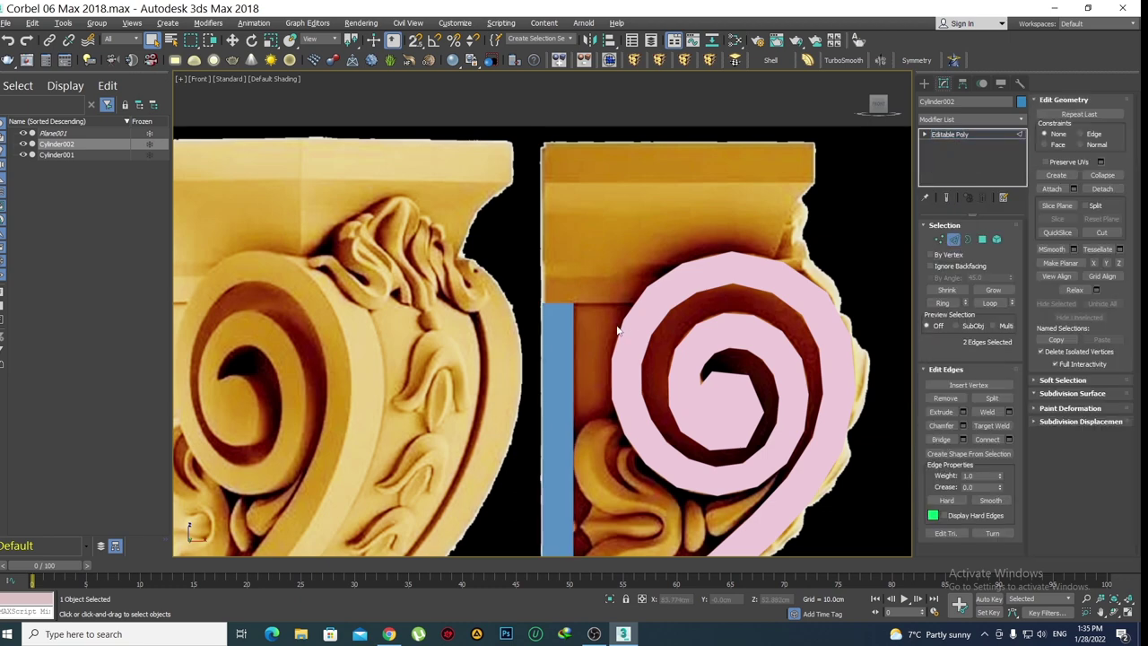
scroll(617, 331, down, 1)
key(F4)
scroll(618, 331, up, 3)
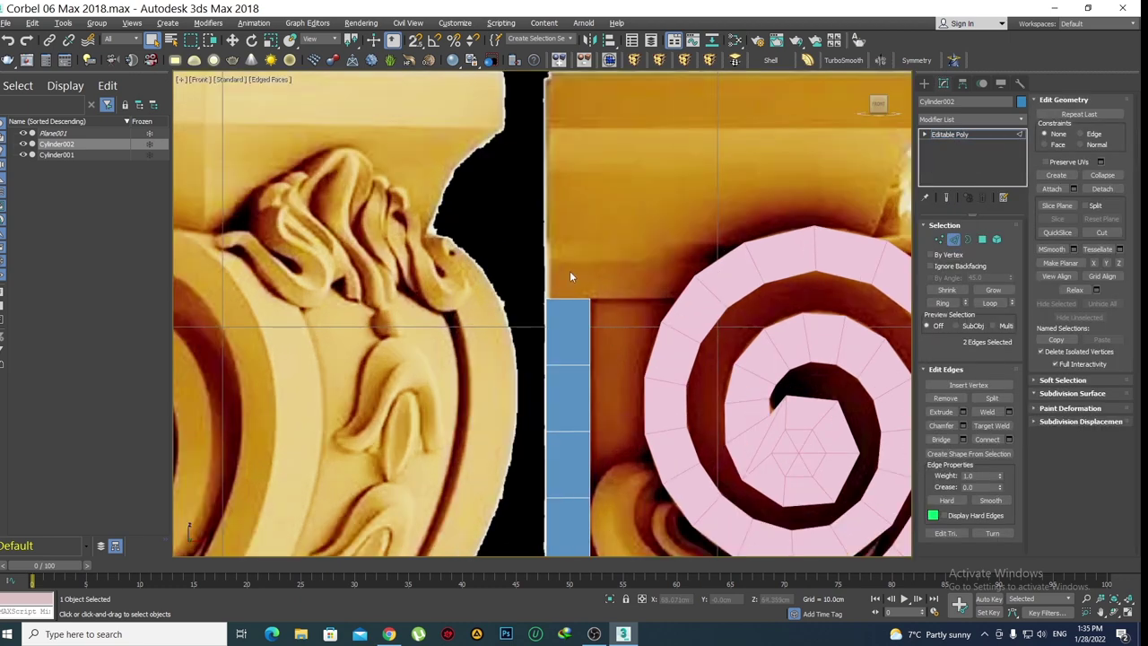
scroll(614, 328, down, 2)
click(571, 366)
key(w)
Shift-drag the top edge upward to extrude a new face toward the corbel's top block
scroll(591, 260, down, 1)
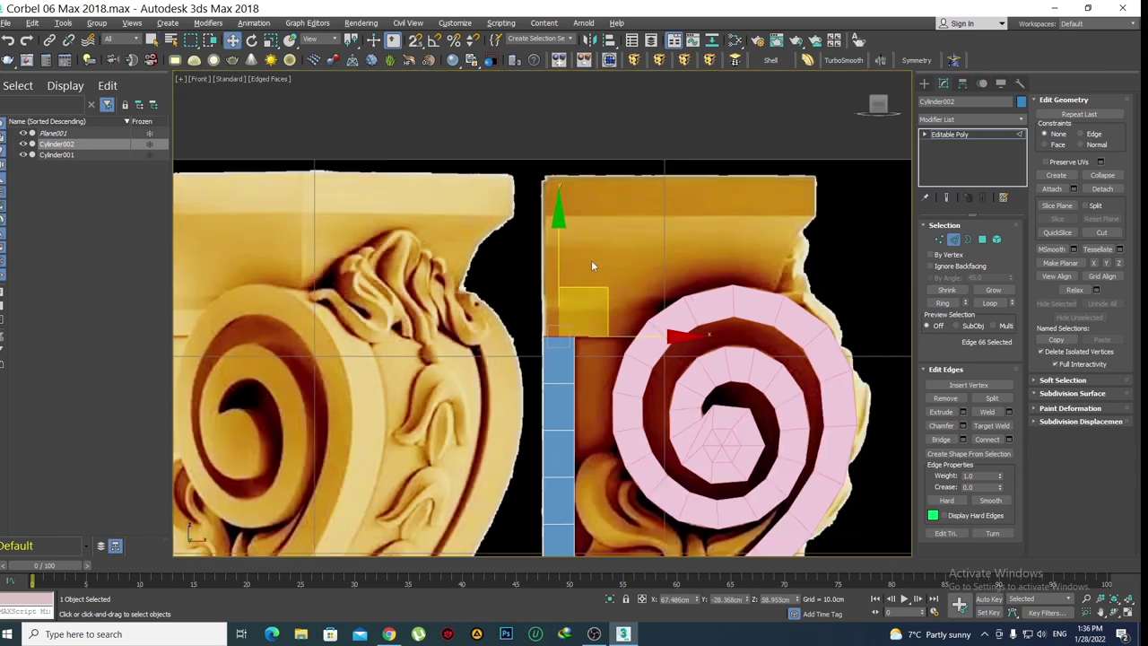
scroll(591, 266, down, 3)
scroll(480, 310, up, 4)
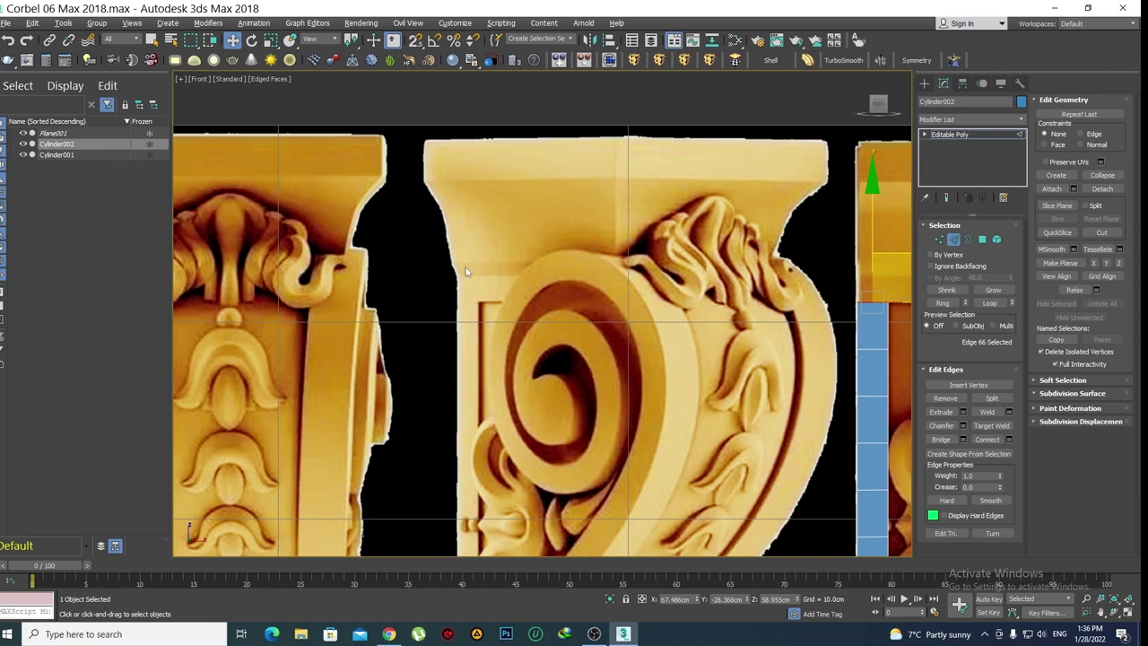
scroll(462, 262, down, 2)
scroll(422, 269, down, 1)
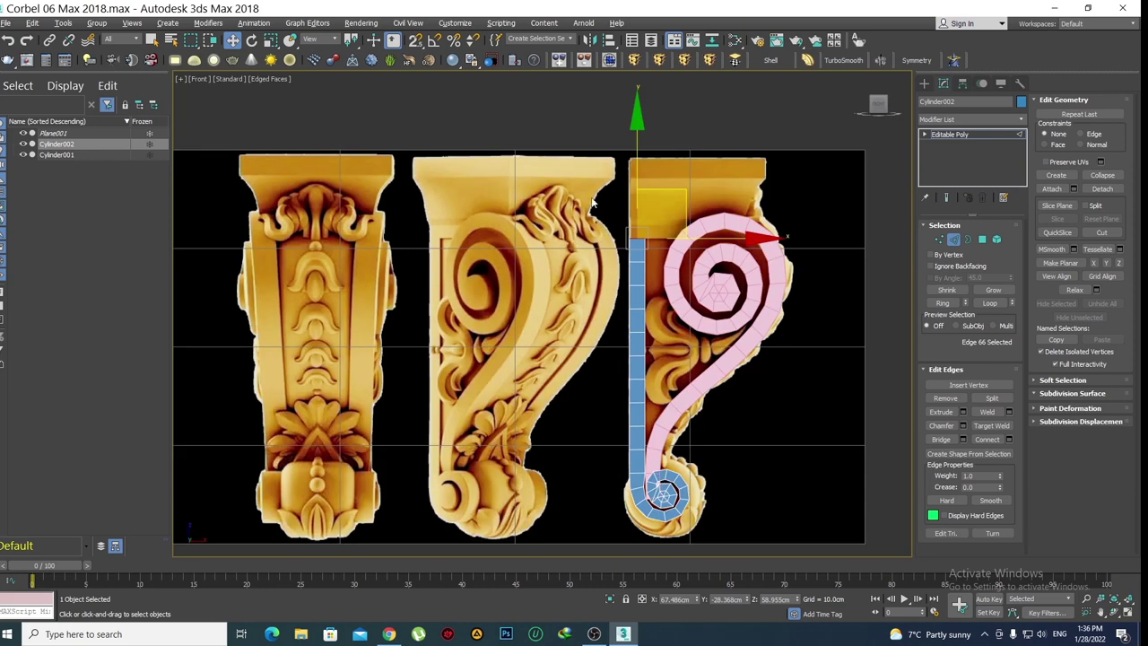
scroll(639, 210, up, 3)
scroll(638, 211, up, 5)
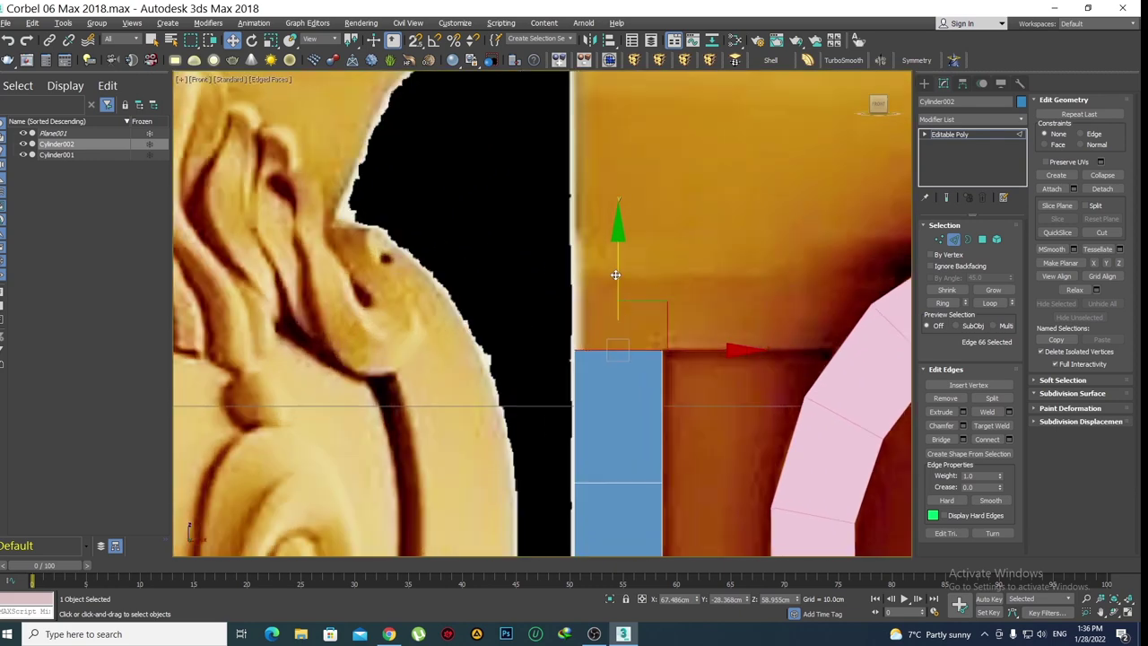
mouse_move(615, 275)
shift+mouse_down()
mouse_move(636, 161)
mouse_move(628, 179)
shift+mouse_up()
scroll(646, 302, down, 3)
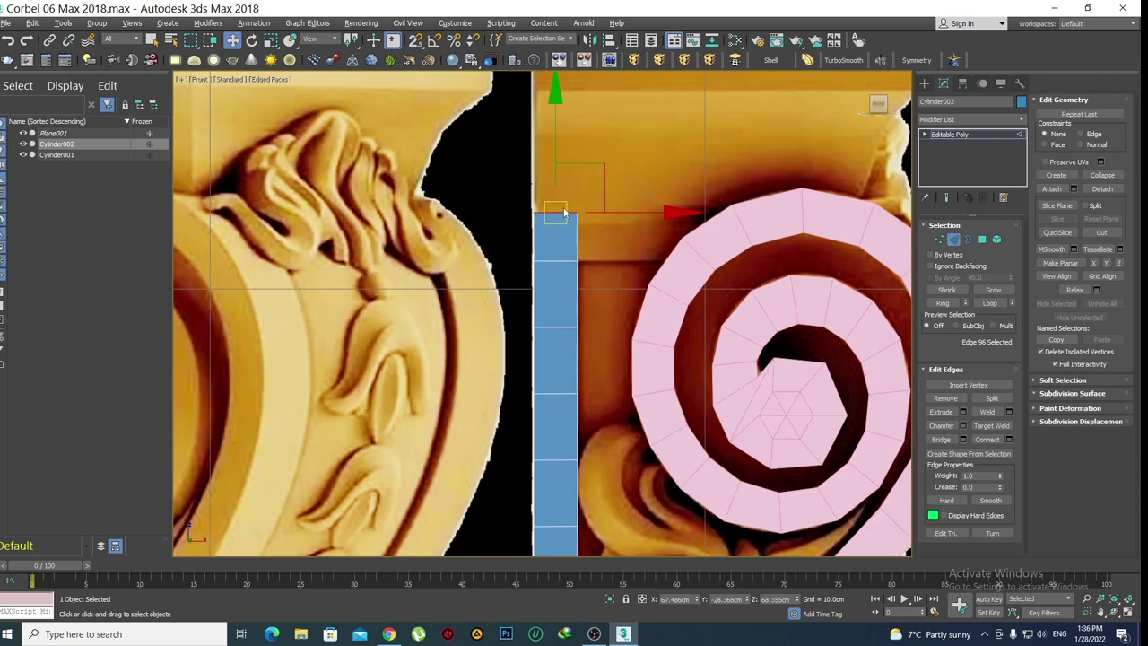
scroll(583, 308, down, 2)
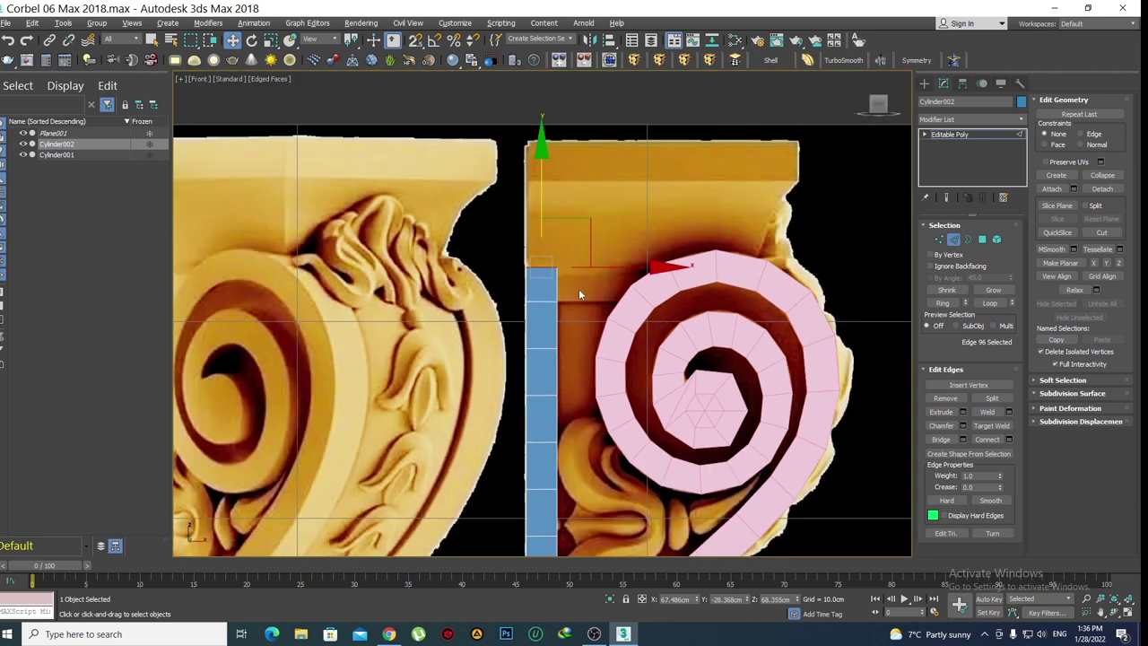
key(ctrl+z)
scroll(538, 309, up, 2)
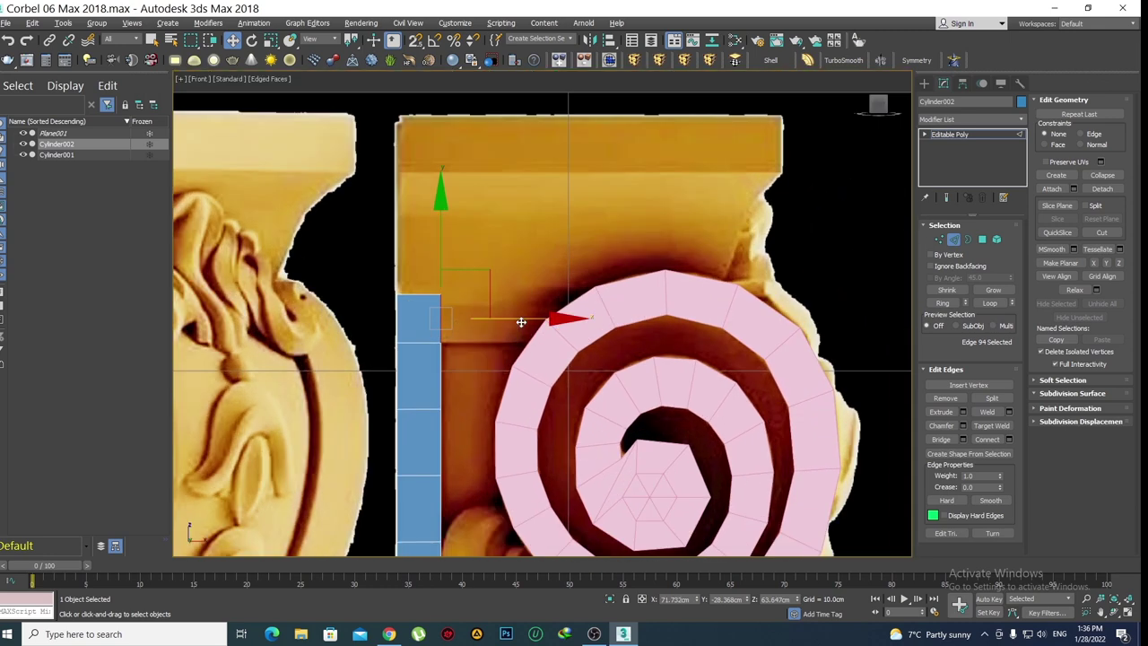
Shift-drag the end edge along X to extend the strip rightward over the spiral's top
shift+drag(521, 321, 803, 321)
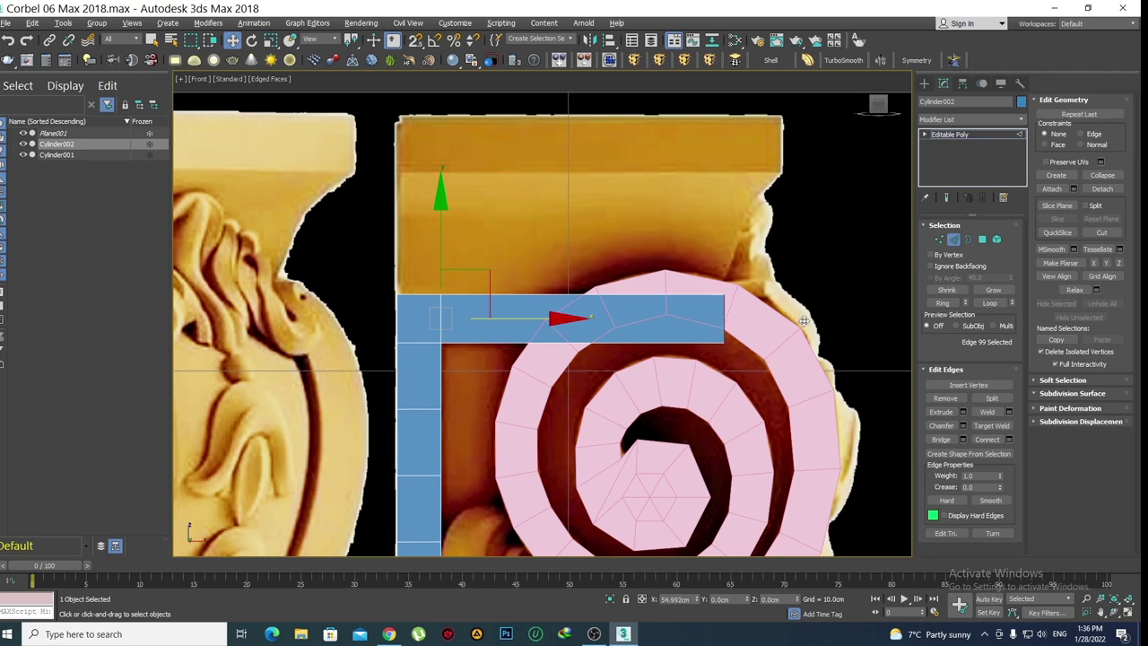
scroll(718, 301, down, 2)
scroll(626, 276, down, 2)
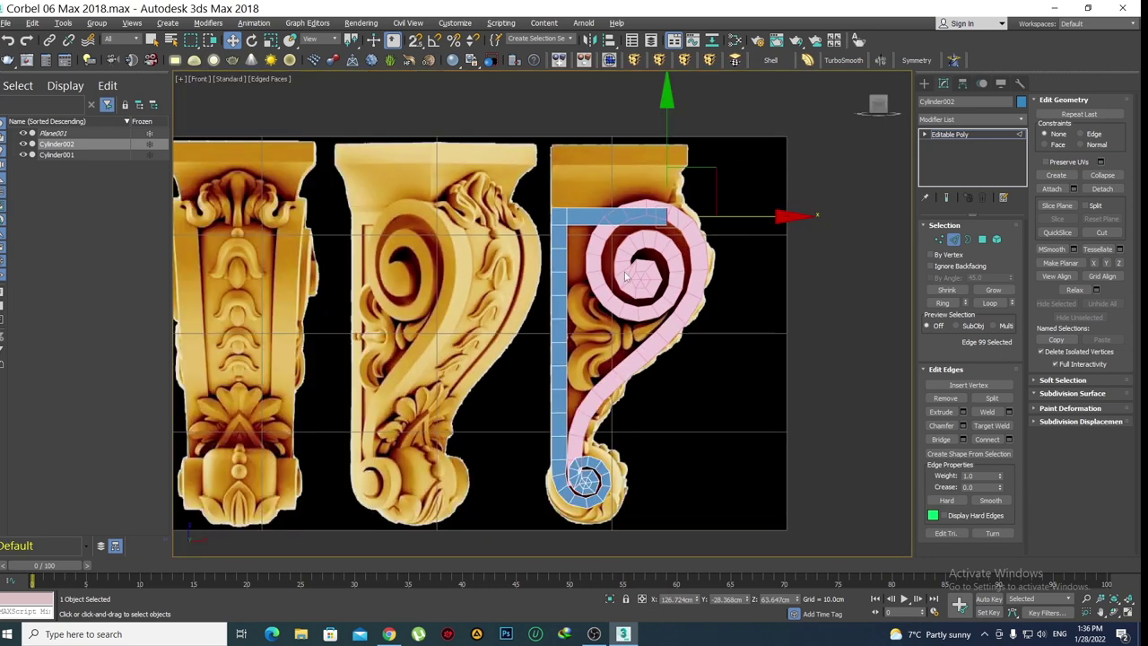
scroll(682, 210, up, 3)
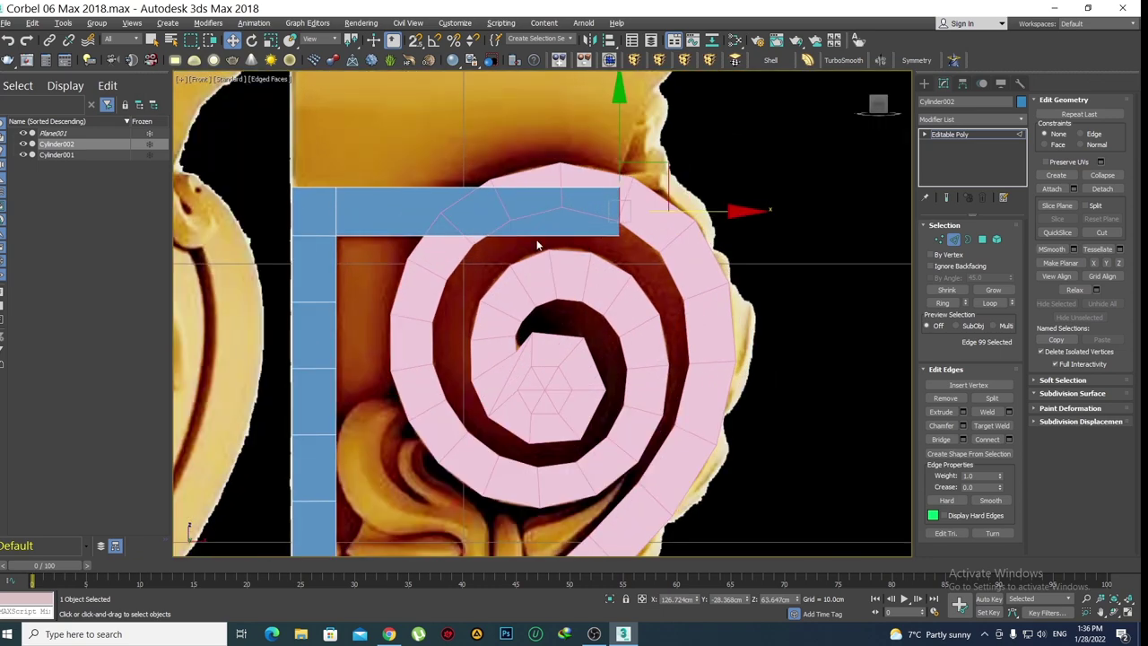
scroll(583, 250, down, 1)
scroll(668, 180, up, 1)
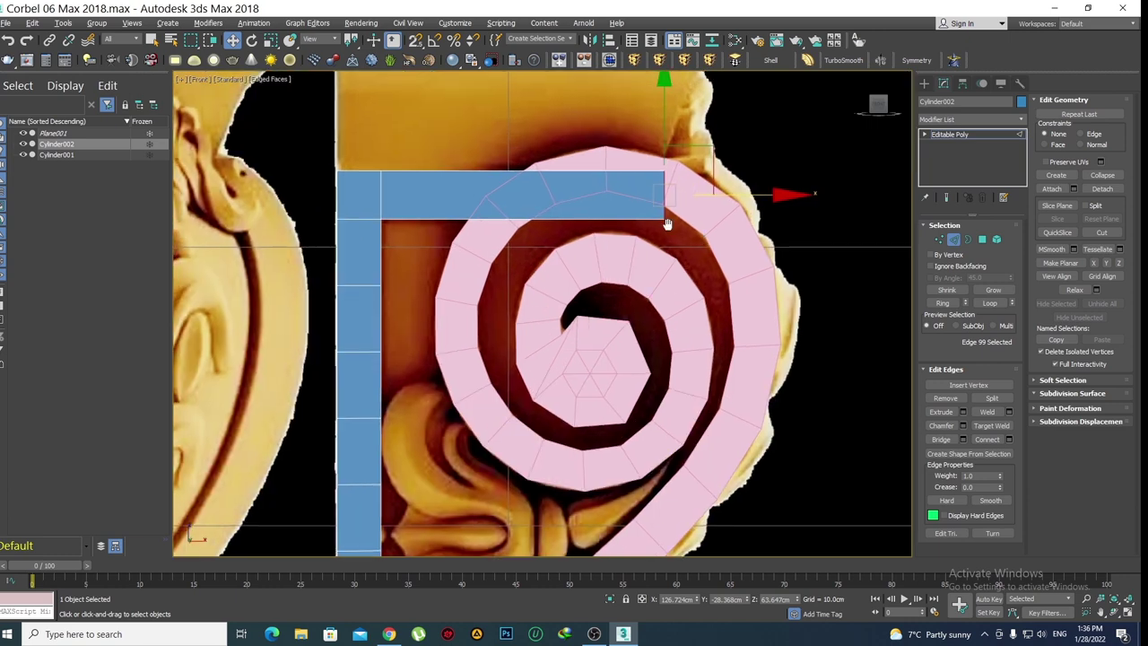
scroll(679, 260, down, 1)
Select the two top edges and raise them along Y to the capital's underside
click(457, 212)
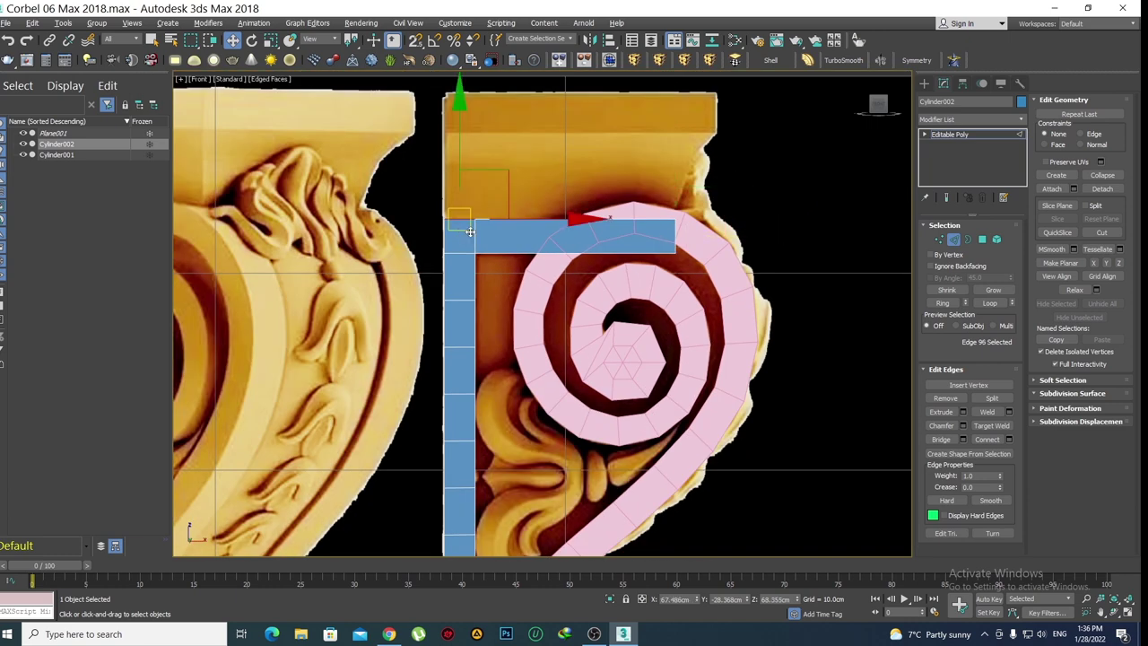
ctrl+click(583, 233)
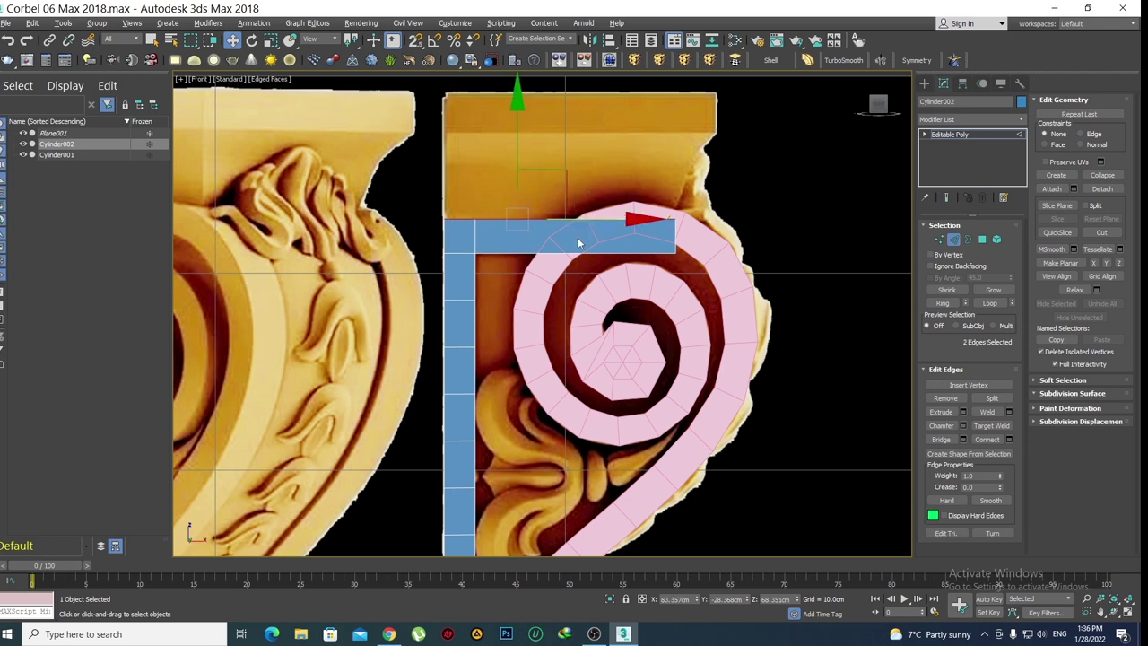
middle_drag(577, 237, 607, 350)
scroll(574, 321, up, 2)
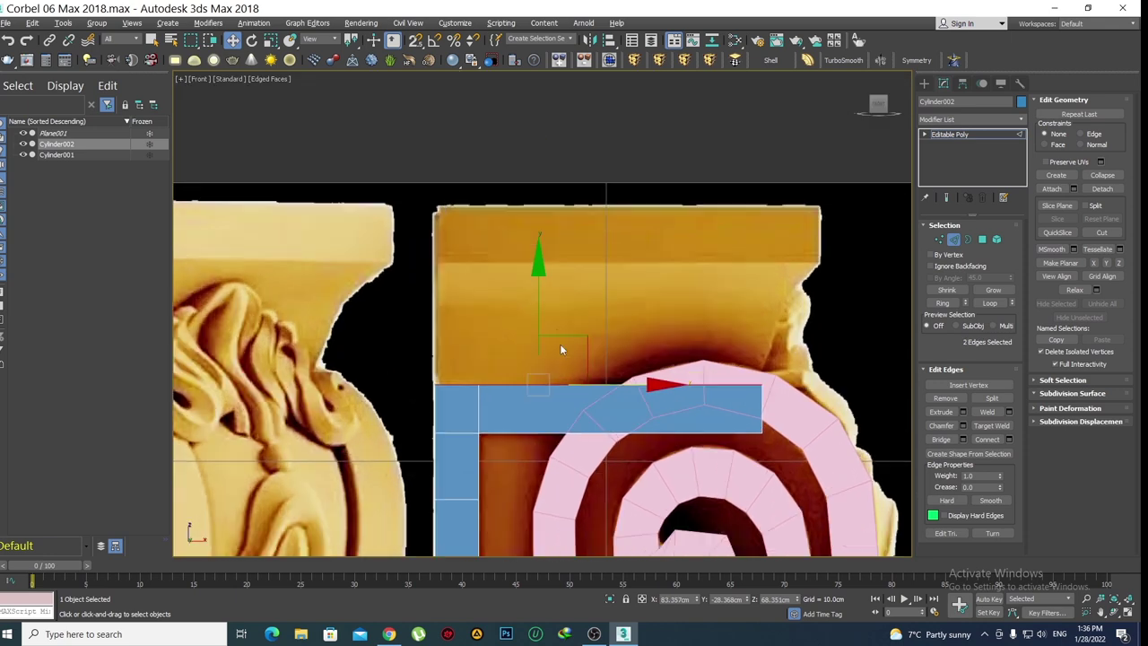
drag(544, 234, 548, 181)
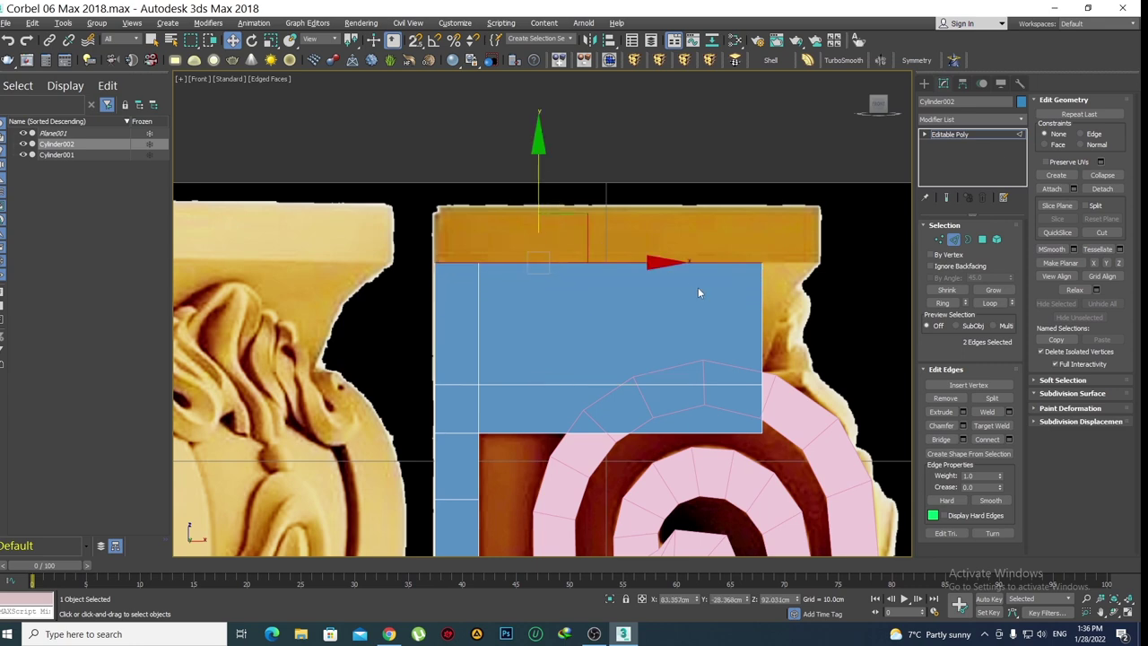
middle_drag(699, 289, 681, 274)
Drag the block's top-right vertex right along X so its right side slants with the corbel
key(1)
click(725, 239)
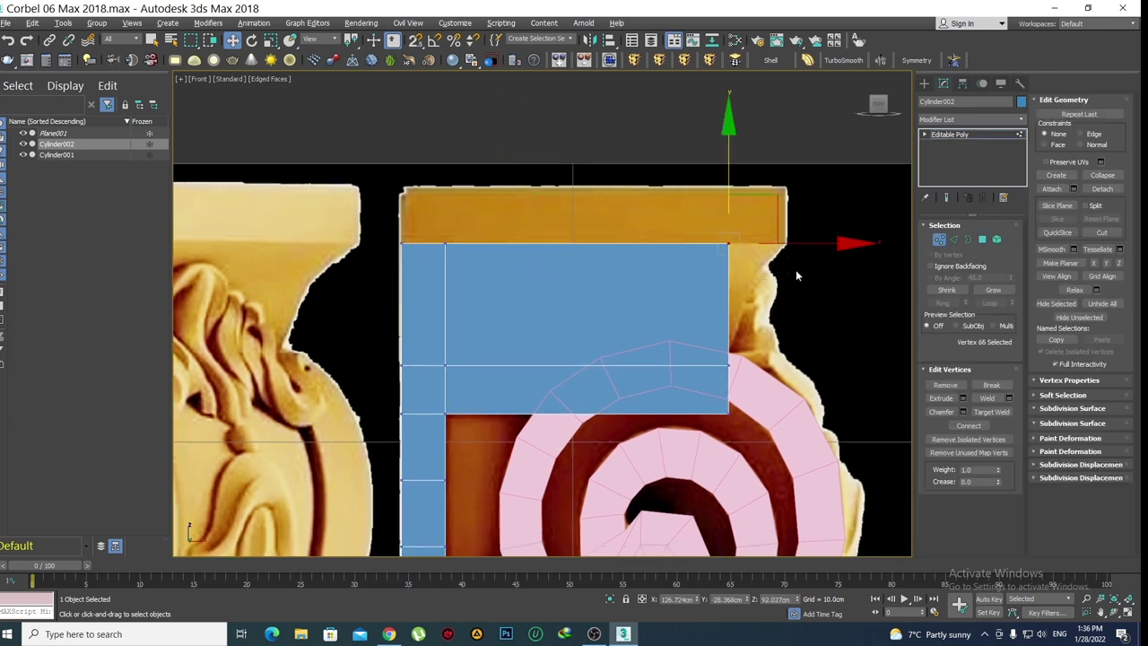
middle_drag(796, 275, 746, 266)
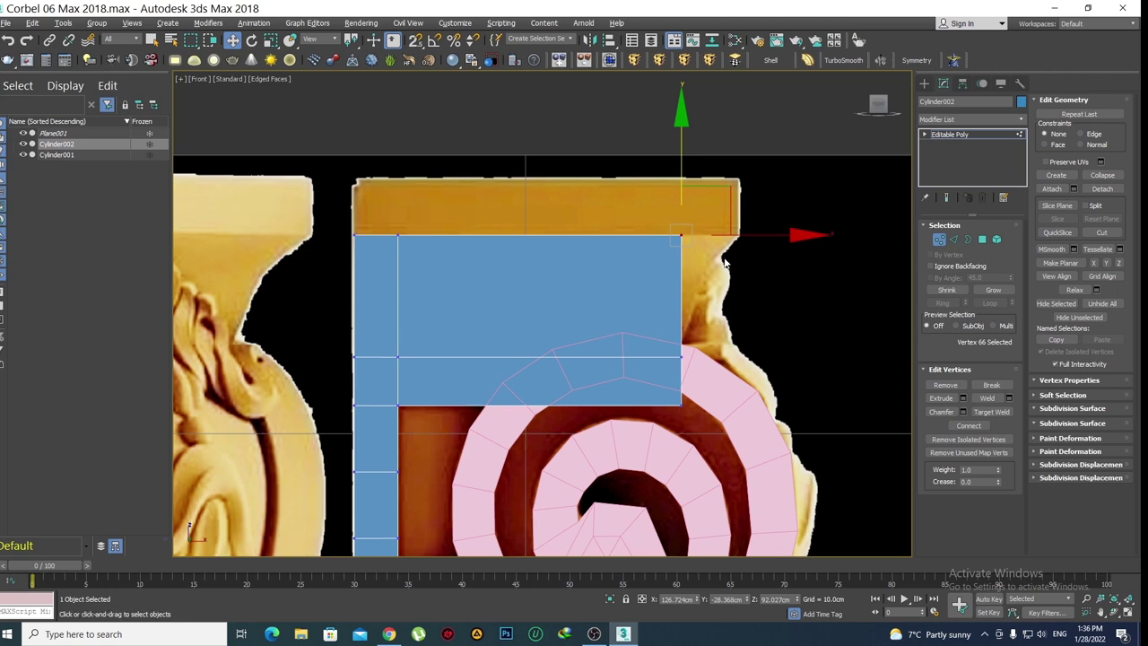
scroll(745, 261, up, 2)
drag(733, 215, 846, 207)
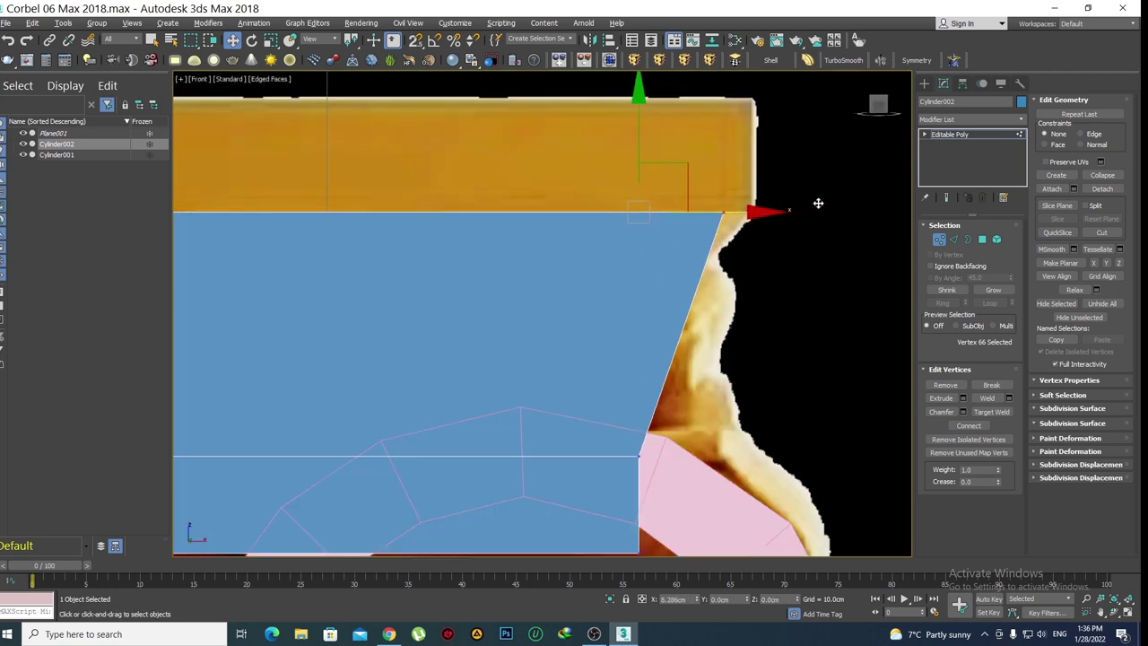
scroll(806, 257, down, 3)
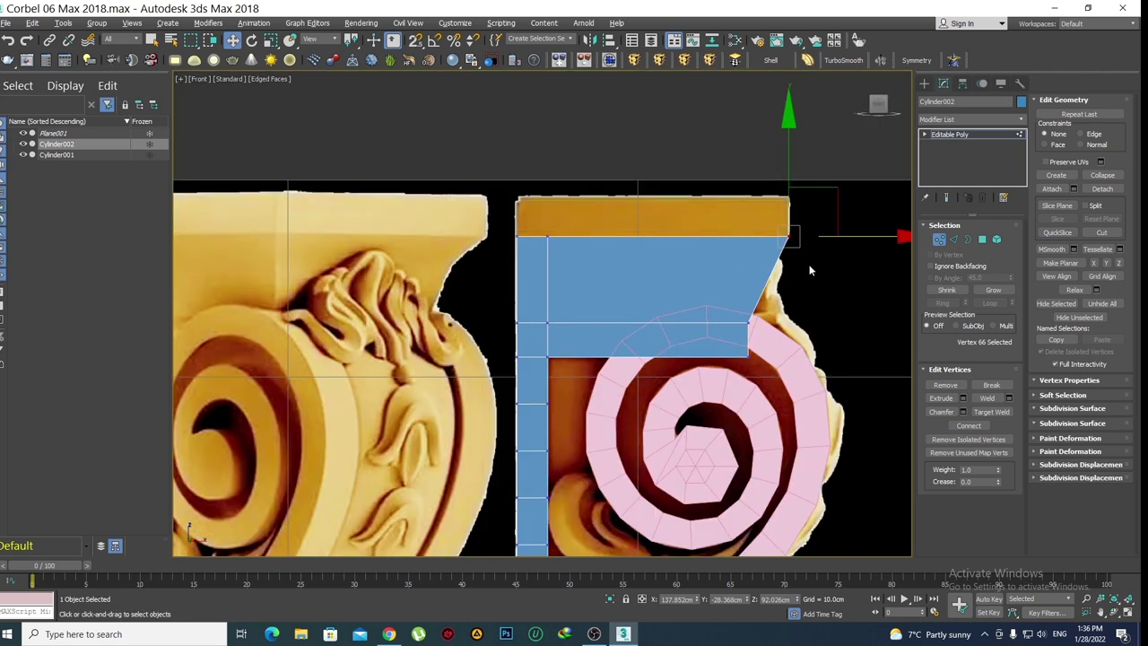
middle_drag(840, 287, 815, 283)
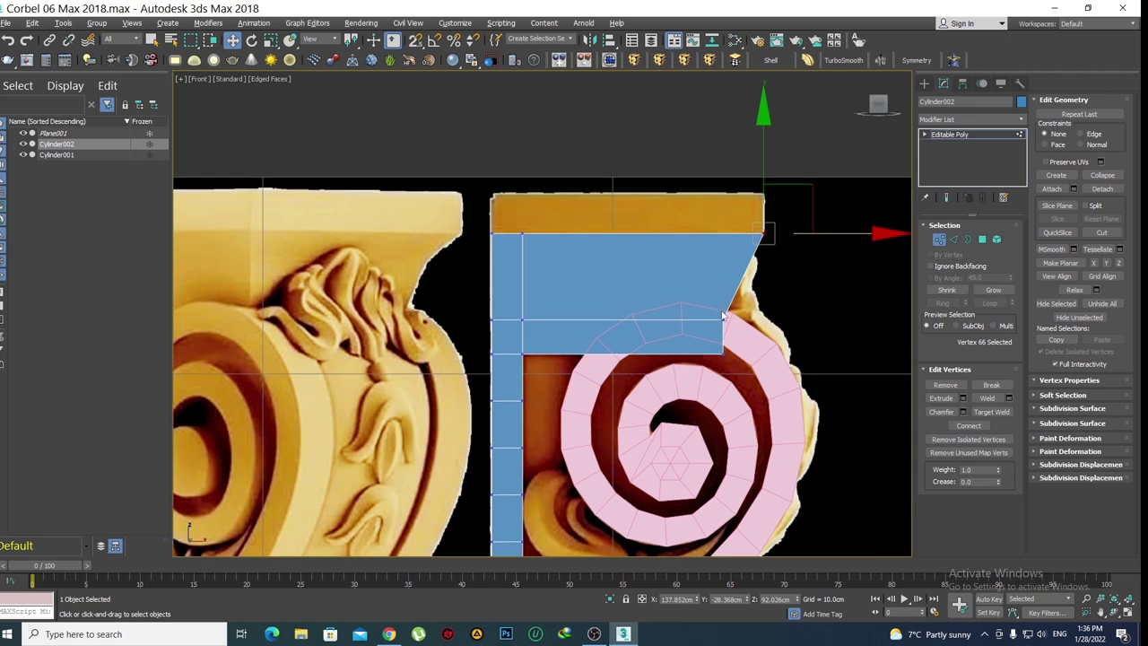
key(q)
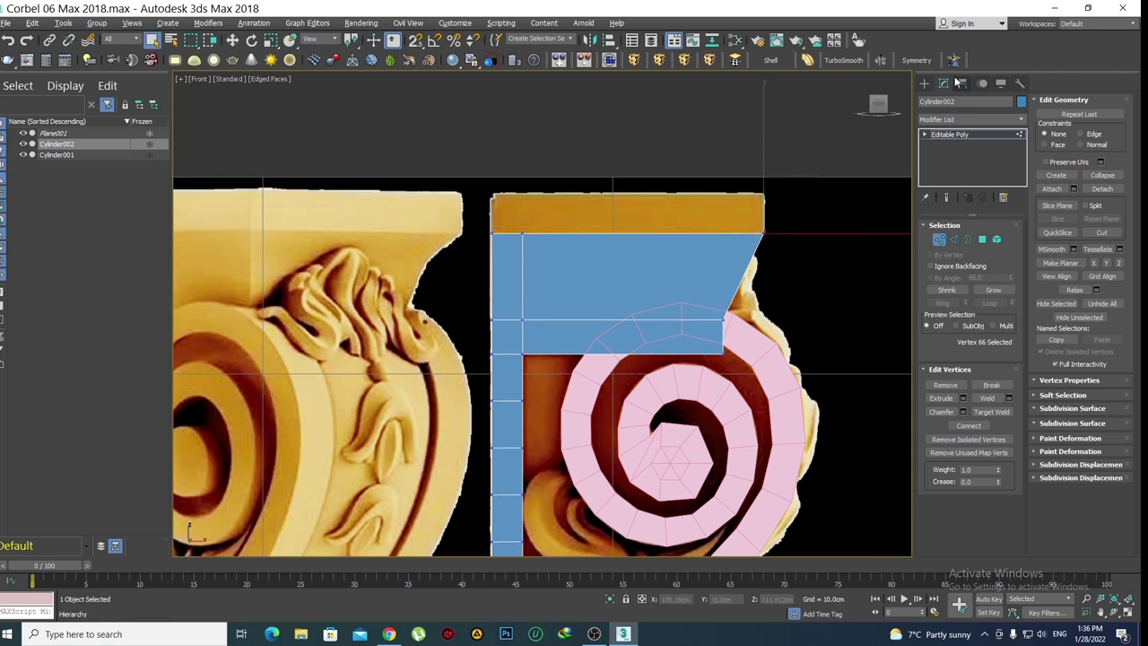
click(924, 85)
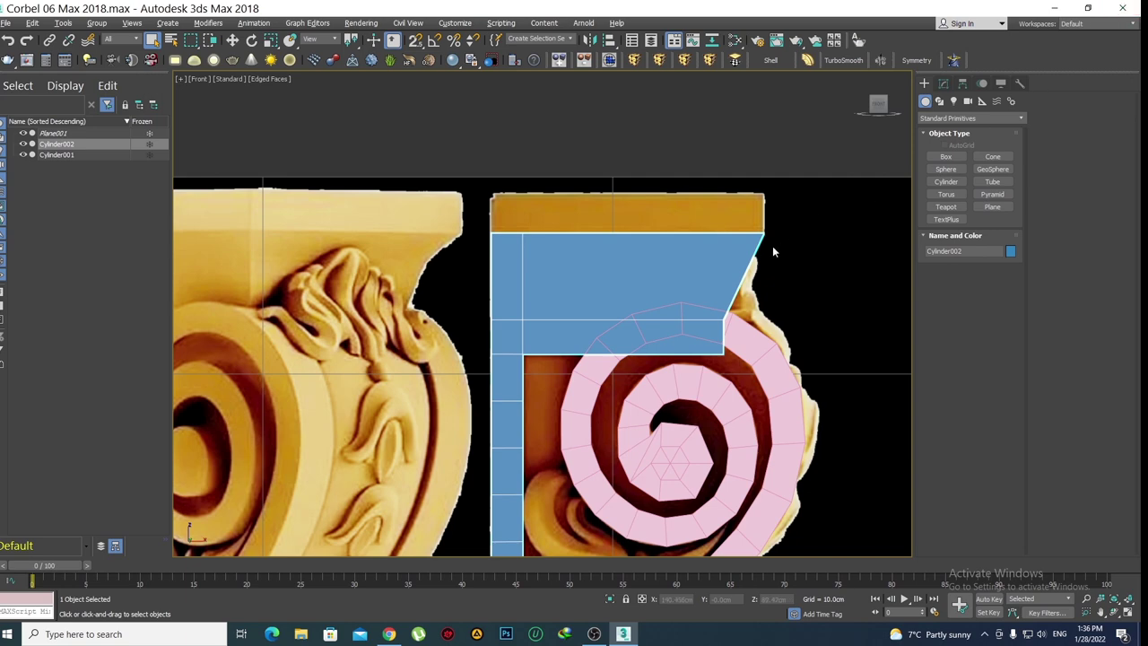
click(944, 83)
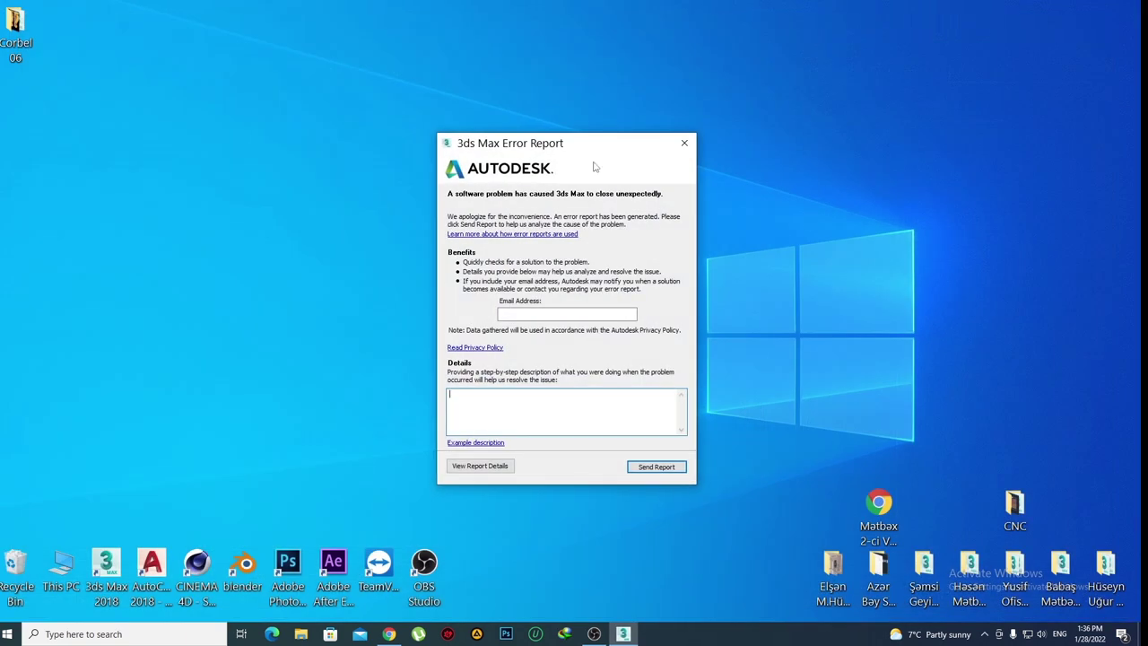
Dismiss the 3ds Max crash report and check the backups in Documents > 3dsMax > autoback
click(685, 147)
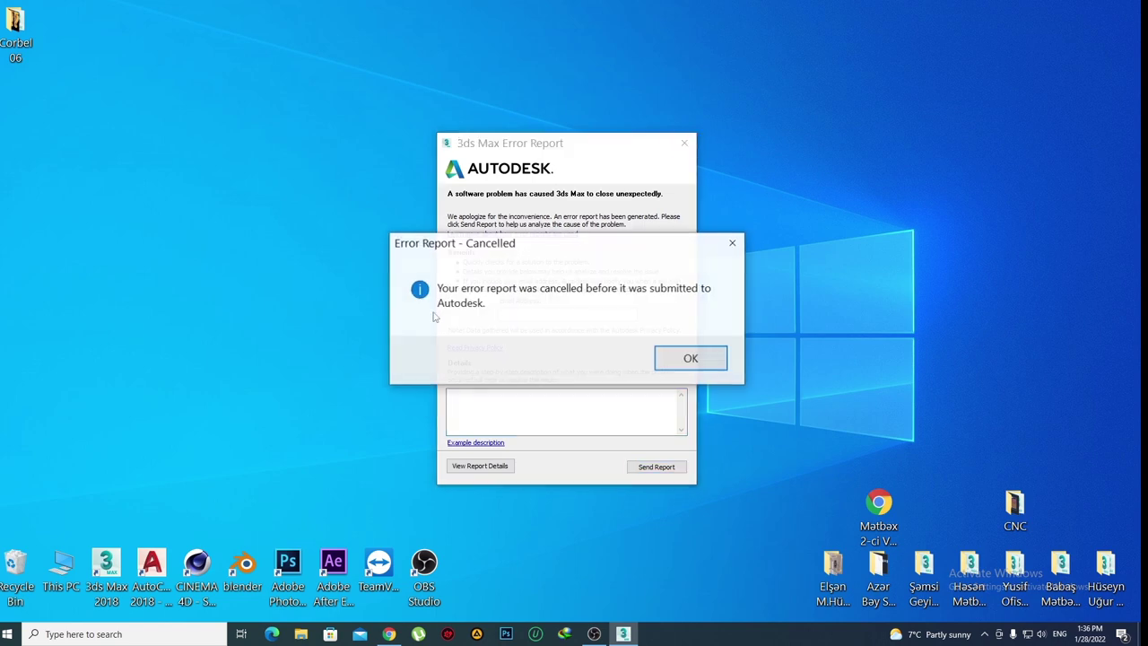
click(712, 366)
double_click(61, 565)
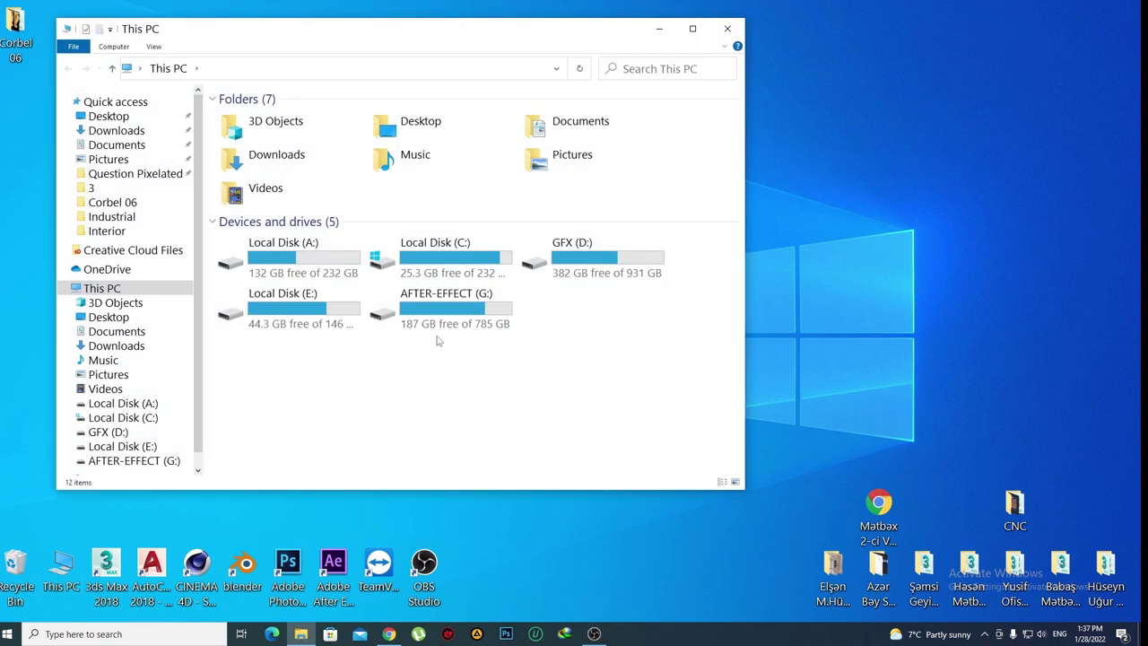
double_click(582, 127)
double_click(252, 135)
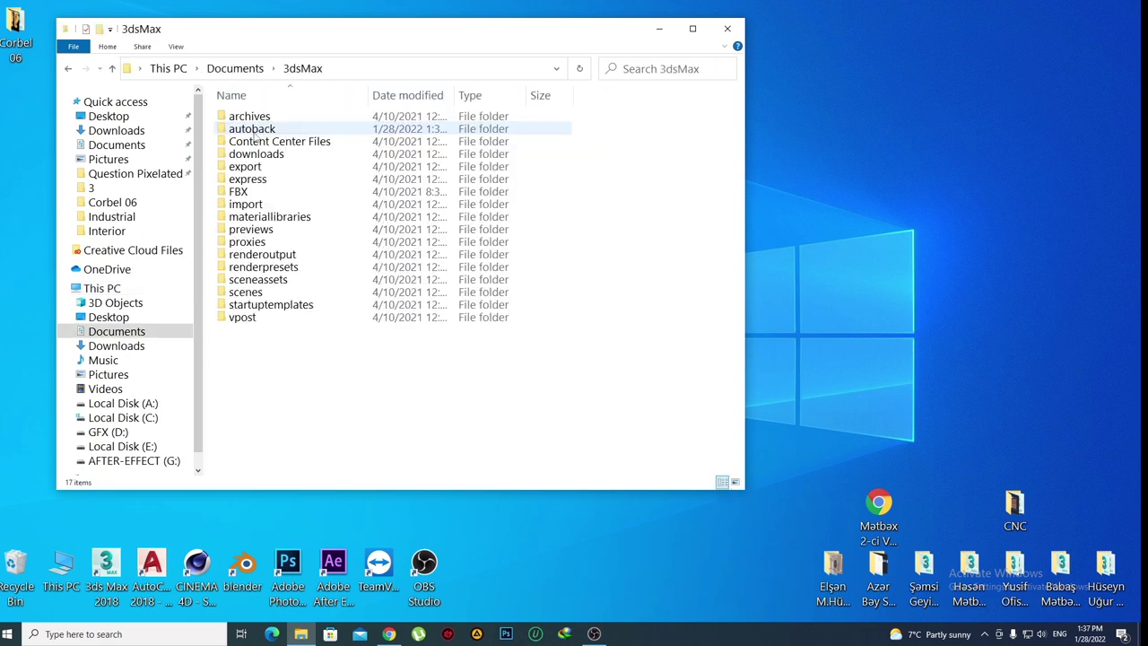
double_click(271, 129)
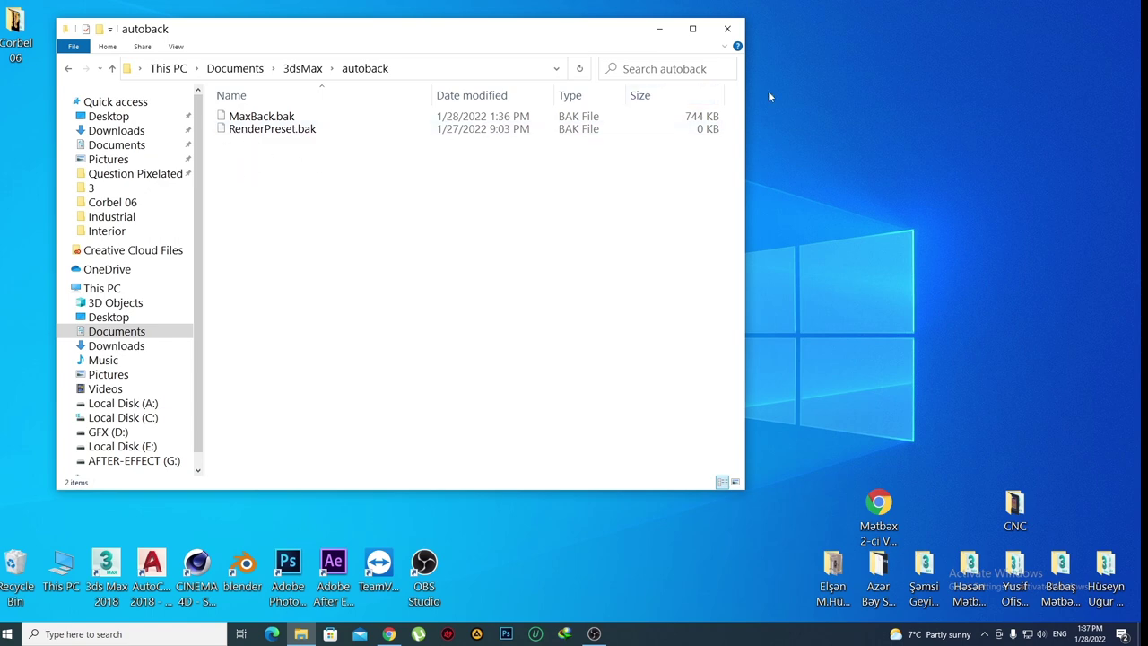
Open Corbel 06 Max 2018.max from the desktop Corbel 06 folder, then refresh the desktop
click(728, 29)
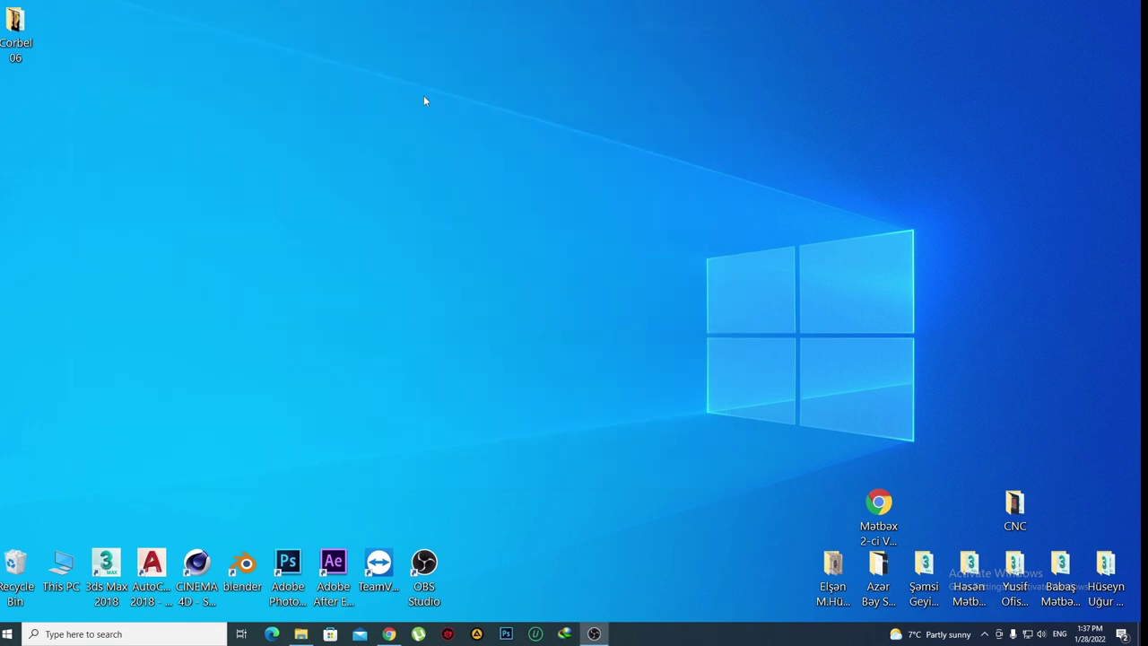
double_click(14, 23)
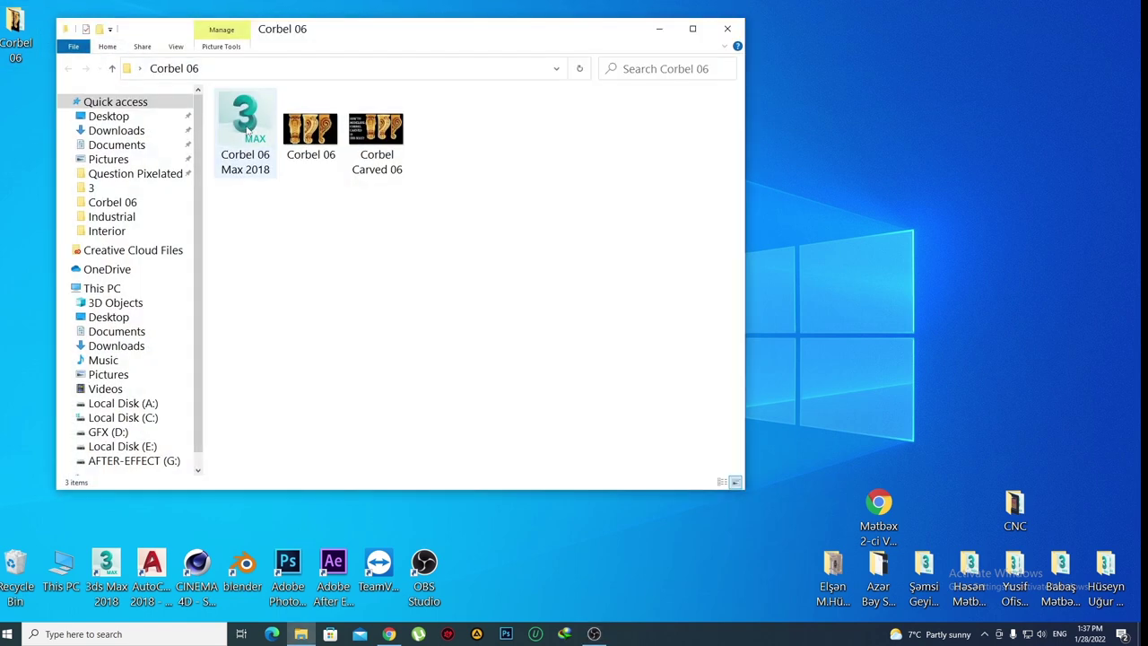
double_click(245, 133)
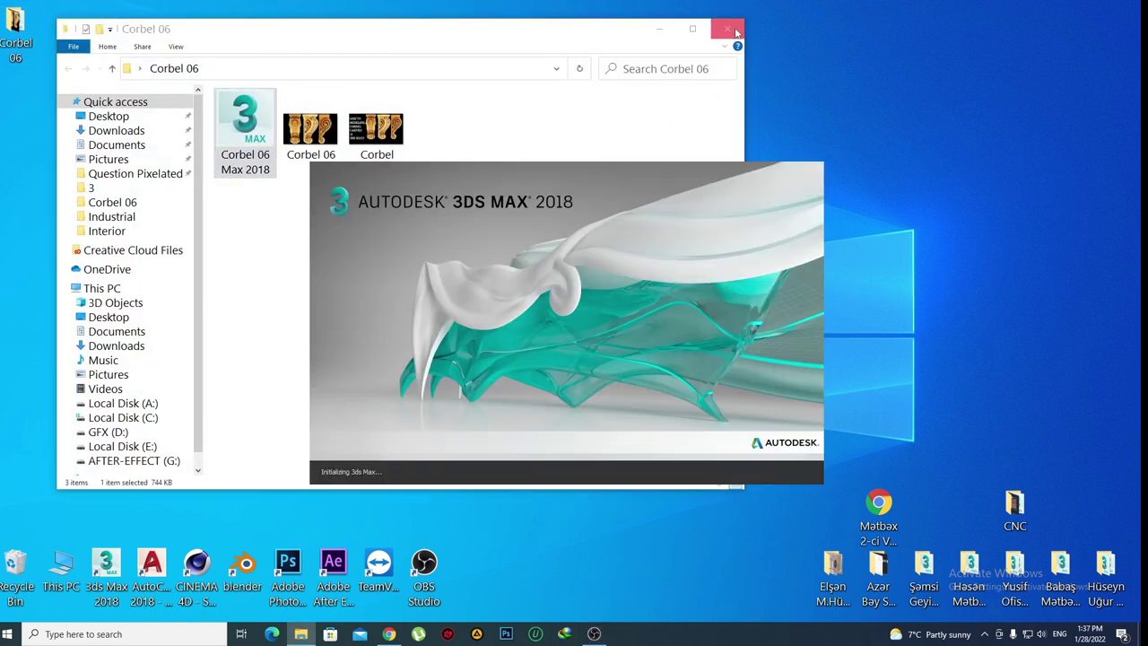
click(727, 29)
right_click(896, 125)
click(933, 162)
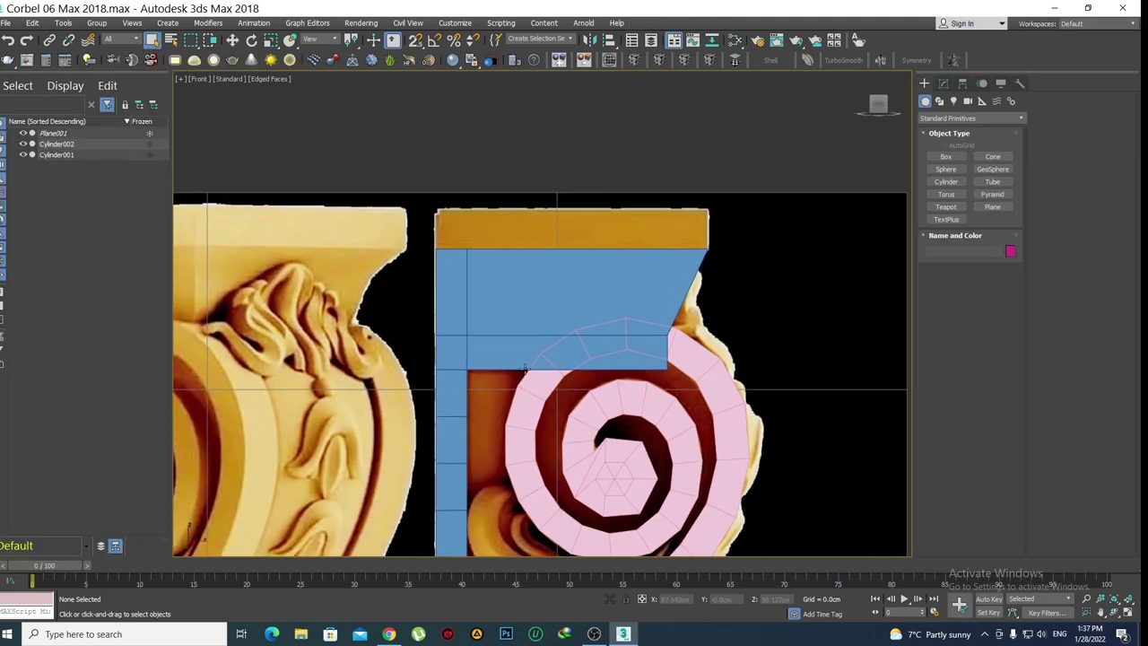
Dismiss the update notice, select Cylinder002 and select the block's two top edges
click(673, 271)
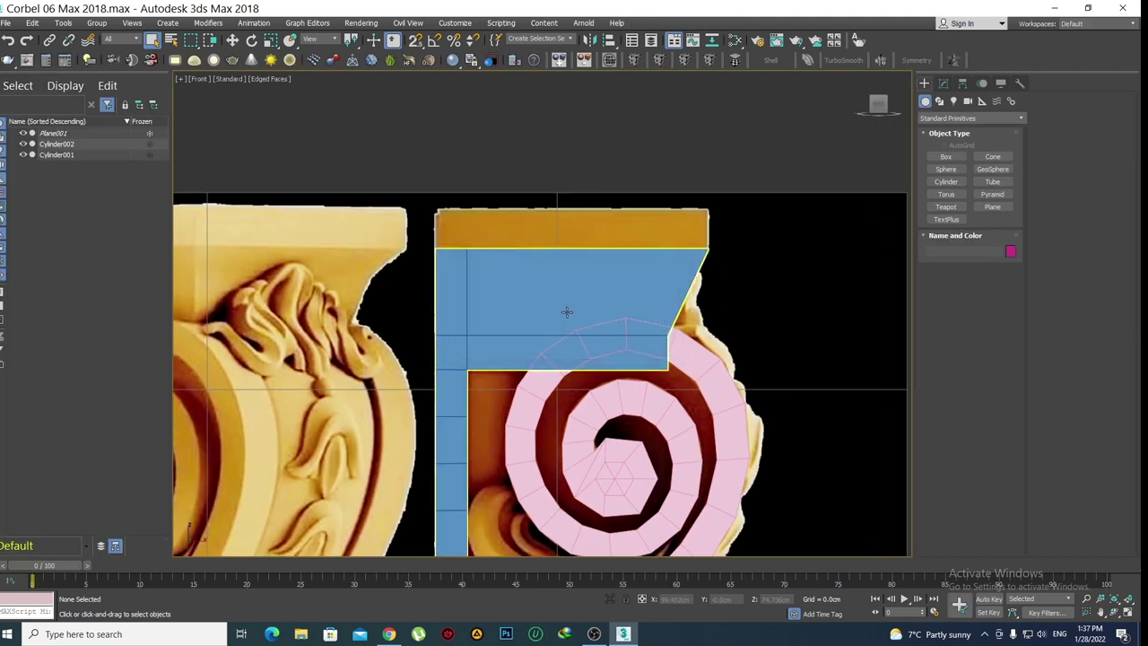
click(541, 289)
middle_drag(546, 296, 568, 324)
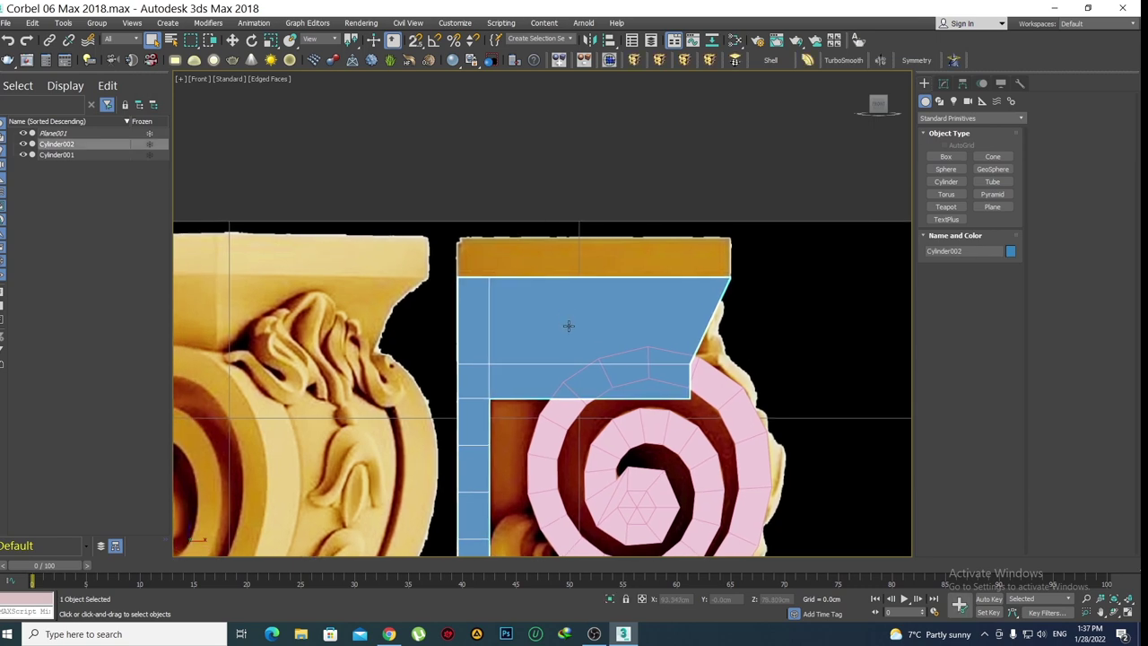
key(2)
scroll(502, 276, up, 2)
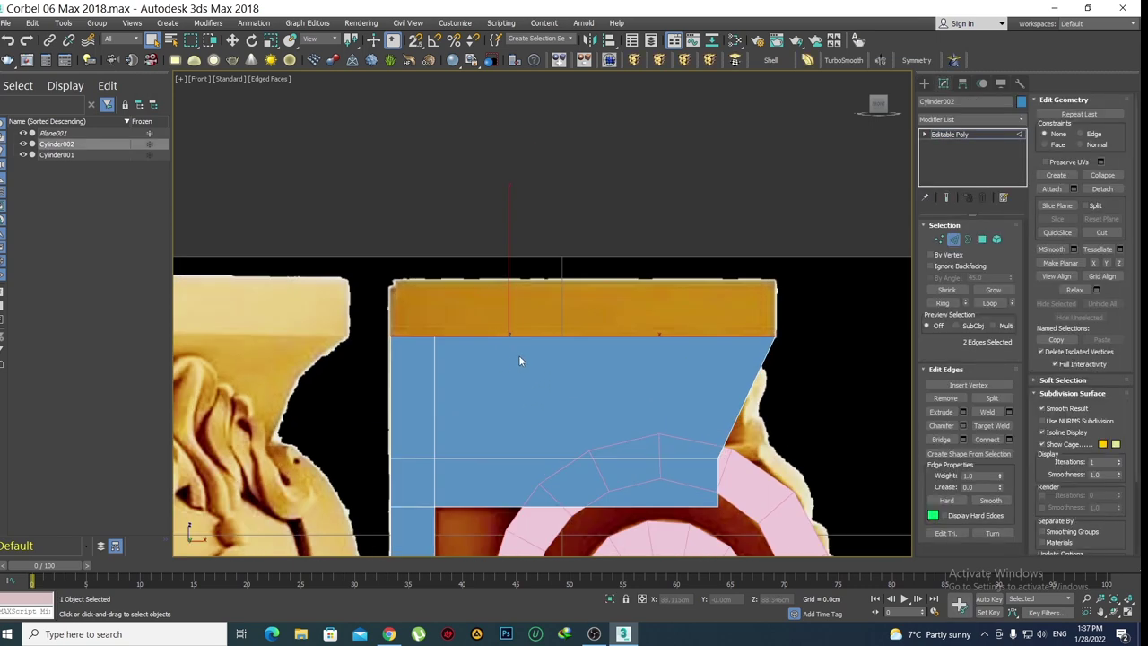
click(416, 327)
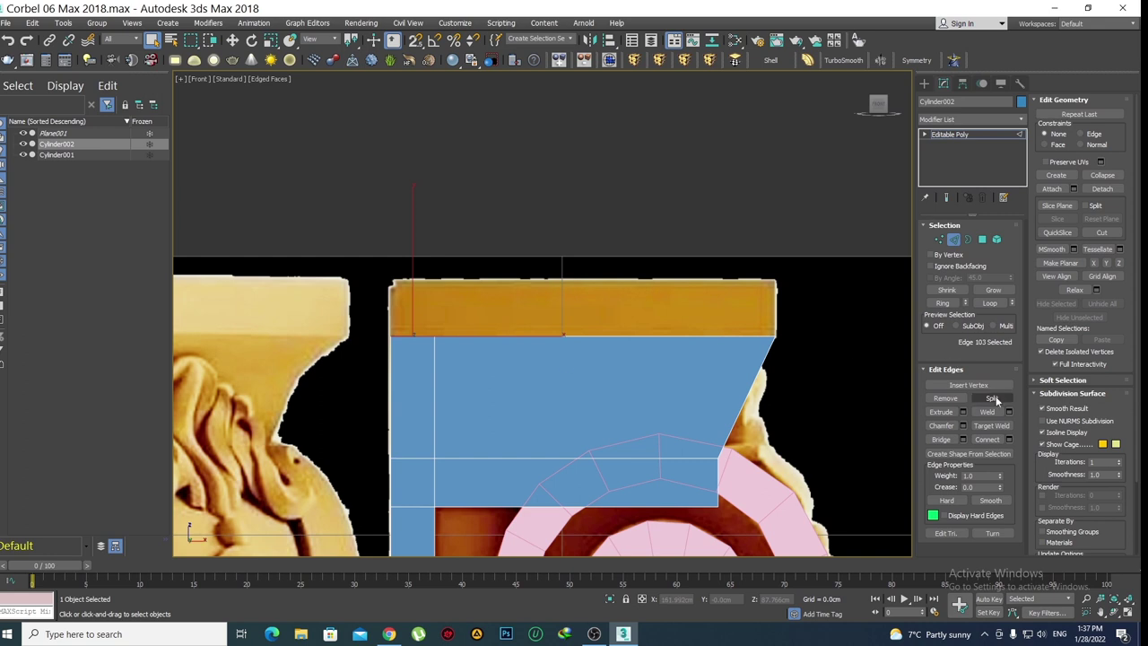
click(989, 302)
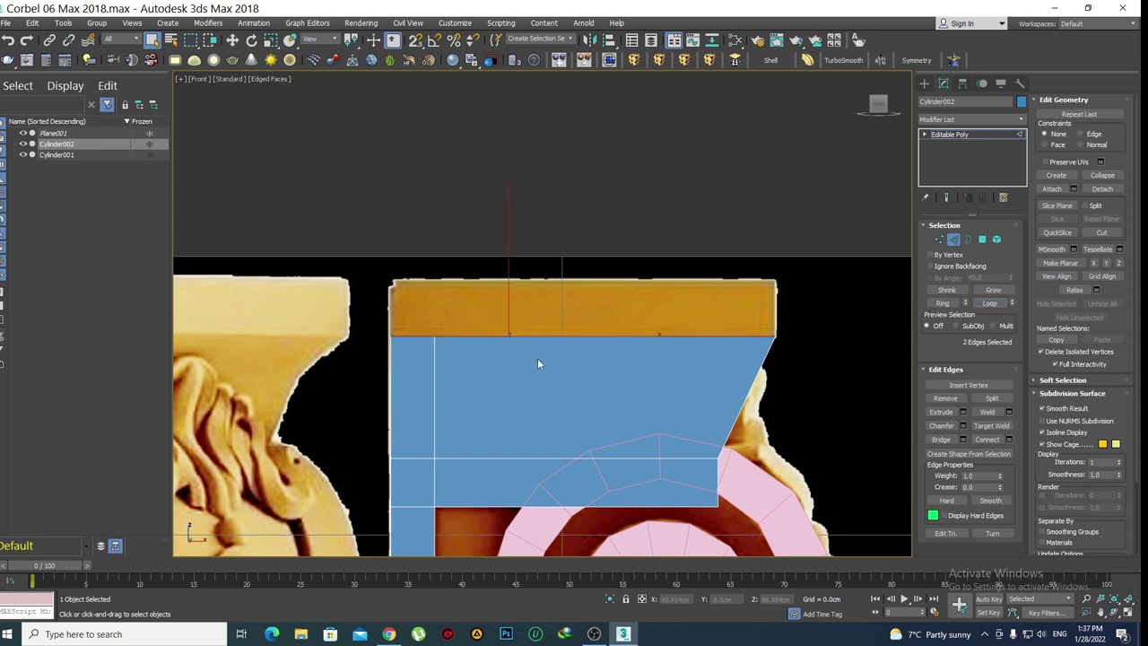
key(ctrl+z)
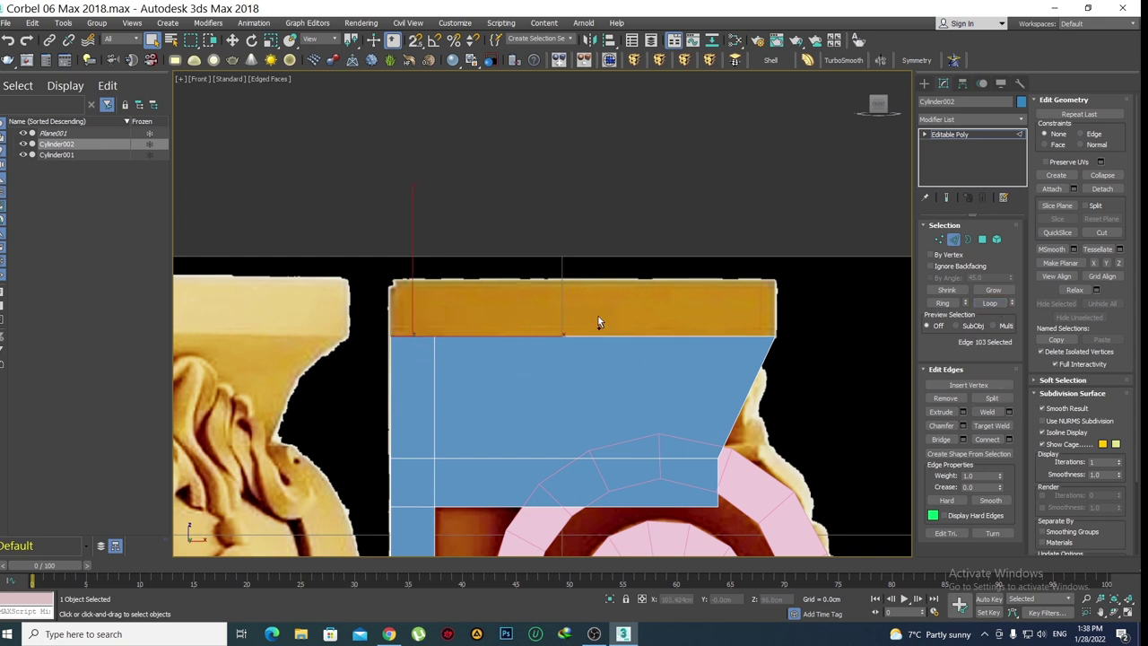
drag(614, 361, 613, 355)
Move the top edges up along Y to reach the top of the corbel's cap
key(w)
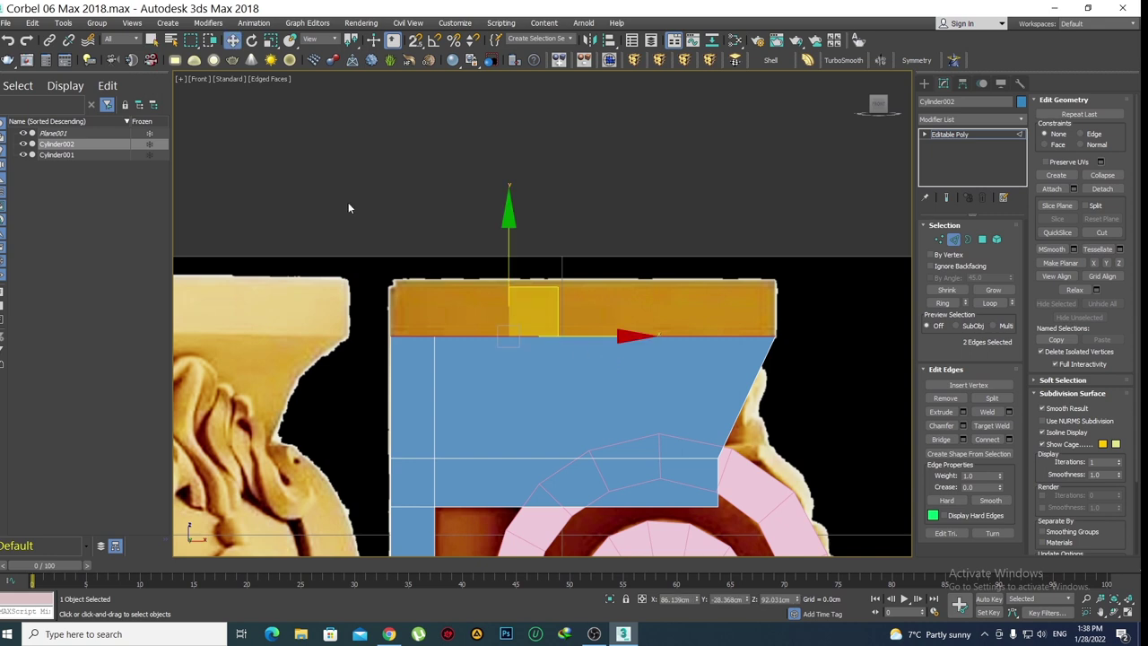
scroll(458, 319, up, 3)
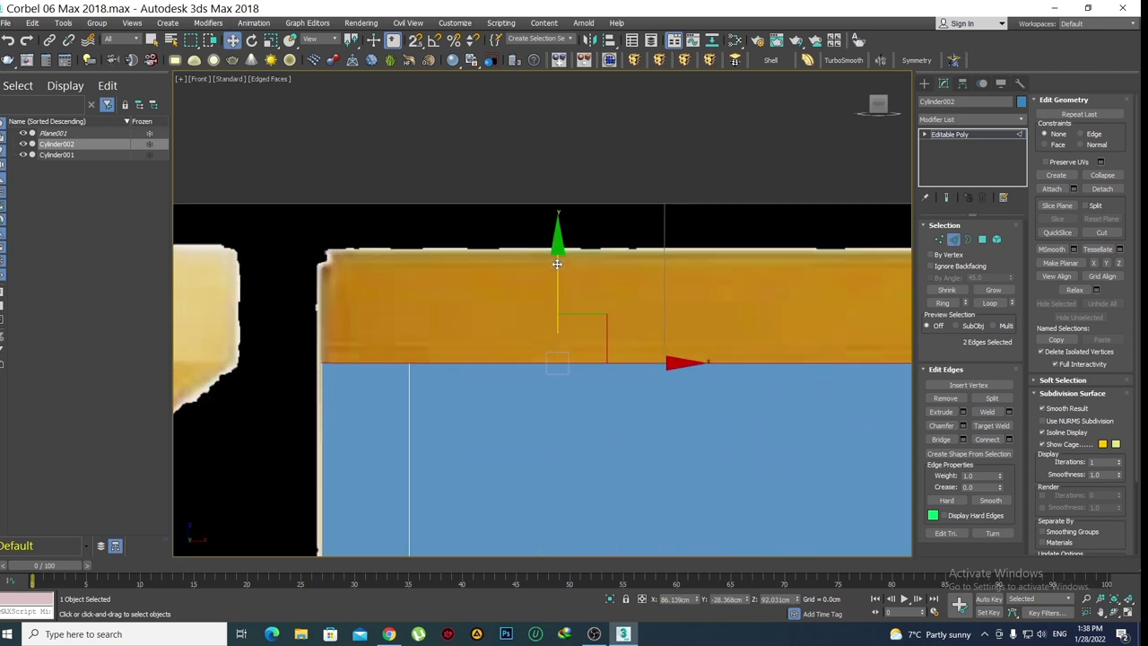
drag(557, 264, 582, 150)
scroll(430, 243, down, 3)
scroll(479, 347, down, 2)
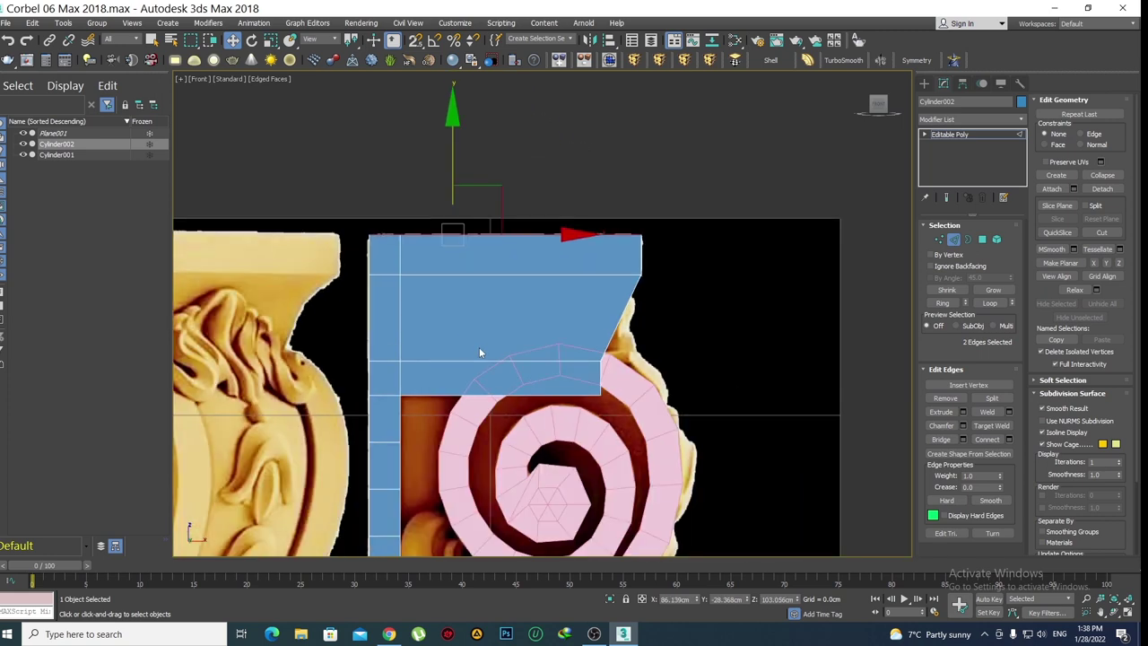
Ring-select the edges parallel to the block's slanted right edge
click(615, 321)
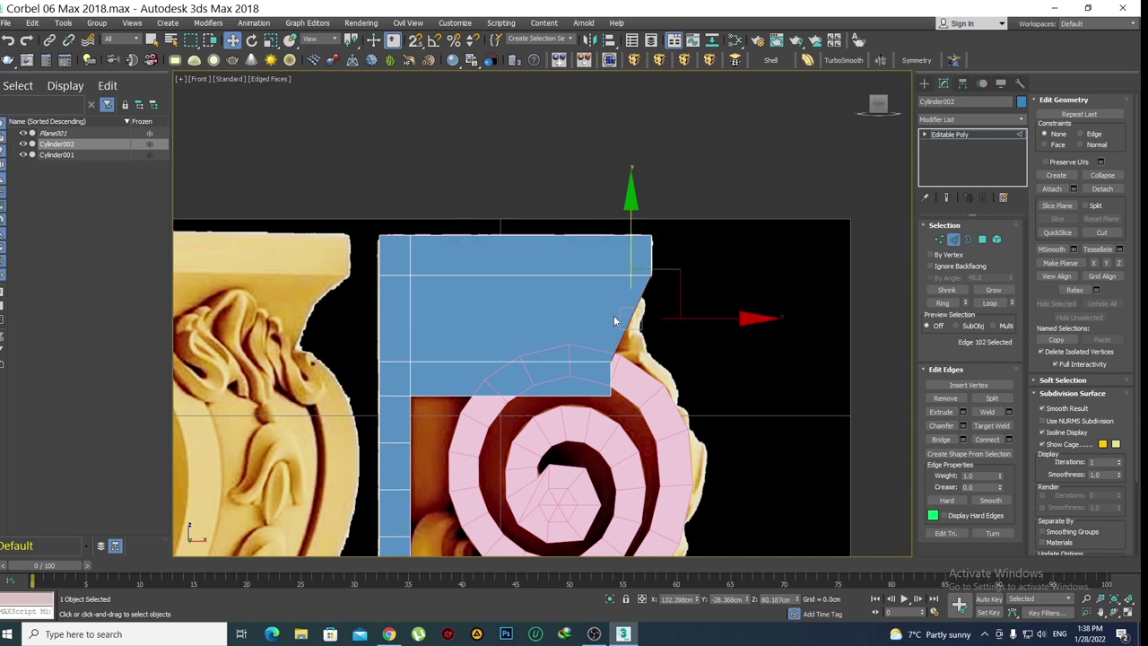
click(943, 303)
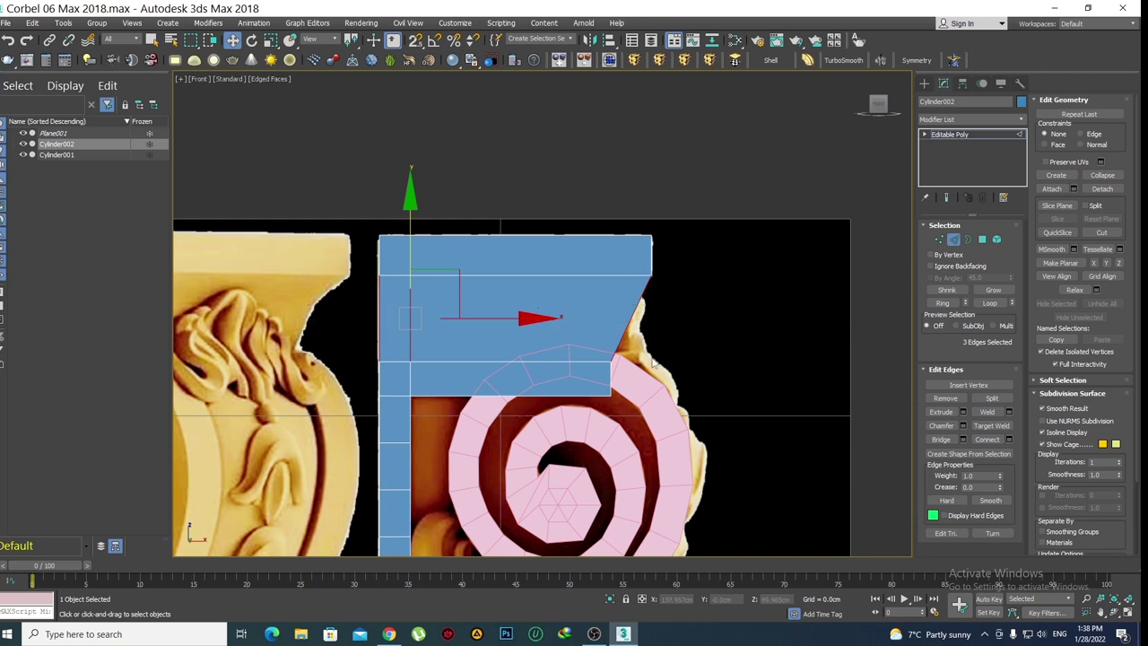
scroll(599, 377, up, 2)
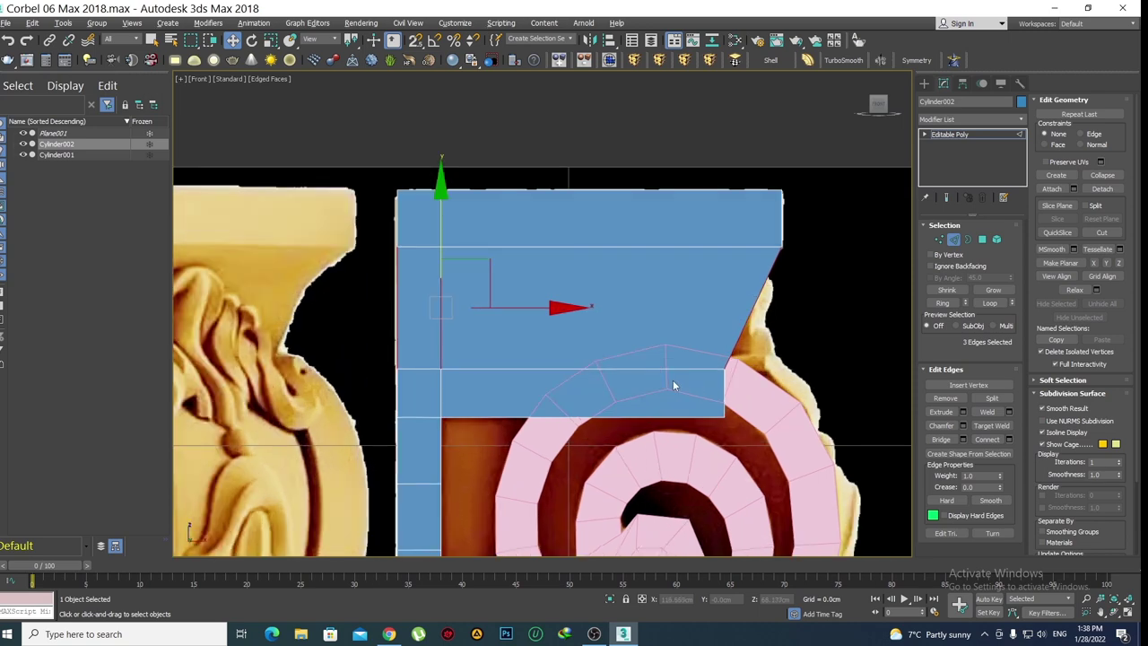
Make the block see-through and connect the selected edge ring with 2 new edges
key(alt+x)
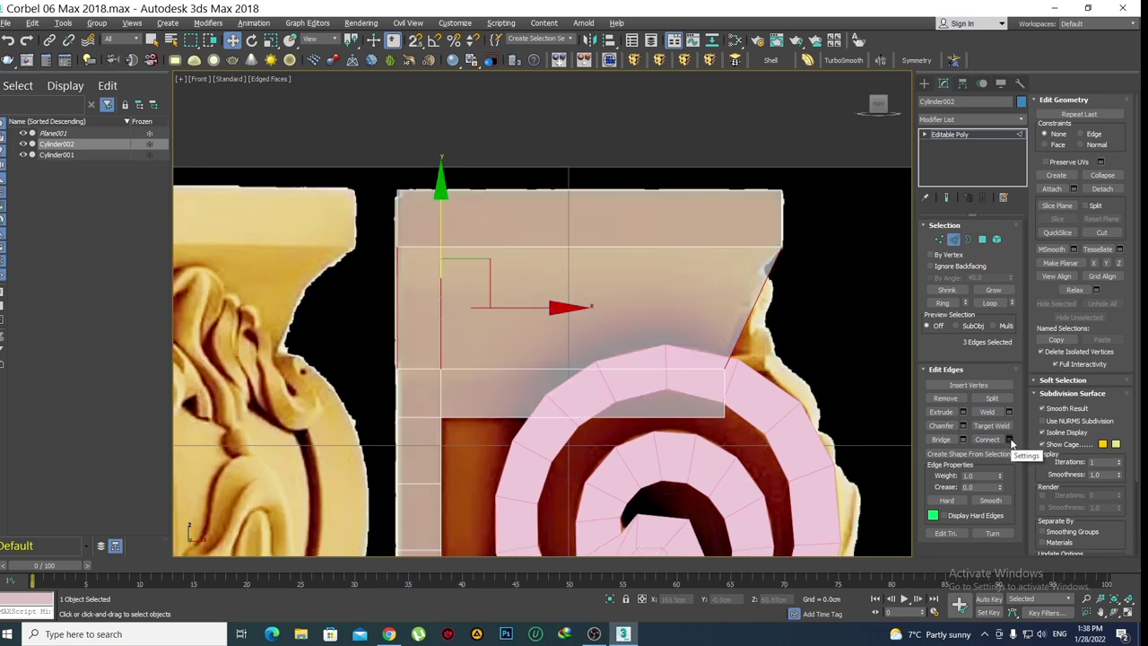
click(1009, 439)
text(8)
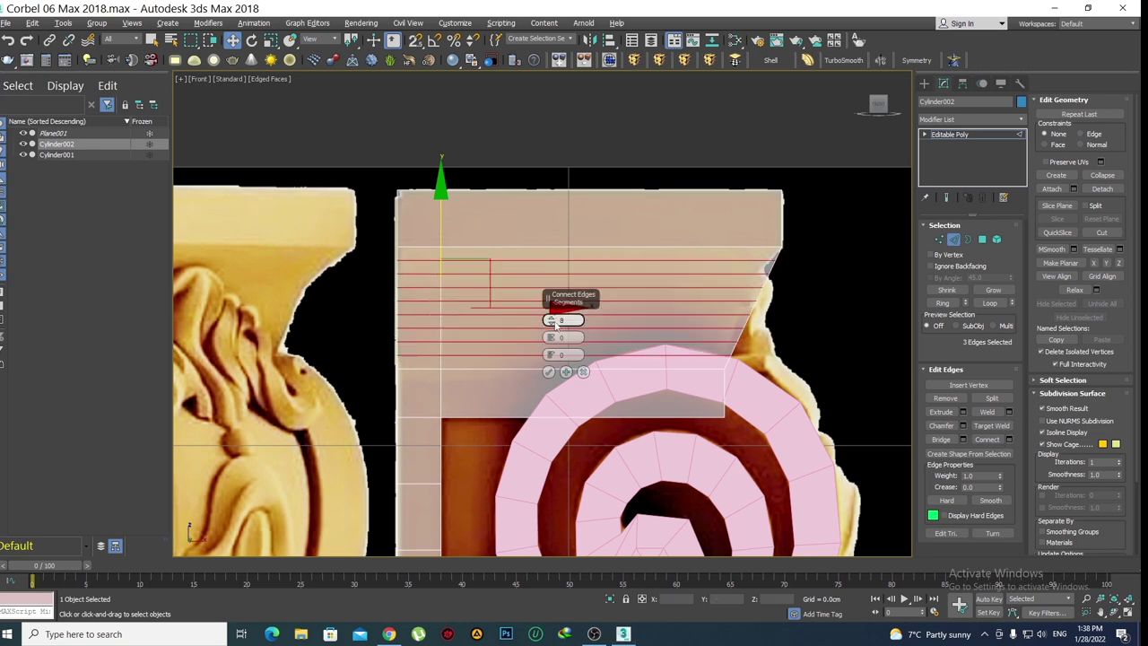
drag(555, 325, 553, 319)
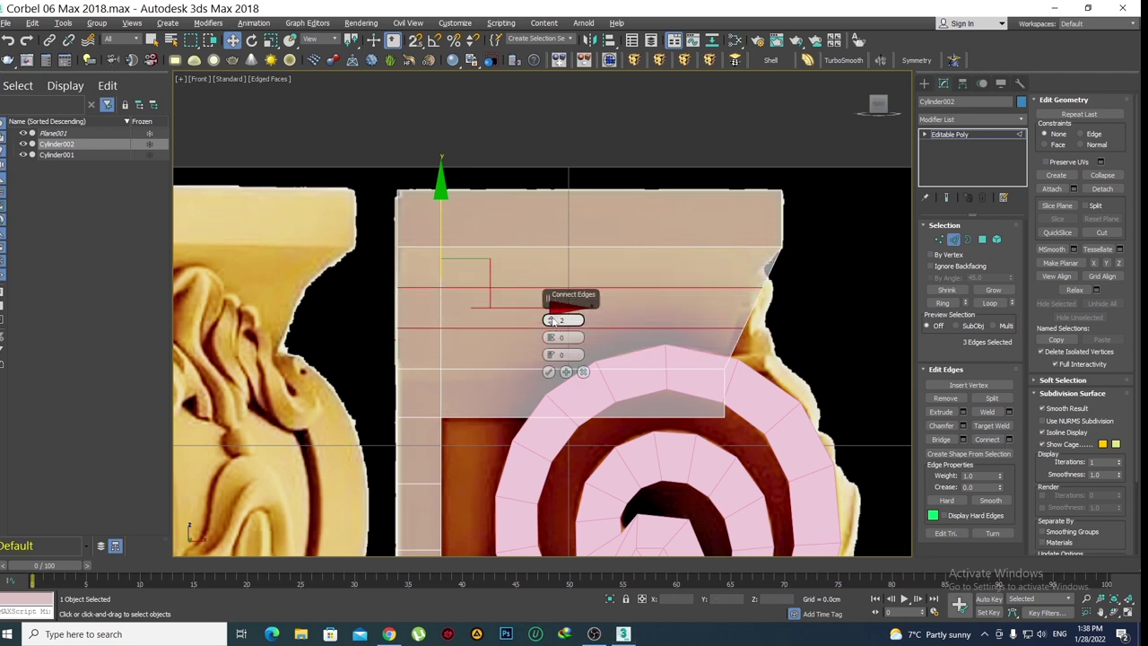
click(549, 372)
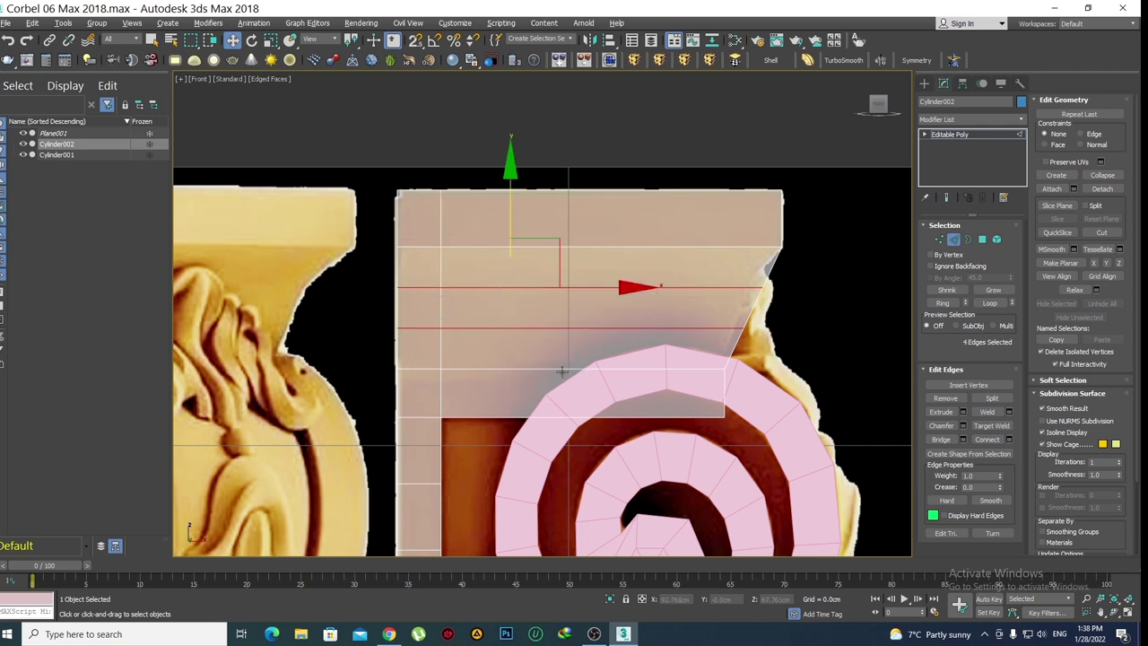
middle_drag(559, 372, 455, 387)
Move the two new vertices on the slanted side left onto the corbel outline
key(1)
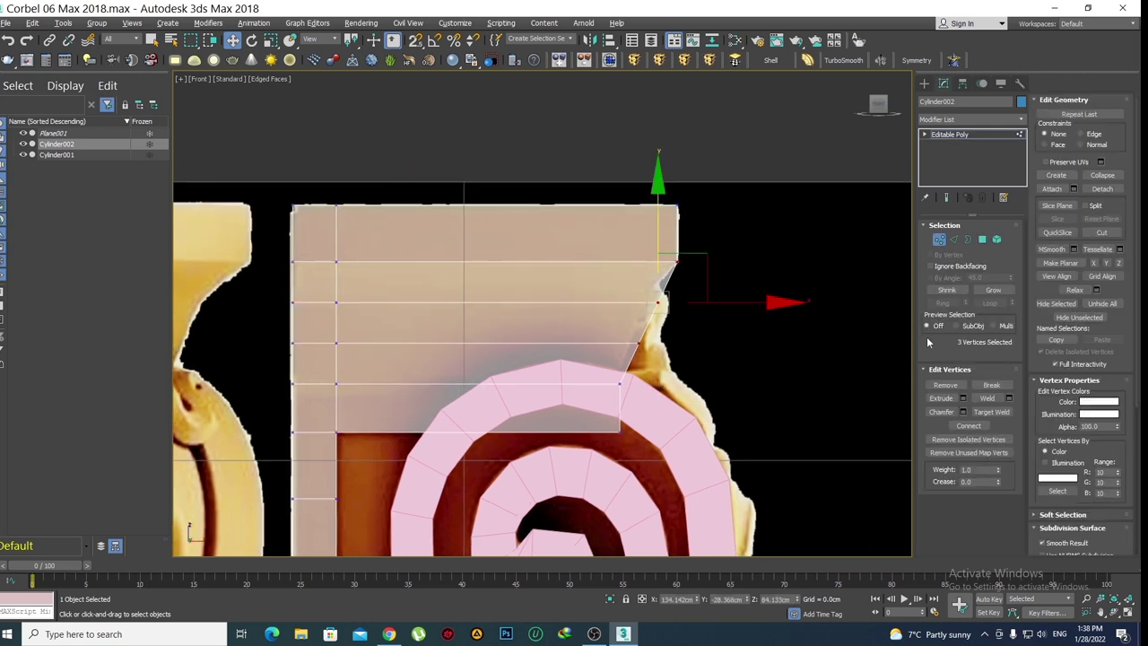
drag(671, 363, 618, 337)
drag(709, 348, 616, 289)
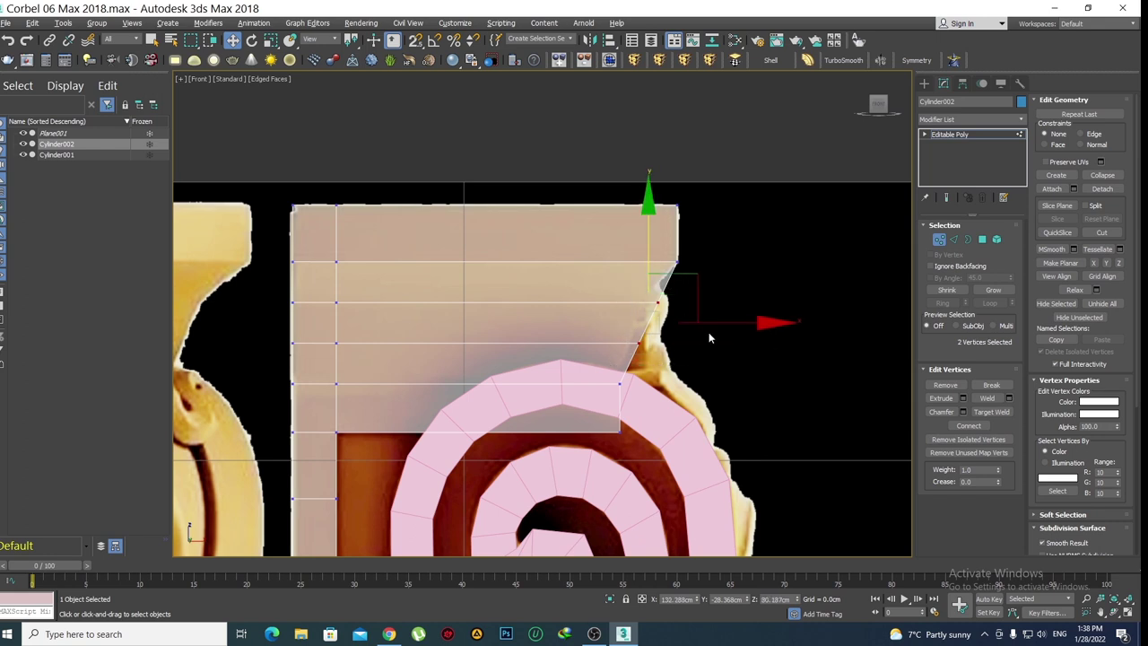
drag(713, 325, 700, 327)
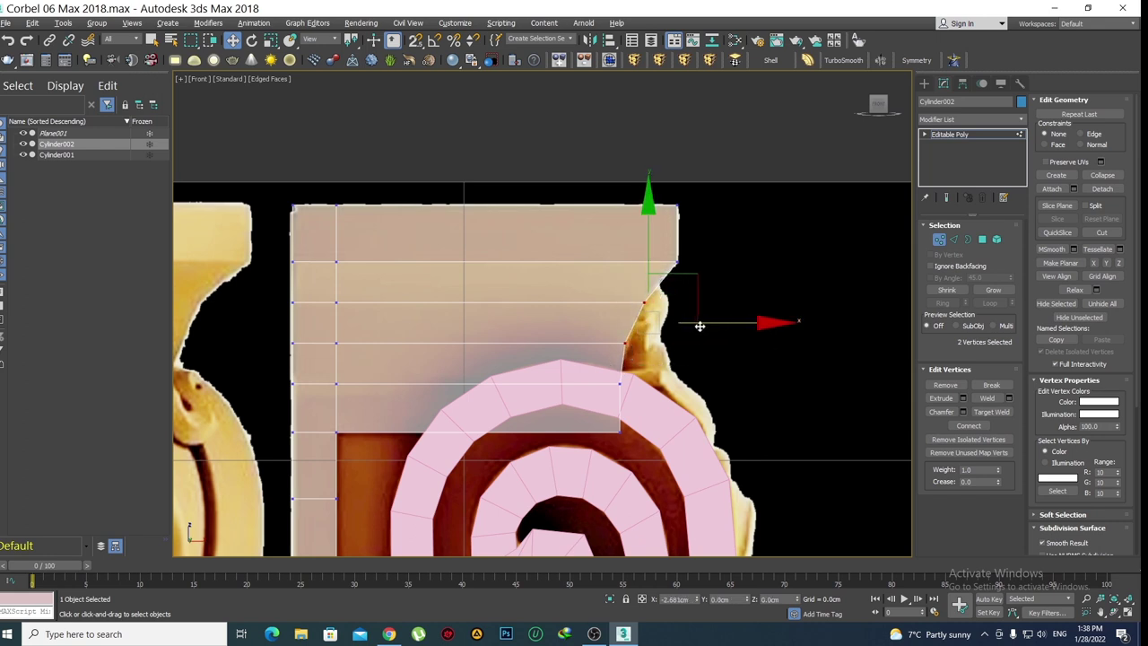
click(635, 239)
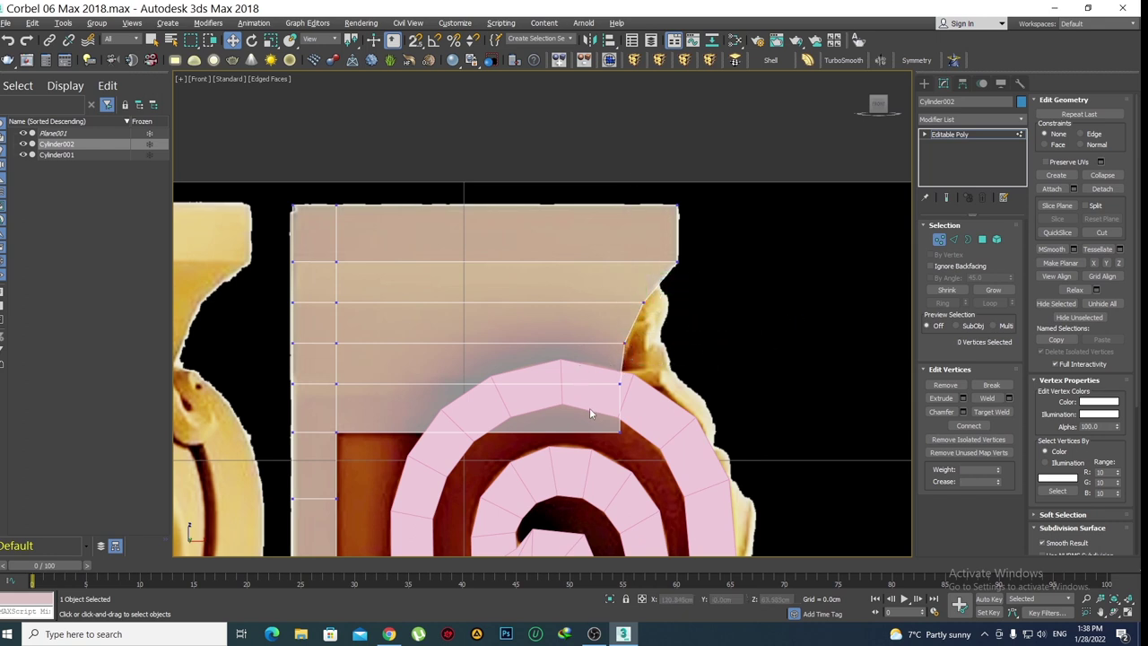
Reframe the view on all three corbels and exit vertex editing
scroll(564, 396, down, 3)
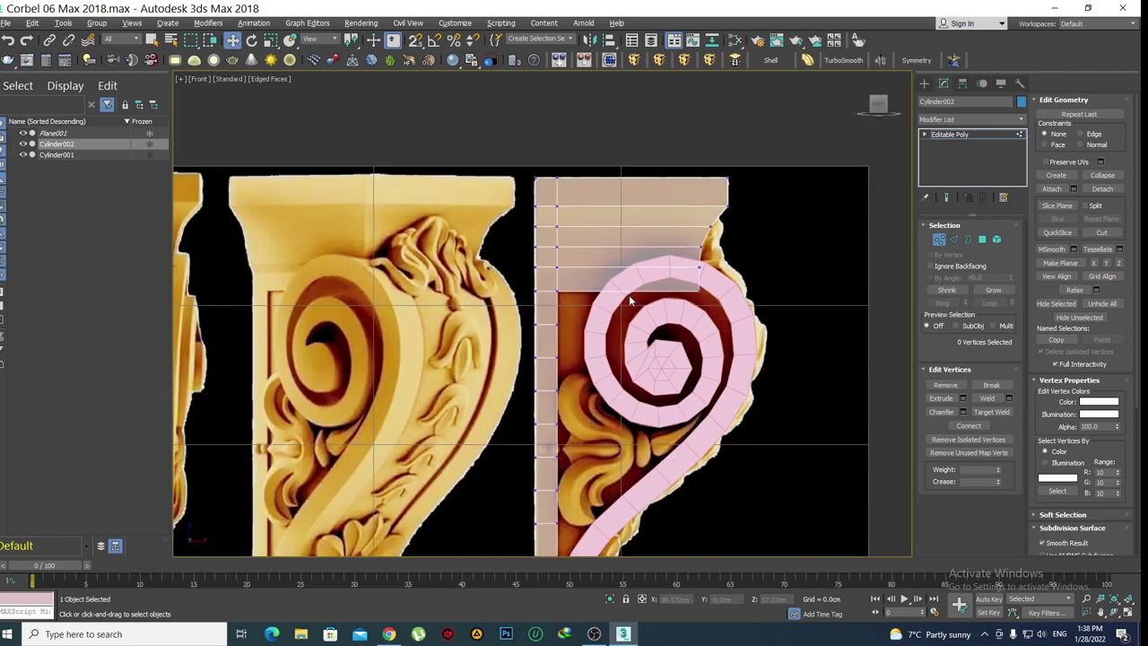
scroll(635, 307, up, 1)
scroll(635, 308, up, 1)
scroll(635, 308, down, 4)
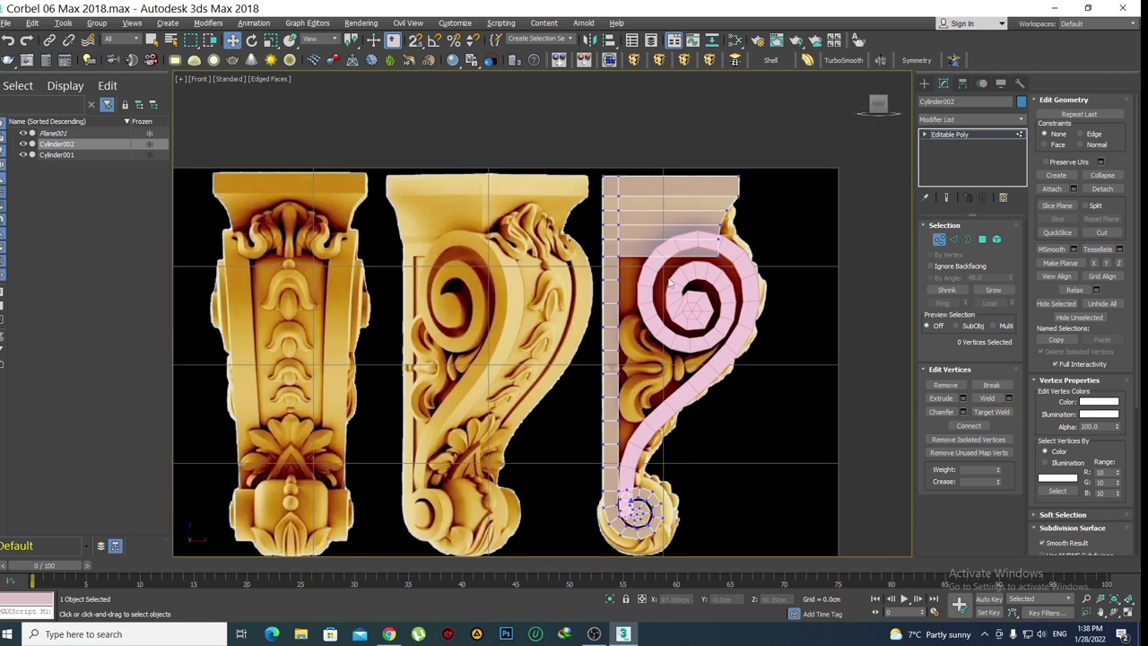
middle_drag(689, 301, 599, 297)
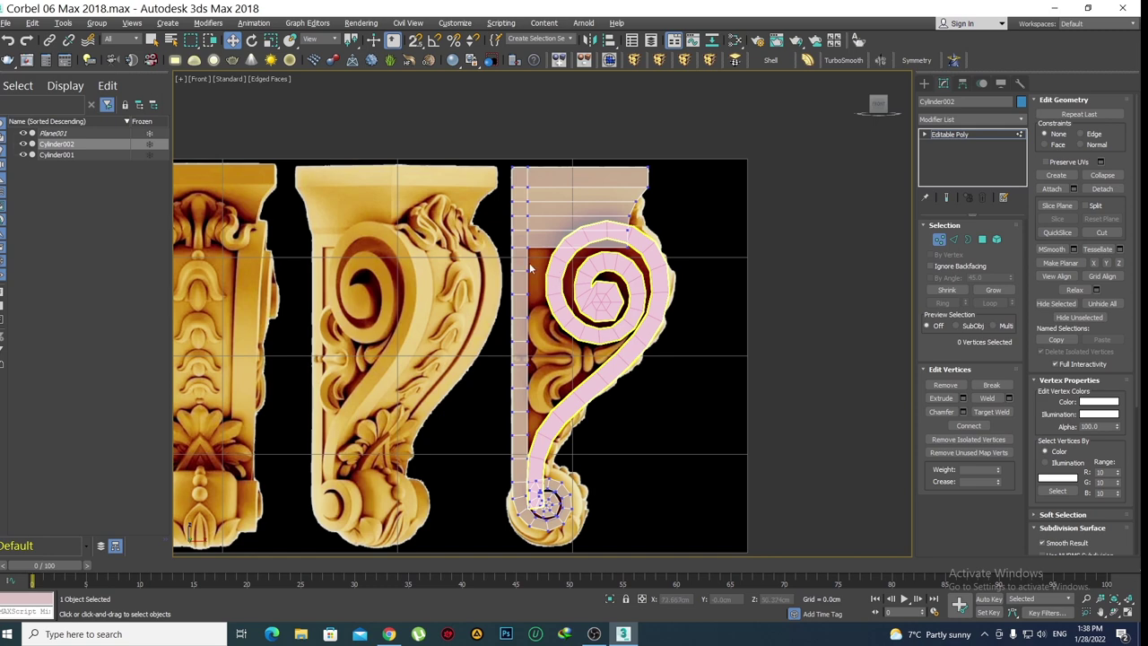
scroll(538, 269, up, 2)
middle_drag(540, 272, 549, 290)
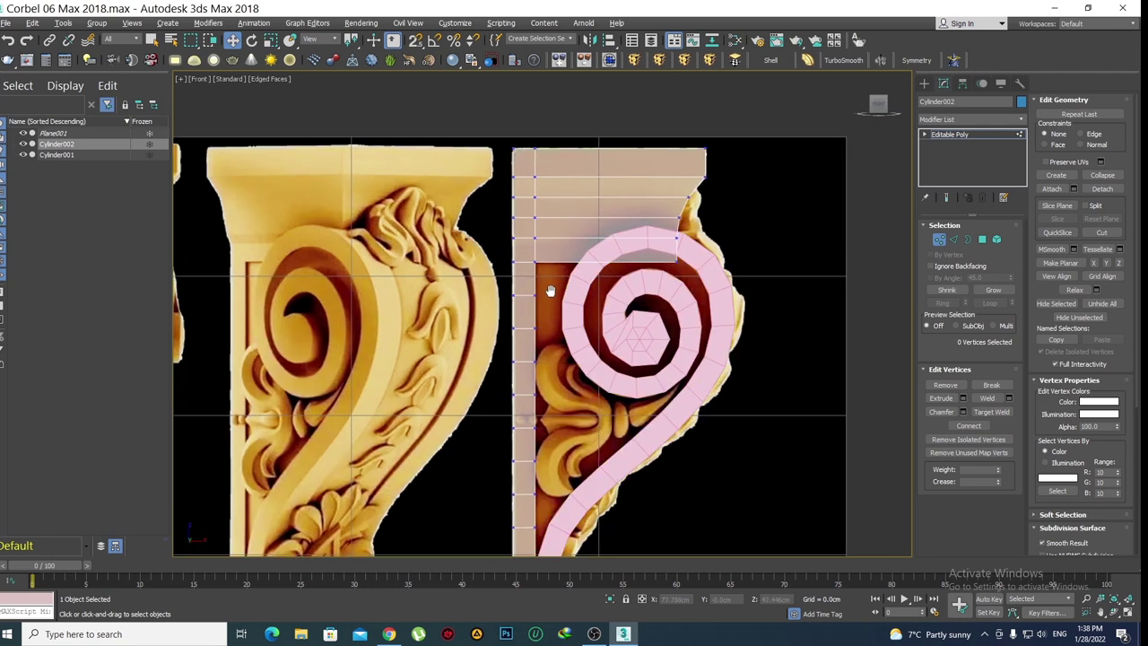
scroll(550, 289, down, 1)
scroll(549, 290, down, 3)
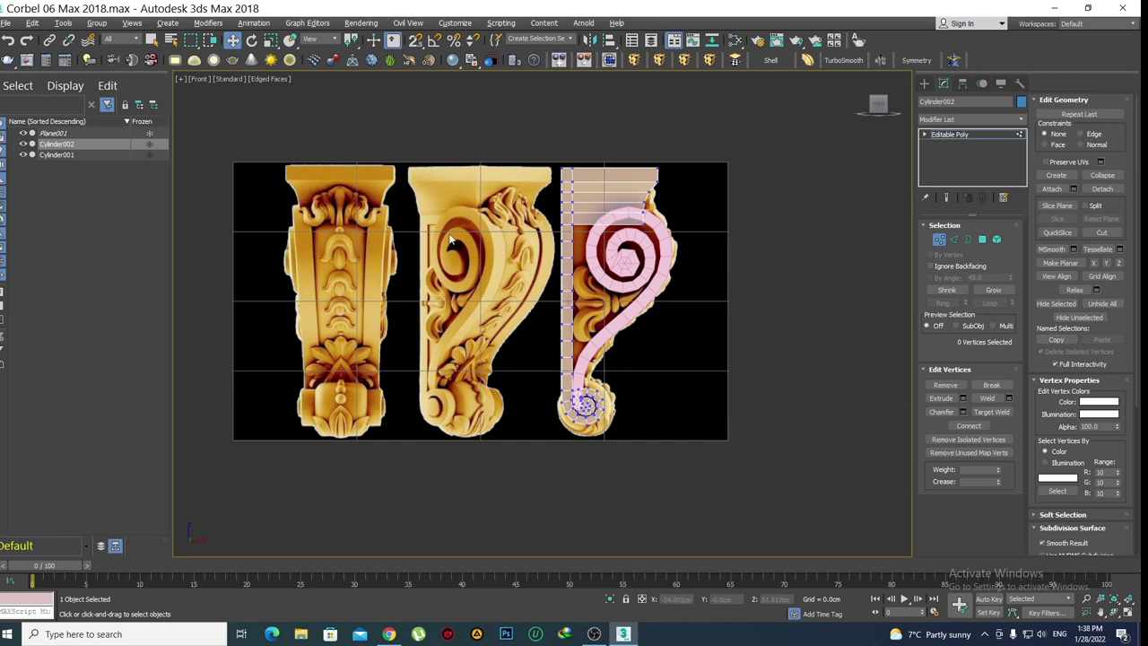
scroll(445, 199, up, 2)
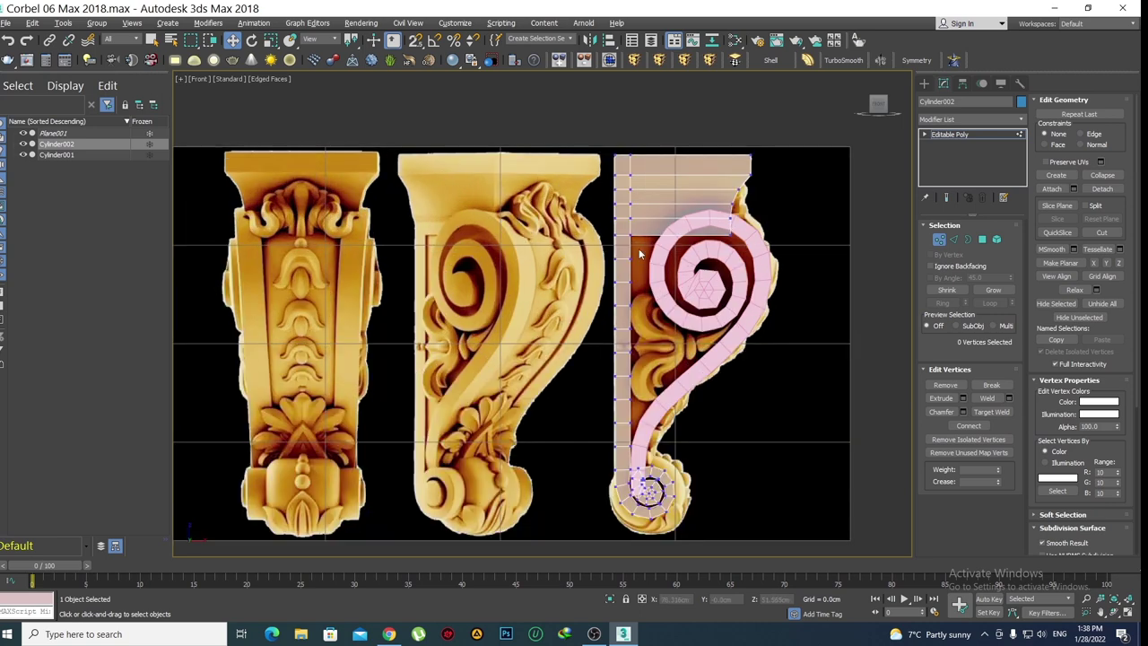
middle_drag(566, 334, 557, 291)
middle_drag(449, 426, 438, 384)
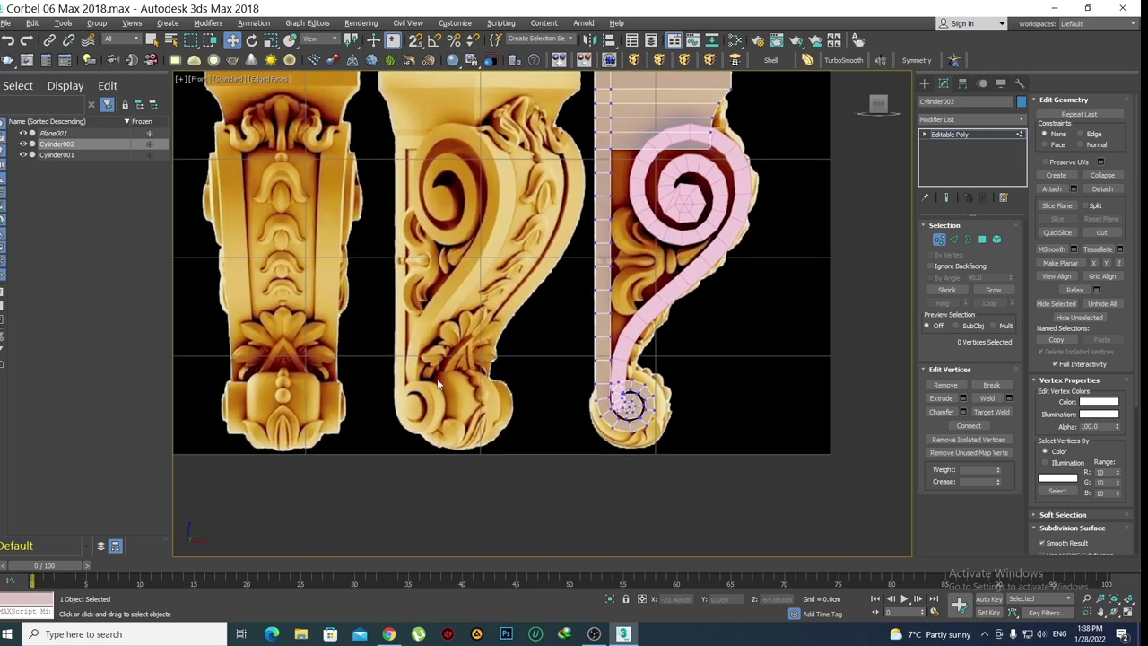
scroll(438, 384, up, 1)
middle_drag(583, 368, 519, 422)
scroll(519, 422, down, 2)
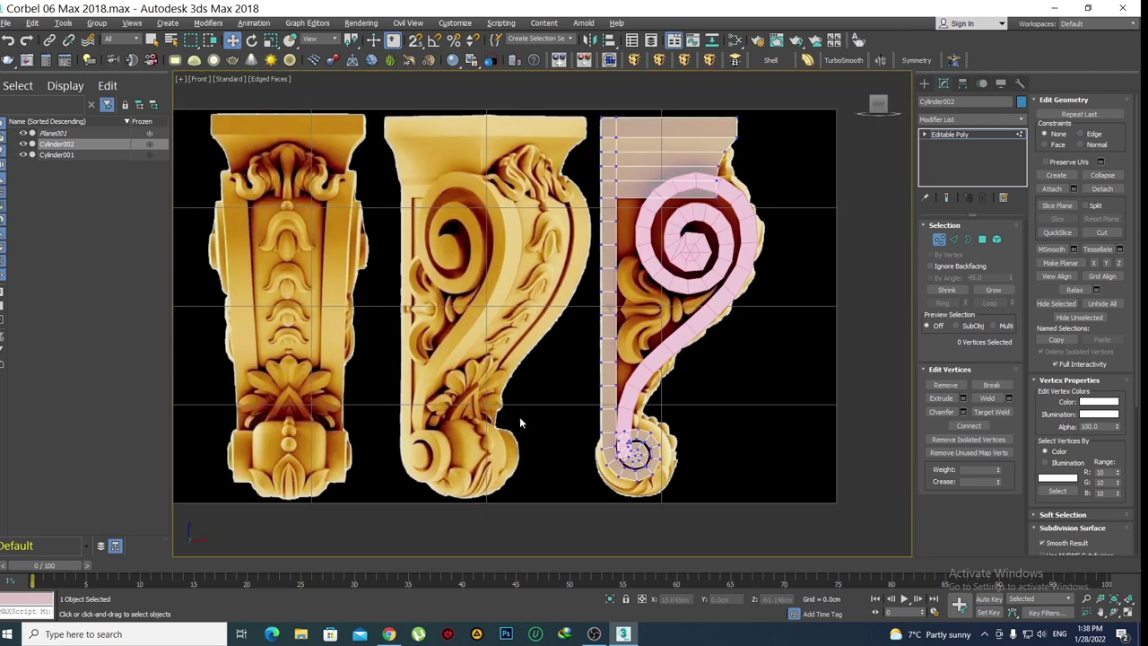
middle_drag(679, 423, 656, 416)
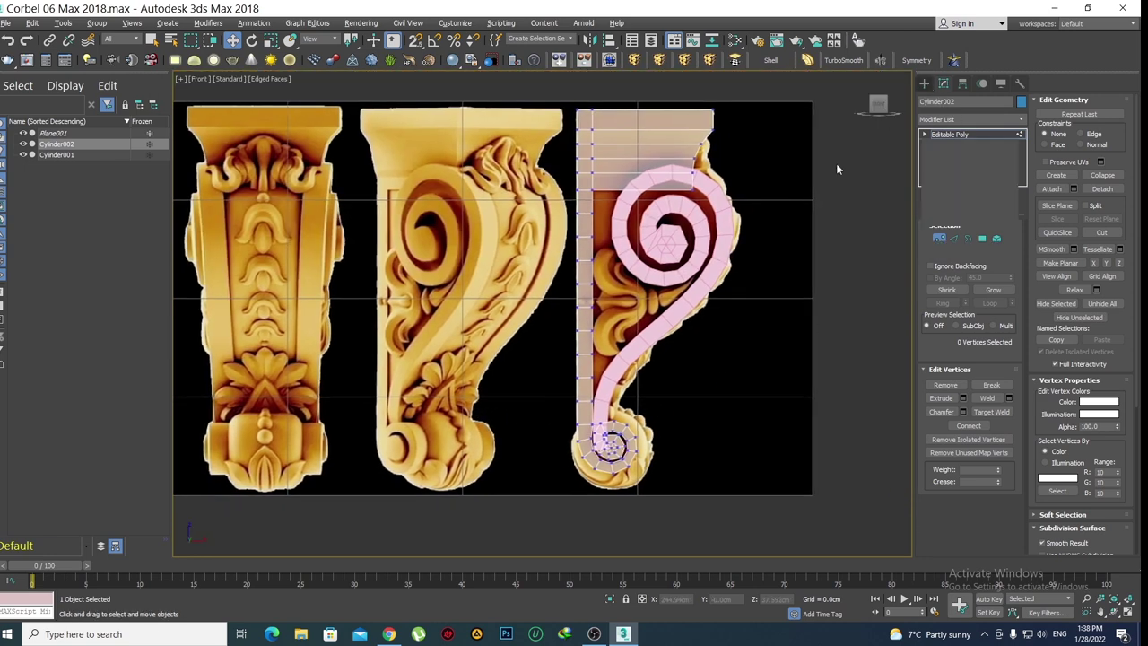
click(923, 83)
Raise the block's lower-right corner vertex along Y to sit on the spiral's top
key(q)
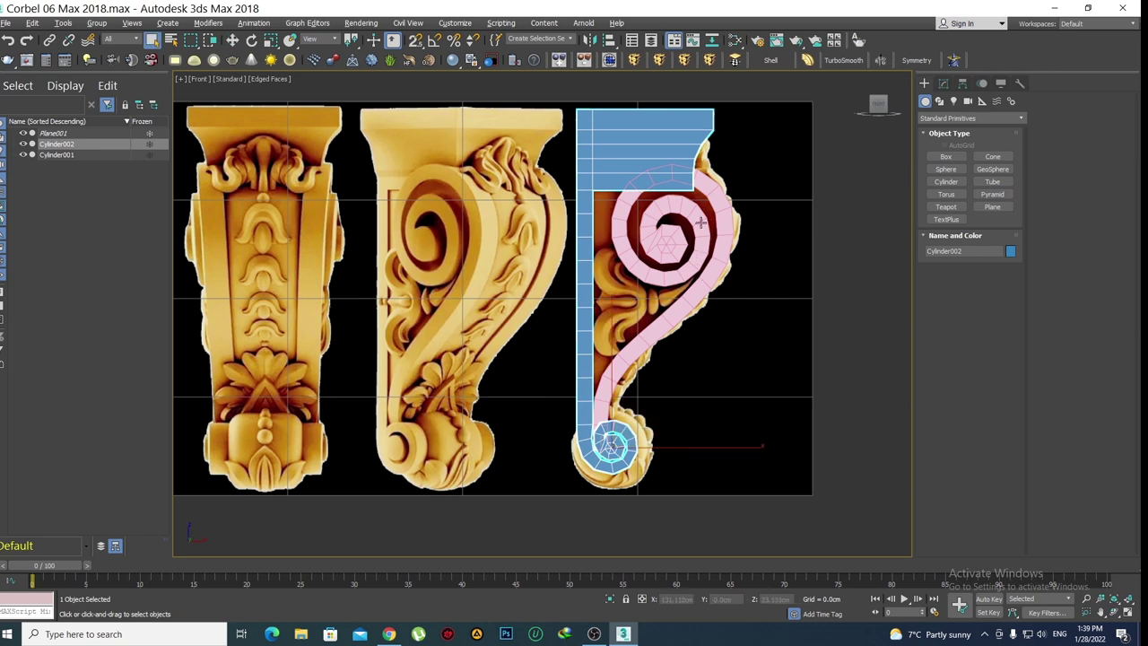
scroll(643, 257, up, 2)
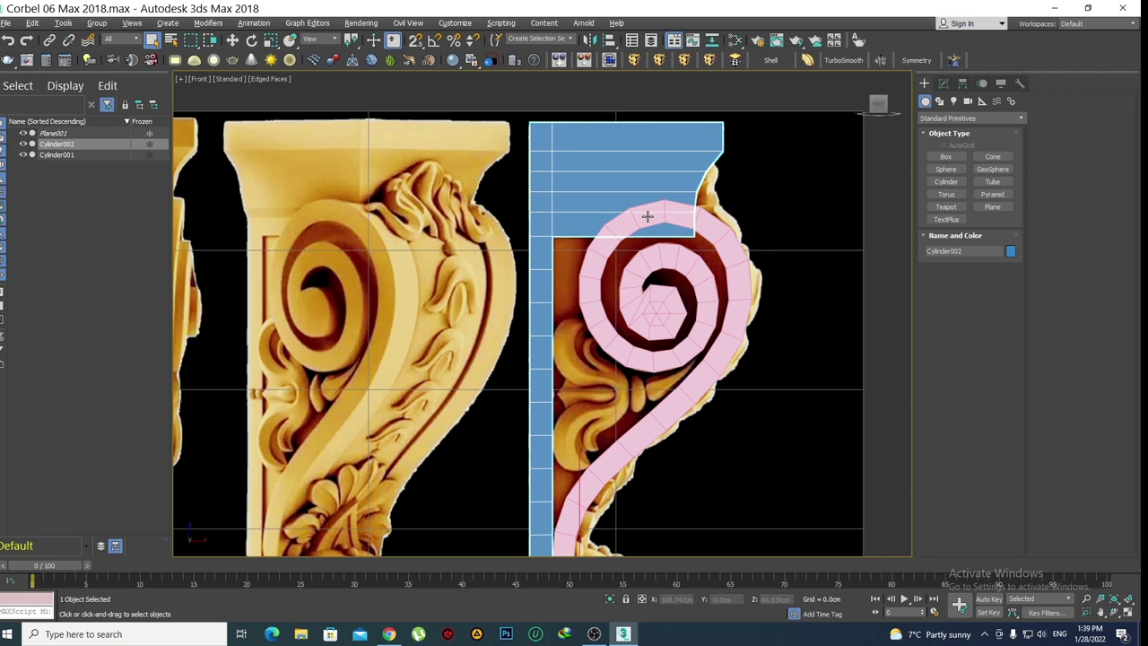
scroll(648, 215, up, 2)
scroll(561, 233, up, 1)
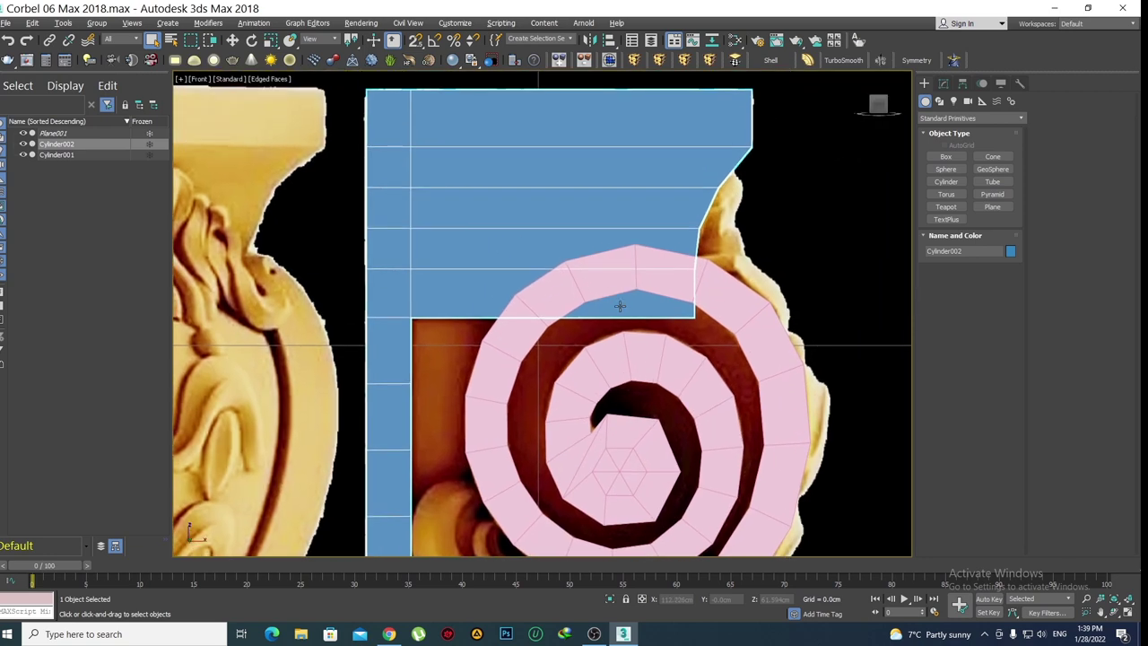
click(691, 313)
key(w)
drag(696, 236, 698, 200)
scroll(636, 259, down, 2)
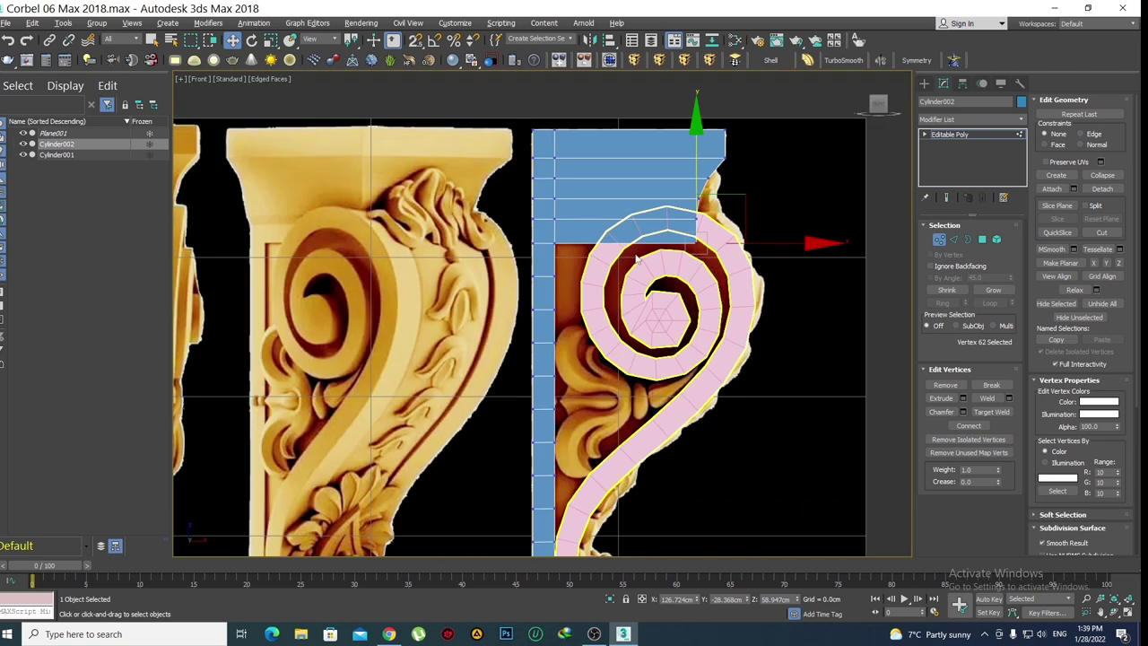
scroll(464, 346, down, 2)
scroll(339, 232, up, 1)
scroll(305, 192, up, 1)
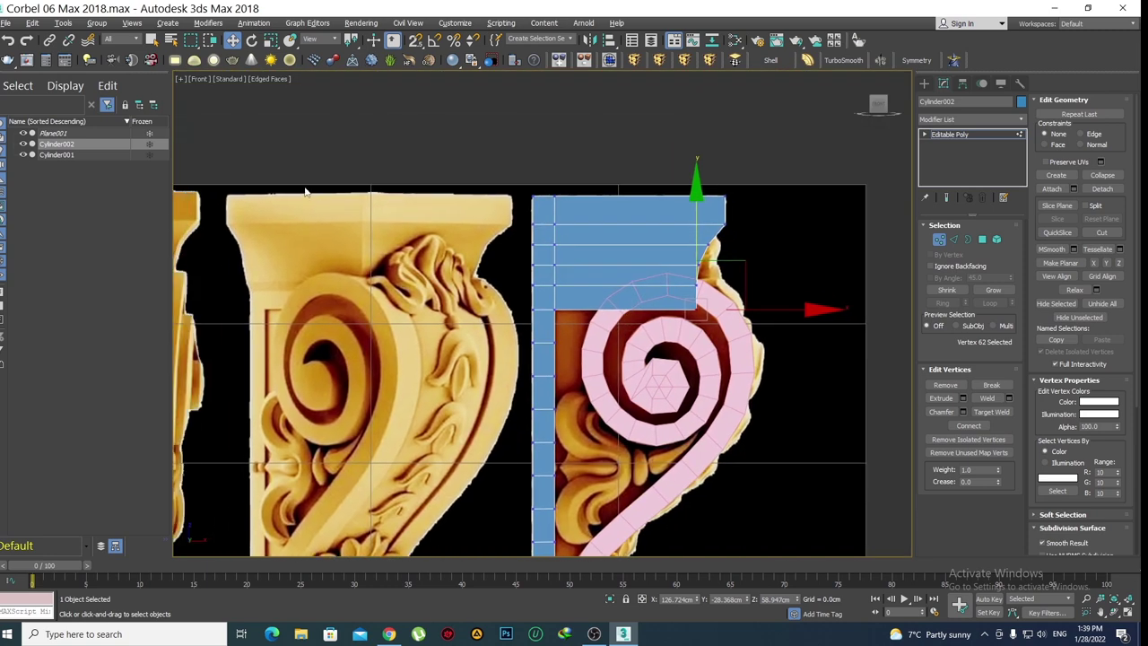
scroll(574, 287, up, 1)
scroll(602, 300, up, 1)
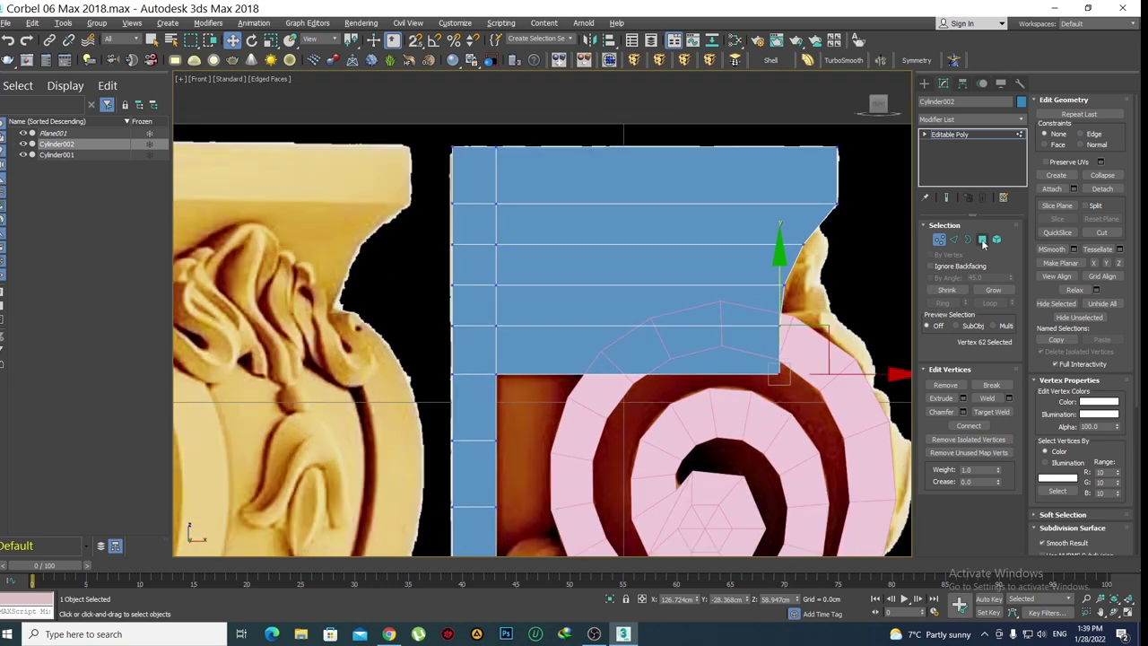
Connect the selected edge ring to add vertical edge loops across the blue block
click(954, 239)
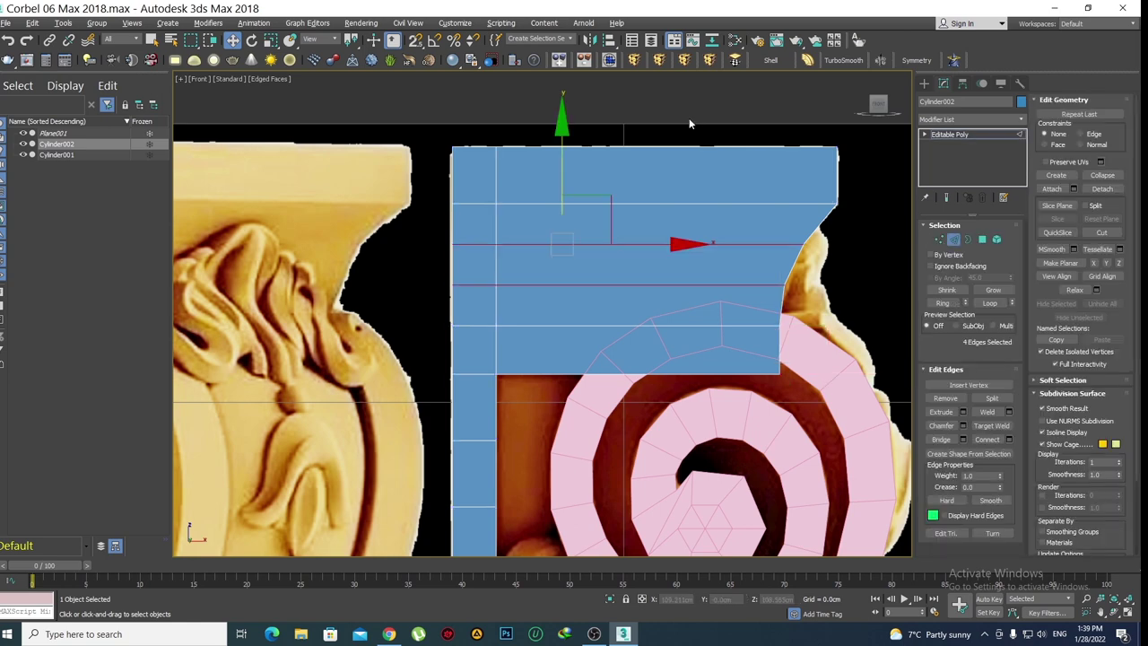
key(ctrl+shift+e)
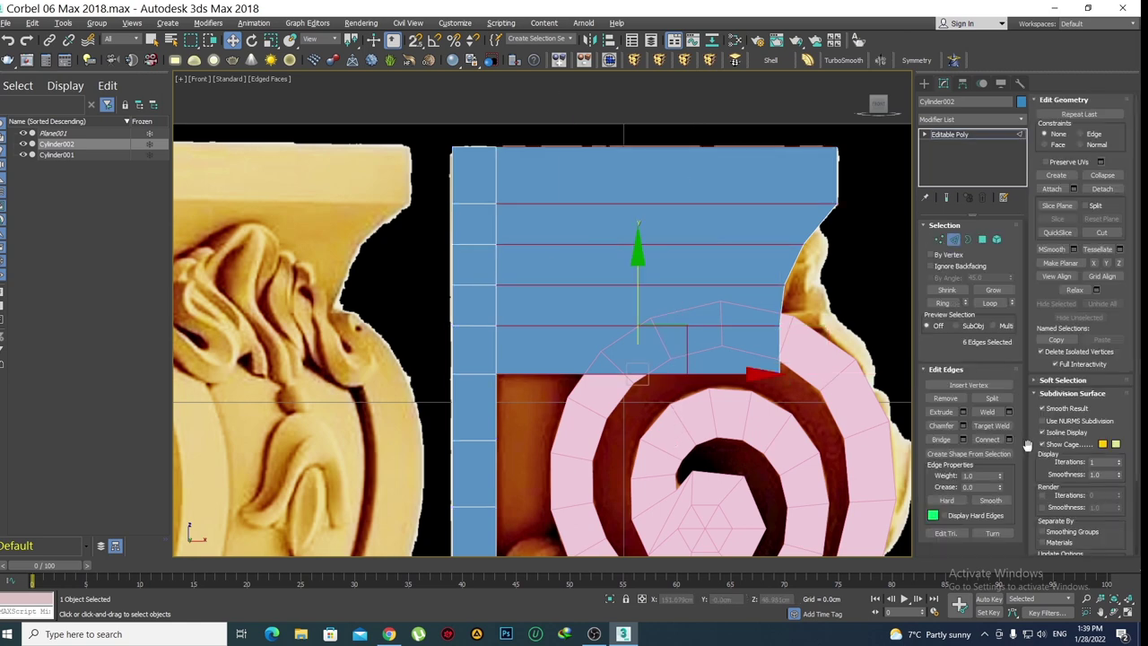
click(1008, 439)
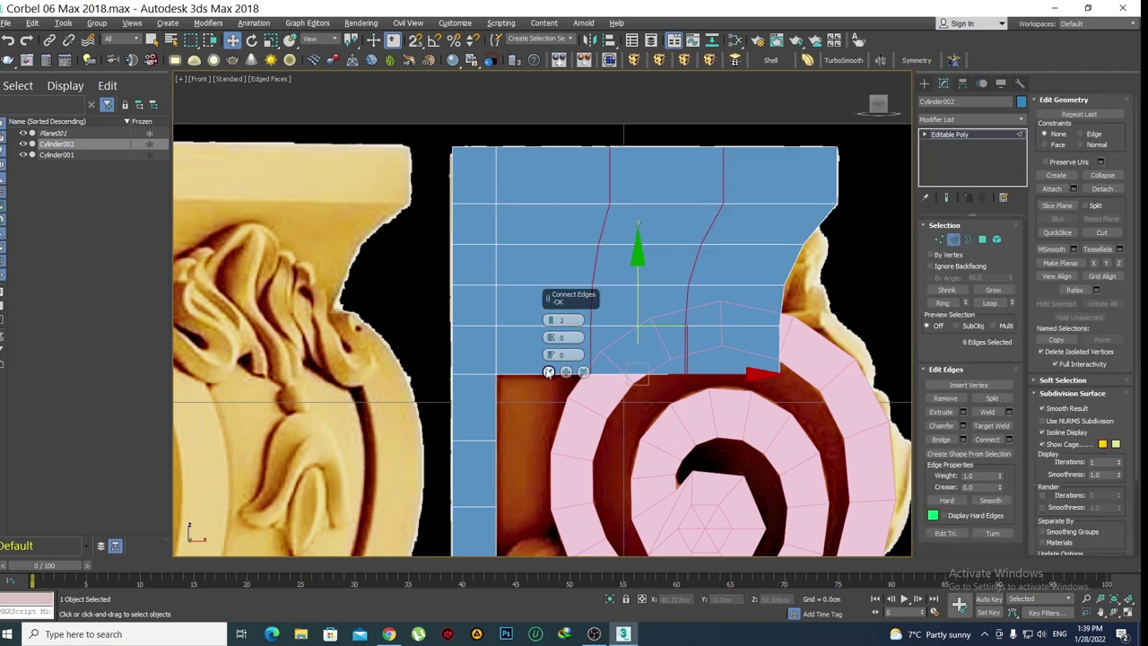
middle_drag(548, 371, 433, 185)
scroll(433, 186, down, 1)
middle_drag(441, 255, 446, 309)
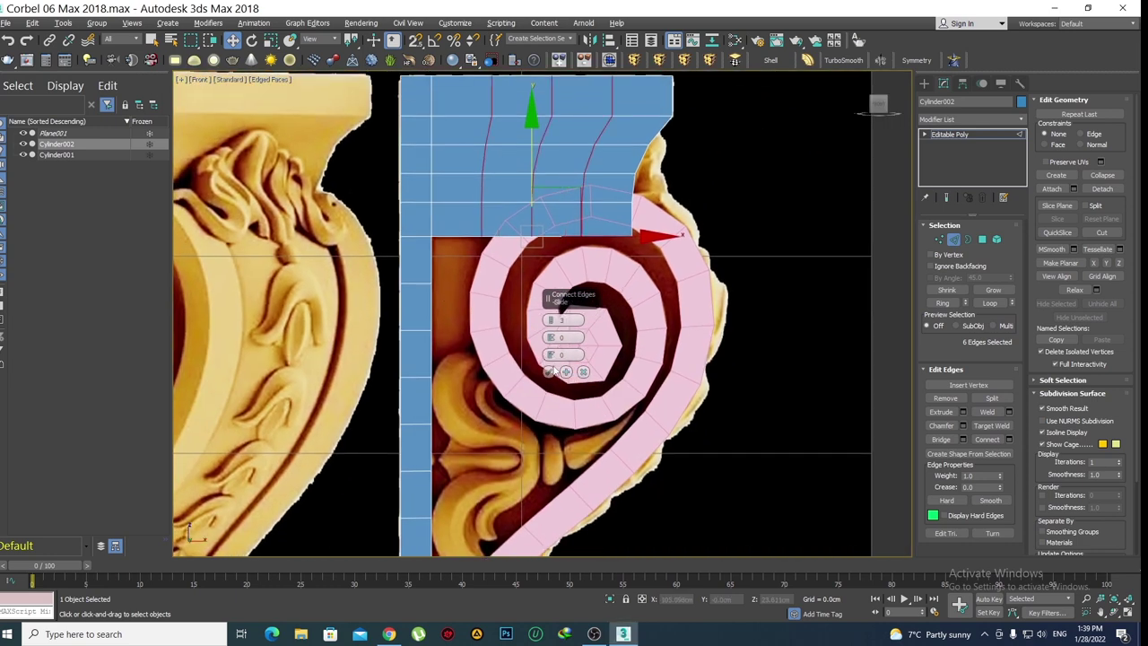
click(548, 372)
Switch to Polygon mode and select a face along the block's lower edge
scroll(548, 371, up, 1)
middle_drag(615, 325, 610, 328)
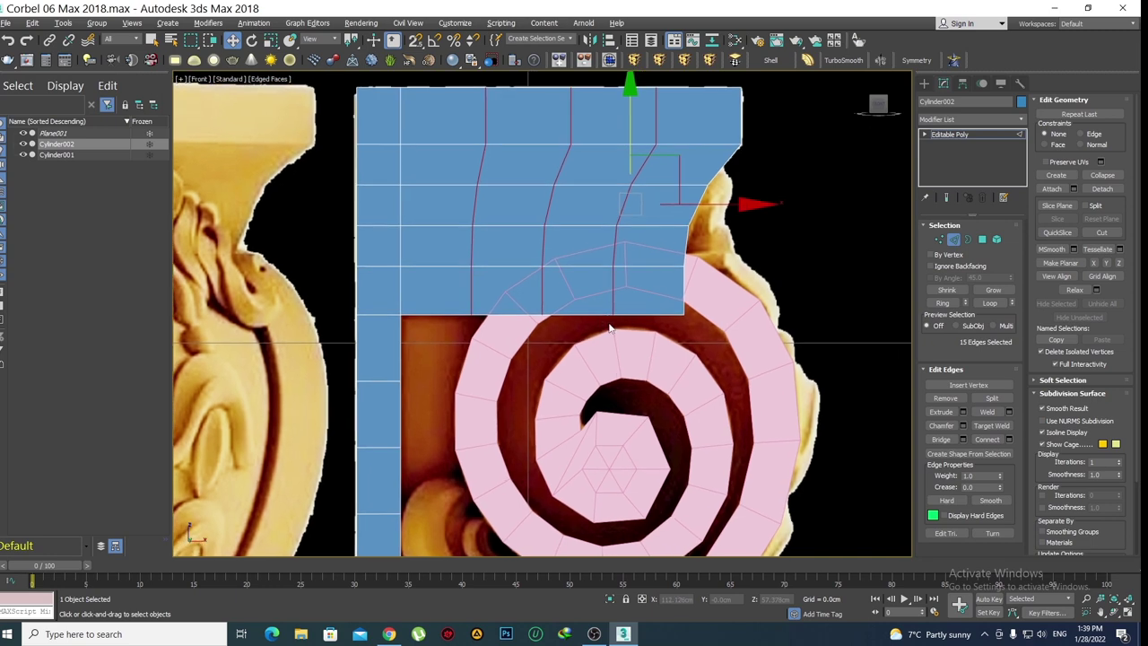
key(4)
click(643, 294)
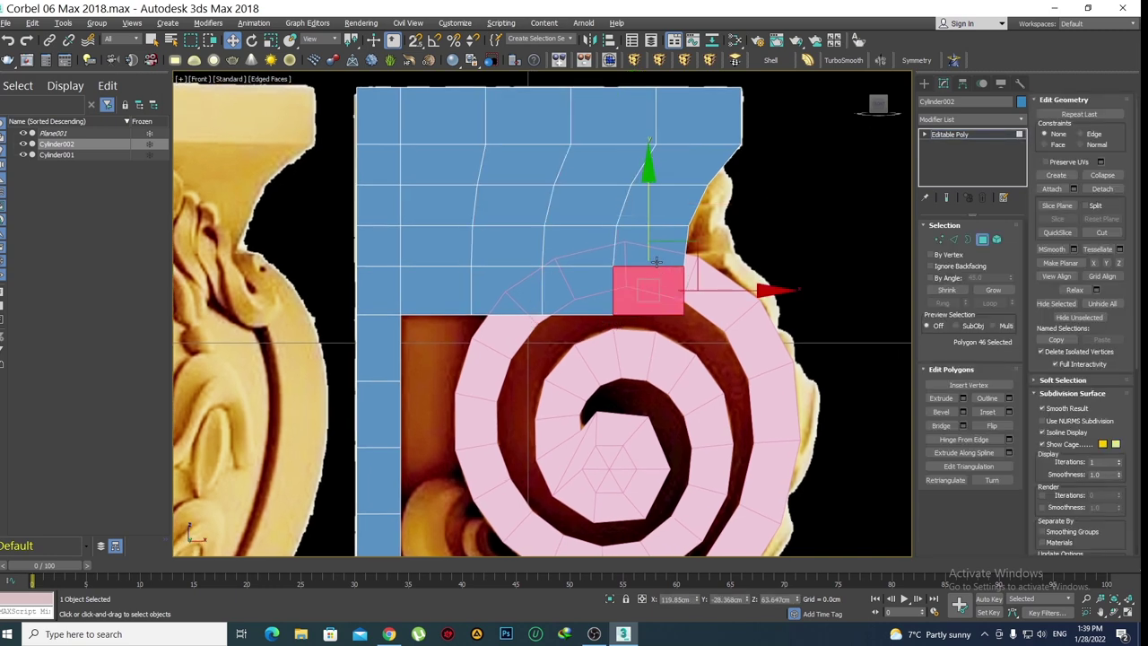
scroll(556, 278, down, 2)
Pull a lower-edge vertex of the block up toward the spiral's outline
middle_drag(556, 278, 610, 261)
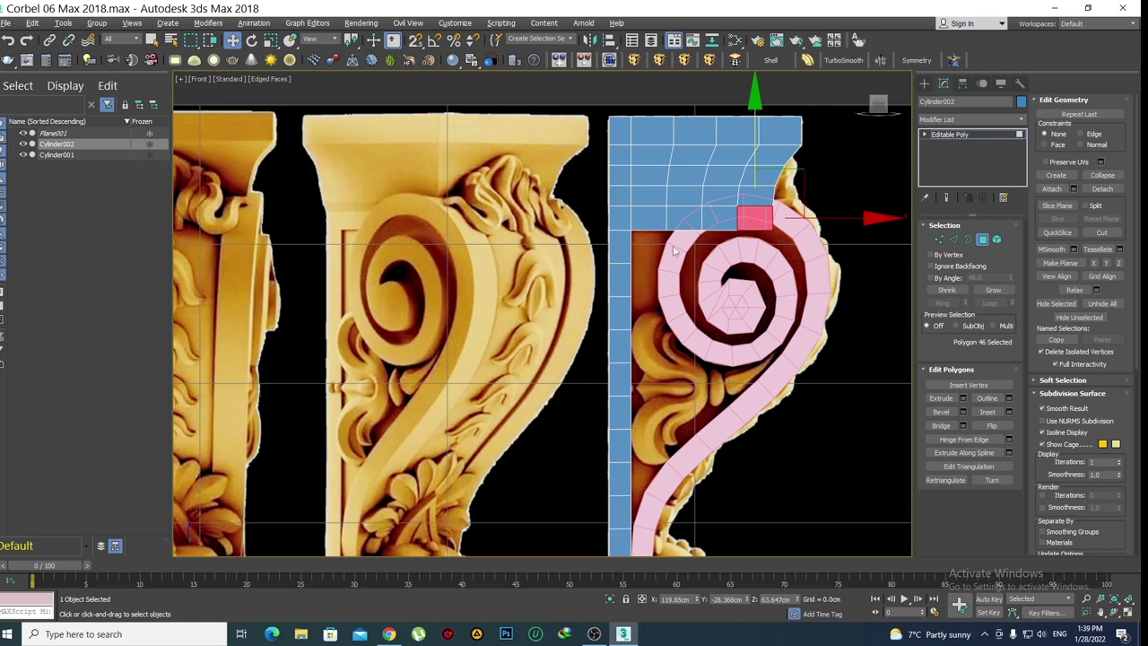
scroll(675, 250, up, 2)
scroll(618, 329, down, 1)
scroll(605, 331, down, 2)
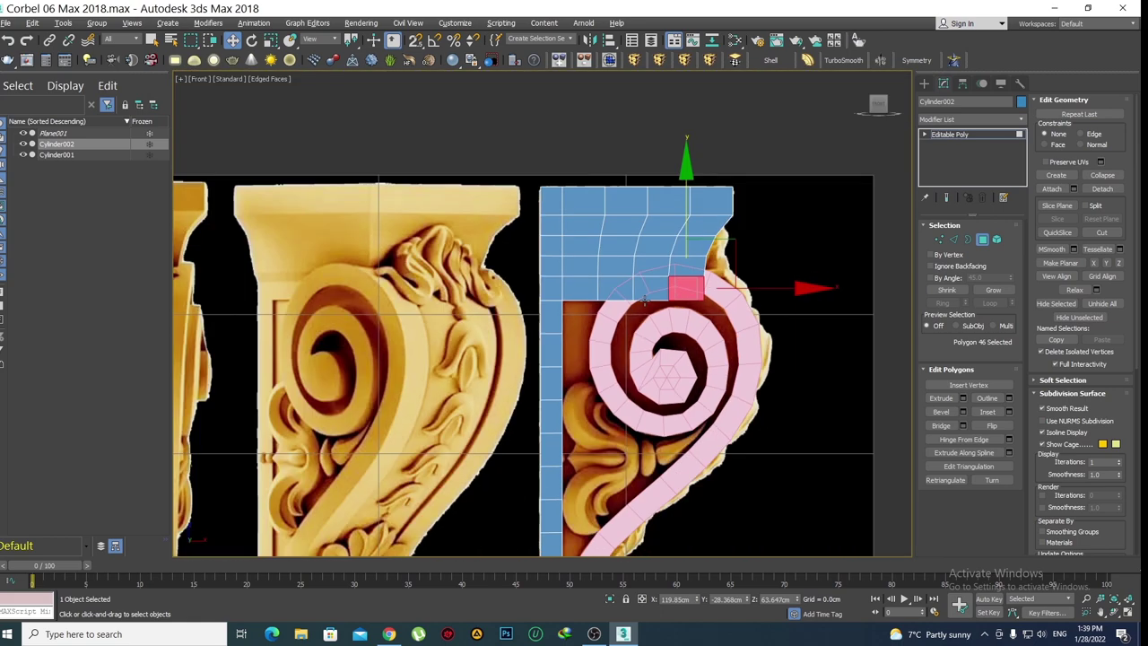
scroll(606, 307, up, 2)
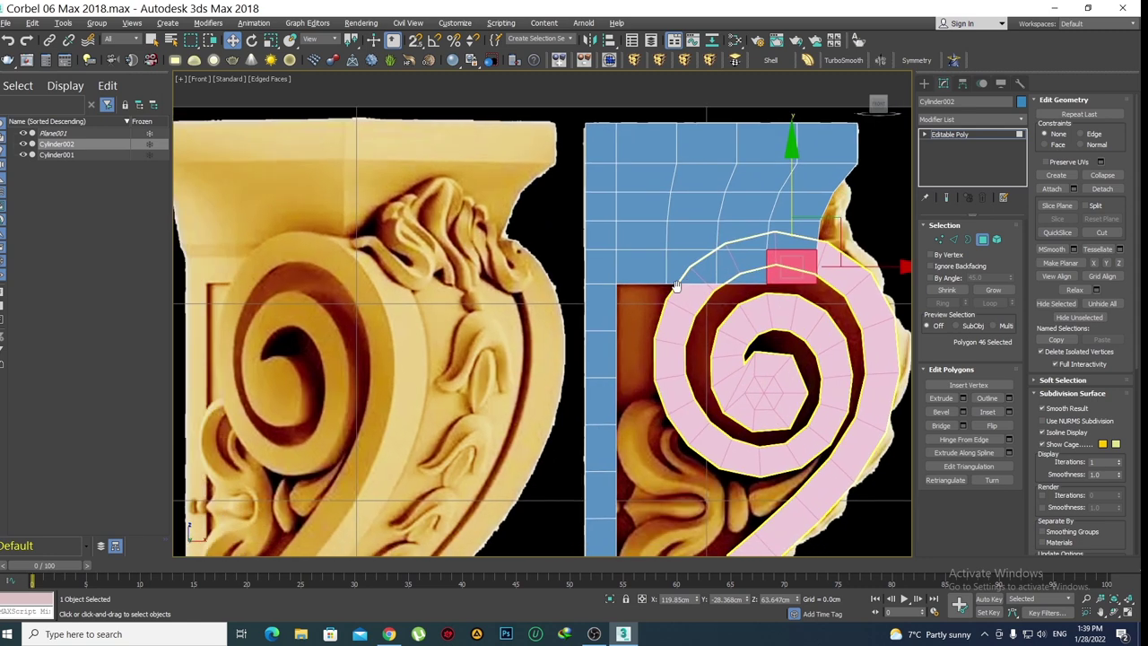
scroll(598, 296, down, 2)
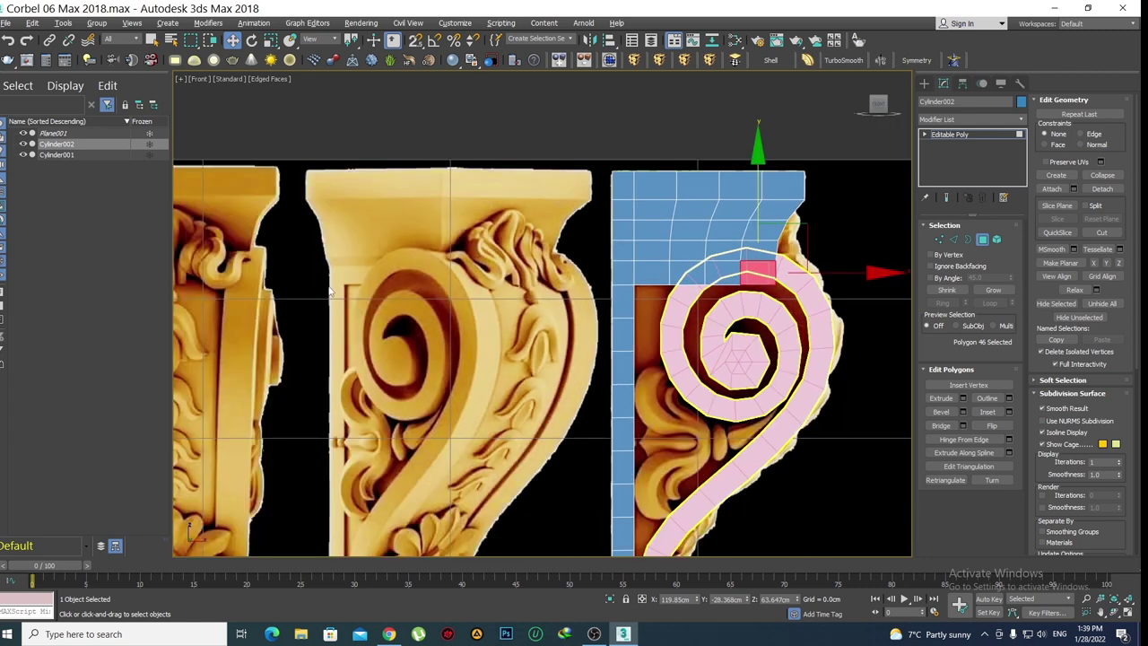
scroll(750, 298, up, 3)
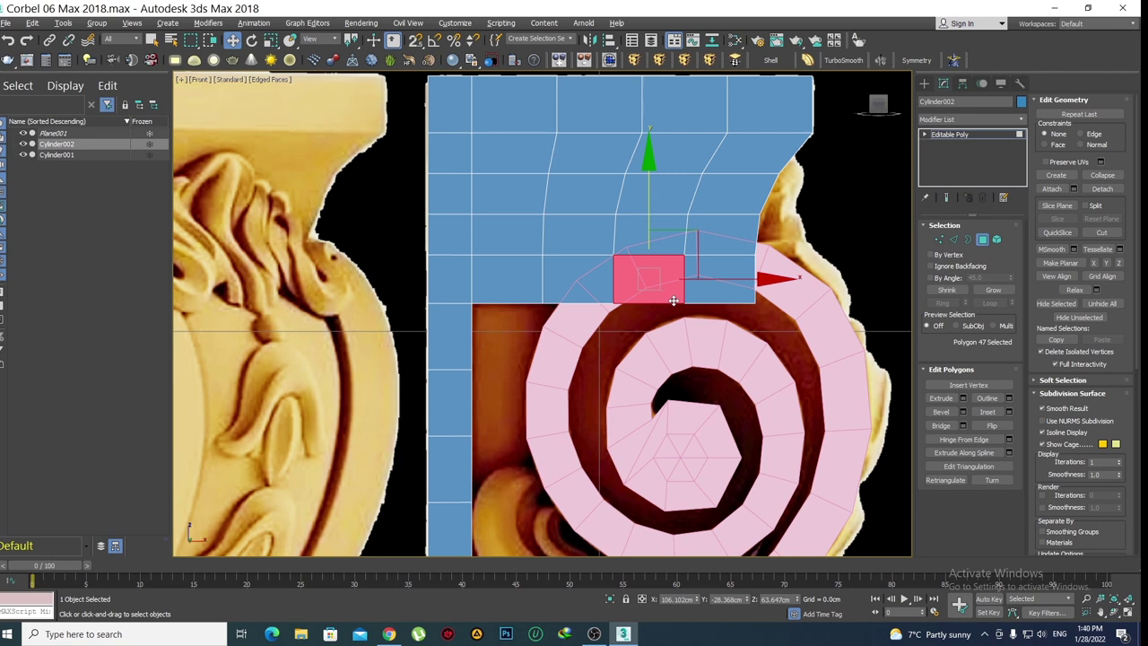
scroll(672, 300, down, 1)
key(1)
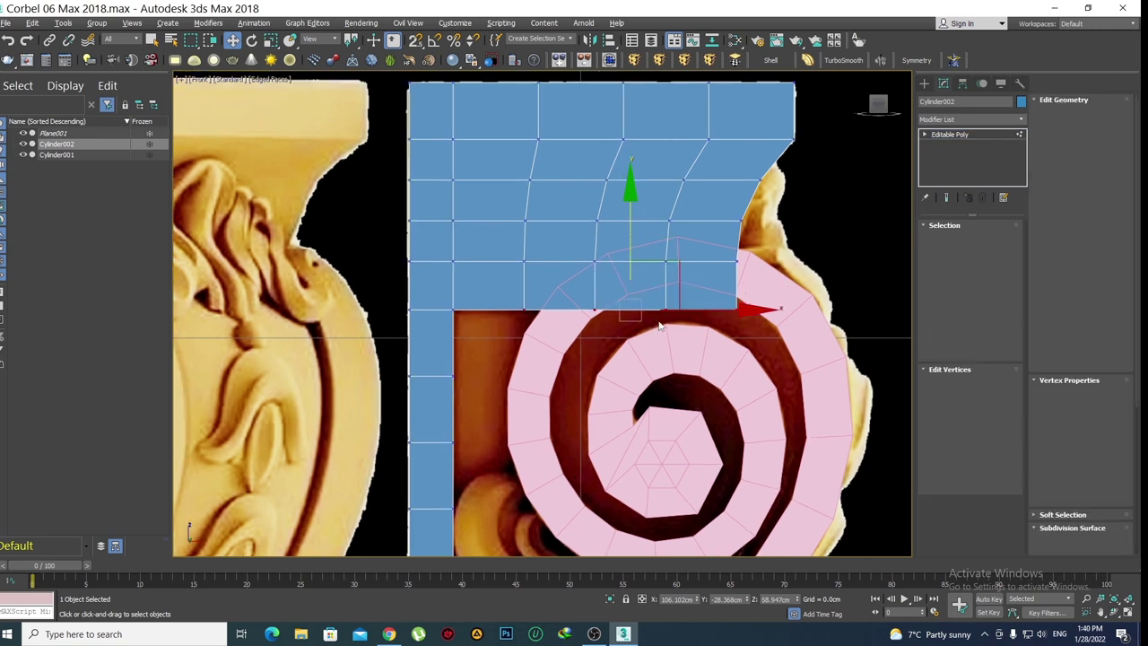
click(663, 311)
scroll(664, 305, up, 1)
mouse_move(672, 246)
mouse_down()
mouse_move(679, 191)
mouse_move(679, 210)
mouse_up()
Raise the block's lower-right corner vertex onto the spiral's outer edge, then clear the selection
drag(805, 348, 725, 285)
drag(770, 215, 776, 179)
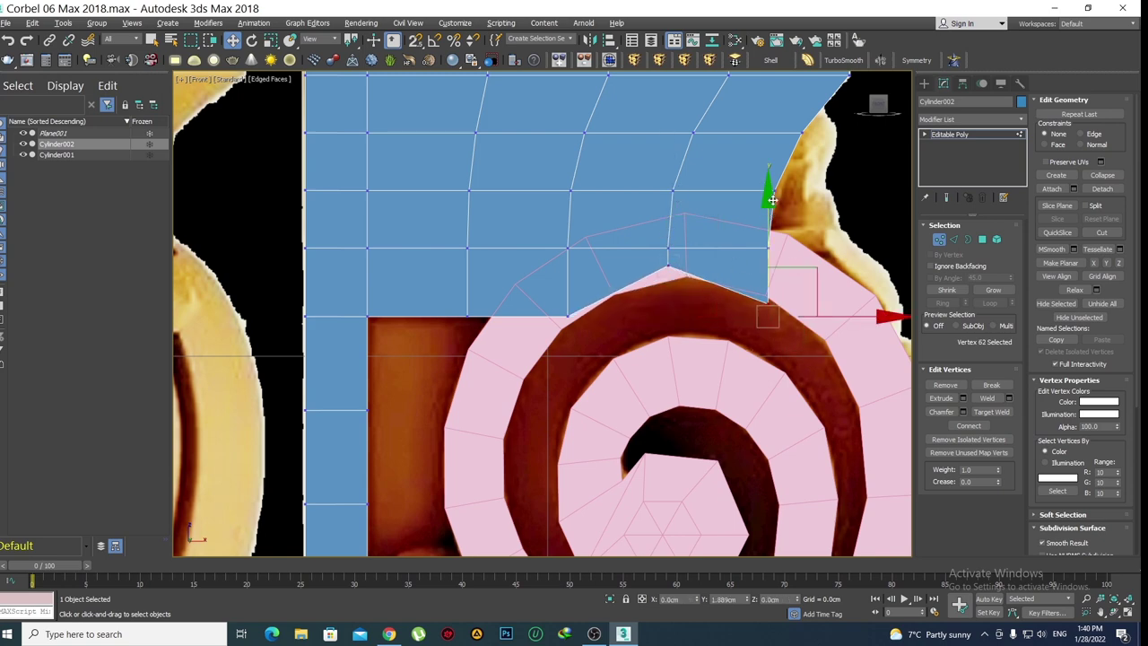
drag(559, 293, 597, 351)
click(597, 351)
scroll(598, 351, down, 2)
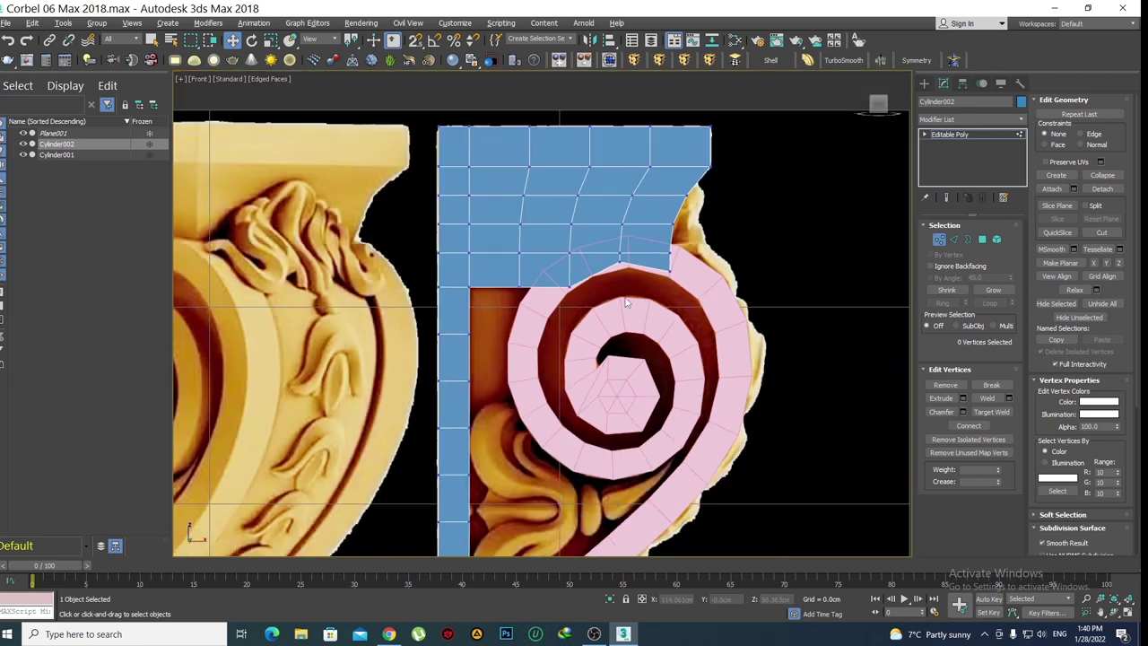
scroll(661, 259, up, 2)
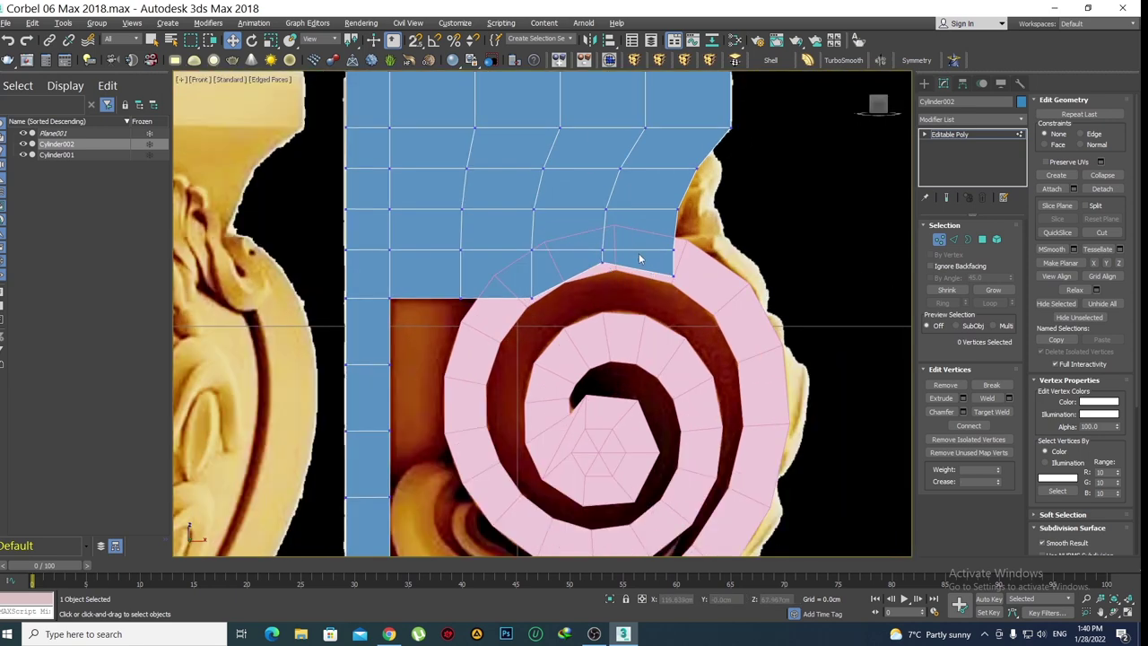
scroll(639, 253, up, 1)
scroll(613, 286, up, 1)
scroll(610, 289, down, 1)
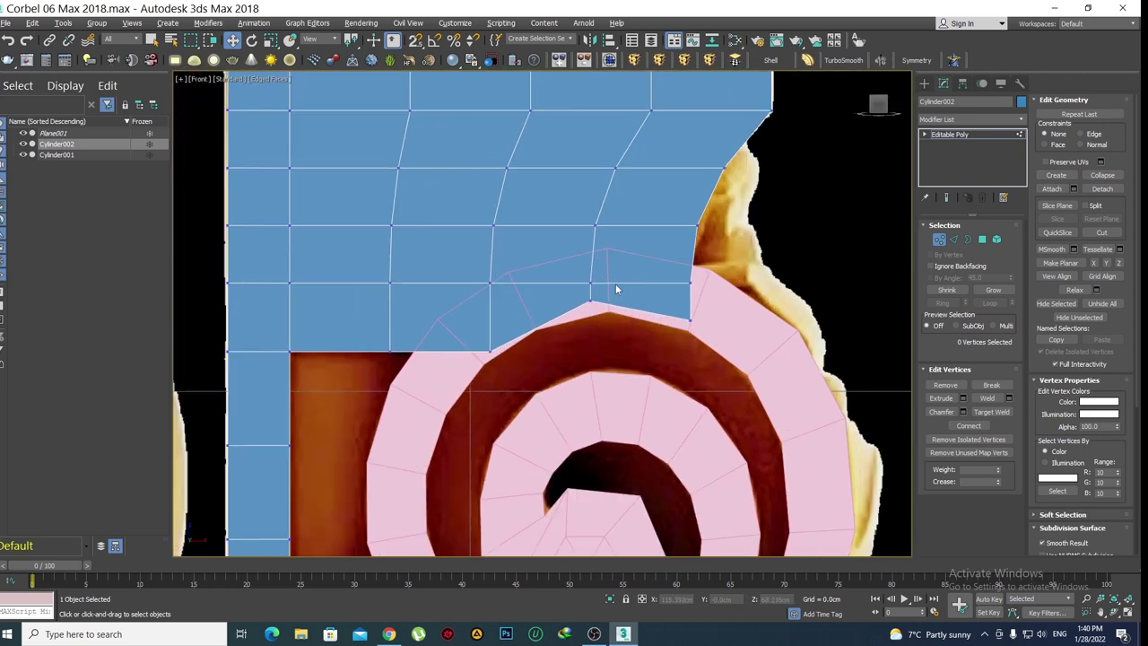
scroll(615, 284, down, 4)
Leave sub-object editing, frame the whole corbel and deselect the blue mesh
click(924, 84)
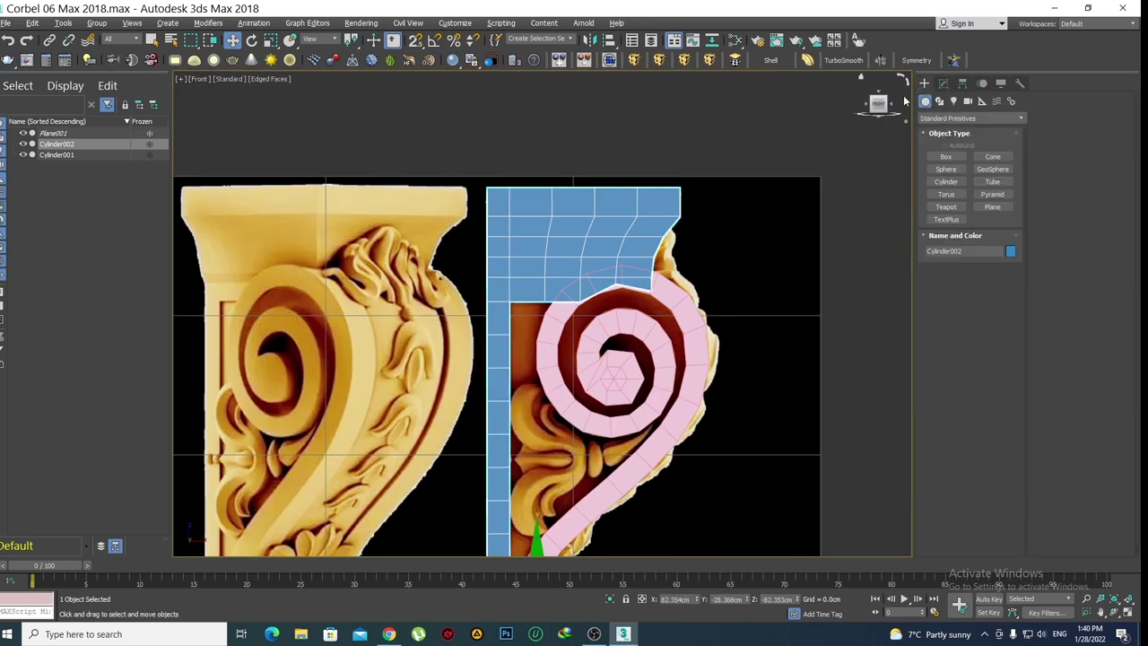
middle_drag(628, 376, 628, 312)
scroll(679, 314, down, 2)
click(804, 311)
scroll(805, 312, down, 1)
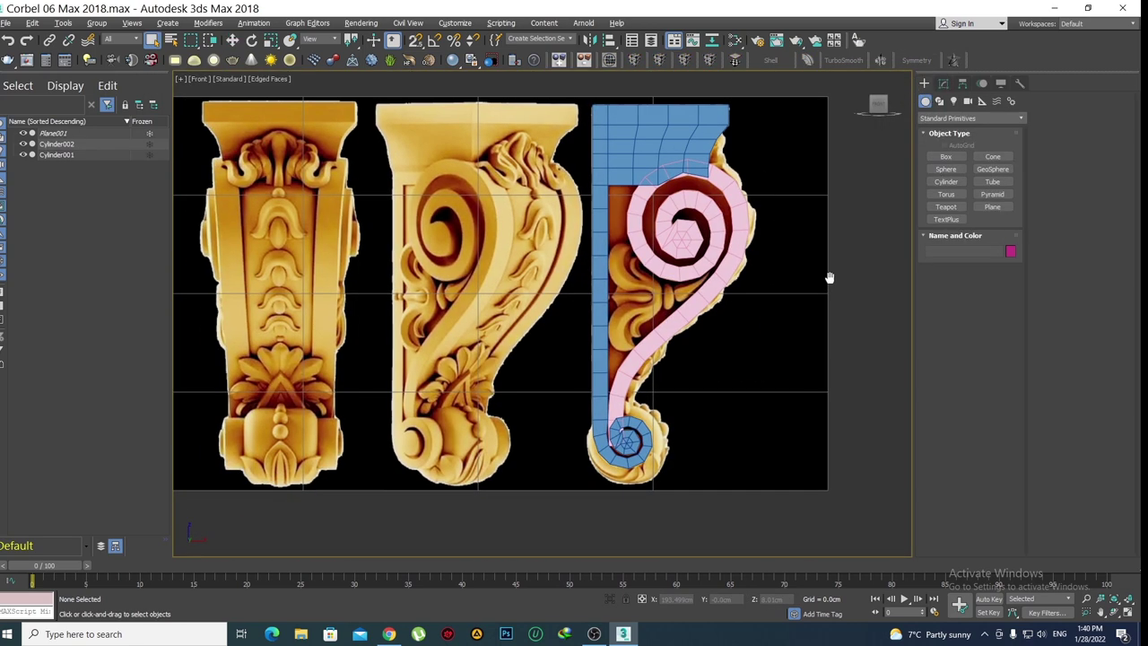
scroll(827, 275, down, 1)
scroll(692, 328, down, 1)
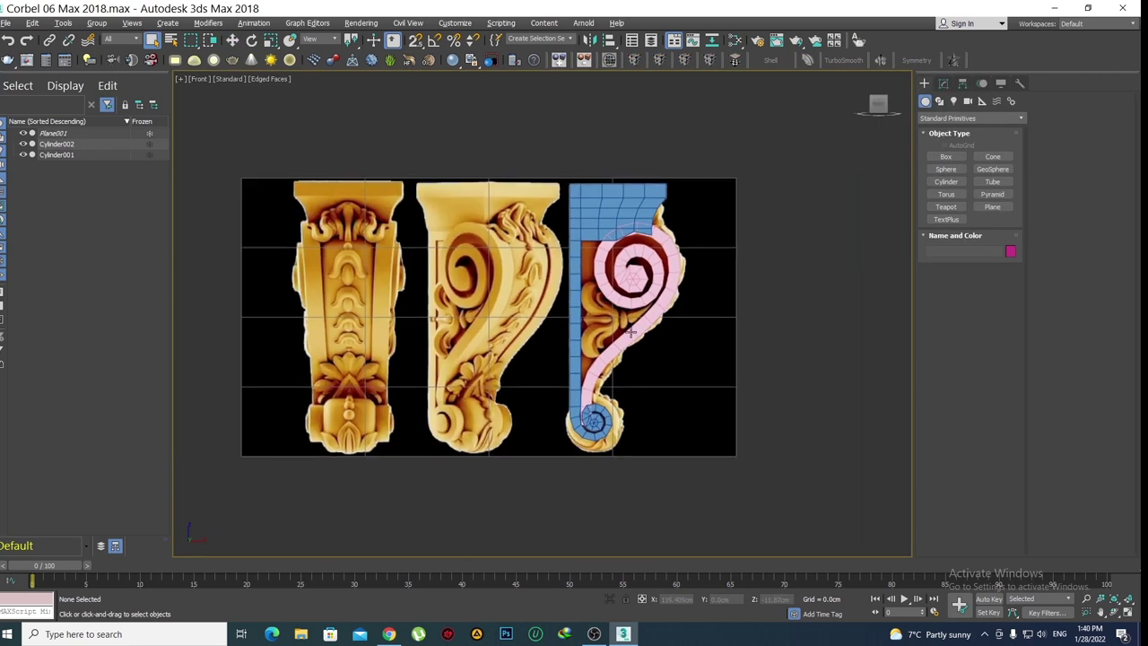
Hide Cylinder002 and Cylinder001 with Hide Selection from the quad menu
click(610, 209)
ctrl+click(660, 235)
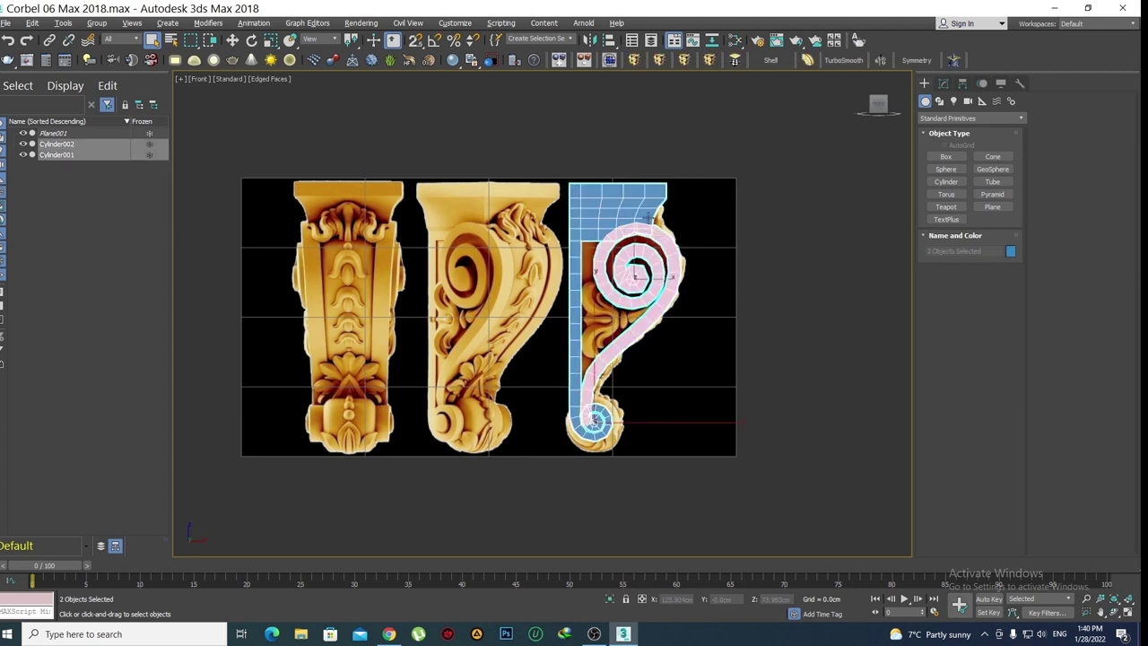
scroll(627, 273, up, 2)
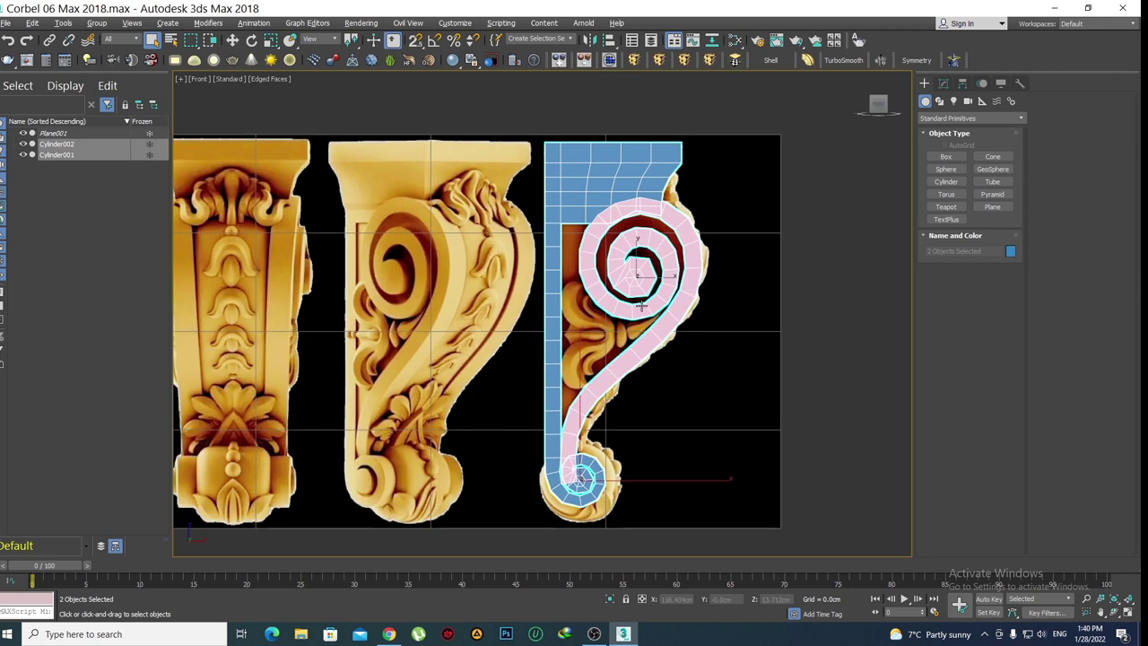
ctrl+click(669, 212)
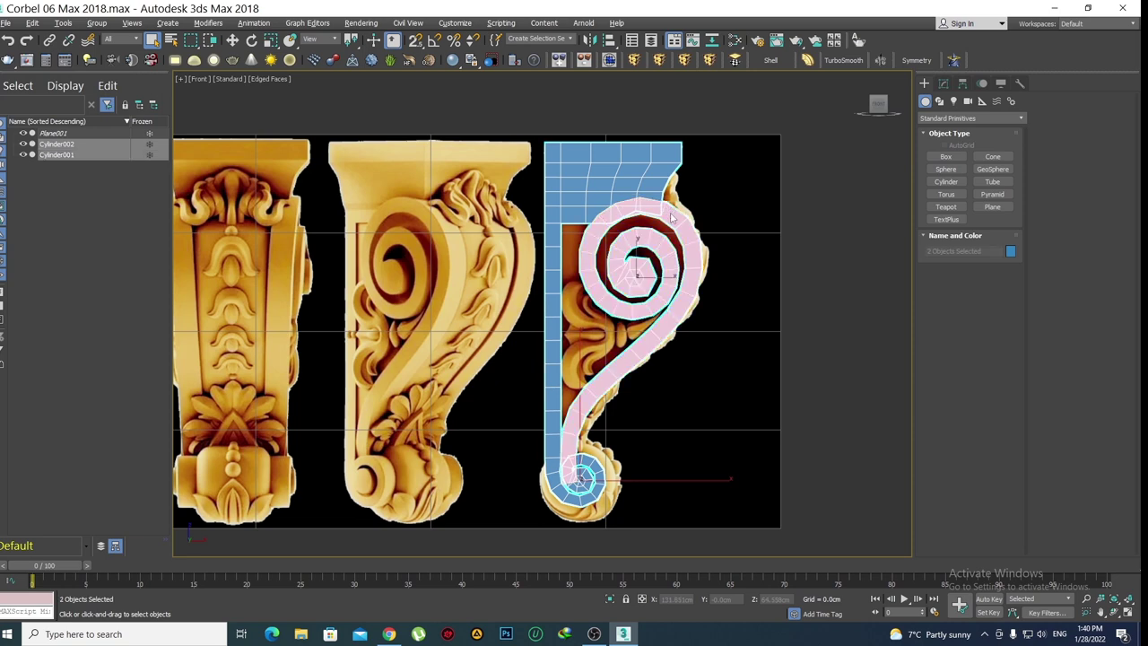
right_click(669, 211)
click(717, 165)
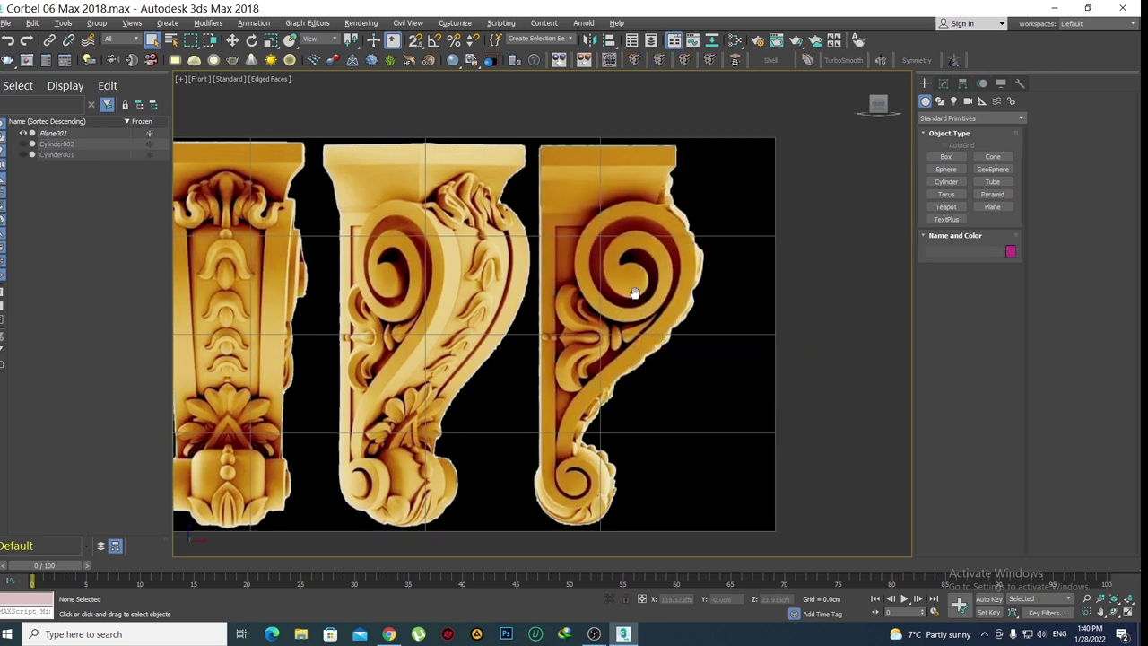
Pan and zoom the Front viewport to frame the lower part of the right corbel
middle_drag(574, 252, 570, 218)
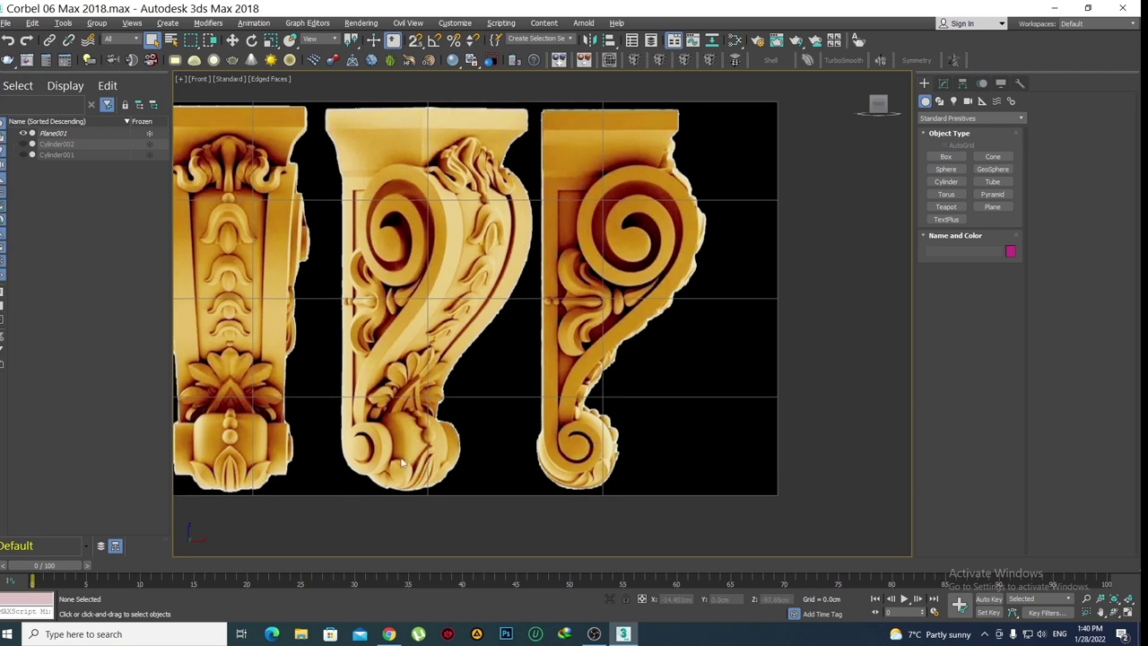
scroll(619, 413, up, 2)
scroll(584, 381, up, 1)
scroll(585, 381, up, 1)
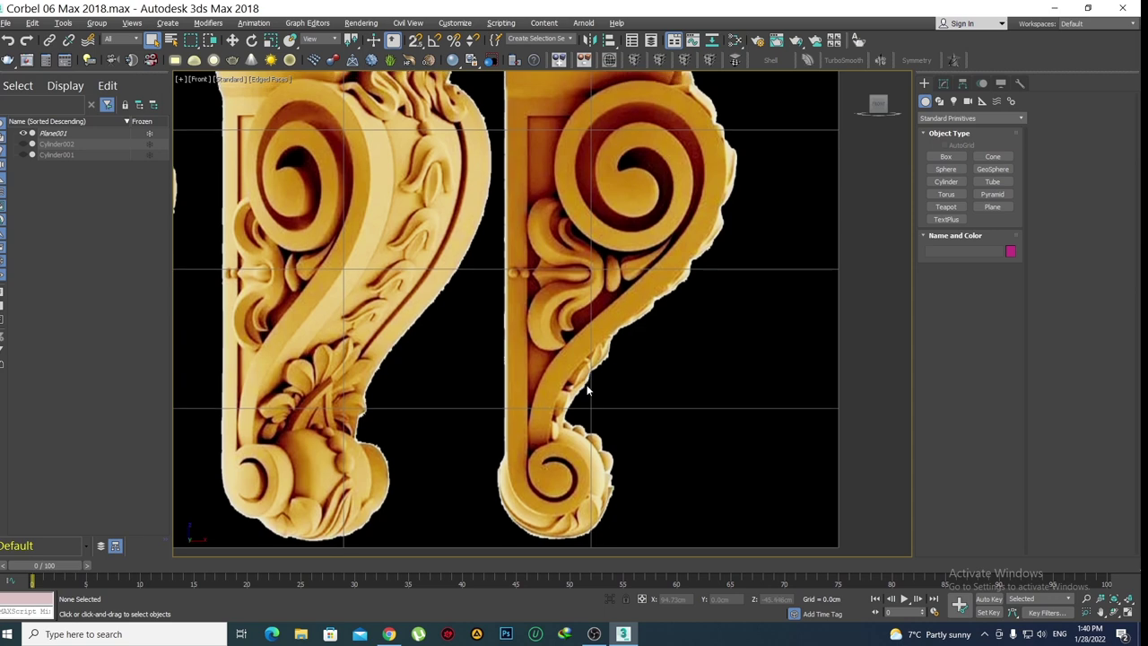
middle_drag(578, 251, 581, 290)
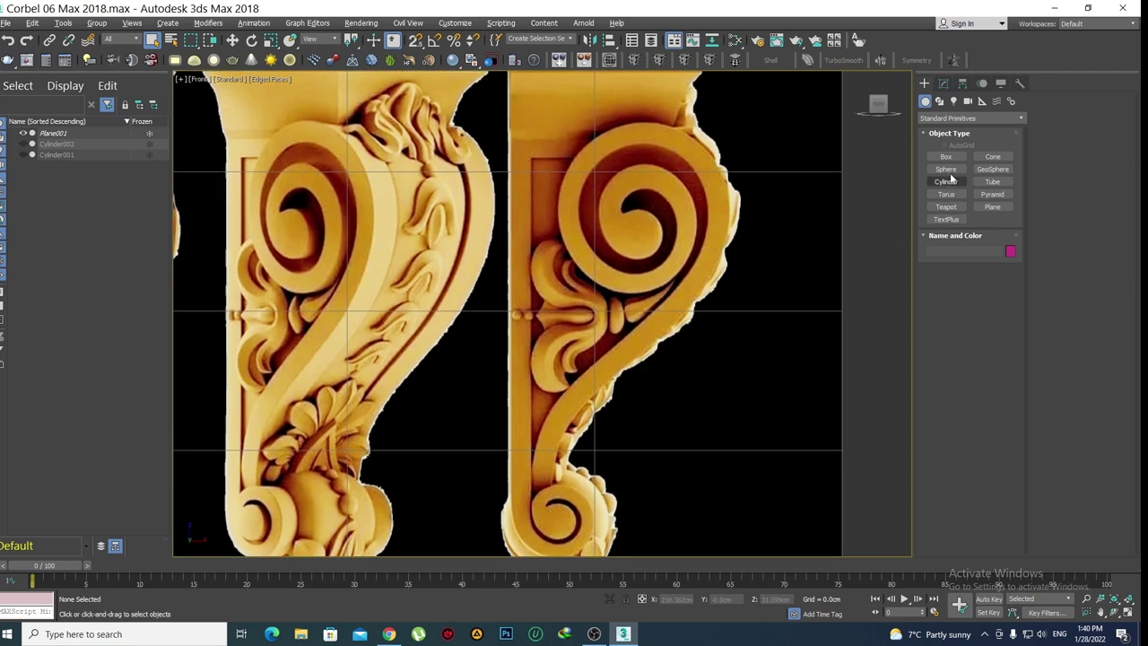
middle_drag(681, 348, 716, 262)
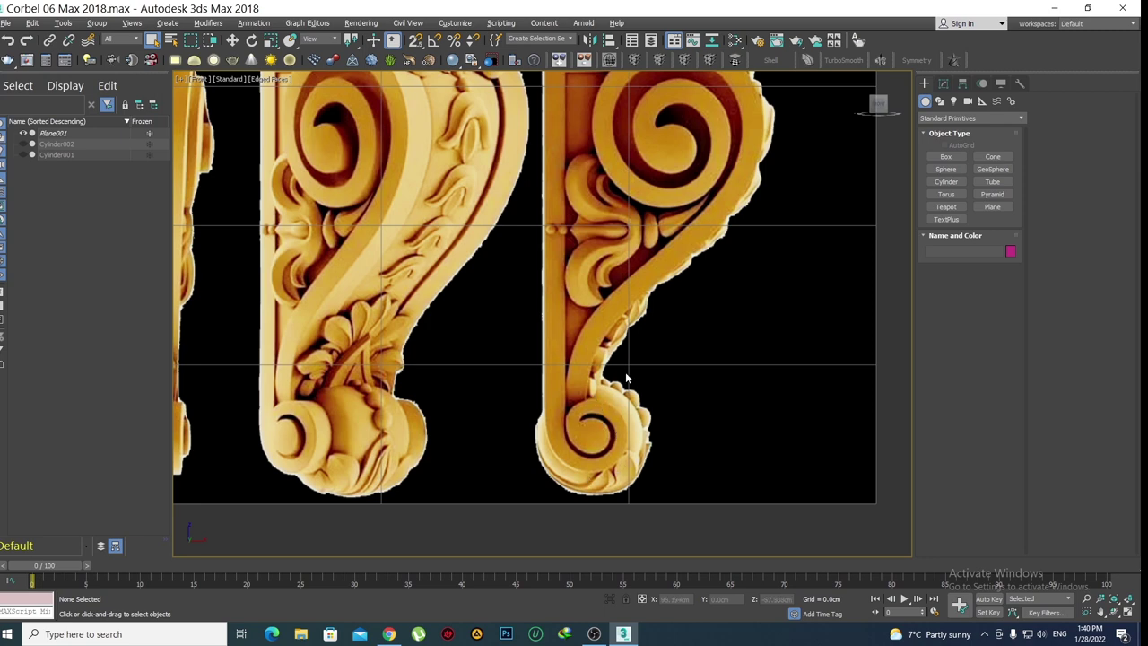
Draw a plane over the right side-profile corbel's scroll spiral in the reference view
scroll(626, 378, down, 3)
scroll(623, 401, down, 1)
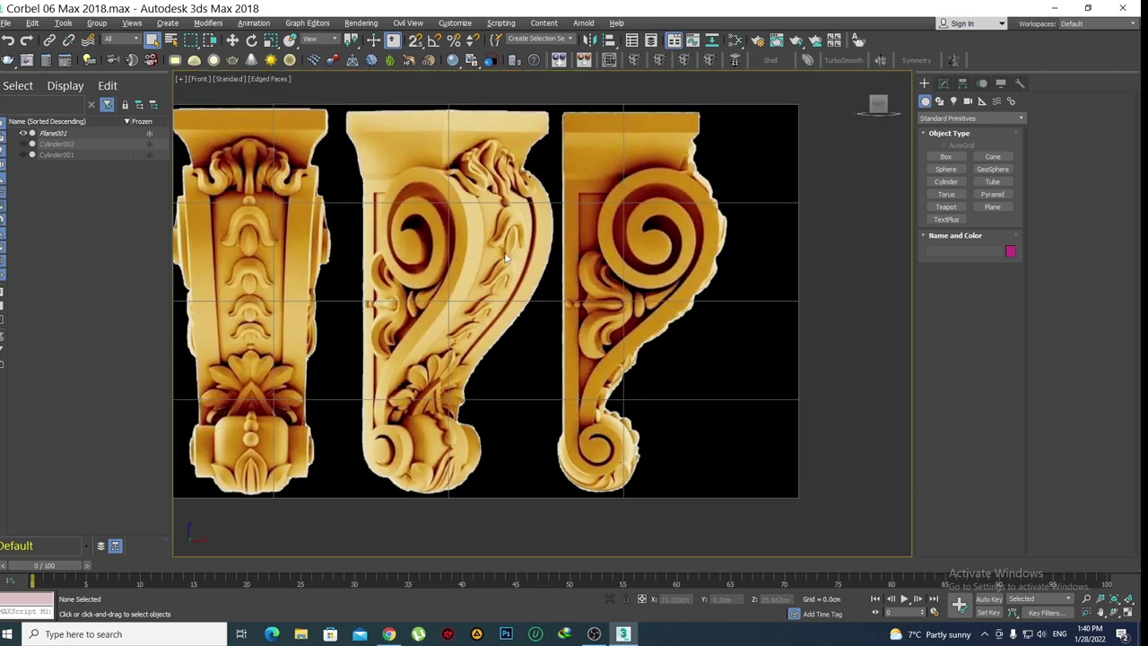
middle_drag(385, 287, 500, 299)
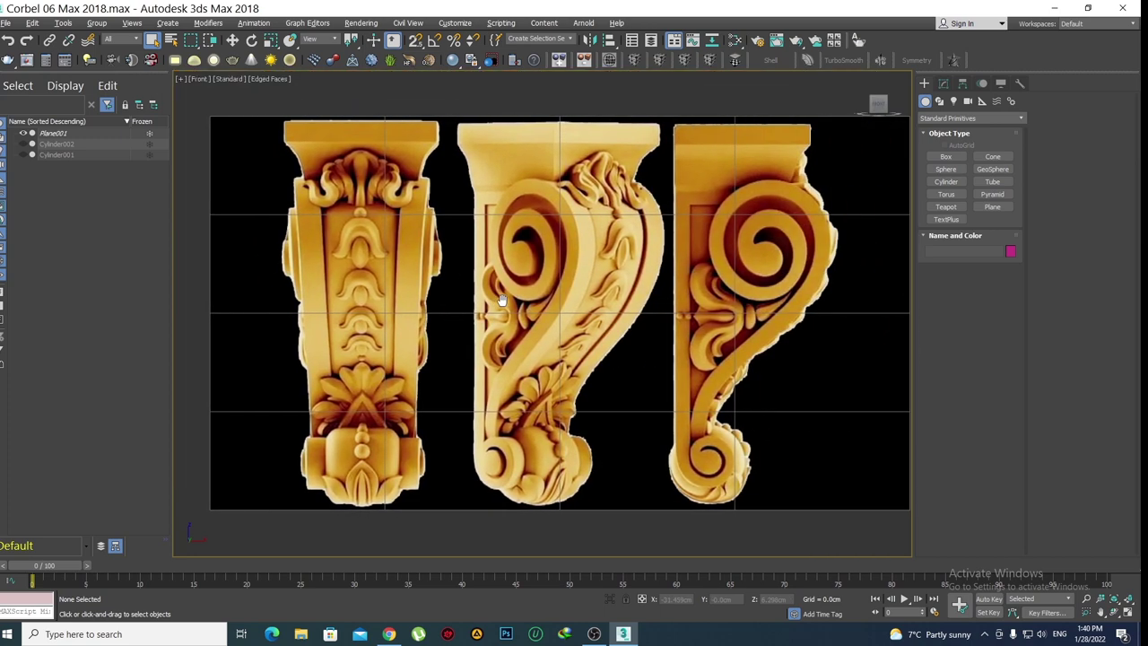
scroll(654, 281, up, 2)
scroll(602, 269, down, 2)
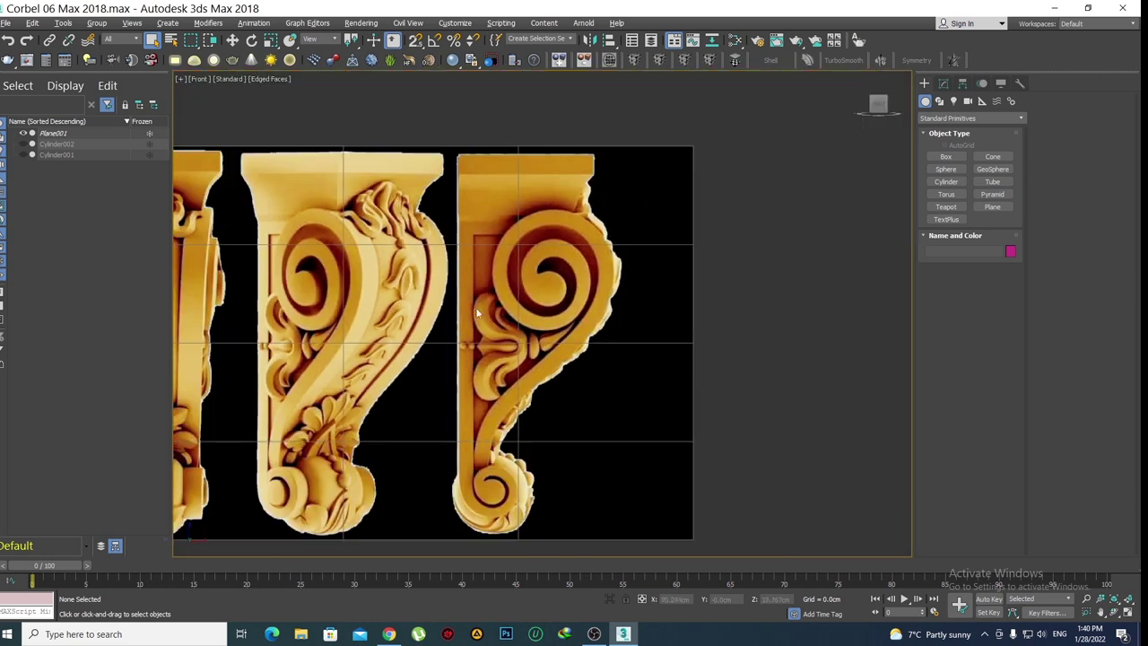
scroll(574, 300, up, 2)
scroll(538, 314, down, 2)
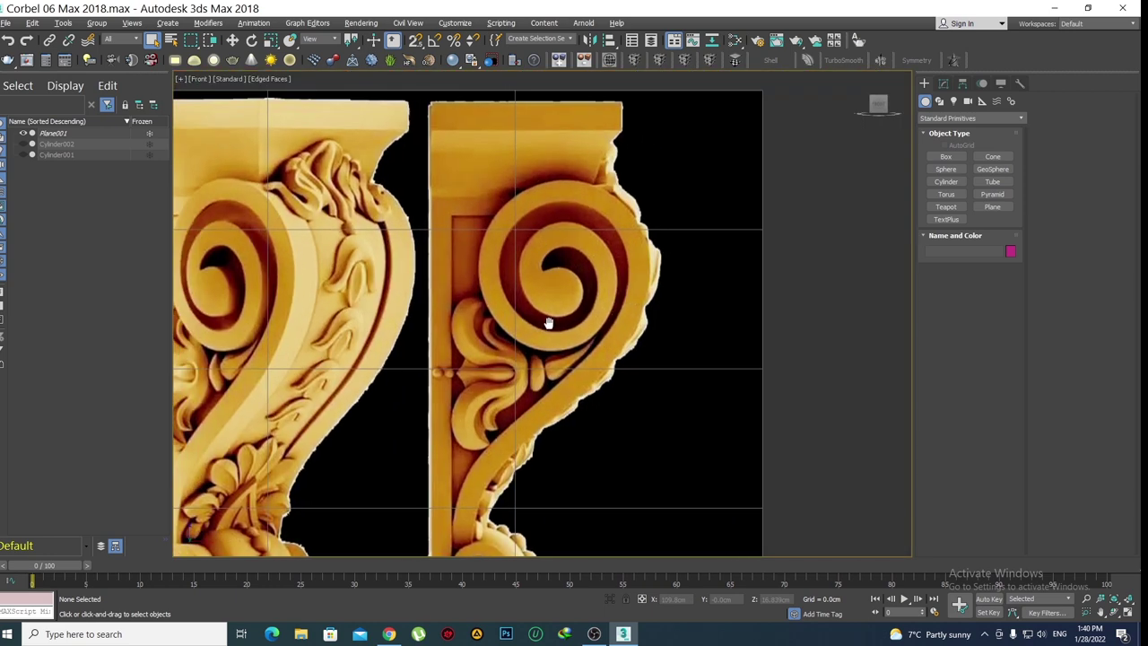
scroll(491, 330, up, 2)
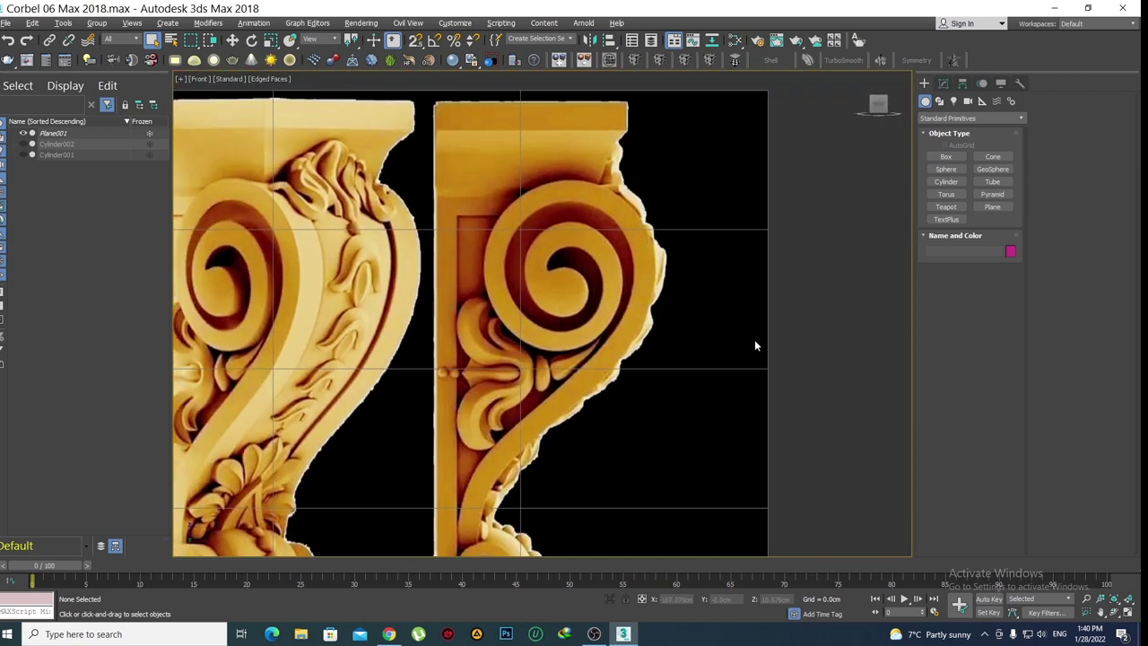
scroll(717, 339, down, 3)
scroll(665, 336, up, 1)
scroll(666, 336, up, 3)
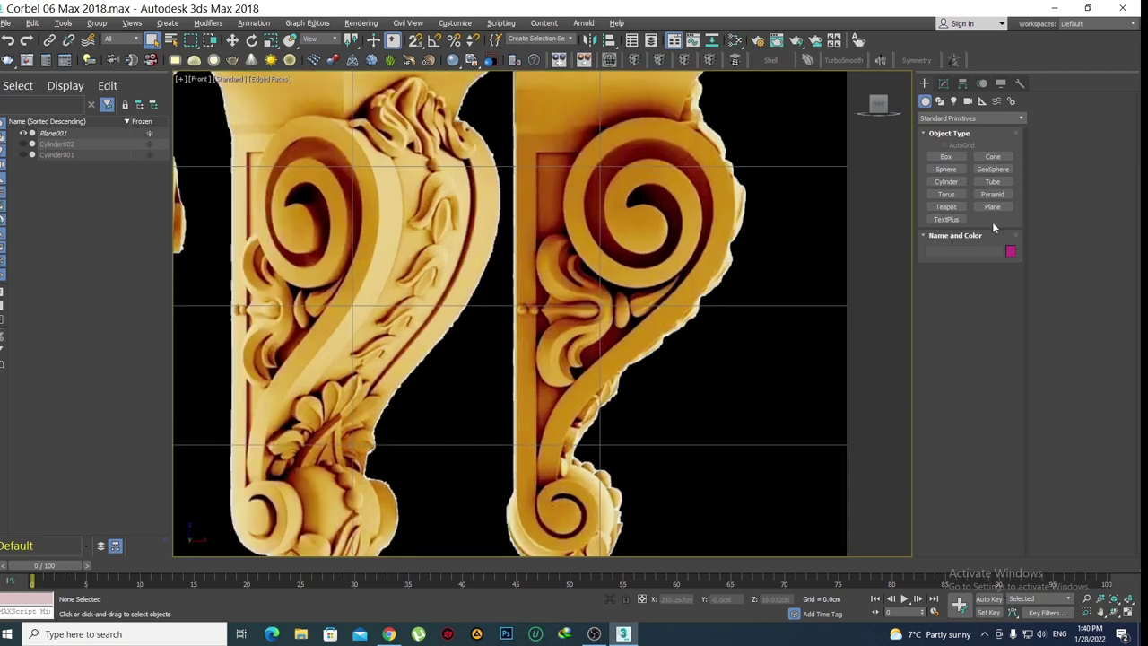
click(992, 208)
middle_drag(739, 328, 750, 280)
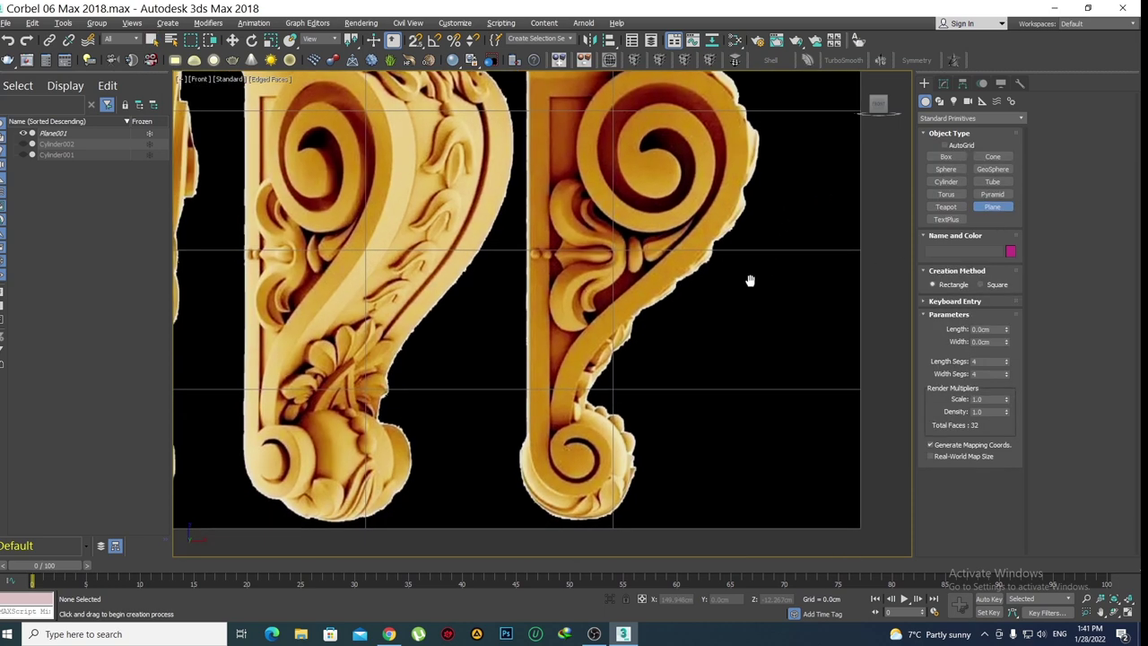
scroll(754, 305, up, 2)
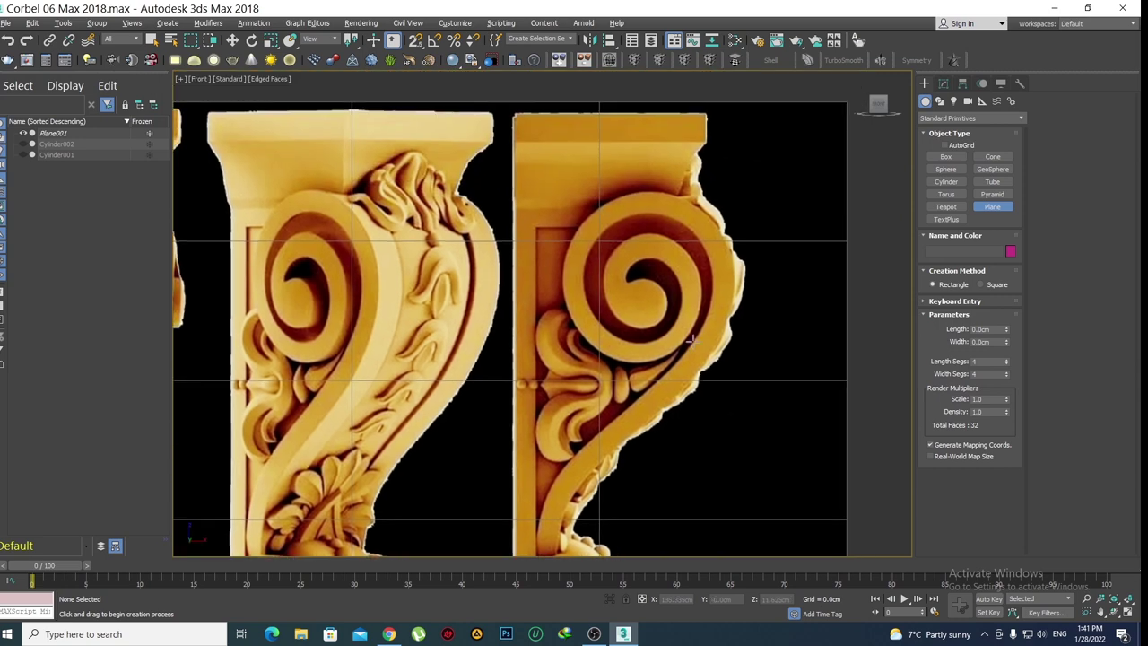
scroll(646, 296, up, 2)
scroll(502, 215, up, 2)
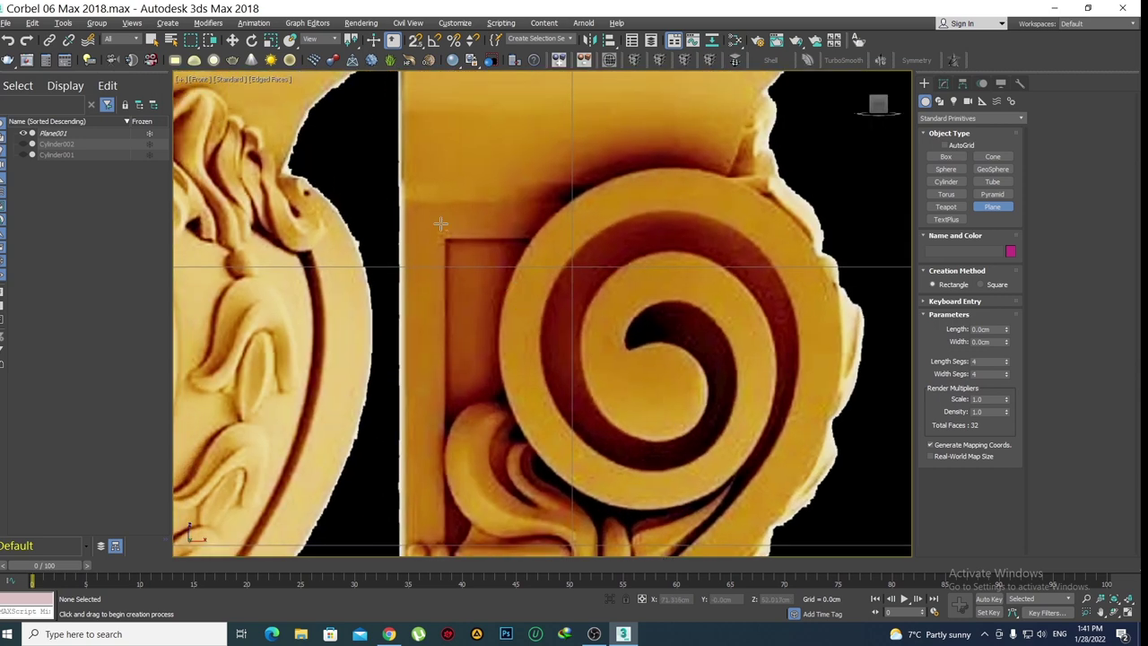
mouse_move(425, 221)
mouse_down()
mouse_move(512, 267)
mouse_move(607, 341)
mouse_move(717, 444)
mouse_move(720, 464)
mouse_up()
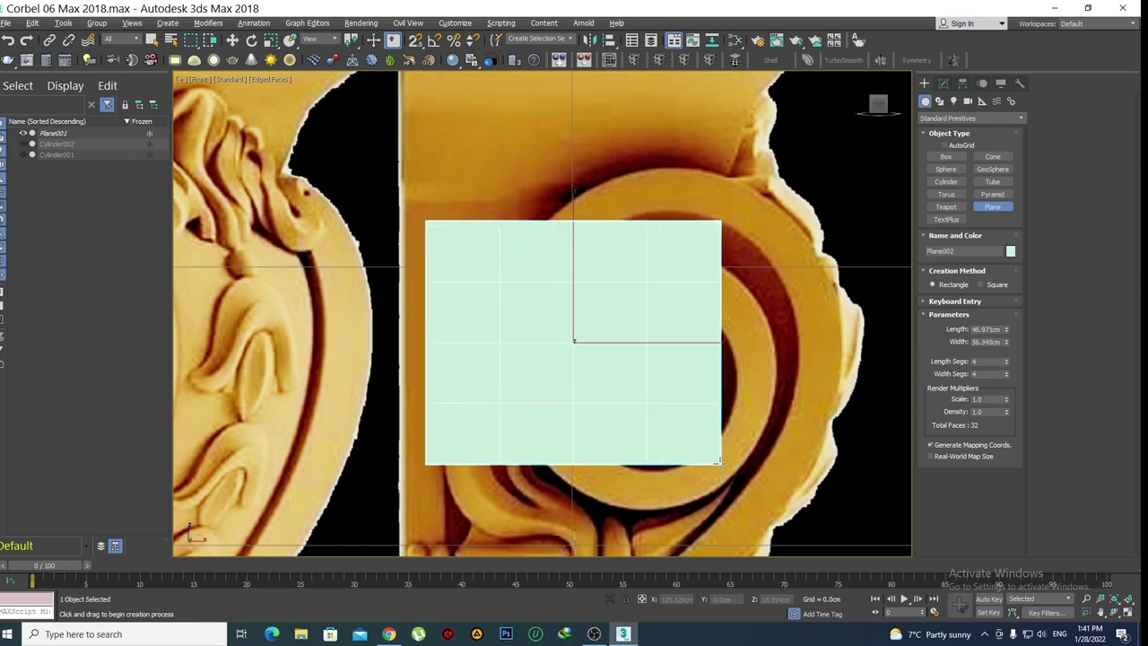
click(942, 82)
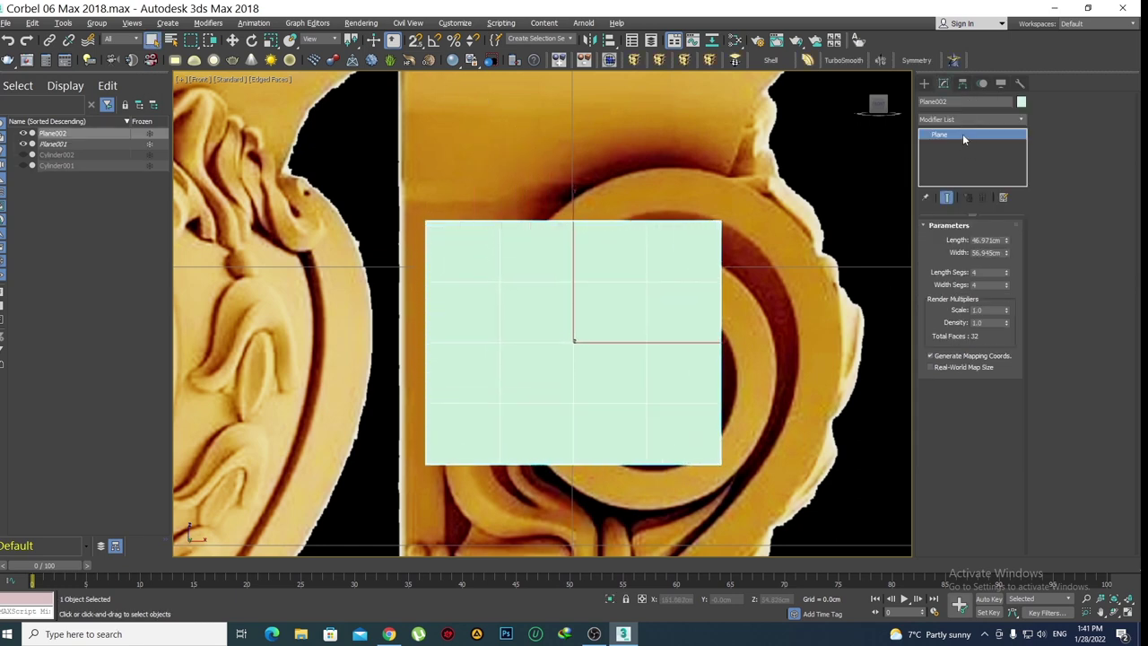
Set the plane's length and width segments to 1 and make it see-through with Alt+X
right_click(1007, 286)
middle_drag(685, 325, 683, 273)
key(alt+x)
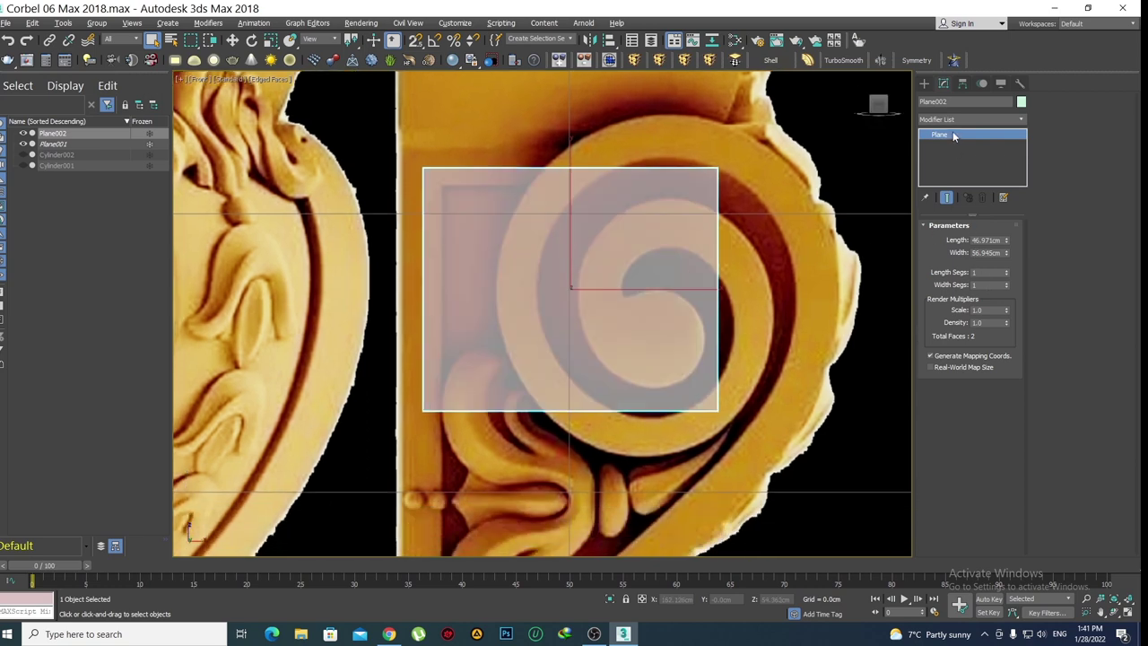
right_click(953, 131)
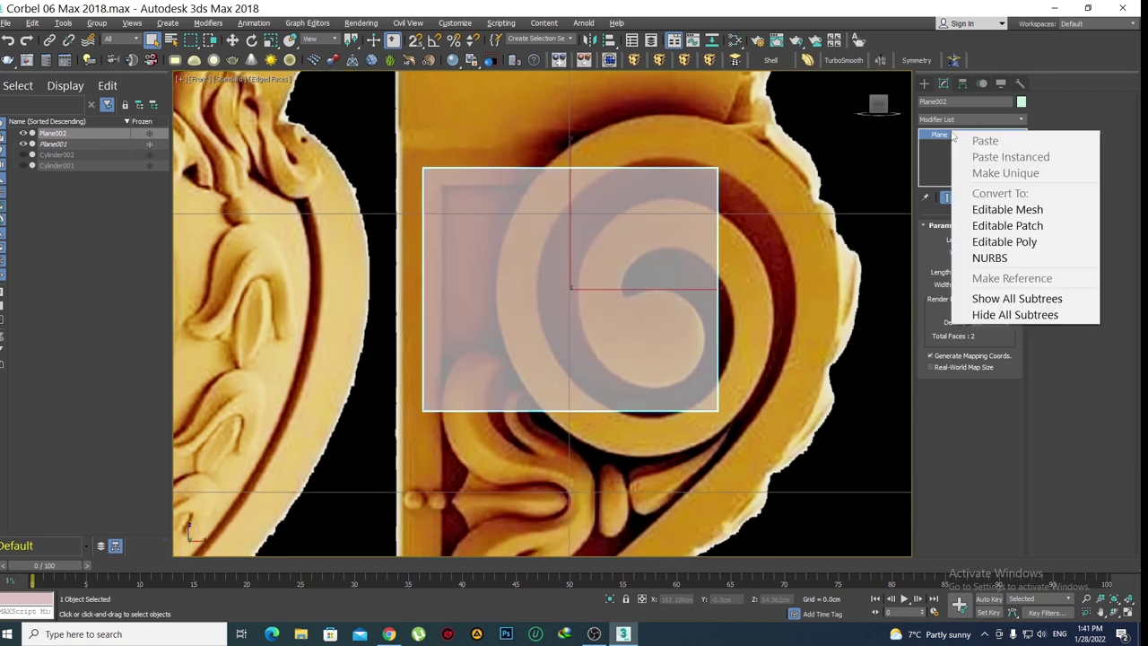
Convert the plane to Editable Poly and pull its bottom vertices down to above the lower scroll
click(1001, 242)
scroll(679, 237, down, 4)
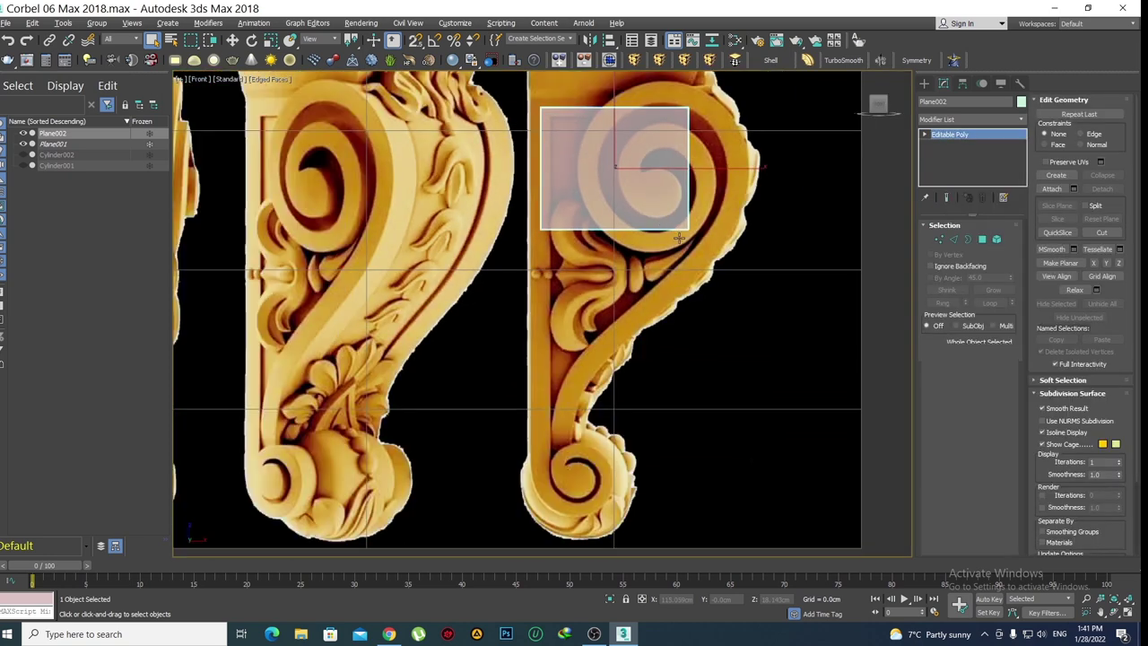
key(1)
drag(790, 269, 505, 199)
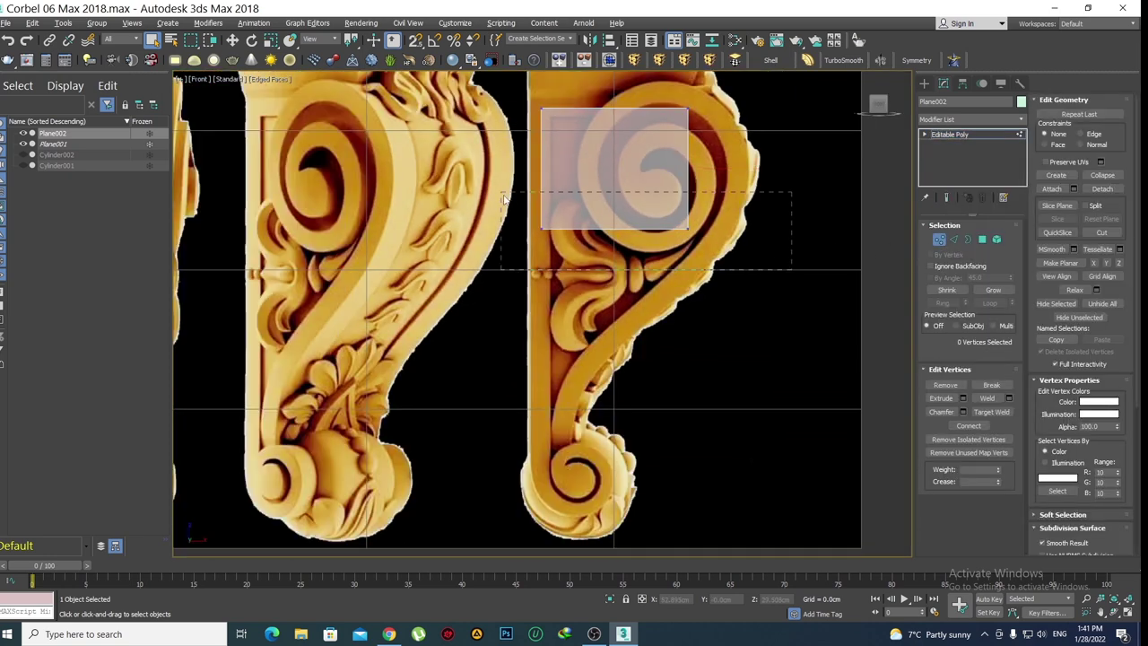
key(w)
drag(615, 171, 613, 370)
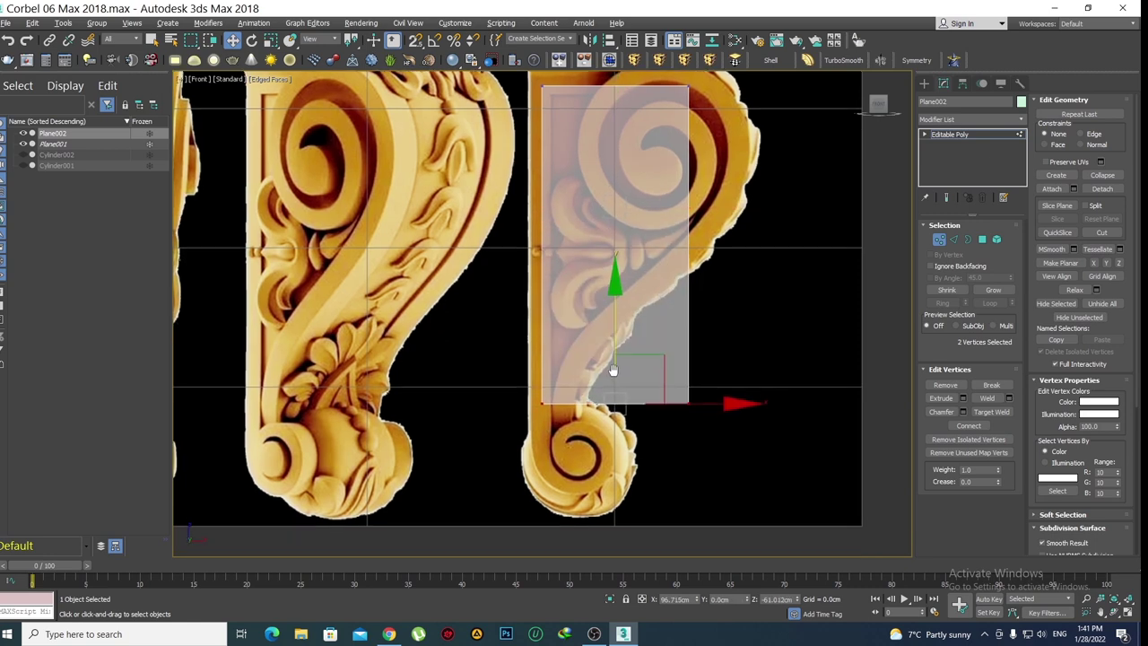
scroll(596, 462, up, 4)
drag(627, 189, 628, 197)
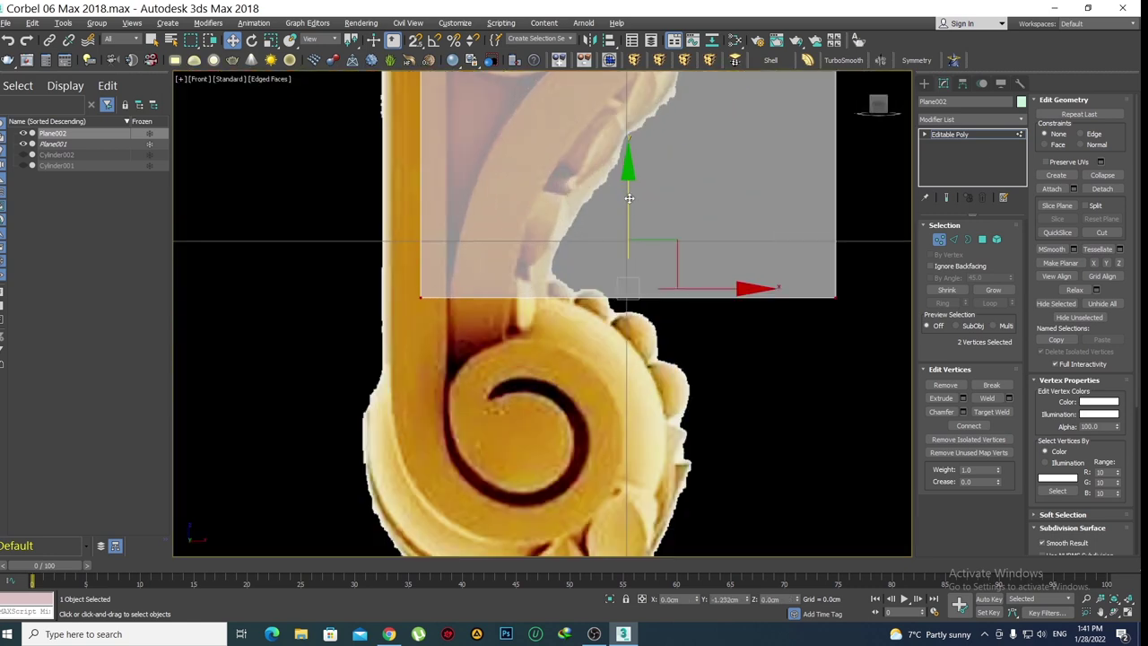
scroll(609, 336, down, 5)
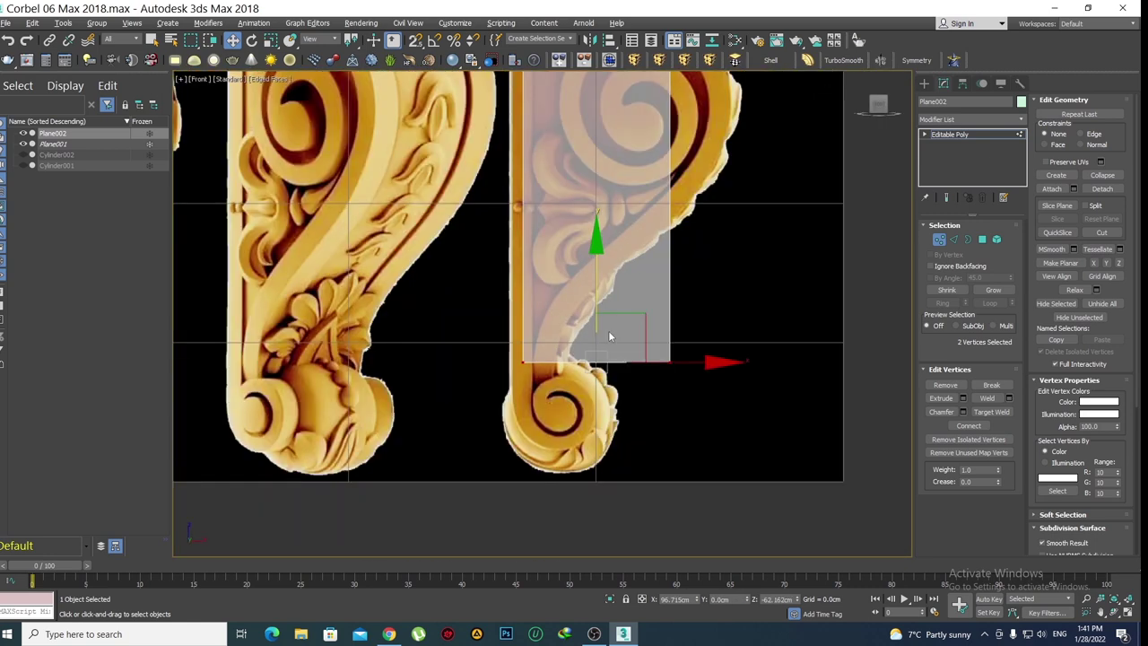
middle_drag(609, 336, 582, 413)
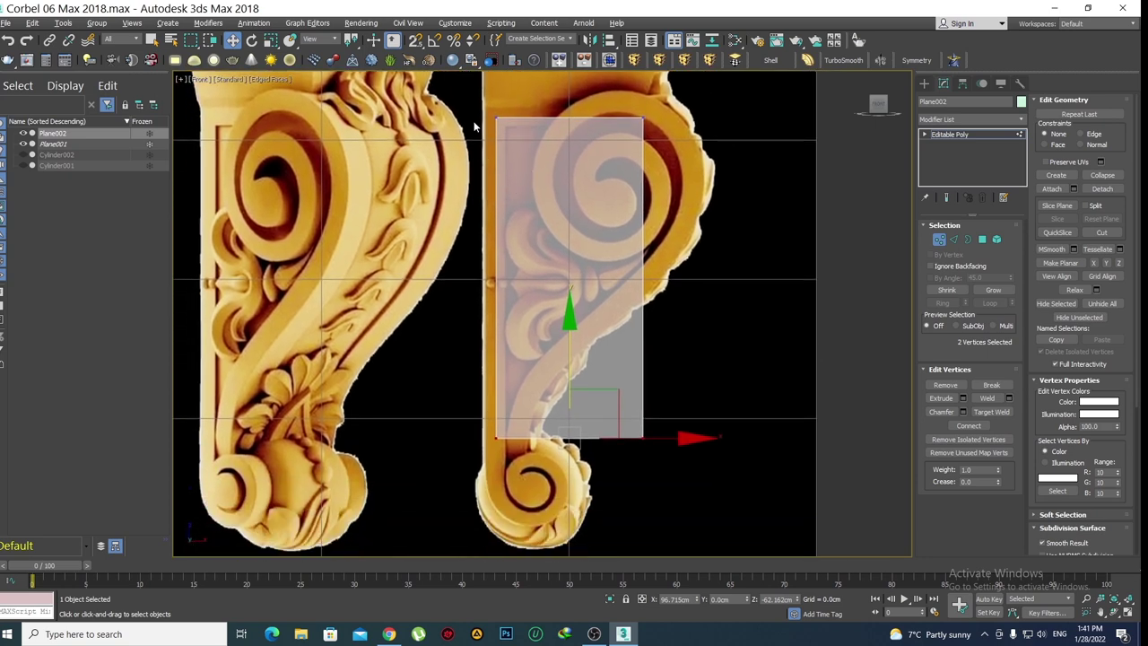
scroll(508, 468, up, 3)
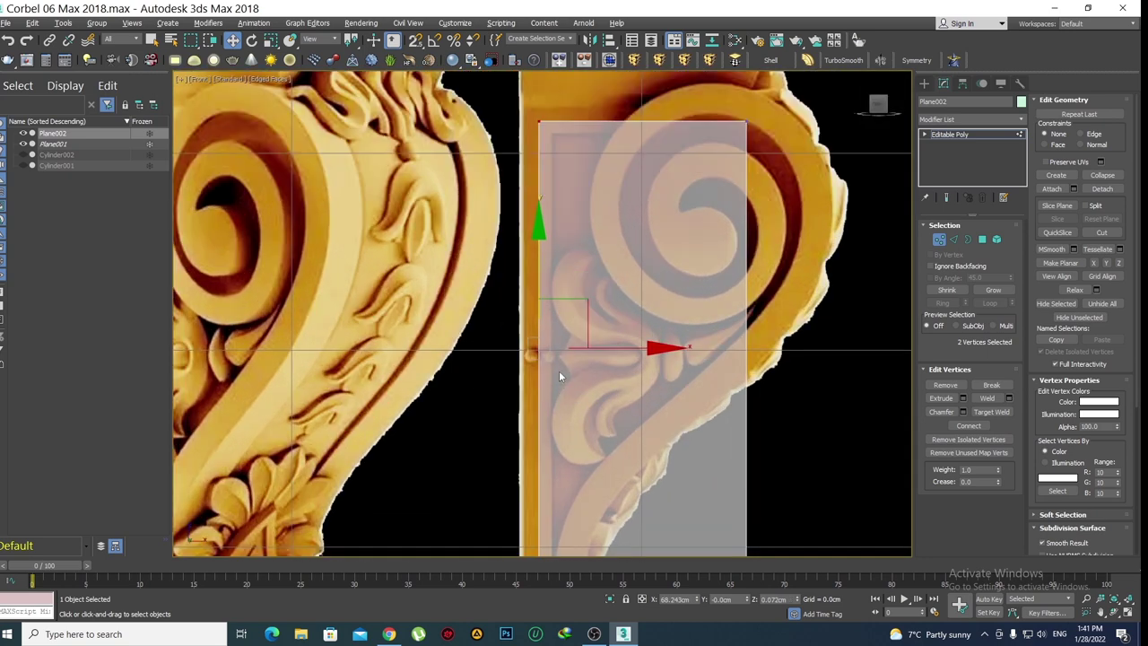
middle_drag(569, 364, 583, 373)
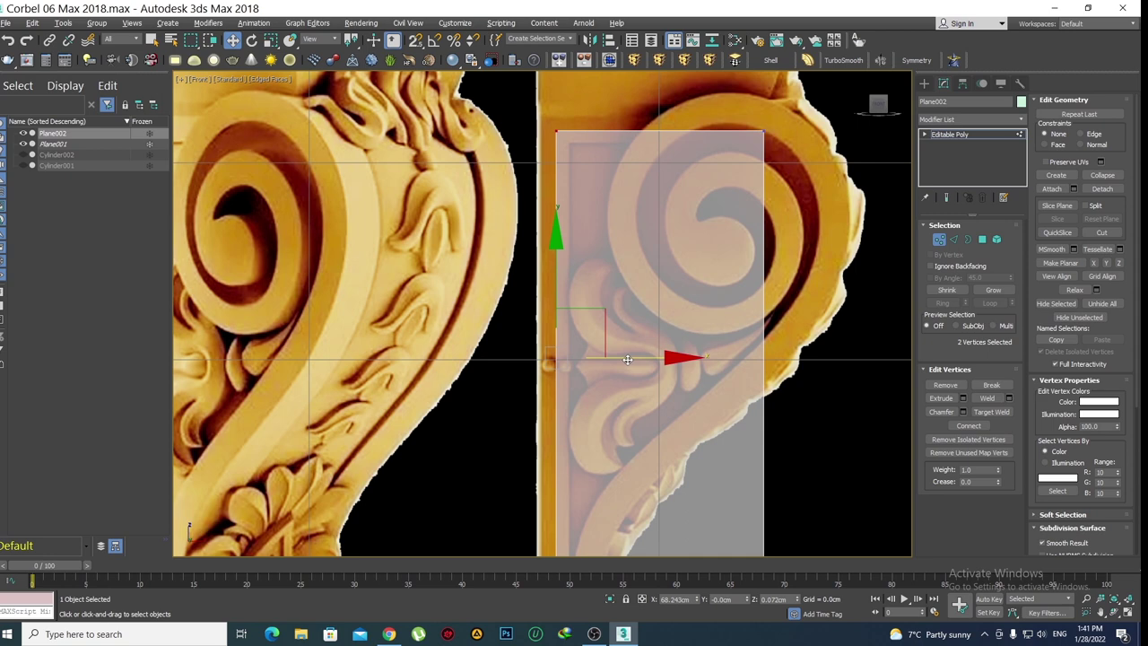
drag(627, 360, 624, 360)
Slide the right-edge vertices left so the plane becomes a thin strip along the corbel's back
scroll(628, 322, down, 1)
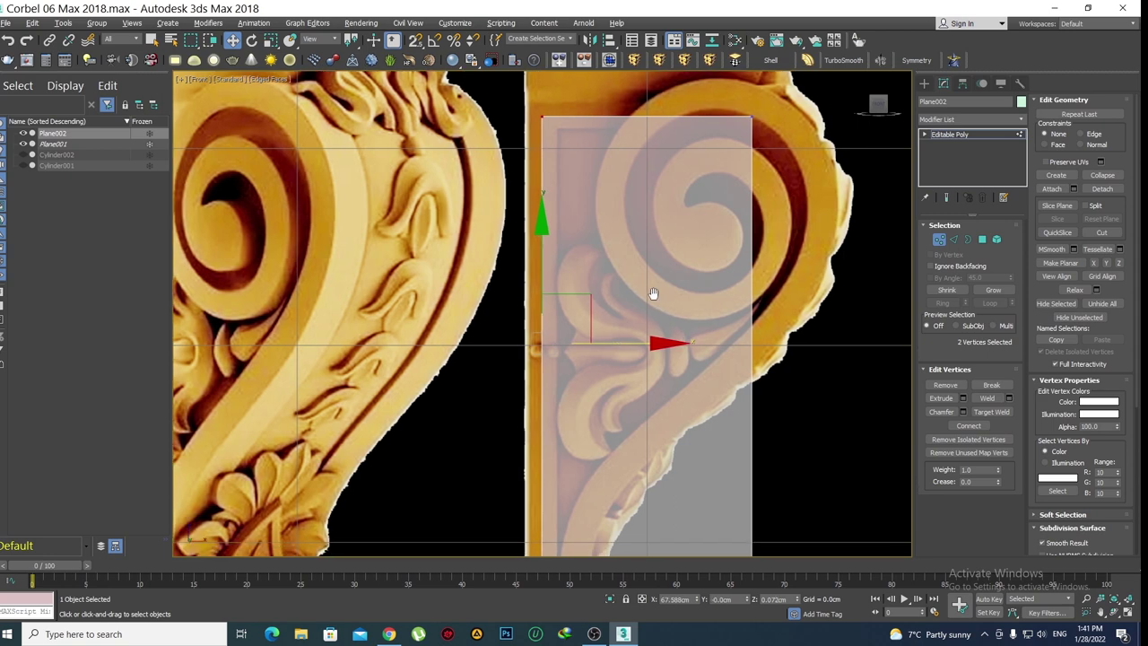
scroll(650, 296, down, 3)
scroll(619, 184, up, 6)
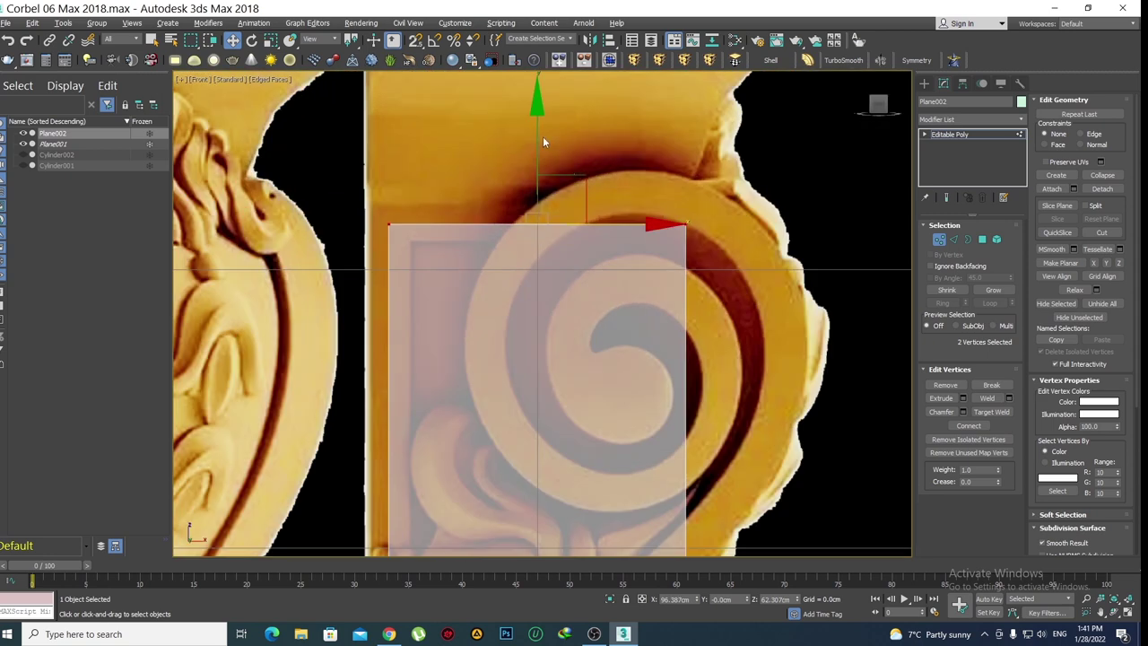
scroll(592, 175, down, 6)
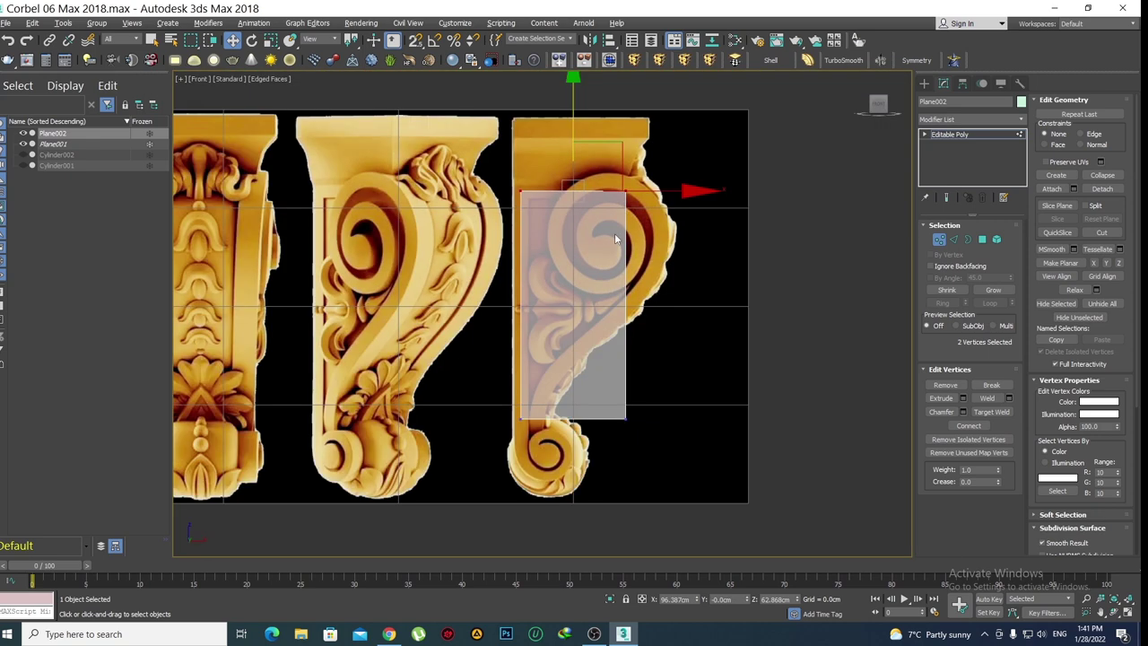
click(661, 325)
middle_drag(654, 395, 696, 469)
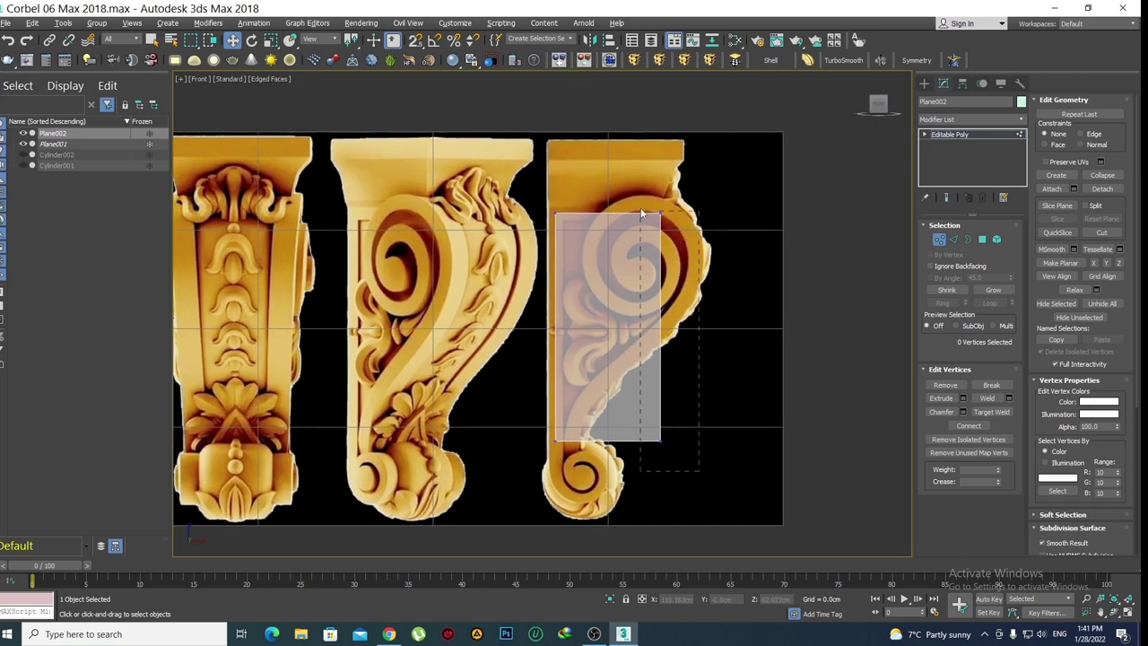
drag(642, 213, 642, 213)
scroll(717, 363, up, 2)
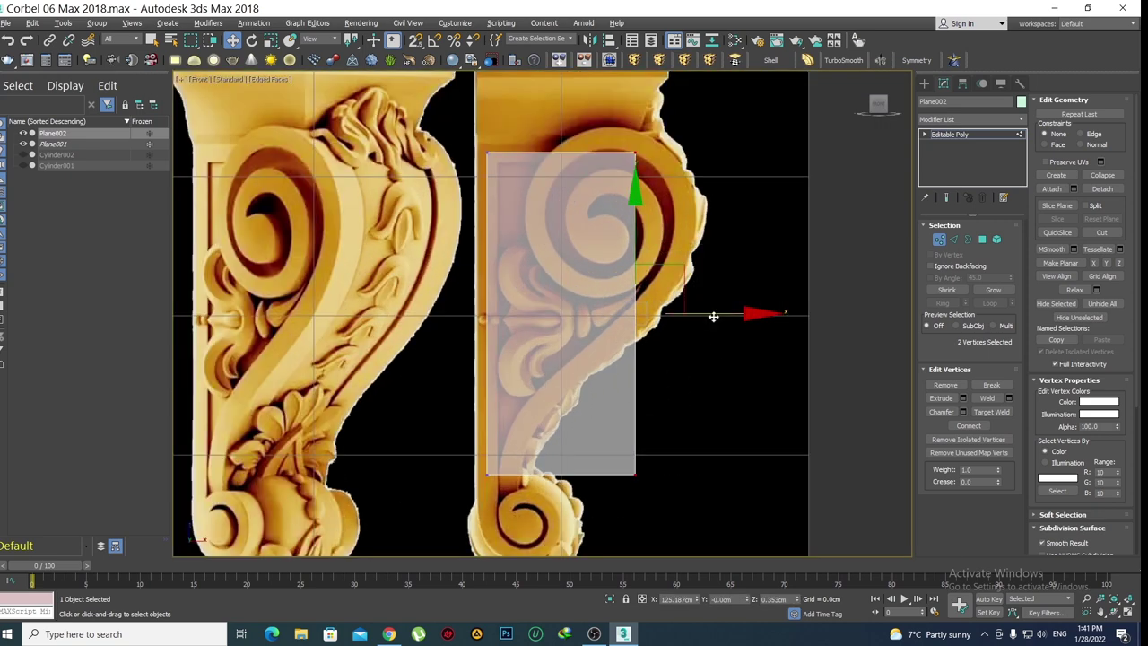
drag(714, 314, 583, 309)
scroll(583, 366, up, 2)
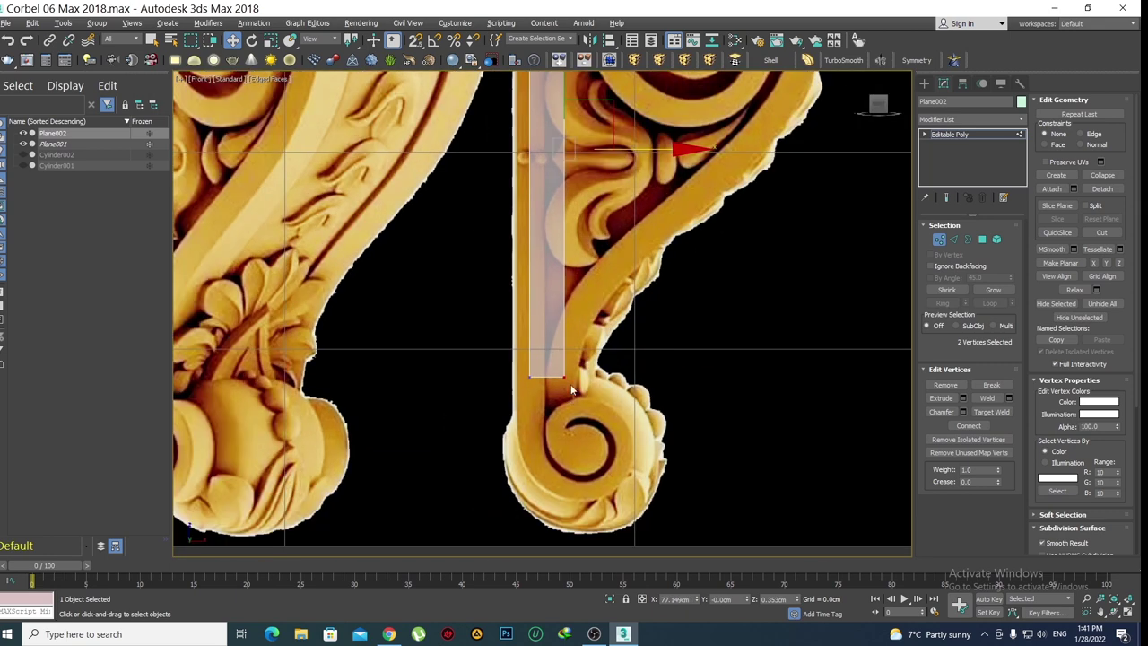
key(z)
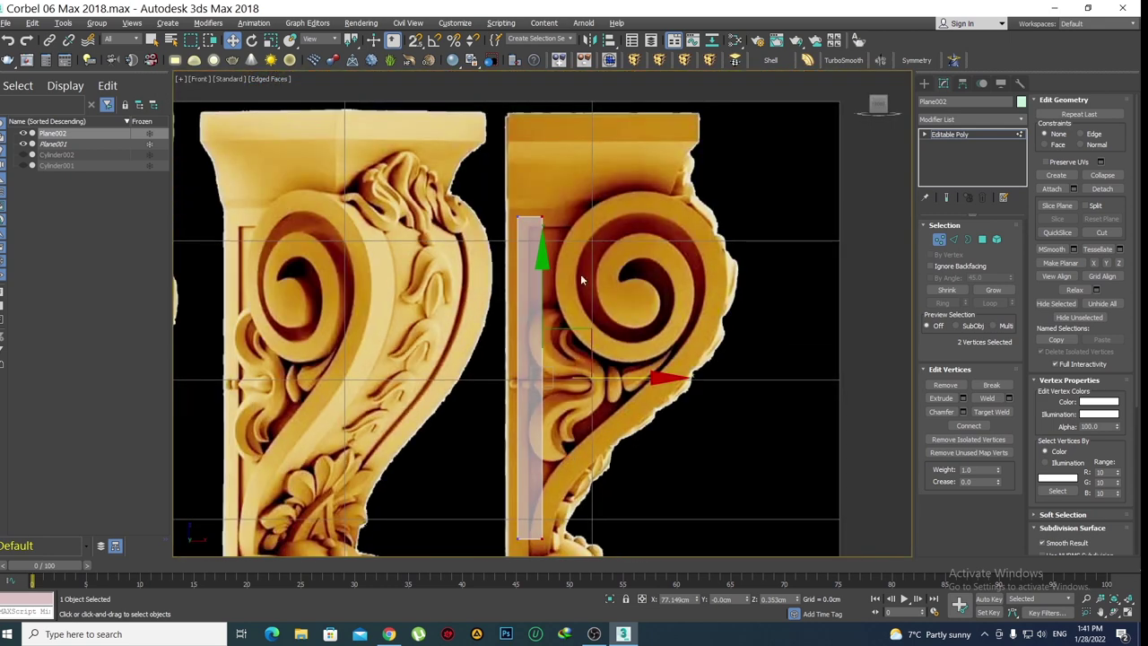
middle_drag(605, 281, 619, 176)
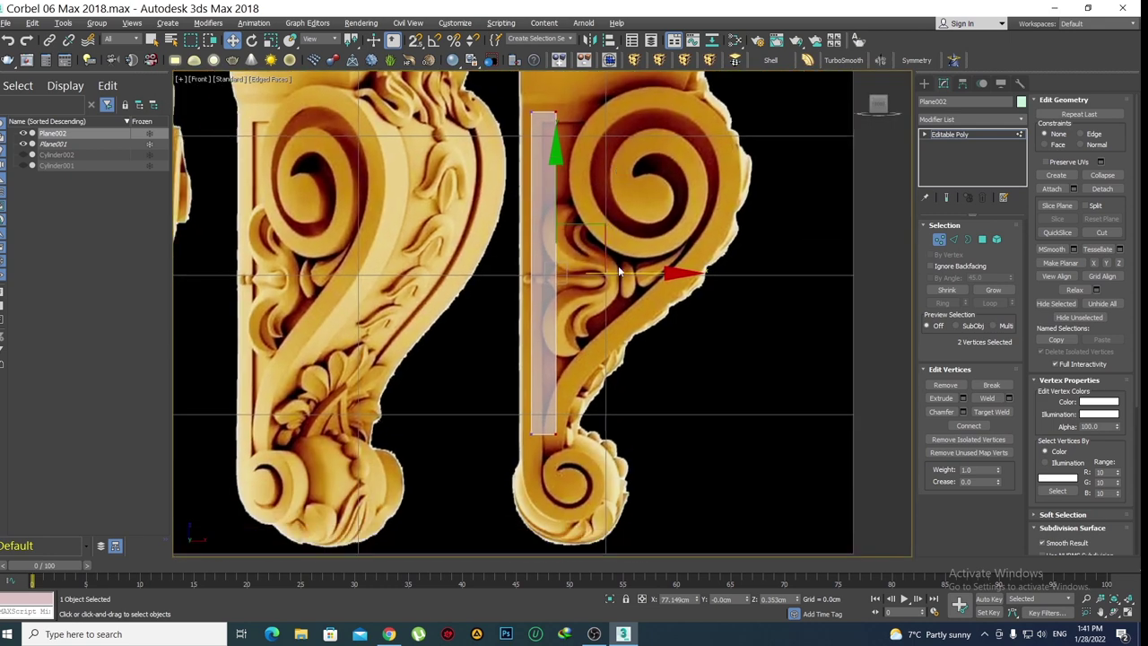
Connect the strip's two long side edges with five new horizontal edges
key(2)
drag(495, 228, 496, 229)
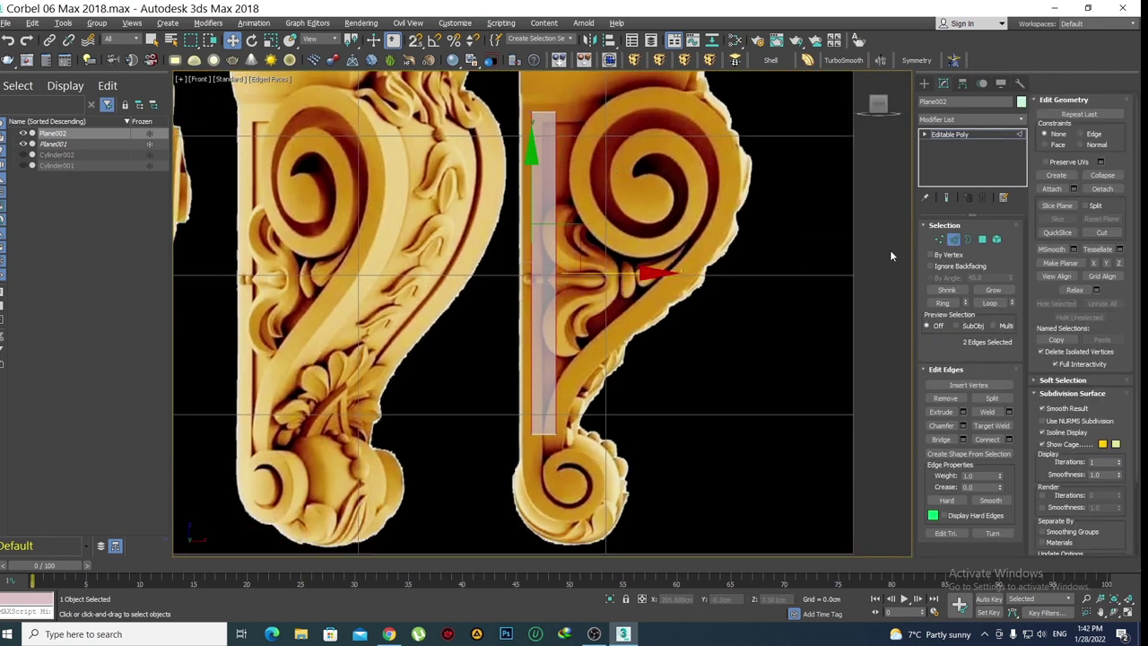
drag(695, 316, 459, 249)
key(q)
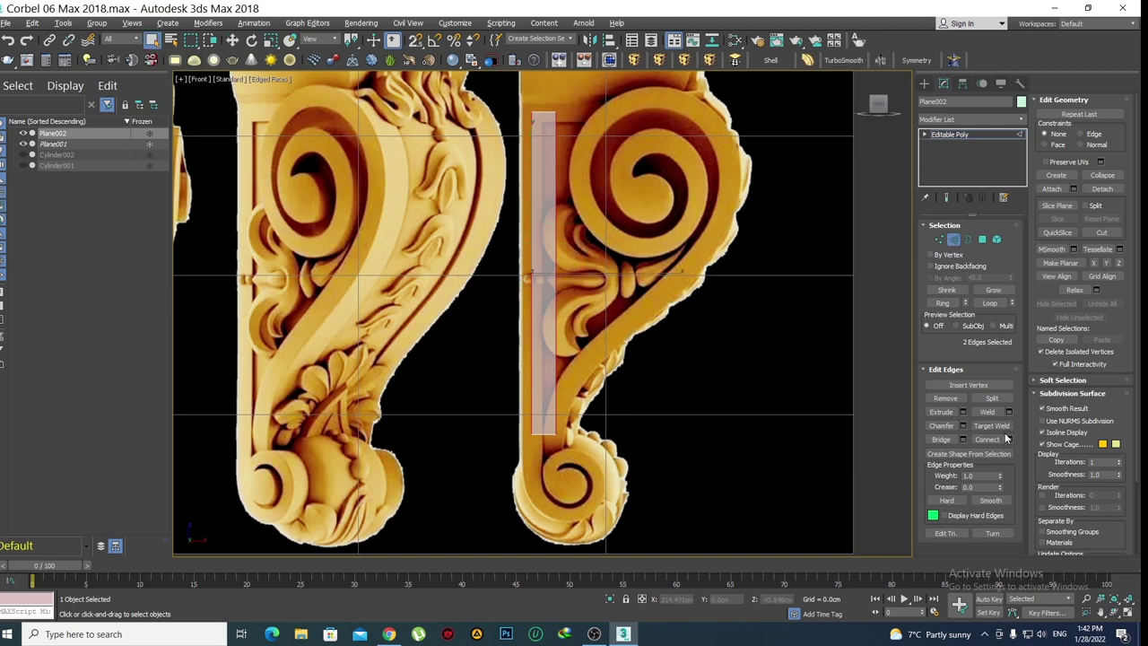
click(1008, 439)
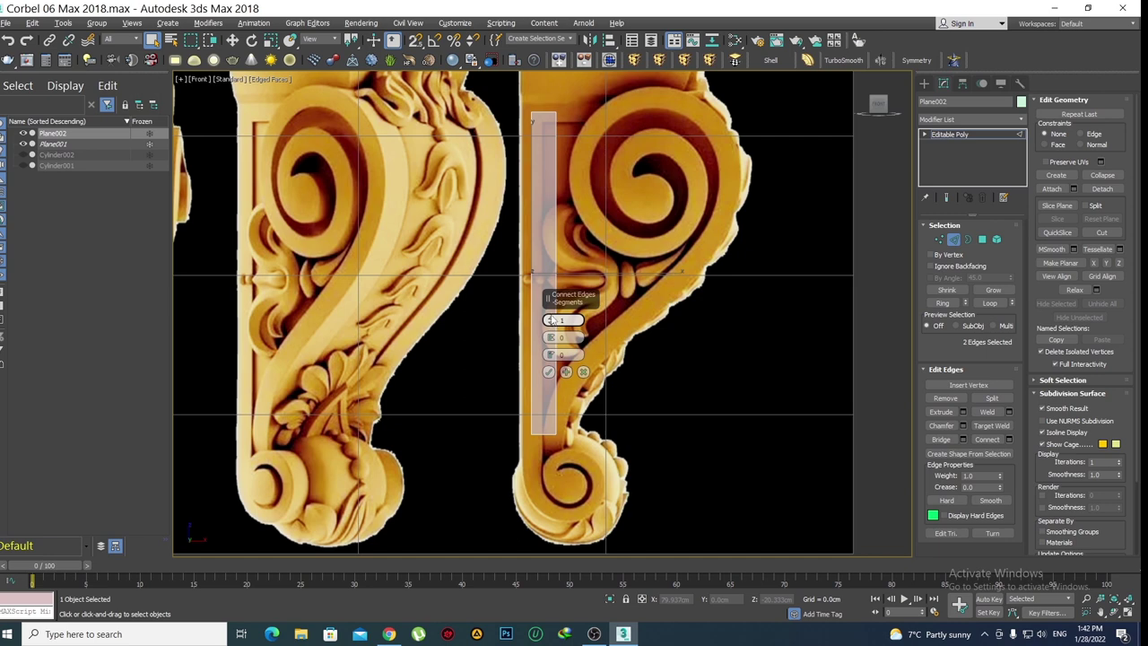
drag(550, 320, 551, 316)
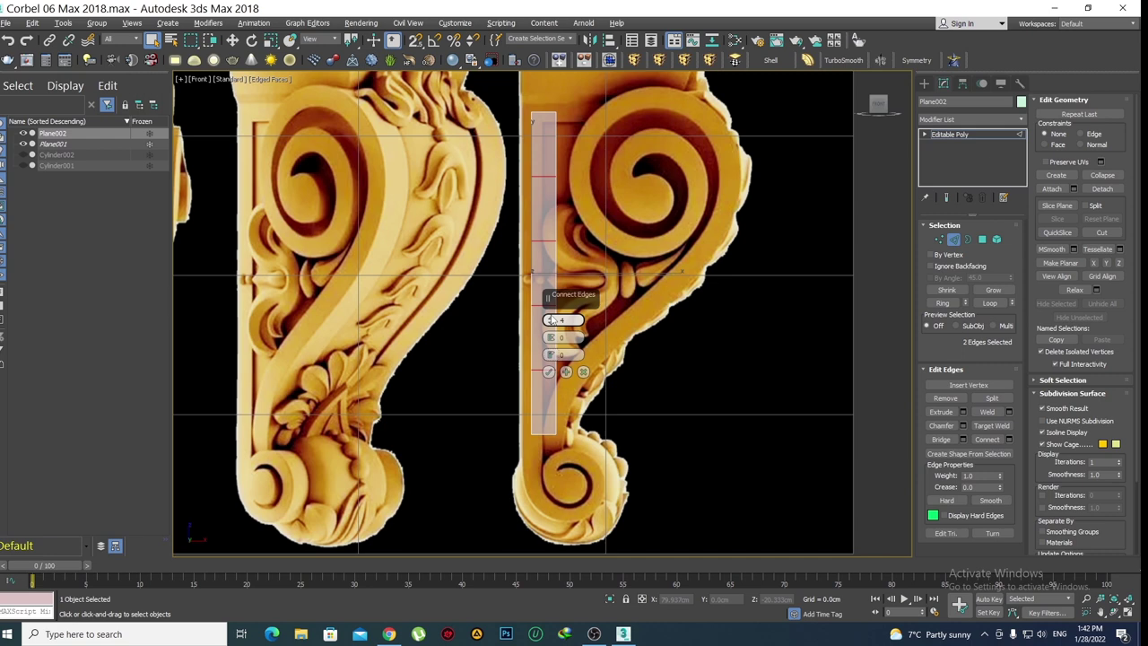
drag(551, 320, 550, 317)
click(548, 371)
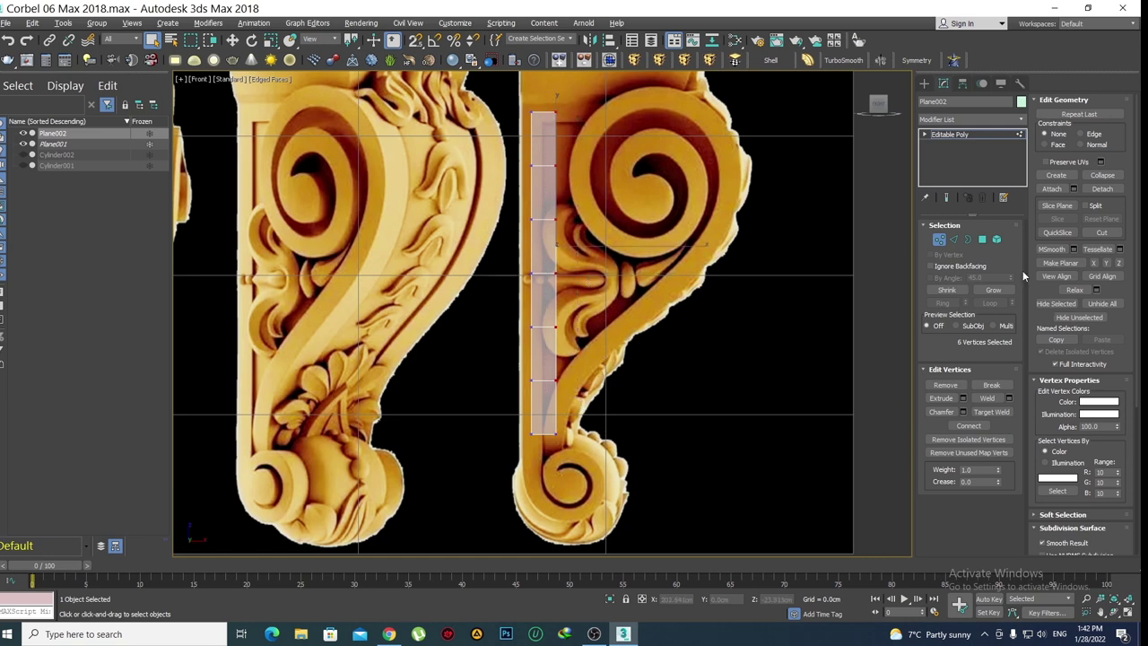
Push the right-side vertices right to widen the strip along the scroll edge
key(w)
drag(626, 250, 711, 222)
alt+click(572, 381)
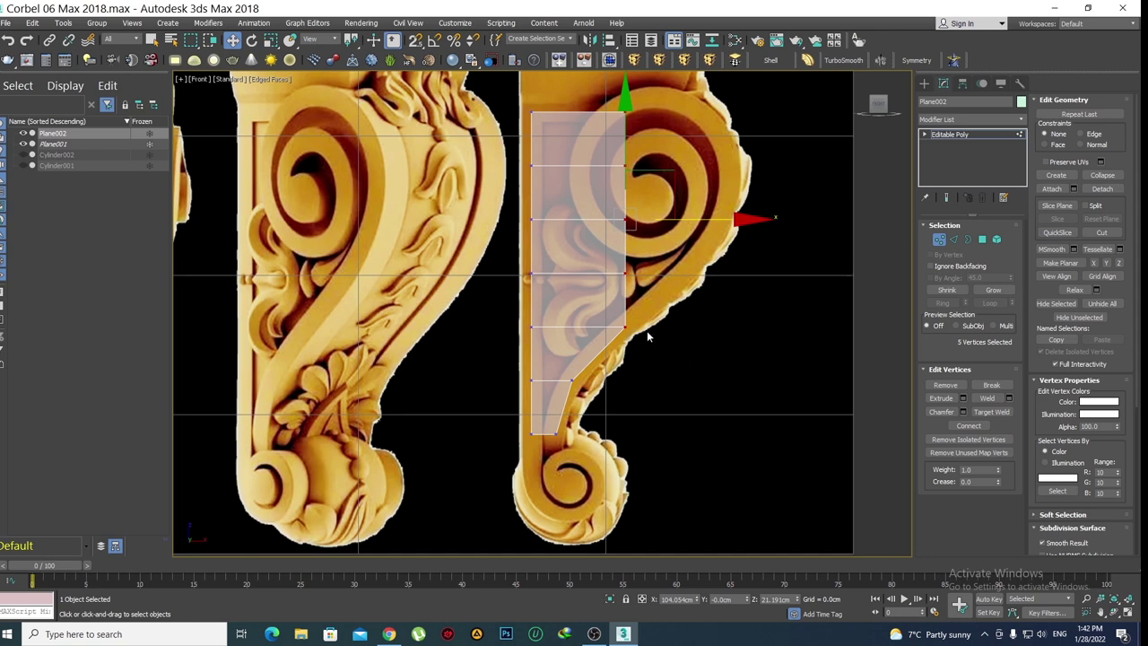
key(x)
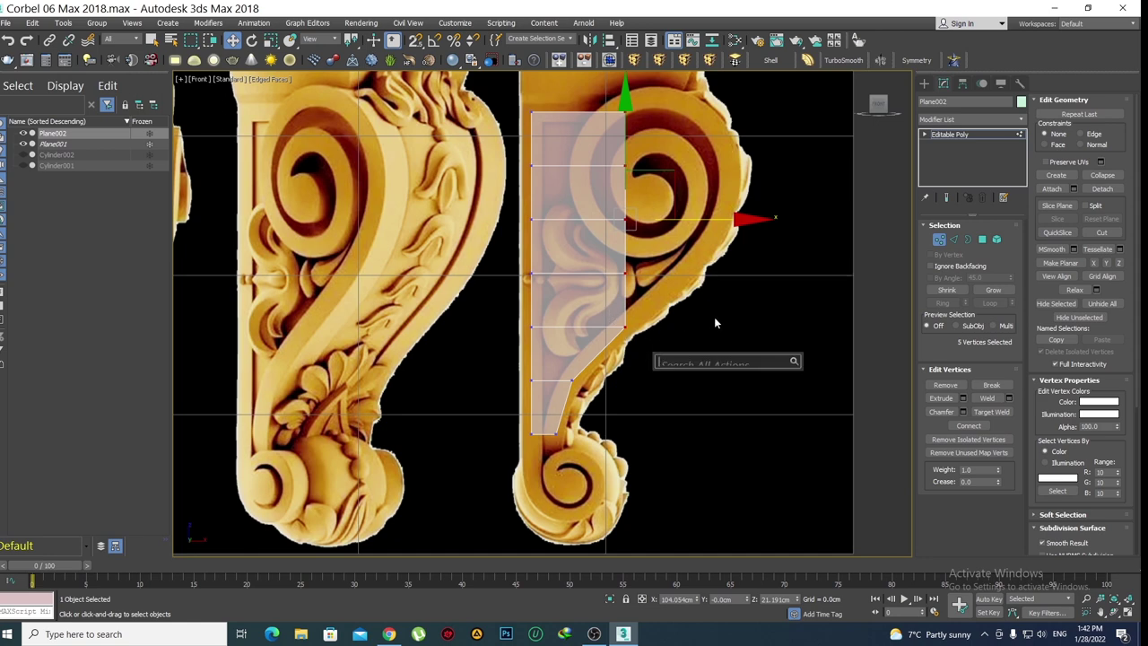
mouse_move(715, 323)
middle_down()
mouse_move(571, 318)
mouse_move(622, 363)
middle_up()
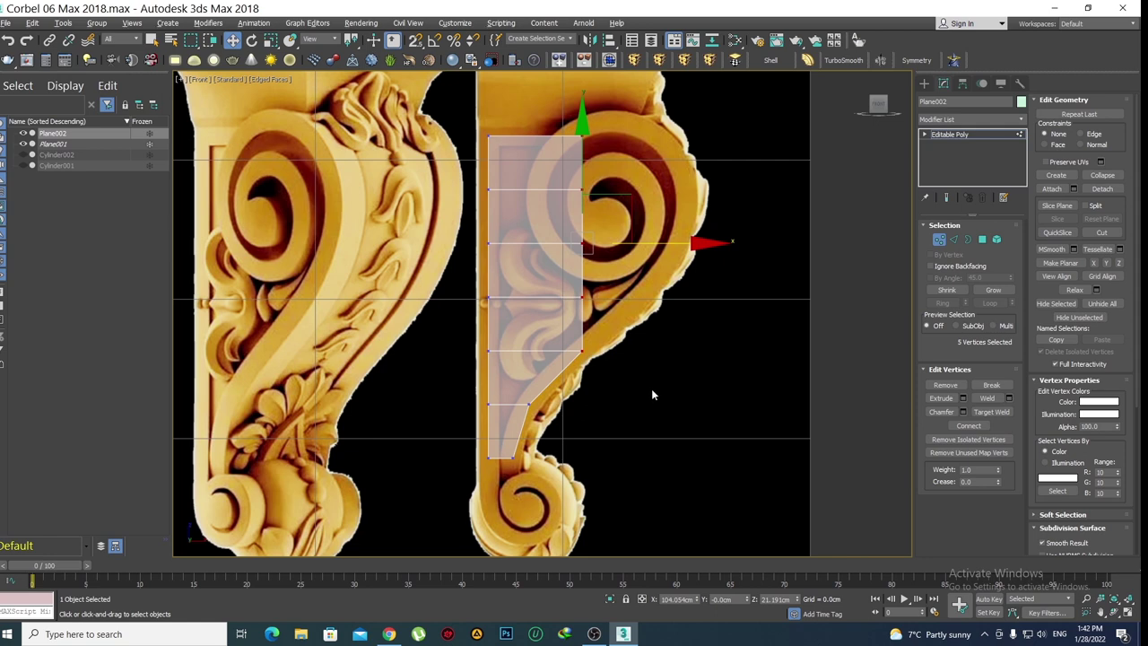
drag(655, 392, 570, 339)
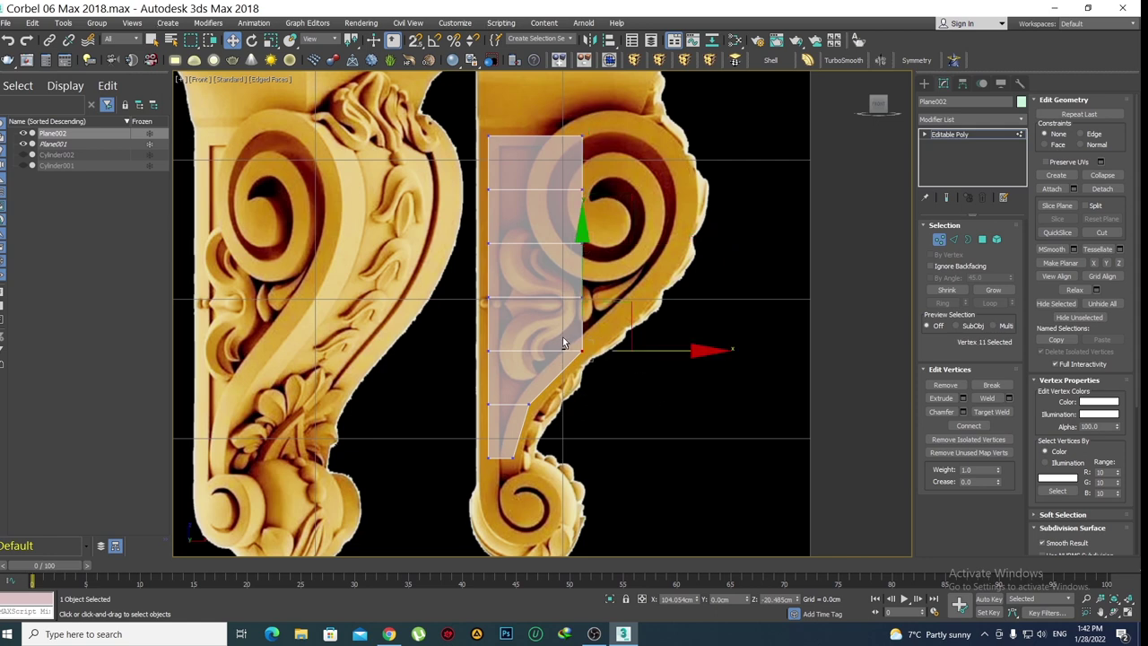
key(ctrl+z)
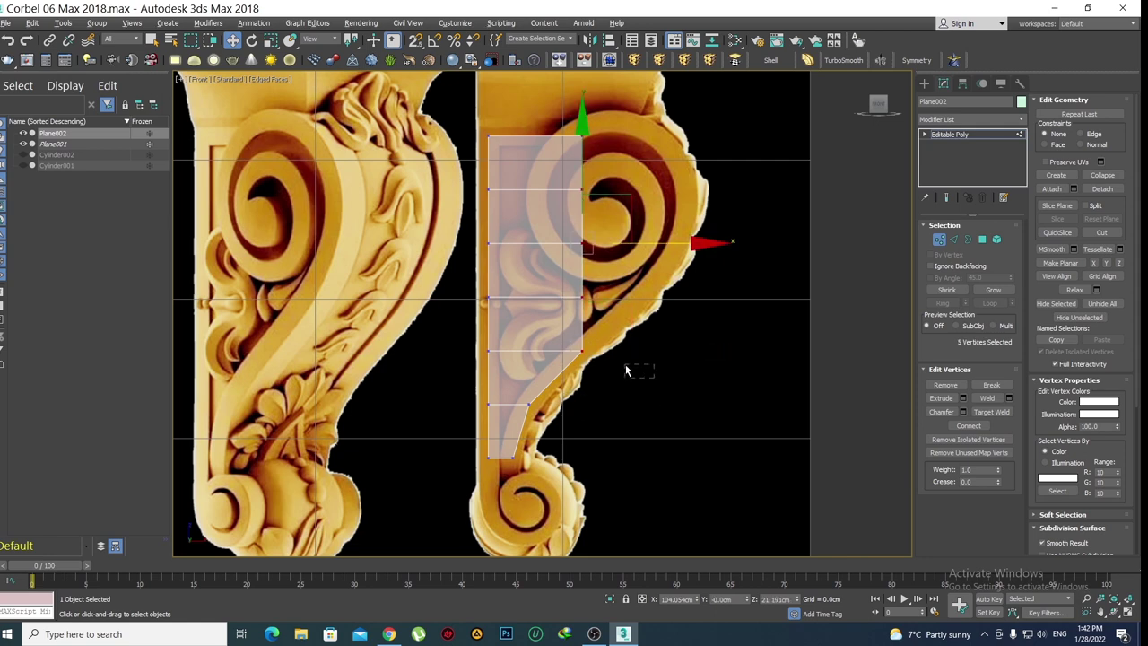
alt+drag(562, 341, 565, 341)
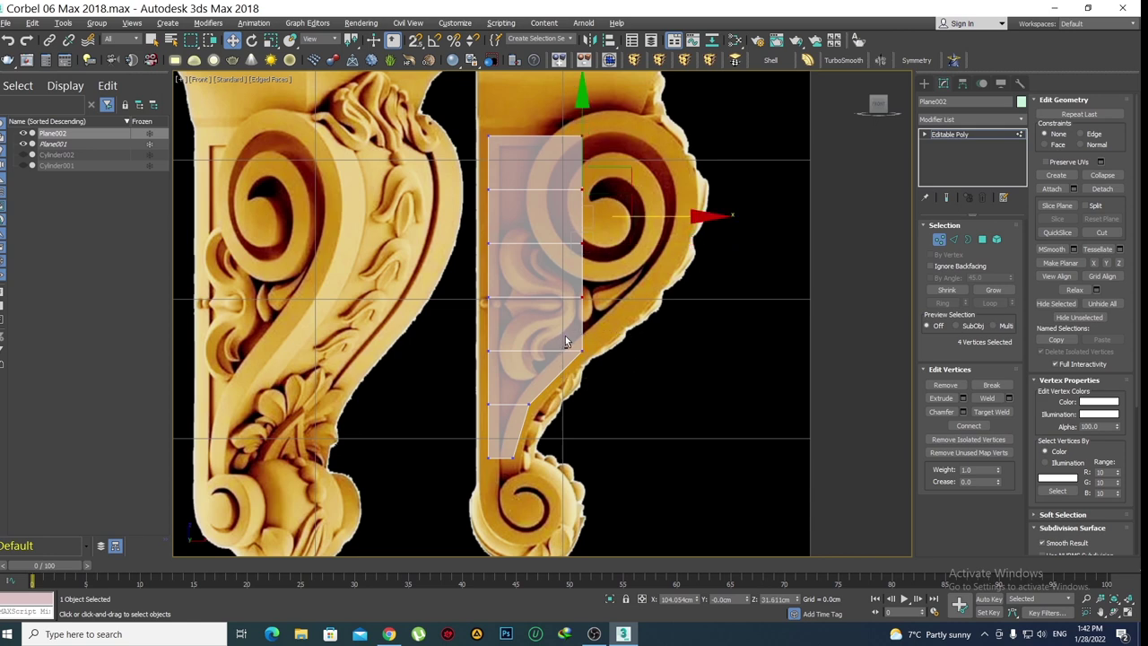
drag(672, 217, 732, 218)
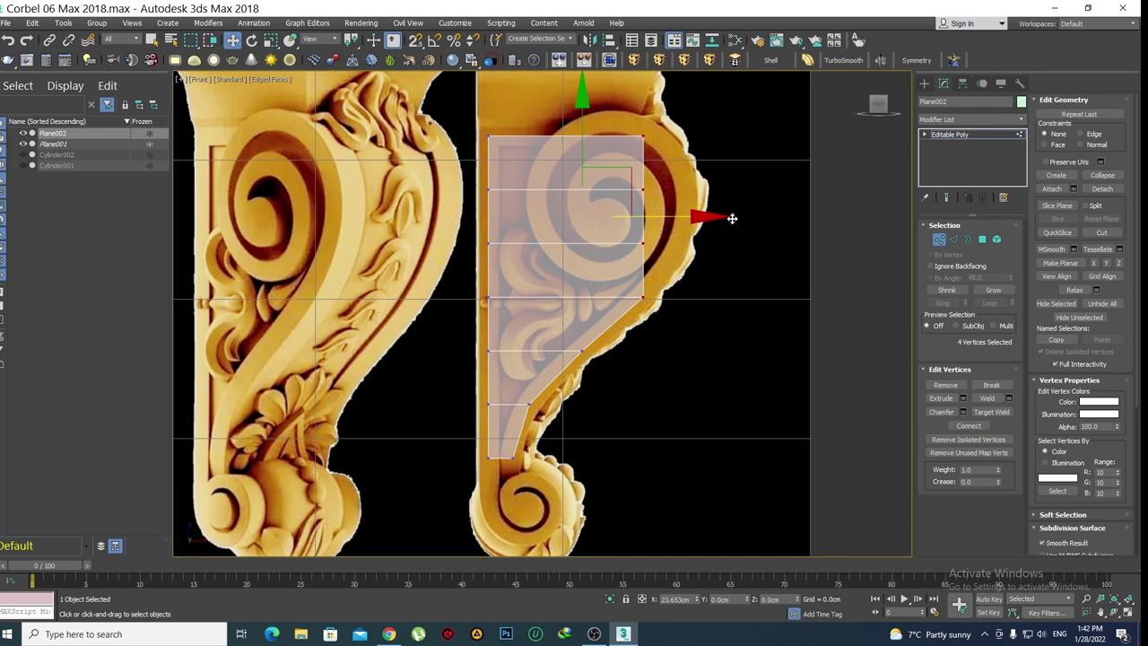
alt+drag(705, 351, 594, 293)
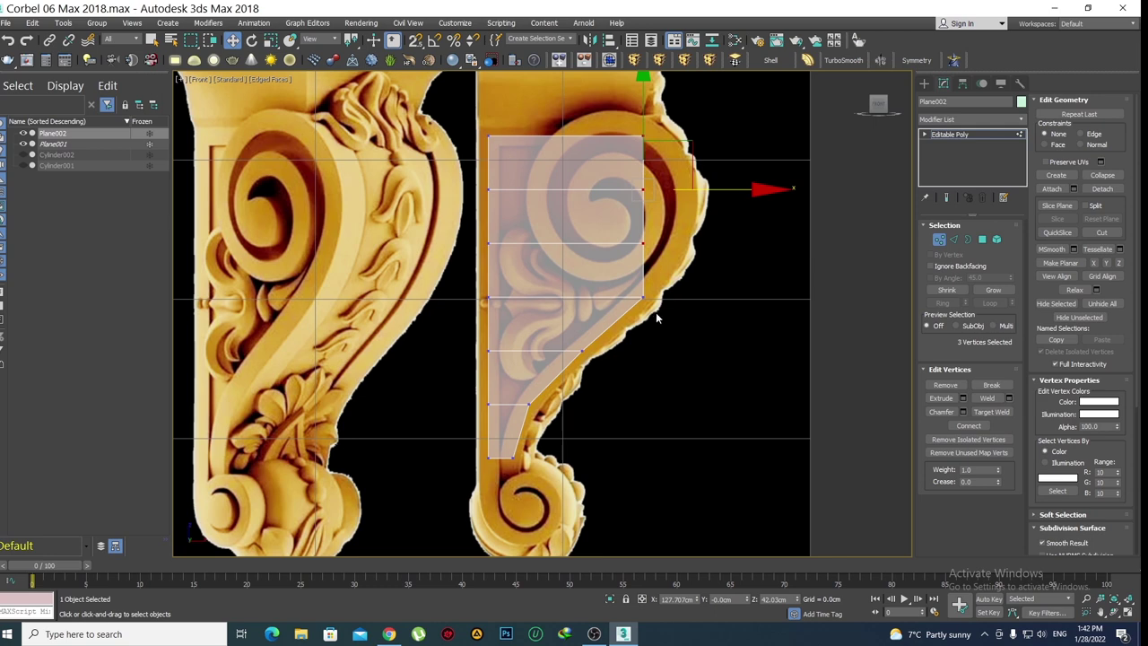
middle_drag(683, 341, 710, 340)
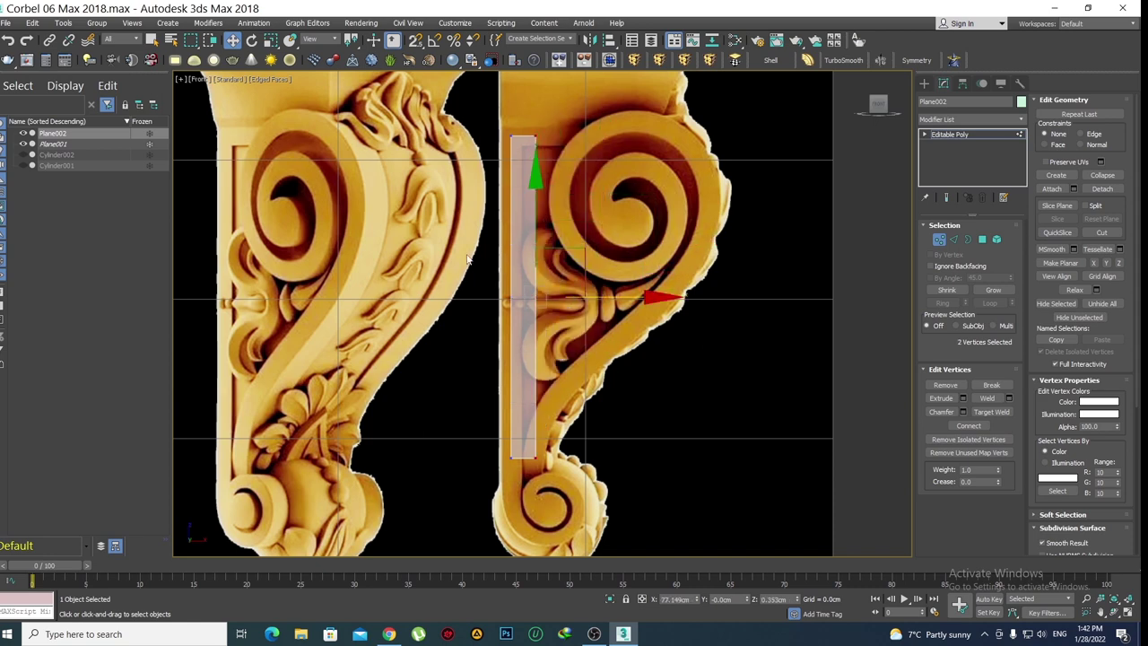
Reselect the two long side edges and connect them with seven evenly spaced edges
click(953, 239)
drag(447, 285, 524, 325)
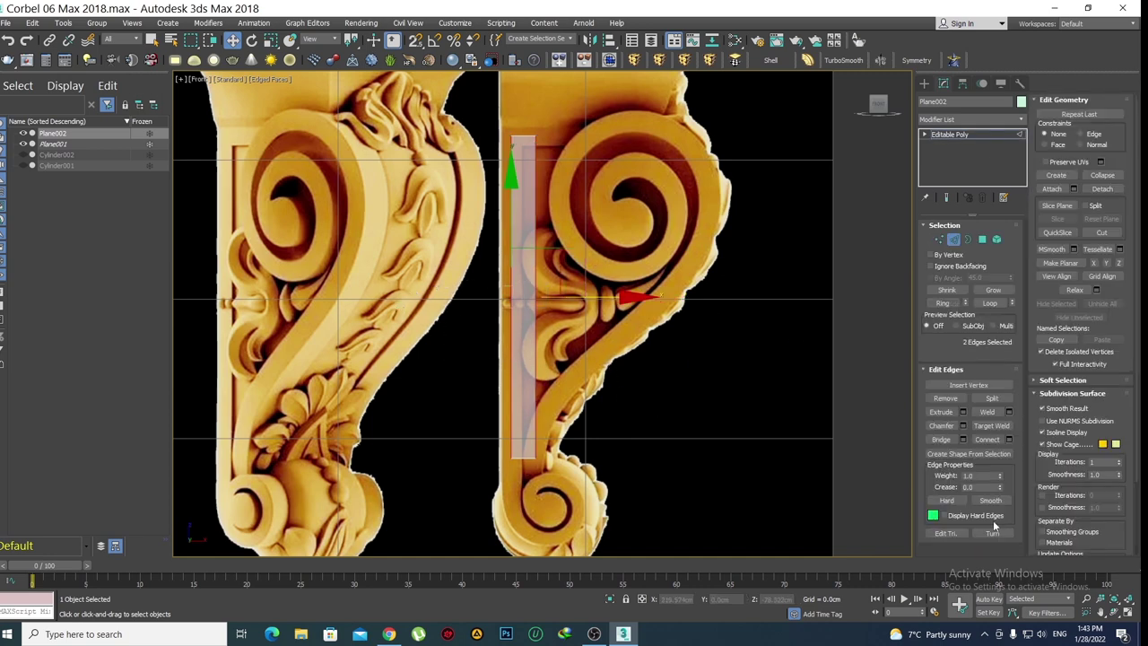
click(1009, 440)
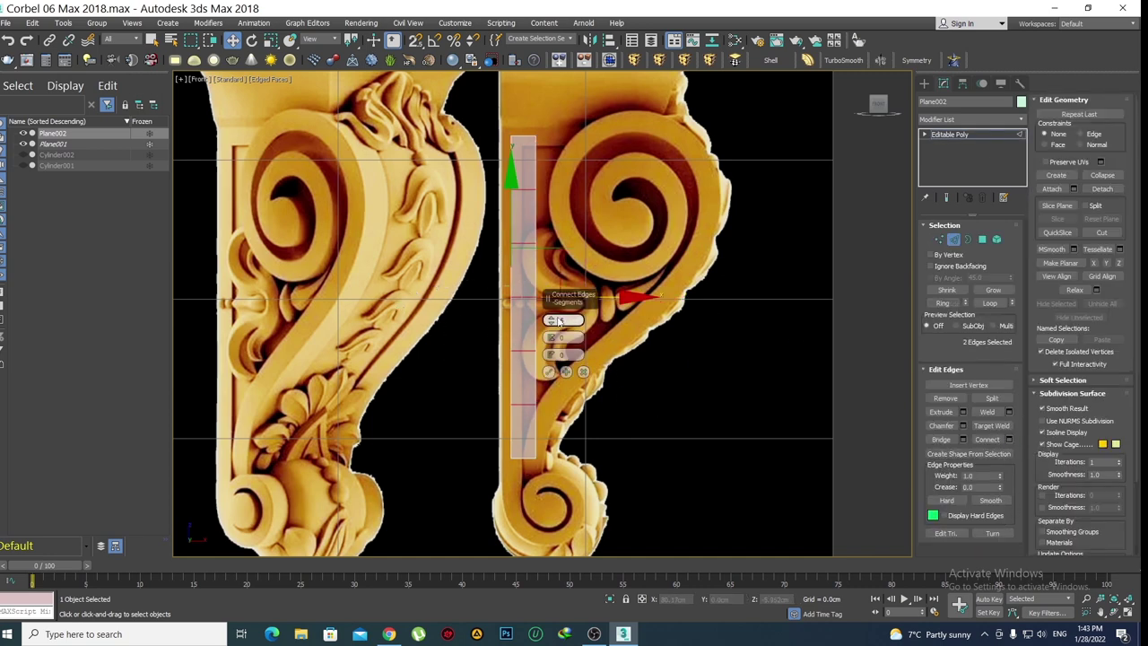
drag(555, 321, 560, 323)
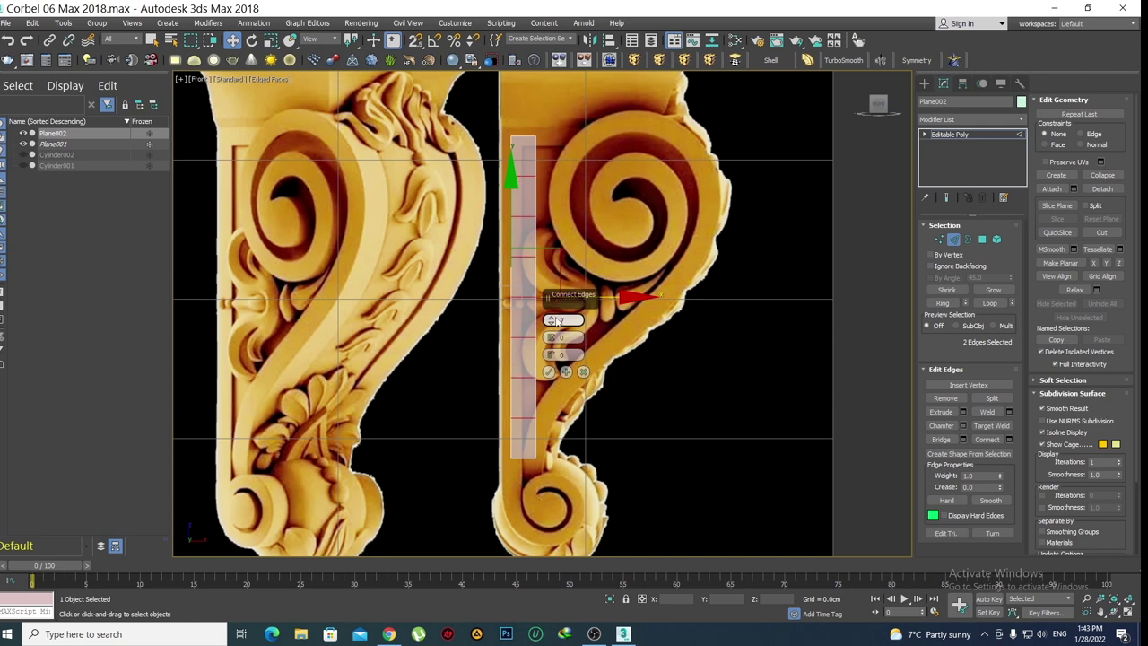
click(548, 371)
Select the right column of vertices and push them right to widen the plane
key(1)
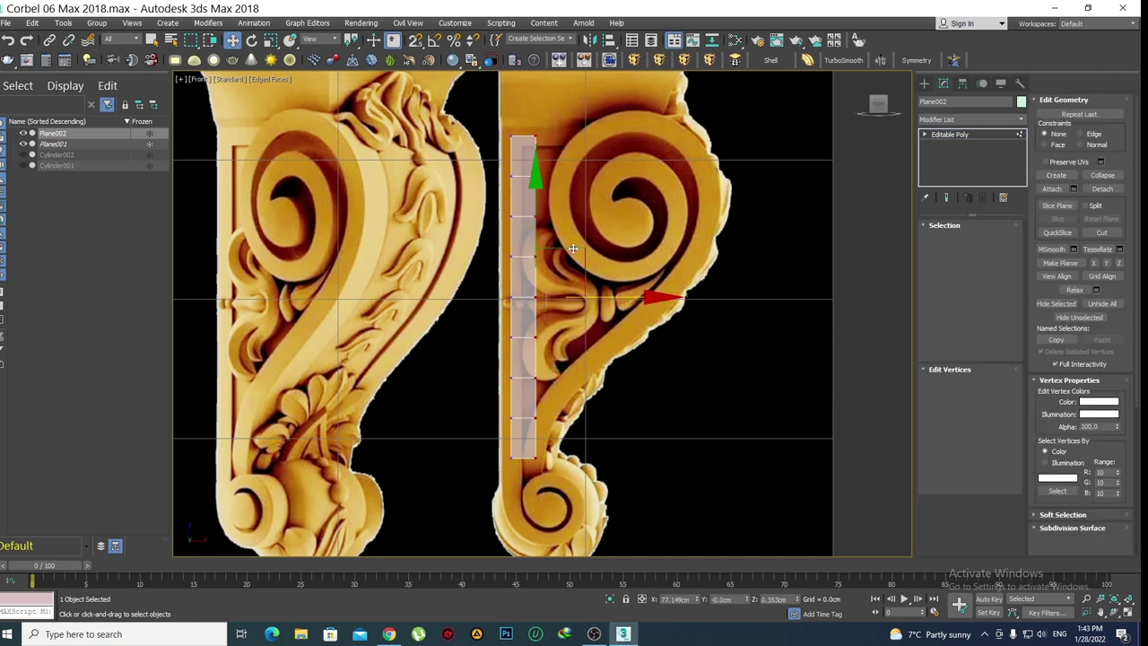
drag(576, 112, 526, 431)
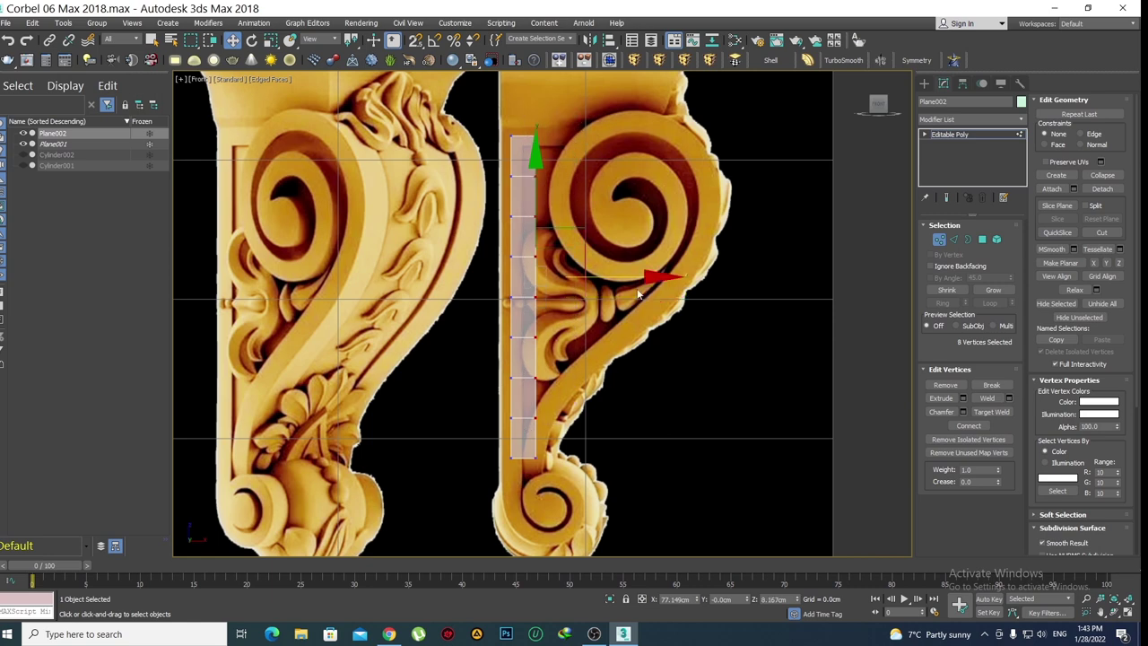
drag(635, 276, 644, 273)
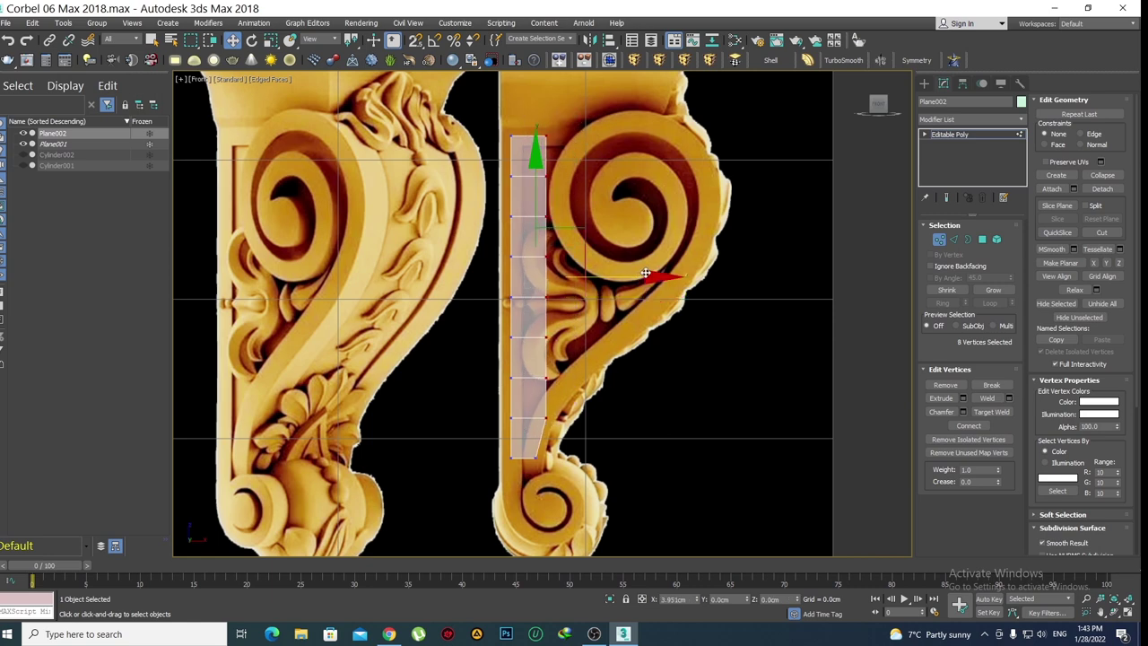
click(514, 406)
key(ctrl+z)
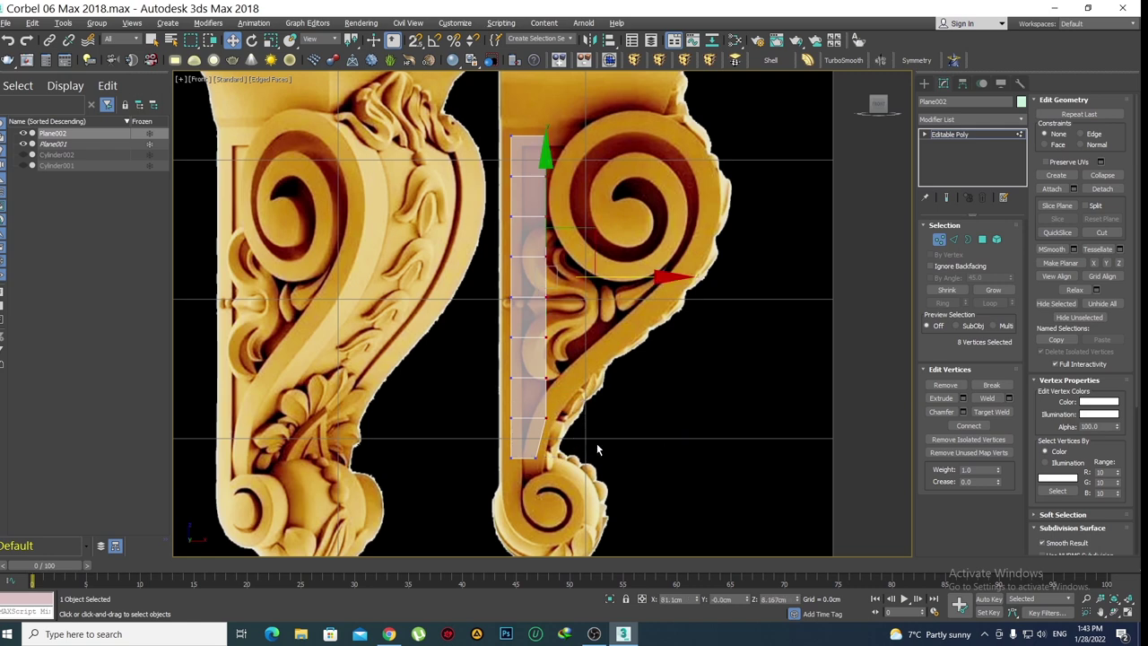
key(ctrl+z)
drag(655, 254, 686, 256)
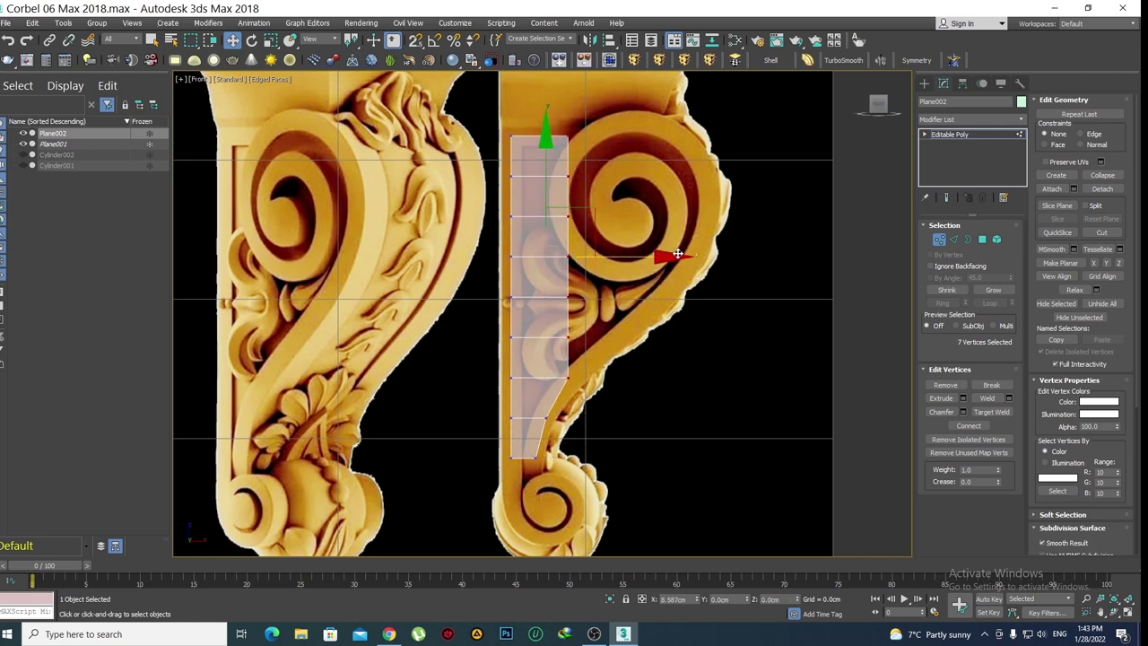
alt+drag(612, 393, 566, 371)
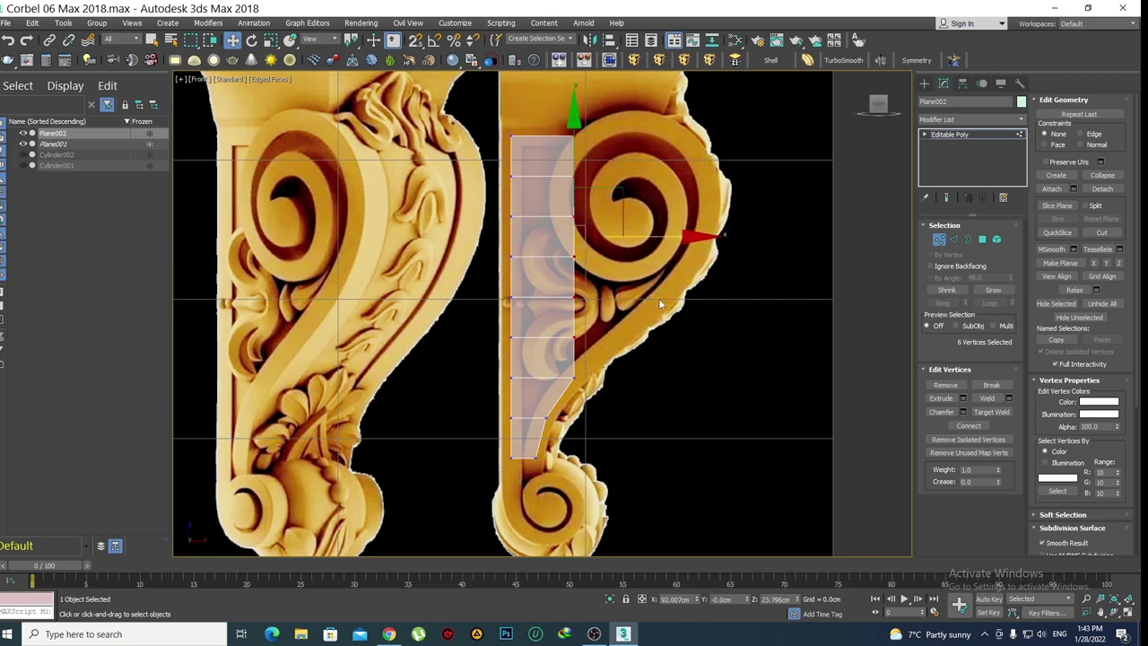
drag(676, 238, 725, 238)
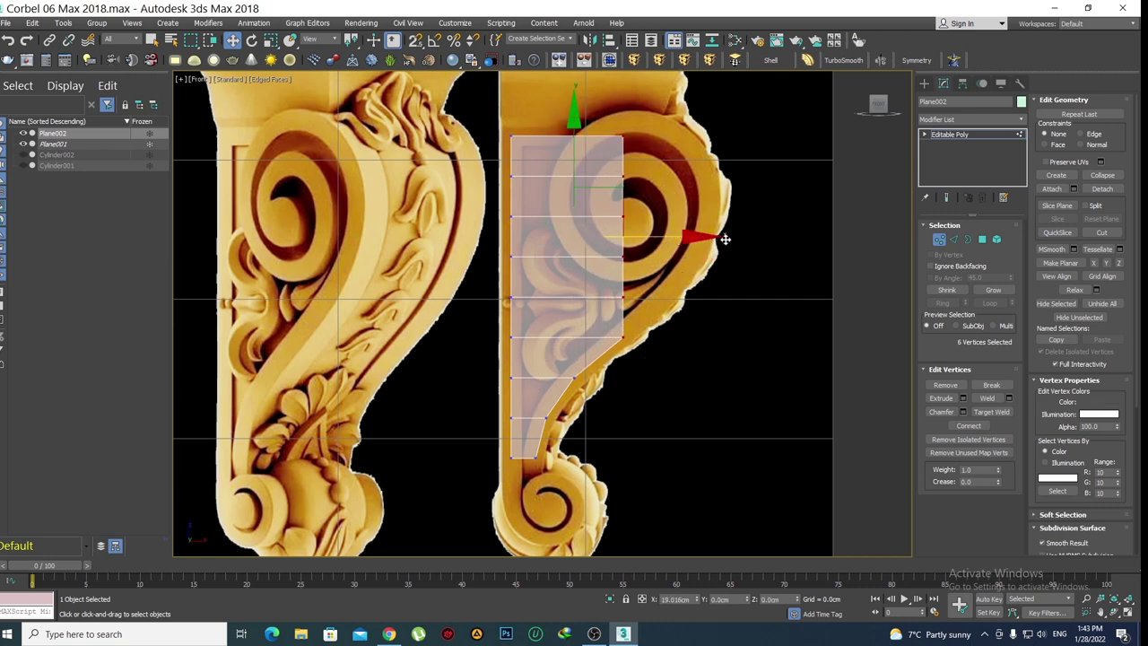
Move the upper right vertices further out to trace the scroll's curved outline
alt+click(624, 337)
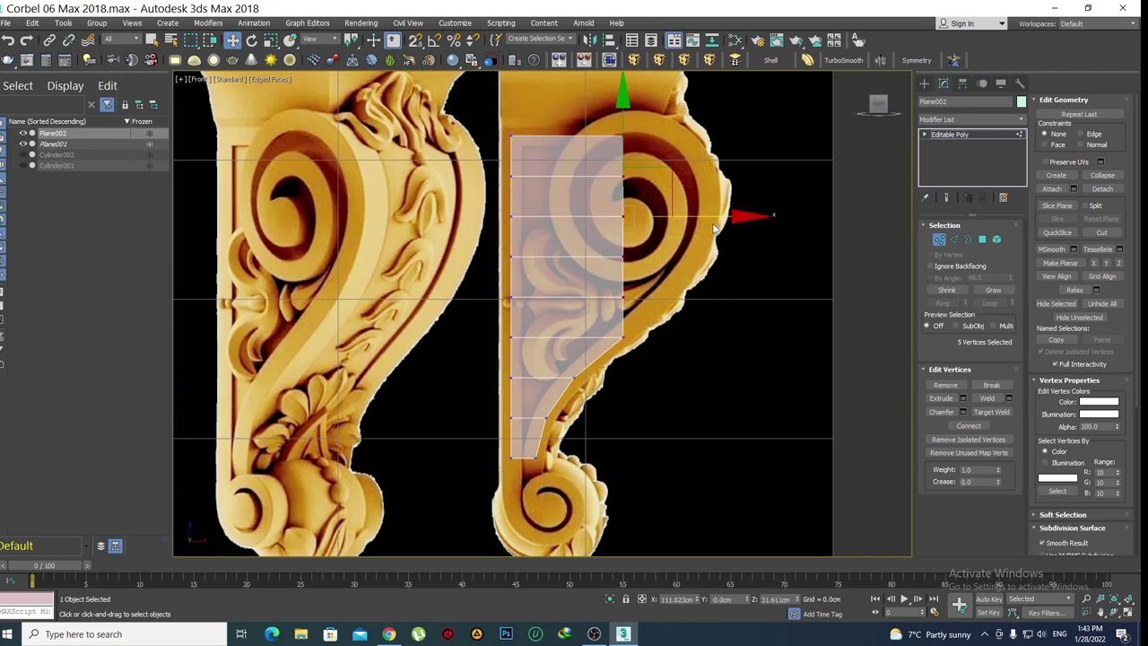
drag(728, 217, 752, 222)
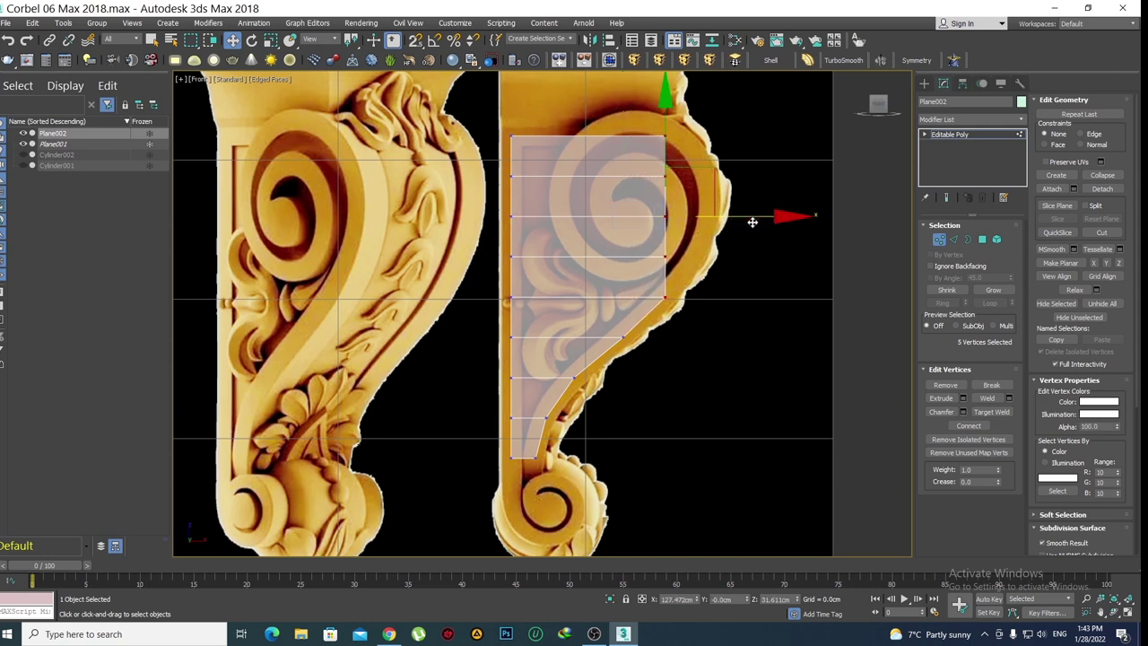
alt+drag(708, 354, 605, 267)
drag(738, 195, 770, 195)
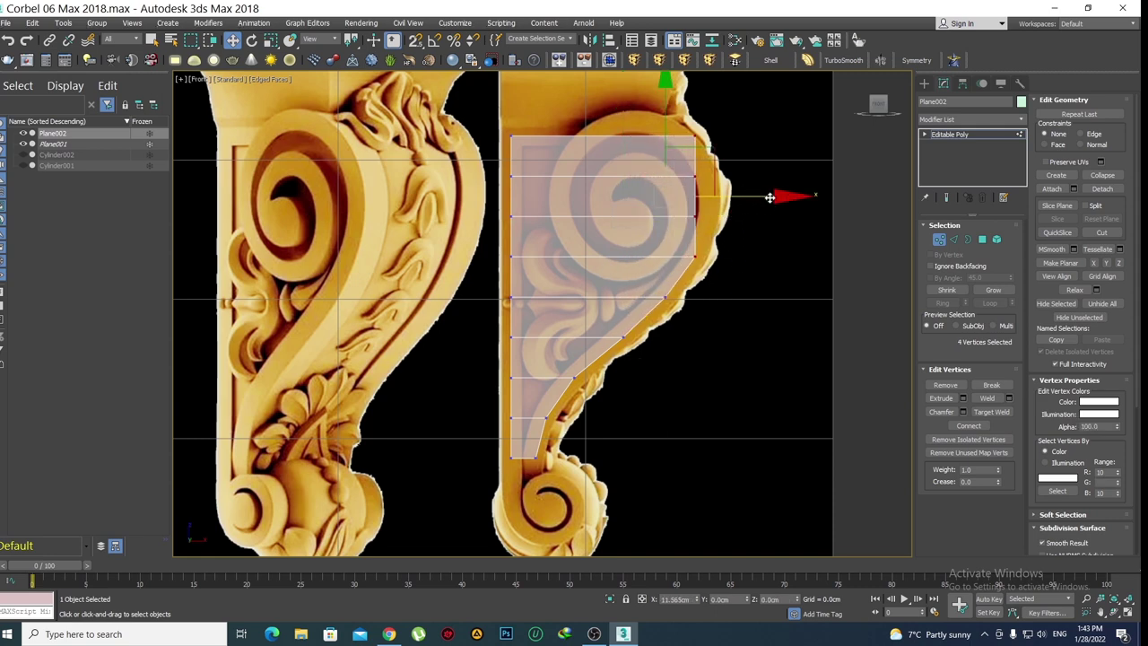
alt+drag(748, 282, 695, 244)
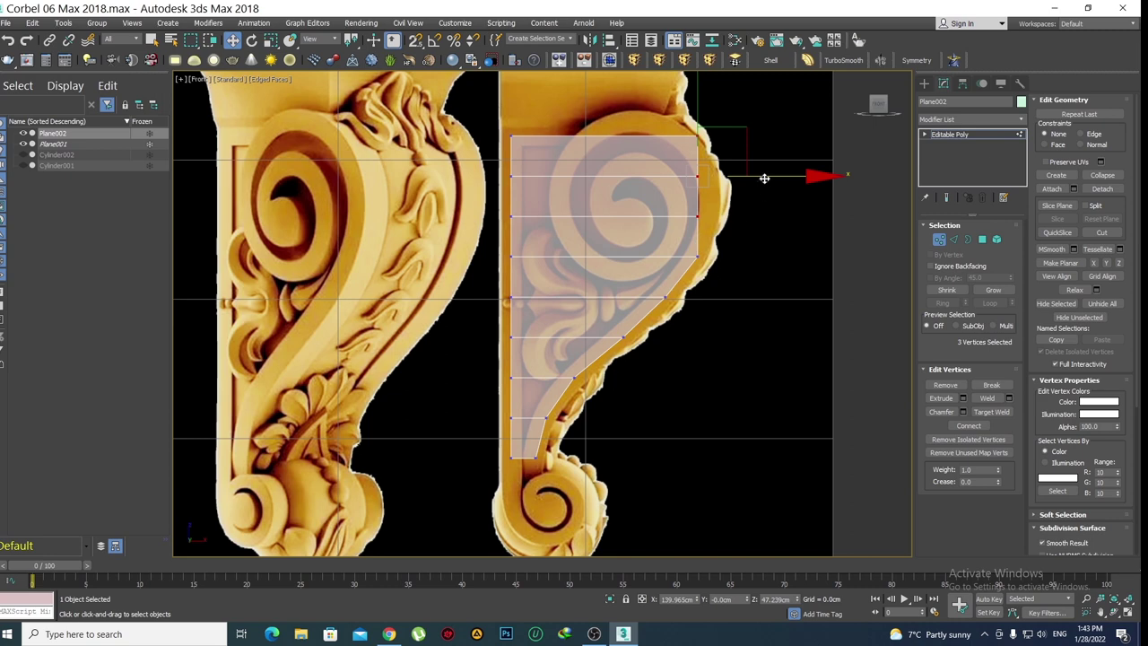
drag(764, 179, 778, 175)
alt+drag(745, 235, 695, 202)
scroll(779, 174, up, 2)
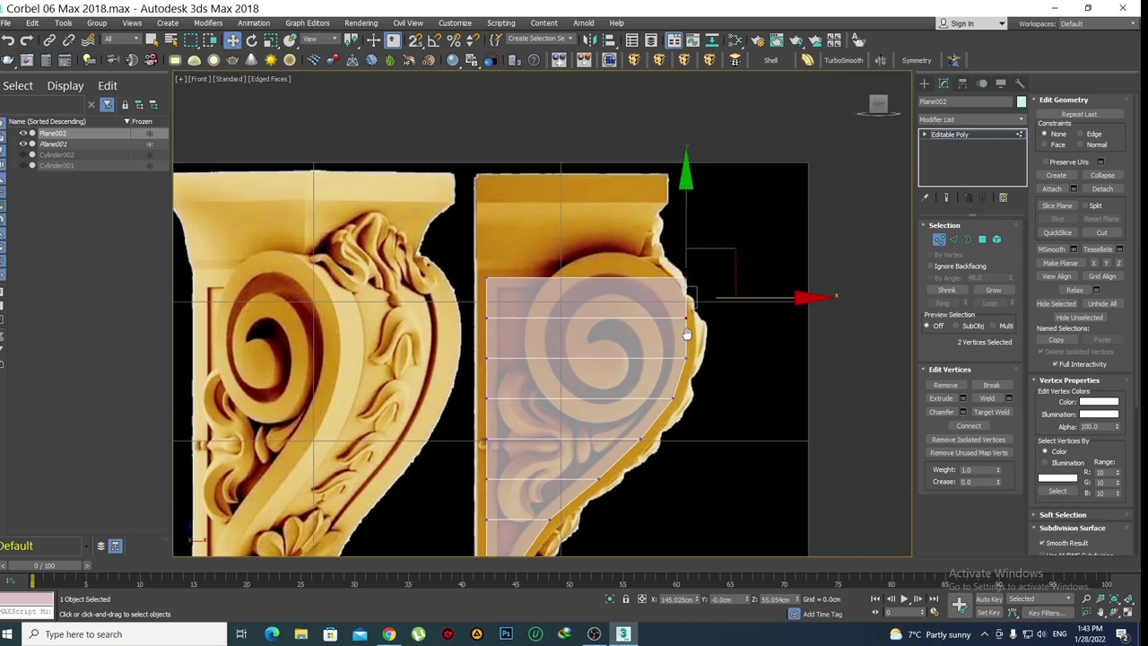
middle_drag(763, 179, 737, 315)
drag(750, 313, 706, 290)
click(679, 287)
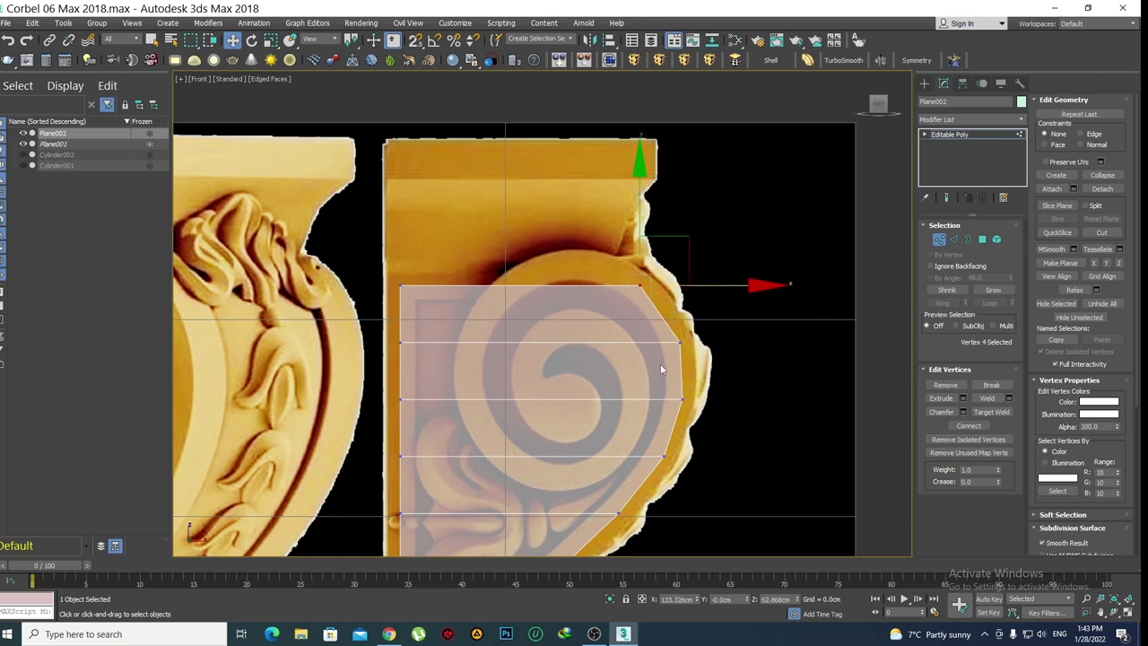
Select the plane's bottom edge and extend it downward with a new row
scroll(660, 363, up, 2)
scroll(625, 230, down, 5)
scroll(645, 302, up, 3)
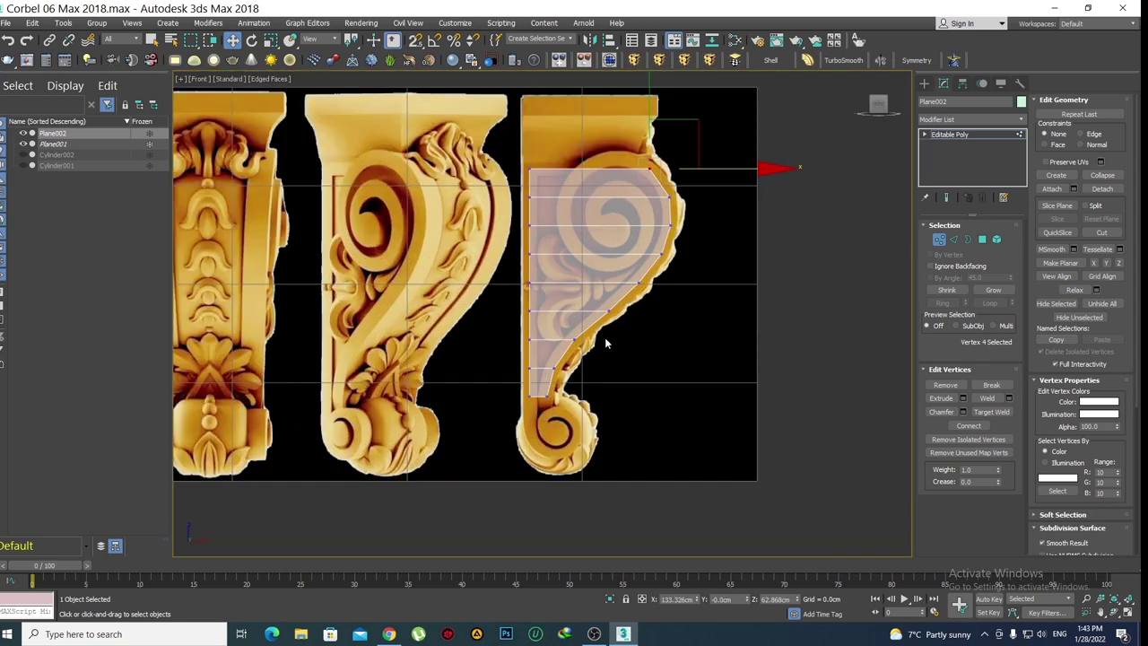
scroll(607, 347, up, 3)
scroll(607, 347, up, 2)
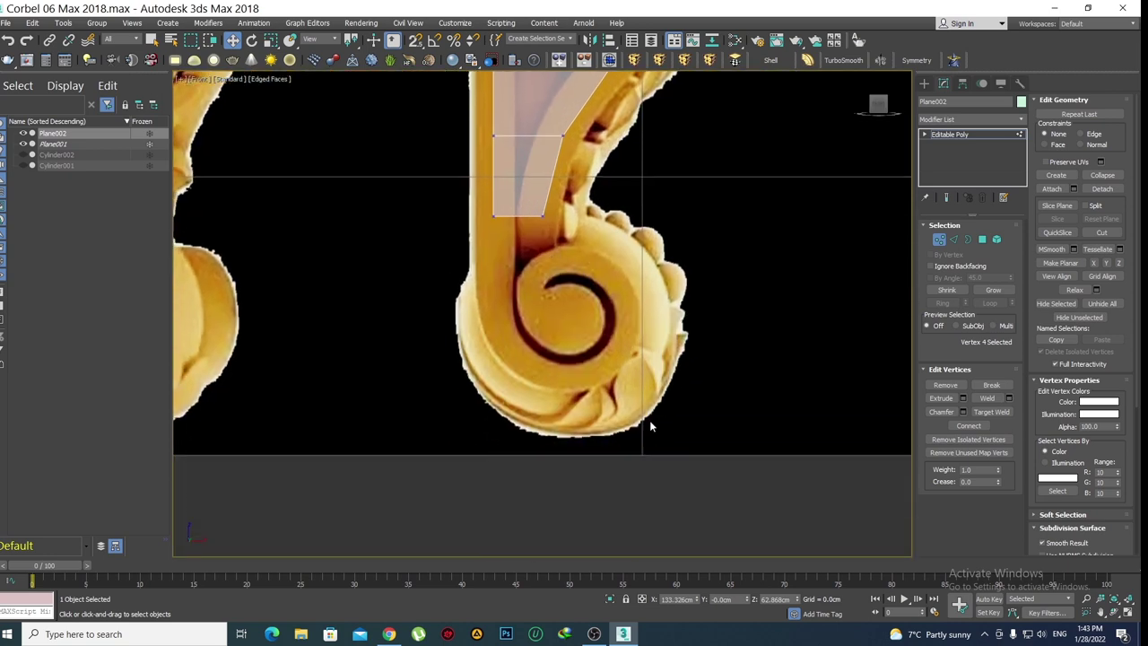
scroll(549, 272, up, 1)
key(2)
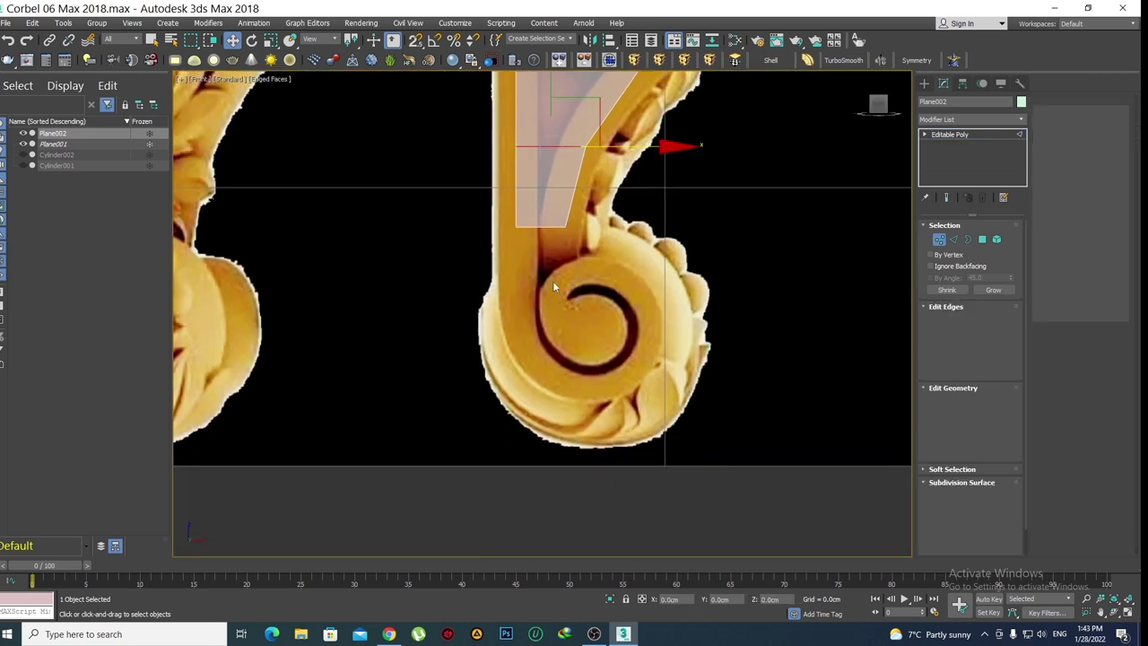
click(536, 226)
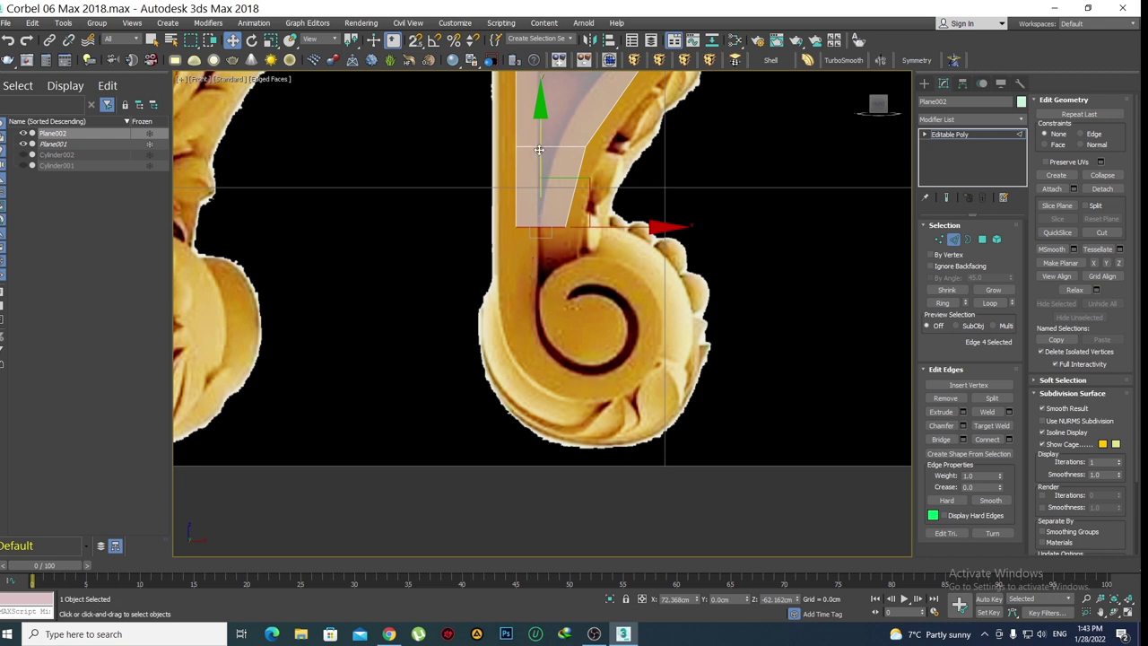
shift+drag(538, 150, 538, 189)
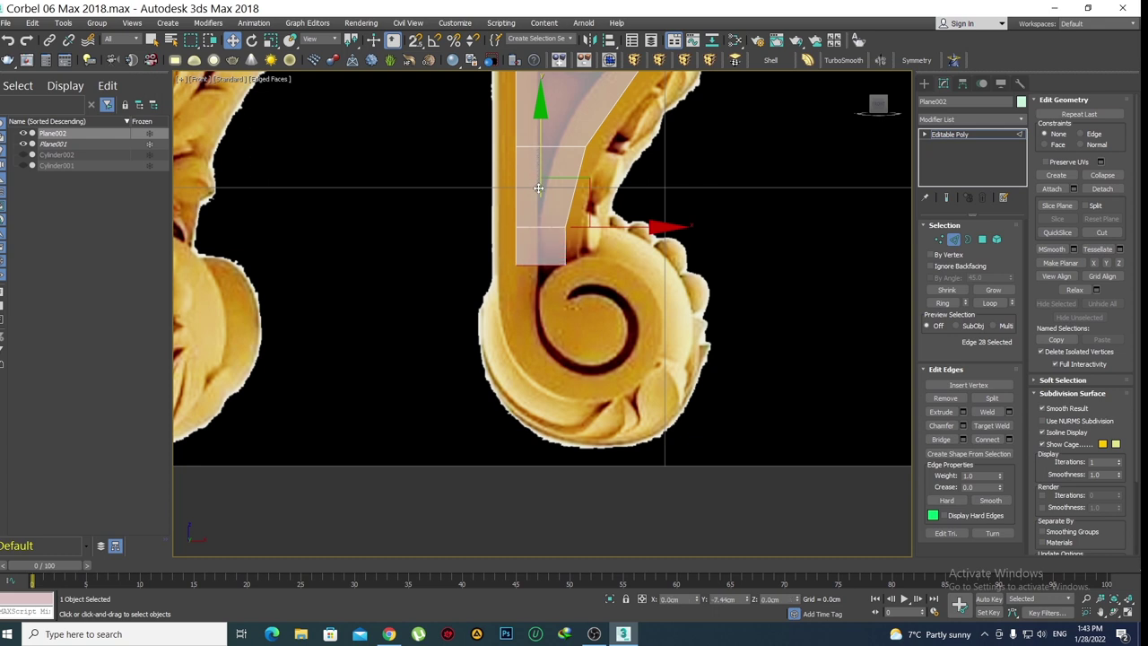
Undo and re-extrude the bottom edges lower to reach the top of the spiral scroll
key(ctrl+z)
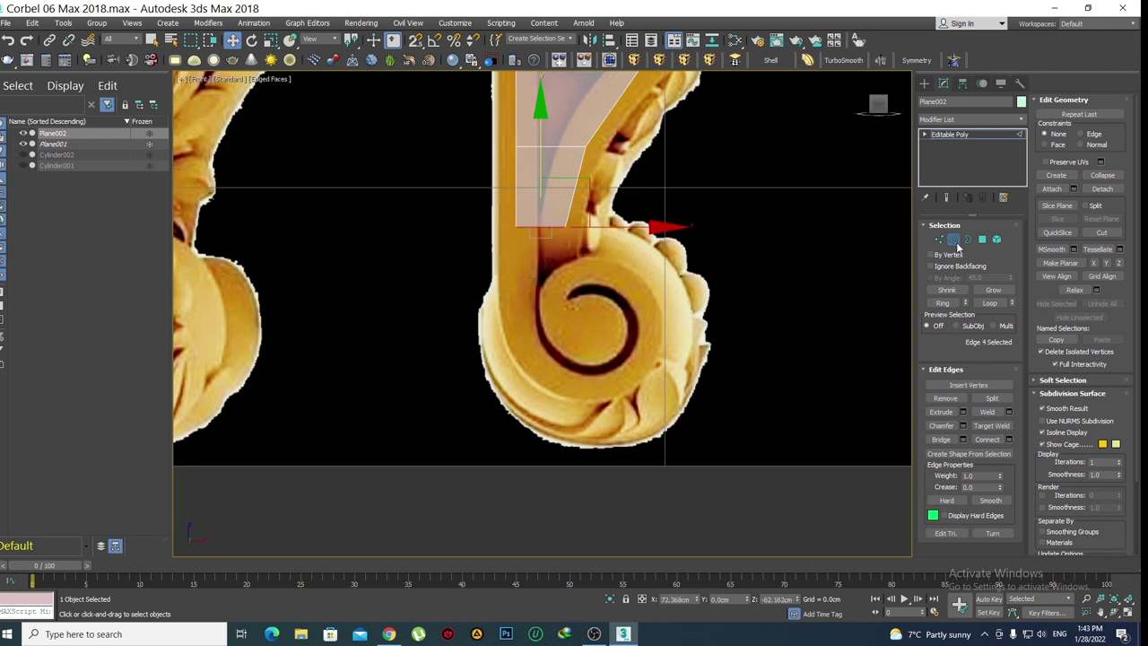
shift+drag(545, 156, 526, 216)
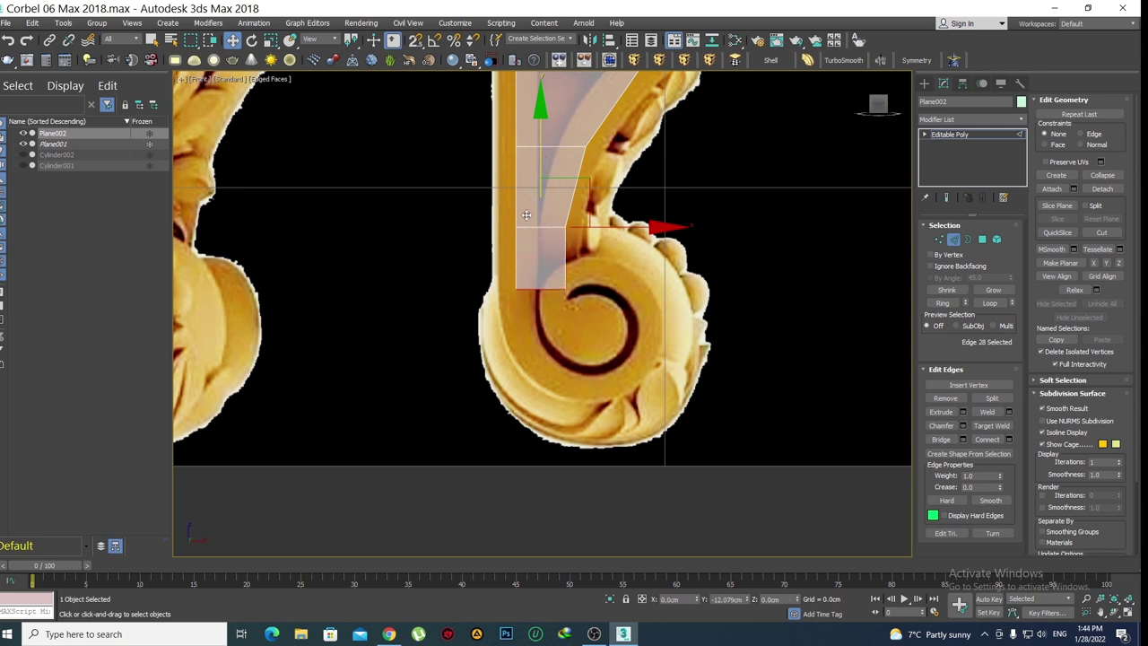
shift+drag(527, 215, 527, 231)
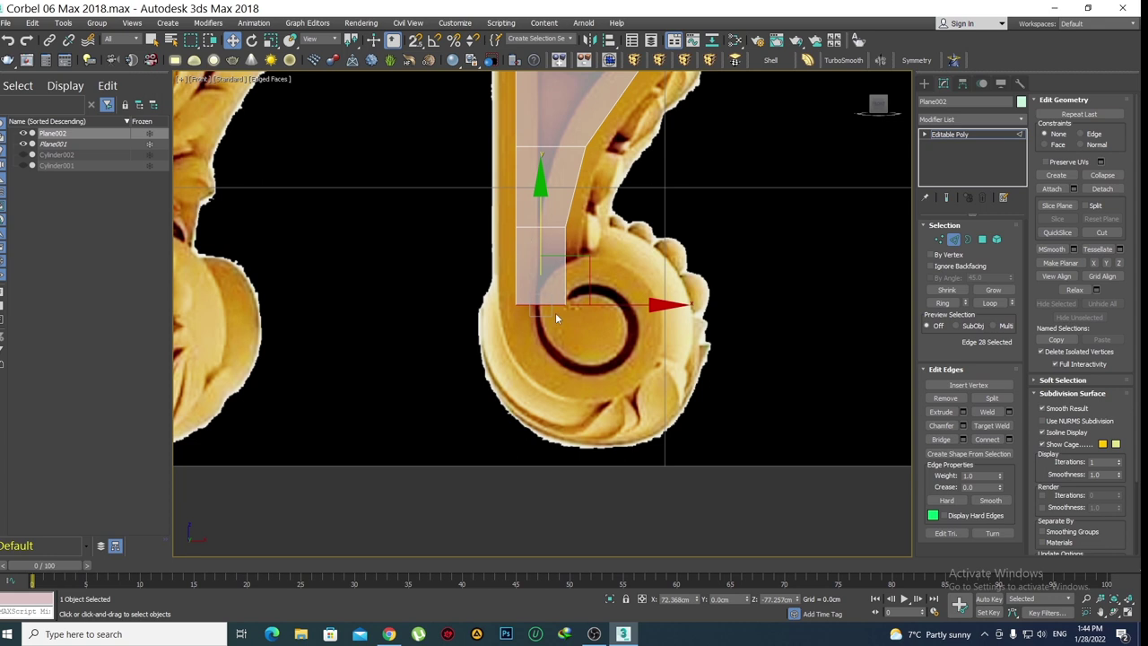
key(1)
drag(589, 341, 560, 289)
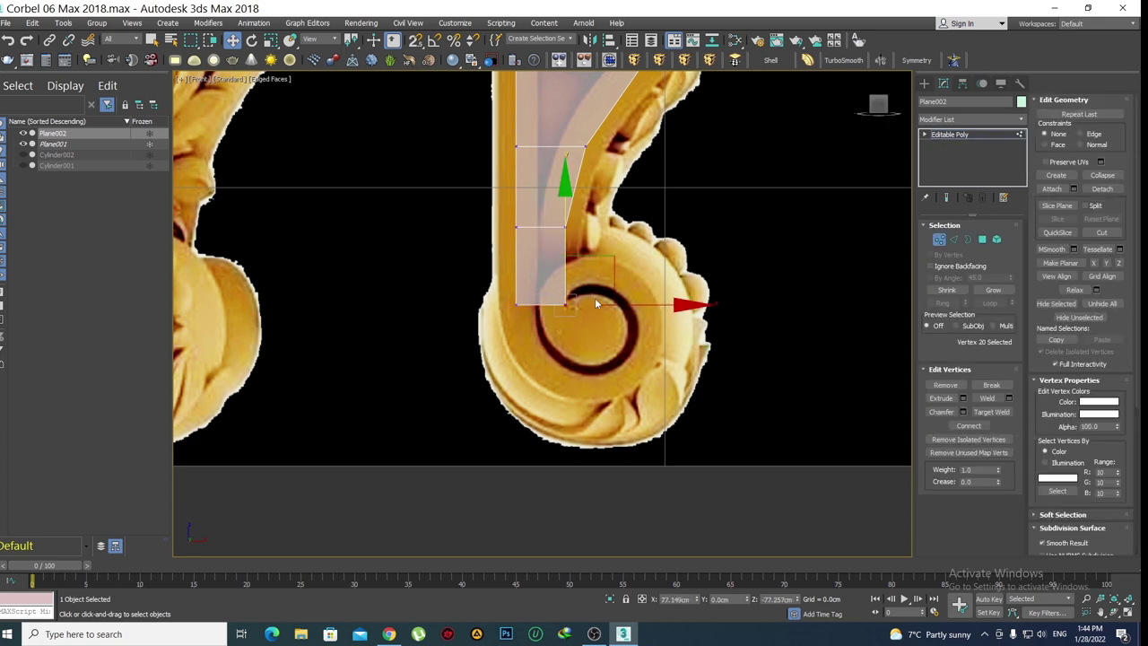
Move the lower vertices up and right along the arm onto the inner curve
scroll(575, 339, down, 1)
scroll(560, 329, down, 1)
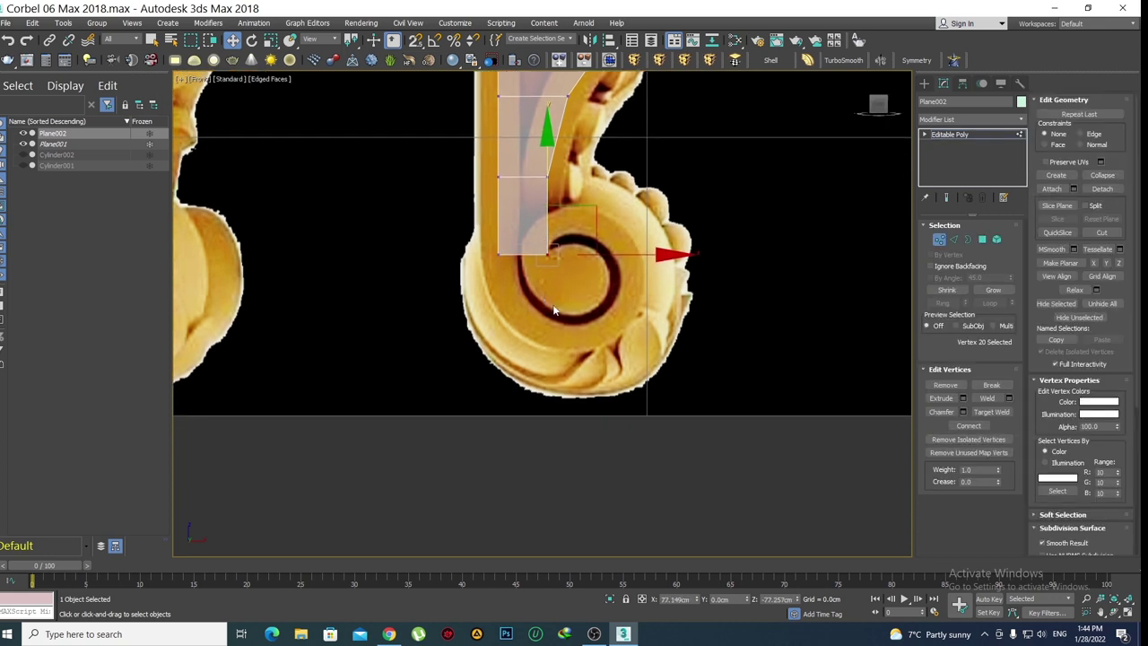
scroll(560, 328, down, 1)
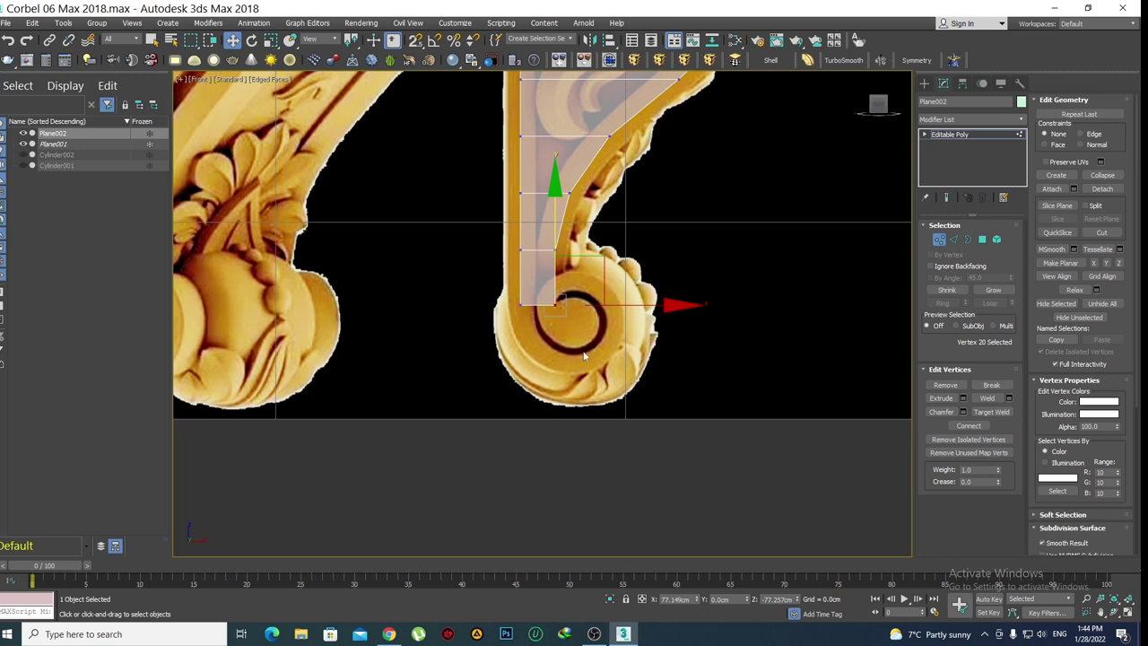
scroll(583, 356, down, 4)
scroll(617, 283, up, 4)
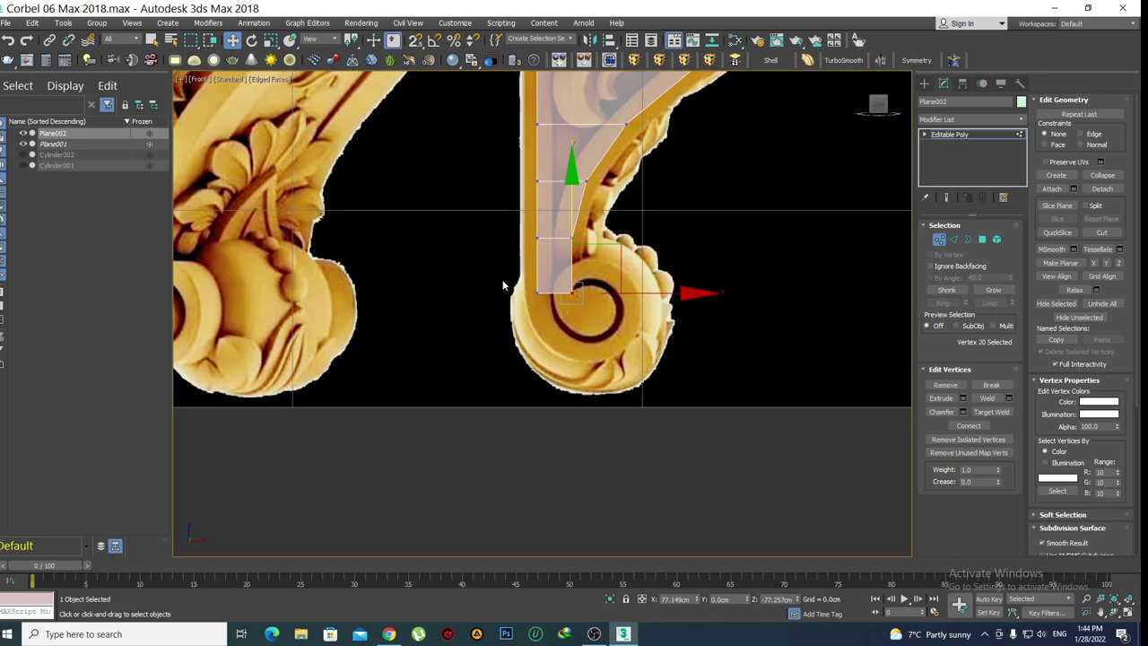
scroll(571, 299, up, 3)
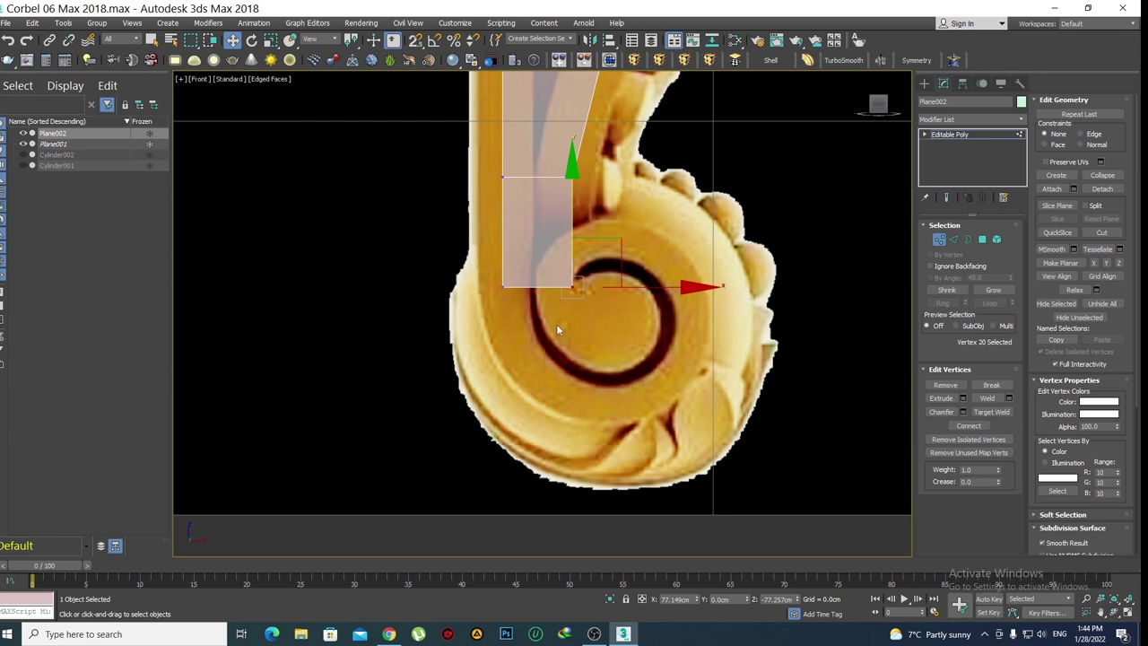
scroll(565, 329, down, 3)
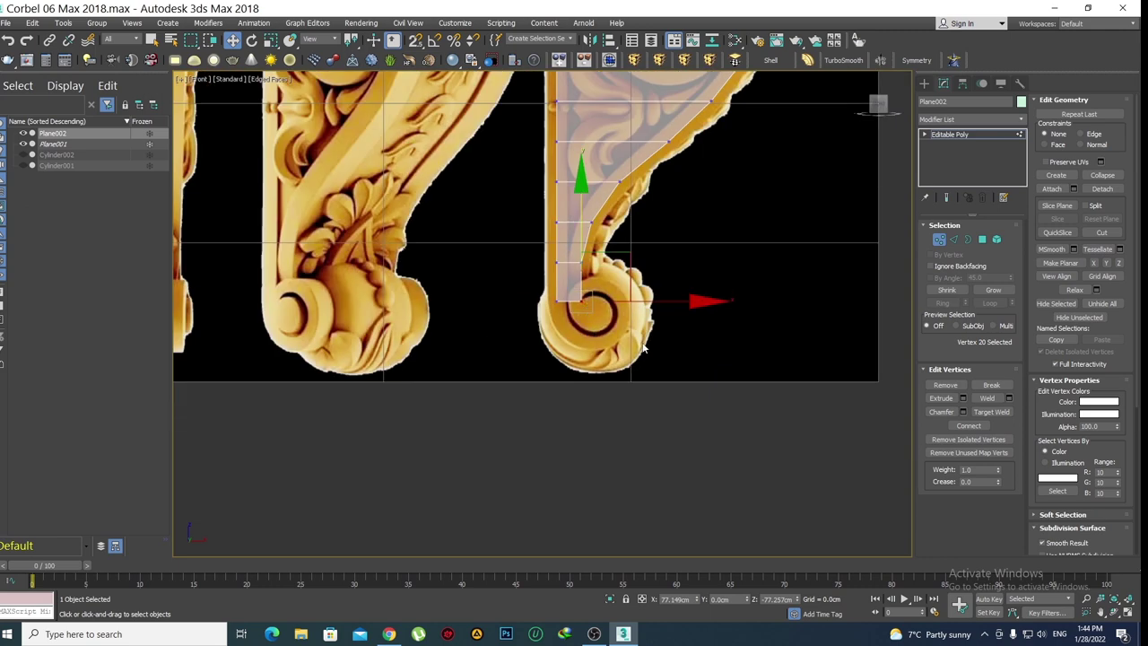
scroll(642, 348, up, 1)
scroll(491, 310, up, 2)
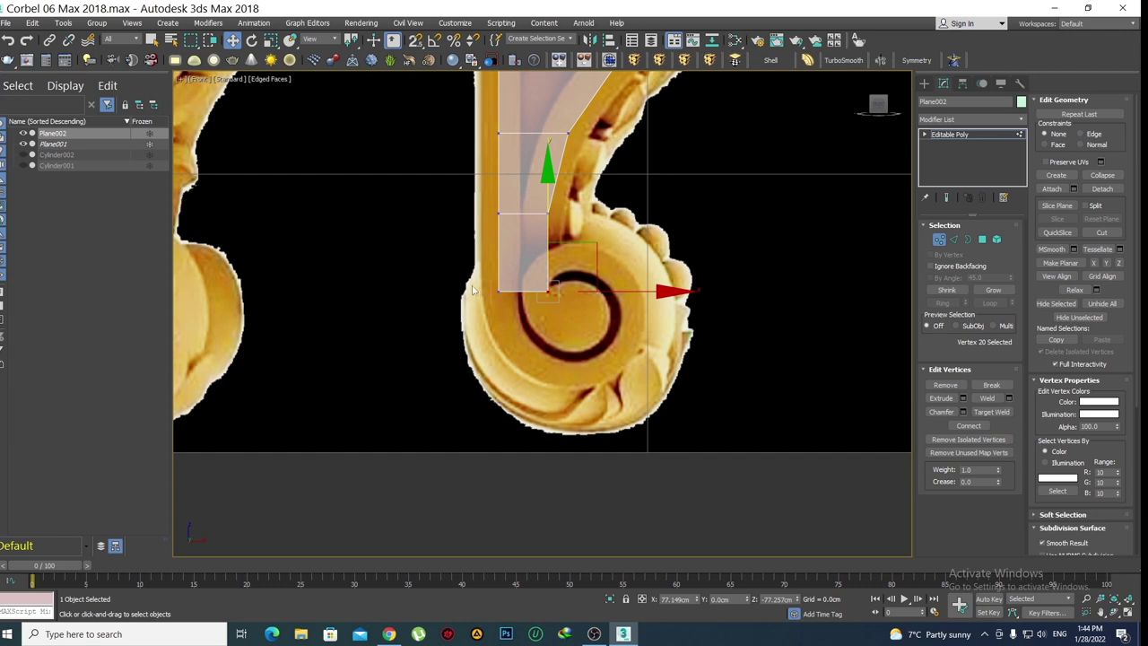
scroll(528, 213, down, 3)
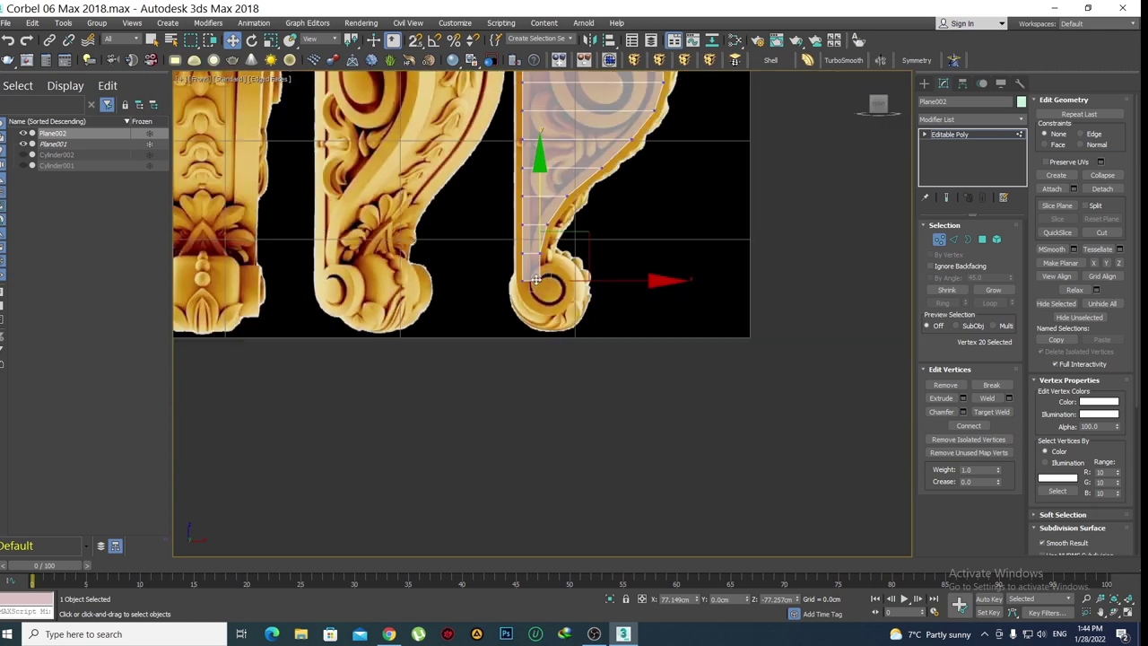
scroll(558, 307, up, 3)
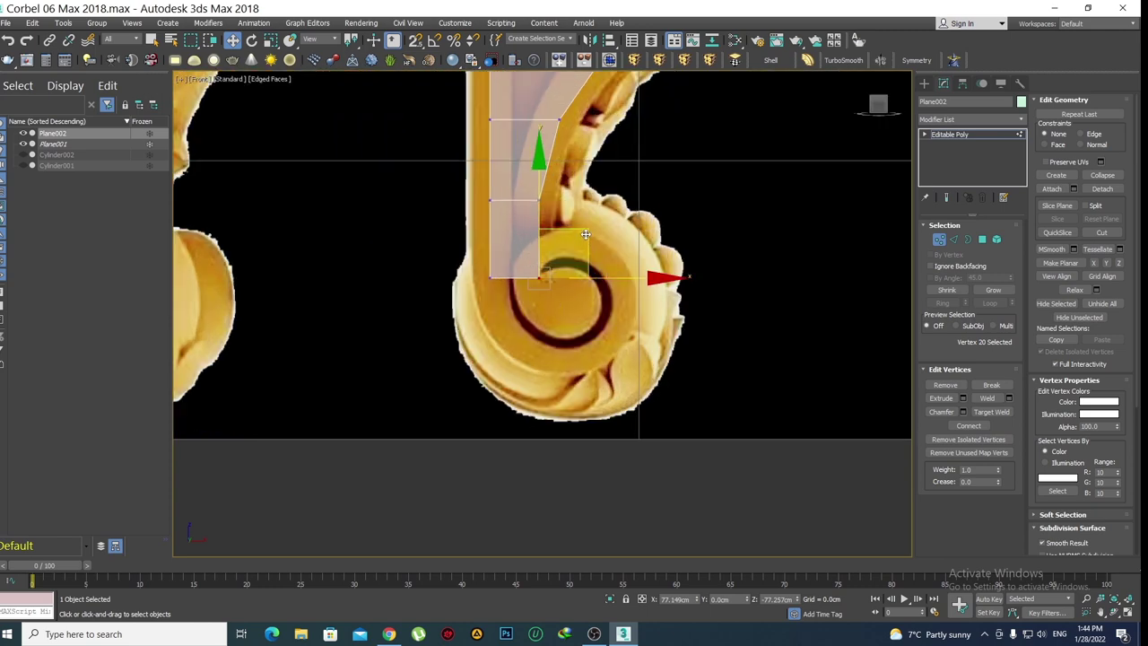
mouse_move(582, 255)
mouse_down()
mouse_move(630, 155)
mouse_move(605, 181)
mouse_up()
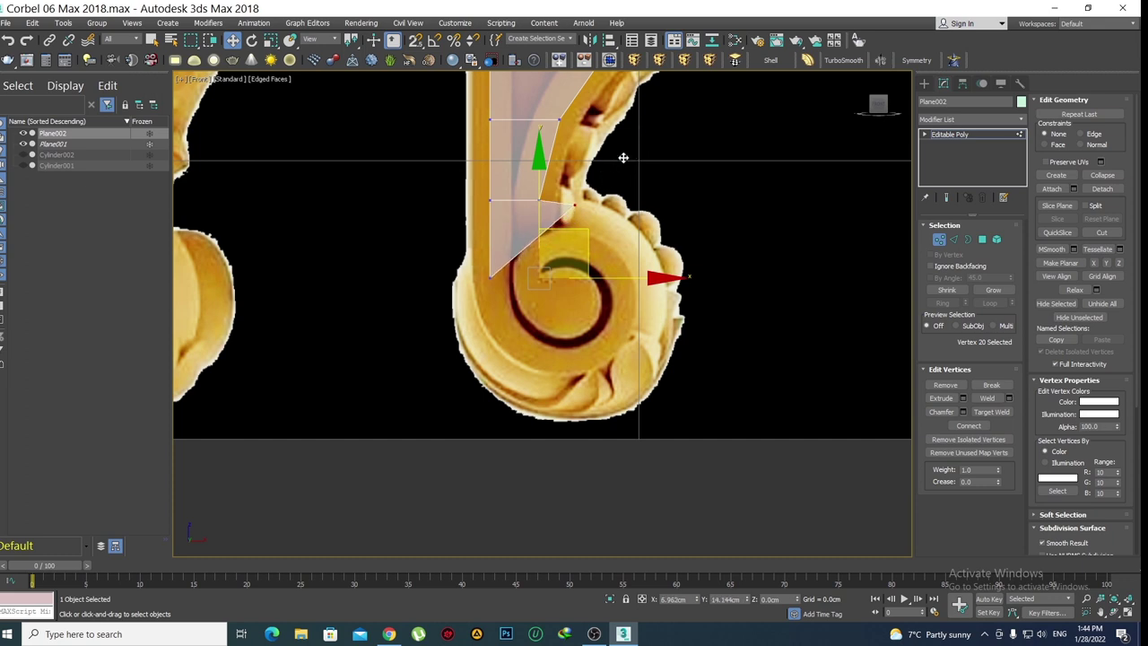
middle_drag(571, 271, 520, 299)
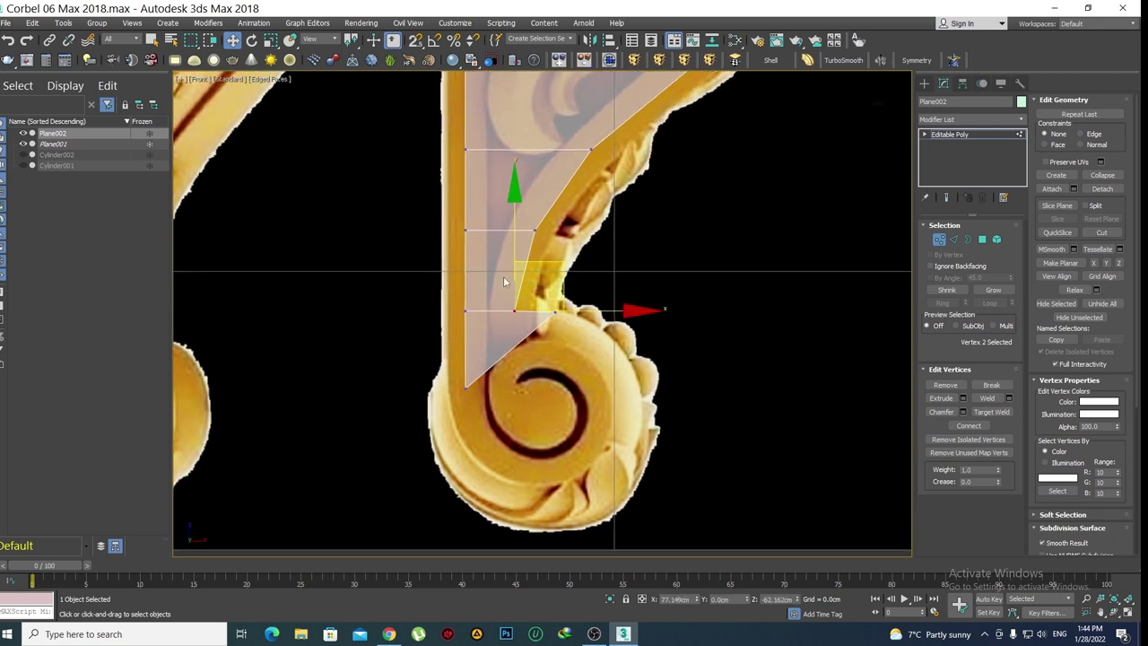
drag(520, 299, 523, 280)
mouse_move(559, 233)
mouse_down()
mouse_move(570, 260)
mouse_move(559, 274)
mouse_up()
Place the vertex at the arm's inner corner onto the curve above the spiral
click(549, 351)
scroll(517, 333, up, 2)
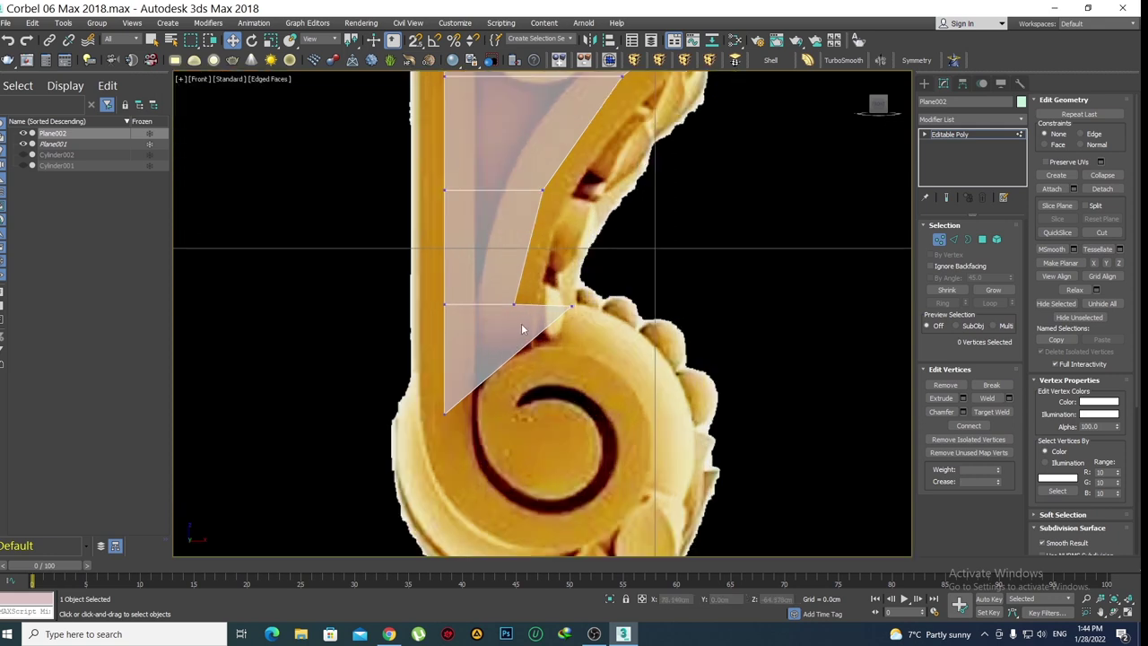
click(514, 305)
drag(553, 256, 559, 231)
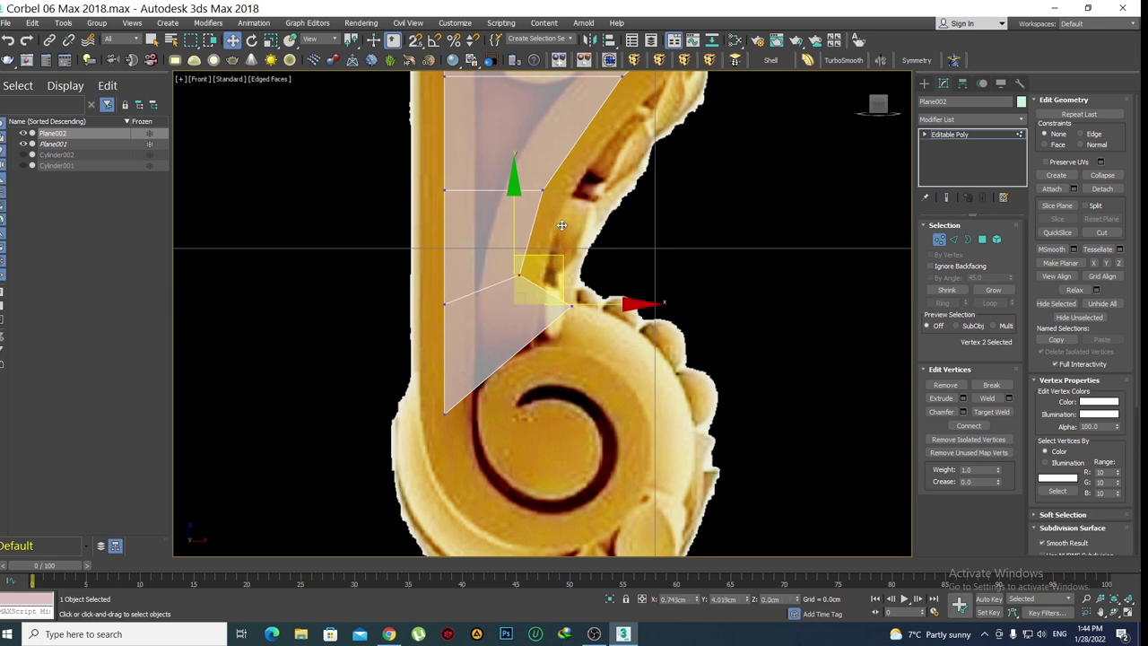
click(539, 349)
scroll(512, 284, down, 2)
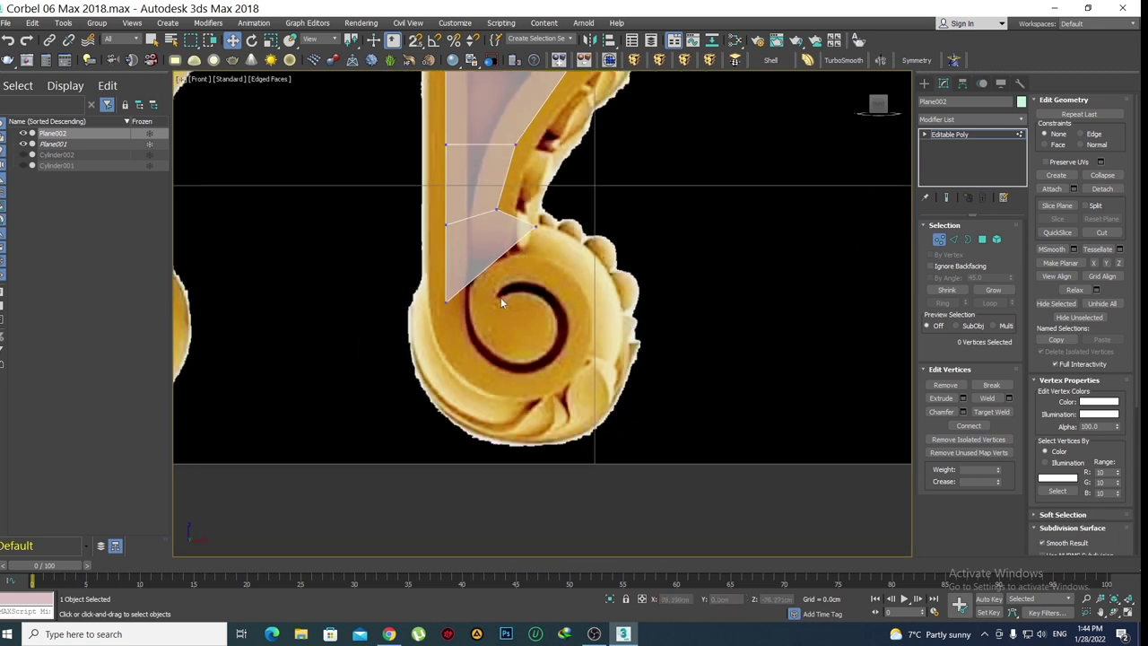
Extrude a new polygon from the diagonal edge over the scroll and pull its lower vertices down-left onto the outline
key(2)
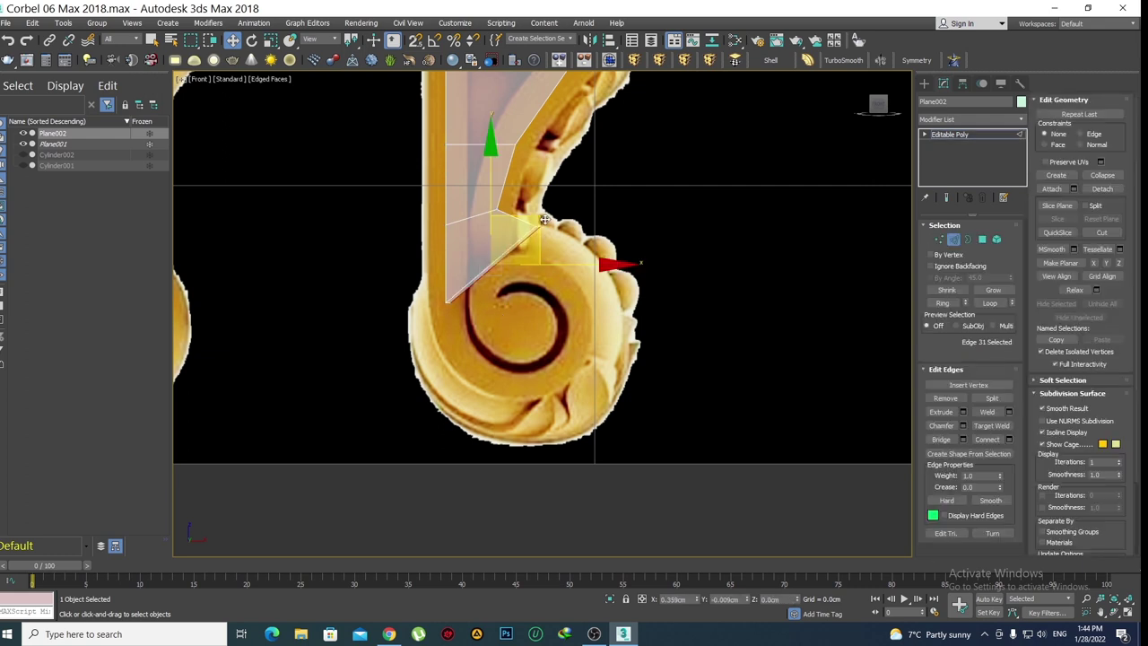
mouse_move(545, 219)
shift+mouse_down()
mouse_move(595, 246)
mouse_move(600, 357)
shift+mouse_up()
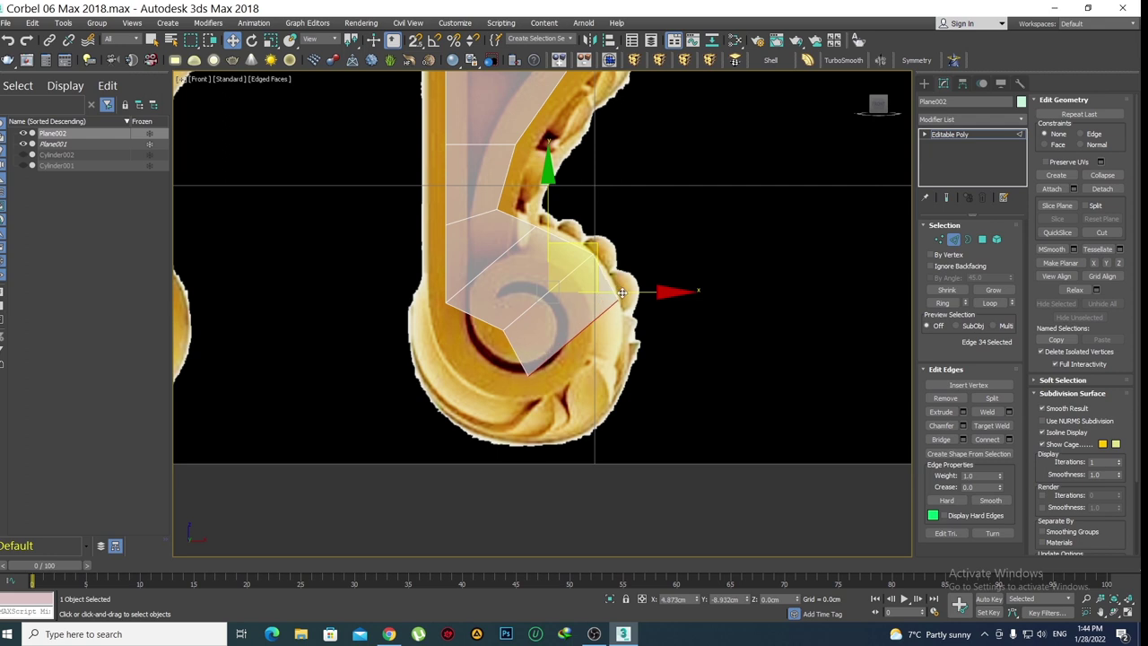
key(1)
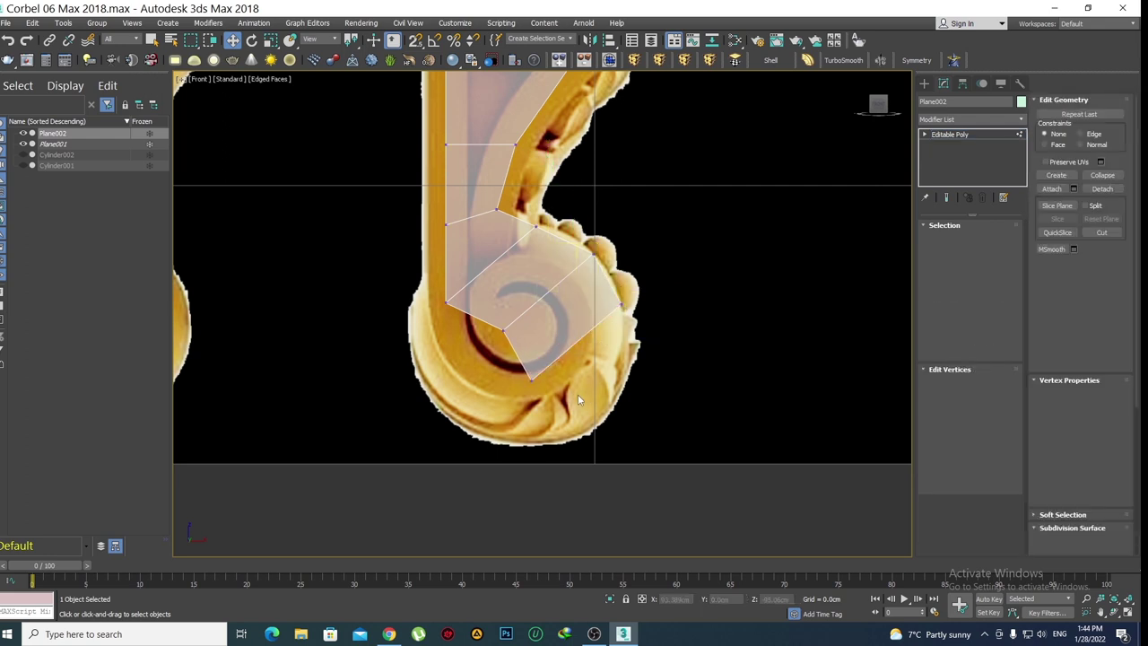
scroll(476, 327, up, 2)
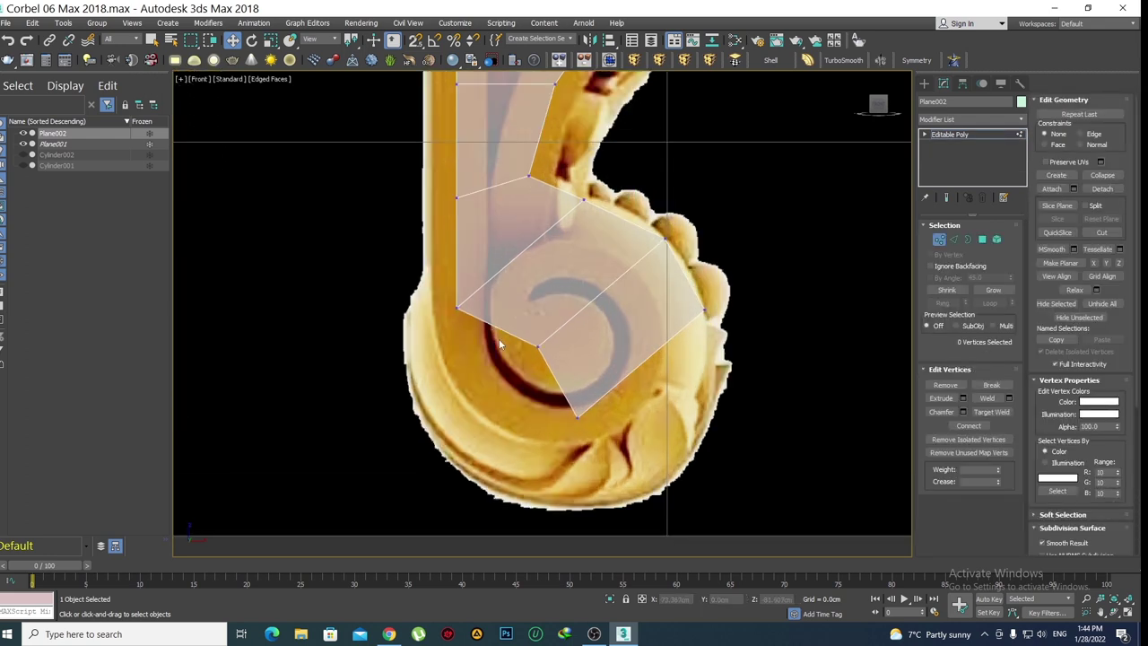
drag(509, 330, 511, 330)
drag(583, 304, 526, 332)
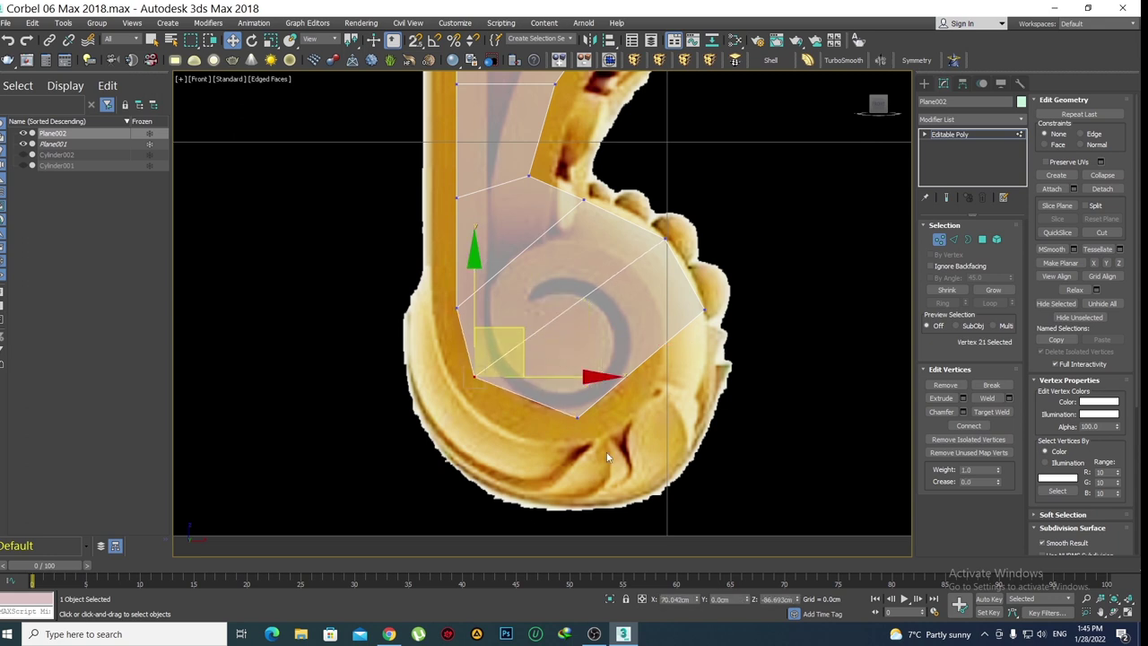
click(576, 415)
drag(614, 370, 560, 381)
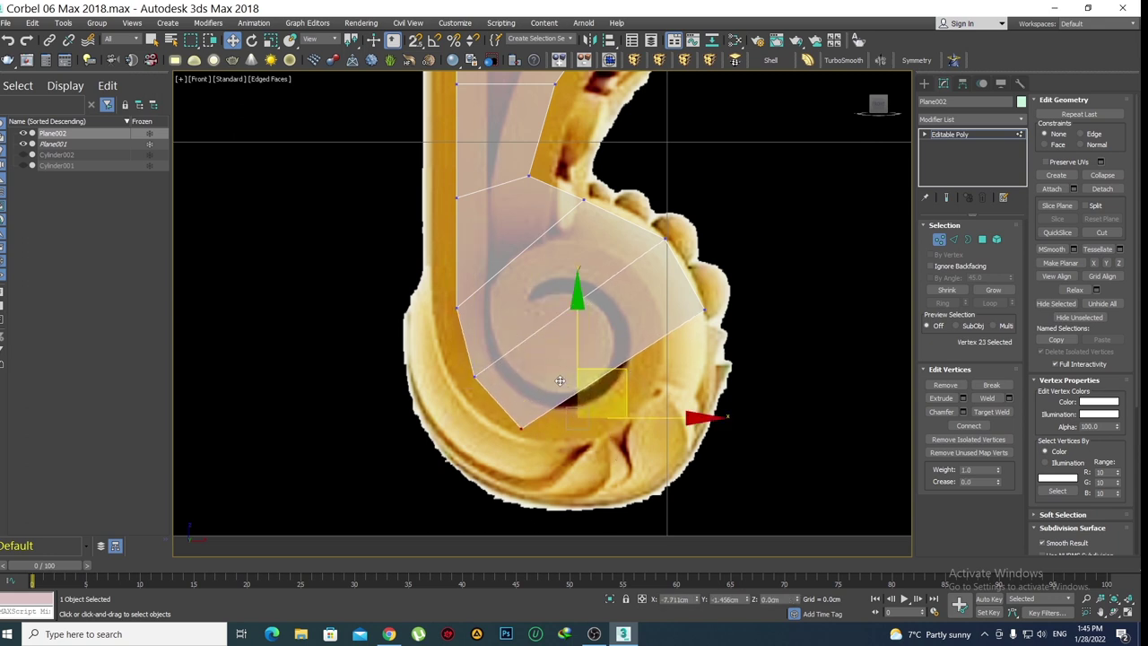
Raise the plane's left-side and lower-left corner vertices and move the bottom corner up-left
click(456, 307)
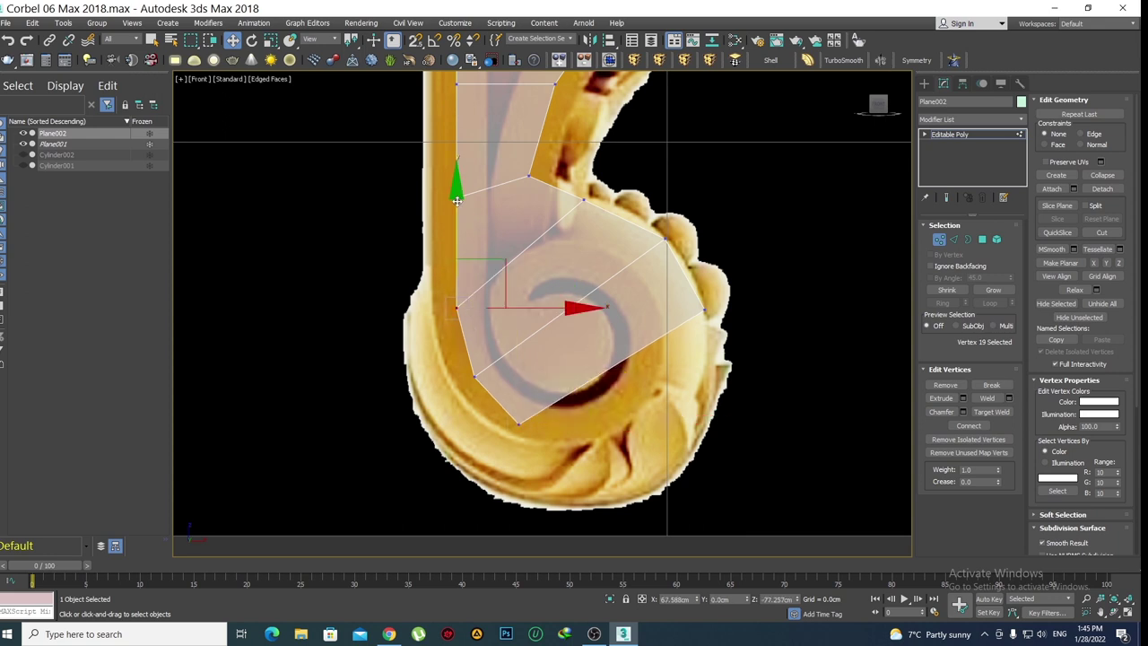
drag(457, 200, 456, 118)
click(506, 382)
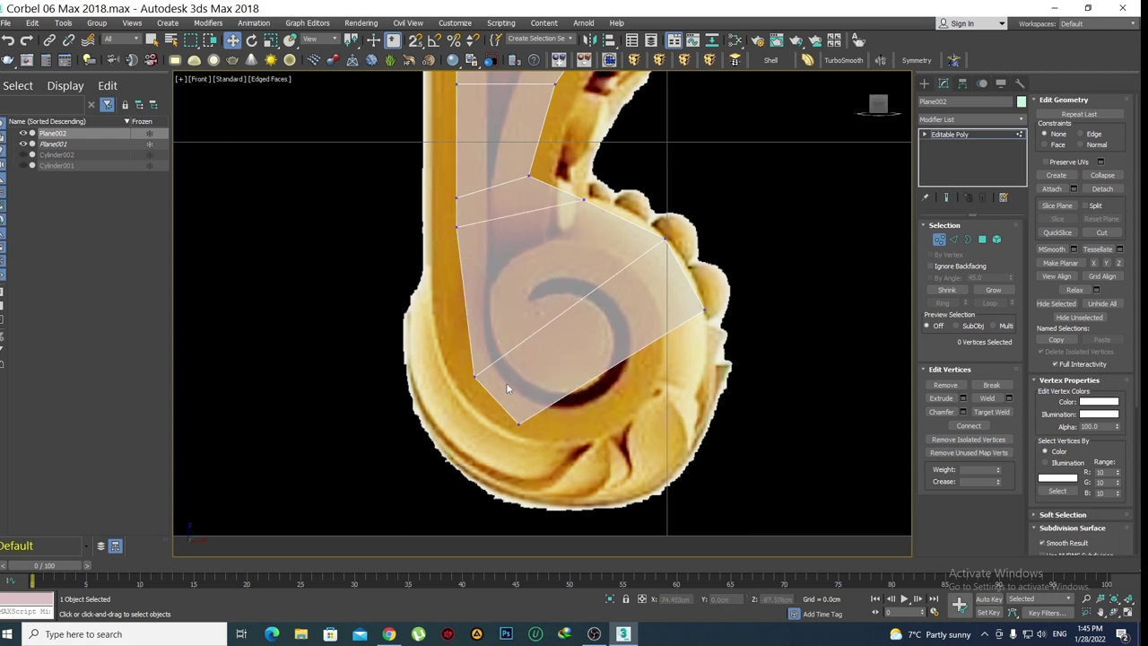
click(474, 377)
drag(502, 346, 506, 222)
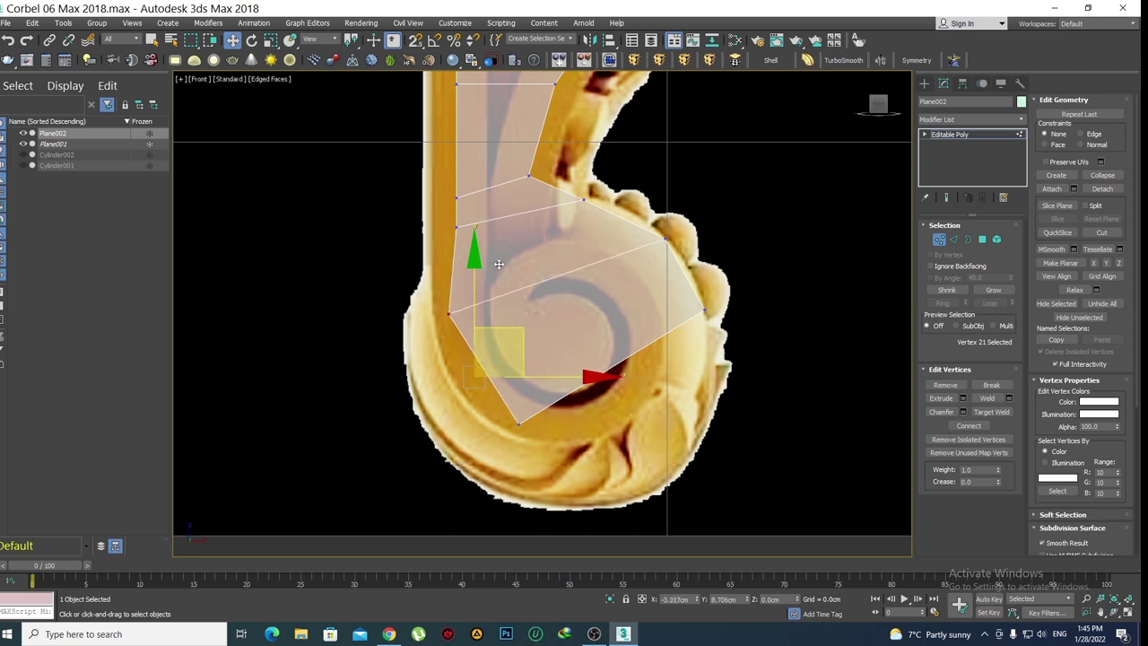
click(469, 385)
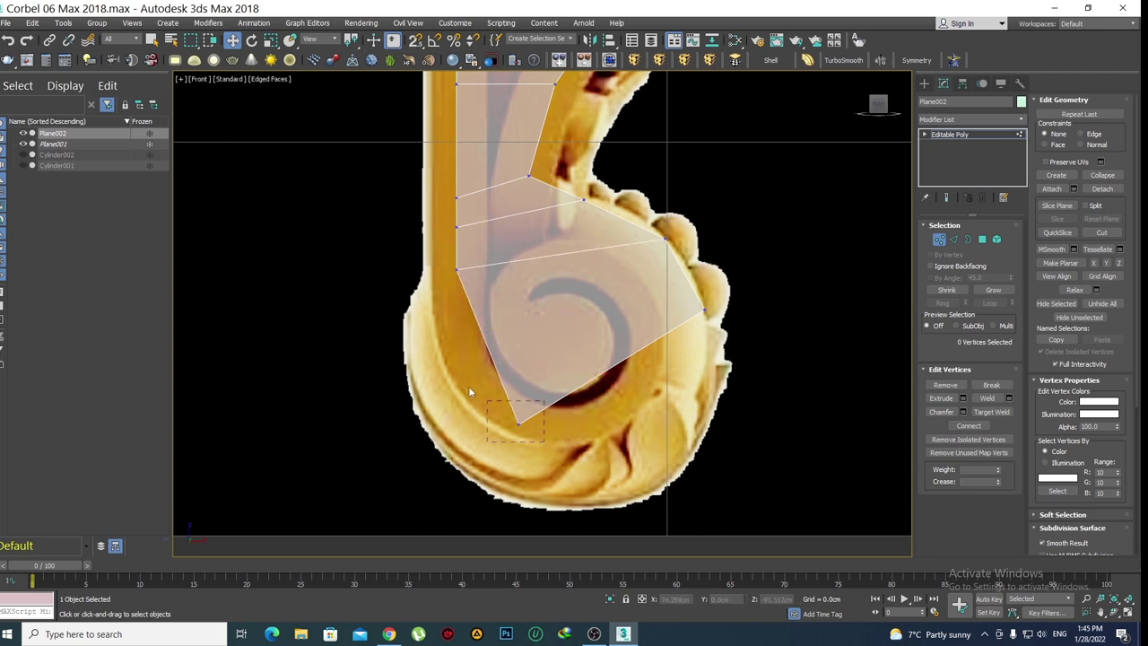
click(518, 422)
drag(553, 377, 450, 249)
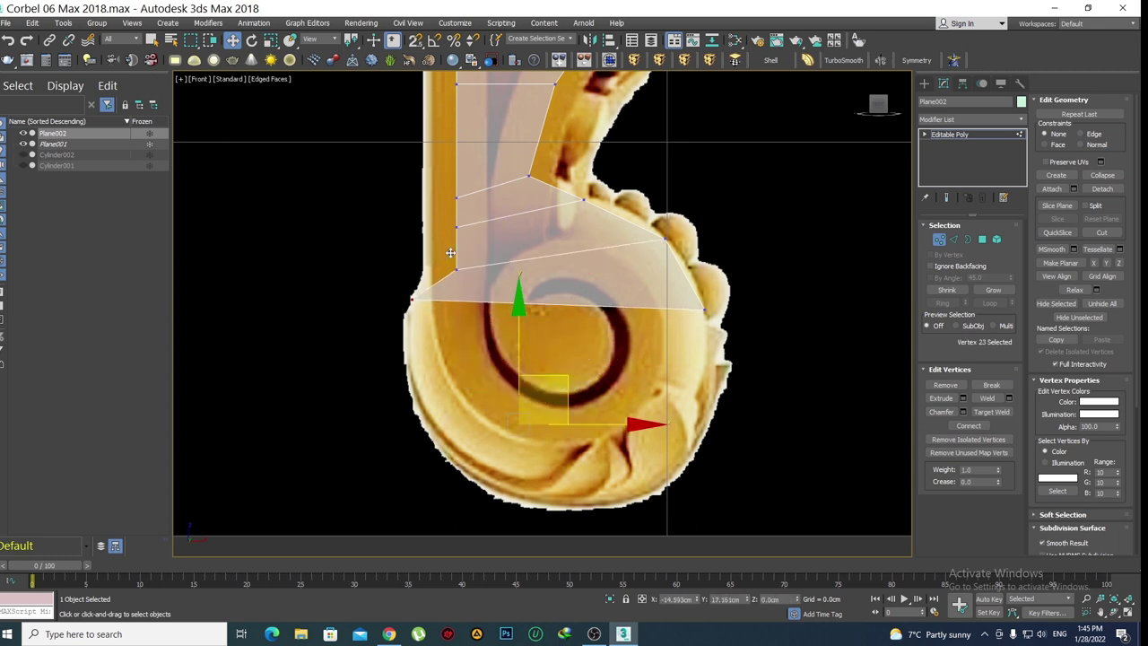
Shift the left corner vertex onto the corbel's edge and select the plane's bottom edge
click(418, 143)
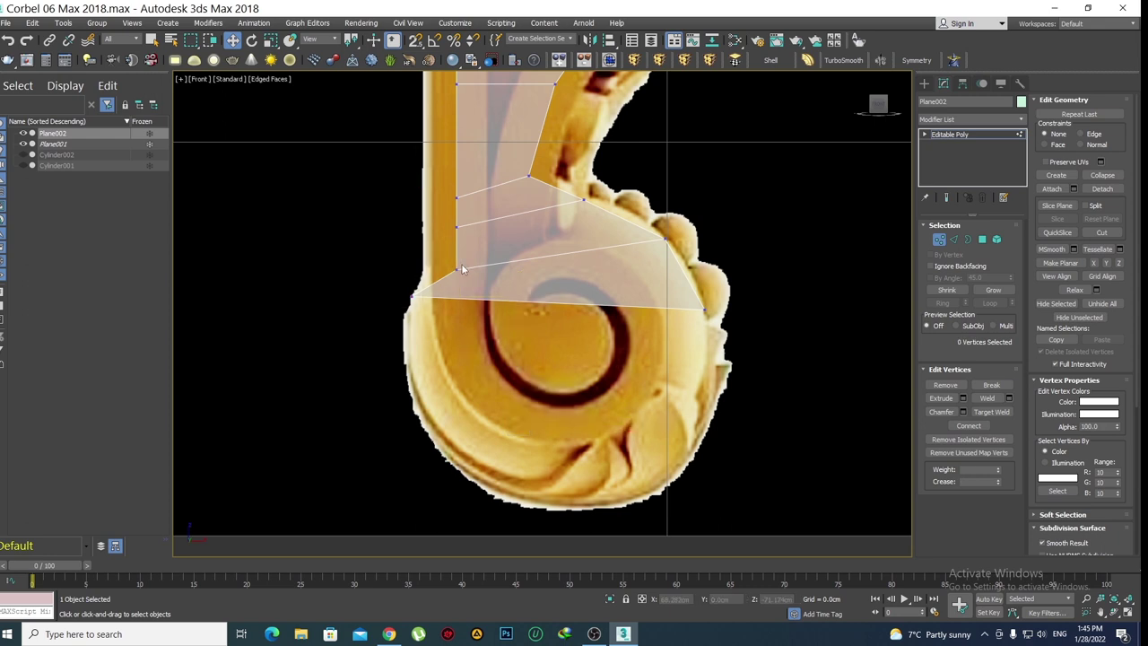
scroll(418, 144, up, 2)
click(469, 320)
drag(518, 279, 498, 270)
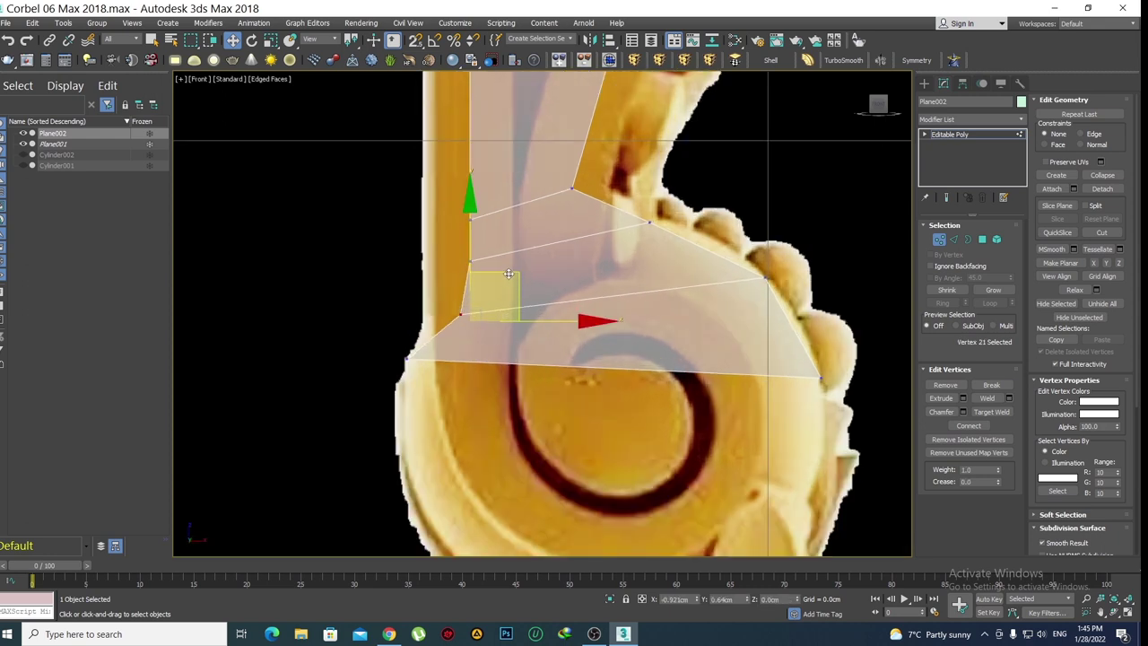
click(542, 264)
scroll(543, 264, down, 3)
mouse_move(558, 245)
middle_down()
mouse_move(552, 286)
mouse_move(540, 287)
middle_up()
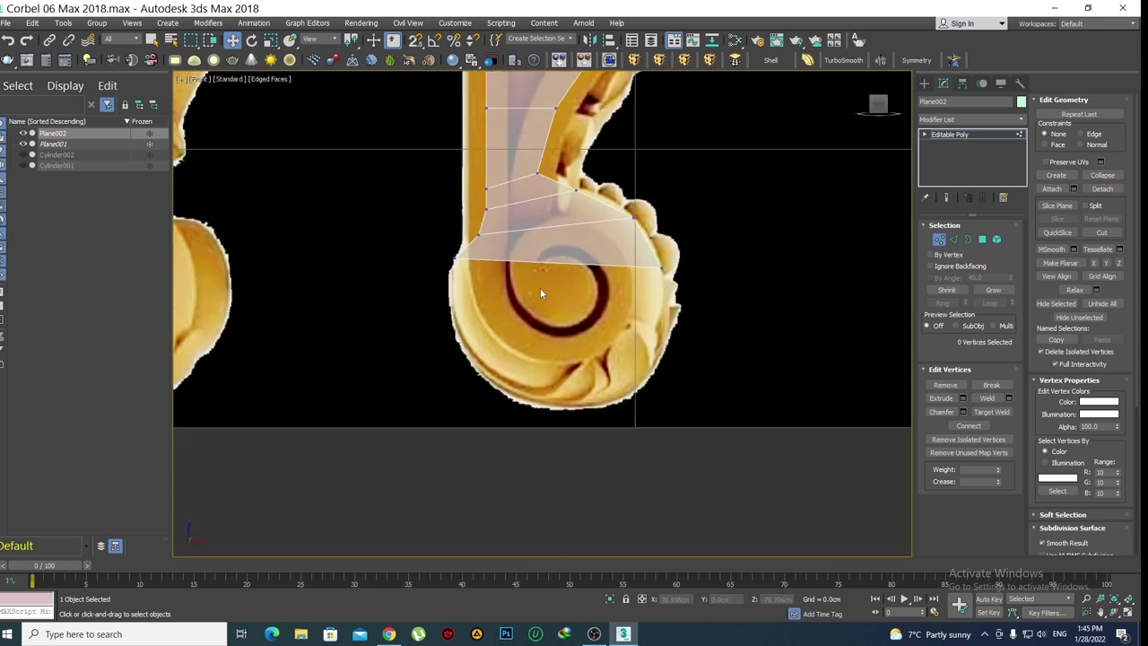
key(2)
click(539, 277)
Pull the bottom edge down over the scroll and set its right vertex on the ball's edge
drag(560, 206, 558, 260)
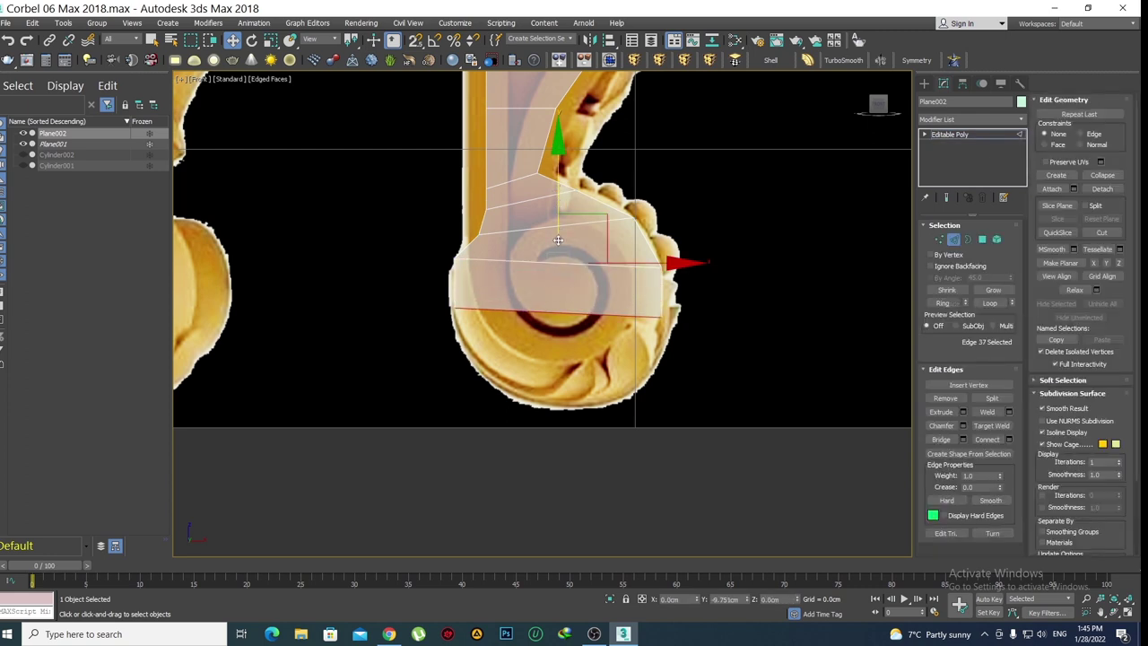
scroll(556, 269, up, 2)
key(2)
key(1)
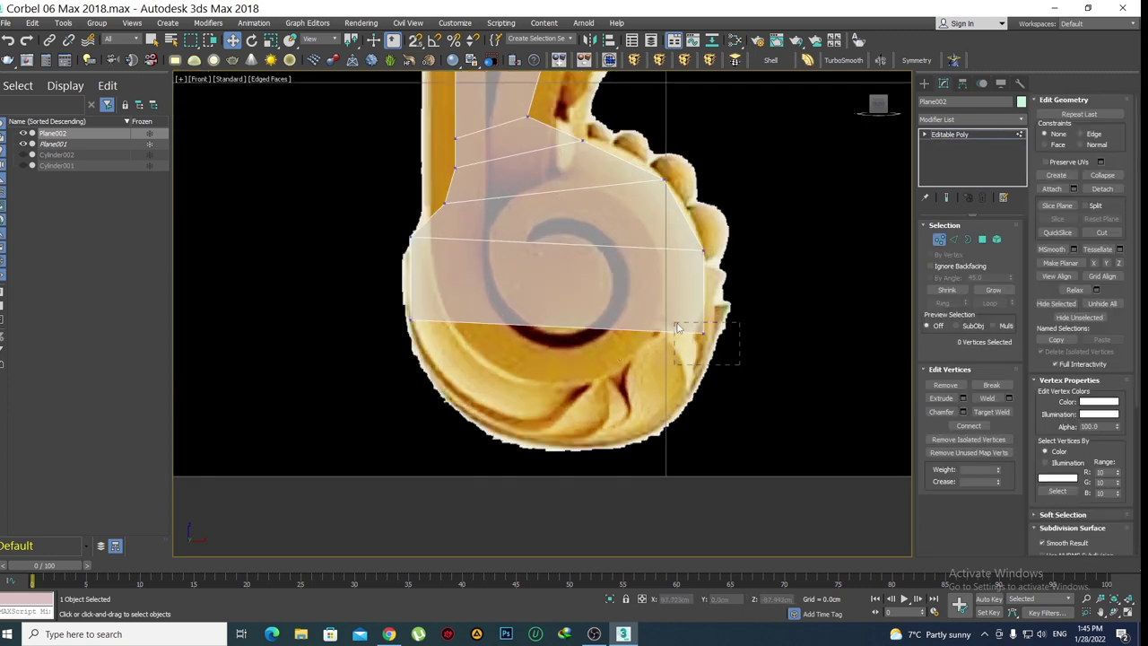
click(703, 332)
drag(765, 336, 751, 333)
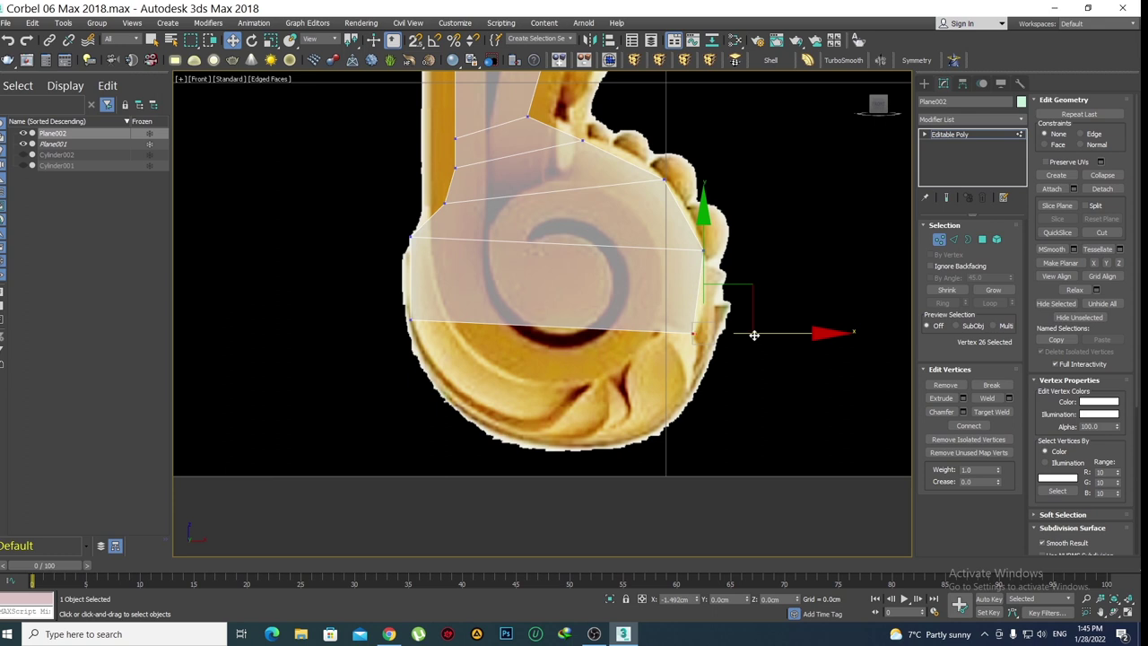
drag(728, 292, 732, 306)
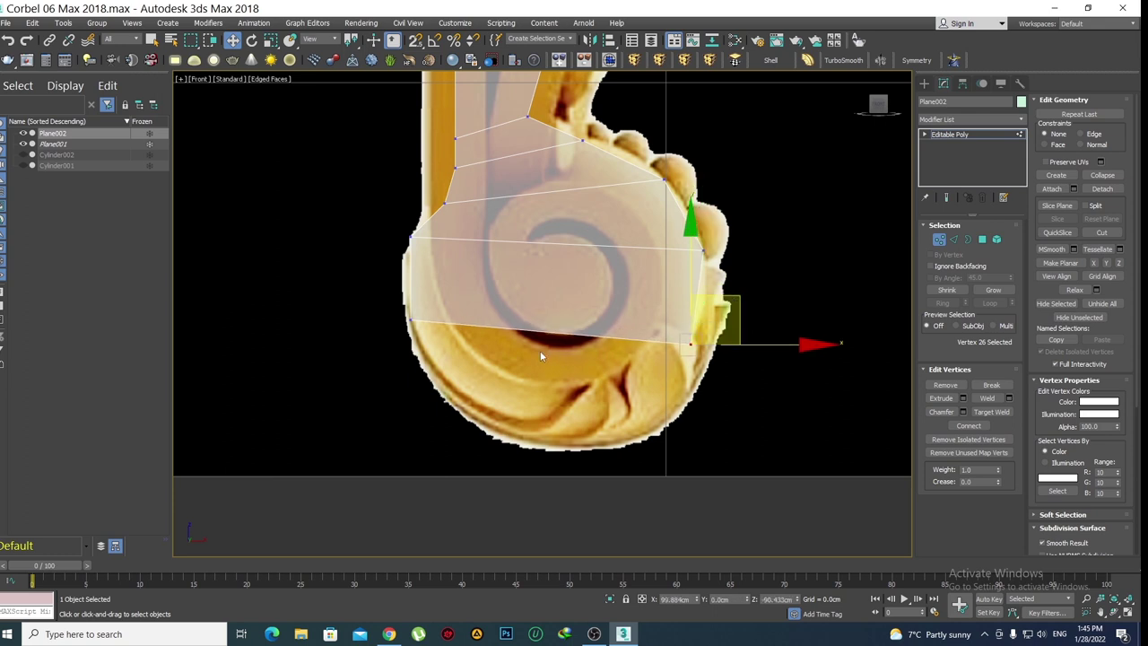
Extrude the bottom edge into a new strip and fit its bottom-left and left vertices to the ball outline
key(2)
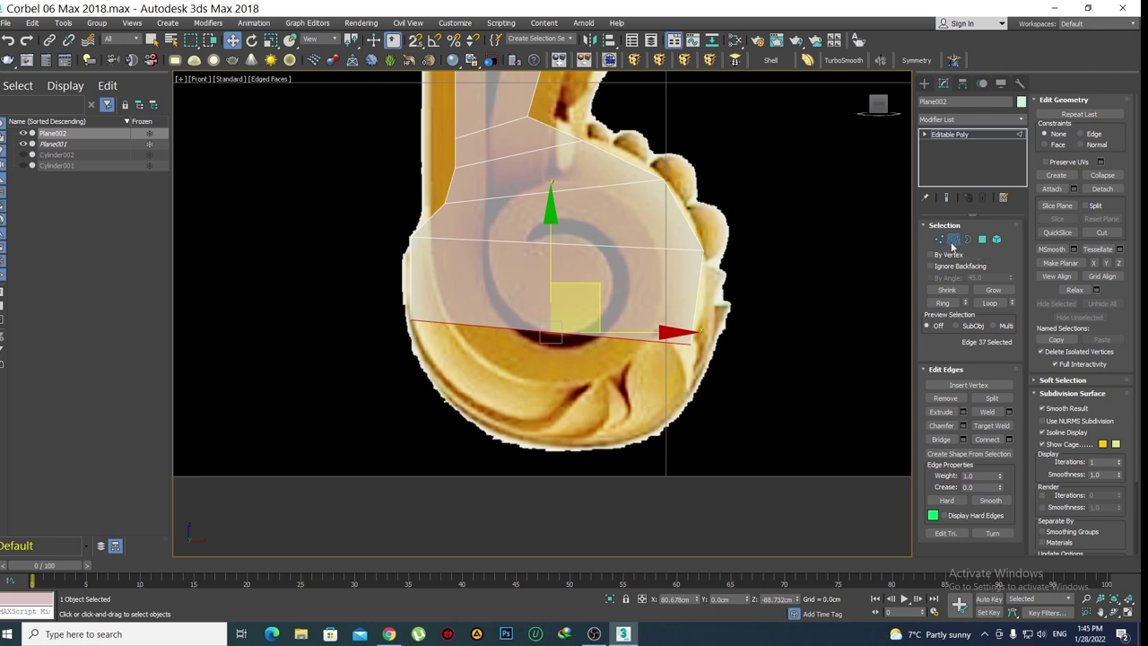
shift+drag(549, 253, 541, 324)
key(1)
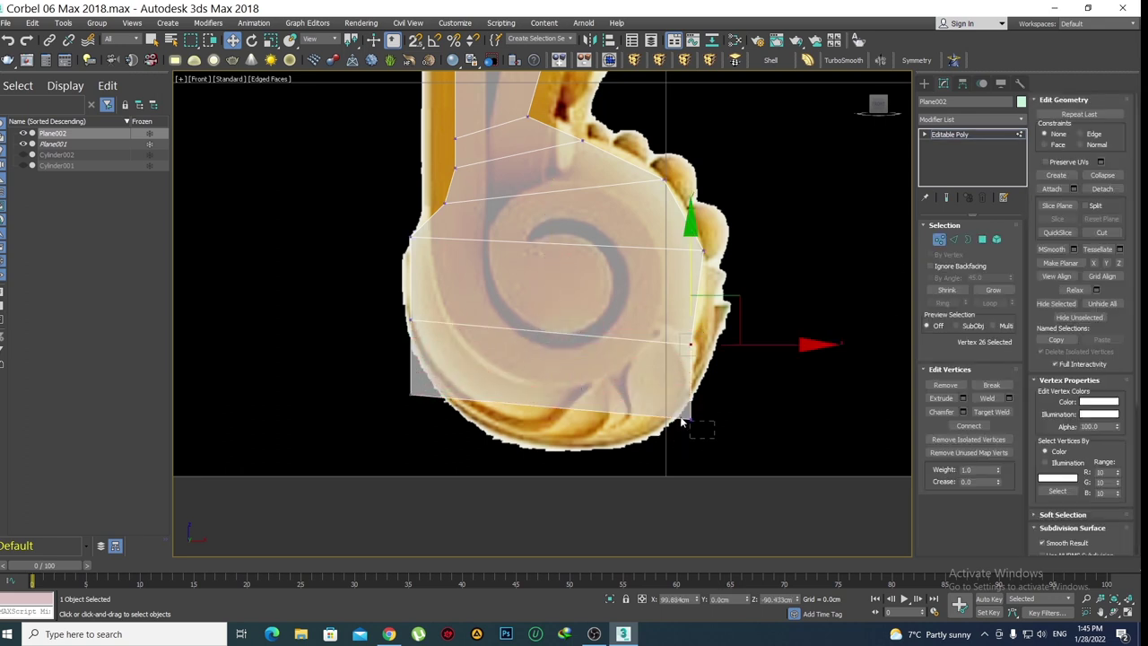
drag(715, 437, 681, 419)
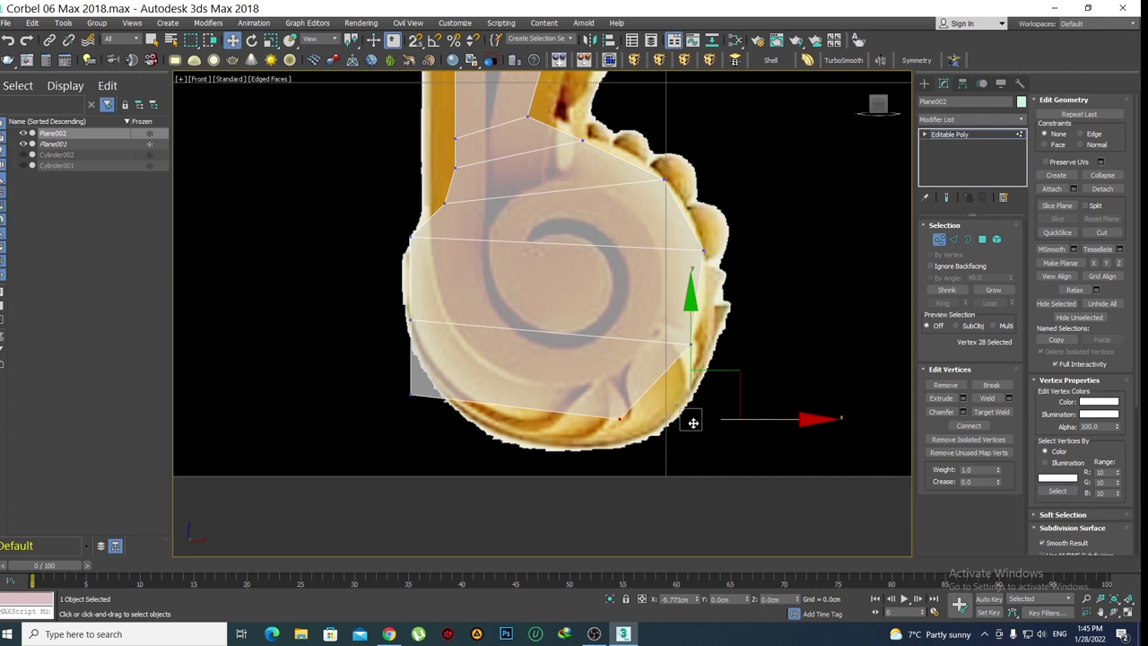
drag(399, 404, 421, 384)
drag(463, 351, 520, 355)
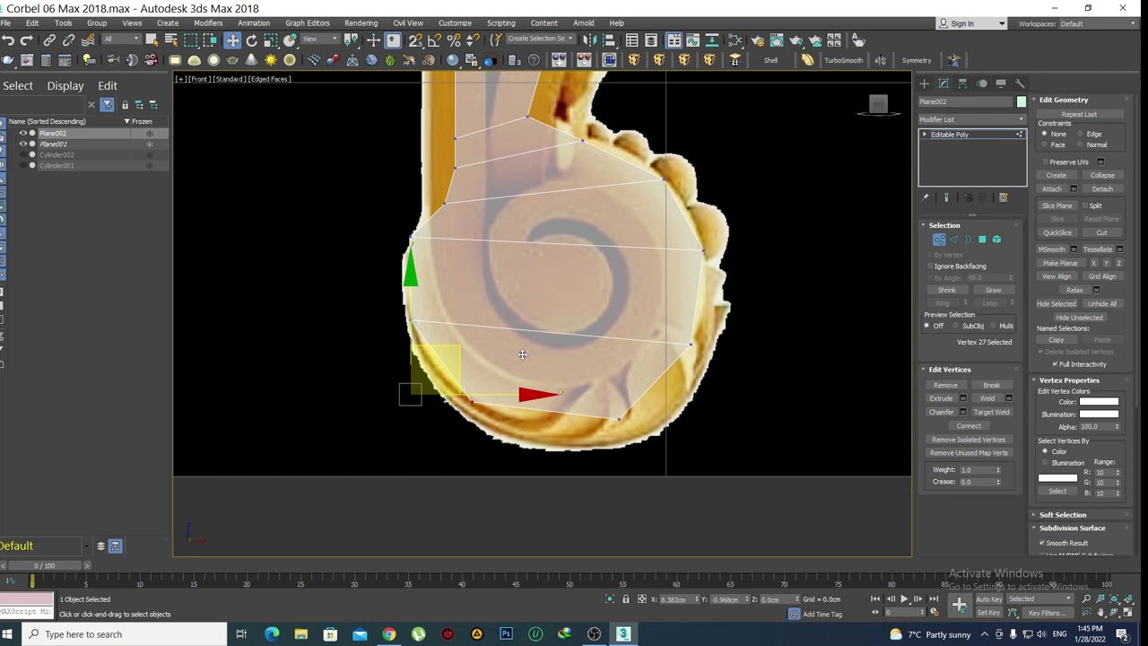
drag(414, 334, 363, 274)
mouse_move(464, 276)
mouse_down()
mouse_move(473, 282)
mouse_move(401, 231)
mouse_up()
Lower the upper-left vertex and adjust the vertex where the stem meets the ball
click(459, 267)
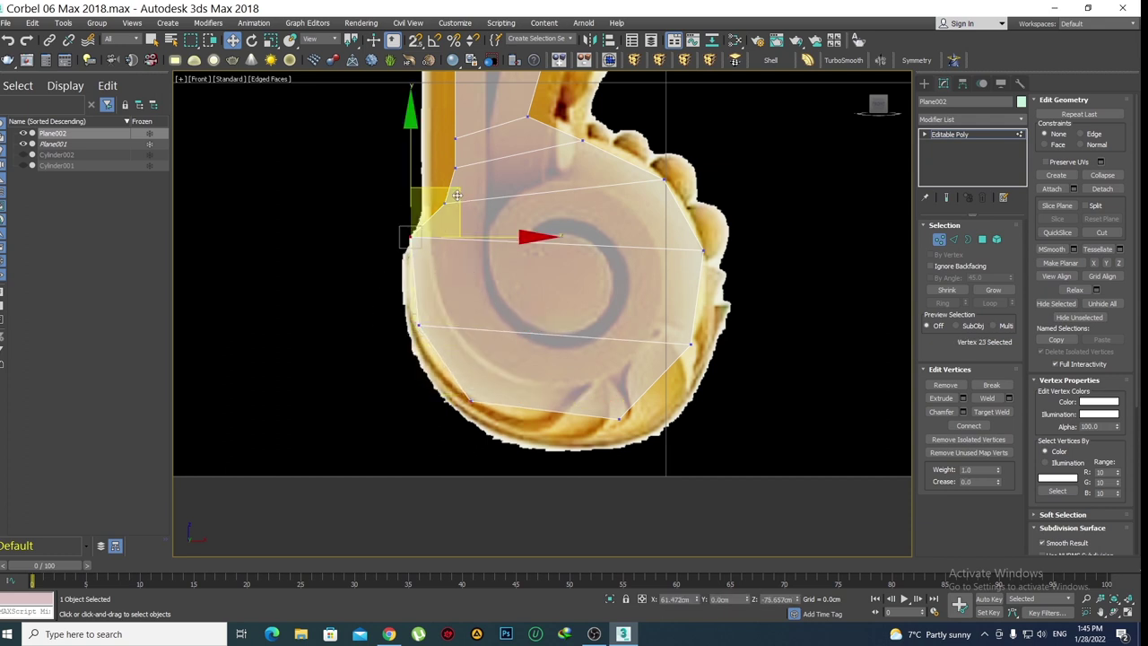
drag(459, 199, 459, 217)
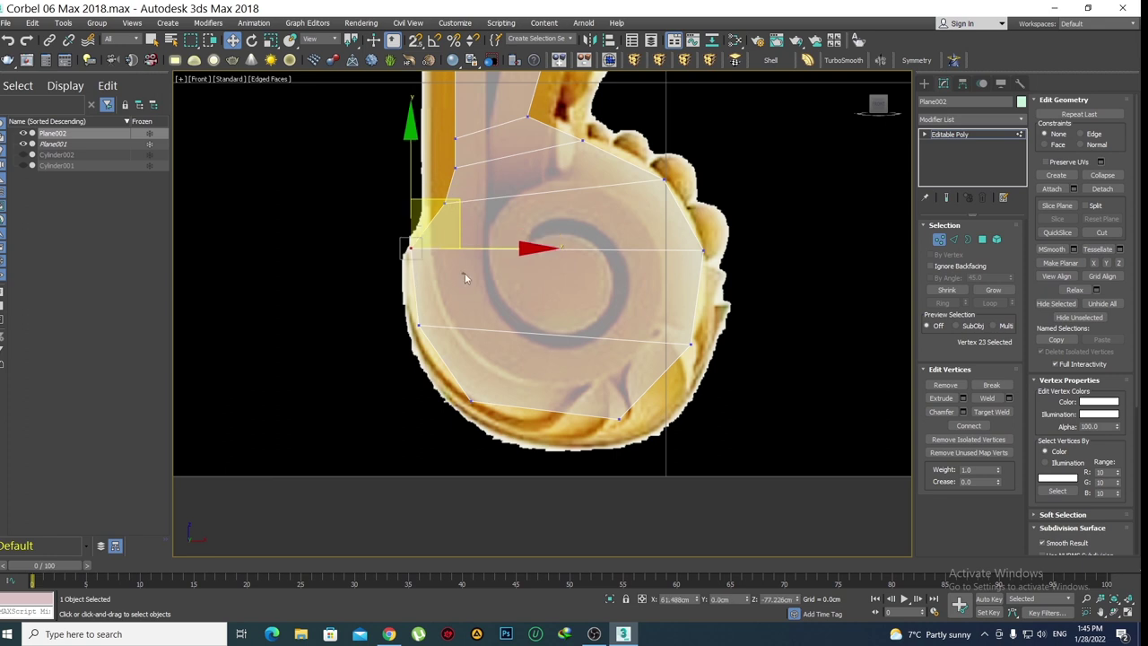
click(465, 273)
click(445, 203)
drag(489, 158, 481, 162)
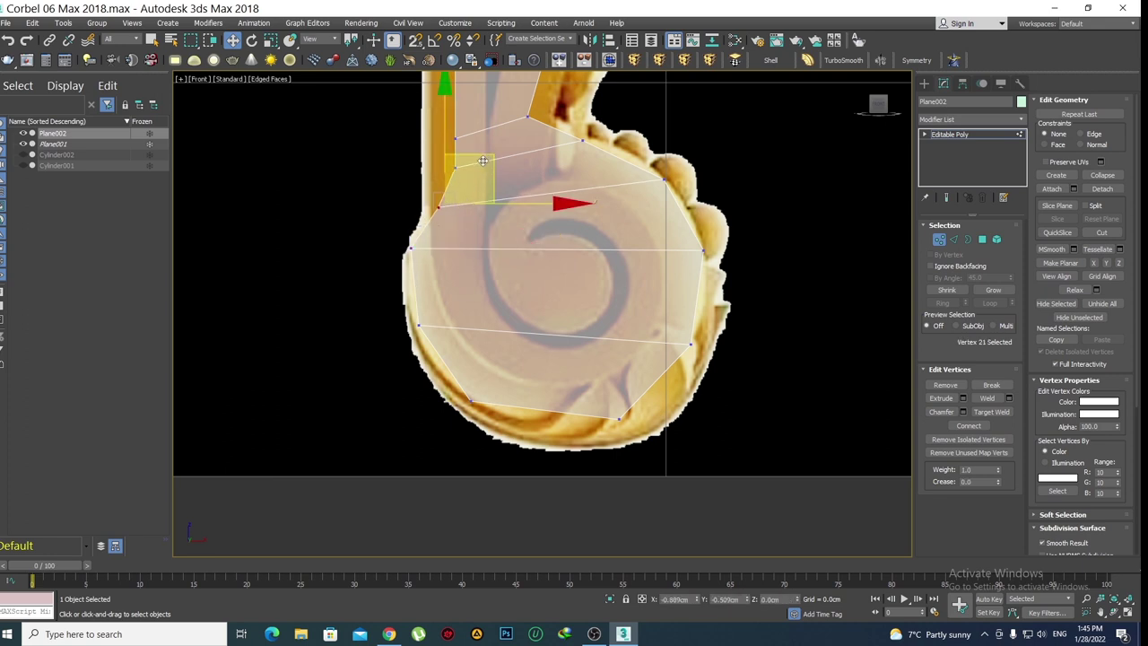
middle_drag(499, 151, 499, 217)
drag(488, 244, 454, 234)
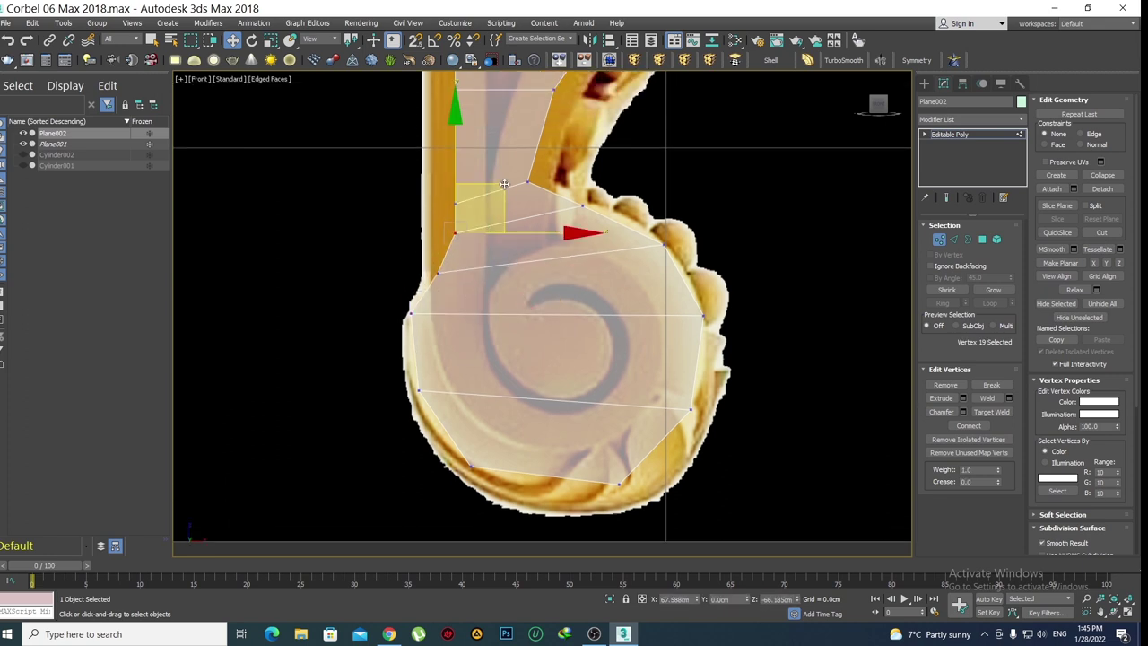
click(538, 226)
Zoom to check the fit, then select the plane's bottom edge
scroll(538, 227, down, 2)
scroll(526, 355, down, 3)
scroll(527, 359, up, 2)
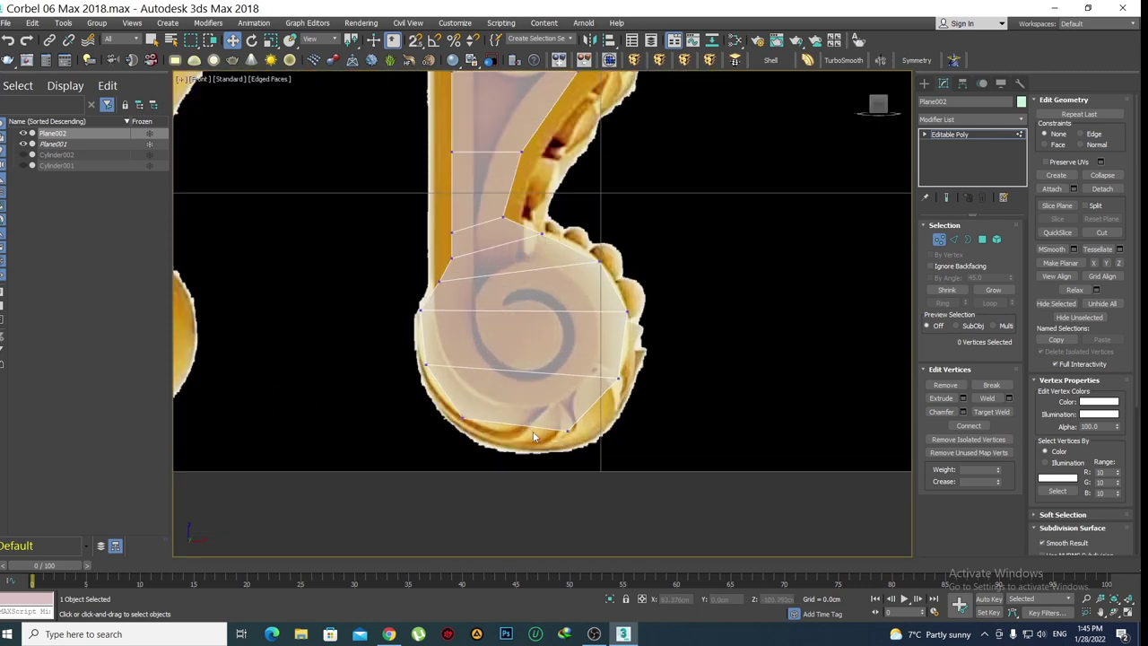
scroll(557, 350, up, 2)
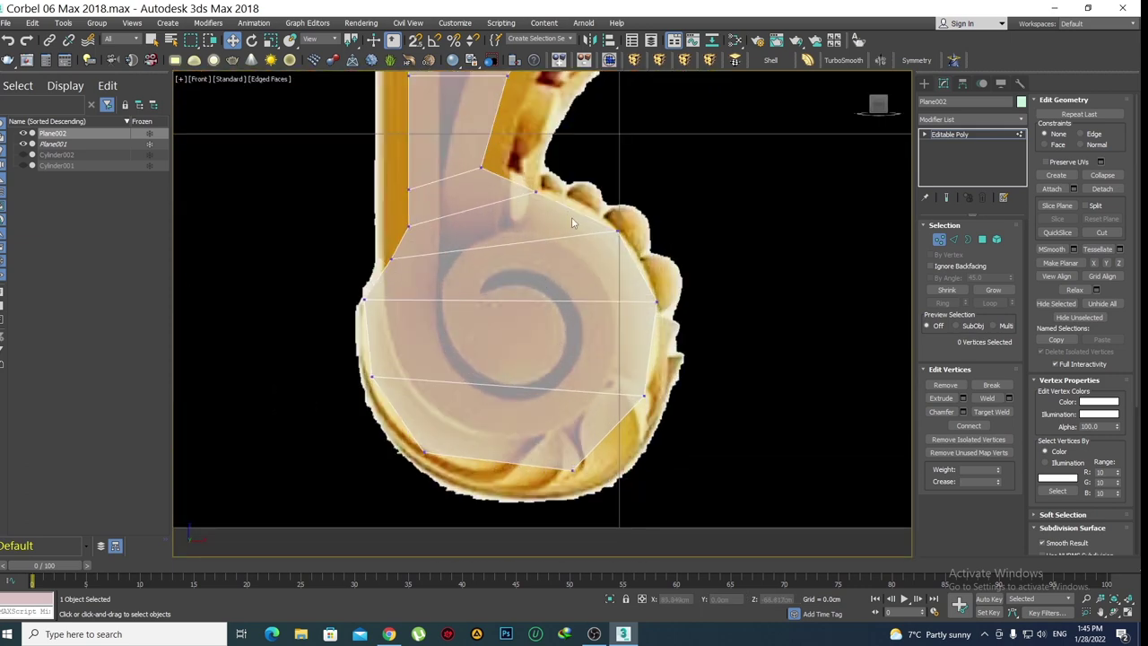
scroll(598, 302, down, 2)
scroll(489, 340, up, 2)
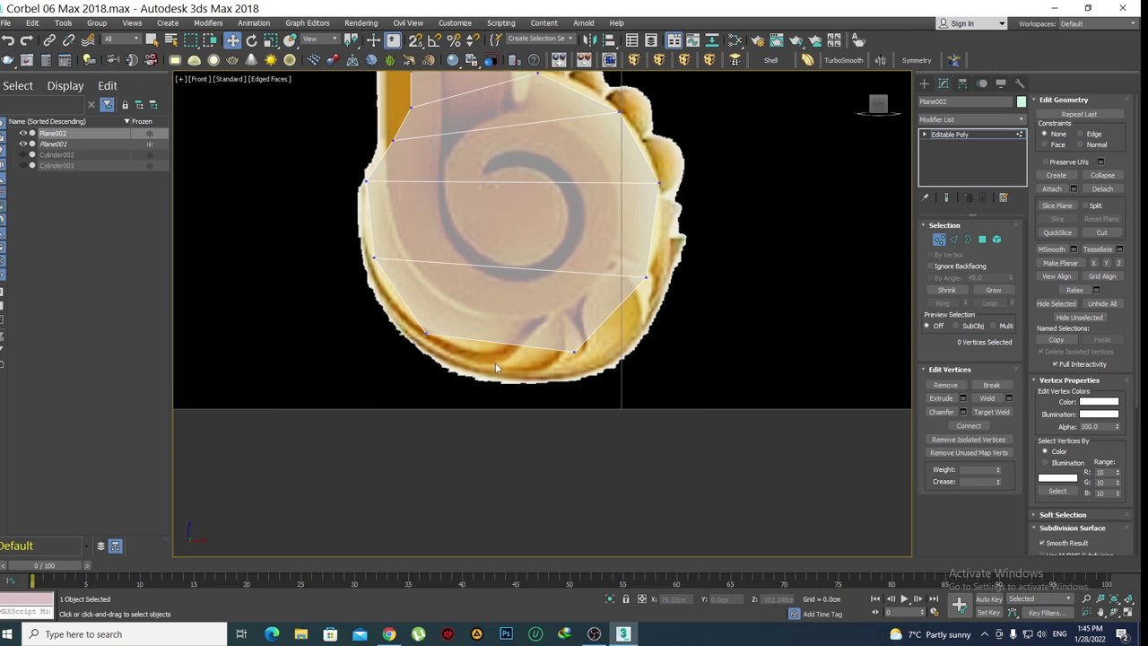
key(2)
click(497, 343)
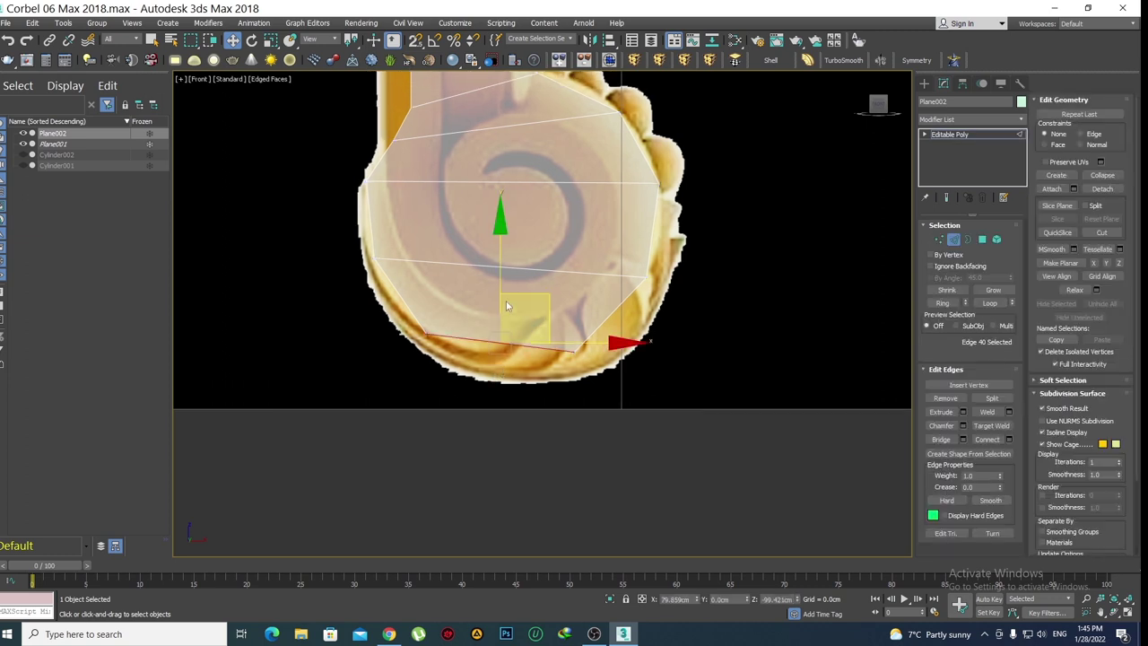
Extrude another strip below the ball and place its bottom-right and bottom vertices on the outline
shift+drag(506, 306, 507, 324)
scroll(512, 381, up, 2)
key(1)
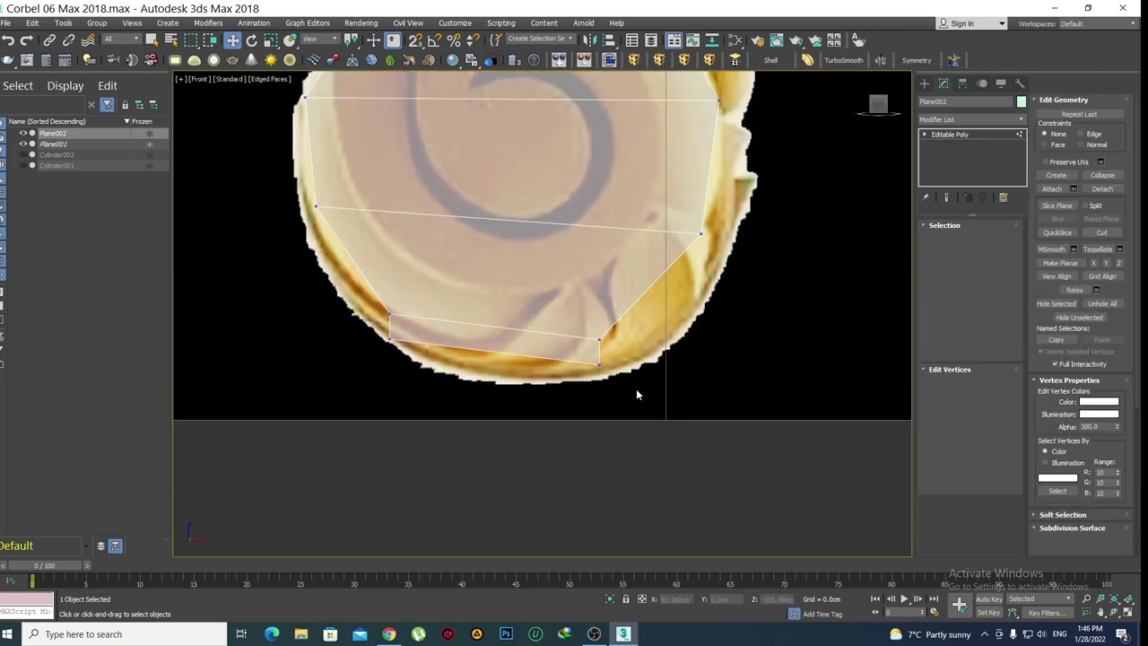
click(599, 364)
drag(679, 368, 578, 370)
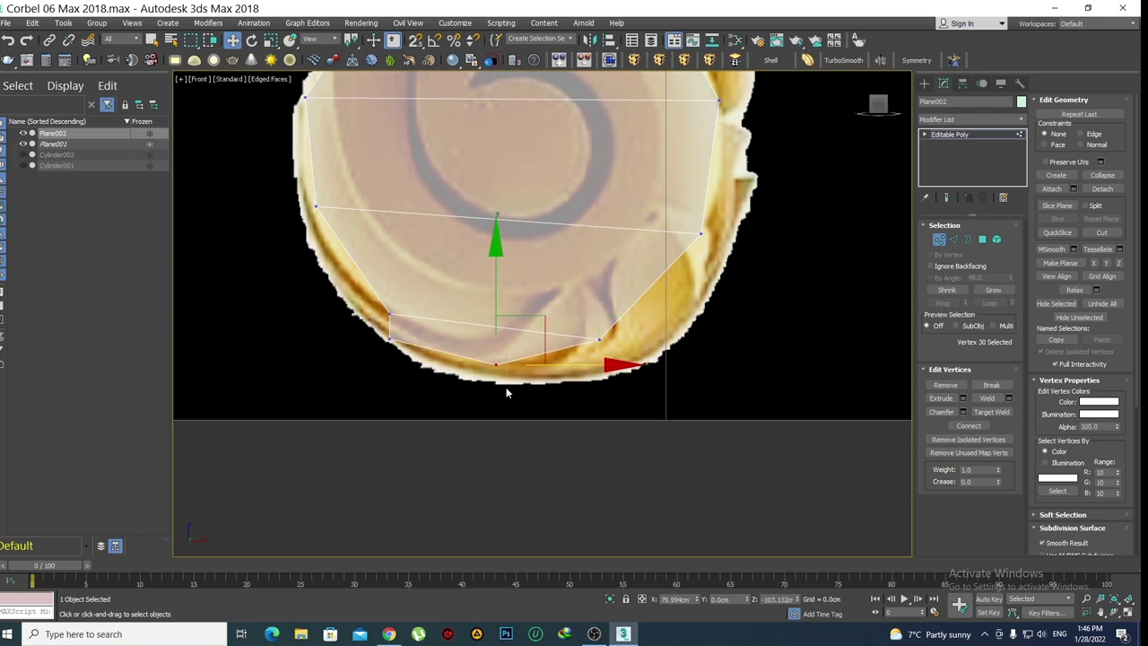
drag(357, 326, 359, 321)
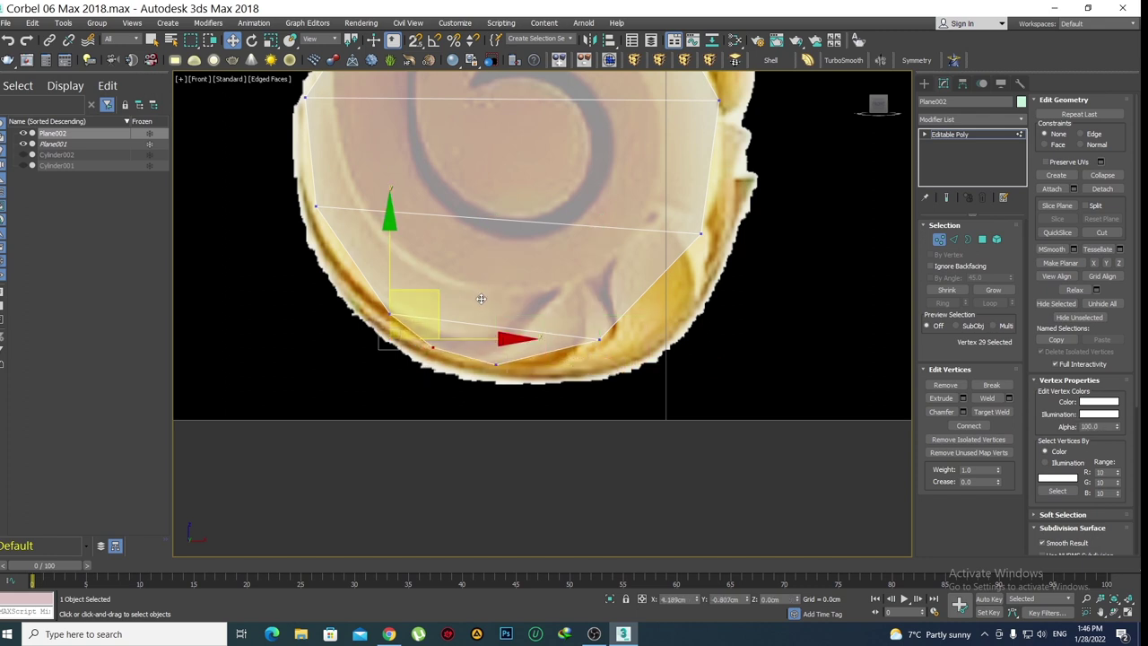
click(447, 350)
click(496, 363)
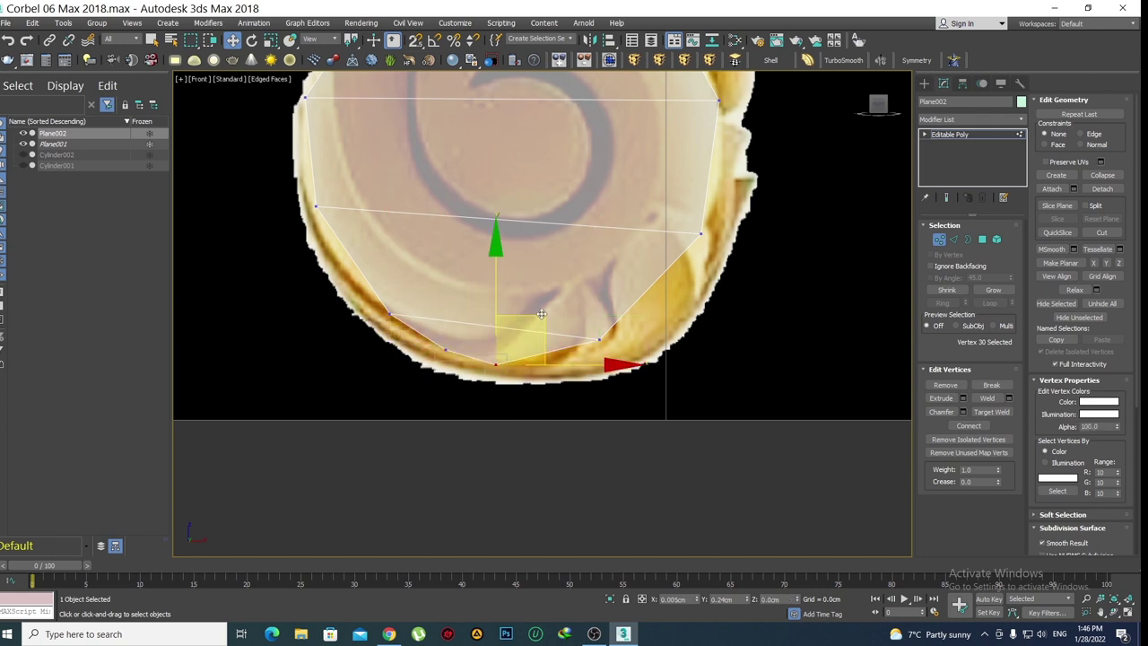
drag(542, 318, 542, 309)
Nudge the ball's lower-left, left and lower vertices up and left onto the reference outline
scroll(542, 309, down, 5)
scroll(538, 359, down, 3)
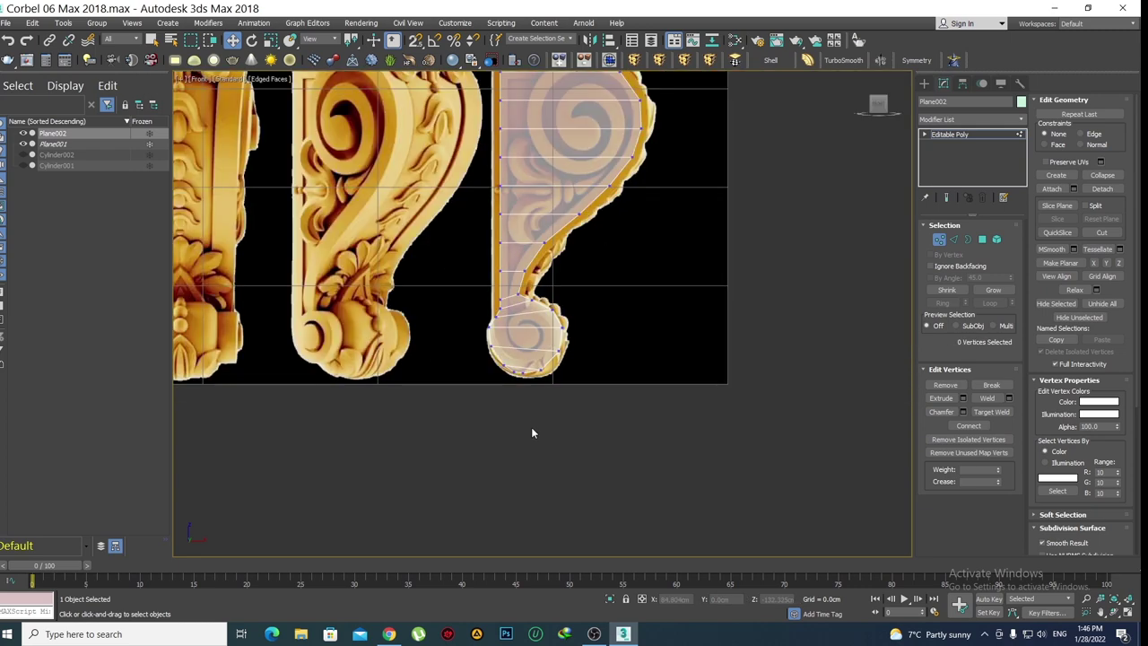
click(533, 431)
scroll(535, 285, up, 4)
scroll(534, 285, down, 3)
scroll(564, 362, down, 1)
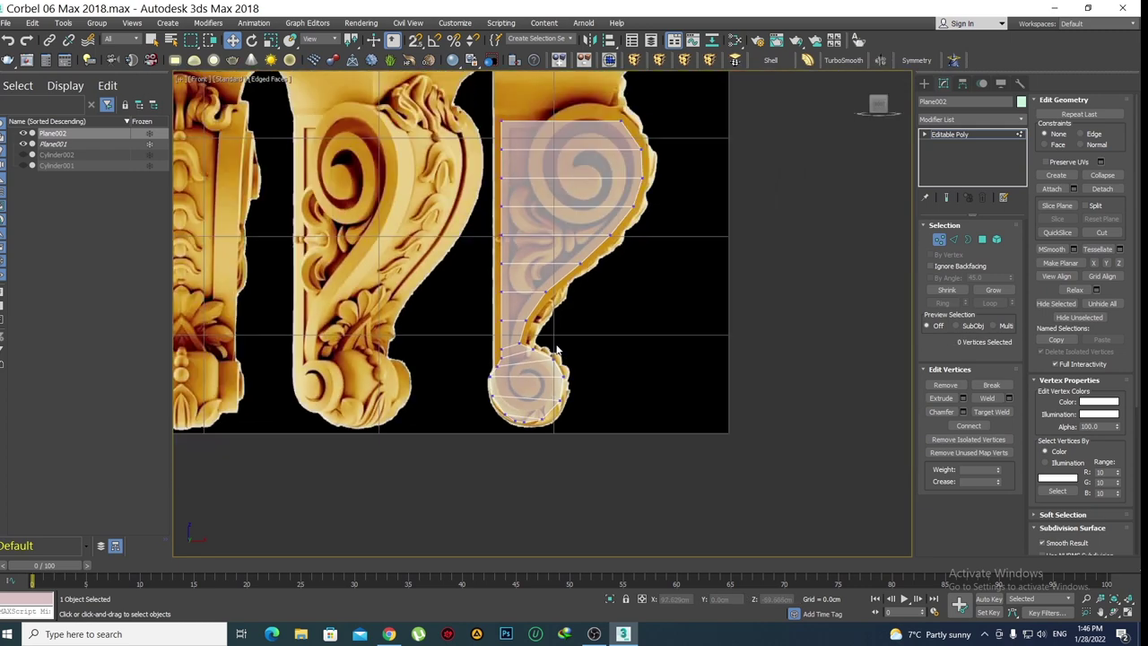
scroll(568, 343, up, 1)
scroll(595, 311, up, 1)
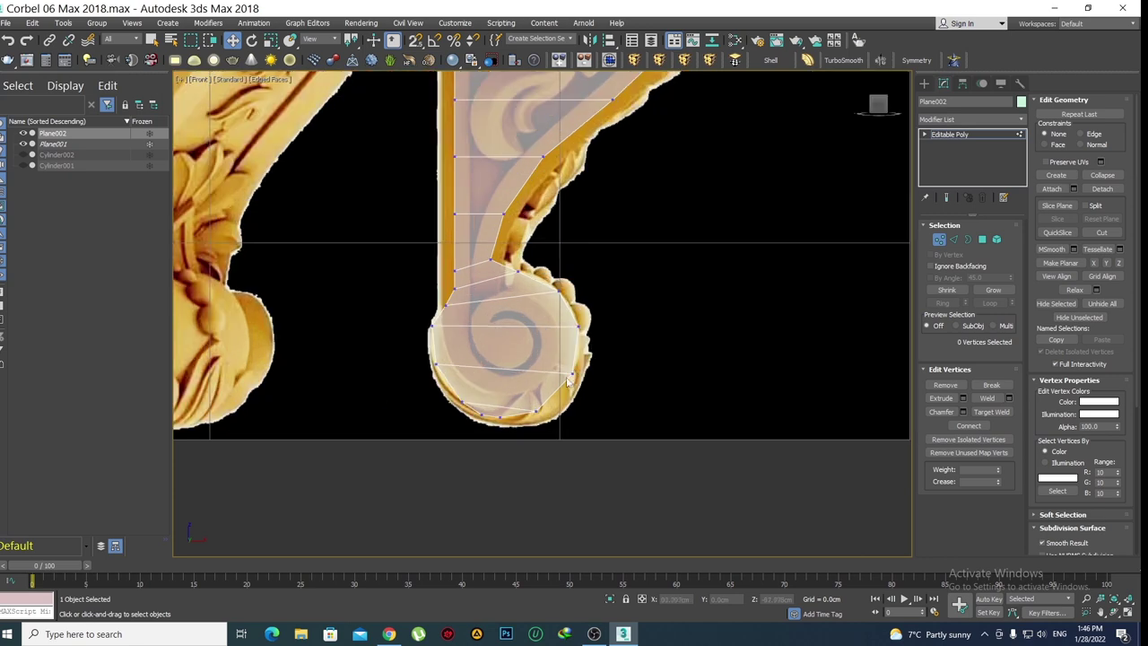
scroll(538, 350, up, 1)
scroll(475, 376, up, 1)
click(449, 427)
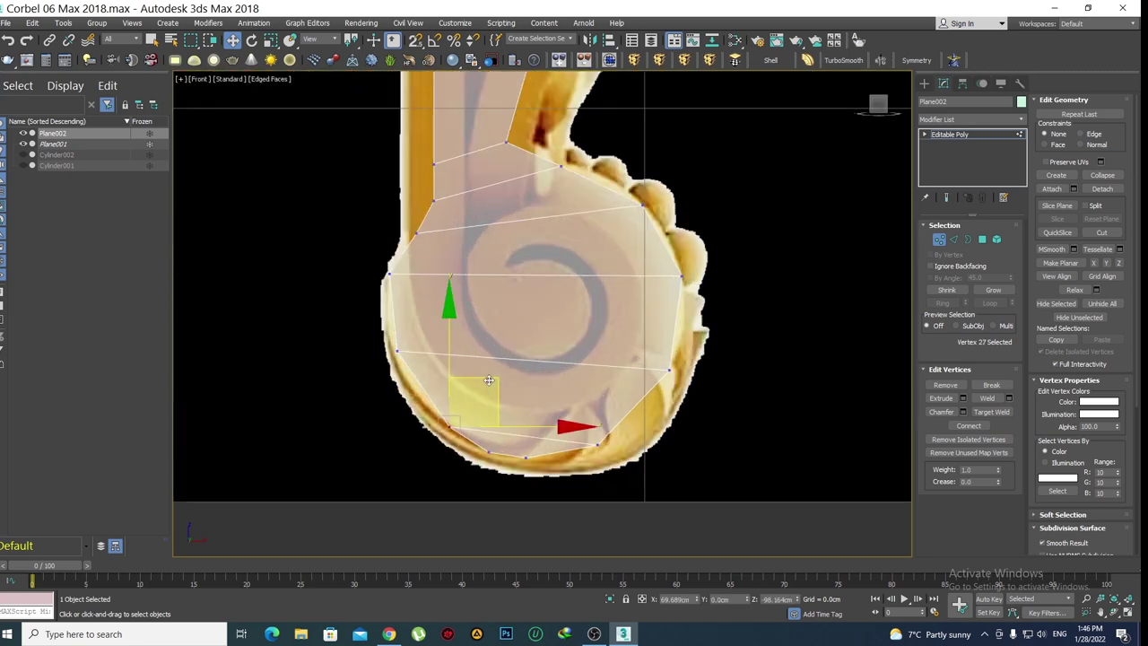
drag(489, 381, 475, 371)
click(420, 283)
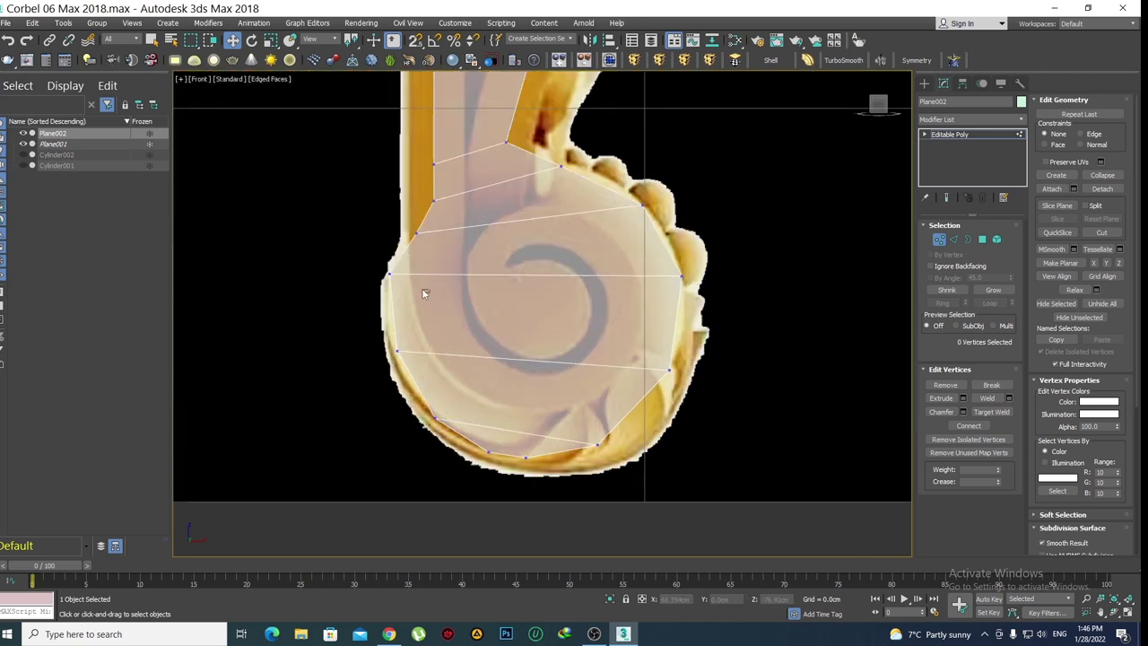
click(400, 349)
drag(445, 302, 438, 292)
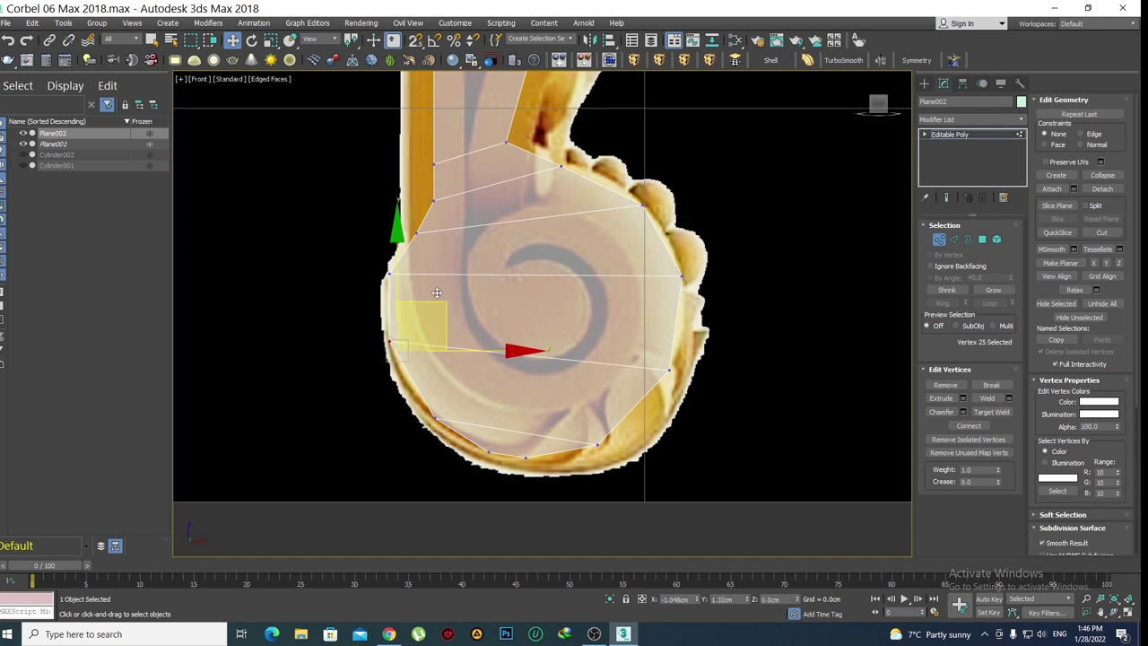
click(445, 301)
click(437, 415)
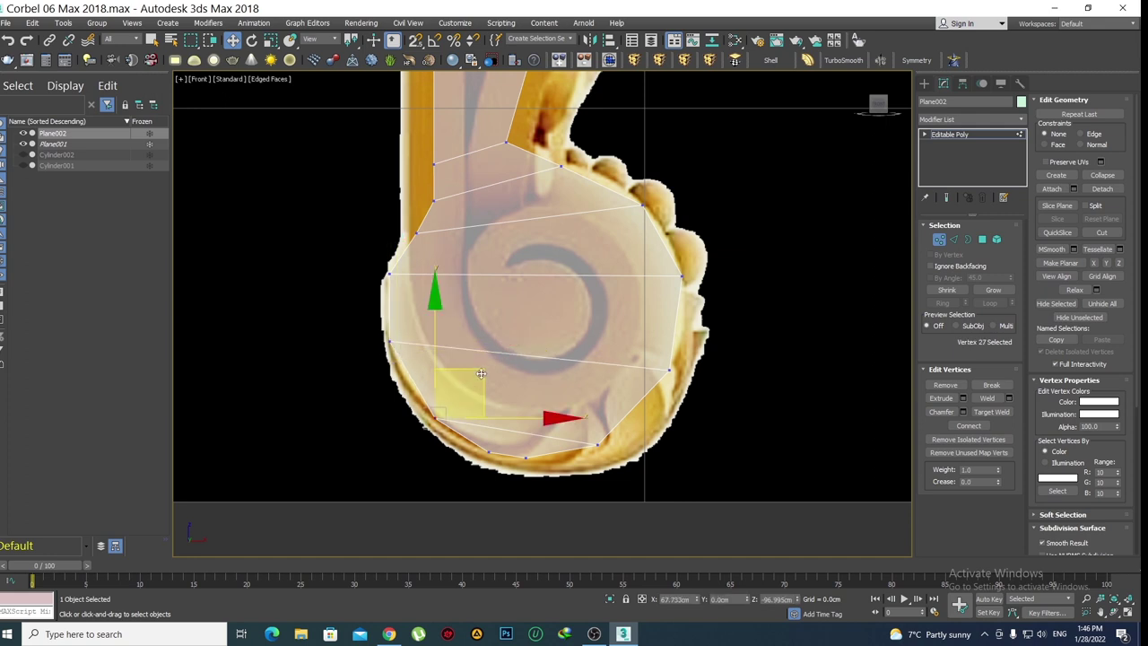
drag(481, 373, 471, 368)
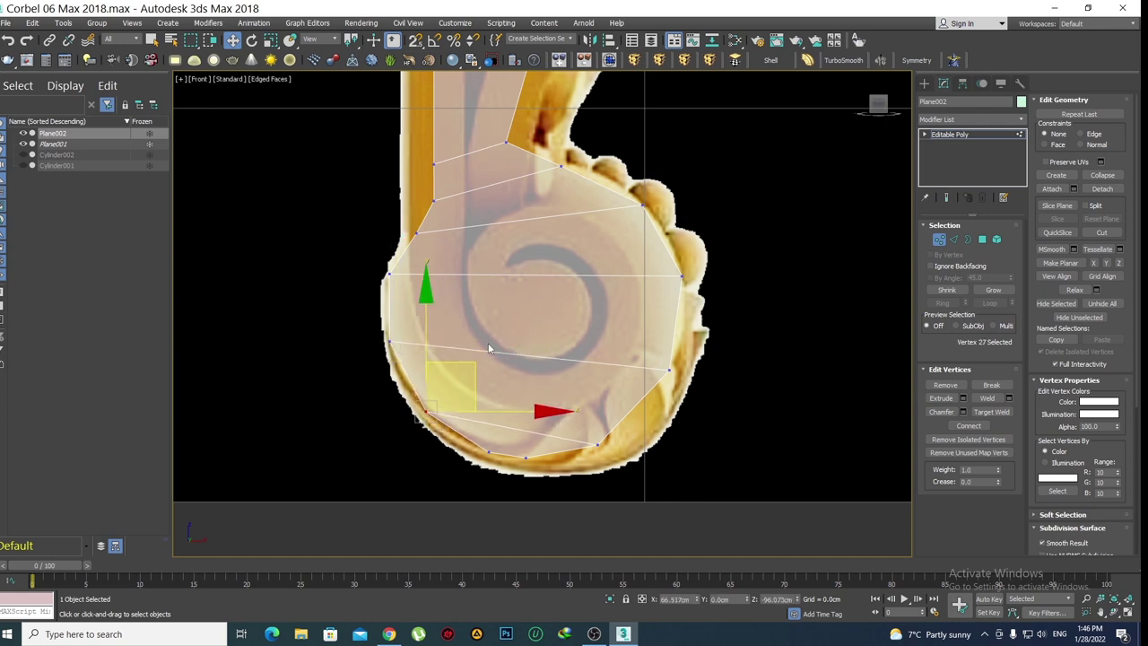
Move the ball's lower-right vertex up and right onto the outline and recheck the bottom vertices
middle_drag(487, 343, 443, 262)
click(551, 366)
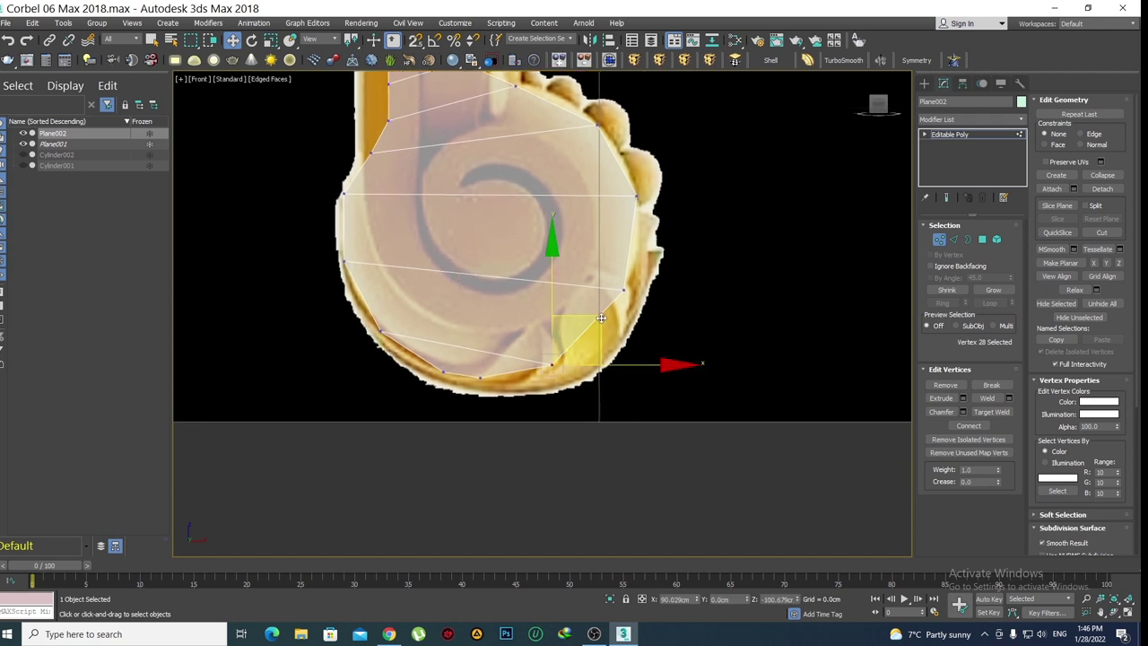
drag(608, 330, 616, 266)
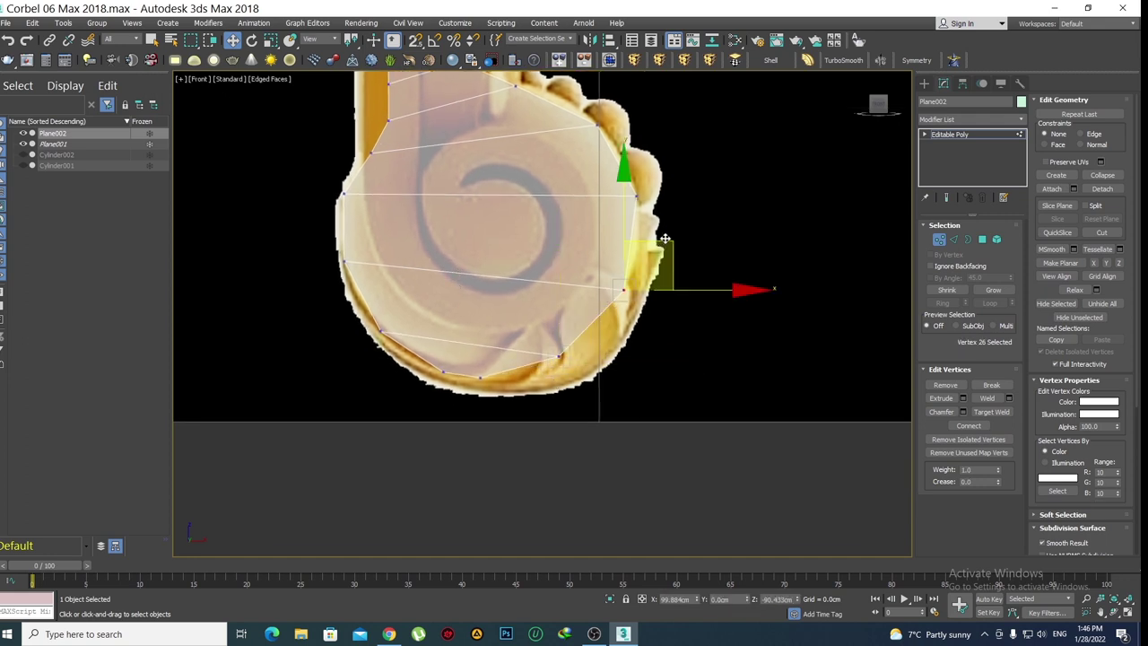
click(578, 402)
click(560, 355)
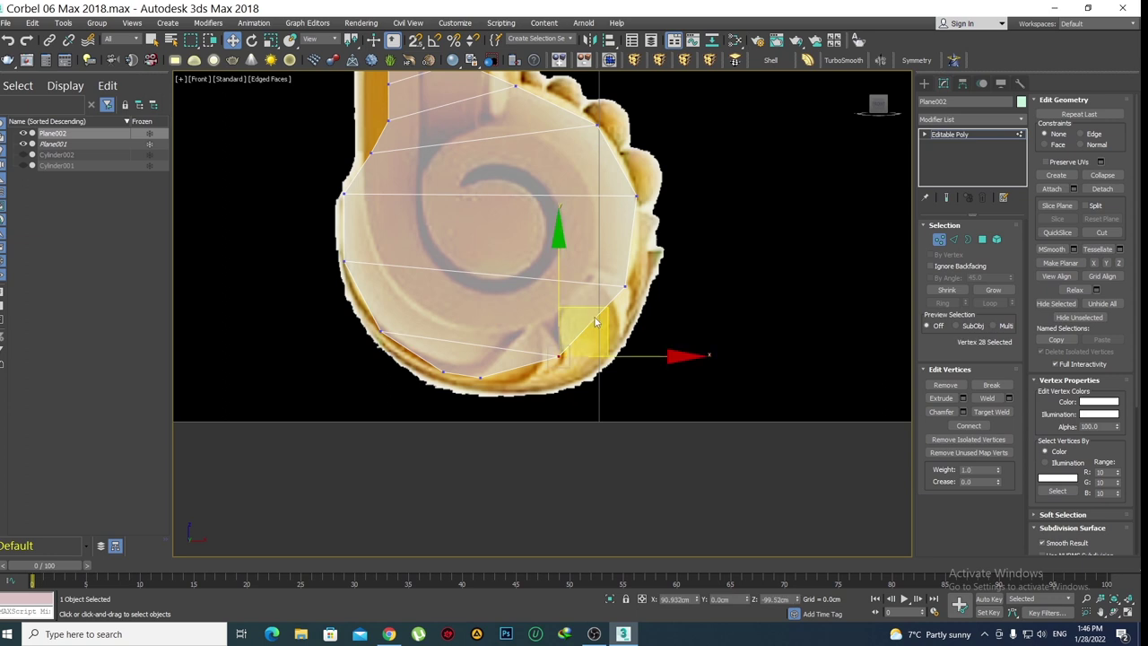
drag(560, 355, 554, 352)
click(487, 374)
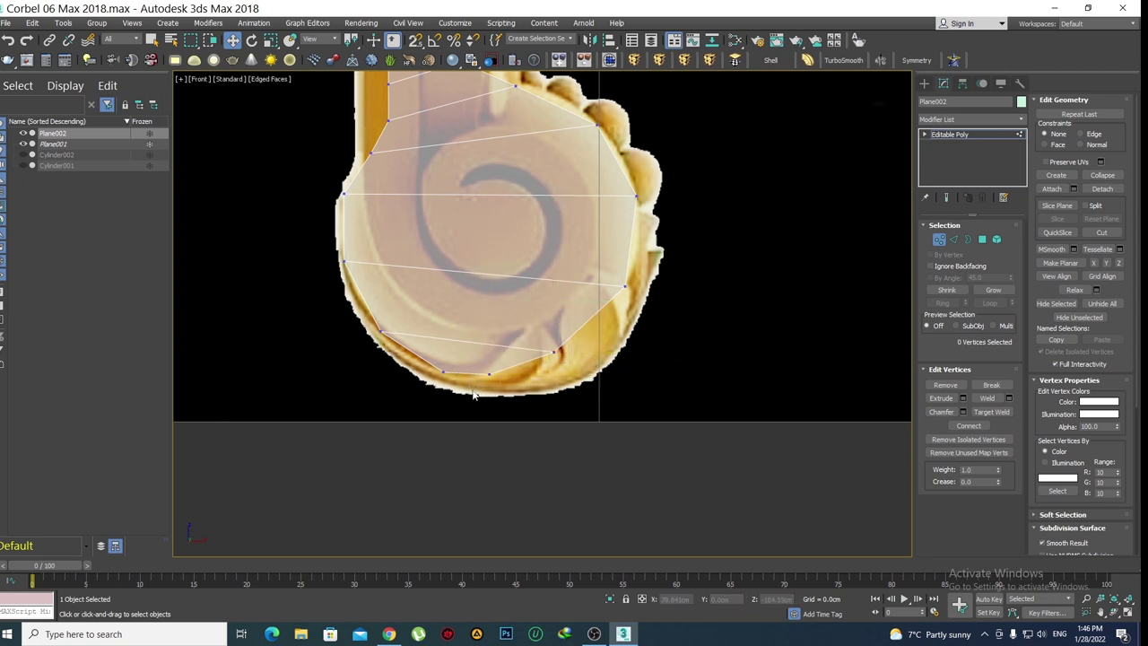
click(443, 370)
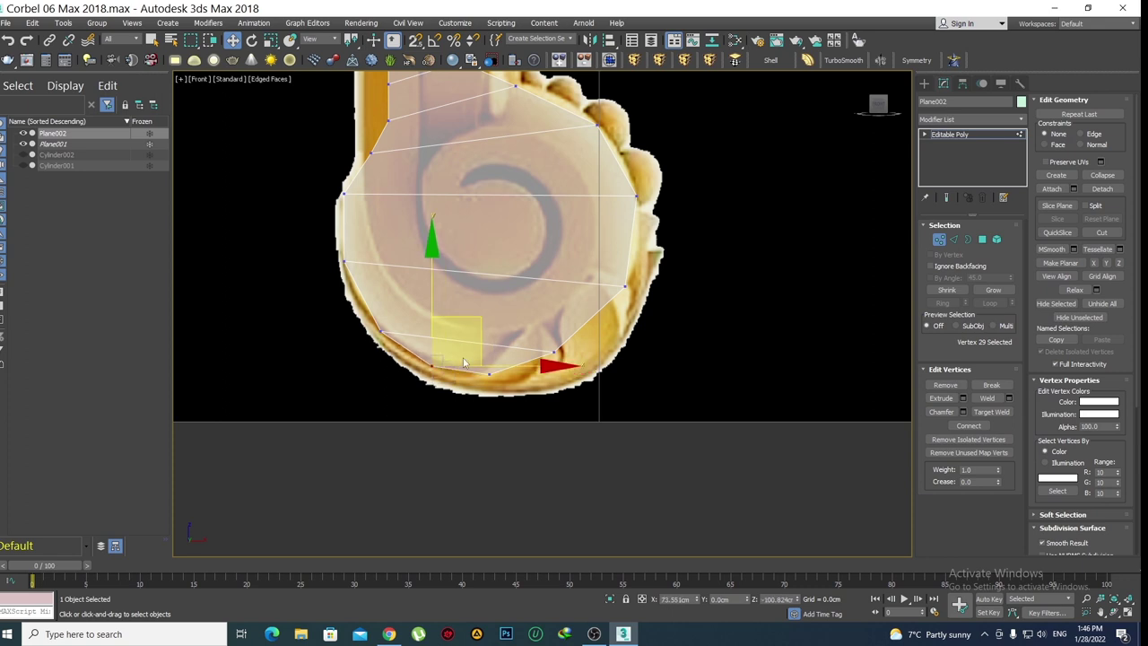
click(489, 374)
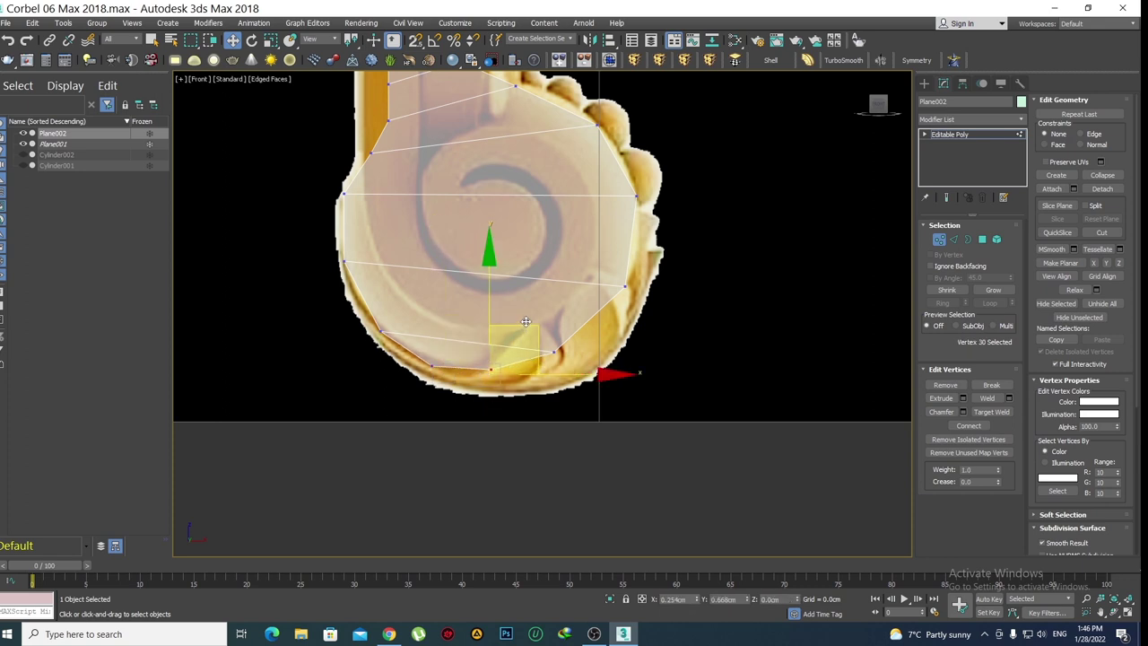
click(541, 400)
Nudge the last lower-right vertex onto the ball's outline, then apply TurboSmooth with 1 iteration
scroll(574, 413, down, 3)
scroll(608, 428, up, 2)
click(580, 407)
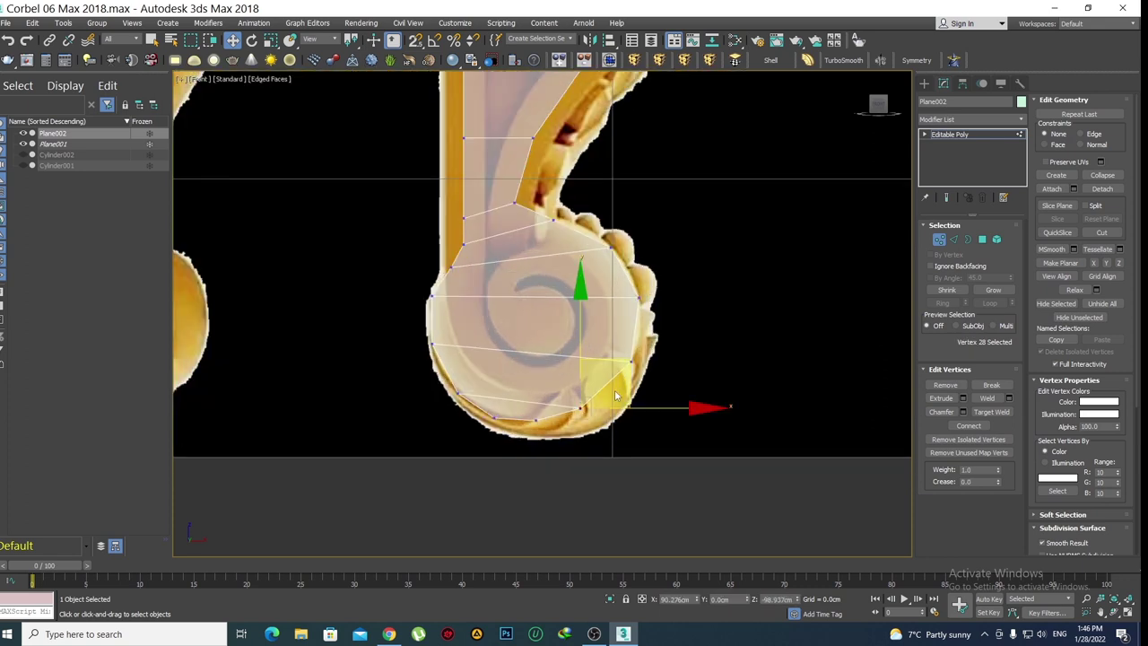
click(725, 319)
scroll(725, 318, down, 4)
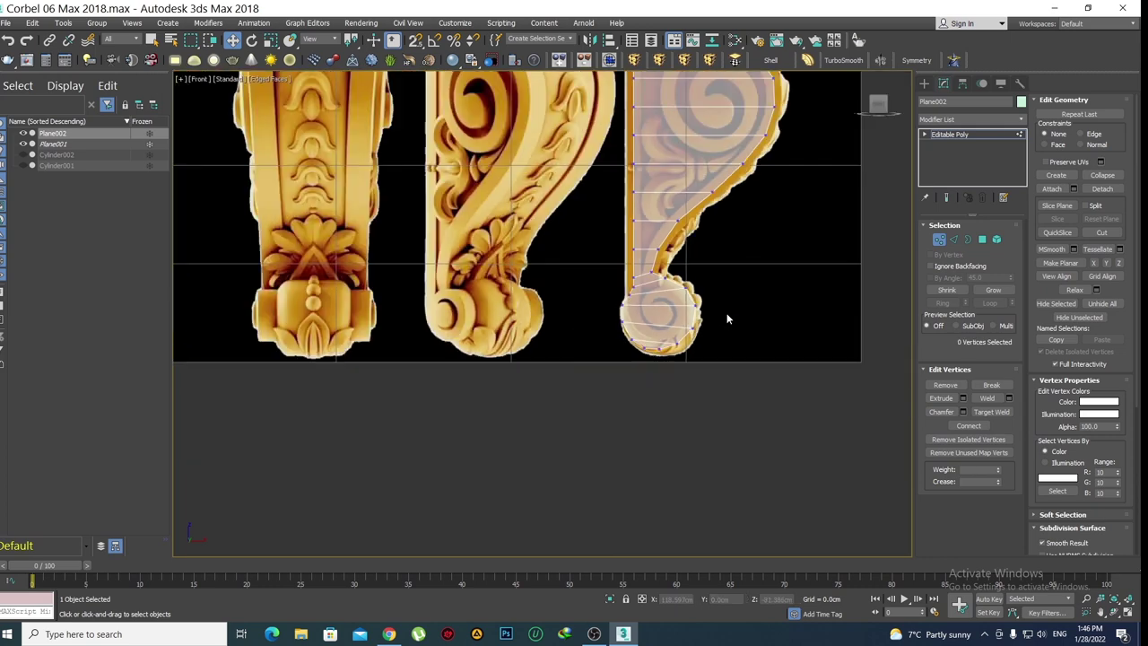
scroll(698, 336, up, 5)
scroll(698, 337, up, 2)
click(589, 353)
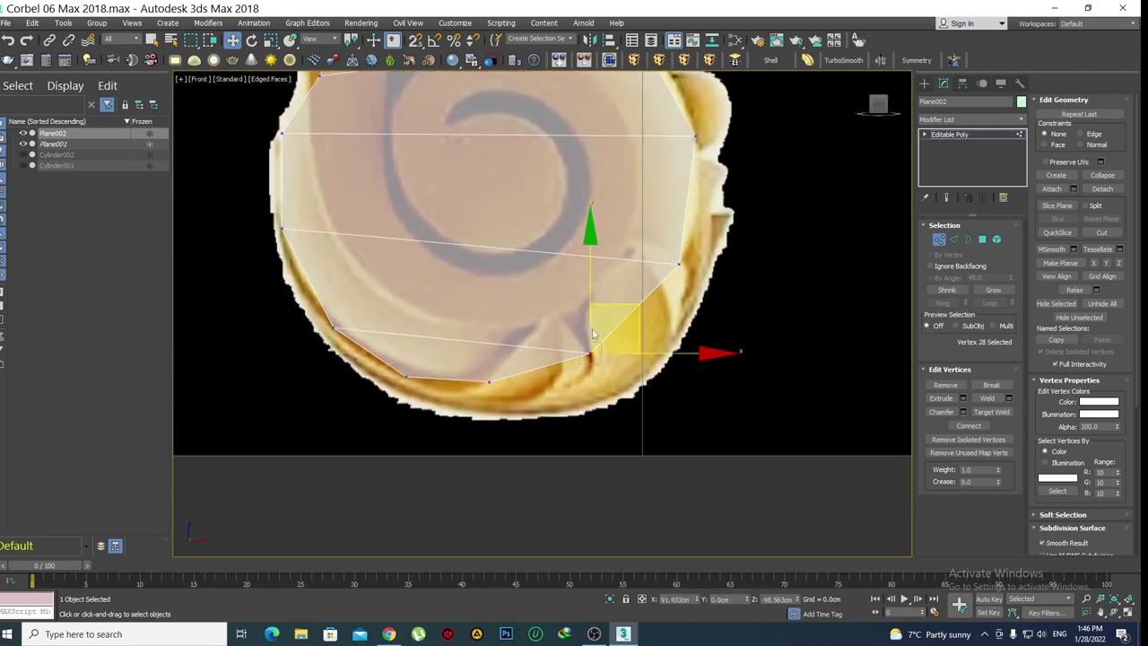
drag(630, 314, 626, 321)
scroll(626, 321, down, 2)
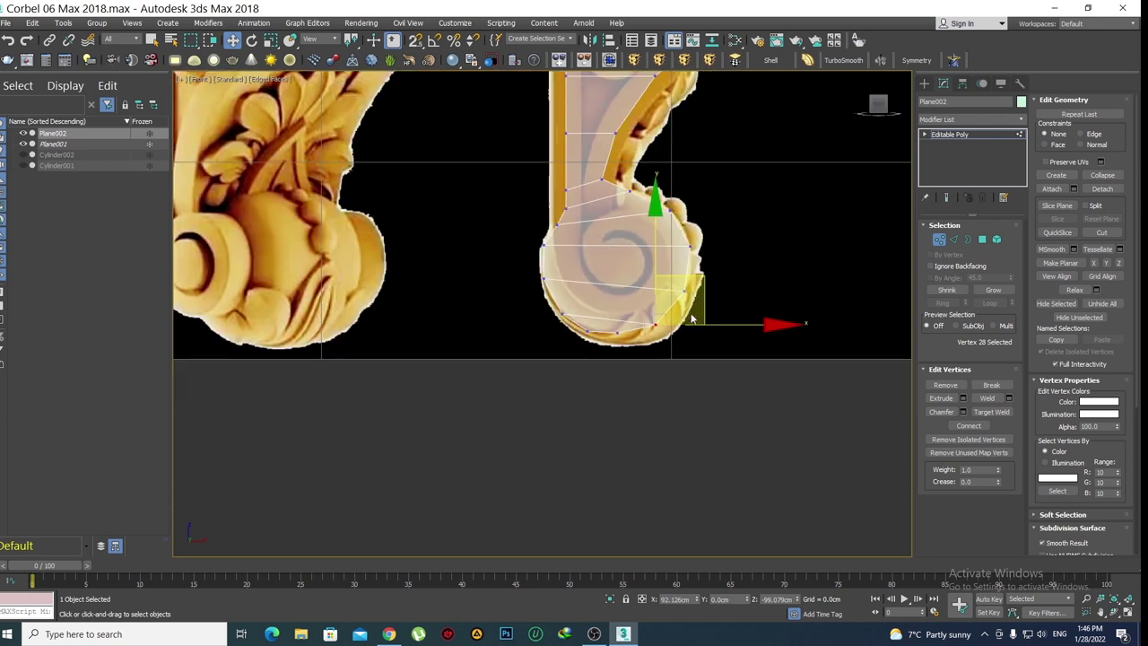
scroll(626, 321, down, 1)
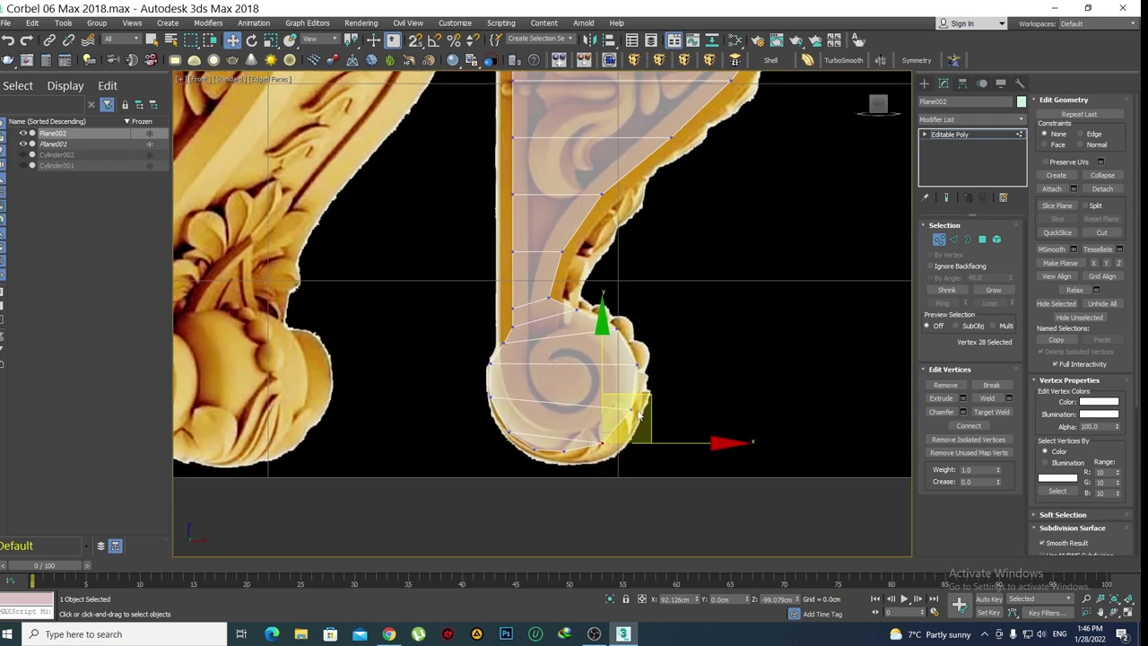
click(843, 60)
middle_drag(662, 315, 642, 250)
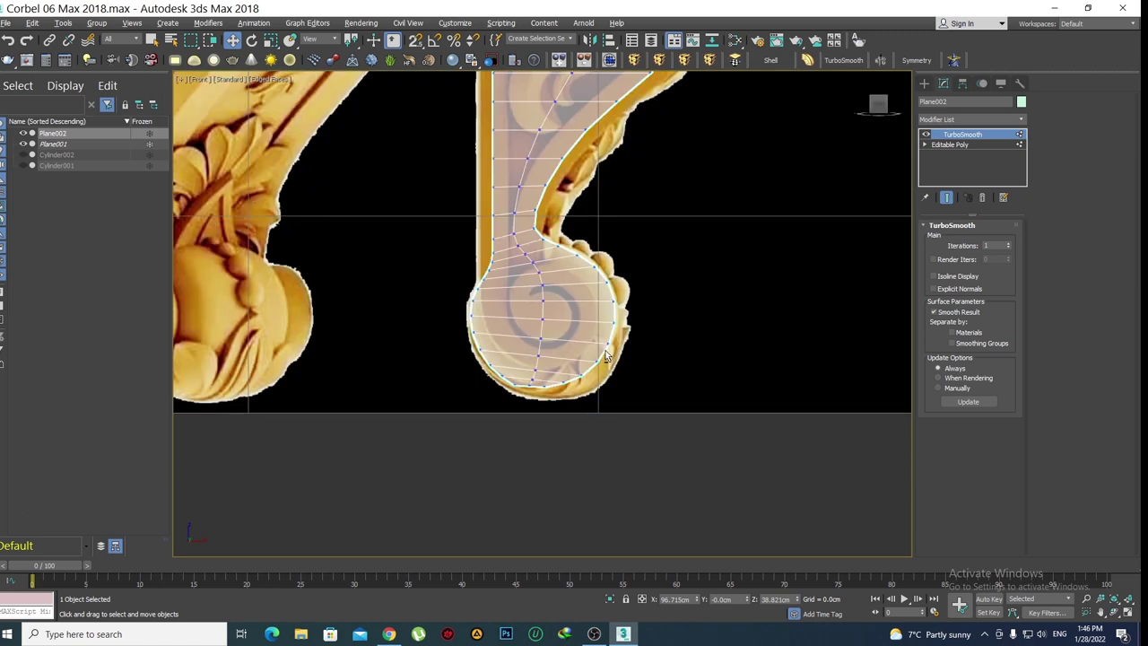
Turn off see-through and wireframe edges, and raise TurboSmooth iterations from 1 to 2
key(alt+x)
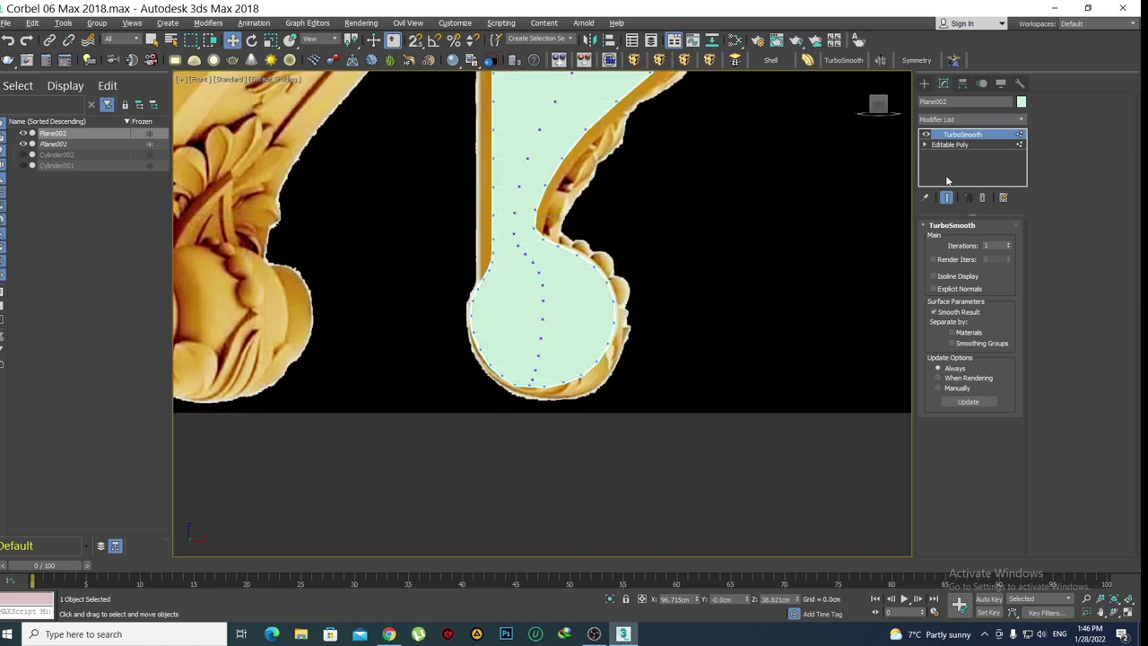
click(925, 83)
key(F4)
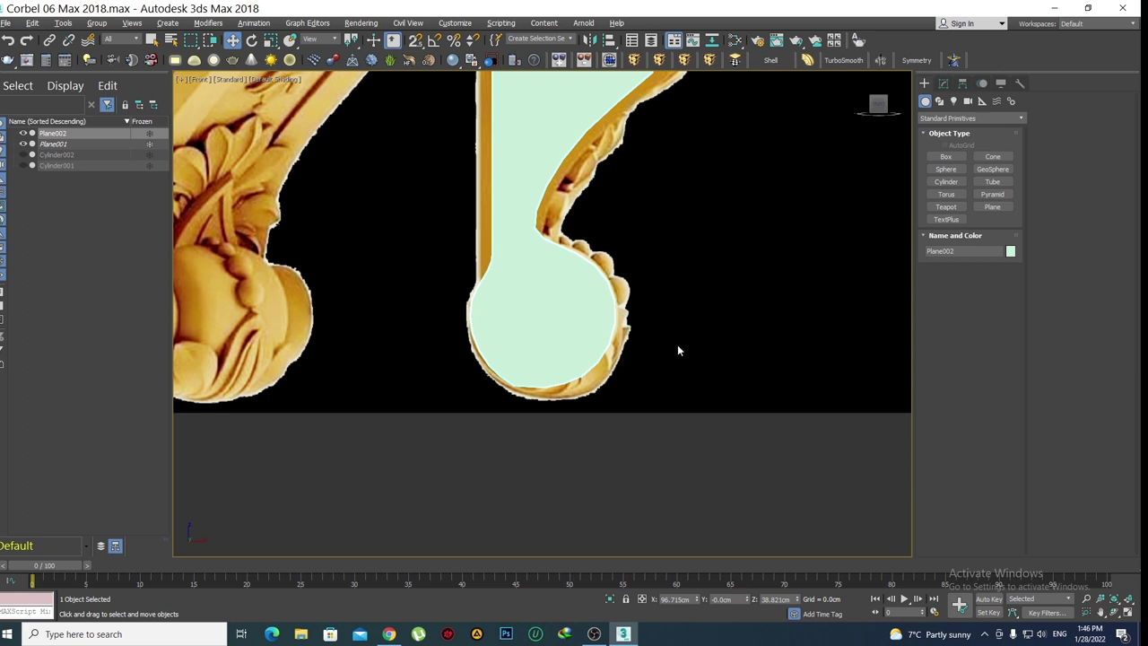
scroll(590, 399, up, 2)
click(943, 82)
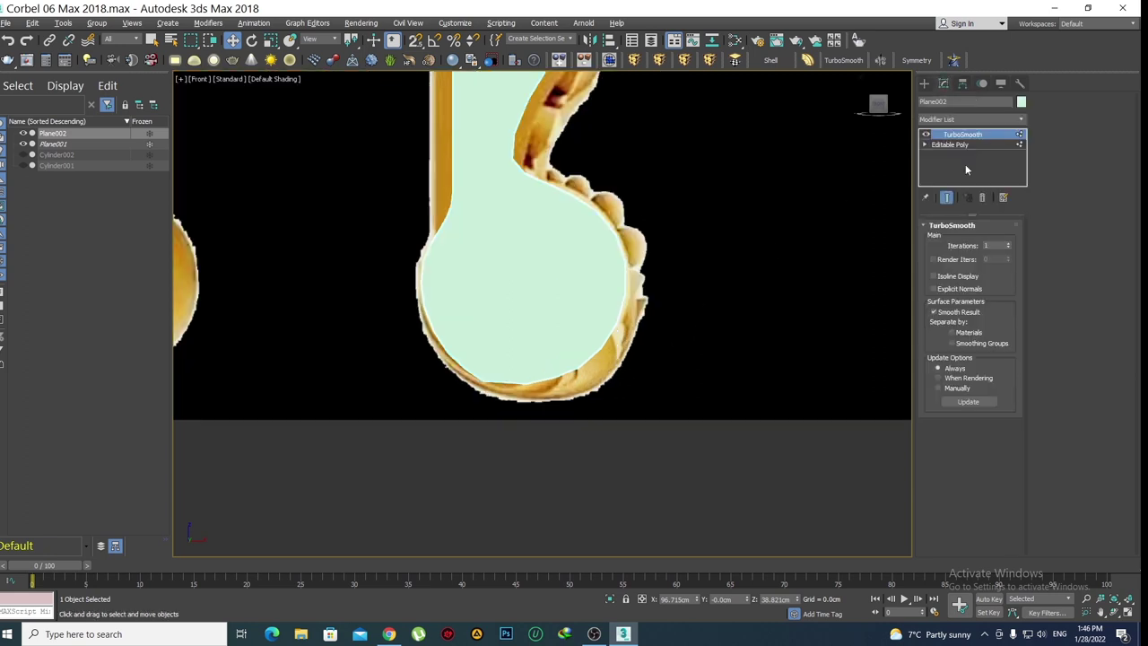
click(1009, 244)
click(974, 145)
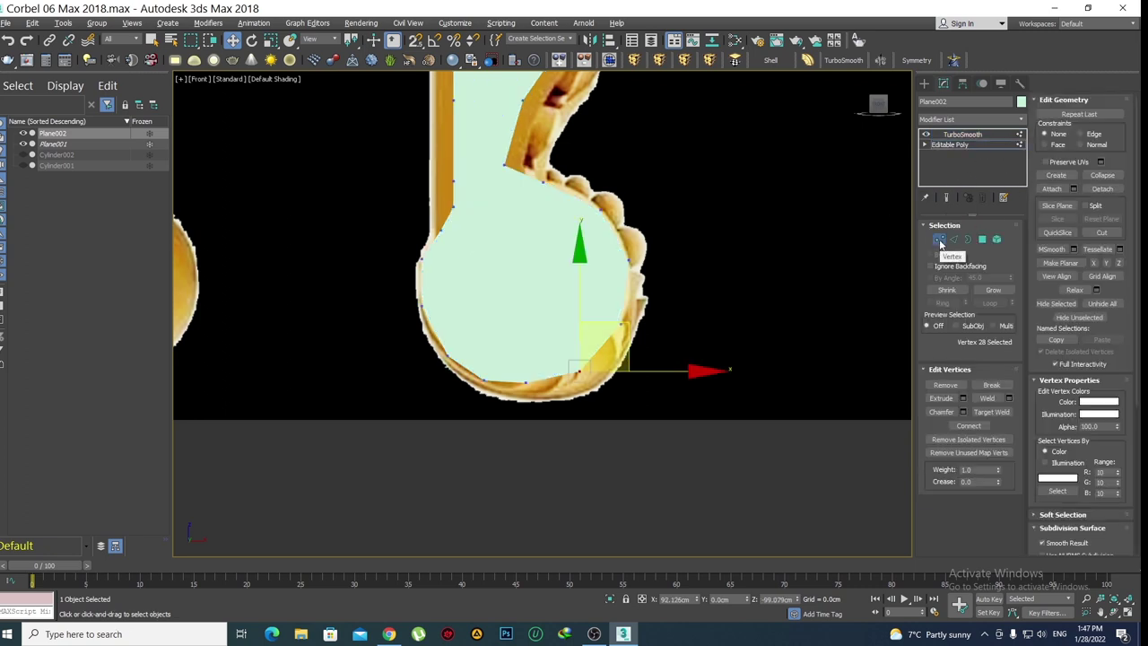
click(967, 135)
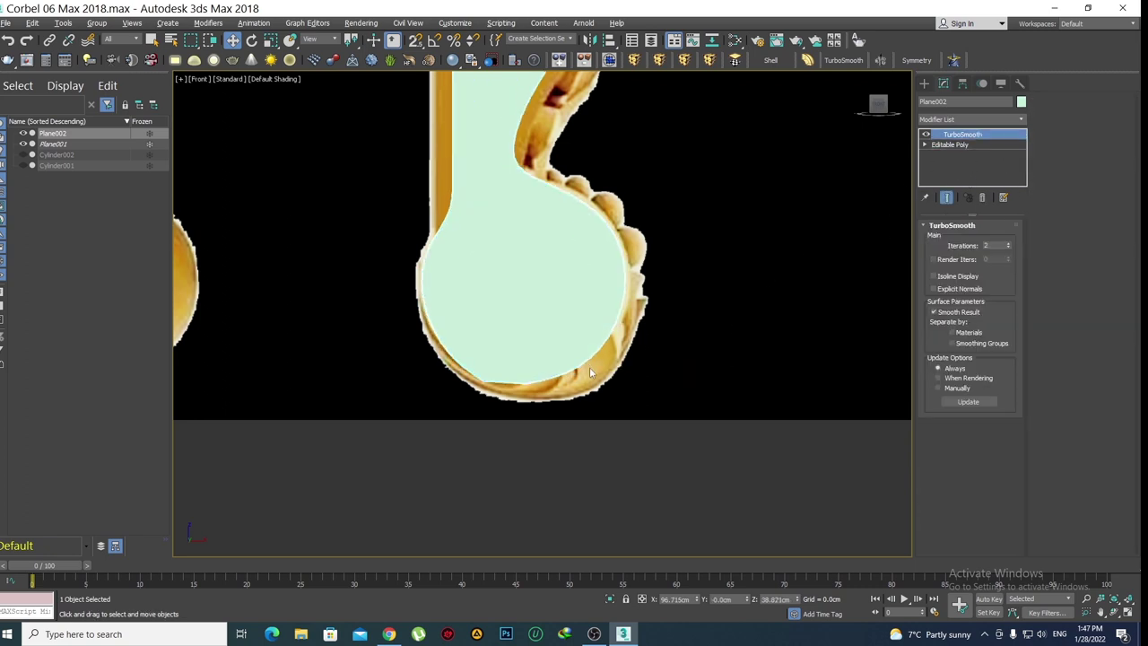
scroll(589, 370, up, 2)
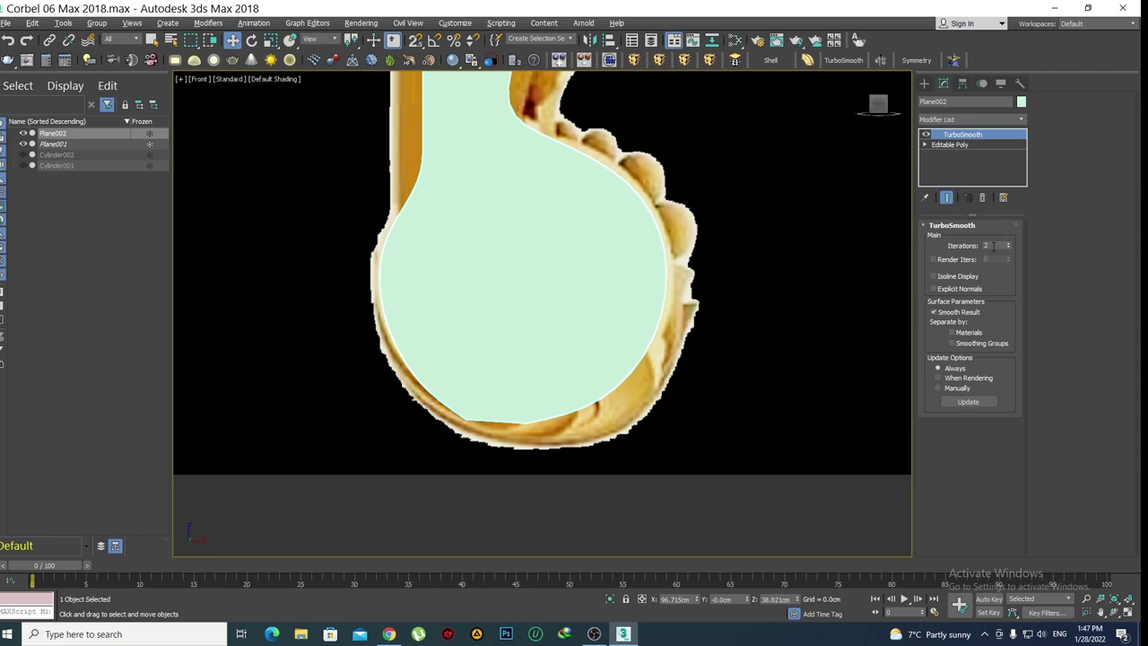
At the Editable Poly level with Show End Result on, try selecting the ball's bottom vertices, then clear the selection
click(945, 146)
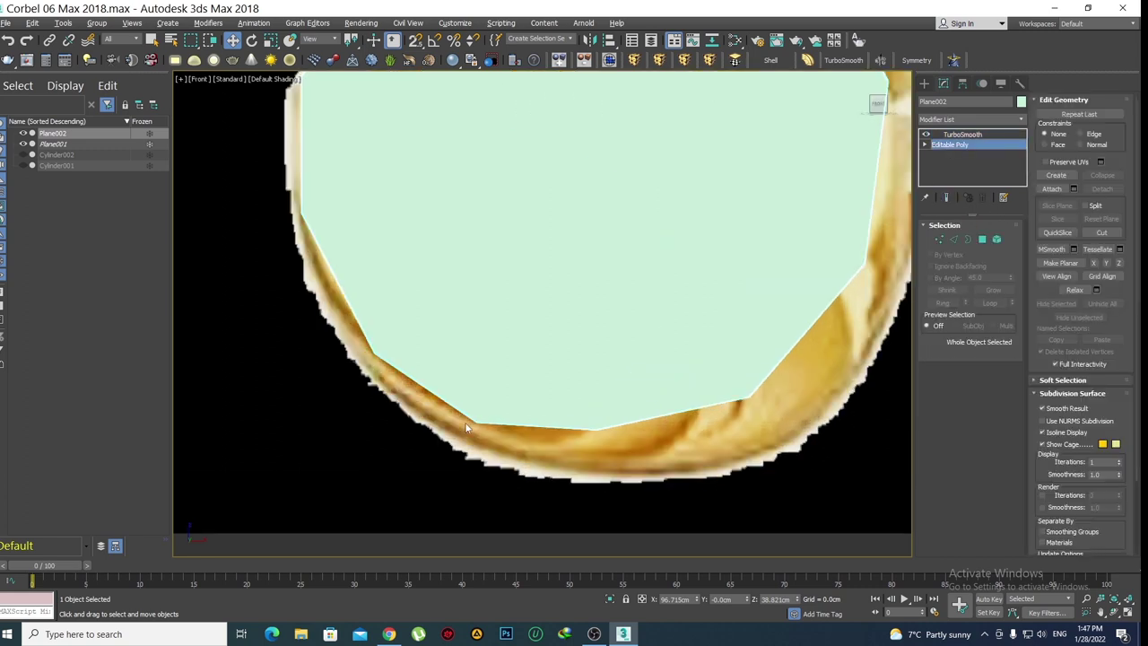
scroll(498, 453, up, 3)
click(477, 421)
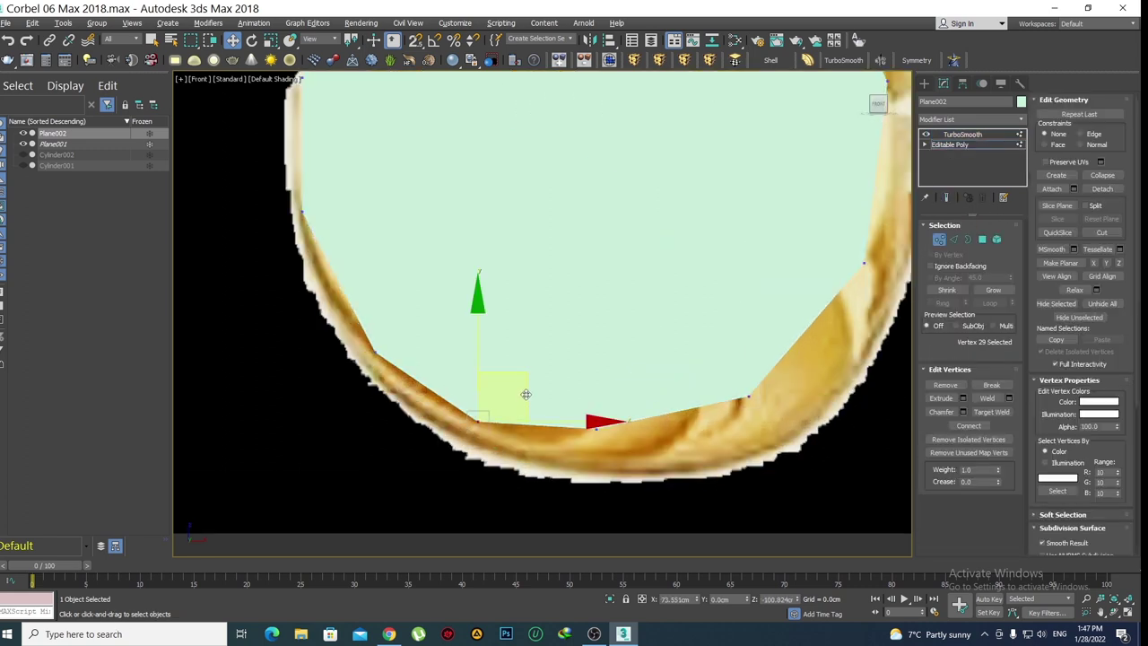
scroll(691, 332, down, 2)
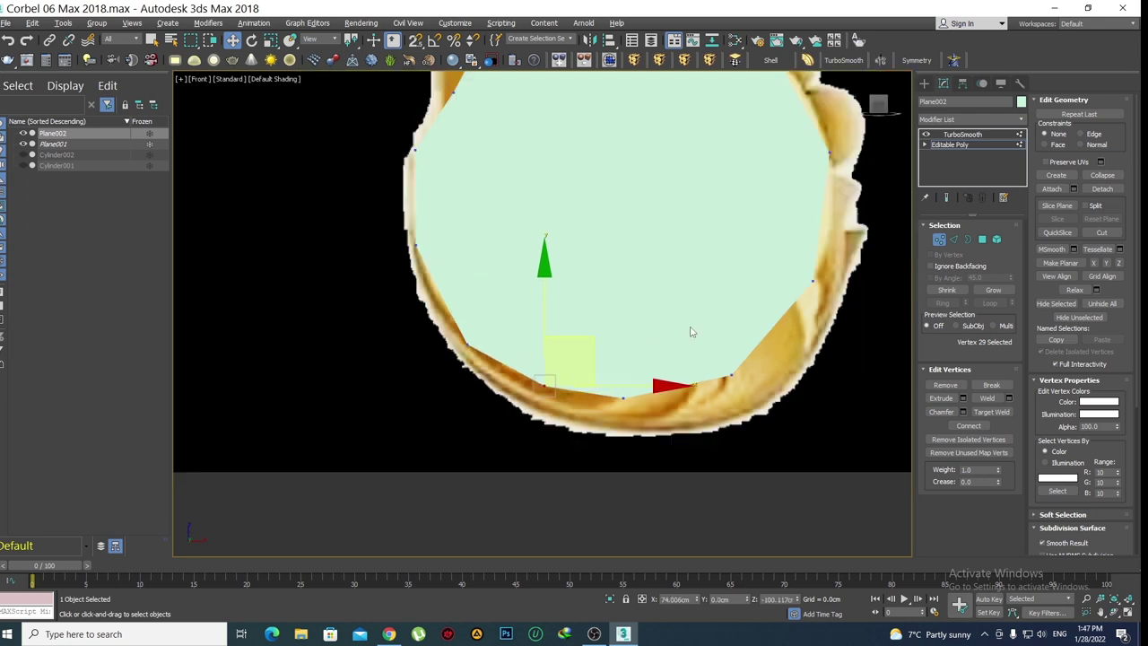
scroll(690, 332, down, 2)
click(925, 83)
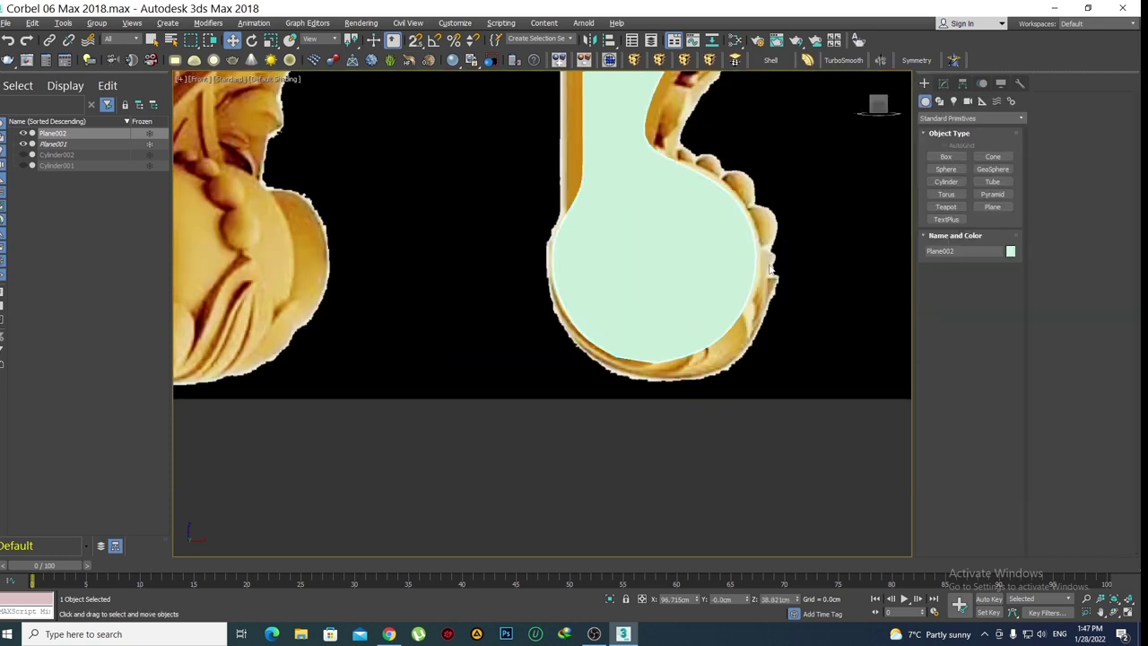
scroll(681, 380, up, 2)
click(944, 83)
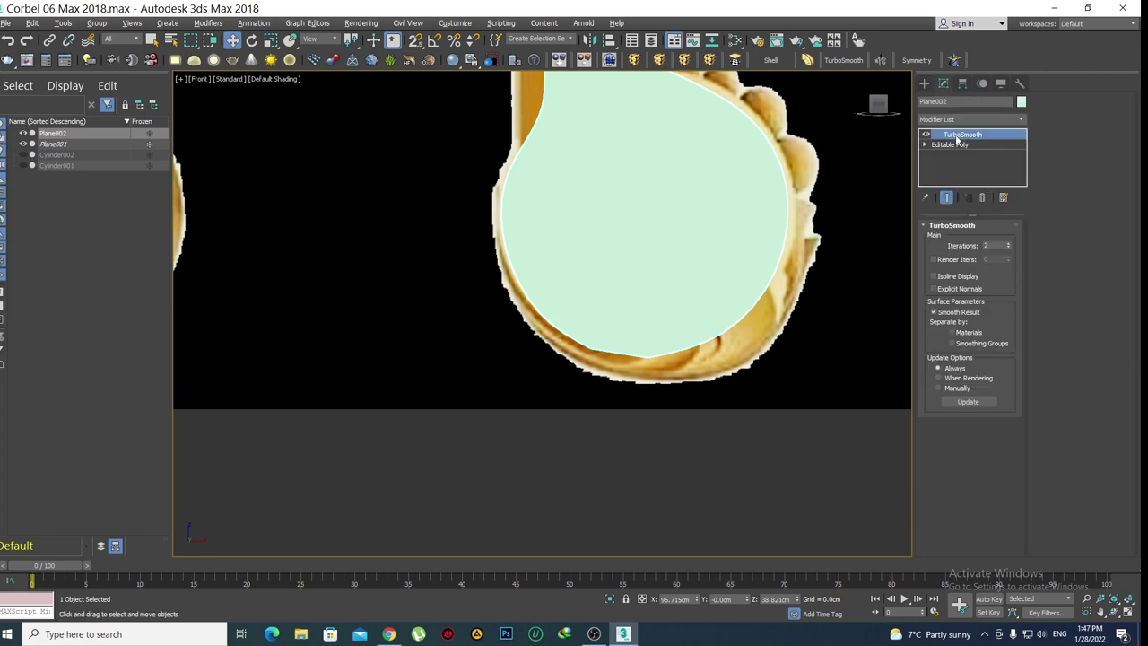
click(954, 145)
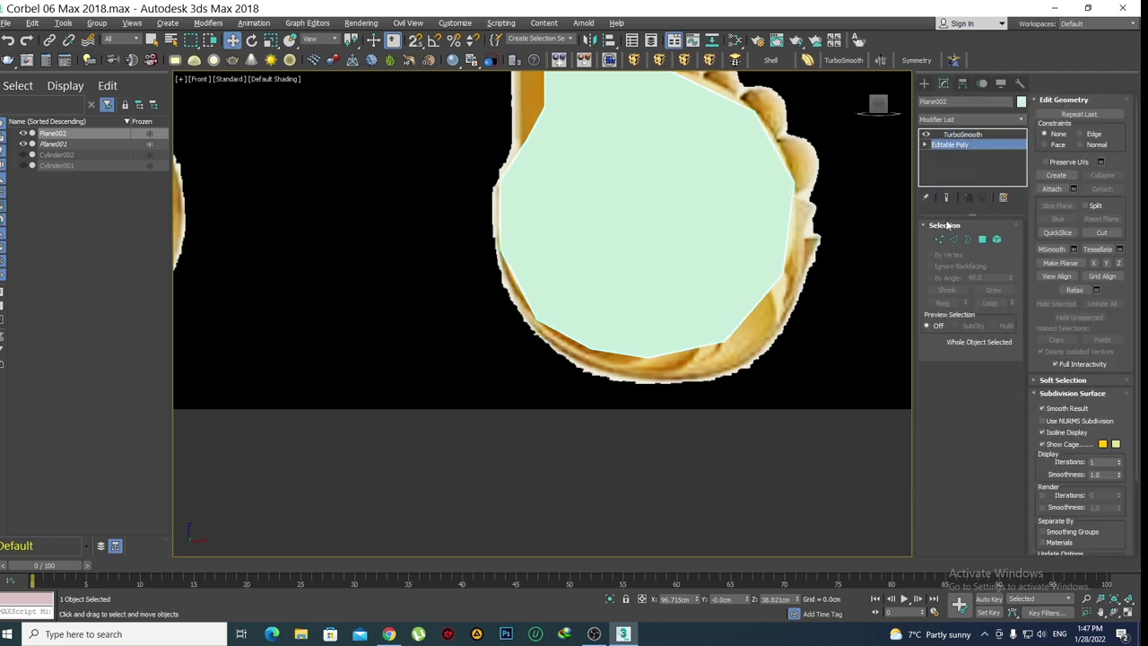
click(946, 197)
scroll(628, 387, up, 2)
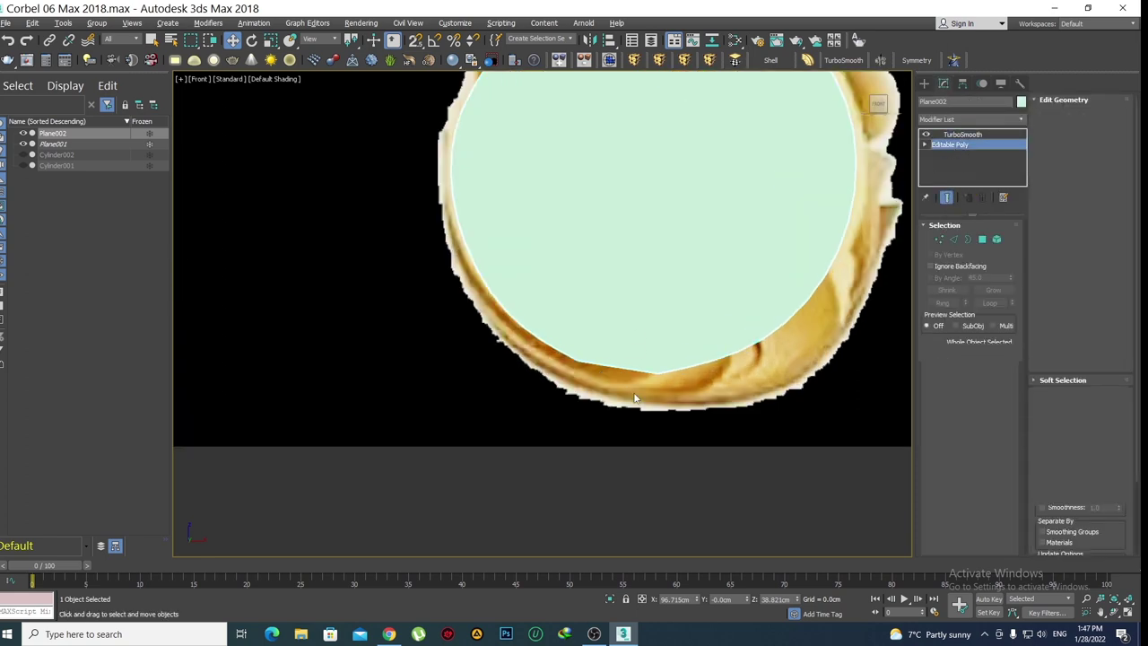
key(1)
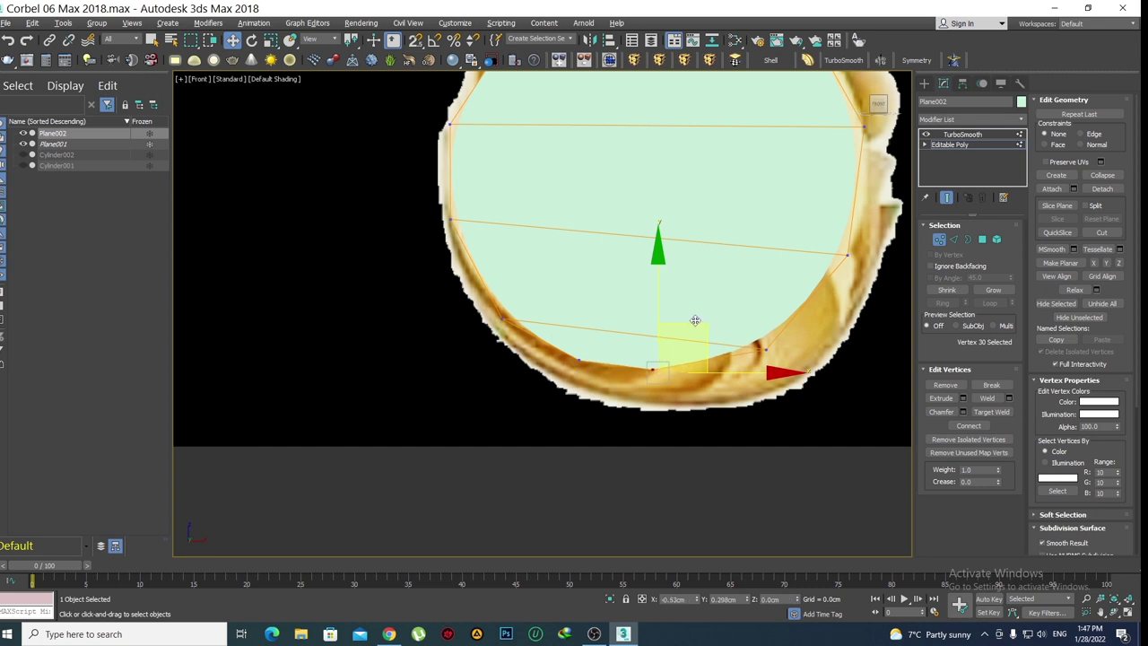
click(579, 360)
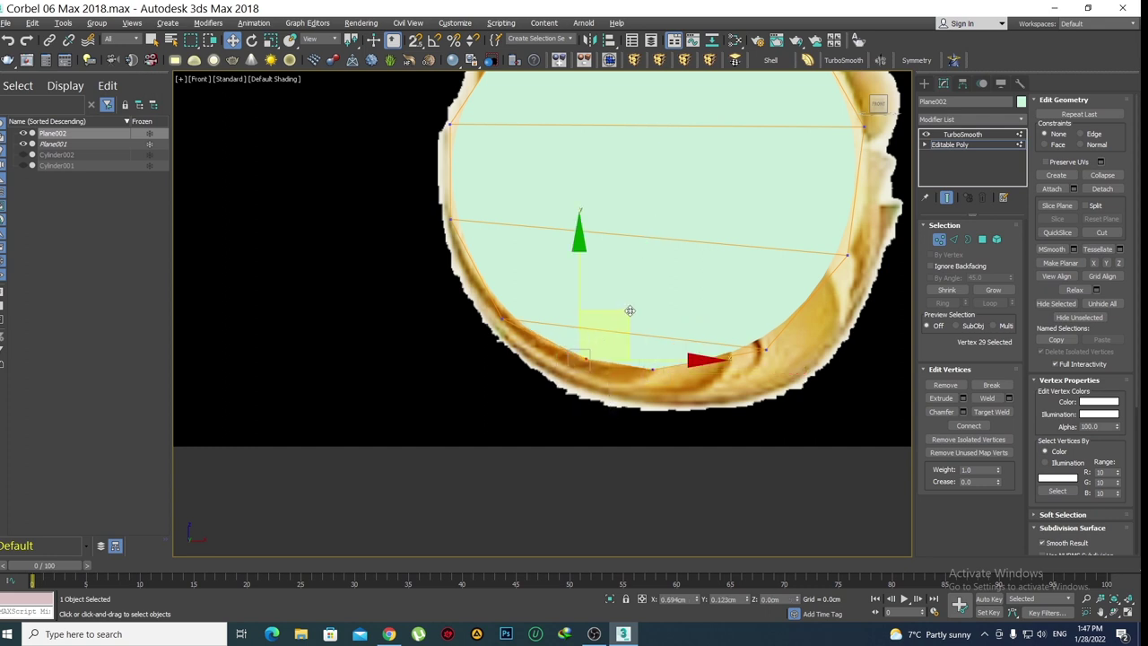
click(633, 372)
scroll(562, 431, down, 3)
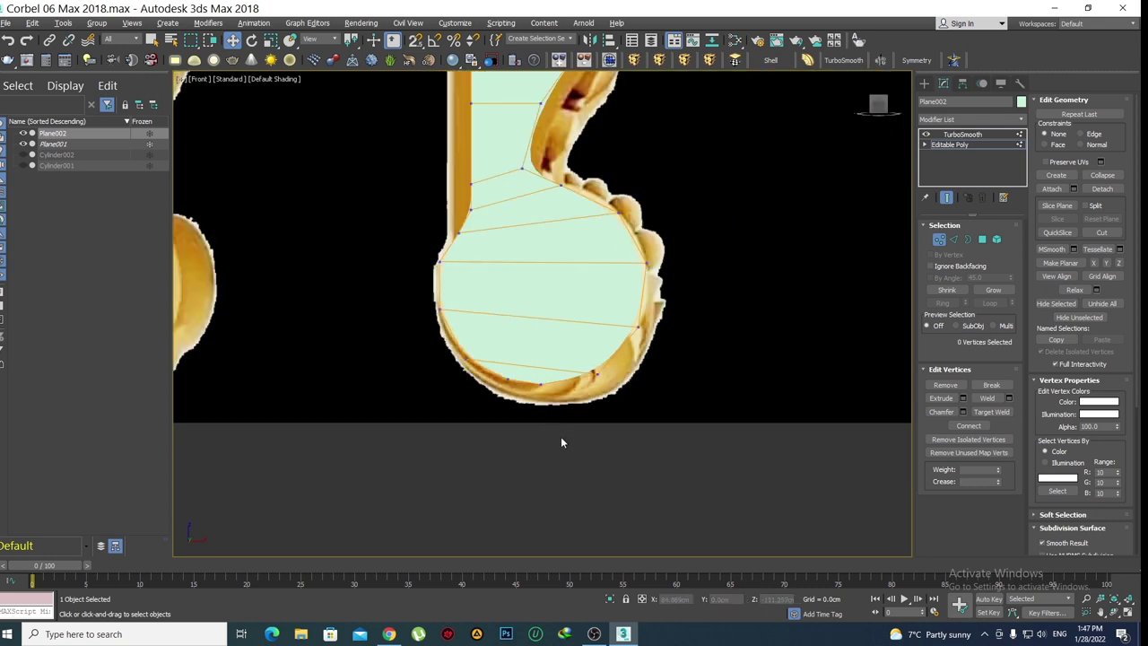
Frame the whole corbel profile and turn see-through and mesh wireframe edges back on
click(923, 83)
scroll(566, 350, down, 2)
scroll(566, 351, down, 2)
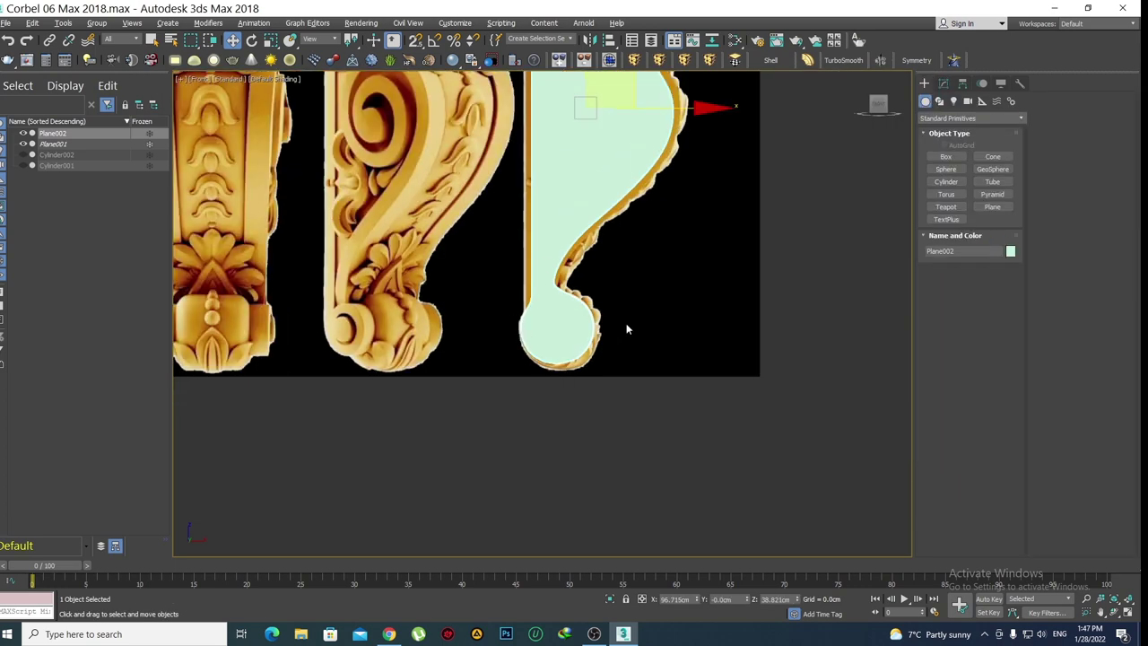
scroll(544, 328, up, 3)
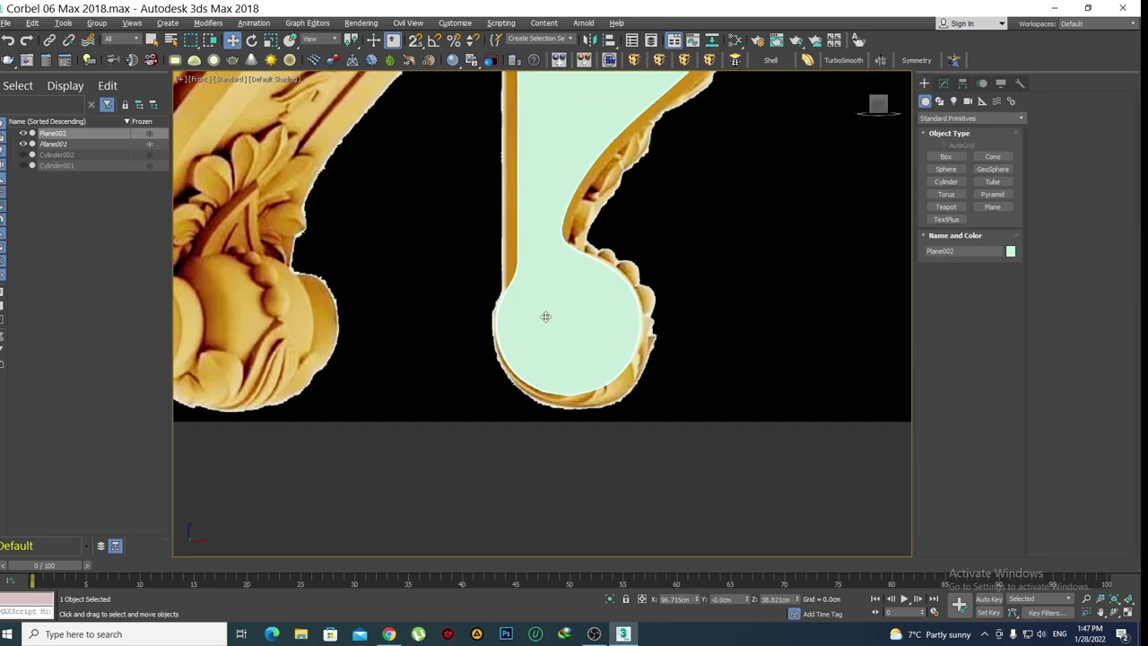
scroll(544, 316, down, 2)
click(945, 83)
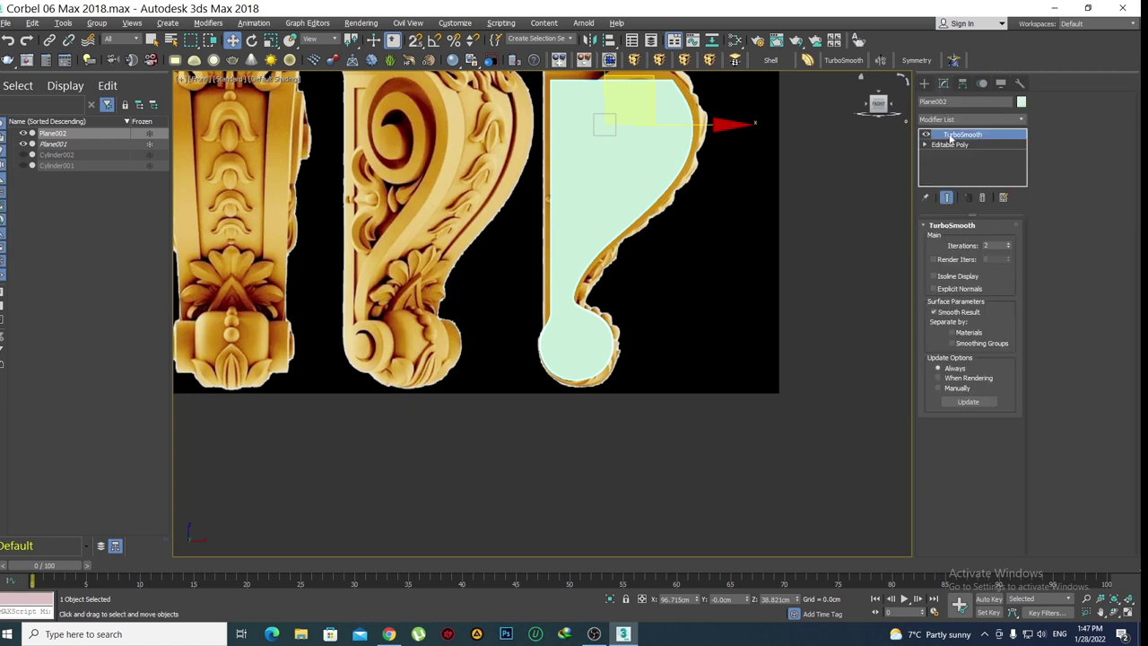
click(950, 144)
middle_drag(674, 292, 637, 362)
key(alt+x)
key(F4)
key(g)
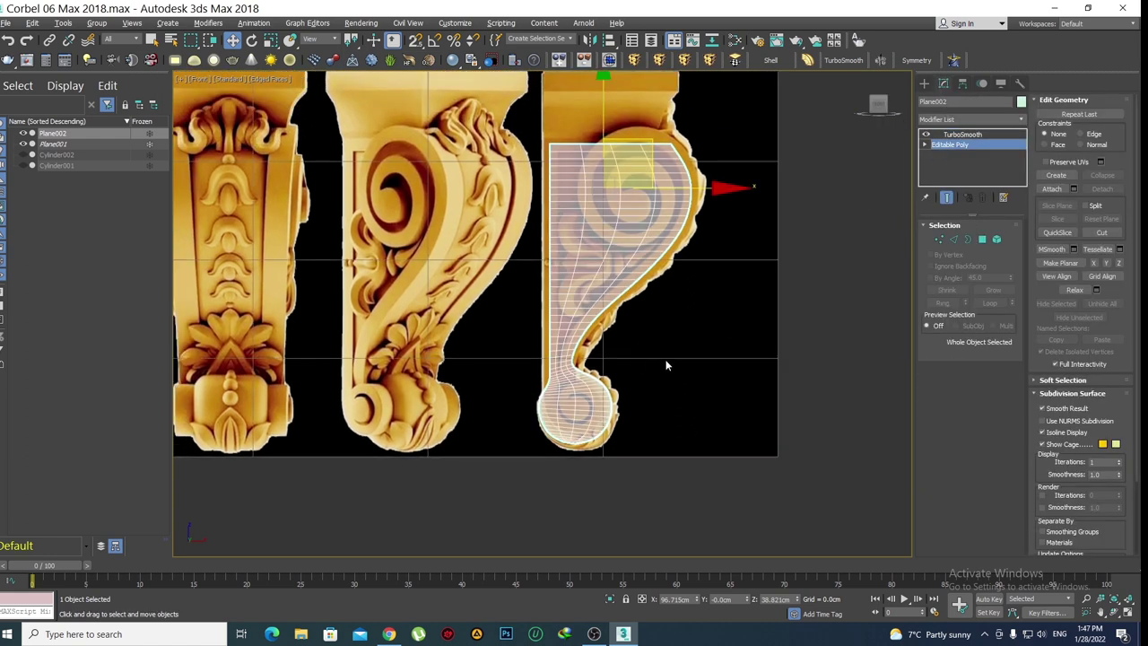
Turn off Show End Result to display the unsmoothed cage and switch to plain object selection
right_click(971, 137)
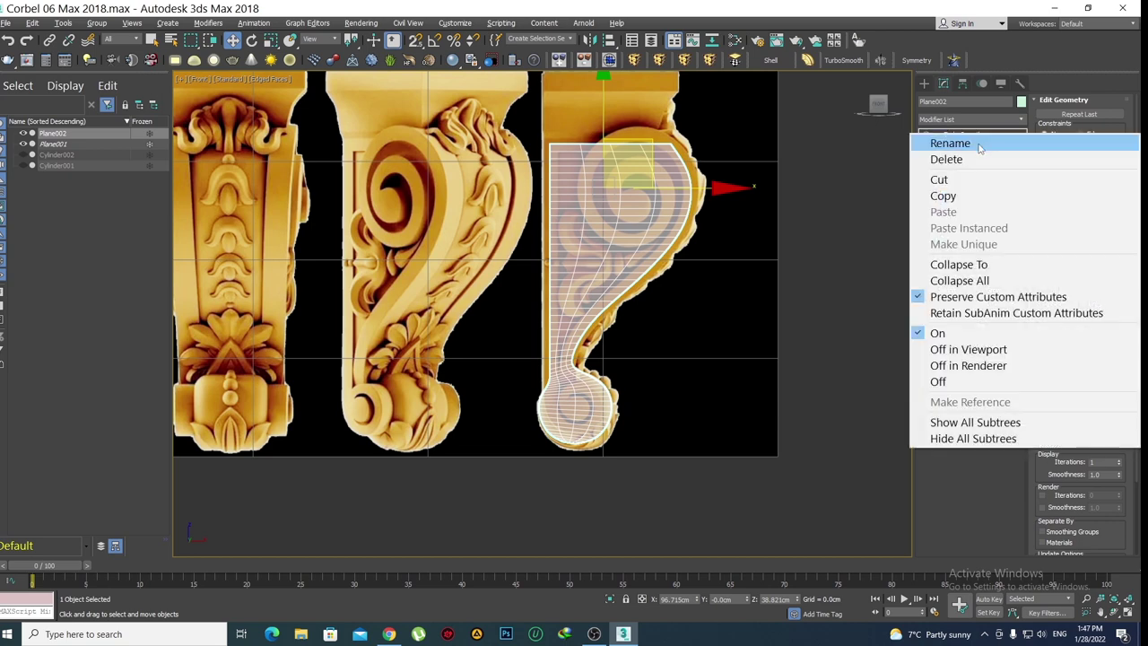
click(987, 134)
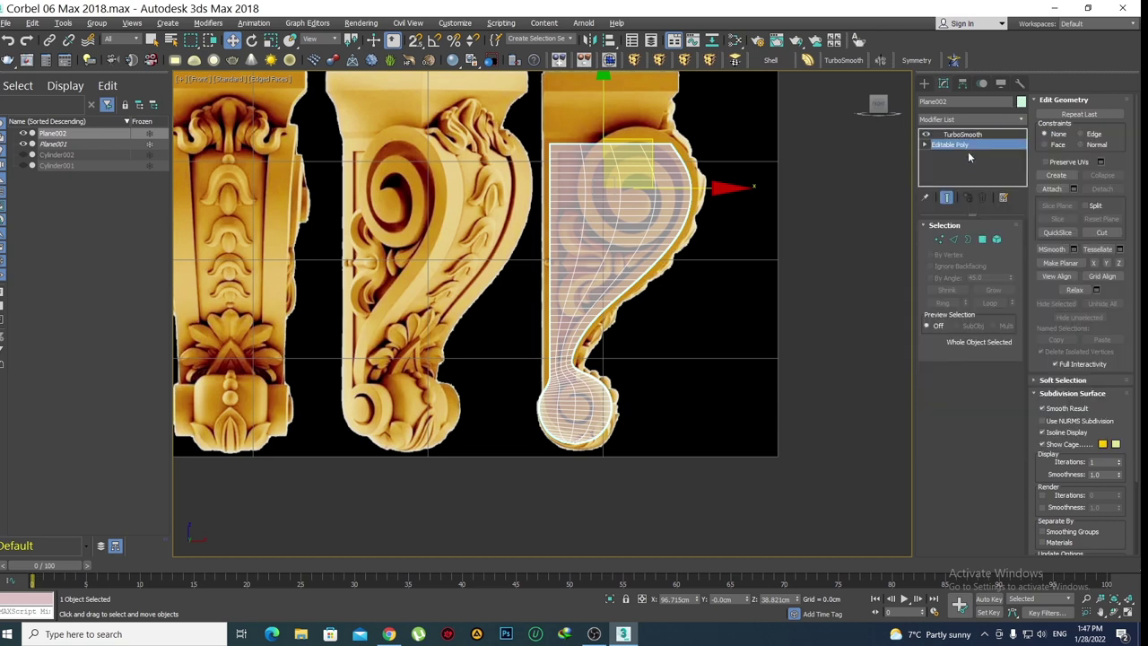
click(946, 197)
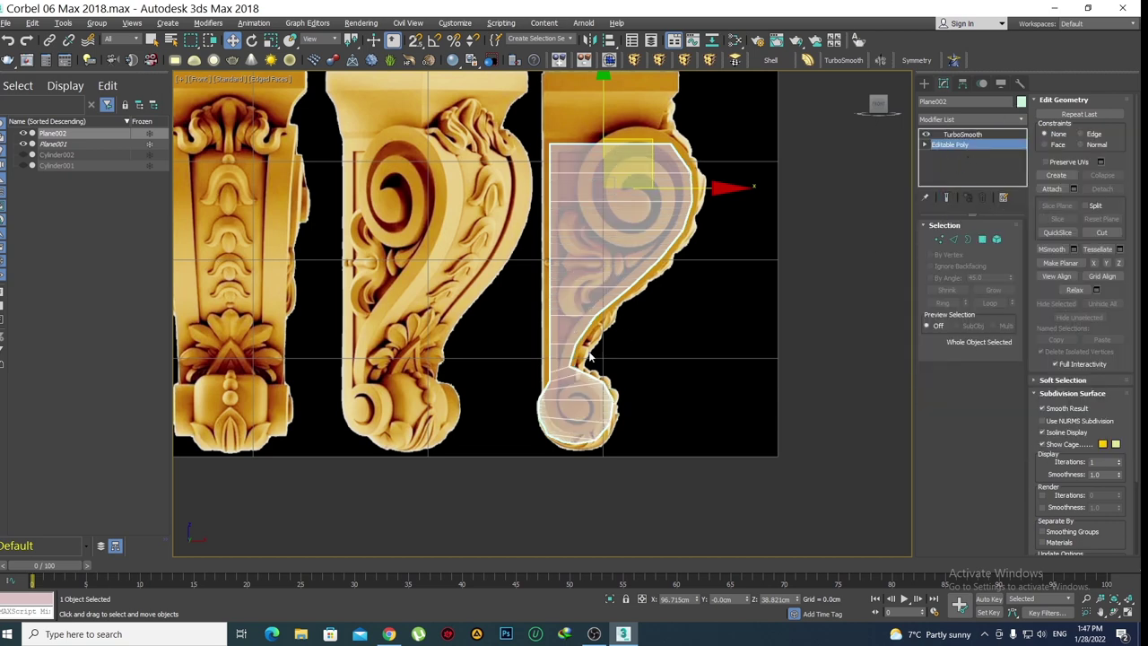
scroll(590, 357, up, 1)
key(q)
scroll(574, 332, up, 2)
scroll(556, 305, up, 2)
scroll(543, 277, up, 2)
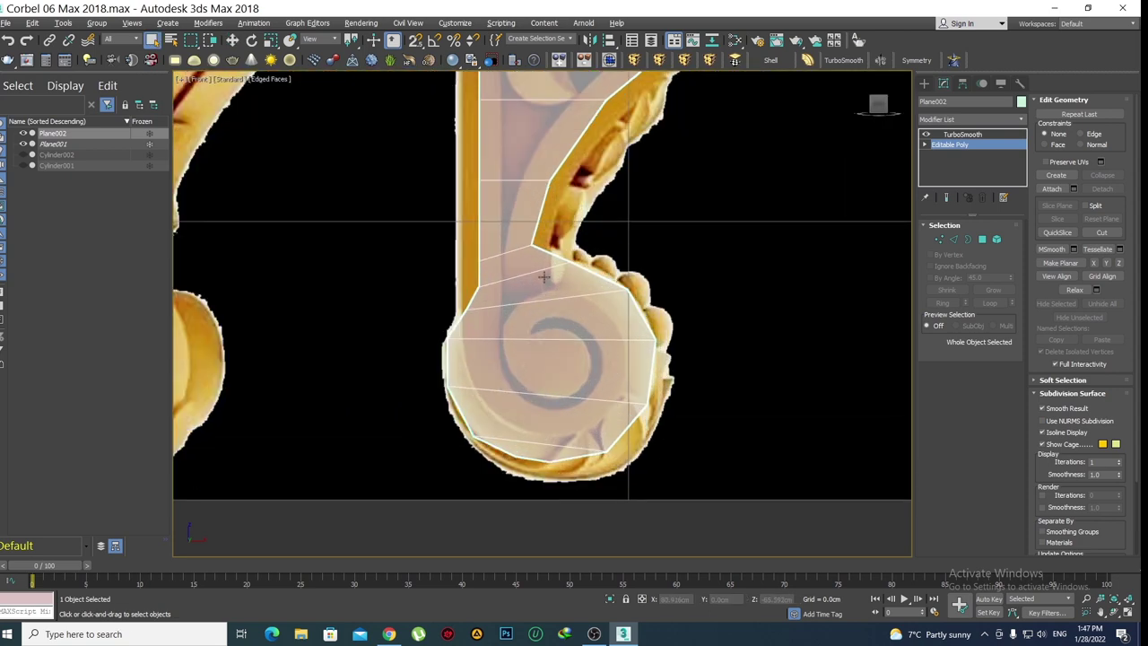
scroll(605, 280, down, 2)
scroll(589, 260, down, 2)
scroll(574, 264, up, 1)
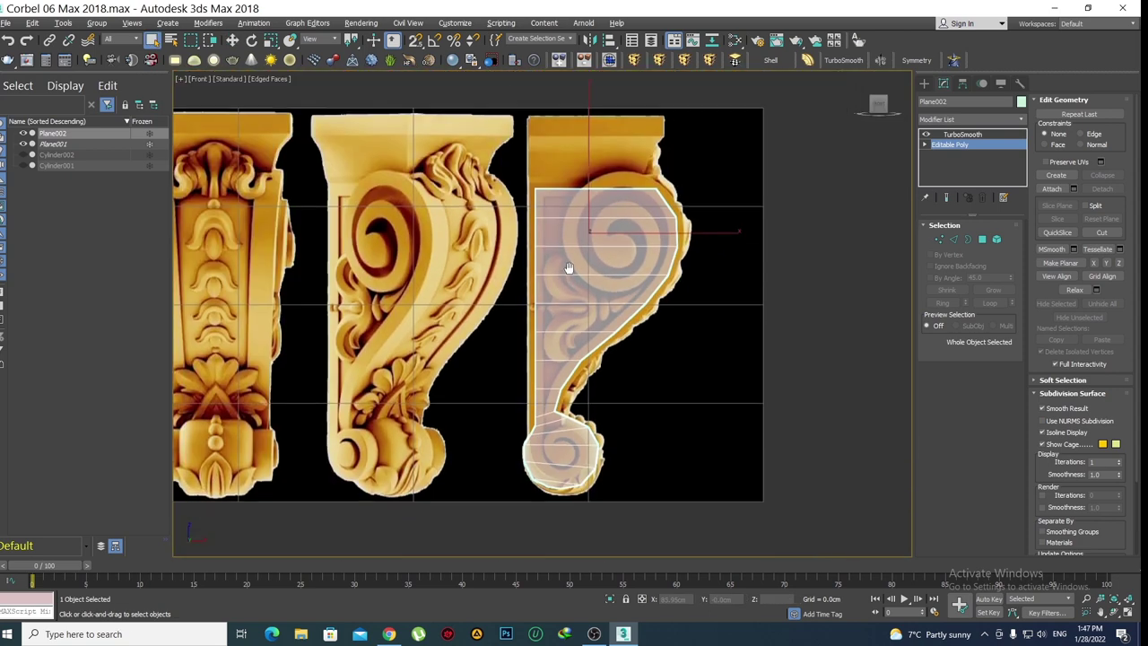
scroll(579, 262, up, 1)
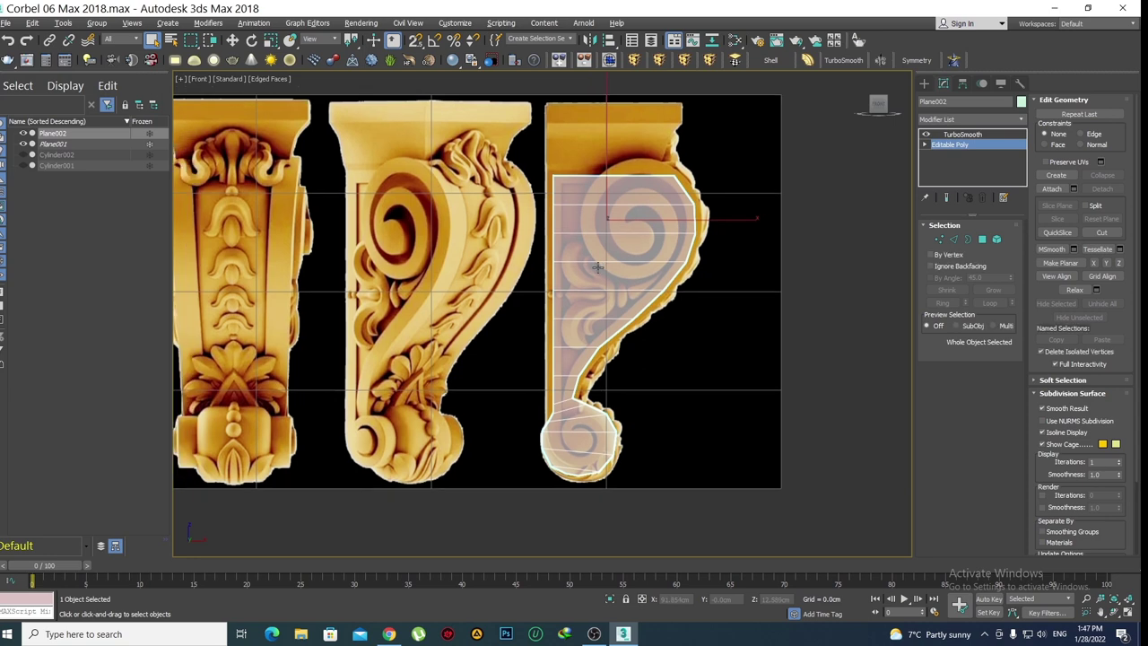
Select the plane's edge ring and try Connect, then cancel and undo back to two edges
key(2)
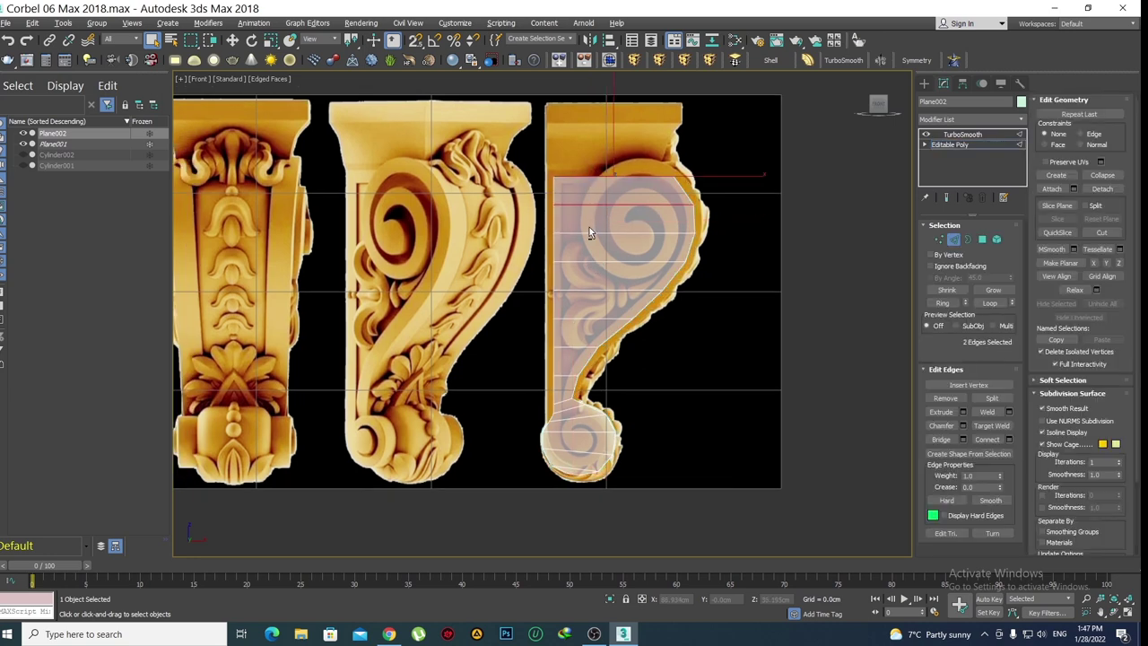
shift+click(590, 226)
scroll(574, 422, up, 3)
scroll(572, 434, up, 1)
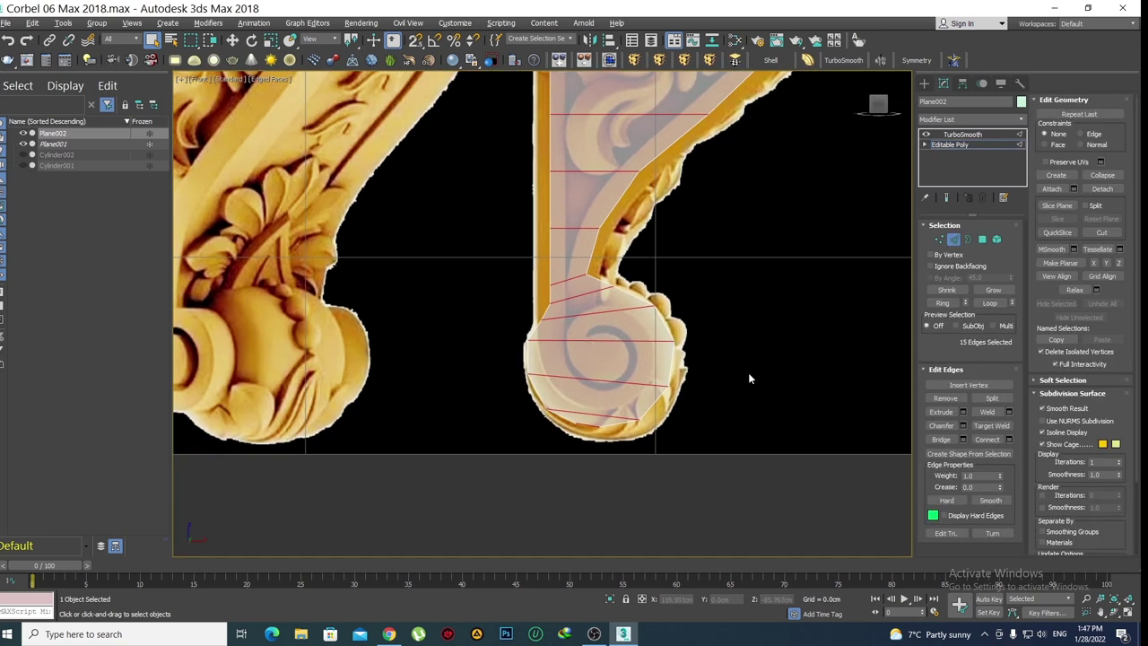
click(1008, 440)
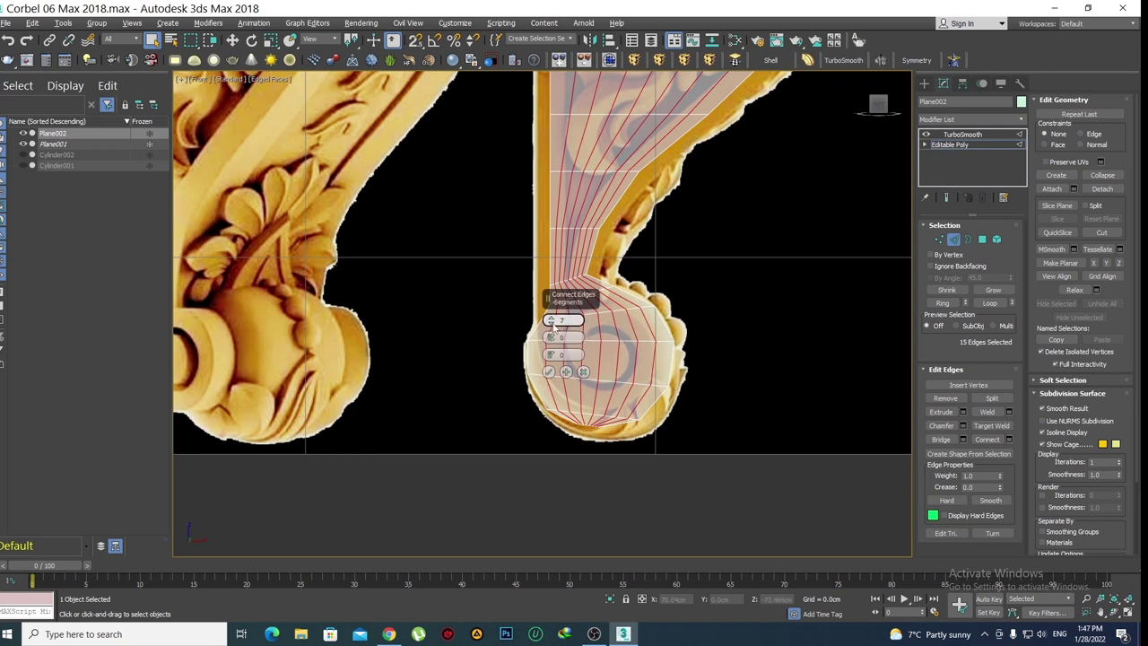
drag(551, 322, 556, 330)
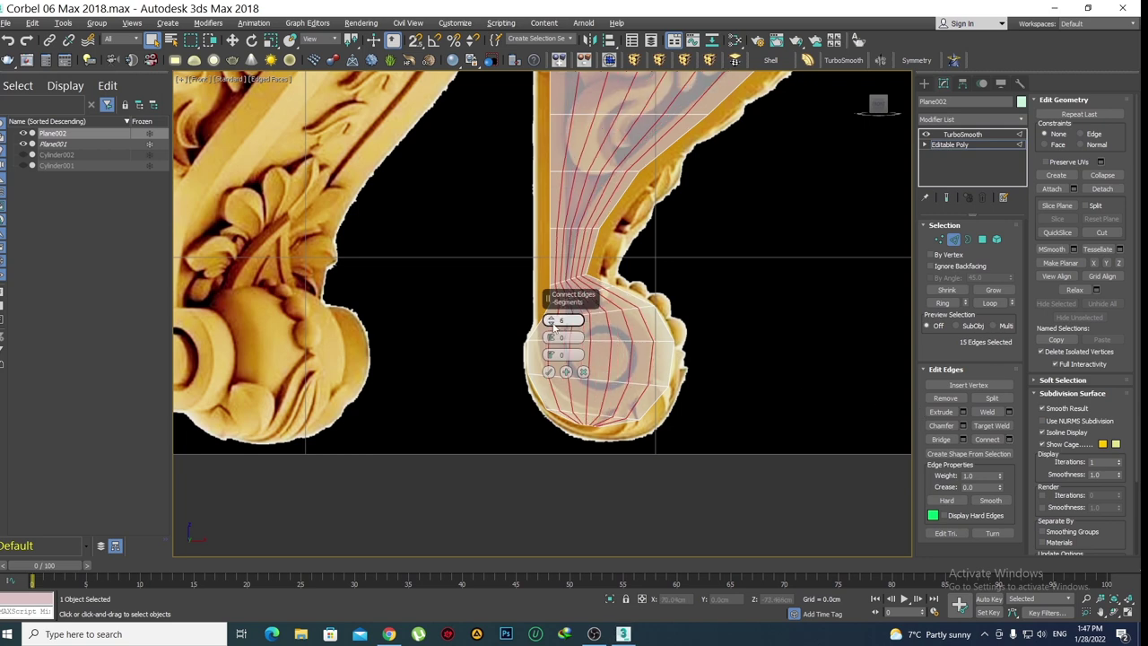
click(582, 372)
scroll(614, 373, down, 3)
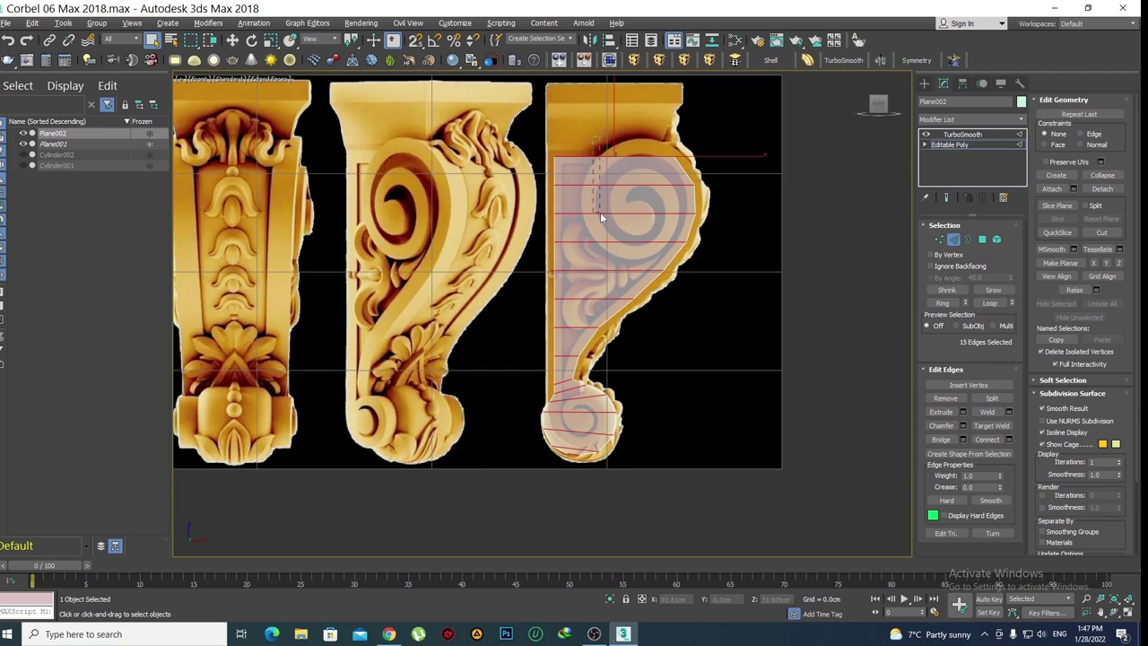
key(ctrl+z)
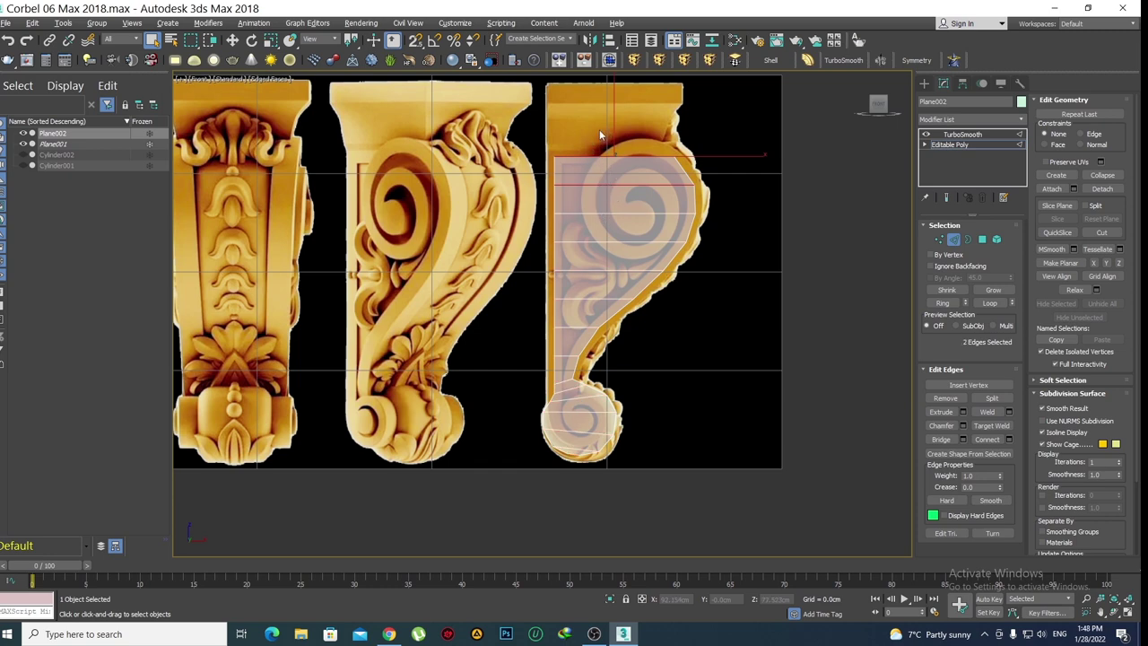
Reselect the horizontal edge ring, preview Connect and back out, then select the ball's bottom polygon in Polygon mode and press Delete
click(949, 304)
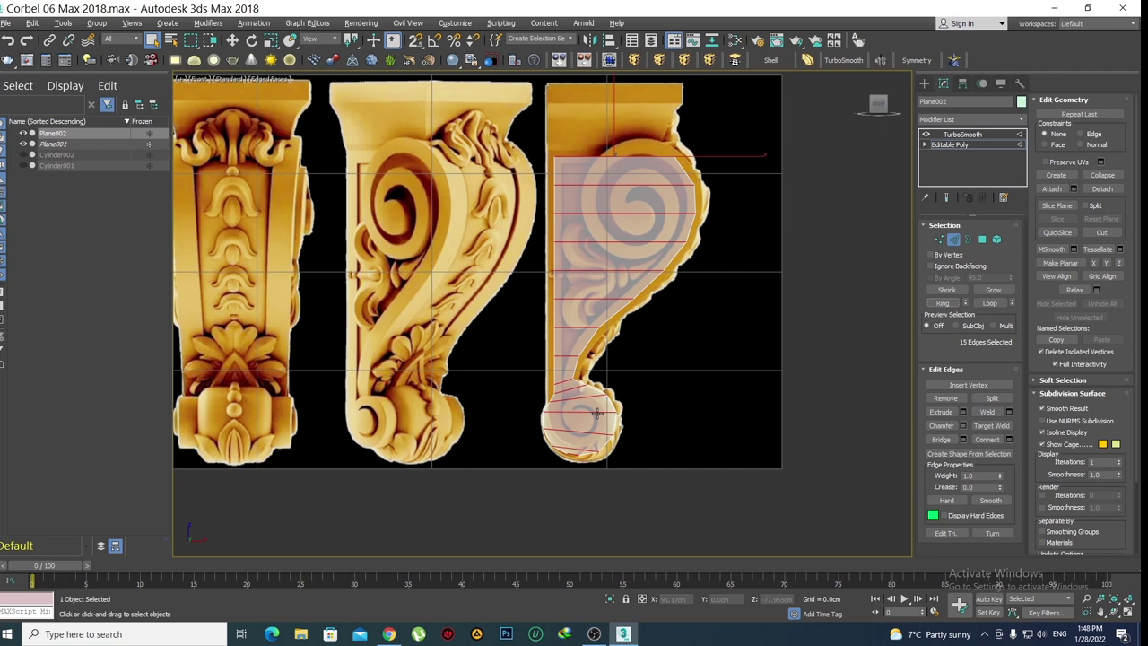
click(1009, 439)
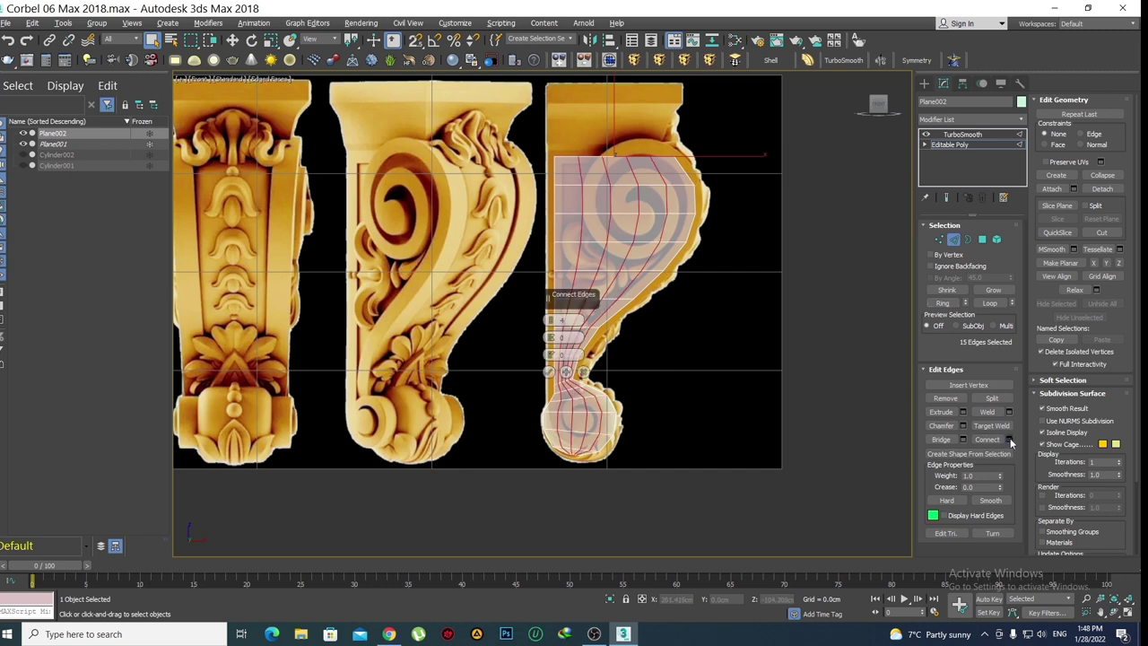
scroll(635, 376, up, 1)
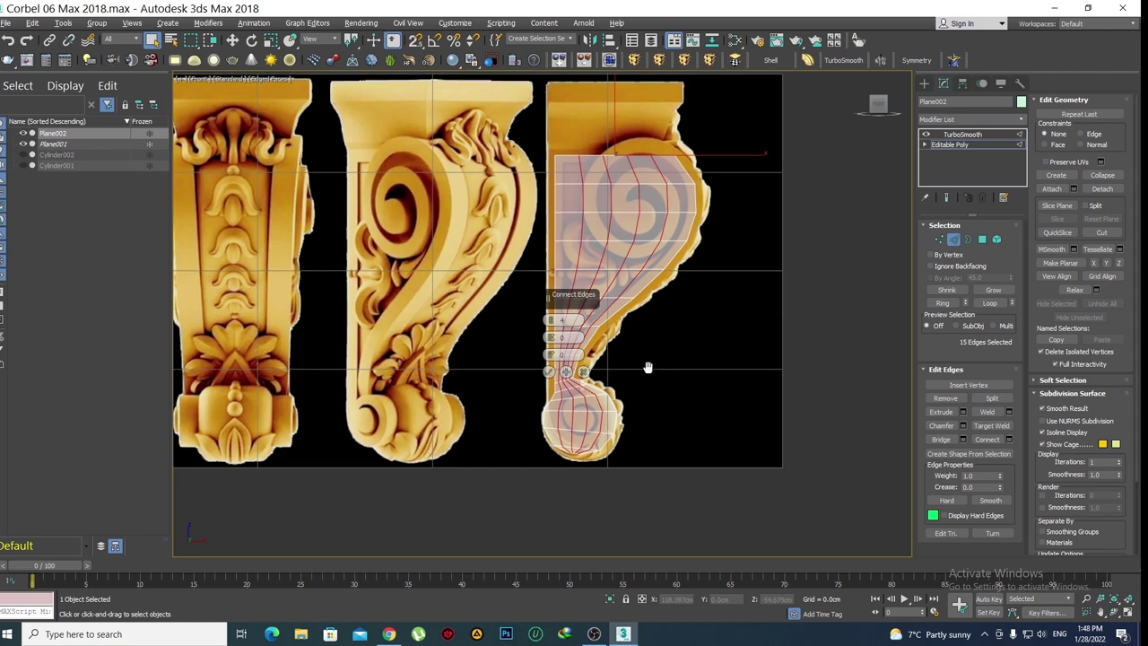
scroll(619, 367, up, 1)
scroll(596, 375, up, 1)
click(584, 371)
scroll(581, 394, up, 3)
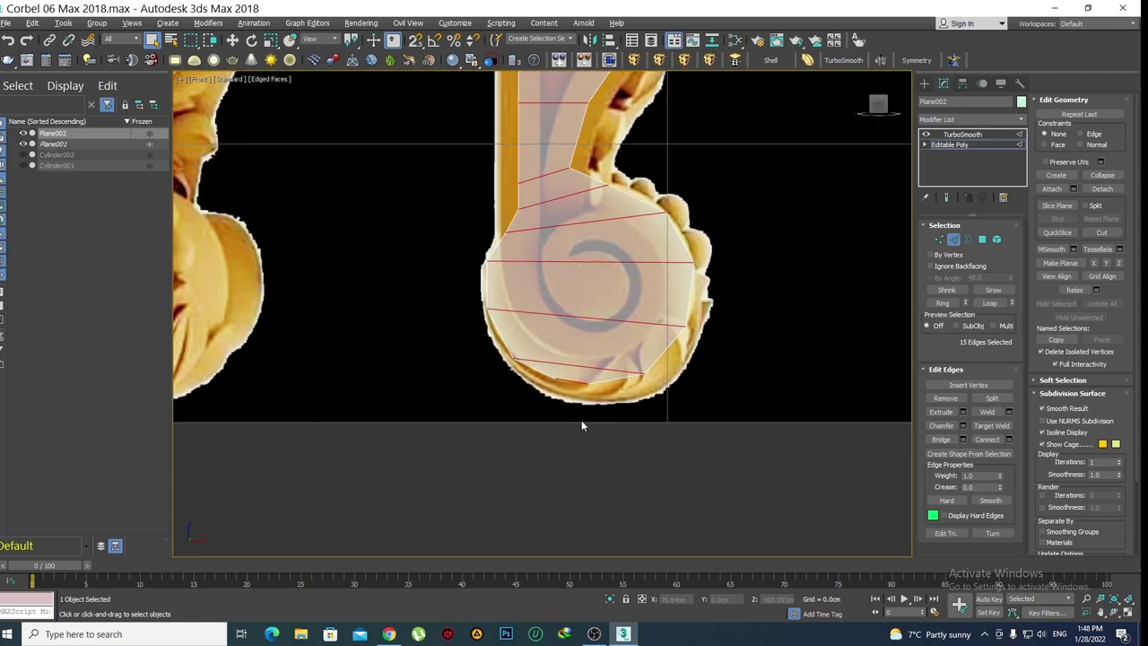
scroll(565, 386, up, 1)
middle_drag(561, 380, 545, 380)
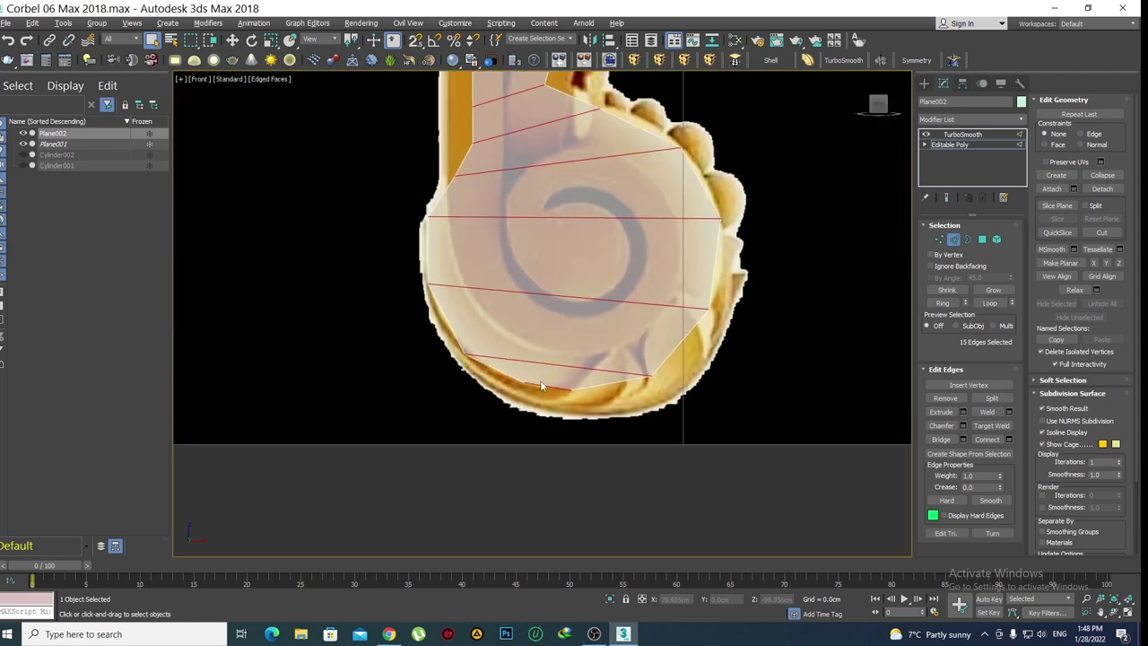
key(4)
click(560, 380)
key(Delete)
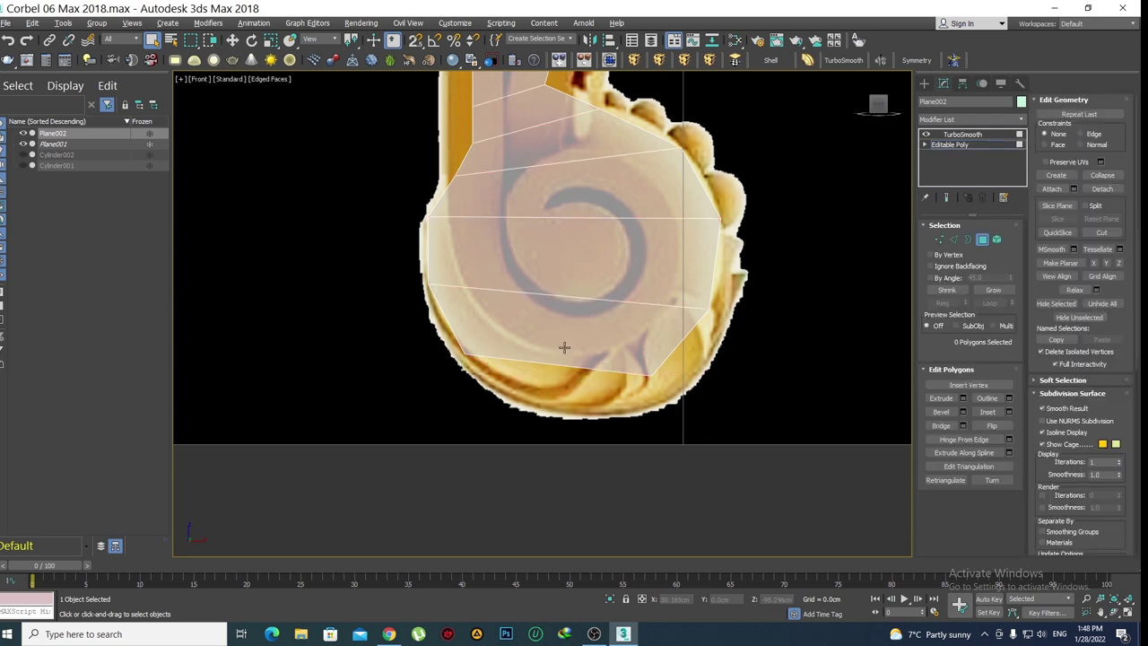
scroll(564, 345, down, 2)
scroll(559, 313, down, 2)
Connect the edge ring with 3 segments, adding three vertical edge loops along the plane
key(2)
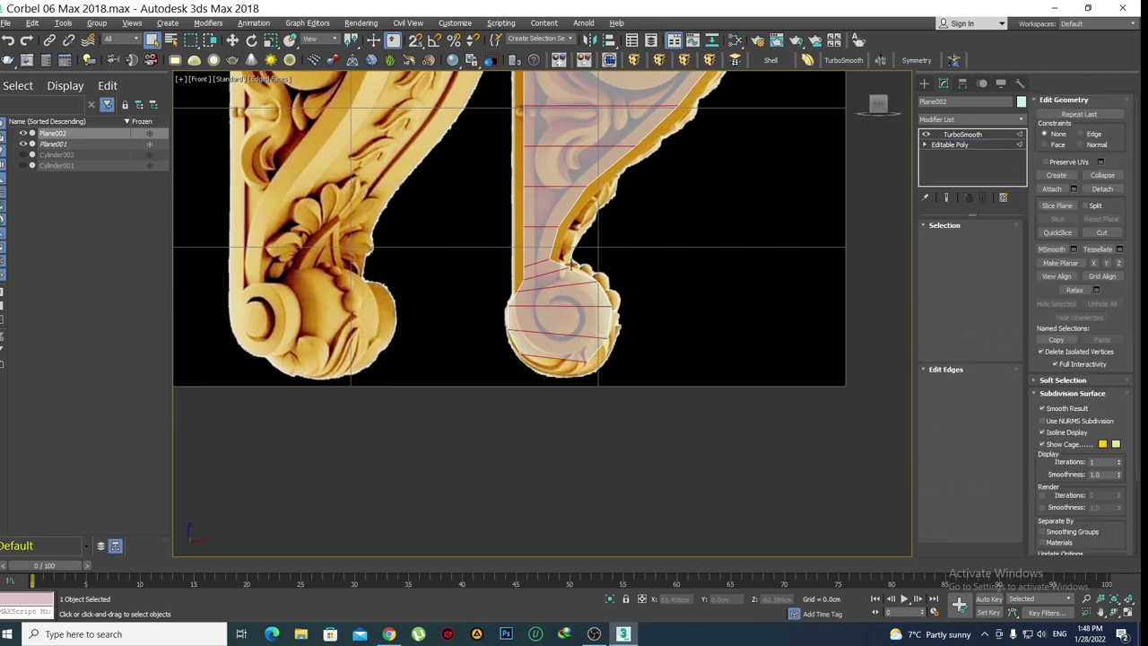
scroll(557, 245, down, 3)
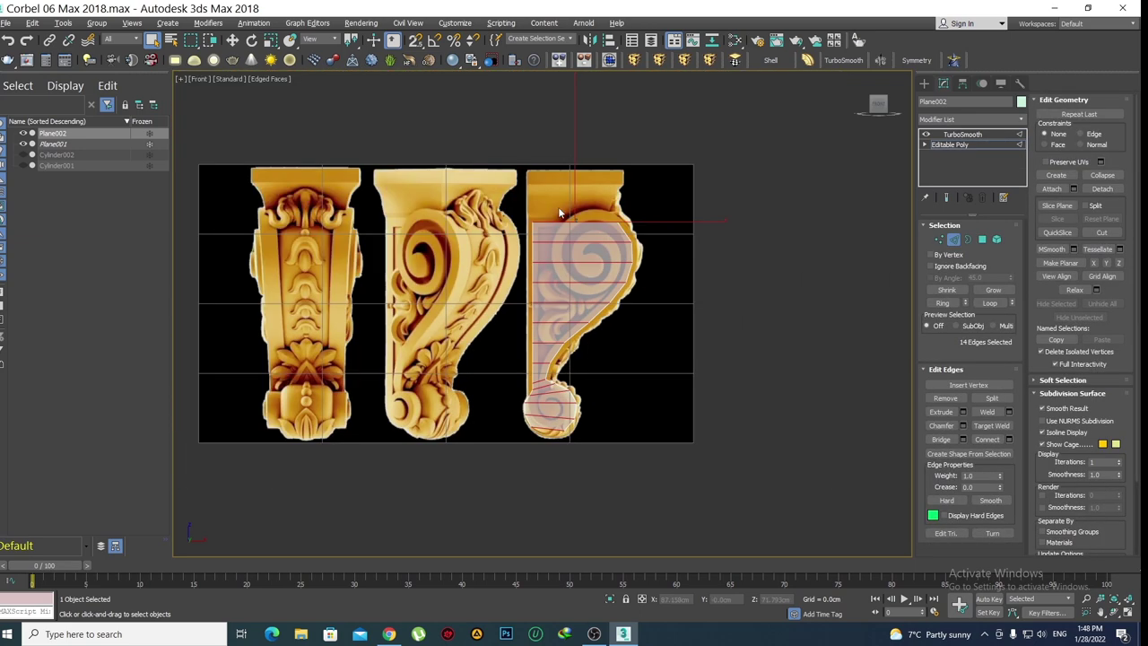
click(1009, 439)
scroll(584, 431, up, 1)
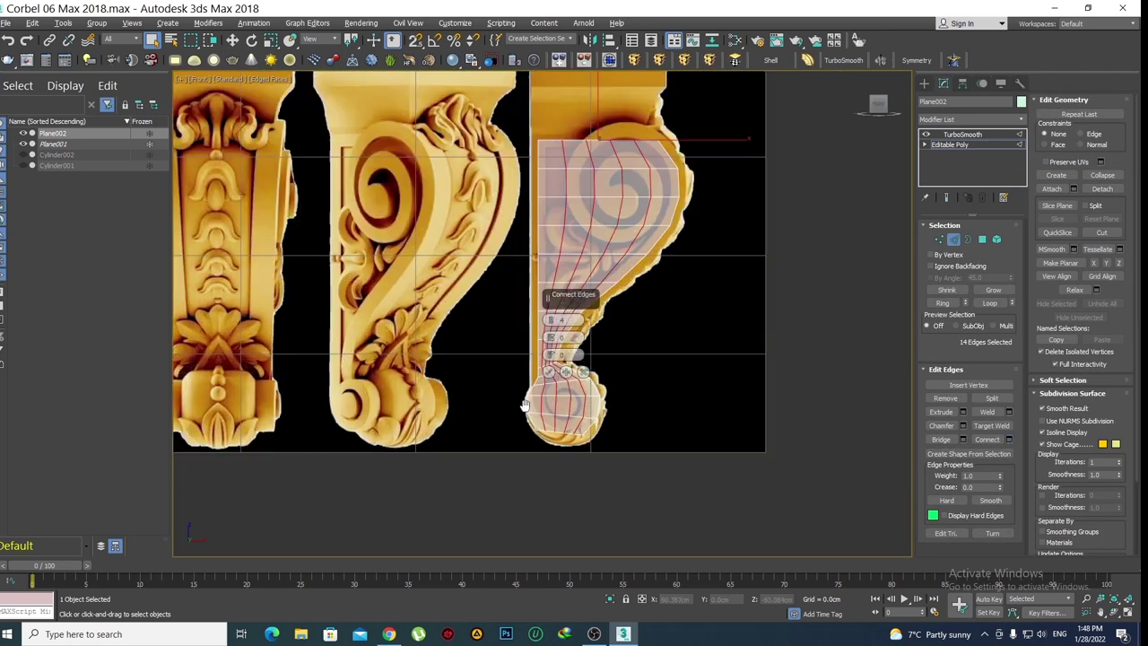
scroll(448, 367, up, 2)
scroll(449, 366, up, 1)
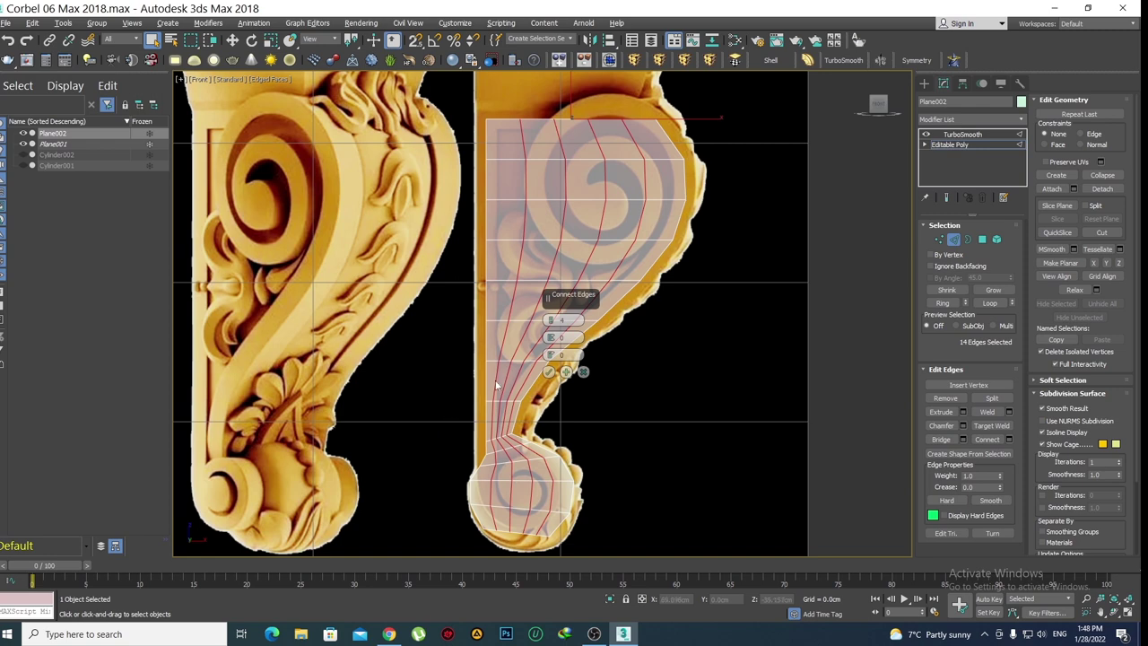
click(551, 324)
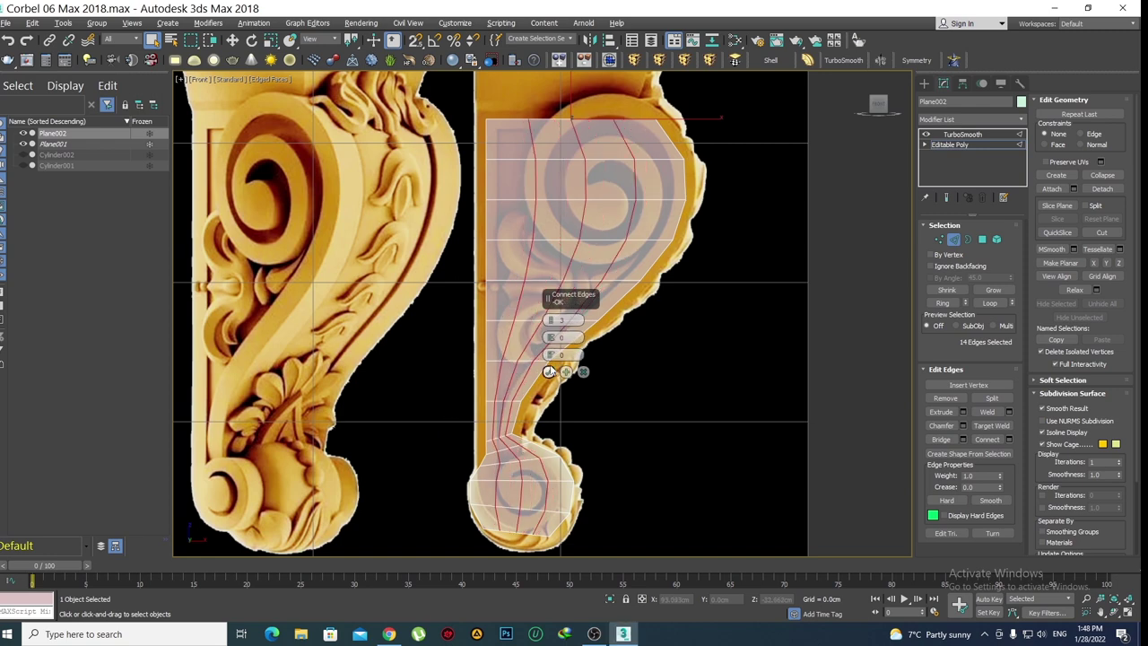
click(549, 371)
middle_drag(531, 526, 554, 351)
Move three bottom vertices of the ball down onto the reference outline
scroll(547, 375, up, 2)
key(1)
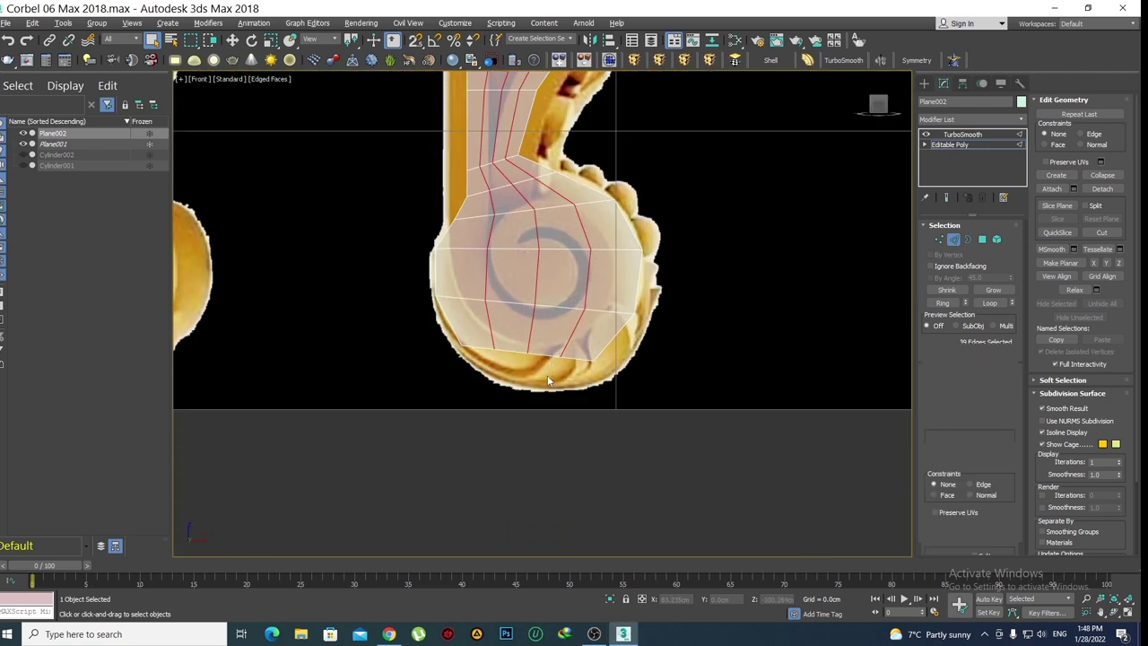
scroll(471, 305, up, 2)
click(494, 338)
key(w)
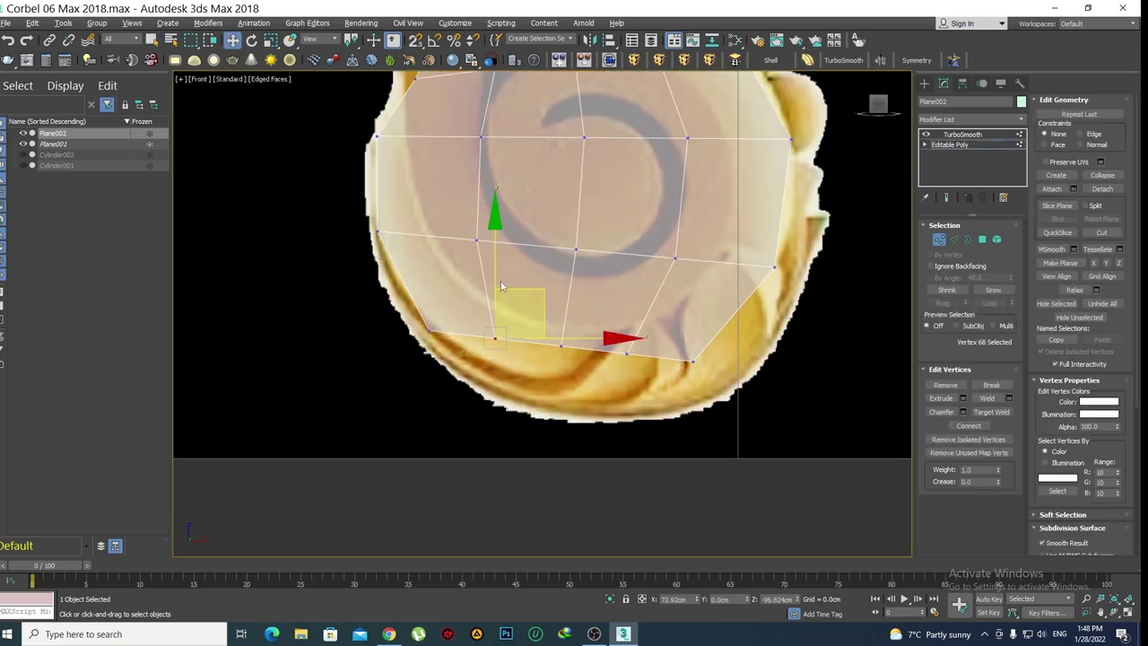
drag(501, 309, 576, 363)
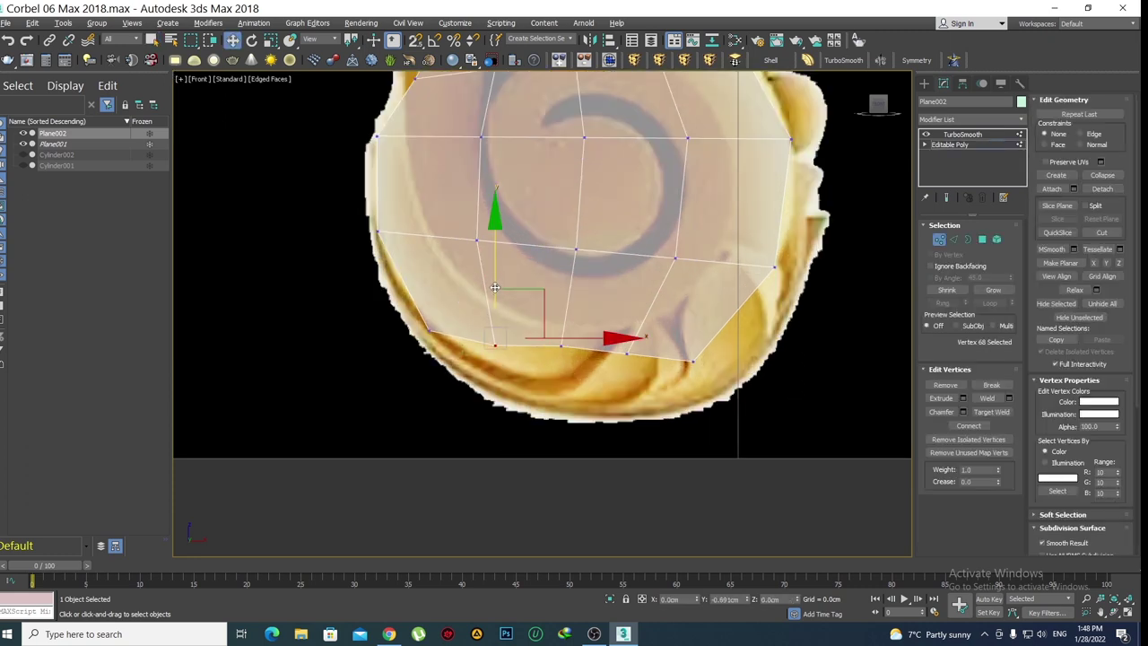
click(560, 347)
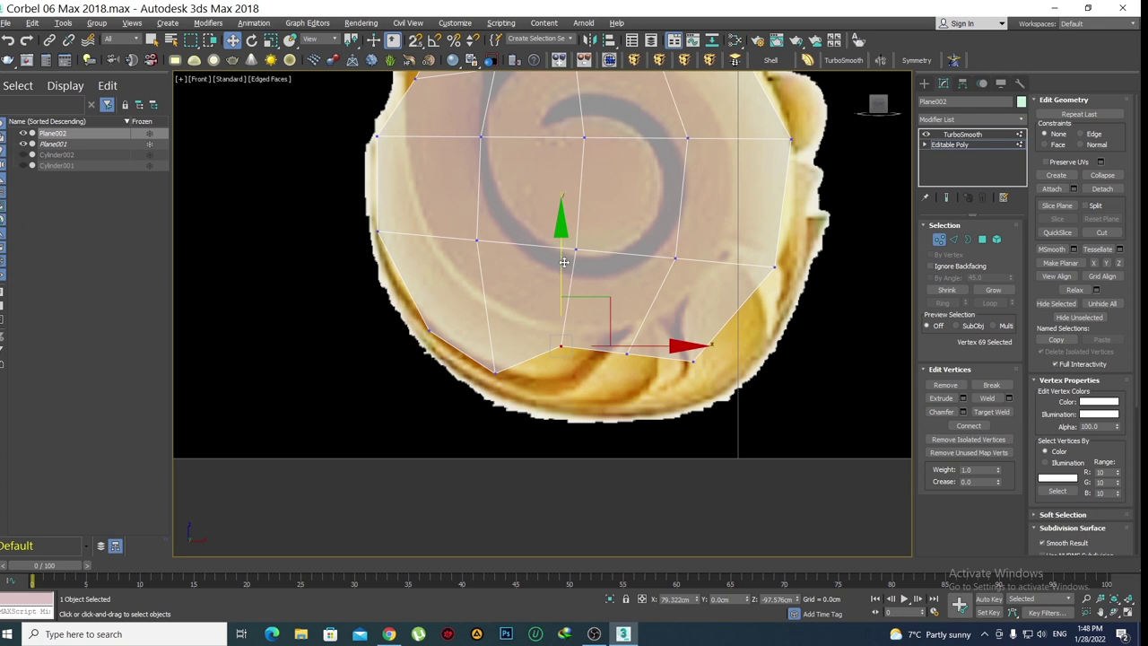
drag(561, 262, 563, 312)
click(626, 355)
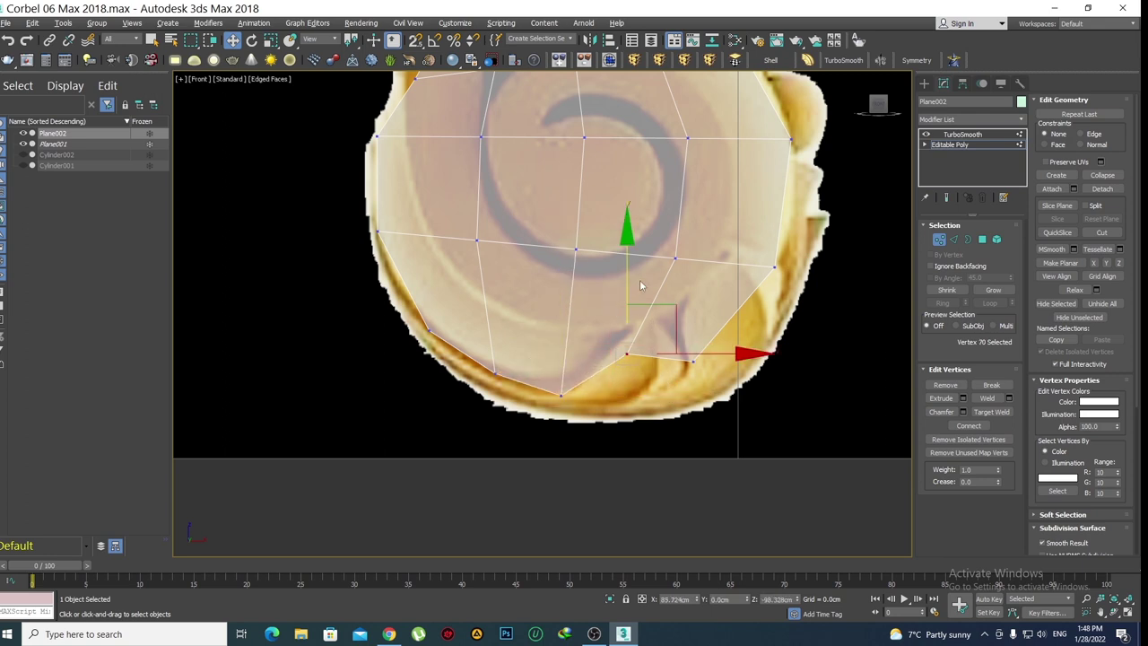
drag(630, 281, 630, 318)
click(669, 308)
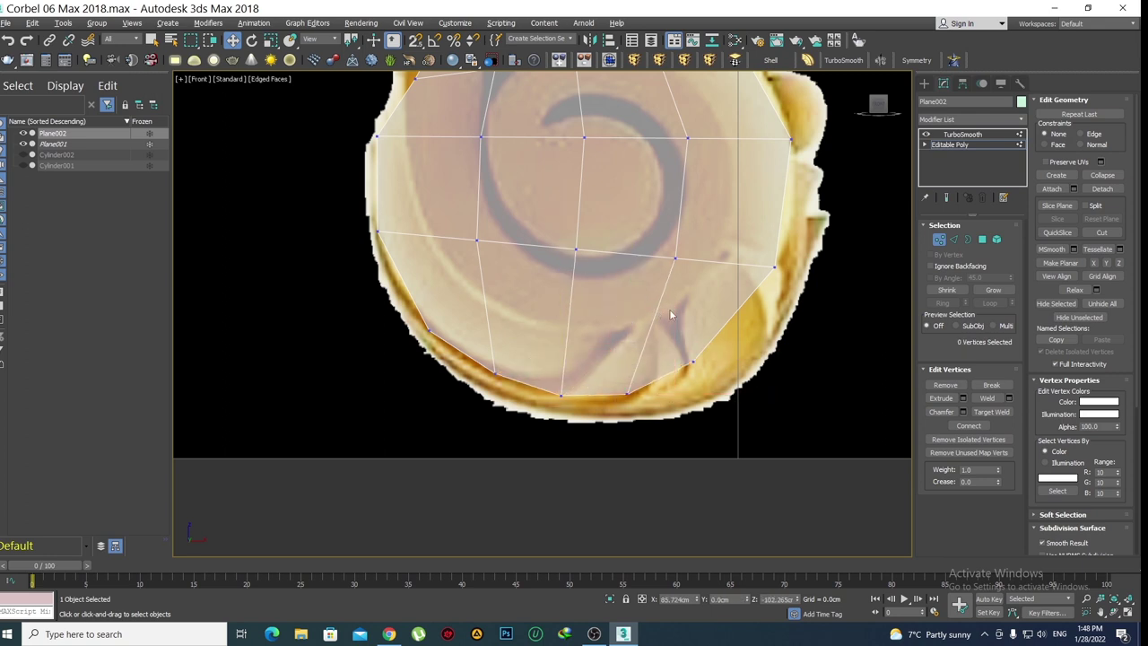
scroll(669, 309, down, 3)
scroll(500, 380, up, 2)
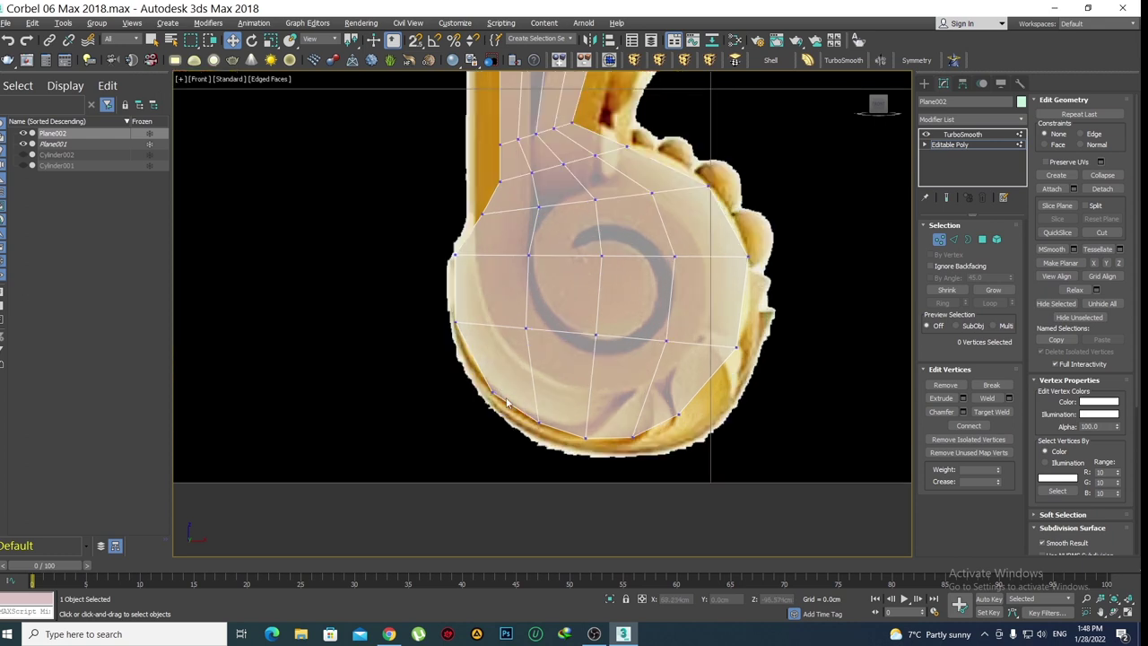
Nudge the ball's lower-left vertex, then view the TurboSmooth result with plain shading
click(492, 391)
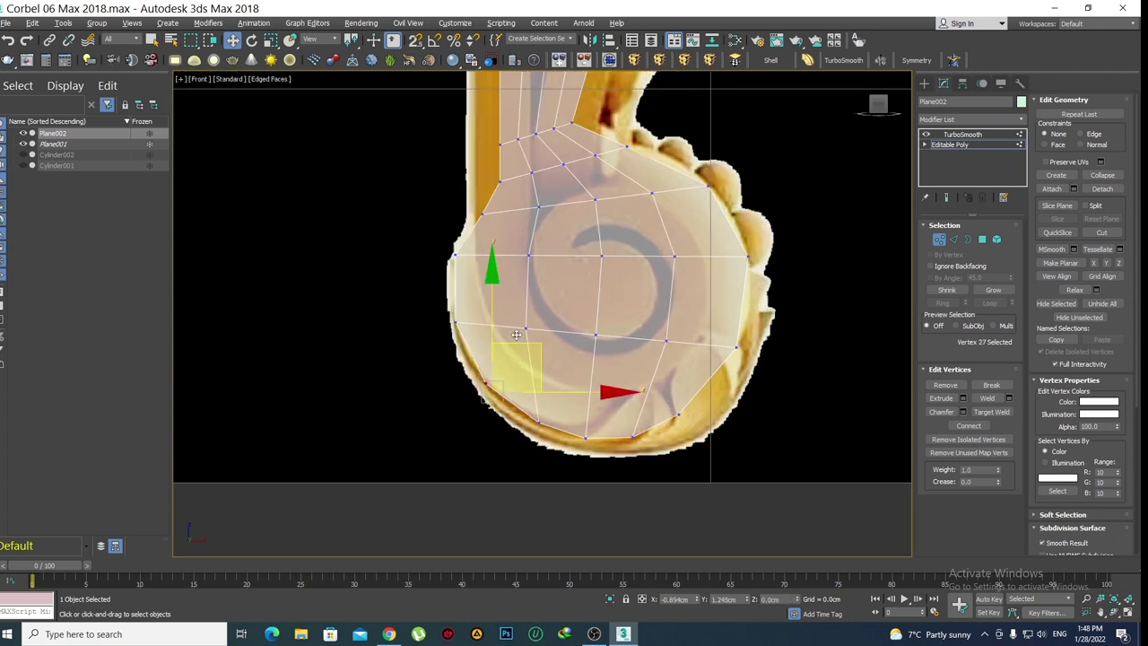
drag(517, 338, 510, 328)
click(946, 197)
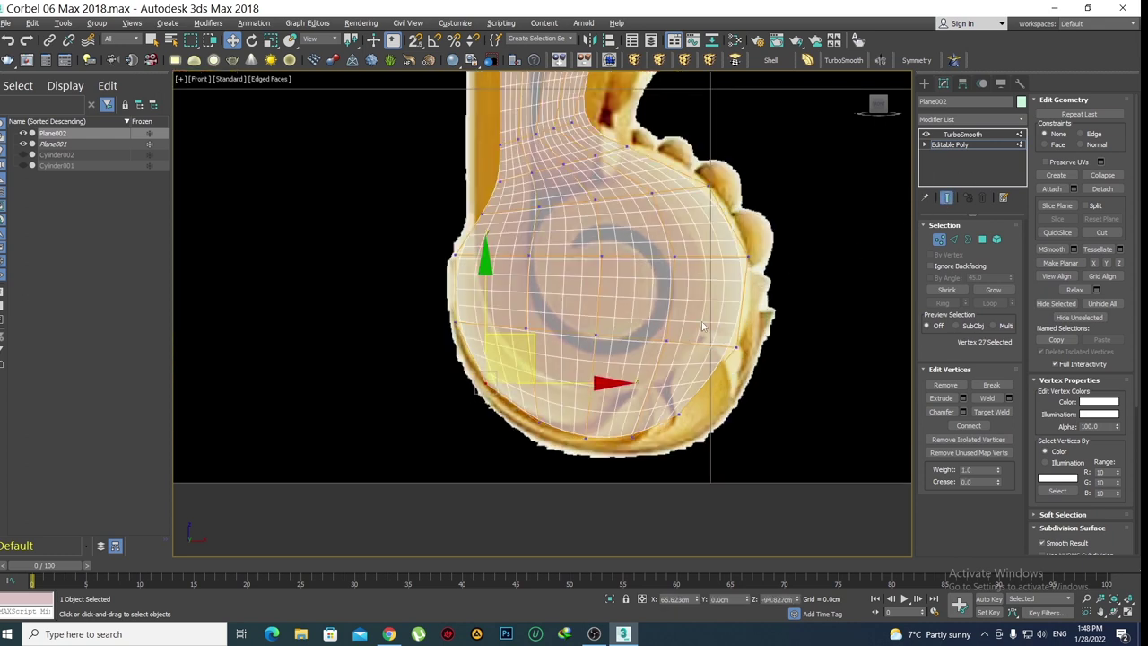
scroll(585, 236, down, 2)
click(632, 417)
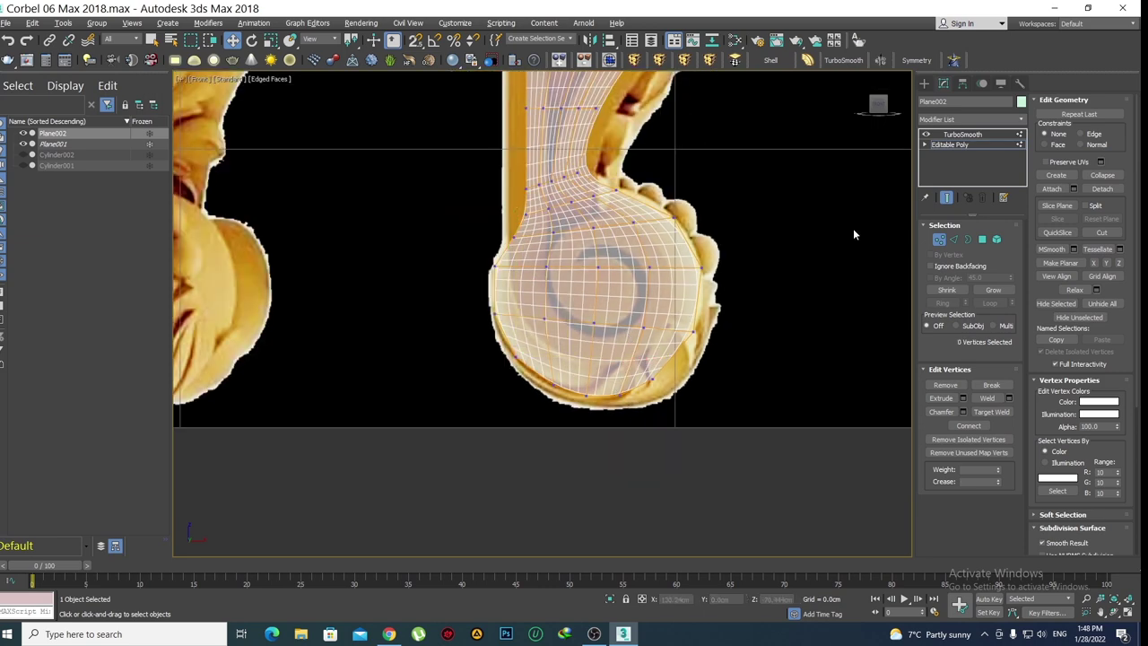
middle_drag(672, 308, 674, 320)
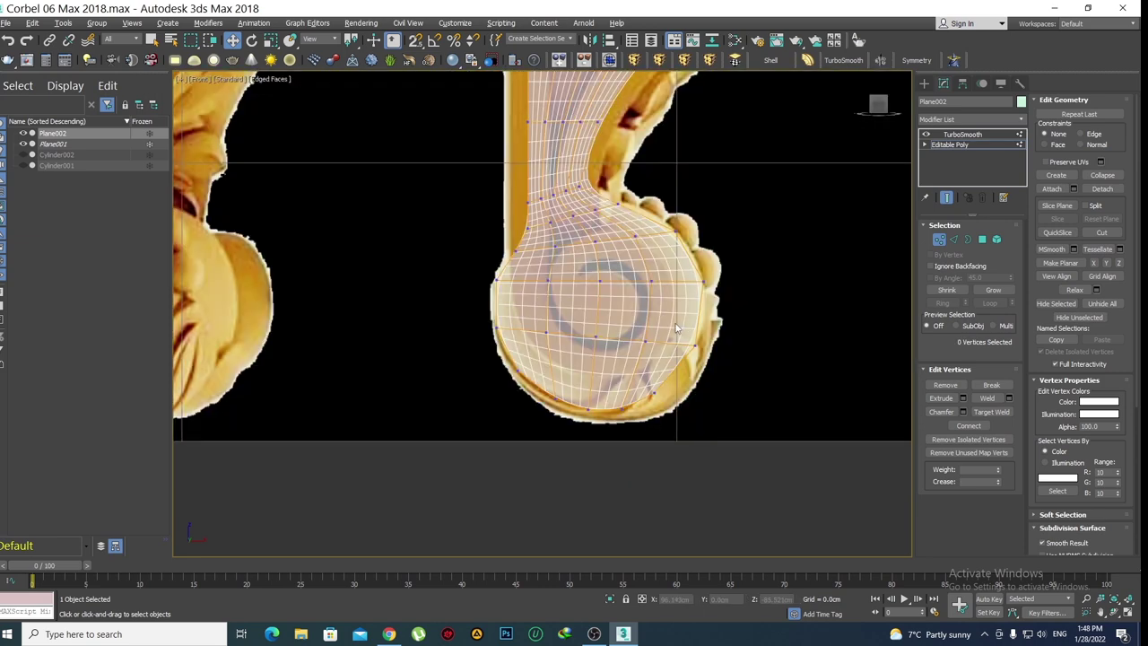
key(F4)
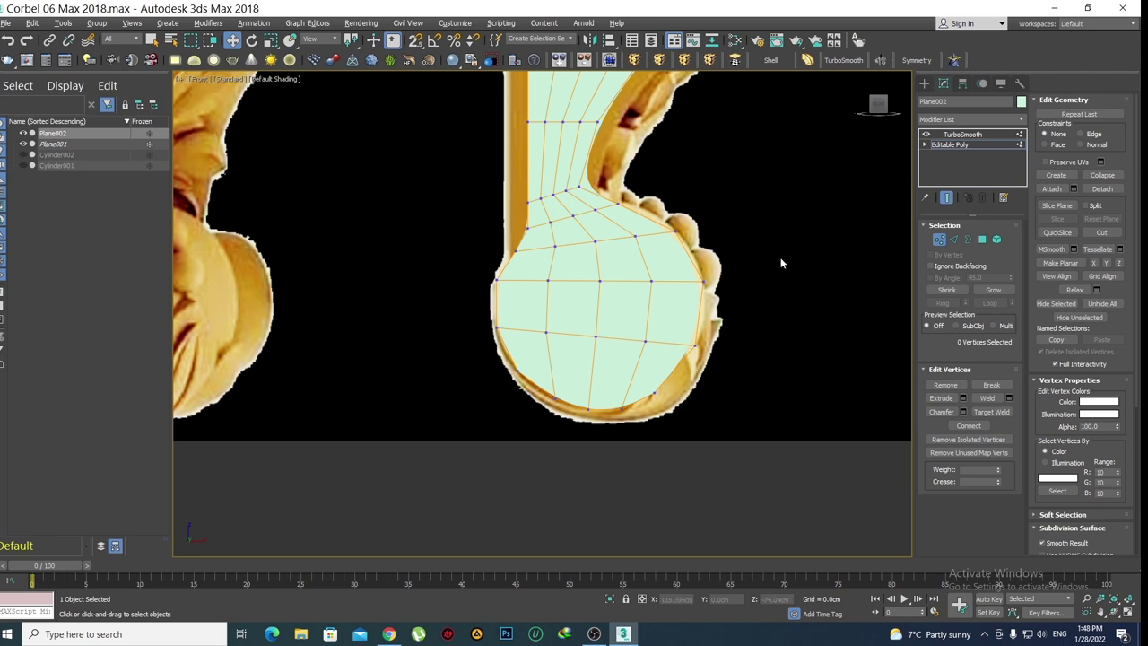
In Vertex mode, move the bulb's edge vertices of Plane002 out to the reference outline
click(924, 83)
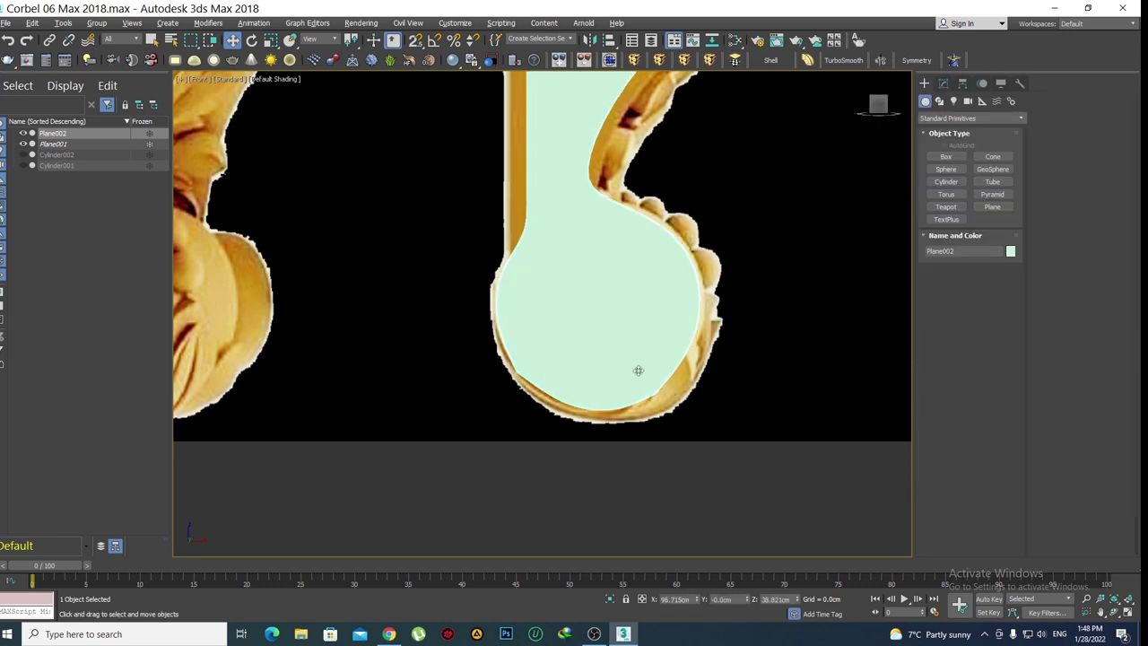
scroll(638, 369, down, 3)
scroll(639, 420, up, 3)
scroll(602, 321, up, 1)
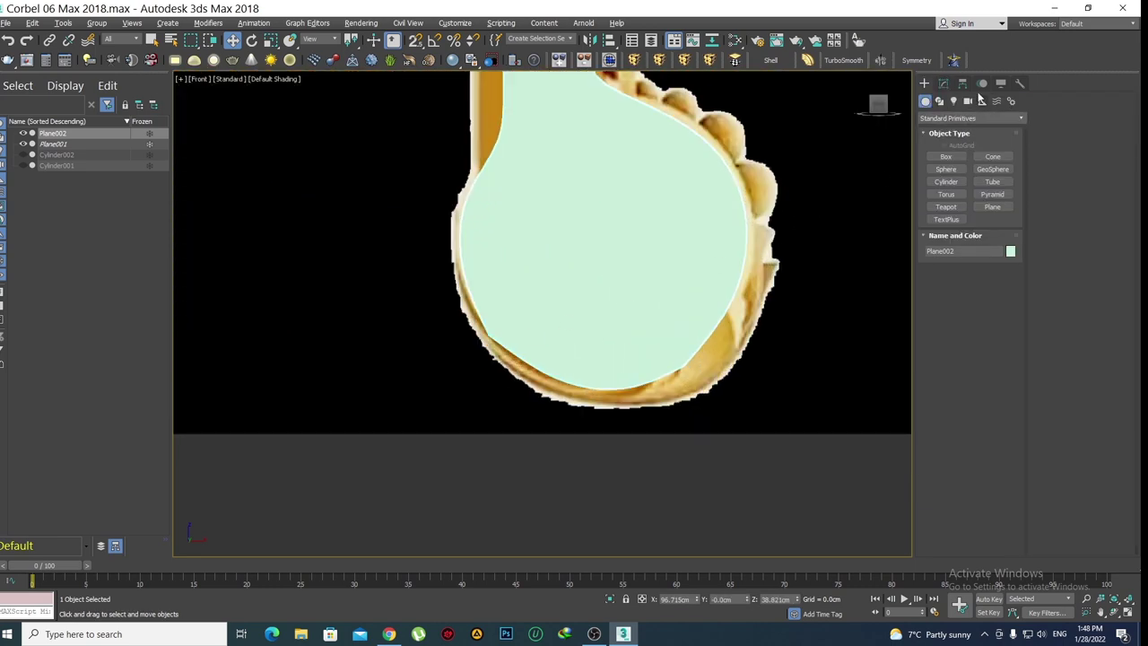
click(944, 83)
click(950, 143)
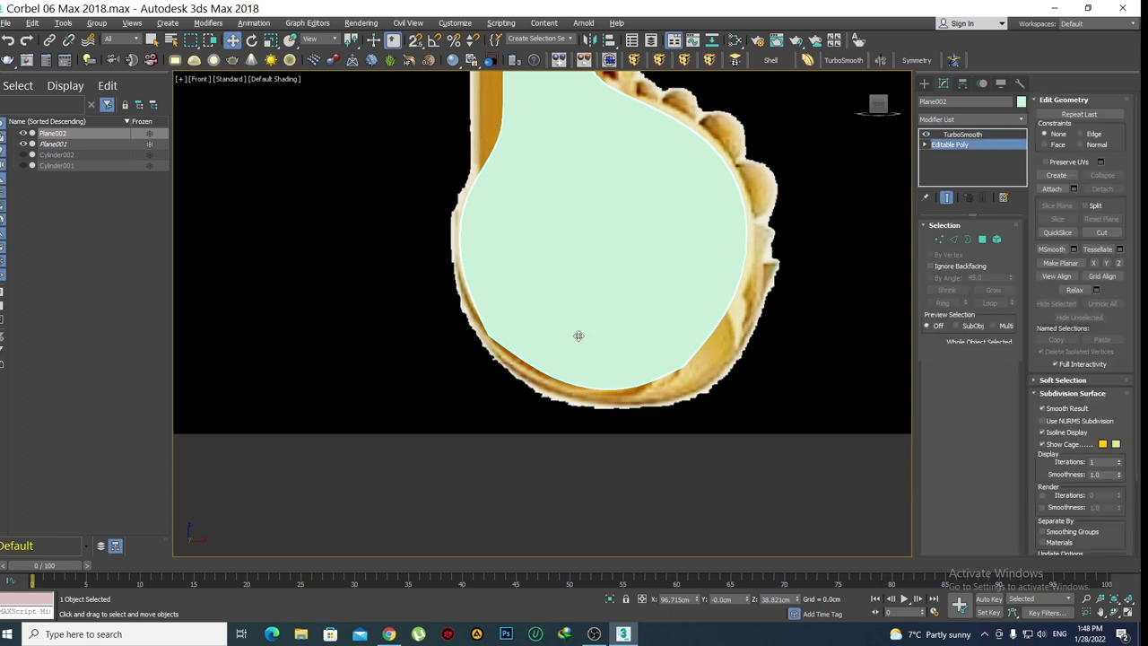
key(1)
scroll(538, 359, up, 2)
click(493, 374)
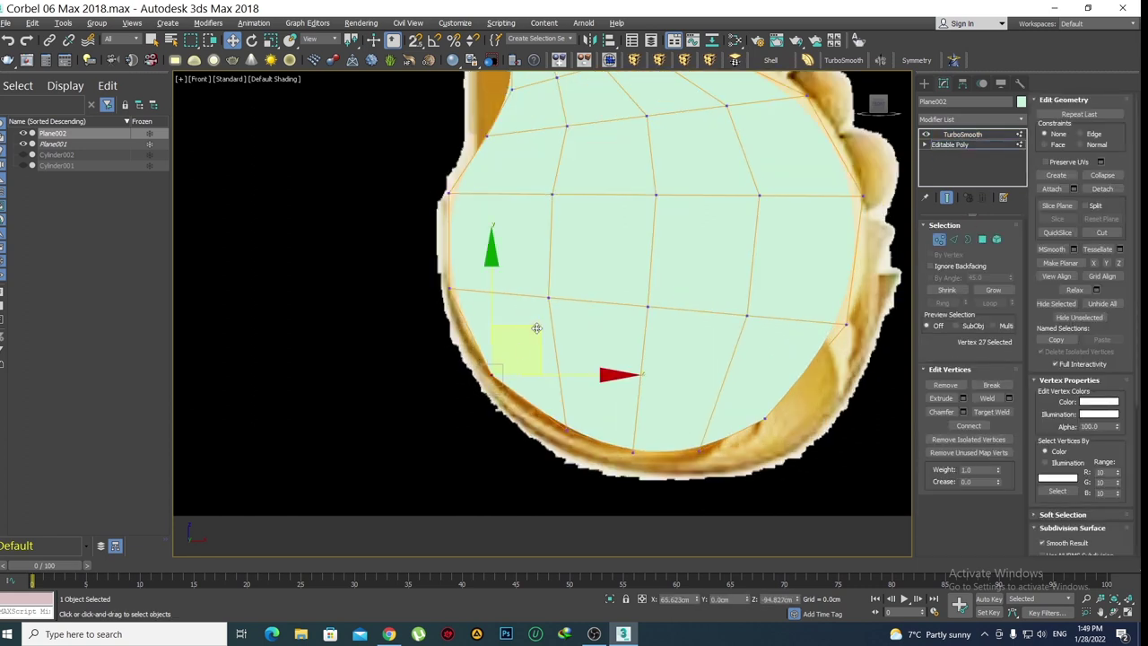
drag(536, 328, 551, 311)
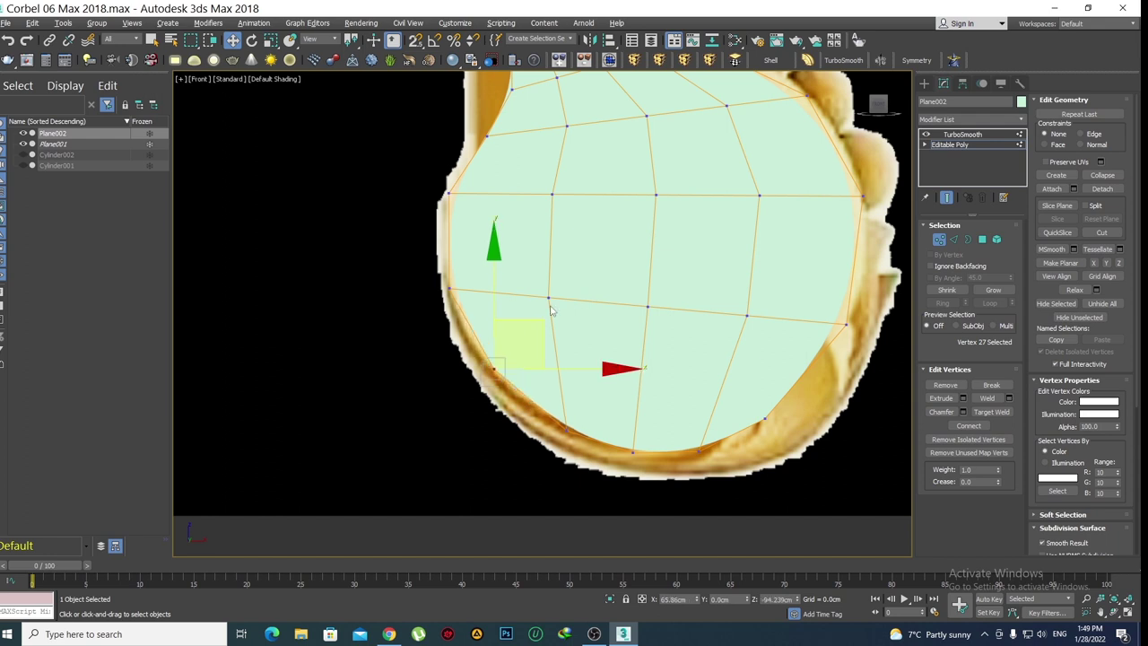
drag(424, 264, 480, 305)
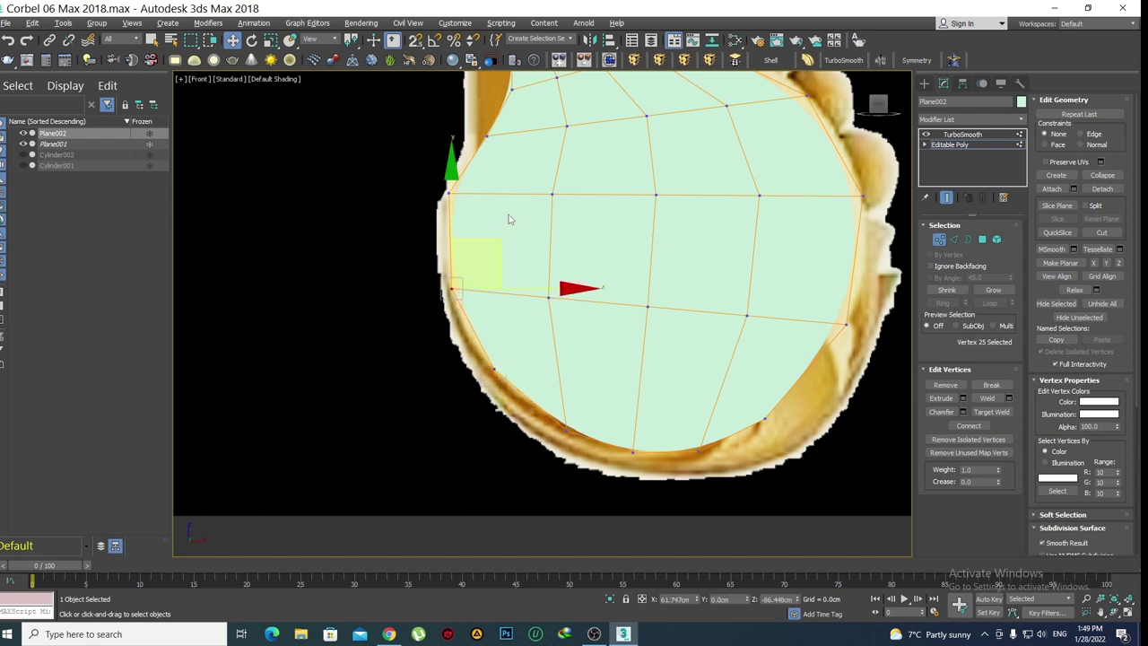
scroll(485, 261, down, 2)
scroll(609, 332, down, 1)
scroll(621, 358, up, 2)
click(628, 363)
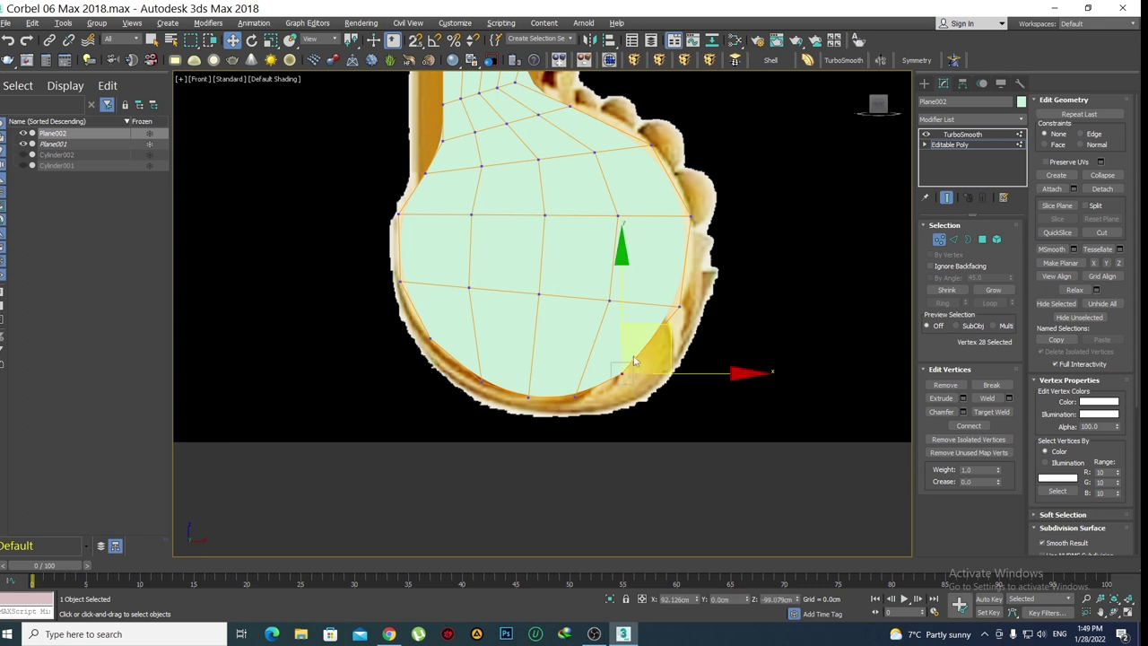
click(679, 306)
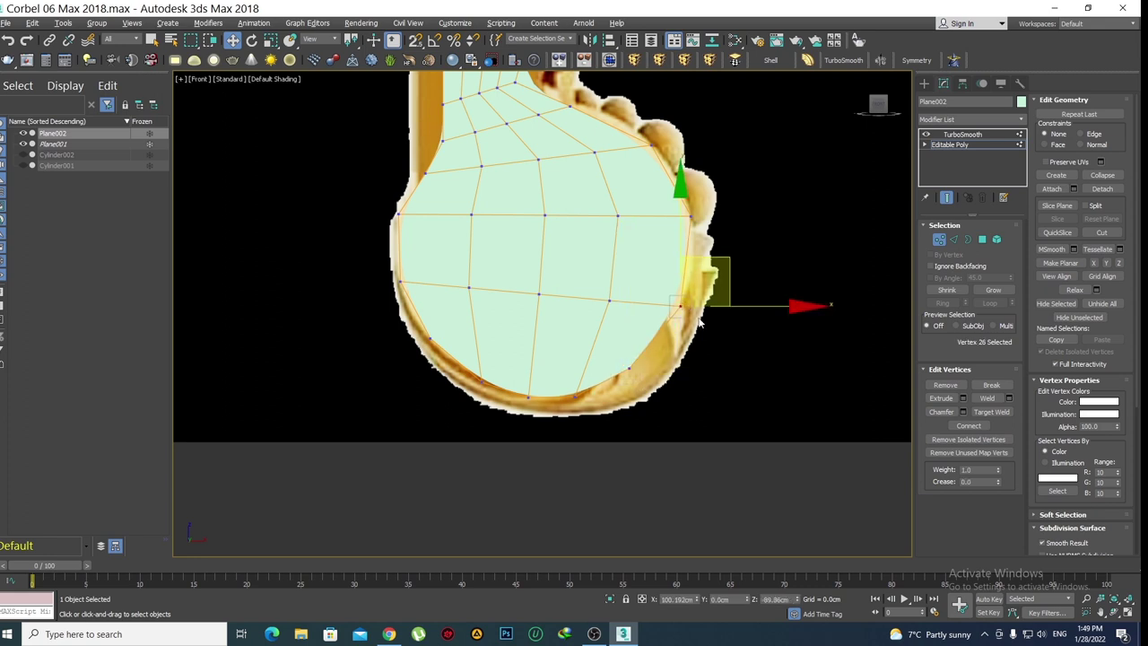
click(734, 362)
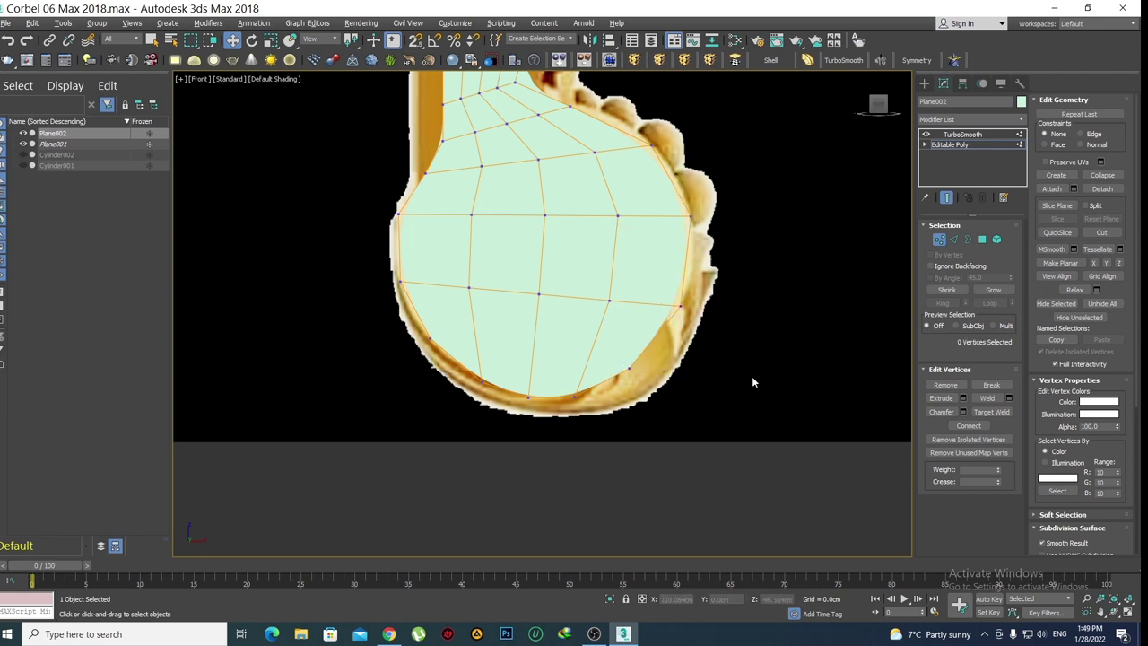
Frame the corbel and make the plane see-through with its mesh edges shown
click(925, 83)
scroll(656, 359, down, 3)
middle_drag(657, 358, 641, 395)
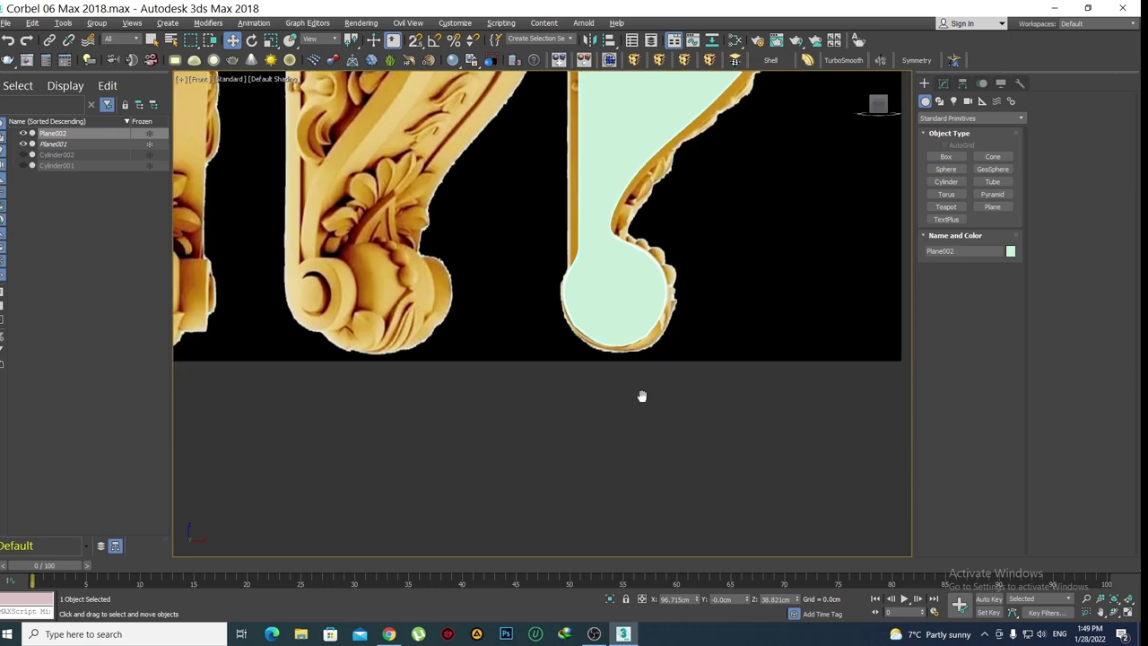
scroll(628, 421, up, 1)
scroll(619, 376, up, 2)
scroll(639, 381, down, 4)
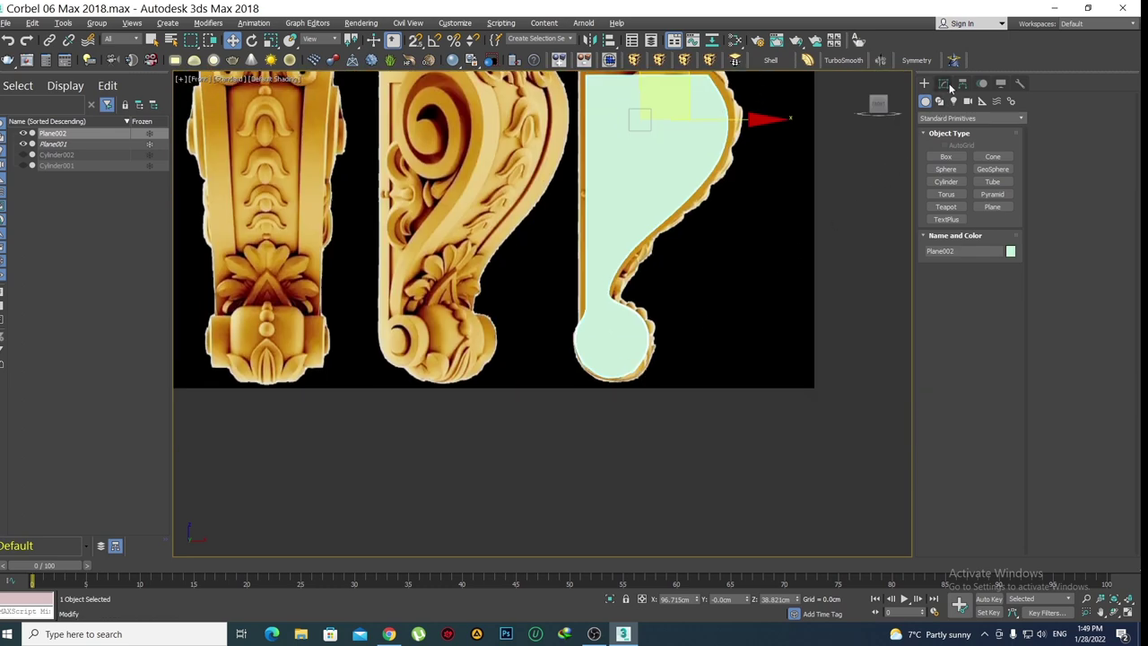
scroll(630, 394, up, 4)
scroll(650, 287, down, 1)
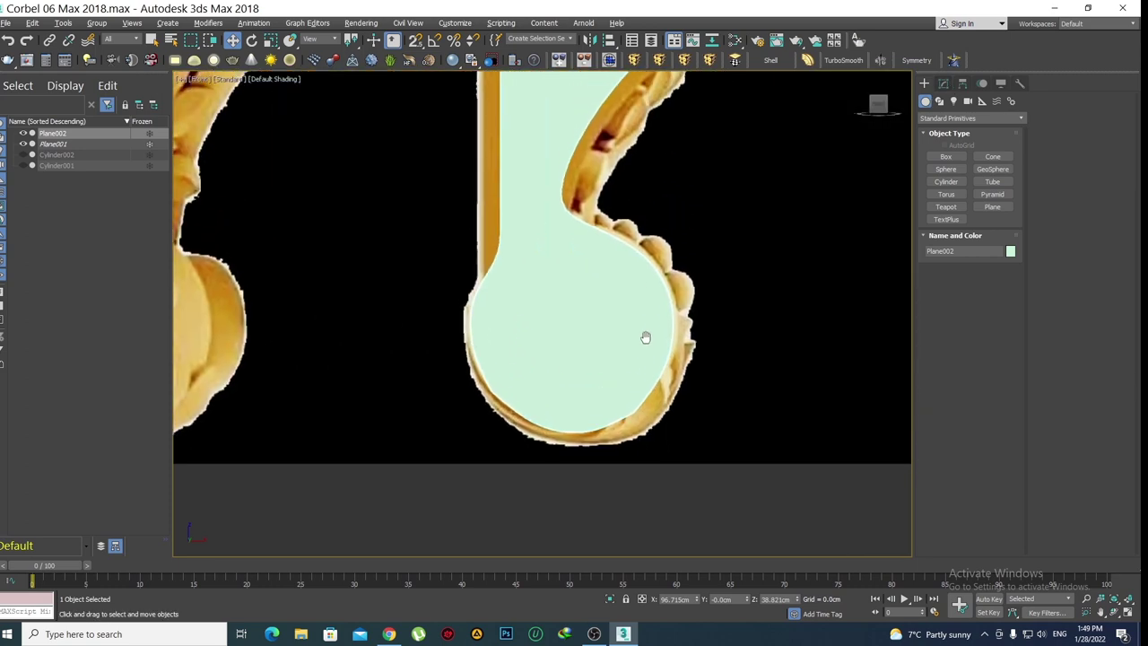
scroll(643, 333, down, 3)
scroll(643, 333, down, 2)
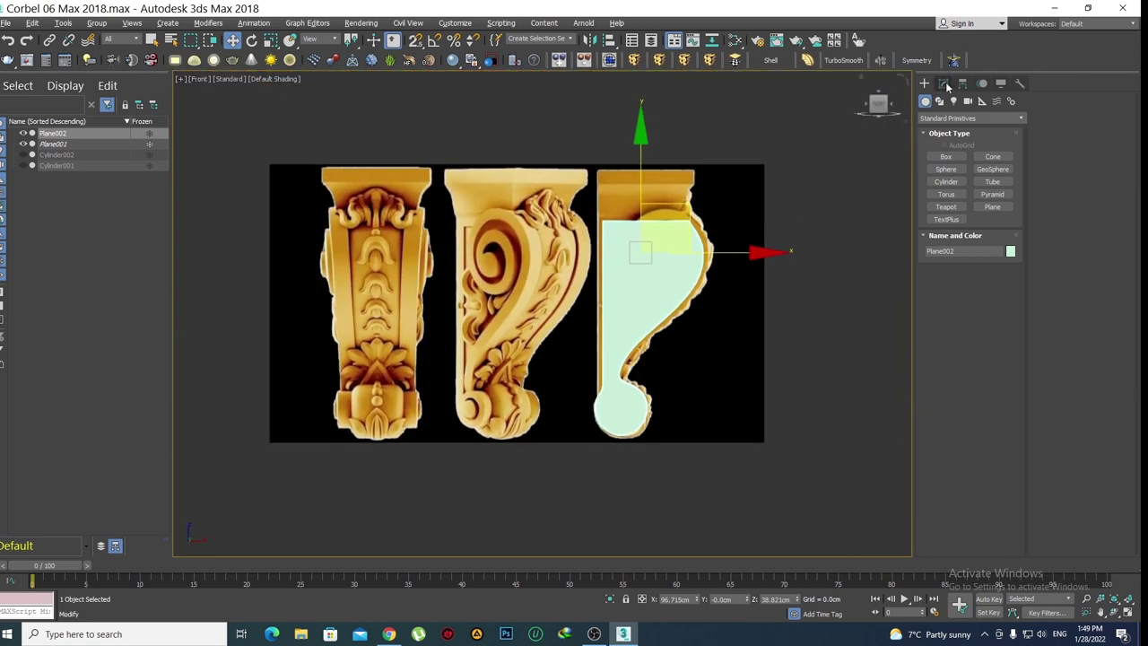
key(alt+x)
scroll(735, 314, up, 3)
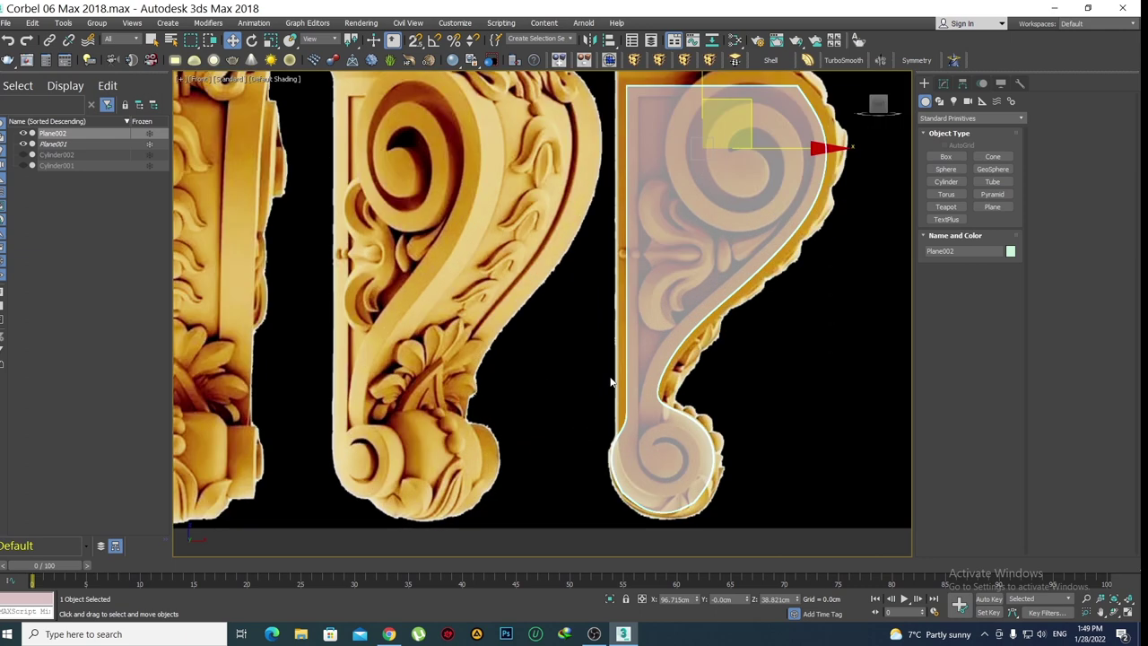
scroll(736, 314, up, 1)
key(F4)
Delete the TurboSmooth modifier from Plane002 and unhide the cylinder pieces
click(944, 82)
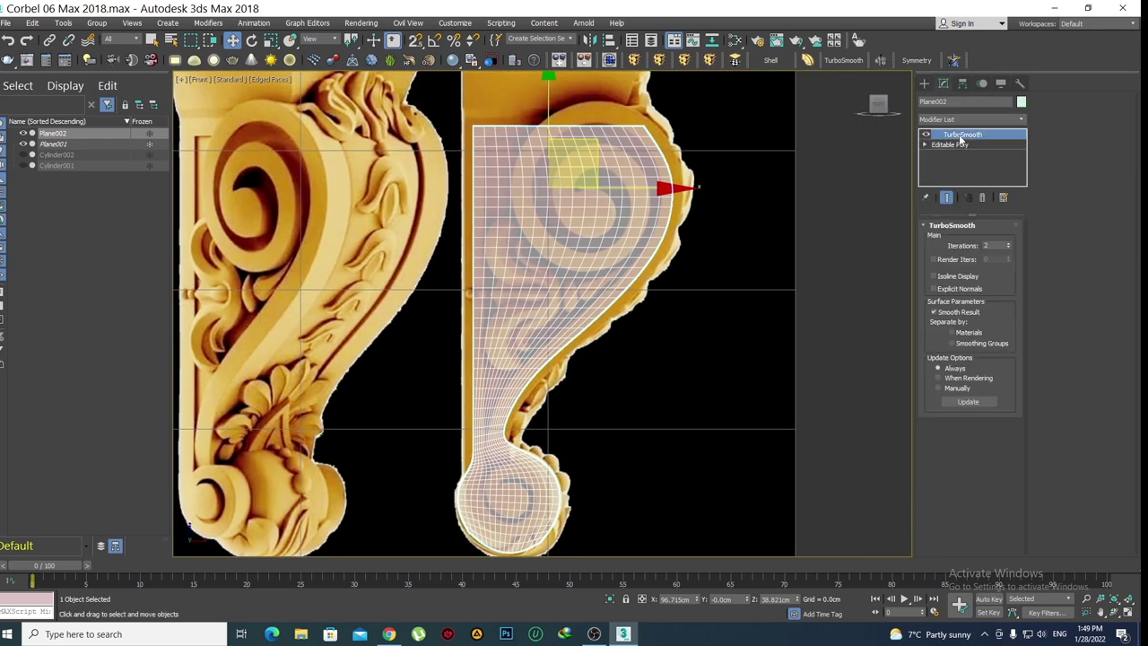
right_click(953, 134)
click(949, 161)
click(923, 84)
key(q)
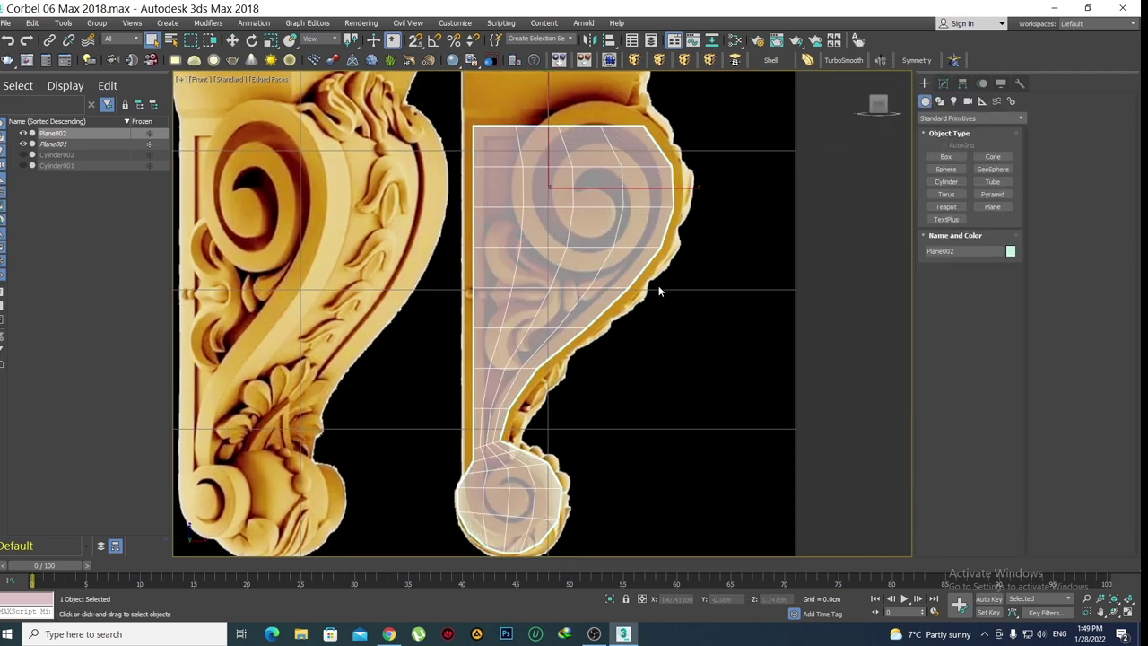
scroll(595, 282, down, 3)
scroll(570, 269, up, 2)
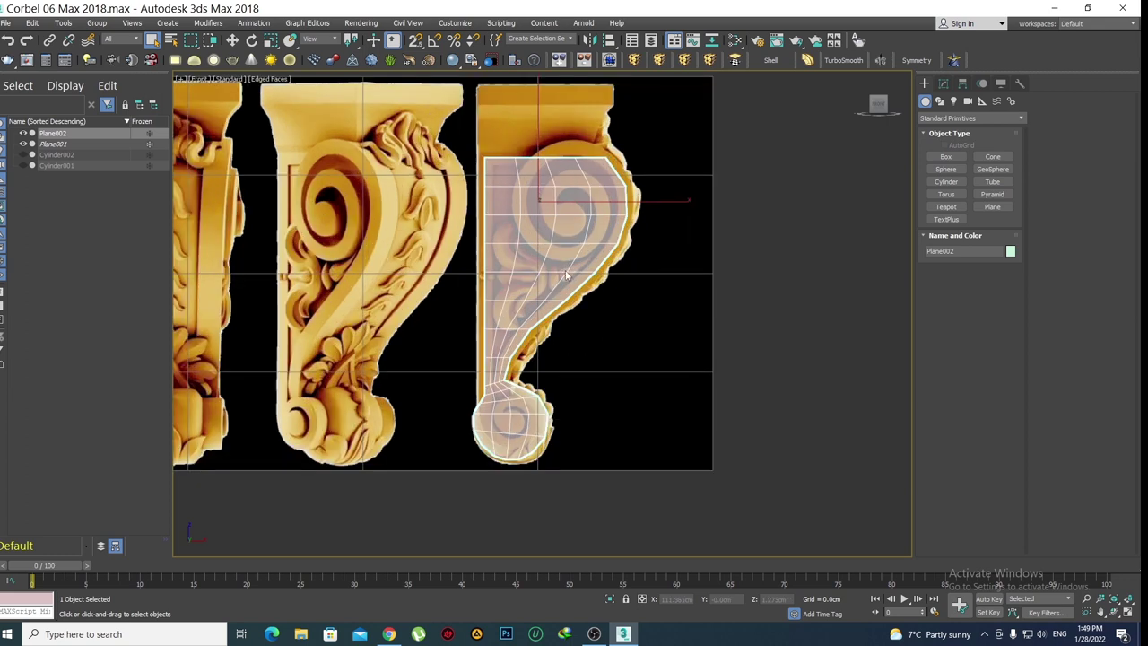
right_click(566, 275)
Unhide the hidden cylinder pieces, deselect the plane, and frame all three corbels
click(618, 208)
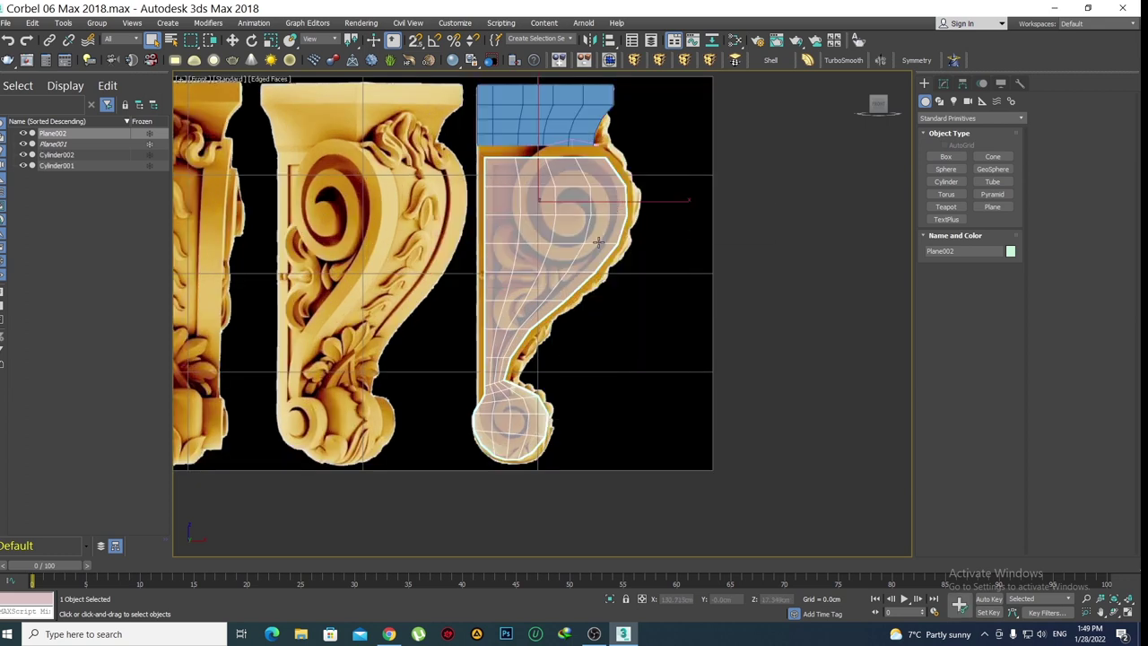
middle_drag(561, 292, 613, 307)
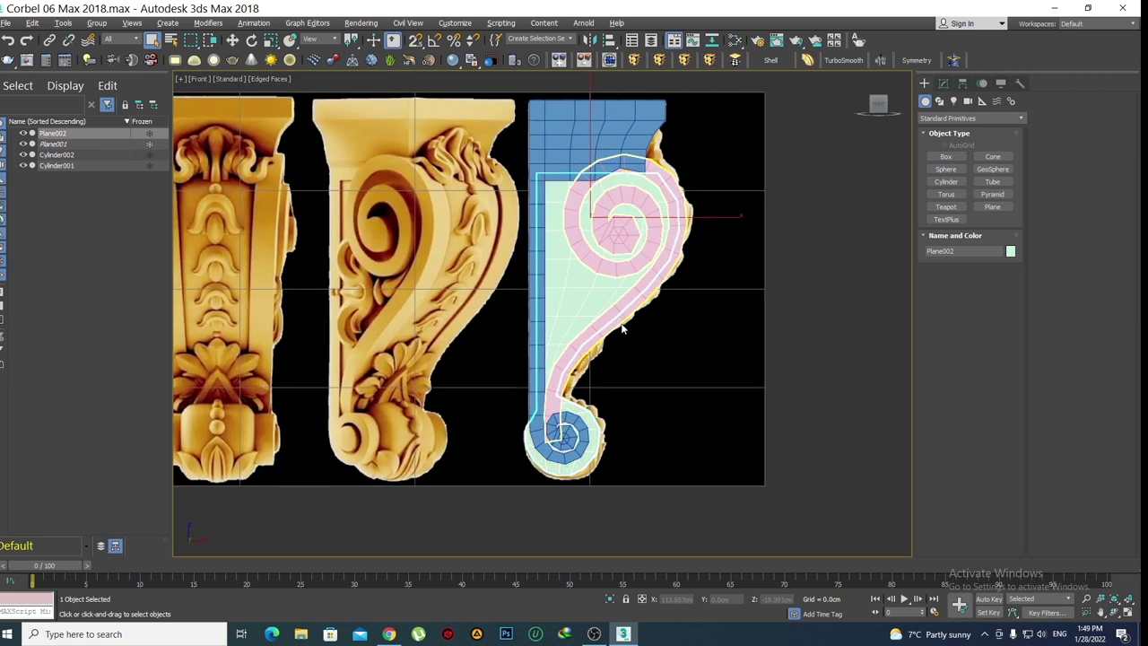
click(807, 348)
scroll(655, 215, down, 2)
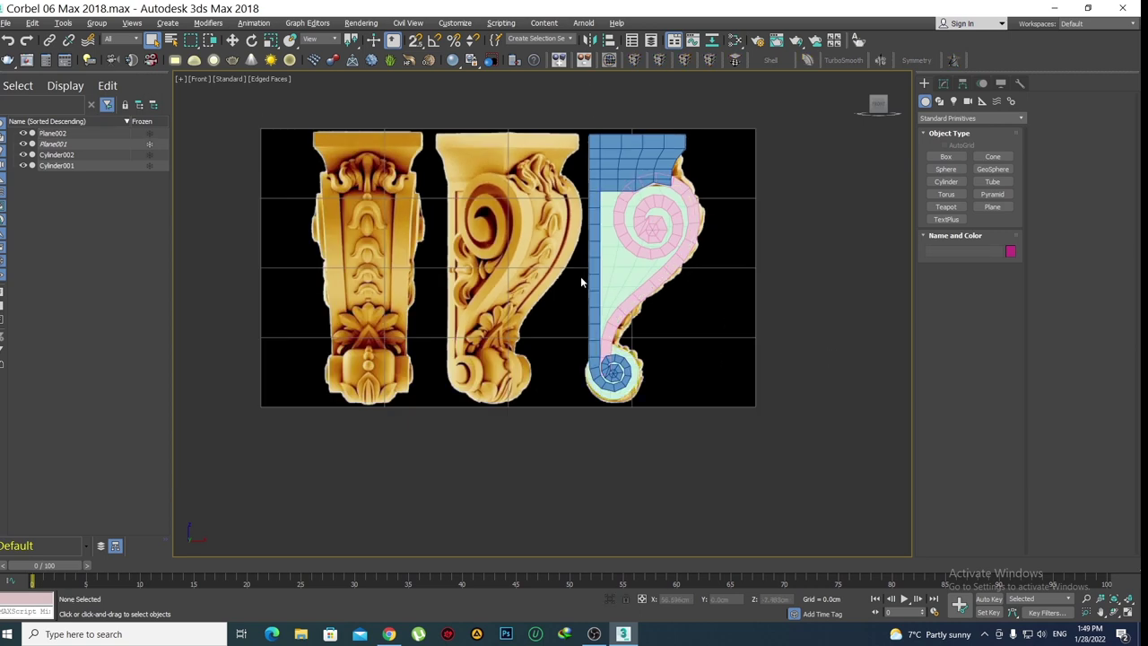
scroll(581, 282, up, 2)
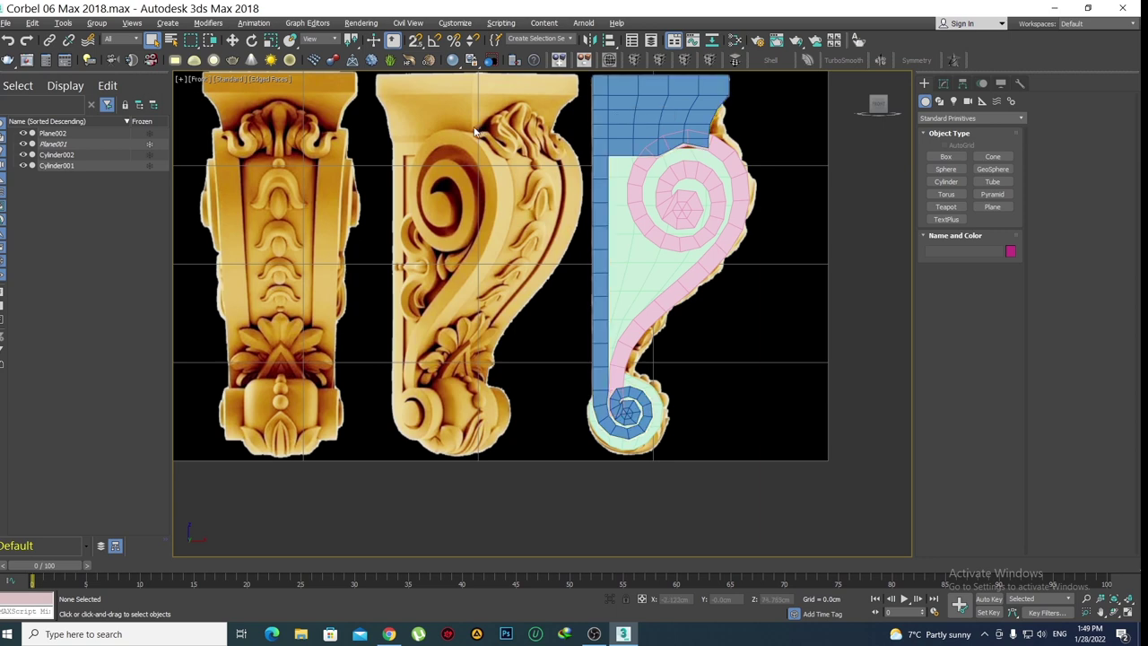
middle_drag(474, 132, 474, 190)
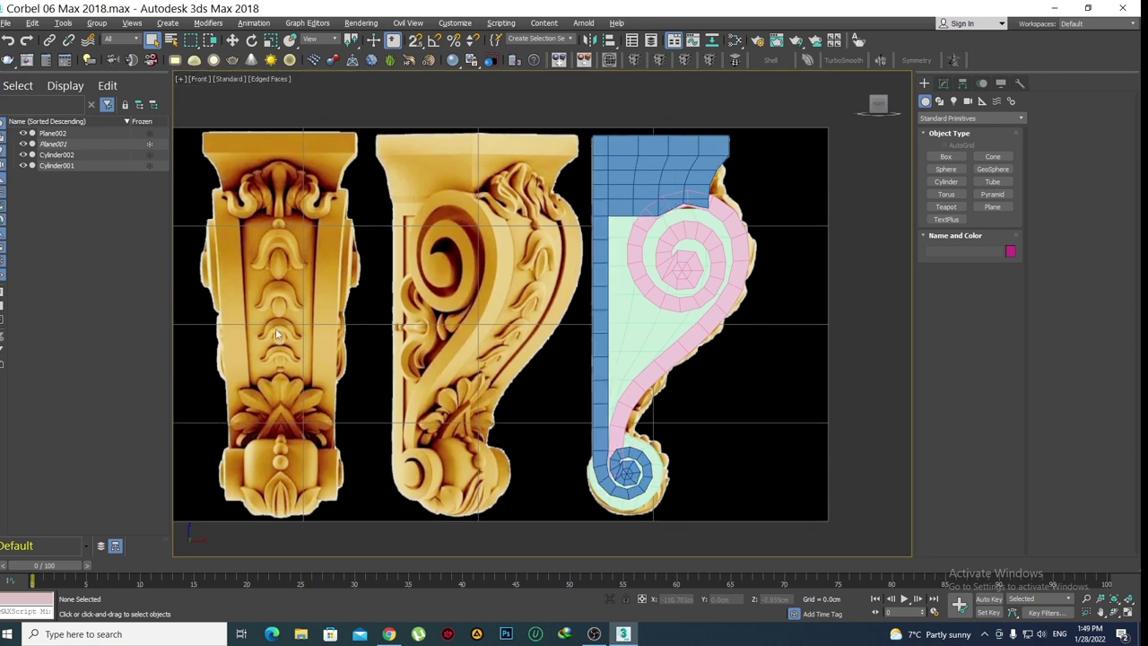
Select Cylinder002, Plane002 and Cylinder001 together as one selection
click(683, 235)
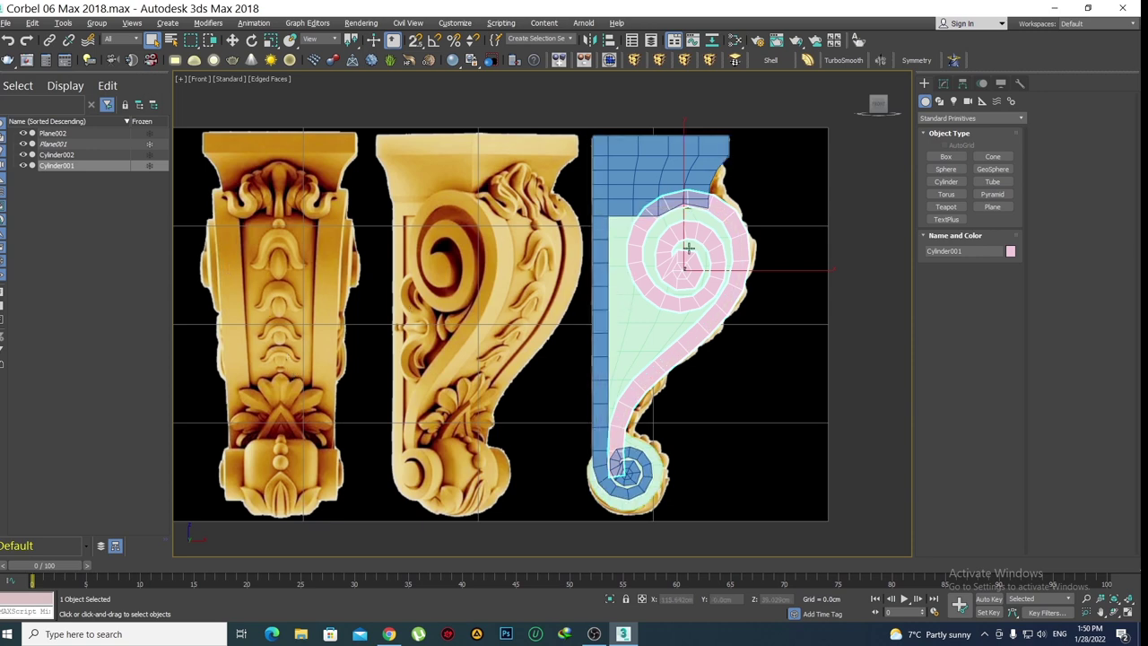
click(650, 183)
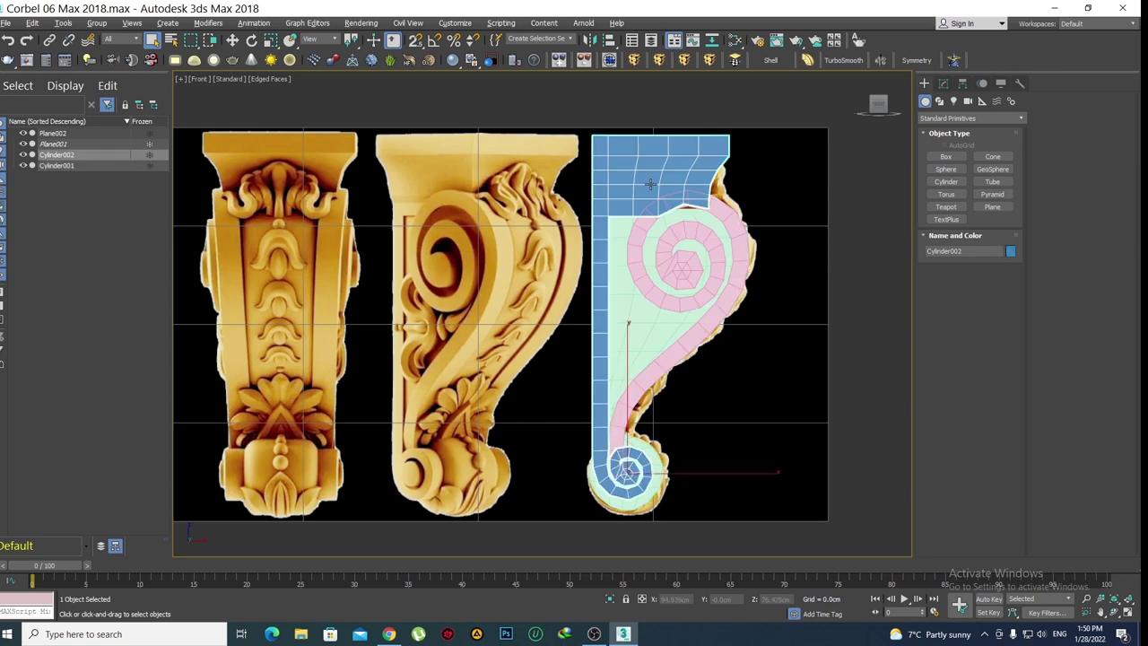
ctrl+click(621, 238)
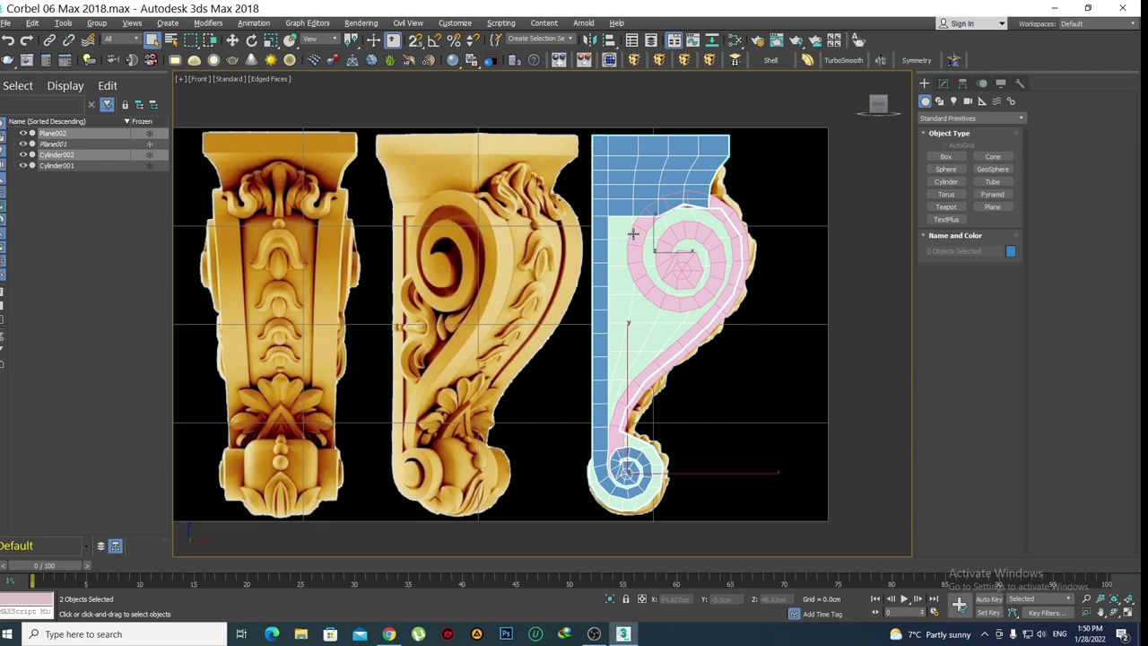
ctrl+click(641, 233)
middle_drag(655, 311, 722, 319)
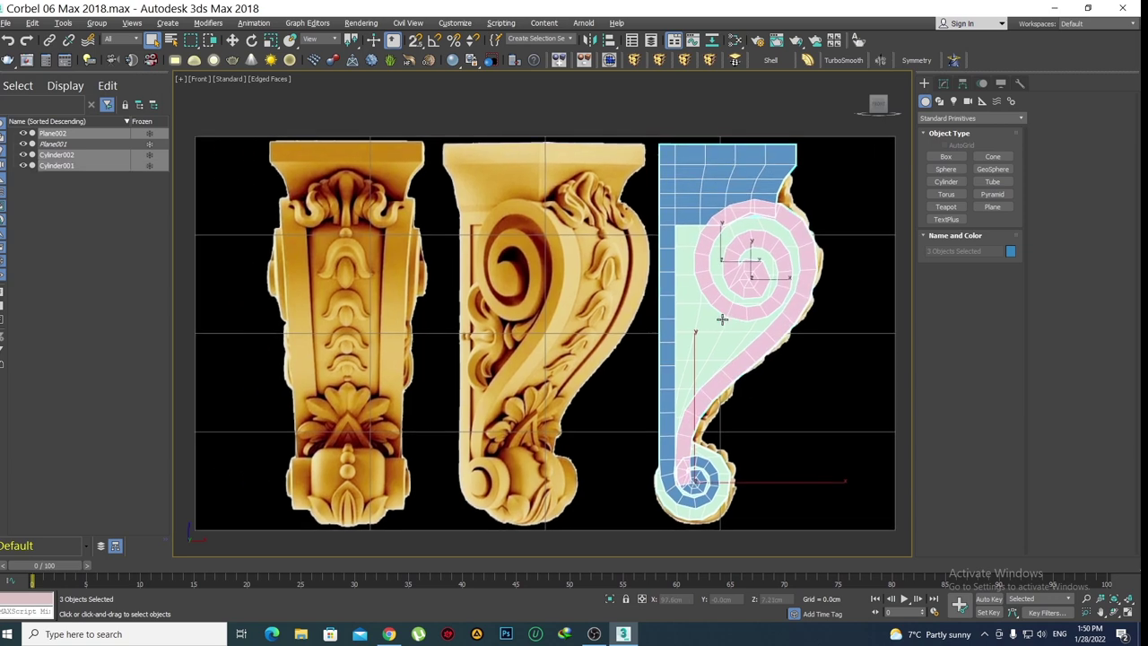
Change the rotation centre used for the three selected profile pieces
key(e)
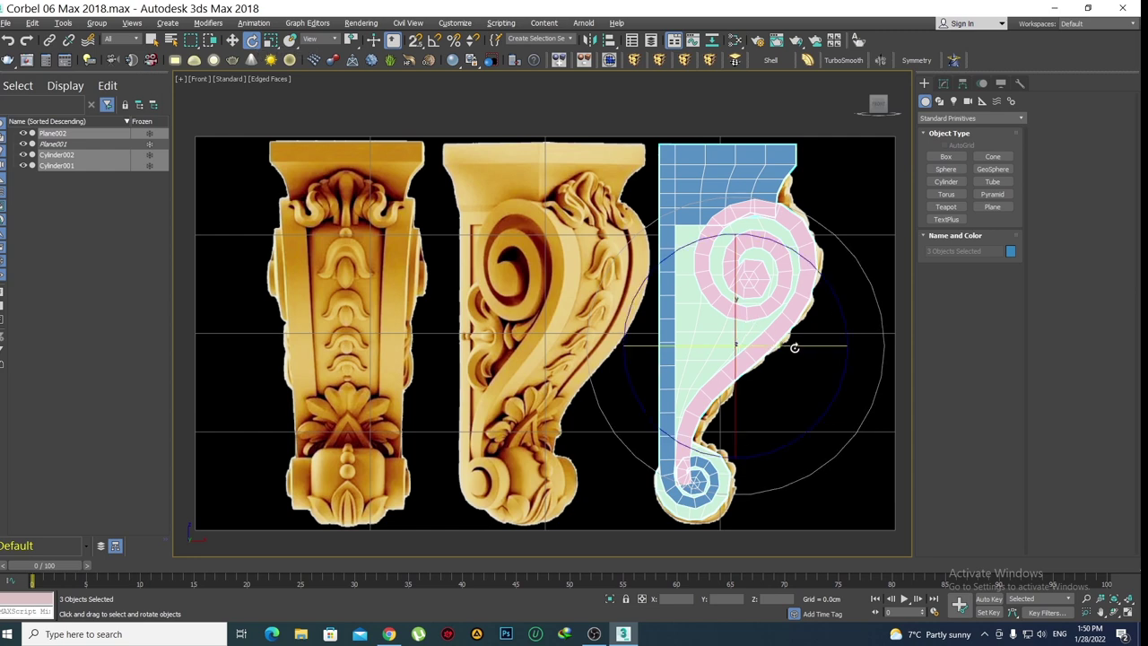
drag(795, 346, 721, 346)
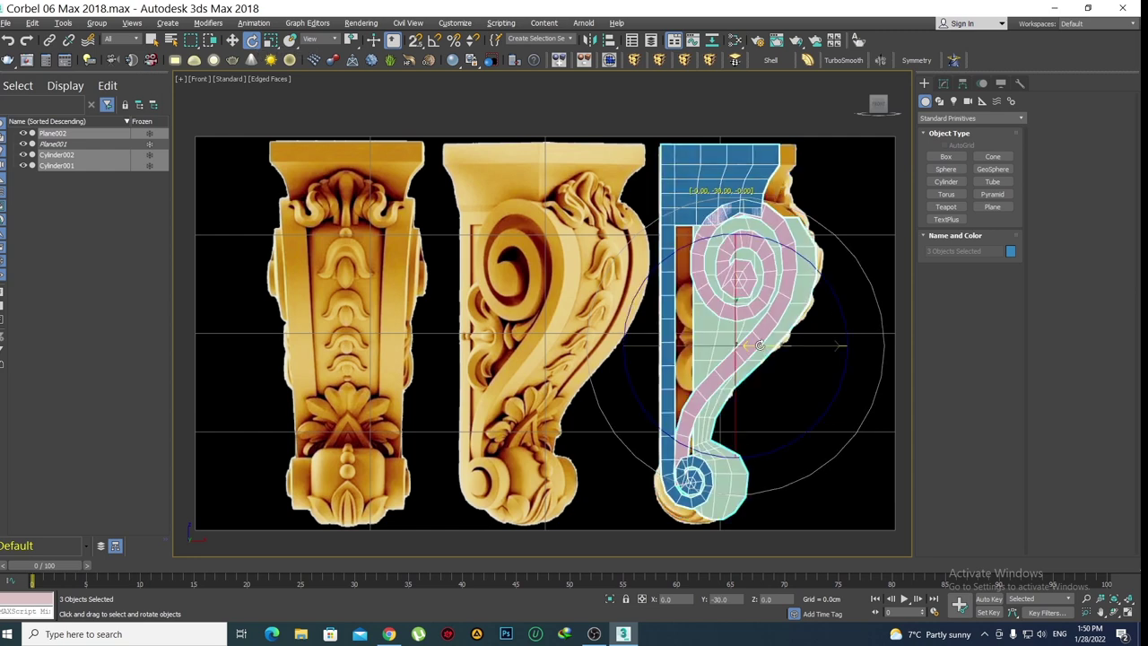
right_click(749, 350)
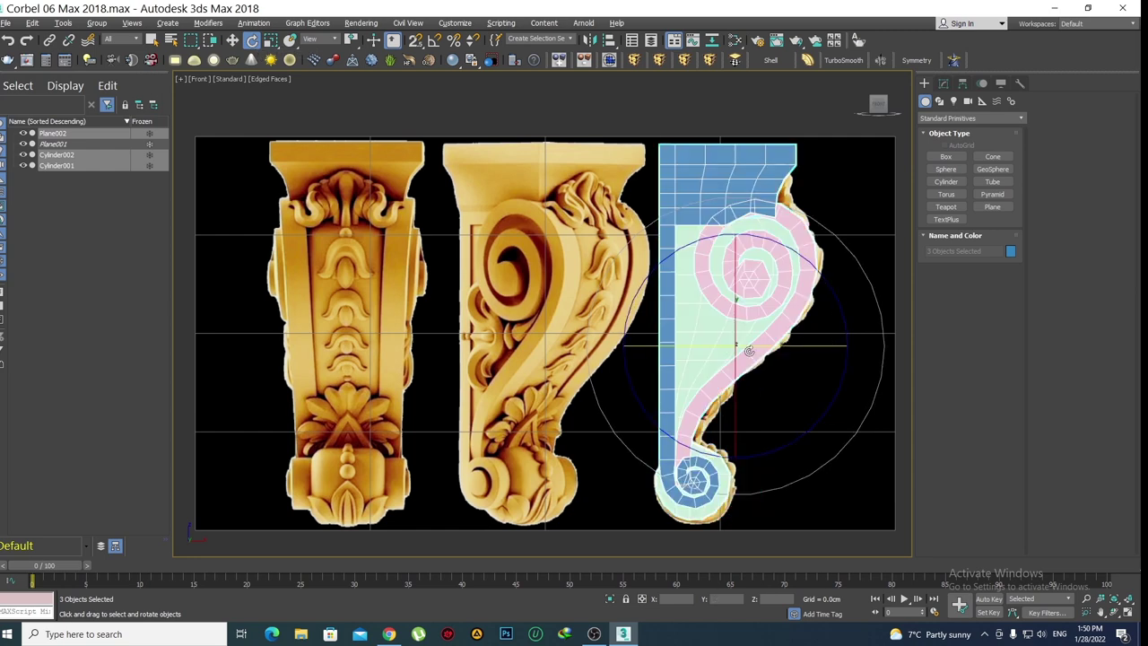
click(351, 63)
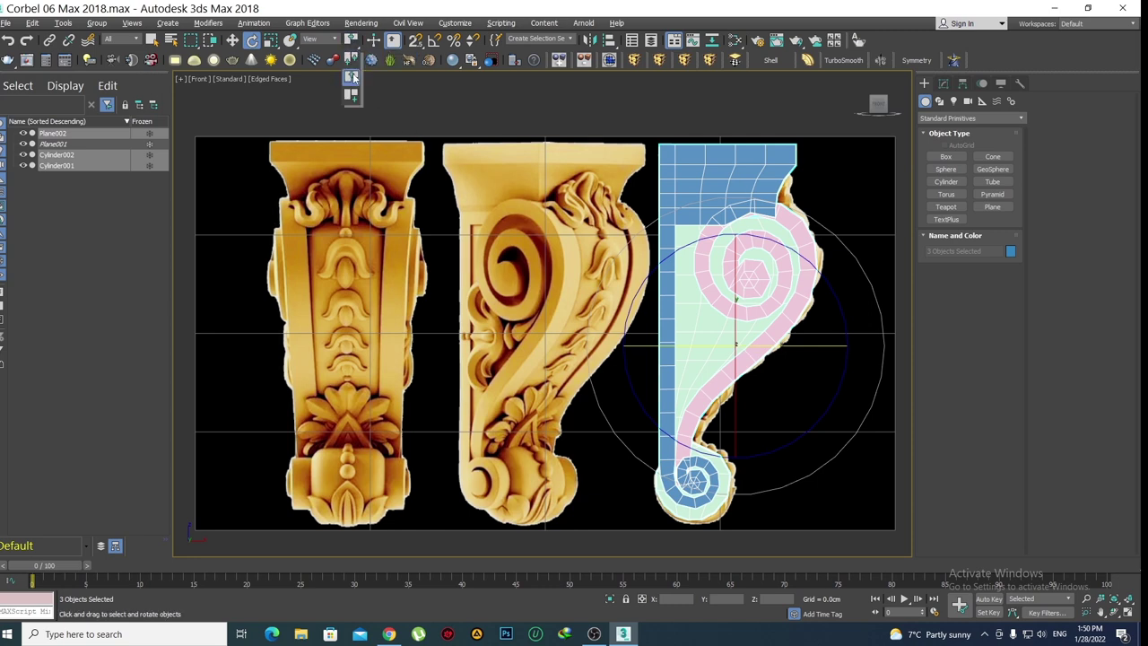
click(353, 76)
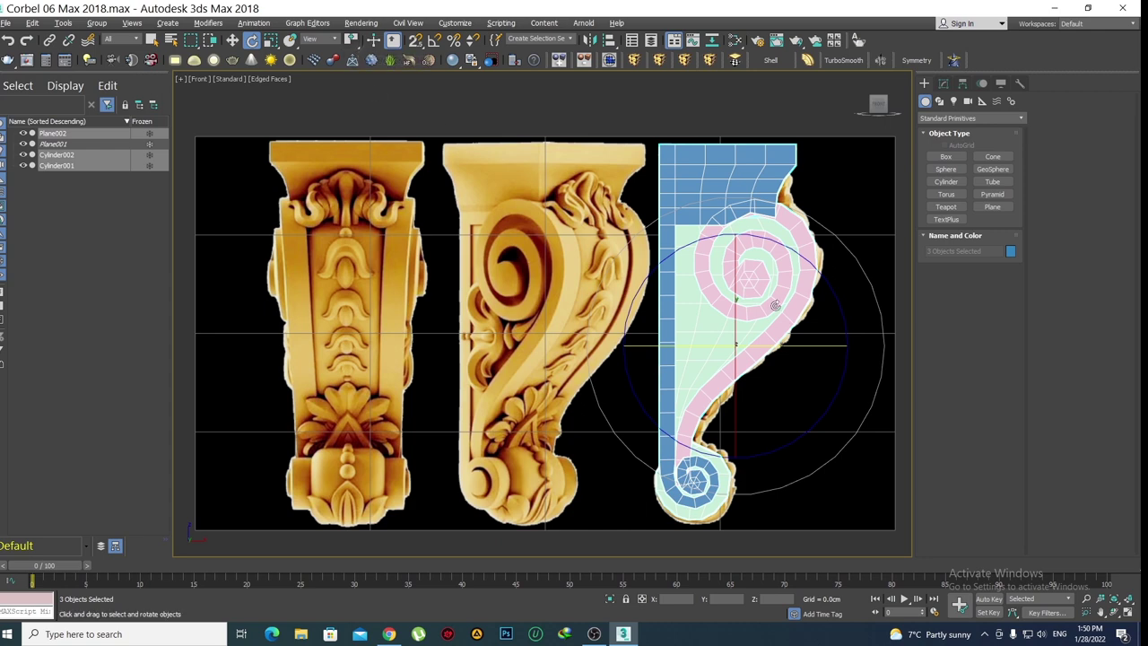
click(252, 41)
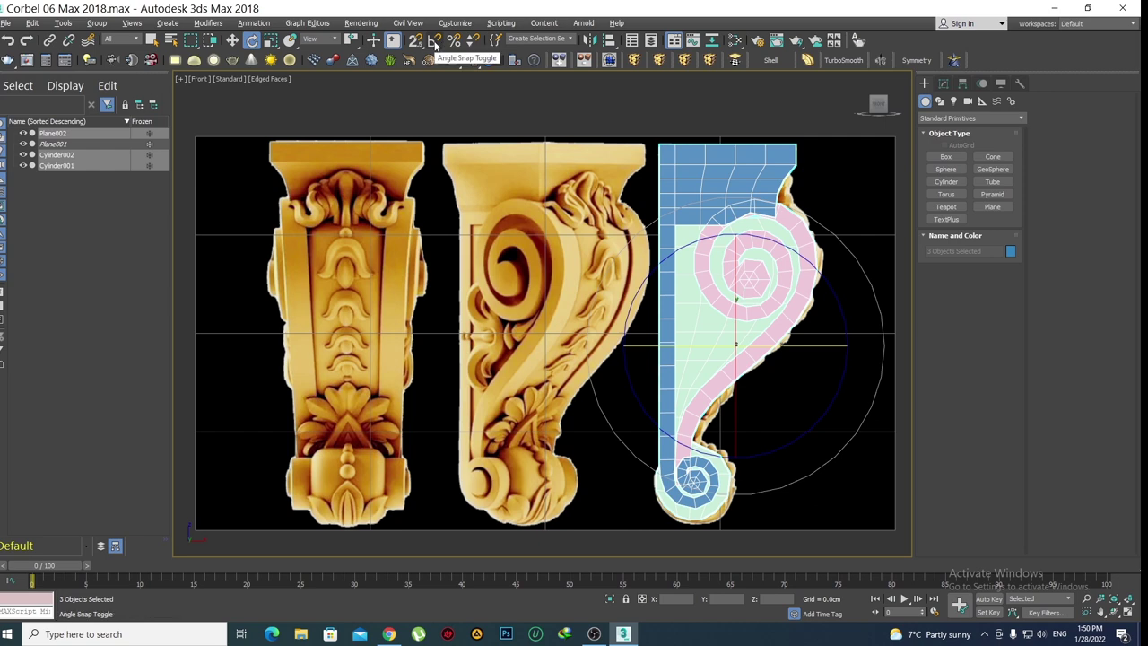
Turn on 45° angle snap and rotate the pieces 90° flat over the side reference
click(433, 42)
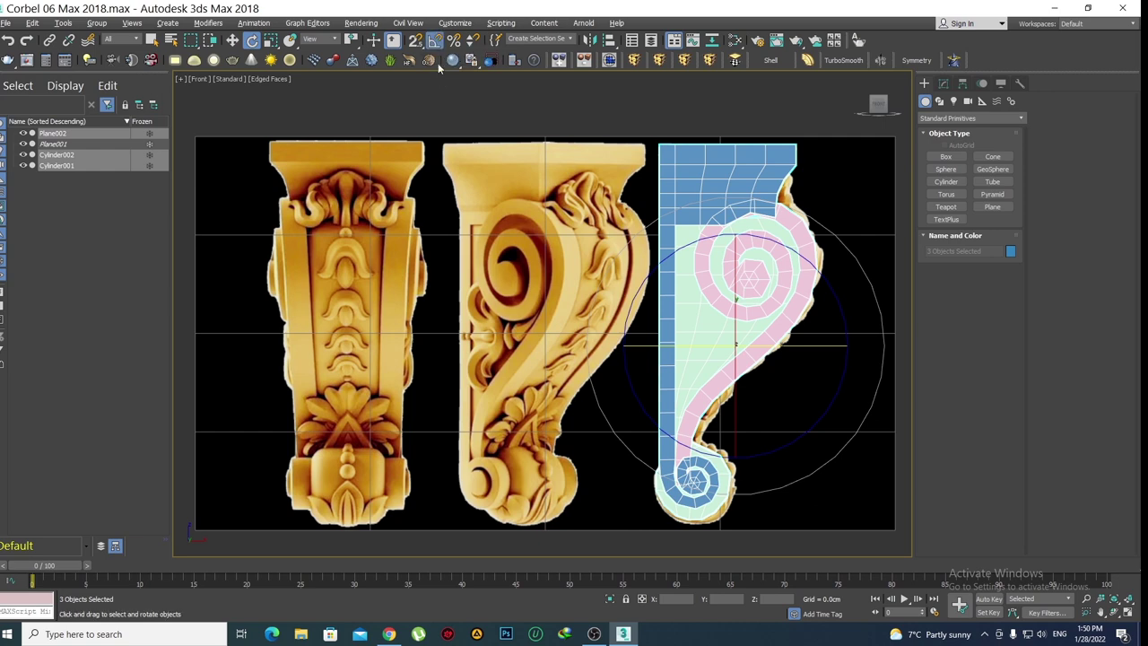
right_click(434, 41)
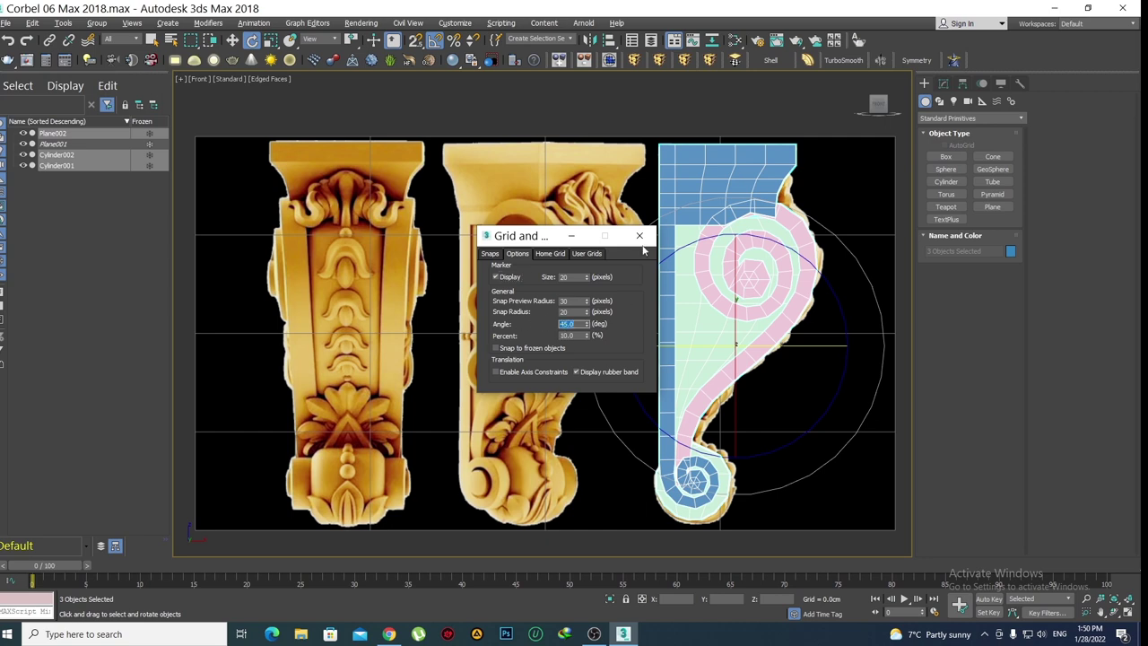
click(640, 235)
drag(787, 344, 778, 343)
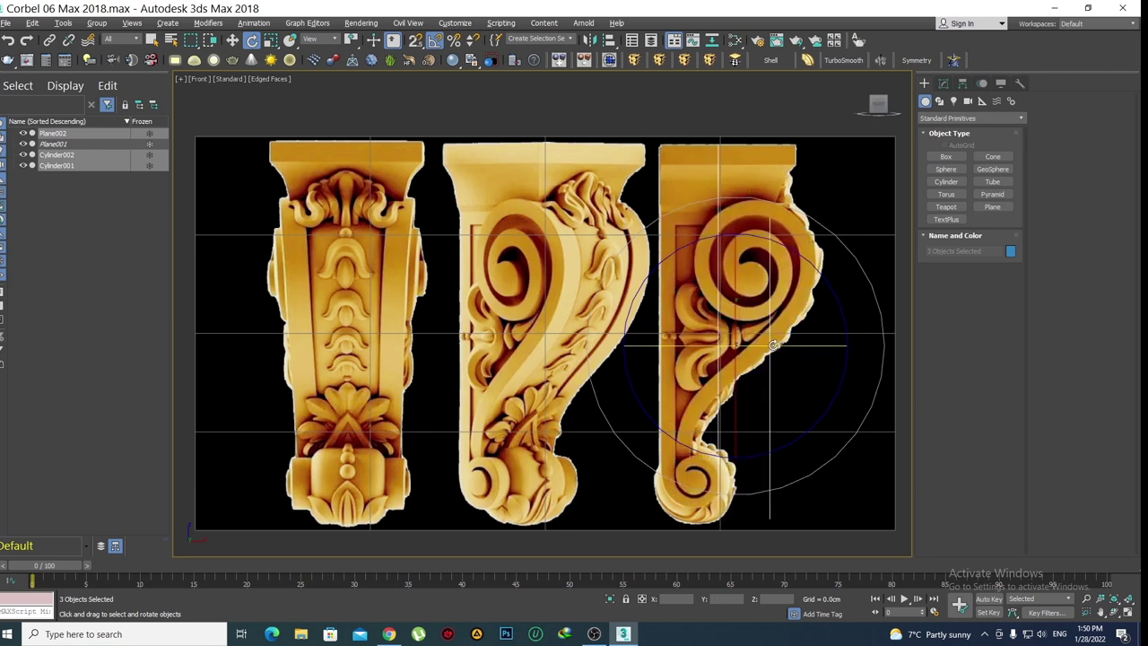
drag(776, 344, 774, 348)
In Perspective view, rotate the three profile pieces -90° about Z
key(q)
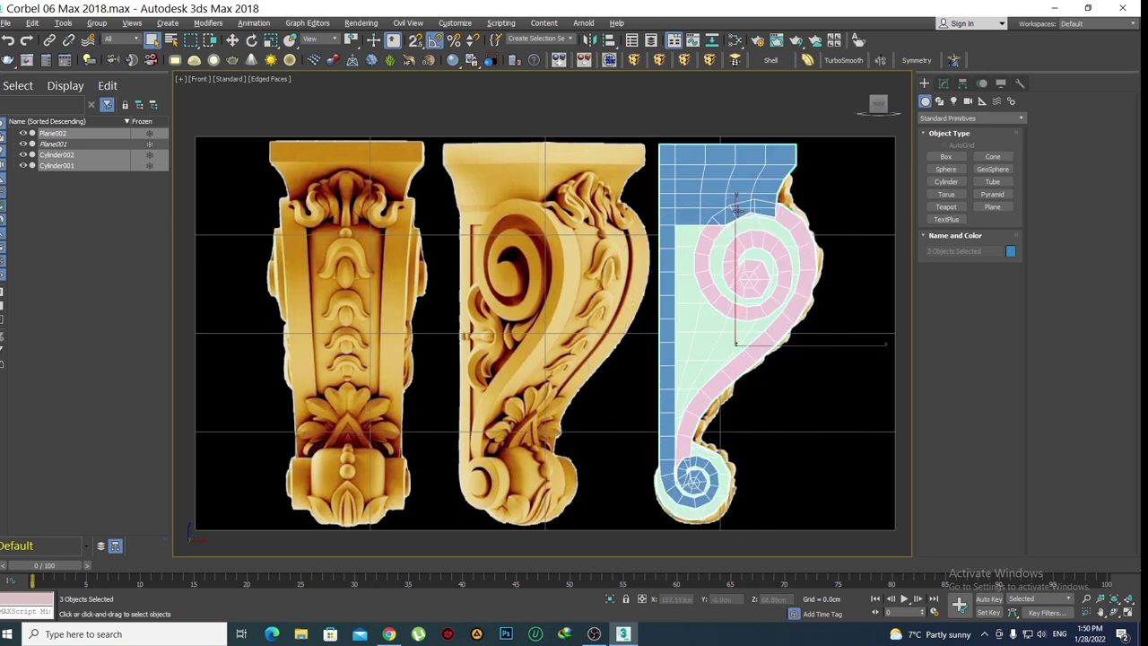
scroll(743, 300, up, 2)
scroll(708, 296, up, 2)
key(p)
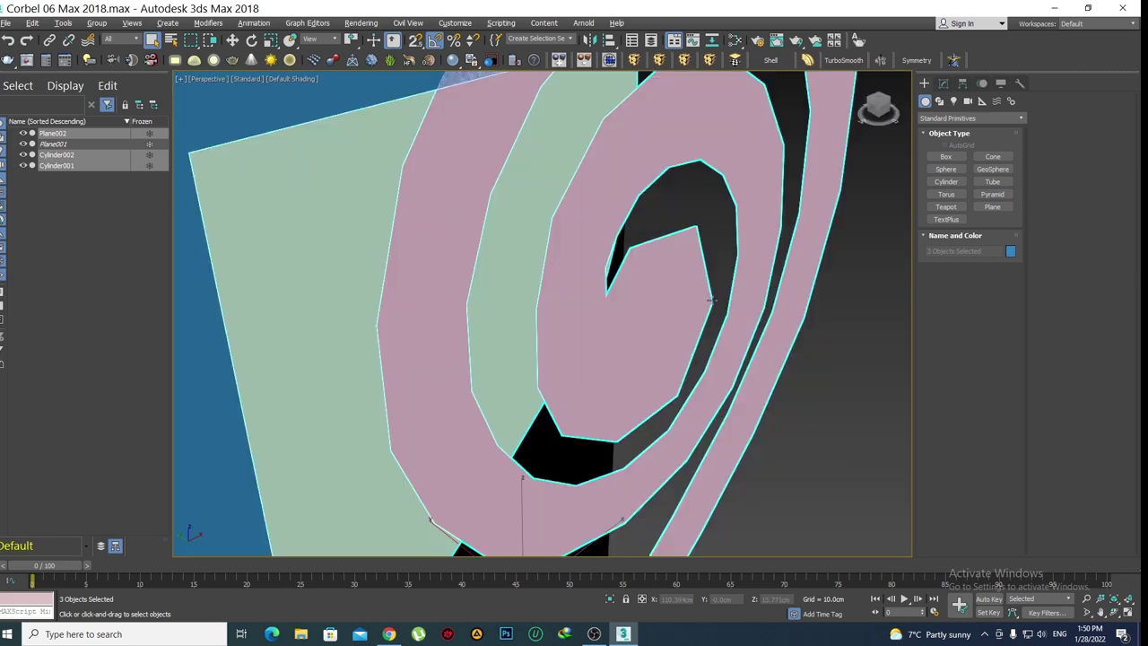
mouse_move(708, 297)
middle_down()
mouse_move(573, 332)
mouse_move(756, 324)
mouse_move(695, 325)
middle_up()
scroll(693, 304, down, 6)
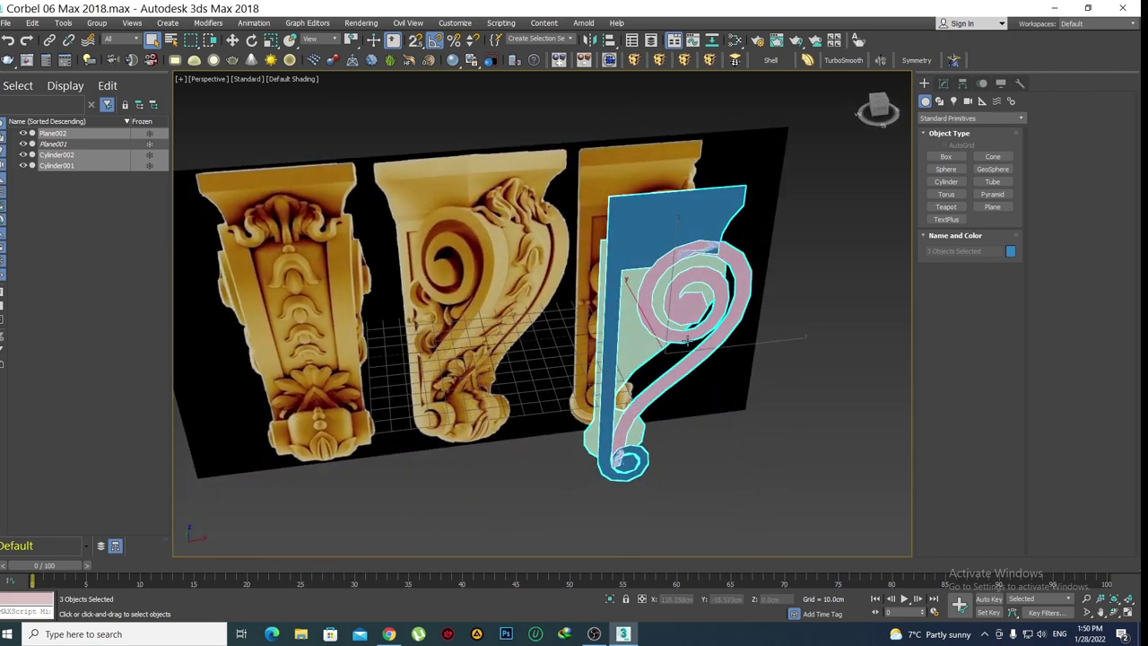
key(e)
drag(688, 412, 673, 425)
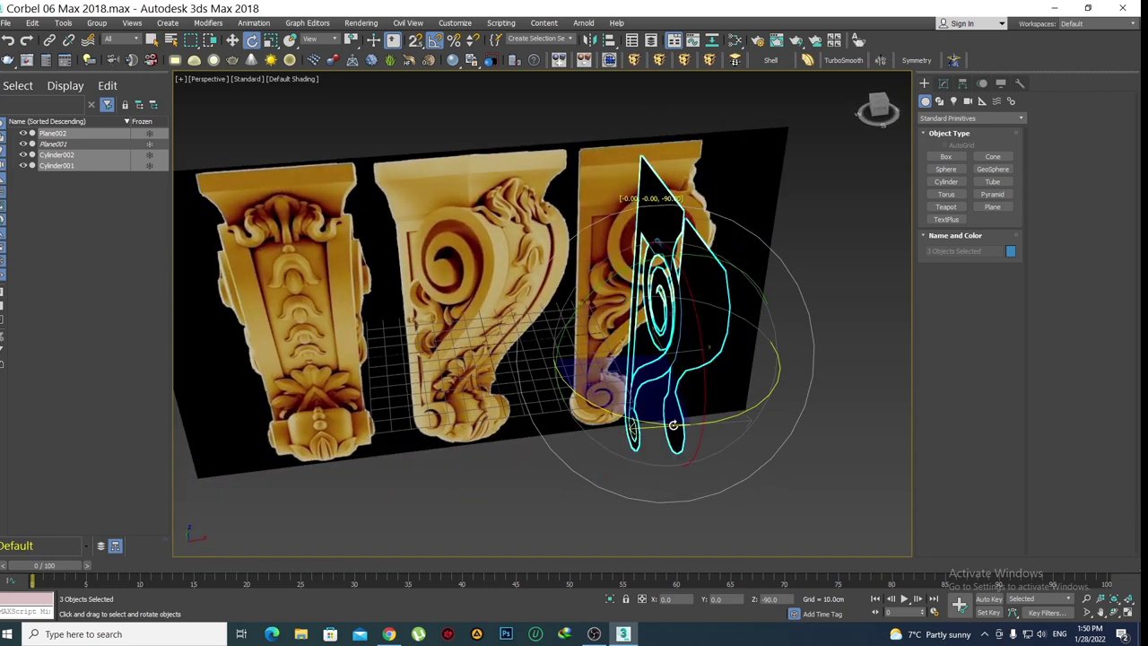
In Front view, move the pieces along X onto the left-hand corbel
key(f)
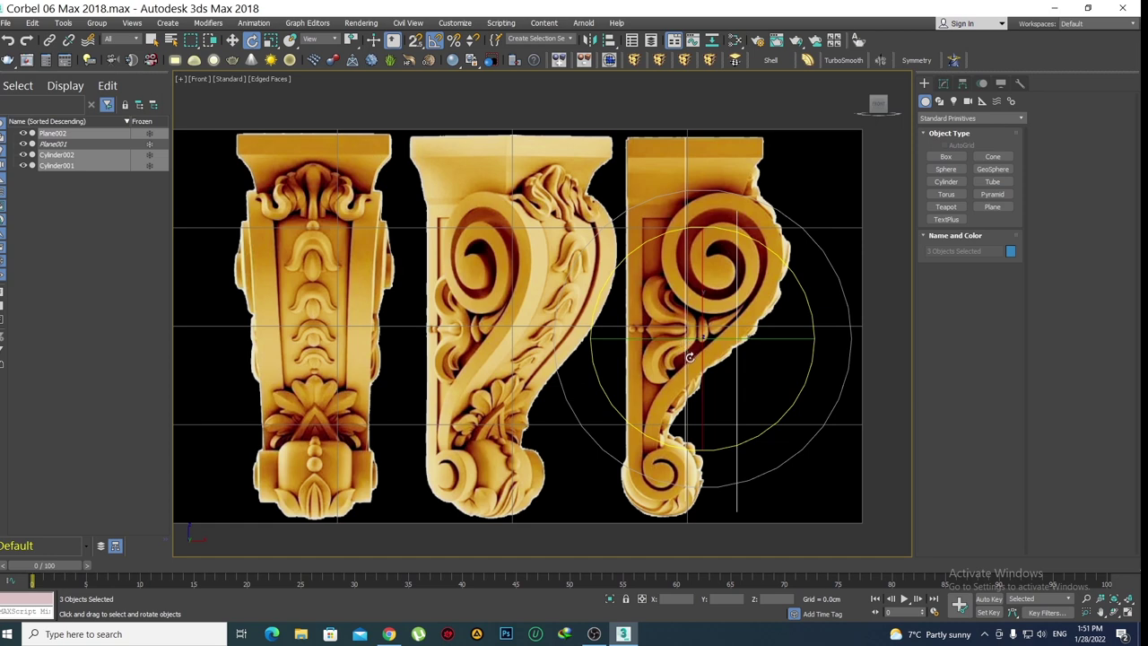
middle_drag(688, 357, 733, 348)
key(w)
drag(841, 334, 414, 318)
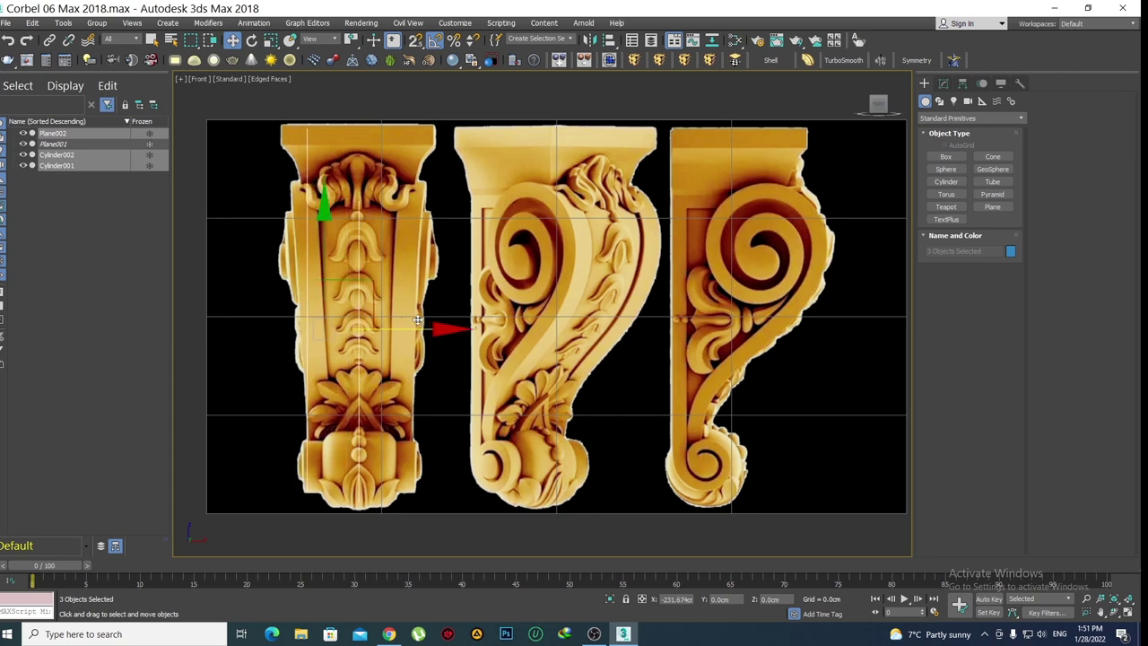
Deselect everything and select only the blue back piece, Cylinder002
scroll(457, 314, down, 2)
scroll(464, 357, down, 3)
click(448, 430)
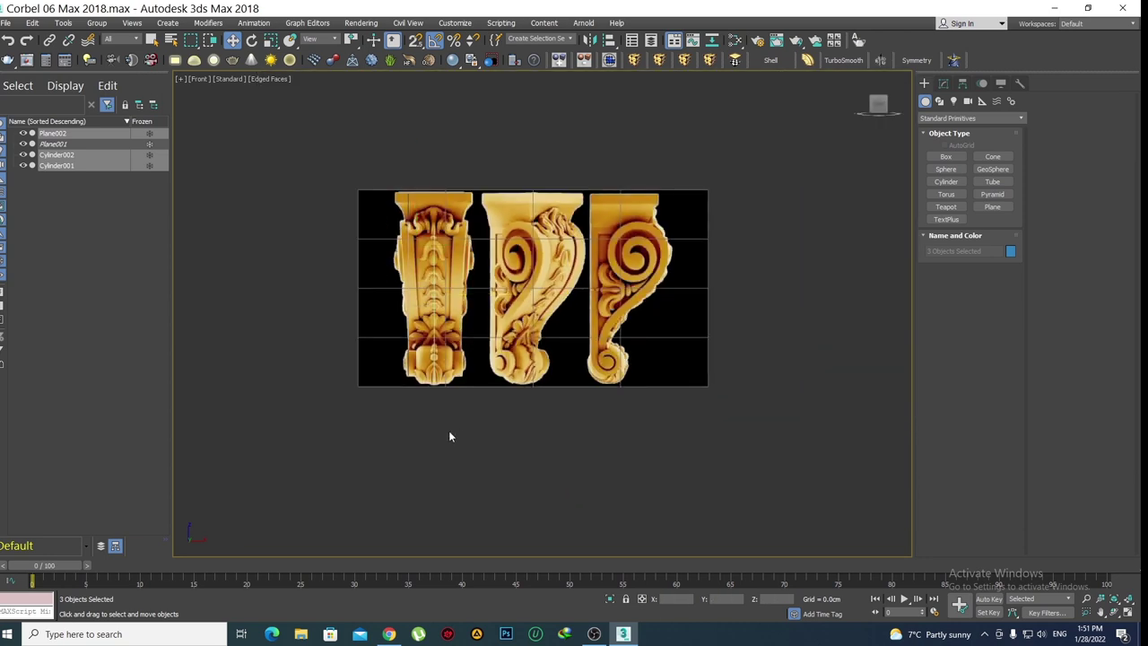
scroll(444, 377, up, 3)
scroll(417, 298, up, 2)
scroll(441, 333, down, 2)
key(p)
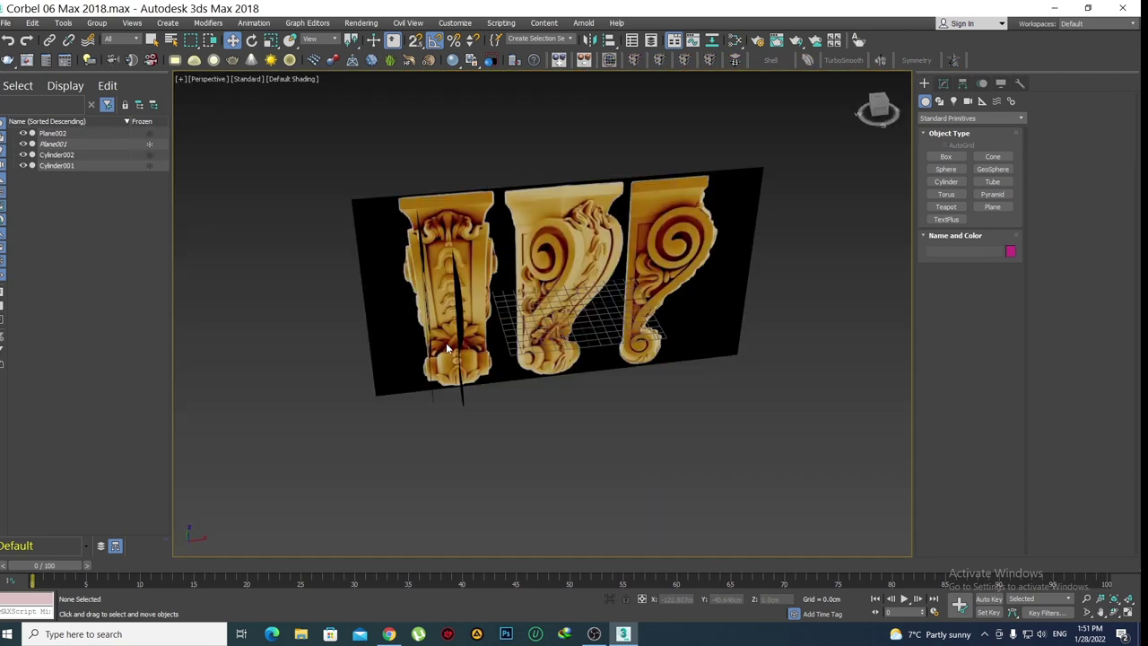
scroll(455, 311, up, 3)
scroll(454, 311, up, 2)
scroll(507, 392, down, 2)
alt+middle_drag(506, 392, 483, 398)
click(464, 236)
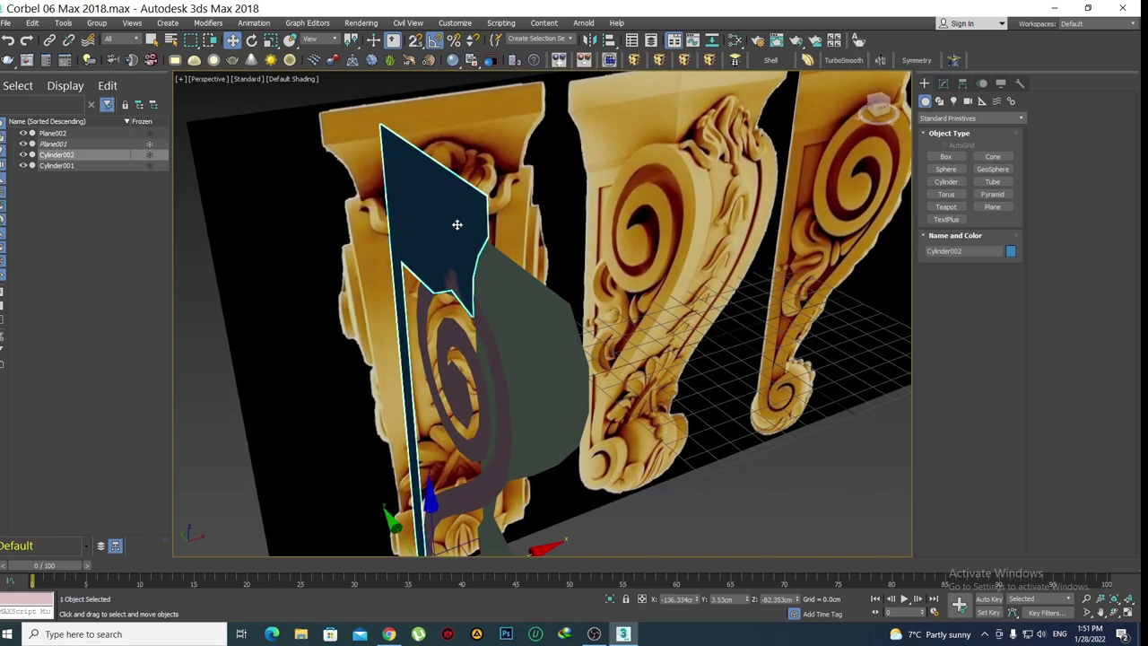
mouse_move(457, 225)
alt+middle_down()
mouse_move(543, 200)
mouse_move(531, 315)
alt+middle_up()
click(532, 315)
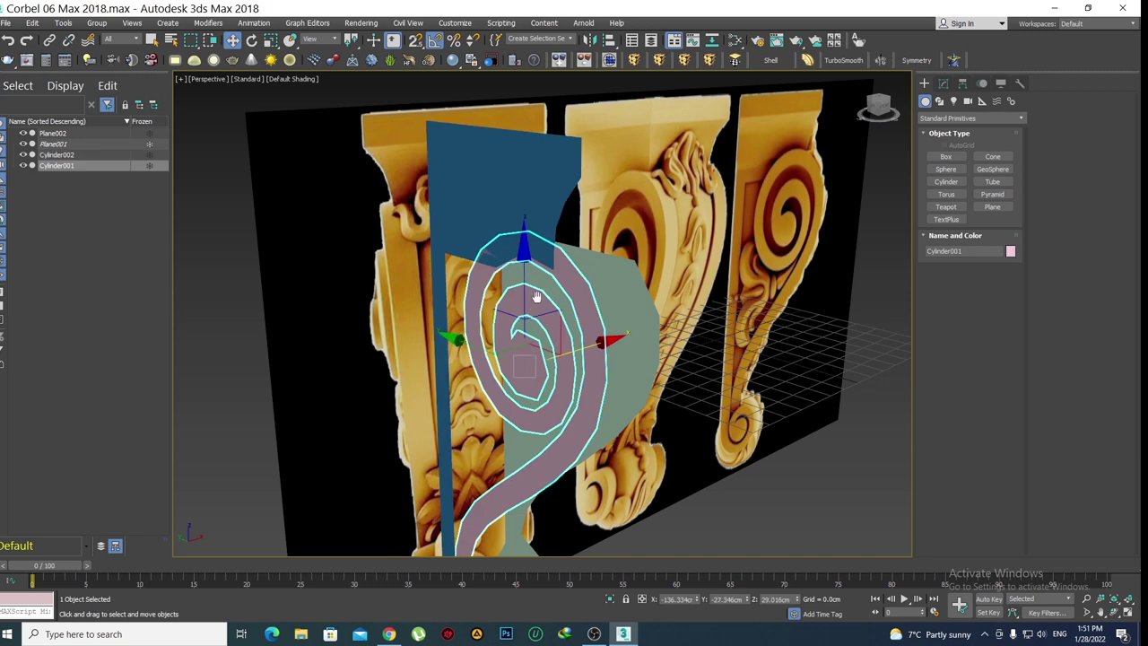
scroll(538, 315, down, 3)
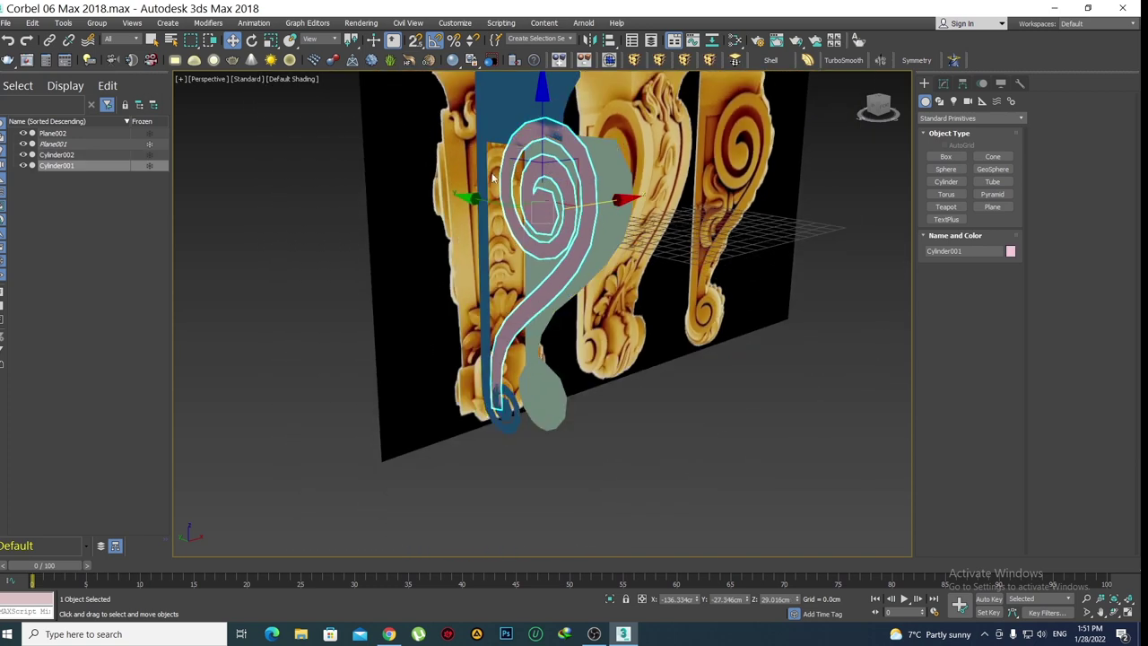
alt+middle_drag(504, 403, 473, 224)
click(474, 224)
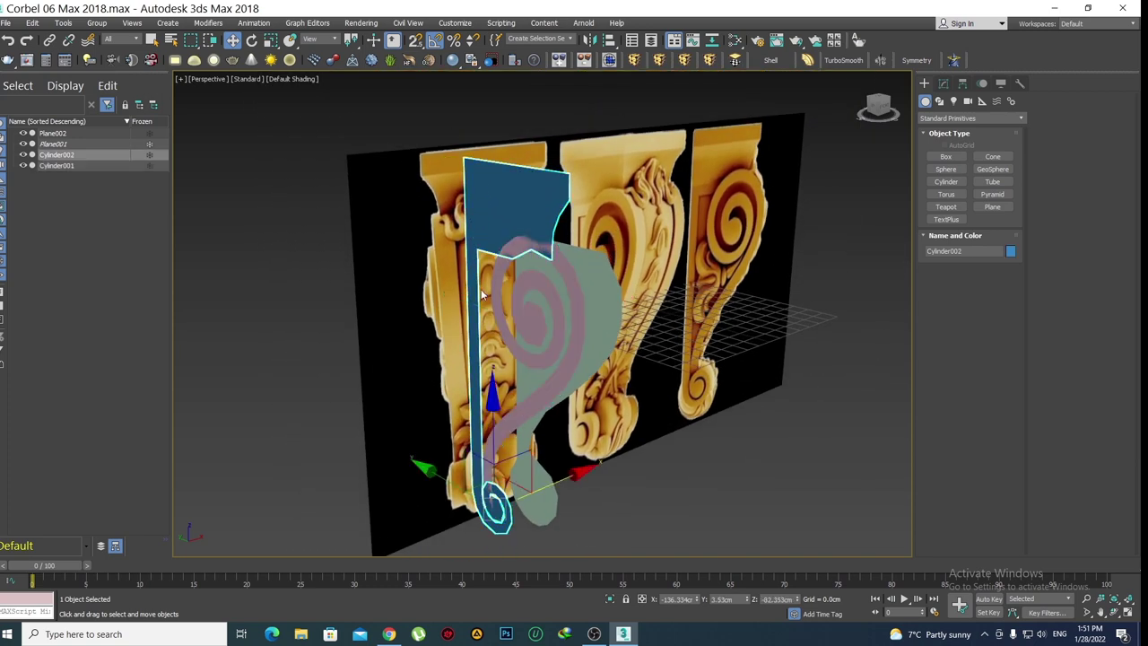
mouse_move(481, 223)
alt+middle_down()
mouse_move(469, 249)
mouse_move(542, 269)
alt+middle_up()
scroll(541, 269, down, 2)
In Front view, slide Cylinder002 right along X to about 9.2 cm at the corbel edge
key(f)
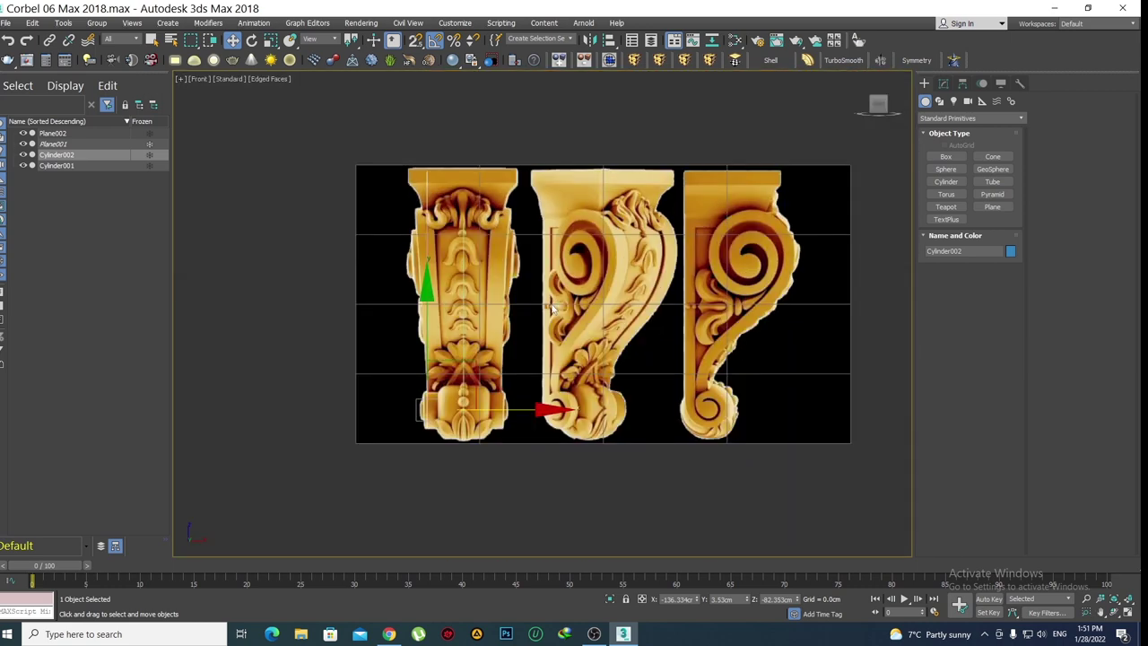
scroll(555, 309, up, 1)
scroll(566, 351, up, 3)
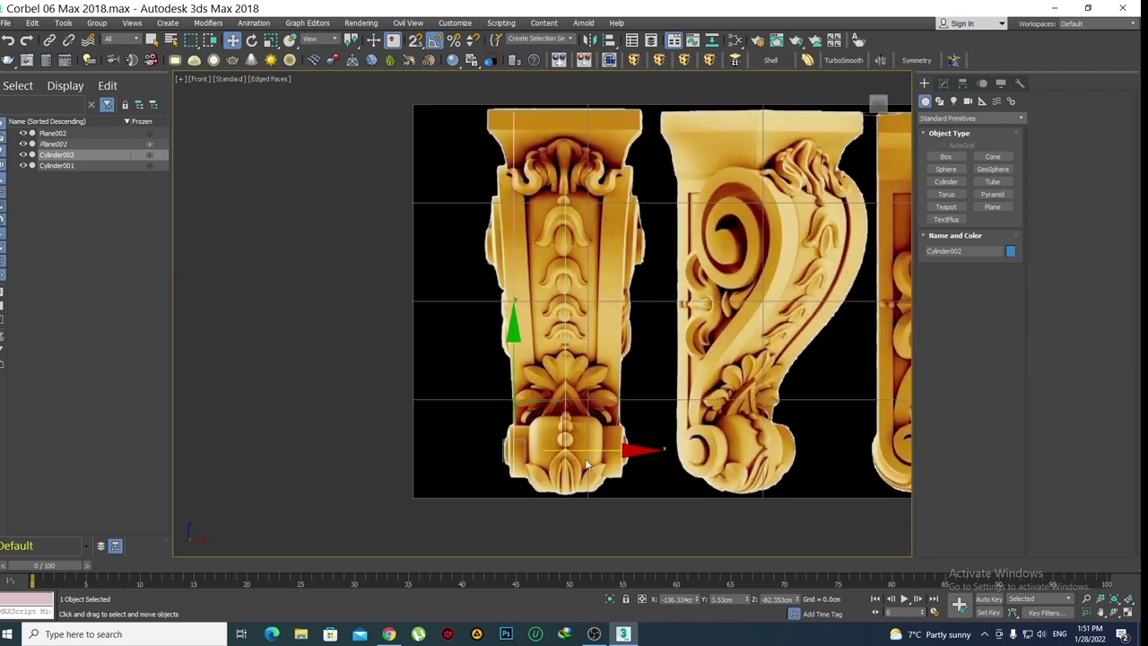
scroll(557, 480, up, 2)
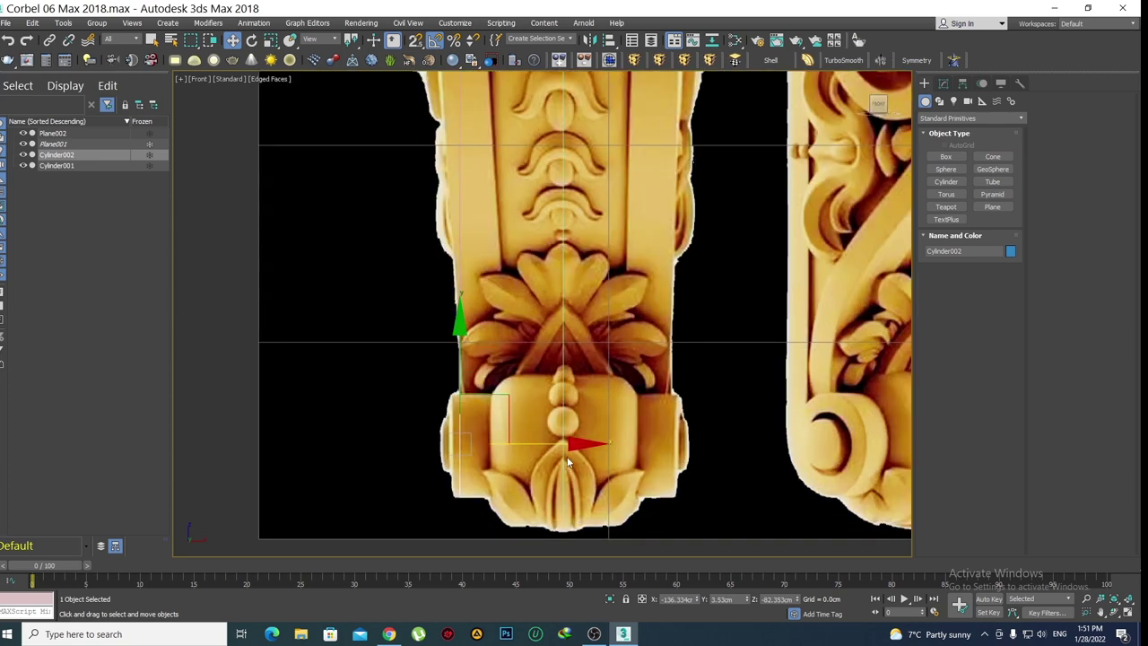
scroll(549, 422, up, 1)
scroll(546, 403, up, 2)
scroll(561, 398, up, 1)
middle_drag(544, 389, 525, 279)
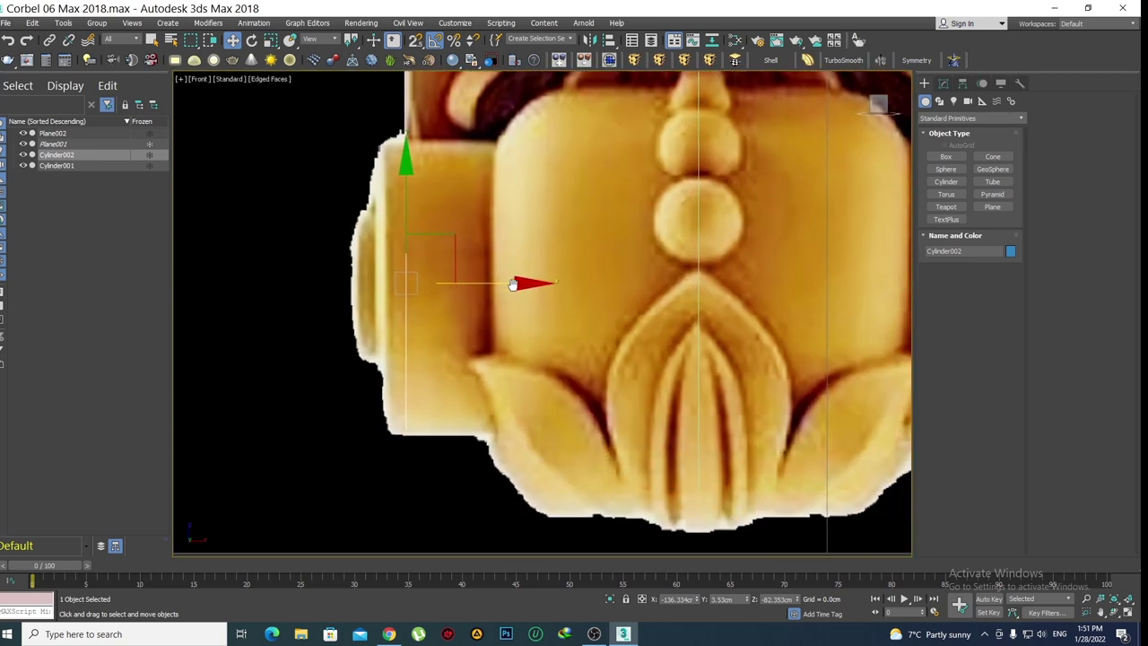
drag(490, 276, 573, 276)
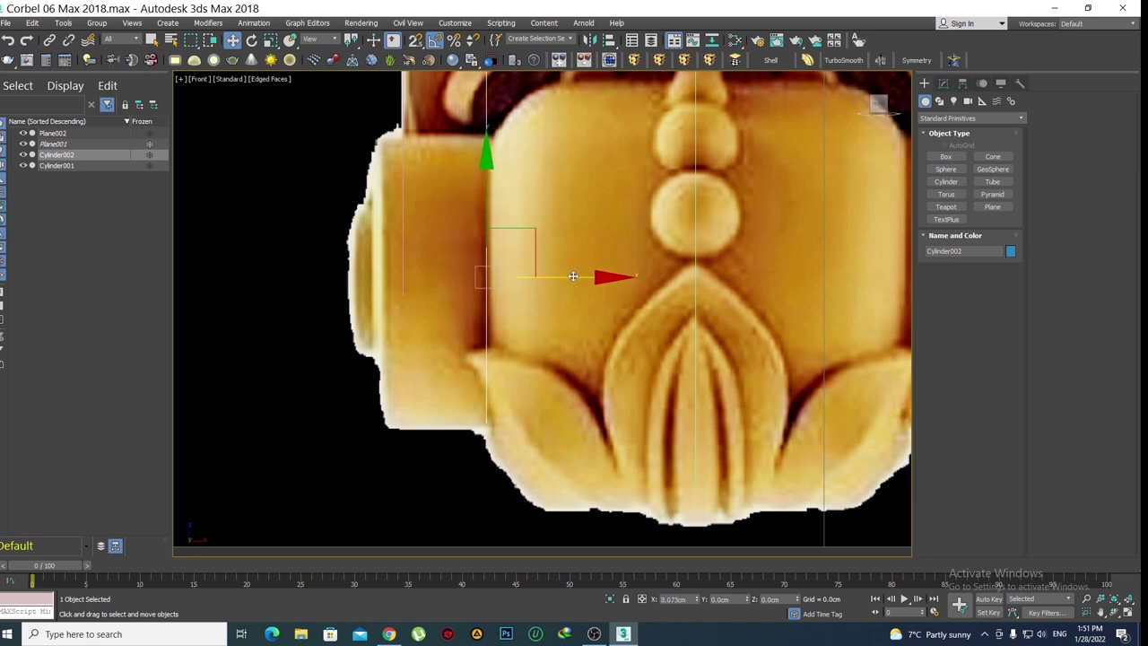
drag(574, 276, 575, 277)
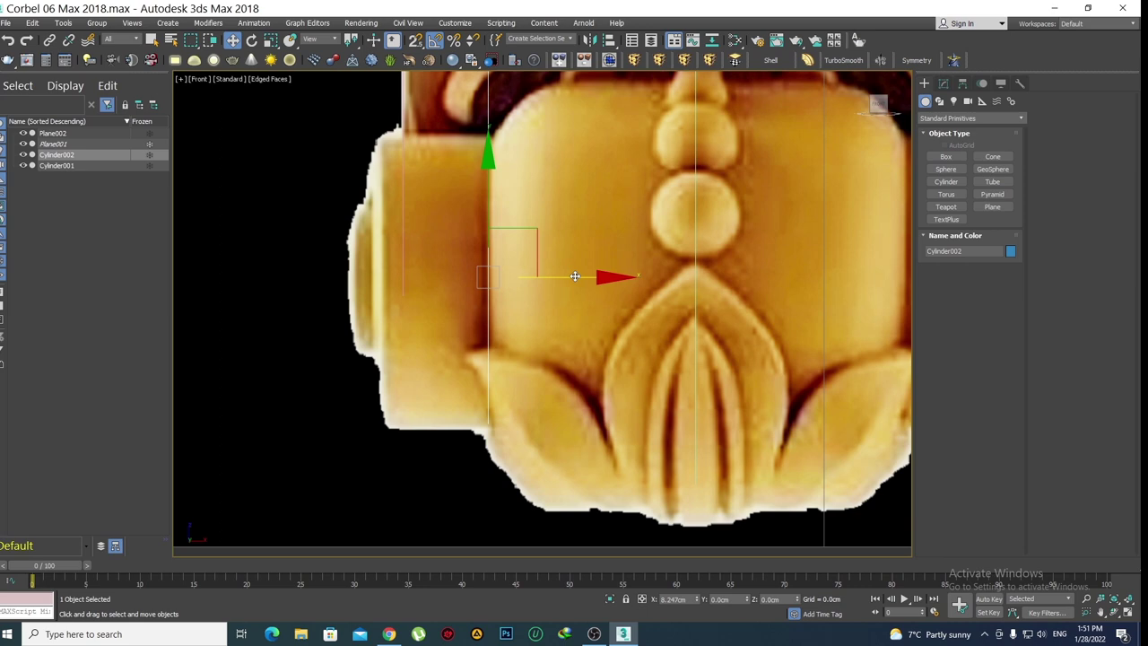
drag(575, 276, 589, 277)
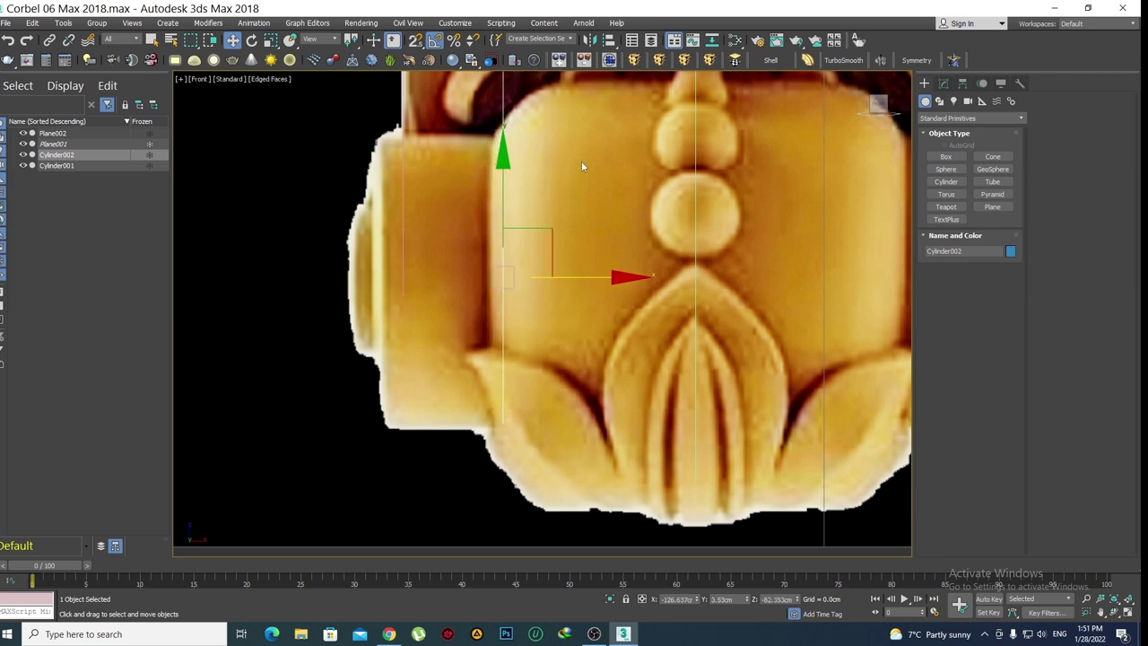
scroll(560, 220, down, 4)
middle_drag(560, 218, 552, 272)
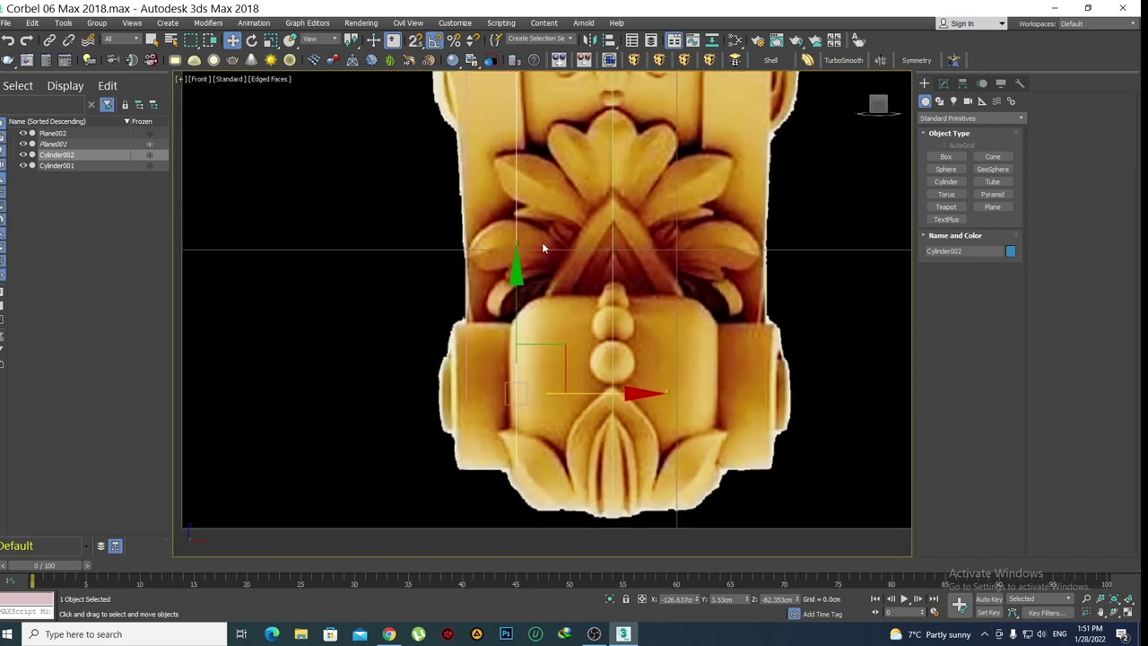
scroll(542, 247, down, 3)
middle_drag(535, 218, 525, 350)
middle_drag(505, 185, 507, 307)
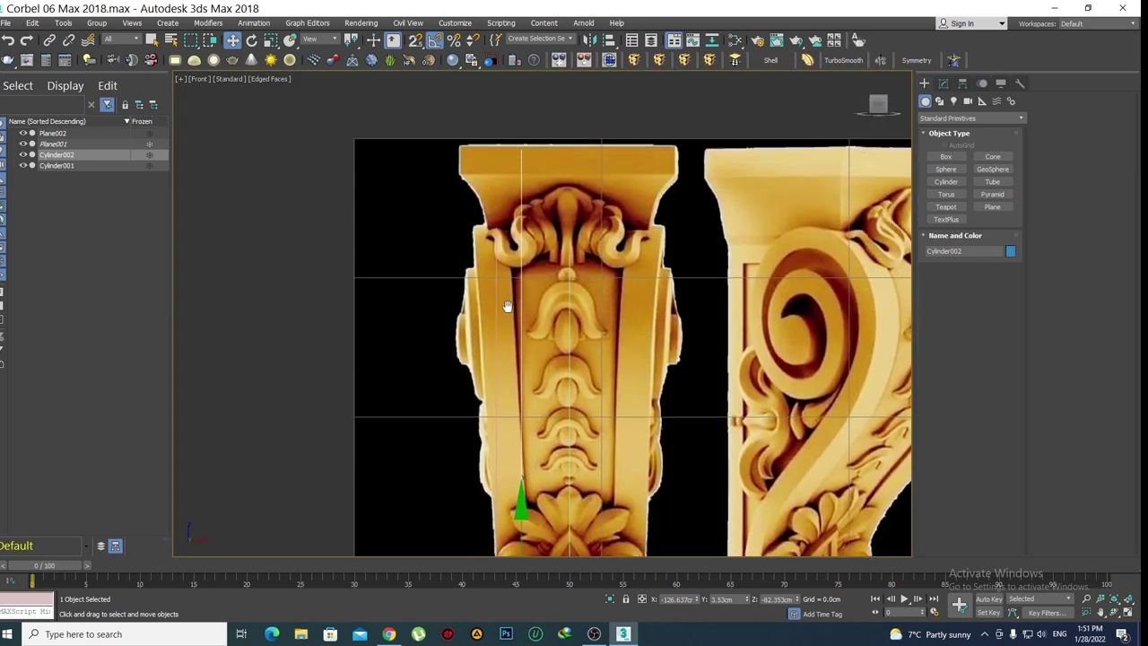
scroll(507, 307, up, 1)
scroll(525, 321, up, 1)
Enter vertex mode on Cylinder002 and marquee-select its top vertices in Perspective view
key(1)
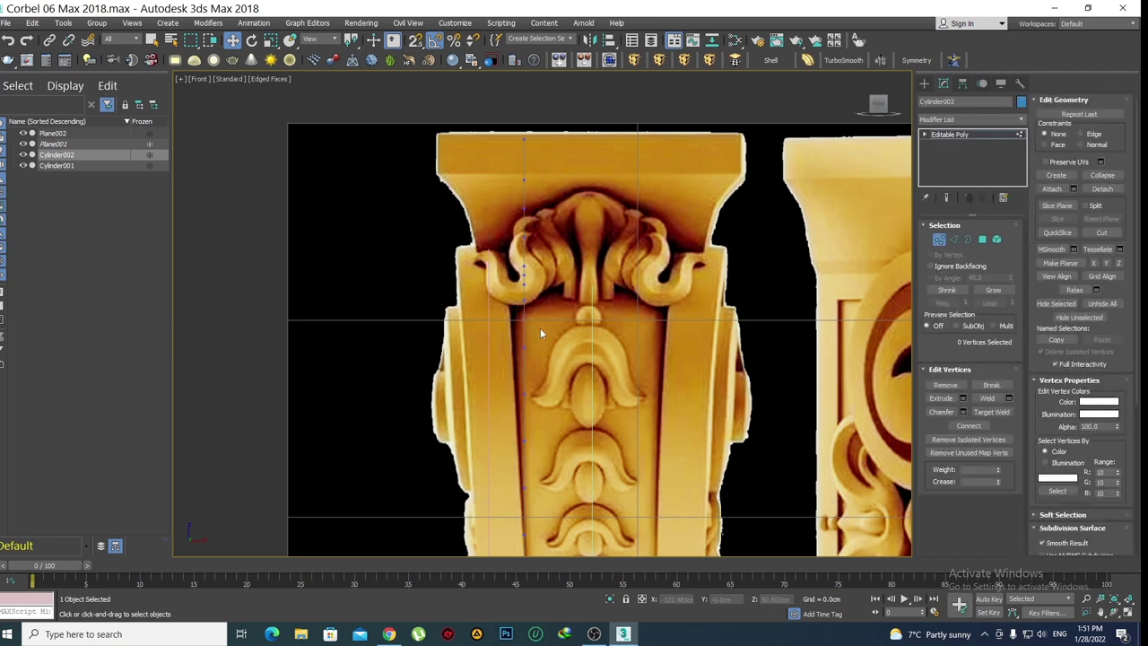
scroll(540, 330, down, 3)
key(p)
mouse_move(540, 330)
alt+middle_down()
mouse_move(556, 296)
mouse_move(543, 262)
mouse_move(558, 276)
mouse_move(499, 283)
mouse_move(465, 267)
mouse_move(484, 262)
mouse_move(513, 290)
mouse_move(440, 269)
mouse_move(505, 283)
mouse_move(474, 267)
mouse_move(488, 286)
mouse_move(477, 289)
mouse_move(538, 211)
mouse_move(572, 240)
mouse_move(553, 242)
alt+middle_up()
scroll(479, 290, up, 2)
scroll(553, 233, up, 3)
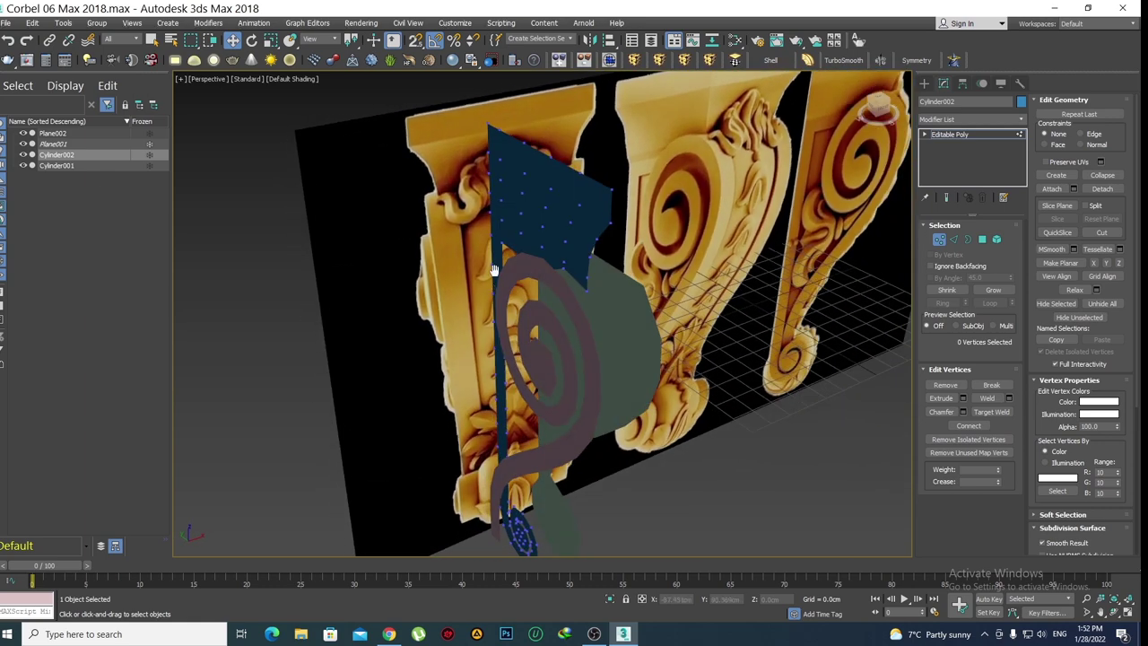
mouse_move(494, 269)
alt+middle_down()
mouse_move(500, 250)
mouse_move(501, 296)
mouse_move(576, 188)
alt+middle_up()
scroll(493, 268, down, 3)
scroll(494, 267, down, 1)
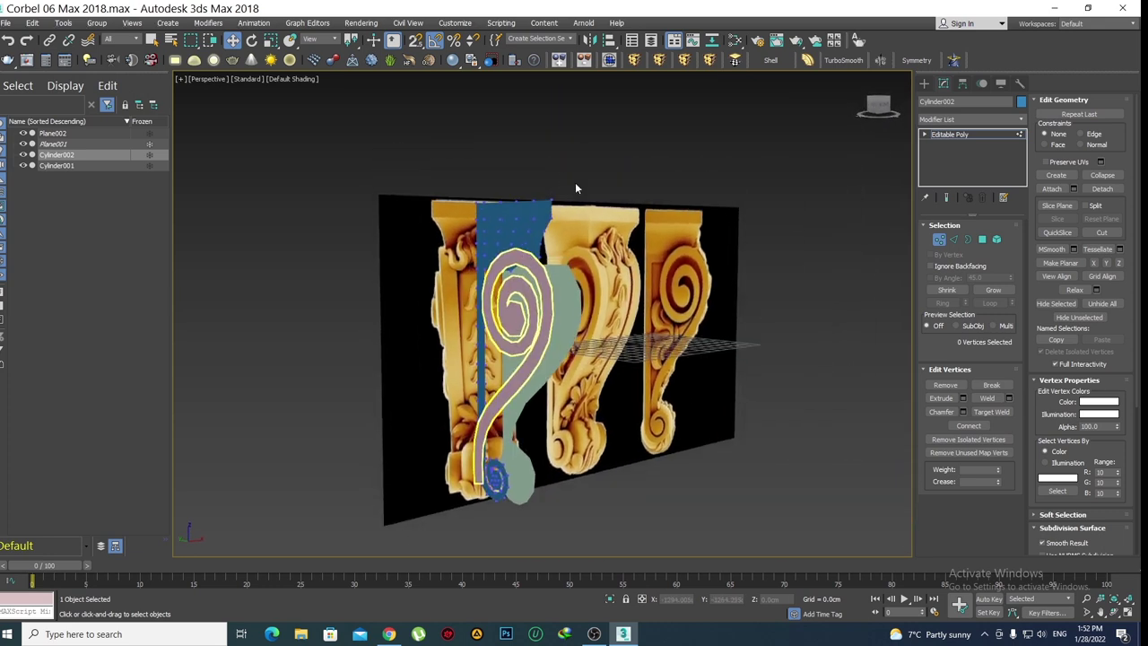
drag(455, 280, 458, 279)
scroll(473, 255, up, 4)
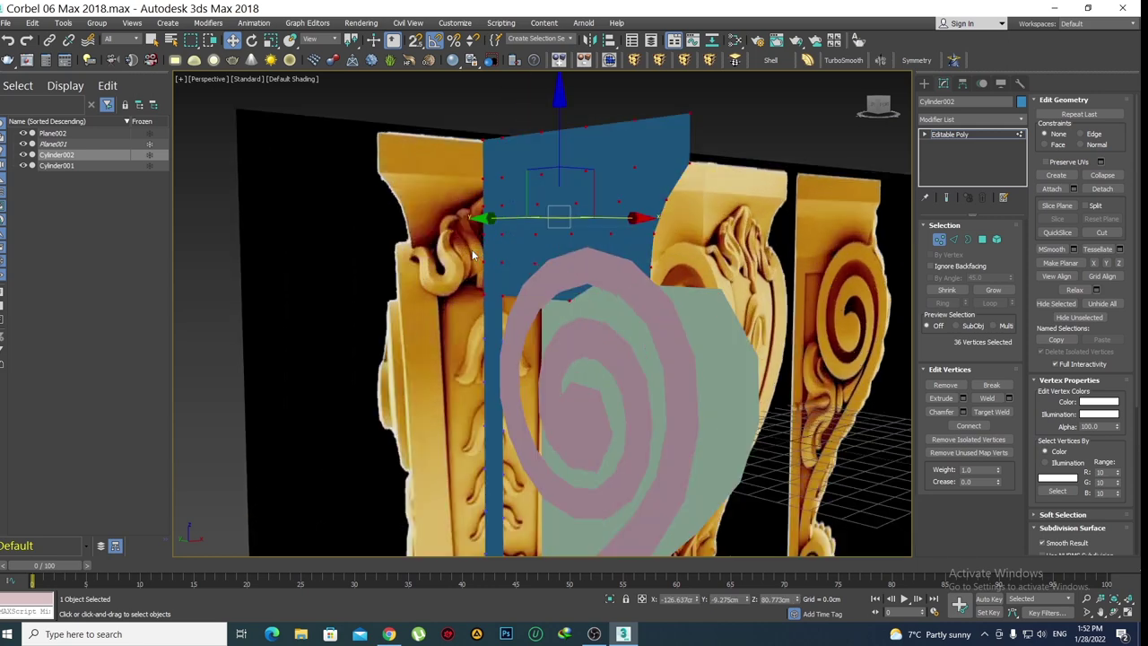
scroll(479, 258, down, 5)
Check the selected top vertices against the left corbel's top in Front and angled views
alt+middle_drag(479, 259, 454, 302)
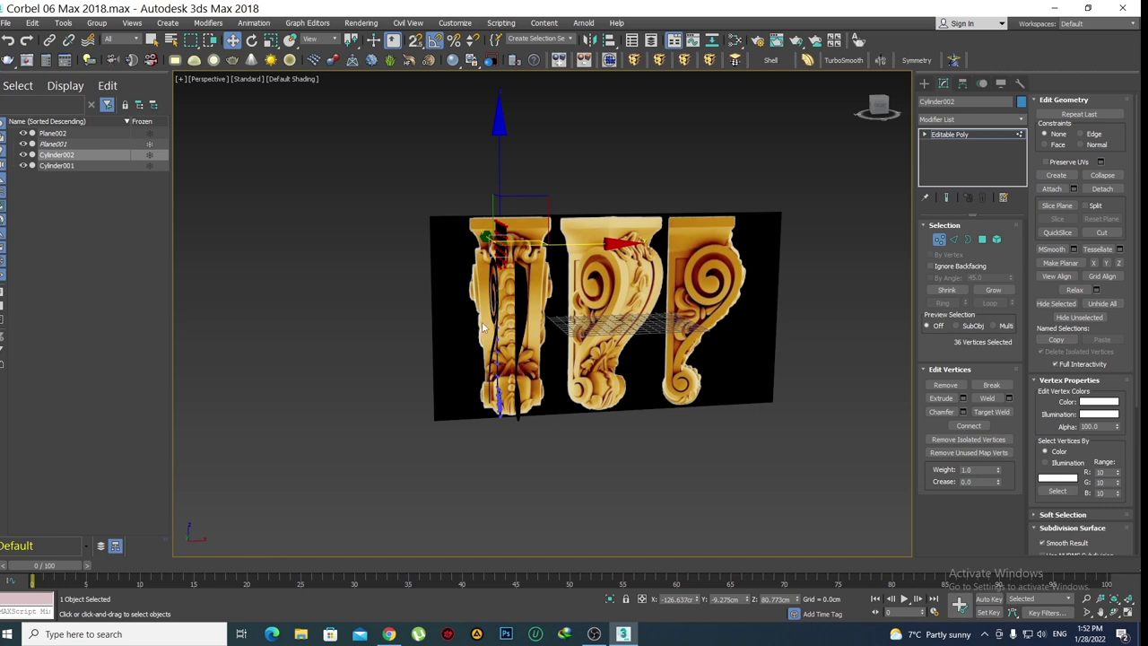
scroll(503, 300, up, 2)
scroll(503, 300, down, 2)
key(f)
scroll(555, 254, down, 2)
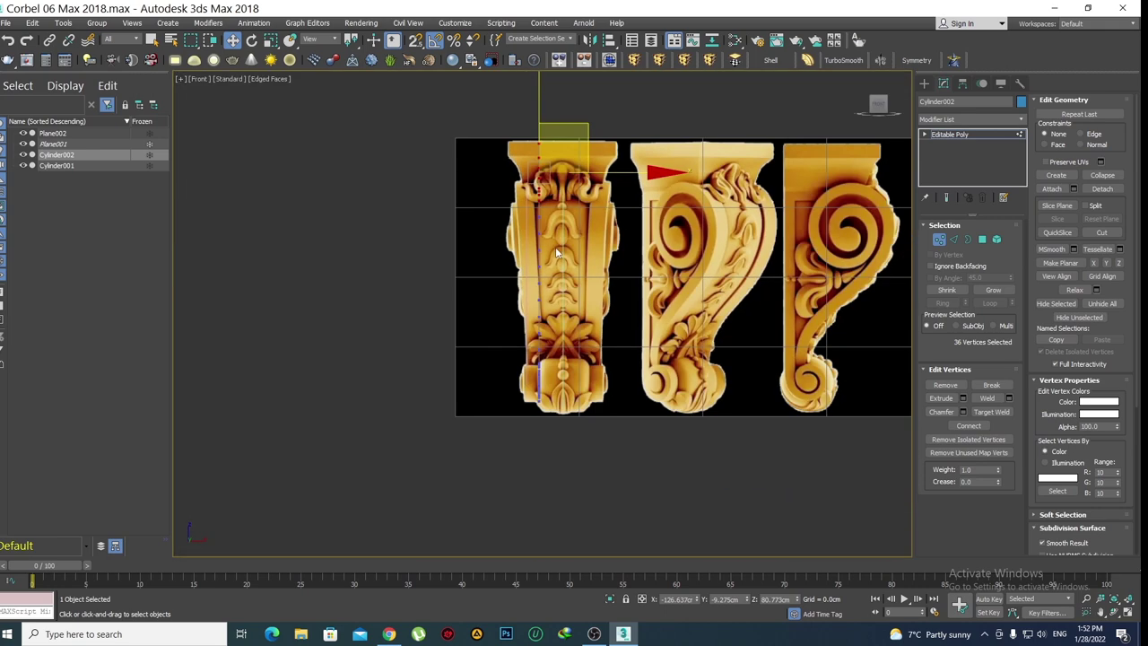
scroll(548, 296, up, 2)
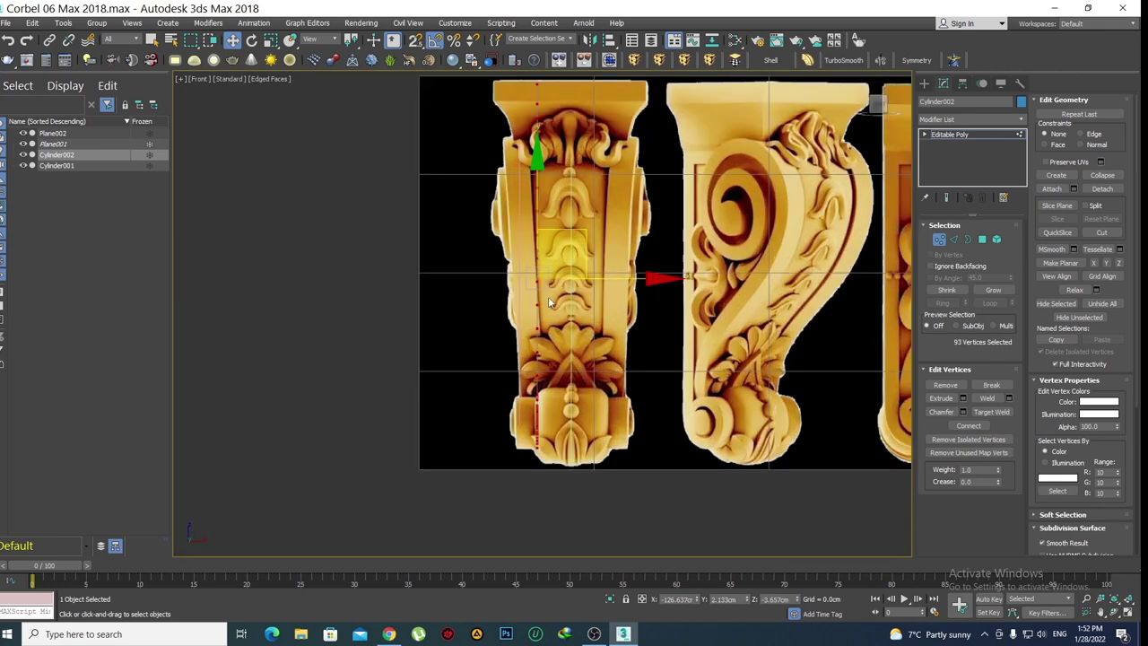
scroll(567, 314, up, 1)
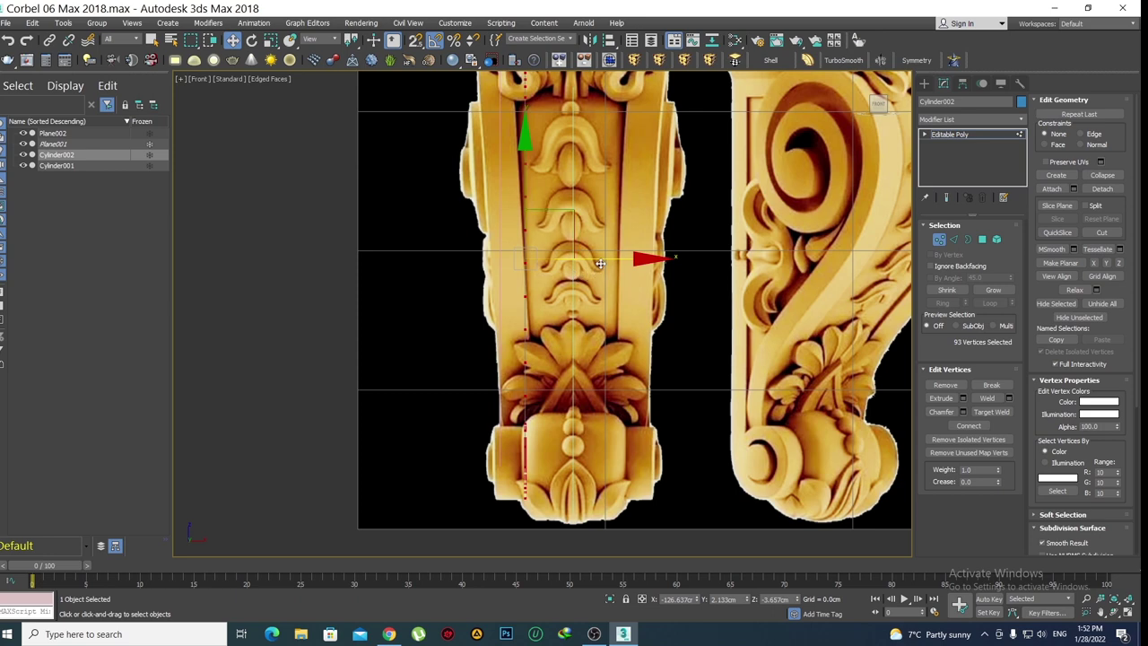
middle_drag(545, 239, 546, 346)
middle_drag(543, 183, 543, 243)
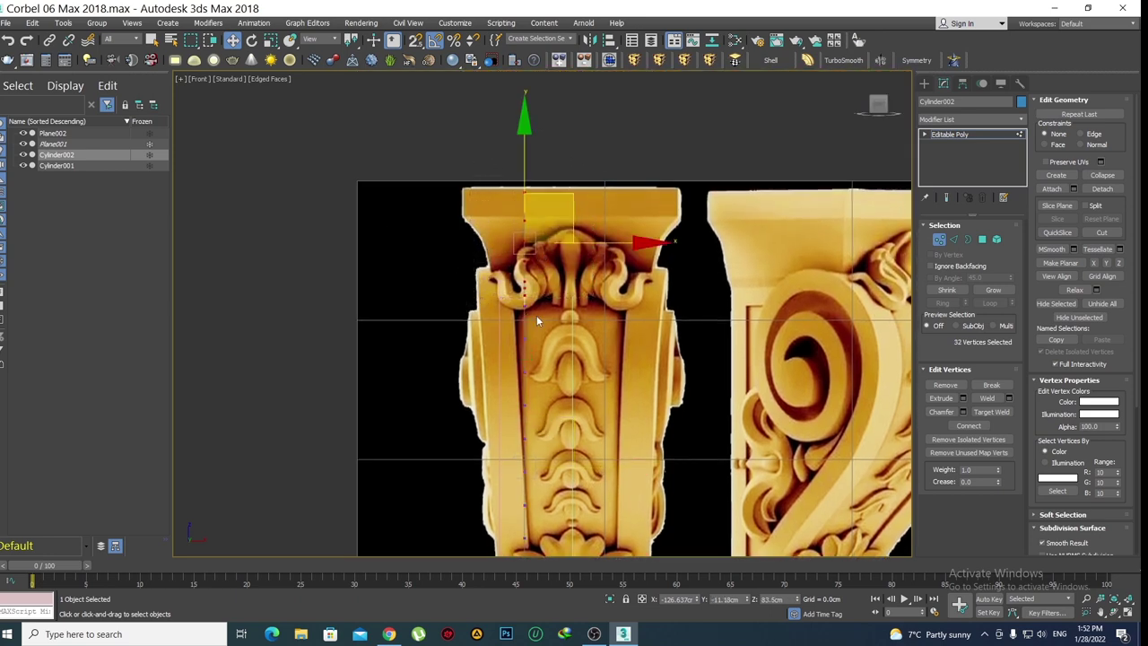
mouse_move(537, 315)
alt+middle_down()
mouse_move(628, 319)
mouse_move(622, 240)
alt+middle_up()
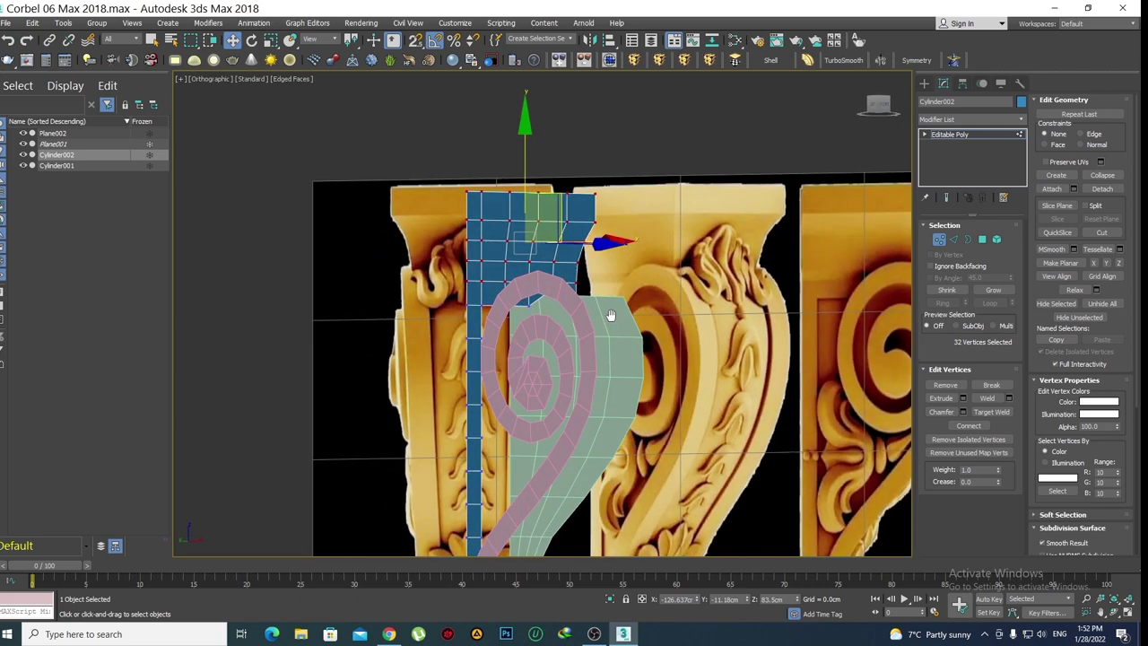
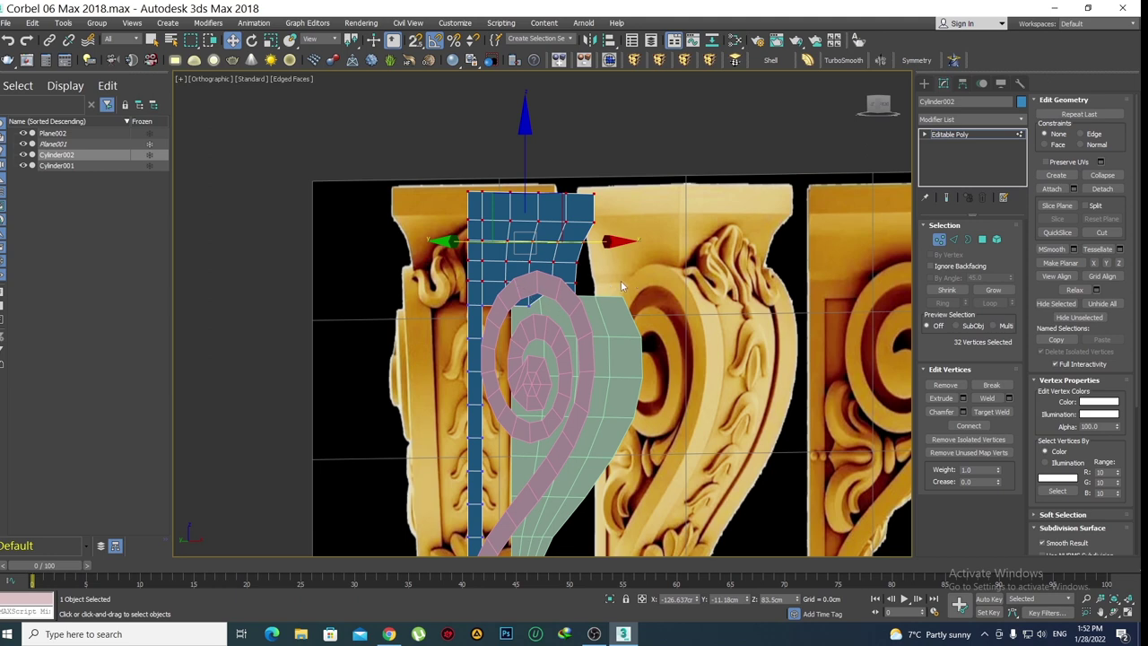
In wireframe display, box-select the panel vertices above the spiral, then return to shaded view
scroll(551, 286, down, 3)
scroll(572, 289, up, 3)
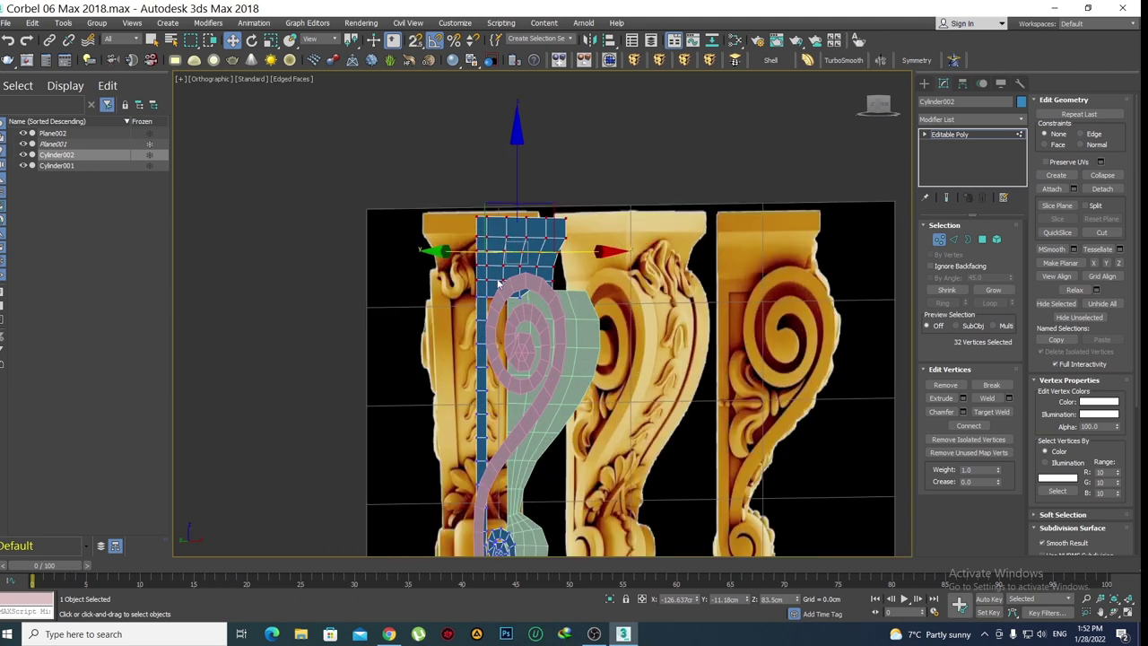
mouse_move(573, 289)
alt+middle_down()
mouse_move(482, 287)
mouse_move(548, 310)
alt+middle_up()
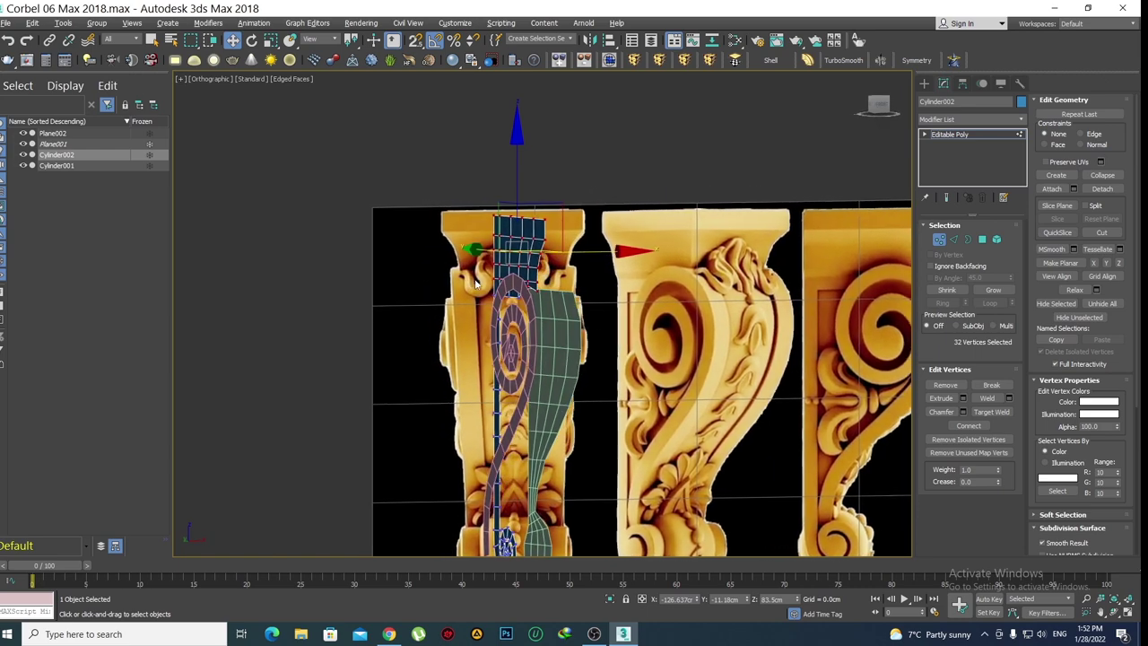
scroll(547, 309, up, 2)
scroll(538, 296, up, 2)
scroll(533, 287, up, 2)
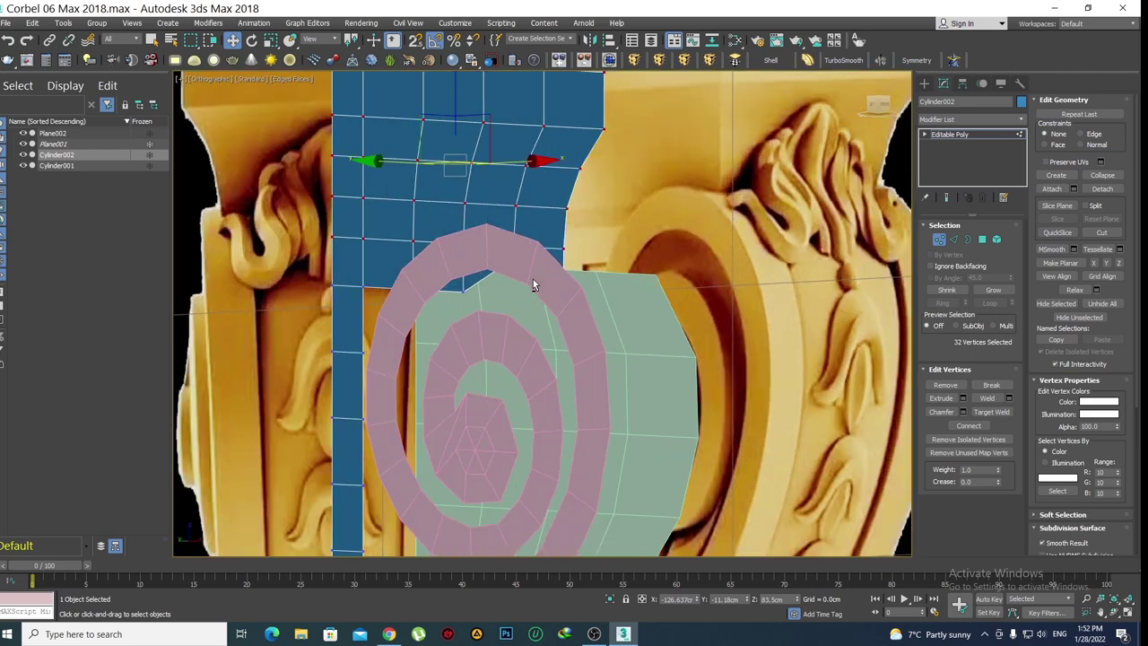
key(F3)
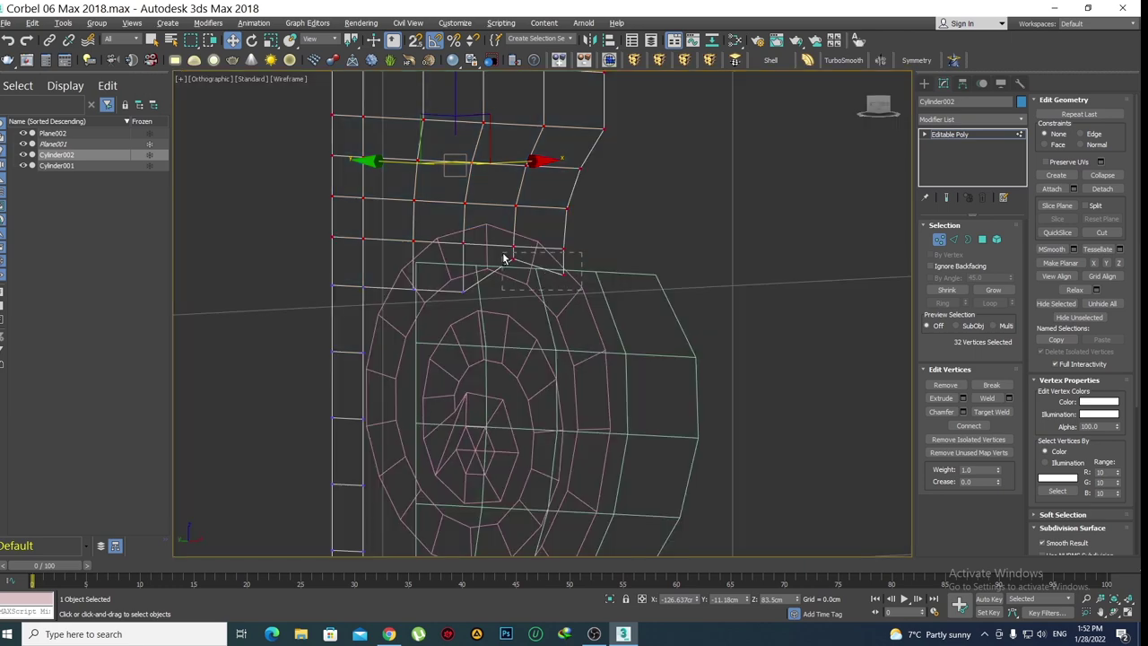
alt+drag(504, 258, 504, 258)
scroll(538, 295, down, 2)
key(F3)
Orbit around the corbel and look at it straight from the Front view
mouse_move(538, 295)
alt+middle_down()
mouse_move(492, 300)
mouse_move(507, 303)
alt+middle_up()
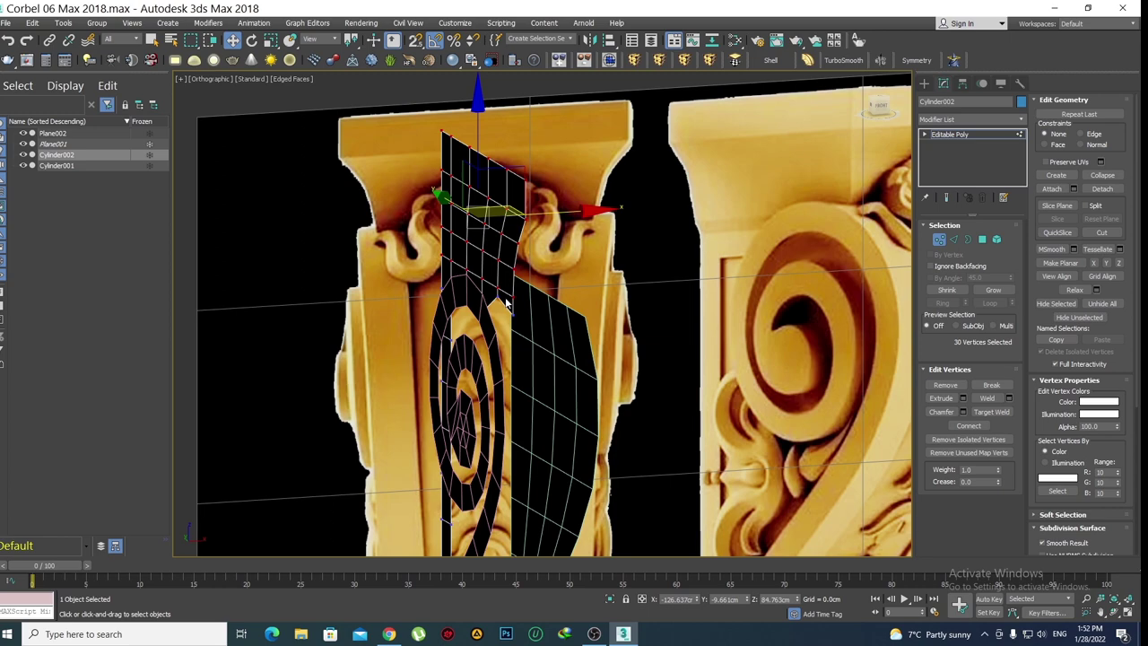
mouse_move(507, 305)
alt+middle_down()
mouse_move(556, 273)
mouse_move(695, 267)
alt+middle_up()
key(f)
scroll(565, 263, down, 3)
Select two vertices on the mesh's left edge and raise them along the corbel outline
scroll(513, 271, up, 2)
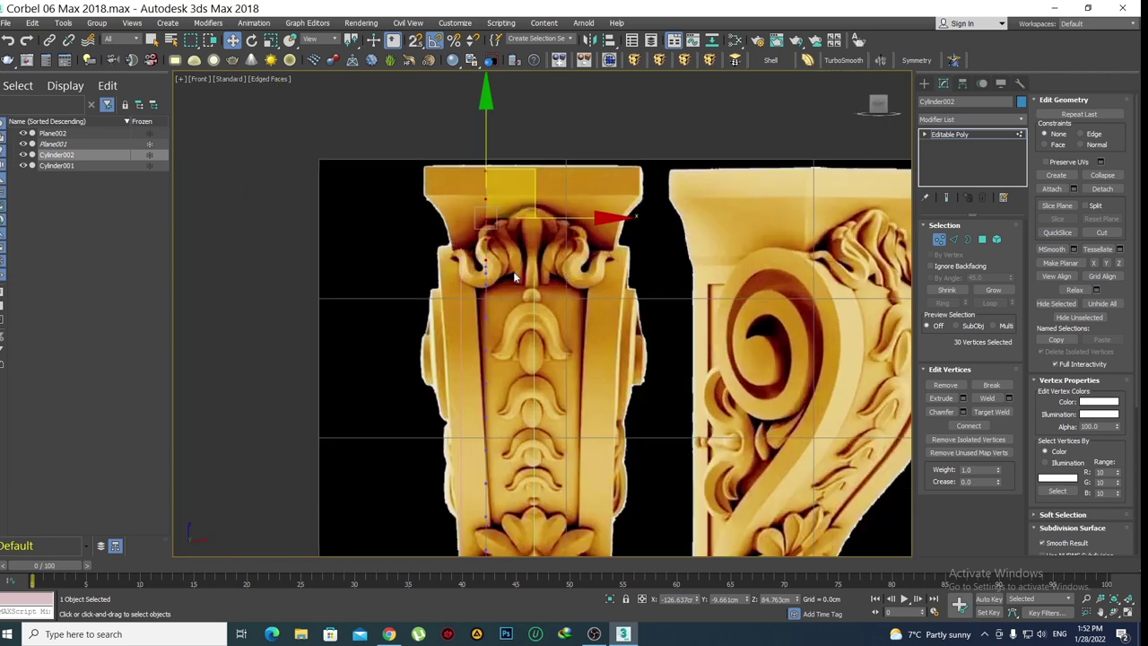
scroll(514, 200, down, 3)
scroll(515, 287, up, 2)
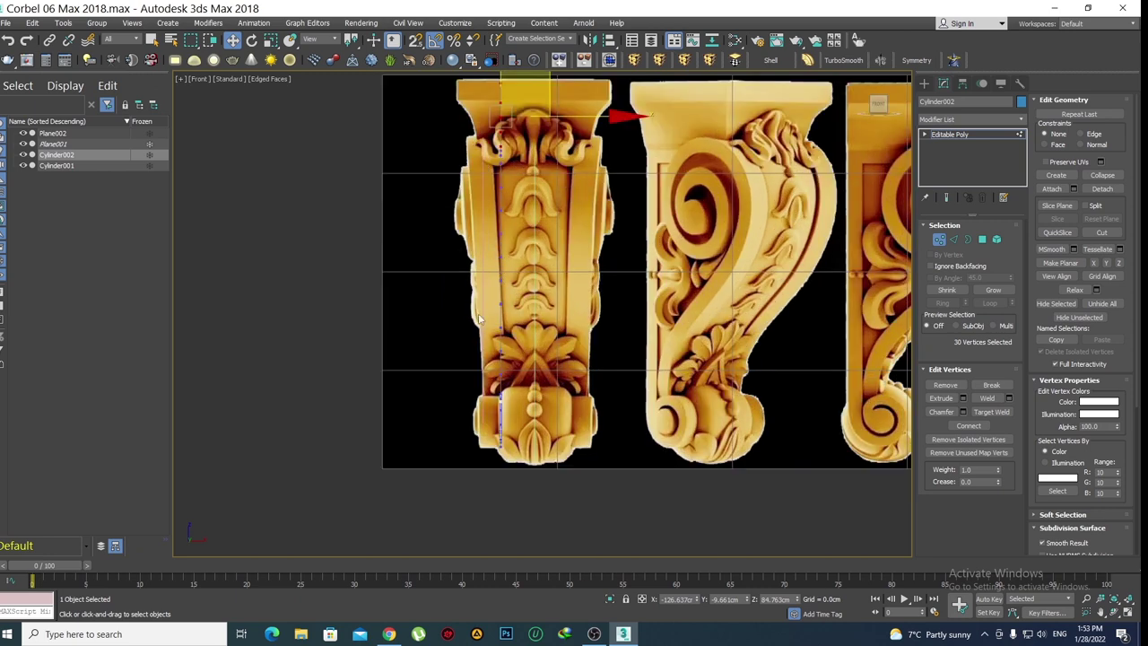
scroll(479, 319, up, 3)
scroll(525, 341, up, 2)
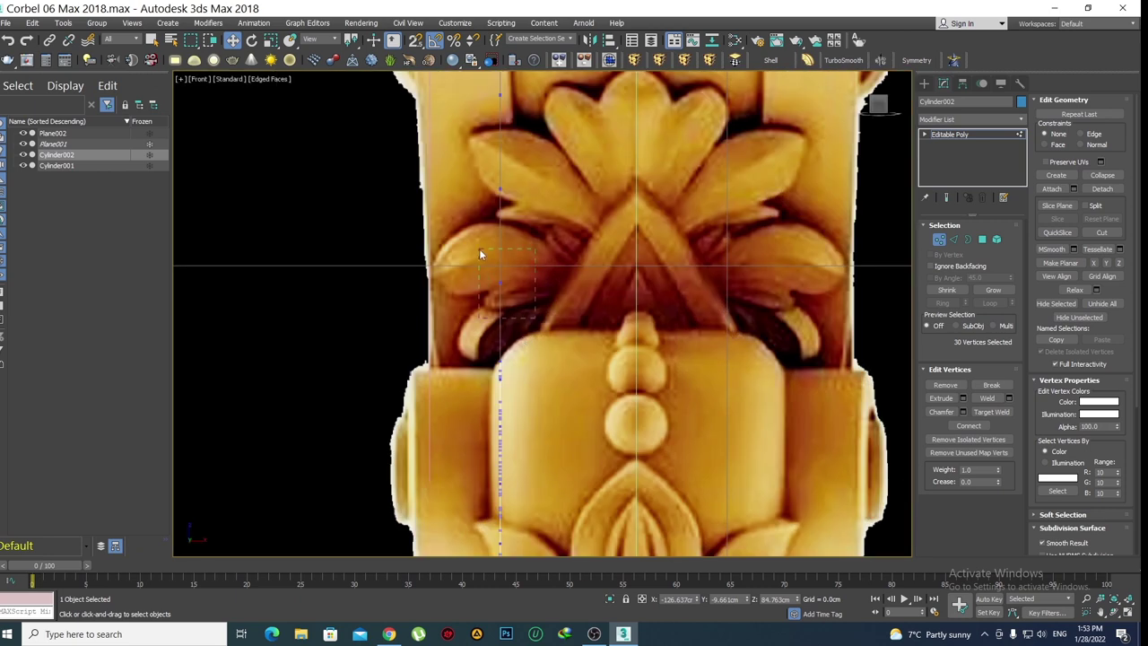
drag(479, 254, 480, 254)
drag(553, 283, 530, 281)
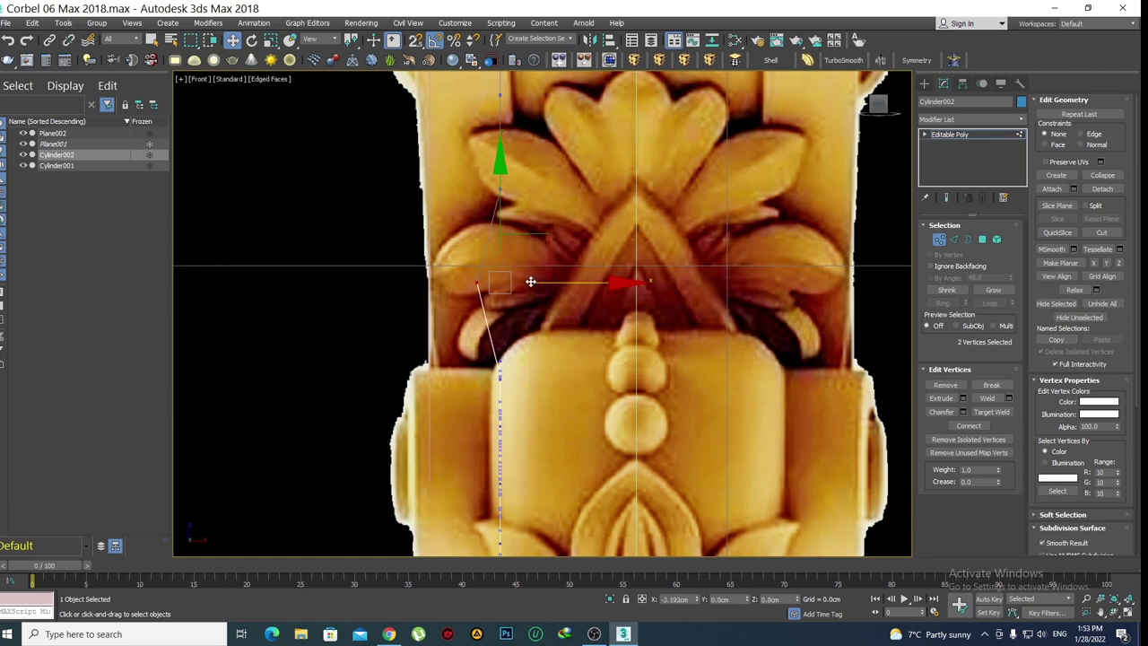
drag(531, 281, 554, 284)
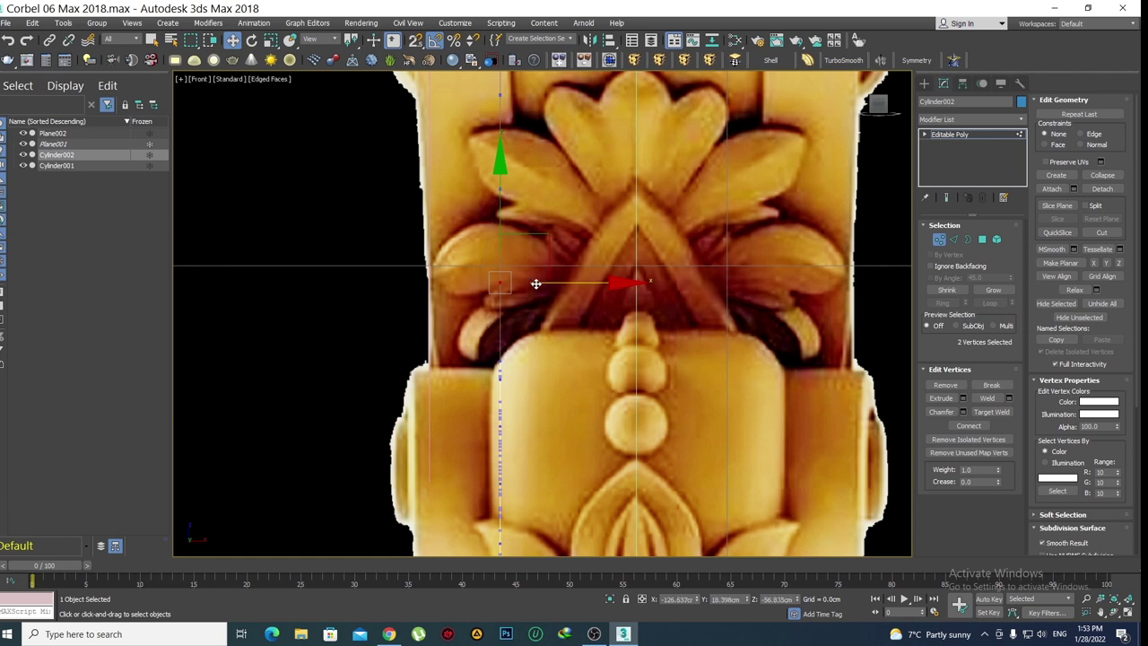
scroll(532, 393, down, 2)
scroll(538, 310, up, 2)
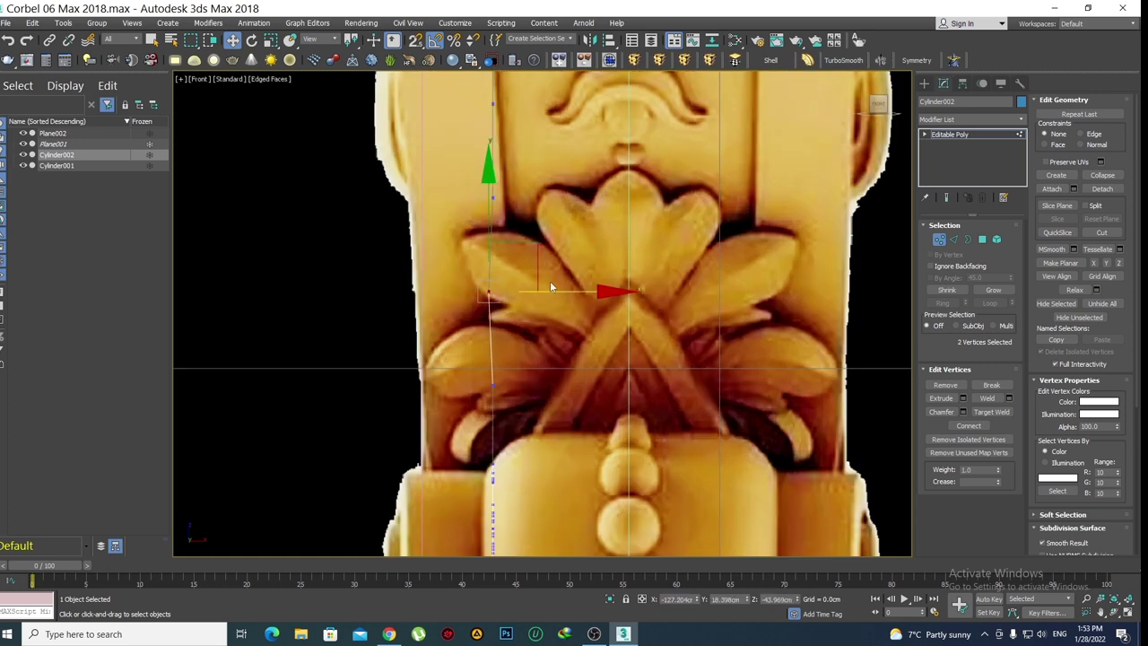
drag(548, 291, 548, 196)
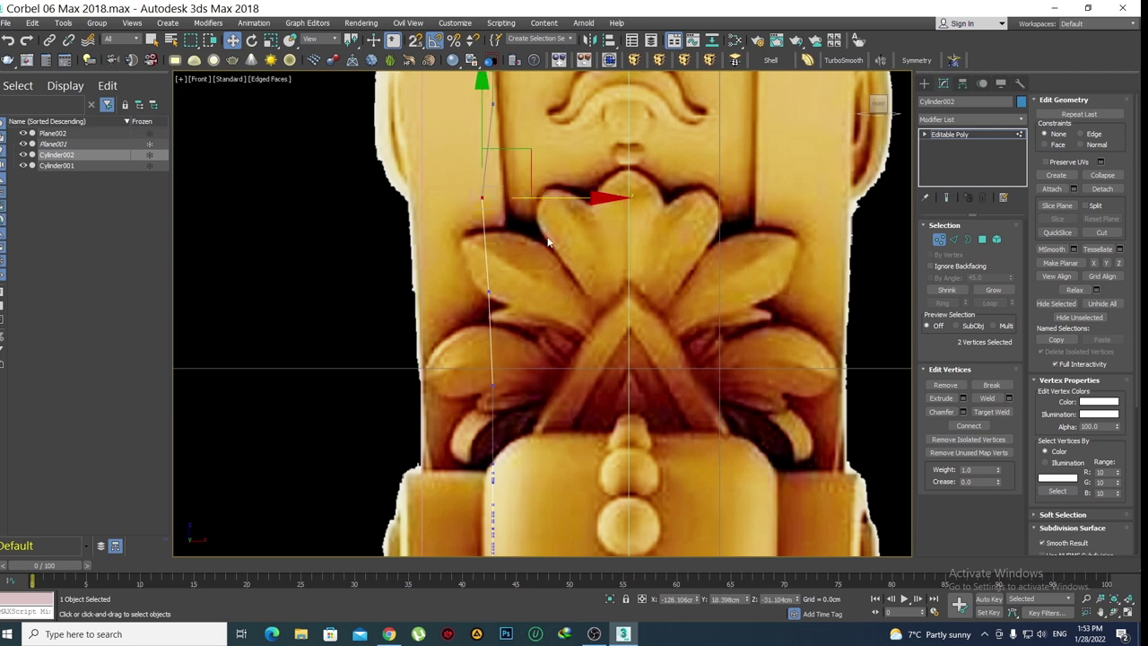
Shift the selected vertex left so it follows the carved outline
middle_drag(547, 196, 553, 213)
drag(562, 214, 524, 207)
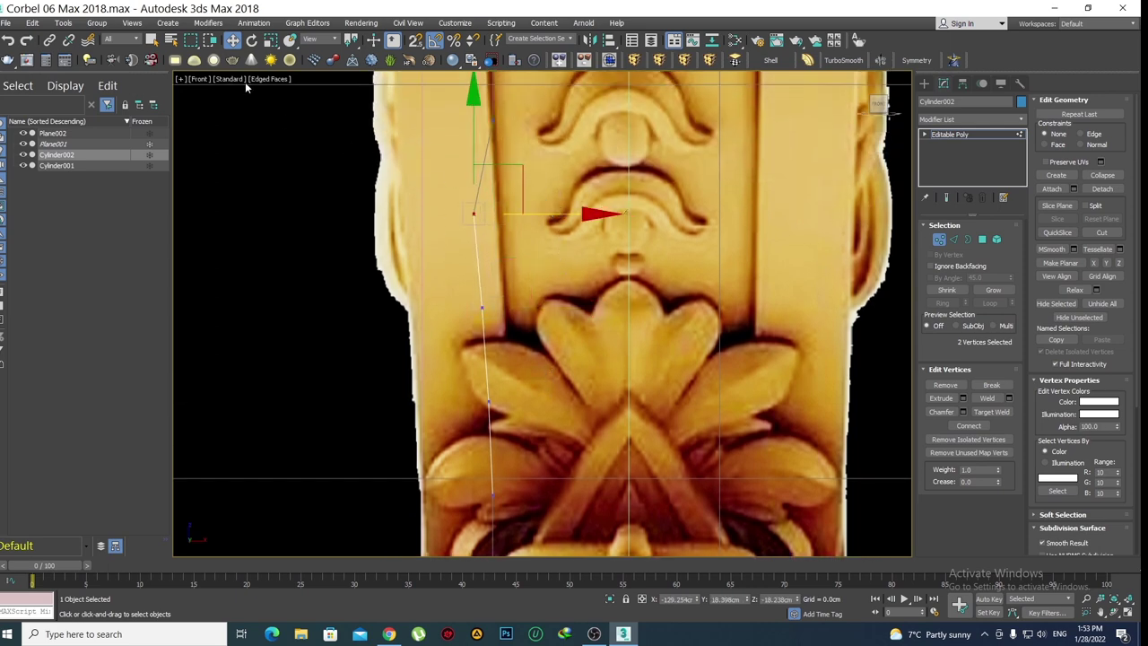
mouse_move(576, 243)
middle_down()
mouse_move(559, 282)
mouse_move(516, 220)
middle_up()
mouse_move(569, 240)
mouse_down()
mouse_move(542, 238)
mouse_move(576, 238)
mouse_up()
middle_drag(575, 238, 591, 261)
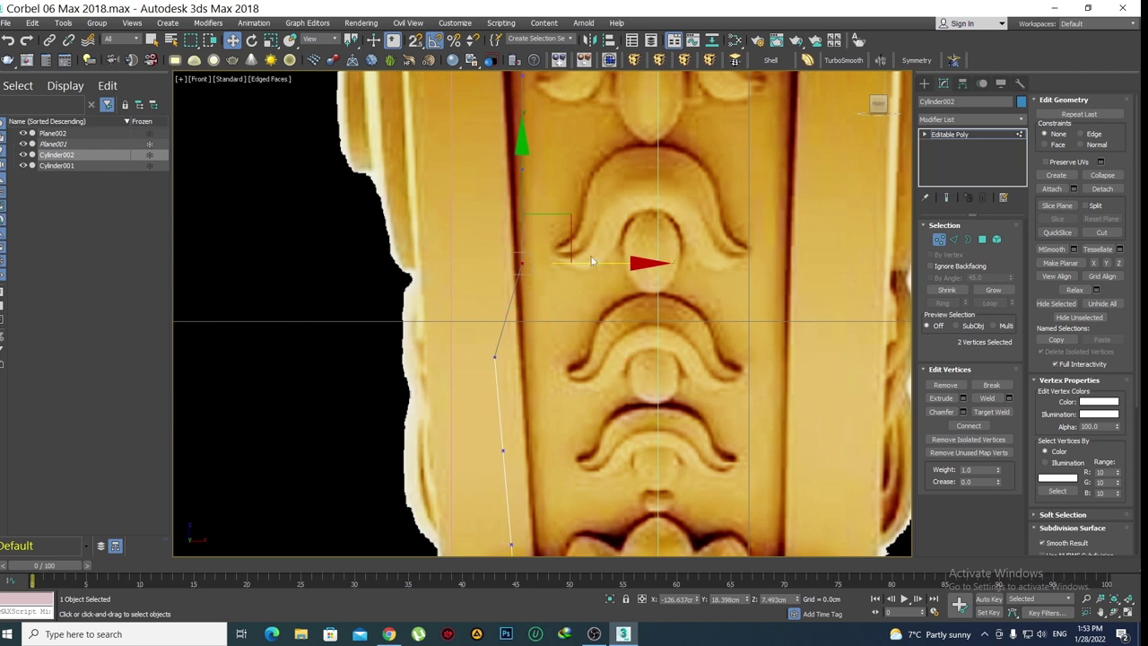
drag(603, 265, 576, 260)
middle_drag(576, 170, 580, 258)
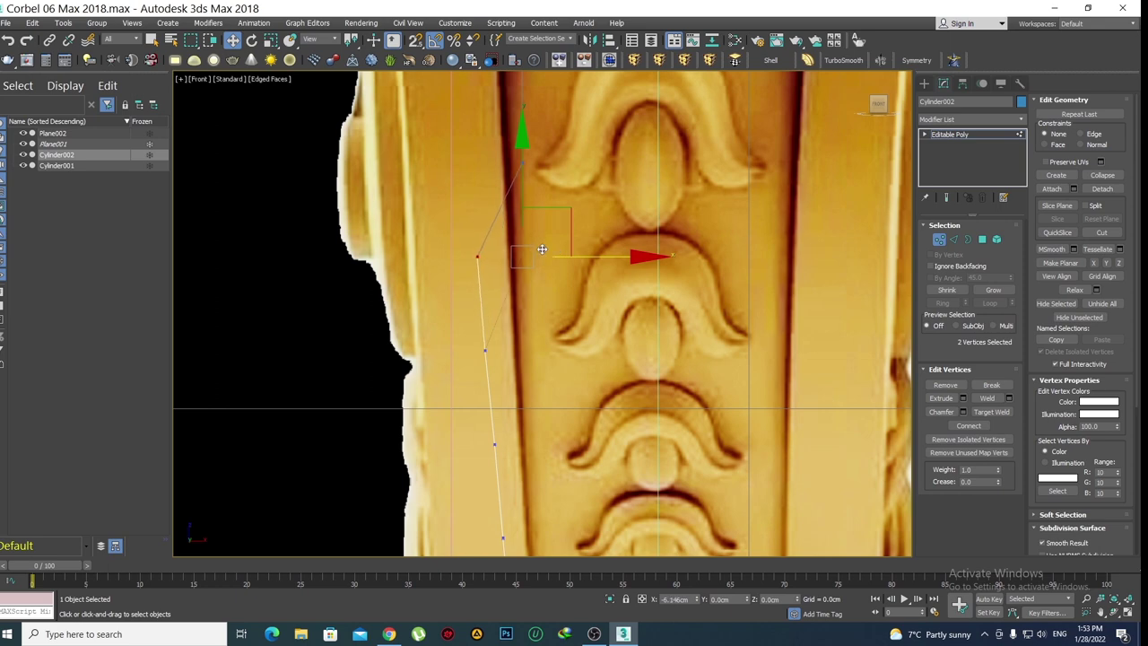
middle_drag(555, 262, 550, 212)
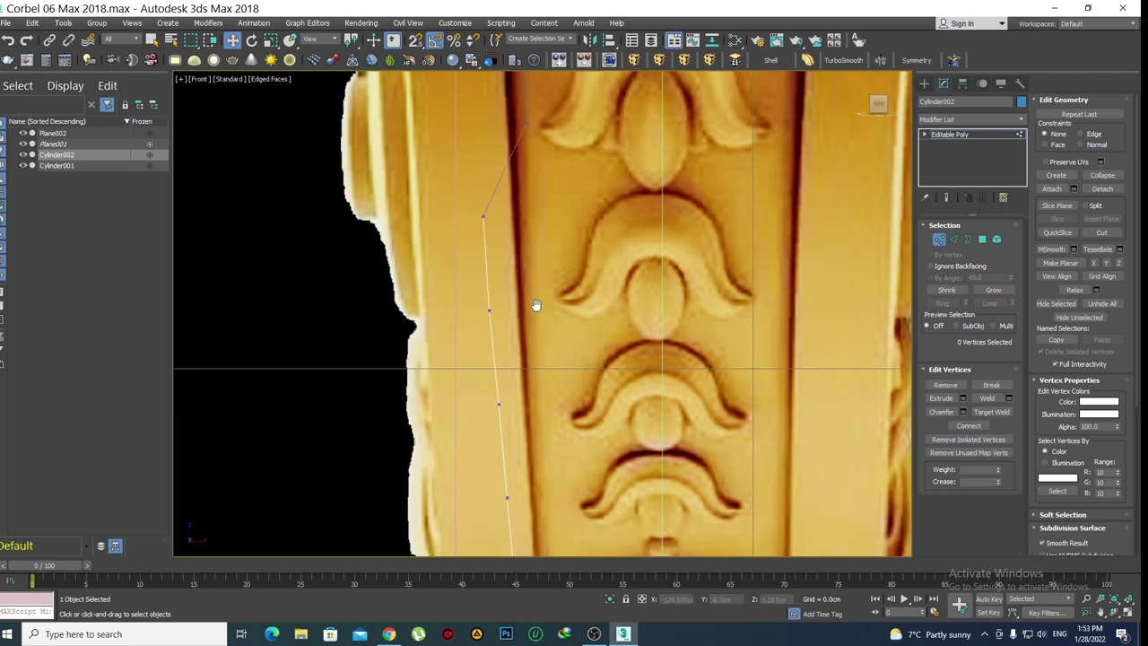
drag(526, 207, 531, 206)
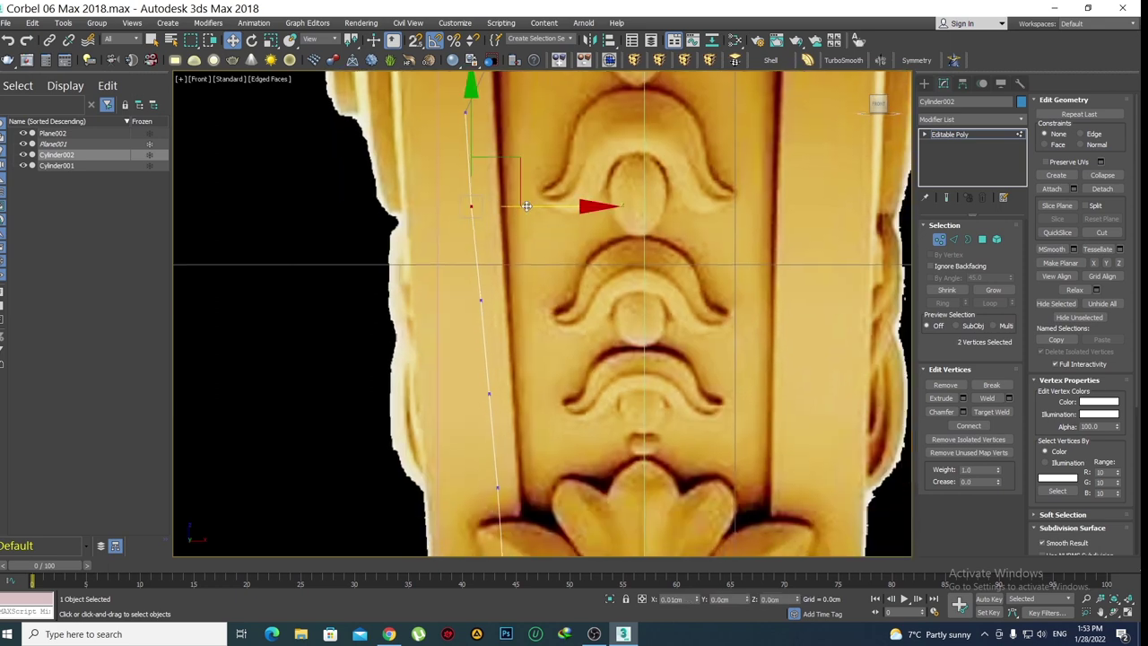
Select the next vertex higher up the edge and frame the corbel's capital
click(526, 324)
middle_drag(511, 201, 520, 384)
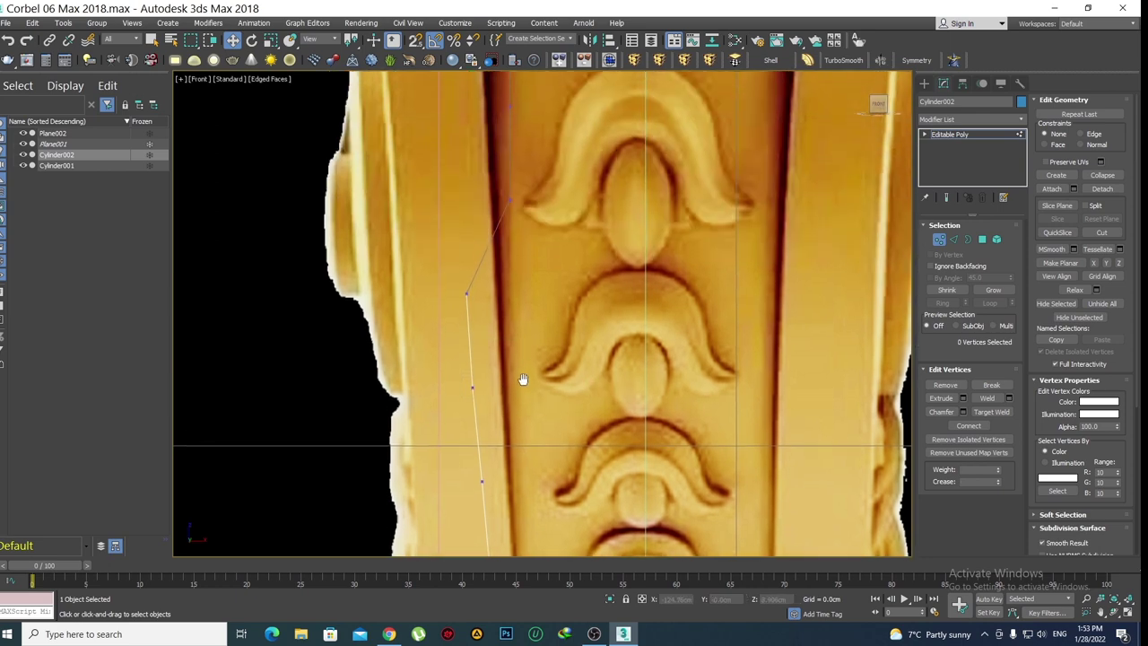
drag(499, 177, 525, 220)
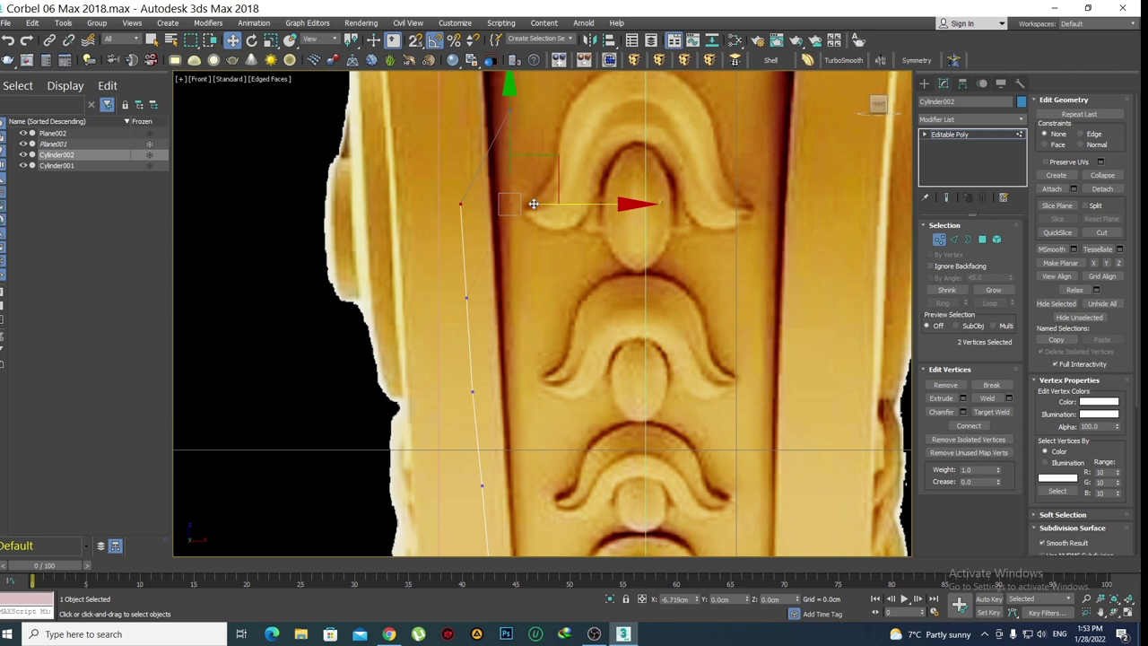
middle_drag(532, 204, 565, 300)
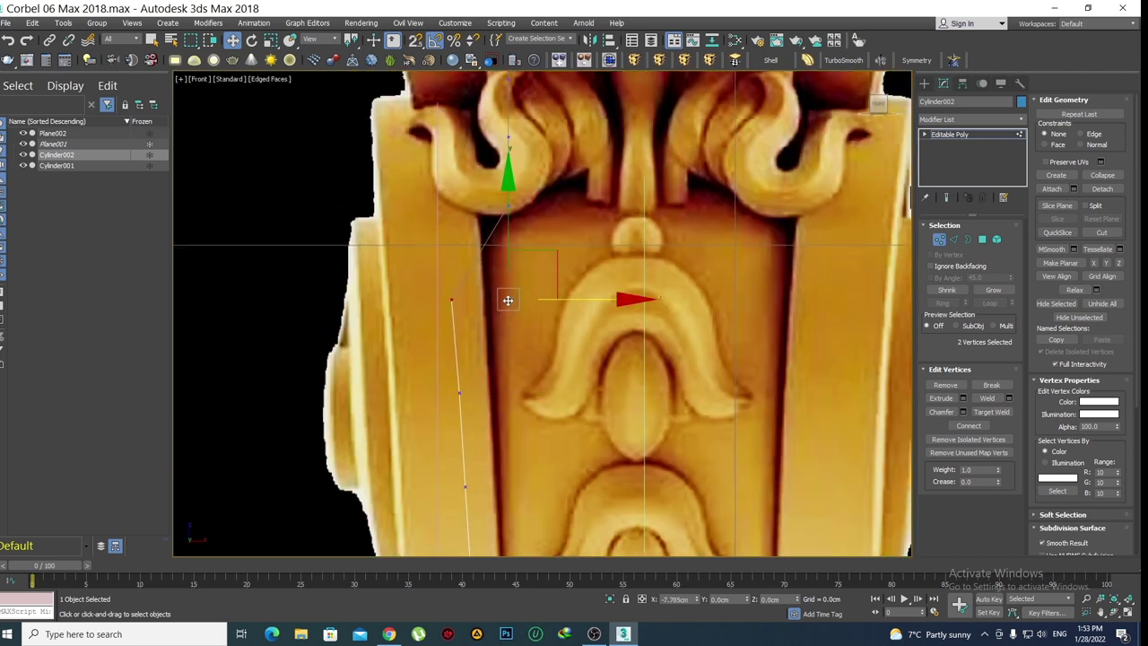
middle_drag(508, 300, 556, 333)
Select the column of top vertices beside the capital and move it left into the outline
click(557, 311)
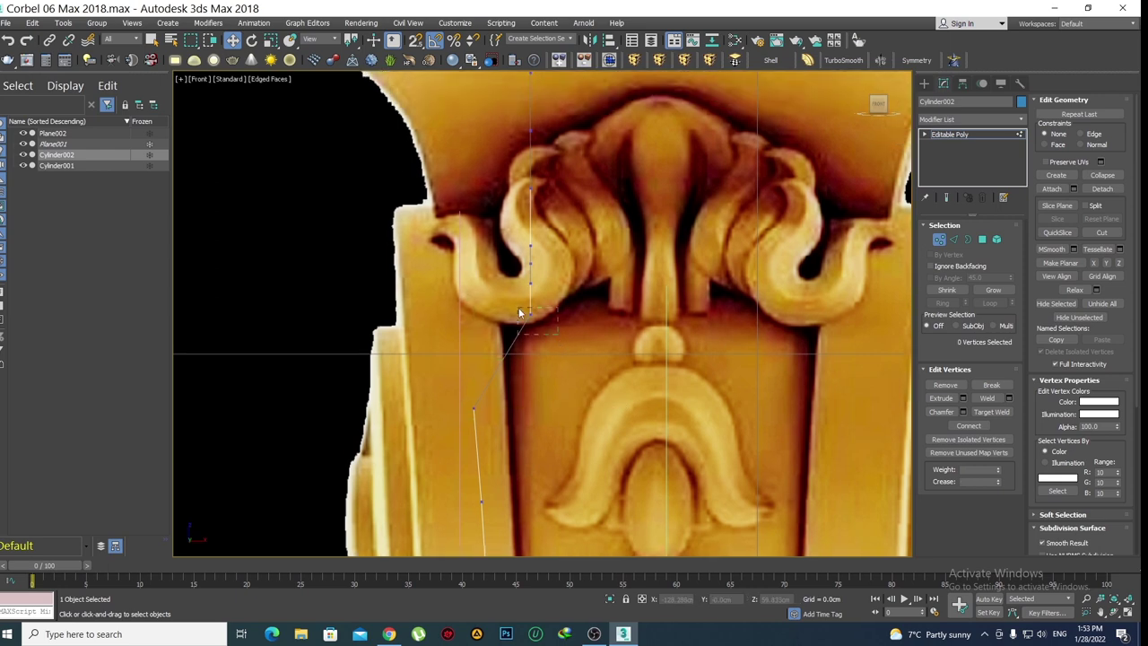
drag(518, 312, 522, 314)
scroll(596, 380, down, 2)
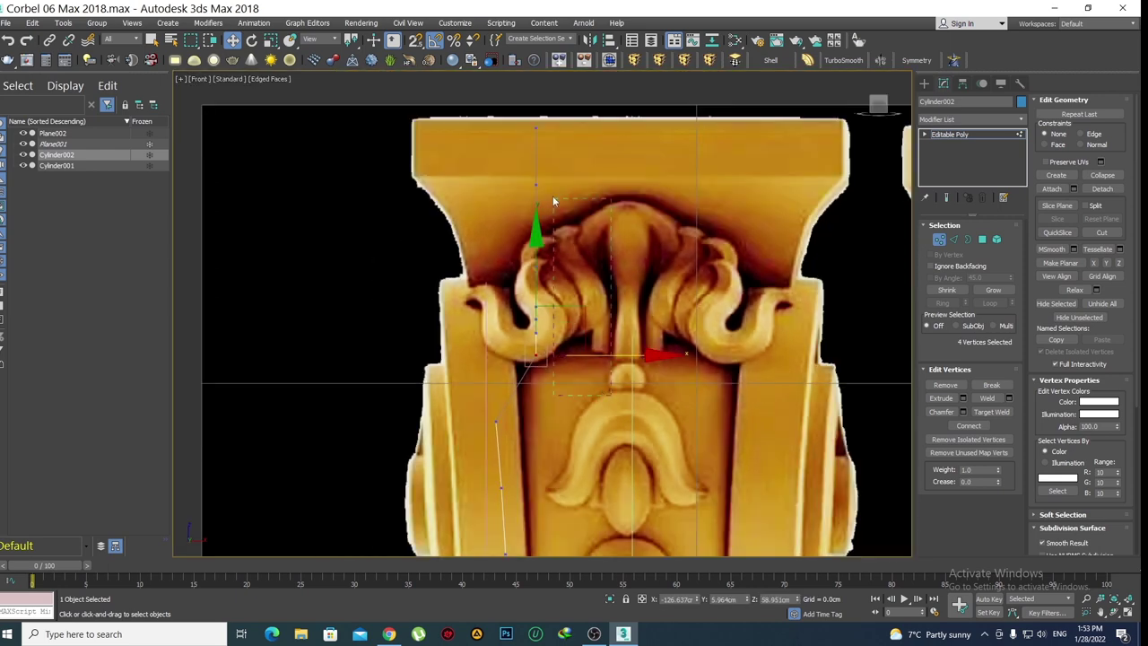
drag(520, 118, 519, 118)
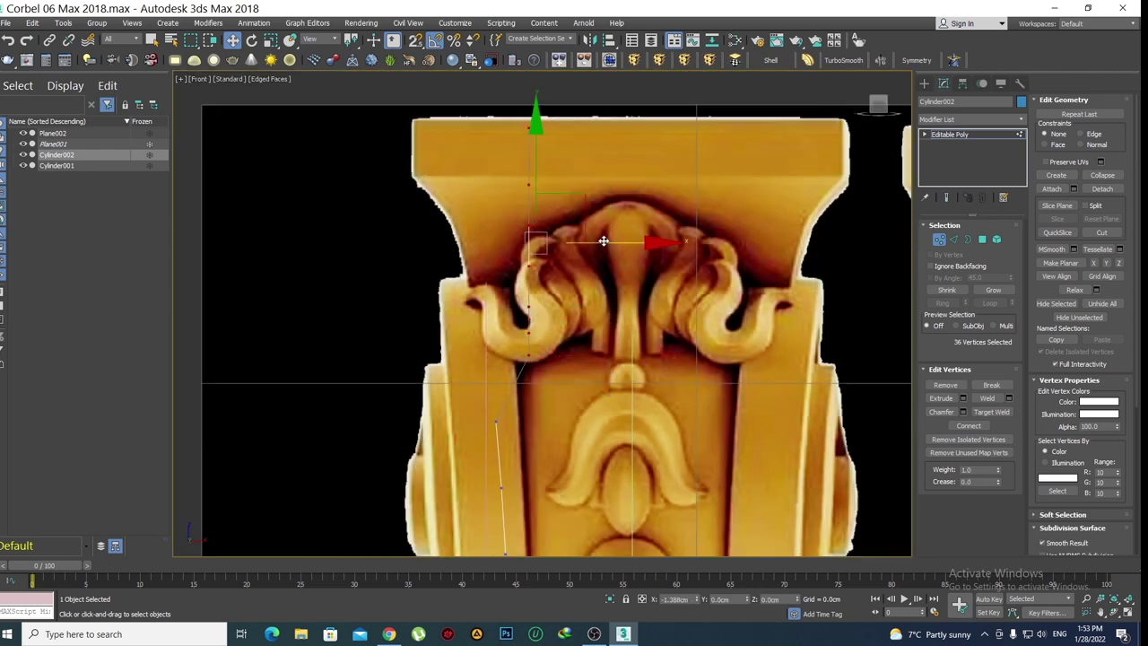
drag(583, 233, 563, 229)
click(566, 228)
mouse_move(531, 243)
middle_down()
mouse_move(557, 311)
mouse_move(548, 257)
middle_up()
In Perspective view, box-select the first vertices on the upper blue panel
key(p)
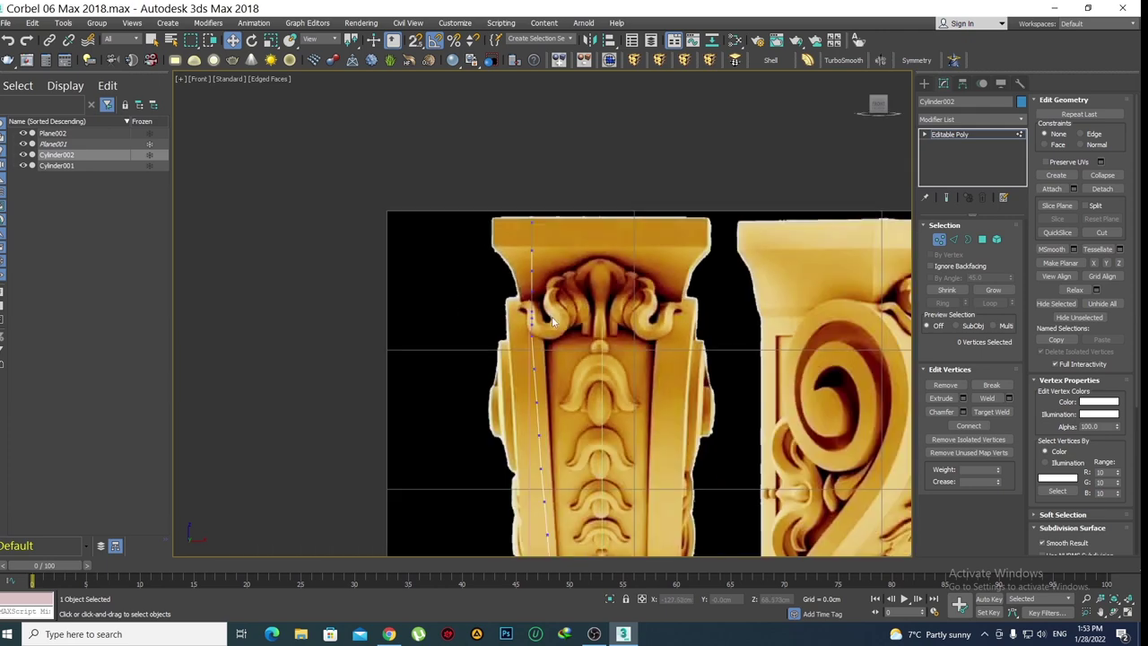
scroll(548, 317, down, 5)
mouse_move(554, 320)
alt+middle_down()
mouse_move(507, 264)
mouse_move(462, 269)
mouse_move(453, 287)
mouse_move(529, 313)
alt+middle_up()
scroll(462, 269, up, 2)
scroll(476, 271, up, 2)
scroll(493, 274, up, 2)
scroll(503, 270, up, 2)
scroll(485, 285, down, 2)
scroll(502, 296, up, 3)
scroll(511, 301, up, 3)
scroll(515, 305, down, 2)
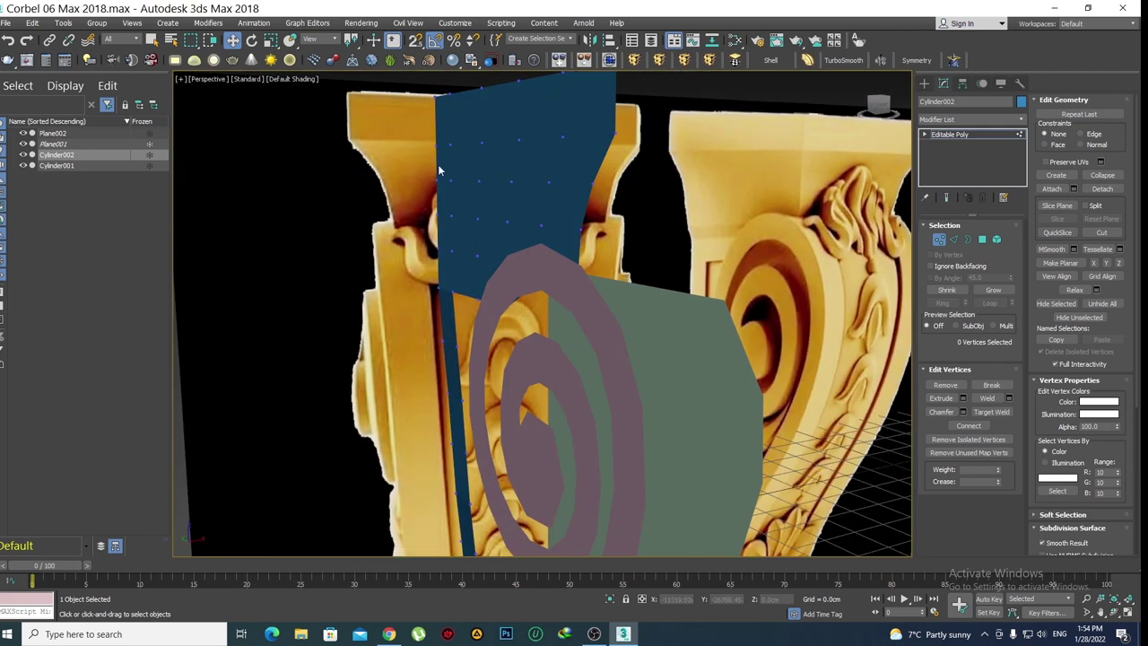
alt+middle_drag(439, 170, 451, 248)
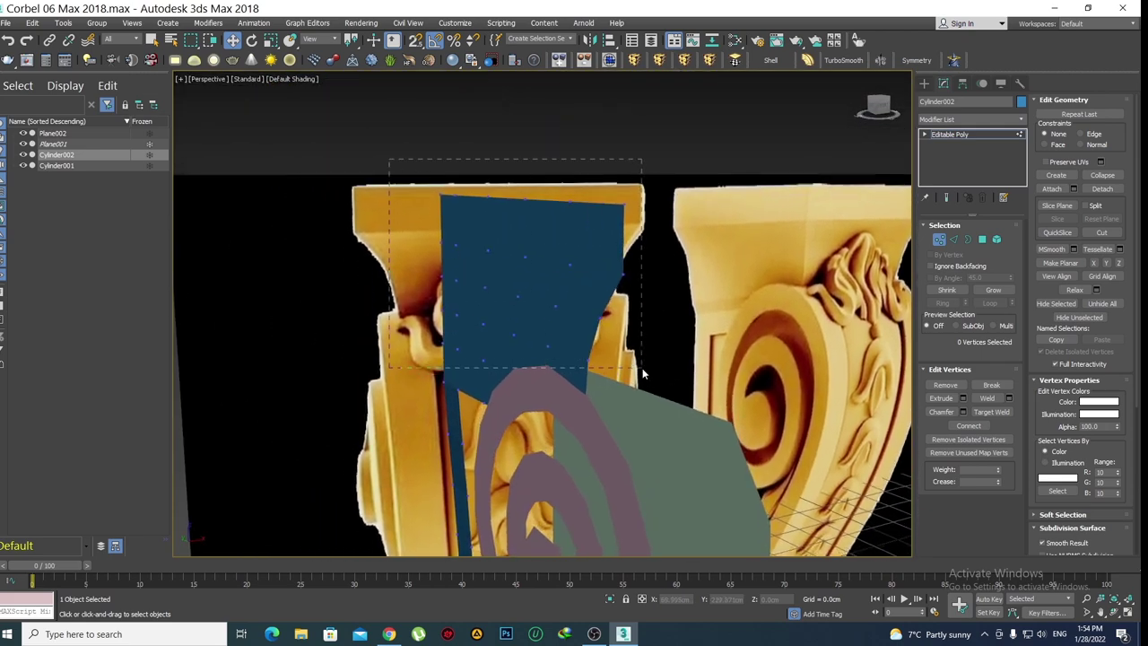
drag(642, 368, 642, 367)
mouse_move(642, 367)
alt+middle_down()
mouse_move(625, 358)
mouse_move(638, 382)
mouse_move(675, 381)
alt+middle_up()
In wireframe, add the remaining top vertices to reach 30 and orbit to check the panel
key(F3)
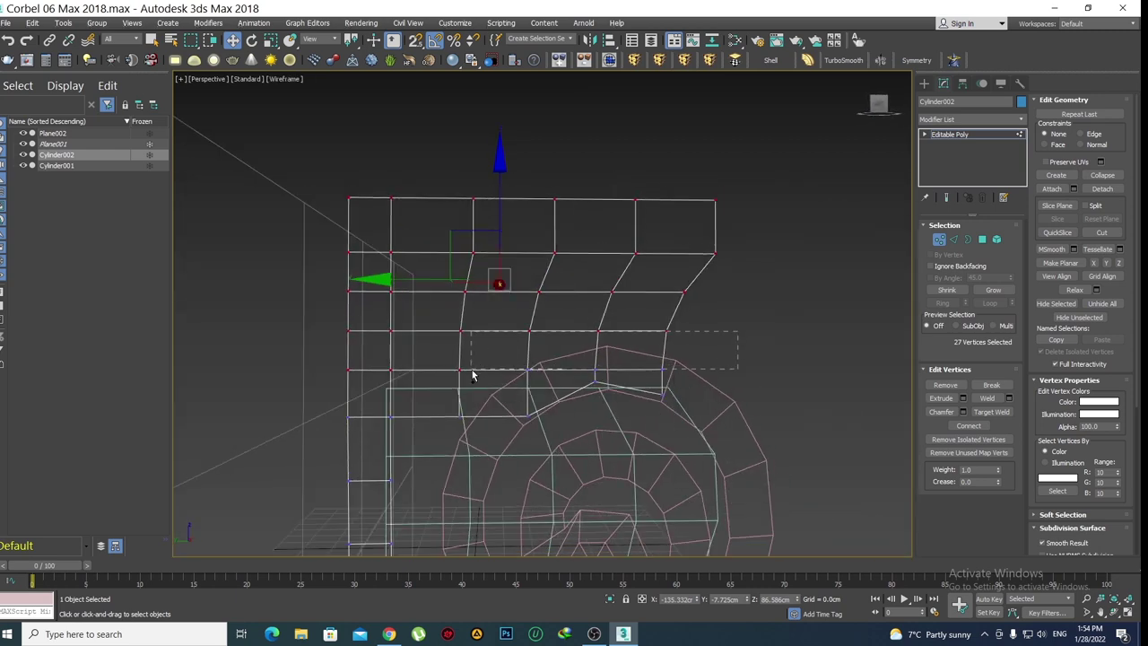
ctrl+drag(470, 378, 604, 373)
mouse_move(634, 389)
alt+middle_down()
mouse_move(602, 332)
mouse_move(597, 384)
mouse_move(561, 371)
mouse_move(625, 389)
mouse_move(584, 397)
mouse_move(586, 384)
mouse_move(636, 398)
mouse_move(530, 385)
mouse_move(587, 390)
alt+middle_up()
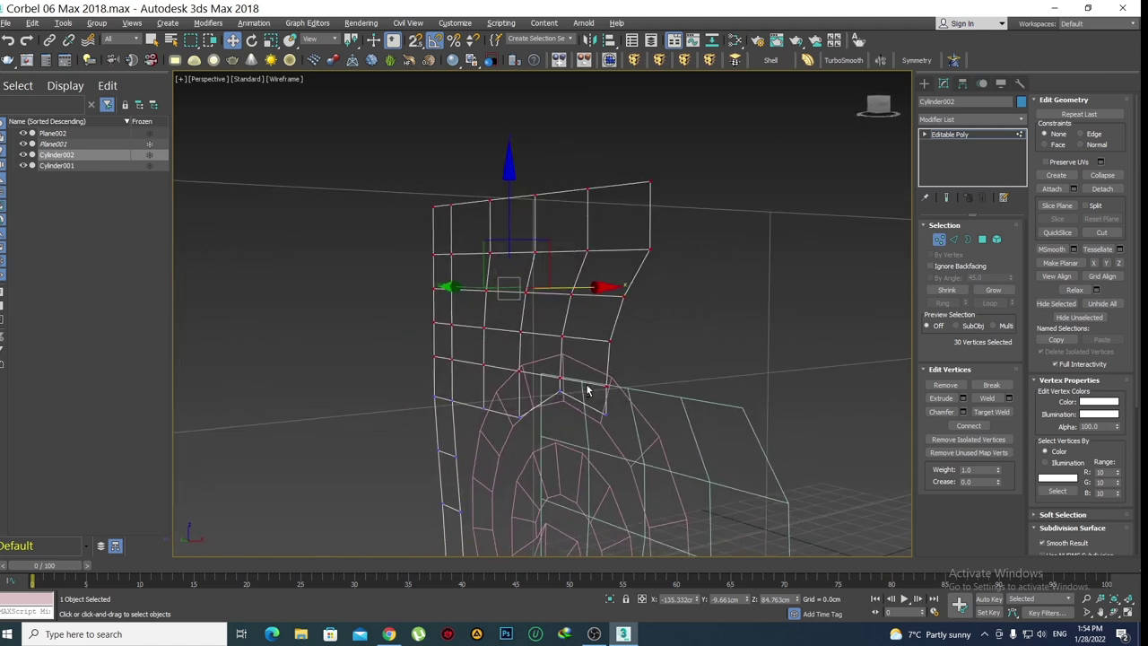
click(1113, 611)
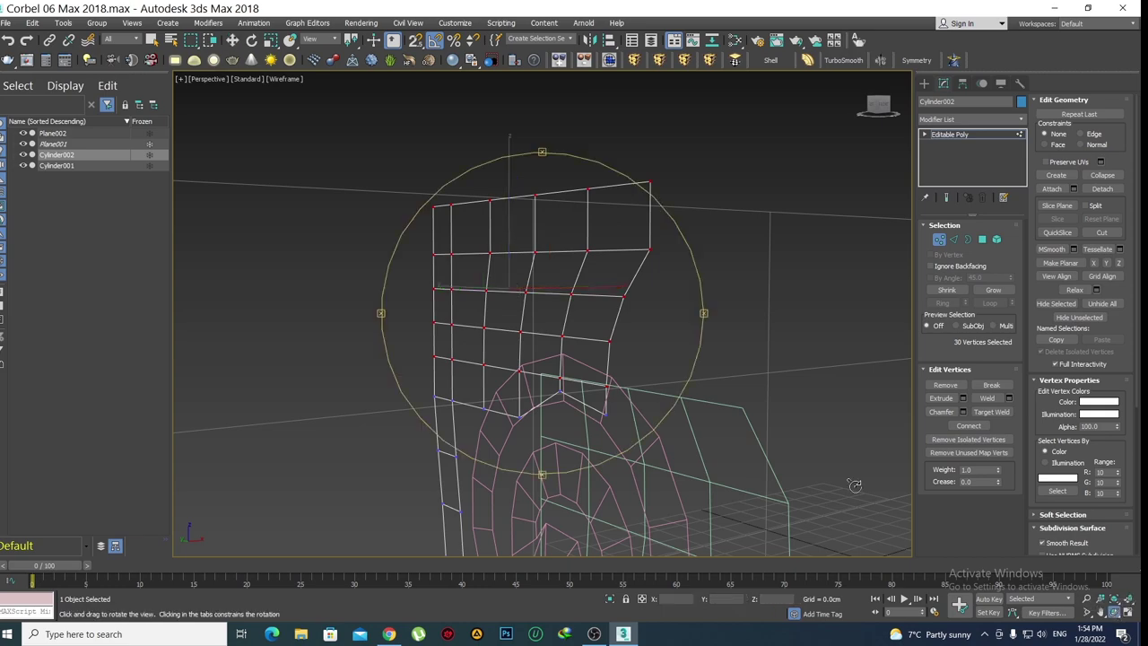
mouse_move(520, 280)
mouse_down()
mouse_move(525, 313)
mouse_move(528, 301)
mouse_move(895, 474)
mouse_up()
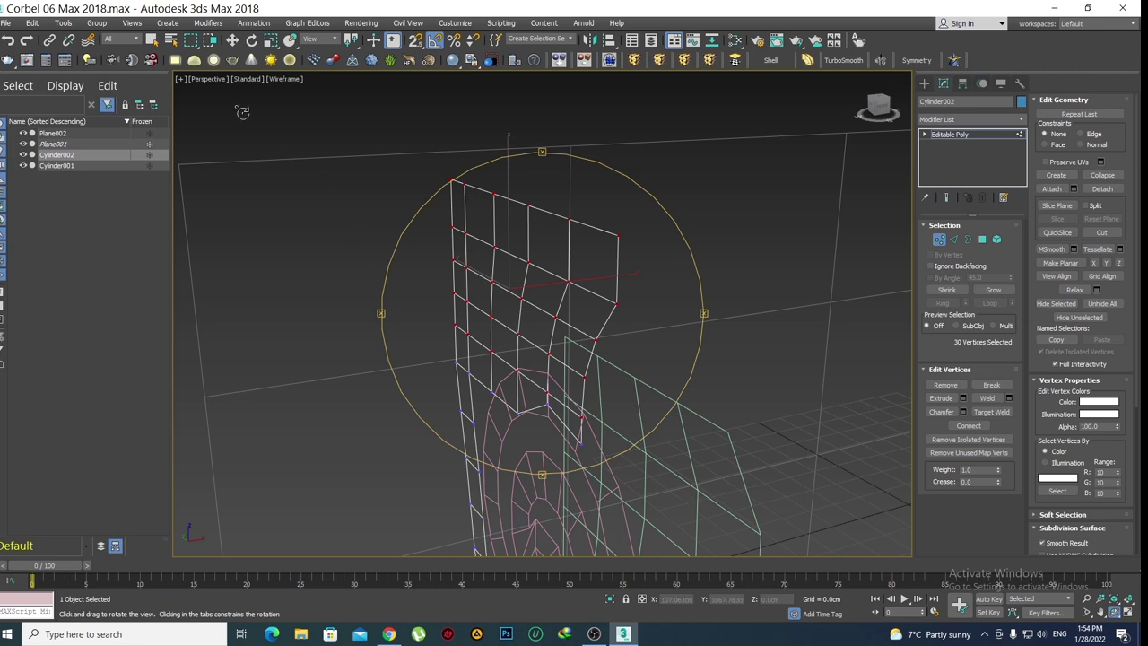
click(151, 40)
mouse_move(569, 334)
alt+middle_down()
mouse_move(559, 328)
mouse_move(574, 317)
mouse_move(599, 388)
mouse_move(559, 364)
mouse_move(584, 367)
mouse_move(544, 358)
mouse_move(536, 382)
alt+middle_up()
In the Front view, shift the selected profile vertices slightly left and check them in wireframe
key(w)
key(f)
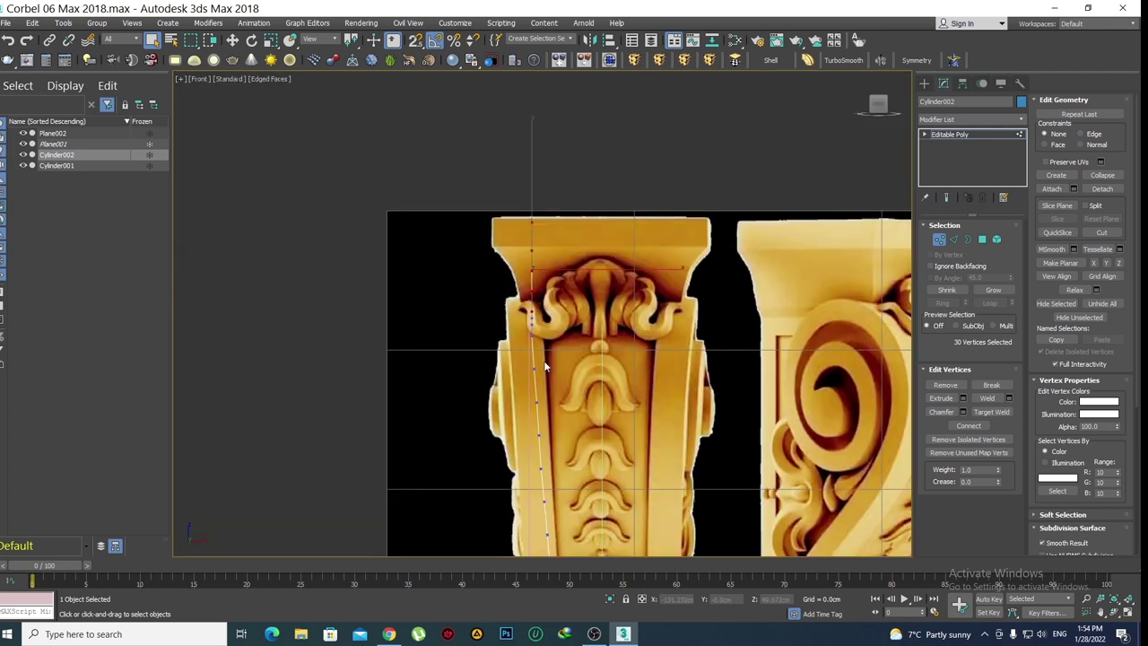
scroll(533, 331, up, 3)
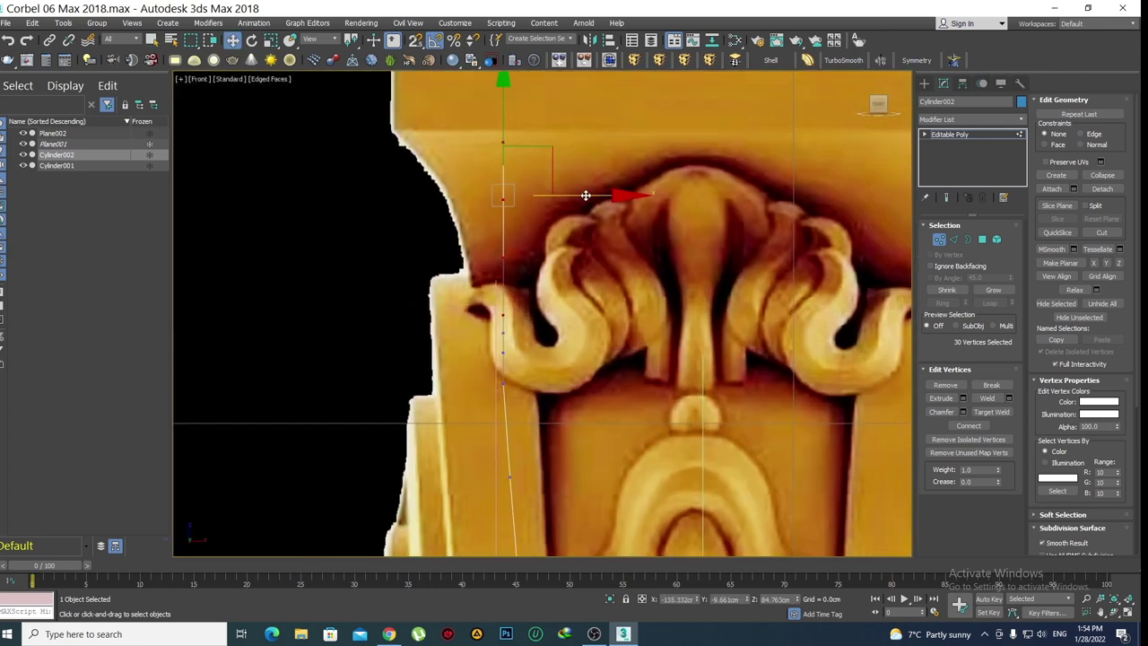
drag(582, 195, 575, 195)
mouse_move(576, 303)
alt+middle_down()
mouse_move(592, 328)
mouse_move(615, 330)
mouse_move(637, 354)
mouse_move(602, 356)
alt+middle_up()
key(F3)
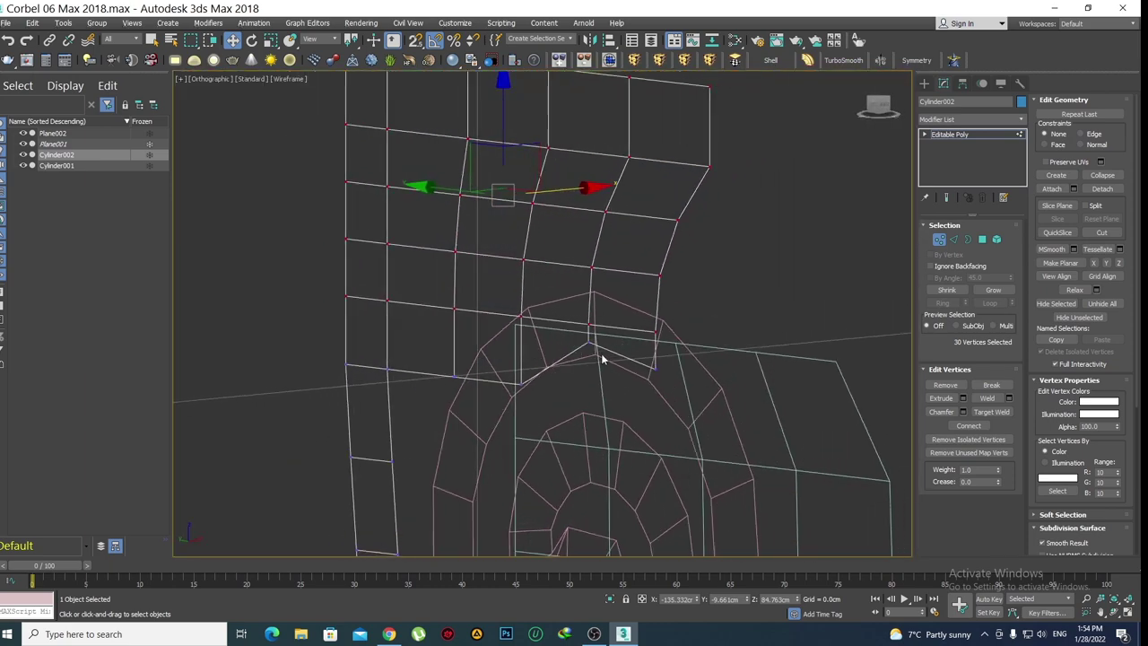
key(f)
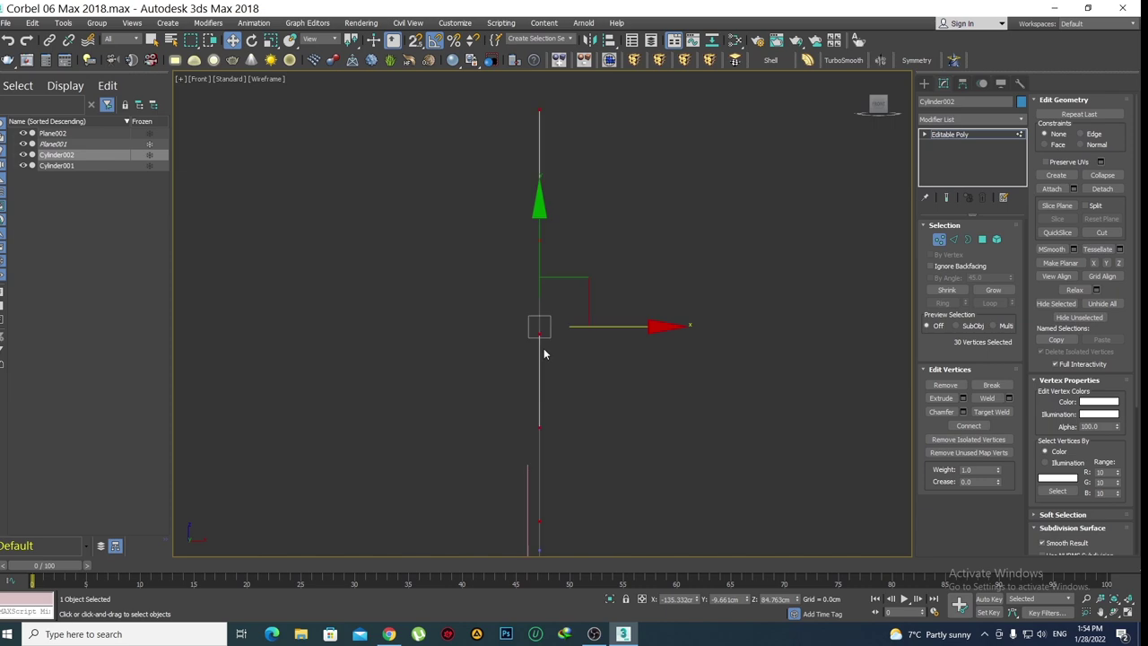
key(F3)
Add two more profile vertices and move them left onto the reference outline
middle_drag(544, 346, 535, 261)
scroll(534, 261, down, 2)
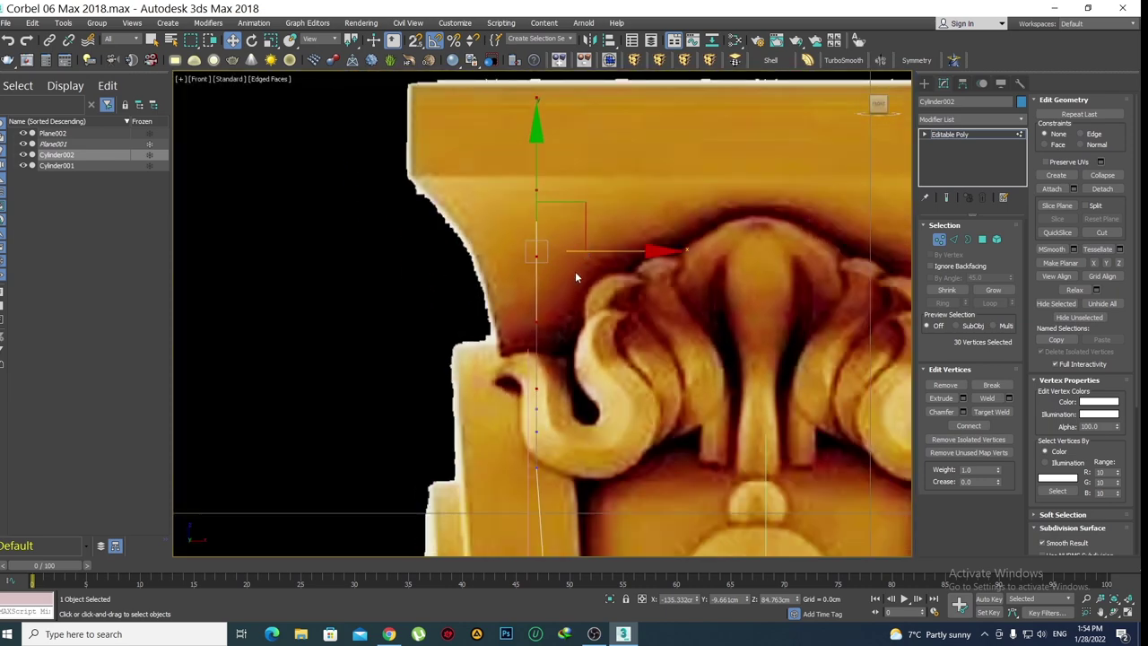
scroll(575, 271, down, 3)
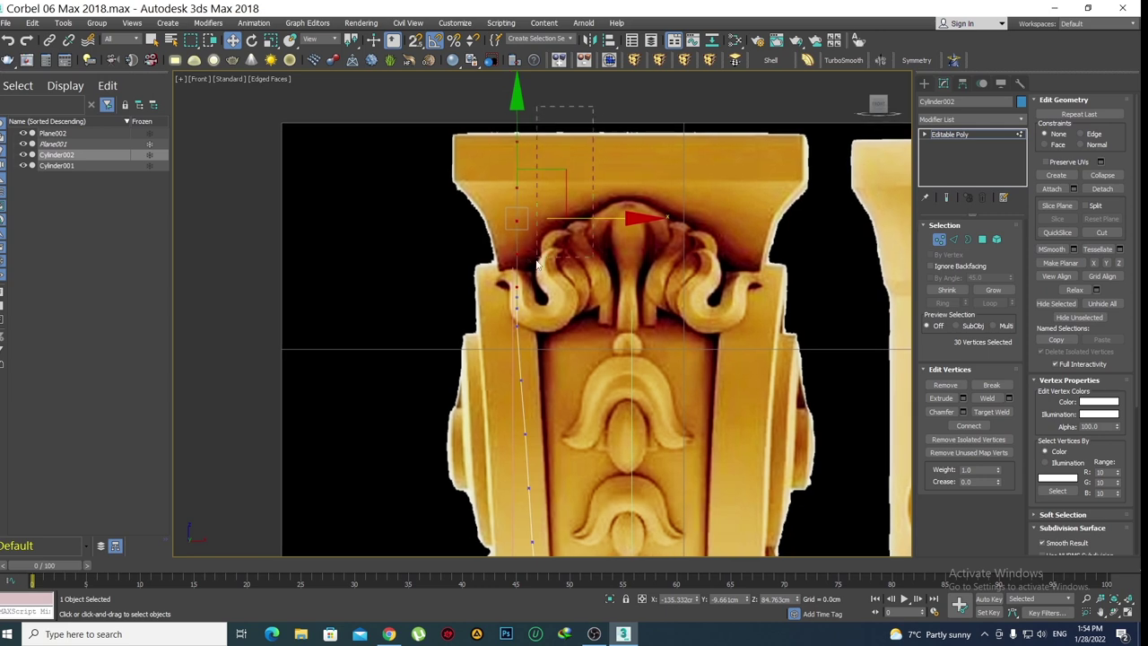
drag(476, 318, 478, 318)
scroll(541, 246, up, 2)
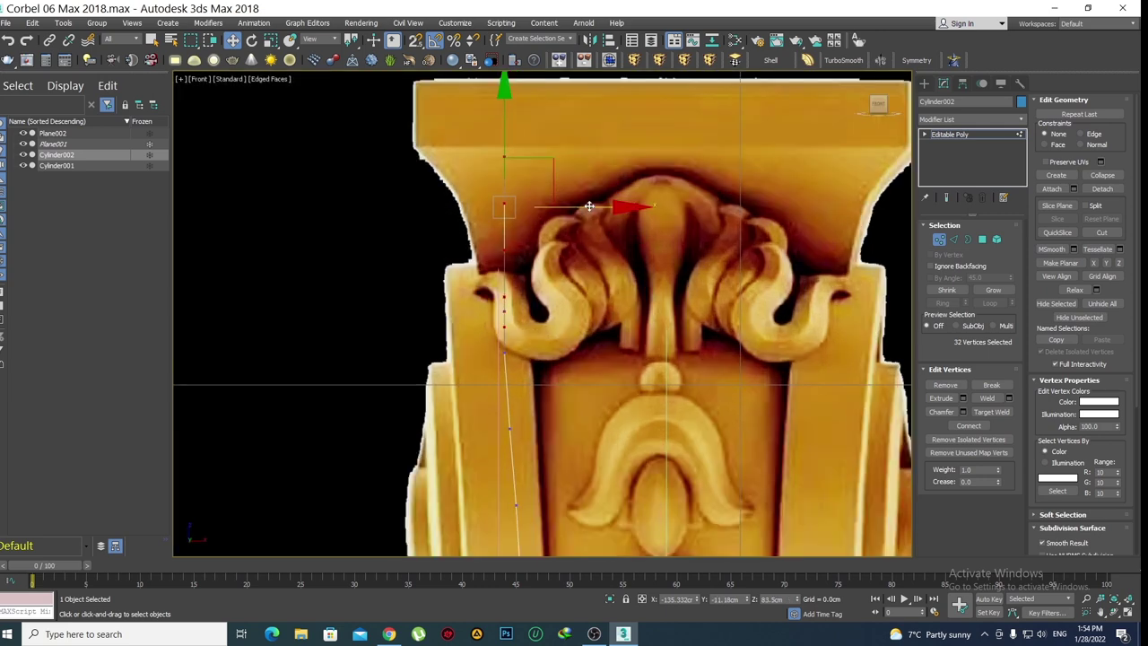
drag(589, 206, 563, 205)
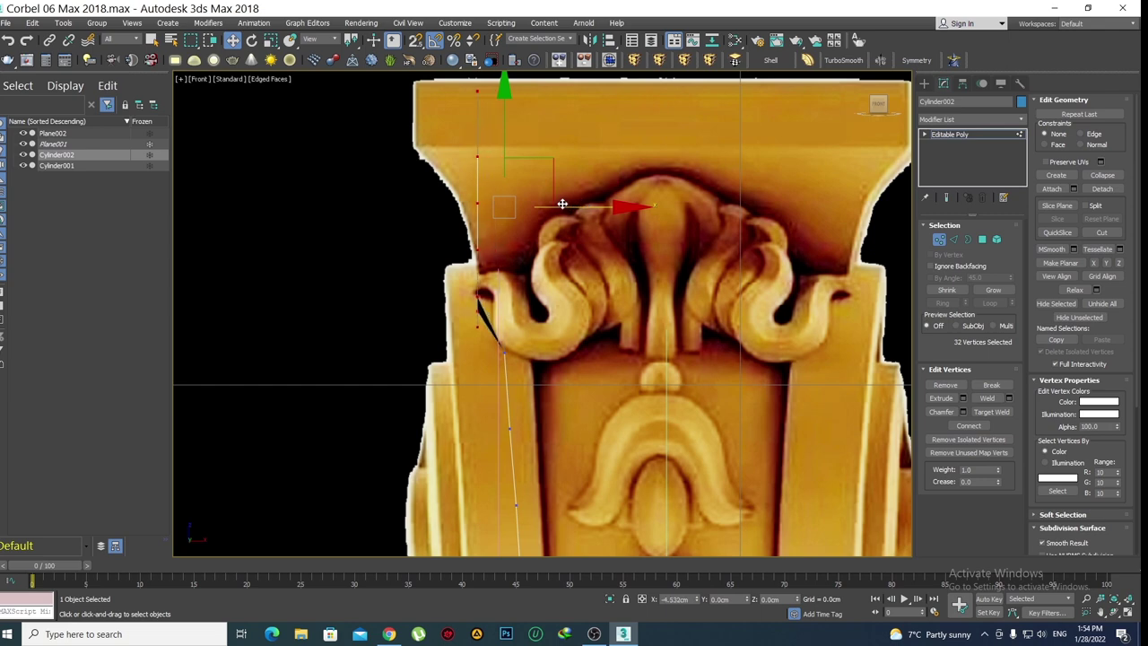
Fit the top moulding corner and move six cove vertices down and right onto the reference curve
middle_drag(561, 72, 575, 163)
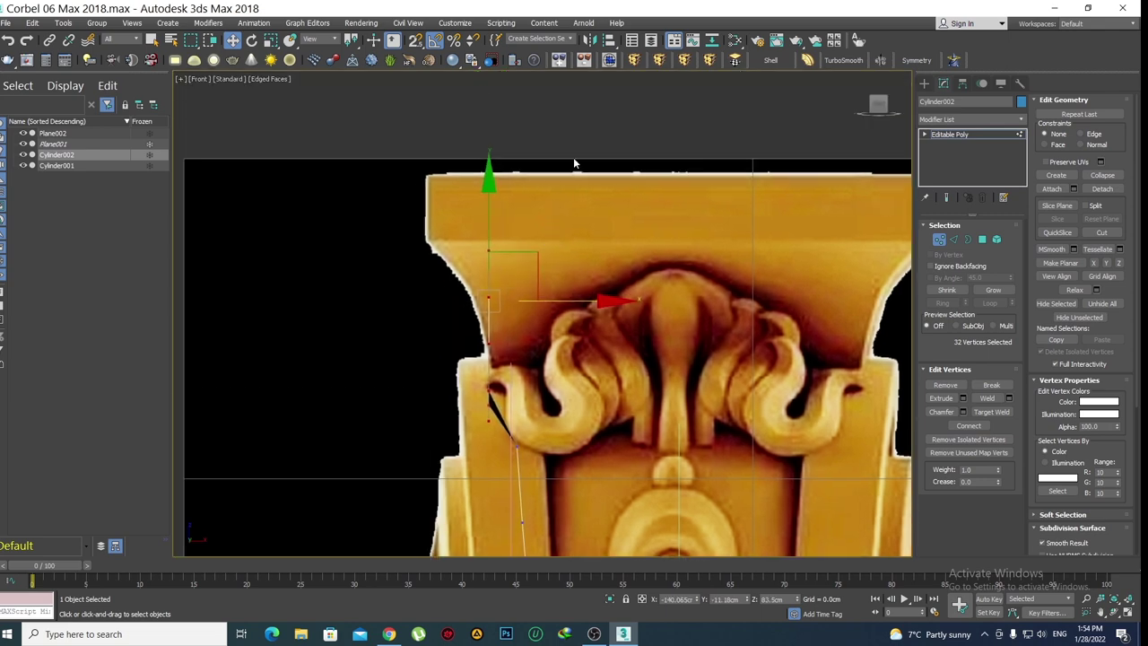
drag(529, 223, 484, 258)
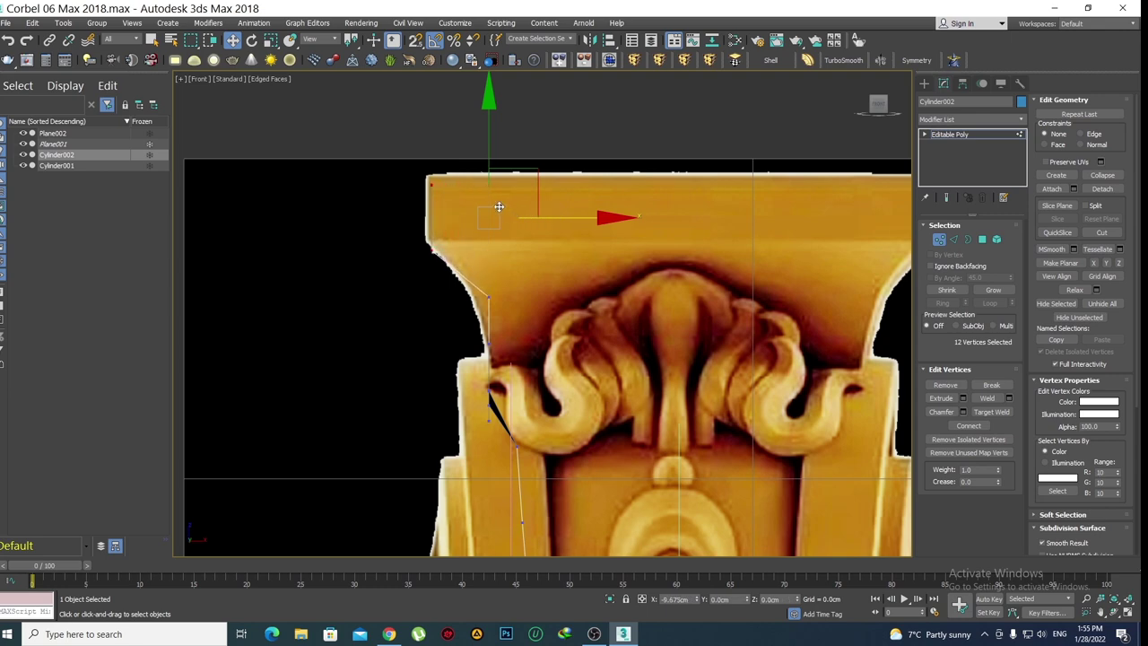
drag(448, 170, 413, 202)
click(403, 269)
drag(467, 278, 524, 313)
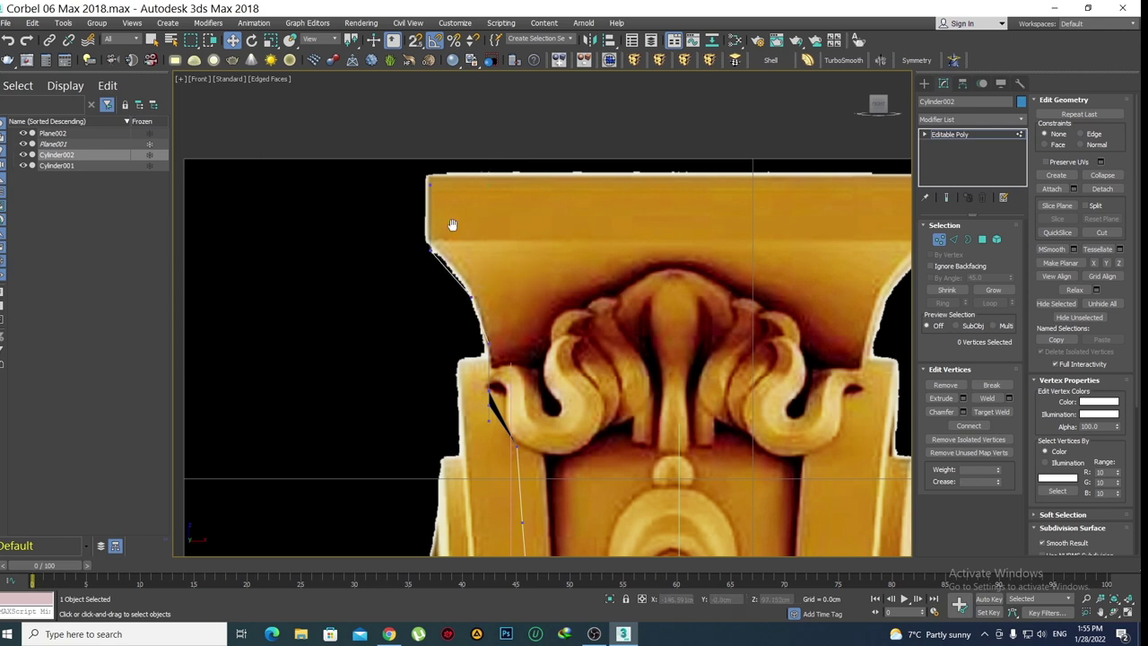
middle_drag(432, 215, 444, 264)
drag(431, 253, 441, 266)
scroll(442, 266, up, 2)
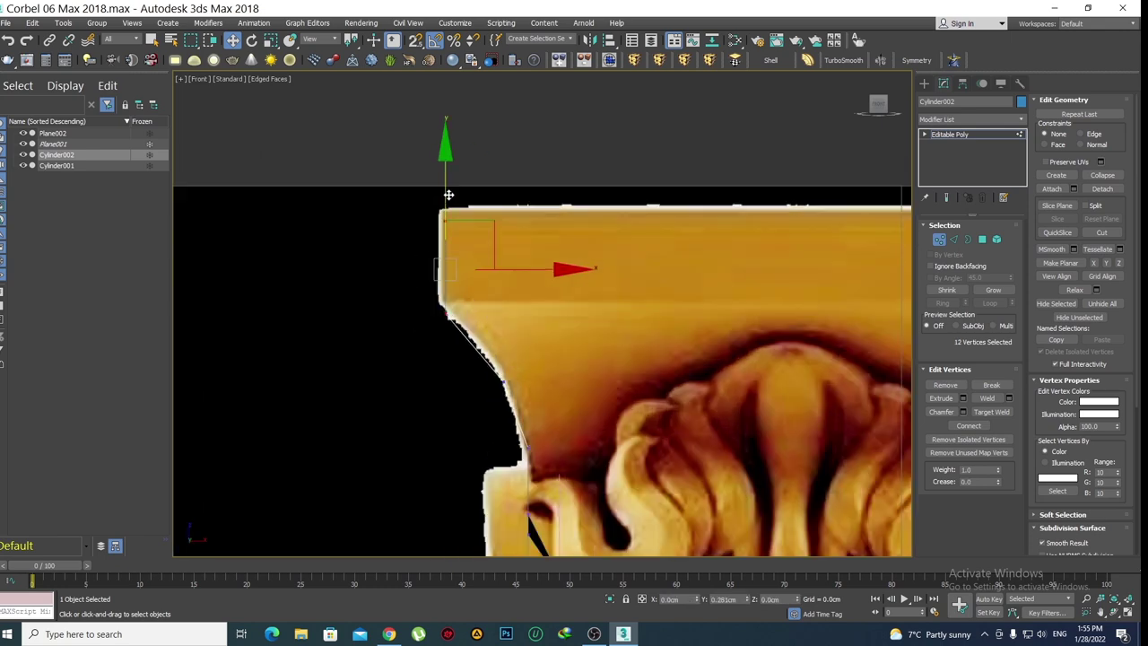
middle_drag(455, 183, 446, 88)
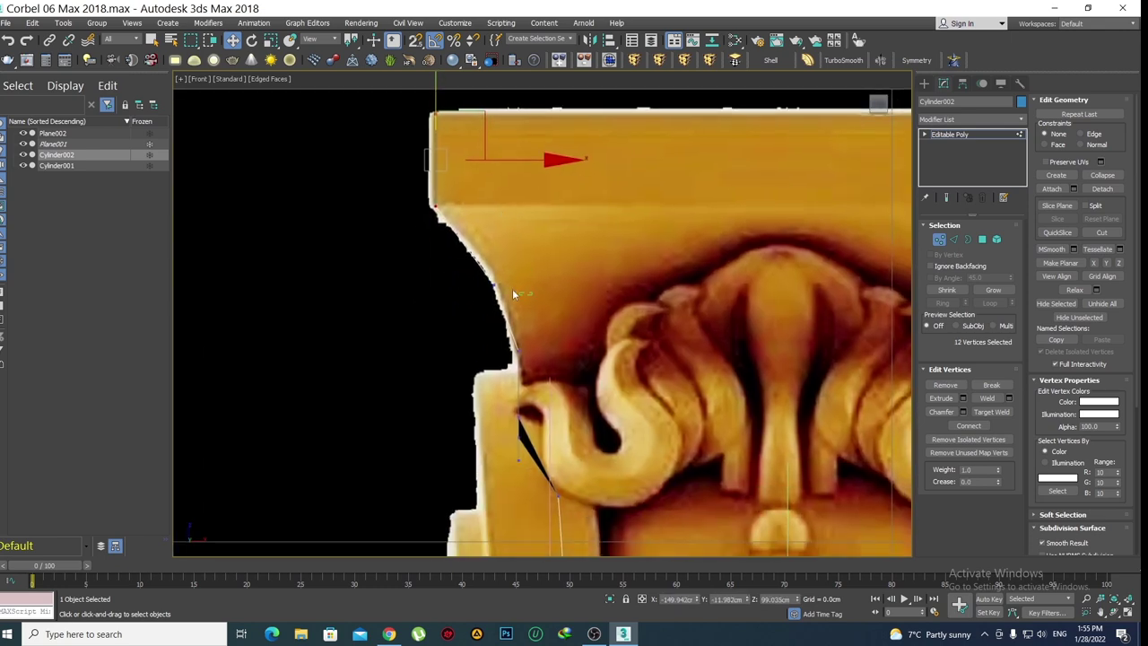
drag(471, 269, 512, 300)
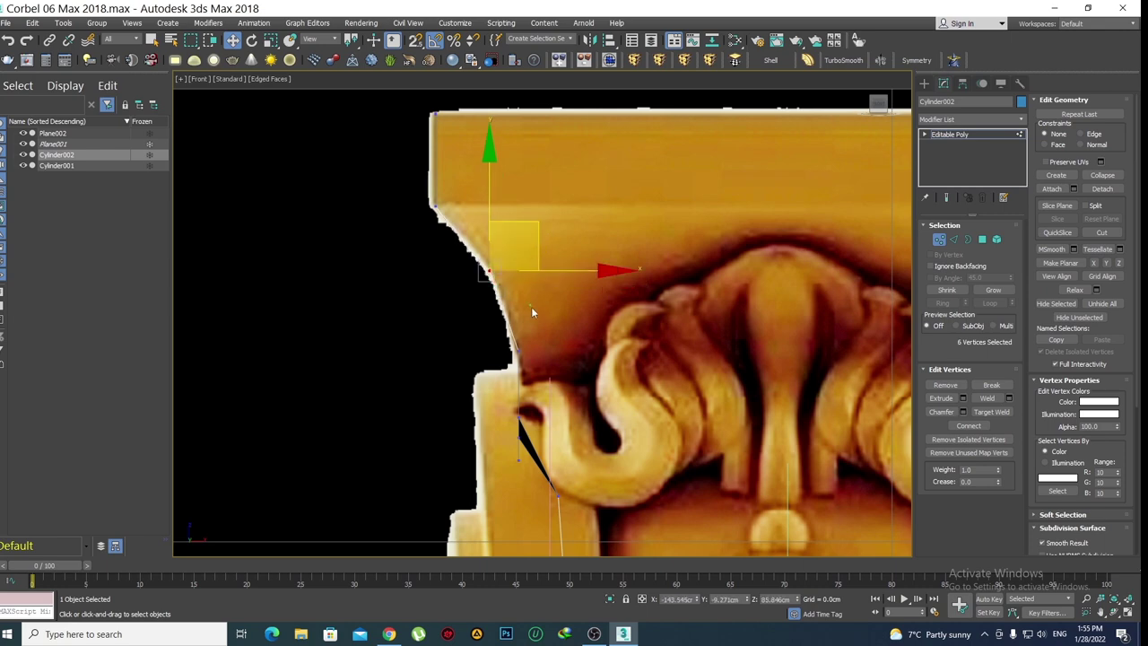
drag(534, 226, 556, 303)
Clear the selection and view the wall-to-spiral joint in shaded Perspective
click(591, 292)
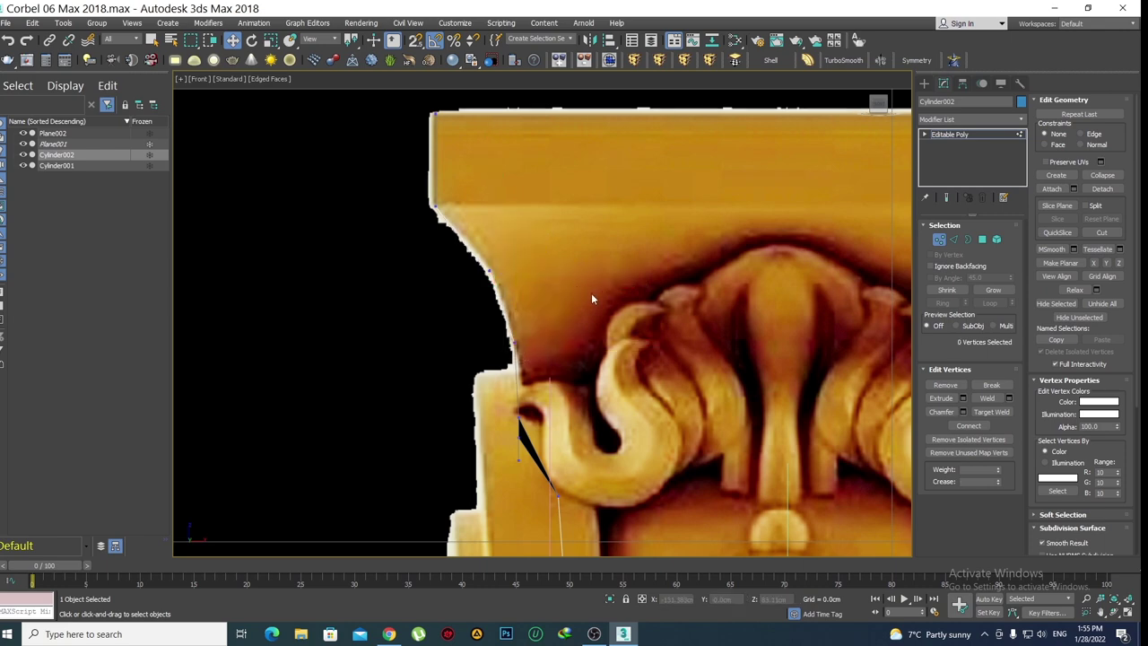
scroll(548, 323, down, 2)
key(p)
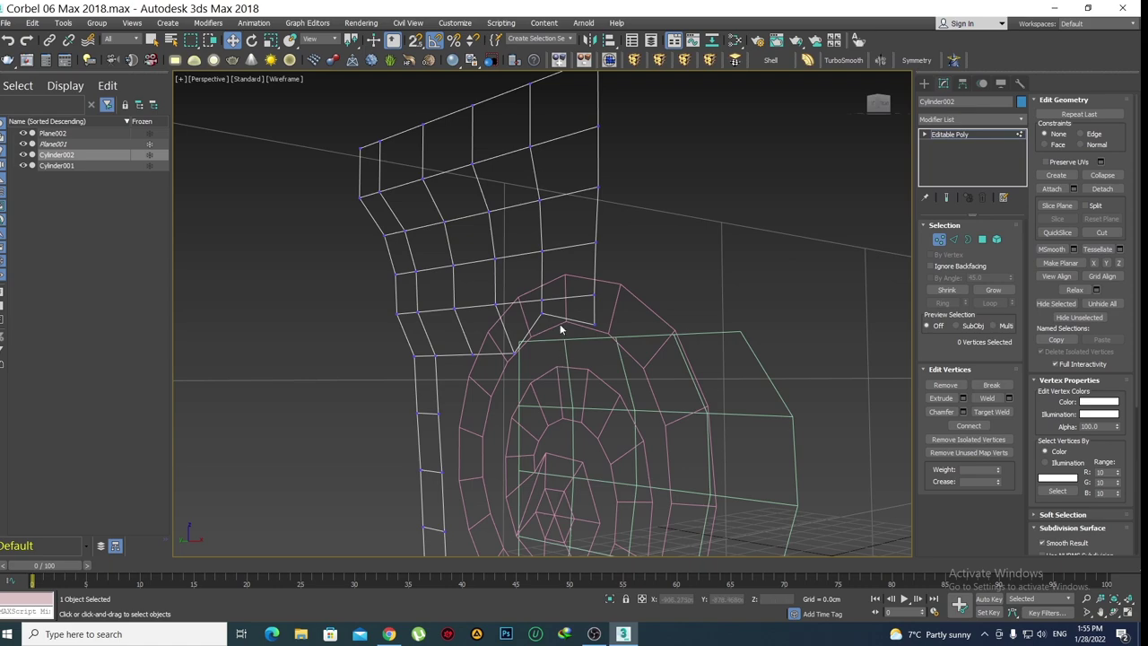
mouse_move(560, 328)
alt+middle_down()
mouse_move(520, 323)
mouse_move(544, 331)
mouse_move(574, 313)
mouse_move(553, 320)
mouse_move(554, 308)
mouse_move(578, 296)
mouse_move(610, 302)
mouse_move(518, 327)
mouse_move(597, 311)
mouse_move(581, 289)
alt+middle_up()
key(F3)
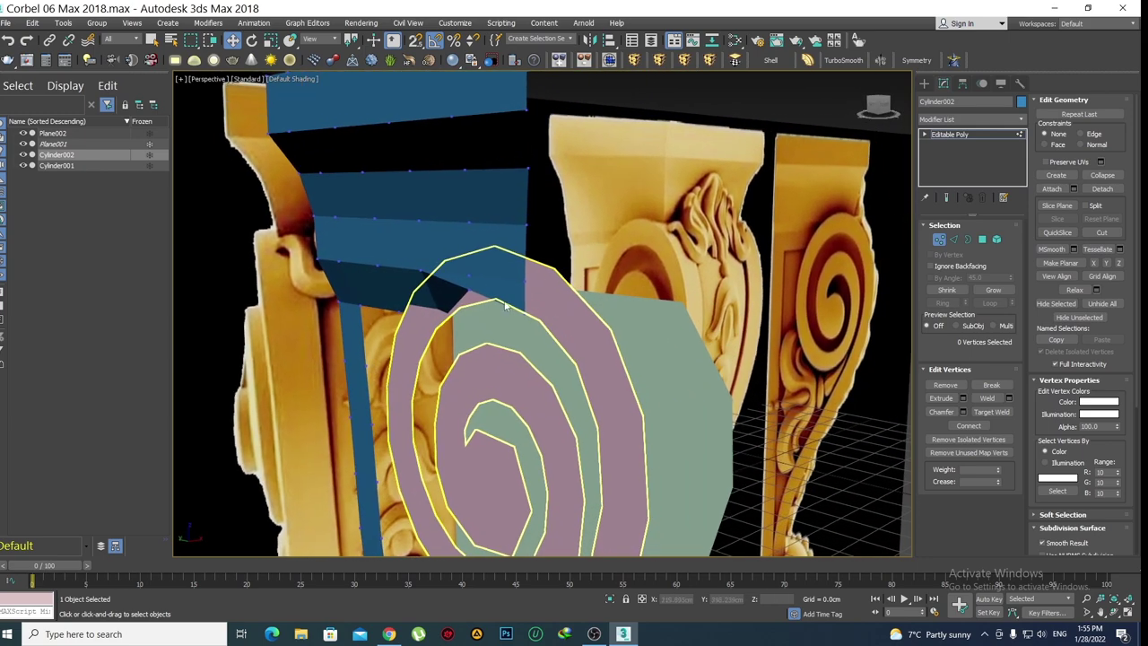
mouse_move(505, 303)
alt+middle_down()
mouse_move(526, 297)
mouse_move(467, 294)
mouse_move(487, 283)
alt+middle_up()
Select the two wall corner vertices, raise them along Z and shift them along X
click(488, 282)
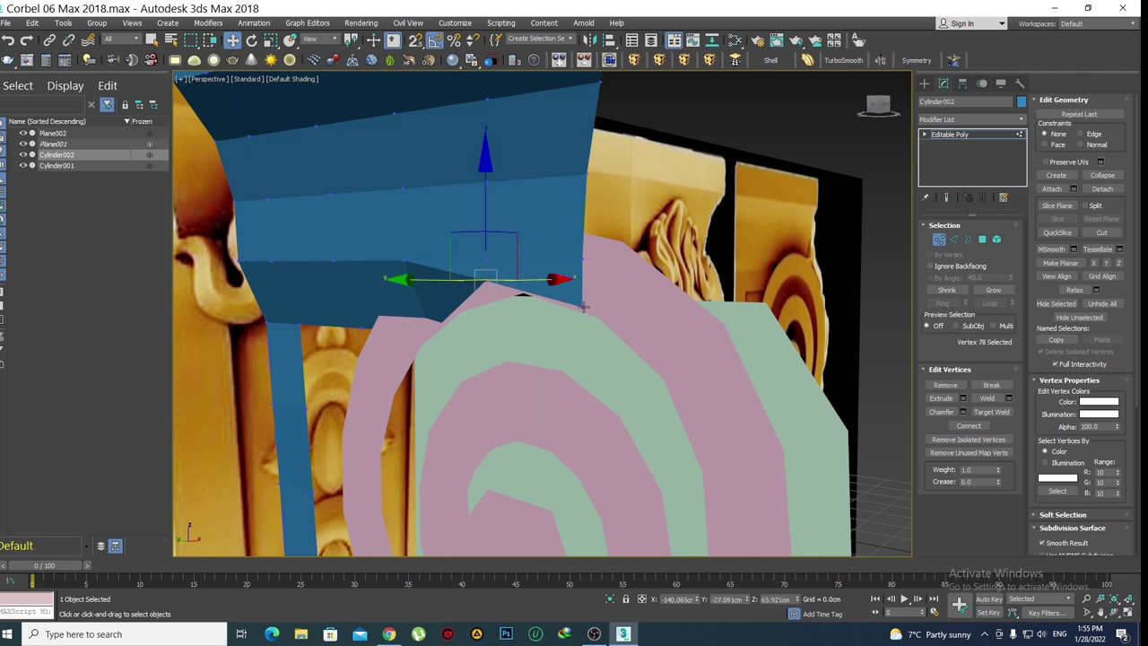
scroll(584, 305, up, 3)
ctrl+click(531, 259)
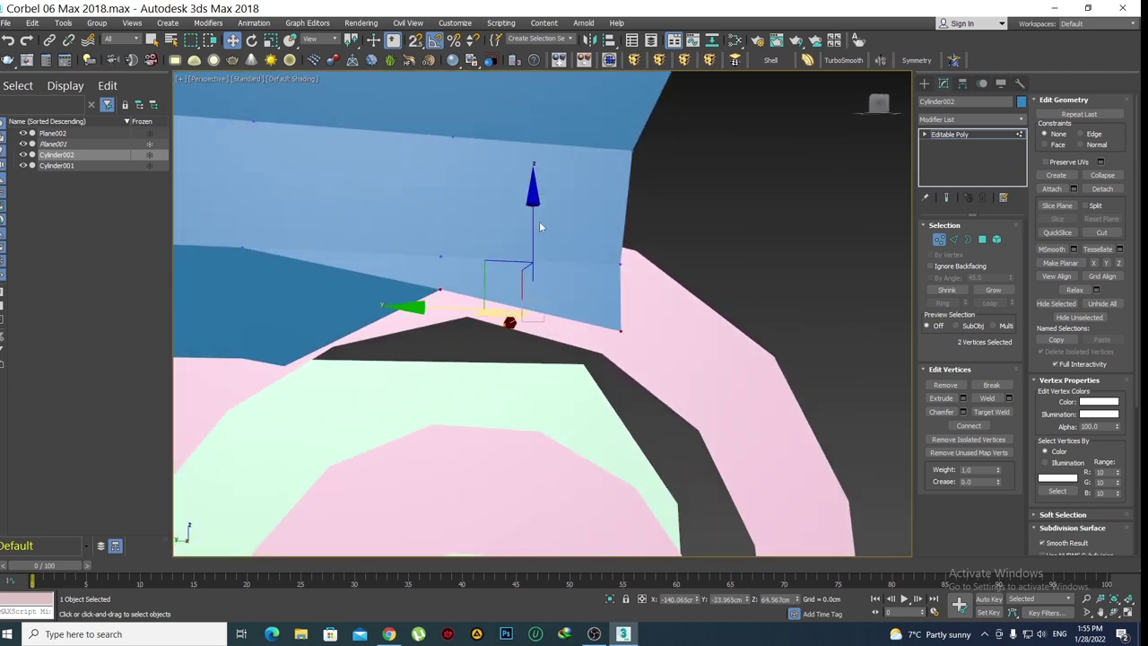
drag(539, 226, 539, 235)
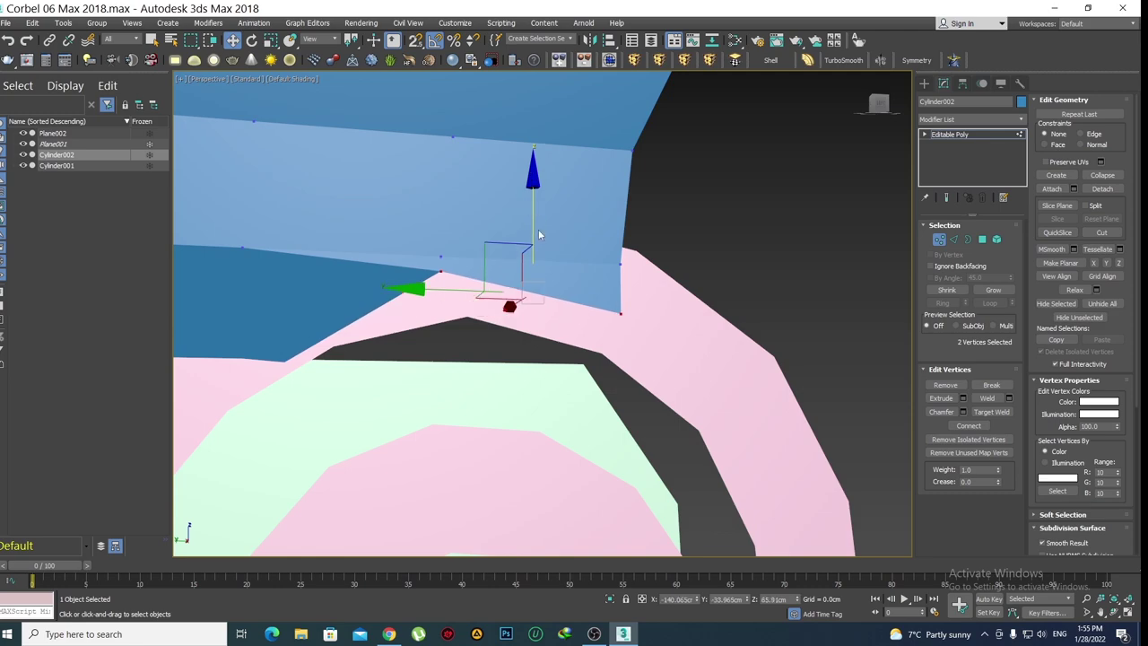
mouse_move(539, 235)
alt+middle_down()
mouse_move(542, 283)
mouse_move(461, 305)
mouse_move(613, 290)
alt+middle_up()
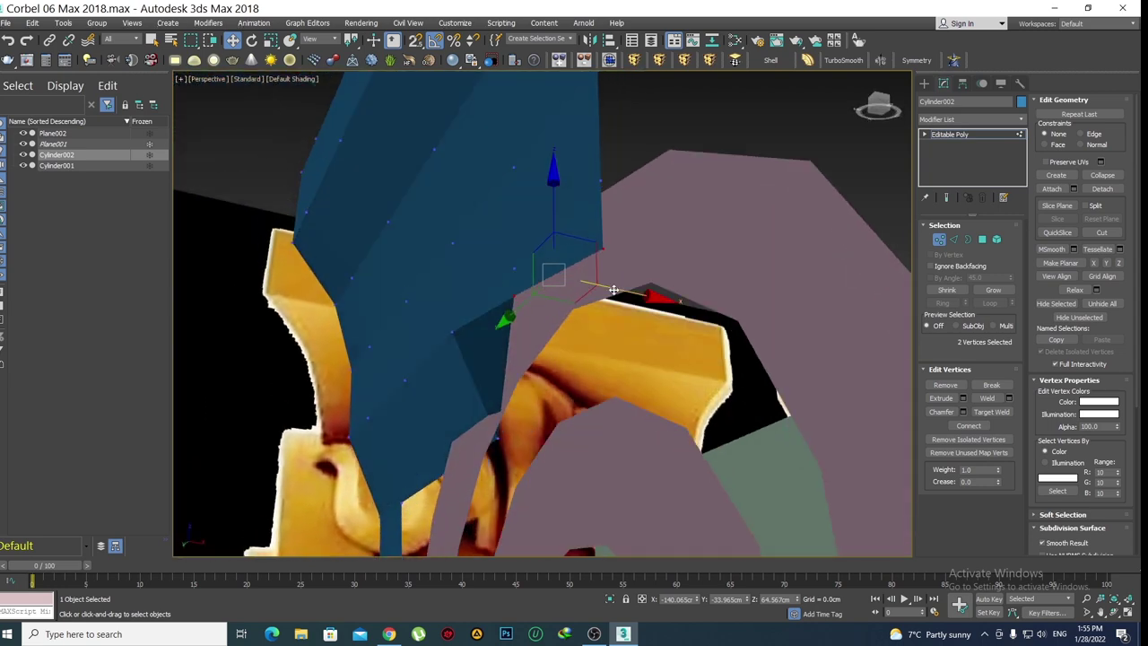
drag(613, 290, 615, 290)
mouse_move(616, 289)
alt+middle_down()
mouse_move(678, 311)
mouse_move(625, 354)
mouse_move(589, 323)
mouse_move(547, 377)
mouse_move(525, 371)
alt+middle_up()
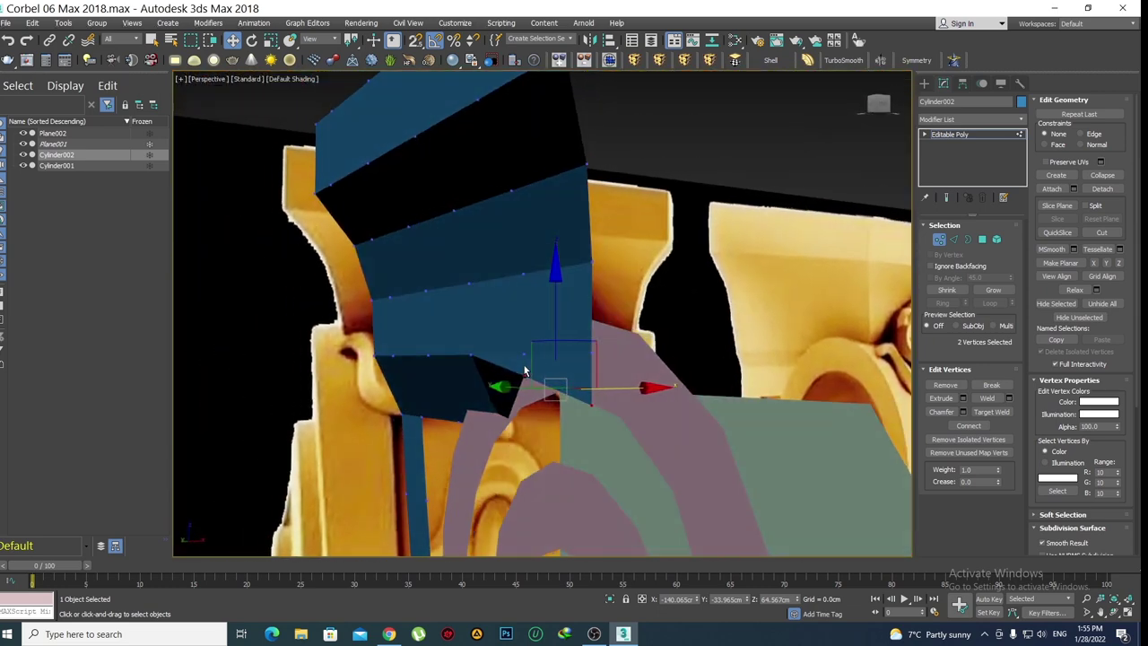
alt+middle_drag(453, 340, 440, 312)
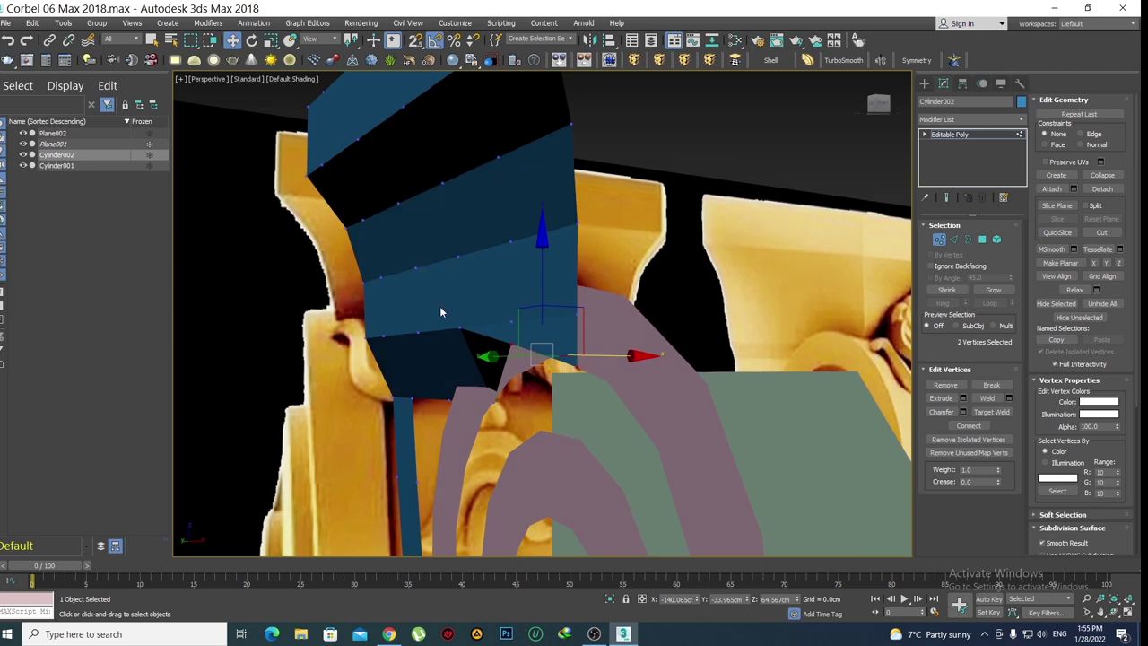
mouse_move(464, 365)
alt+middle_down()
mouse_move(548, 392)
mouse_move(517, 367)
mouse_move(490, 386)
mouse_move(513, 376)
alt+middle_up()
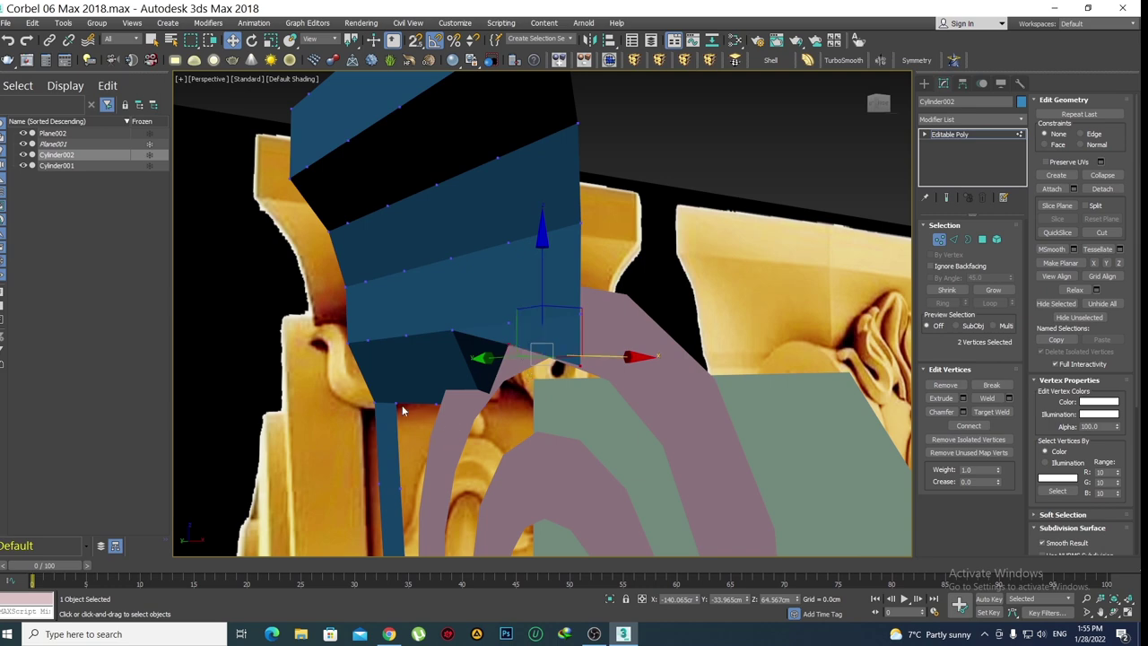
alt+middle_drag(443, 406, 501, 340)
In wireframe Front view, move the two corner vertices and vertex 62 right onto the vertical and sloping edges
key(f)
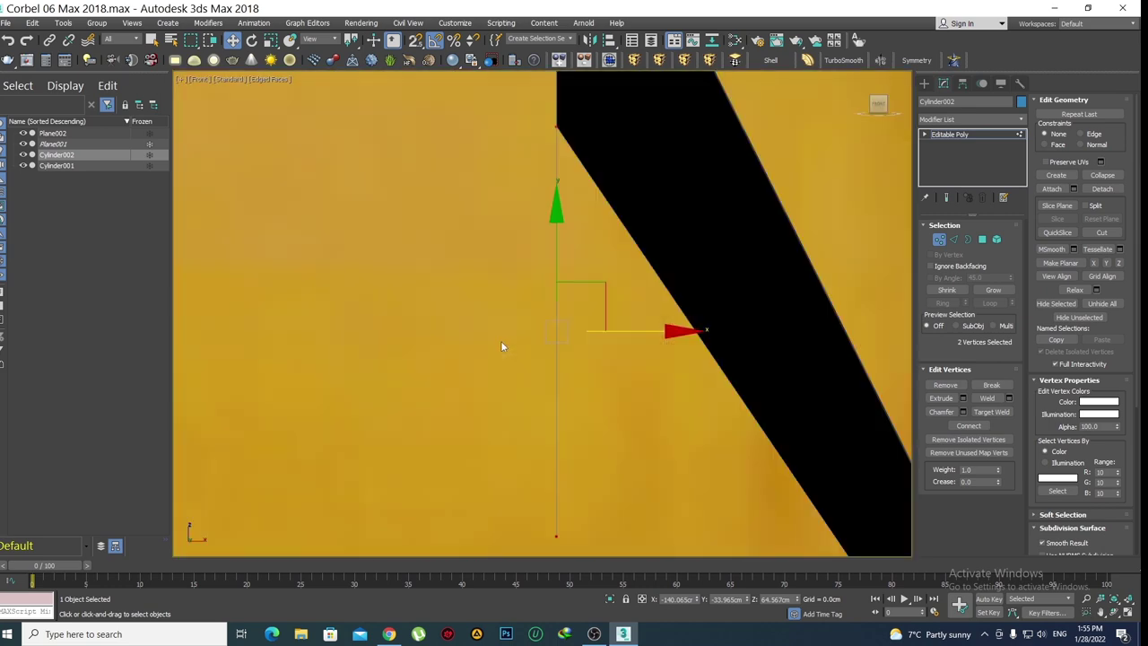
key(F3)
mouse_move(551, 380)
alt+middle_down()
mouse_move(487, 316)
mouse_move(507, 342)
alt+middle_up()
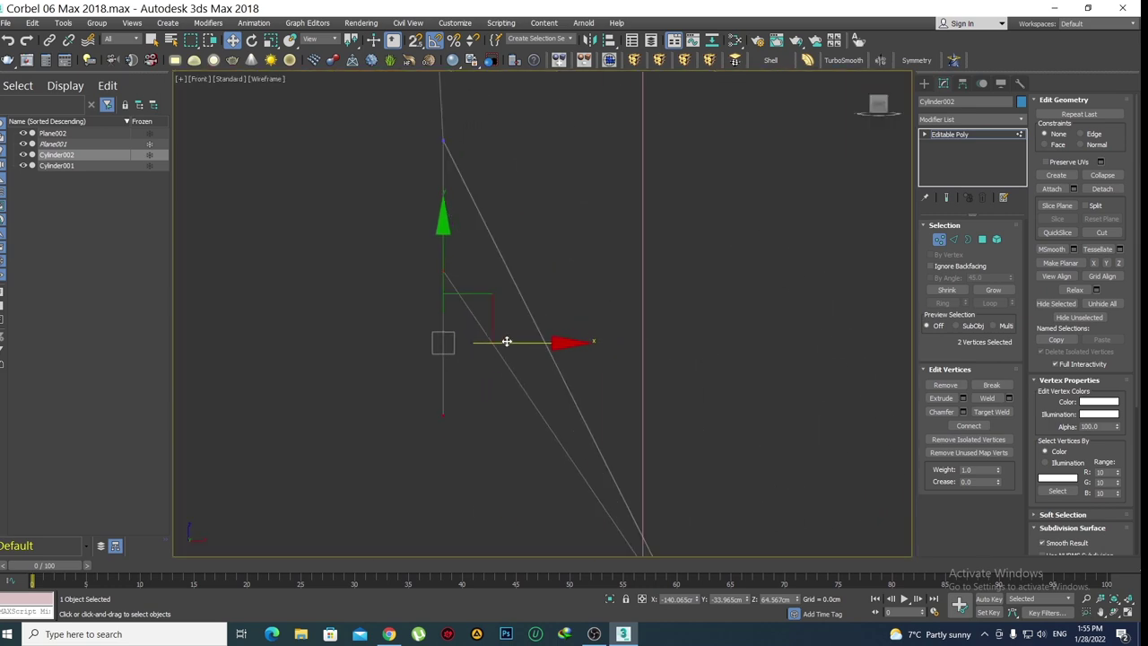
drag(518, 343, 582, 346)
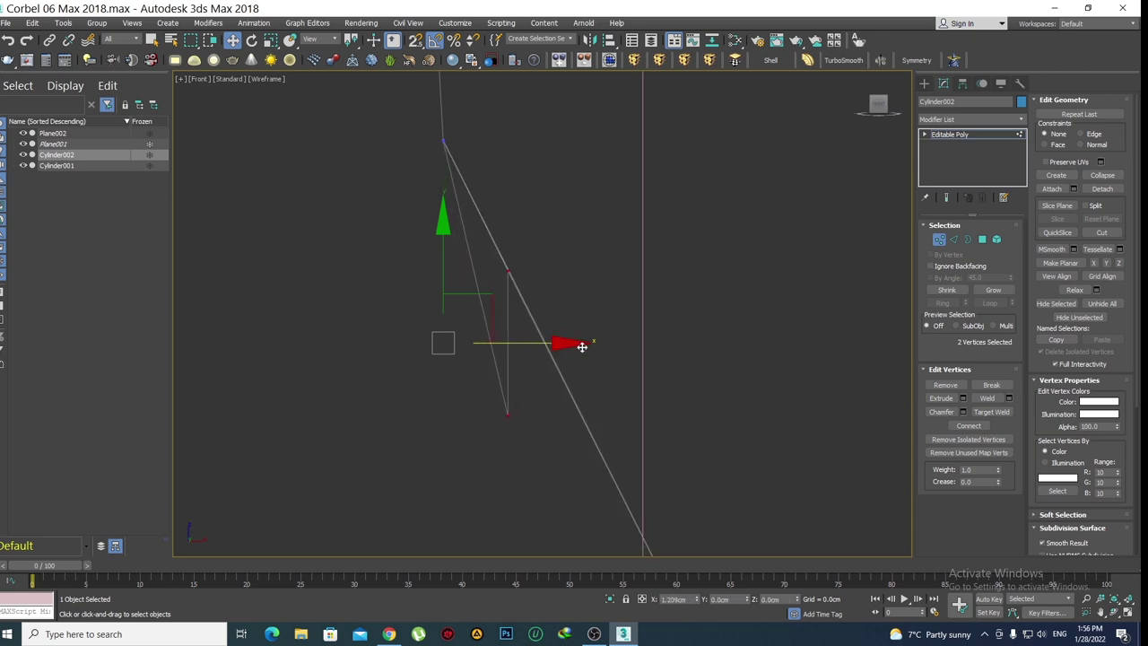
click(507, 413)
drag(587, 412, 661, 412)
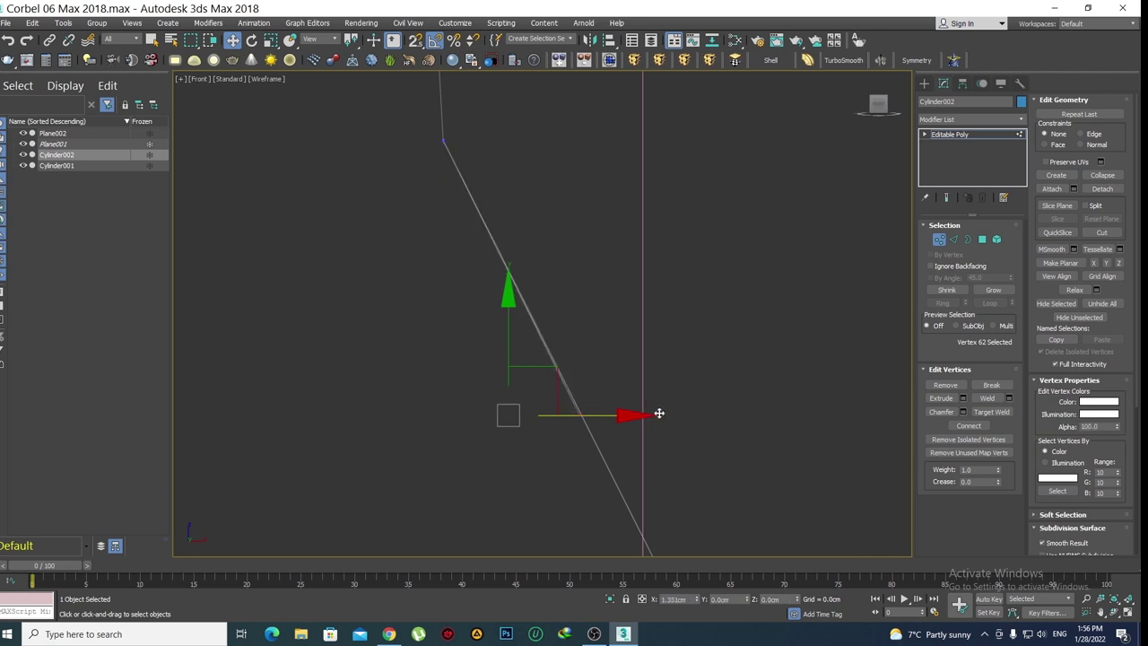
mouse_move(660, 412)
alt+middle_down()
mouse_move(645, 380)
mouse_move(466, 378)
mouse_move(418, 326)
mouse_move(463, 278)
mouse_move(813, 131)
alt+middle_up()
key(p)
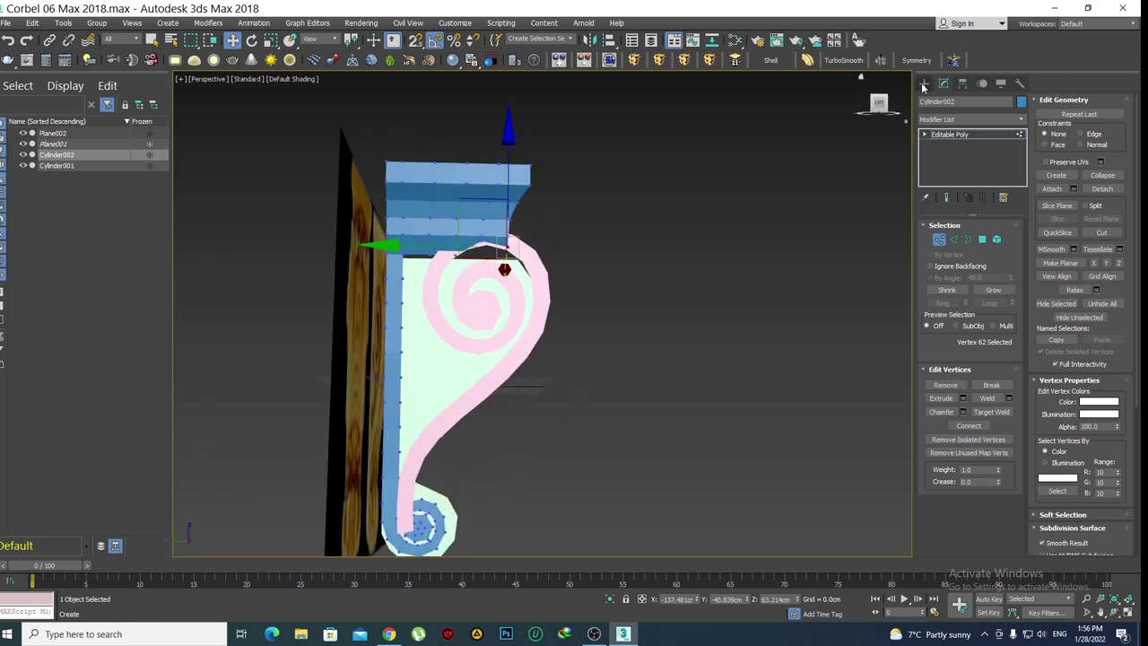
click(921, 82)
click(847, 60)
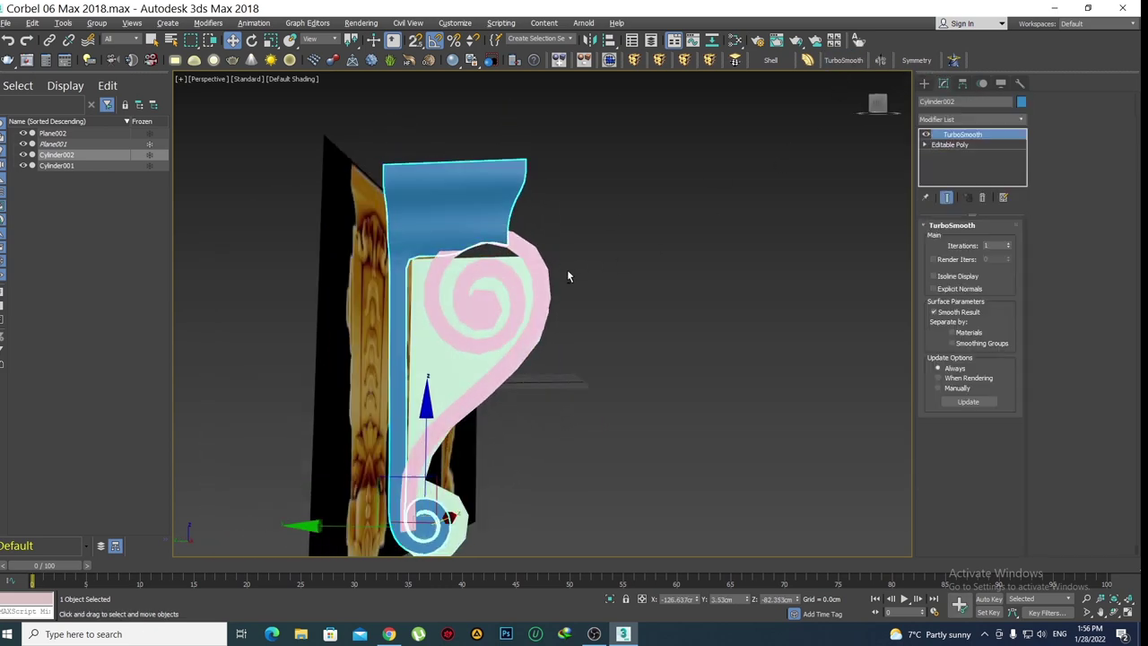
alt+middle_drag(566, 276, 492, 248)
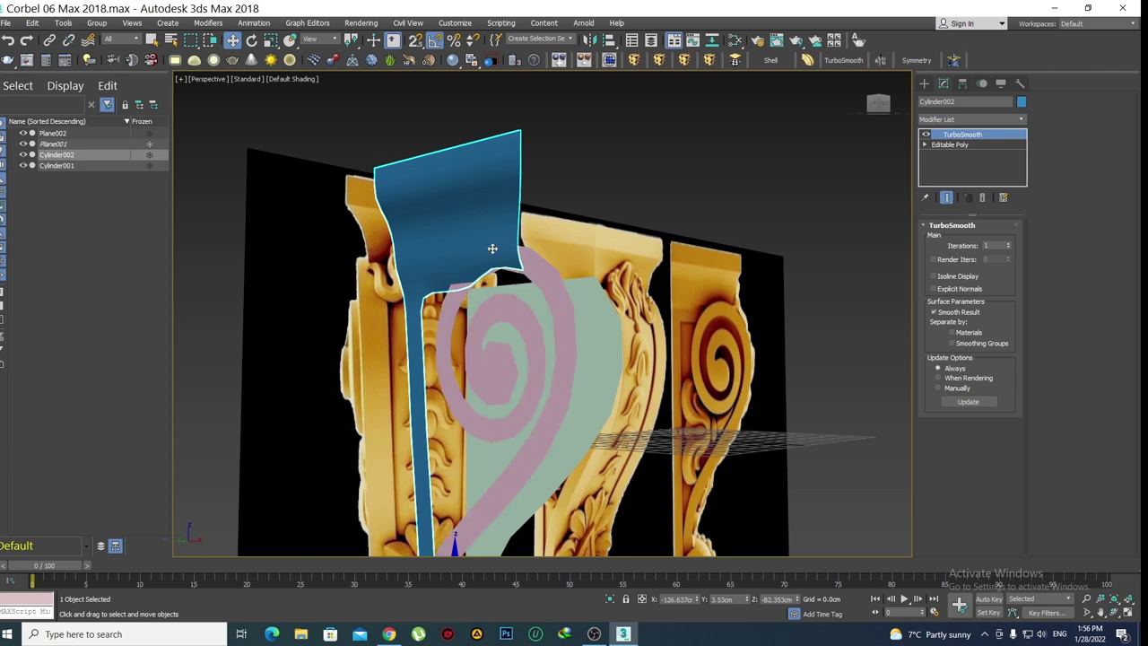
alt+middle_drag(636, 291, 732, 325)
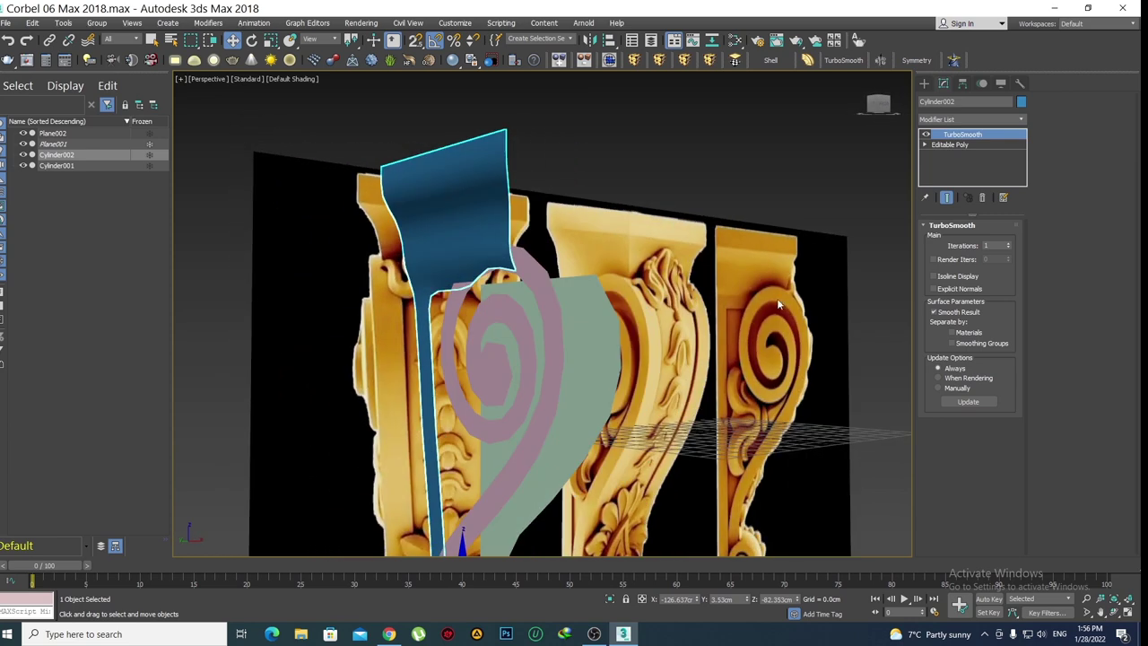
mouse_move(447, 274)
alt+middle_down()
mouse_move(428, 274)
mouse_move(441, 275)
alt+middle_up()
mouse_move(715, 334)
alt+middle_down()
mouse_move(443, 296)
mouse_move(476, 248)
alt+middle_up()
click(971, 146)
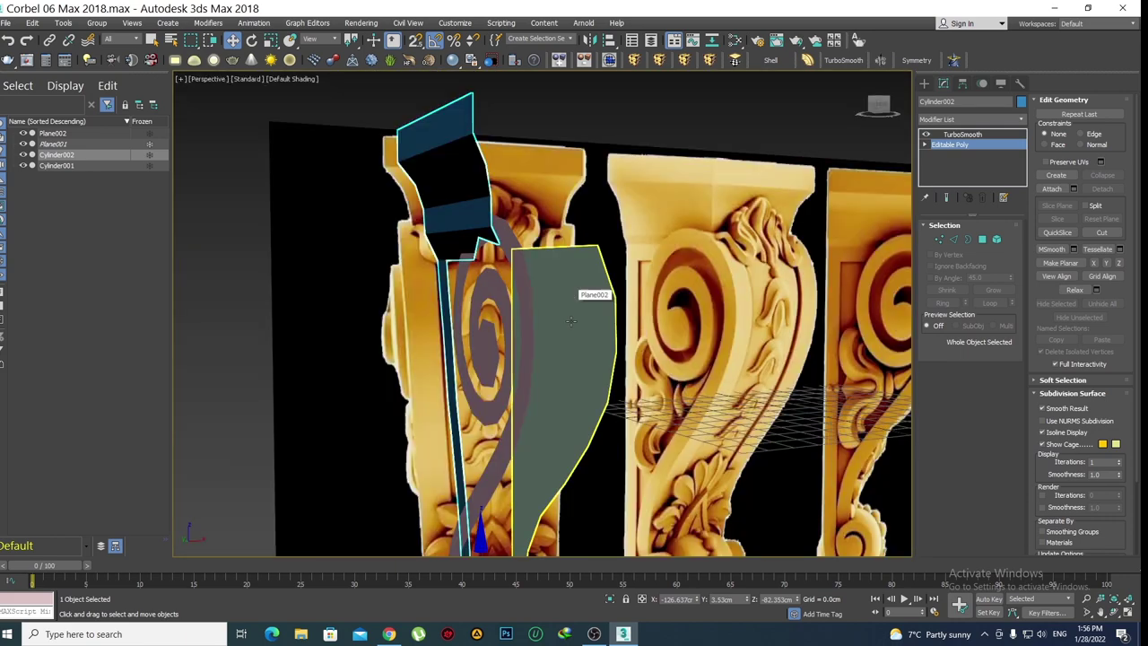
mouse_move(571, 320)
alt+middle_down()
mouse_move(479, 296)
mouse_move(407, 257)
alt+middle_up()
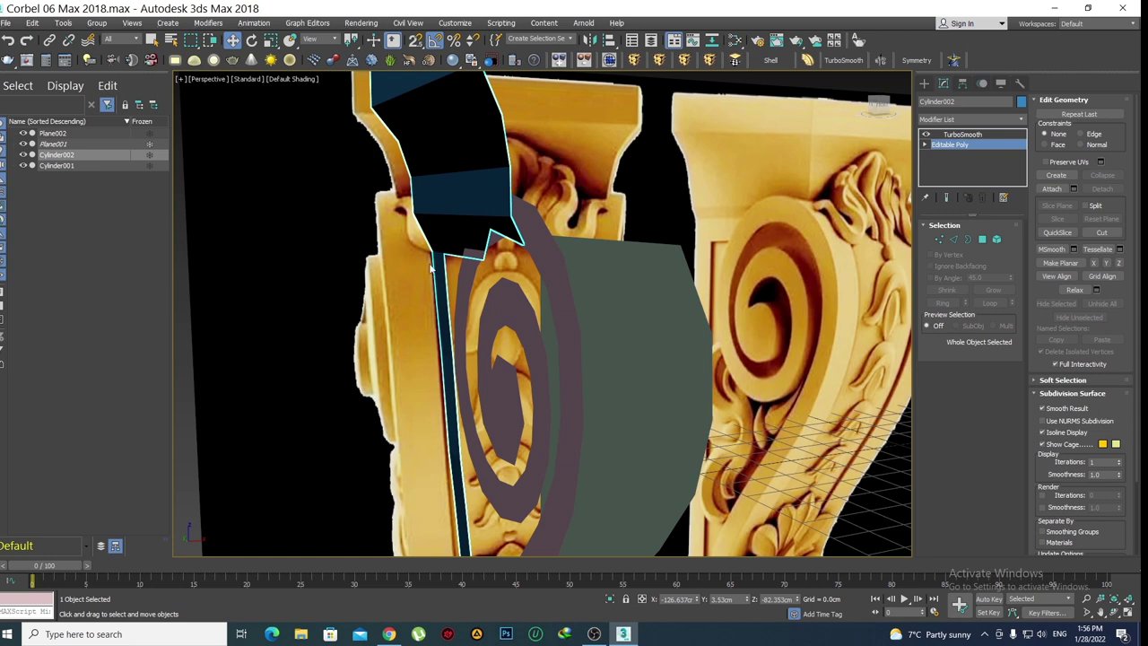
scroll(429, 263, up, 3)
In Vertex mode, select the six vertices at the top of the blue strip and shift them left in Front view
scroll(426, 259, up, 3)
key(1)
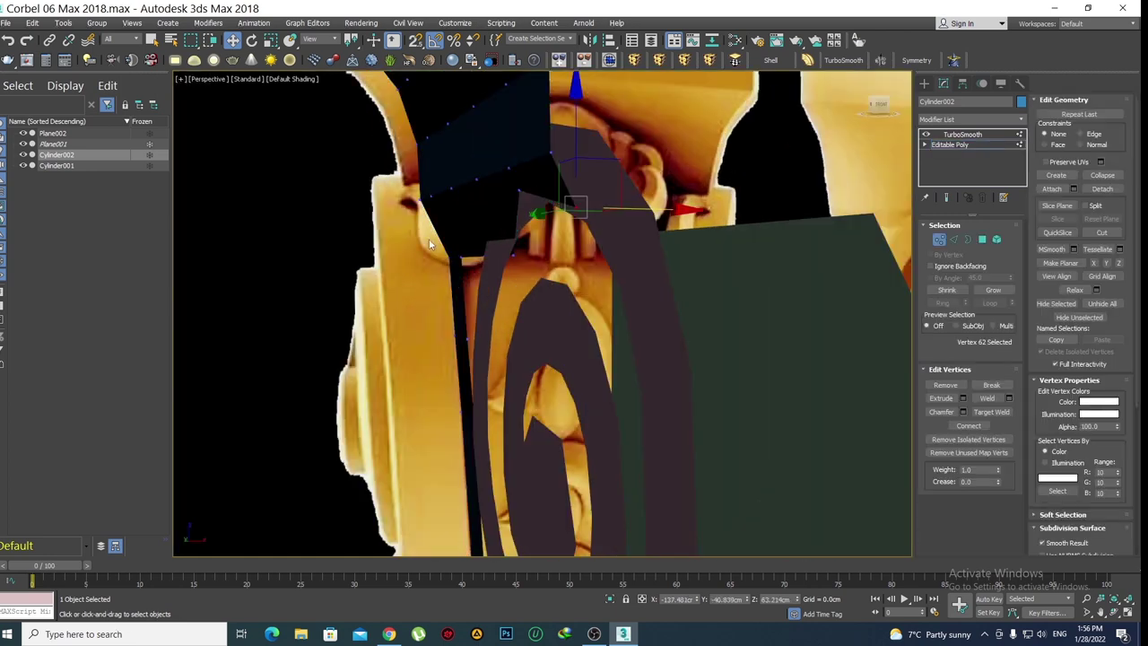
drag(553, 269, 556, 265)
alt+middle_drag(557, 265, 743, 257)
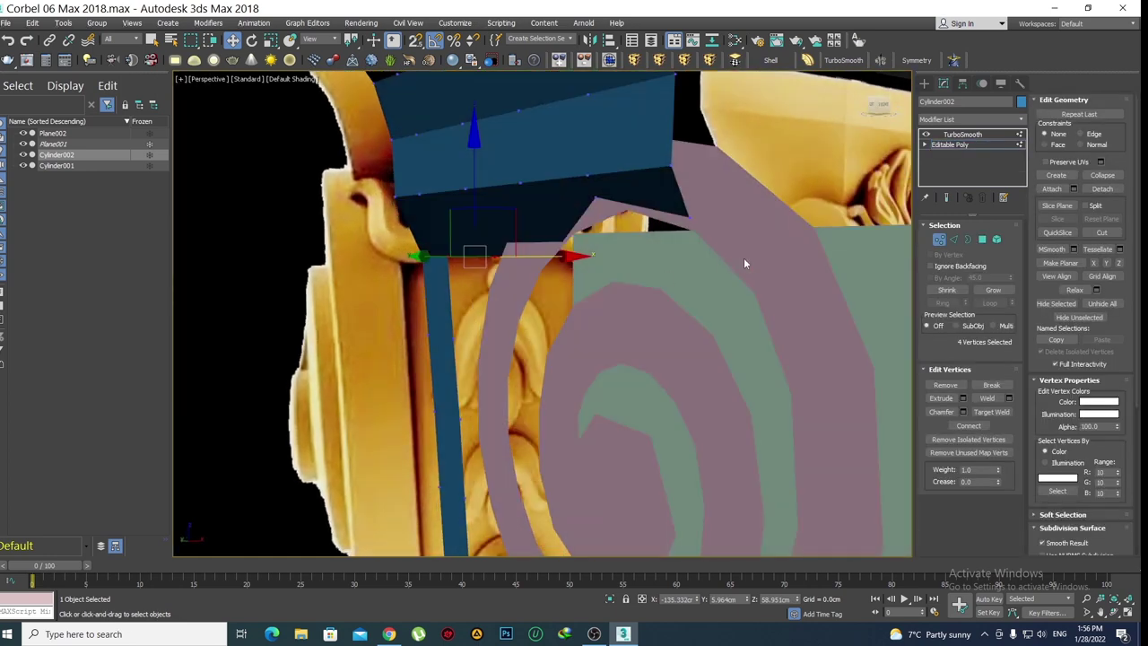
mouse_move(744, 256)
mouse_down()
mouse_move(597, 202)
mouse_move(606, 195)
mouse_up()
alt+middle_drag(604, 236, 586, 238)
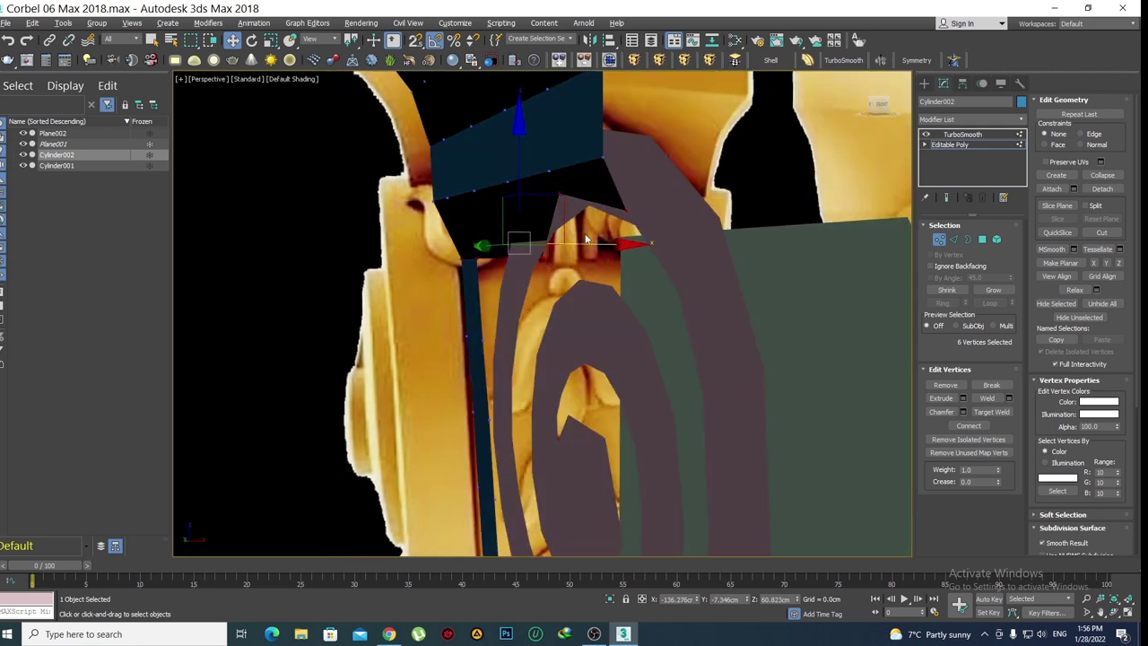
drag(606, 248, 591, 258)
key(f)
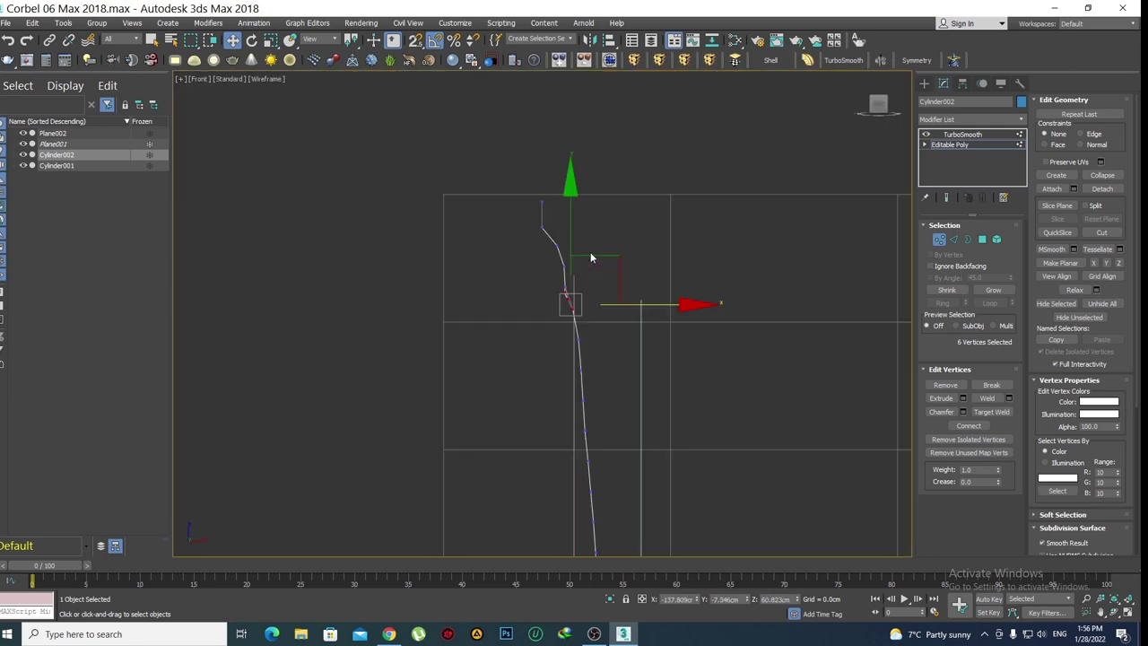
scroll(590, 252, up, 3)
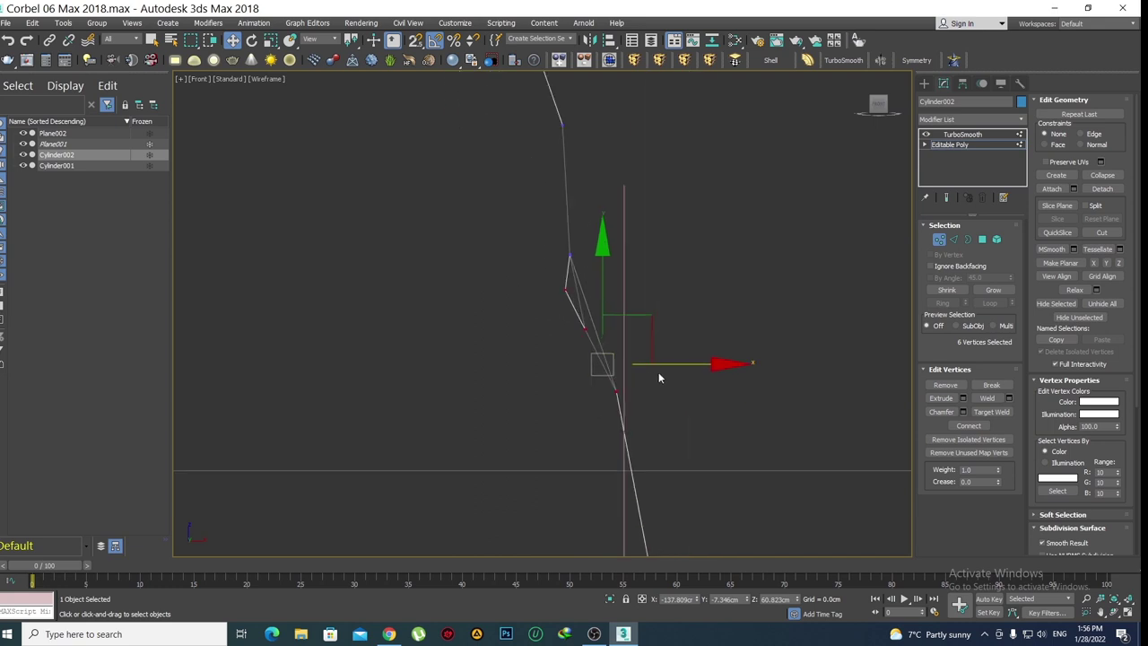
drag(661, 362, 583, 362)
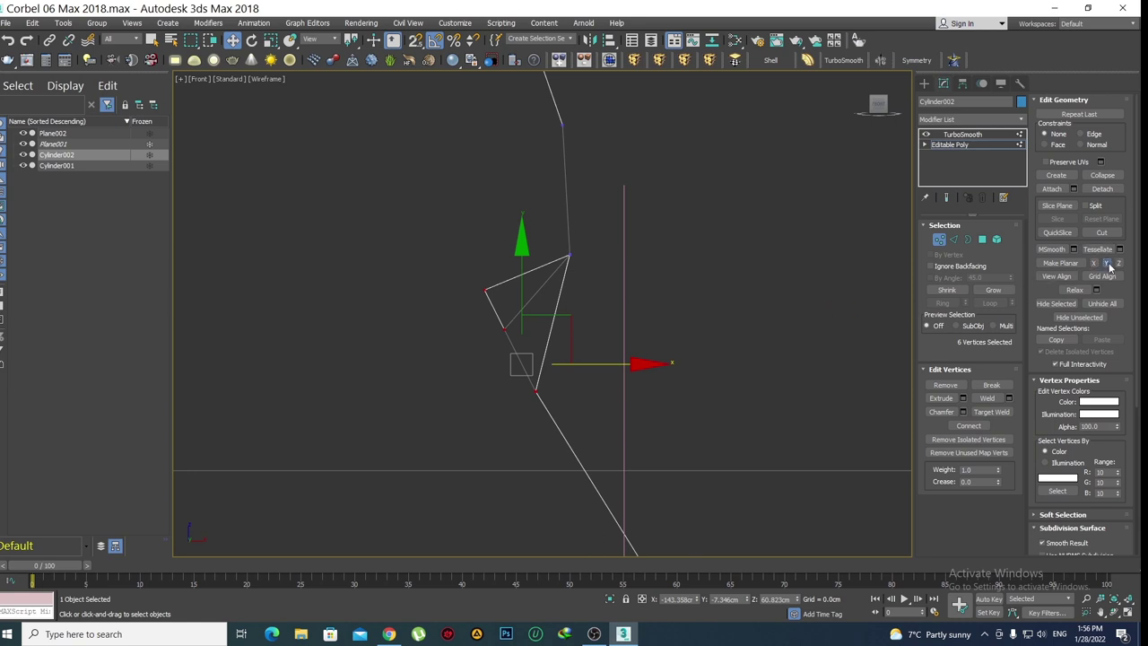
Make the six vertices planar in X, align them with the vertex above, then review in Perspective with Edged Faces
click(1108, 263)
key(ctrl+z)
click(1119, 262)
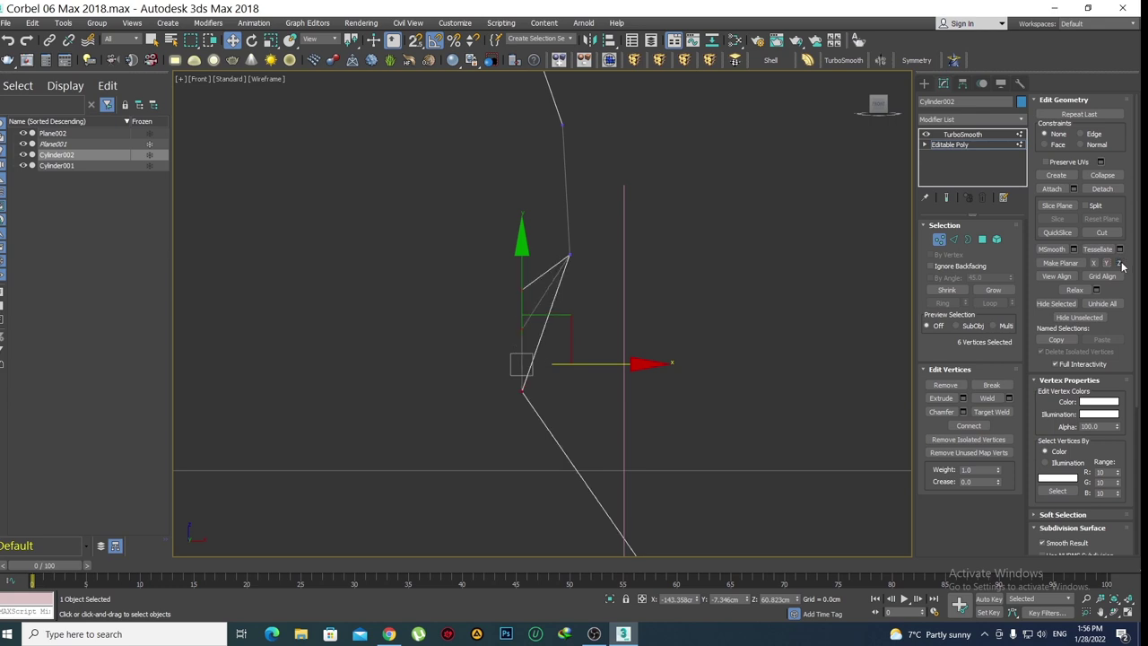
drag(630, 366, 662, 377)
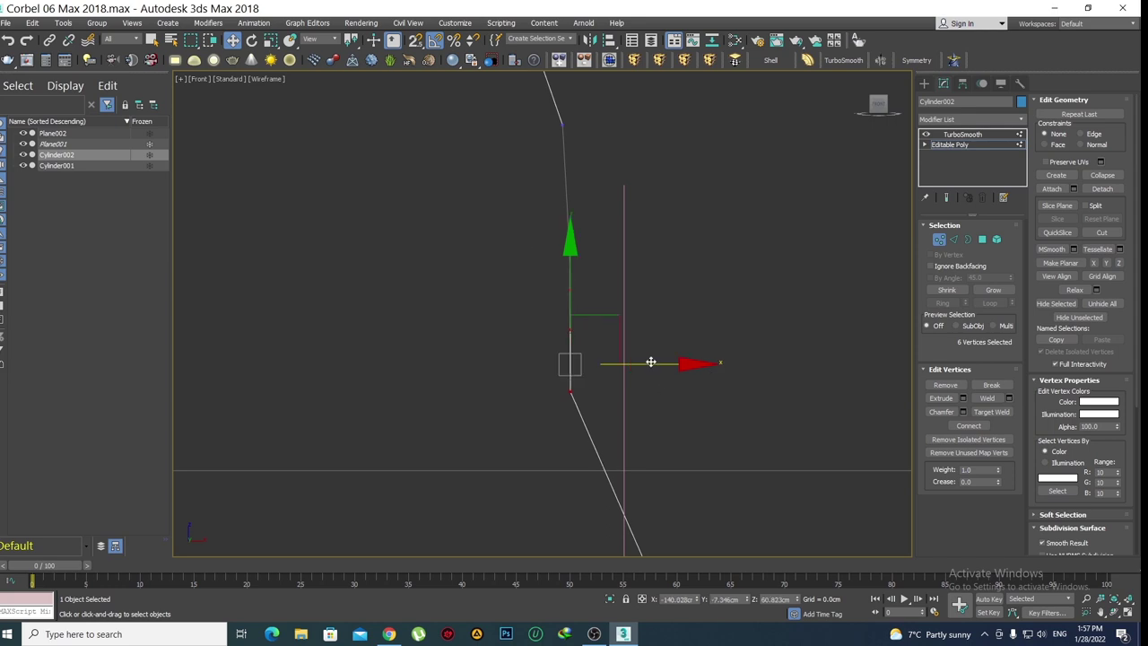
scroll(651, 362, up, 1)
scroll(584, 325, up, 1)
scroll(567, 339, up, 2)
middle_drag(567, 343, 583, 391)
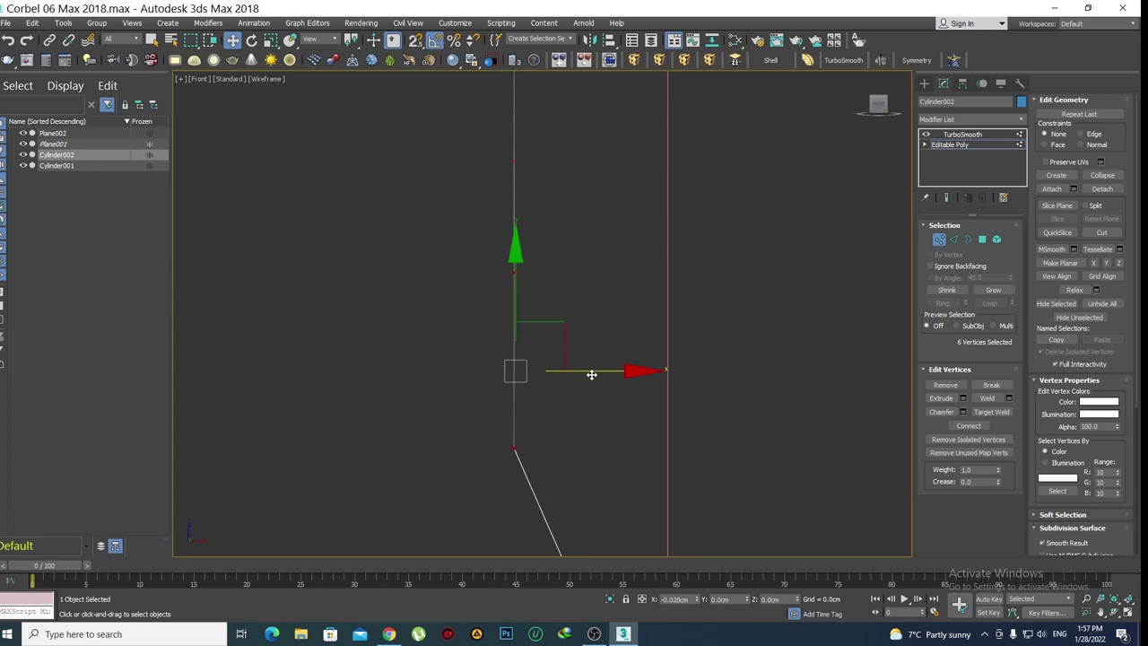
mouse_move(588, 383)
middle_down()
mouse_move(638, 357)
mouse_move(453, 315)
middle_up()
key(p)
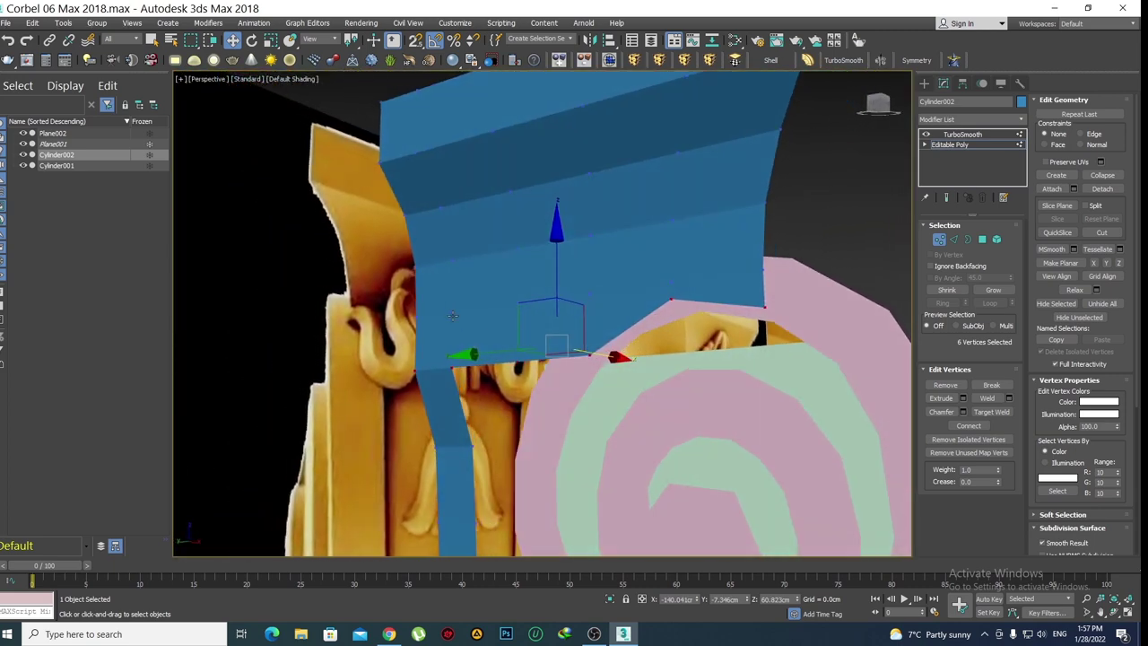
mouse_move(608, 312)
alt+middle_down()
mouse_move(617, 324)
mouse_move(467, 320)
mouse_move(478, 383)
mouse_move(538, 294)
alt+middle_up()
key(F4)
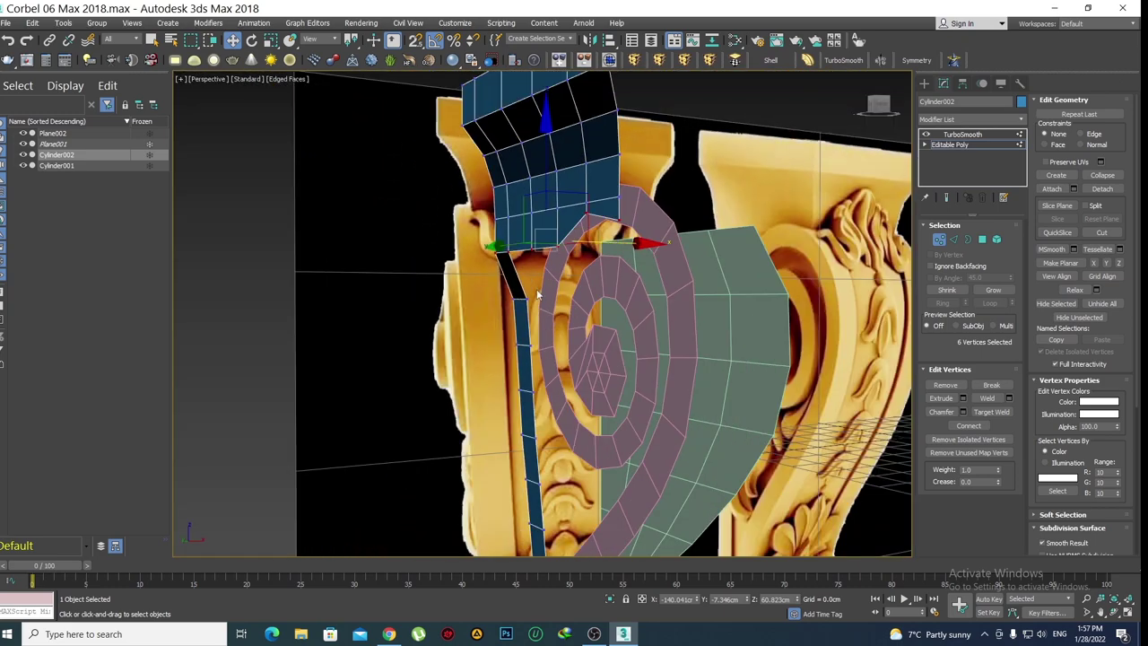
Frame the corbels, select two profile-edge vertices, and bring them into the Front view
key(ctrl+alt+z)
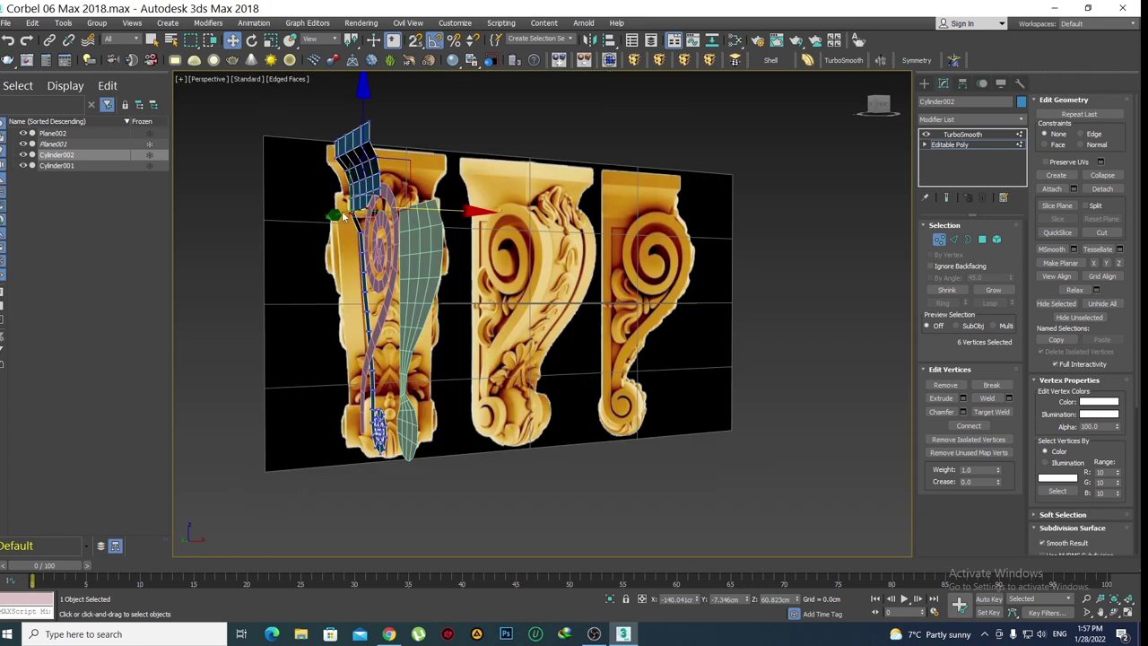
scroll(592, 262, up, 3)
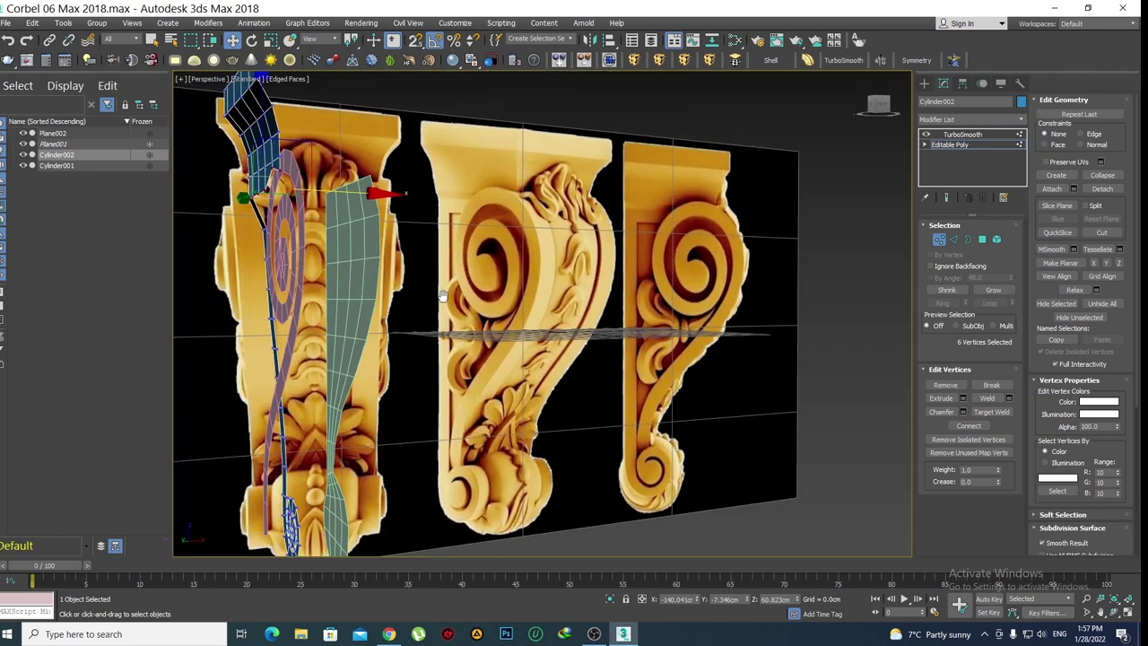
middle_drag(269, 252, 350, 265)
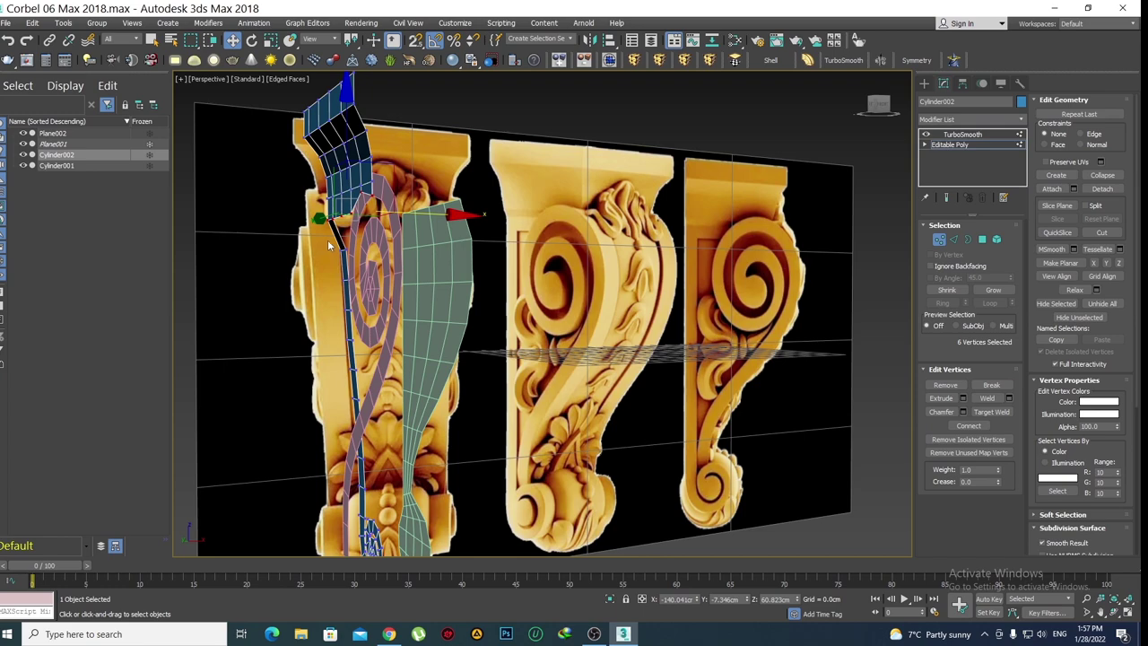
drag(328, 243, 370, 256)
mouse_move(370, 257)
alt+middle_down()
mouse_move(457, 217)
mouse_move(502, 242)
alt+middle_up()
scroll(567, 282, up, 3)
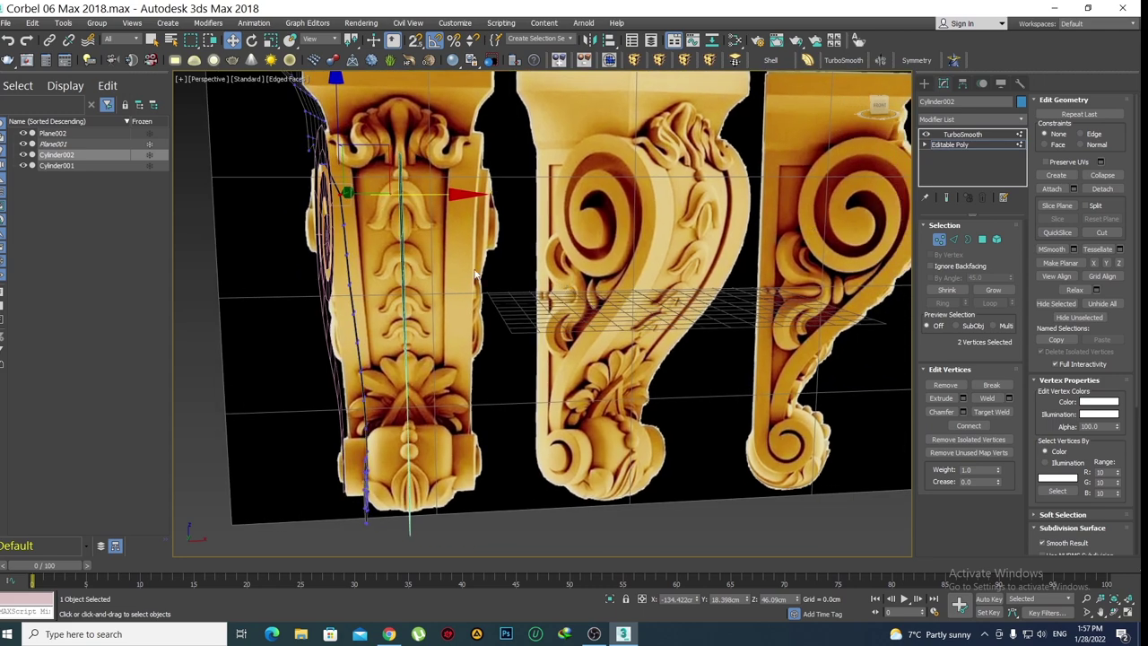
mouse_move(475, 273)
alt+middle_down()
mouse_move(526, 263)
mouse_move(544, 273)
alt+middle_up()
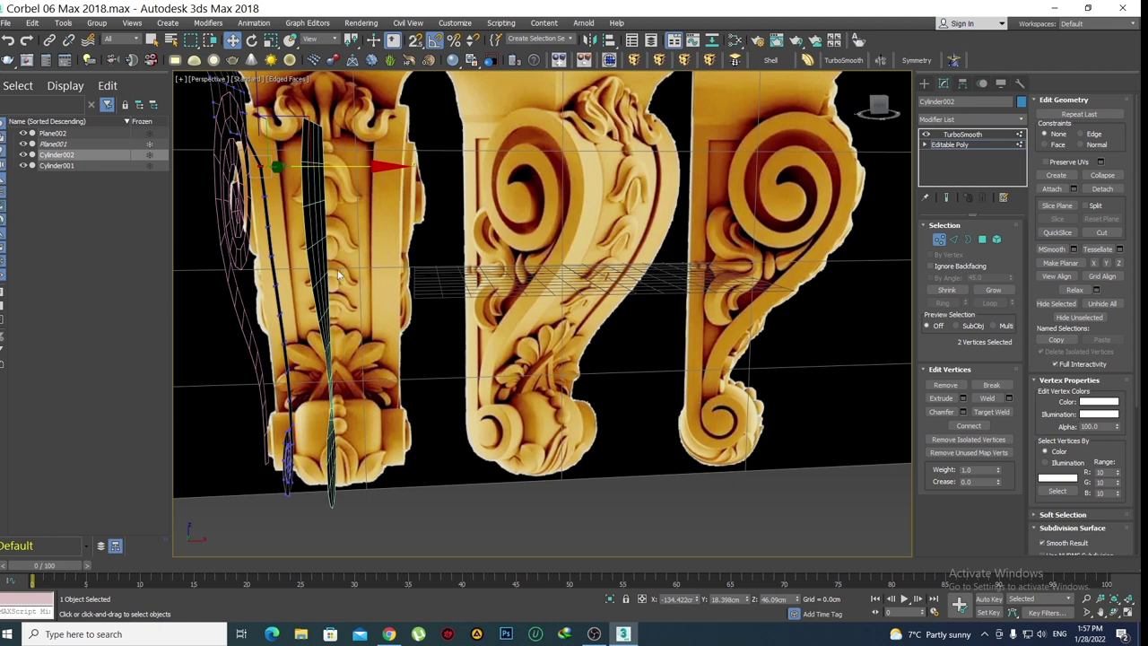
alt+middle_drag(337, 275, 445, 278)
key(f)
scroll(525, 305, up, 3)
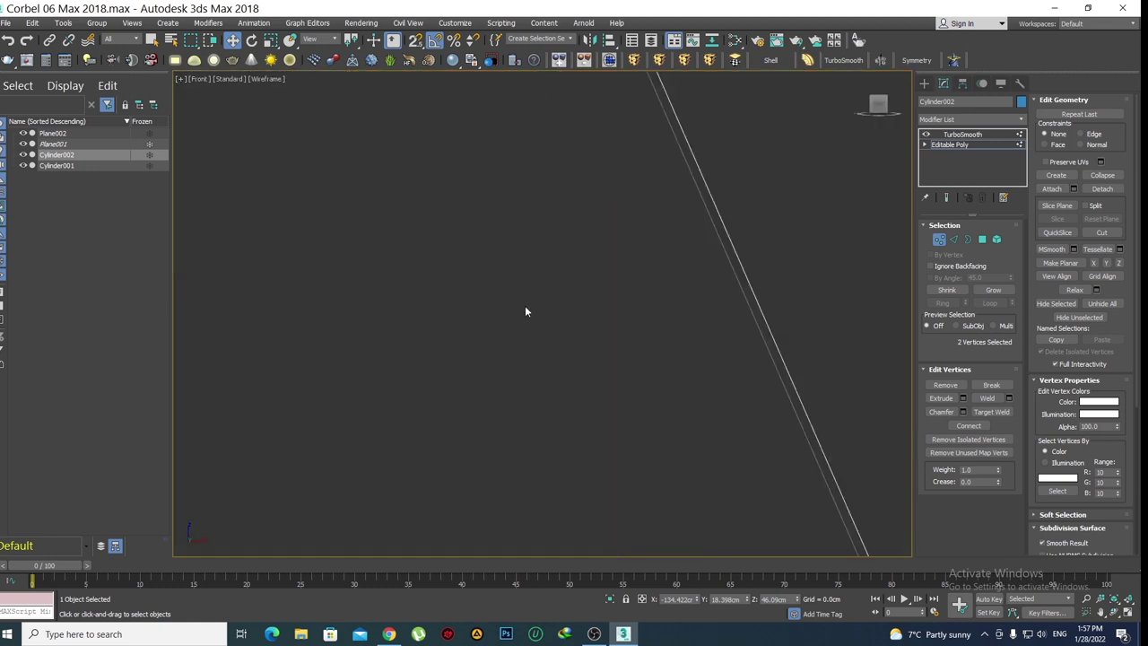
middle_drag(525, 305, 474, 255)
middle_drag(495, 340, 517, 199)
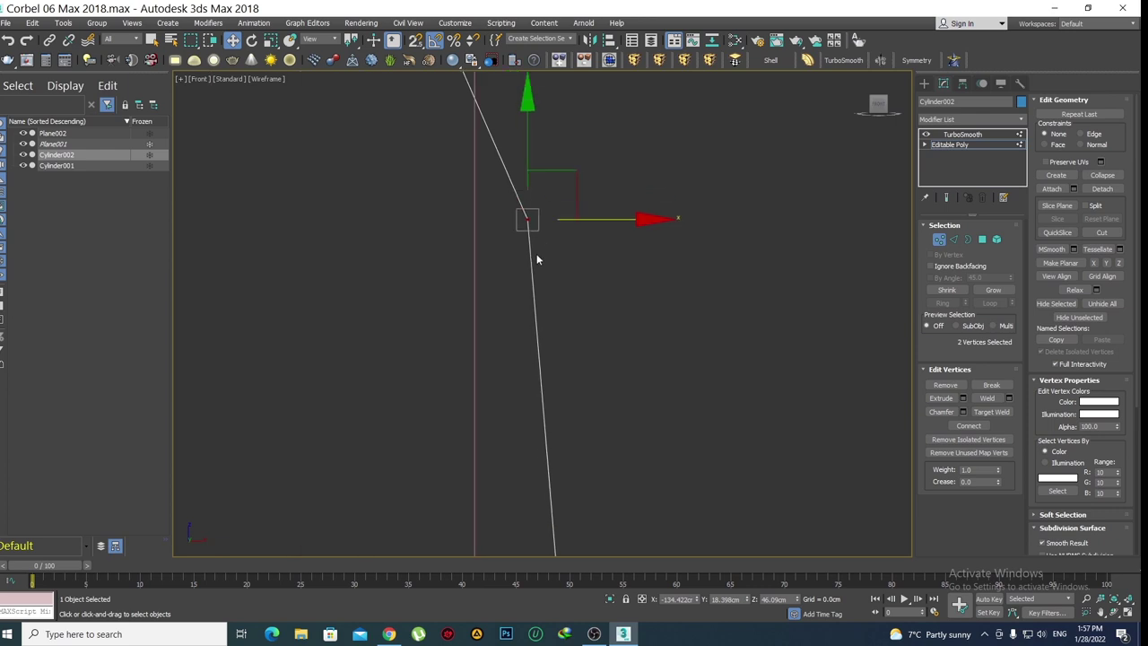
scroll(529, 203, down, 2)
scroll(536, 207, down, 2)
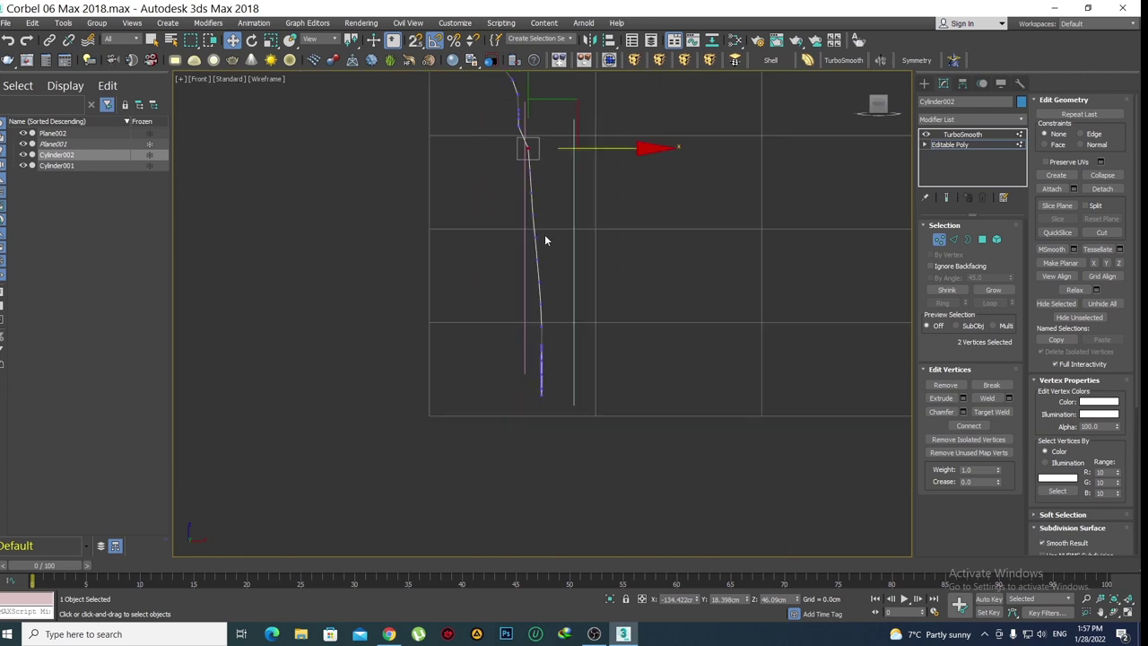
mouse_move(545, 234)
middle_down()
mouse_move(532, 310)
mouse_move(476, 264)
middle_up()
middle_drag(635, 274, 581, 285)
With shaded reference display, box-select the vertices along the left corbel's profile edge
key(F3)
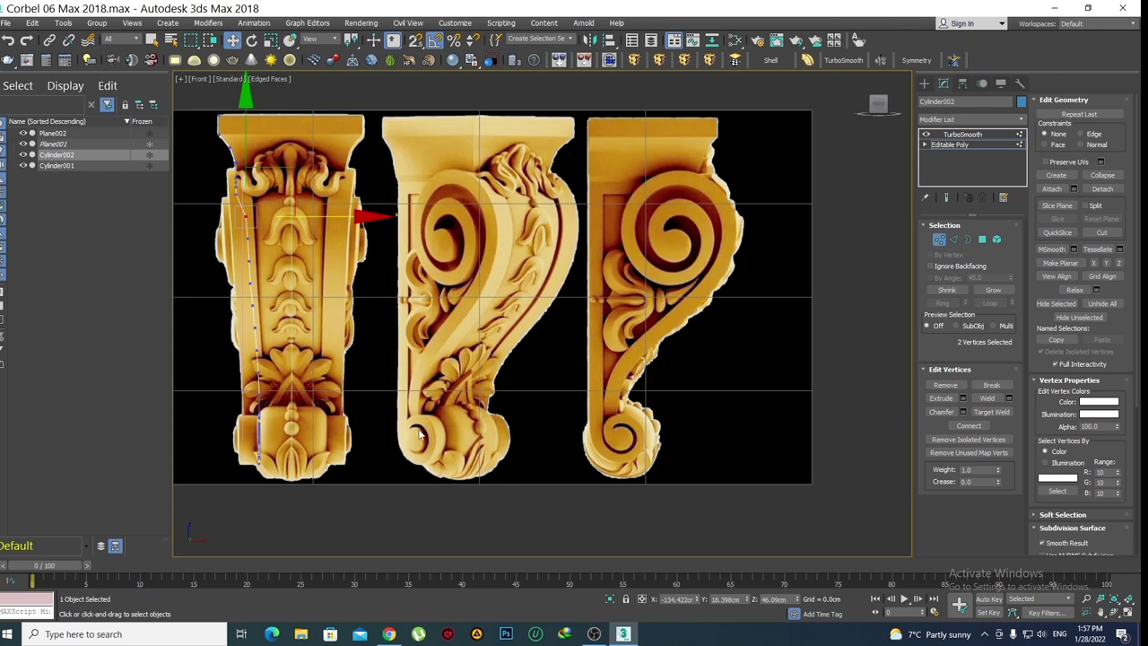
middle_drag(407, 432, 547, 422)
scroll(412, 329, up, 3)
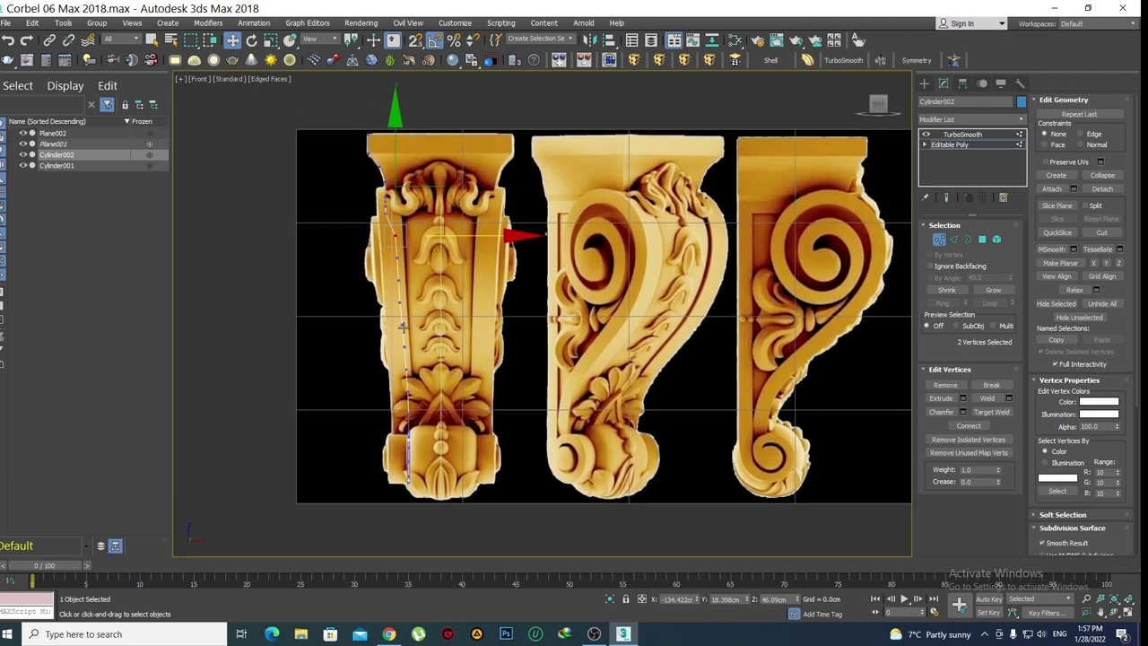
drag(378, 195, 431, 384)
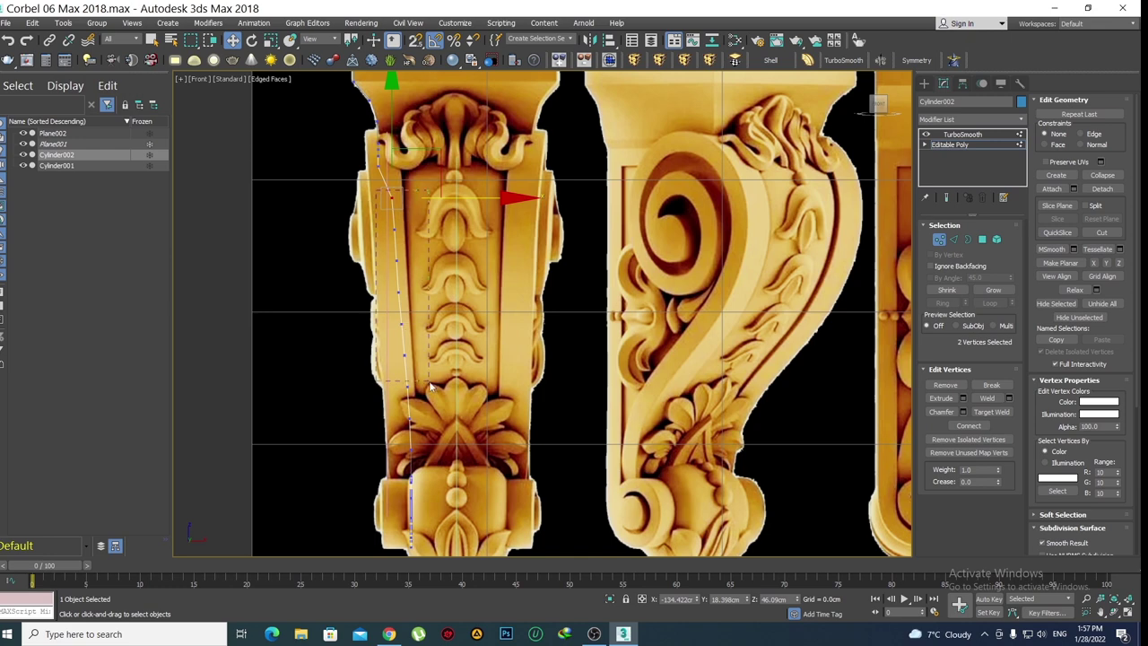
middle_drag(430, 384, 447, 324)
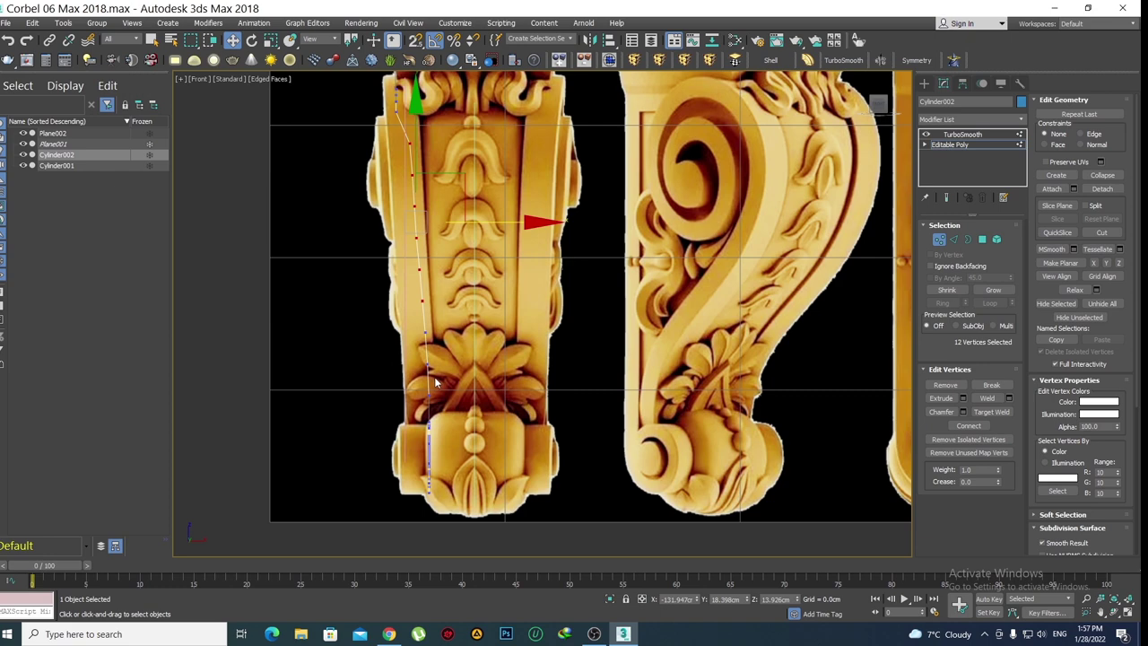
scroll(439, 359, up, 2)
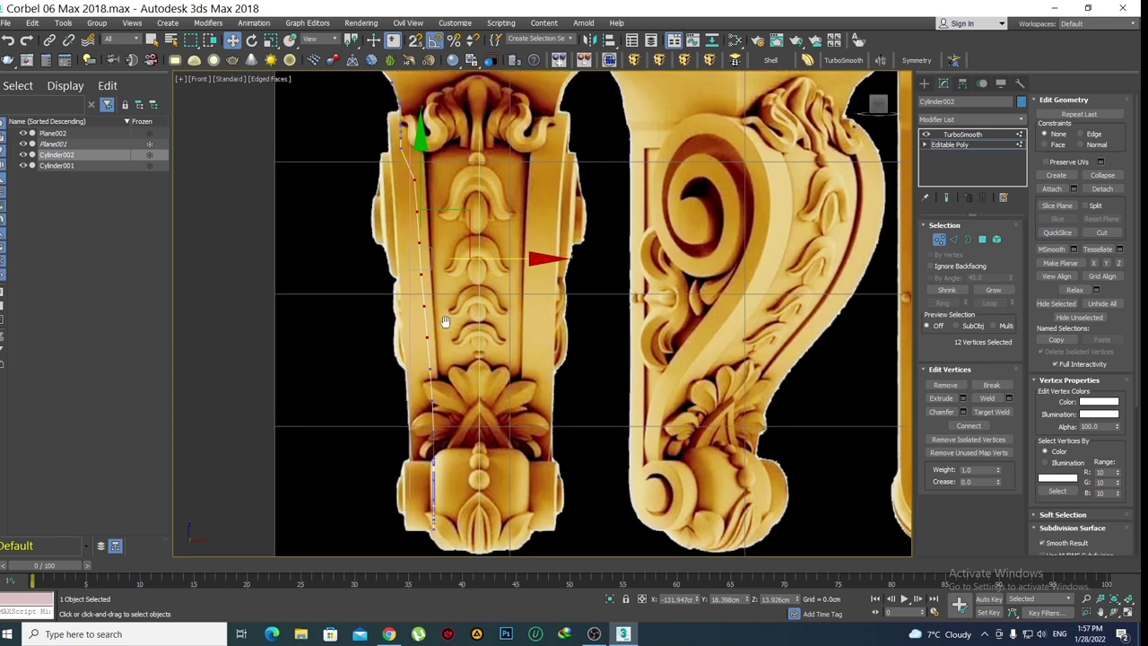
middle_drag(445, 319, 452, 364)
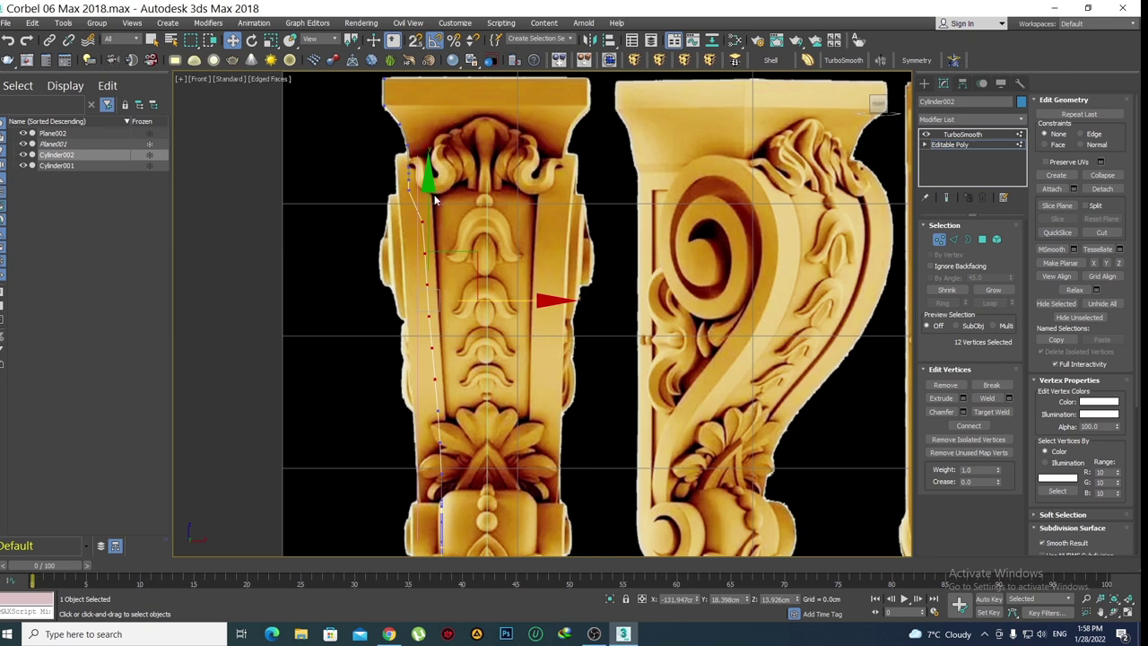
middle_drag(436, 200, 440, 145)
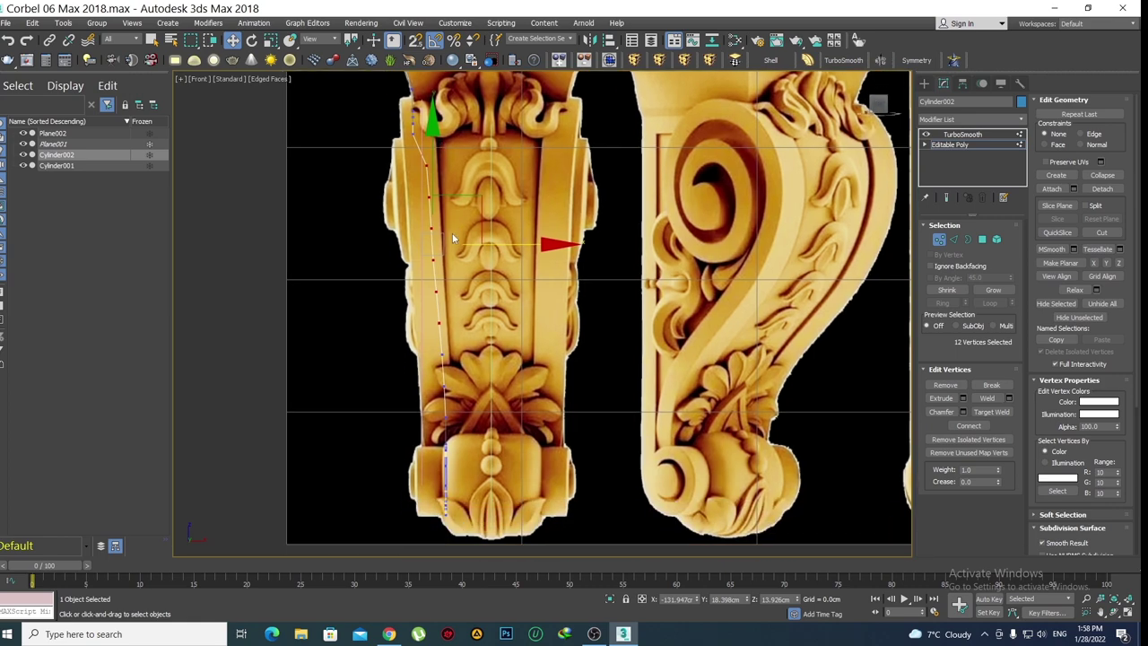
mouse_move(464, 427)
alt+middle_down()
mouse_move(504, 385)
mouse_move(435, 306)
alt+middle_up()
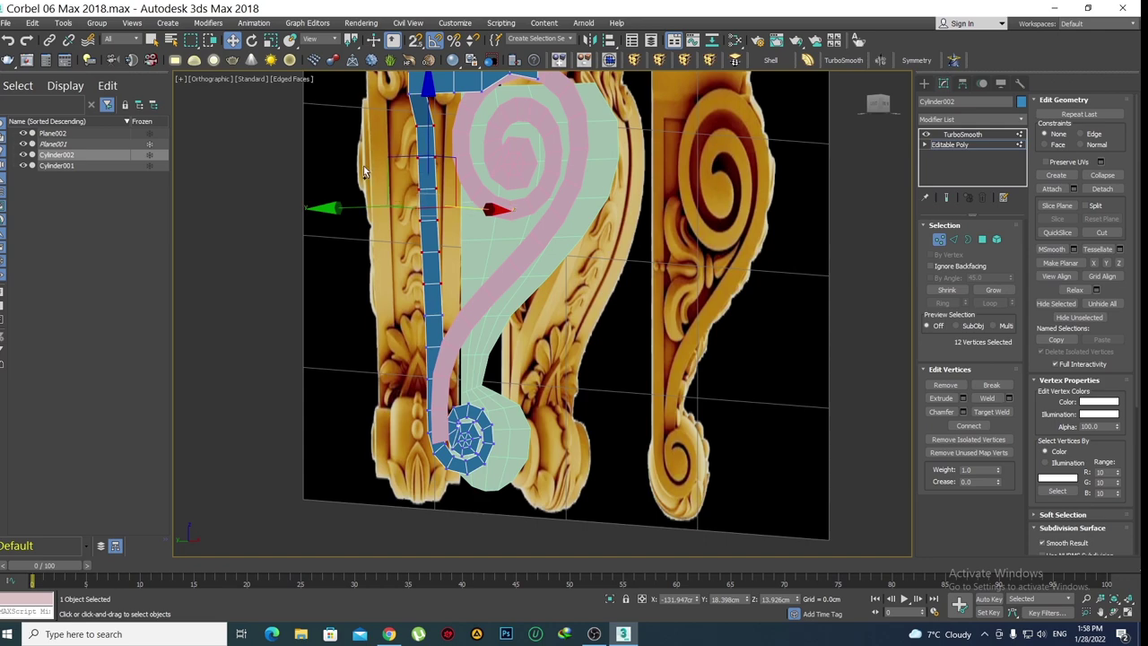
Add the lower strip vertices and several spiral-edge vertices to the selection
ctrl+drag(362, 229, 467, 269)
scroll(416, 411, up, 2)
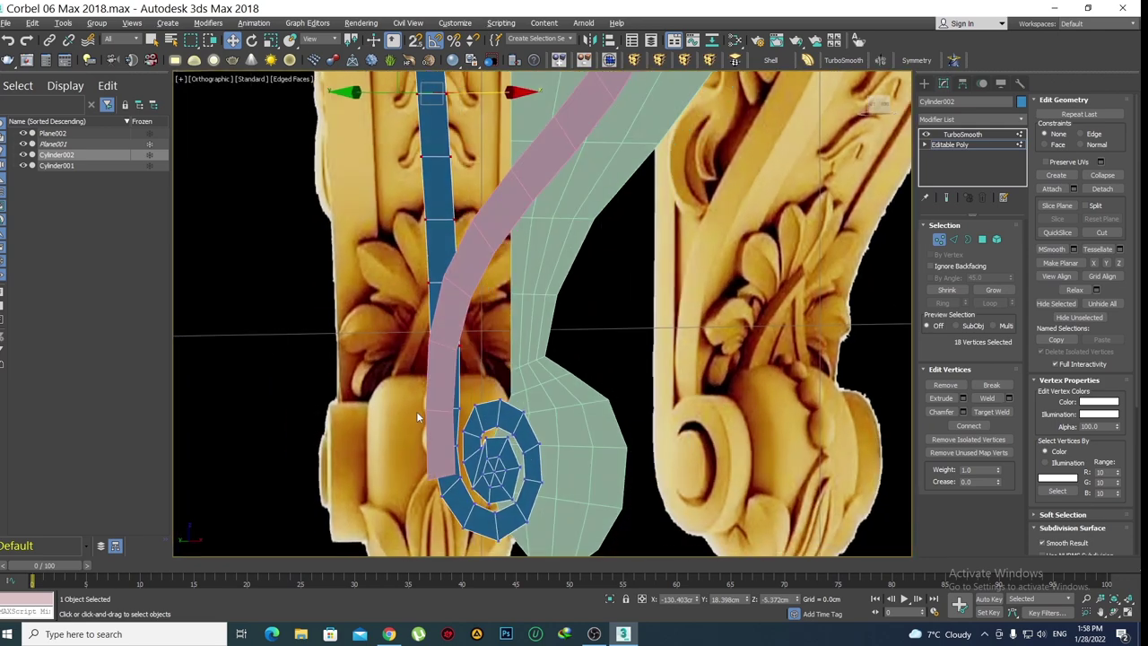
mouse_move(416, 410)
alt+middle_down()
mouse_move(393, 412)
mouse_move(400, 301)
mouse_move(440, 314)
mouse_move(428, 310)
alt+middle_up()
ctrl+click(451, 319)
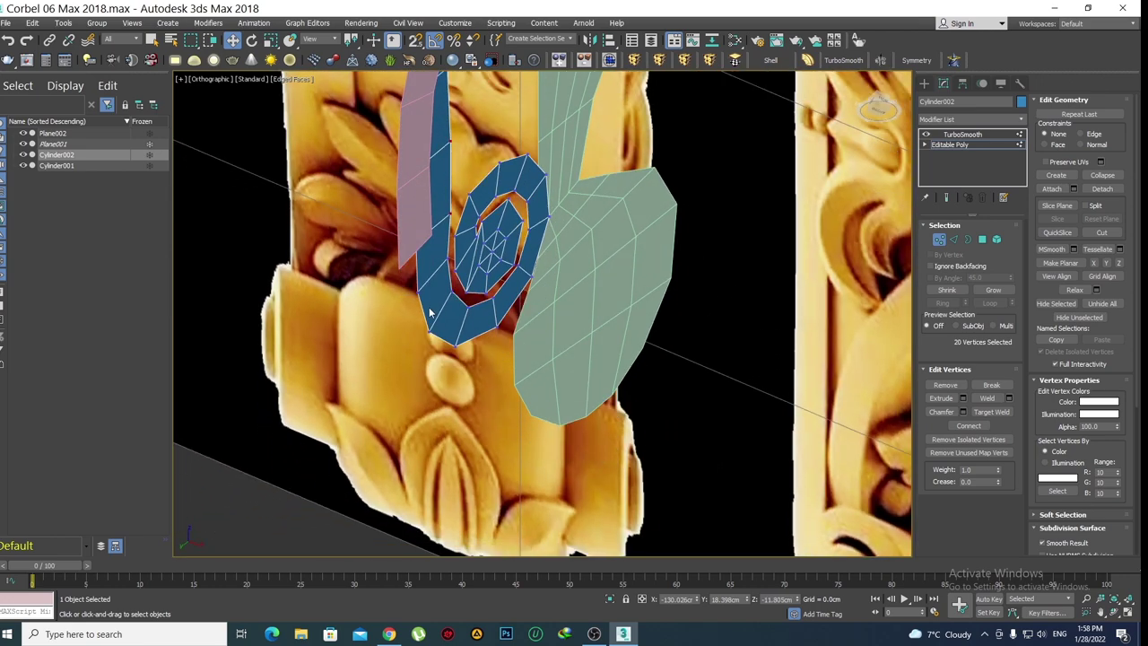
ctrl+click(453, 274)
ctrl+click(451, 261)
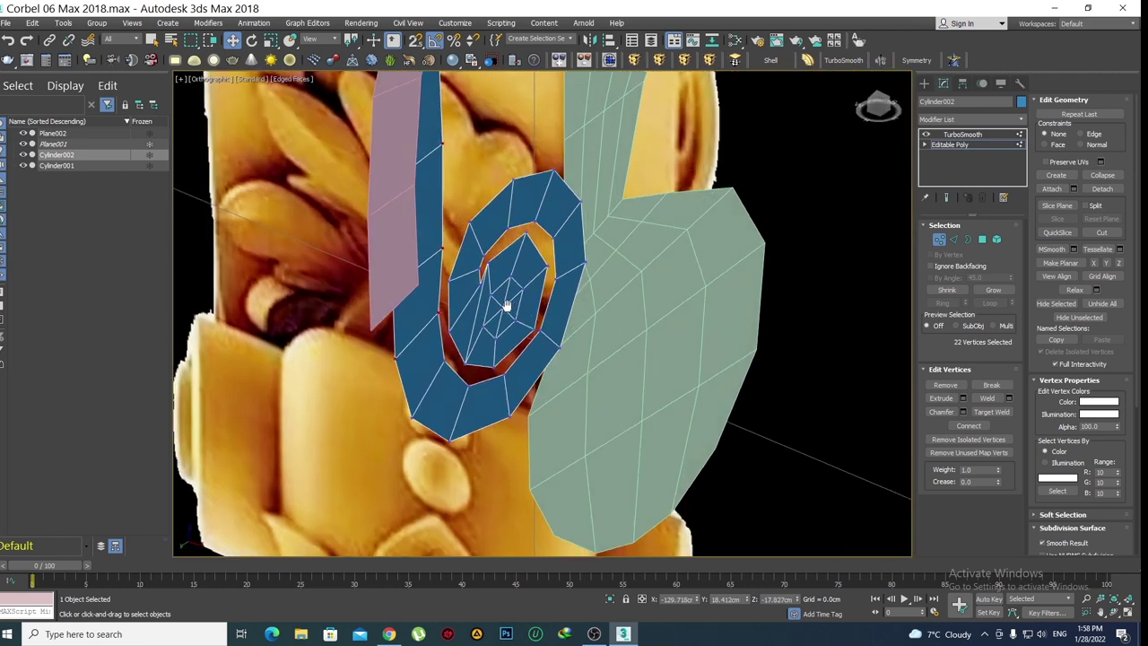
scroll(502, 314, down, 4)
mouse_move(502, 314)
alt+middle_down()
mouse_move(529, 356)
mouse_move(373, 342)
mouse_move(430, 246)
mouse_move(439, 343)
mouse_move(539, 304)
alt+middle_up()
key(f)
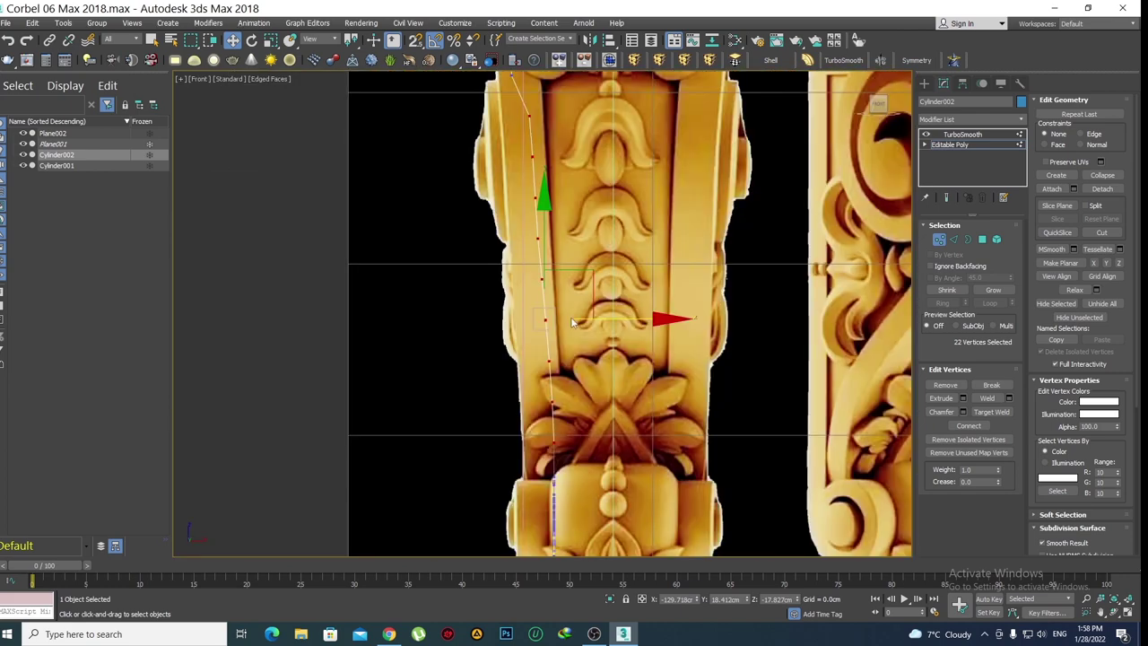
scroll(601, 287, down, 2)
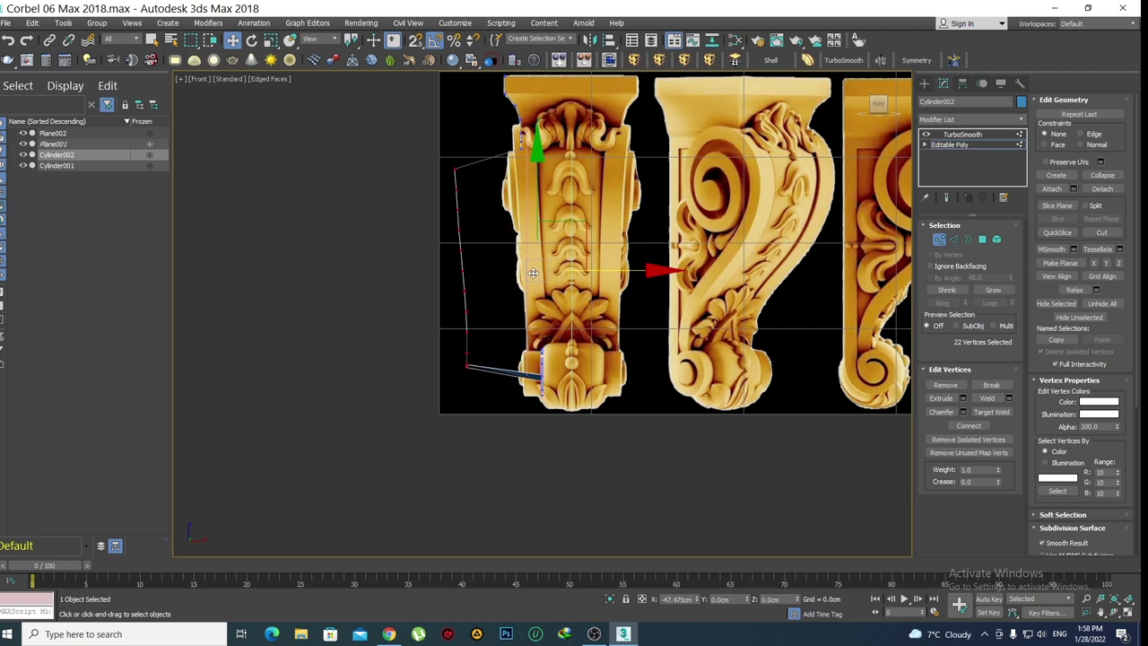
drag(538, 272, 547, 280)
scroll(549, 276, up, 1)
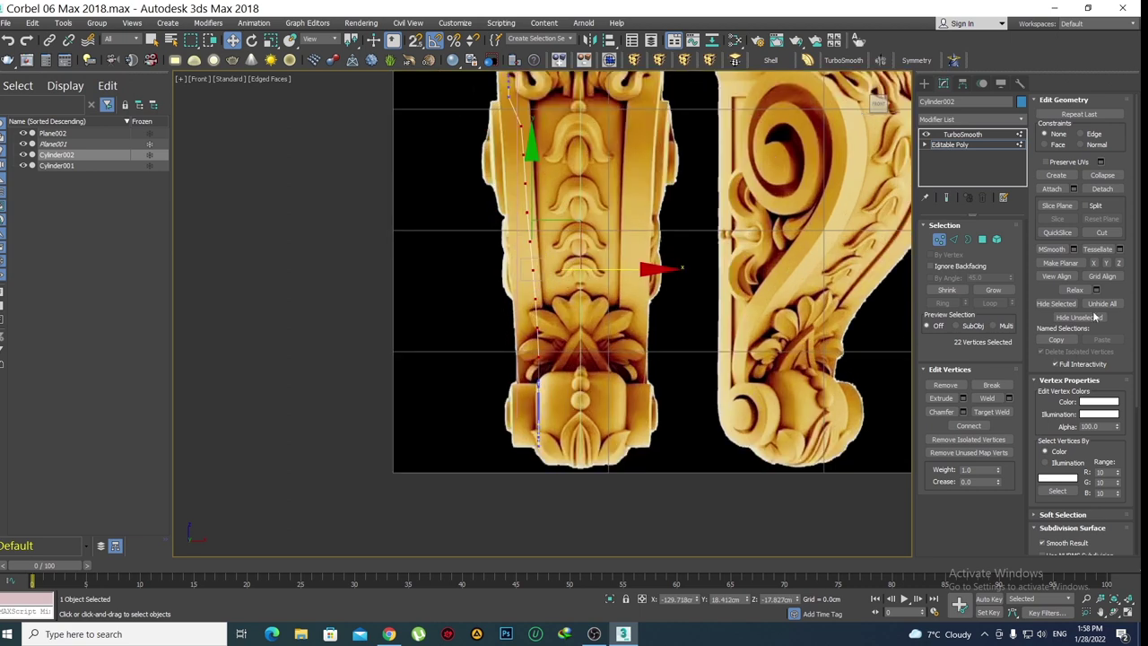
Make the selection planar in X, shift the column left onto the reference edge, and add more column vertices
click(1120, 264)
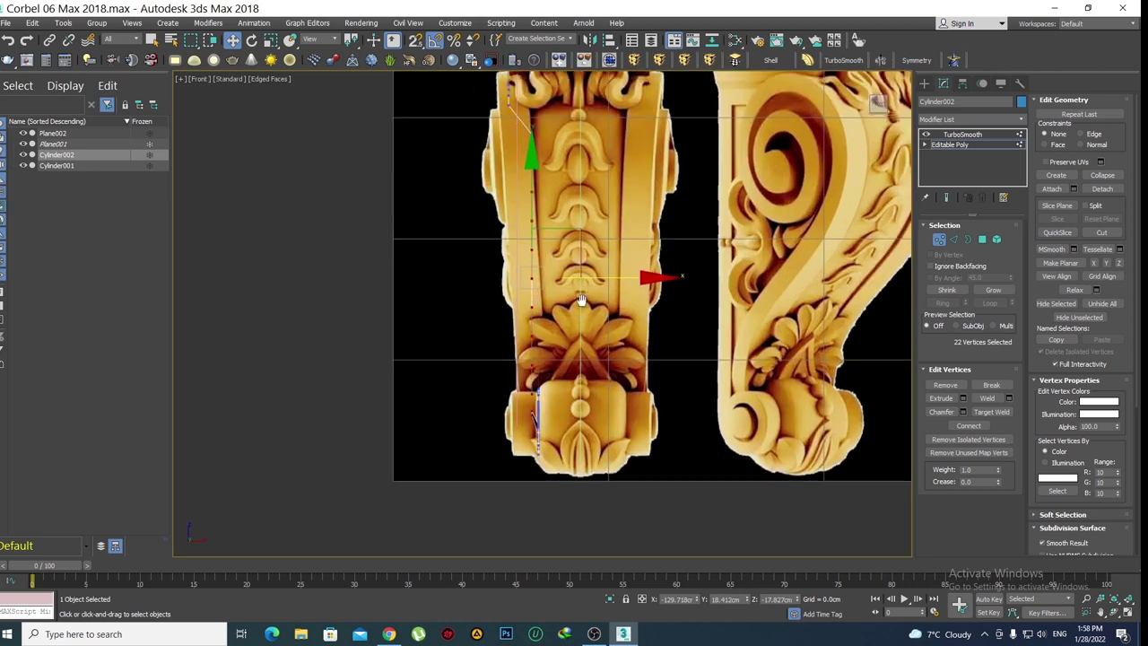
middle_drag(547, 90, 543, 195)
drag(597, 378, 574, 383)
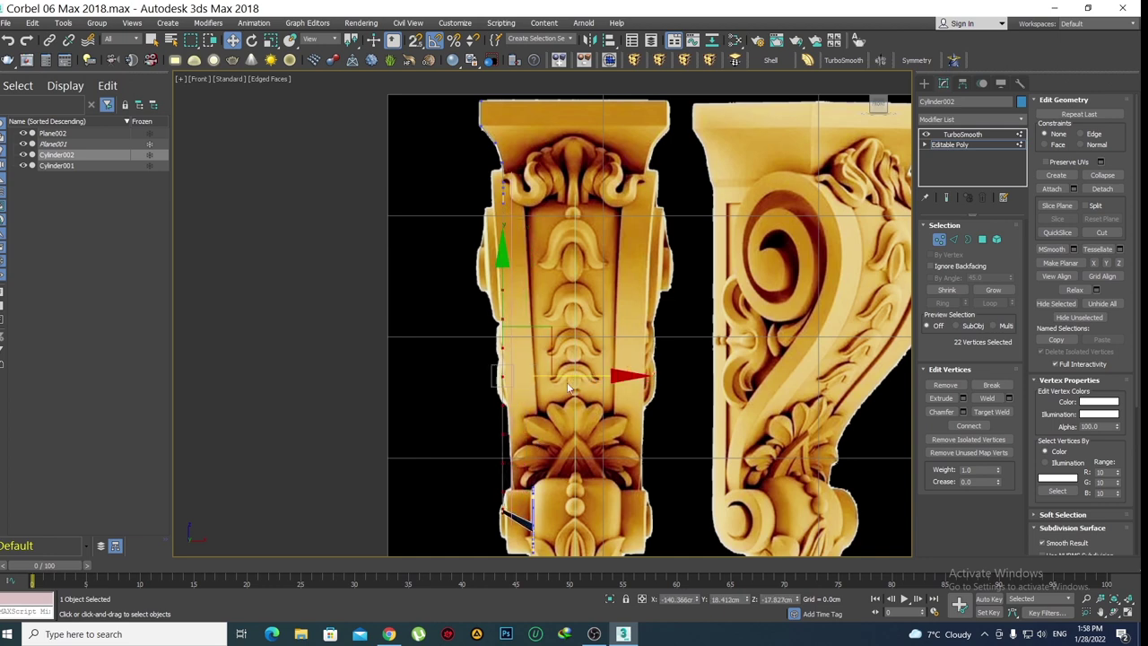
scroll(567, 296, up, 3)
scroll(566, 288, up, 2)
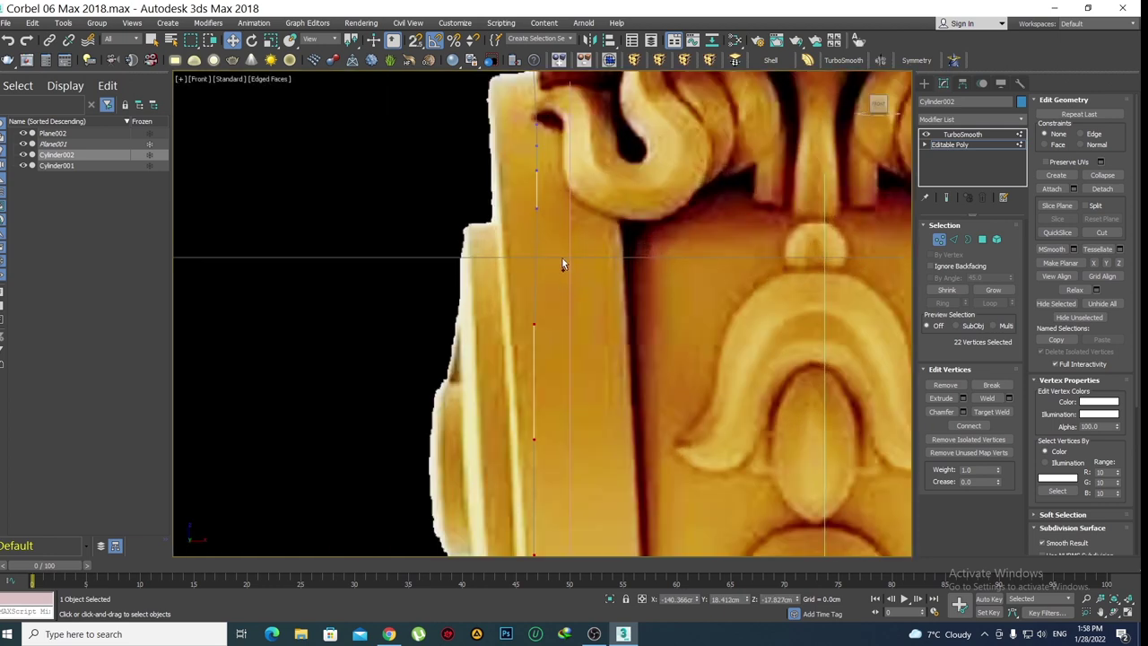
ctrl+drag(561, 257, 509, 187)
scroll(529, 252, down, 2)
scroll(533, 268, down, 1)
Select a group of left-edge vertices in Perspective and flatten them with Make Planar
key(p)
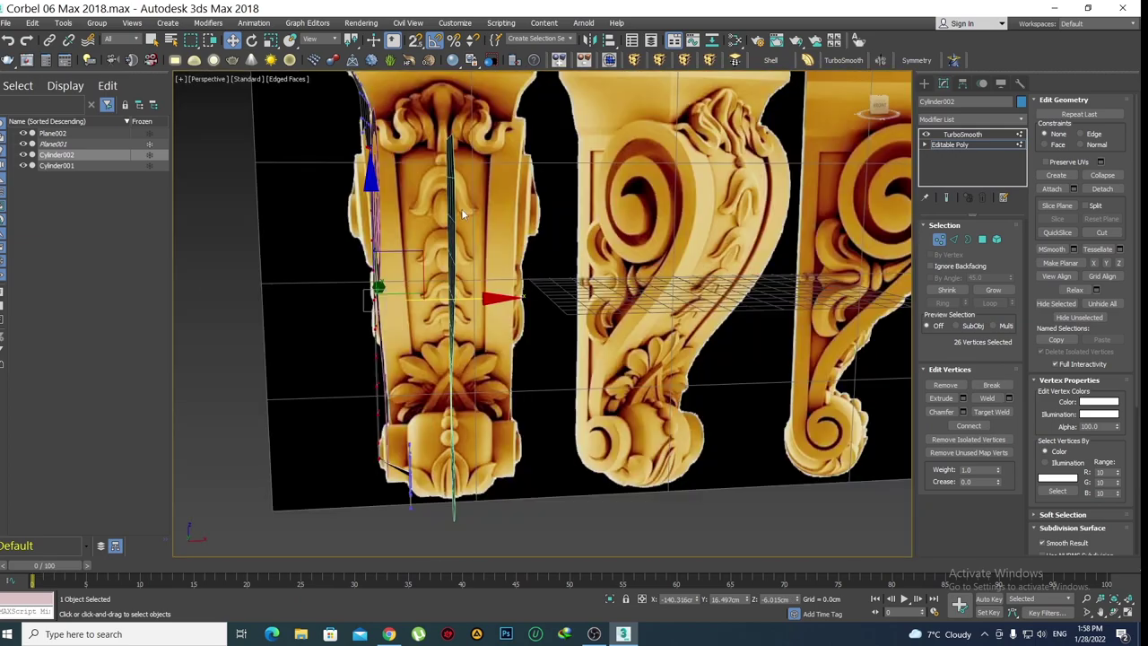
mouse_move(534, 268)
alt+middle_down()
mouse_move(471, 252)
mouse_move(451, 269)
alt+middle_up()
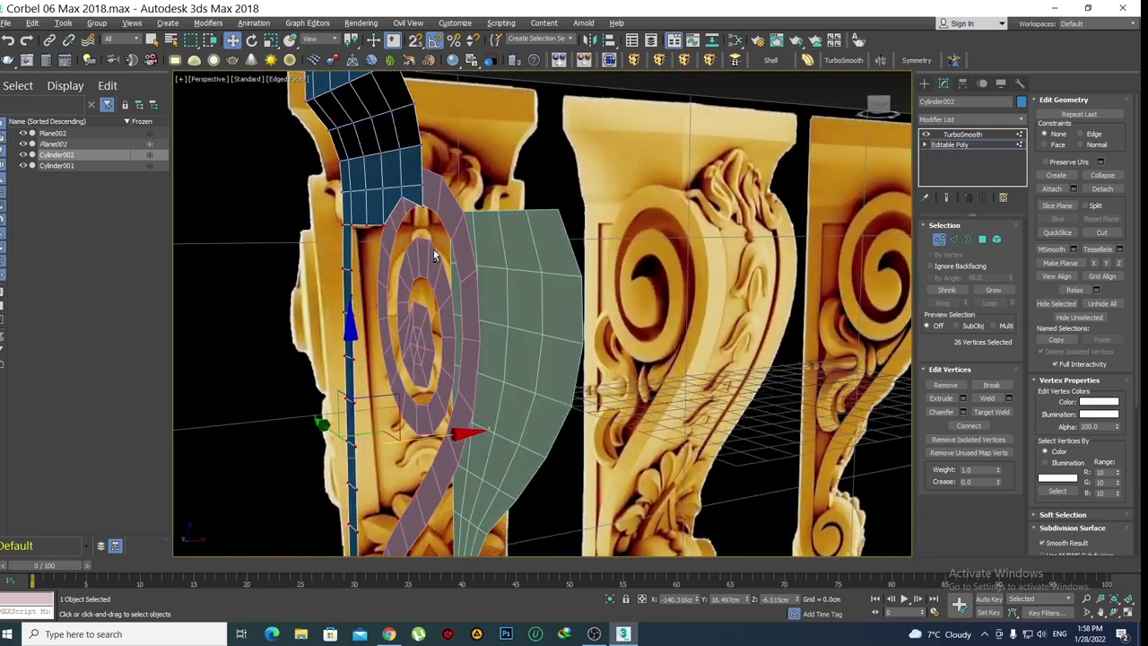
drag(451, 269, 282, 187)
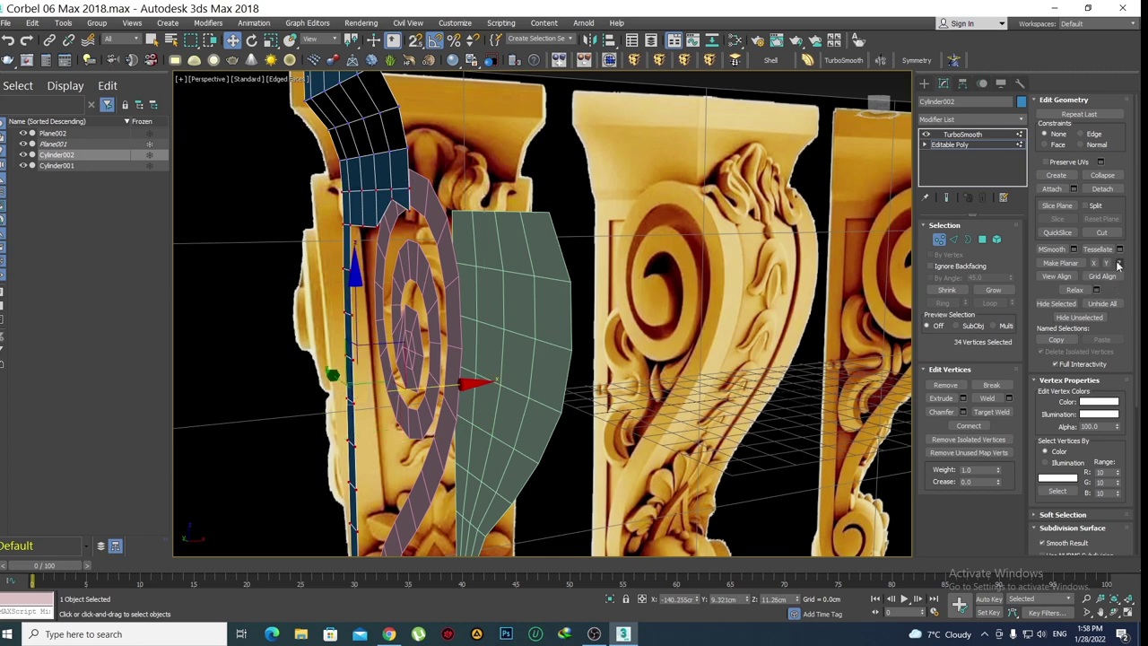
click(1118, 263)
alt+middle_drag(632, 319, 487, 271)
scroll(538, 287, down, 5)
key(f)
Nudge the vertex column slightly right in the Front view
middle_drag(552, 355, 557, 332)
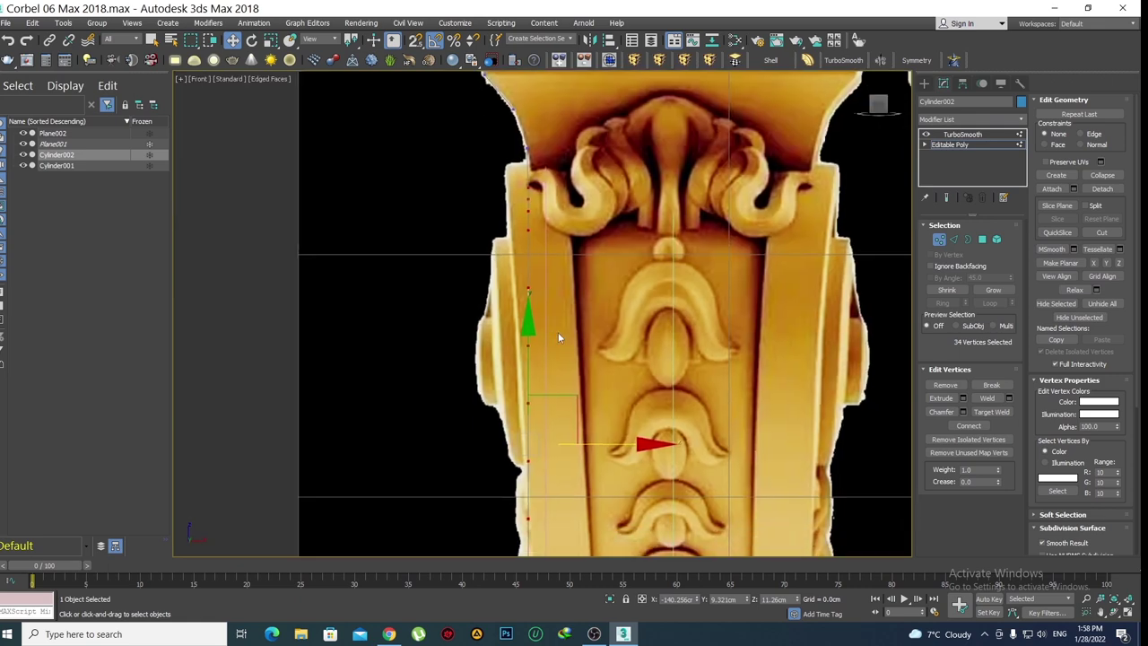
drag(610, 443, 616, 443)
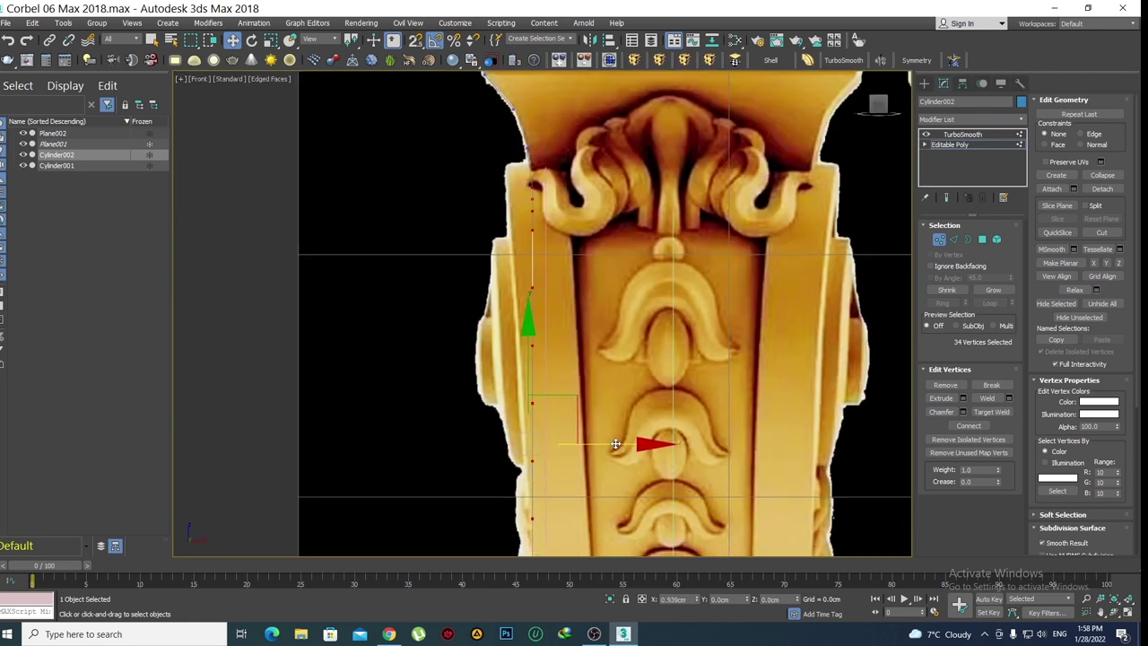
middle_drag(617, 443, 577, 344)
scroll(562, 360, down, 3)
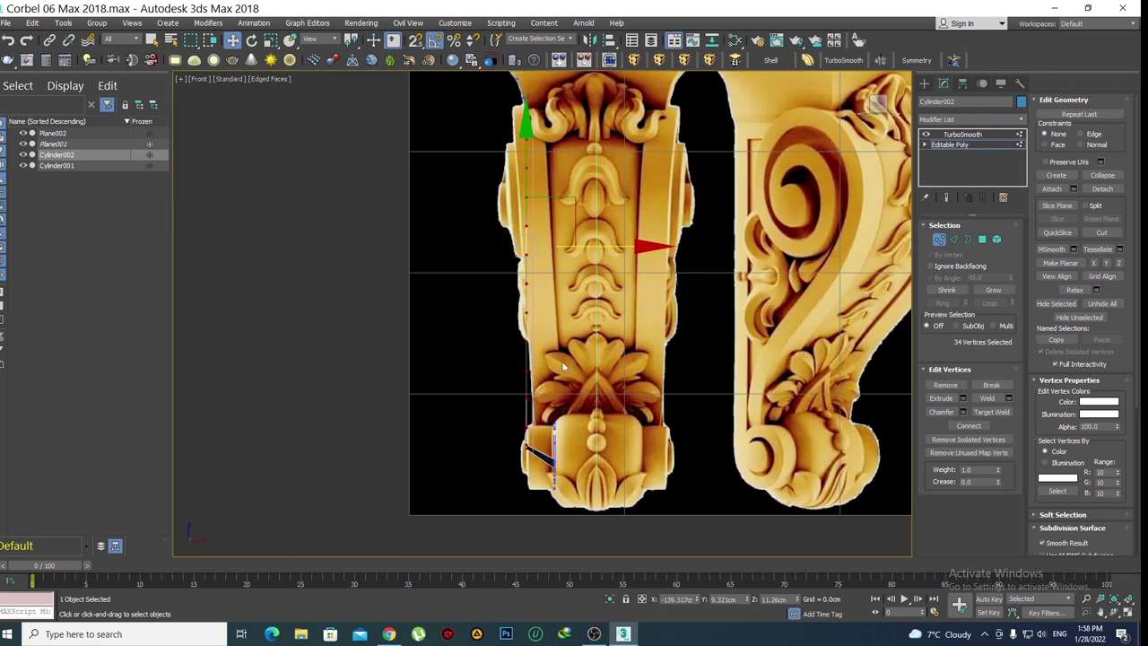
middle_drag(558, 399, 555, 343)
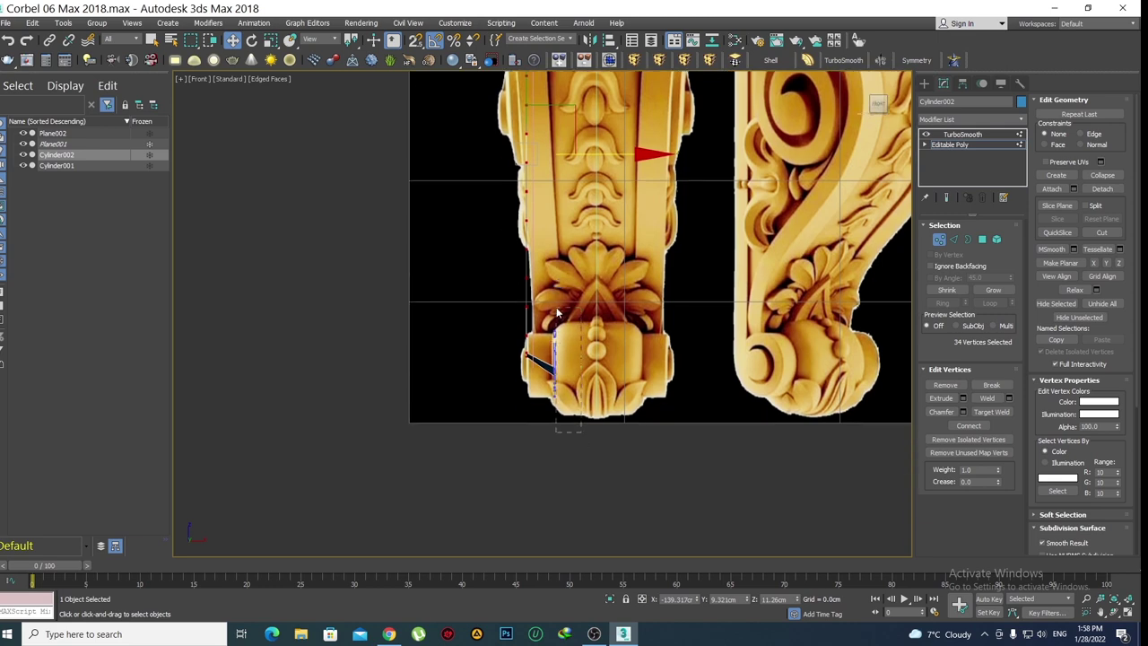
scroll(568, 387, up, 2)
Slide the lower vertices onto the base outline, then select the full left-edge column
drag(610, 363, 571, 358)
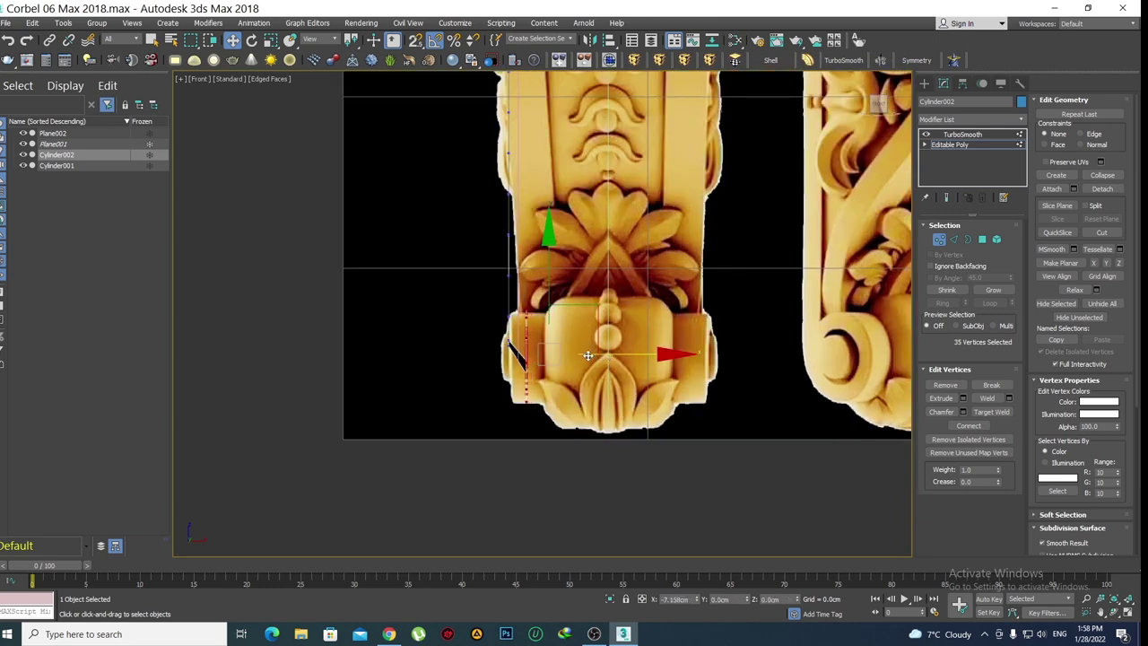
scroll(571, 357, up, 3)
scroll(531, 359, up, 2)
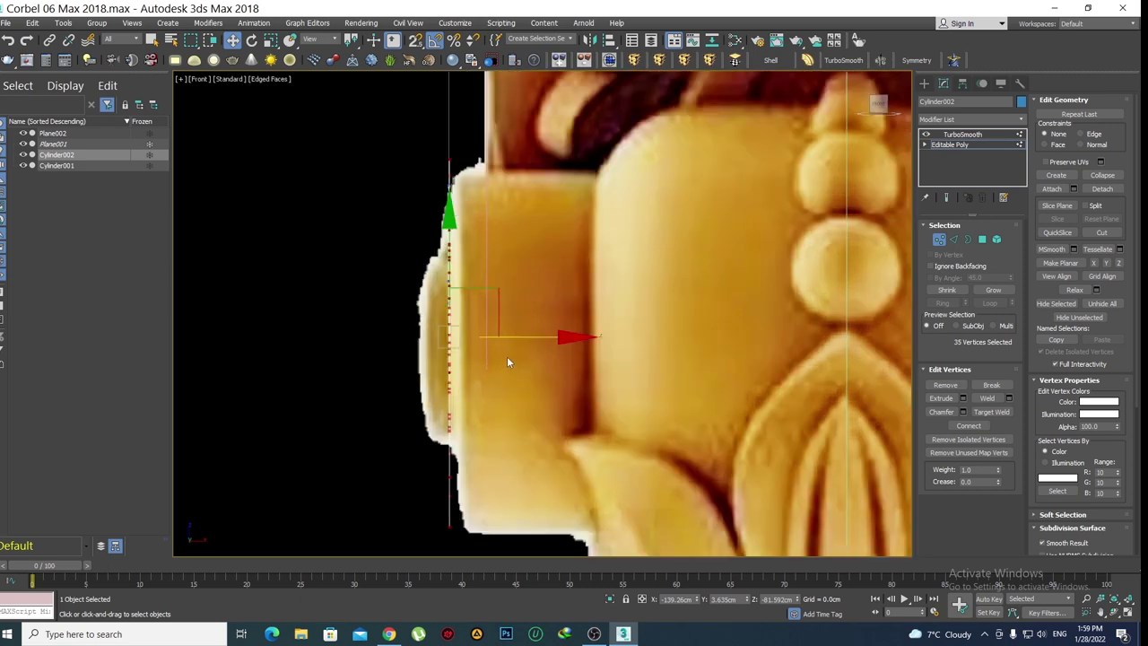
middle_drag(484, 355, 574, 393)
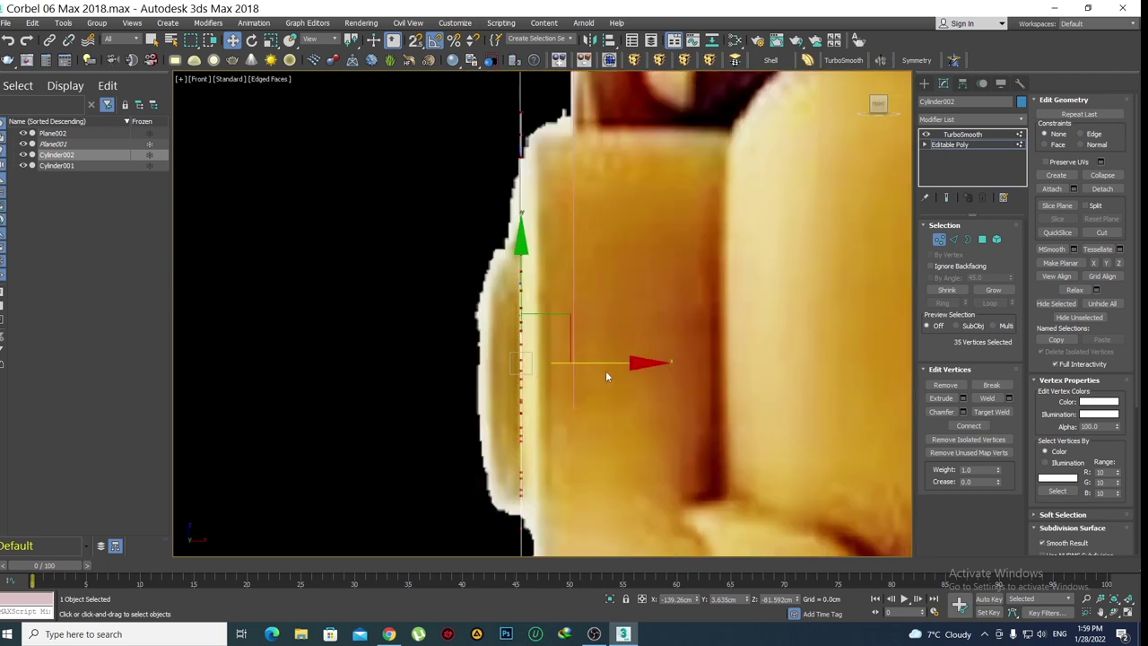
drag(609, 366, 614, 375)
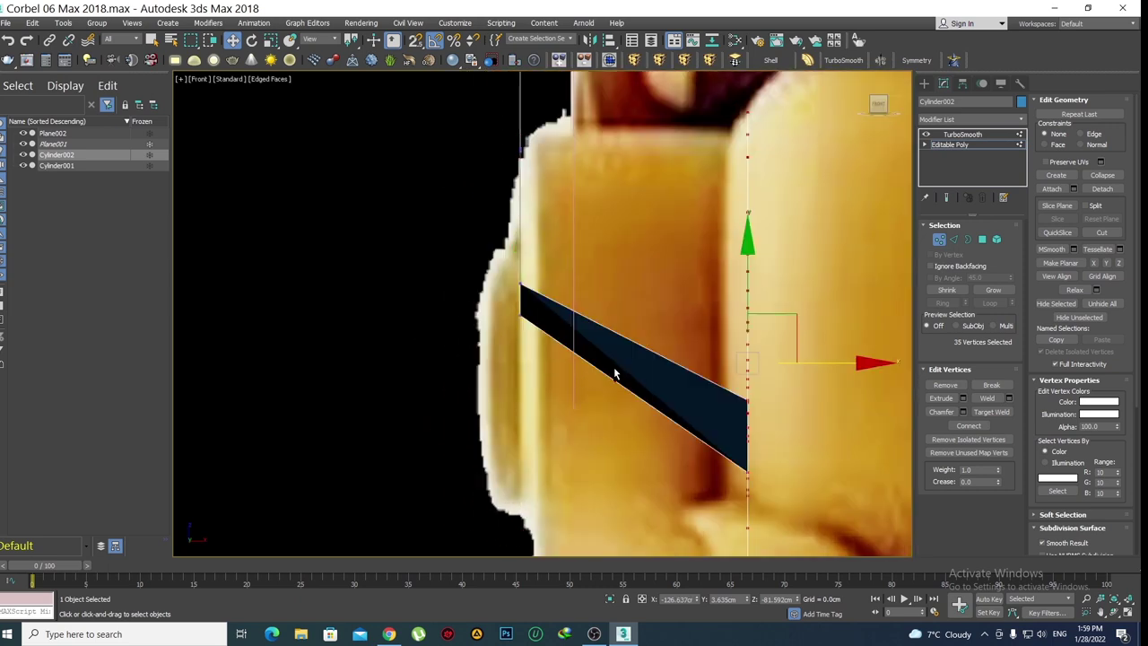
middle_drag(603, 344, 474, 290)
scroll(474, 290, down, 5)
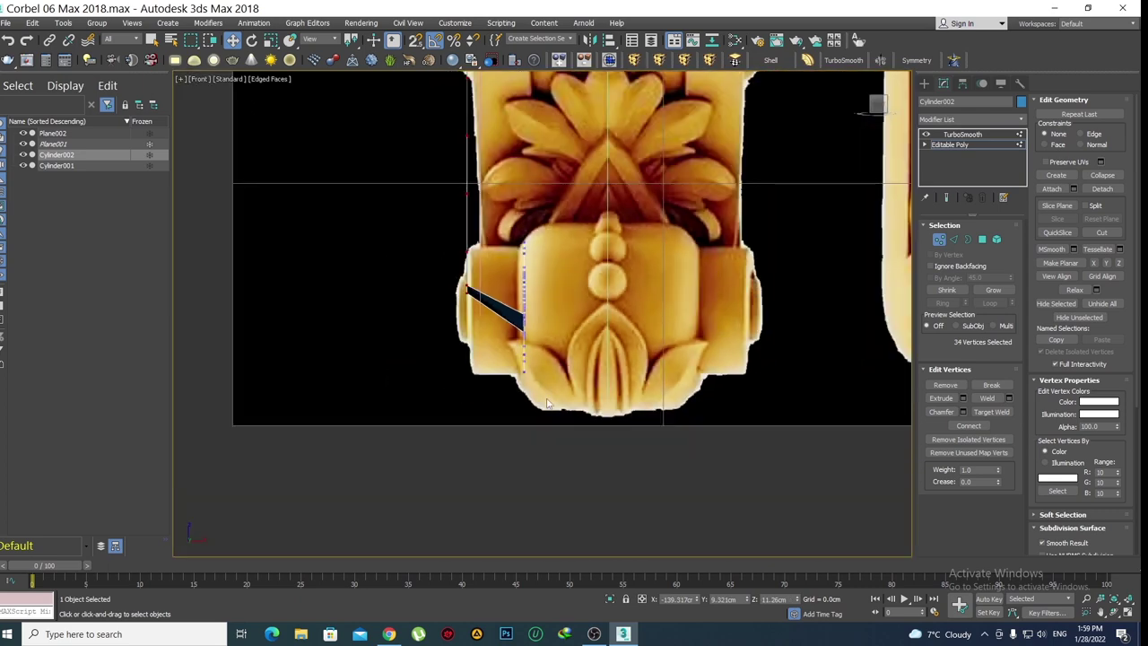
drag(515, 240, 510, 222)
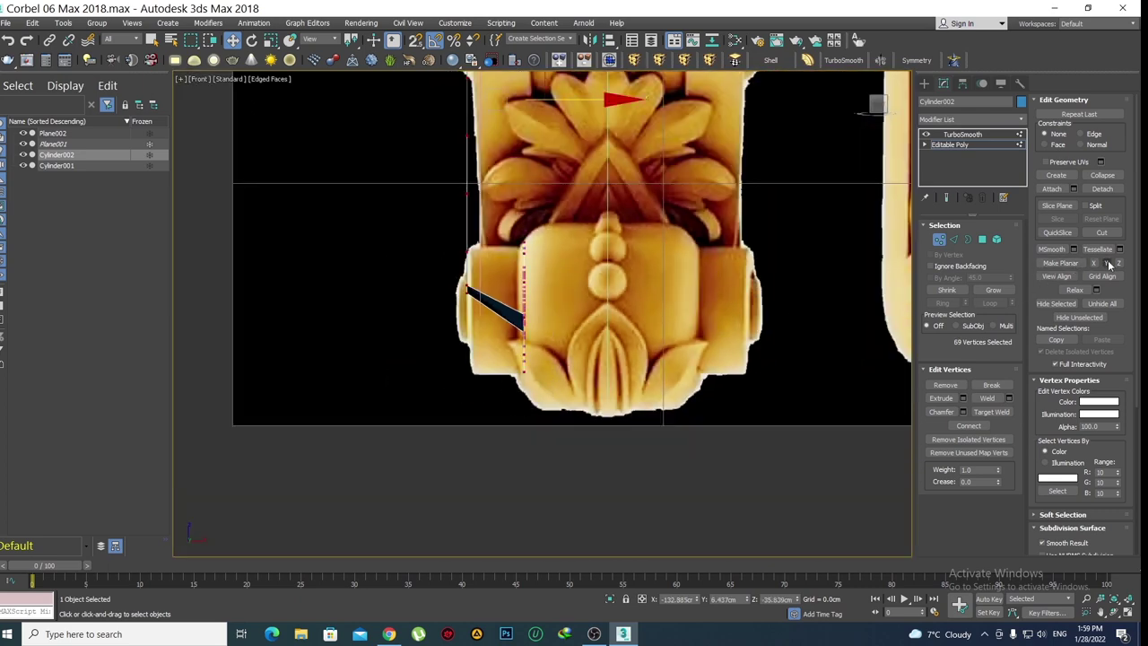
Flatten the 69 selected vertices with Make Planar X and shift the column left onto the reference edge
click(1119, 264)
middle_drag(502, 161, 513, 437)
scroll(501, 272, down, 2)
scroll(502, 398, up, 2)
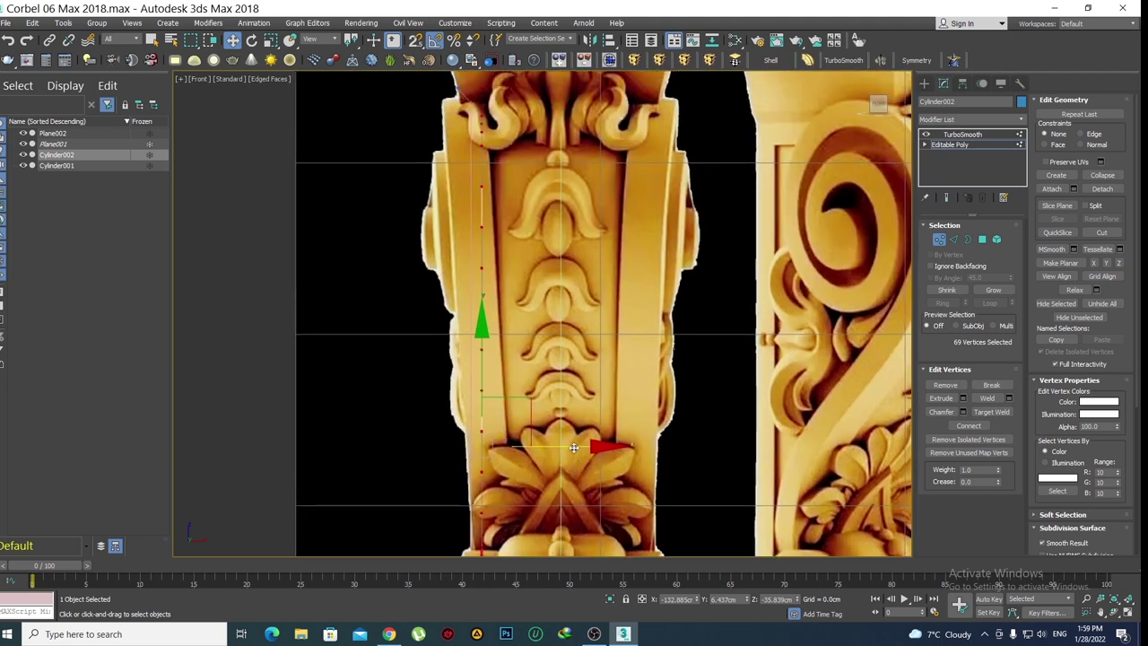
middle_drag(566, 287, 559, 313)
scroll(558, 314, down, 2)
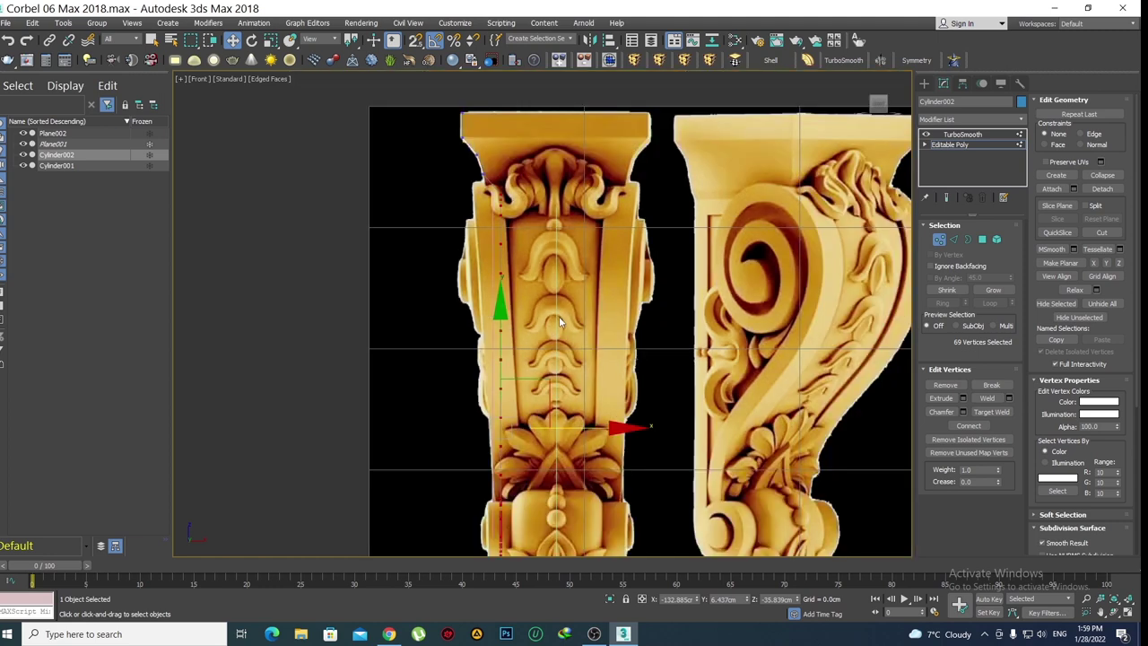
drag(579, 431, 571, 432)
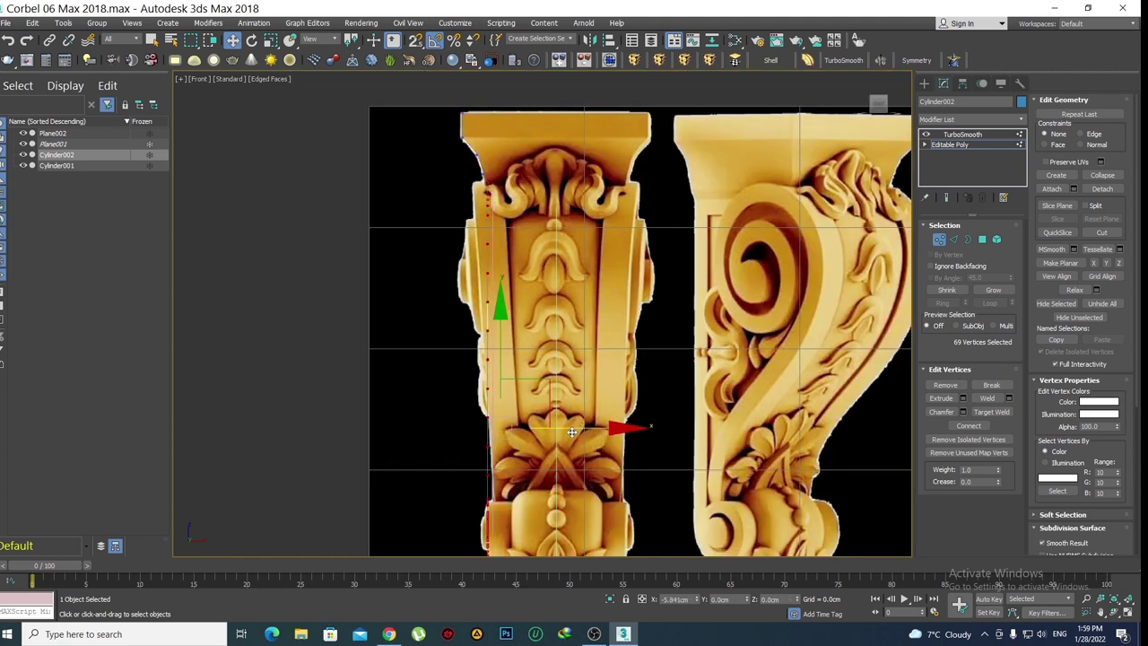
scroll(483, 158, up, 2)
scroll(498, 243, up, 3)
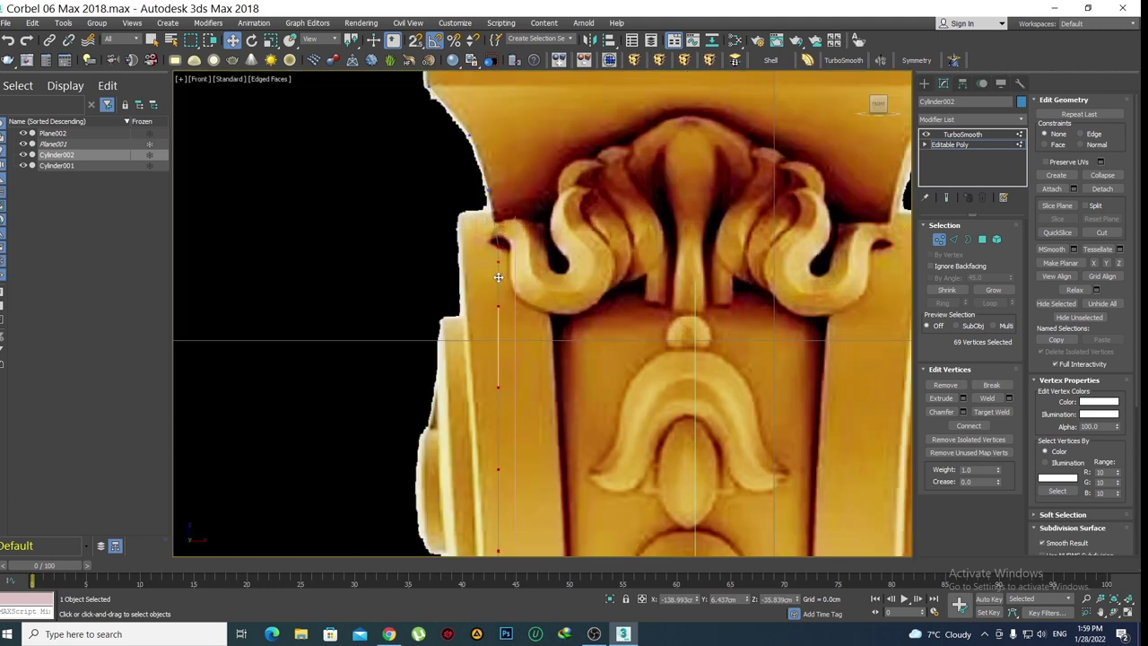
Reselect the vertices at the corbel's top-left corner along the cap's curved outline
drag(491, 199, 504, 207)
scroll(516, 194, up, 2)
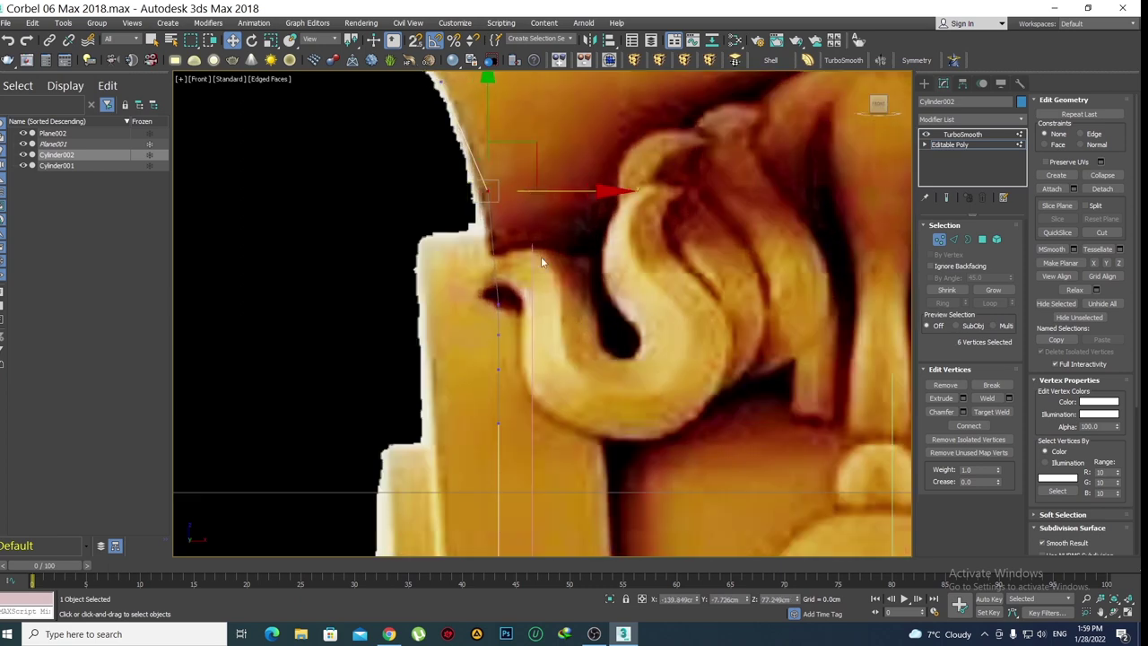
click(512, 297)
scroll(512, 297, down, 2)
drag(430, 186, 430, 187)
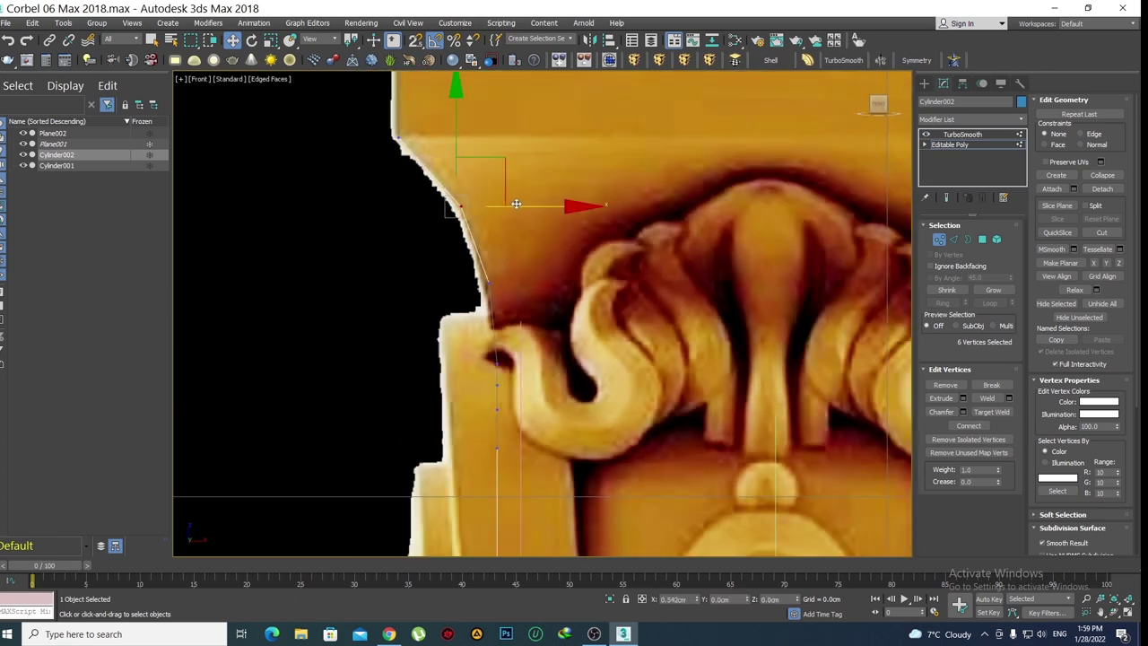
scroll(451, 206, down, 2)
scroll(451, 207, down, 3)
mouse_move(451, 206)
alt+middle_down()
mouse_move(429, 207)
mouse_move(469, 210)
mouse_move(510, 159)
mouse_move(530, 174)
mouse_move(507, 182)
mouse_move(487, 167)
alt+middle_up()
scroll(429, 207, up, 3)
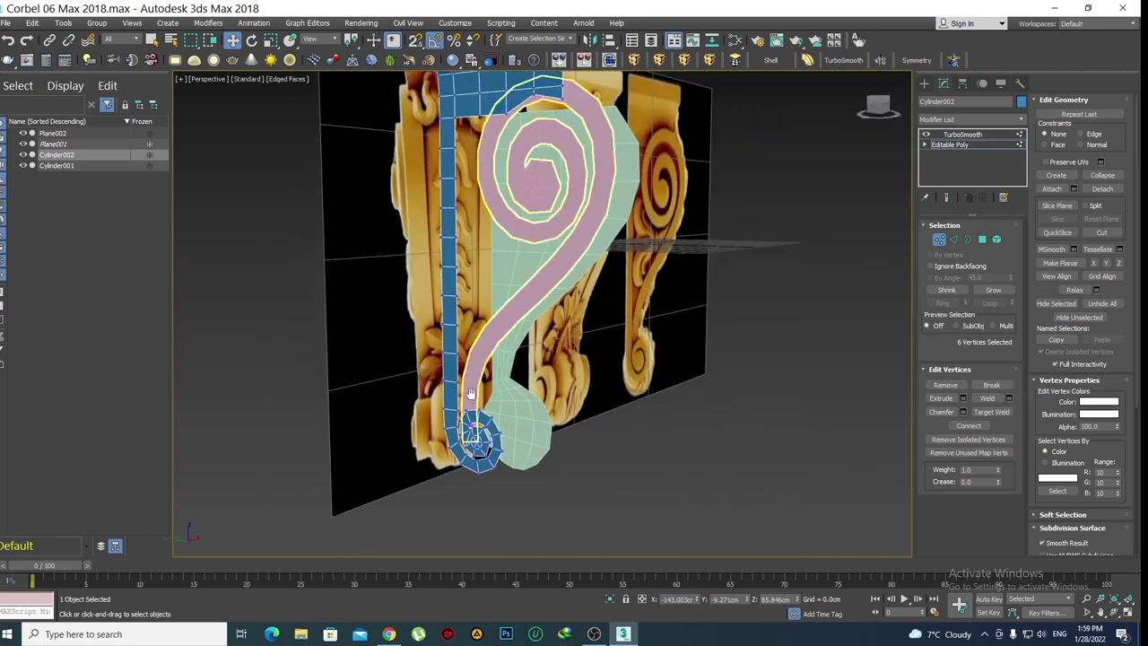
Orbit and zoom around the spiral scroll volute and the cylinder block to inspect them closely
scroll(502, 343, up, 3)
mouse_move(502, 343)
alt+middle_down()
mouse_move(543, 396)
mouse_move(597, 392)
mouse_move(577, 399)
alt+middle_up()
mouse_move(522, 299)
alt+middle_down()
mouse_move(538, 362)
mouse_move(508, 320)
alt+middle_up()
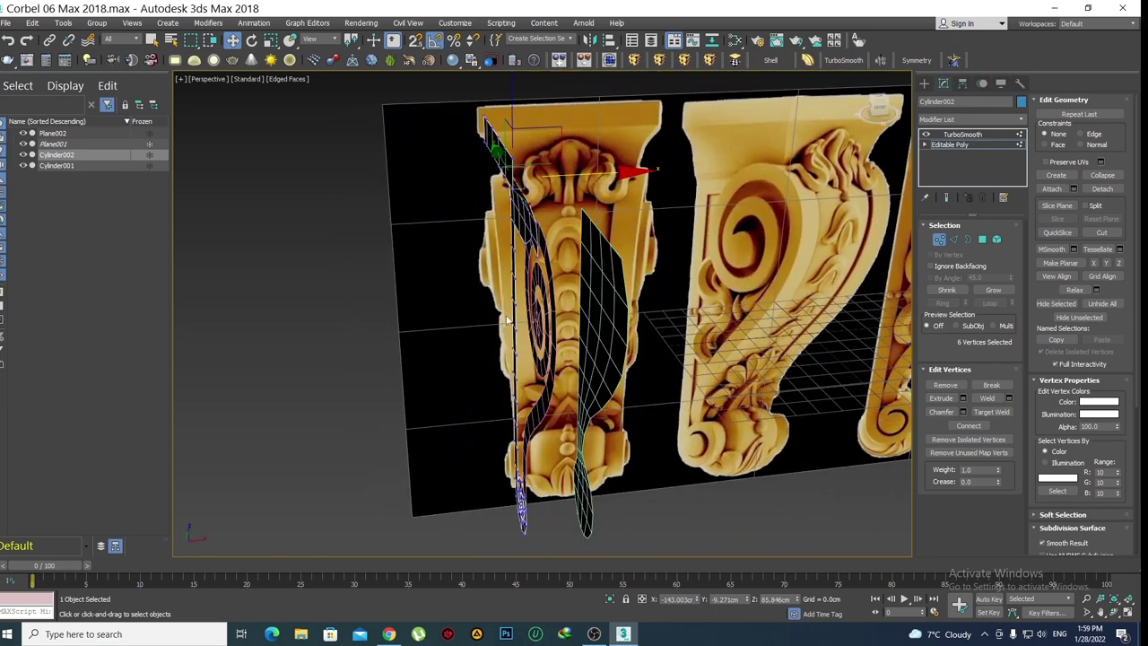
mouse_move(555, 202)
alt+middle_down()
mouse_move(574, 218)
mouse_move(511, 417)
alt+middle_up()
scroll(511, 418, up, 2)
scroll(510, 420, up, 2)
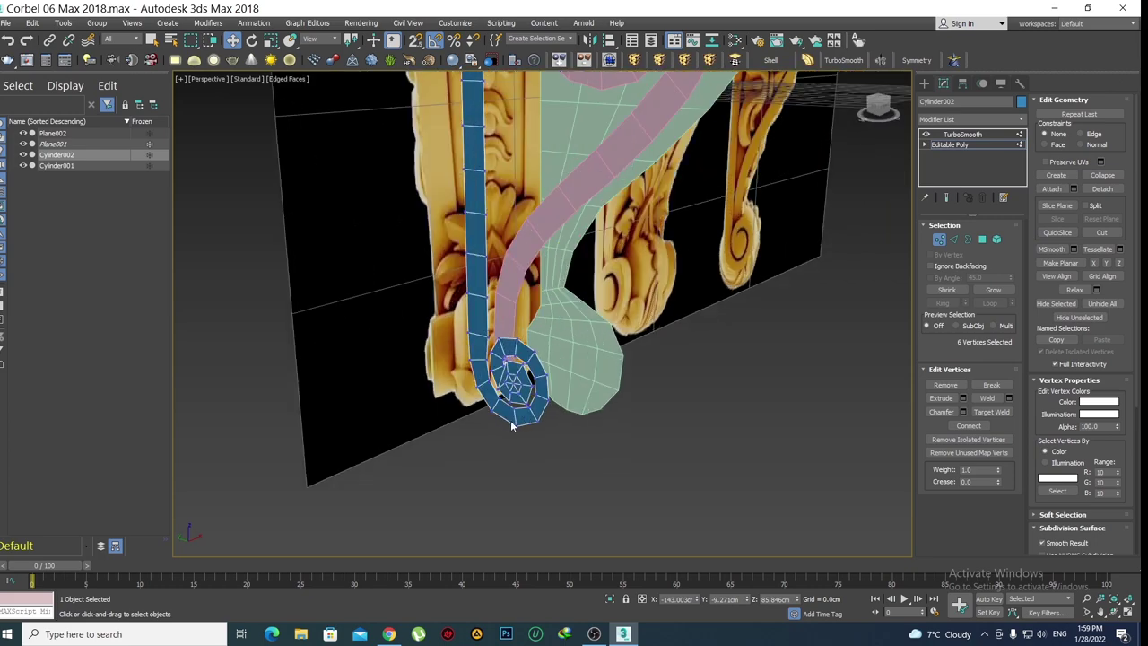
scroll(513, 408, up, 2)
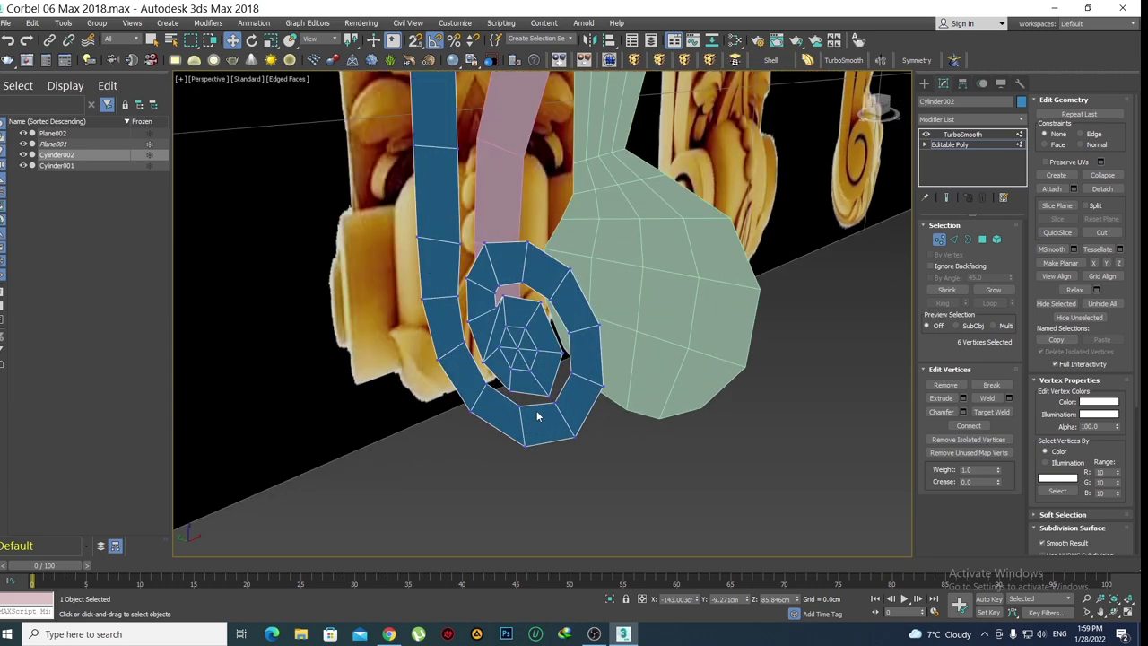
scroll(537, 410, down, 2)
scroll(536, 410, down, 3)
mouse_move(536, 410)
alt+middle_down()
mouse_move(505, 466)
mouse_move(680, 379)
alt+middle_up()
scroll(680, 379, up, 3)
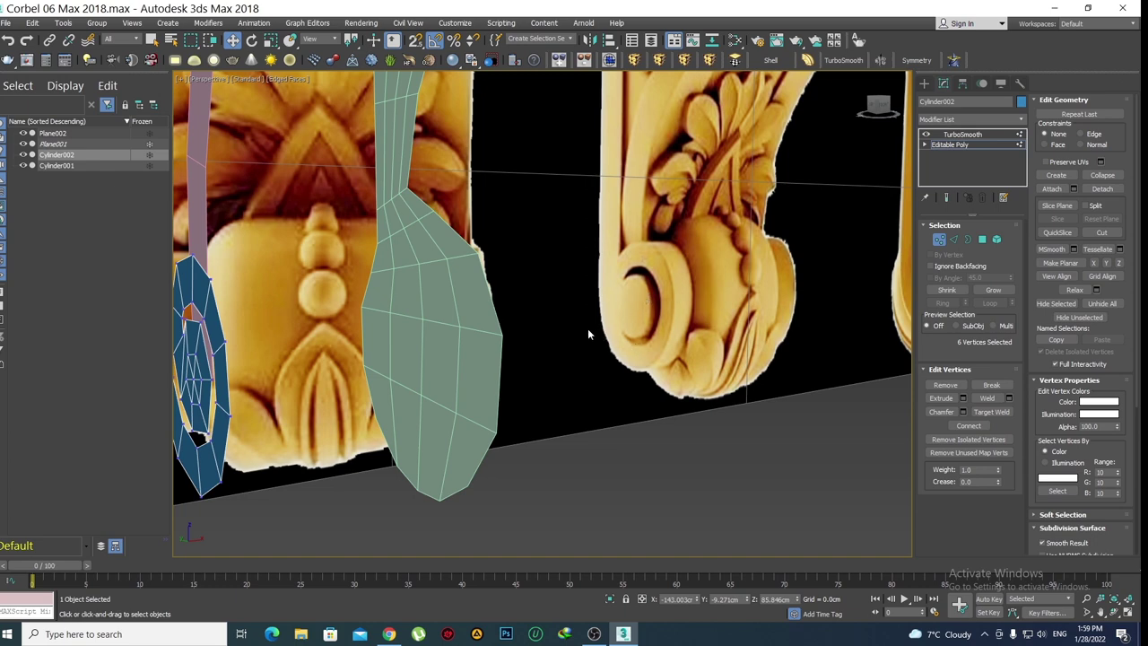
mouse_move(588, 334)
alt+middle_down()
mouse_move(524, 350)
mouse_move(525, 318)
alt+middle_up()
In Polygon mode, select the spiral's centre and inner-ring faces
key(4)
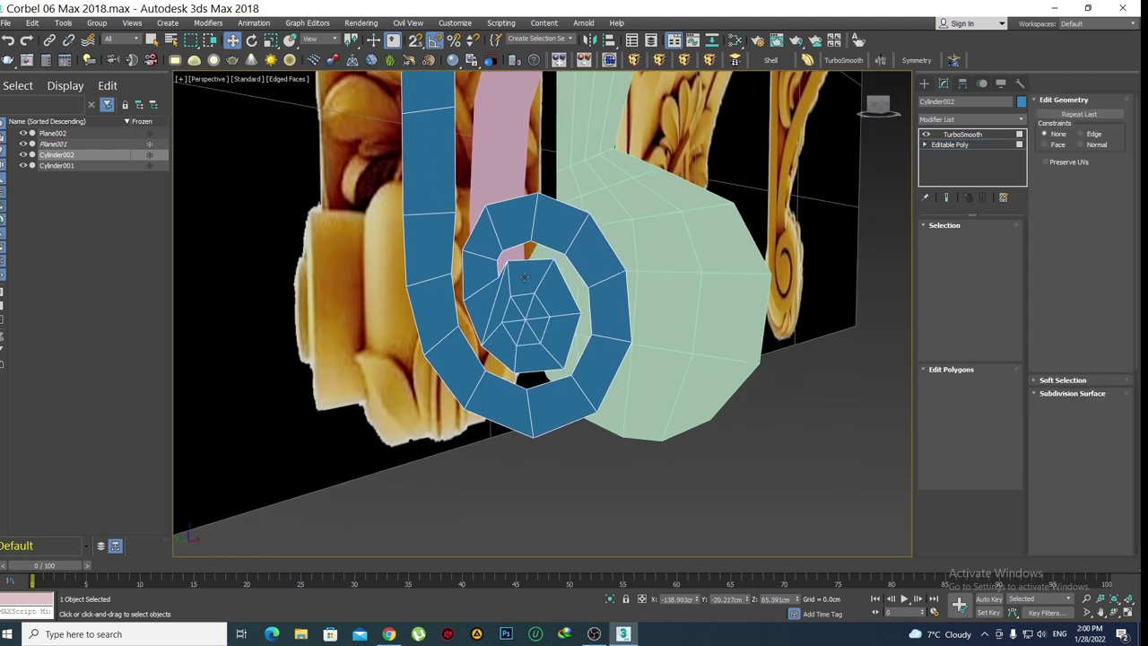
click(525, 276)
ctrl+click(561, 285)
ctrl+click(565, 324)
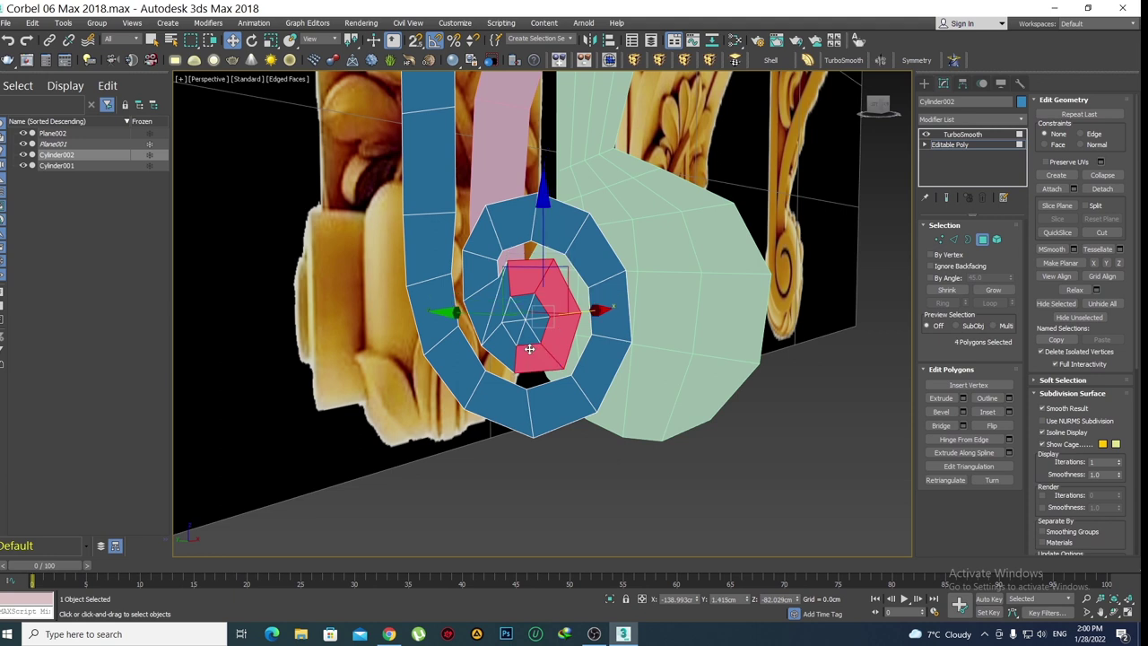
key(q)
ctrl+click(532, 348)
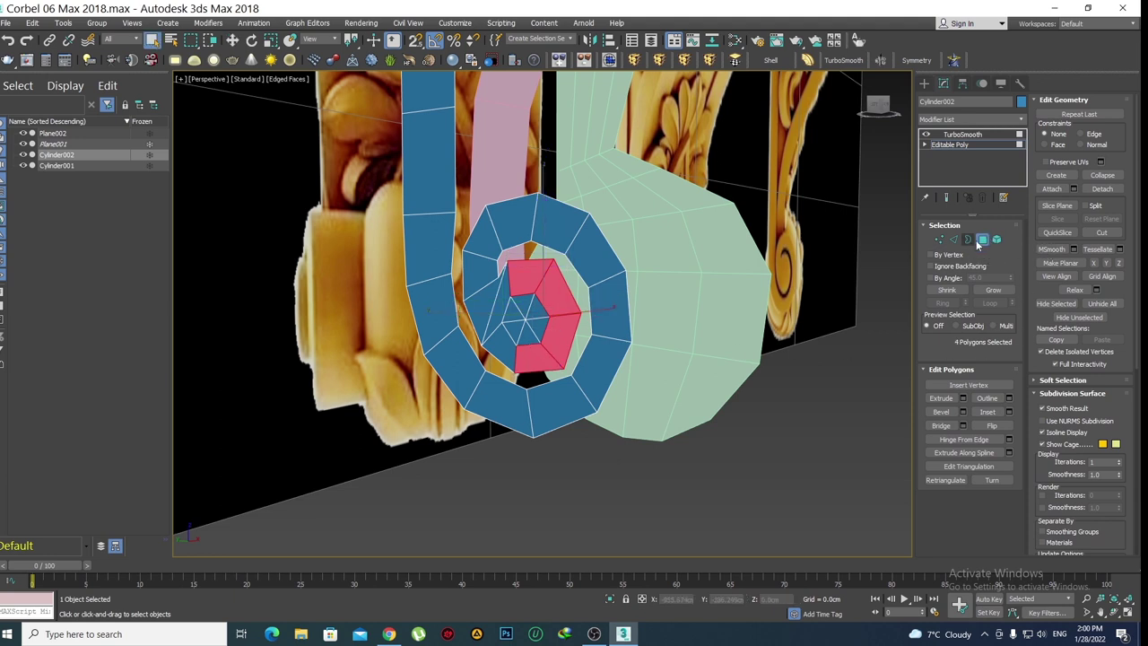
click(491, 269)
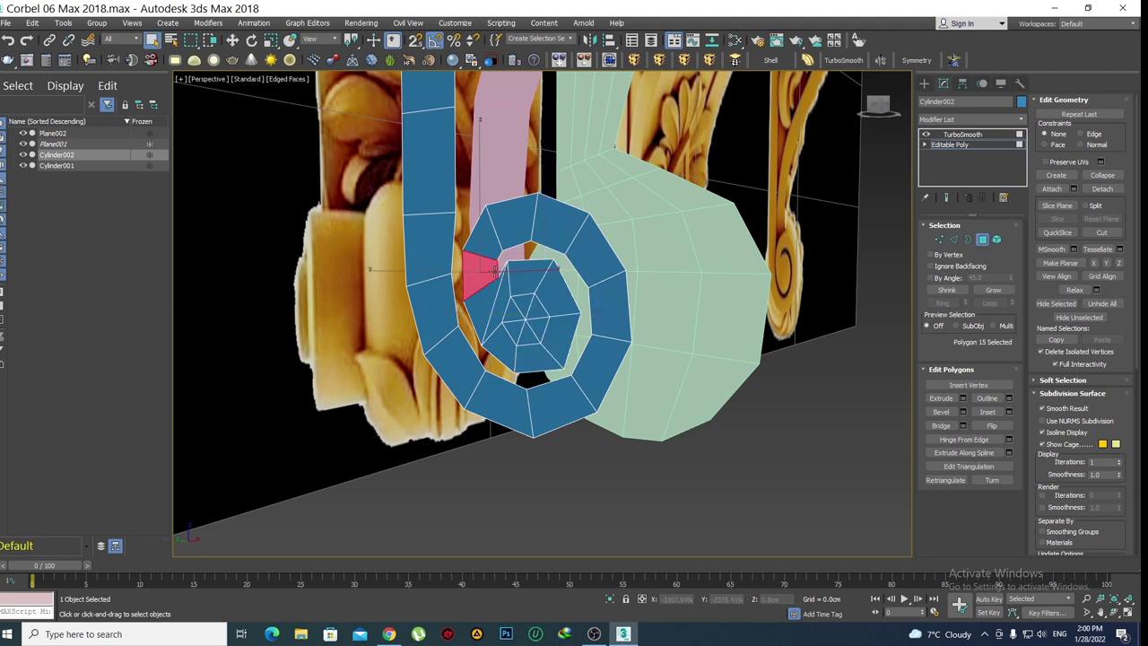
click(525, 283)
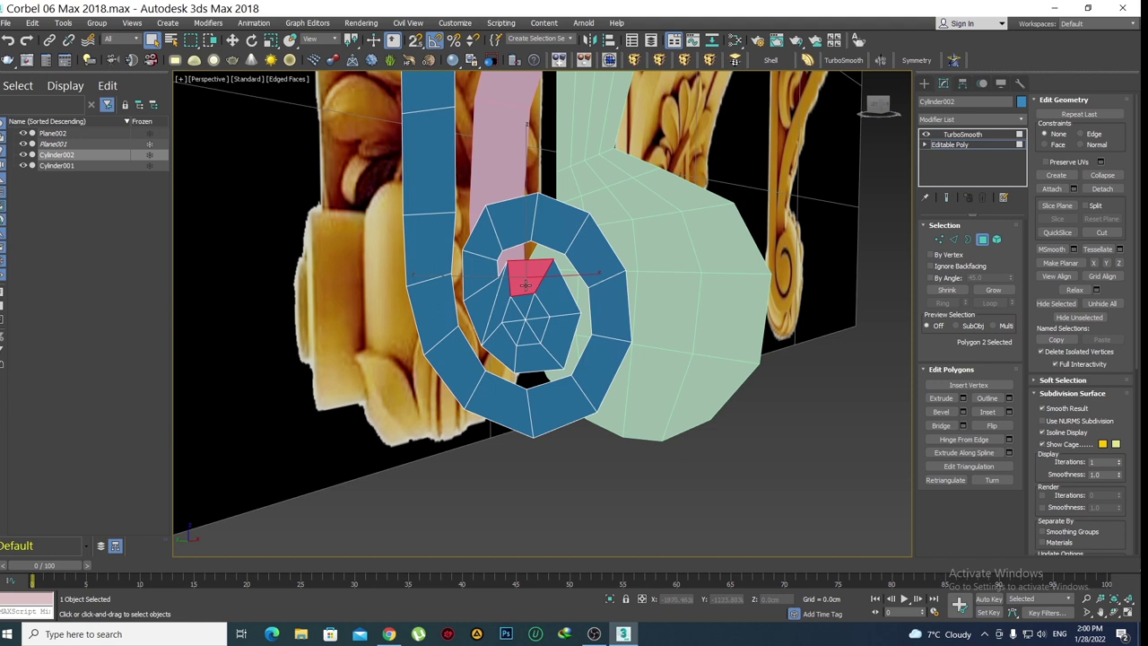
ctrl+click(565, 291)
ctrl+click(560, 332)
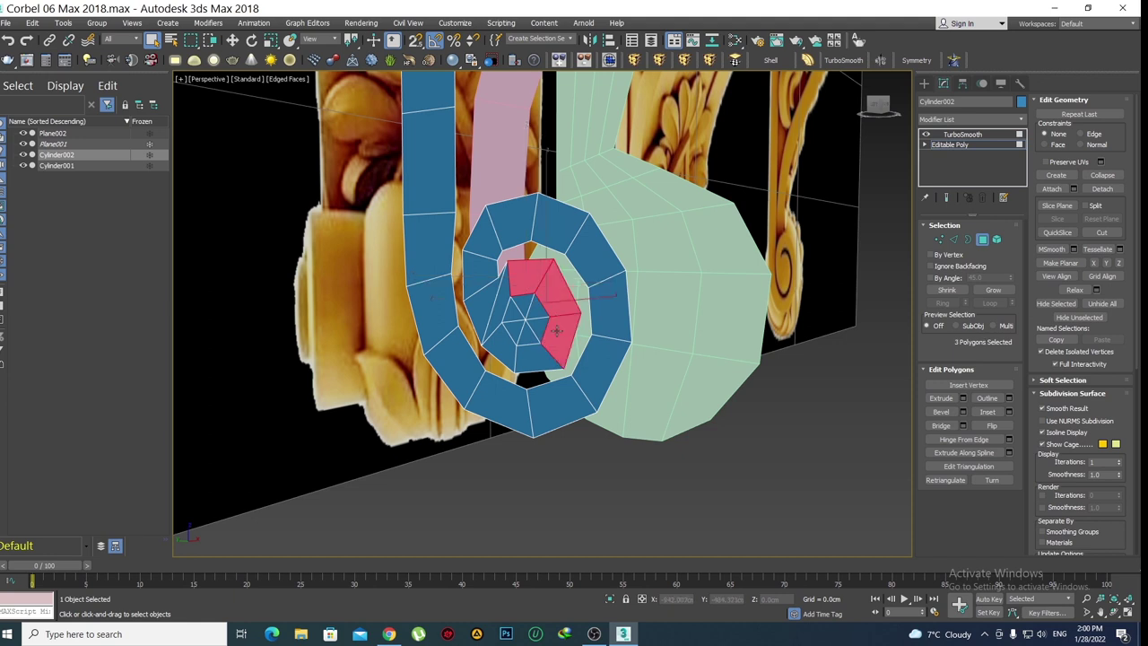
ctrl+click(531, 348)
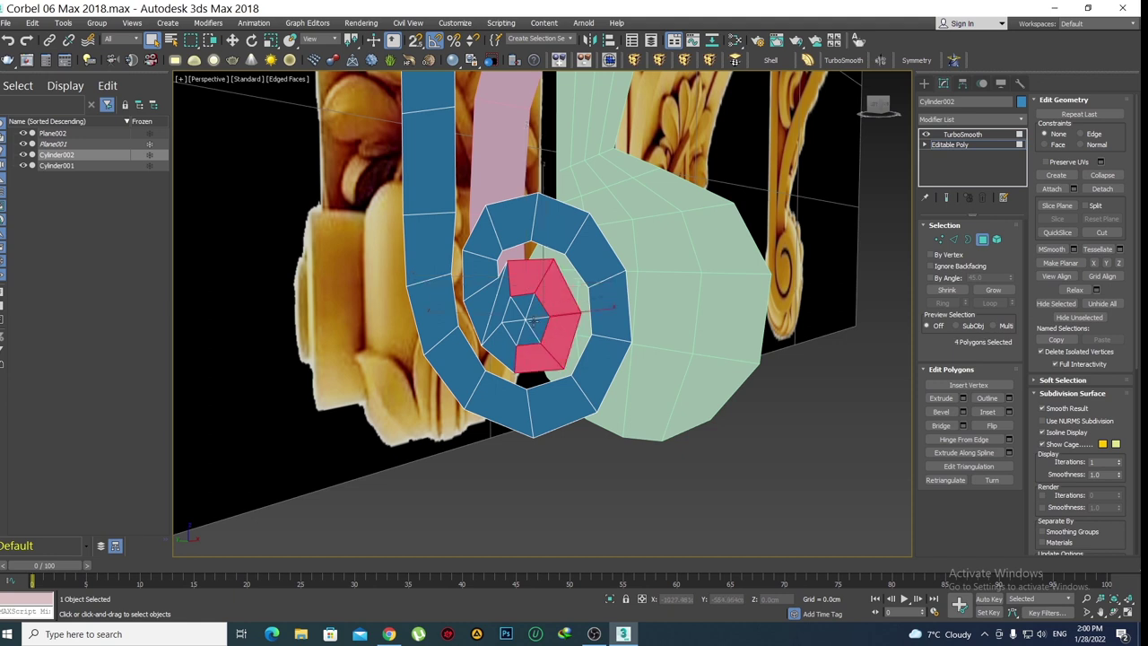
View the spiral from the Left view in shaded mode with Edged Faces
middle_drag(533, 320, 625, 286)
key(l)
scroll(556, 305, up, 3)
scroll(534, 309, up, 2)
key(F3)
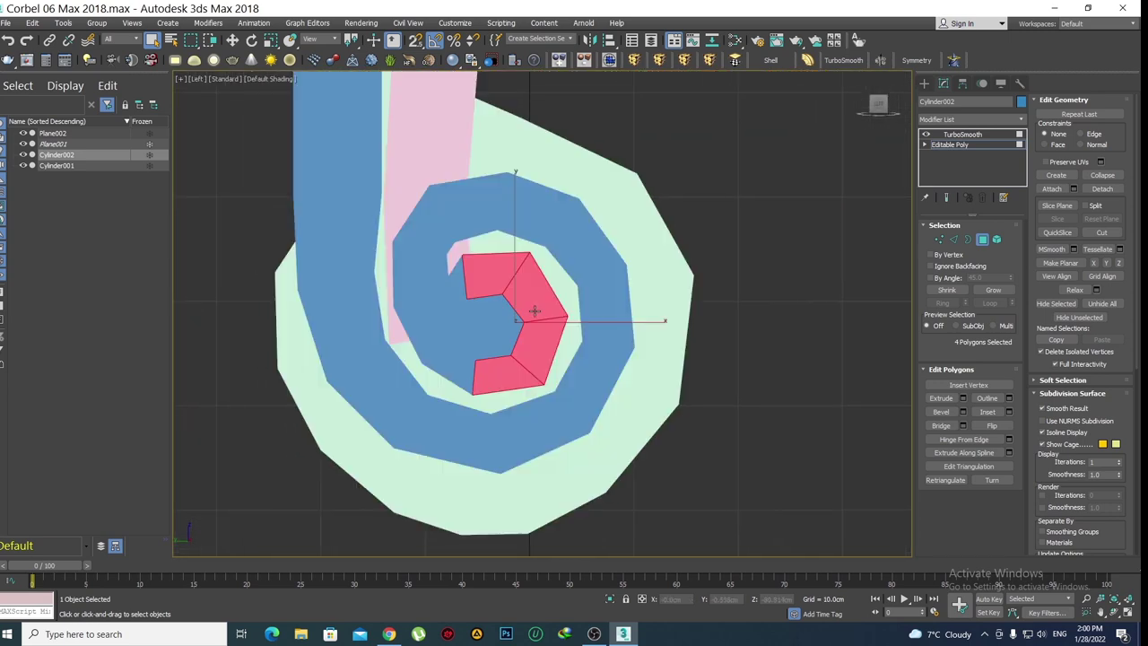
scroll(490, 337, up, 2)
key(F4)
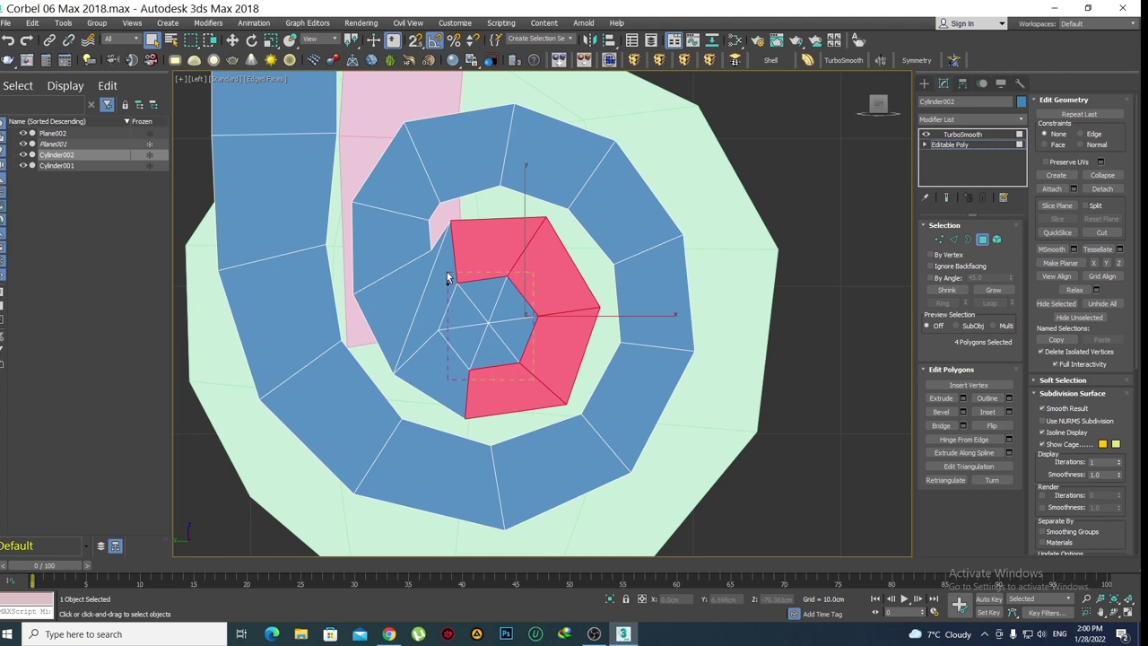
Add the centre hexagon plus the left, outer and lower ring faces, totalling 23
ctrl+drag(448, 278, 445, 283)
ctrl+click(401, 284)
ctrl+click(392, 252)
ctrl+click(409, 190)
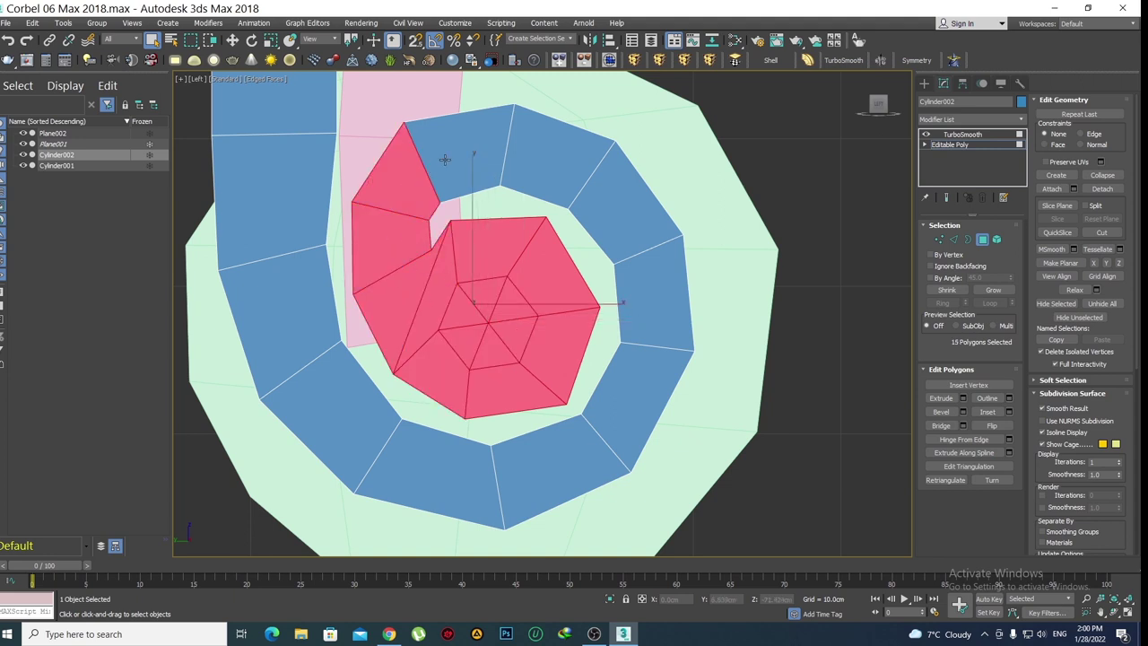
ctrl+click(444, 159)
ctrl+click(525, 160)
ctrl+click(612, 200)
ctrl+click(636, 284)
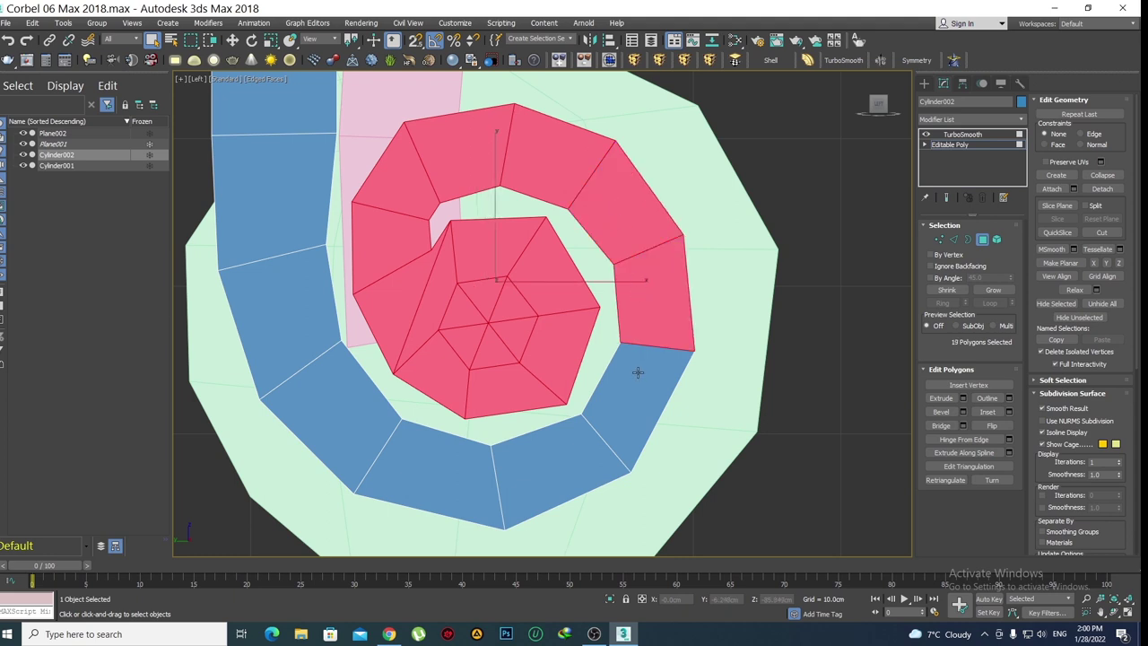
ctrl+click(636, 372)
ctrl+click(577, 436)
ctrl+click(441, 454)
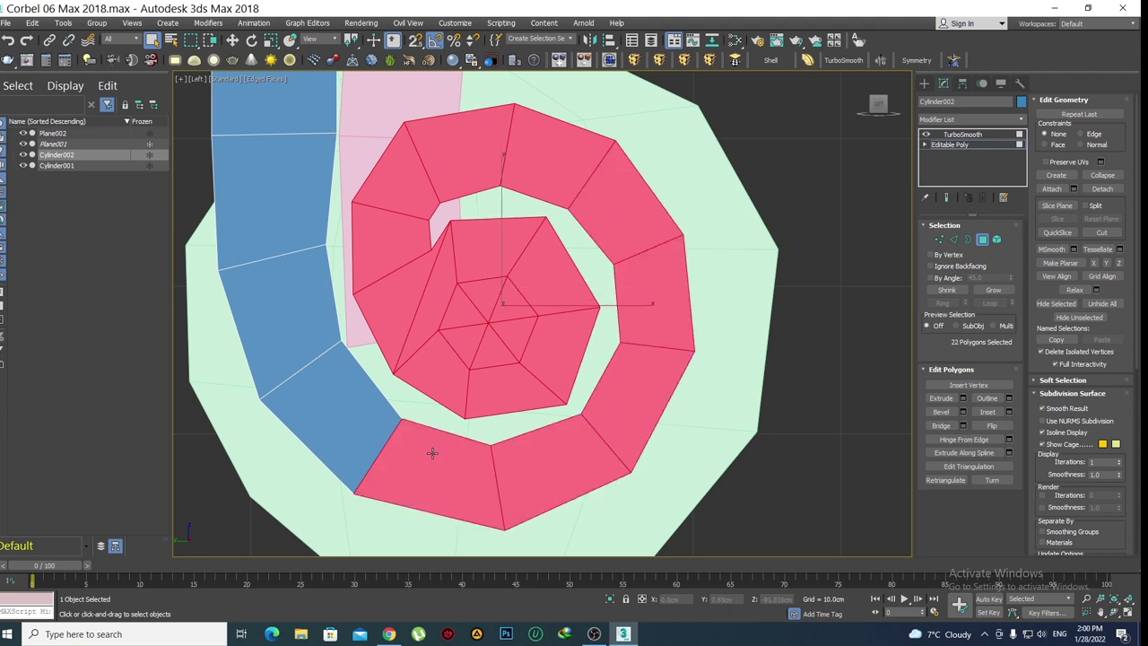
ctrl+click(345, 410)
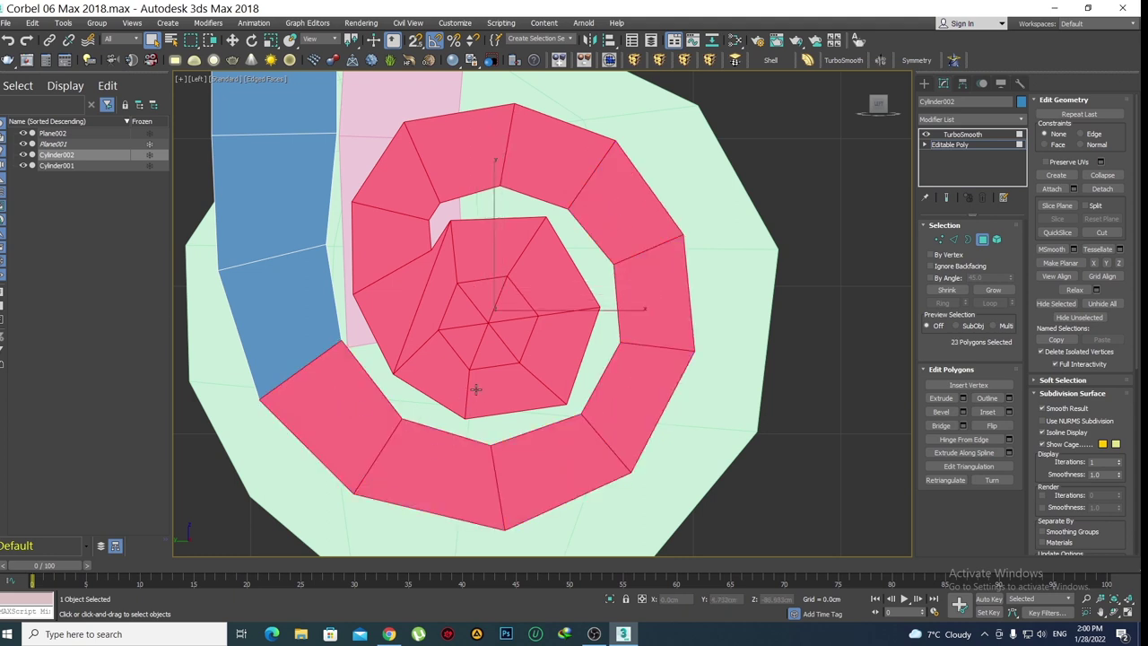
key(p)
mouse_move(476, 388)
alt+middle_down()
mouse_move(470, 350)
mouse_move(528, 337)
mouse_move(593, 350)
alt+middle_up()
Slide the selected spiral faces back along X, deselect the outermost faces, then push again
key(w)
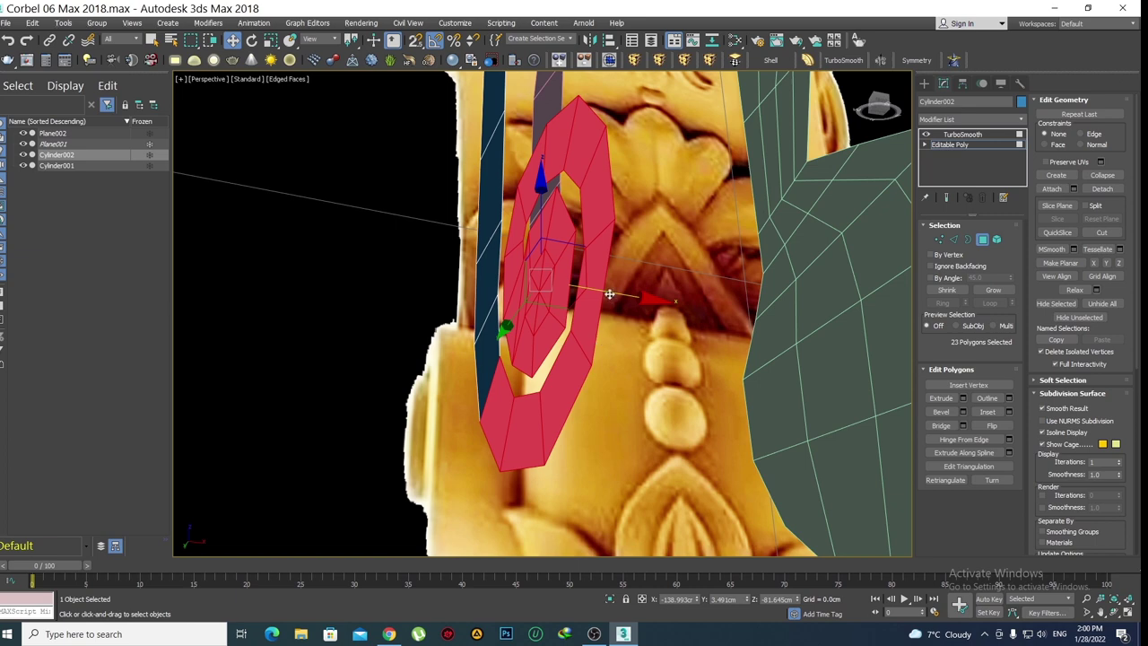
drag(608, 291, 512, 392)
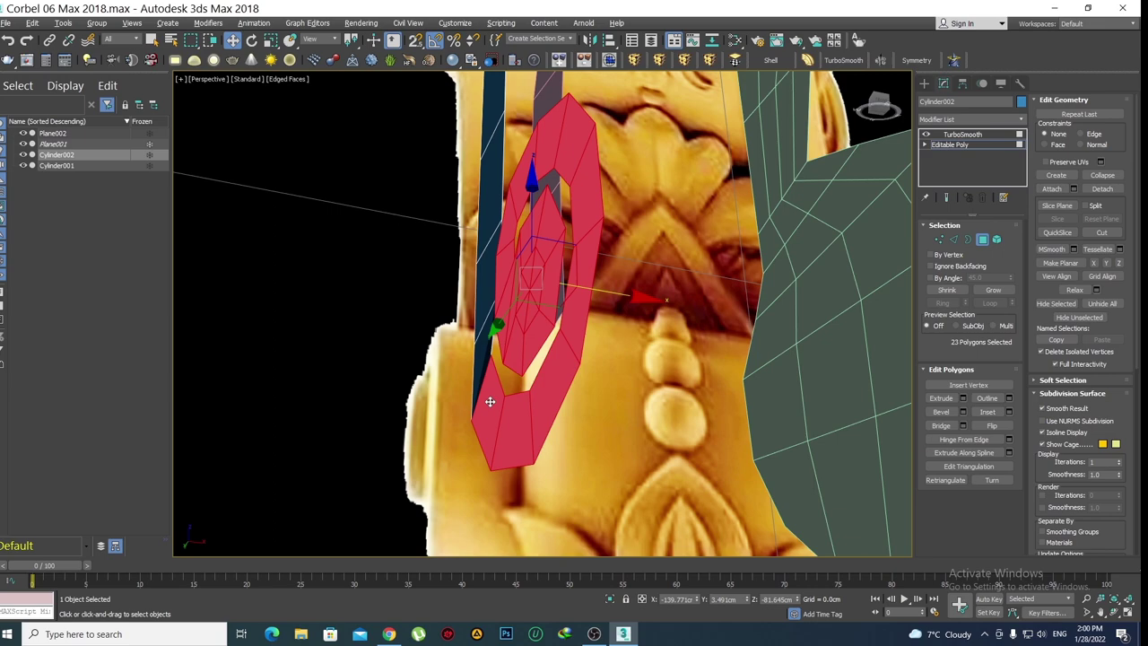
alt+click(489, 401)
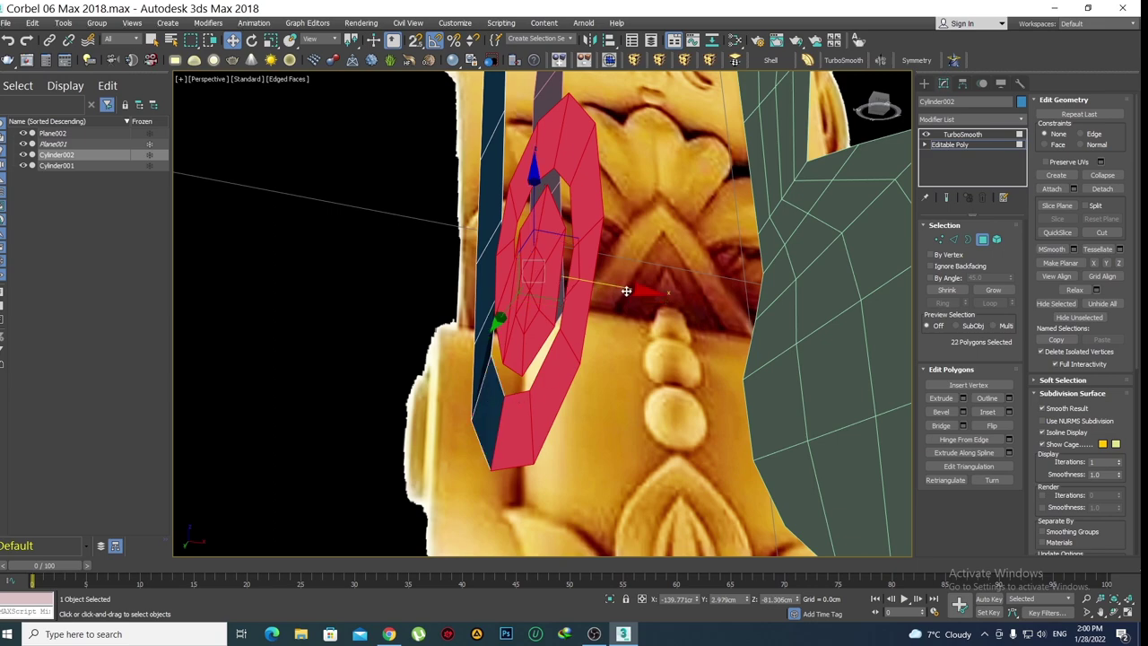
alt+middle_drag(624, 290, 506, 405)
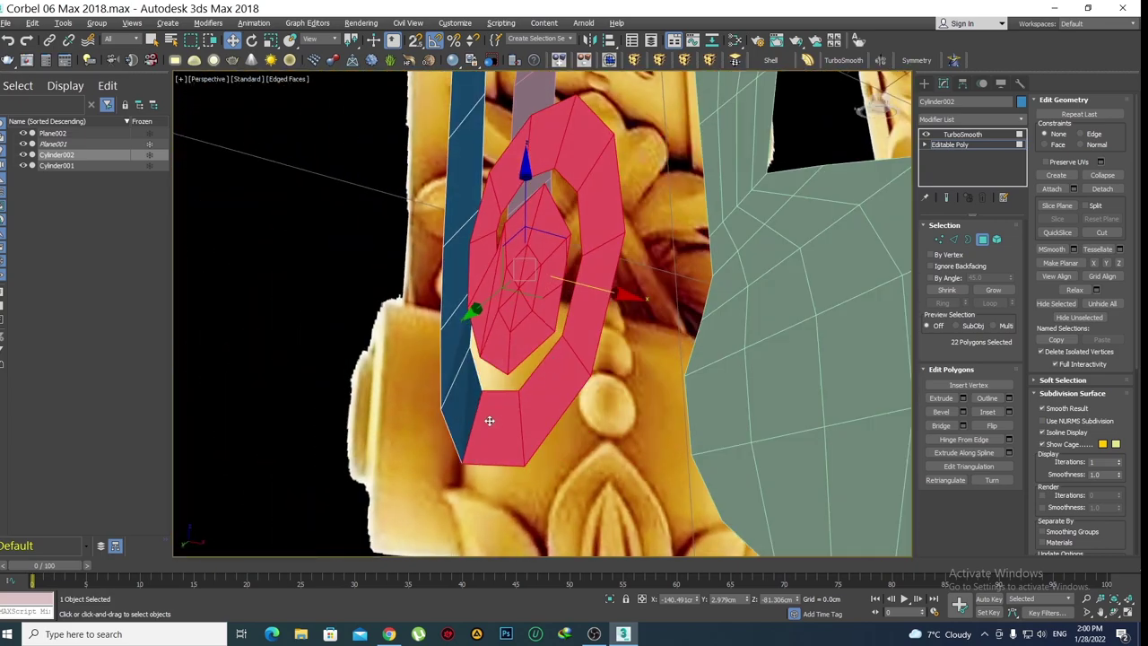
alt+click(490, 420)
alt+middle_drag(633, 340, 616, 323)
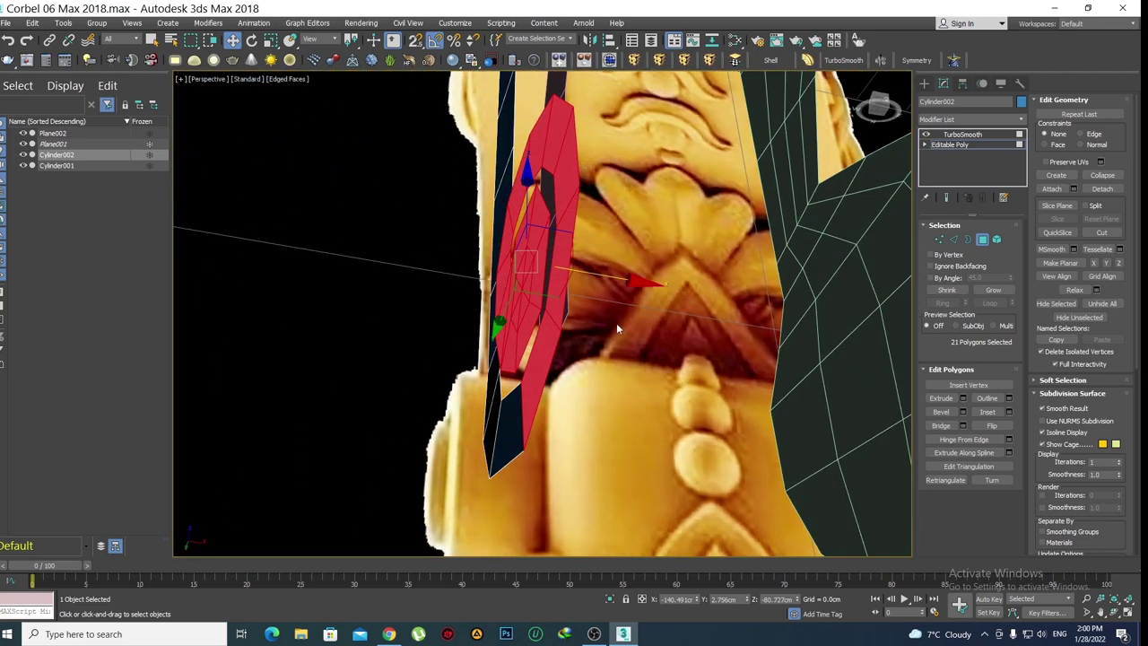
drag(611, 279, 520, 342)
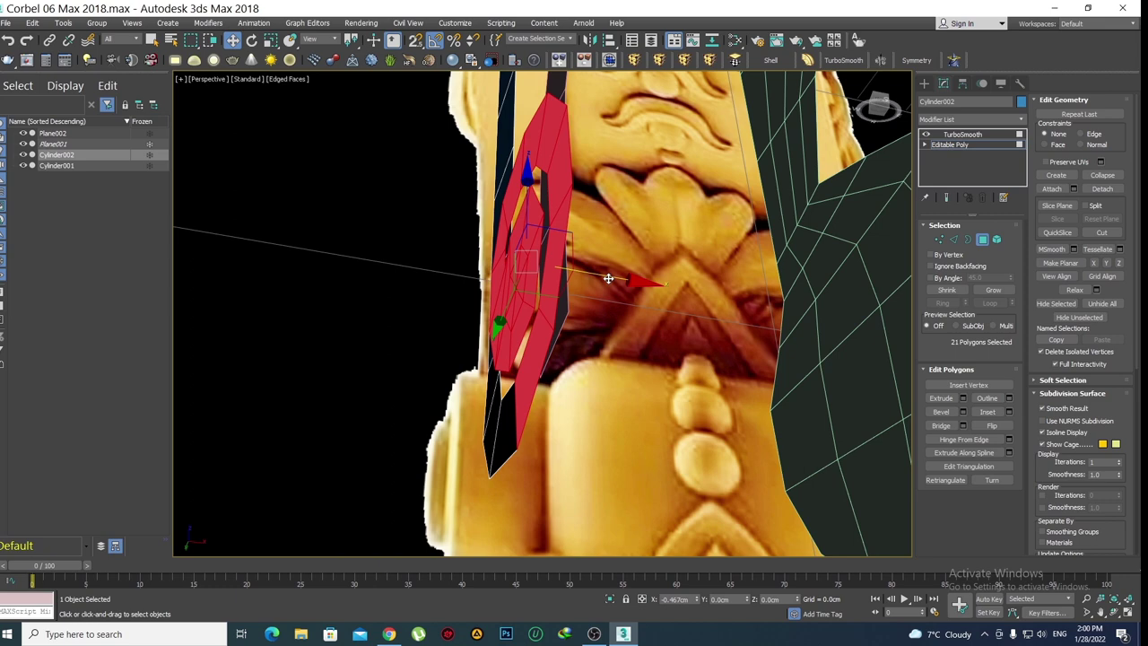
Deselect more outer and top-strip faces and push the remaining inner faces further back along X
alt+click(541, 339)
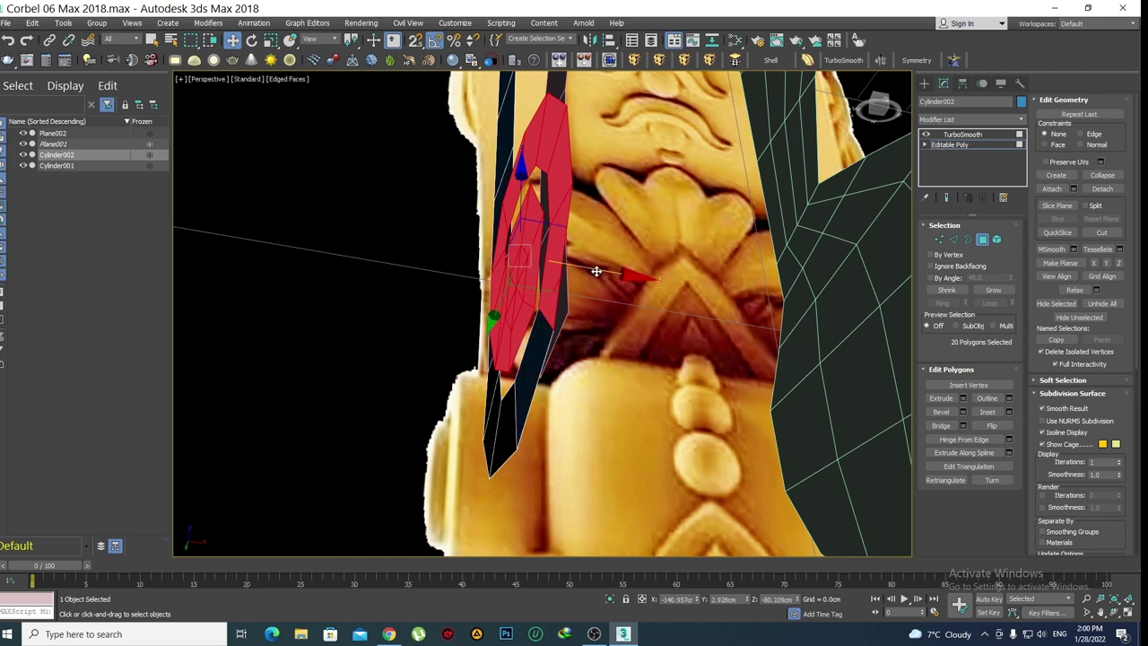
drag(596, 271, 588, 272)
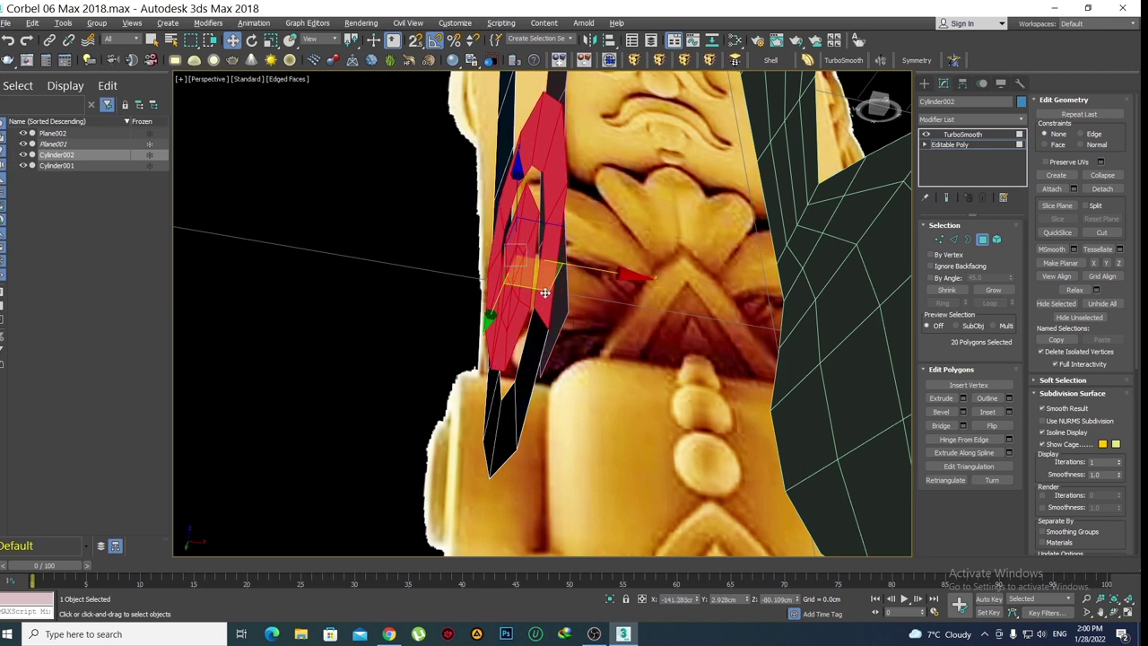
alt+click(545, 292)
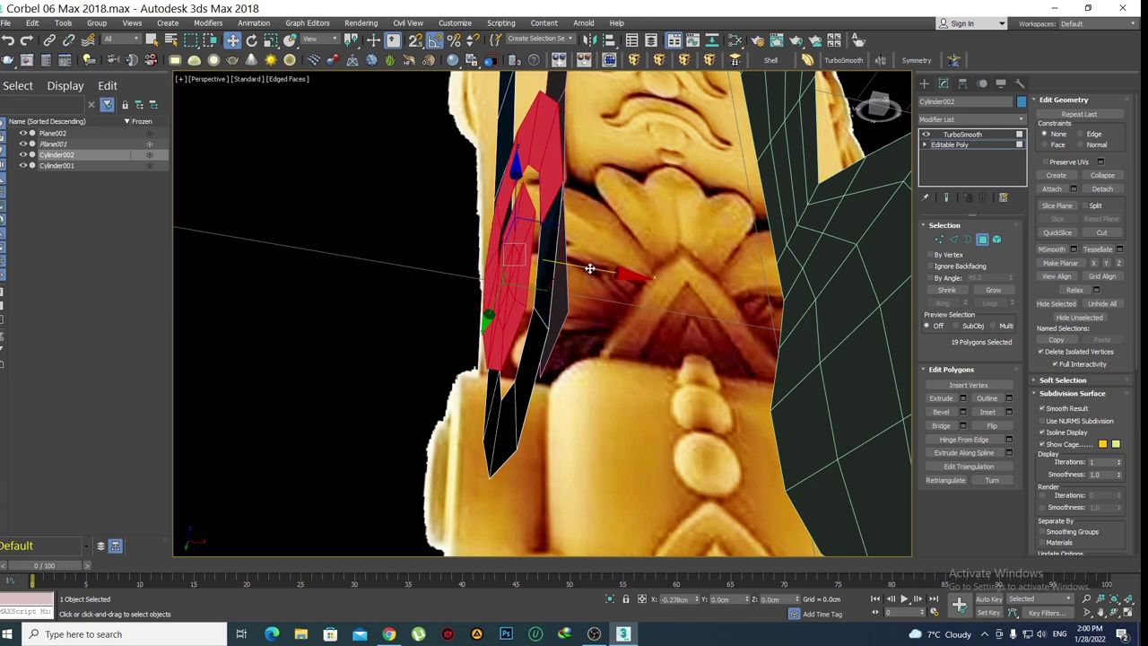
alt+click(551, 174)
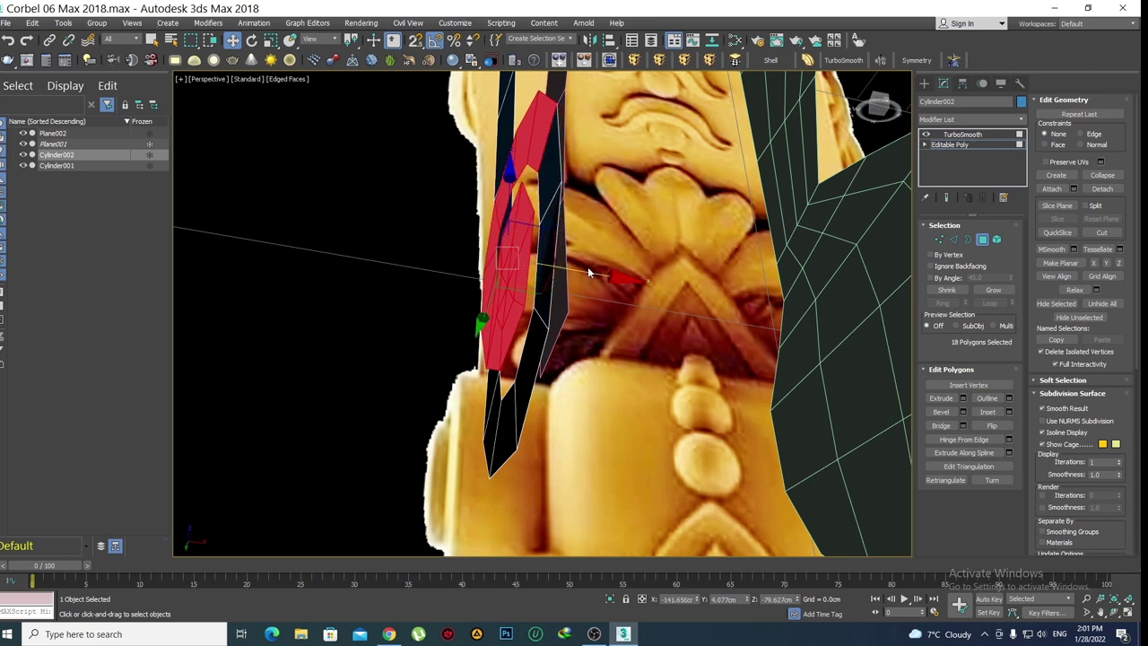
alt+click(540, 165)
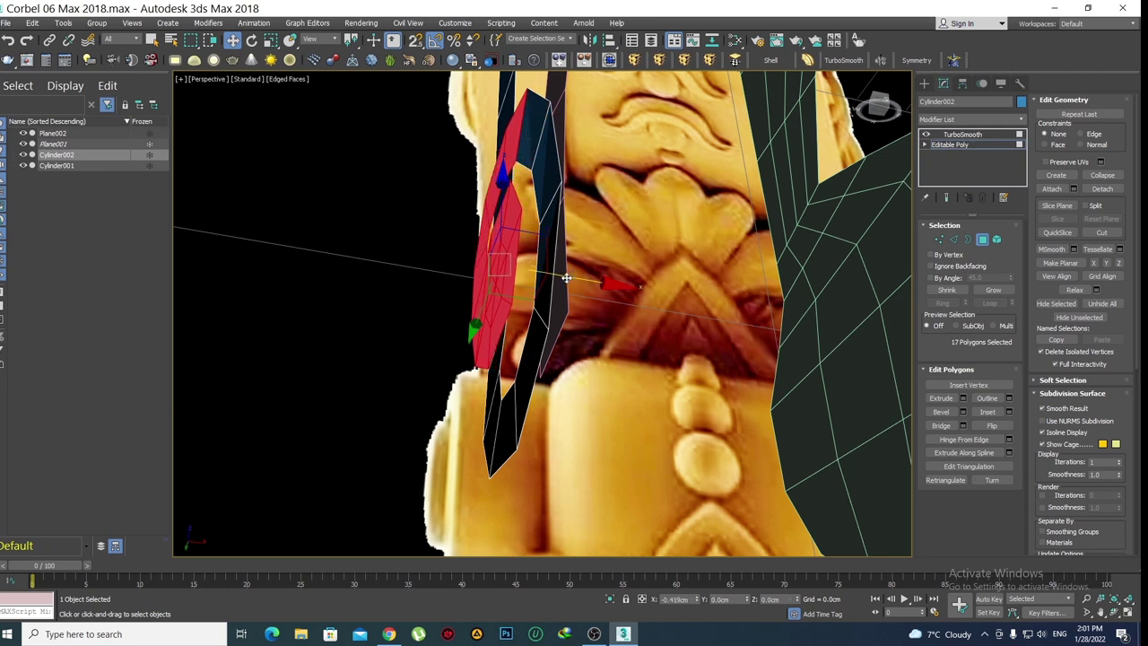
alt+click(525, 130)
mouse_move(570, 285)
mouse_down()
mouse_move(547, 257)
mouse_move(497, 258)
mouse_up()
Drop the top and outer faces, push the innermost faces back, then check the ring's depth
alt+click(495, 172)
alt+click(475, 237)
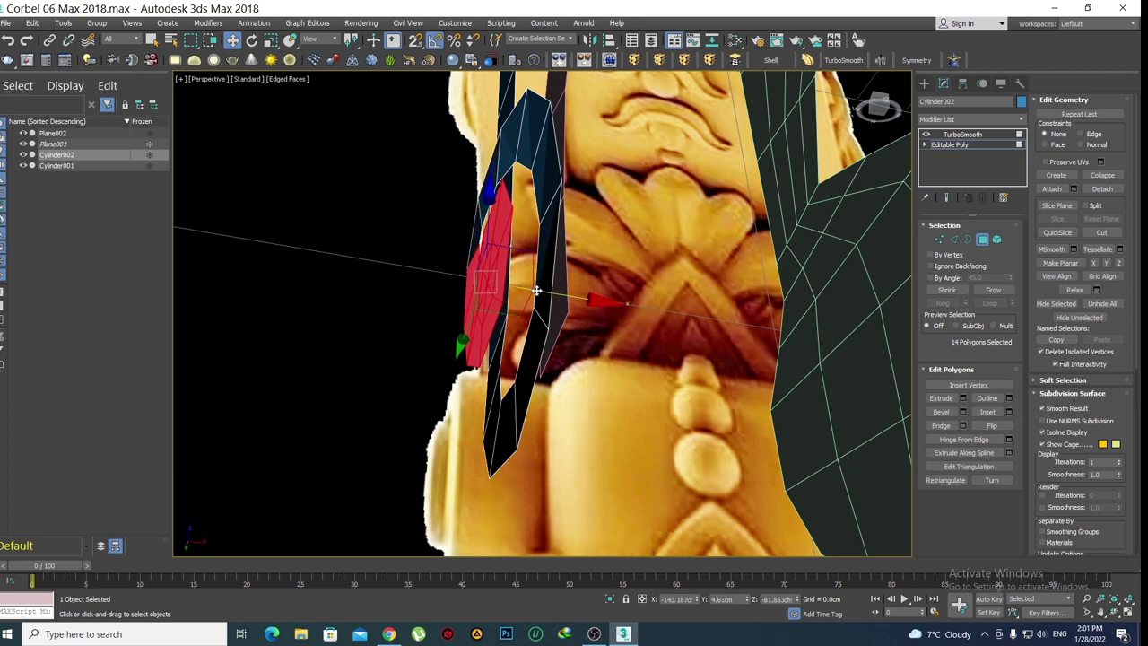
drag(536, 290, 451, 273)
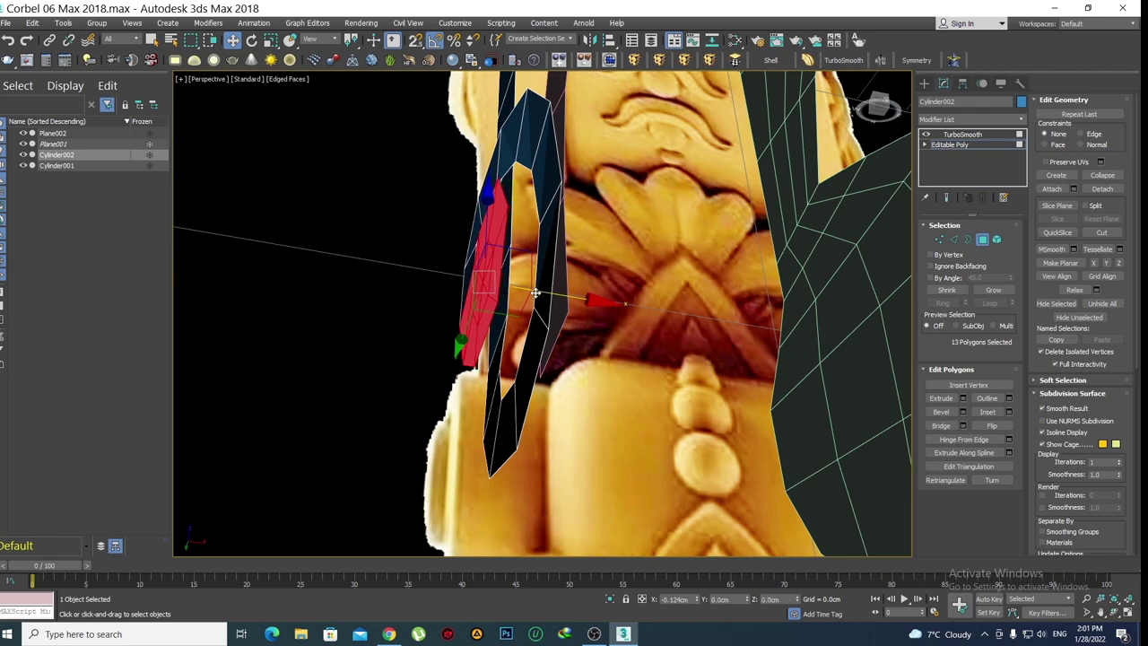
alt+middle_drag(534, 293, 484, 296)
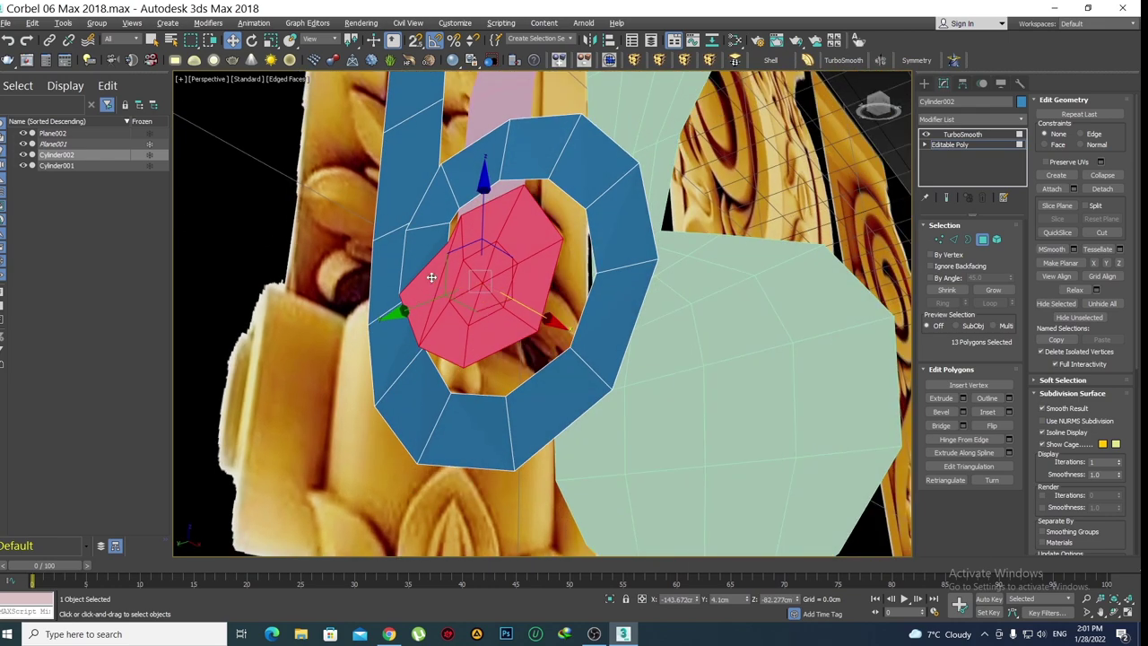
alt+click(430, 286)
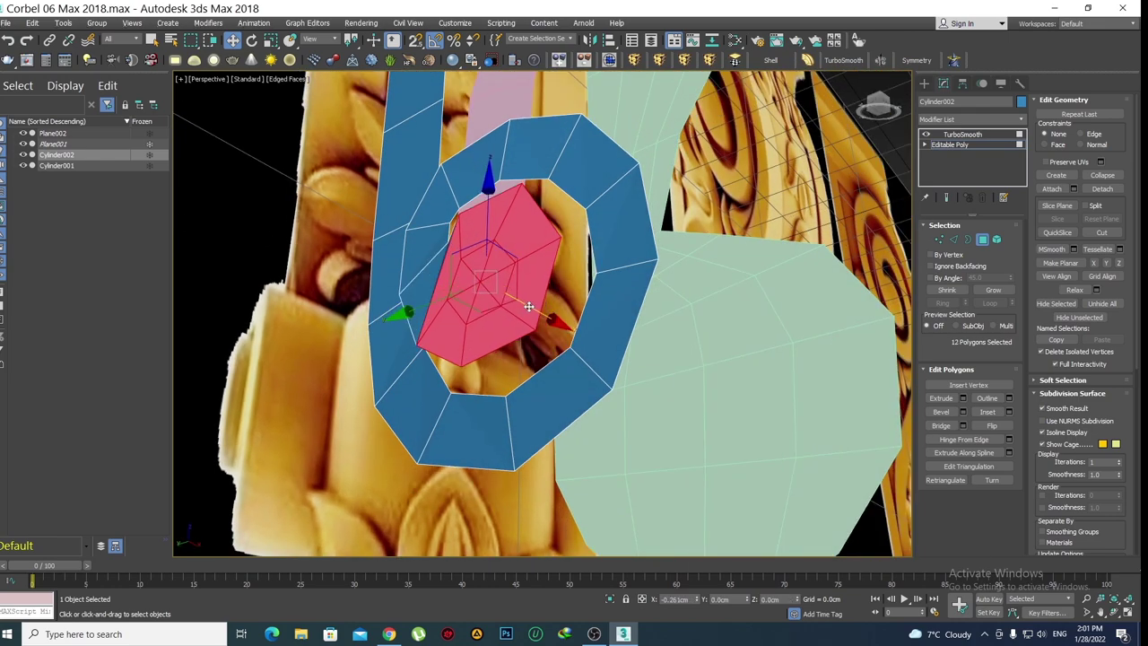
ctrl+click(514, 315)
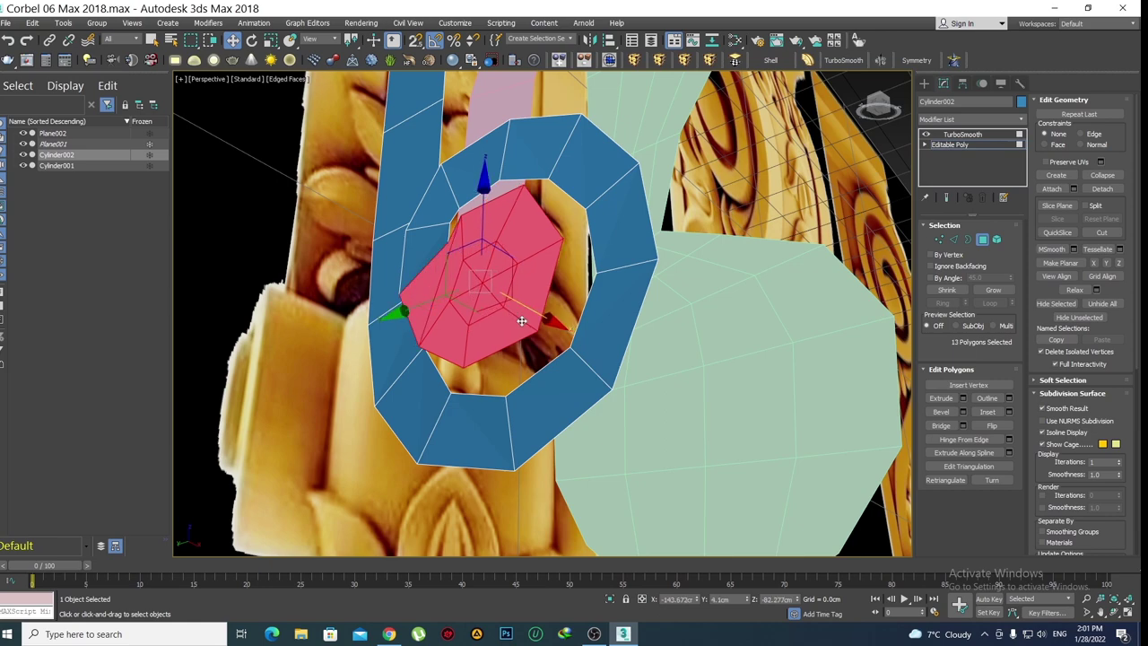
mouse_move(520, 319)
alt+middle_down()
mouse_move(504, 316)
mouse_move(516, 357)
mouse_move(570, 305)
mouse_move(592, 359)
mouse_move(615, 366)
mouse_move(571, 359)
mouse_move(584, 332)
mouse_move(602, 334)
mouse_move(480, 431)
alt+middle_up()
scroll(480, 431, up, 1)
scroll(482, 425, up, 2)
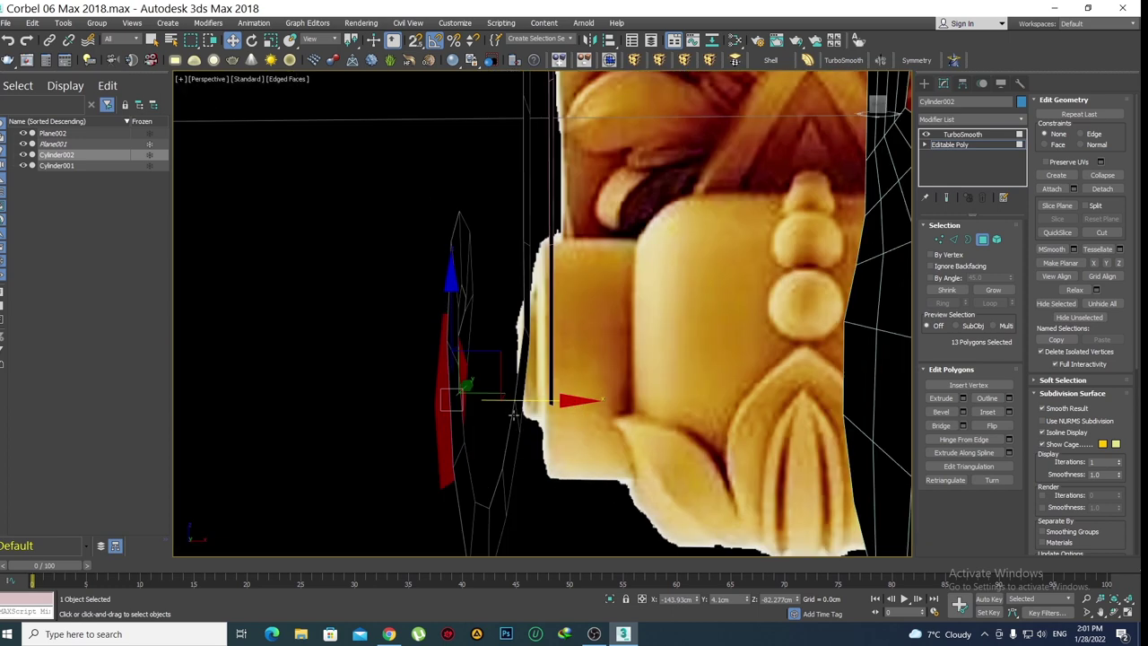
scroll(493, 422, up, 2)
scroll(499, 418, up, 2)
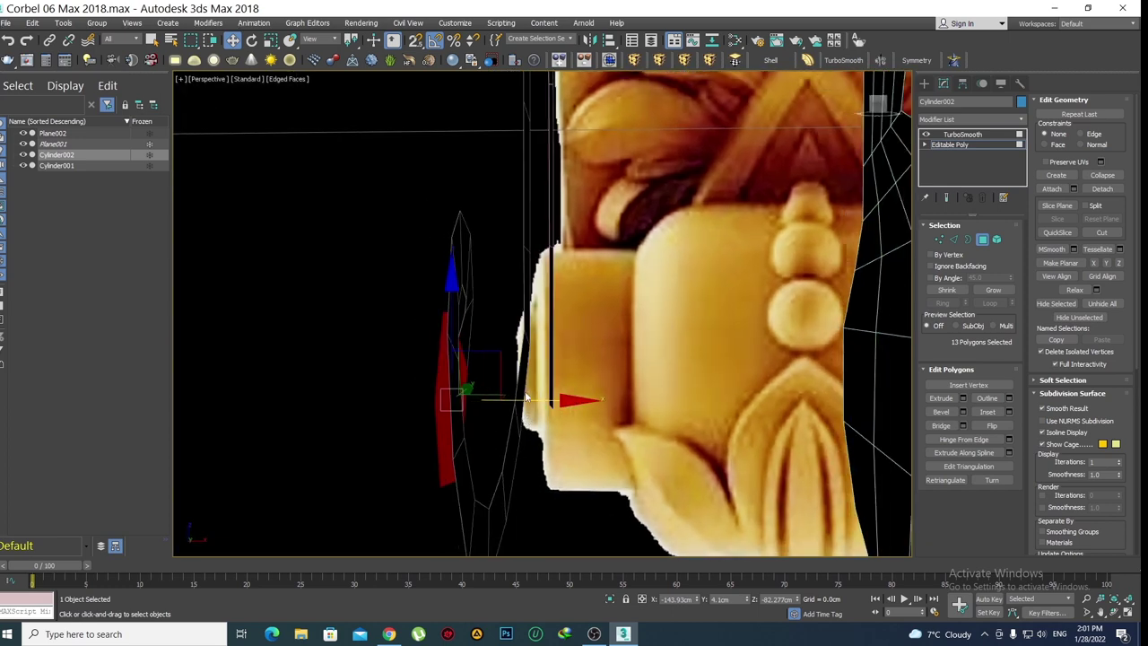
At Vertex level, nudge the two joint vertices on the spiral's edge slightly along X
key(f)
scroll(539, 238, down, 3)
scroll(502, 464, up, 3)
scroll(502, 376, up, 2)
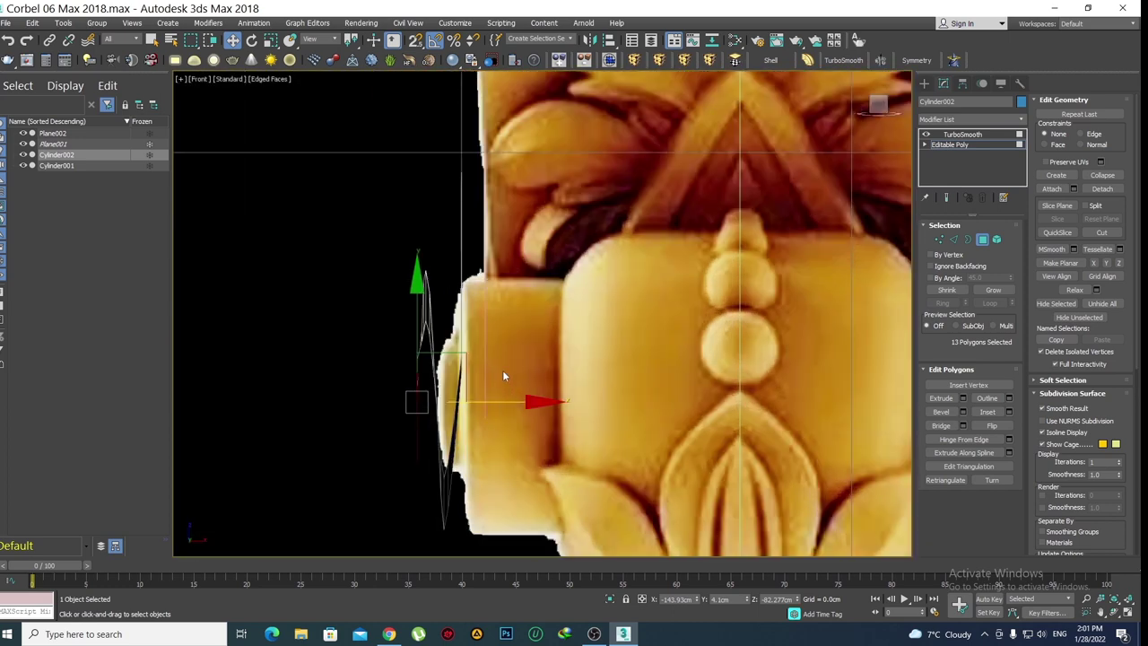
scroll(489, 408, down, 2)
key(1)
scroll(494, 386, down, 3)
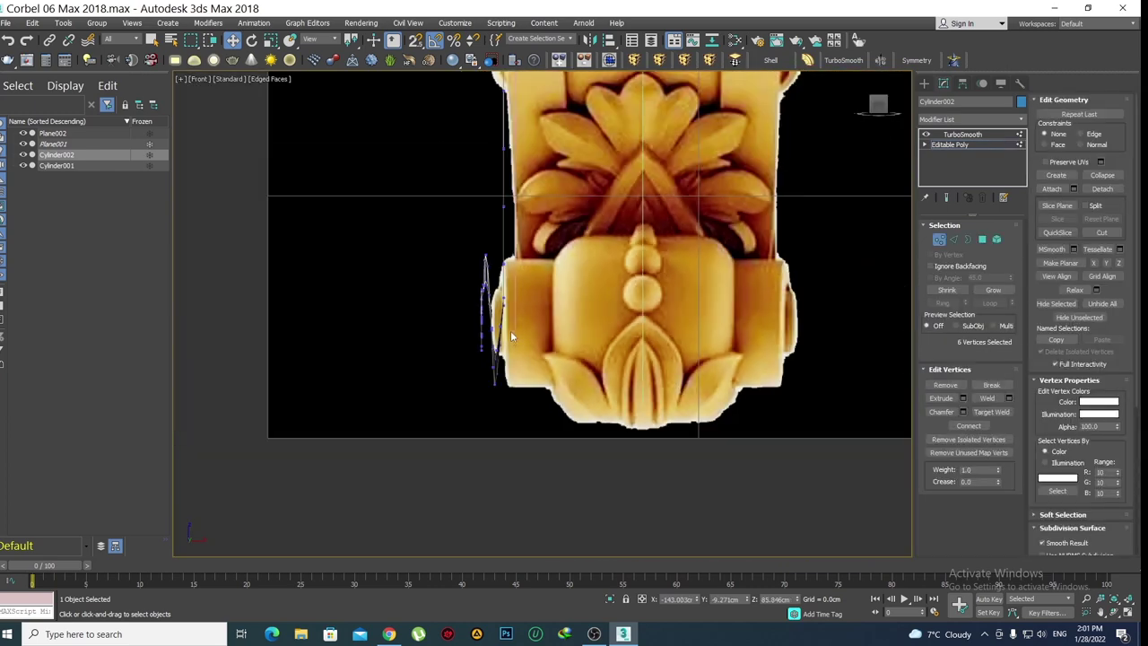
scroll(512, 333, up, 2)
scroll(518, 344, up, 2)
key(p)
scroll(516, 296, up, 2)
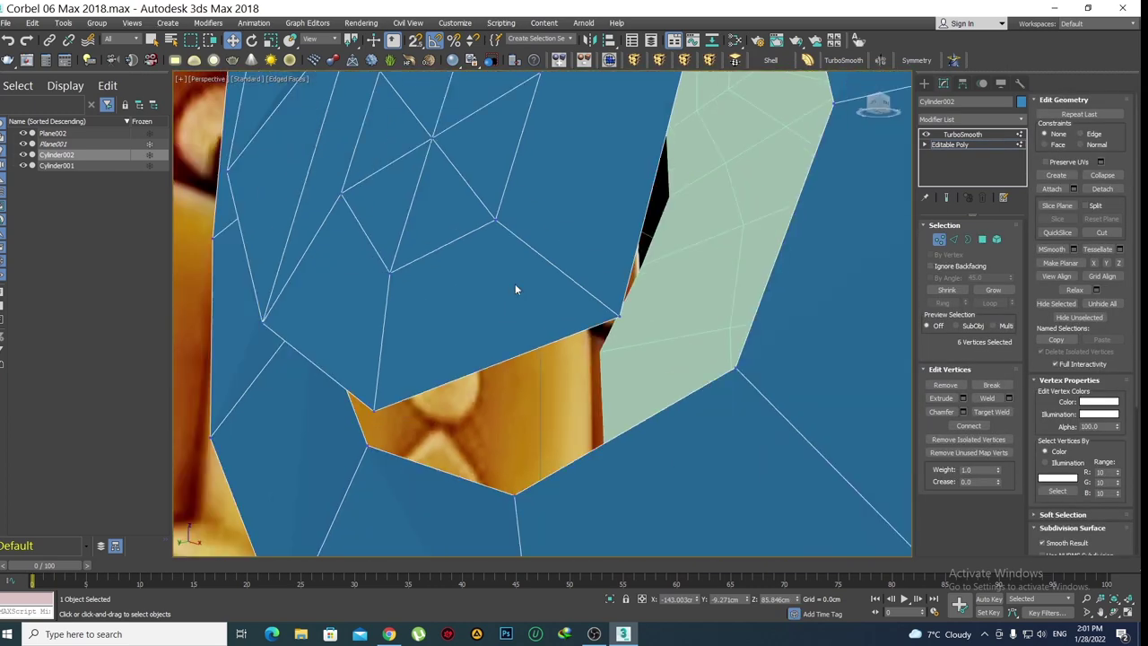
scroll(516, 289, down, 3)
scroll(500, 320, up, 3)
mouse_move(518, 300)
alt+middle_down()
mouse_move(458, 269)
mouse_move(417, 410)
mouse_move(525, 320)
mouse_move(618, 356)
alt+middle_up()
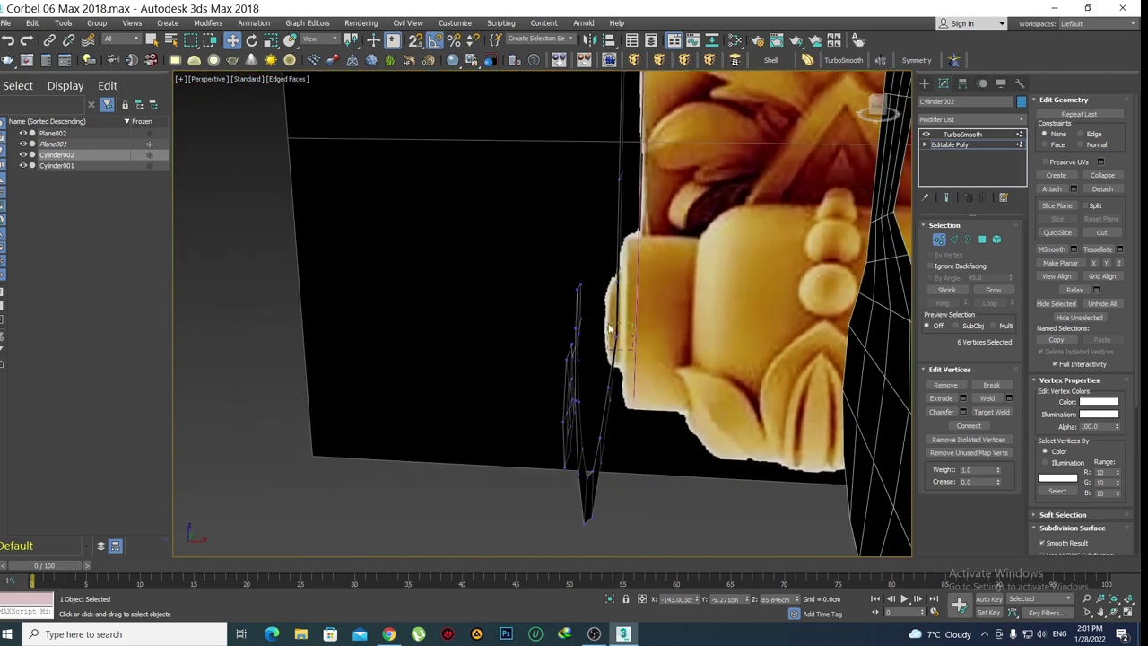
click(609, 328)
scroll(614, 329, up, 2)
scroll(623, 330, up, 1)
drag(669, 321, 667, 321)
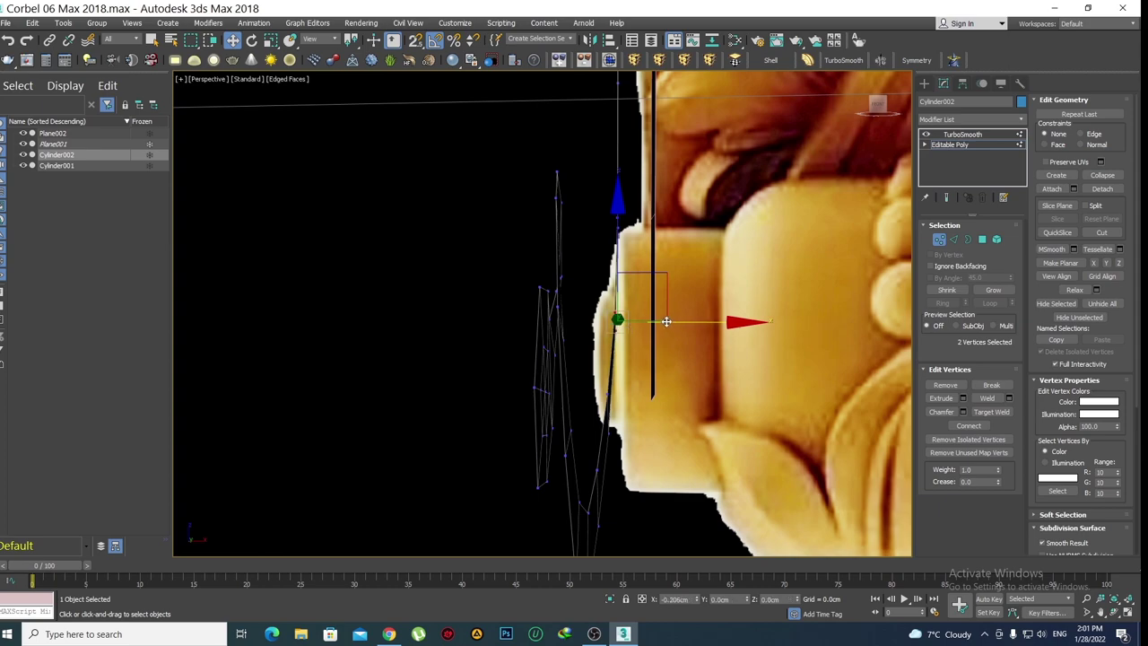
Exit vertex editing and view the smoothed volute in default shading without edged faces
scroll(666, 321, down, 2)
mouse_move(655, 336)
alt+middle_down()
mouse_move(693, 369)
mouse_move(502, 353)
mouse_move(556, 323)
alt+middle_up()
click(968, 147)
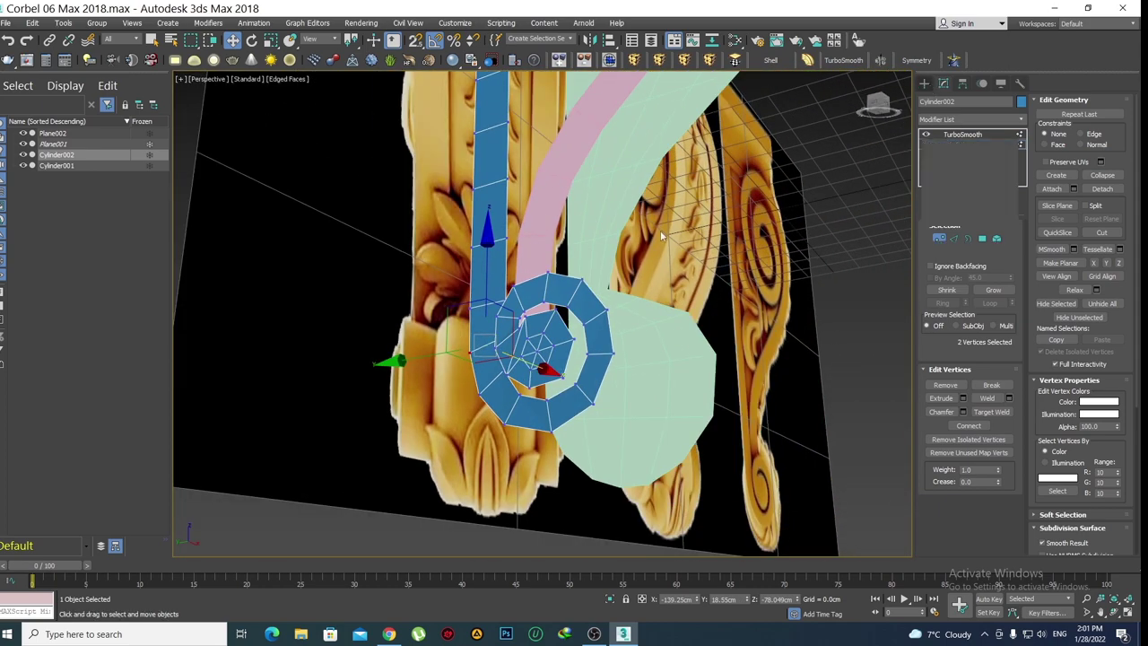
key(F4)
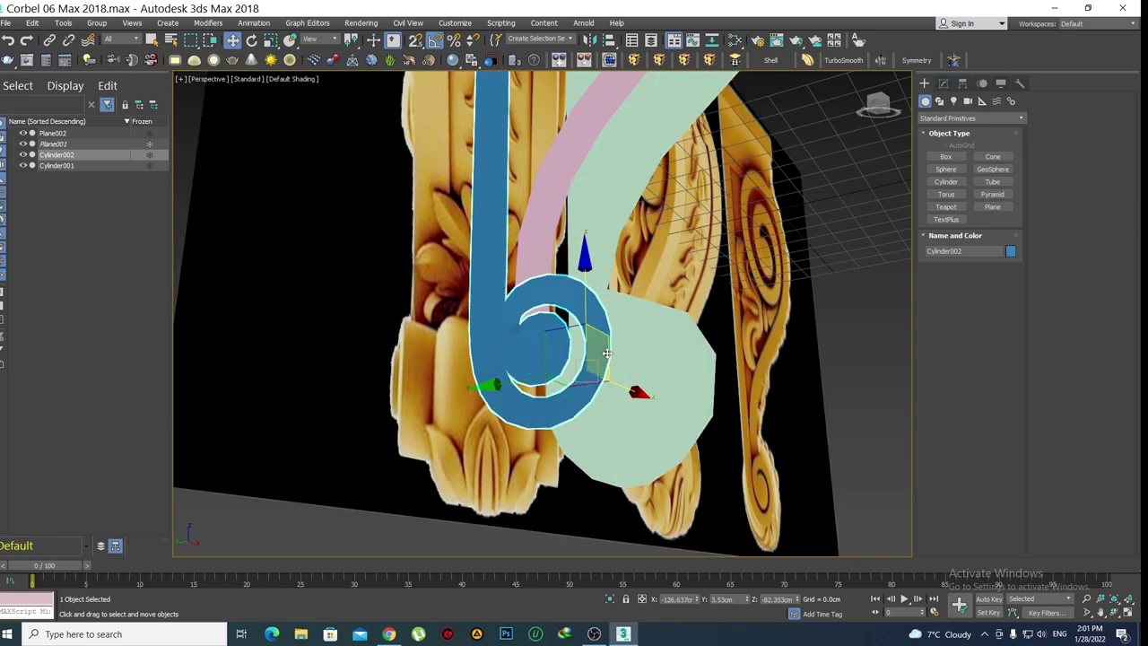
mouse_move(648, 259)
alt+middle_down()
mouse_move(600, 361)
mouse_move(639, 347)
alt+middle_up()
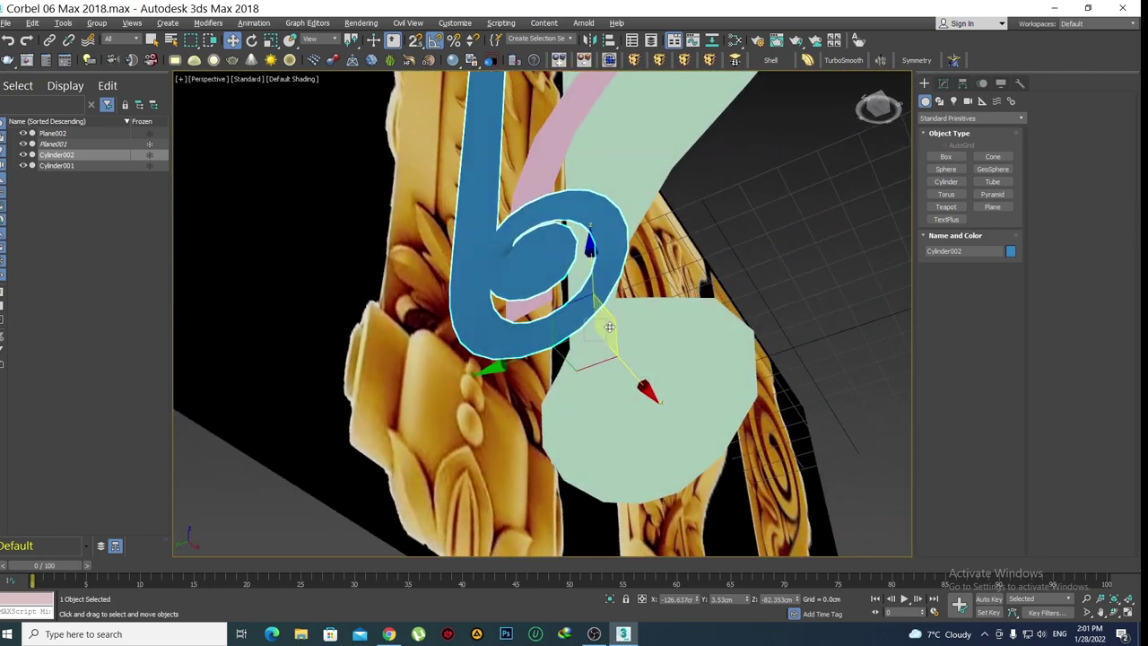
Return to Editable Poly vertex level, pick the spiral's inner tip vertex and enable Show End Result
click(943, 82)
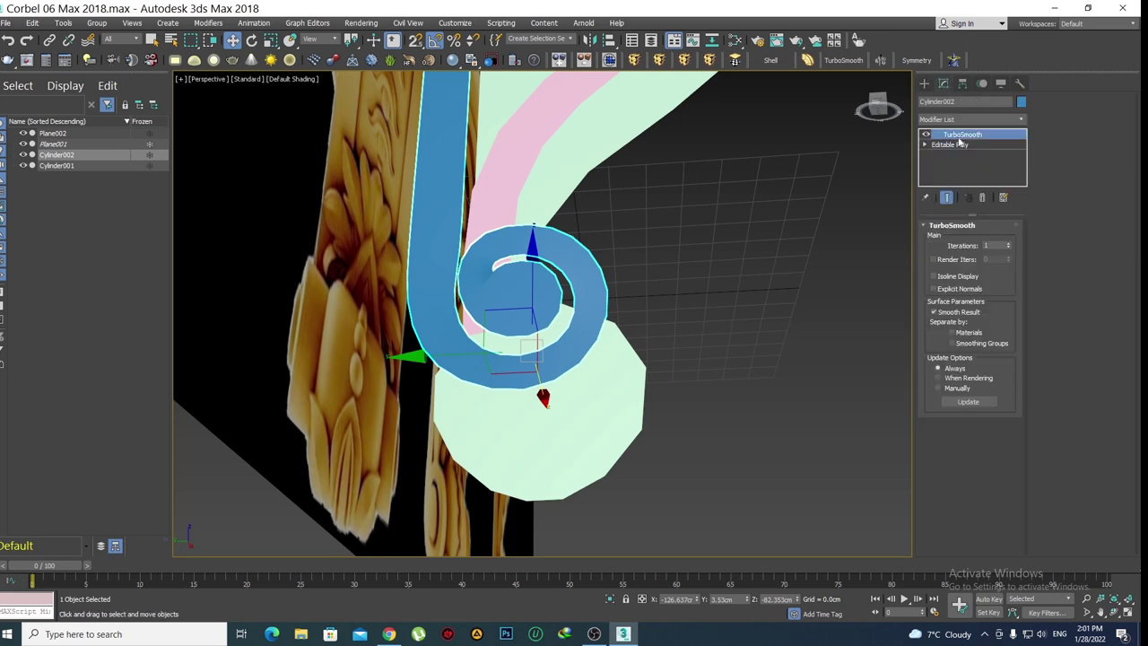
click(963, 145)
scroll(607, 262, up, 3)
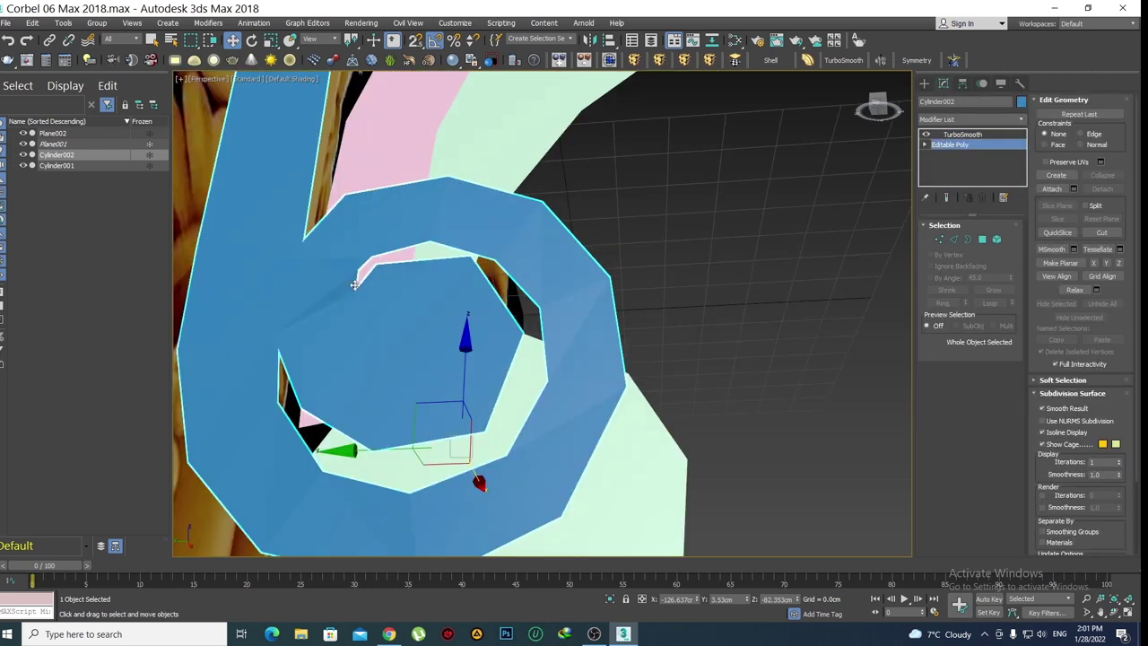
scroll(415, 309, up, 3)
key(1)
click(411, 276)
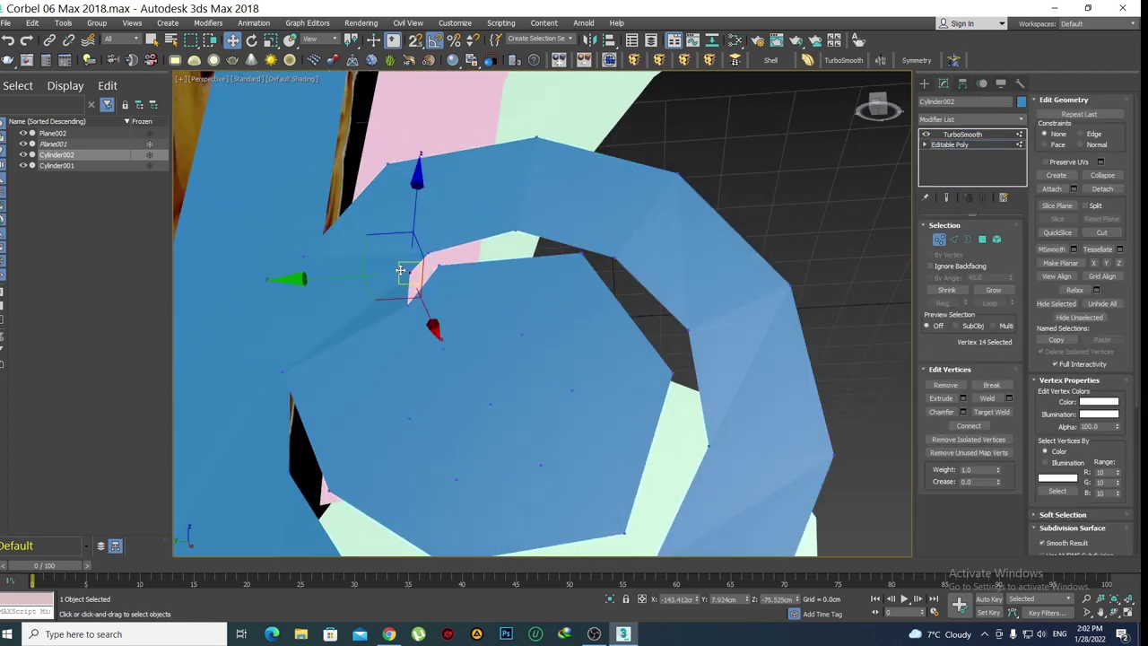
mouse_move(411, 287)
alt+middle_down()
mouse_move(411, 334)
mouse_move(377, 360)
alt+middle_up()
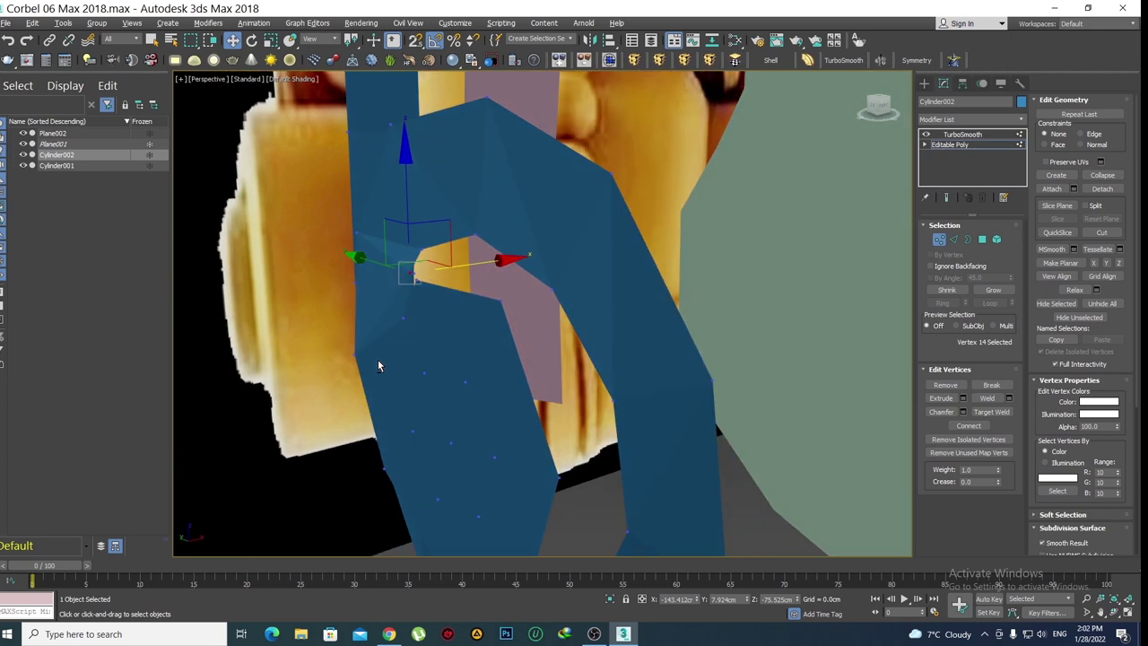
click(948, 198)
Shift the tip vertex slightly along X, then select a neighbouring vertex near the tip
scroll(418, 295, up, 1)
scroll(430, 299, up, 2)
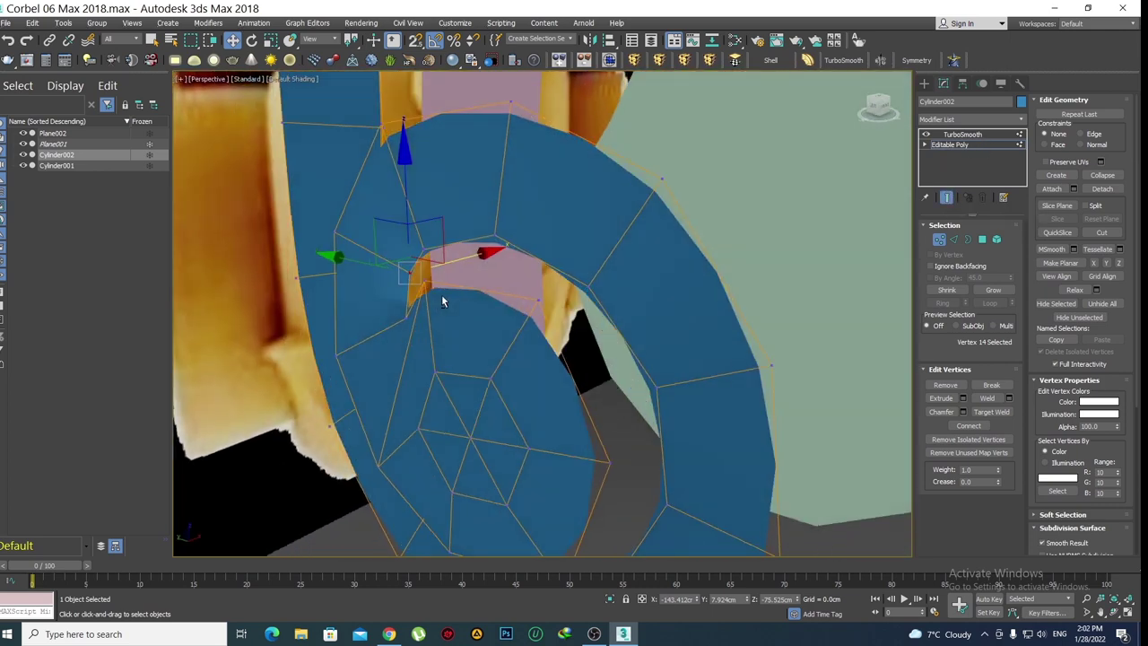
scroll(444, 299, up, 2)
scroll(439, 285, up, 2)
drag(456, 253, 470, 219)
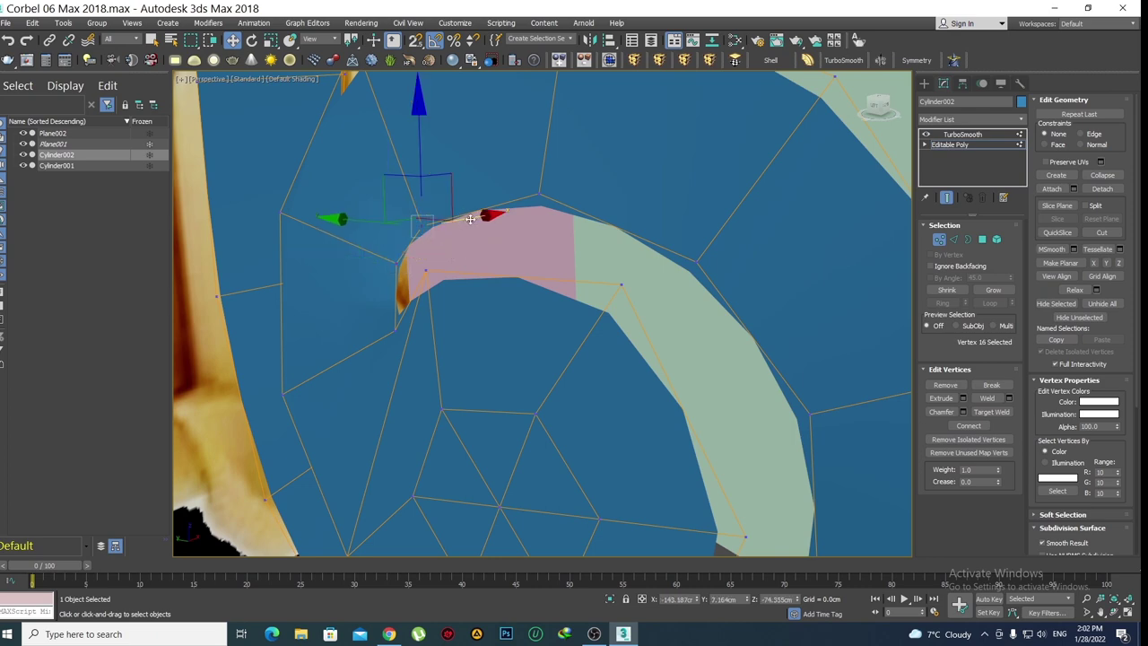
click(395, 312)
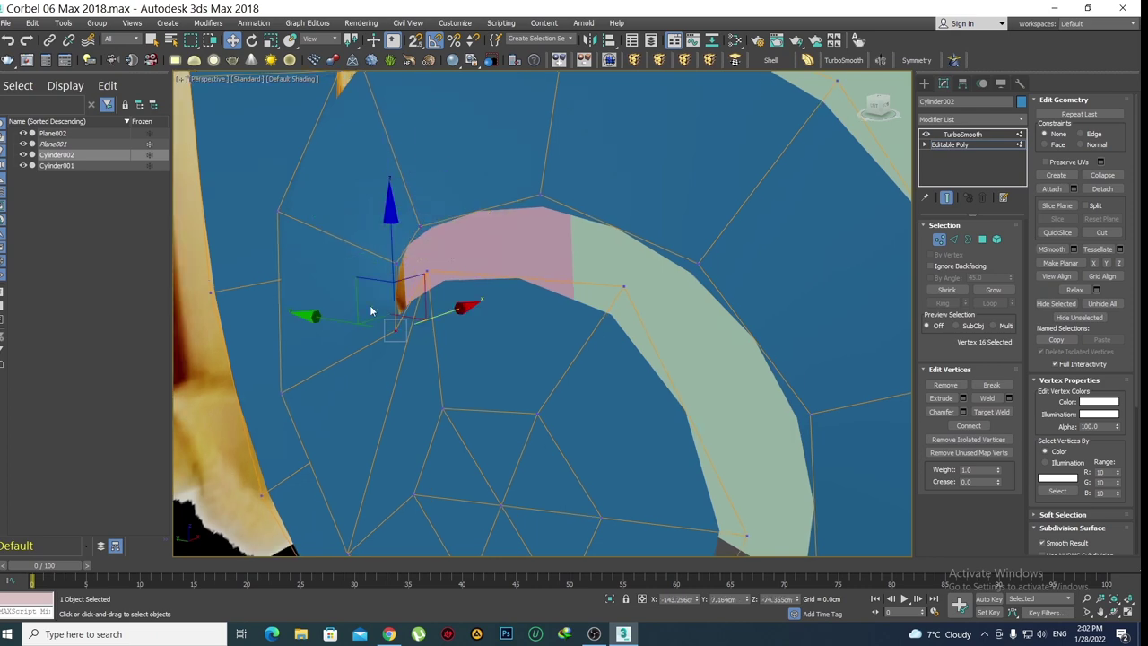
mouse_move(370, 305)
alt+middle_down()
mouse_move(392, 335)
mouse_move(482, 247)
mouse_move(475, 300)
mouse_move(438, 356)
mouse_move(456, 285)
mouse_move(530, 272)
alt+middle_up()
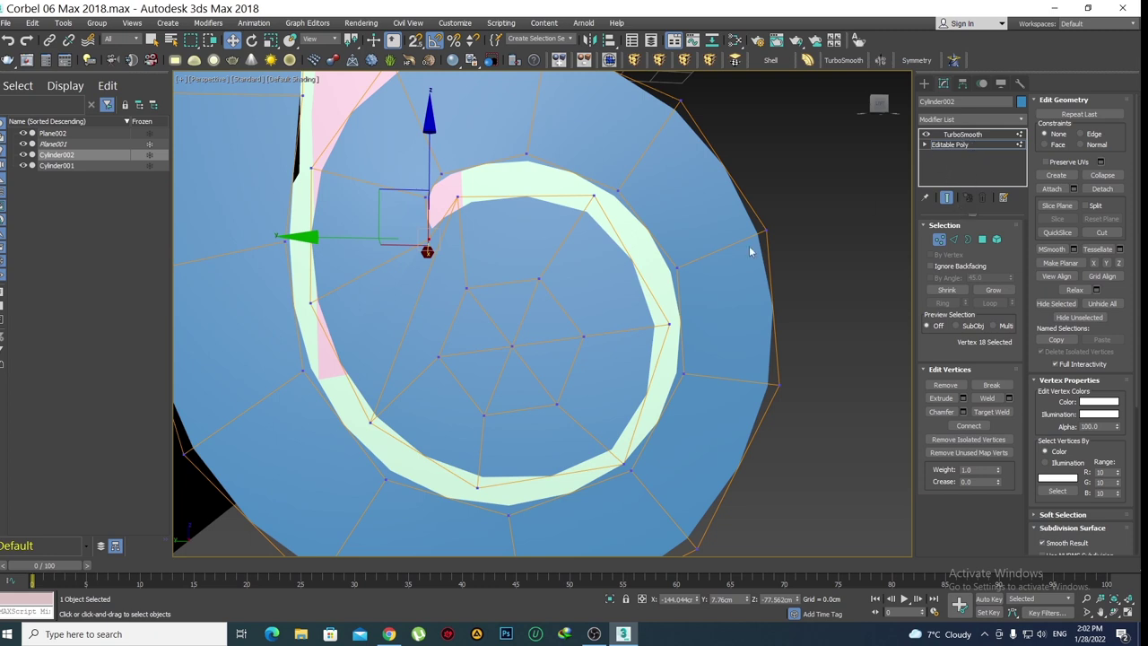
Select the seven centre hub vertices with Show End Result off and push them back along X
drag(456, 283, 454, 281)
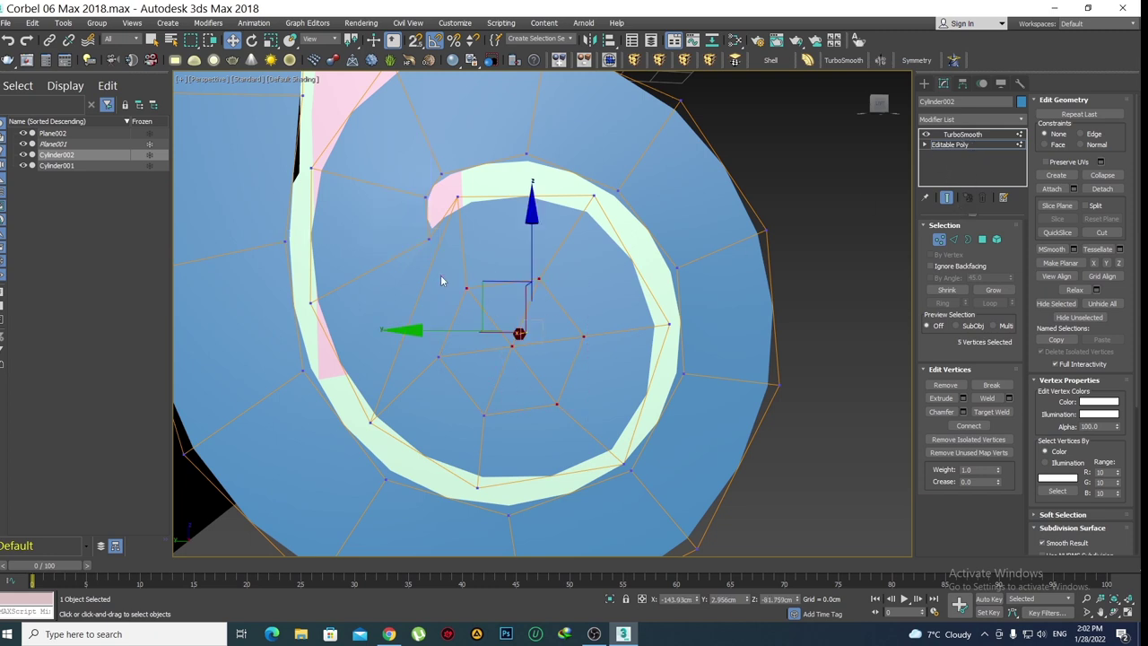
click(948, 198)
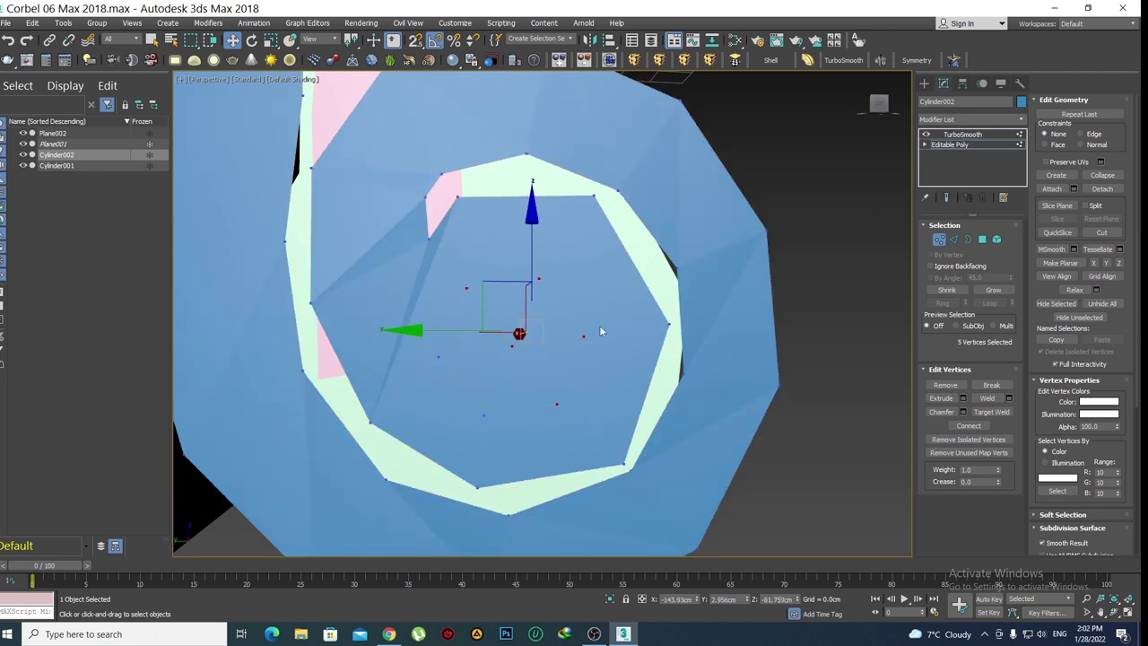
key(F4)
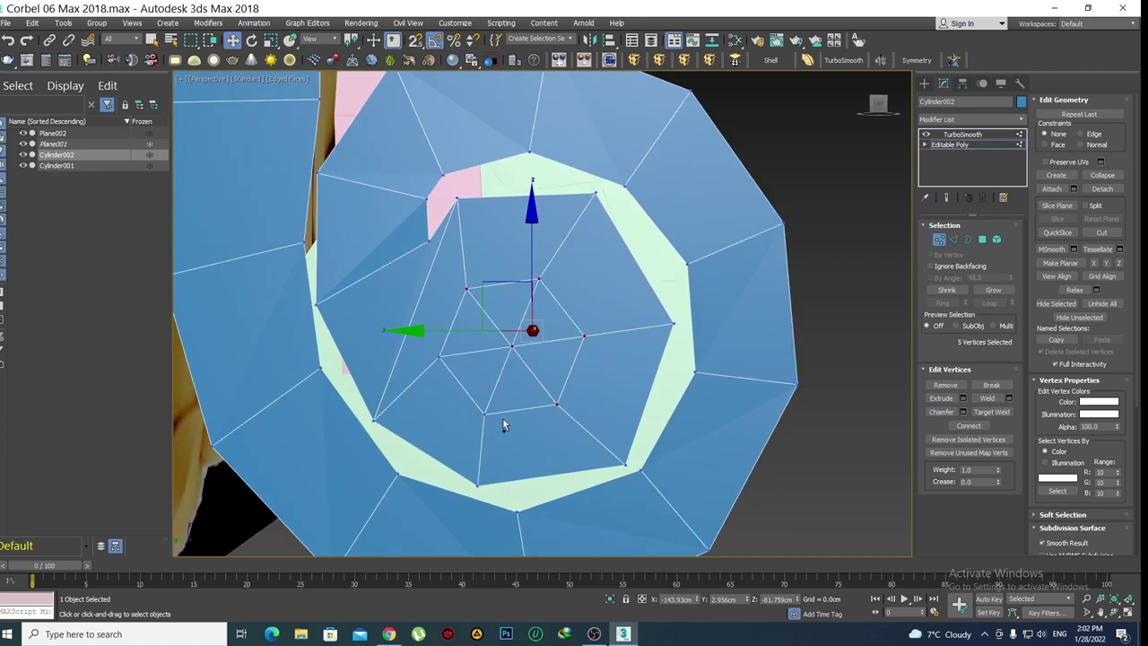
ctrl+click(484, 415)
ctrl+click(440, 357)
mouse_move(476, 356)
alt+middle_down()
mouse_move(546, 380)
mouse_move(527, 371)
mouse_move(502, 384)
mouse_move(522, 379)
mouse_move(544, 325)
alt+middle_up()
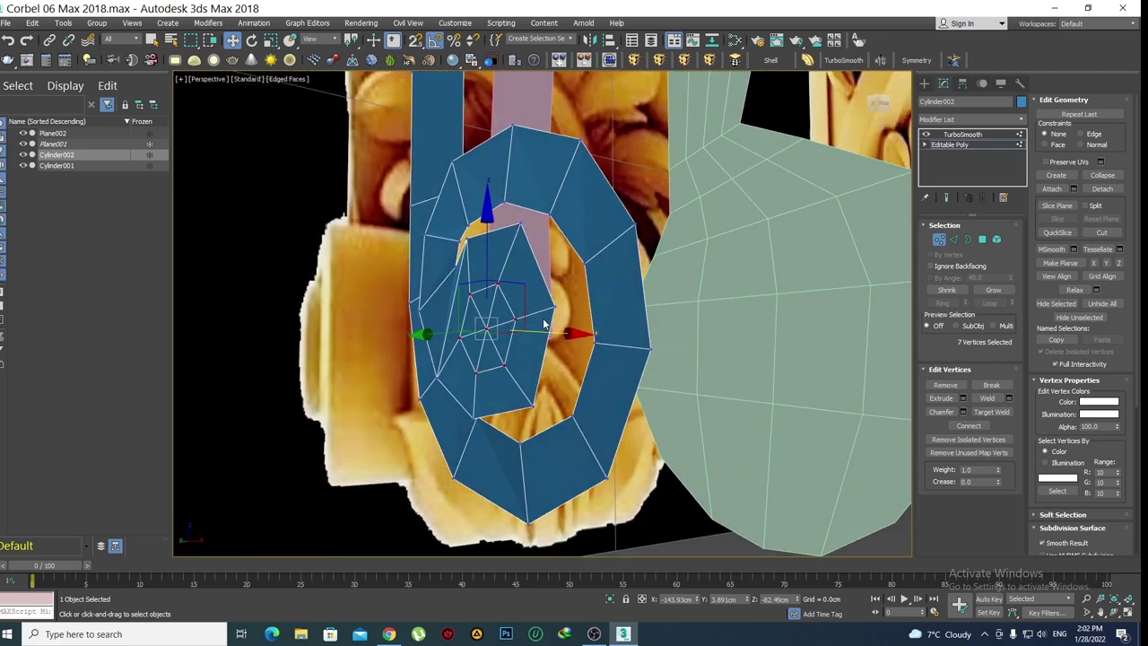
drag(543, 333, 530, 337)
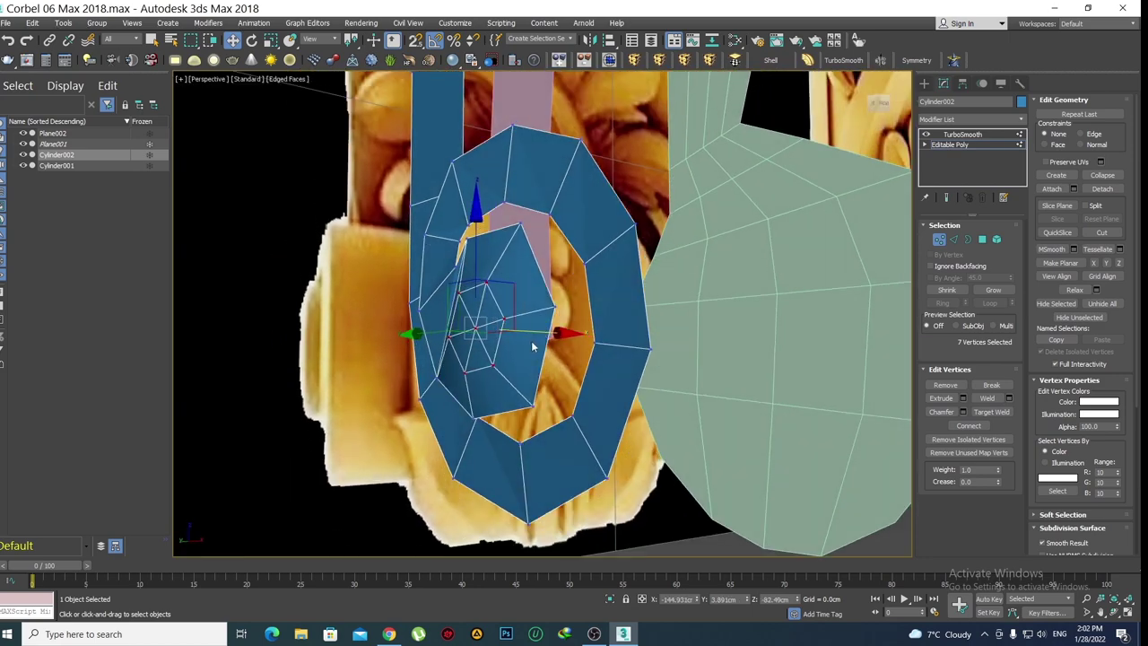
mouse_move(529, 337)
alt+middle_down()
mouse_move(613, 363)
mouse_move(610, 305)
mouse_move(583, 365)
mouse_move(597, 353)
alt+middle_up()
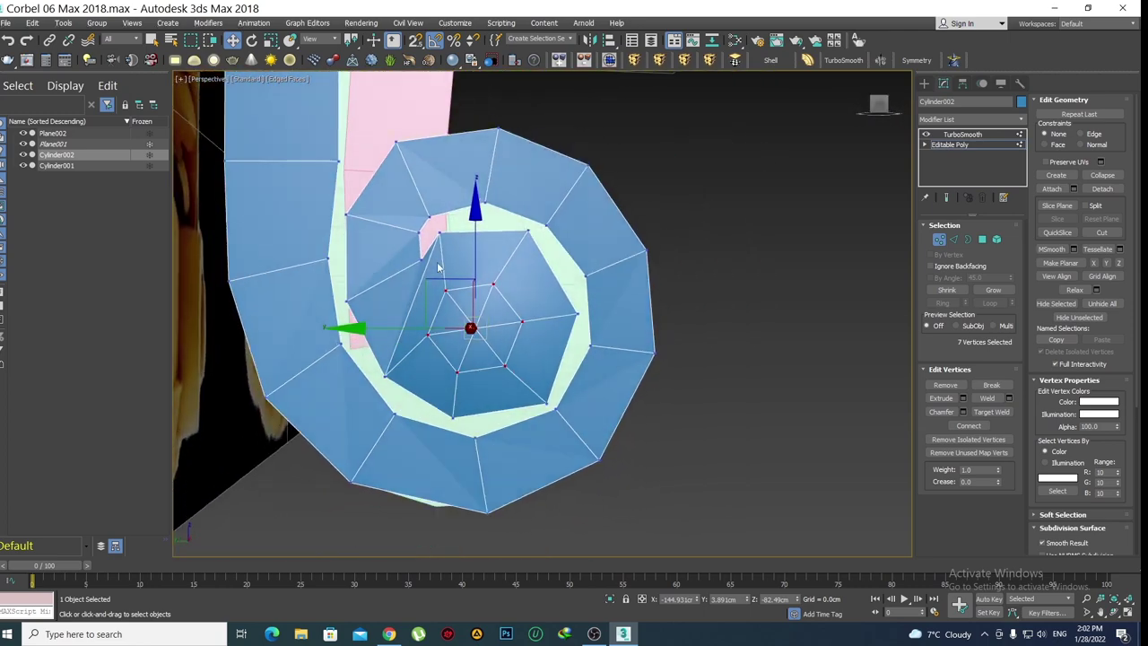
click(925, 83)
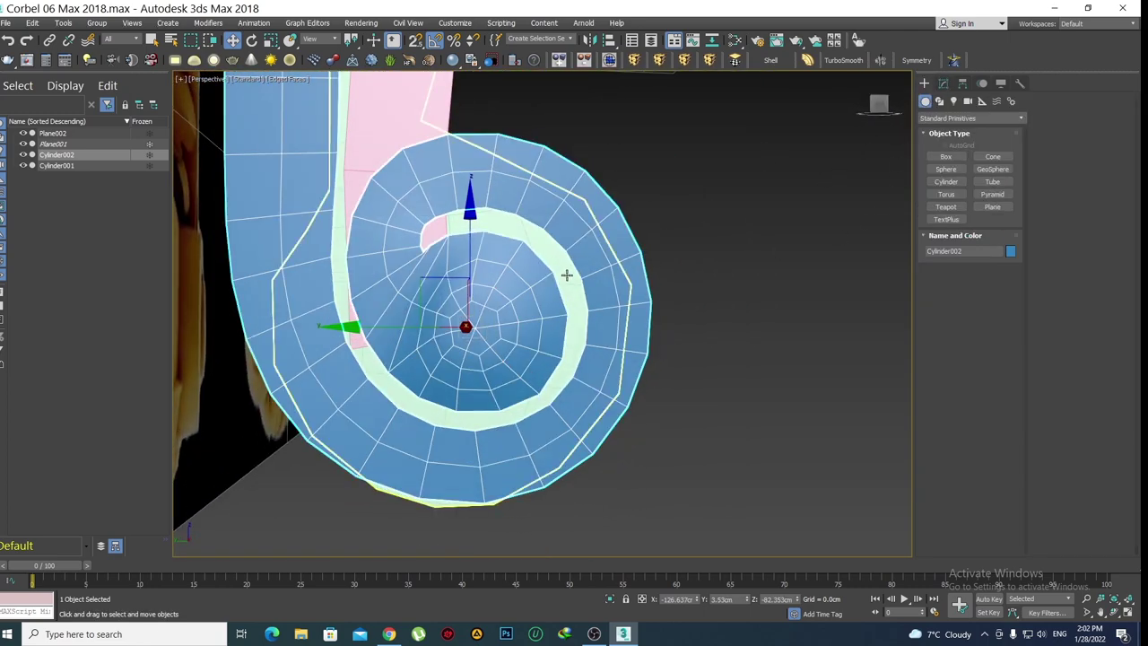
Review the smoothed corbel in default shading, then return to the Editable Poly stack level
key(F4)
mouse_move(566, 275)
alt+middle_down()
mouse_move(568, 356)
mouse_move(595, 350)
mouse_move(530, 357)
mouse_move(584, 374)
mouse_move(598, 370)
mouse_move(592, 352)
mouse_move(581, 358)
mouse_move(565, 325)
mouse_move(664, 296)
alt+middle_up()
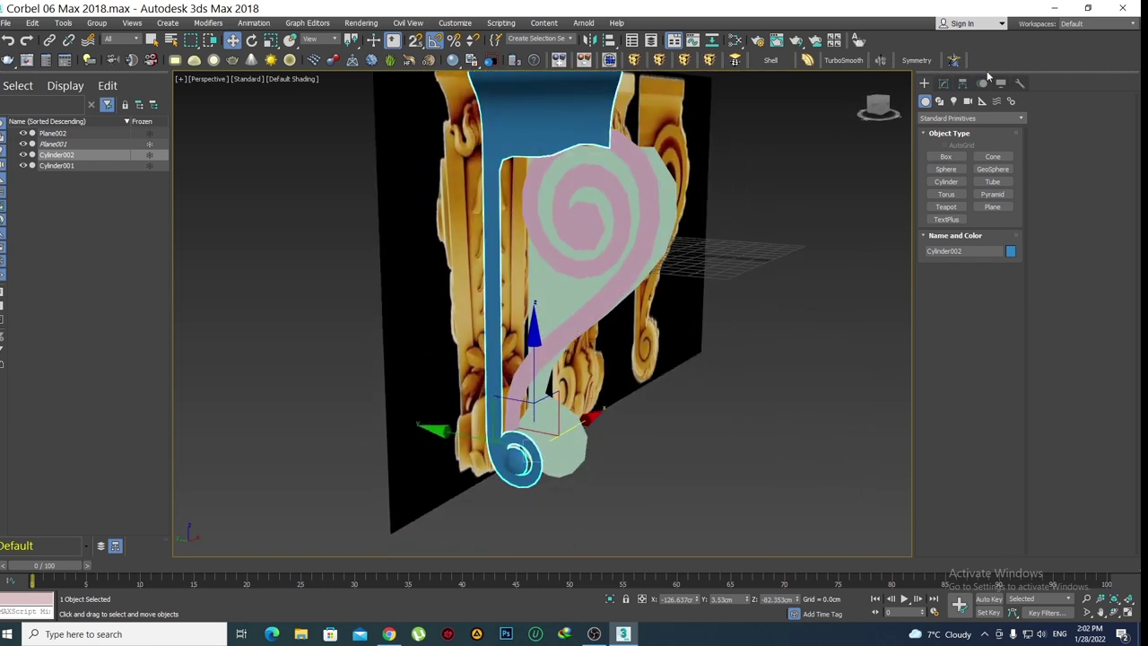
click(843, 61)
click(952, 144)
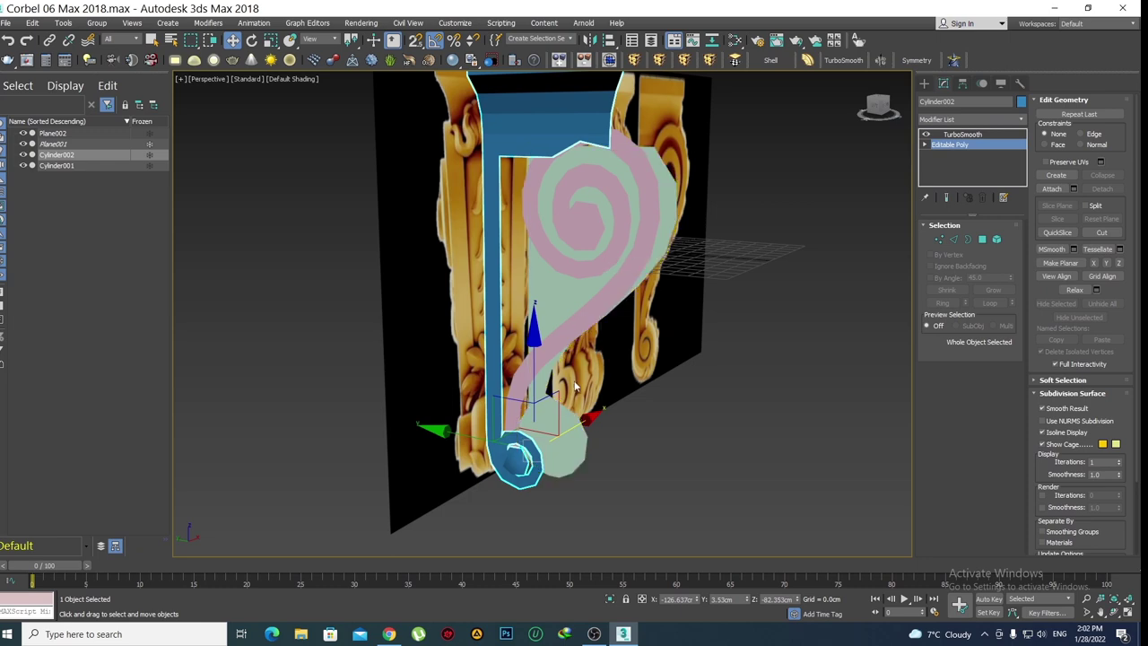
mouse_move(576, 375)
alt+middle_down()
mouse_move(530, 405)
mouse_move(474, 410)
mouse_move(546, 395)
mouse_move(497, 409)
mouse_move(516, 412)
mouse_move(532, 350)
alt+middle_up()
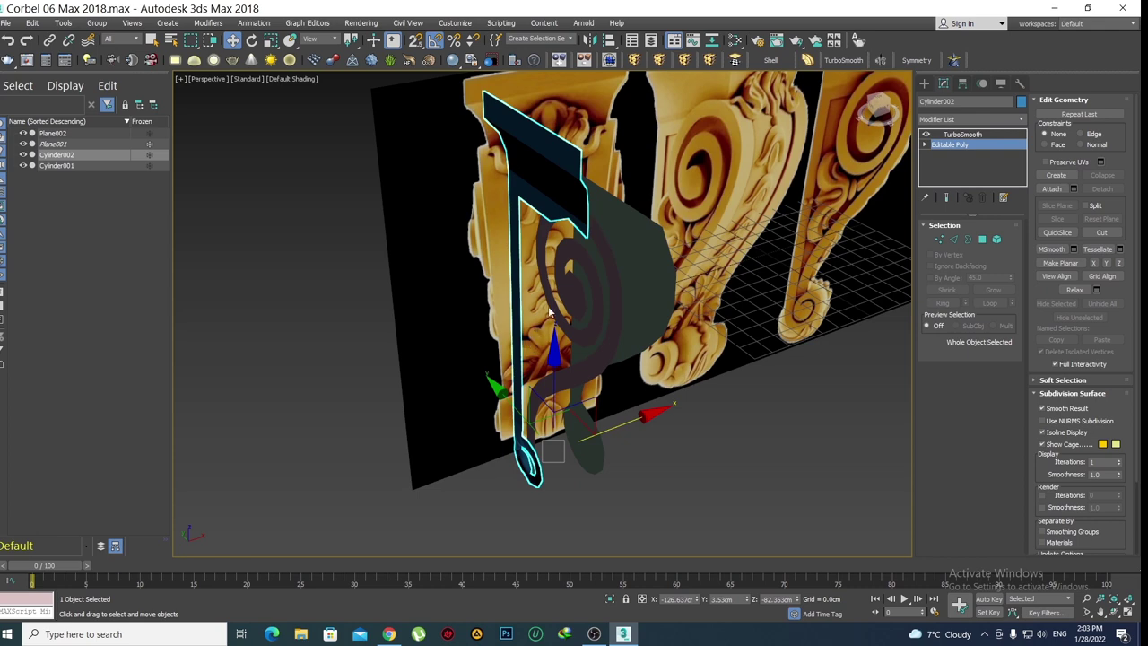
In Edge mode with edged faces, pick a corbel edge and isolate the object with Alt+Q
key(2)
key(F4)
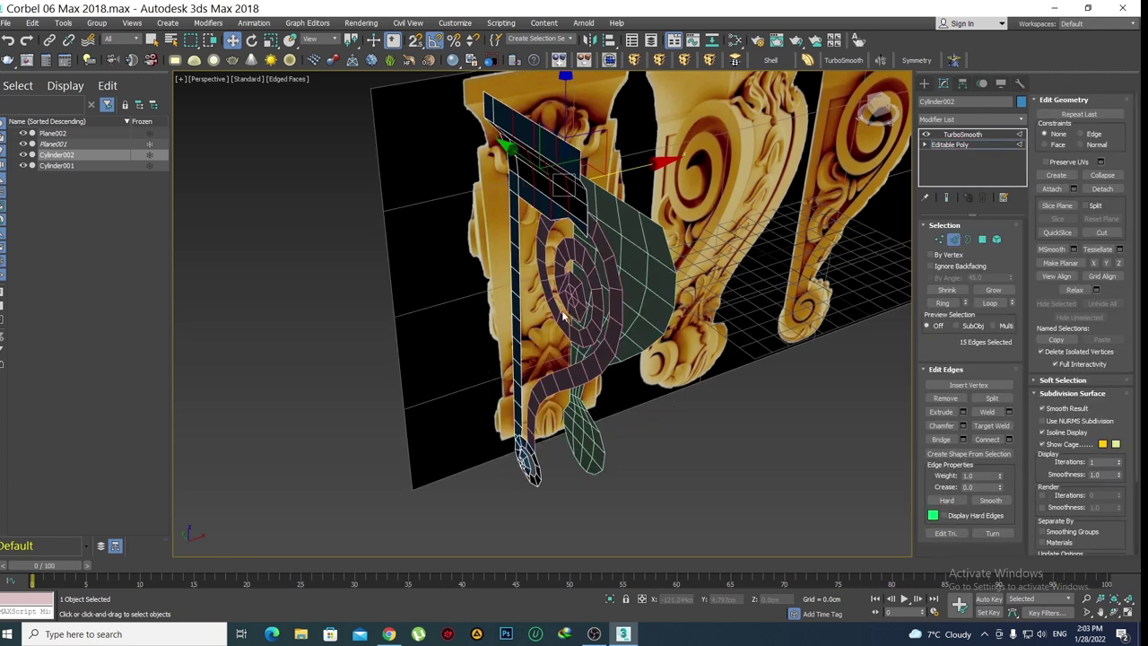
alt+middle_drag(564, 317, 588, 296)
scroll(502, 233, up, 3)
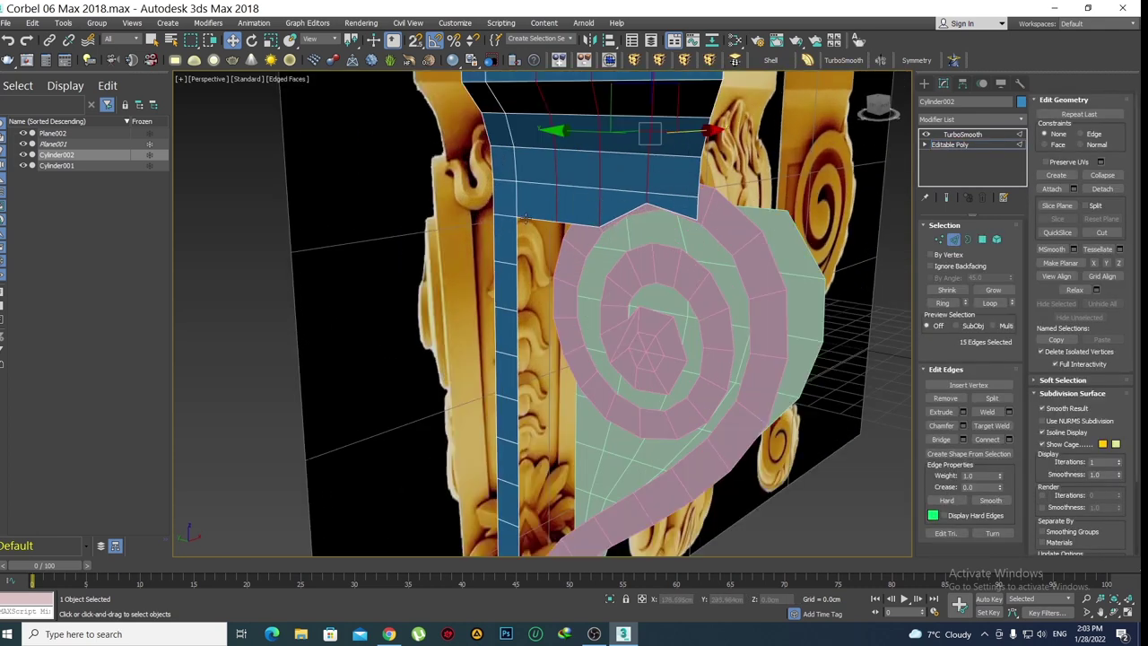
click(524, 218)
scroll(653, 311, down, 5)
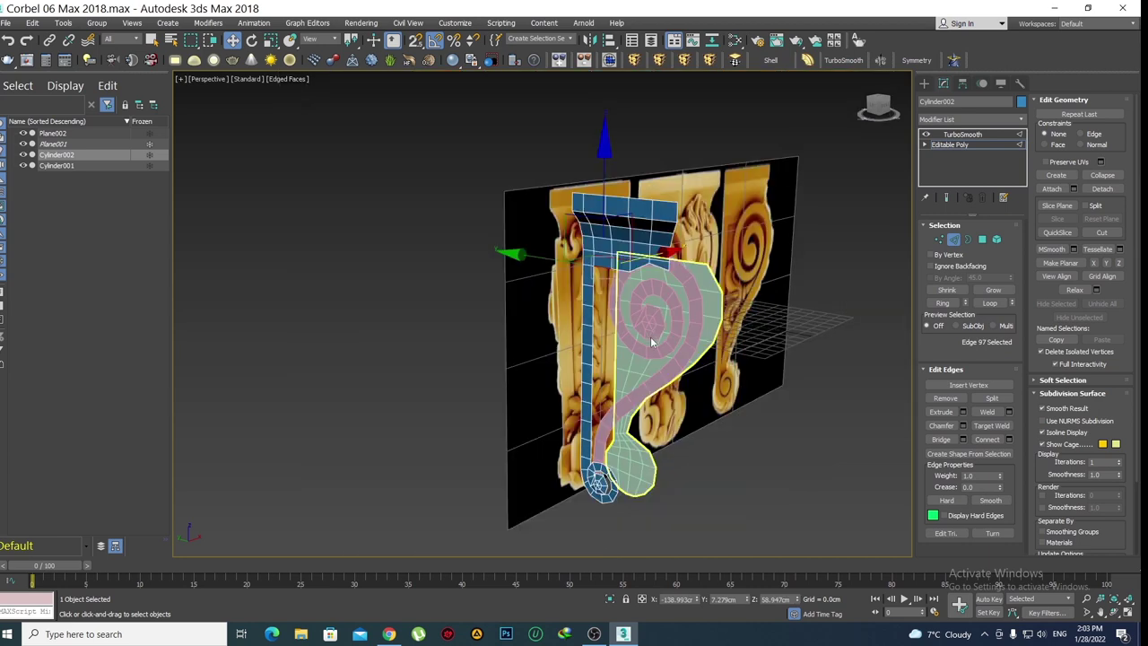
key(alt+q)
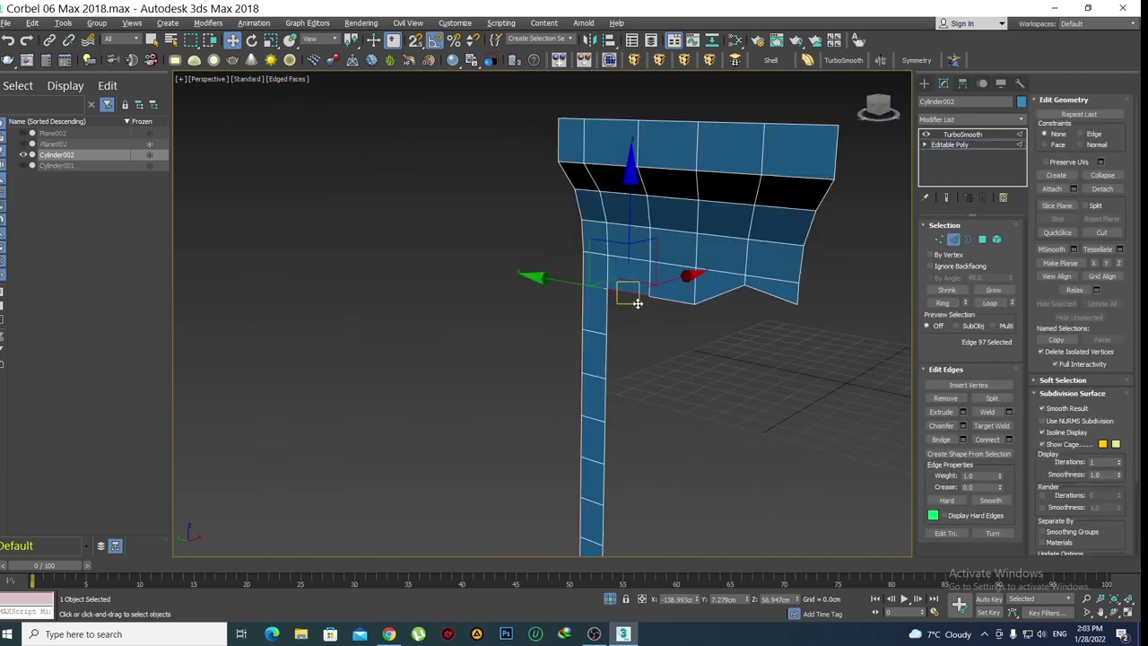
scroll(628, 305, down, 4)
key(q)
scroll(613, 307, up, 2)
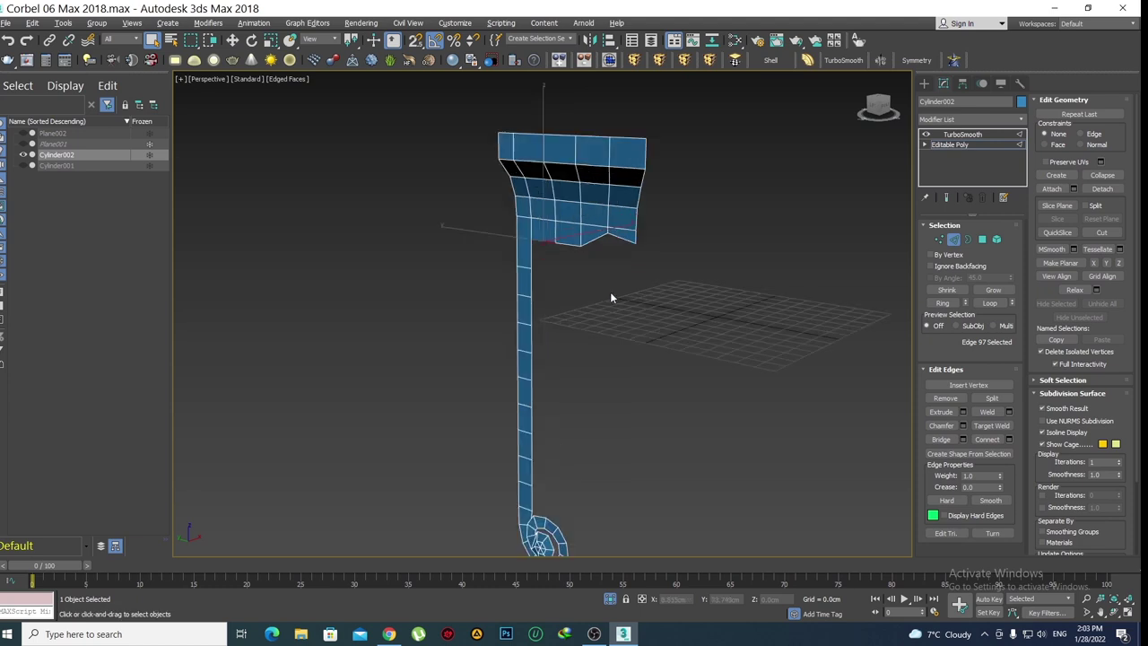
scroll(610, 291, up, 2)
scroll(592, 291, down, 5)
alt+middle_drag(575, 292, 587, 339)
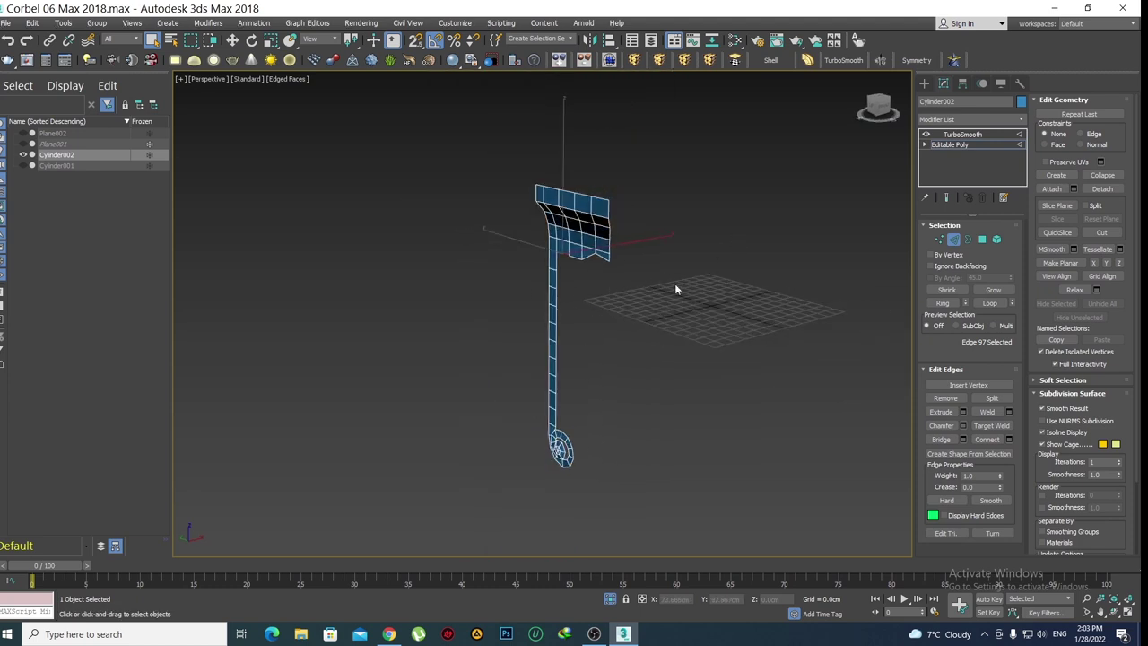
scroll(560, 448, up, 3)
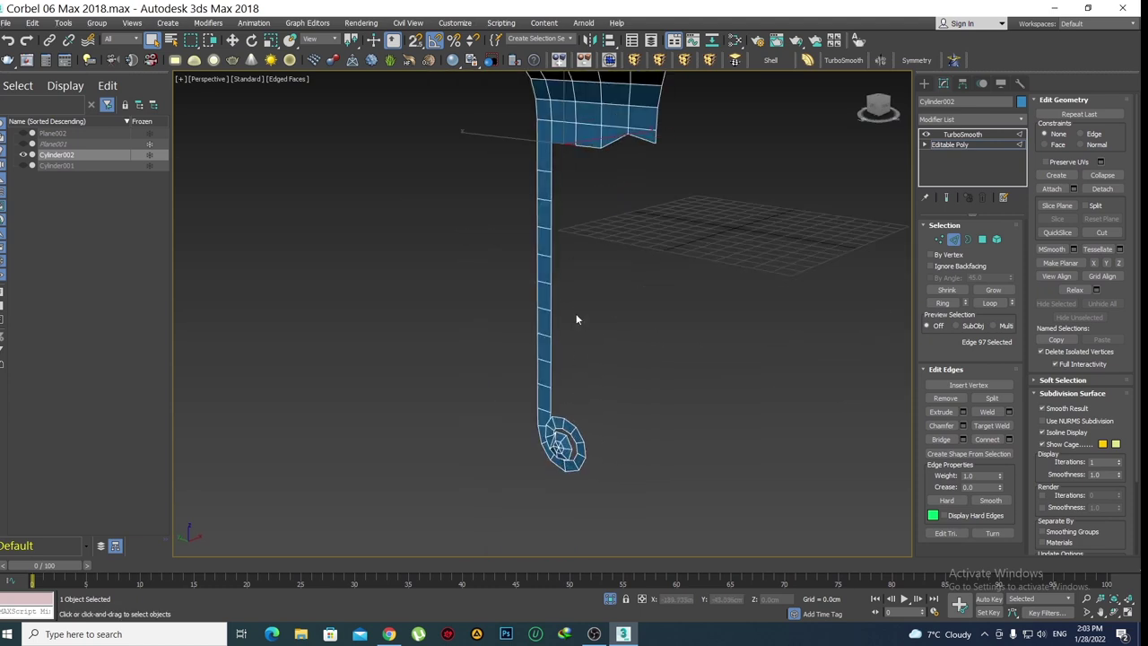
Loop-select the edges near the top and add the border edges under the top block, removing one
double_click(592, 146)
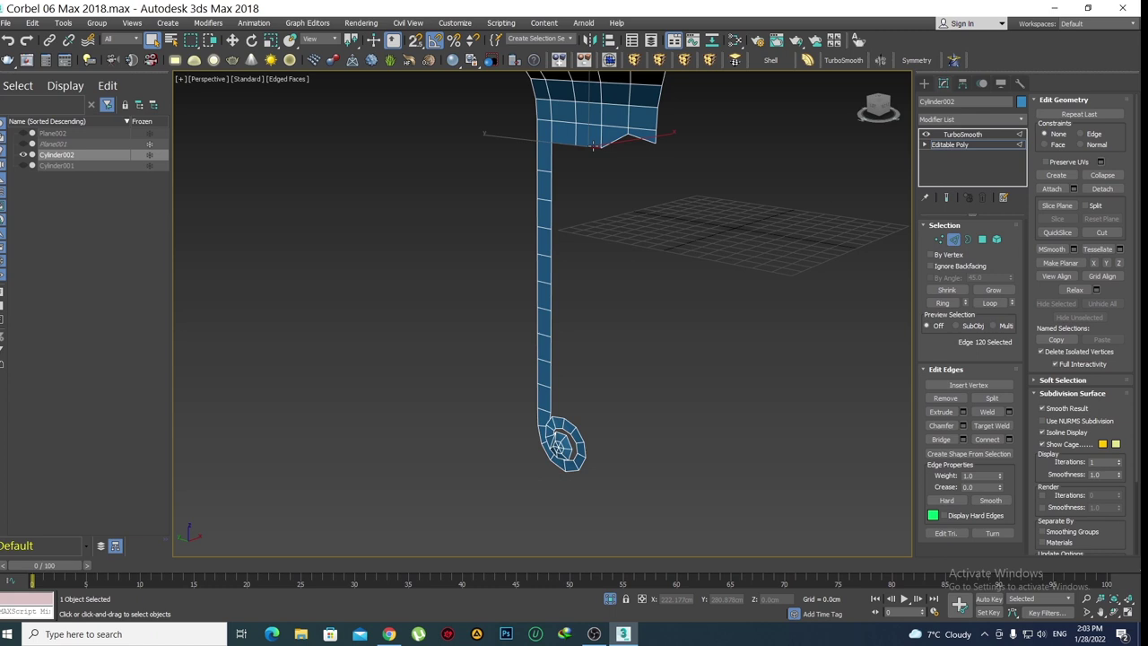
click(990, 302)
scroll(559, 302, up, 4)
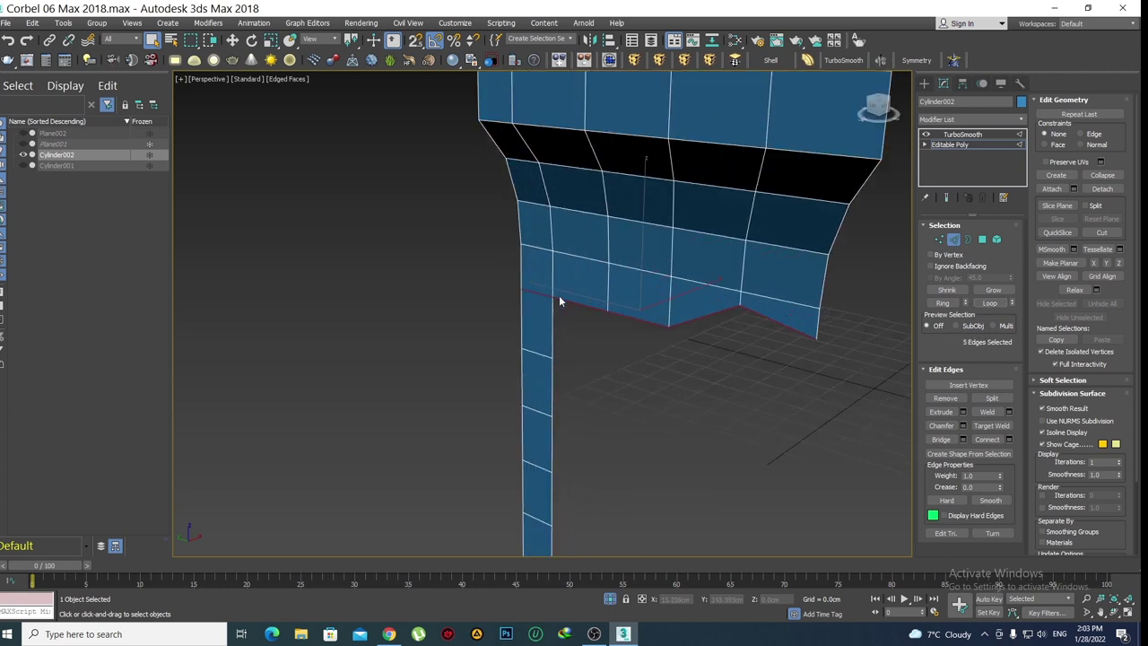
alt+click(525, 321)
Add the lower pole edges one by one down the stem toward the curled base
middle_drag(546, 351, 579, 312)
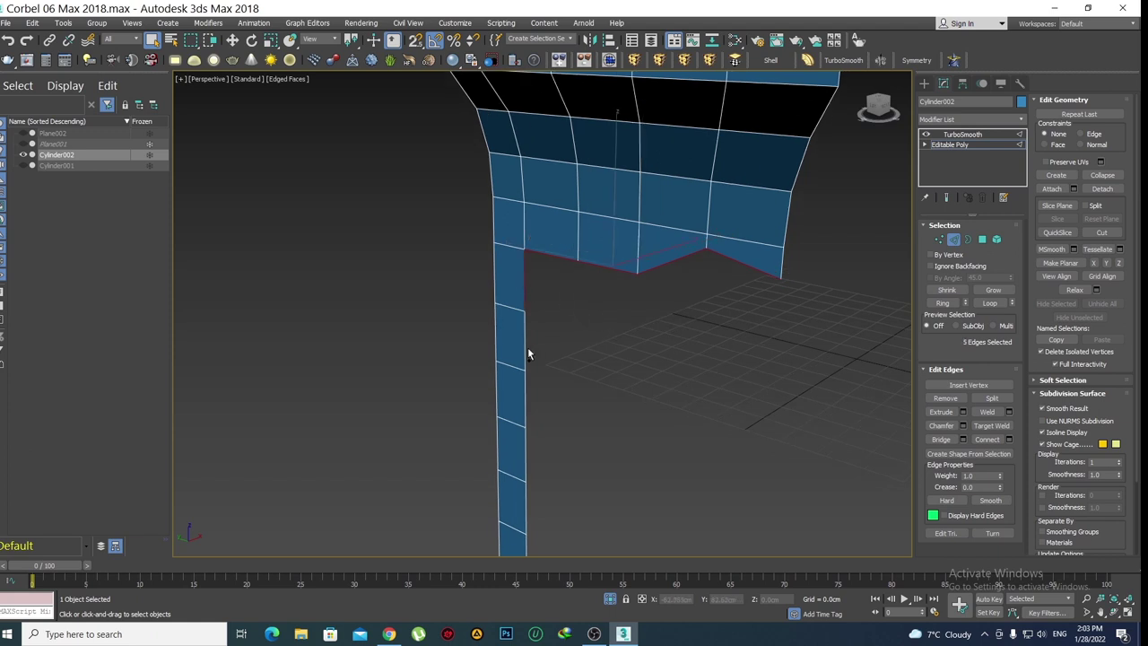
ctrl+click(528, 350)
alt+middle_drag(540, 369, 540, 279)
ctrl+click(525, 283)
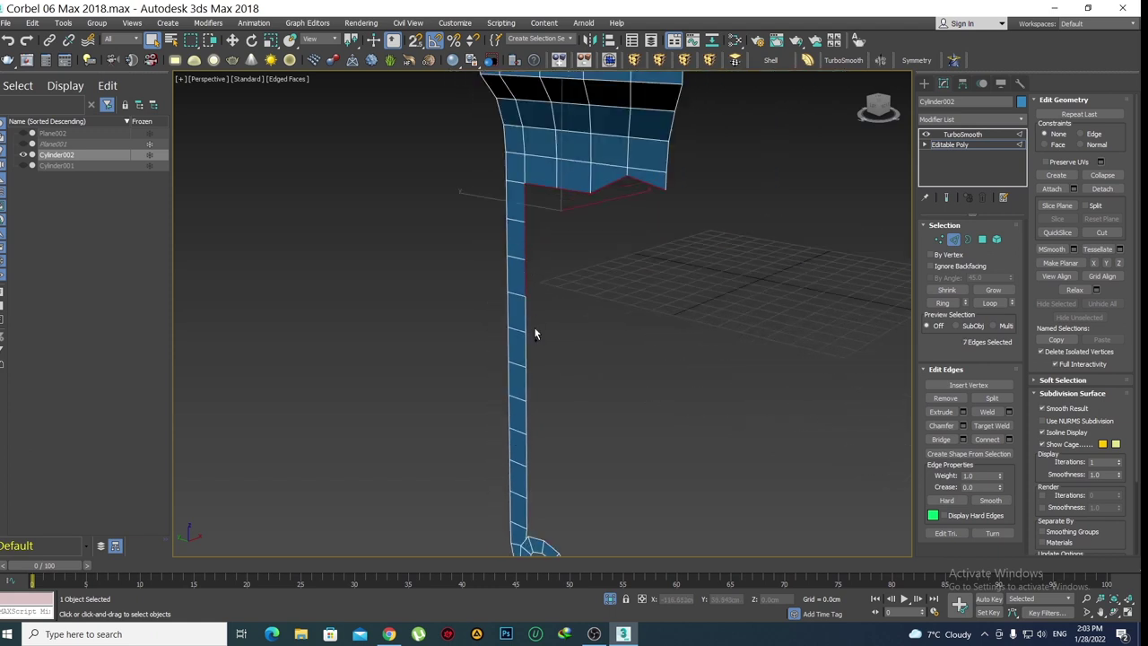
ctrl+click(525, 325)
ctrl+click(527, 359)
ctrl+click(528, 399)
ctrl+click(525, 421)
ctrl+click(528, 461)
alt+middle_drag(579, 469, 552, 359)
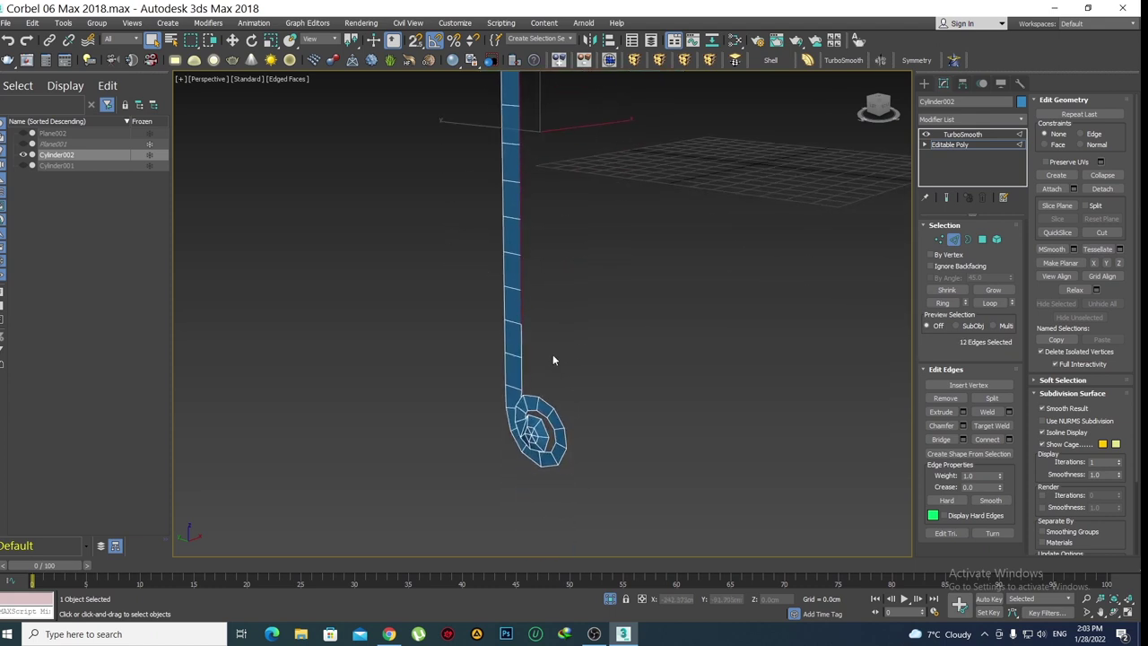
ctrl+click(536, 396)
alt+middle_drag(558, 457, 558, 394)
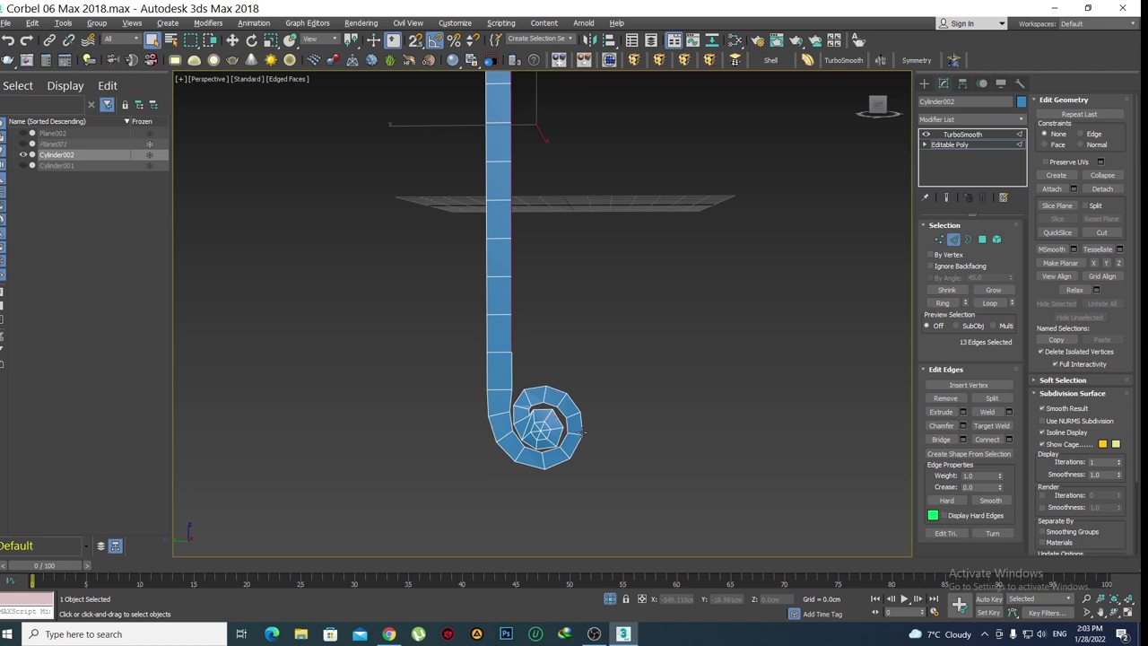
Loop-select the inner ring of the spiral curl, then check the flag-shaped top
ctrl+double_click(582, 433)
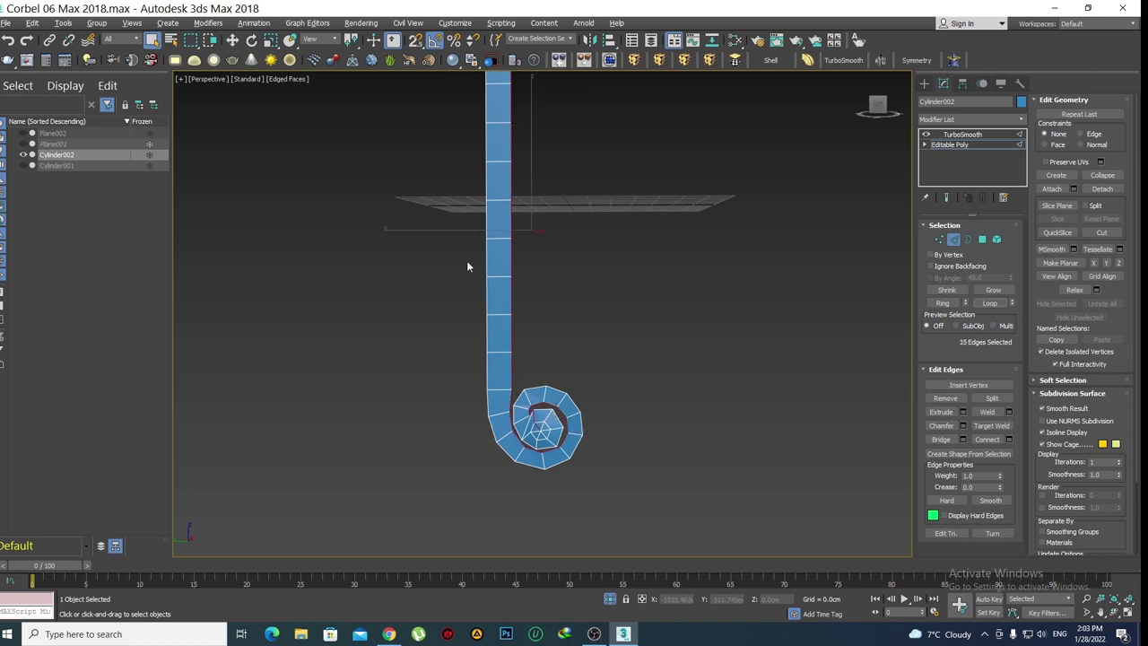
scroll(530, 260, down, 3)
alt+middle_drag(529, 260, 539, 381)
scroll(531, 294, up, 2)
scroll(528, 301, up, 3)
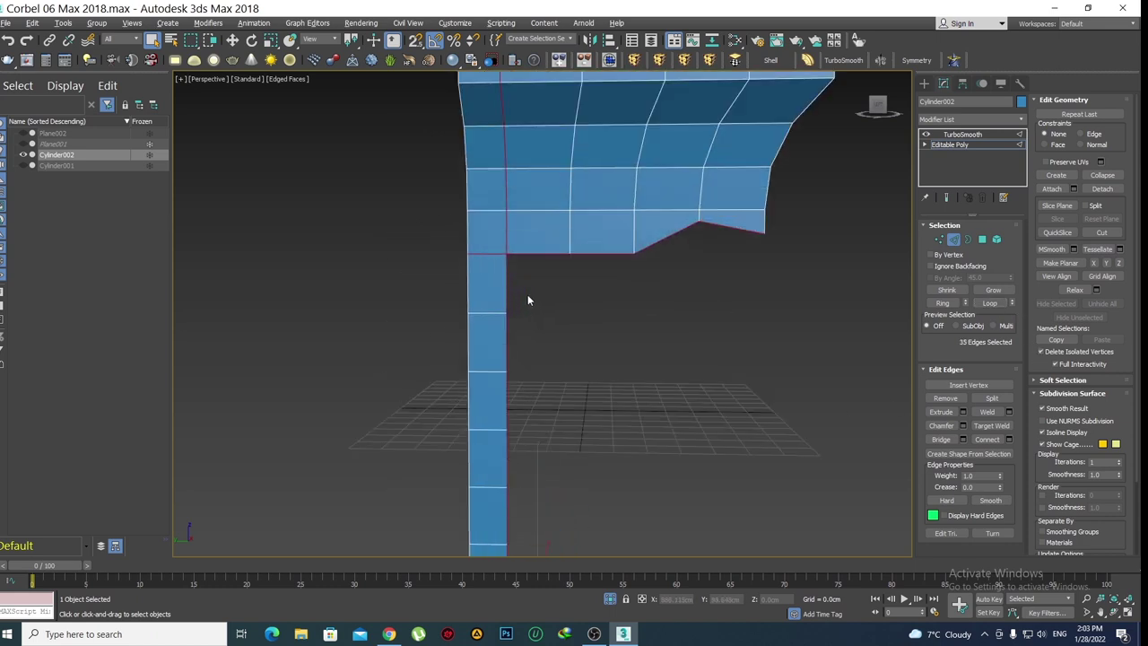
scroll(501, 279, down, 3)
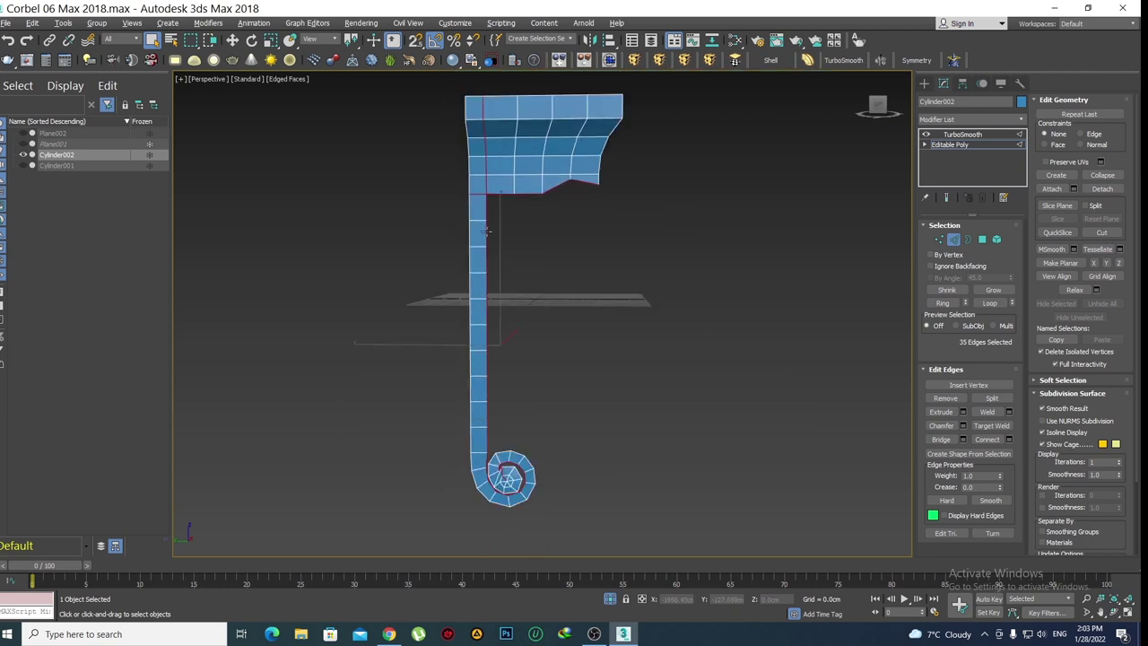
In Left view, select the spiral's centre and inner edges, then Loop them around the spiral
key(l)
scroll(528, 360, down, 3)
scroll(528, 359, up, 1)
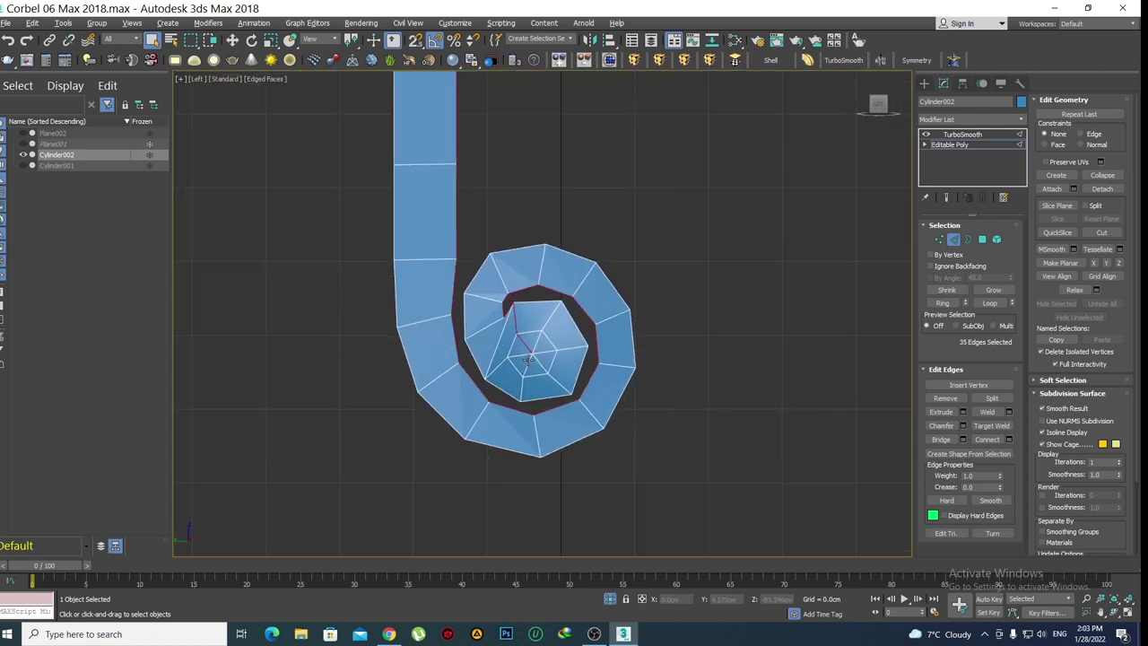
scroll(529, 360, up, 2)
scroll(529, 360, up, 3)
scroll(551, 311, down, 4)
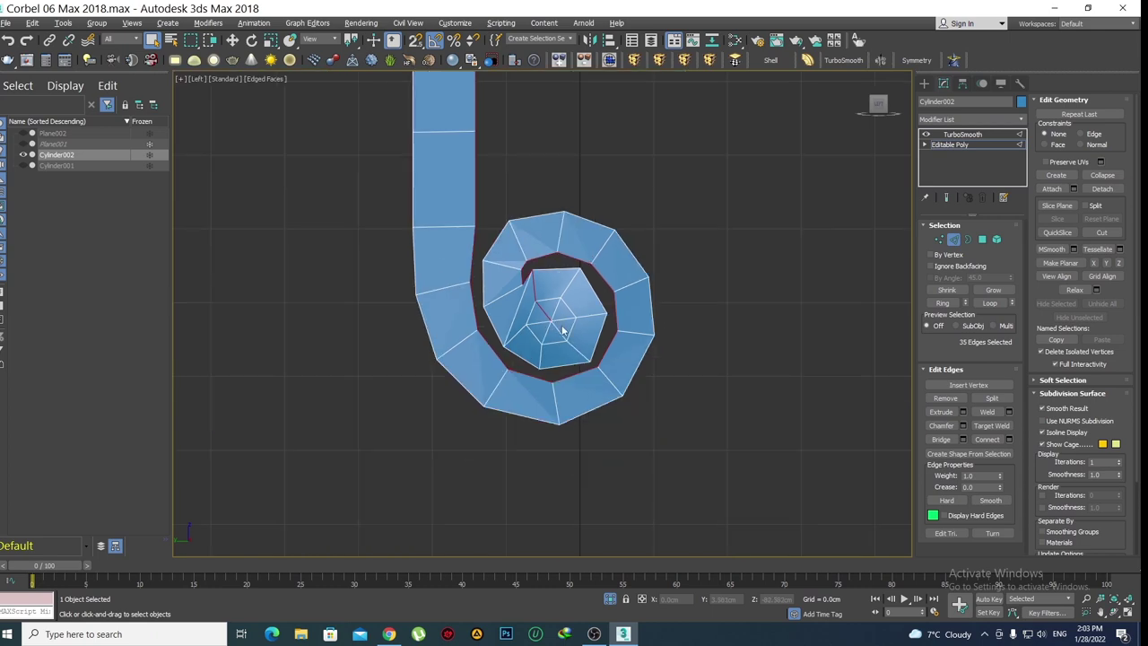
scroll(567, 340, up, 3)
drag(568, 336, 504, 244)
scroll(529, 269, down, 3)
scroll(538, 305, down, 2)
scroll(546, 332, up, 2)
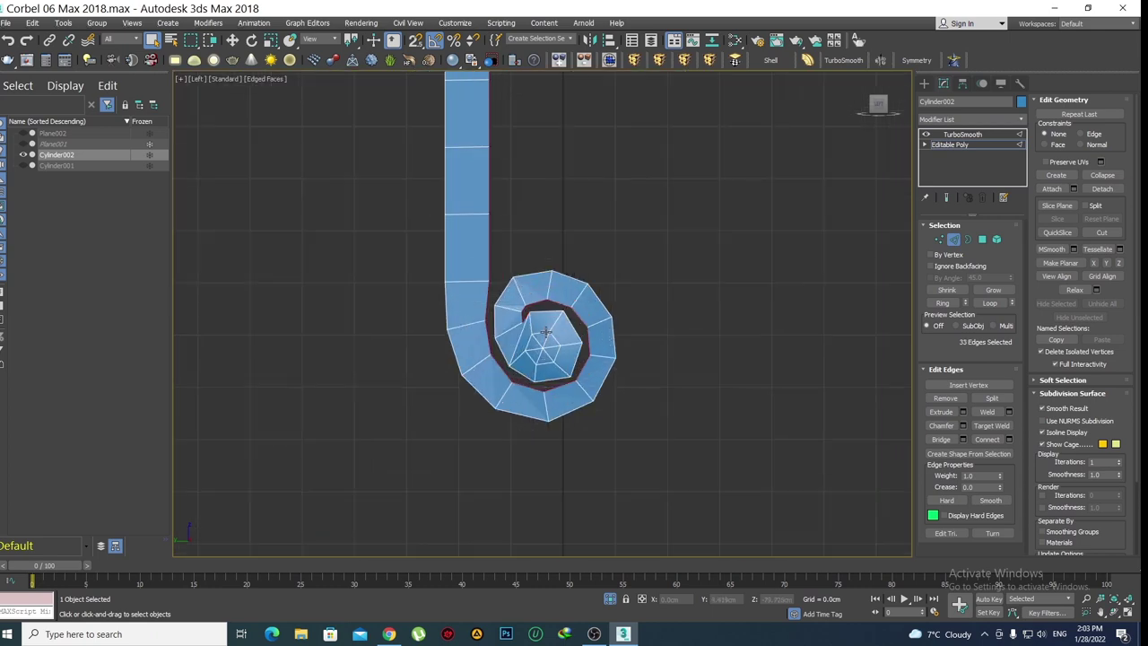
scroll(545, 332, up, 4)
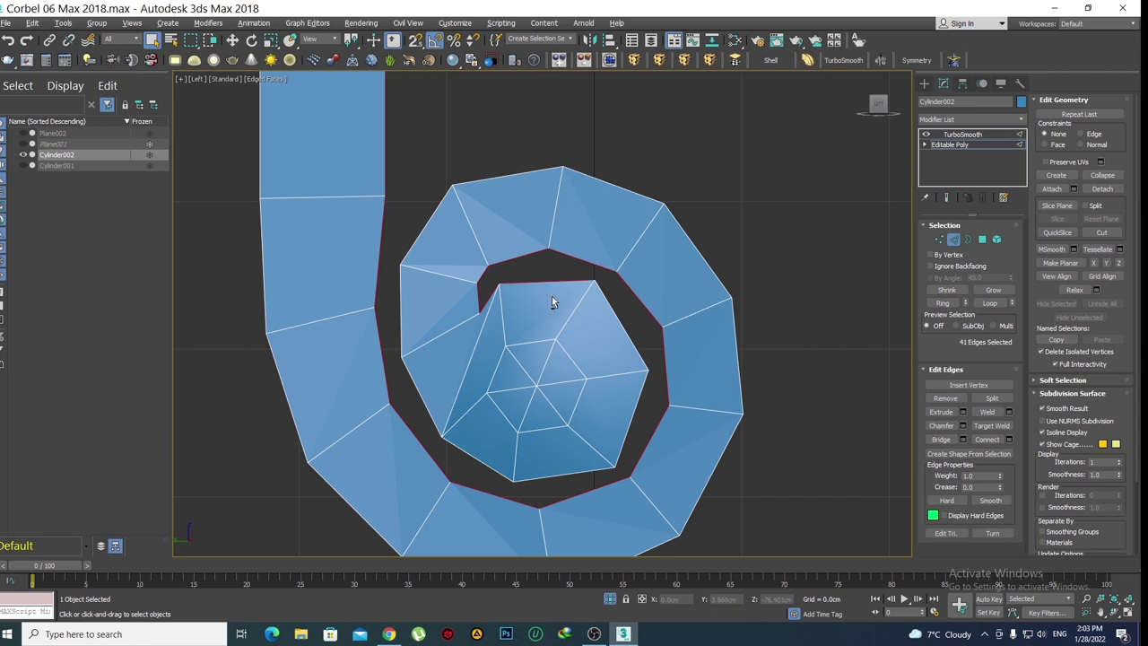
ctrl+click(550, 303)
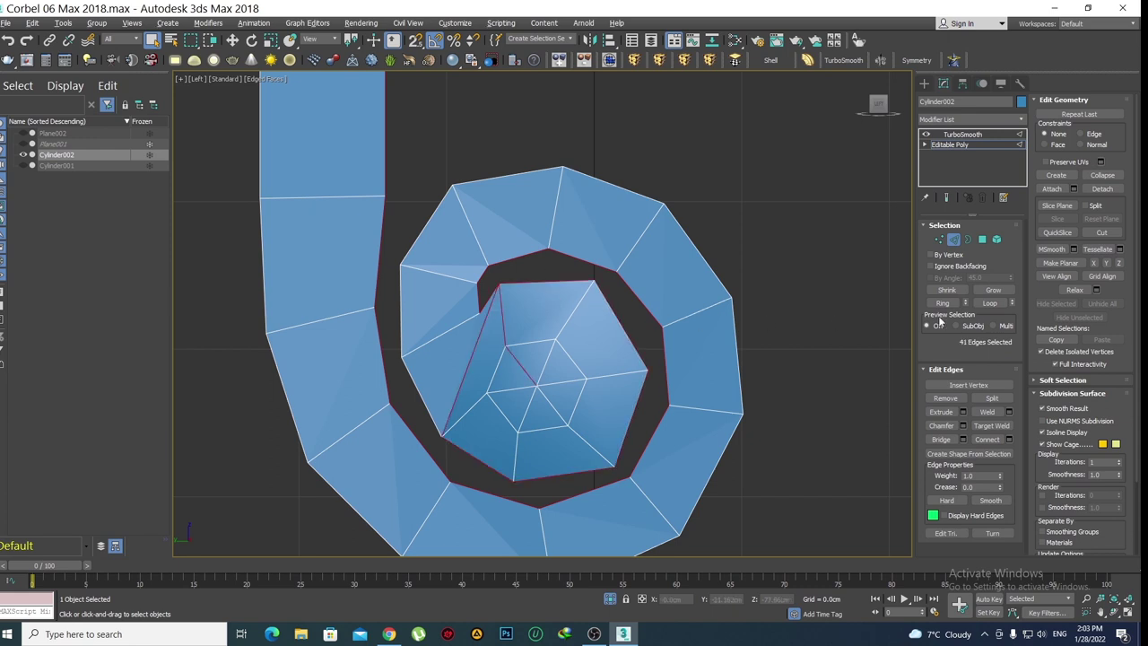
ctrl+click(426, 401)
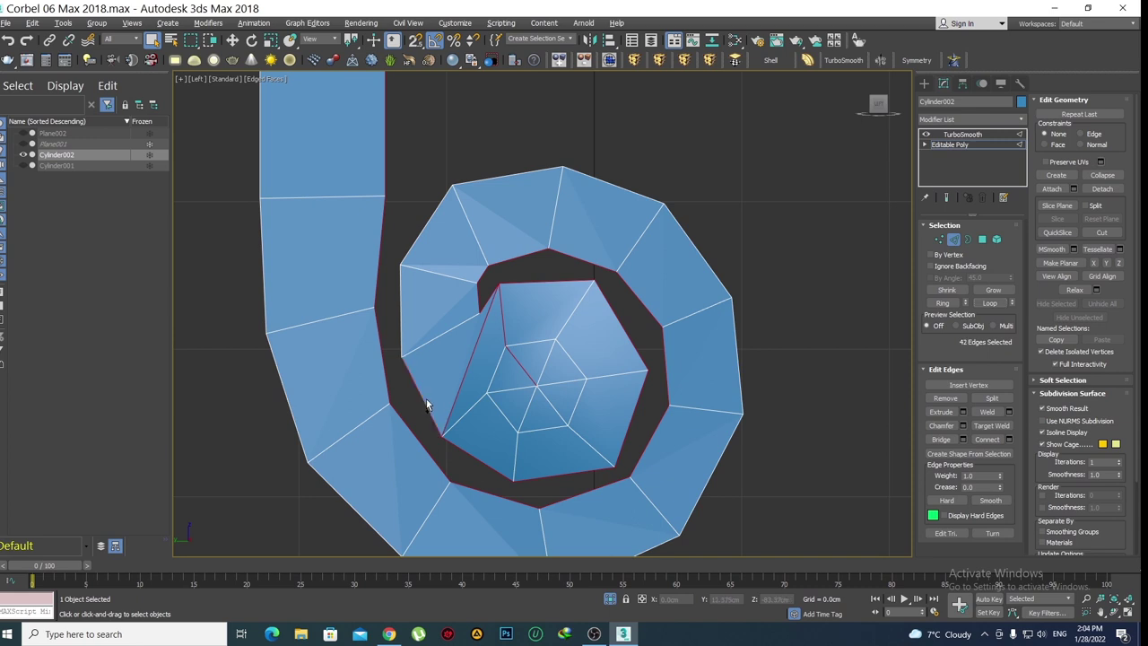
click(991, 302)
Frame the corbel's top profile and add its right-side profile edges to the selection
scroll(529, 377, down, 2)
scroll(539, 363, down, 2)
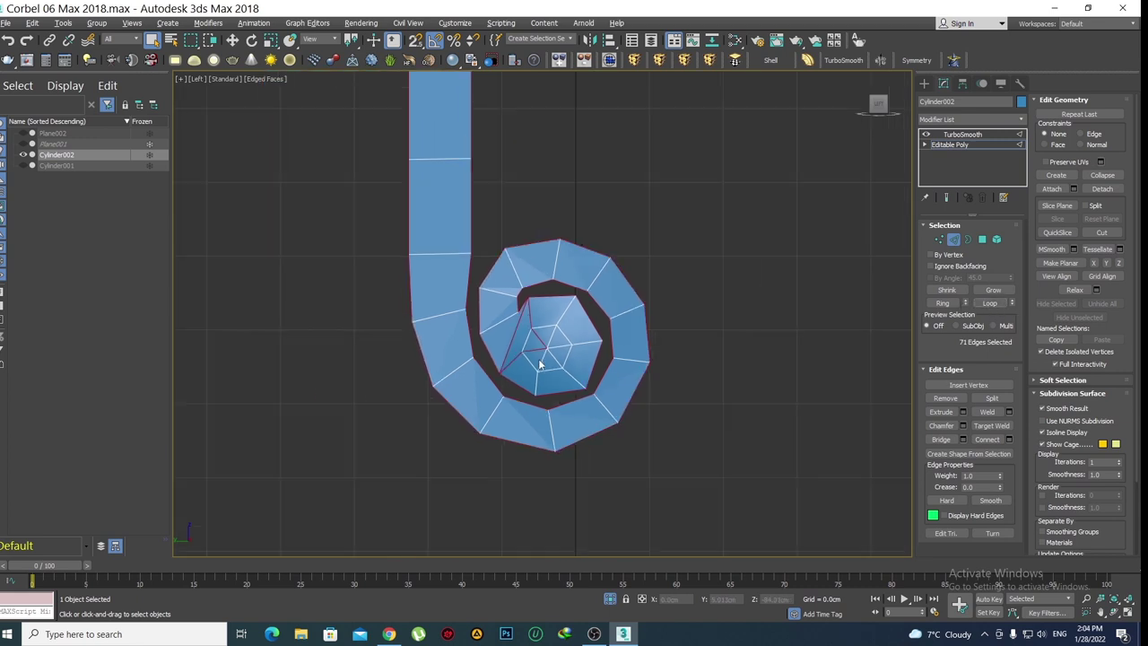
scroll(539, 363, down, 3)
middle_drag(540, 415, 520, 451)
scroll(528, 259, up, 3)
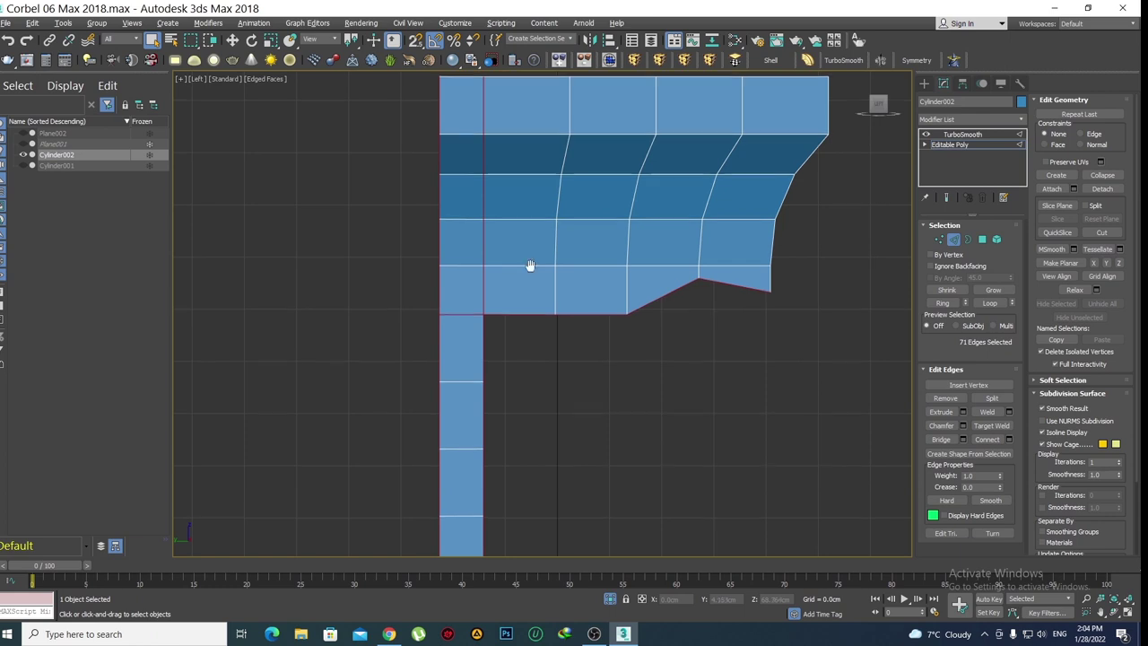
middle_drag(530, 265, 505, 350)
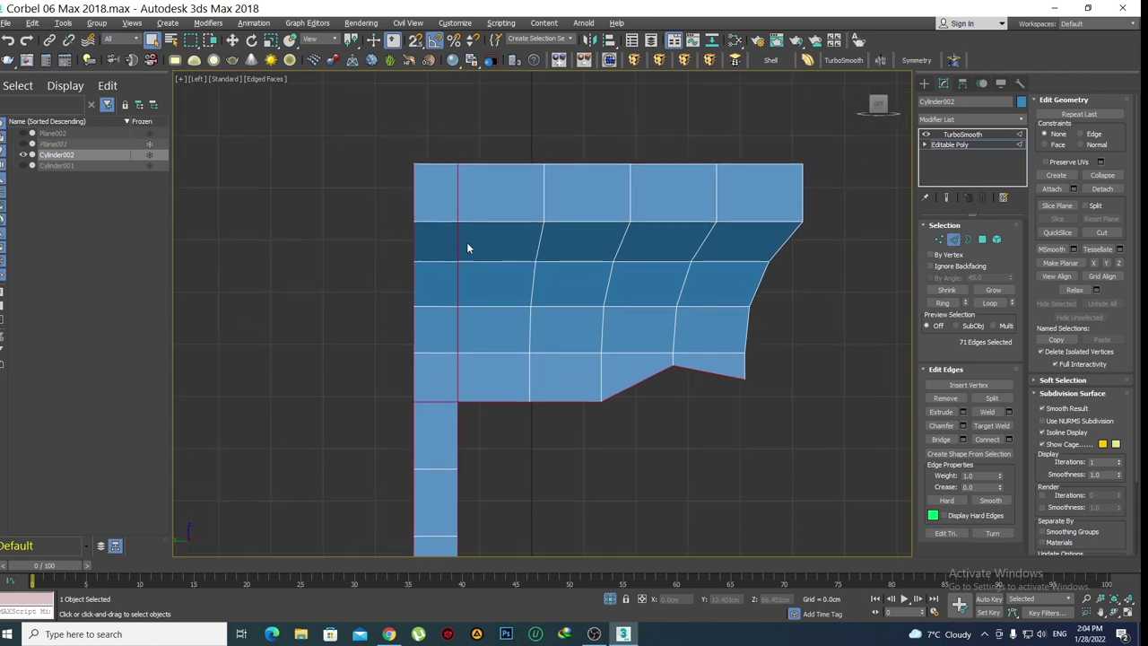
ctrl+click(745, 324)
click(990, 302)
Drop the pole-junction edge and add the top panel's left border edges to the selection
middle_drag(750, 358, 707, 288)
scroll(707, 288, down, 5)
scroll(591, 318, up, 4)
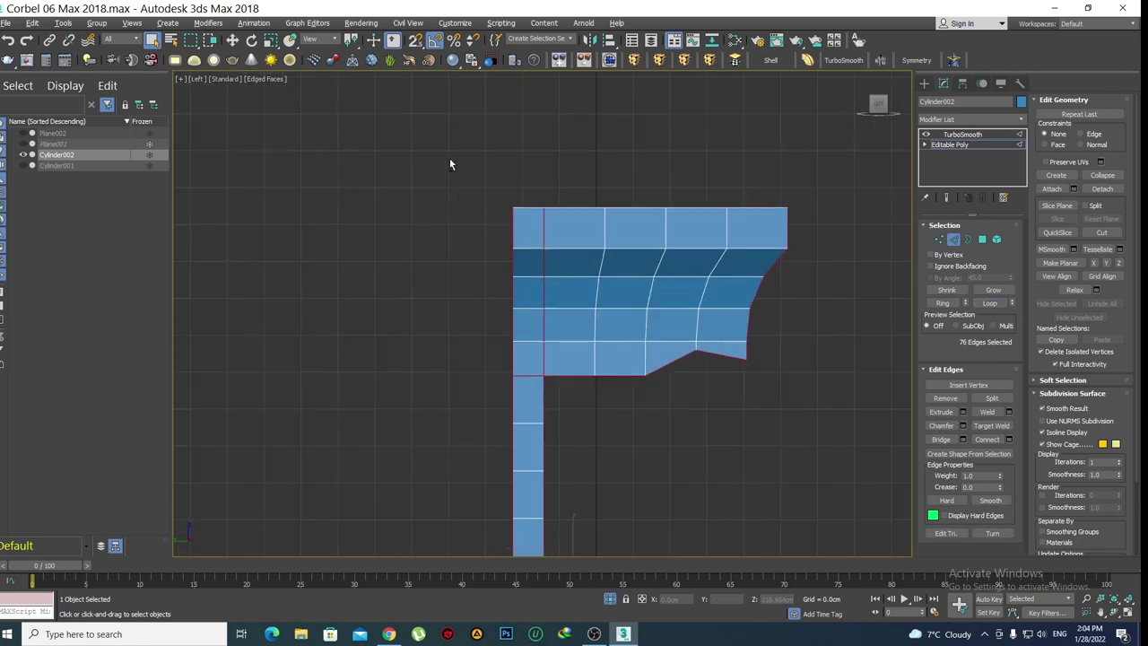
drag(450, 158, 565, 356)
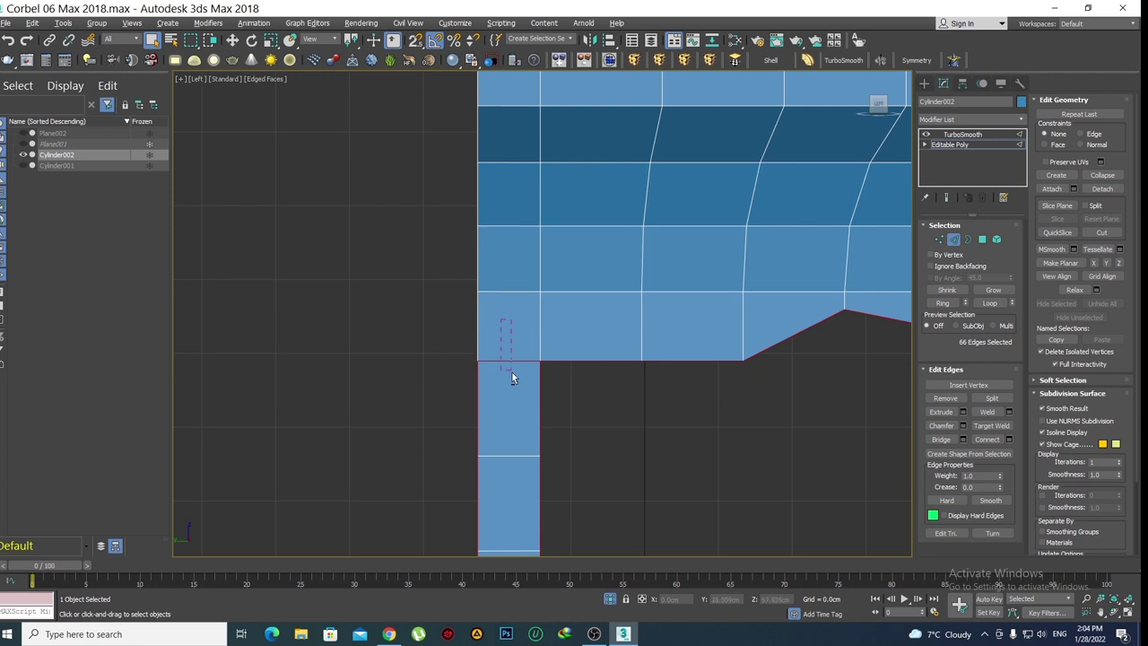
alt+drag(499, 326, 512, 372)
scroll(507, 240, down, 3)
scroll(506, 303, up, 2)
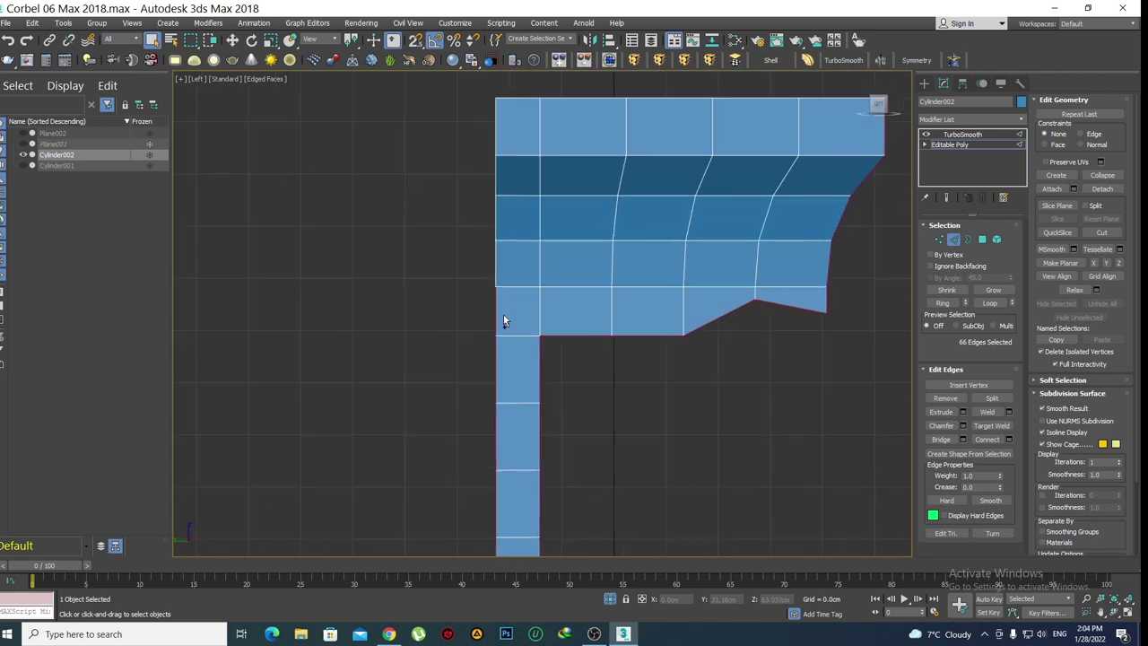
ctrl+drag(505, 273, 507, 278)
ctrl+drag(480, 211, 507, 226)
ctrl+drag(487, 169, 507, 180)
scroll(508, 149, down, 3)
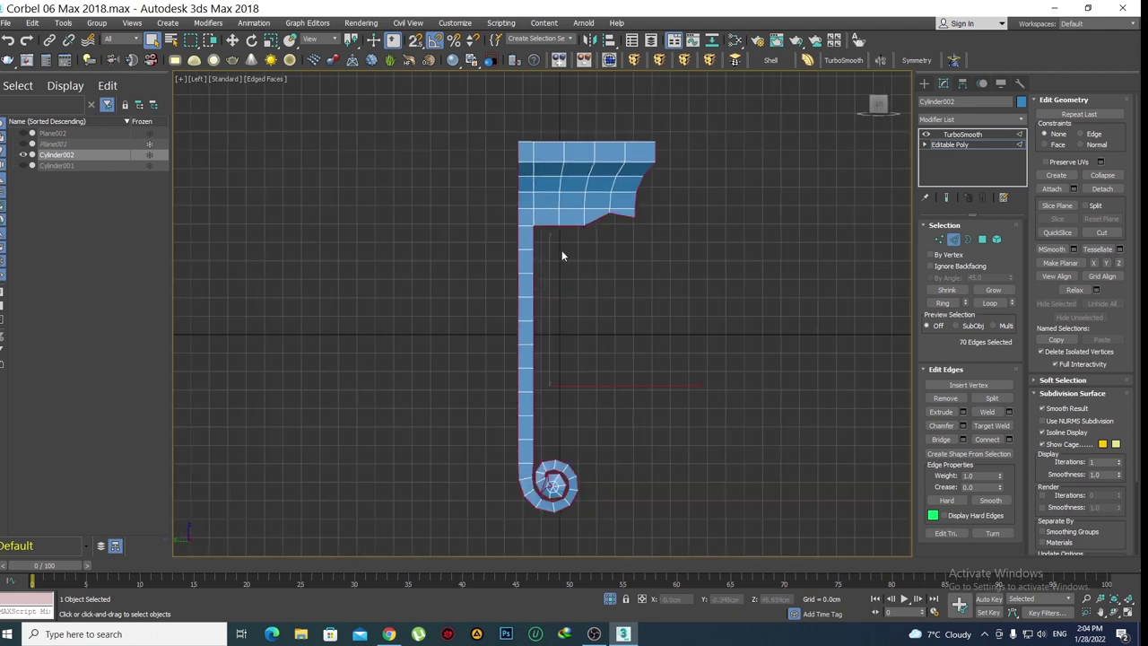
middle_drag(586, 326, 583, 271)
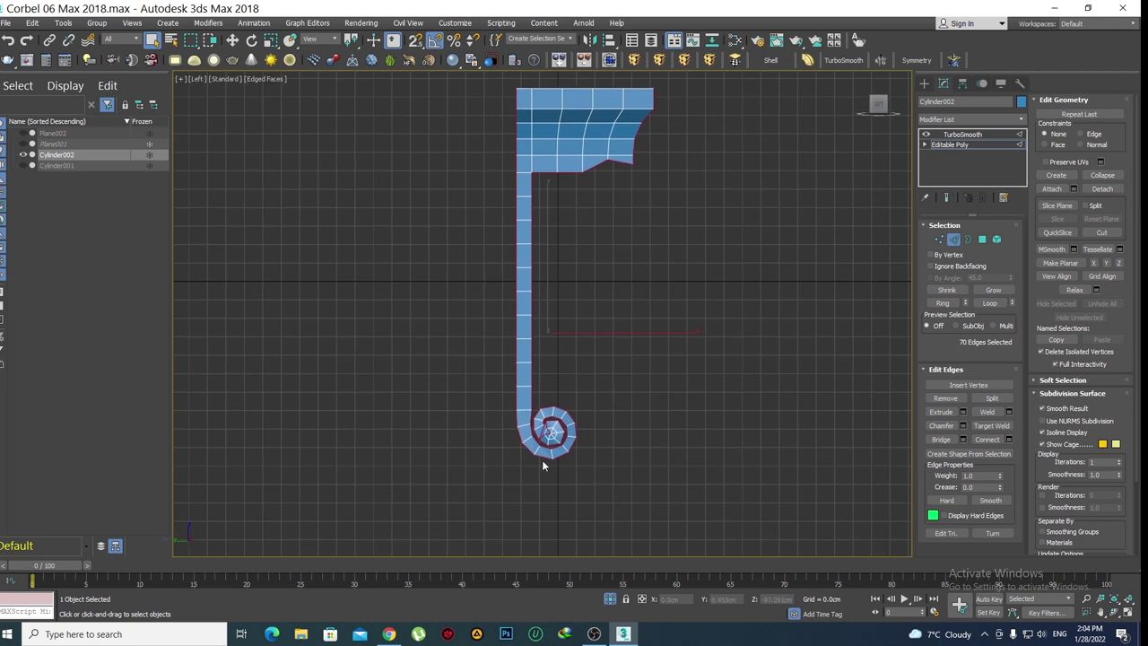
scroll(543, 462, up, 5)
scroll(549, 447, up, 4)
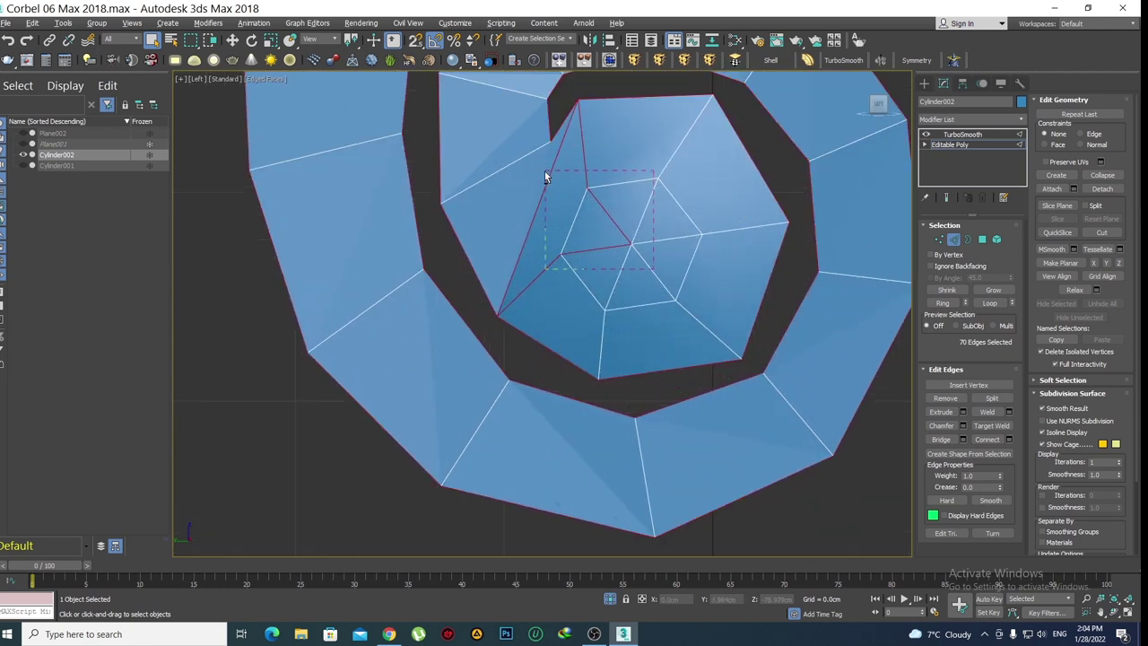
scroll(544, 177, down, 2)
scroll(578, 200, down, 3)
scroll(584, 359, down, 5)
scroll(584, 372, down, 2)
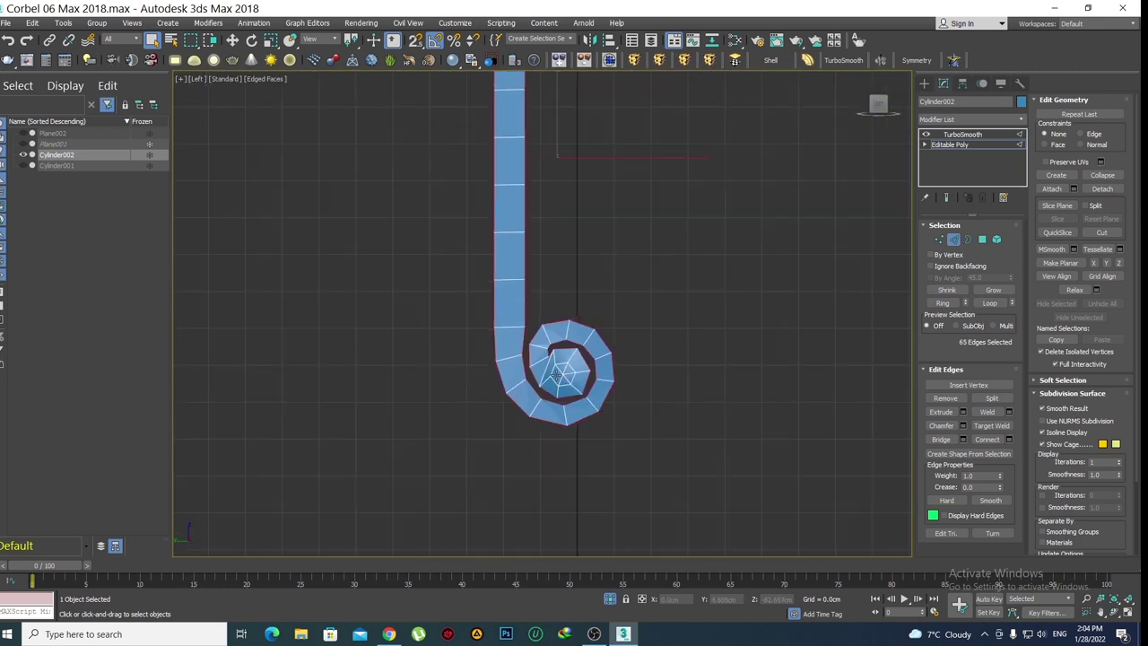
scroll(563, 376, down, 3)
Back in Perspective, exit edge editing and Unhide All to compare the mesh with the reference planes
key(p)
mouse_move(539, 364)
alt+middle_down()
mouse_move(511, 354)
mouse_move(488, 363)
mouse_move(516, 374)
mouse_move(533, 364)
mouse_move(554, 395)
alt+middle_up()
key(w)
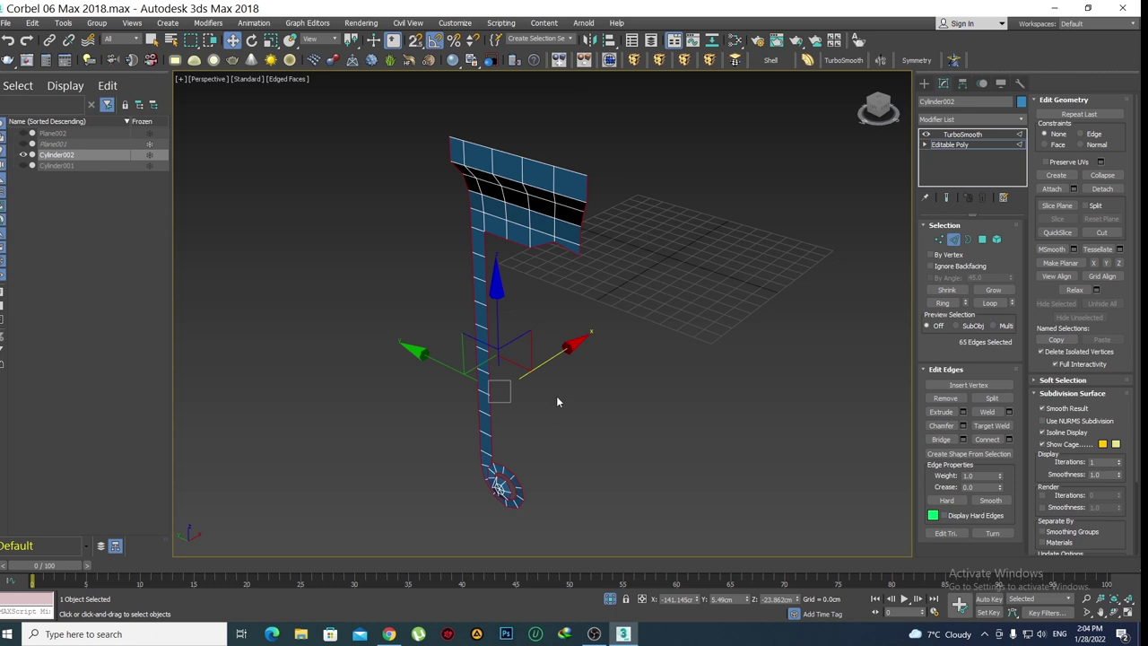
mouse_move(550, 357)
alt+middle_down()
mouse_move(547, 279)
mouse_move(555, 285)
alt+middle_up()
click(925, 84)
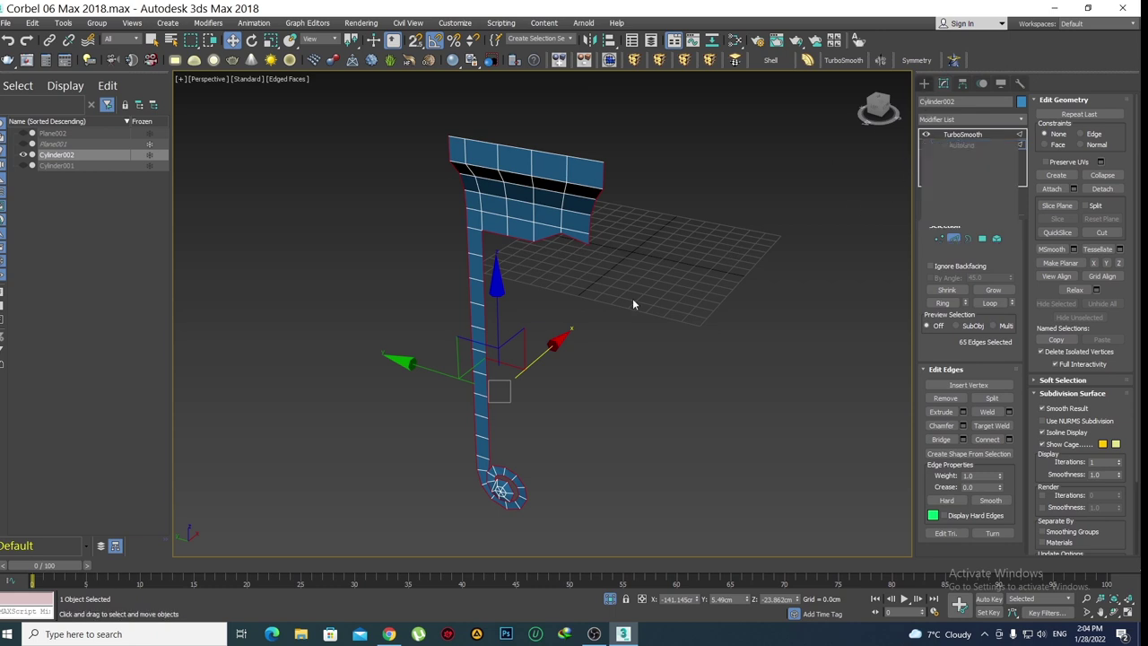
right_click(622, 301)
click(661, 236)
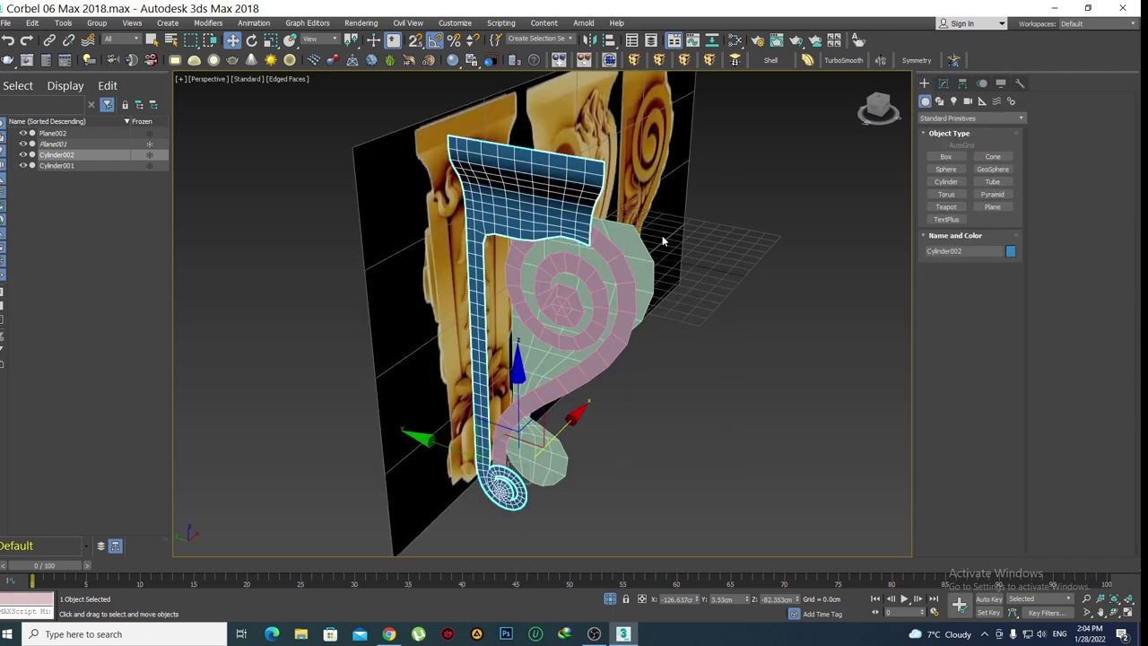
alt+middle_drag(663, 251, 664, 323)
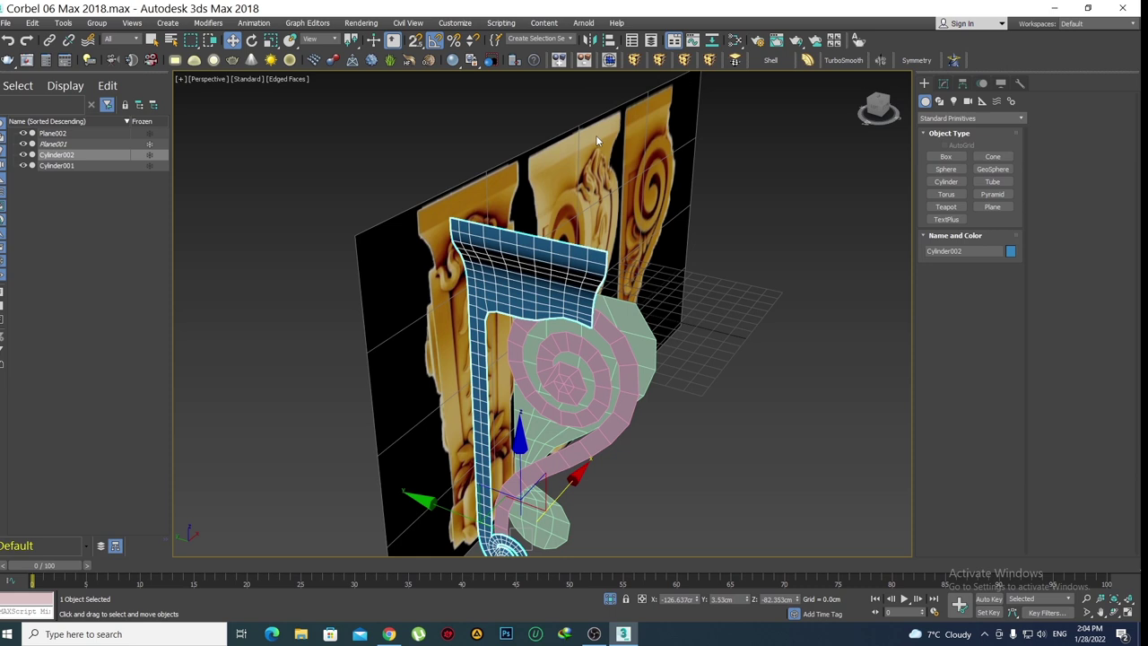
alt+middle_drag(613, 335, 633, 323)
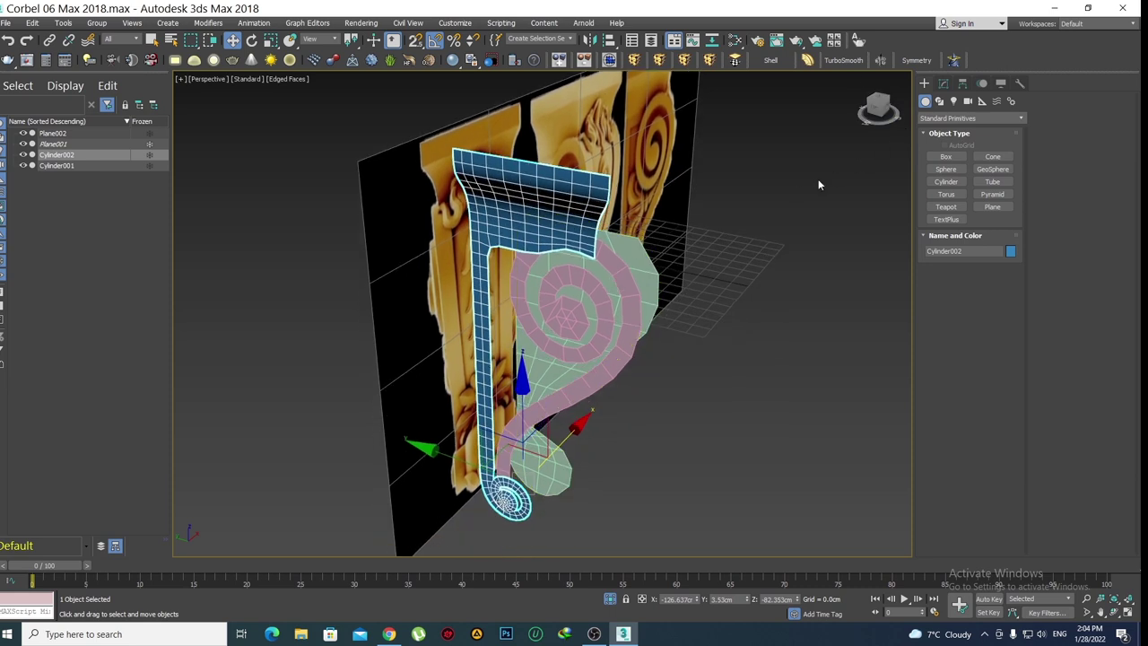
Isolate the corbel and return to Editable Poly edge level, framed on its top
key(alt+q)
click(944, 83)
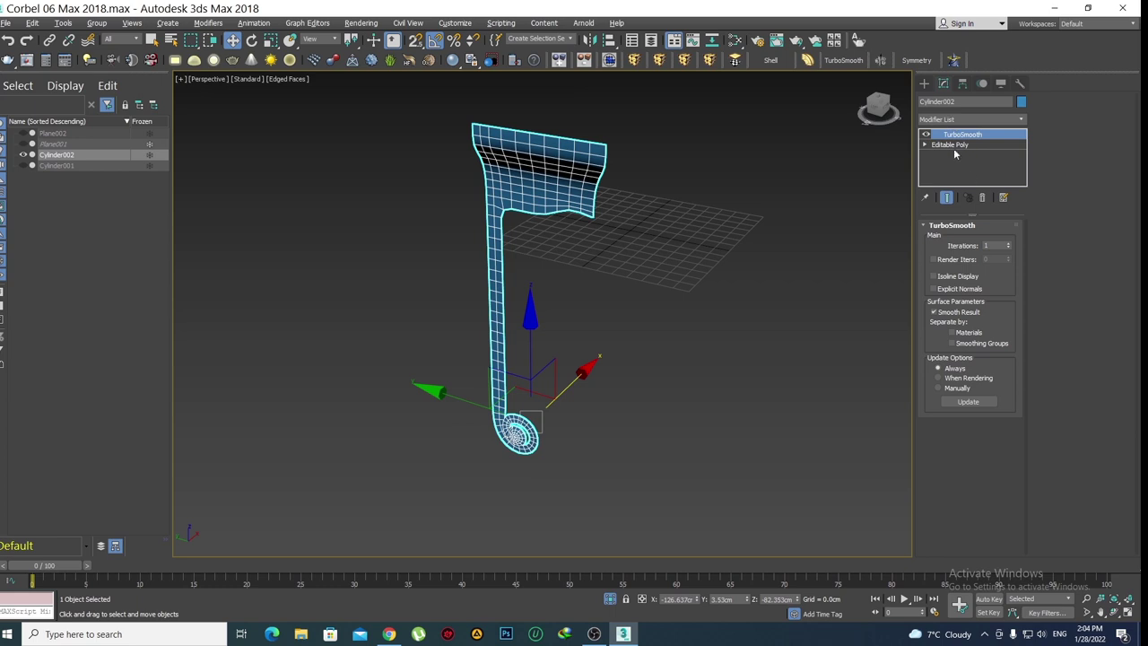
click(950, 145)
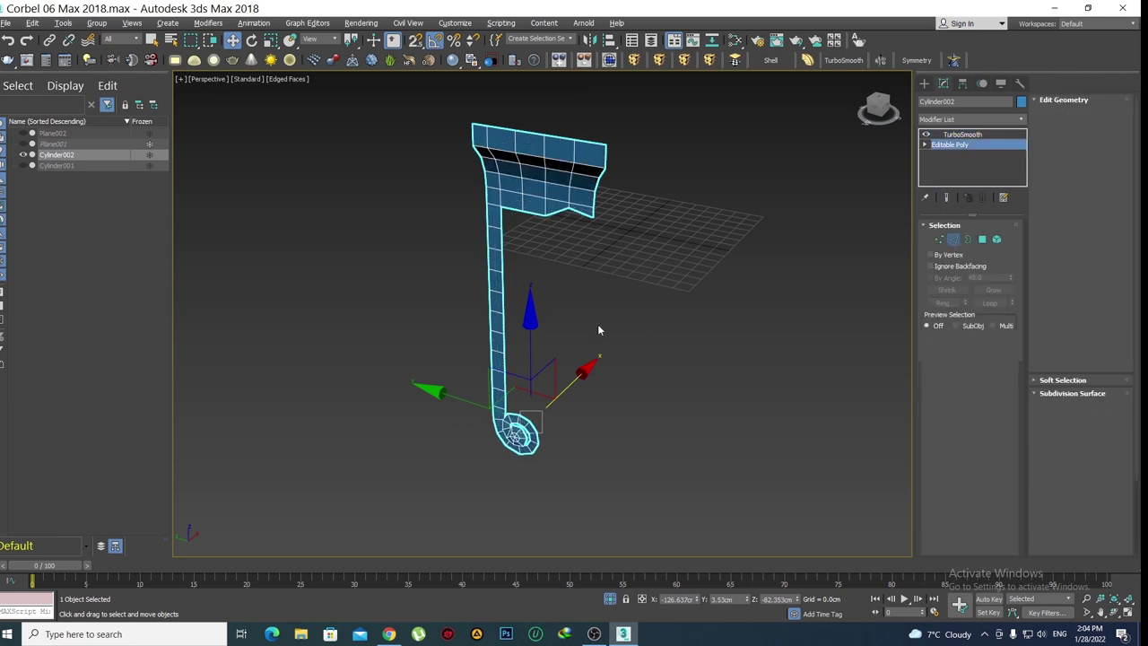
key(2)
key(z)
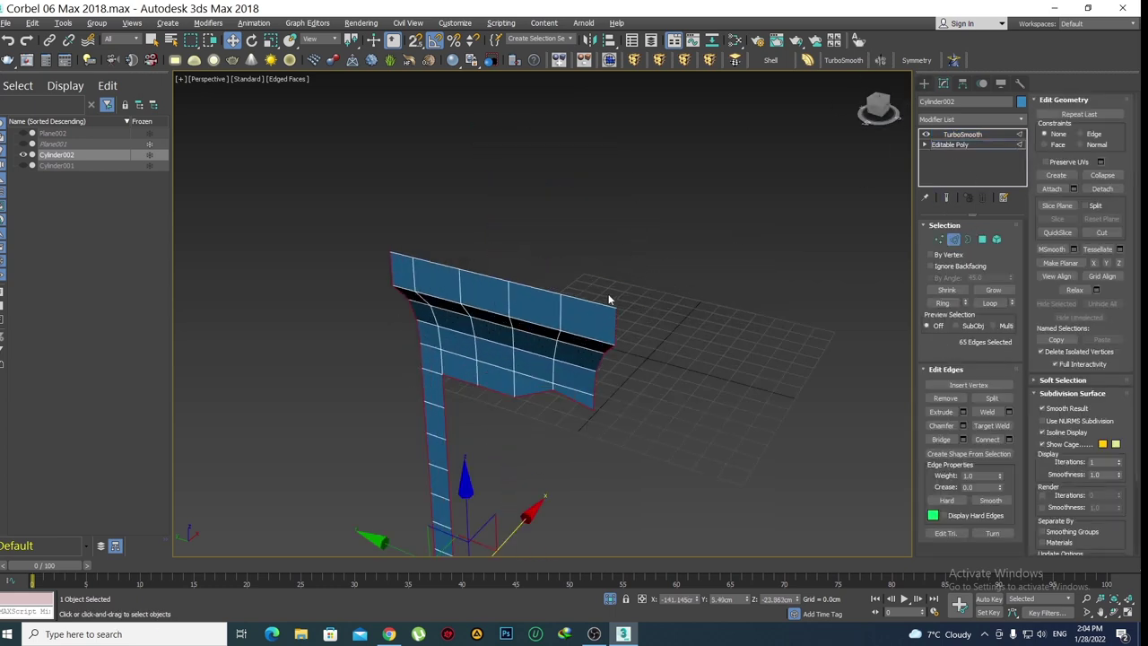
Add two top panel edges to the outer border selection
click(533, 289)
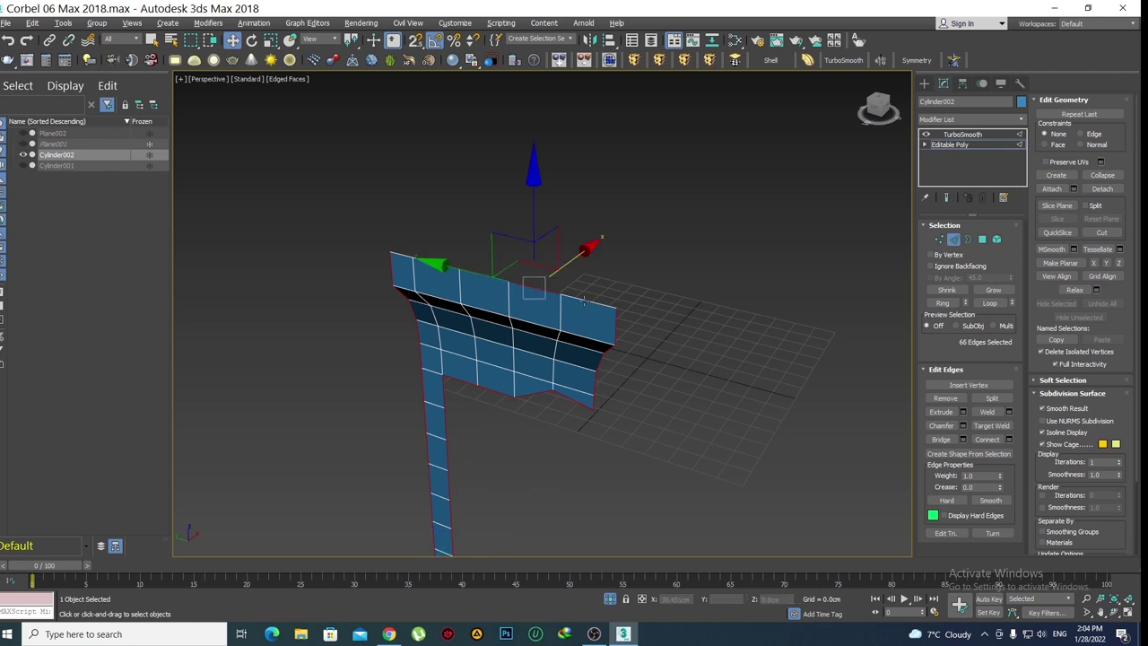
key(q)
ctrl+click(484, 275)
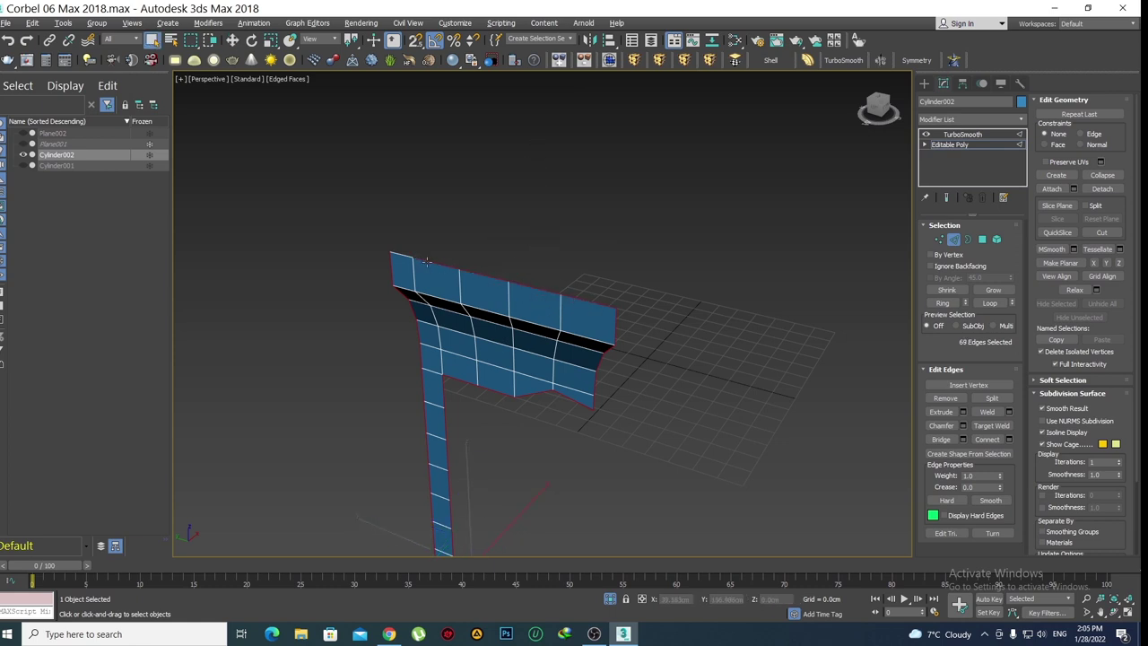
alt+middle_drag(403, 256, 522, 401)
key(w)
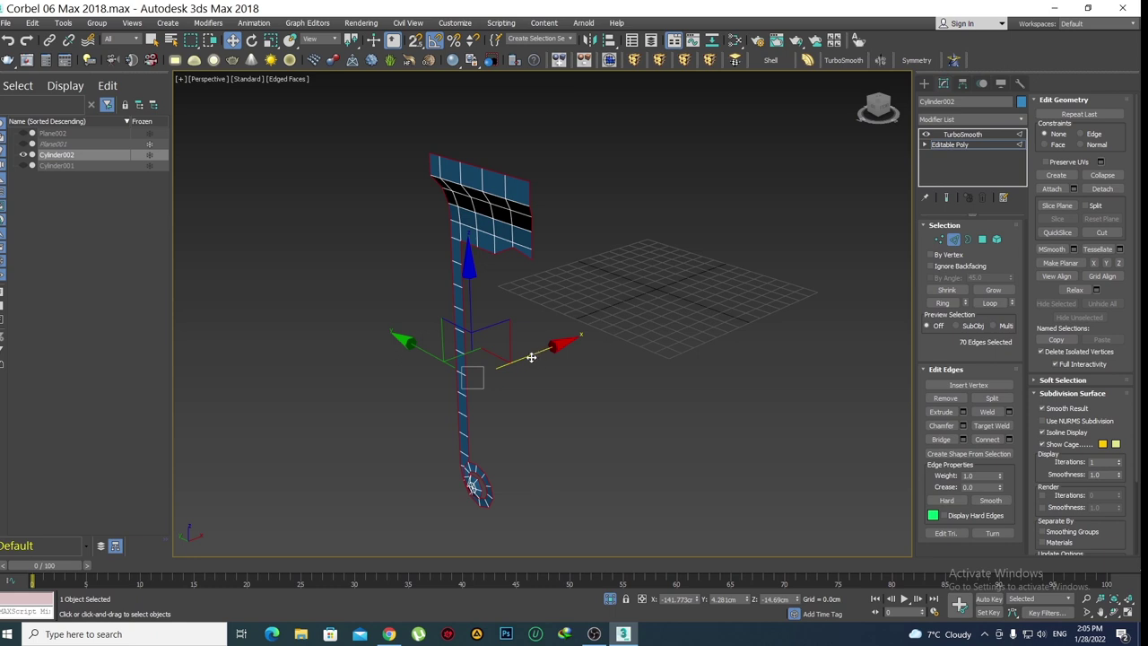
Shift-drag the profile's border edges along X to give the corbel a thick solid depth
shift+drag(531, 357, 569, 349)
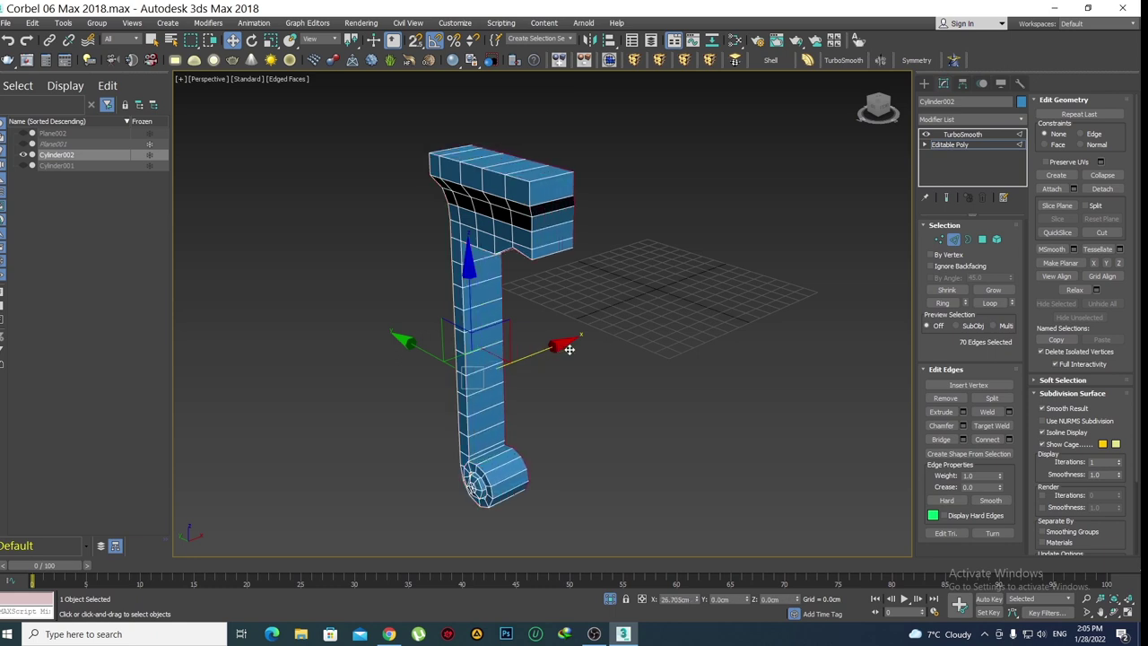
mouse_move(552, 384)
alt+middle_down()
mouse_move(567, 398)
mouse_move(697, 386)
mouse_move(731, 407)
mouse_move(536, 418)
mouse_move(504, 406)
mouse_move(538, 354)
mouse_move(549, 271)
mouse_move(553, 291)
mouse_move(565, 287)
alt+middle_up()
Unhide all reference objects, then hide the spiral profile Cylinder001 and Plane002
click(924, 82)
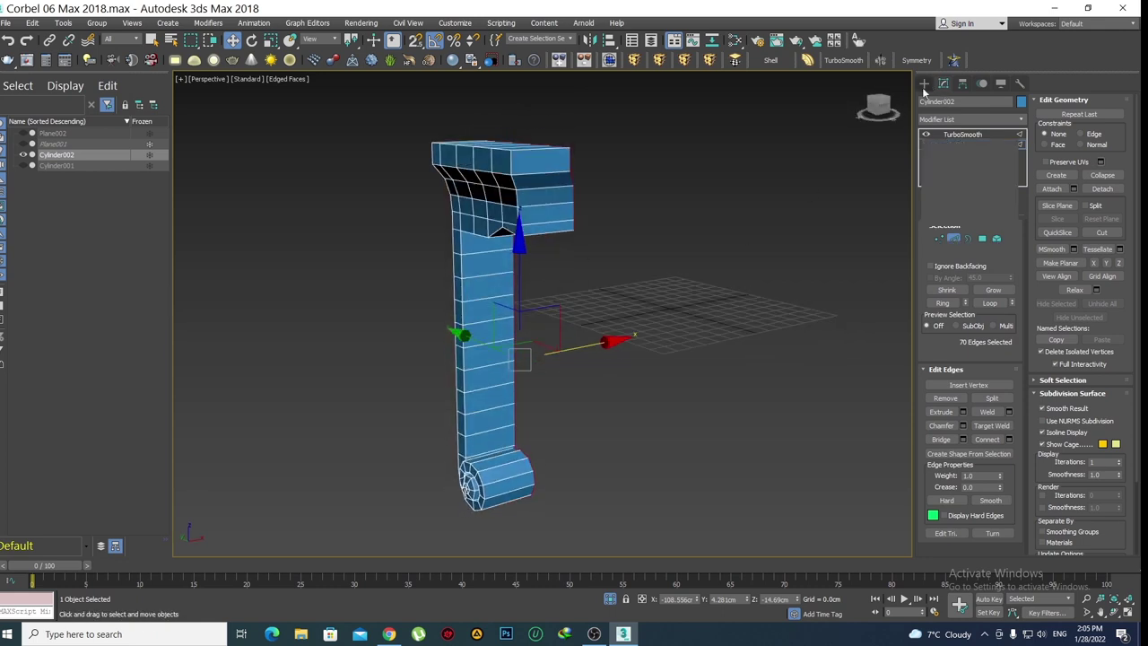
right_click(581, 270)
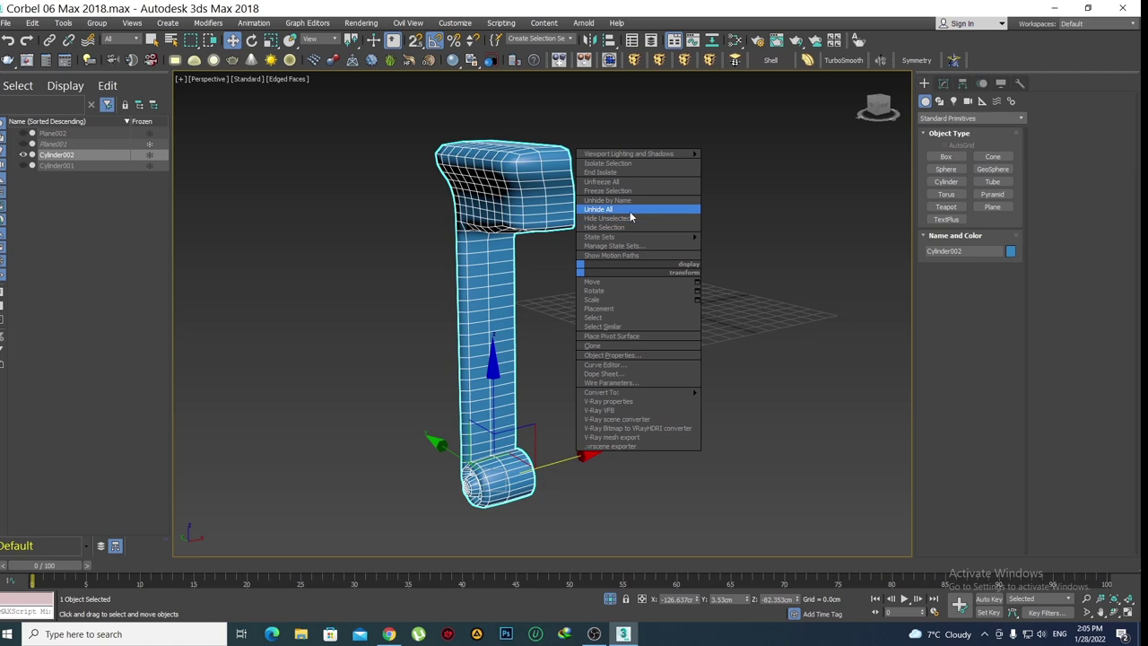
click(618, 209)
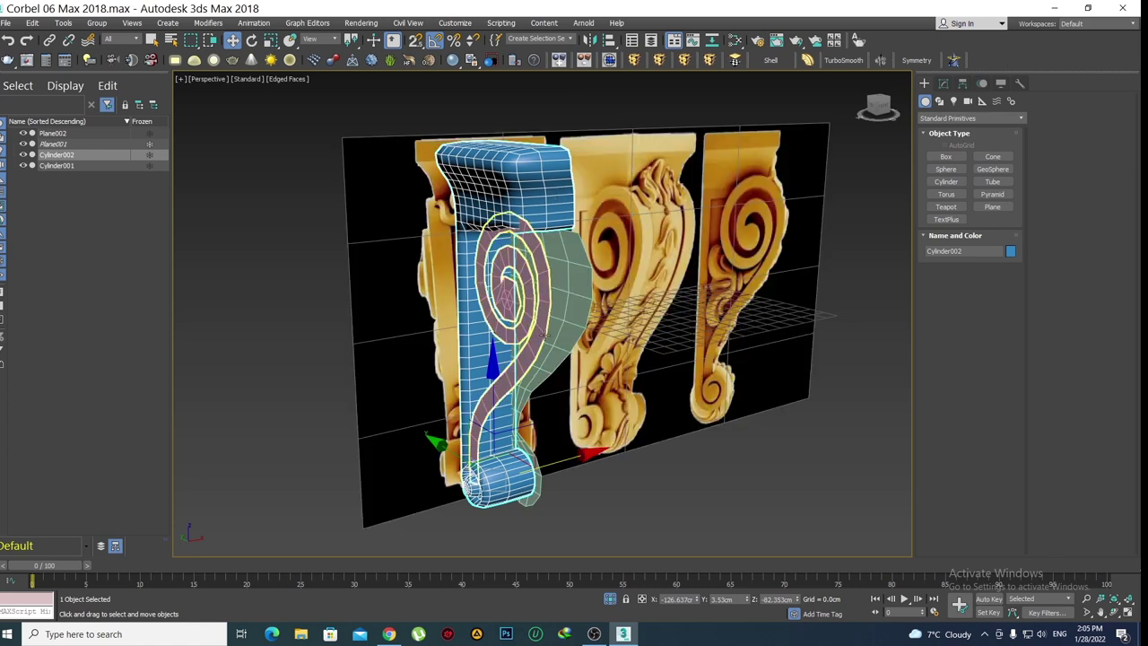
click(514, 274)
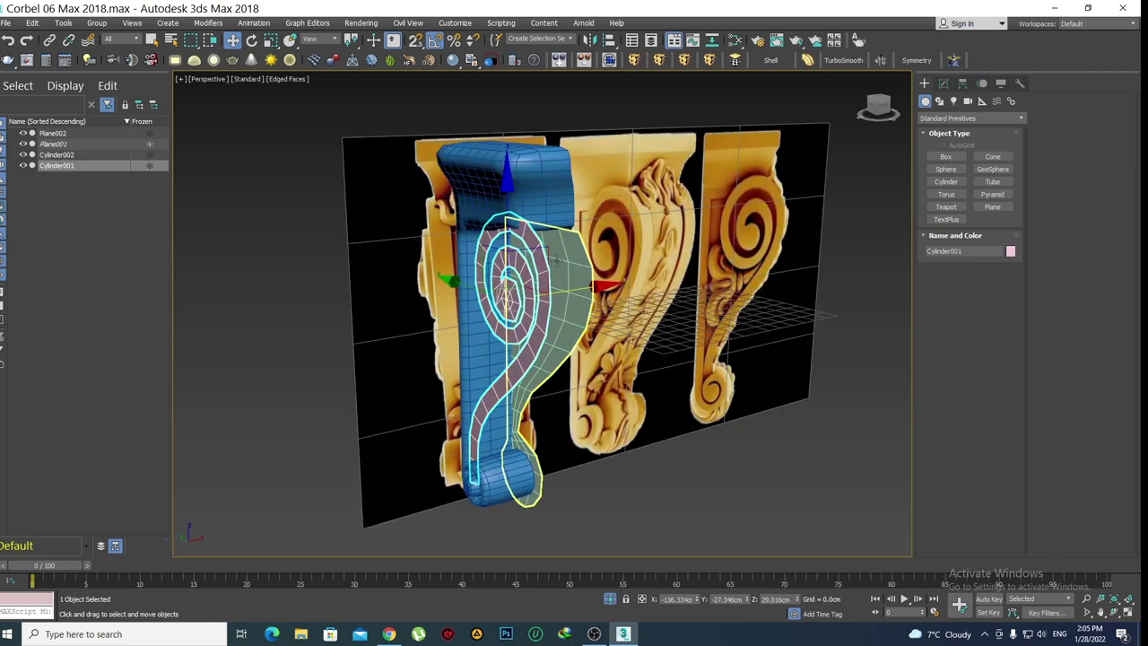
ctrl+click(563, 260)
right_click(563, 260)
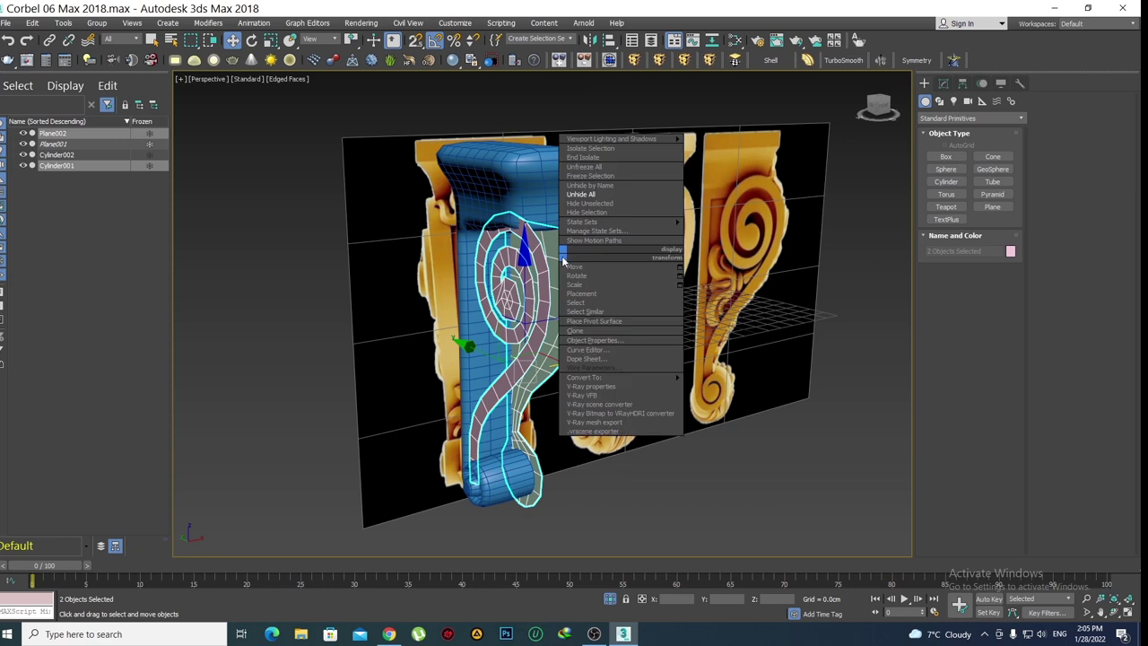
click(592, 212)
In Front view, select the corbel's column vertices at the Editable Poly vertex level
click(549, 198)
key(f)
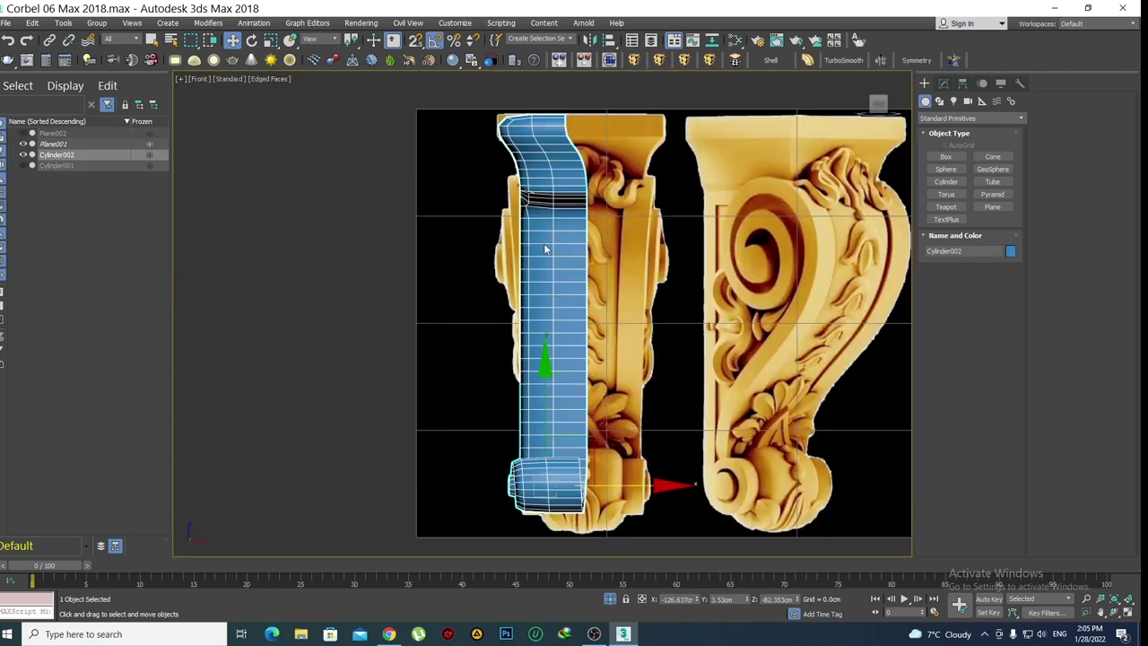
click(946, 85)
click(955, 145)
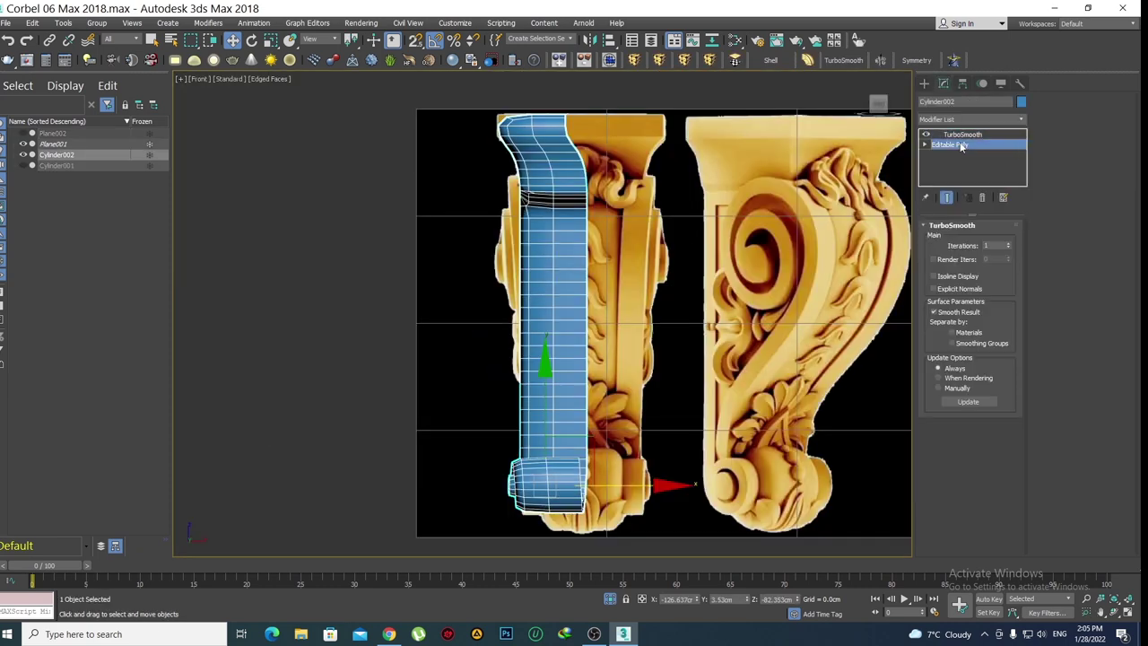
scroll(606, 332, down, 1)
scroll(607, 332, down, 3)
key(1)
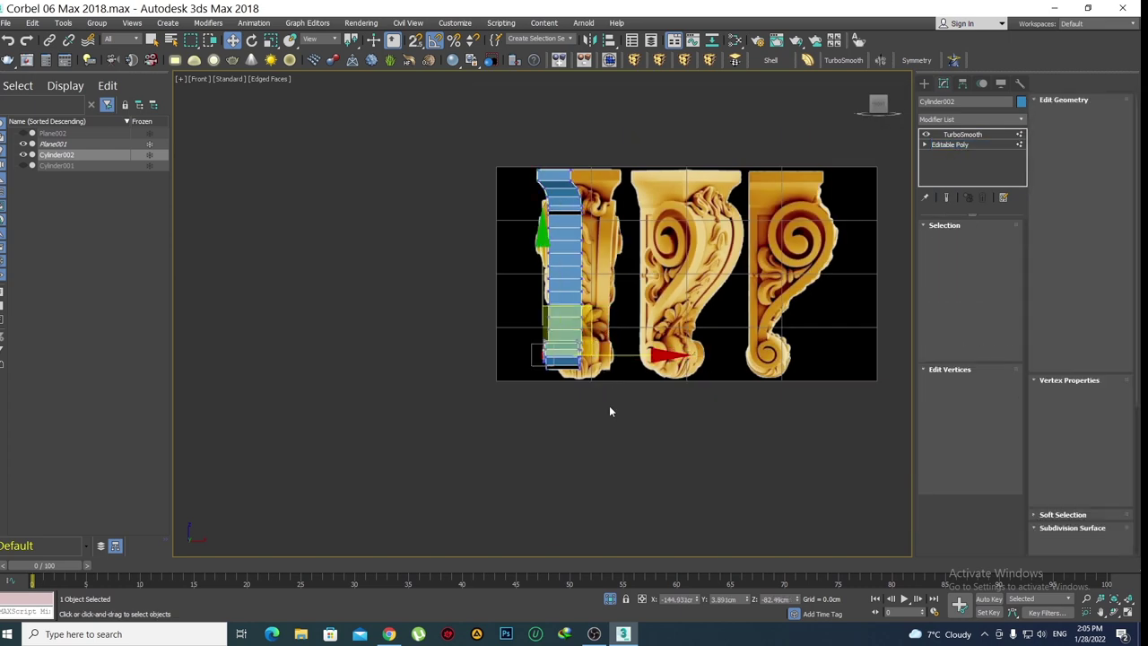
drag(623, 440, 597, 254)
drag(566, 145, 565, 143)
scroll(578, 321, up, 2)
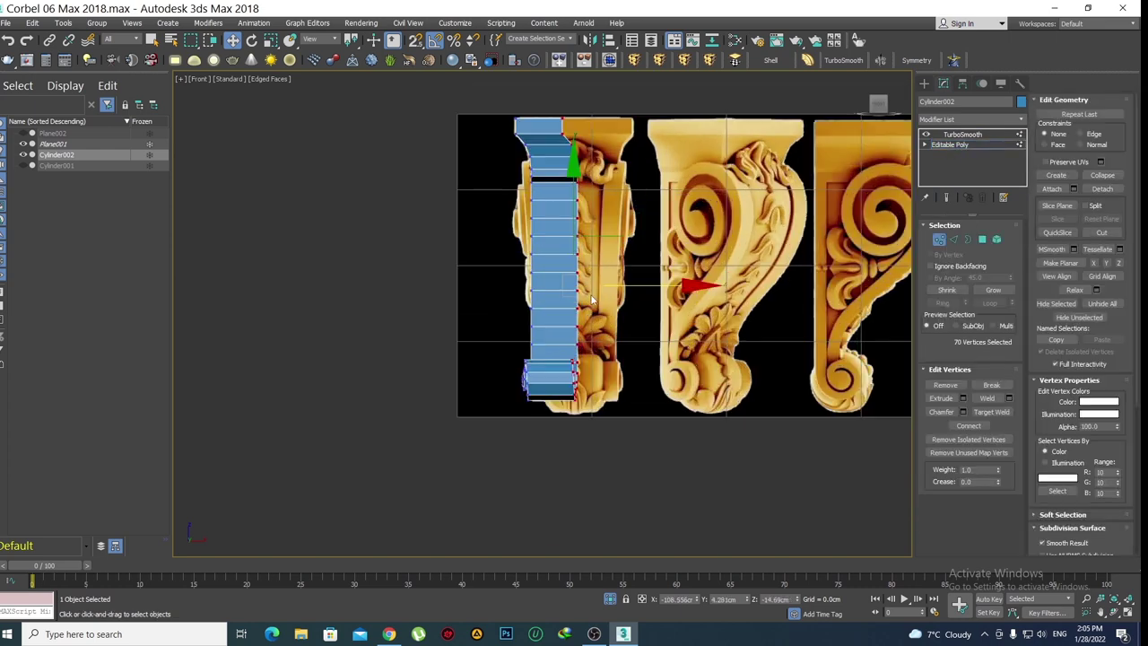
scroll(582, 326, up, 2)
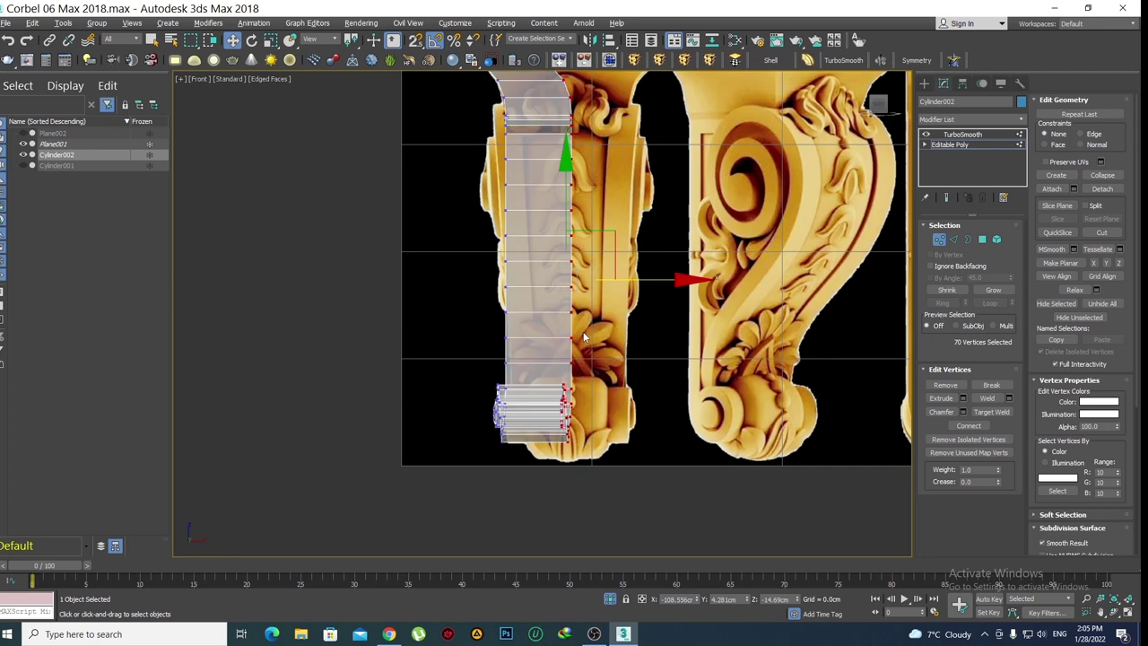
scroll(583, 336, down, 2)
scroll(583, 336, down, 1)
drag(628, 463, 562, 195)
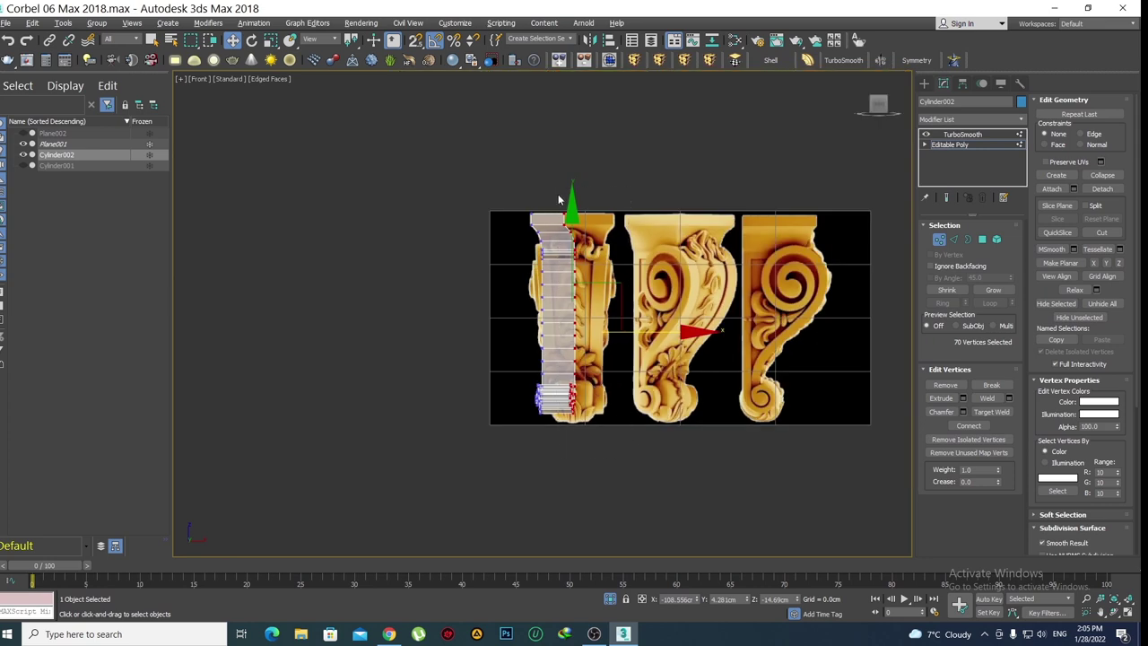
scroll(588, 369, up, 2)
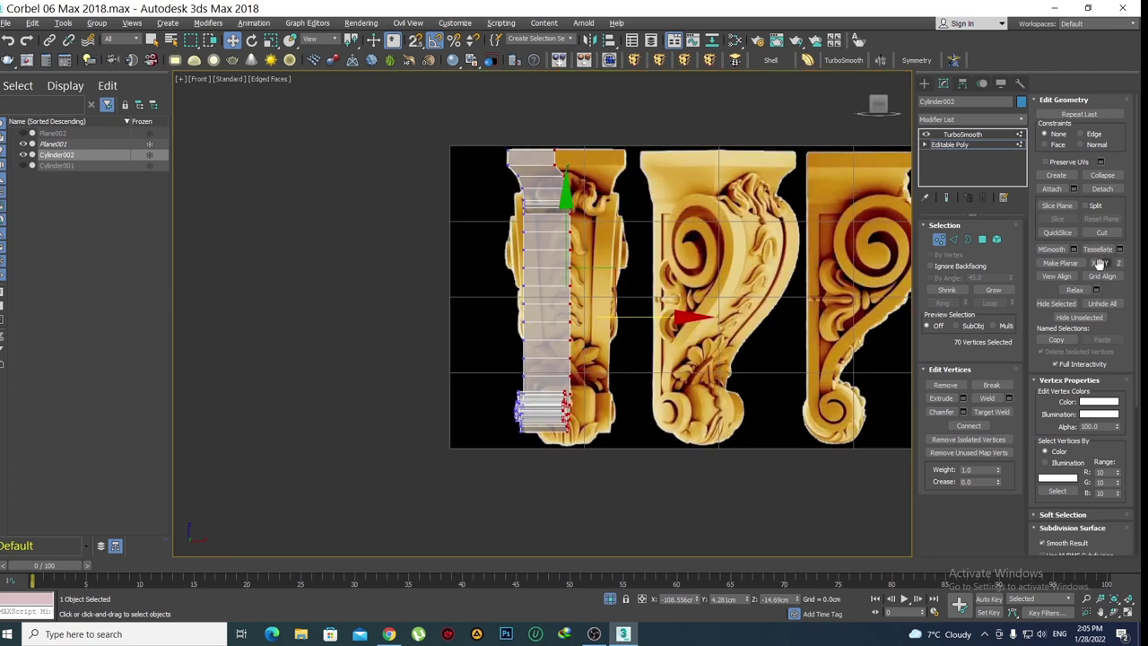
Flatten the selected vertices with Make Planar X, undoing a trial Y flatten
click(1093, 263)
middle_drag(654, 396, 664, 408)
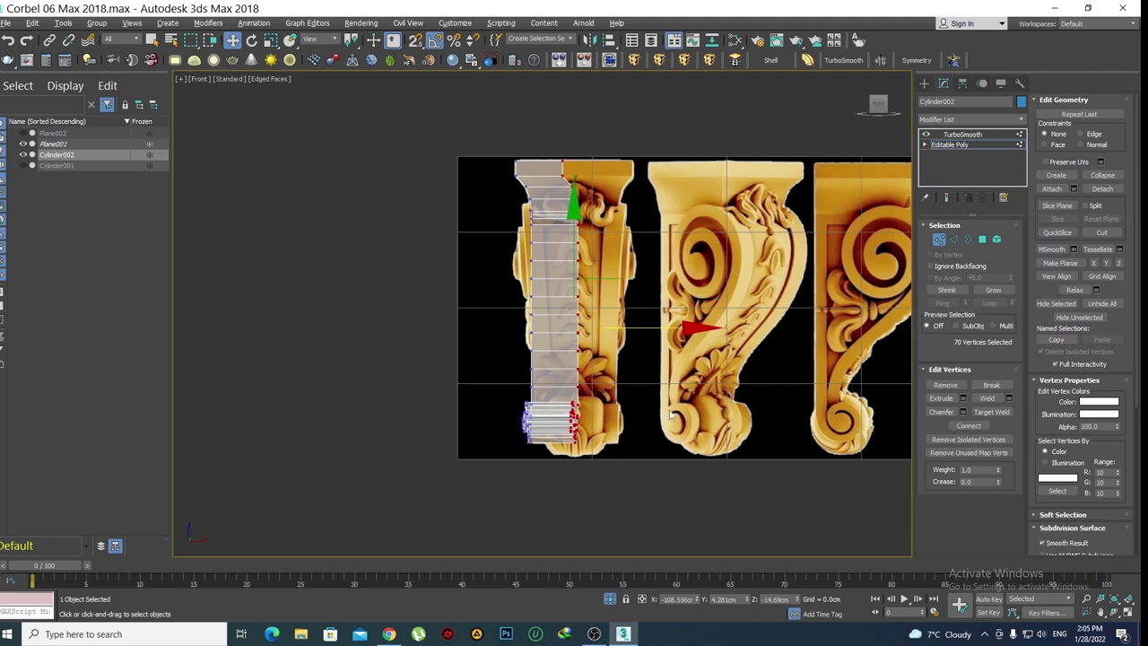
click(1105, 263)
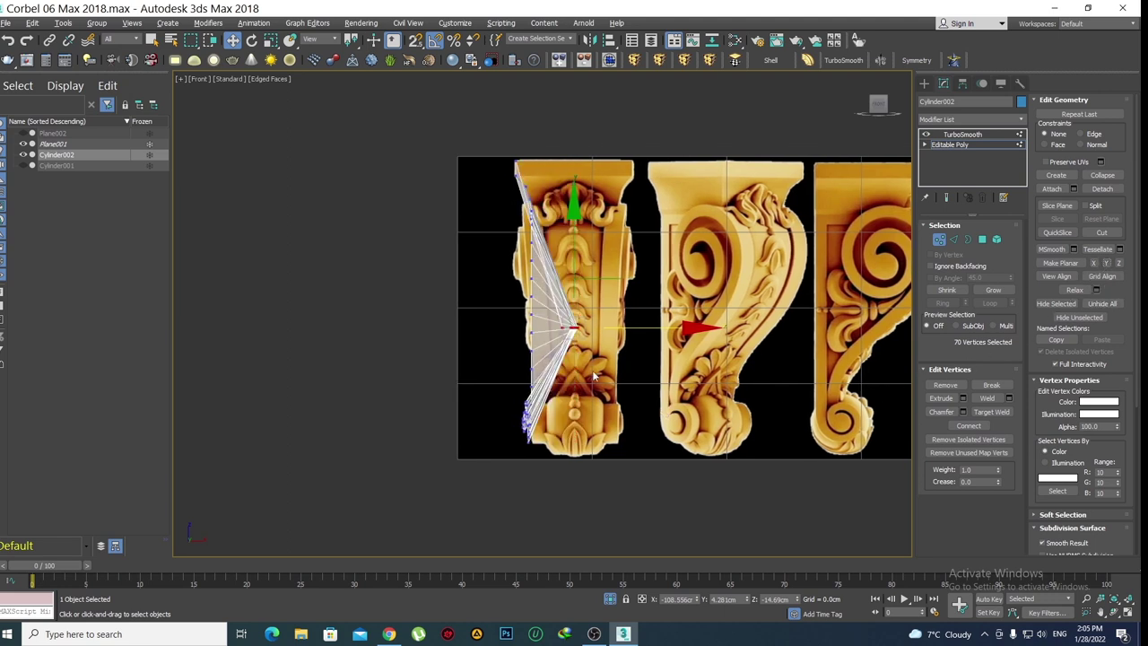
key(ctrl+z)
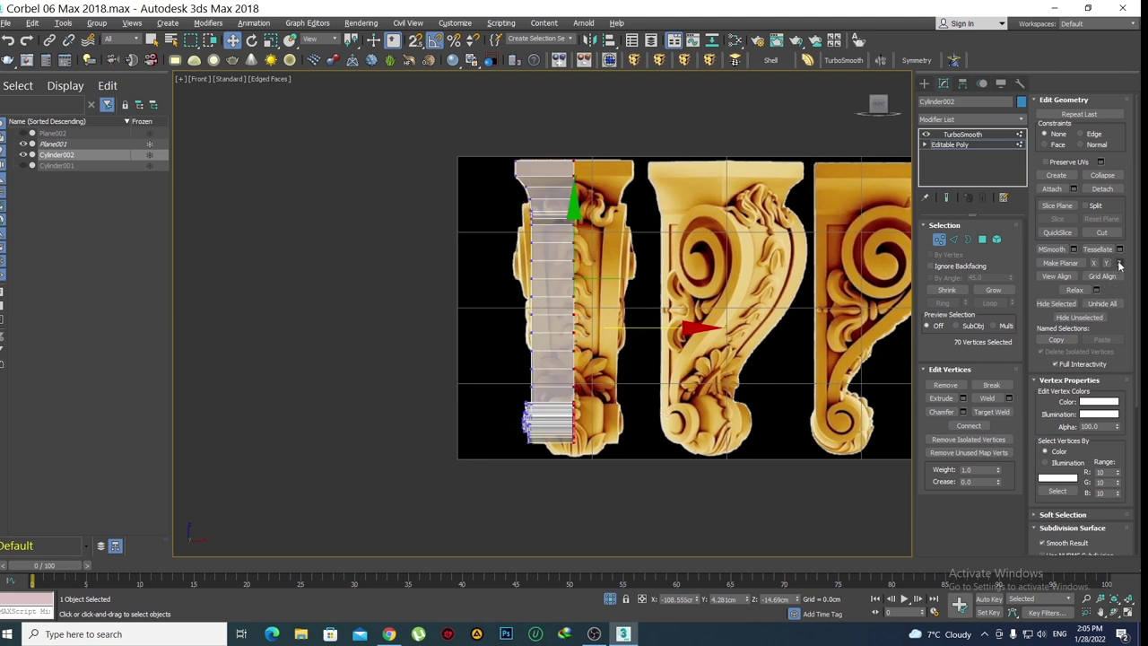
Move the flattened vertices along X onto the carving's centre line
scroll(580, 318, up, 3)
scroll(580, 314, up, 4)
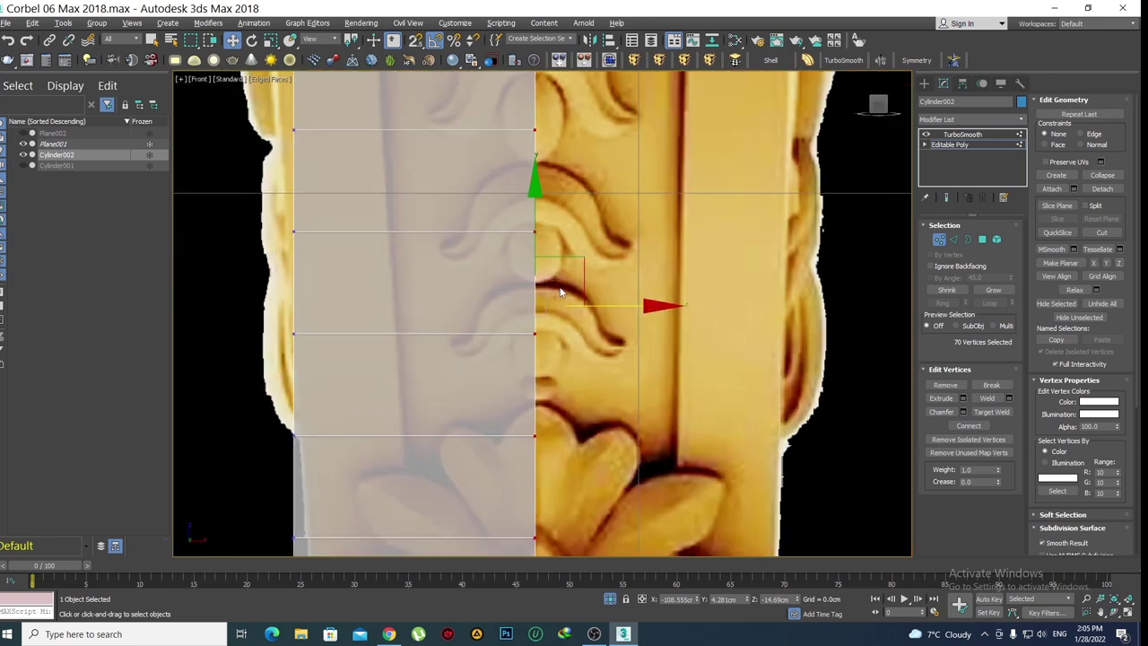
scroll(554, 328, up, 2)
scroll(551, 321, up, 1)
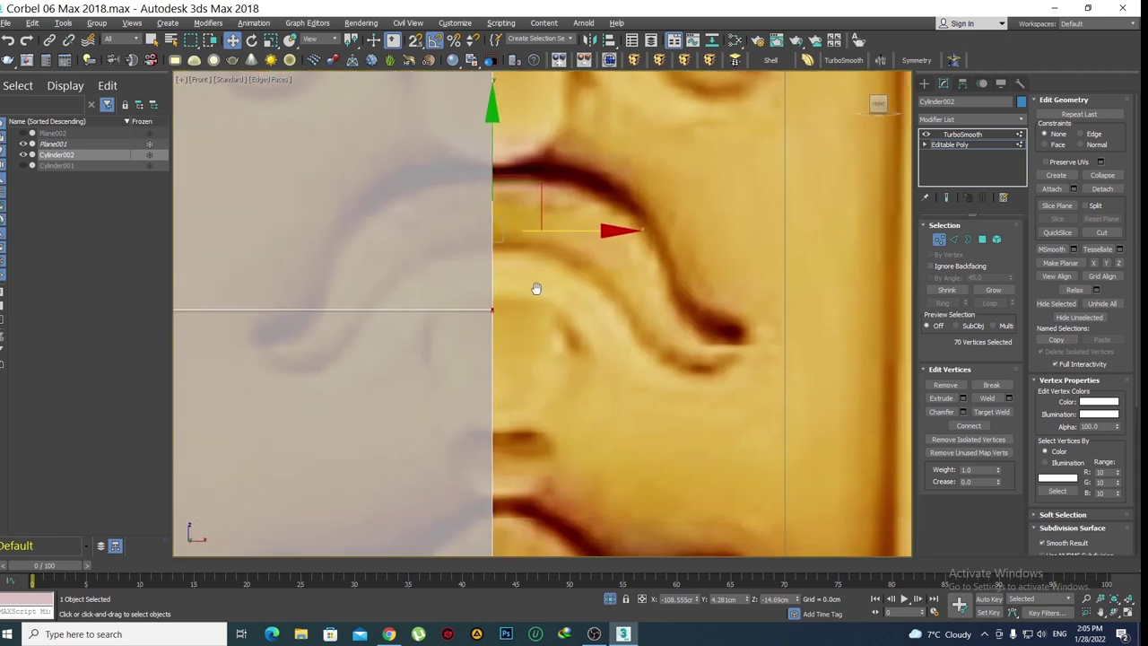
scroll(536, 289, up, 1)
scroll(512, 352, up, 1)
middle_drag(539, 248, 546, 324)
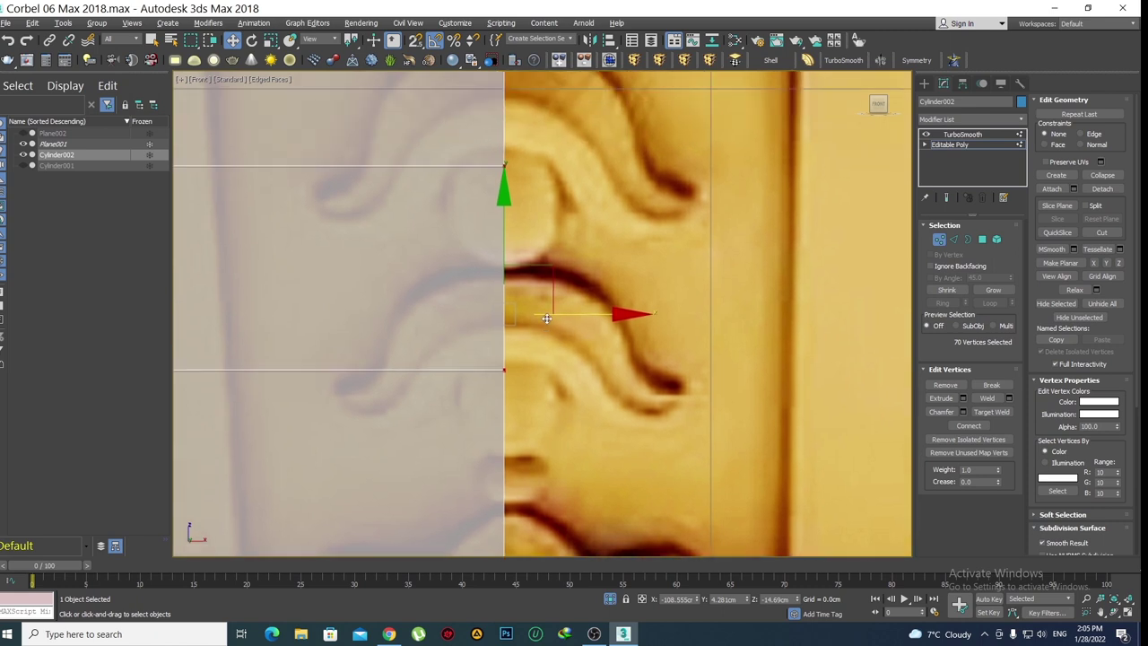
drag(576, 312, 581, 312)
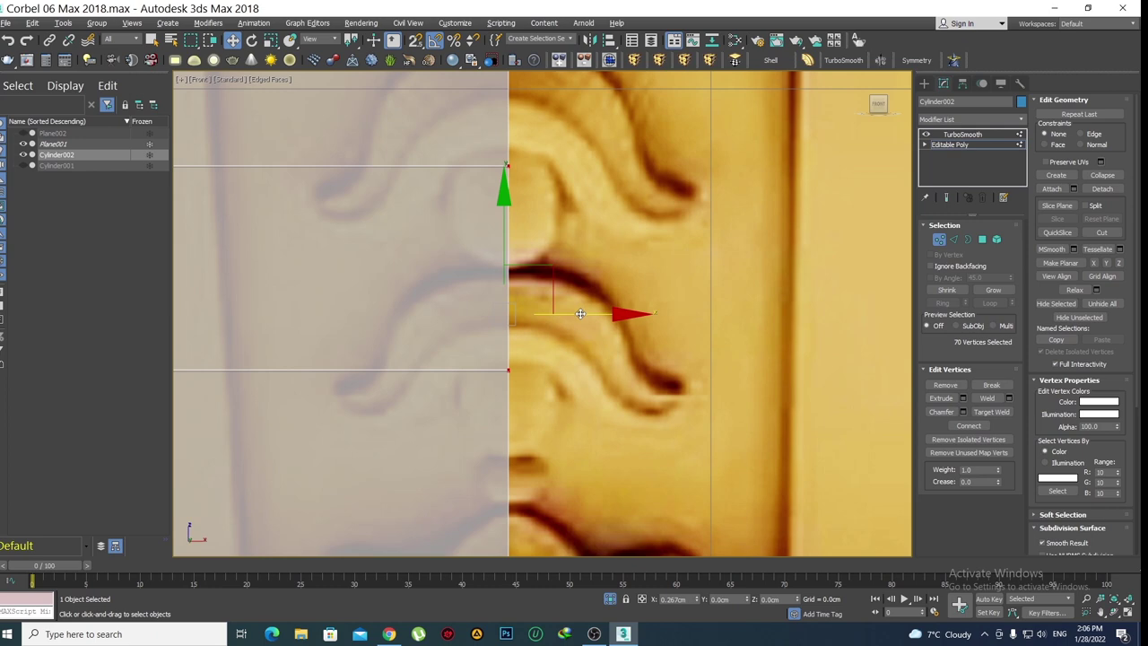
scroll(573, 308, down, 5)
scroll(547, 300, up, 2)
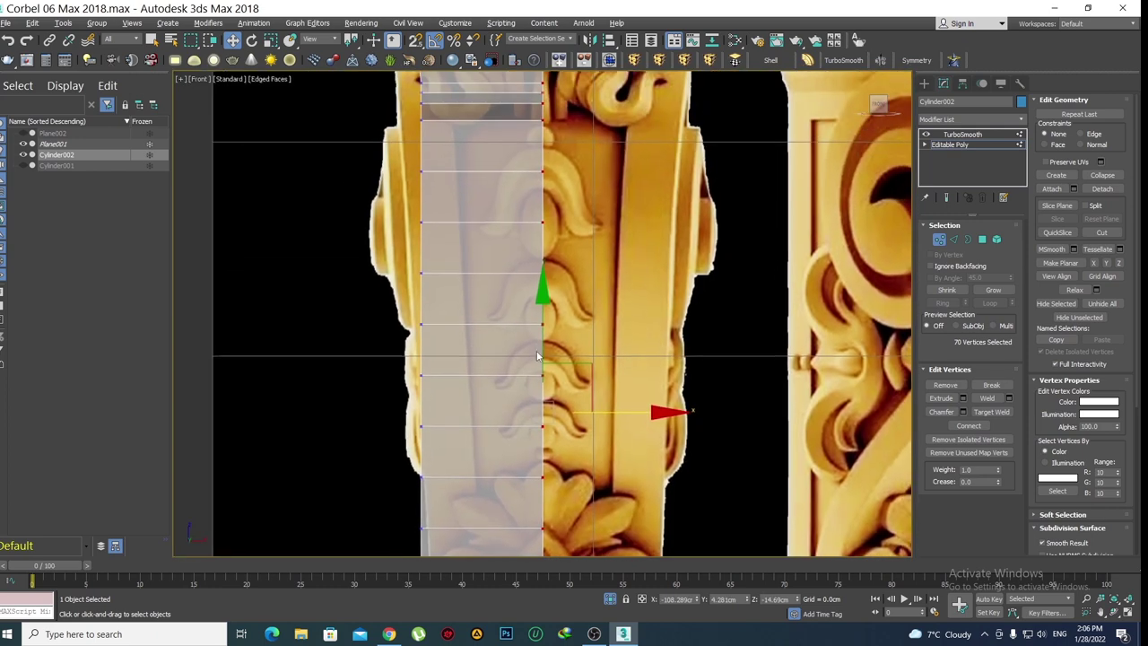
scroll(537, 297, up, 1)
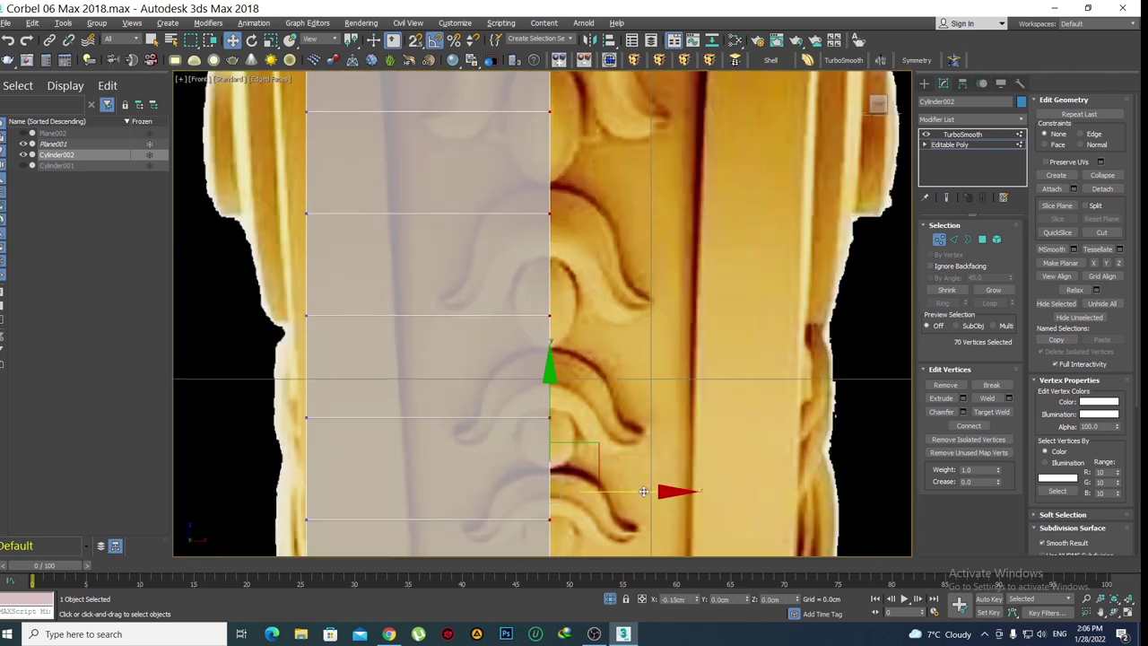
drag(599, 375, 596, 375)
scroll(538, 408, down, 2)
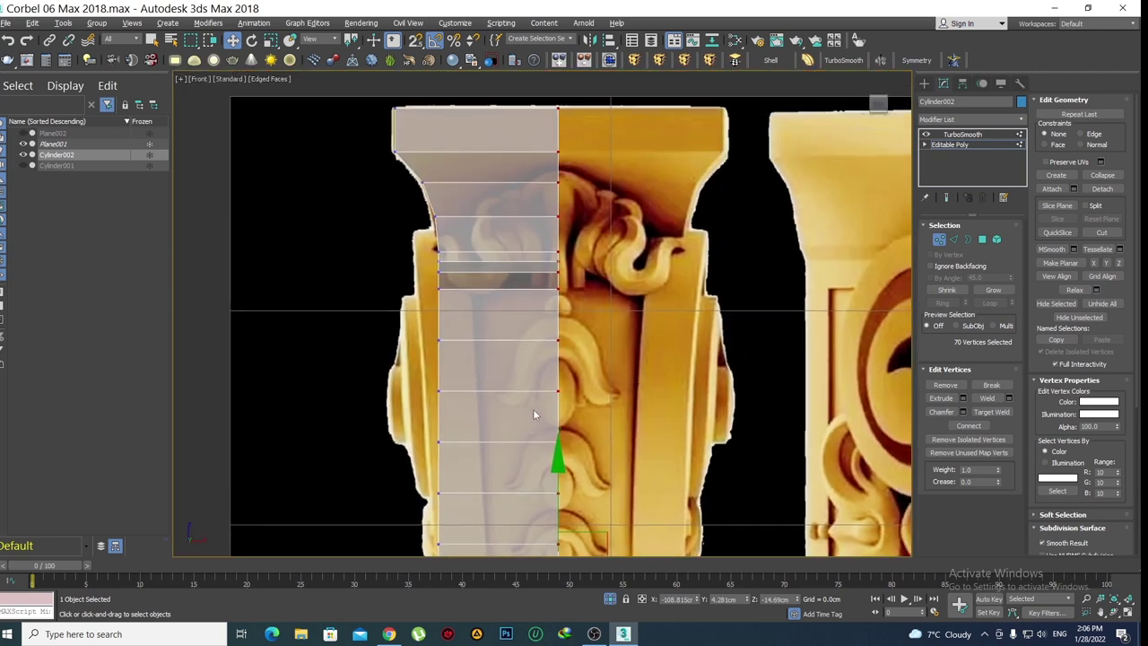
scroll(524, 228, down, 2)
scroll(540, 325, down, 1)
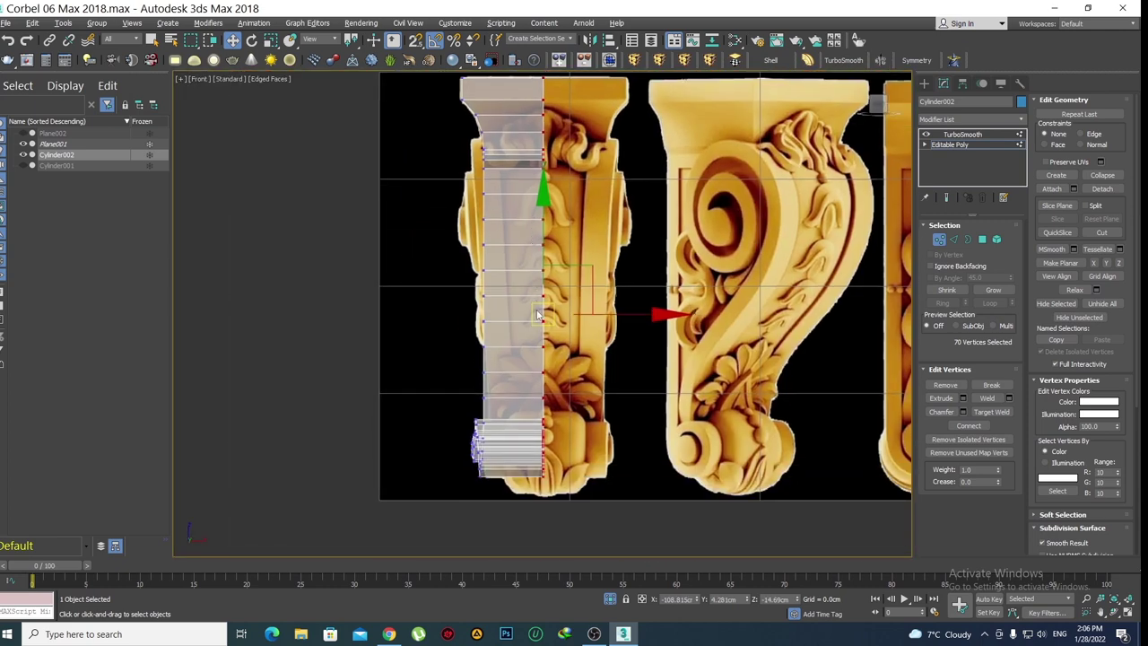
Back in Perspective, check the column in wireframe and edged-faces display
key(p)
mouse_move(526, 369)
alt+middle_down()
mouse_move(526, 392)
mouse_move(562, 386)
alt+middle_up()
key(F3)
key(F3)
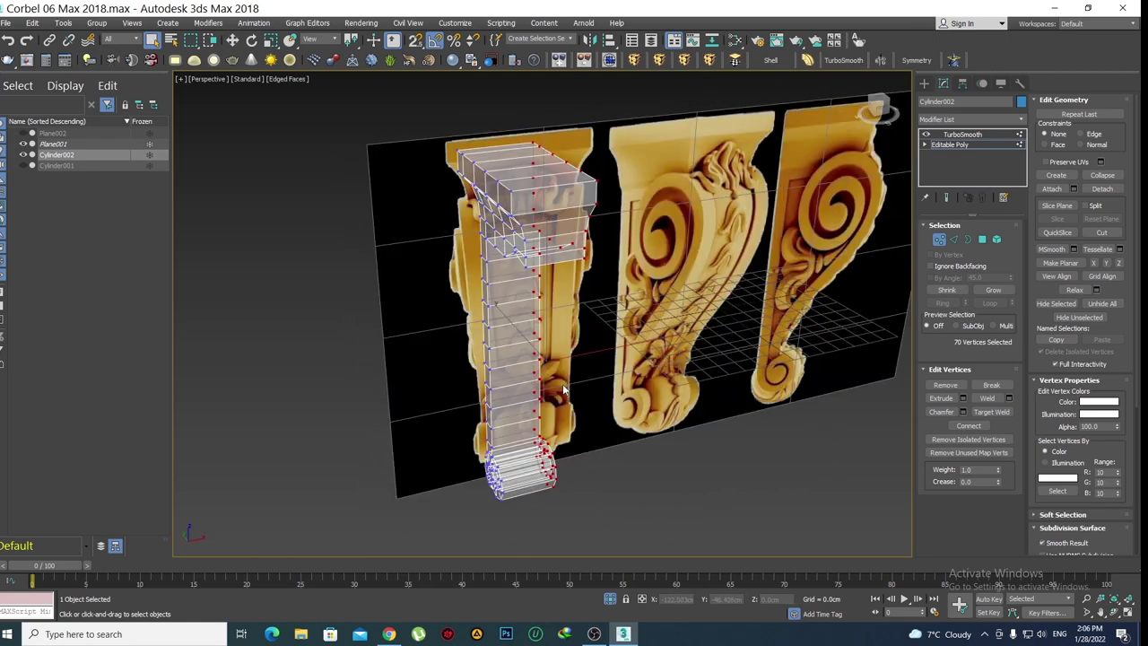
key(F4)
Make the mesh opaque again and orbit to inspect the roll's end face
key(alt+x)
mouse_move(564, 390)
alt+middle_down()
mouse_move(526, 283)
mouse_move(491, 306)
mouse_move(507, 288)
mouse_move(549, 289)
mouse_move(529, 307)
mouse_move(602, 306)
mouse_move(550, 357)
mouse_move(583, 367)
alt+middle_up()
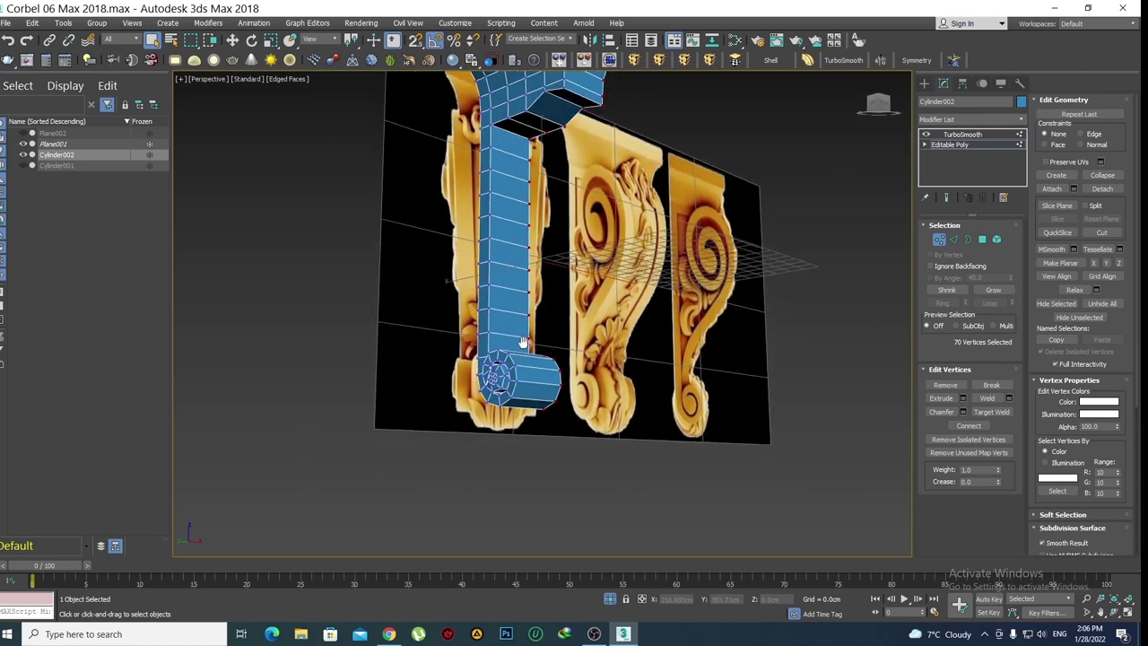
scroll(617, 378, up, 3)
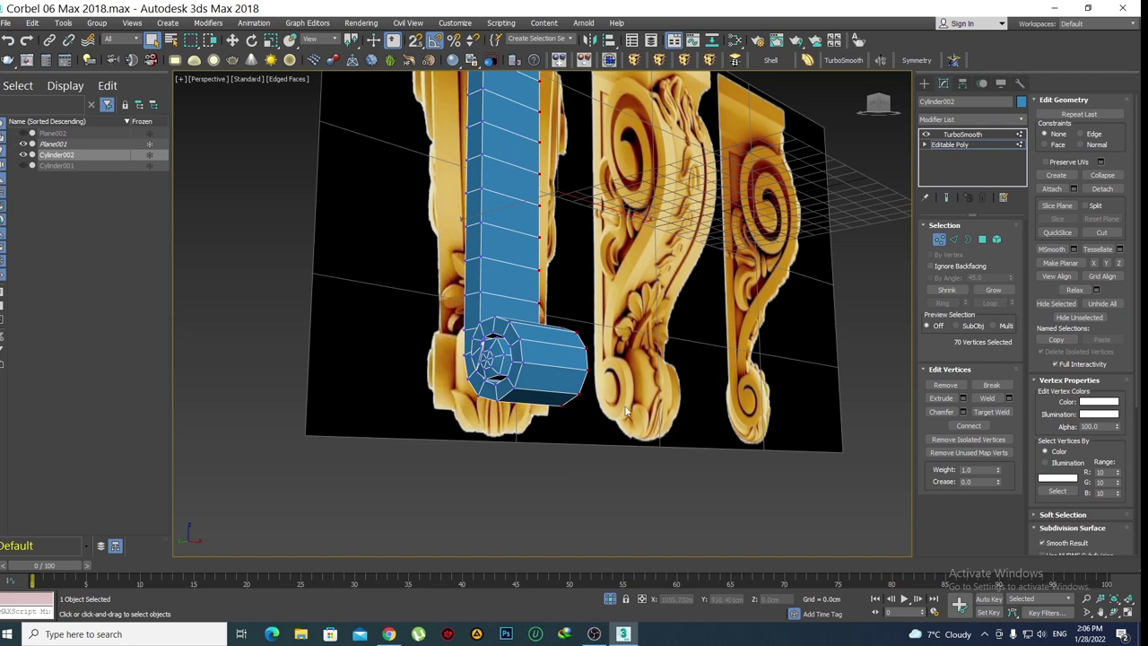
scroll(626, 411, up, 5)
mouse_move(625, 410)
alt+middle_down()
mouse_move(636, 347)
mouse_move(657, 332)
alt+middle_up()
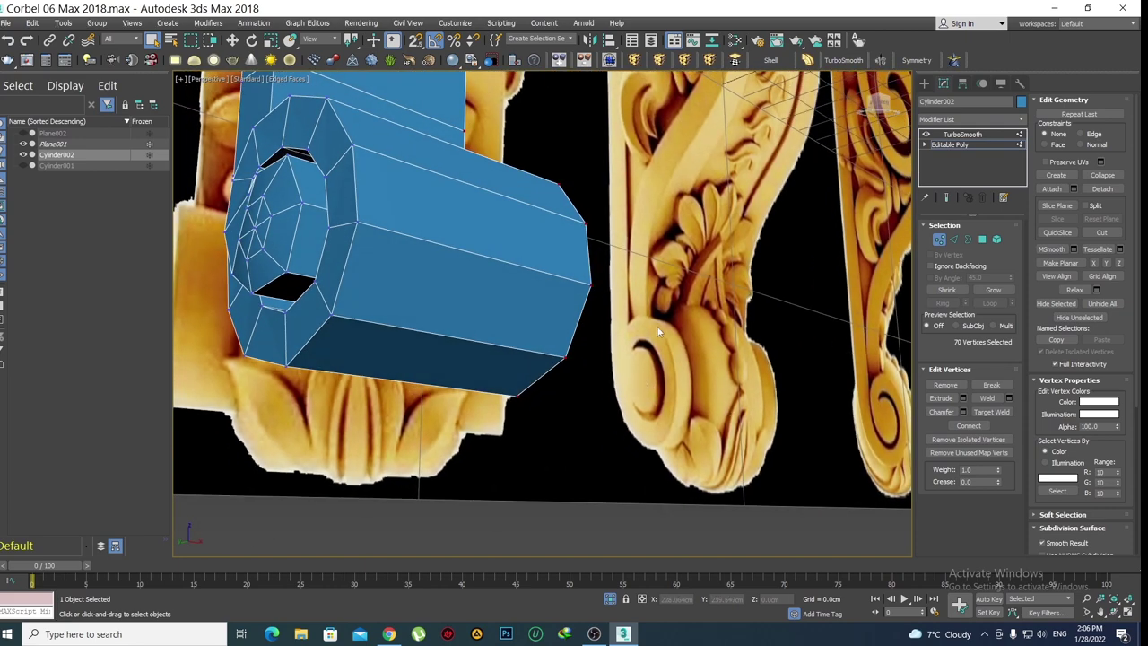
alt+middle_drag(316, 215, 384, 280)
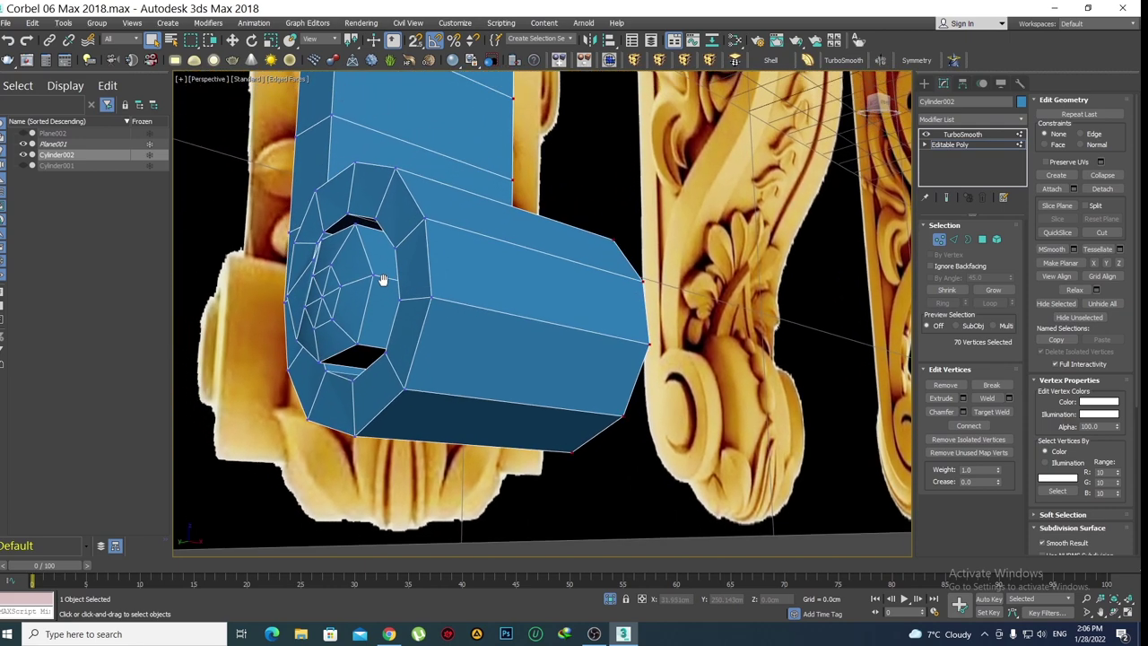
Preview the TurboSmooth result, then return to Editable Poly at Edge level
click(960, 134)
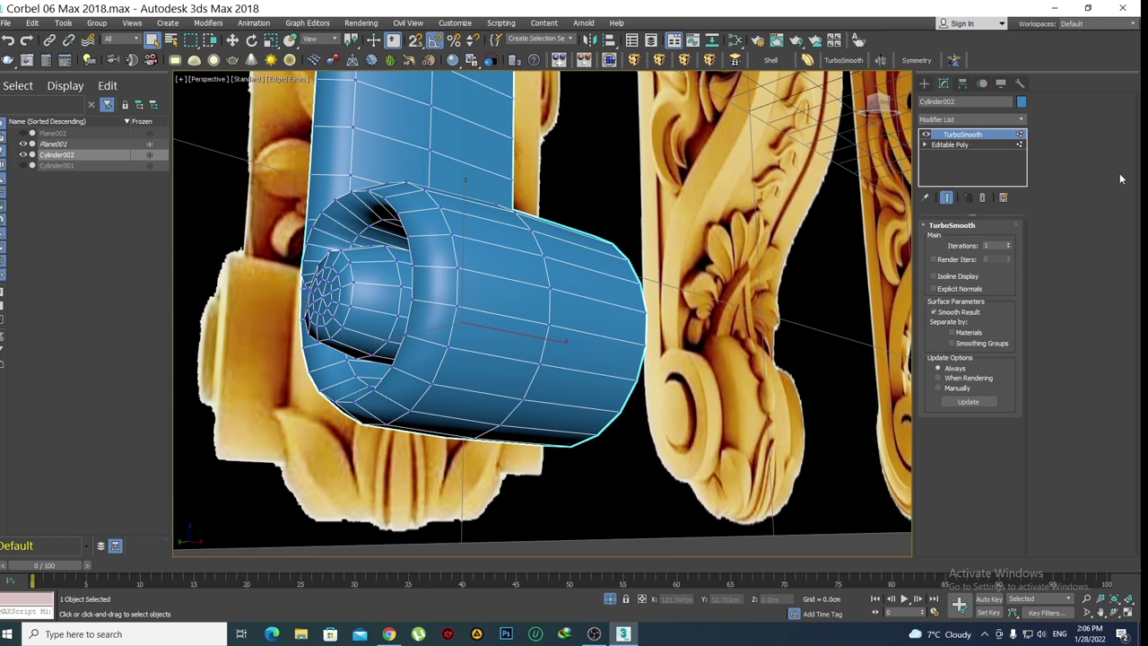
click(997, 146)
alt+middle_drag(422, 256, 529, 310)
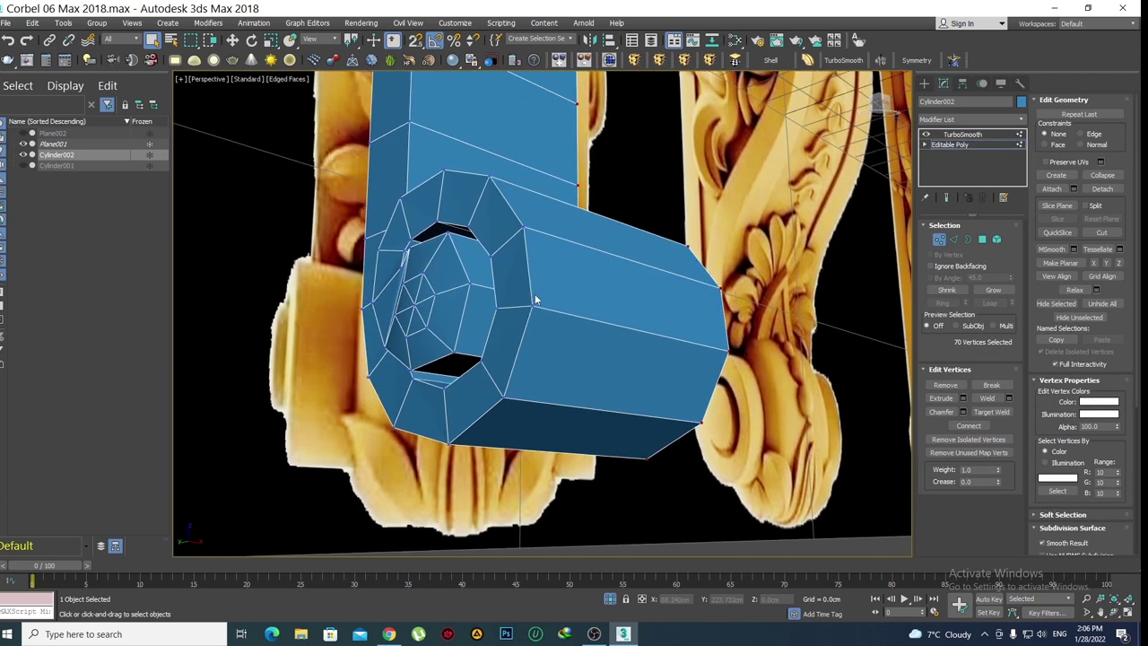
key(2)
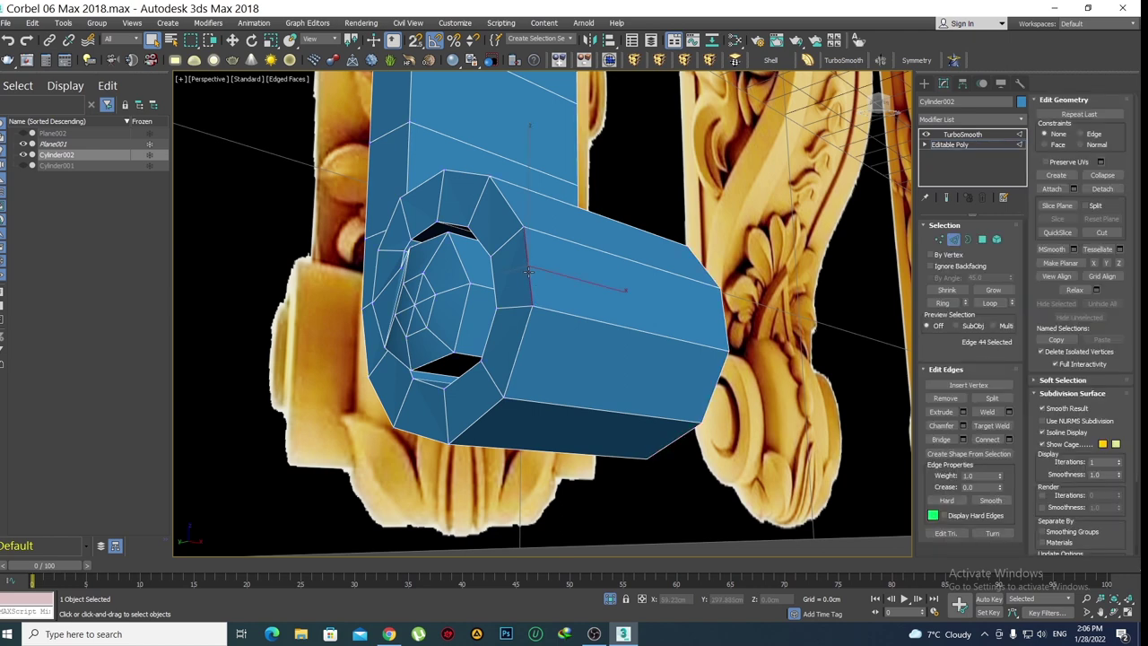
Select the edge loops around the roll's front rim and its inner hole
double_click(529, 279)
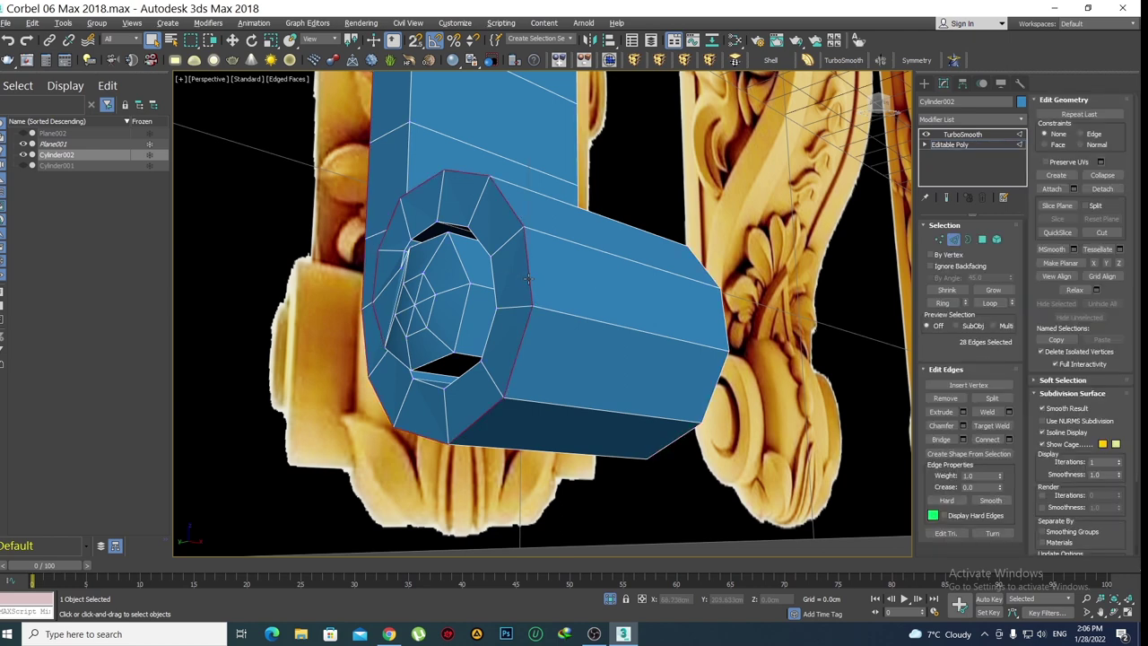
ctrl+double_click(467, 318)
mouse_move(431, 312)
alt+middle_down()
mouse_move(515, 332)
mouse_move(482, 341)
mouse_move(472, 292)
alt+middle_up()
scroll(471, 293, up, 3)
mouse_move(463, 248)
alt+middle_down()
mouse_move(543, 299)
mouse_move(550, 269)
mouse_move(512, 263)
mouse_move(489, 300)
alt+middle_up()
ctrl+double_click(470, 253)
scroll(495, 208, down, 5)
Add the top block's lower rim, vertical corner and top rim edge loops
mouse_move(494, 207)
alt+middle_down()
mouse_move(484, 231)
mouse_move(542, 344)
mouse_move(559, 303)
alt+middle_up()
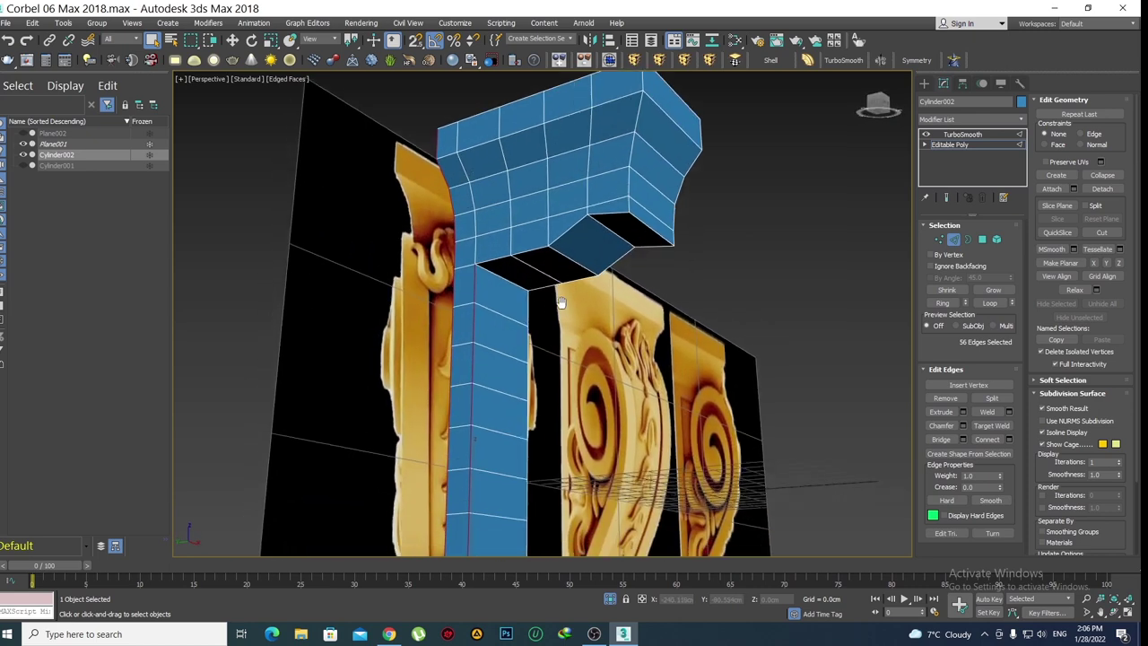
scroll(510, 269, up, 2)
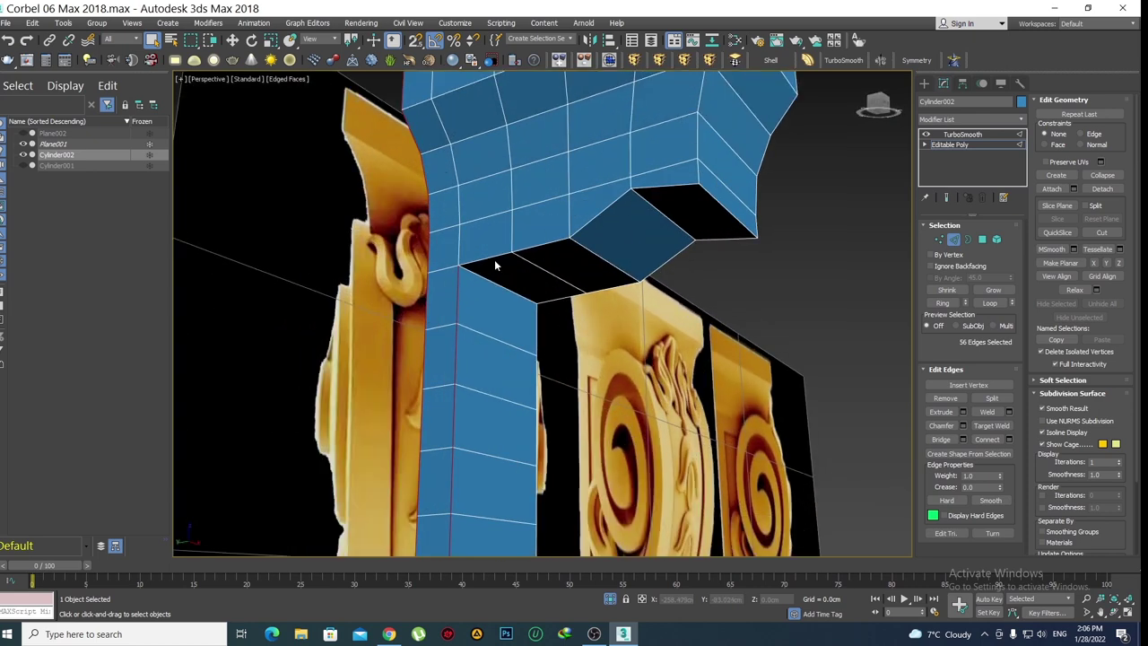
ctrl+click(489, 258)
ctrl+double_click(490, 258)
mouse_move(659, 224)
alt+middle_down()
mouse_move(628, 332)
mouse_move(666, 305)
alt+middle_up()
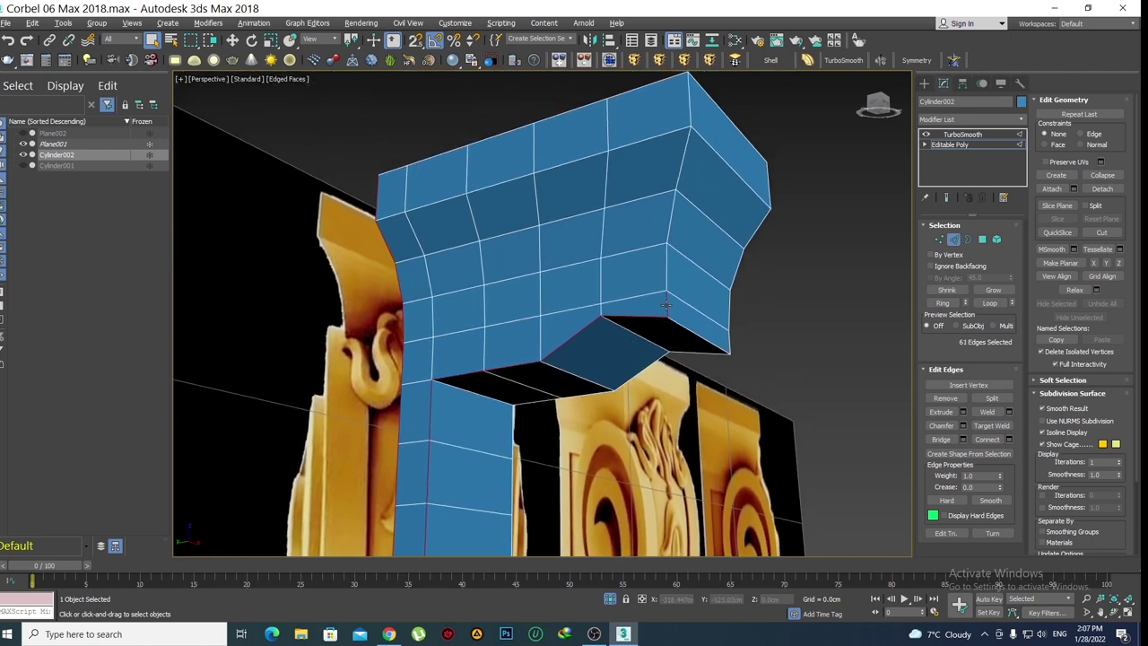
ctrl+double_click(665, 302)
mouse_move(558, 144)
alt+middle_down()
mouse_move(569, 179)
mouse_move(559, 269)
mouse_move(690, 176)
mouse_move(607, 225)
mouse_move(661, 244)
mouse_move(672, 313)
mouse_move(663, 259)
alt+middle_up()
ctrl+double_click(685, 171)
Add several individual edges around the top block's corners
ctrl+click(662, 245)
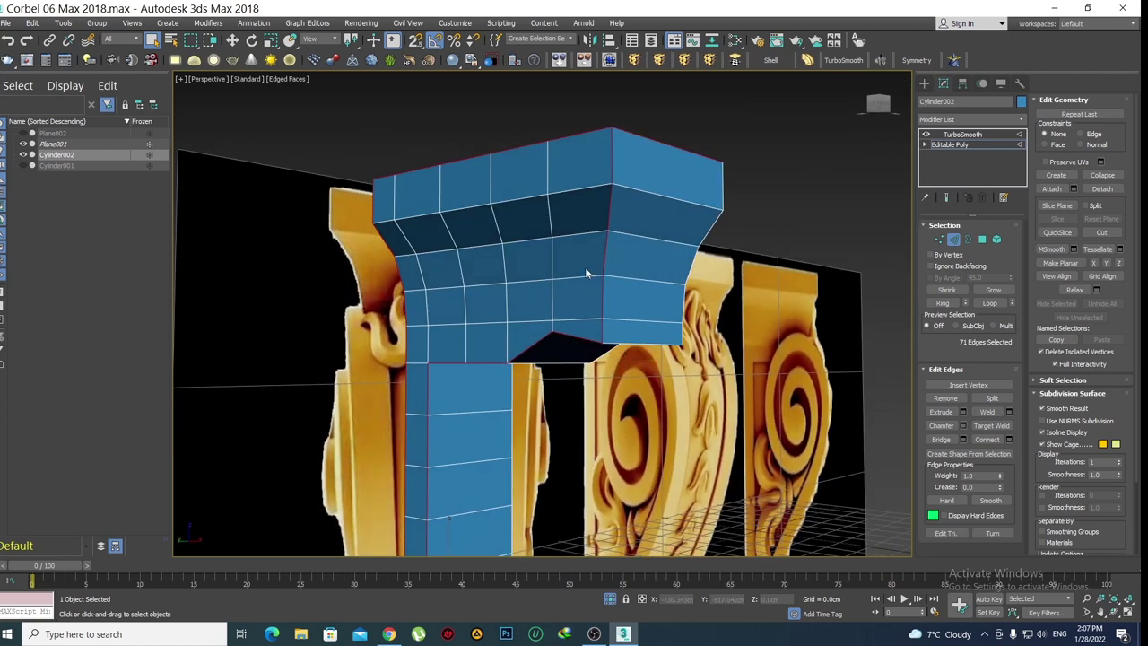
ctrl+click(576, 196)
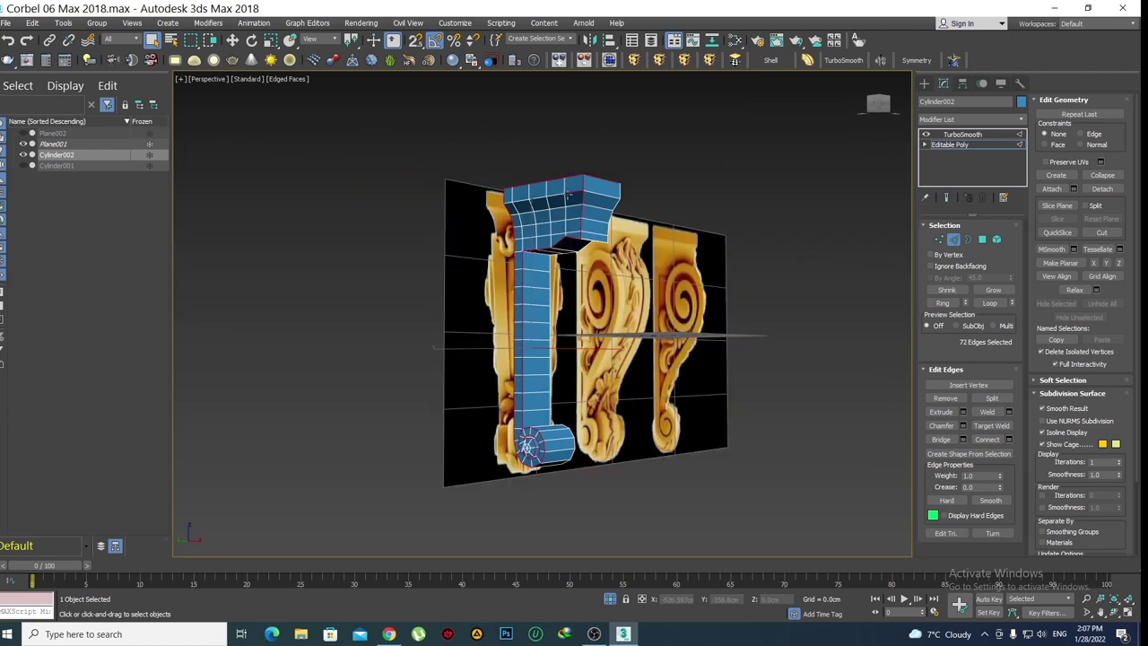
alt+middle_drag(576, 195, 551, 185)
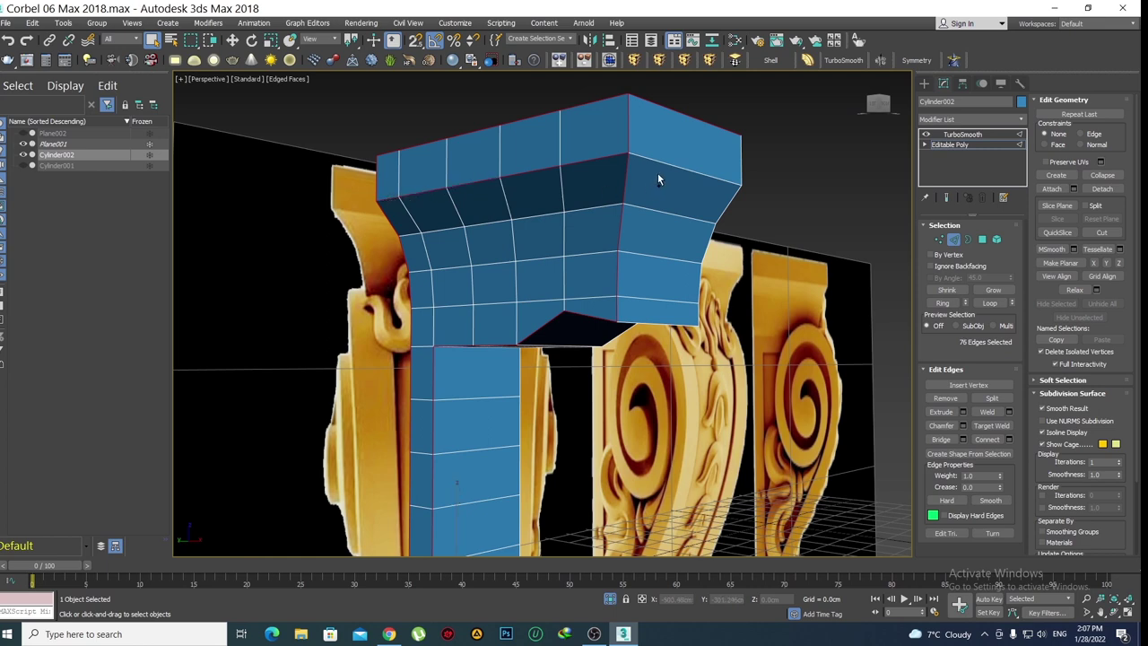
mouse_move(626, 263)
alt+middle_down()
mouse_move(595, 231)
mouse_move(563, 220)
alt+middle_up()
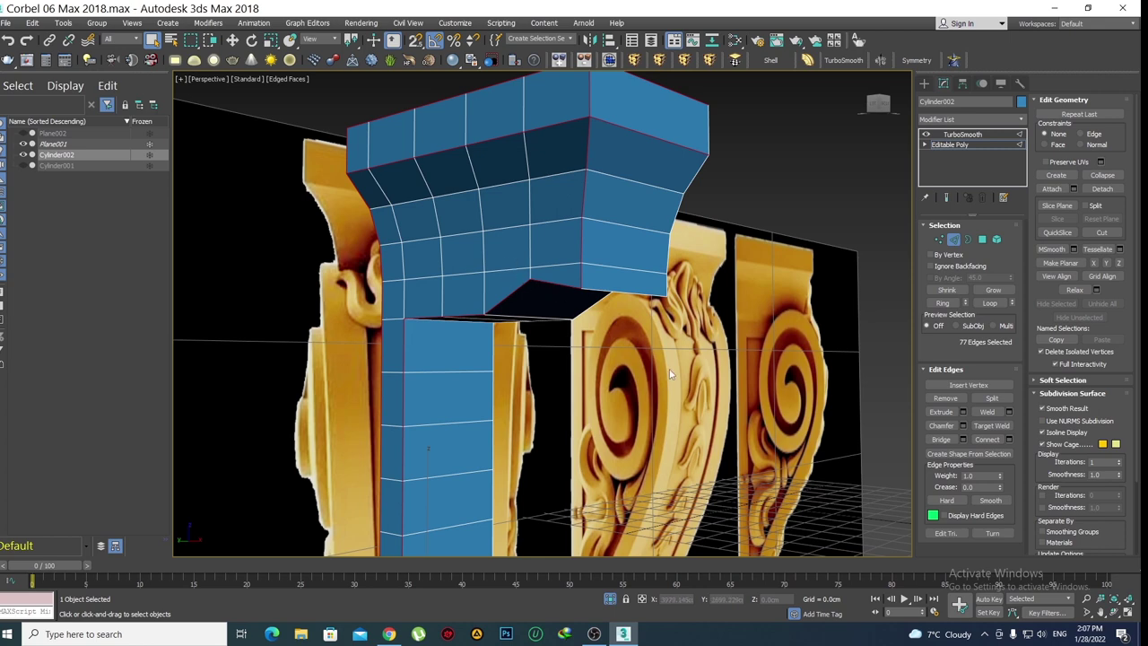
ctrl+click(421, 278)
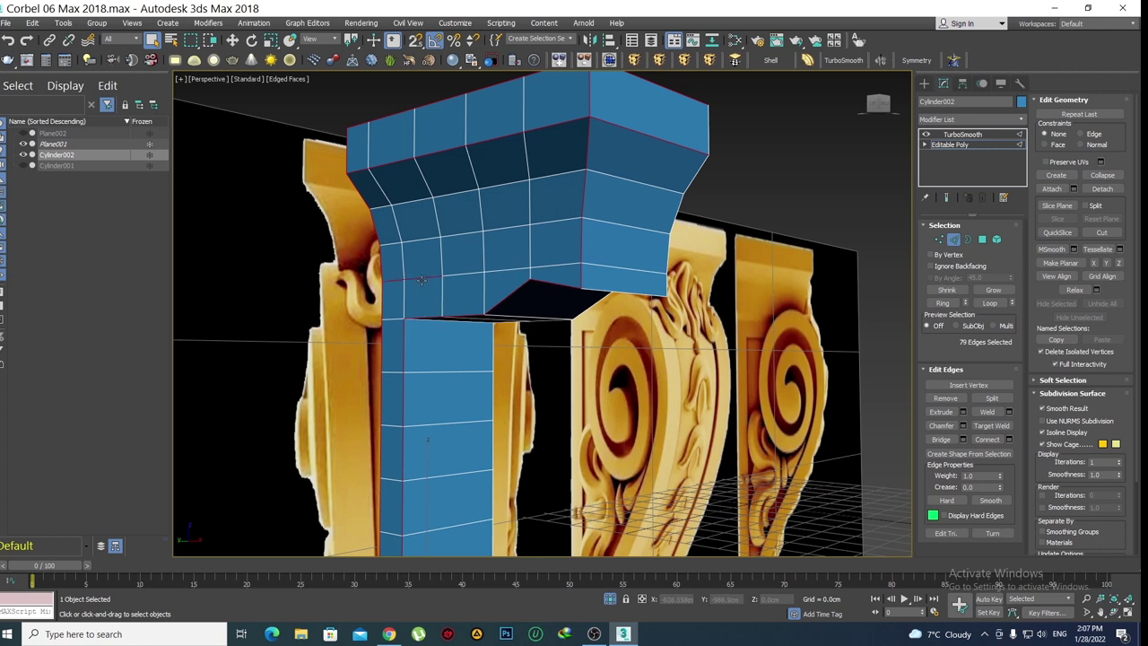
mouse_move(455, 283)
alt+middle_down()
mouse_move(521, 274)
mouse_move(466, 274)
alt+middle_up()
scroll(466, 278, up, 2)
ctrl+click(476, 283)
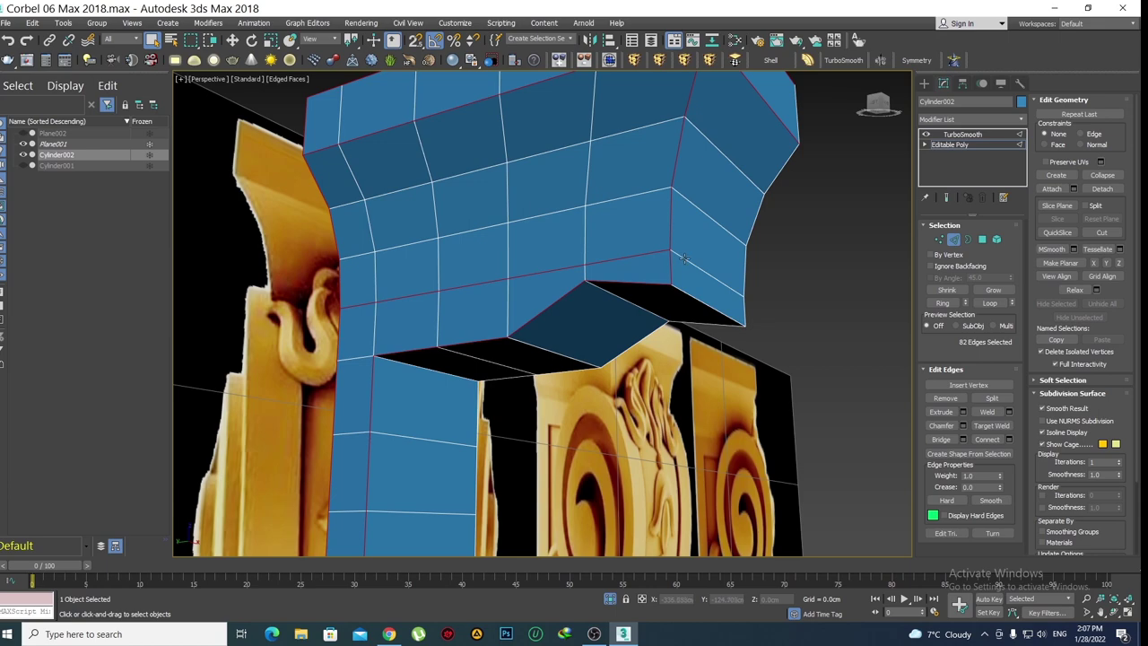
Add the remaining edges on the block's sides, reaching about 91 selected edges
alt+middle_drag(704, 300, 672, 289)
ctrl+click(672, 290)
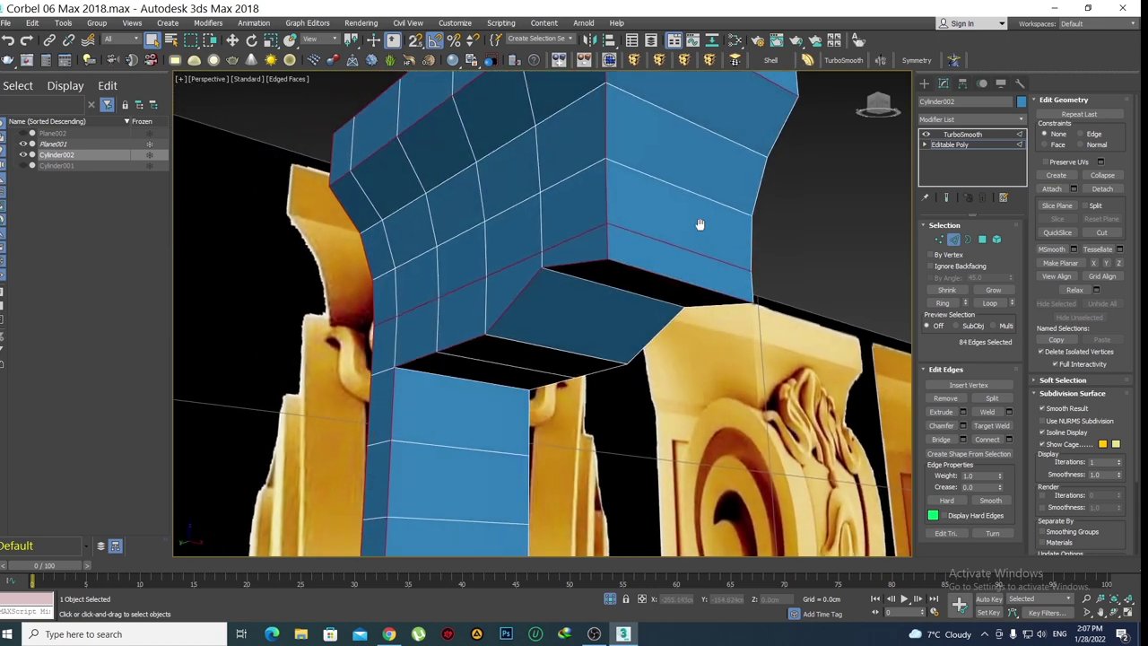
mouse_move(697, 225)
alt+middle_down()
mouse_move(641, 204)
mouse_move(608, 239)
mouse_move(570, 244)
mouse_move(680, 244)
mouse_move(692, 225)
mouse_move(692, 243)
mouse_move(626, 256)
mouse_move(580, 308)
mouse_move(541, 285)
alt+middle_up()
scroll(667, 216, down, 3)
scroll(604, 278, up, 2)
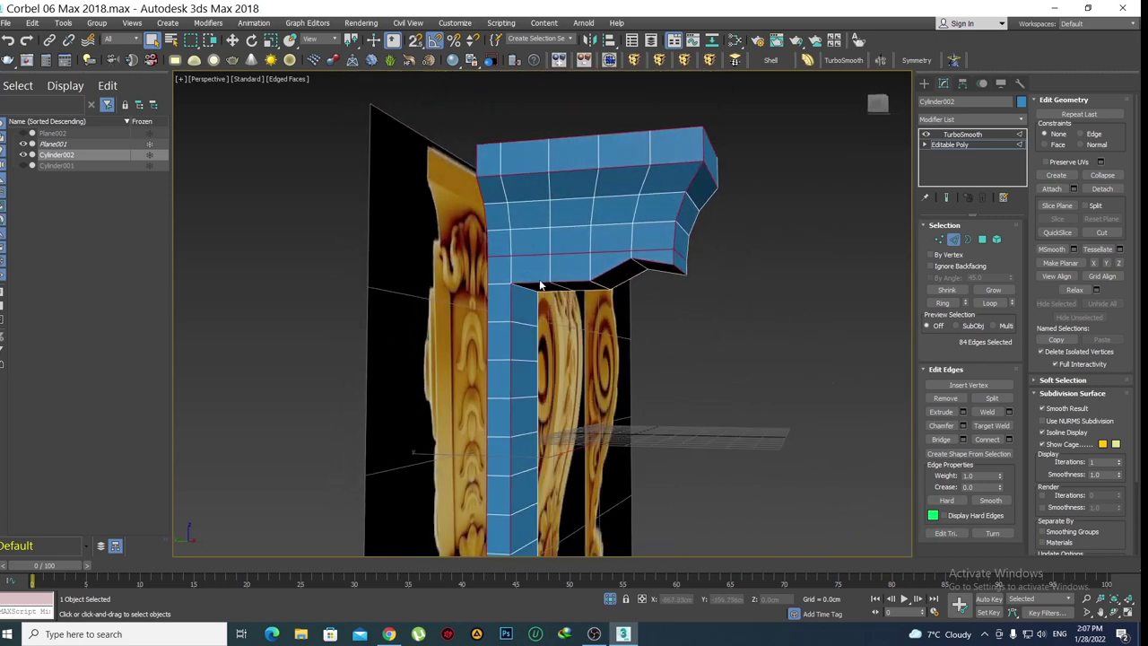
scroll(540, 285, up, 2)
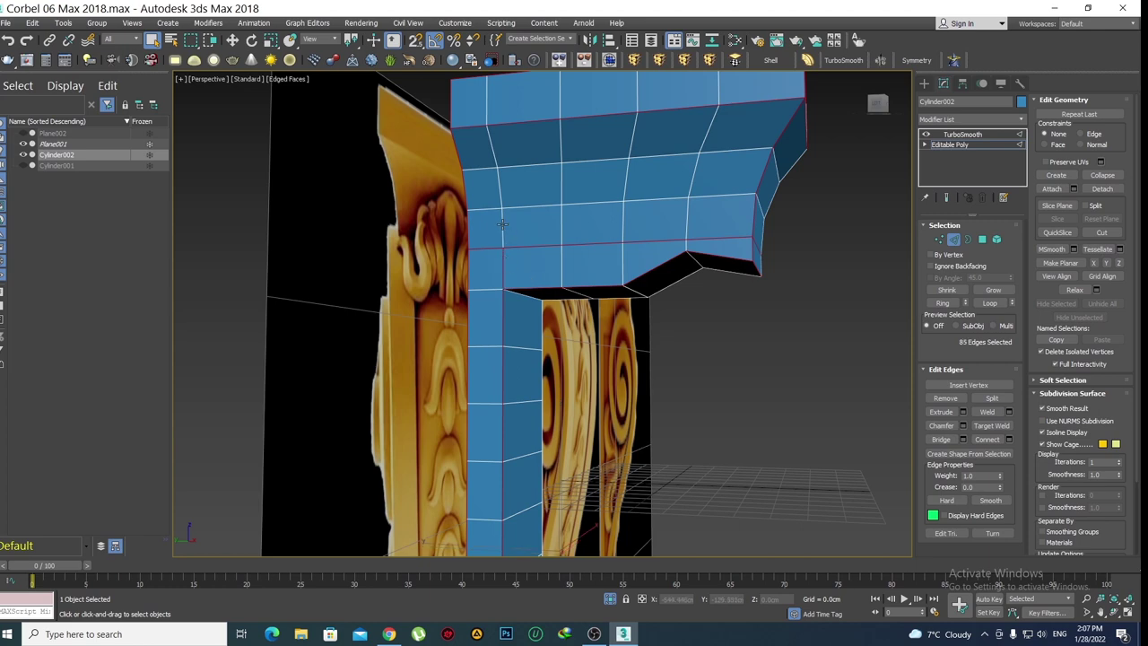
ctrl+click(484, 120)
ctrl+click(484, 97)
mouse_move(485, 97)
alt+middle_down()
mouse_move(512, 259)
mouse_move(481, 256)
alt+middle_up()
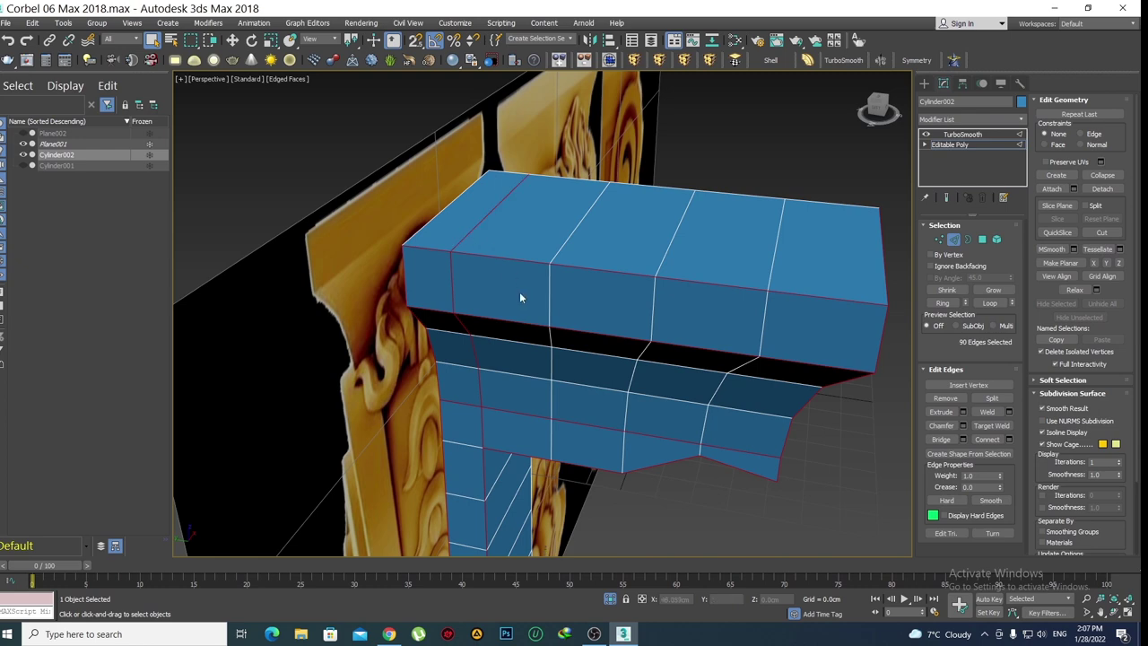
scroll(519, 297, down, 3)
mouse_move(519, 297)
alt+middle_down()
mouse_move(465, 240)
mouse_move(518, 234)
mouse_move(526, 188)
mouse_move(495, 184)
mouse_move(318, 238)
mouse_move(251, 236)
mouse_move(473, 196)
mouse_move(498, 338)
mouse_move(522, 249)
mouse_move(541, 273)
mouse_move(451, 328)
mouse_move(500, 302)
alt+middle_up()
ctrl+click(435, 192)
scroll(505, 361, up, 3)
Orbit above and below the top block to inspect its top and underside edges
alt+middle_drag(504, 362, 506, 352)
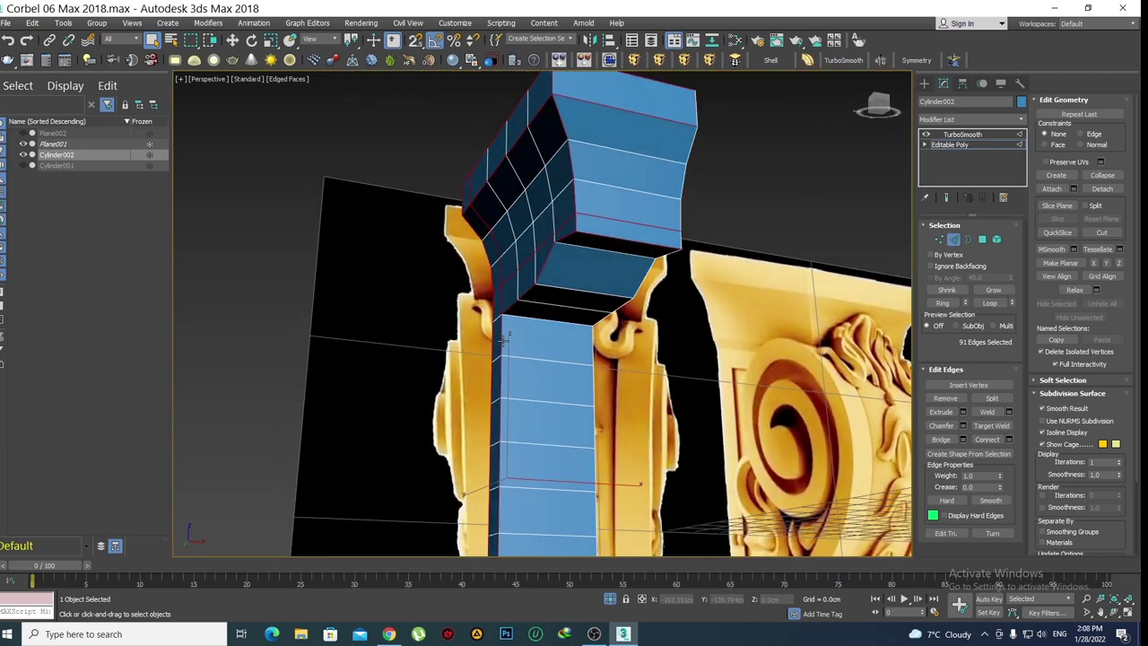
scroll(508, 342, up, 2)
scroll(531, 310, up, 2)
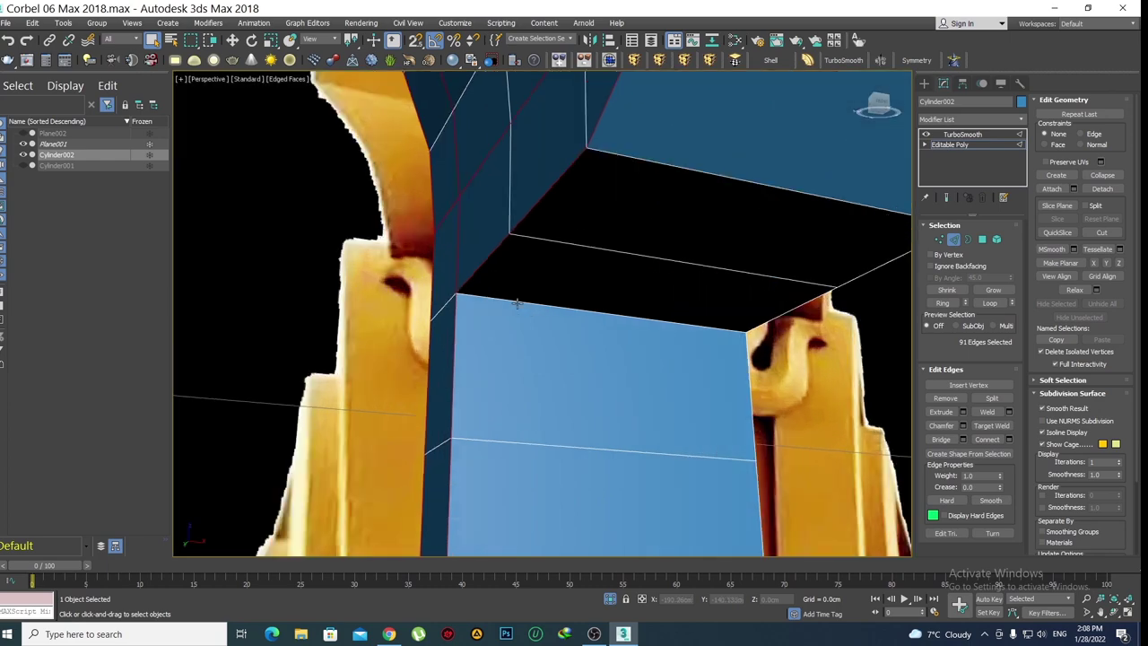
scroll(515, 301, down, 3)
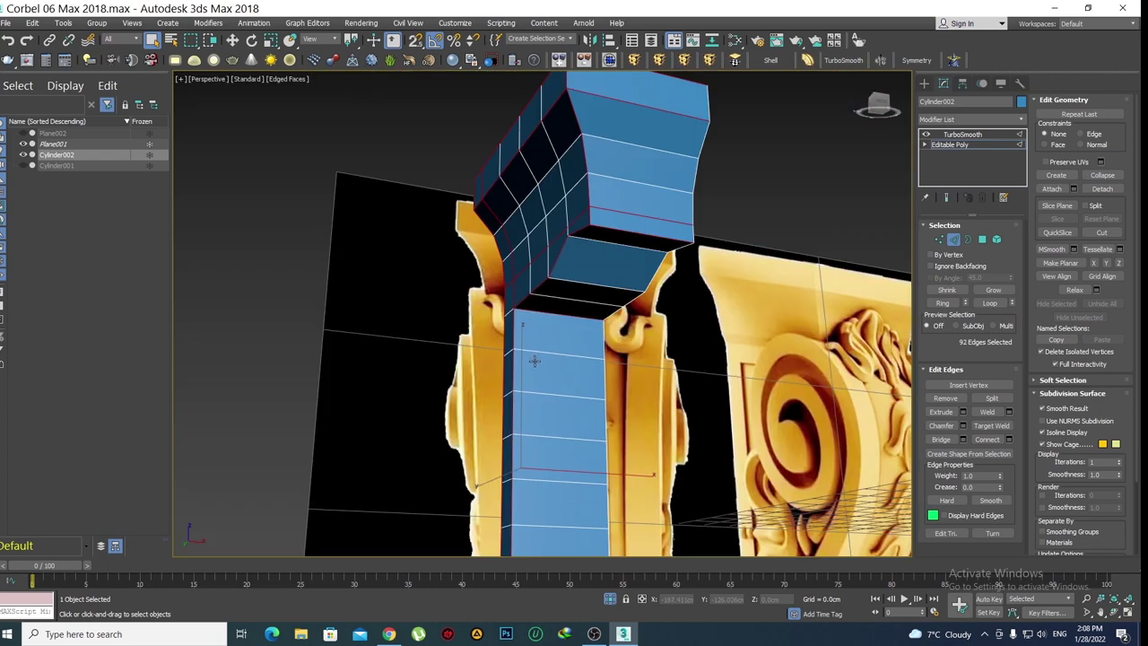
mouse_move(515, 301)
alt+middle_down()
mouse_move(590, 341)
mouse_move(579, 346)
mouse_move(587, 330)
mouse_move(592, 352)
mouse_move(582, 350)
mouse_move(587, 305)
alt+middle_up()
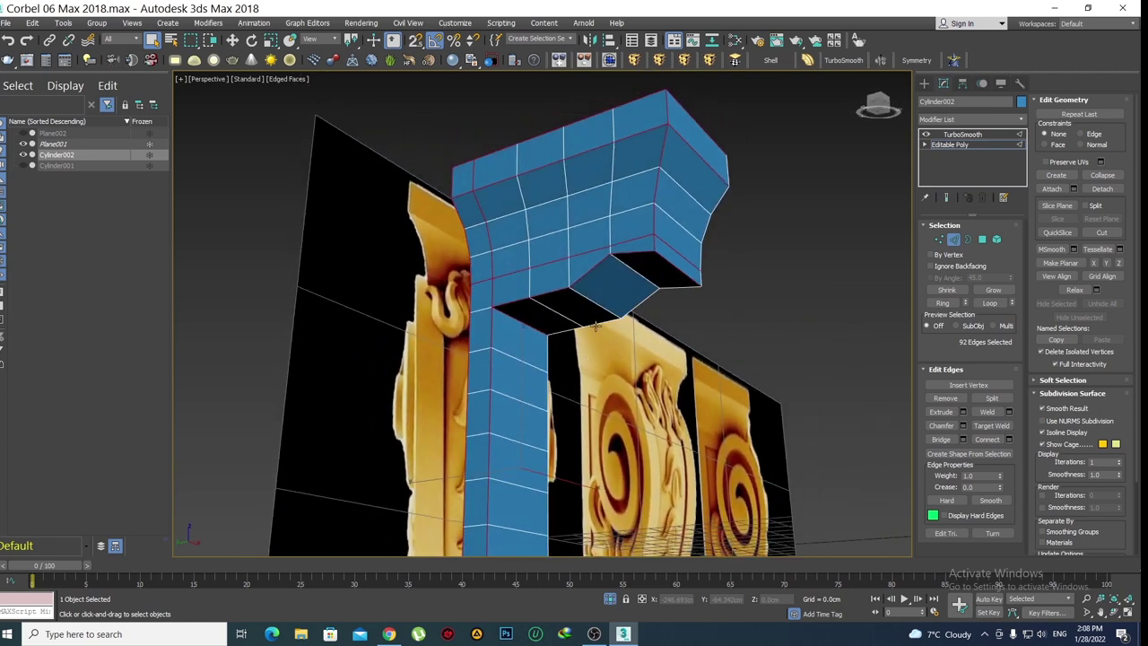
scroll(589, 296, up, 4)
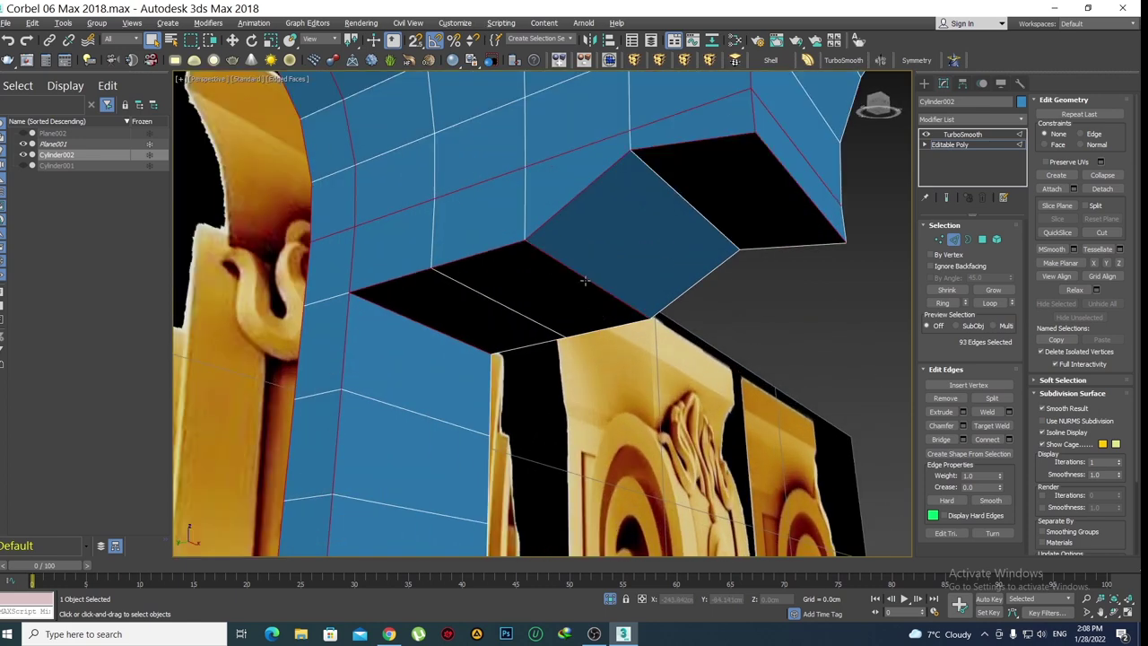
scroll(529, 269, down, 4)
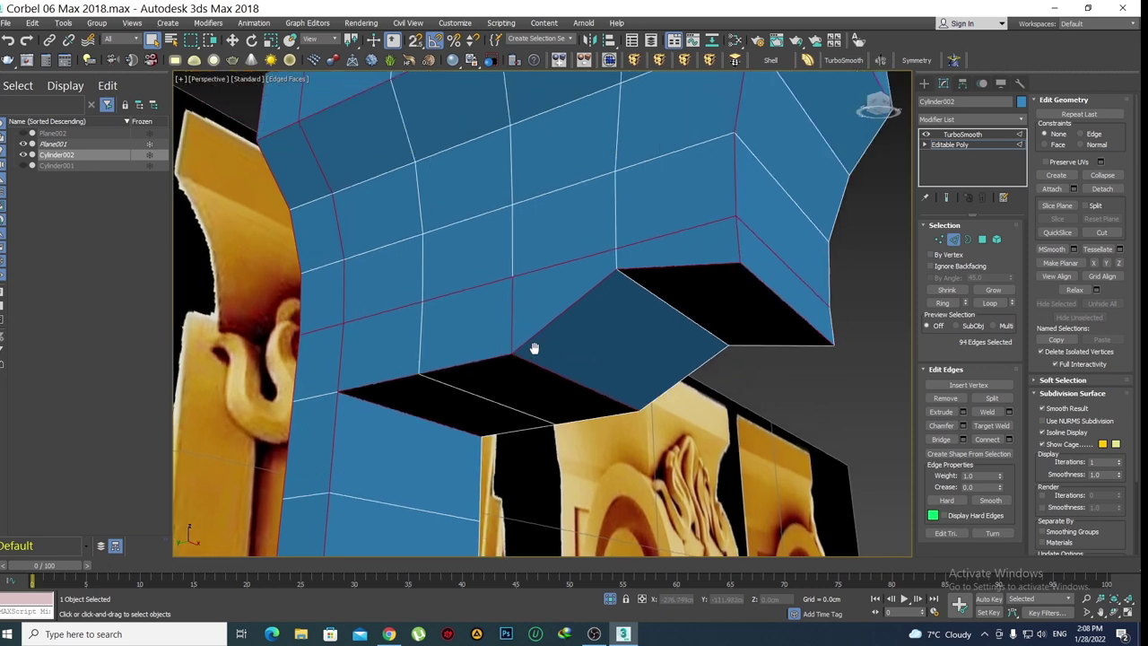
alt+middle_drag(532, 346, 550, 384)
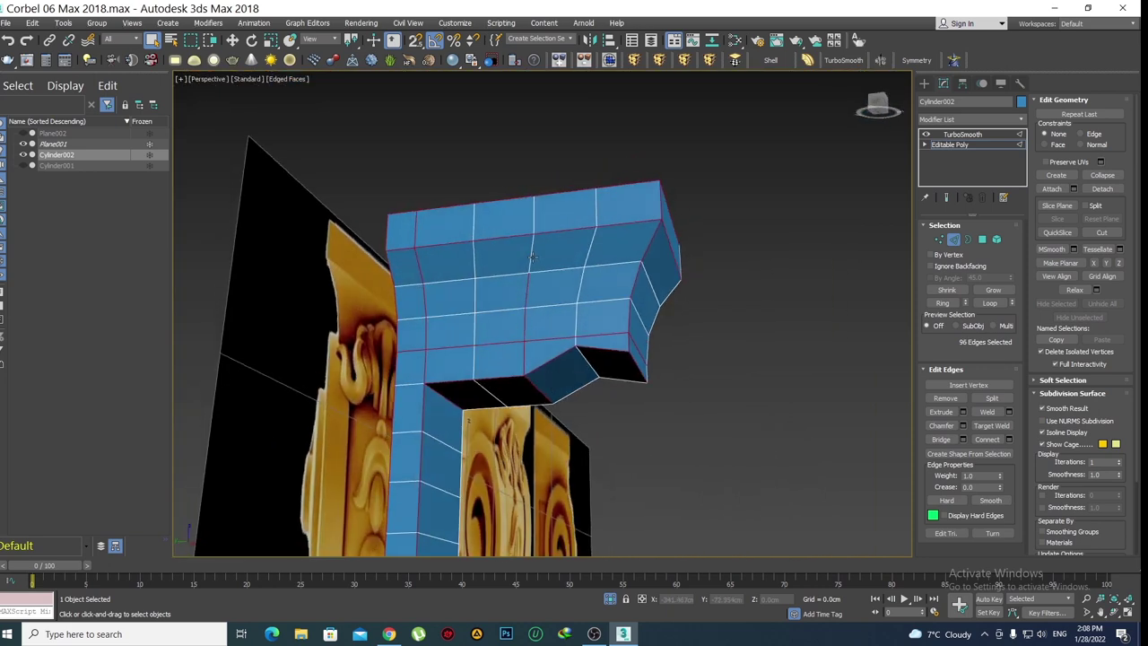
alt+middle_drag(530, 244, 528, 267)
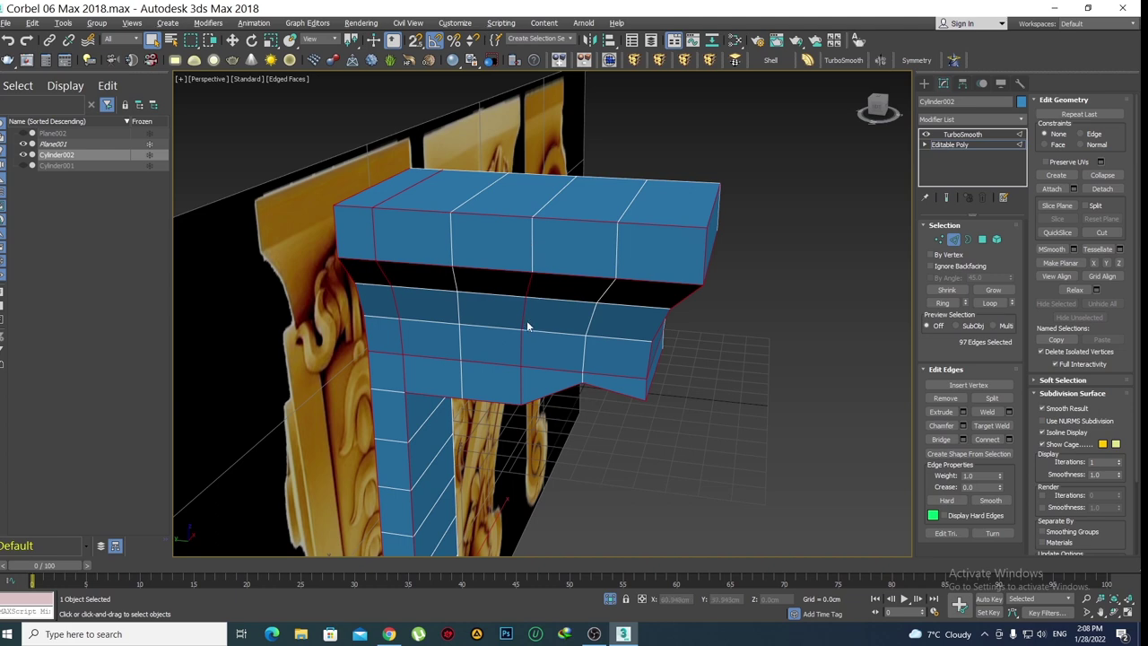
alt+middle_drag(528, 328, 529, 346)
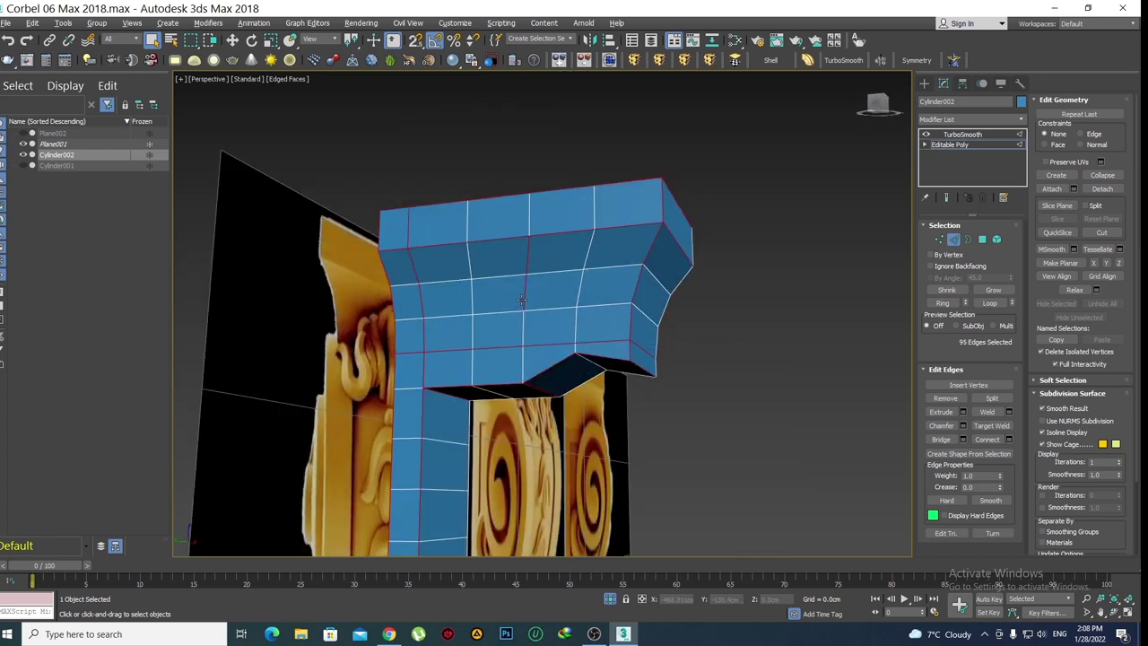
mouse_move(548, 302)
alt+middle_down()
mouse_move(530, 352)
mouse_move(574, 366)
mouse_move(519, 363)
mouse_move(536, 364)
mouse_move(525, 365)
mouse_move(533, 340)
mouse_move(554, 331)
alt+middle_up()
Orbit around the block's sides against the reference images to check for missed edges
scroll(524, 365, up, 3)
scroll(499, 358, up, 2)
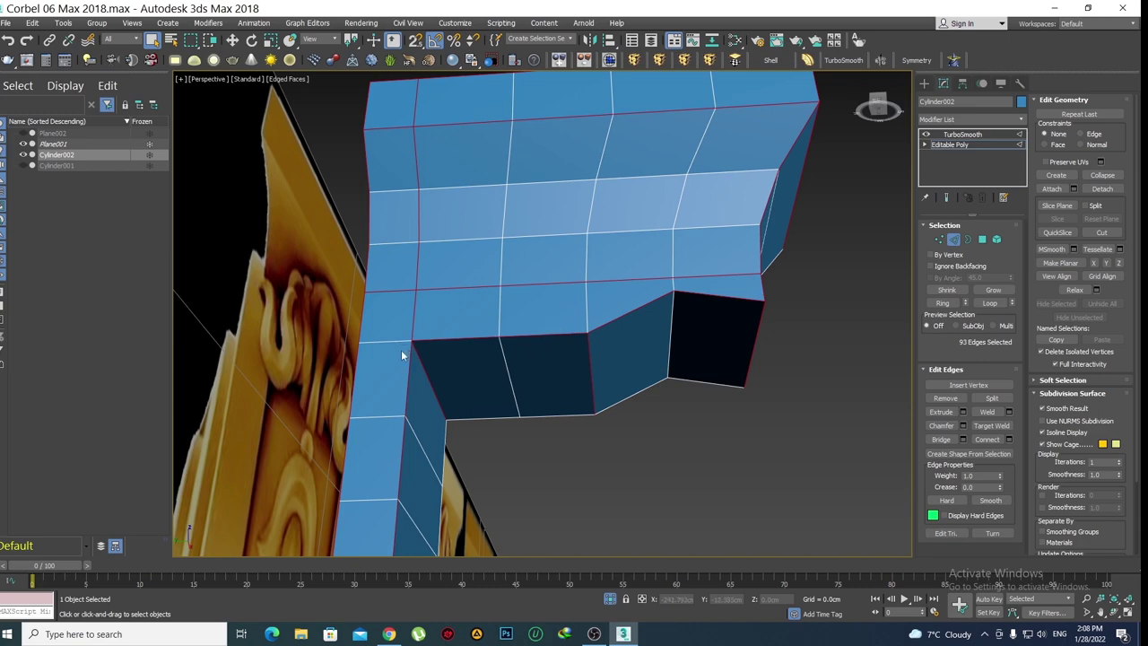
mouse_move(405, 351)
alt+middle_down()
mouse_move(433, 370)
mouse_move(331, 306)
mouse_move(379, 303)
mouse_move(337, 284)
mouse_move(380, 297)
mouse_move(474, 264)
mouse_move(388, 298)
alt+middle_up()
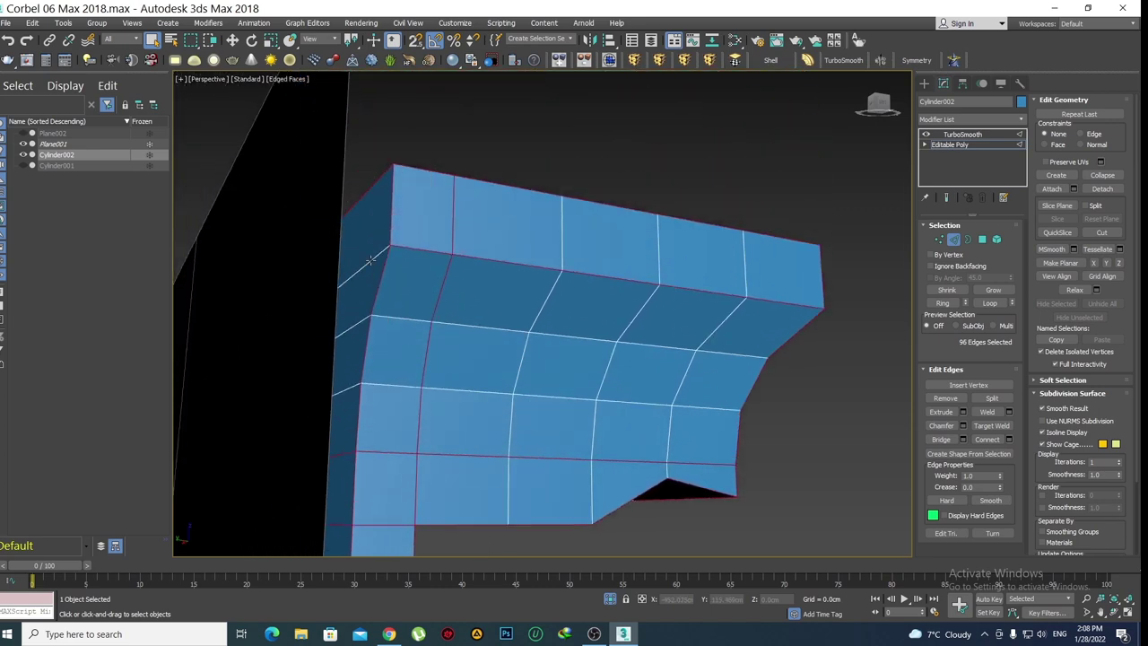
scroll(505, 293, down, 4)
alt+middle_drag(568, 339, 508, 341)
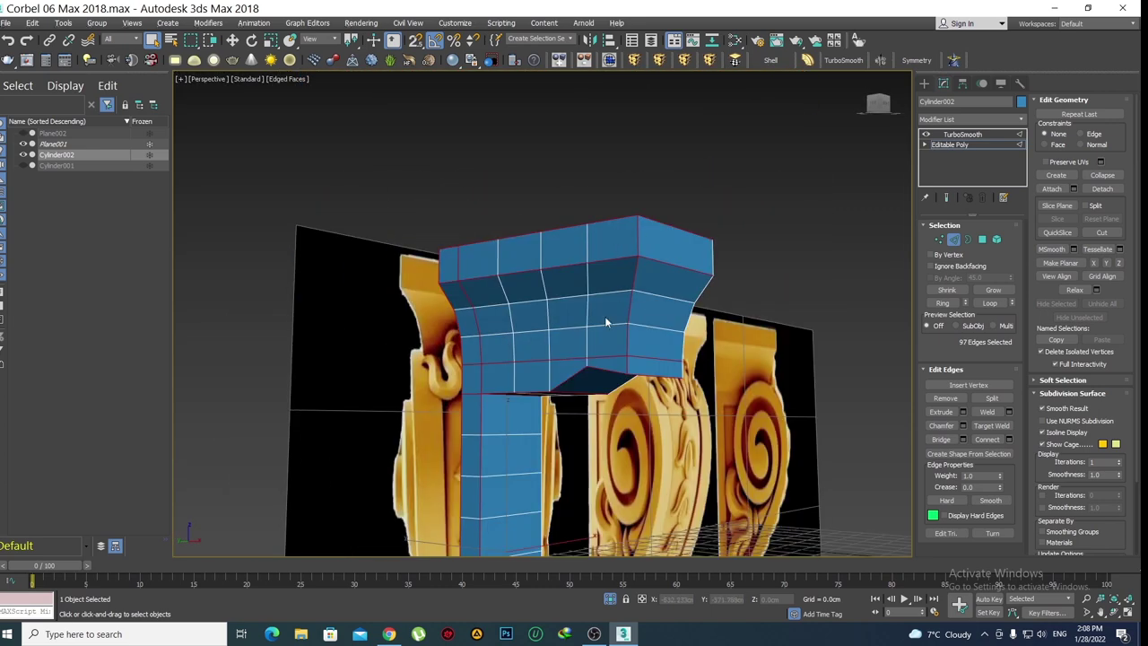
mouse_move(605, 323)
alt+middle_down()
mouse_move(594, 324)
mouse_move(597, 390)
mouse_move(636, 403)
mouse_move(590, 397)
mouse_move(565, 367)
alt+middle_up()
scroll(564, 390, up, 2)
mouse_move(561, 413)
alt+middle_down()
mouse_move(574, 328)
mouse_move(584, 341)
alt+middle_up()
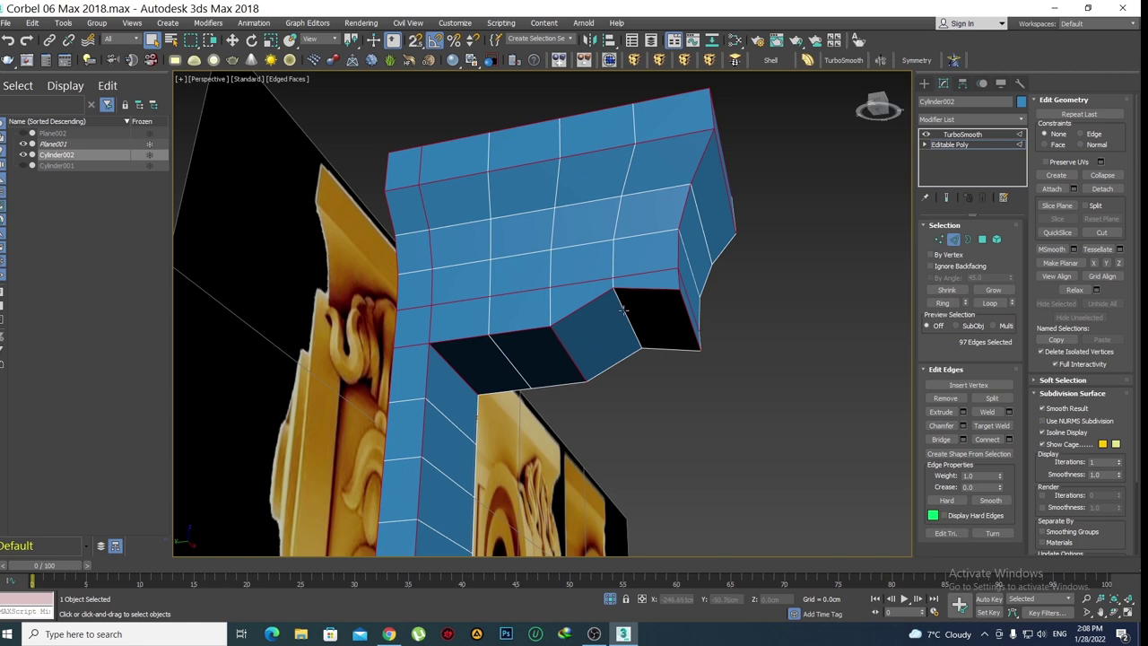
mouse_move(697, 314)
alt+middle_down()
mouse_move(646, 318)
mouse_move(723, 331)
mouse_move(699, 331)
mouse_move(661, 390)
mouse_move(579, 287)
mouse_move(509, 347)
mouse_move(548, 397)
mouse_move(597, 384)
mouse_move(607, 296)
mouse_move(596, 323)
alt+middle_up()
Chamfer the 97 selected edges by 0.1 cm
scroll(579, 287, down, 5)
scroll(548, 398, up, 3)
scroll(558, 394, up, 2)
scroll(571, 379, up, 2)
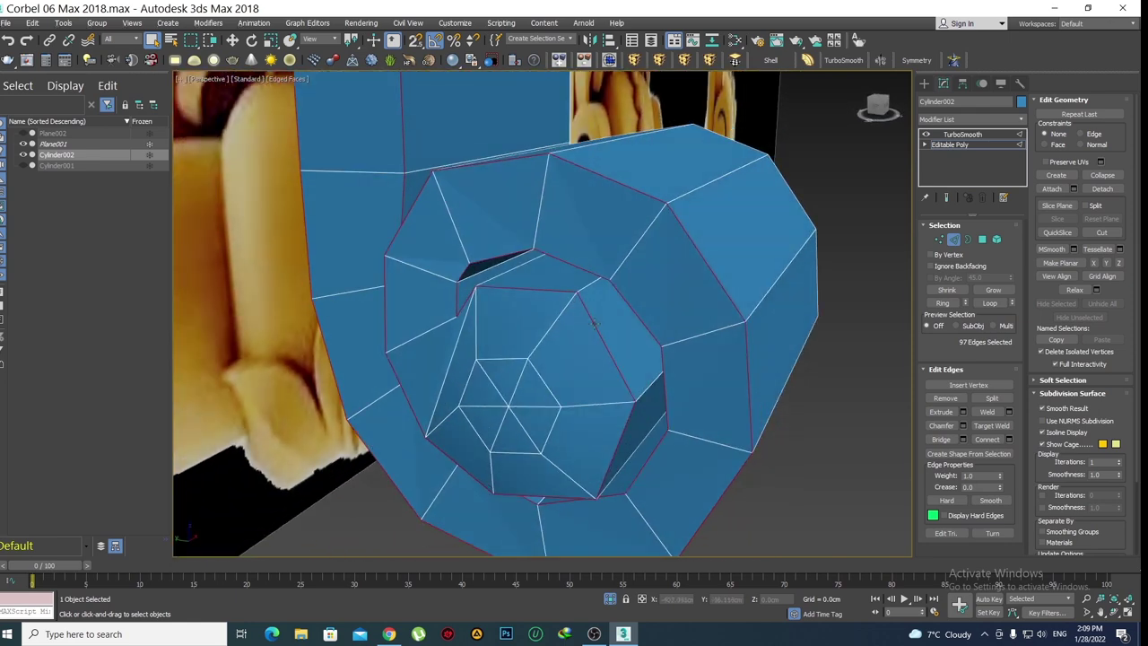
click(963, 427)
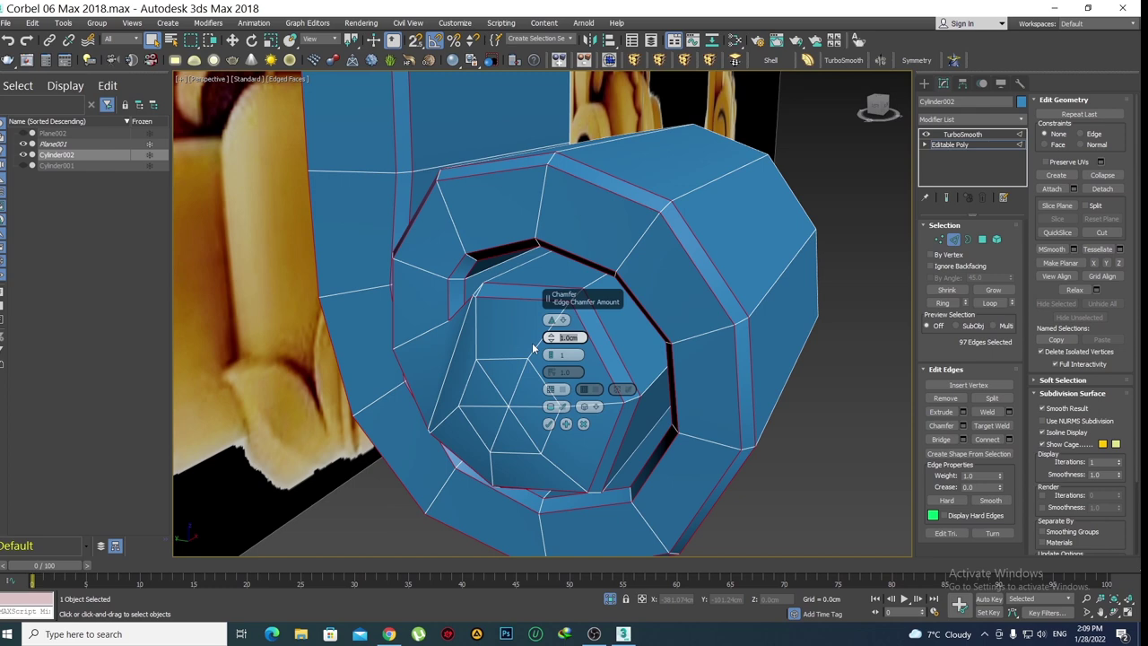
text(0.1)
key(Return)
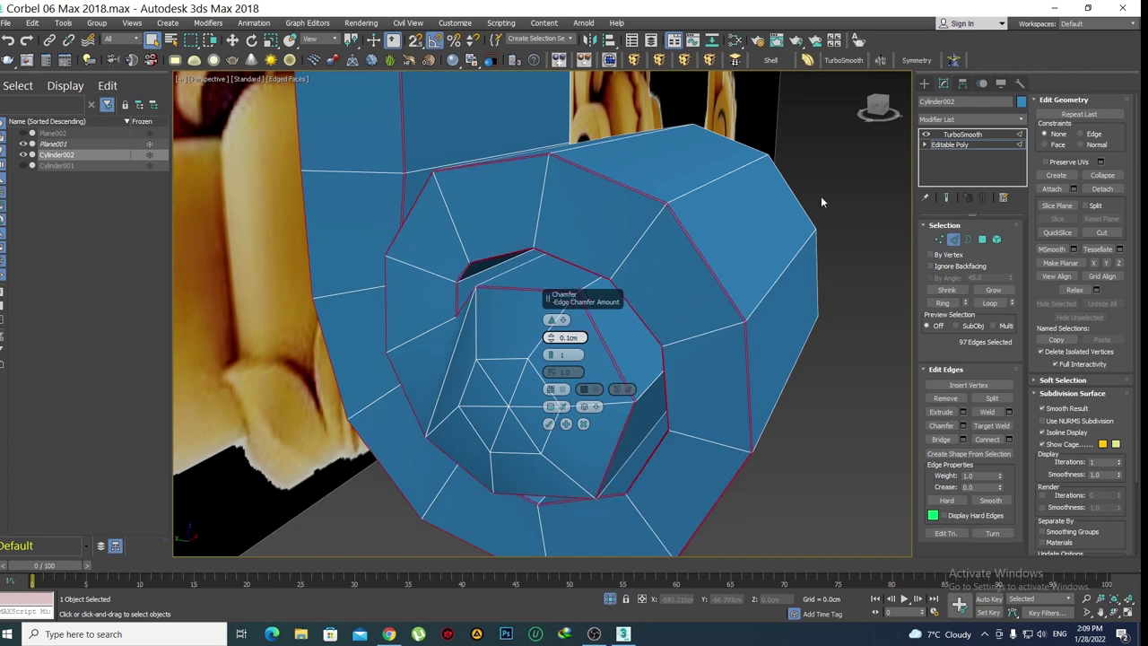
Commit the chamfer and view the mesh with TurboSmooth applied
scroll(606, 310, down, 5)
mouse_move(607, 310)
alt+middle_down()
mouse_move(658, 251)
mouse_move(507, 386)
alt+middle_up()
scroll(672, 260, up, 3)
scroll(675, 261, down, 3)
scroll(508, 386, up, 3)
scroll(417, 326, up, 4)
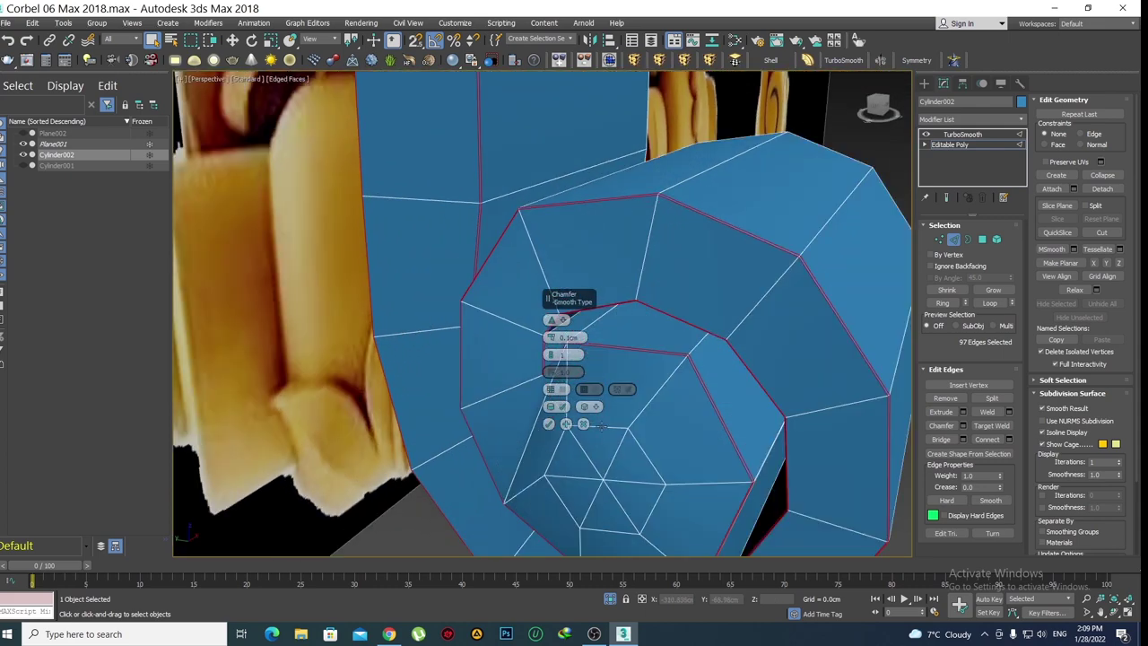
click(548, 424)
scroll(543, 403, down, 5)
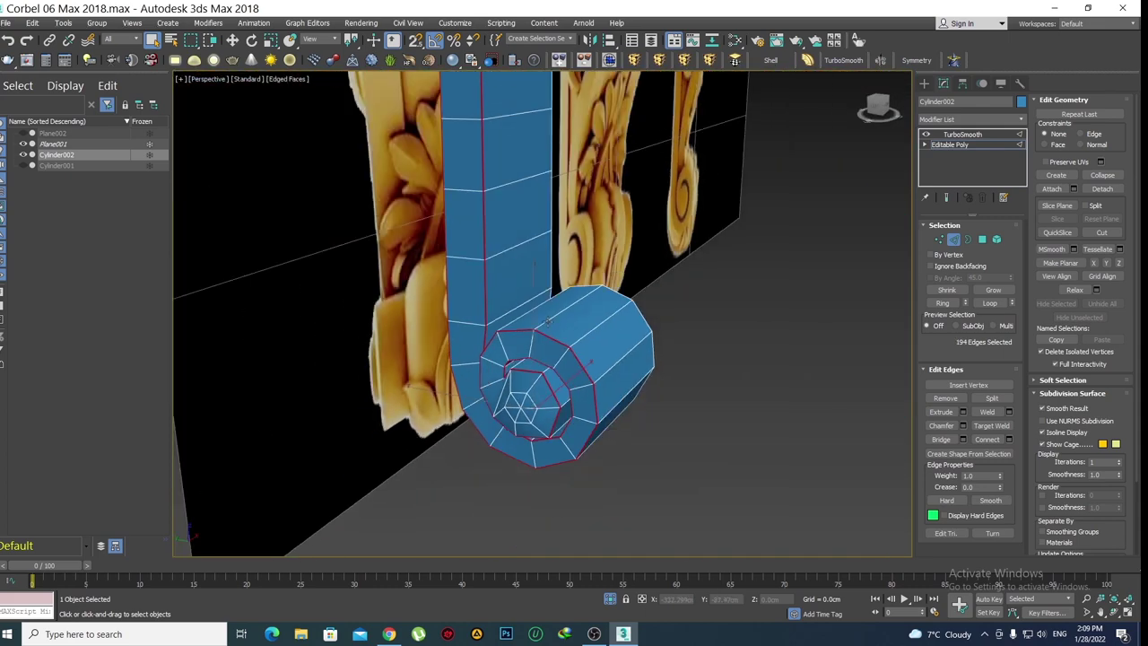
scroll(525, 344, up, 1)
click(986, 135)
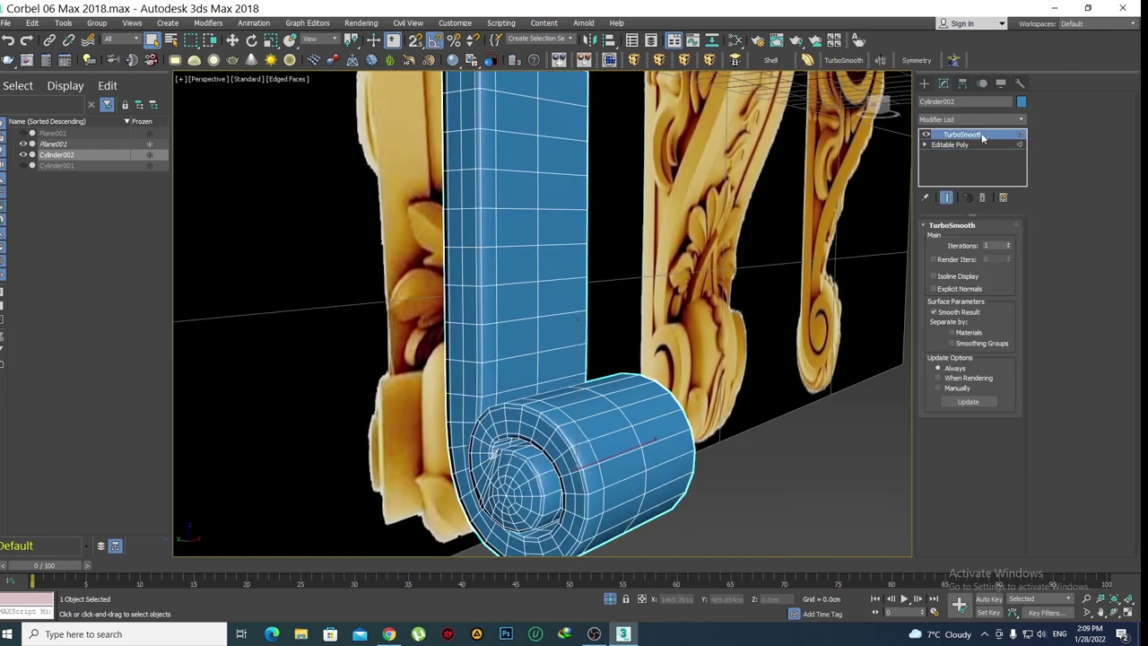
Raise the cylinder's TurboSmooth iterations from 1 to 2 with edges hidden
click(924, 83)
key(F4)
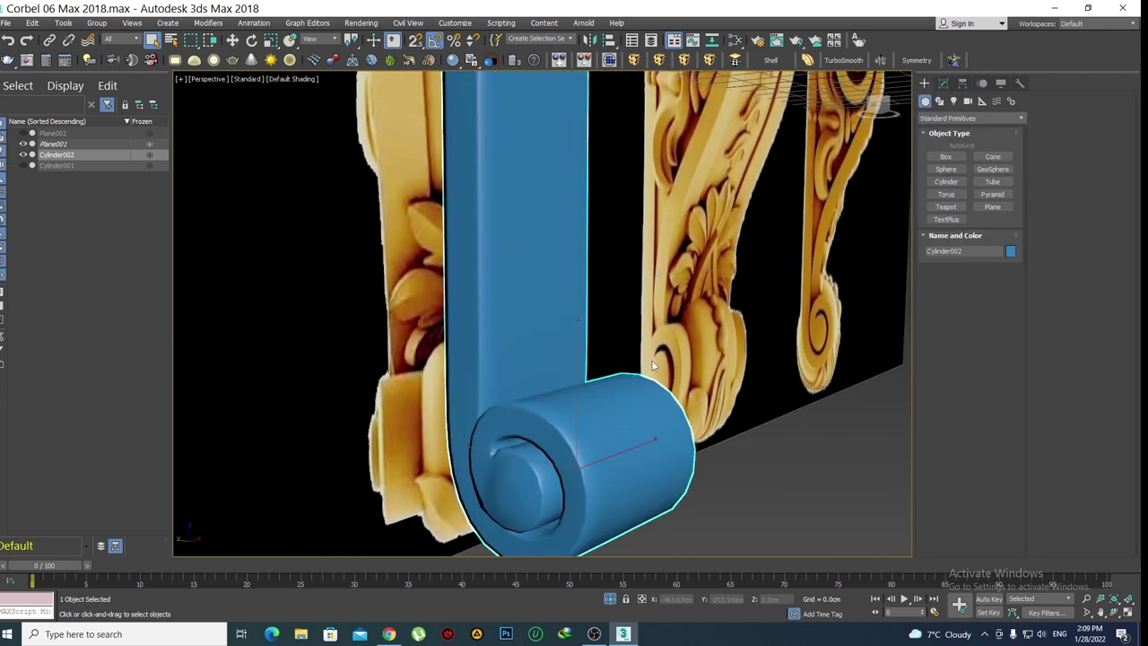
scroll(626, 340, down, 2)
scroll(552, 416, up, 3)
scroll(552, 415, up, 2)
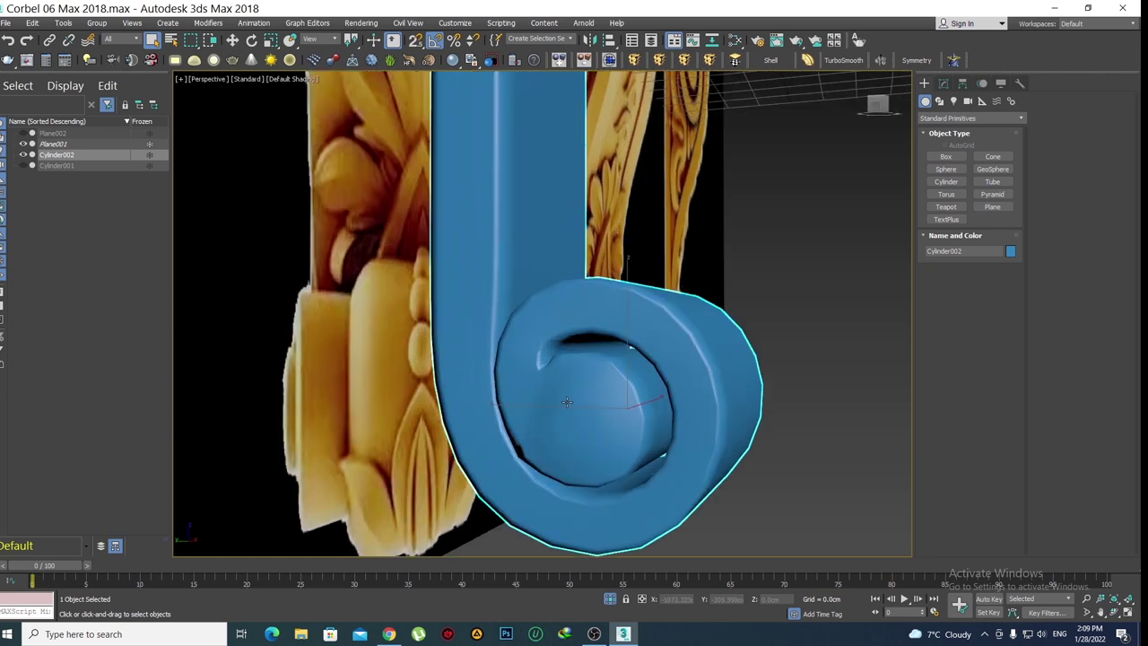
click(940, 83)
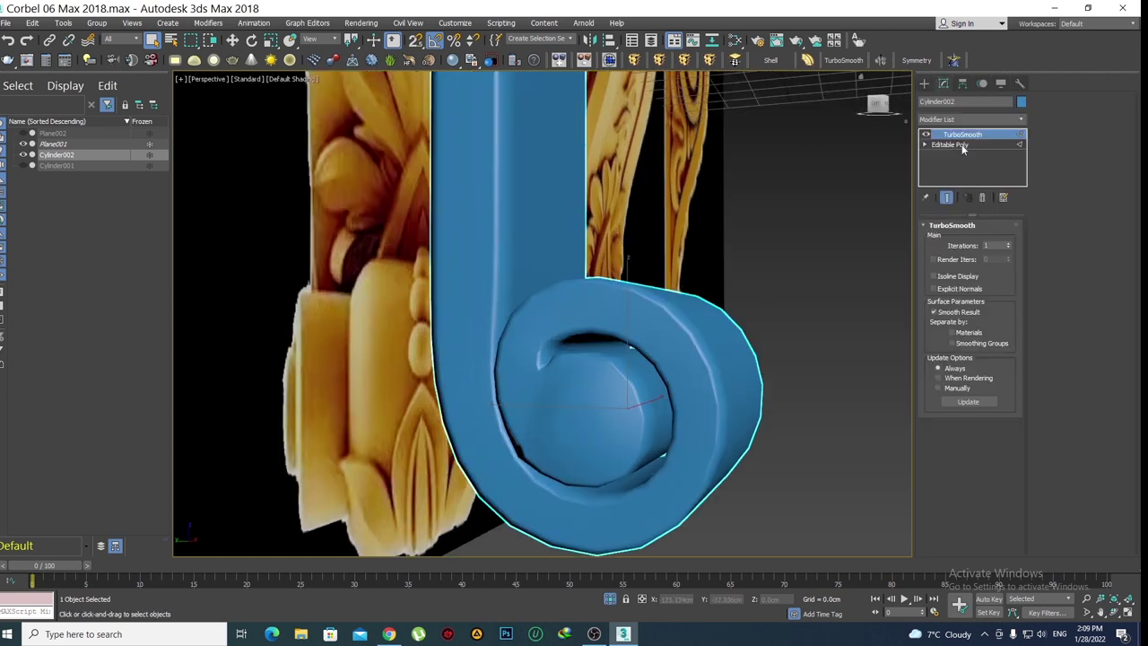
click(1010, 244)
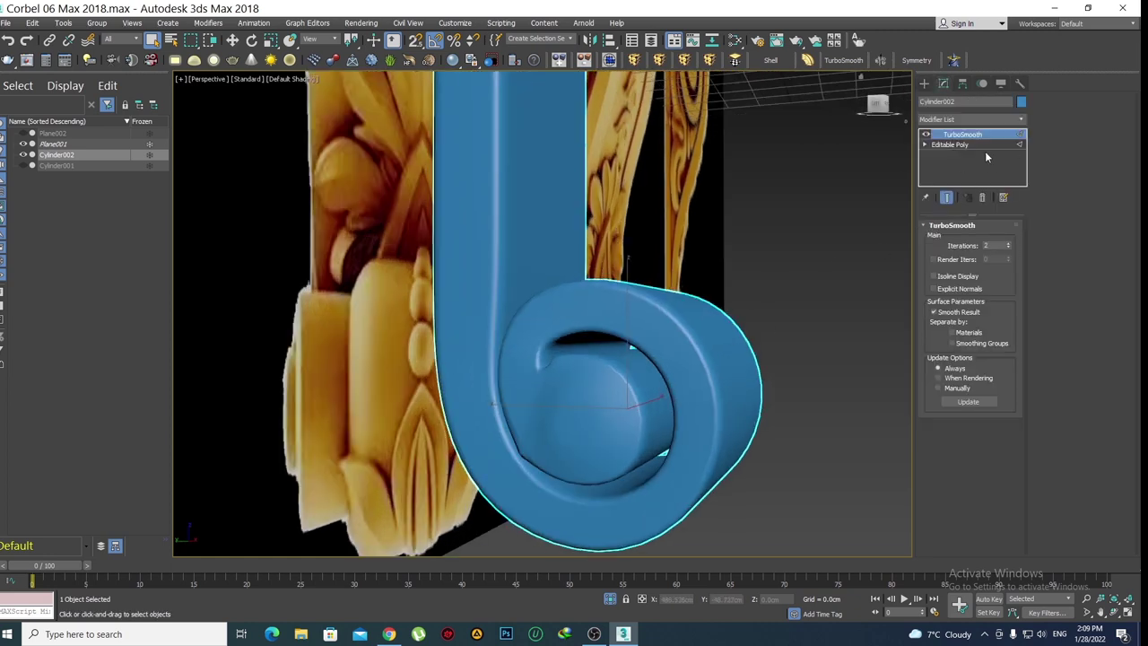
scroll(578, 389, up, 1)
scroll(576, 389, up, 2)
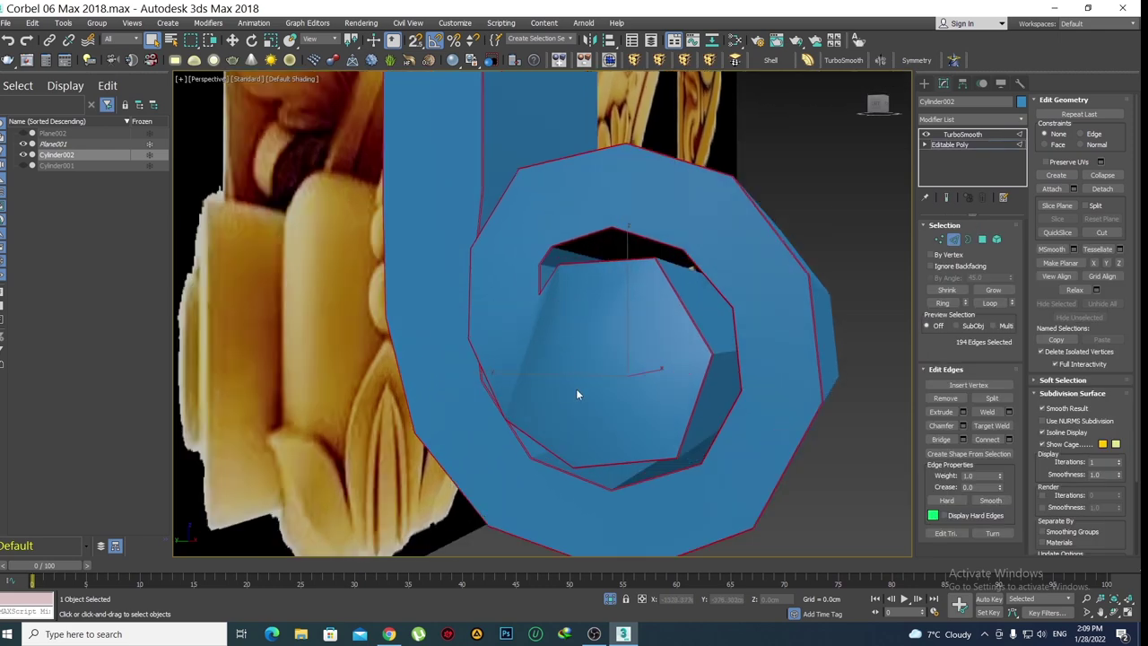
scroll(600, 390, up, 3)
Orbit around the smoothed spiral end with wireframe edges shown
alt+middle_drag(600, 392, 587, 339)
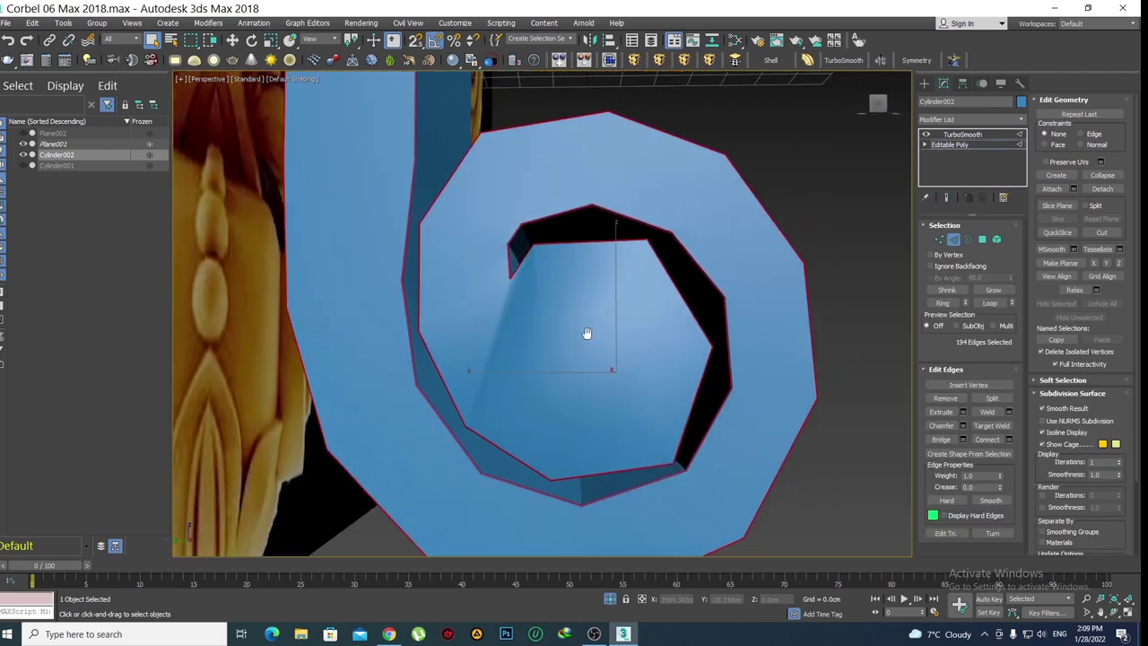
scroll(528, 274, up, 3)
scroll(517, 323, down, 1)
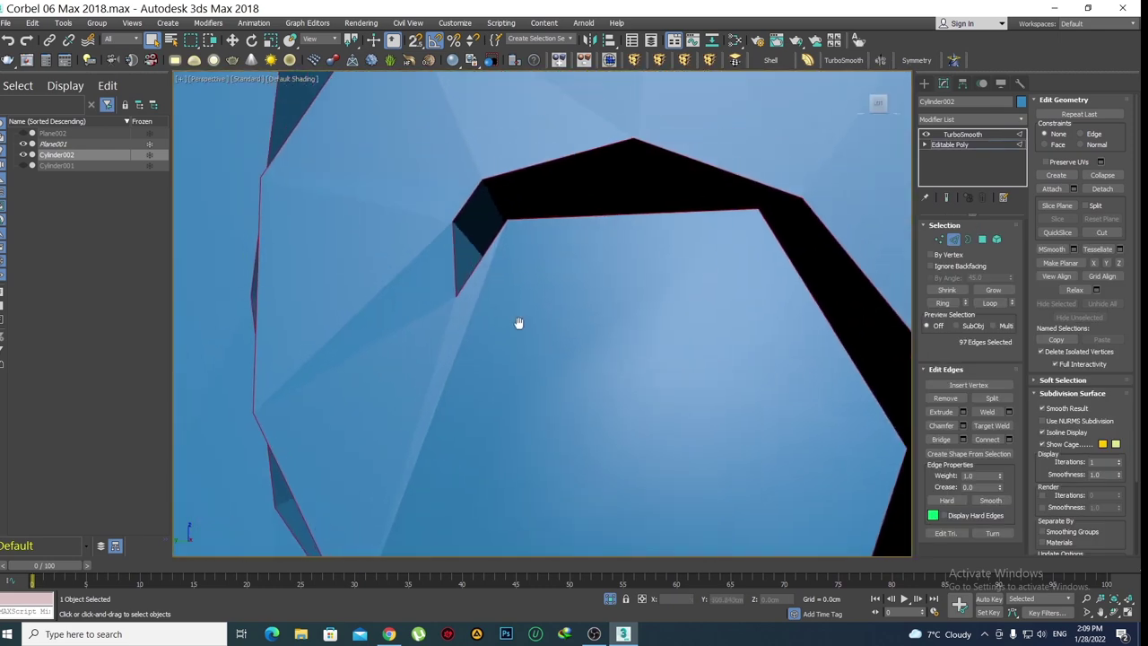
scroll(525, 328, up, 2)
scroll(549, 359, down, 5)
key(F4)
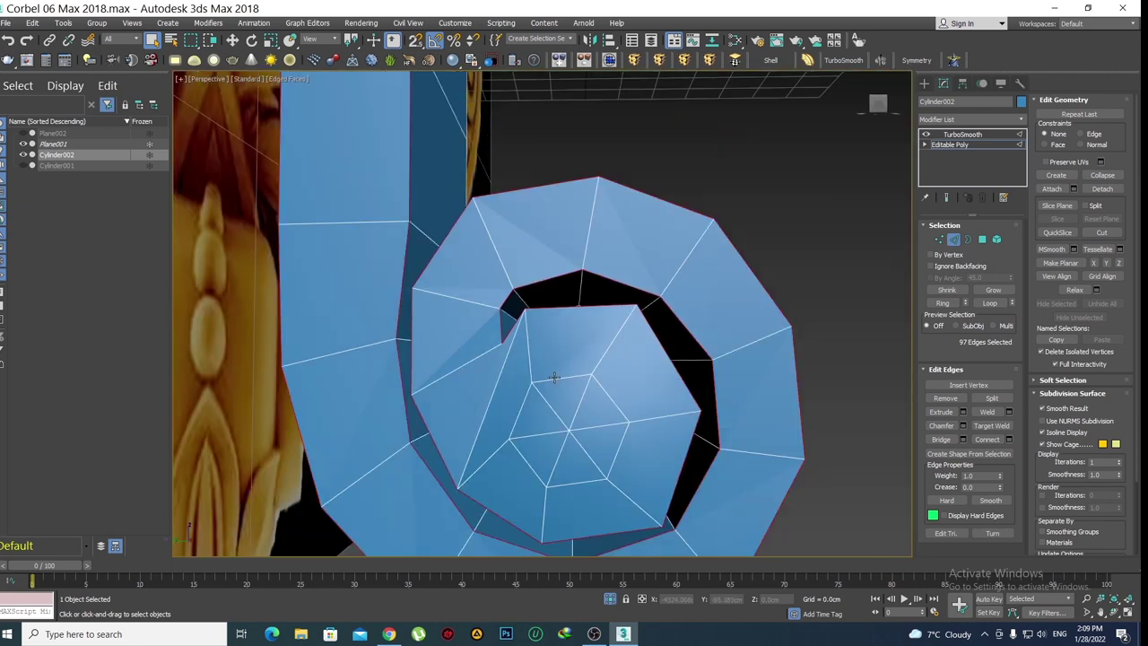
mouse_move(547, 377)
alt+middle_down()
mouse_move(526, 431)
mouse_move(538, 366)
alt+middle_up()
scroll(539, 366, up, 2)
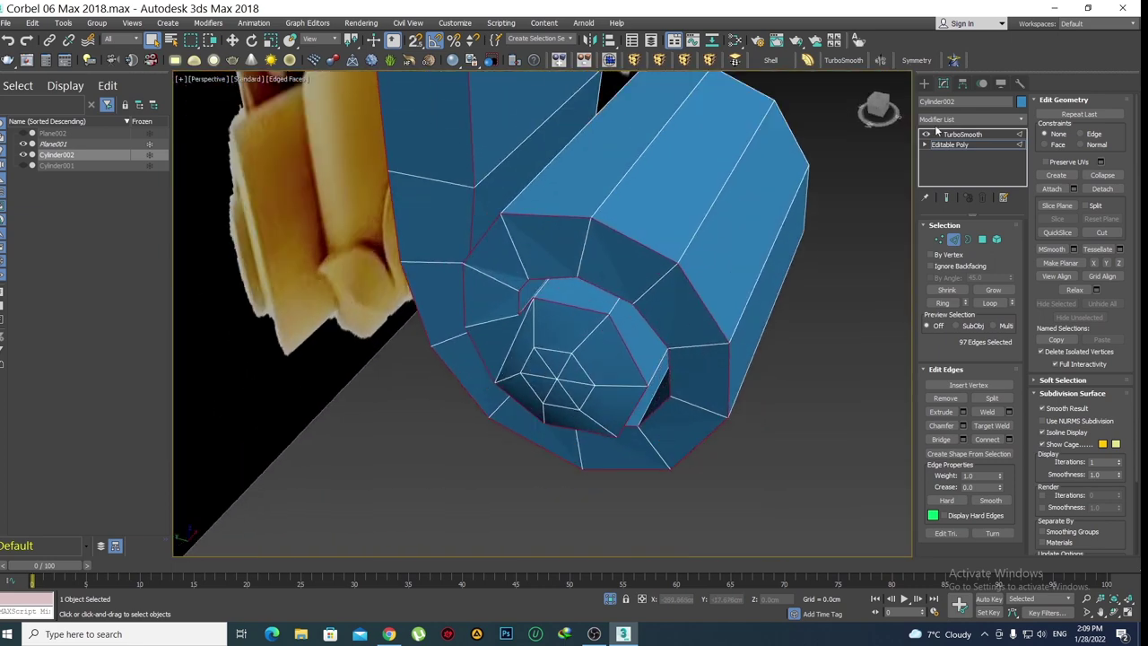
Return to the Editable Poly base mesh at Vertex level in wireframe view
click(965, 135)
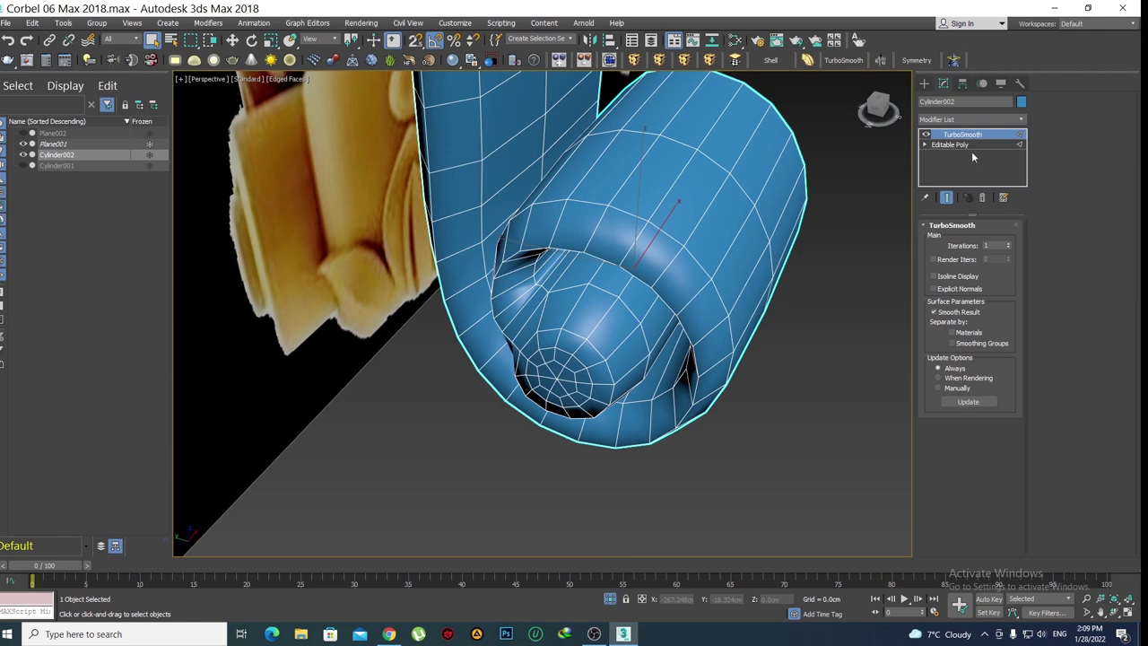
click(959, 145)
scroll(578, 324, up, 2)
scroll(529, 314, up, 4)
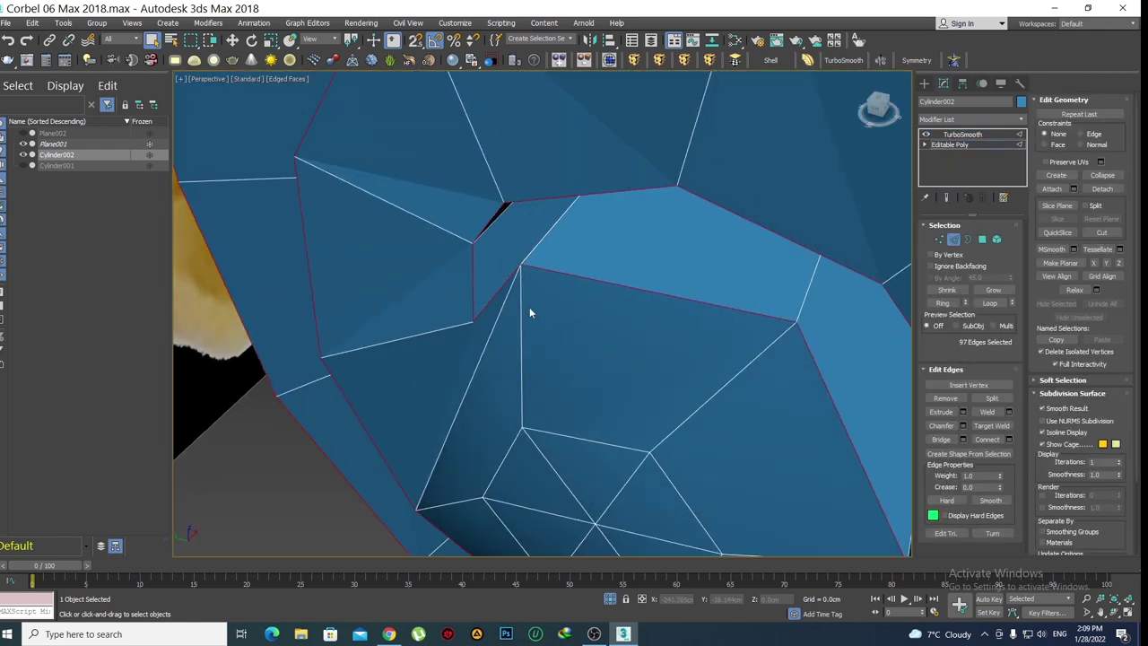
key(1)
key(F3)
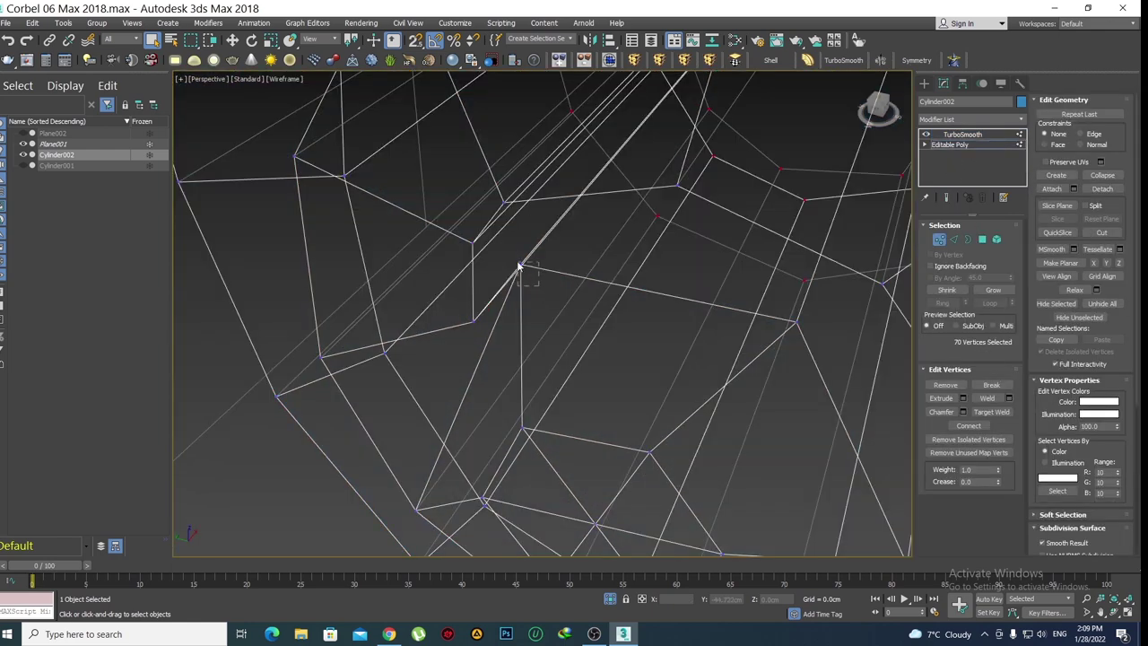
Select the vertex at the spiral's inner tip and orbit around it in shaded view
click(518, 266)
key(F3)
scroll(555, 303, up, 2)
scroll(535, 304, up, 3)
scroll(493, 314, up, 2)
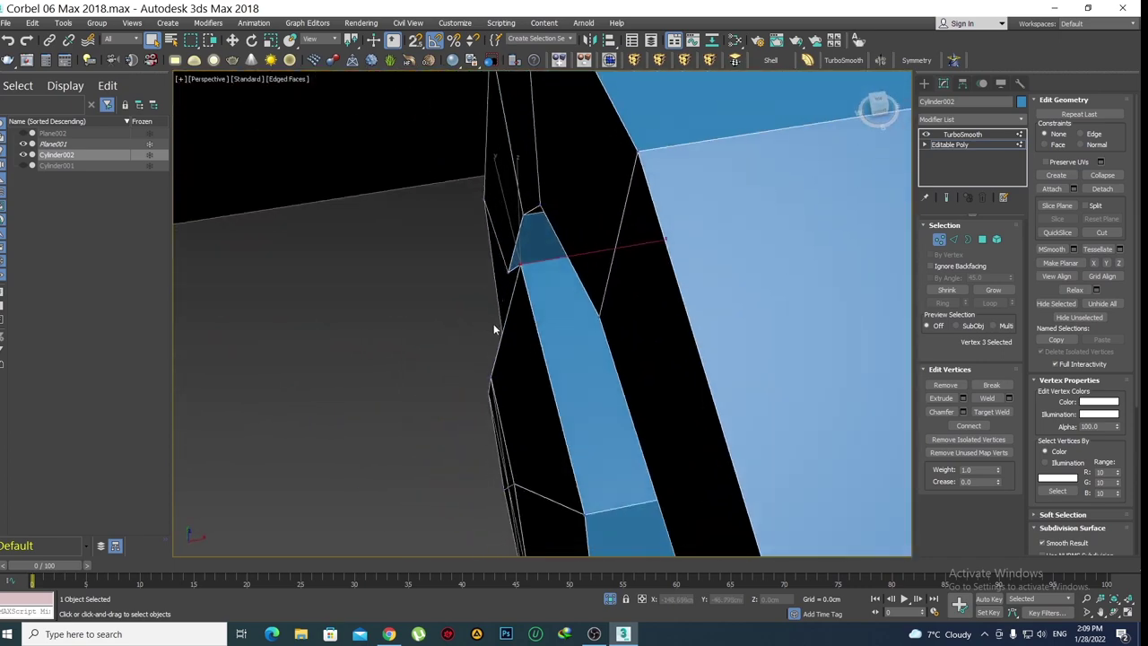
mouse_move(493, 330)
alt+middle_down()
mouse_move(654, 298)
mouse_move(561, 335)
mouse_move(627, 322)
alt+middle_up()
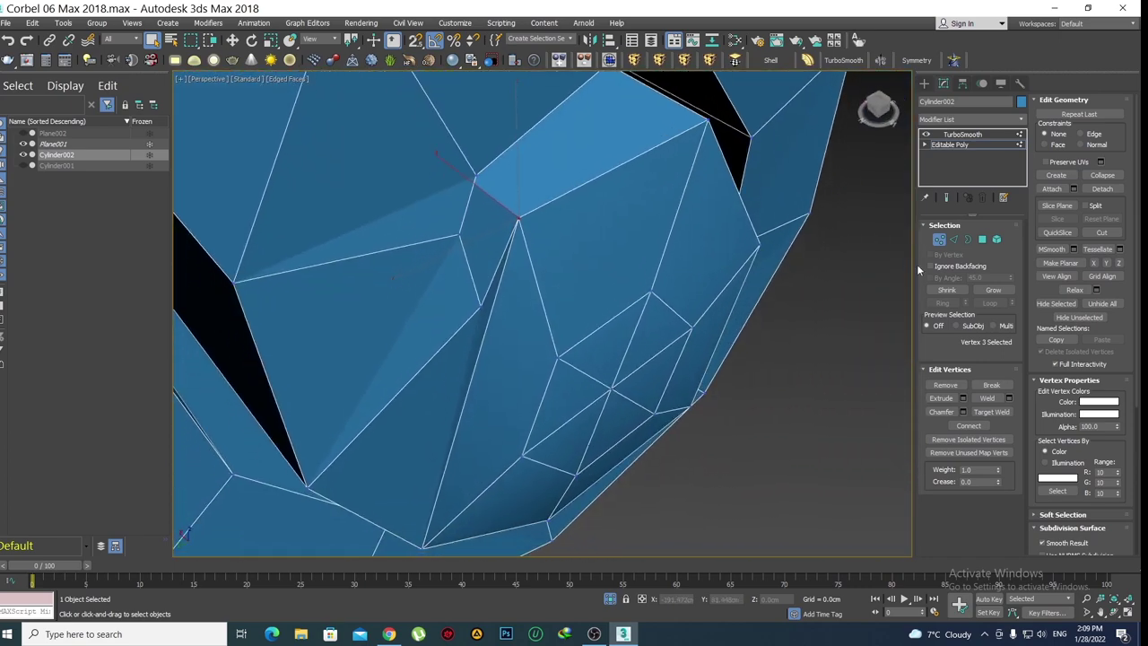
Toggle Show End Result on and off to compare the smoothed mesh with the cage
click(946, 197)
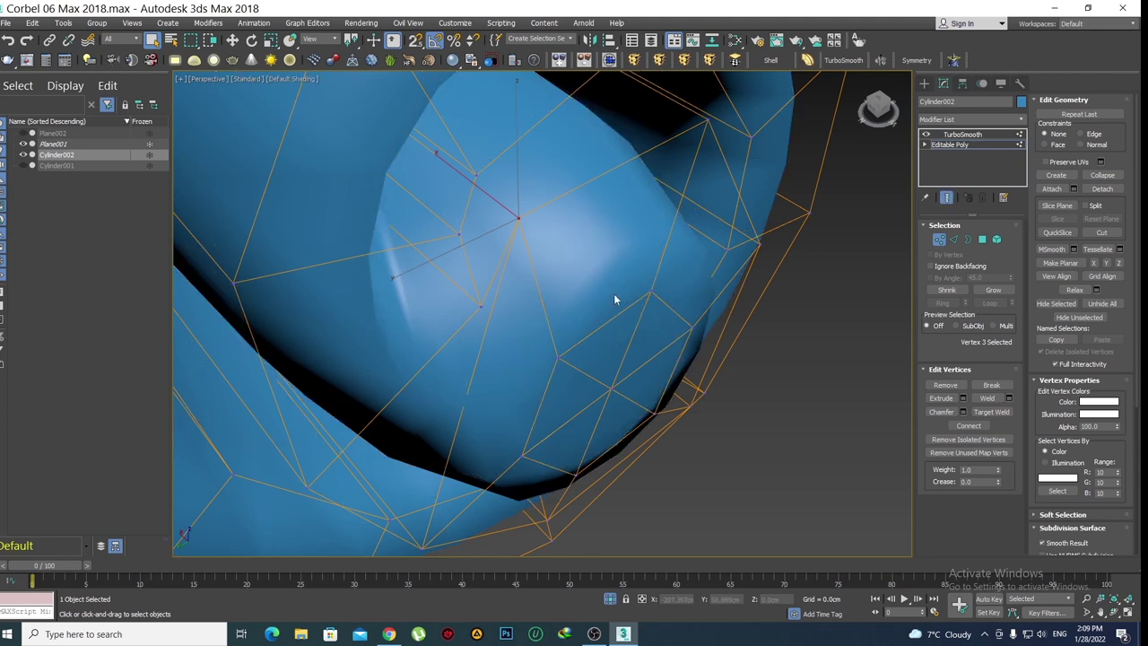
alt+middle_drag(636, 310, 586, 302)
click(947, 197)
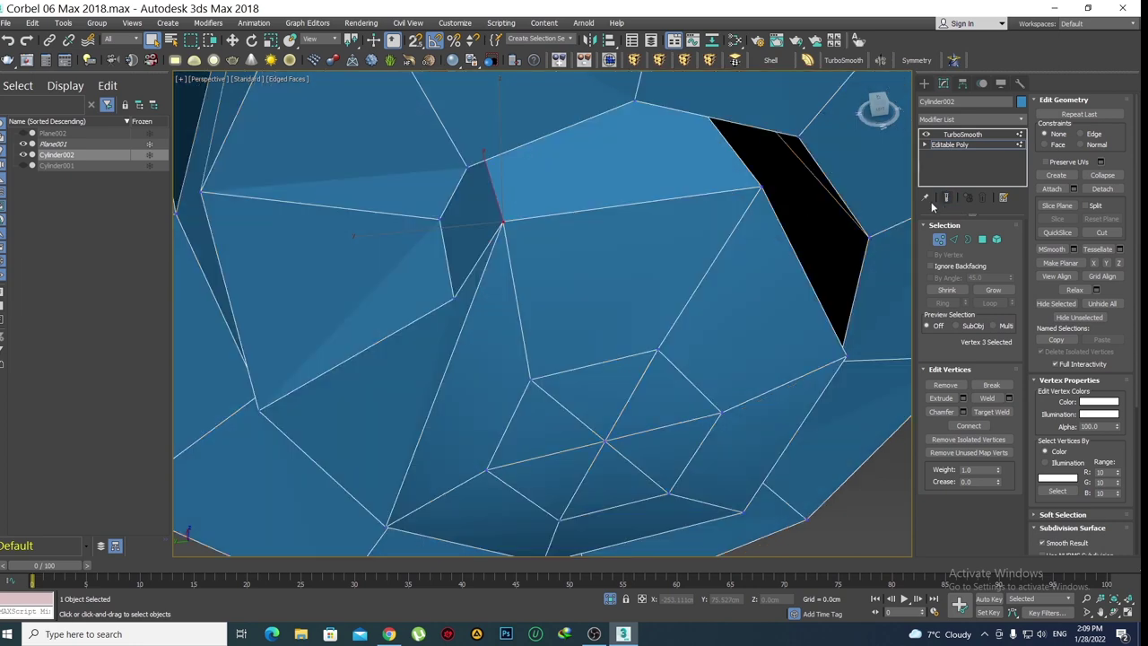
alt+middle_drag(609, 351, 572, 353)
Orbit to face the spiral's inner hole at edge level, then return to Vertex level
key(2)
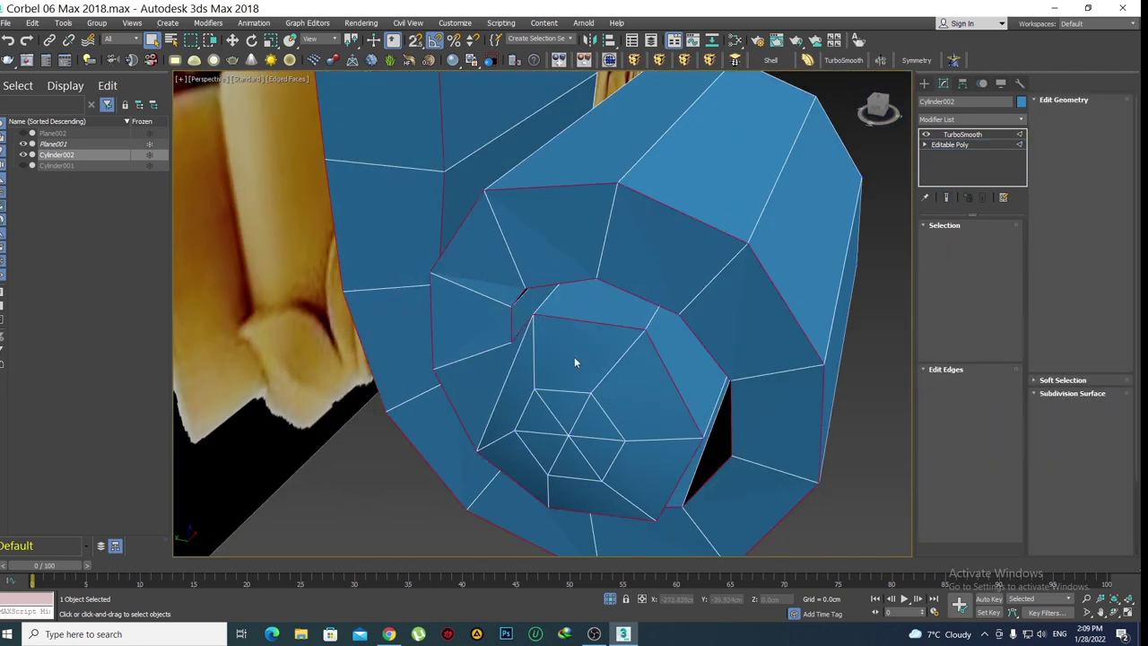
scroll(574, 356, up, 3)
scroll(566, 360, up, 3)
middle_drag(559, 405, 585, 269)
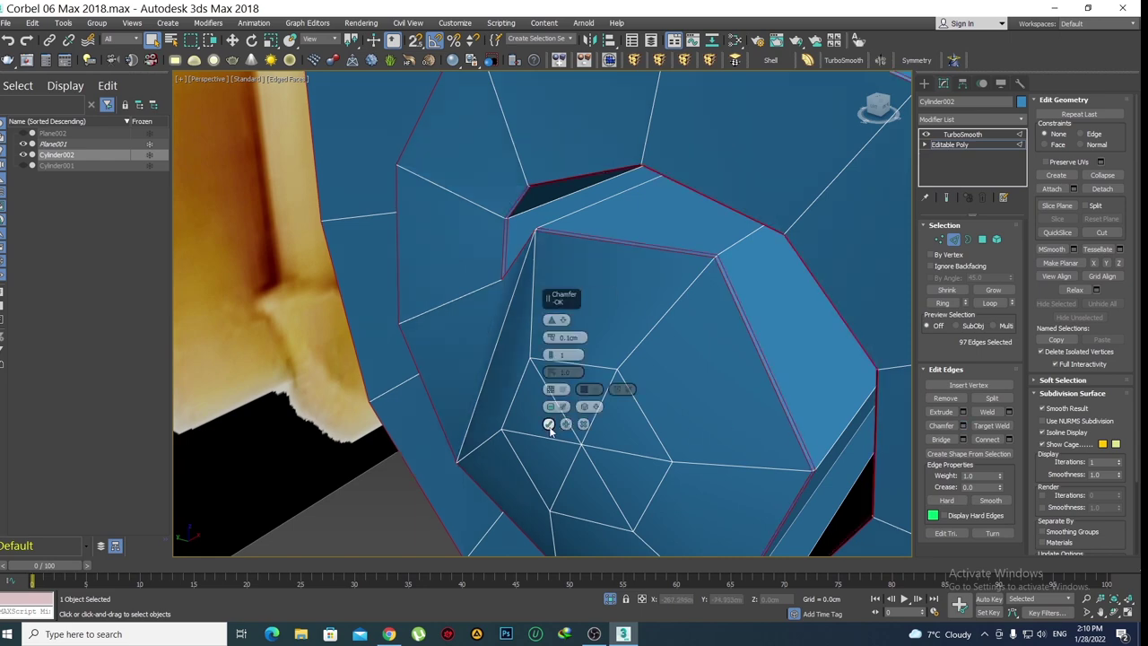
alt+middle_drag(555, 333, 597, 333)
scroll(603, 314, up, 3)
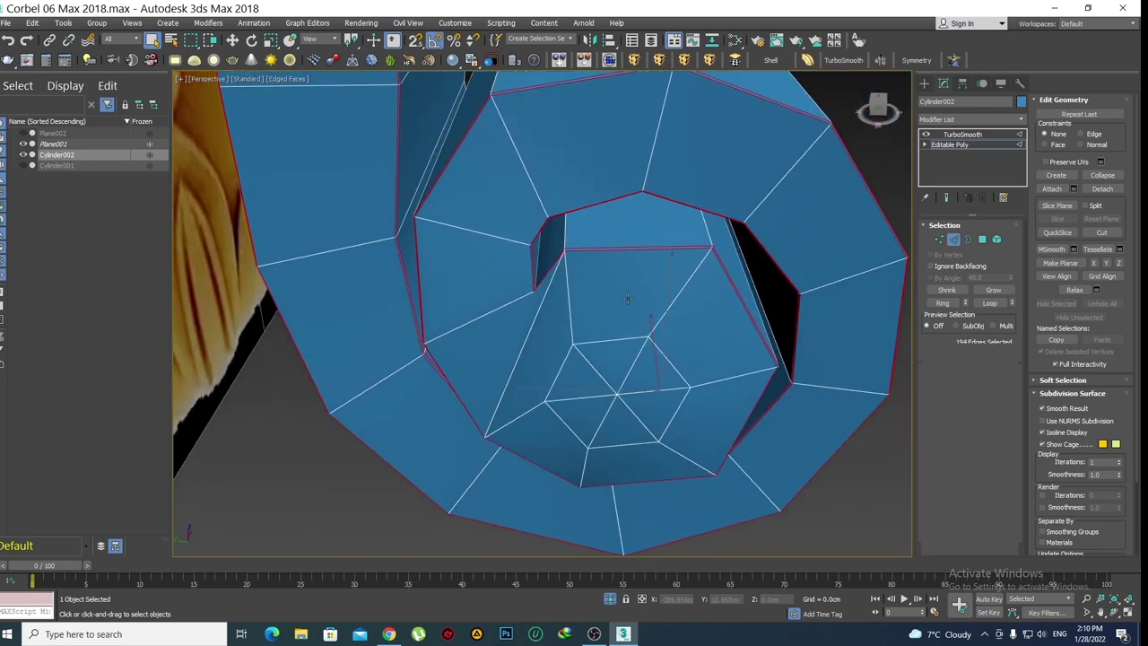
key(1)
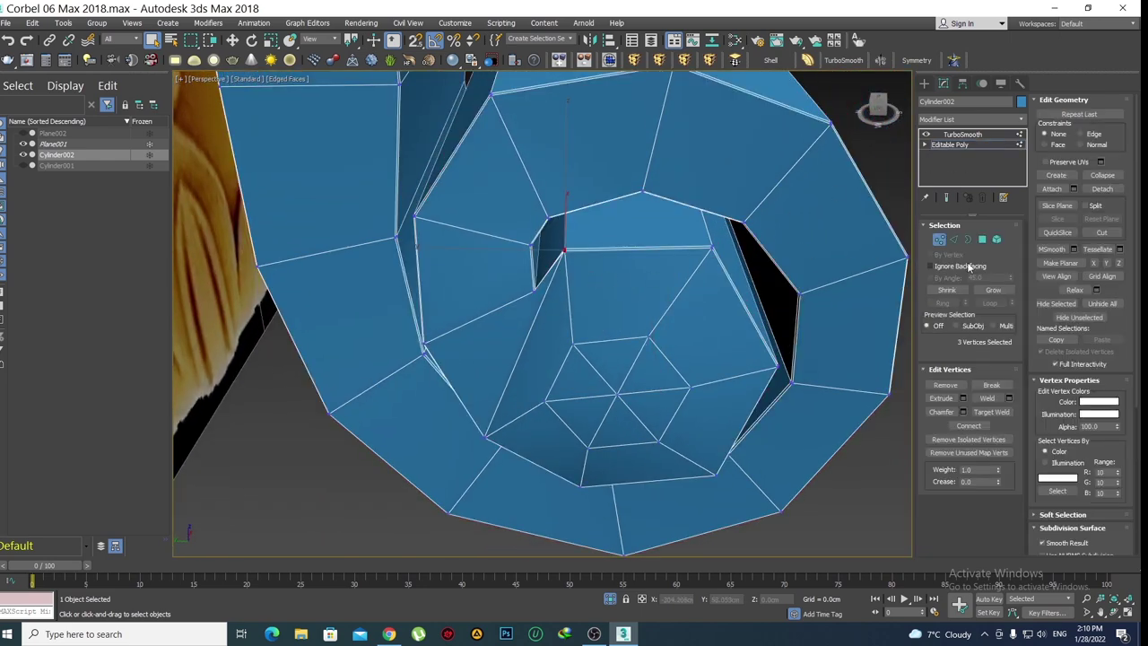
Show the smoothed result and orbit into the spiral's hole with the Move tool active
click(947, 199)
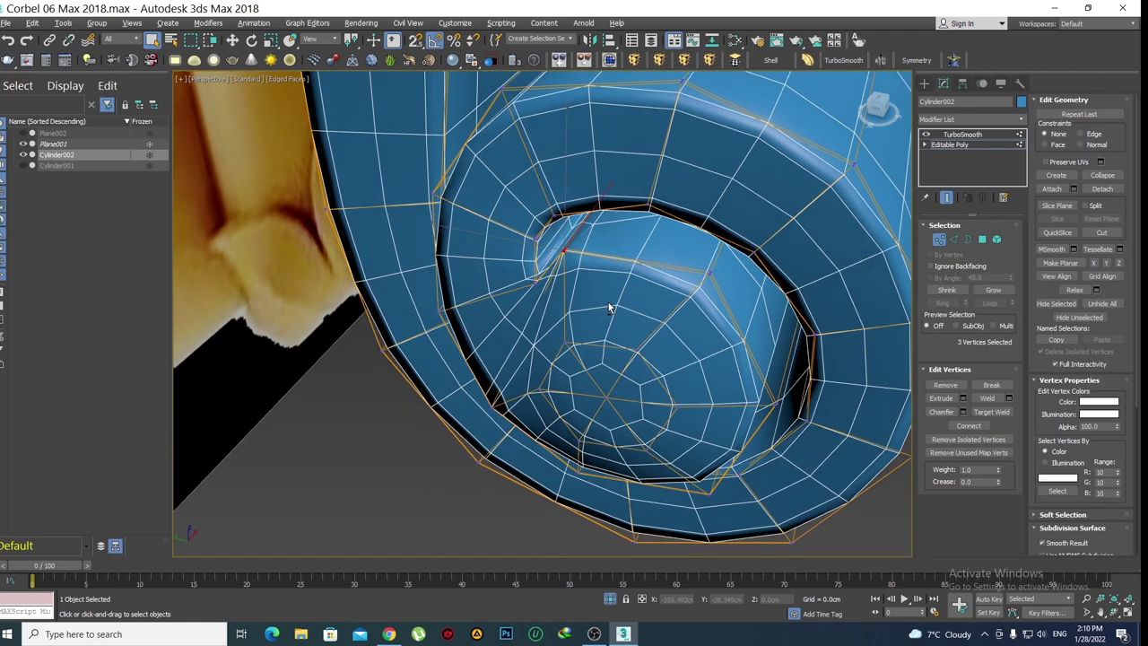
alt+middle_drag(608, 302, 562, 283)
scroll(604, 277, up, 2)
scroll(606, 277, up, 3)
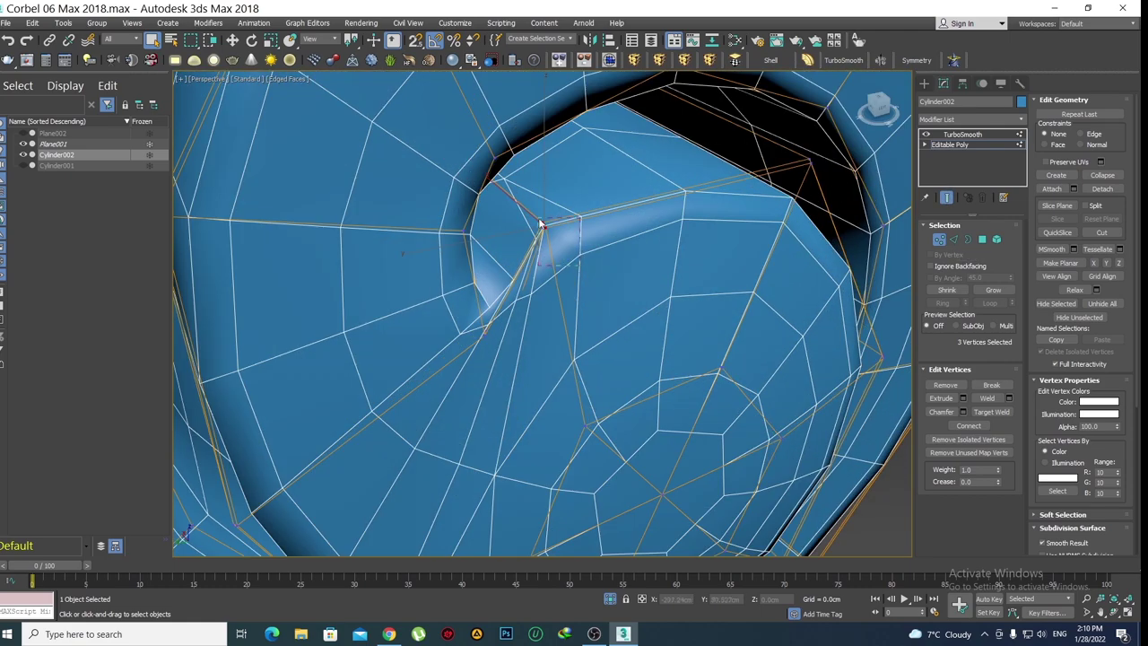
key(F3)
key(F3)
key(w)
alt+middle_drag(579, 323, 514, 308)
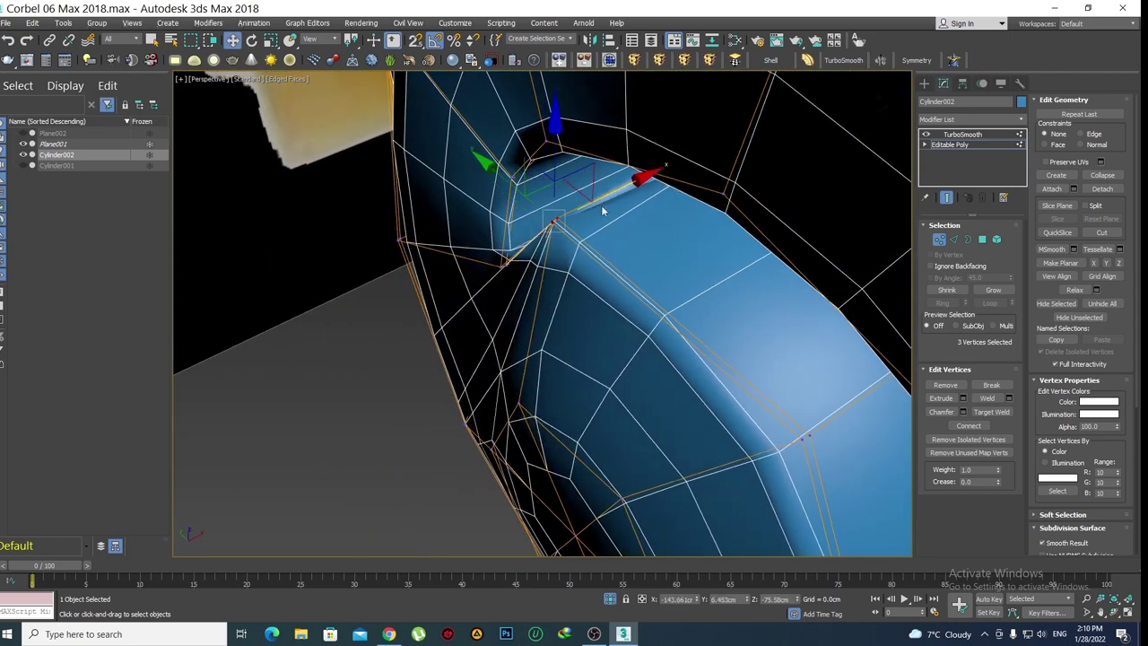
alt+middle_drag(516, 331, 590, 272)
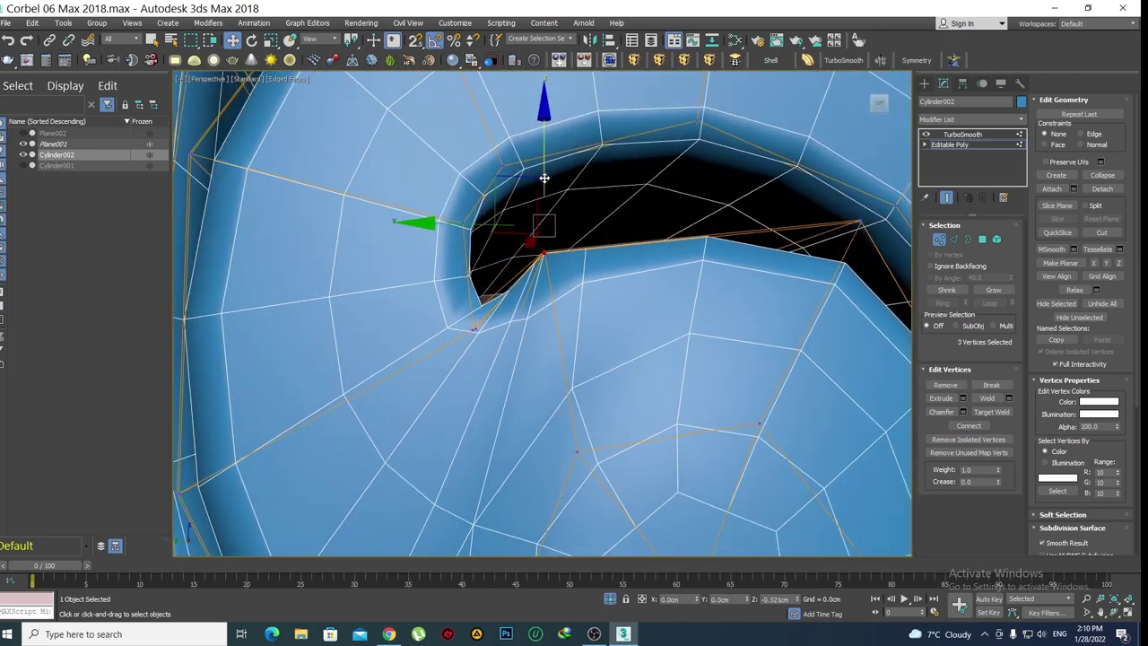
Orbit around the spiral's inner hole in plain shaded view
scroll(541, 192, down, 5)
alt+middle_drag(556, 332, 615, 357)
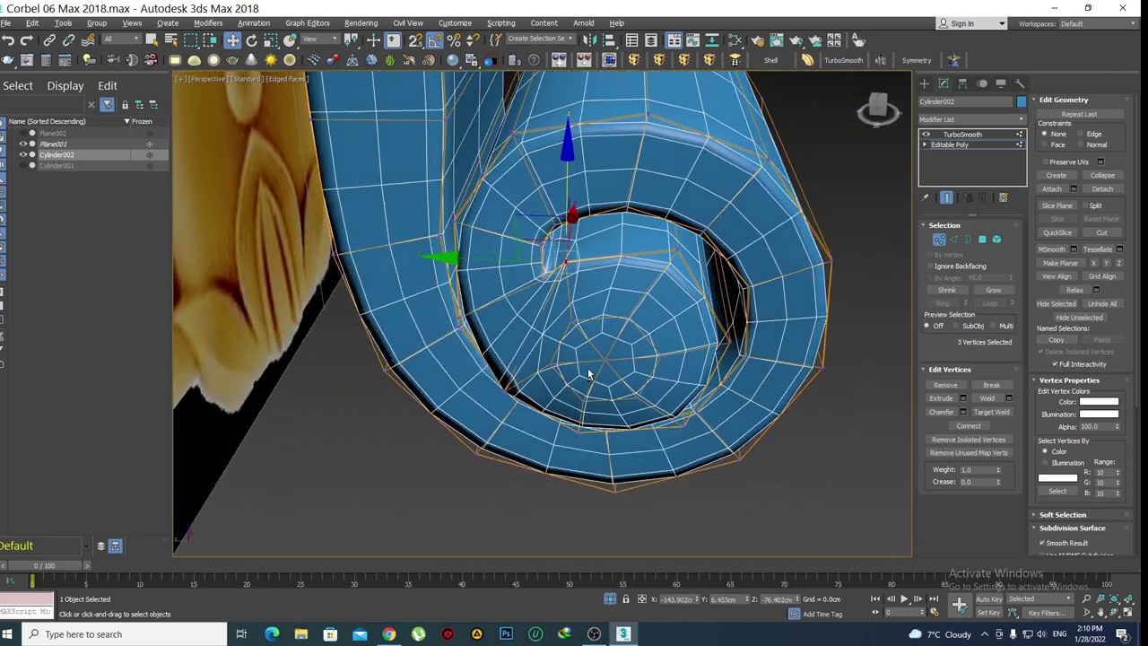
key(F4)
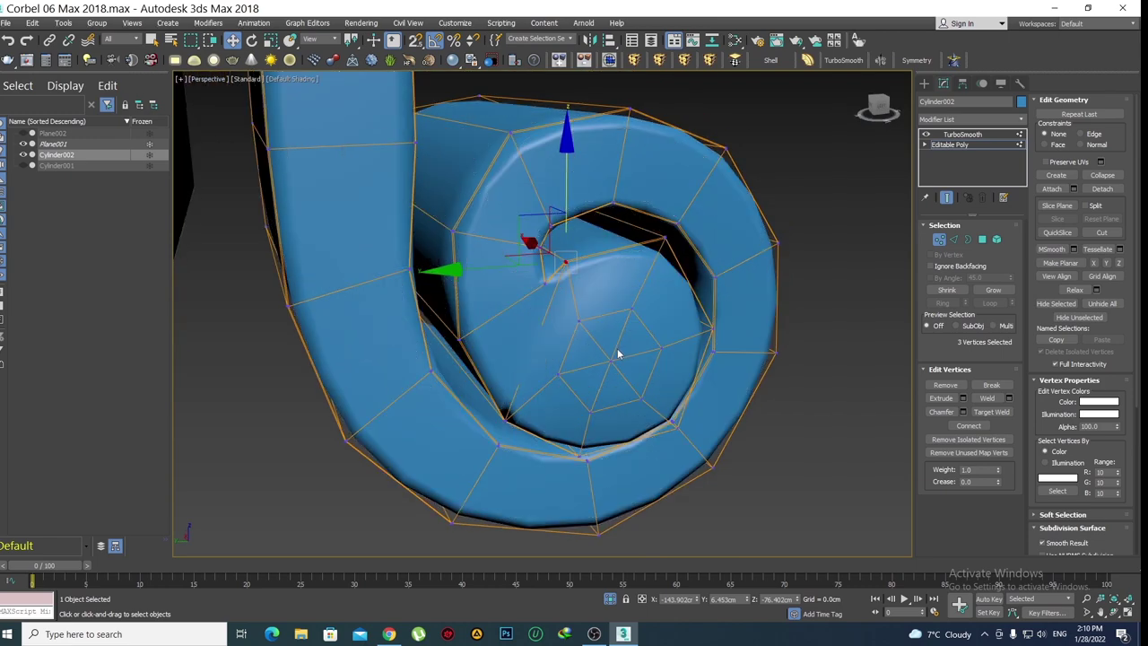
alt+middle_drag(616, 356, 601, 325)
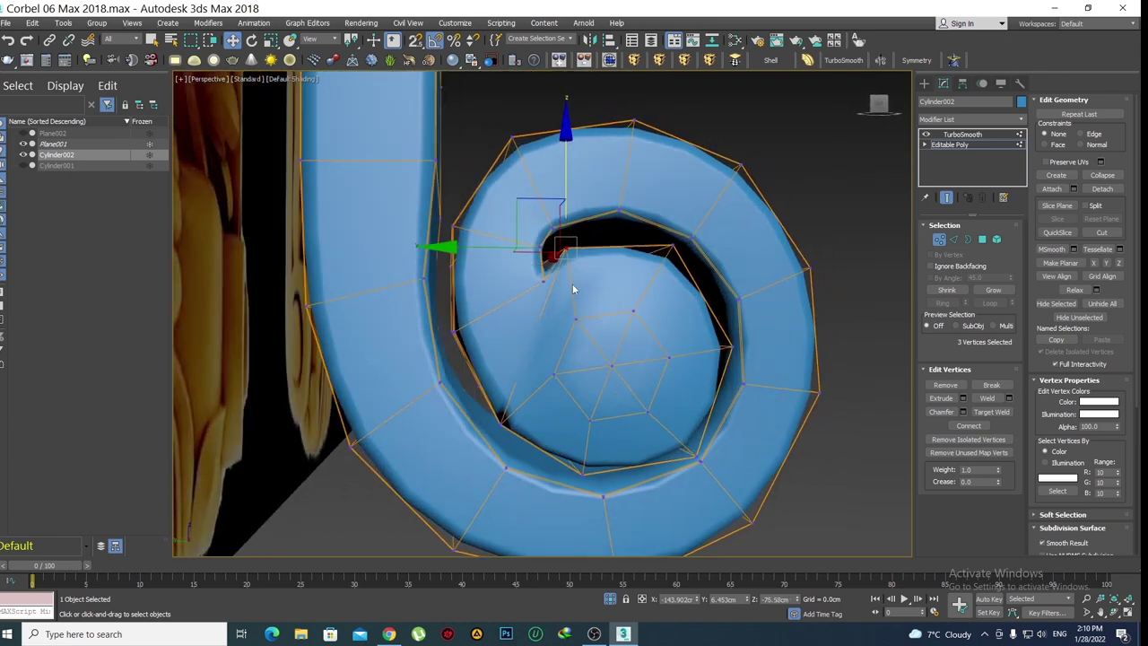
mouse_move(572, 283)
alt+middle_down()
mouse_move(511, 442)
mouse_move(559, 417)
alt+middle_up()
scroll(529, 427, up, 3)
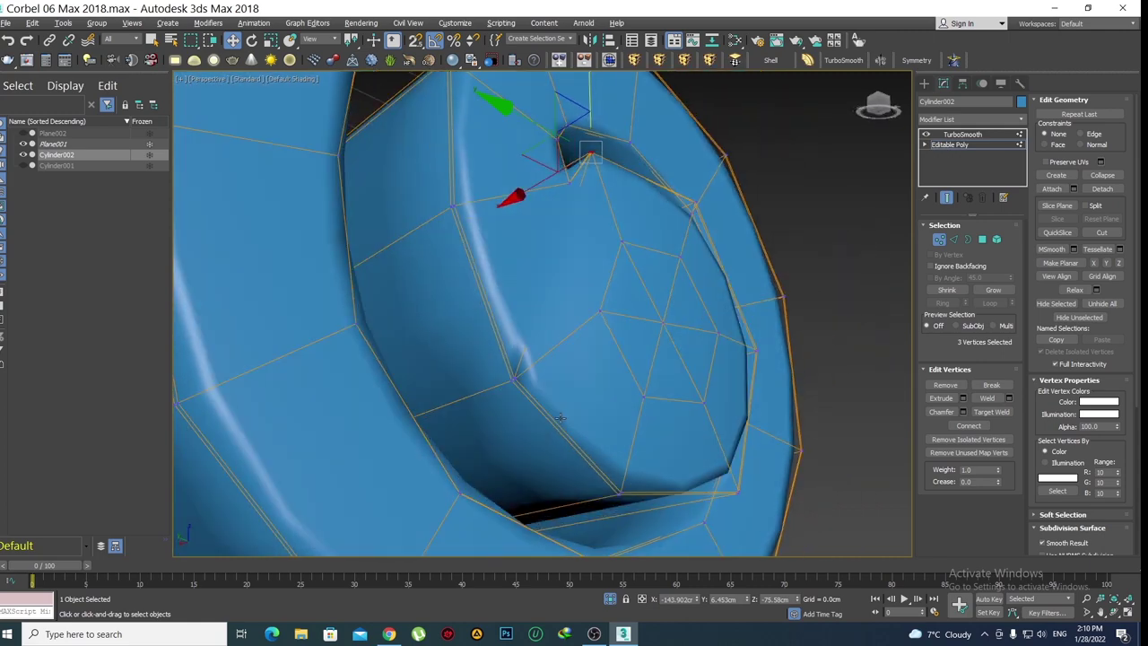
mouse_move(505, 369)
alt+middle_down()
mouse_move(528, 397)
mouse_move(510, 401)
mouse_move(550, 372)
mouse_move(517, 306)
alt+middle_up()
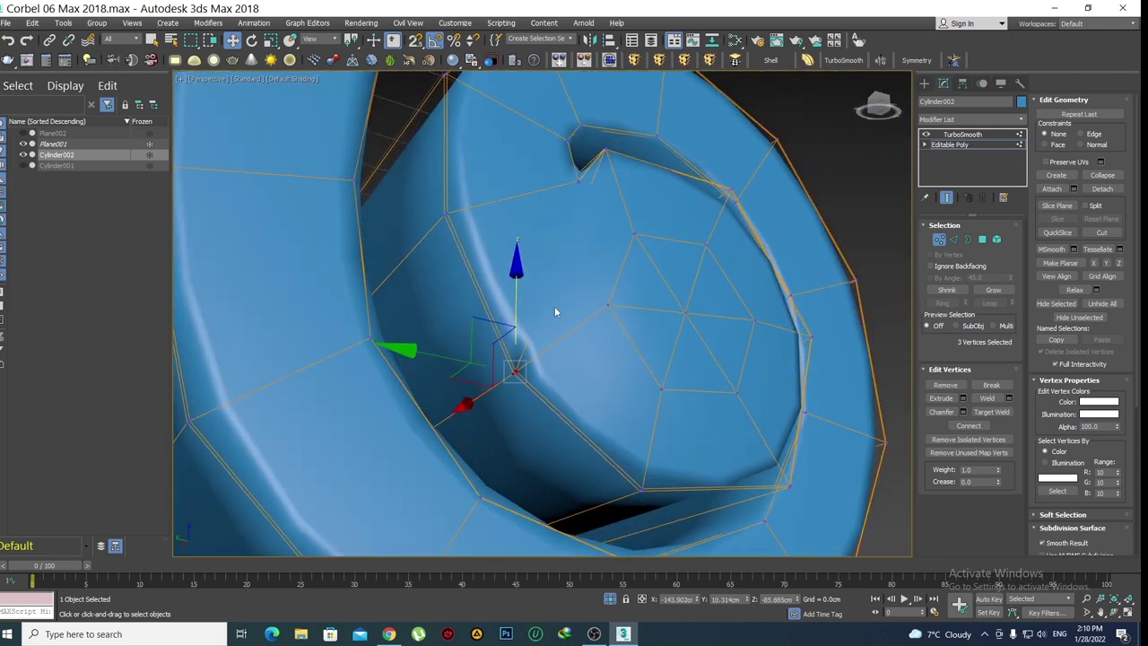
Hide the smoothing and inspect the edged cage's fan of faces around the hole
click(947, 205)
scroll(539, 400, up, 5)
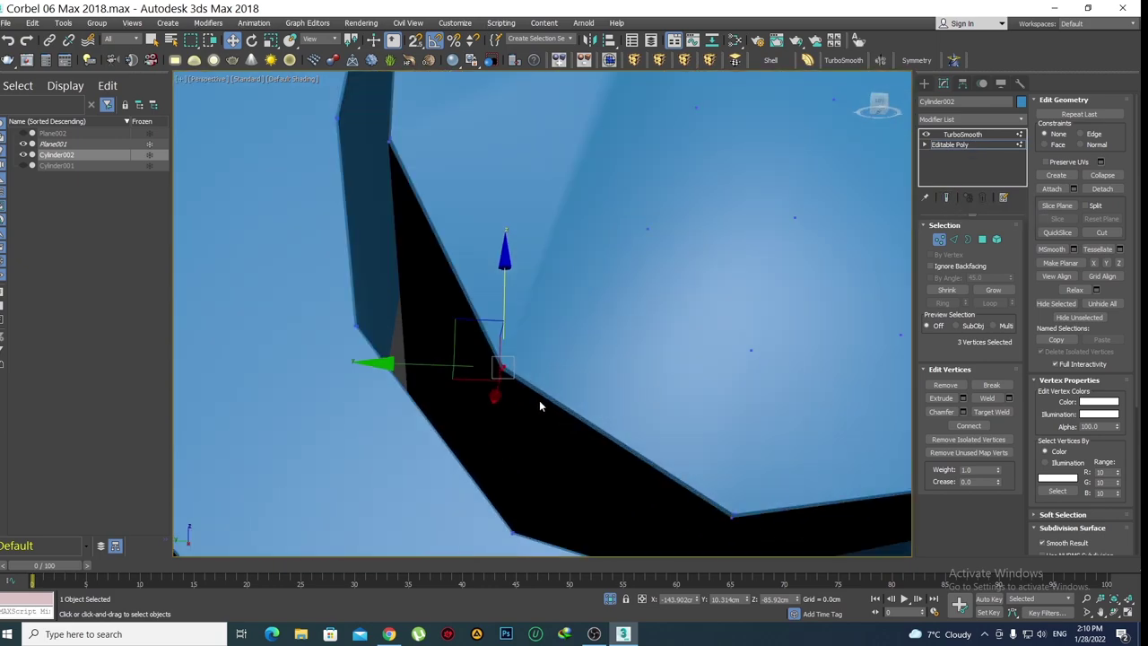
key(F4)
mouse_move(542, 400)
alt+middle_down()
mouse_move(584, 398)
mouse_move(605, 359)
mouse_move(547, 320)
mouse_move(568, 336)
mouse_move(543, 333)
mouse_move(584, 361)
mouse_move(590, 384)
mouse_move(546, 331)
alt+middle_up()
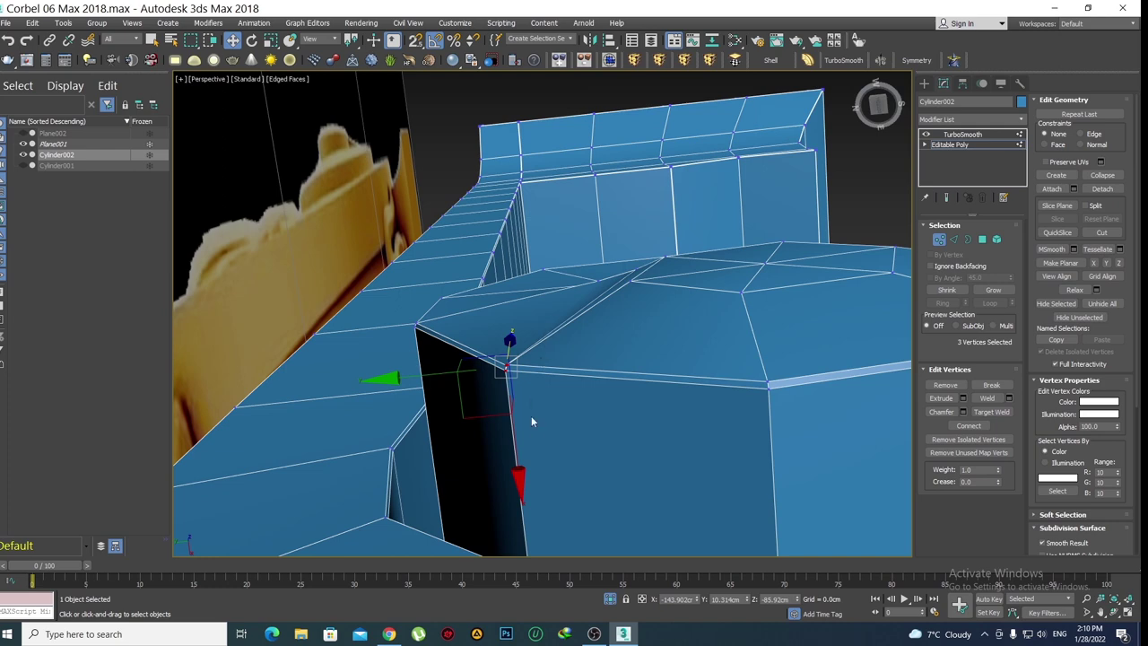
alt+middle_drag(531, 416, 526, 444)
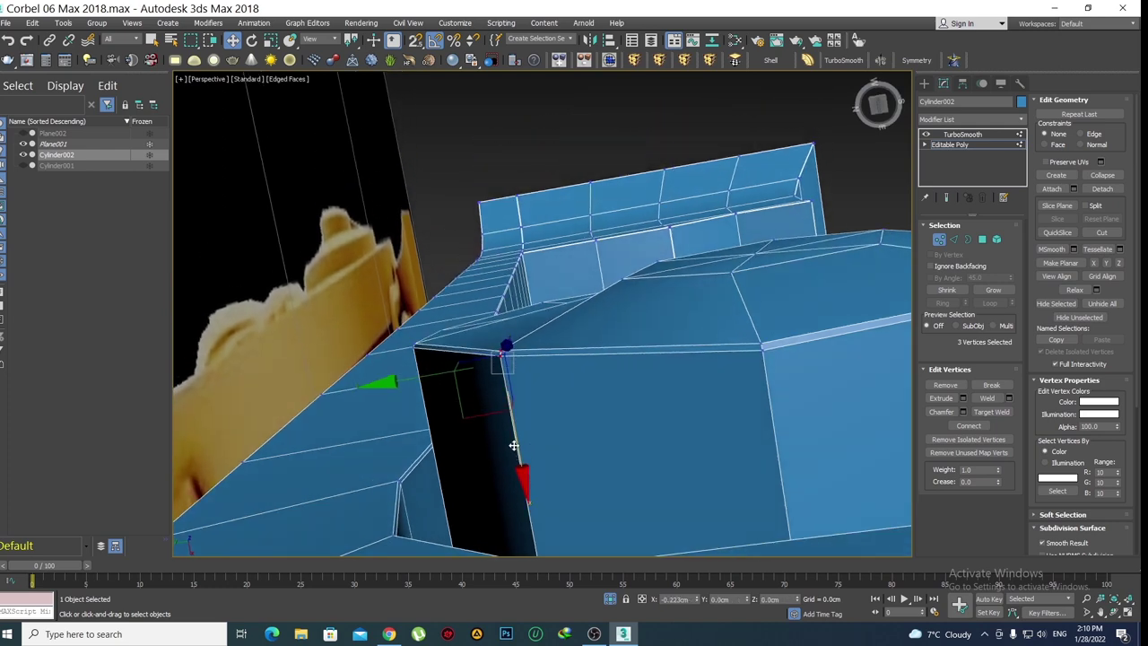
mouse_move(691, 356)
alt+middle_down()
mouse_move(578, 360)
mouse_move(609, 421)
mouse_move(661, 449)
mouse_move(684, 417)
mouse_move(684, 380)
mouse_move(540, 331)
alt+middle_up()
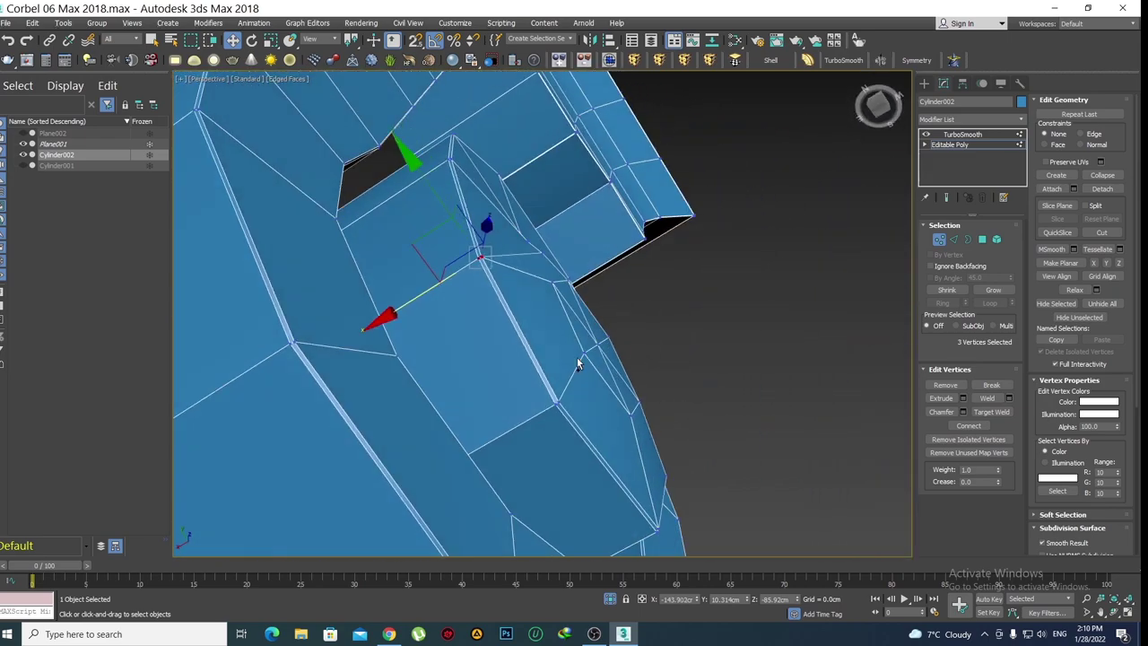
mouse_move(578, 364)
alt+middle_down()
mouse_move(528, 379)
mouse_move(554, 243)
mouse_move(548, 384)
mouse_move(529, 375)
mouse_move(574, 372)
mouse_move(513, 369)
mouse_move(535, 286)
mouse_move(597, 278)
mouse_move(597, 305)
mouse_move(623, 260)
mouse_move(601, 209)
mouse_move(674, 247)
mouse_move(628, 236)
alt+middle_up()
Orbit out to see the whole curled end and leave vertex editing
key(F3)
key(F3)
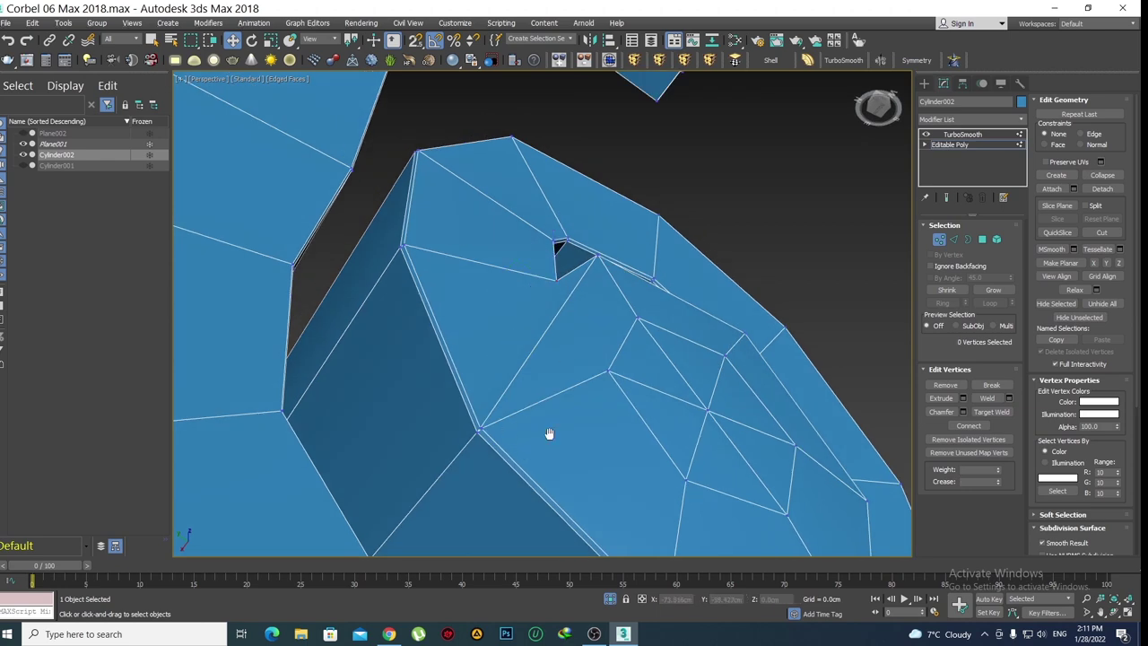
mouse_move(549, 434)
alt+middle_down()
mouse_move(494, 386)
mouse_move(486, 432)
mouse_move(598, 230)
mouse_move(594, 336)
mouse_move(667, 319)
mouse_move(633, 329)
alt+middle_up()
scroll(634, 326, up, 3)
scroll(634, 326, up, 2)
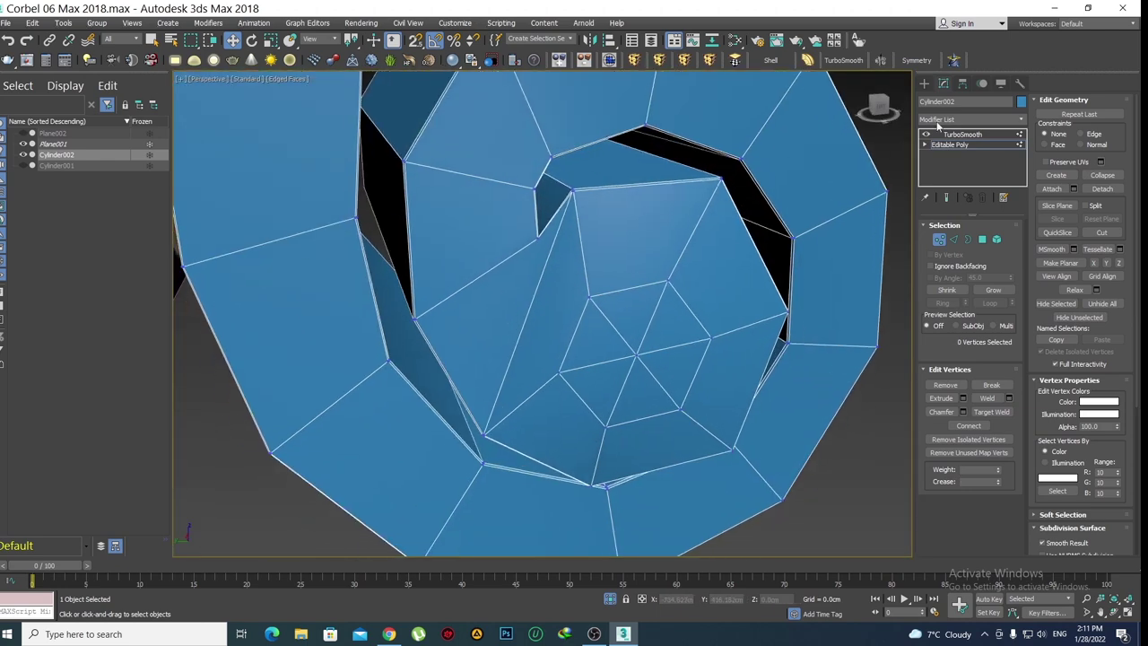
click(922, 83)
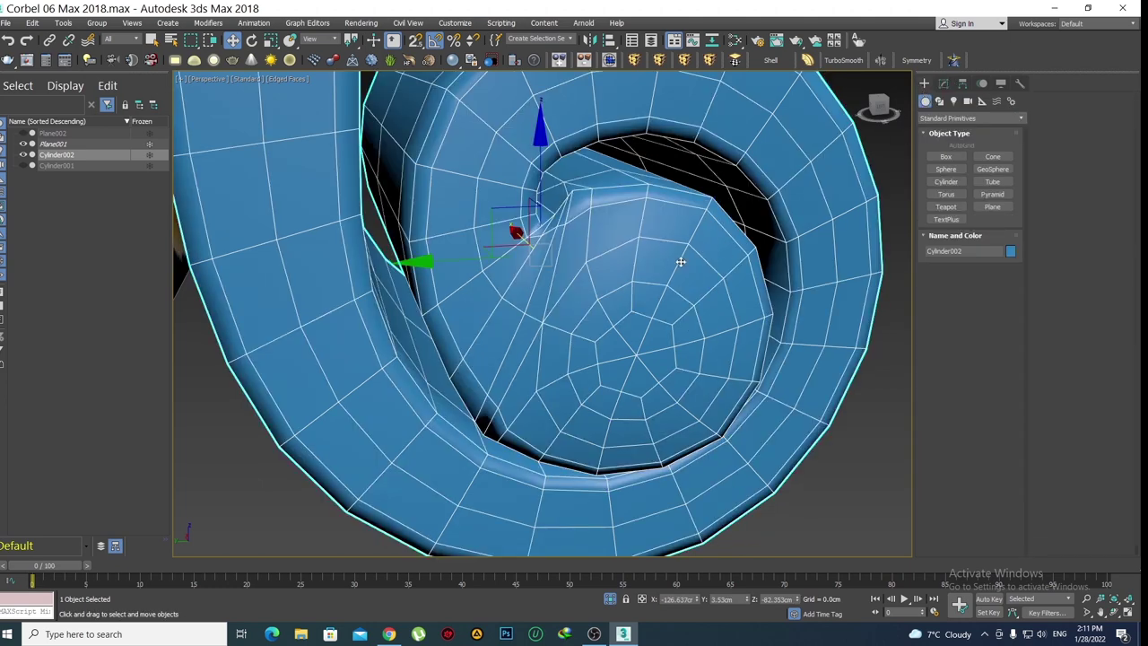
Set the corbel's TurboSmooth iterations to 2 and orbit the smoothed spiral
key(F4)
scroll(661, 307, down, 4)
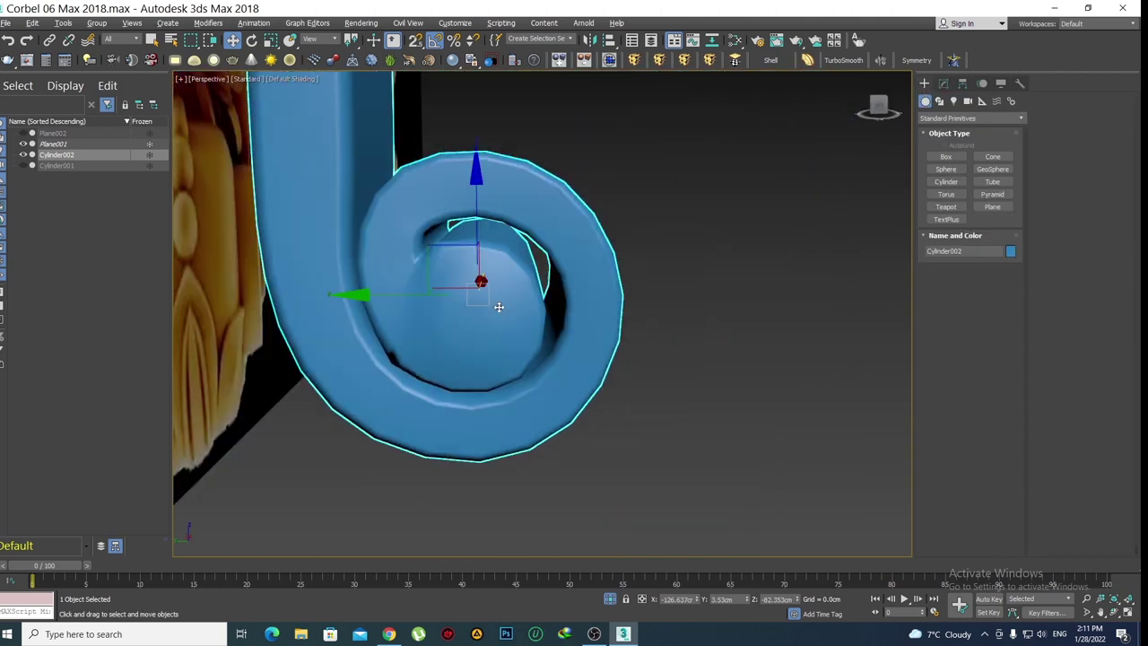
mouse_move(494, 303)
alt+middle_down()
mouse_move(466, 290)
mouse_move(634, 277)
alt+middle_up()
click(963, 84)
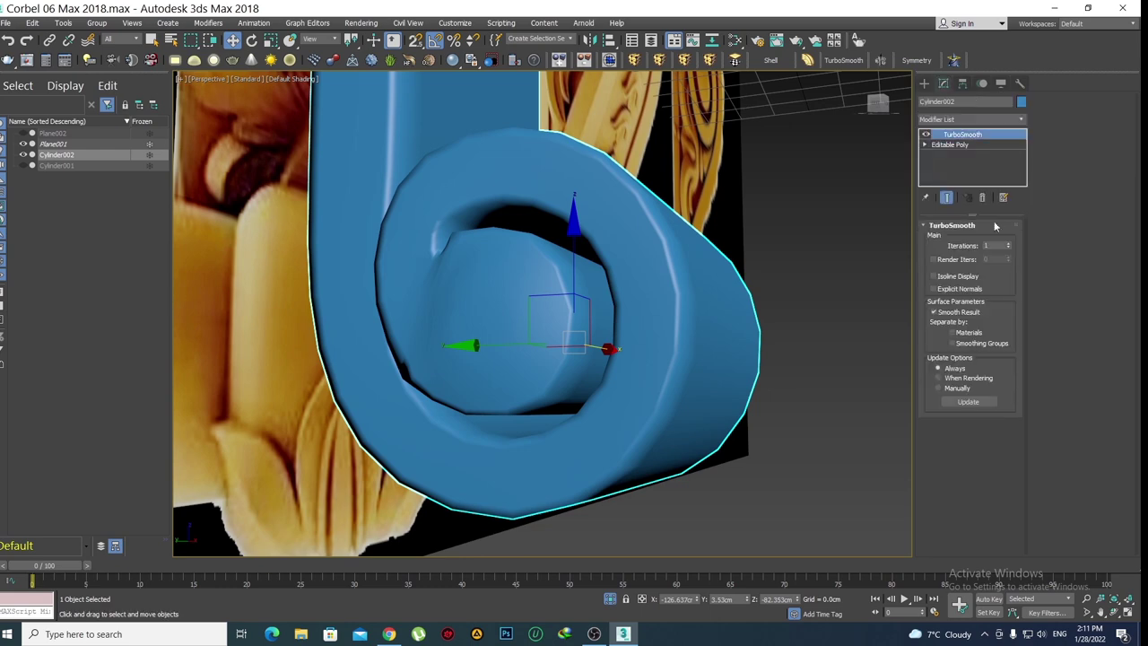
click(1009, 243)
scroll(494, 367, down, 2)
alt+middle_drag(494, 367, 551, 341)
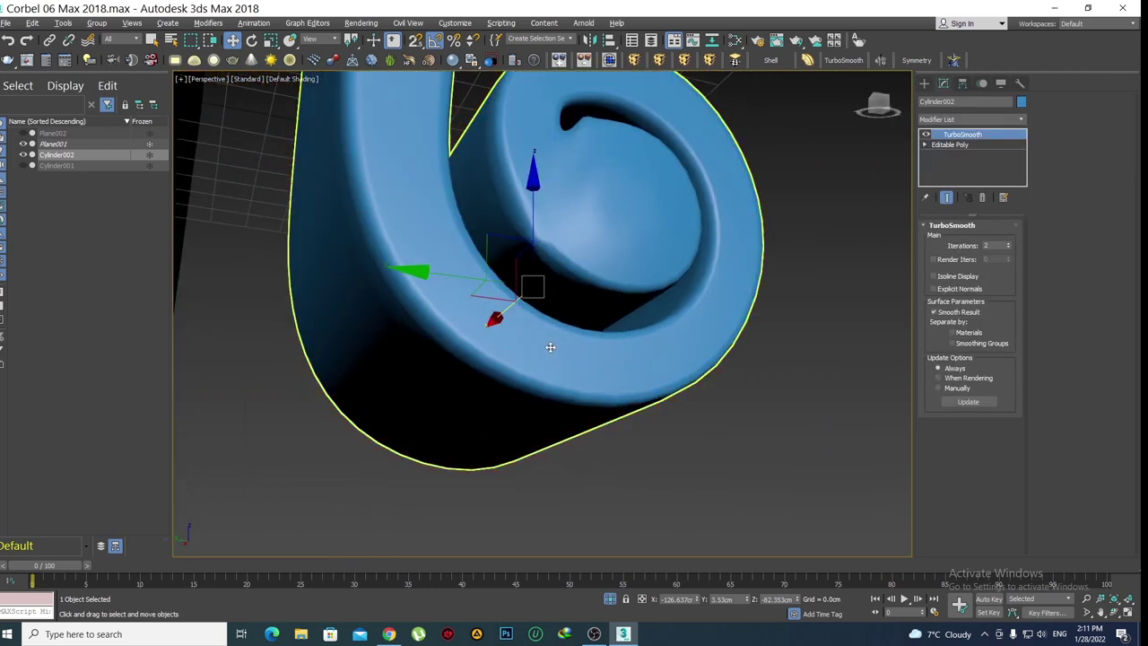
scroll(572, 242, up, 3)
scroll(572, 242, up, 2)
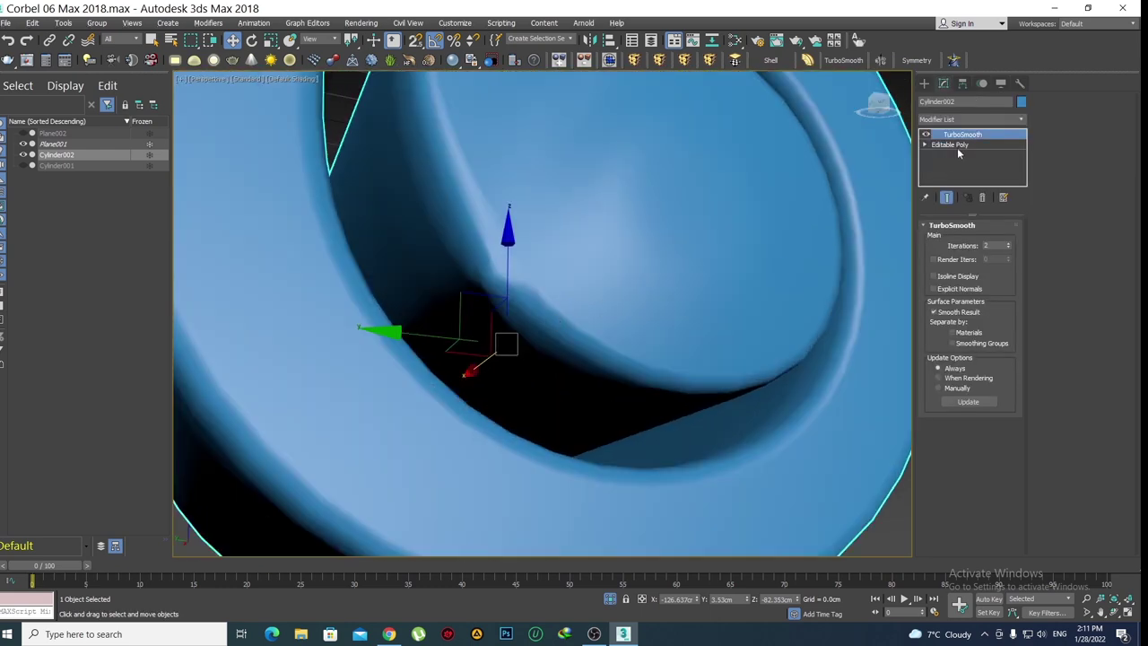
At Vertex level, collapse the two selected vertices at the scroll gap into one
key(F4)
scroll(520, 305, down, 2)
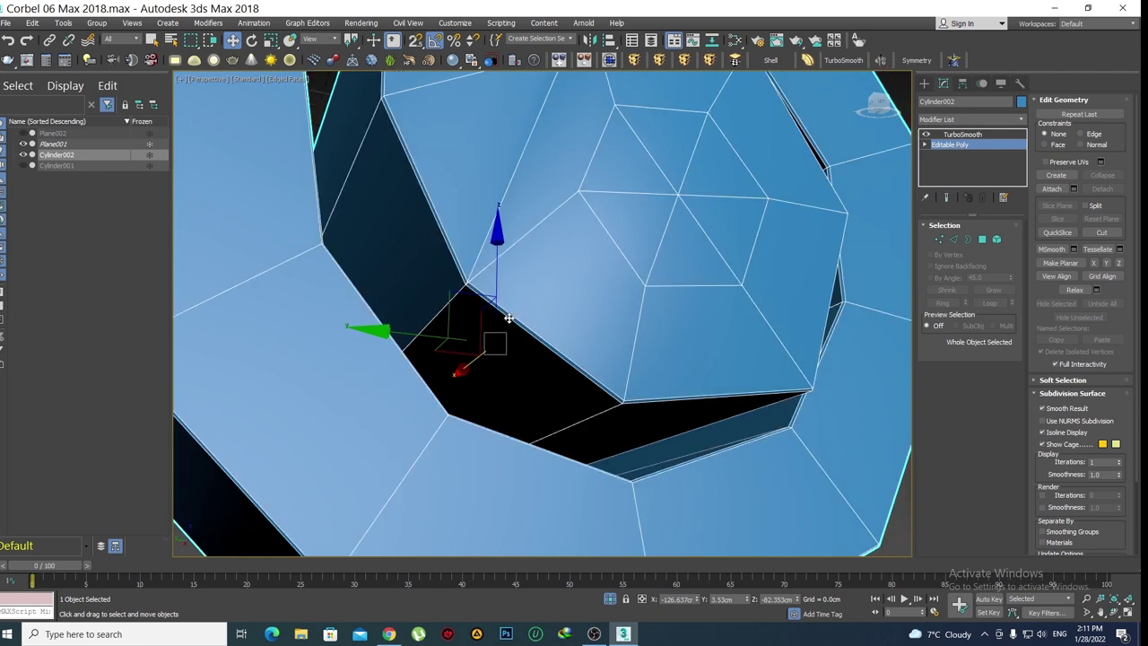
scroll(505, 313, up, 2)
scroll(487, 297, up, 2)
scroll(441, 252, up, 1)
key(1)
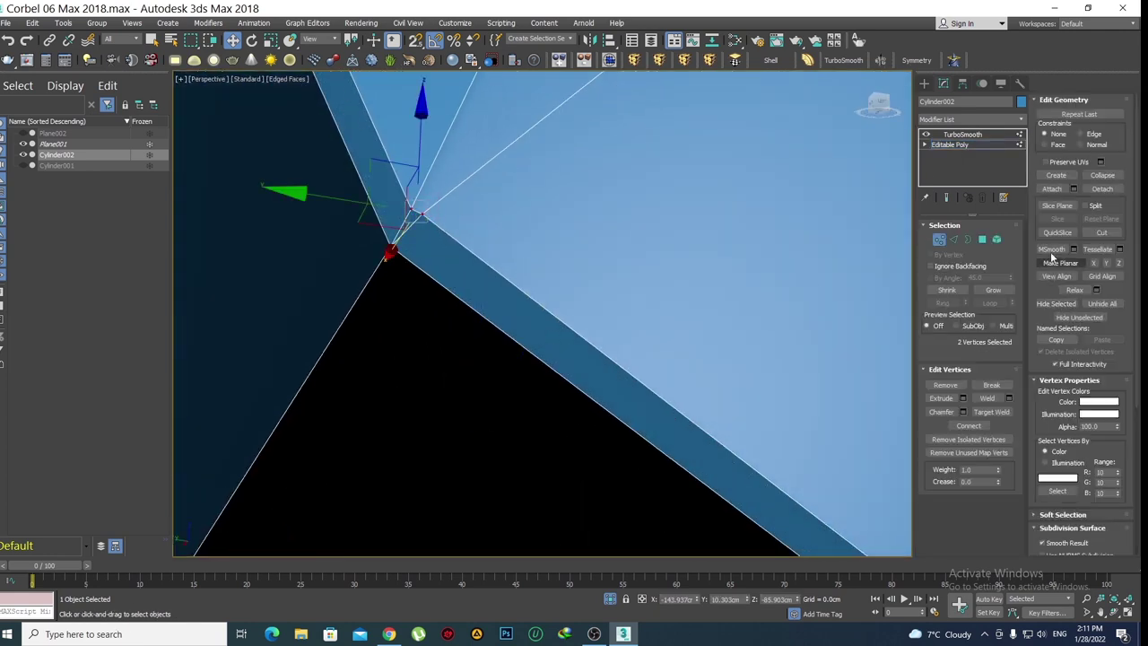
click(1103, 176)
Zoom, pan and orbit to inspect the merged vertex area
scroll(531, 363, down, 3)
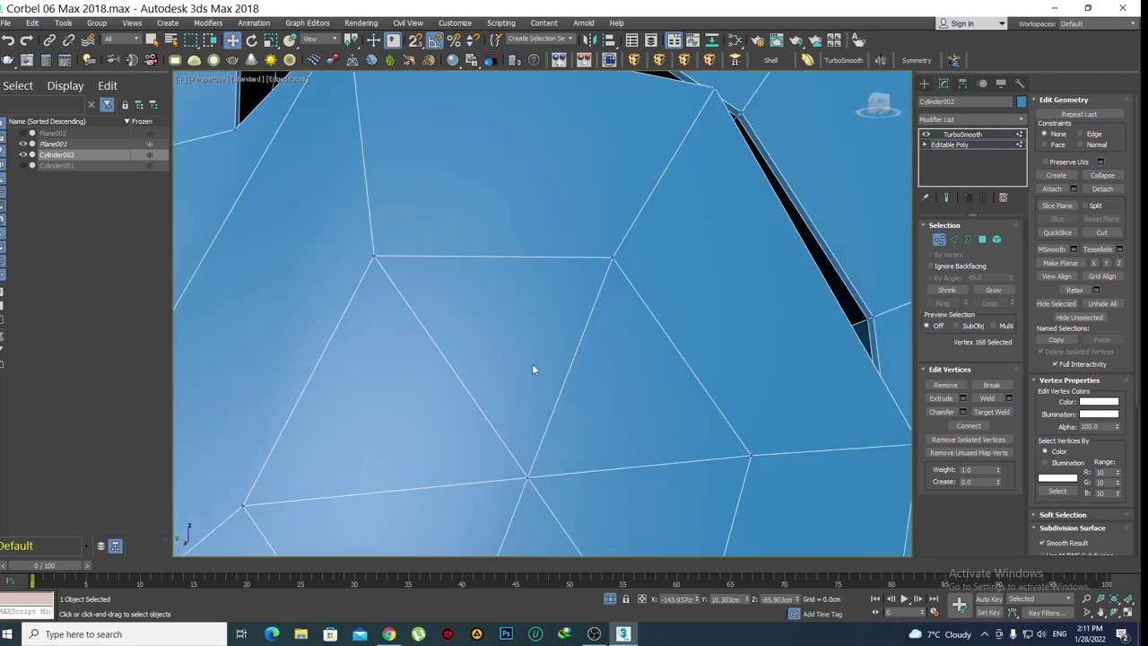
scroll(518, 281, down, 2)
scroll(520, 285, down, 3)
scroll(434, 385, up, 3)
scroll(426, 373, up, 5)
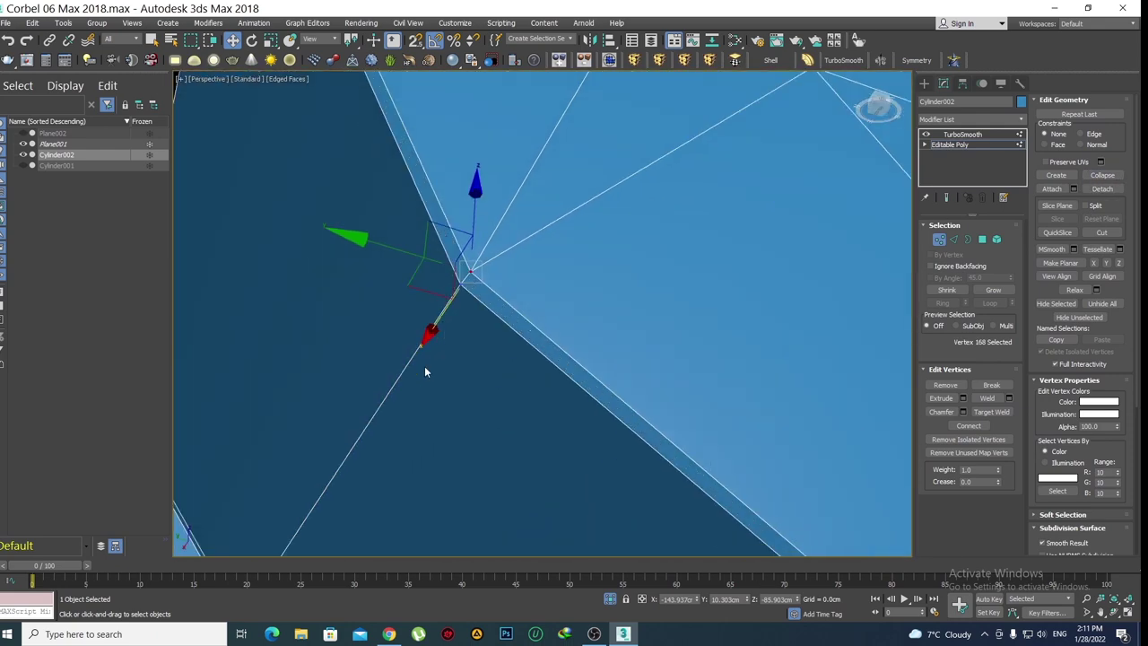
scroll(466, 297, up, 2)
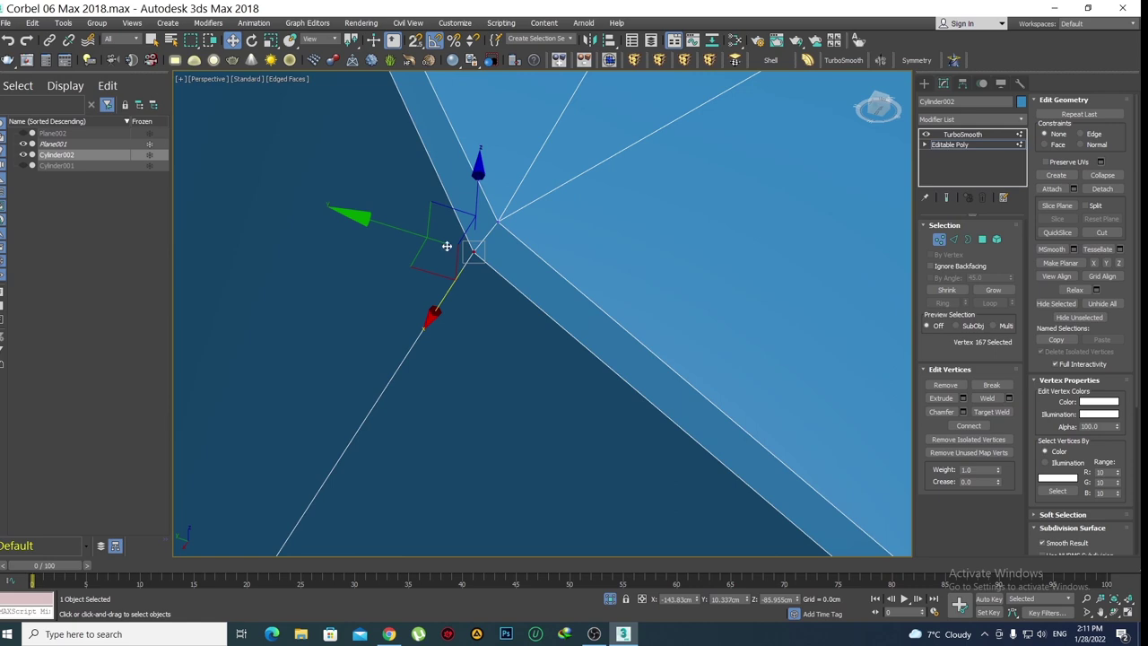
scroll(701, 303, down, 3)
scroll(569, 246, up, 2)
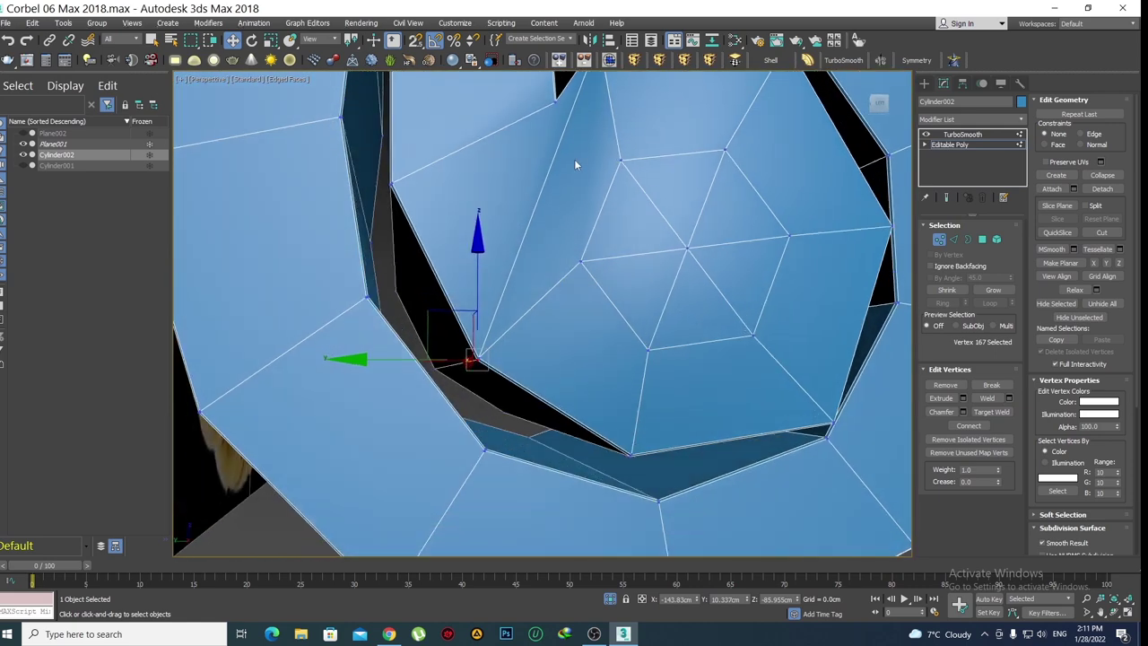
middle_drag(579, 167, 555, 335)
scroll(572, 195, up, 2)
scroll(579, 190, up, 2)
scroll(596, 182, up, 2)
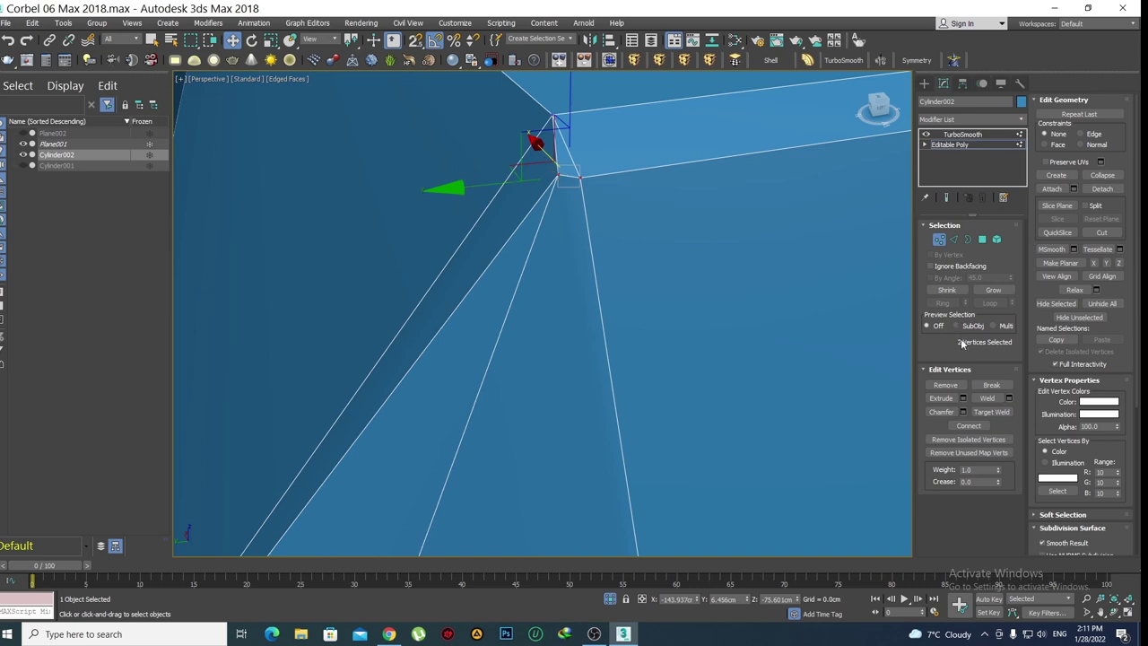
scroll(494, 240, down, 2)
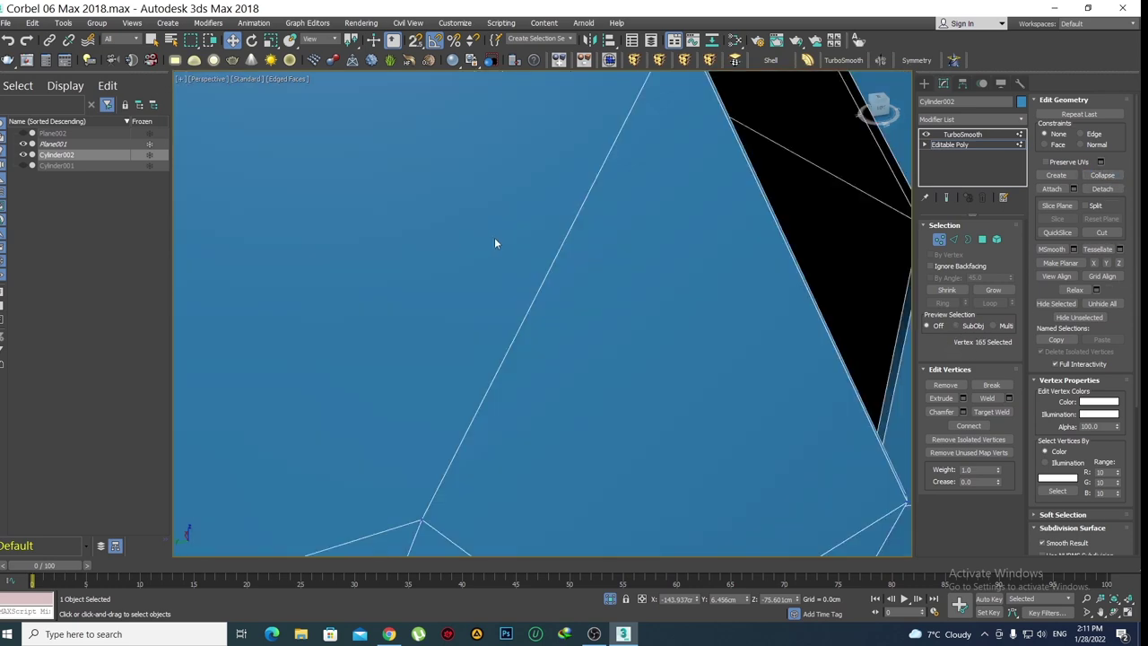
scroll(487, 311, down, 3)
scroll(507, 305, down, 1)
mouse_move(427, 287)
alt+middle_down()
mouse_move(500, 336)
mouse_move(469, 351)
mouse_move(538, 341)
alt+middle_up()
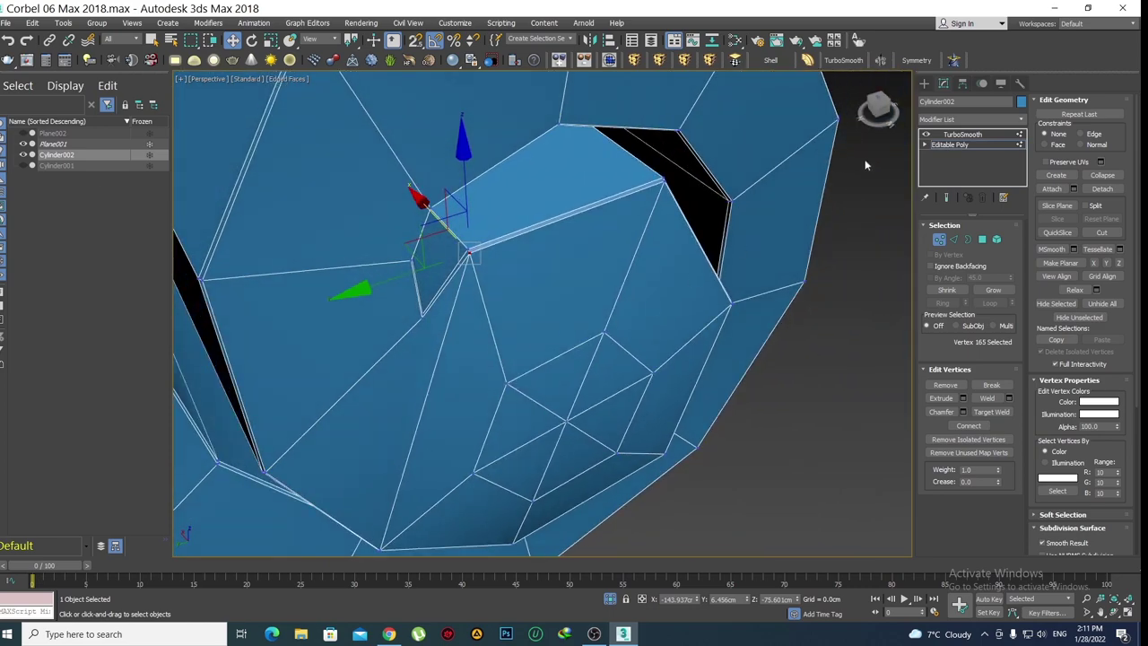
Exit vertex editing and view the whole smoothed blue corbel without face edges
click(924, 84)
key(F4)
scroll(509, 295, down, 2)
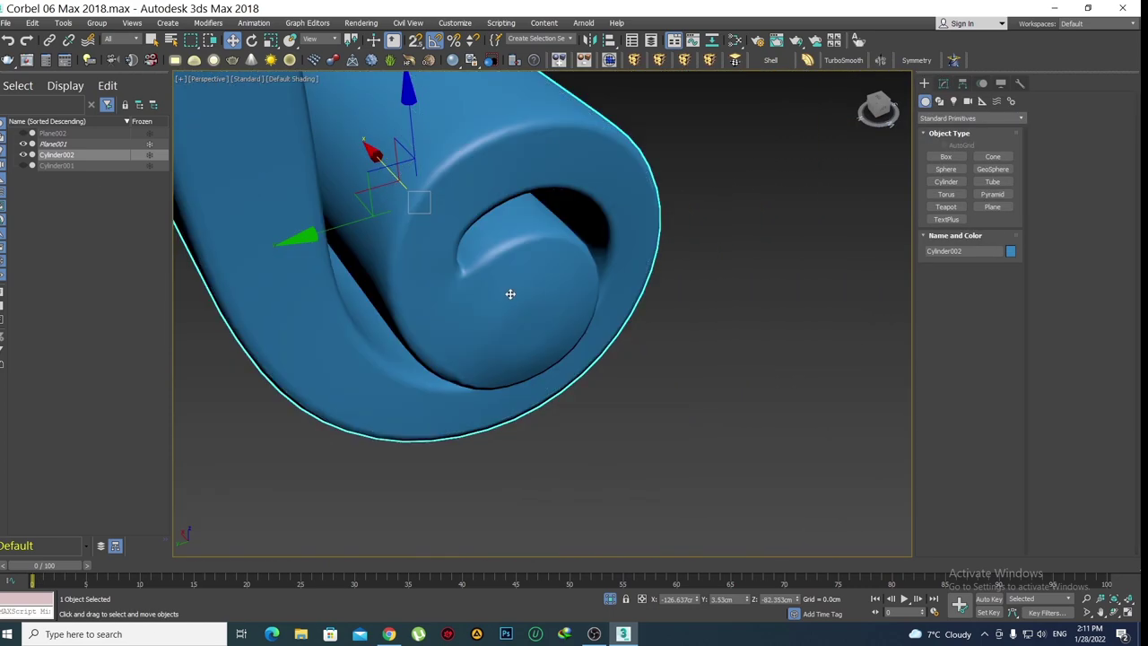
scroll(502, 298, up, 4)
mouse_move(503, 298)
middle_down()
mouse_move(483, 303)
mouse_move(440, 374)
mouse_move(512, 328)
mouse_move(502, 376)
mouse_move(512, 403)
middle_up()
scroll(482, 303, up, 2)
scroll(502, 305, down, 4)
scroll(484, 346, up, 2)
scroll(493, 339, down, 2)
scroll(513, 403, down, 2)
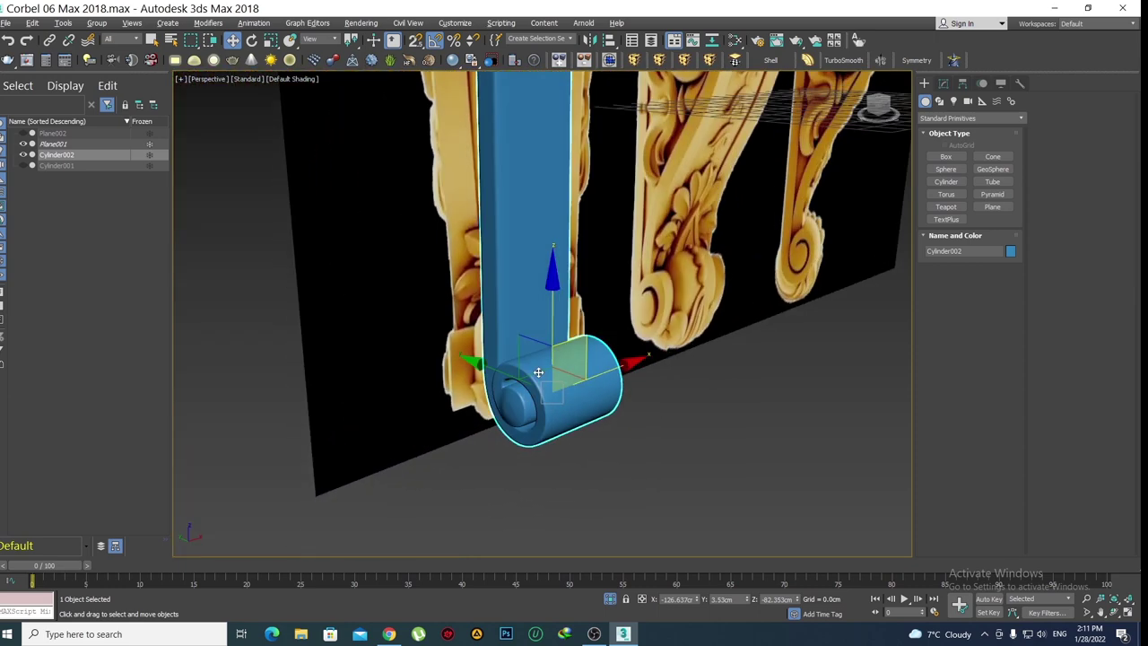
scroll(555, 371, up, 1)
mouse_move(556, 370)
alt+middle_down()
mouse_move(542, 377)
mouse_move(566, 330)
mouse_move(620, 341)
alt+middle_up()
scroll(543, 377, down, 2)
scroll(567, 330, up, 4)
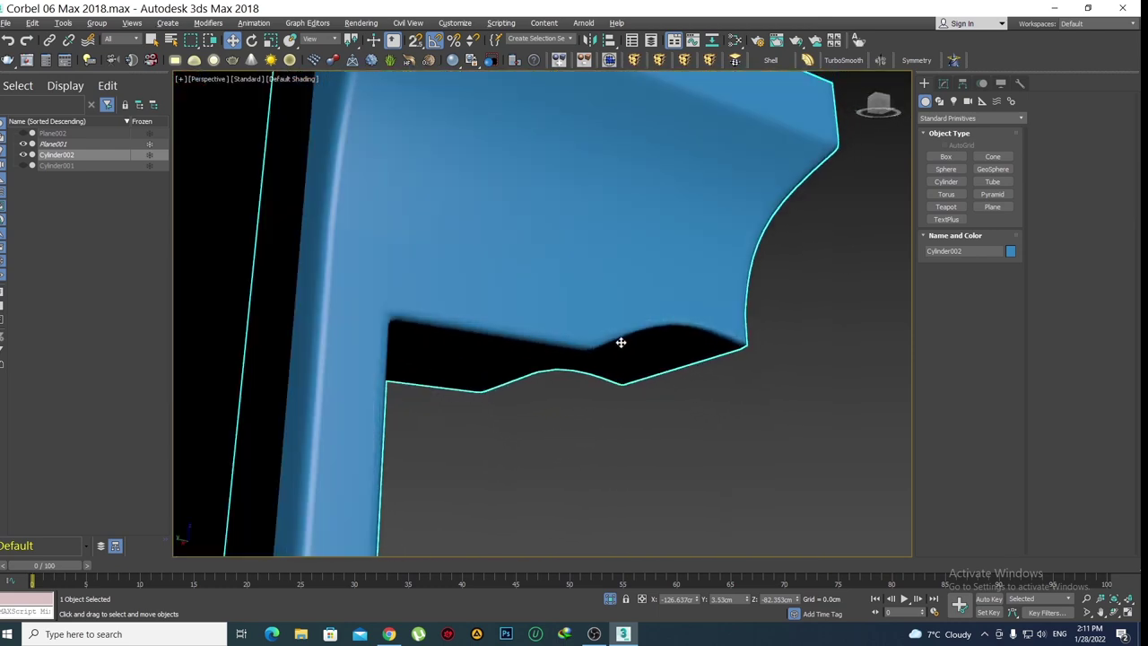
scroll(478, 366, up, 1)
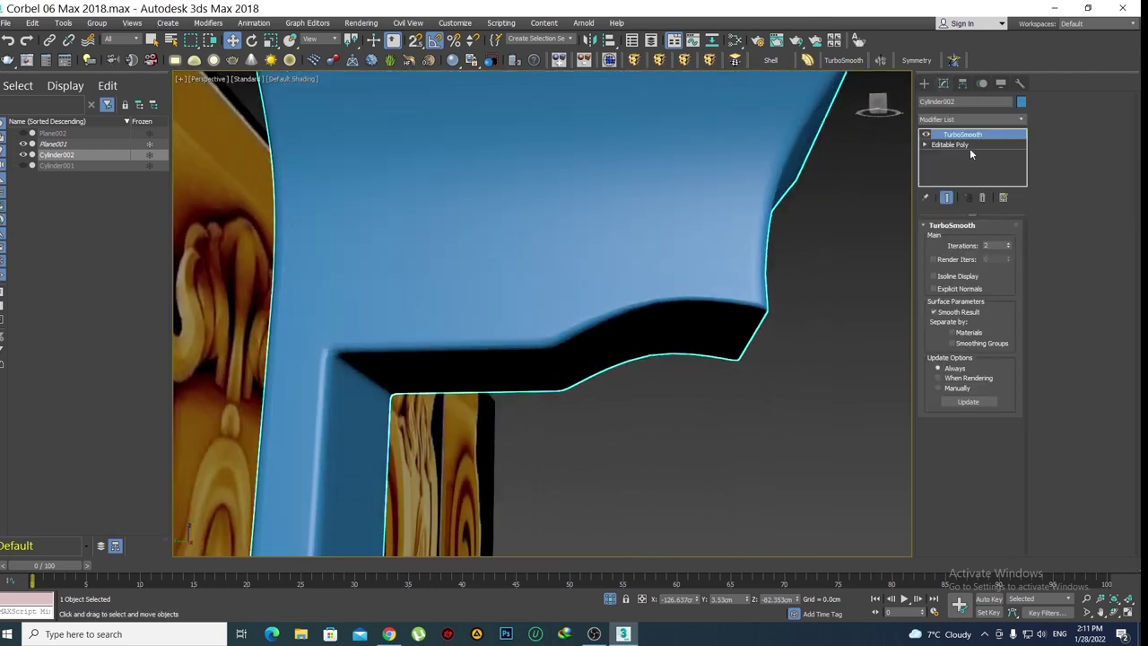
Return to the base mesh and orbit and zoom in to inspect the corbel's notch corners
click(951, 144)
middle_drag(516, 310, 500, 303)
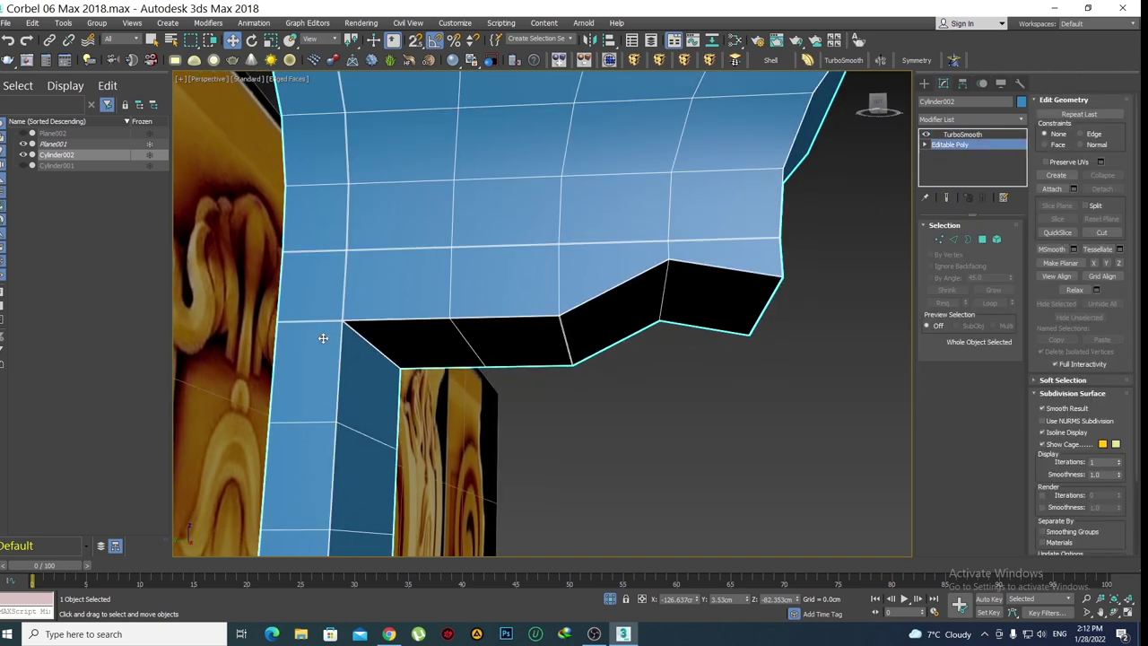
scroll(323, 337, up, 3)
scroll(304, 318, up, 1)
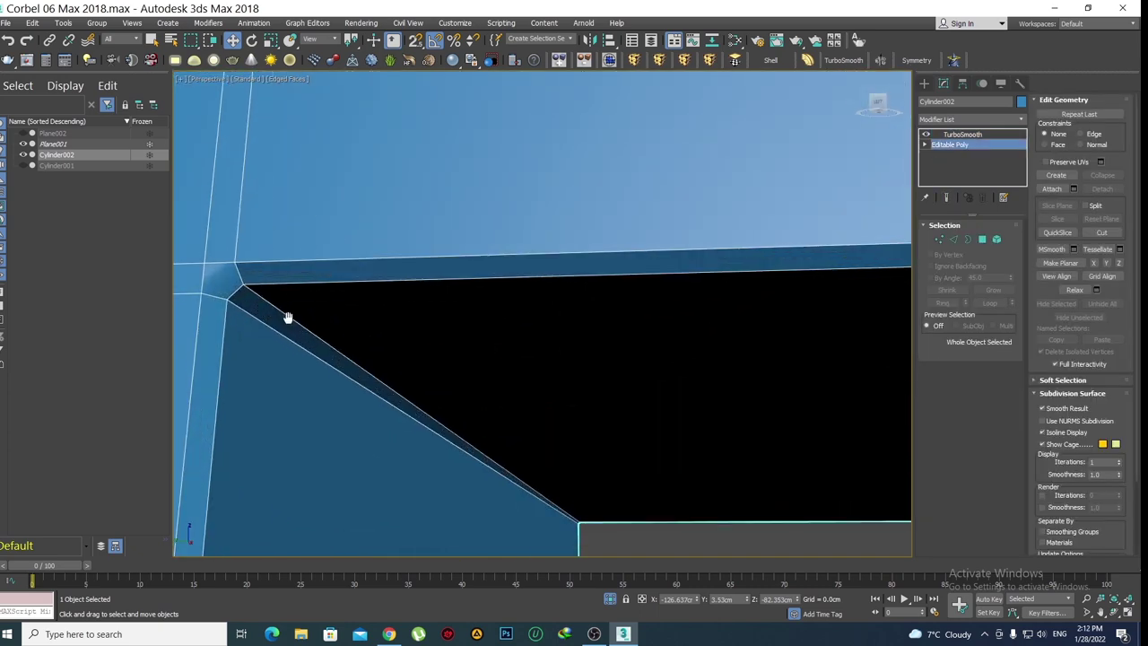
scroll(425, 309, down, 2)
scroll(436, 315, down, 2)
alt+middle_drag(457, 353, 453, 369)
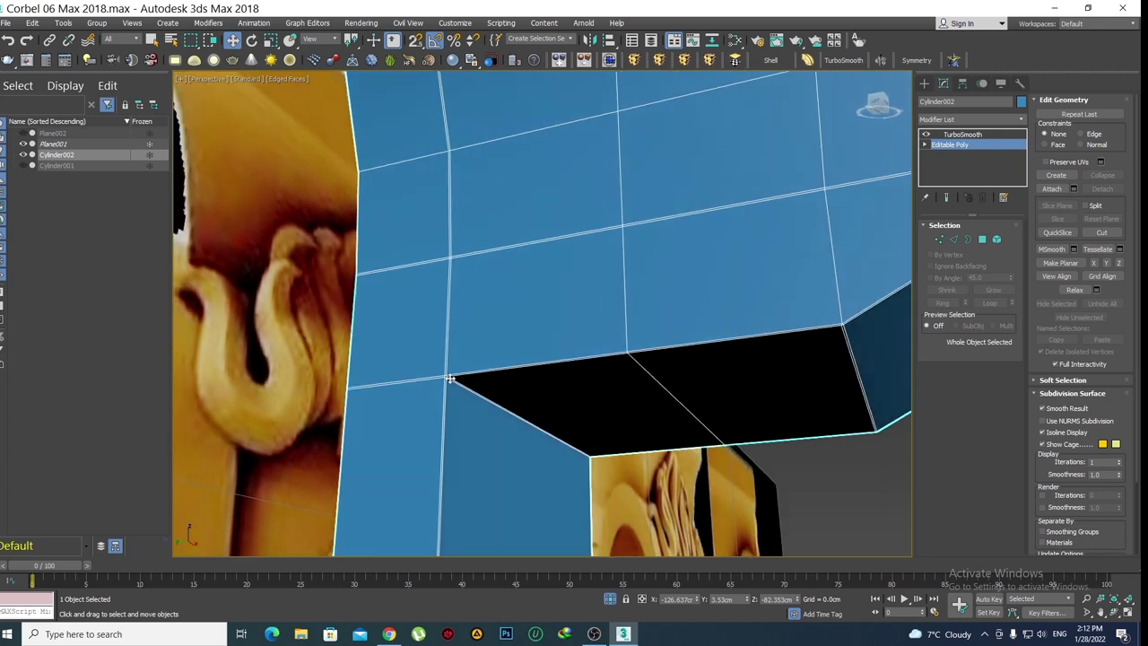
scroll(450, 382, up, 4)
scroll(448, 370, down, 3)
scroll(687, 338, down, 1)
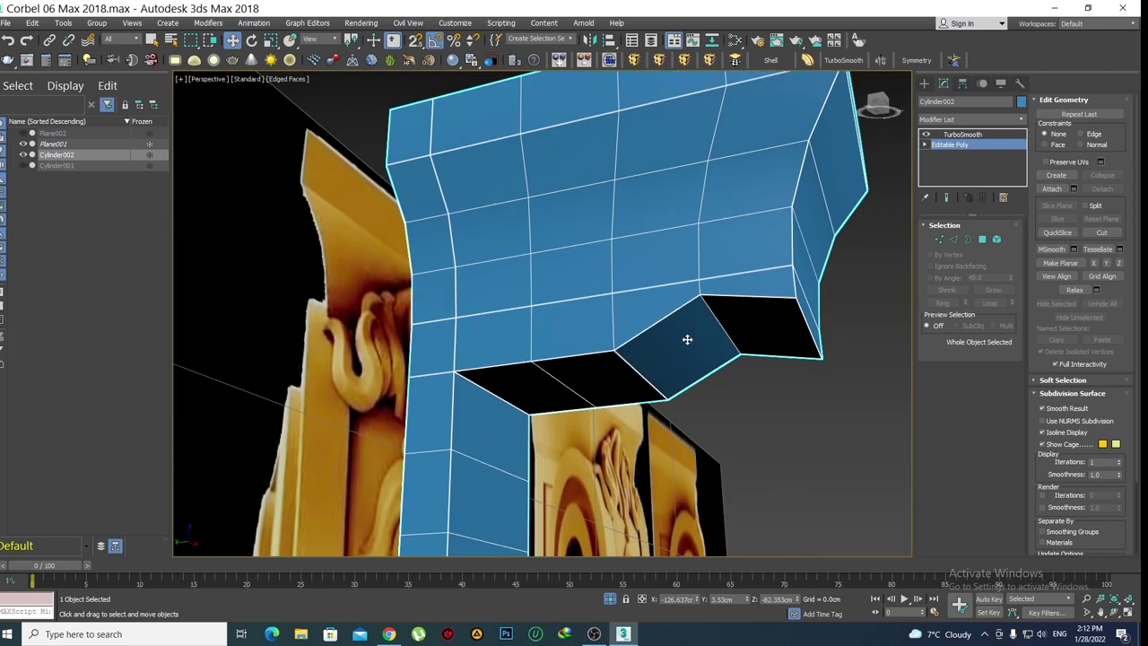
scroll(604, 369, up, 3)
scroll(509, 357, up, 2)
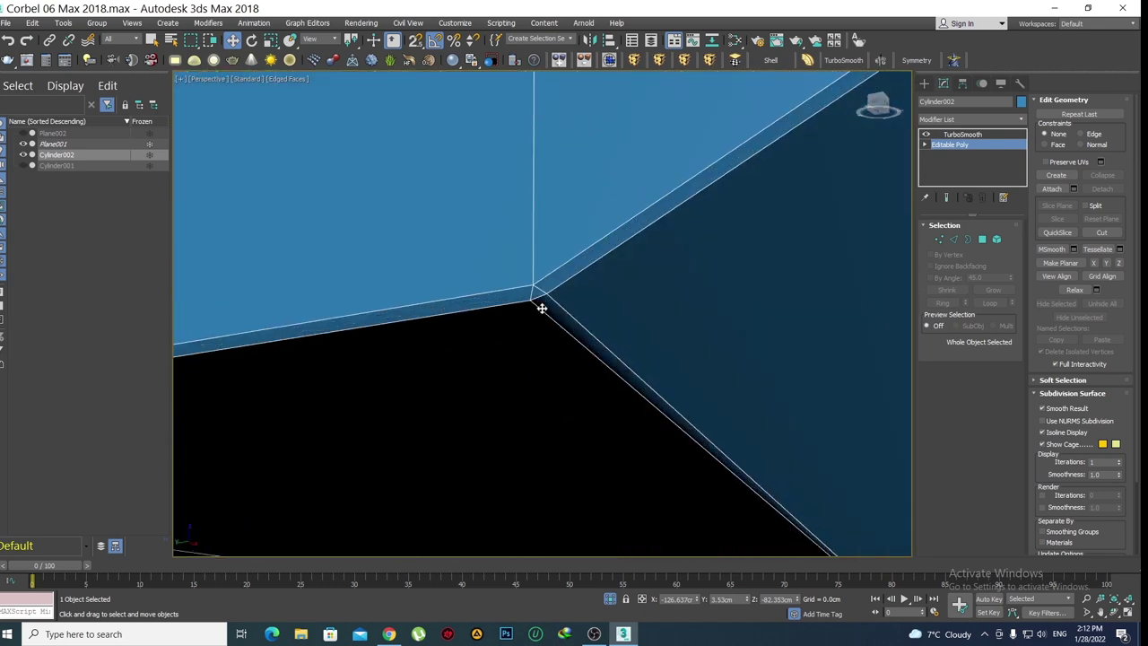
scroll(540, 314, down, 1)
scroll(551, 353, down, 1)
scroll(552, 354, down, 2)
scroll(556, 354, up, 3)
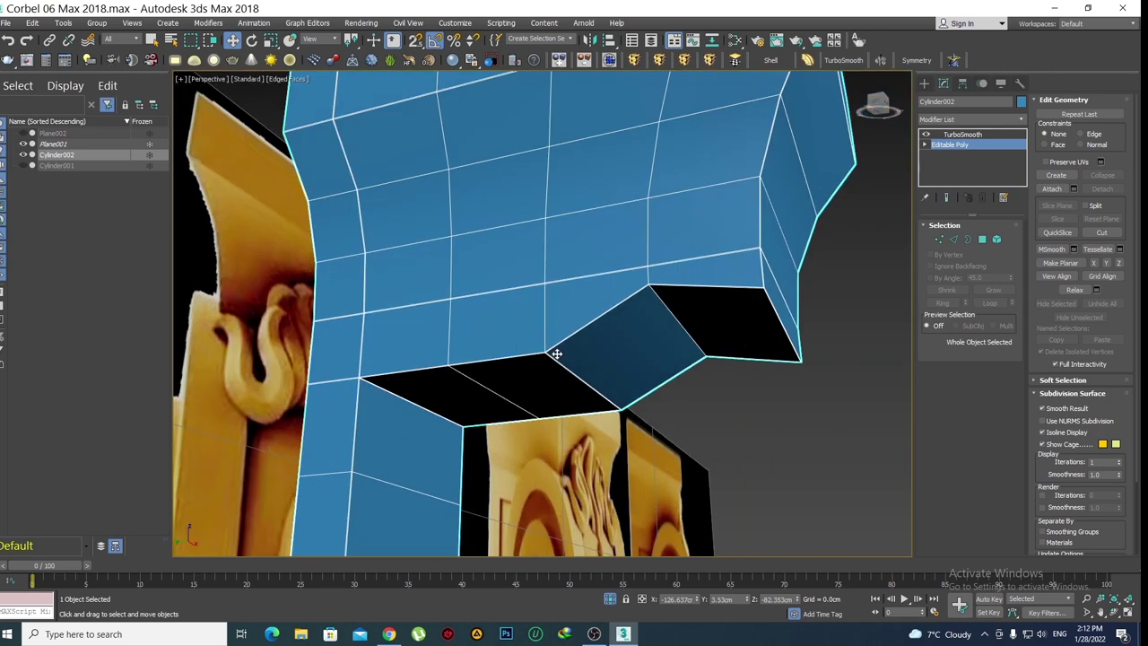
scroll(556, 355, up, 2)
scroll(554, 350, down, 3)
alt+middle_drag(553, 351, 505, 338)
scroll(530, 356, up, 3)
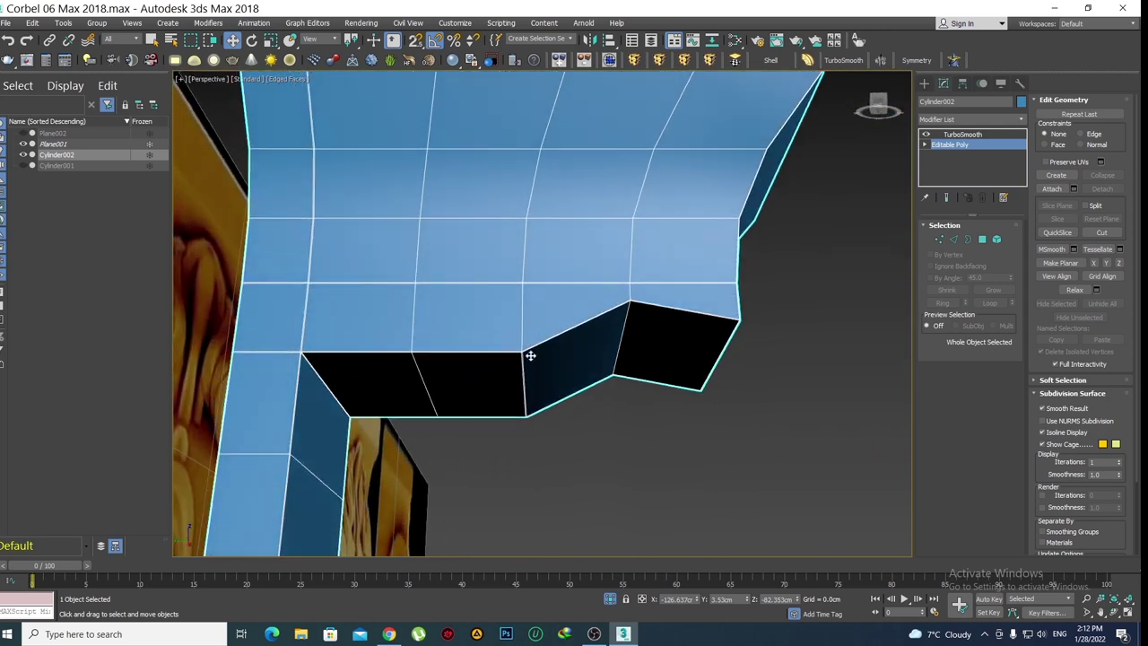
mouse_move(554, 234)
alt+middle_down()
mouse_move(530, 385)
mouse_move(495, 332)
mouse_move(521, 350)
mouse_move(444, 347)
mouse_move(463, 380)
alt+middle_up()
scroll(494, 333, down, 2)
scroll(641, 296, up, 2)
scroll(646, 295, up, 2)
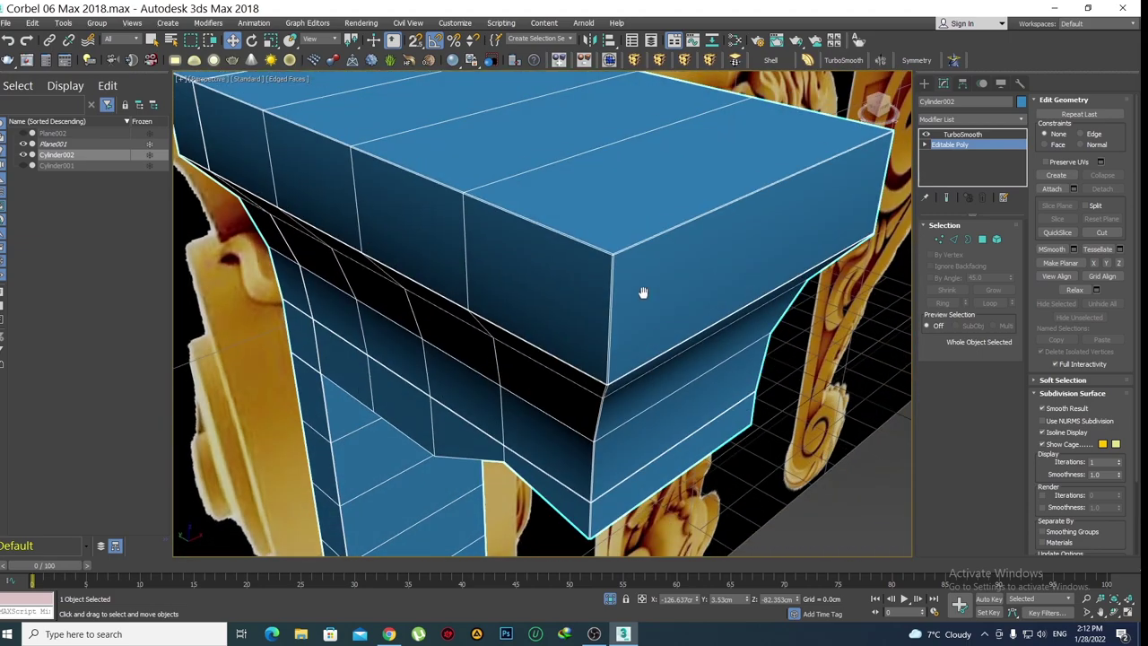
scroll(632, 246, up, 3)
scroll(628, 251, up, 3)
scroll(579, 262, up, 2)
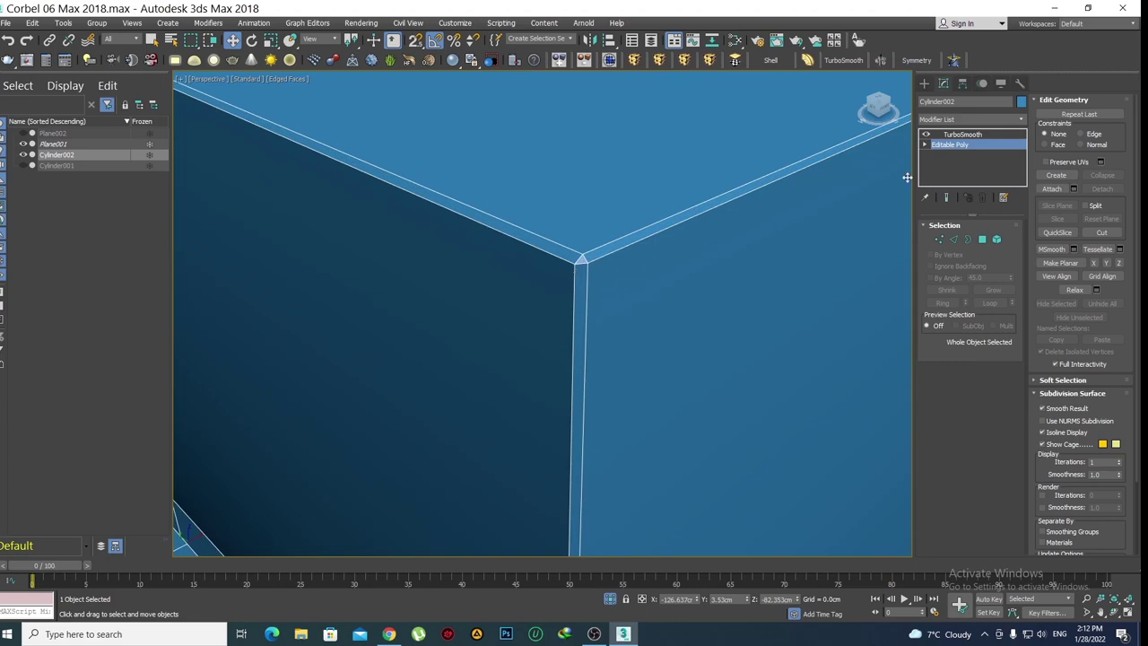
Switch to the Create panel, turn off Edged Faces, and view the whole shaded corbel from the side
click(925, 83)
scroll(589, 251, down, 3)
scroll(608, 278, down, 4)
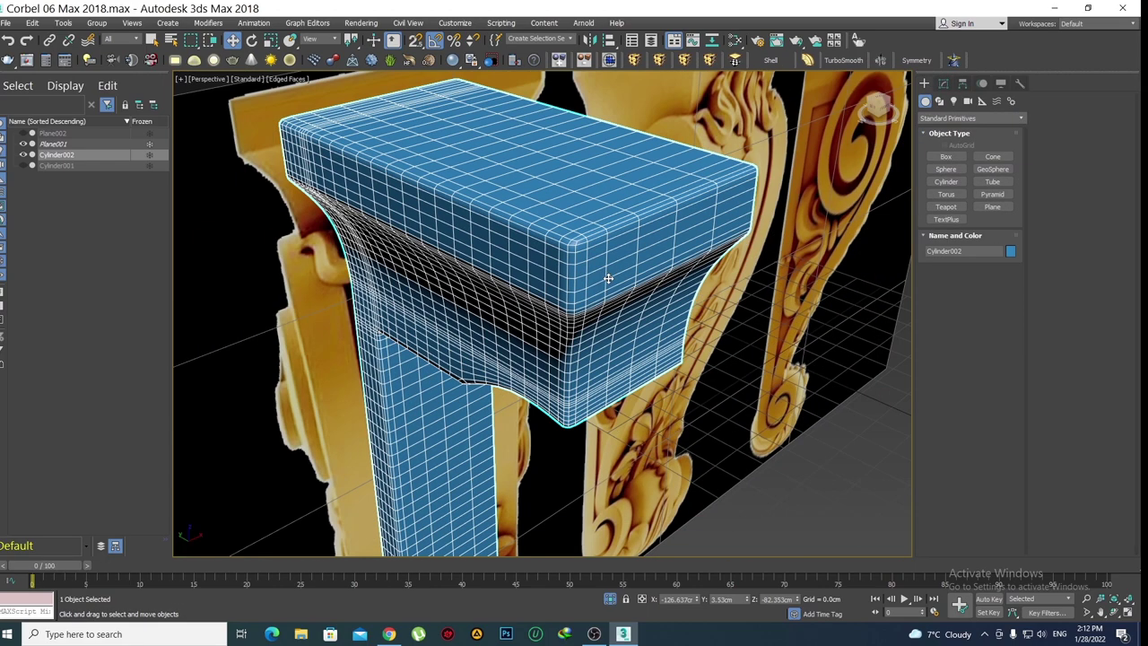
key(F4)
scroll(608, 279, down, 5)
mouse_move(608, 279)
alt+middle_down()
mouse_move(641, 307)
mouse_move(599, 392)
mouse_move(524, 376)
mouse_move(451, 341)
mouse_move(500, 279)
alt+middle_up()
scroll(583, 412, up, 3)
scroll(524, 377, up, 3)
scroll(451, 341, down, 3)
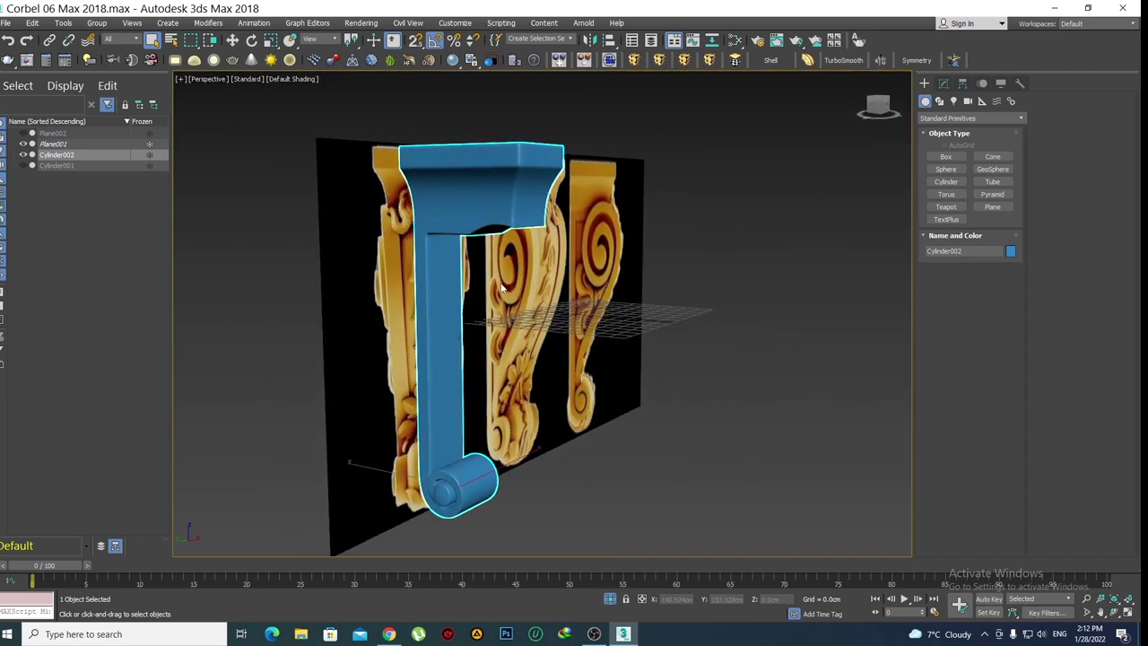
Unhide all objects so the pink spiral profile reappears beside the blue corbel
right_click(499, 279)
click(543, 221)
mouse_move(543, 226)
alt+middle_down()
mouse_move(501, 312)
mouse_move(453, 316)
mouse_move(496, 442)
mouse_move(520, 443)
mouse_move(469, 441)
alt+middle_up()
scroll(483, 290, up, 3)
scroll(453, 315, down, 3)
scroll(475, 376, up, 5)
scroll(470, 440, down, 4)
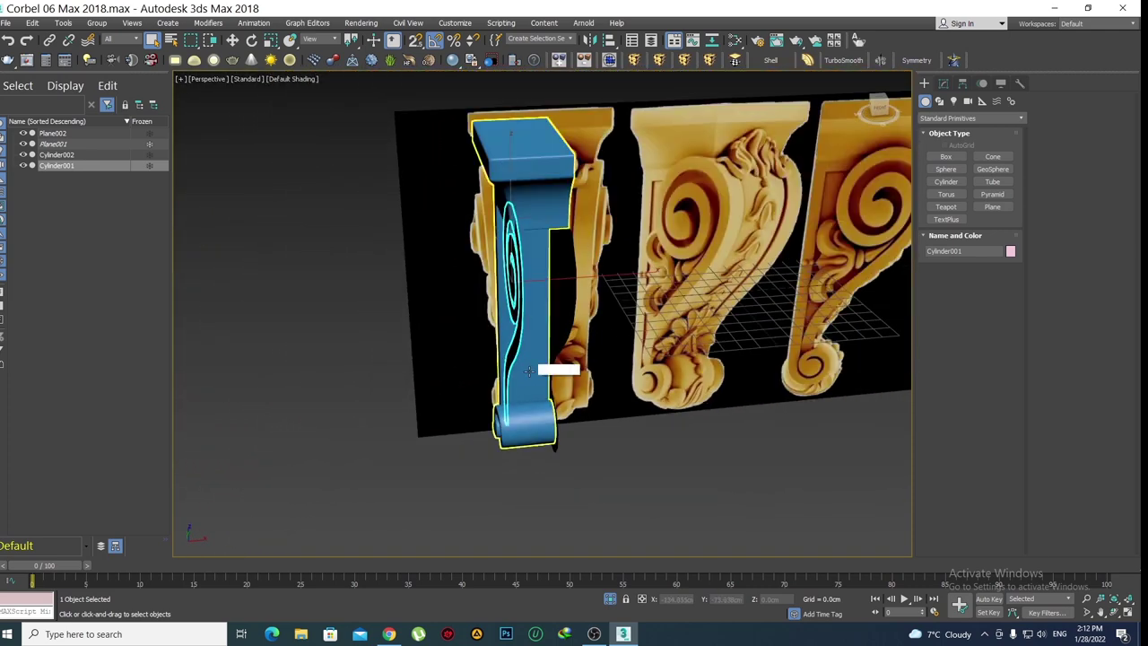
In Front view with See-Through on, compare the corbel's roll against the reference
key(f)
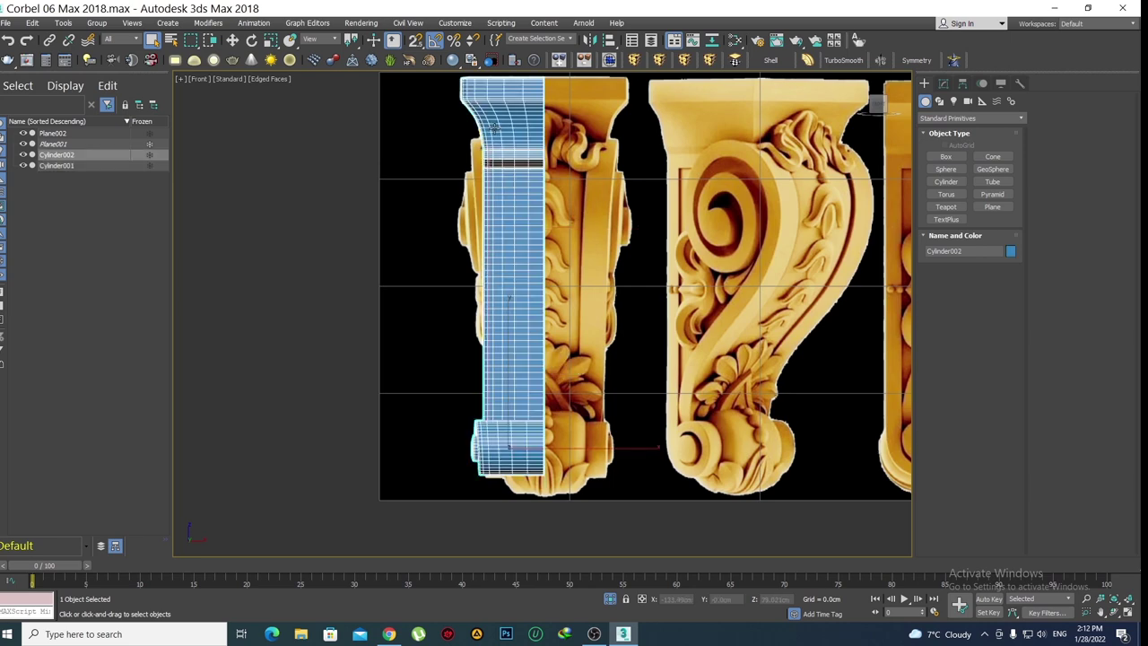
scroll(500, 445, up, 2)
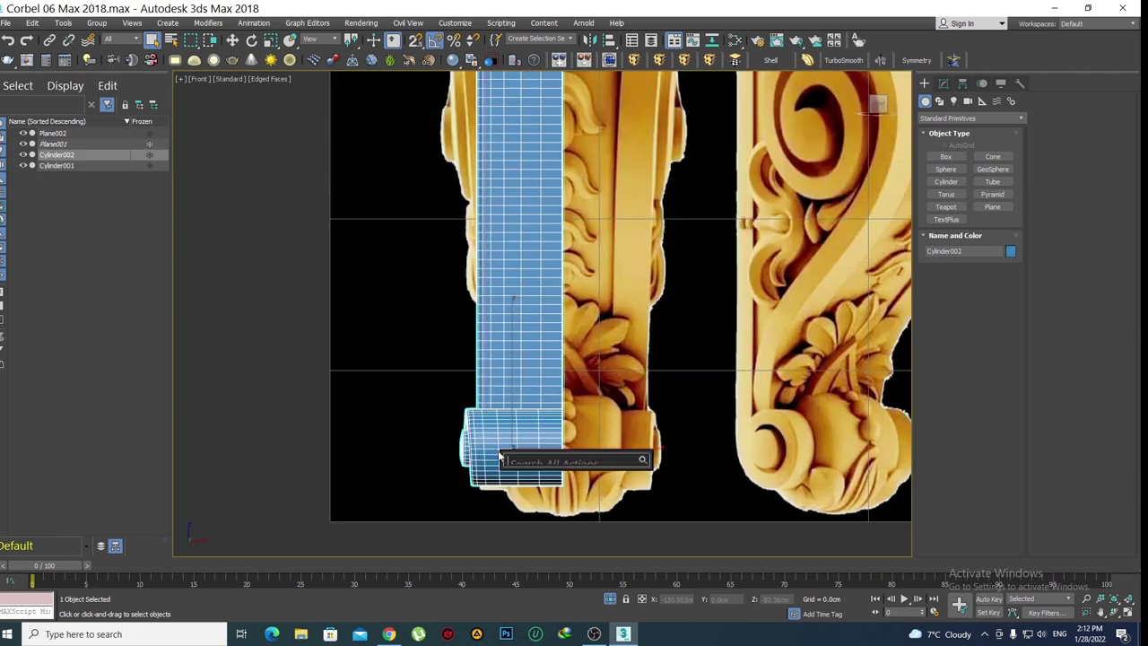
scroll(542, 313, up, 2)
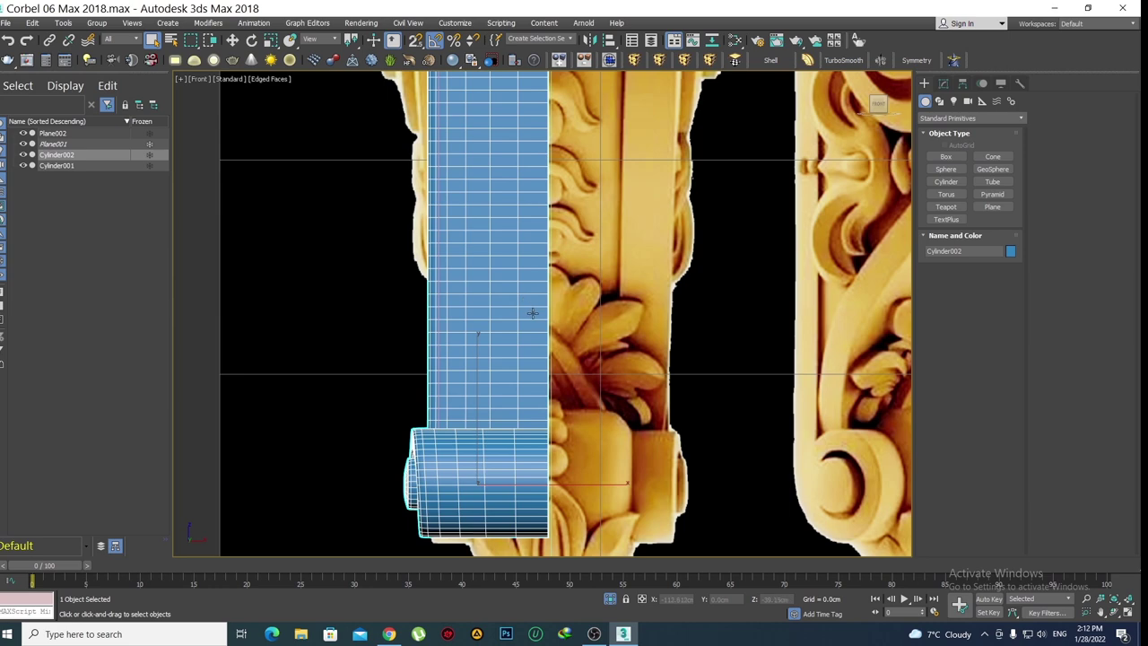
key(alt+x)
scroll(476, 422, up, 2)
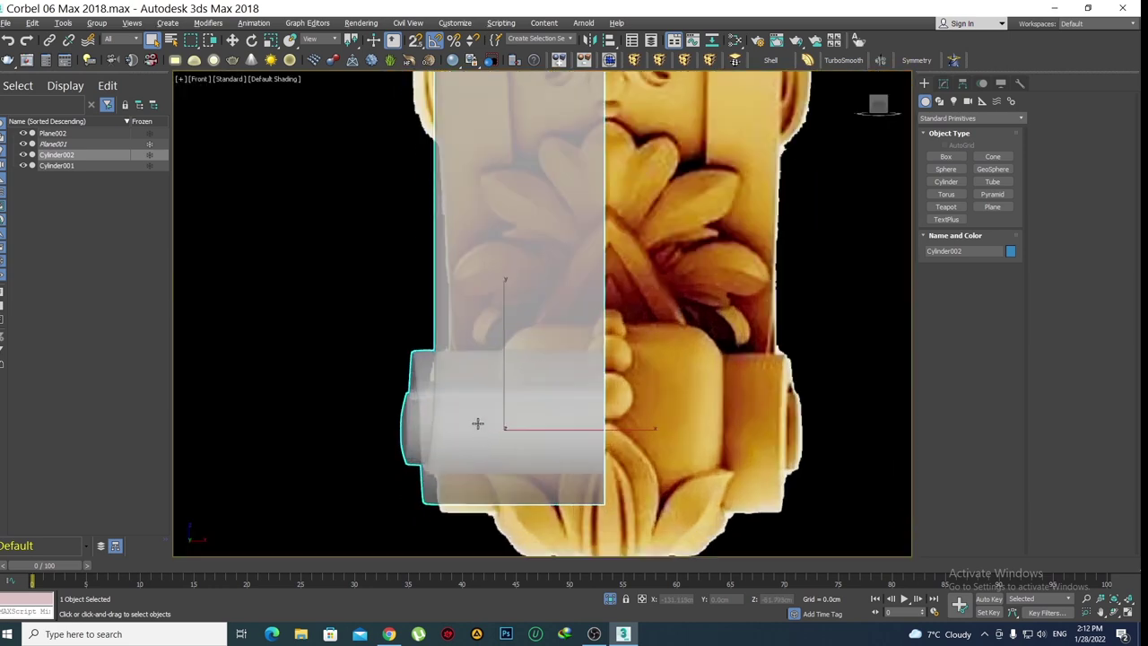
middle_drag(476, 423, 485, 361)
scroll(500, 375, down, 2)
scroll(500, 375, down, 2)
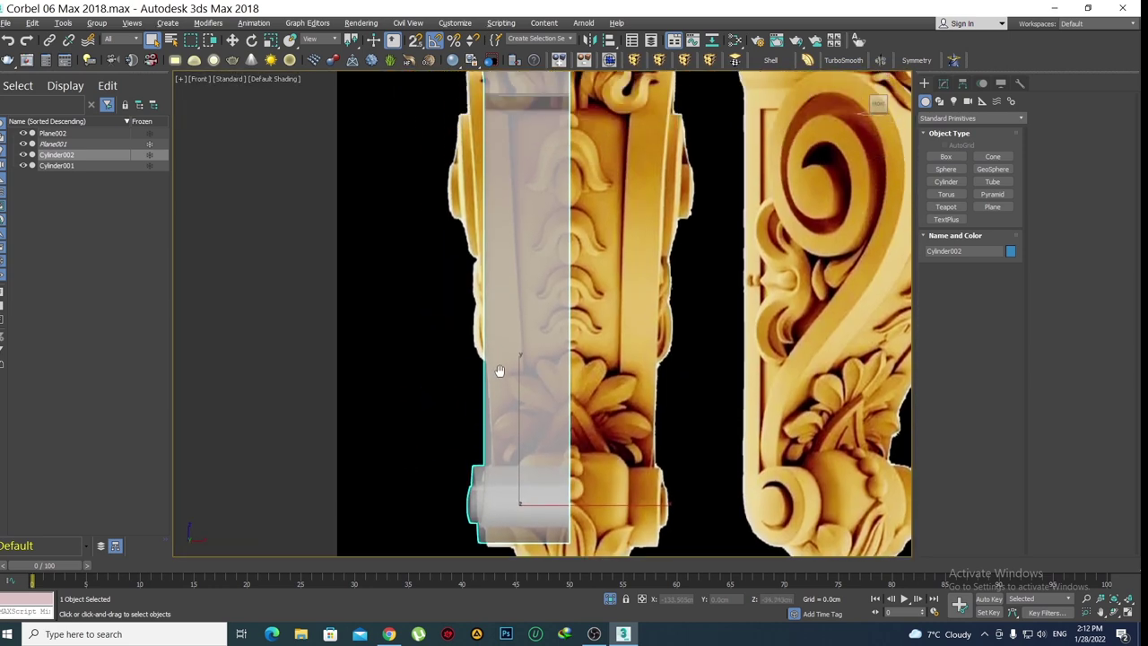
scroll(499, 375, down, 2)
scroll(493, 428, up, 3)
scroll(492, 428, up, 2)
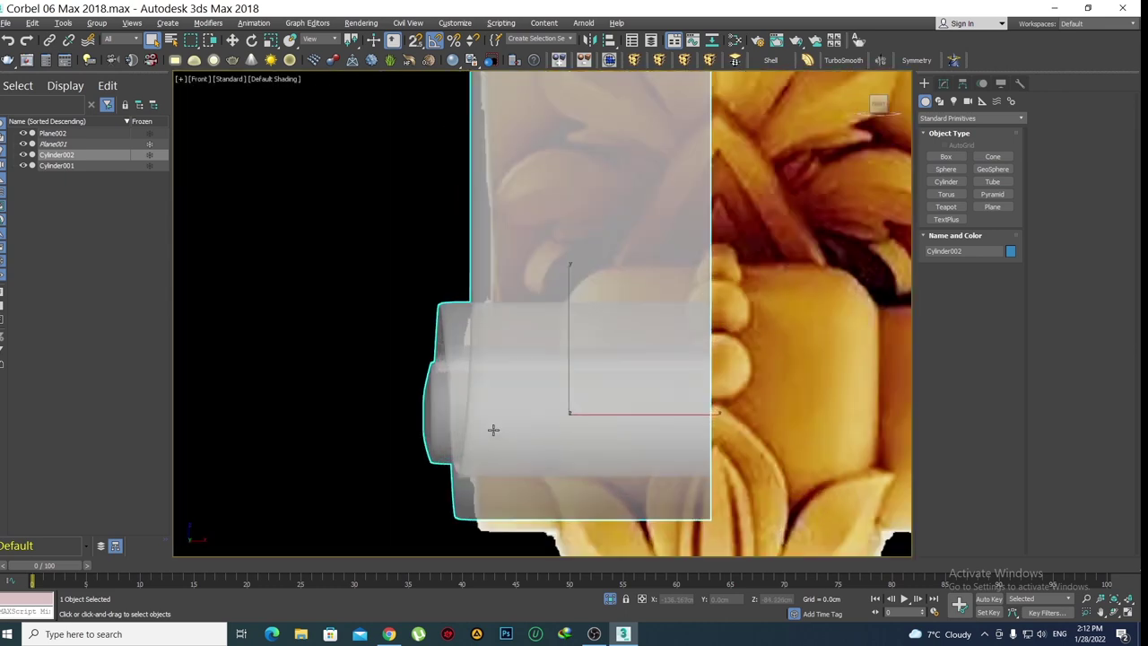
scroll(433, 329, up, 2)
scroll(424, 314, down, 4)
scroll(397, 326, up, 1)
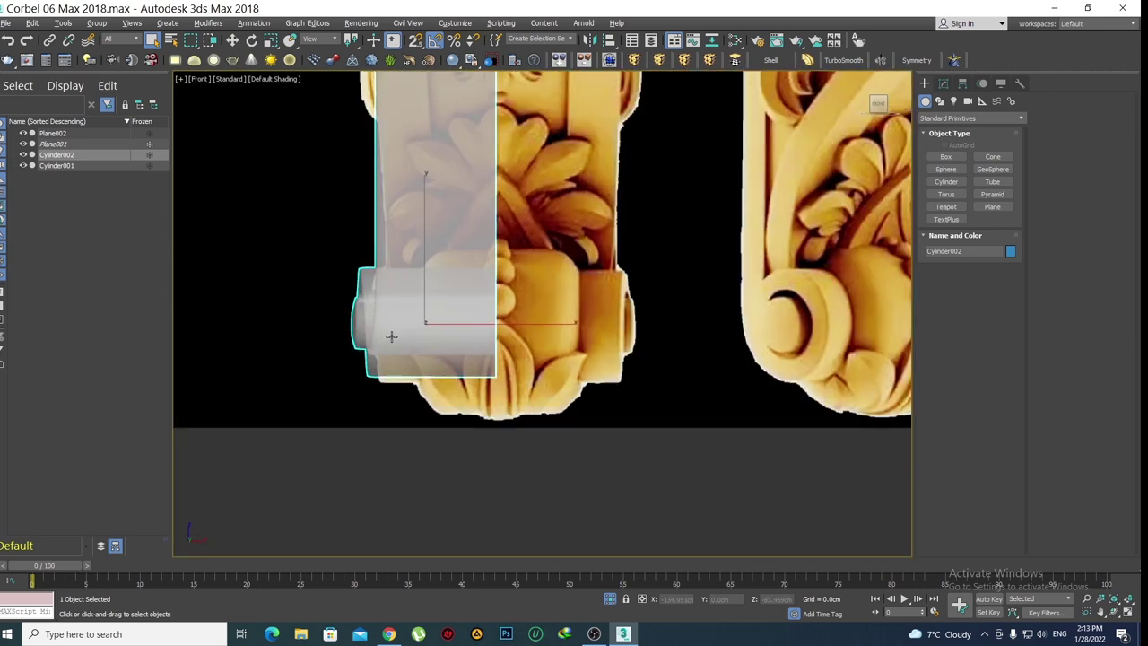
scroll(389, 335, up, 4)
scroll(359, 341, up, 2)
scroll(357, 339, down, 3)
scroll(438, 323, down, 2)
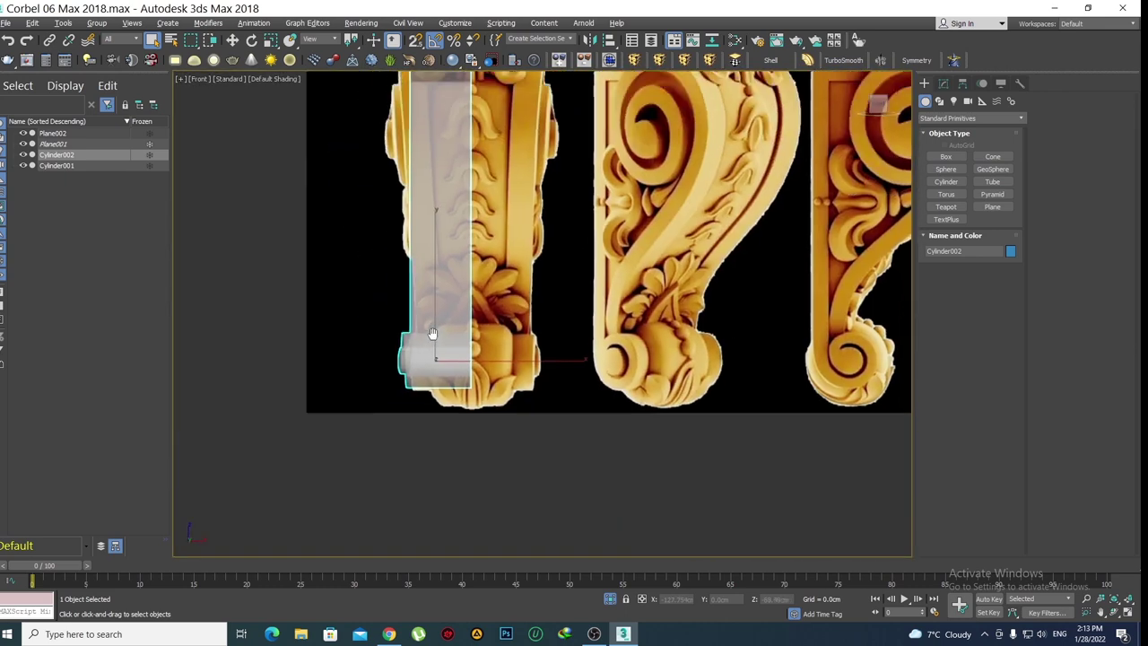
Activate Move, return to Perspective view, and turn See-Through off on the corbel
key(w)
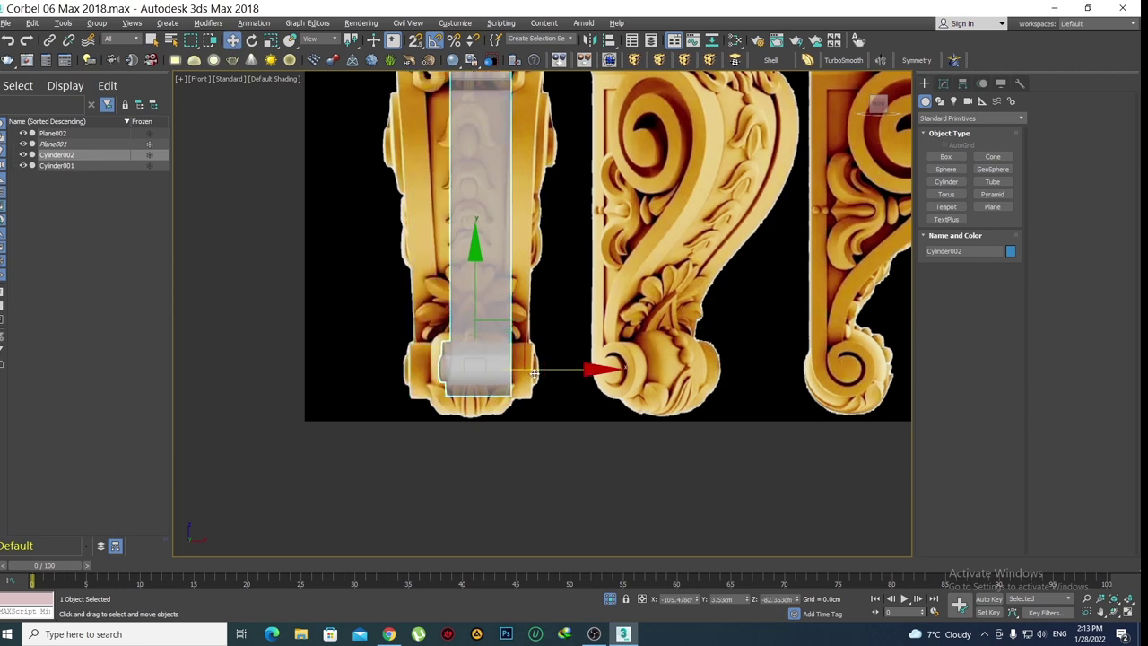
scroll(430, 373, up, 5)
scroll(348, 261, down, 3)
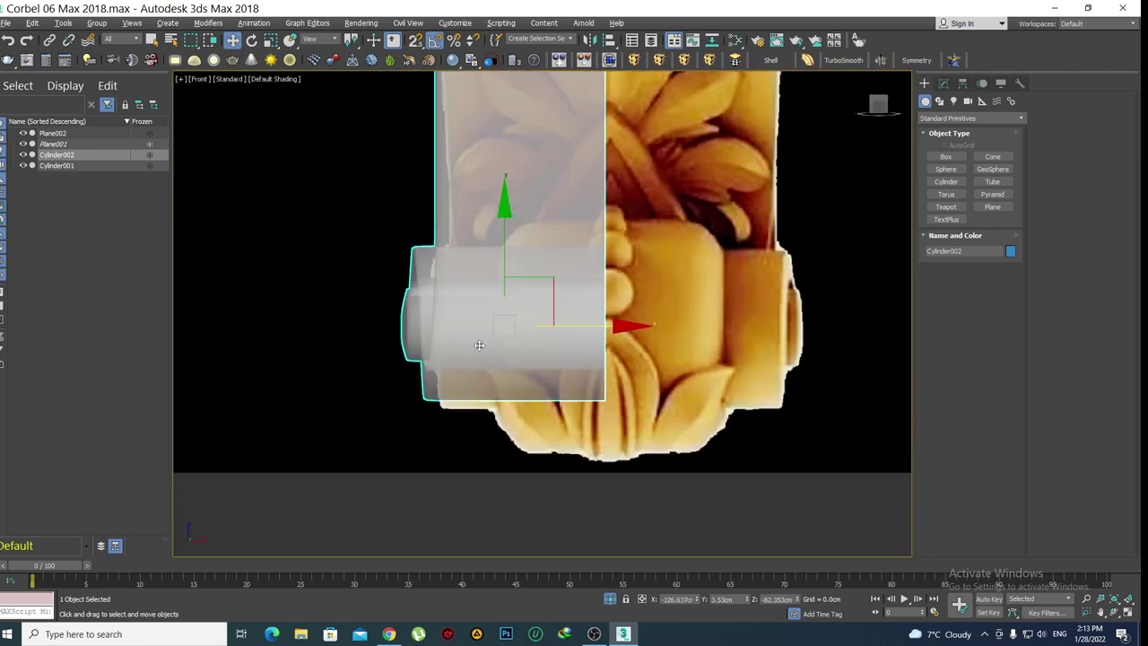
scroll(487, 349, down, 3)
key(p)
mouse_move(491, 350)
alt+middle_down()
mouse_move(509, 436)
mouse_move(520, 307)
alt+middle_up()
key(alt+x)
key(q)
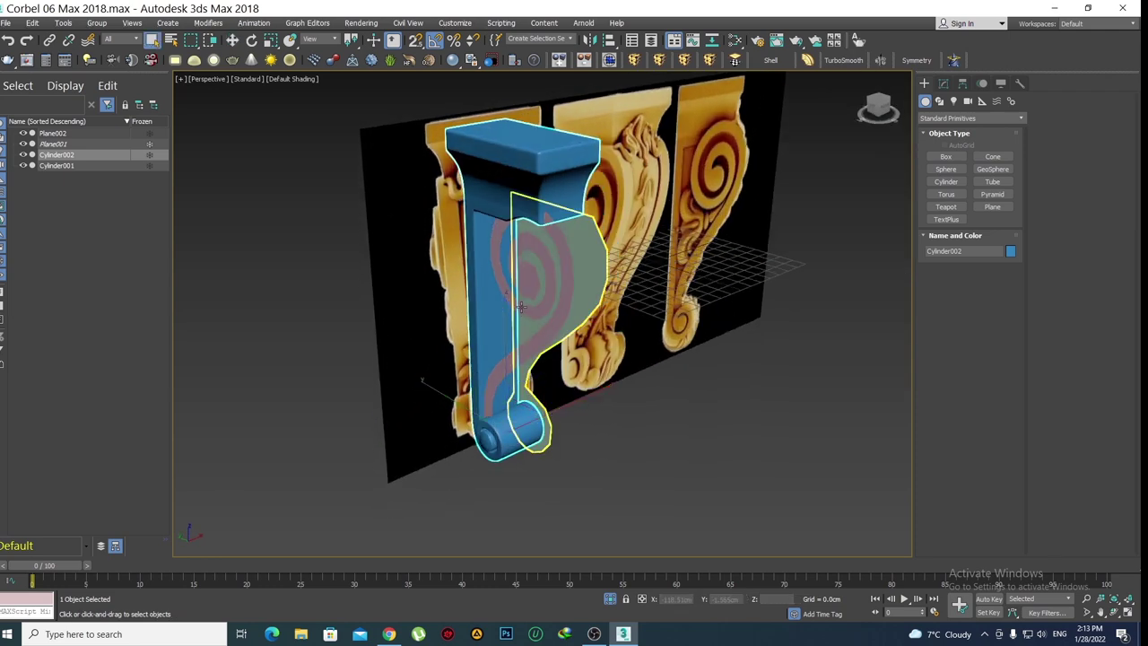
right_click(510, 194)
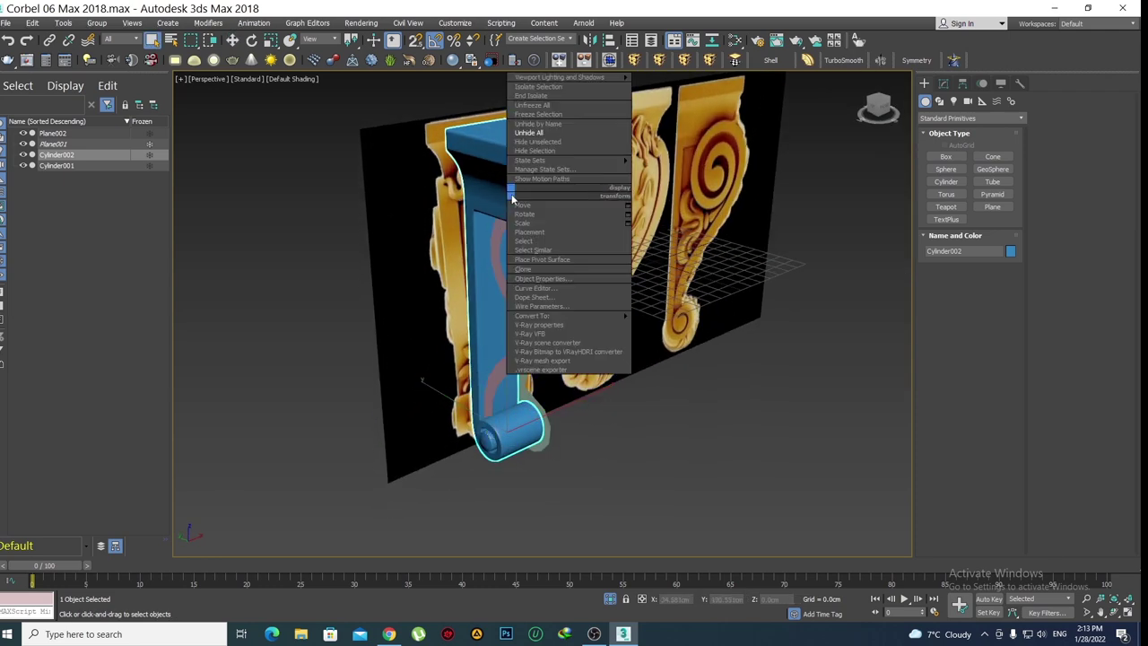
click(547, 150)
click(576, 234)
right_click(572, 231)
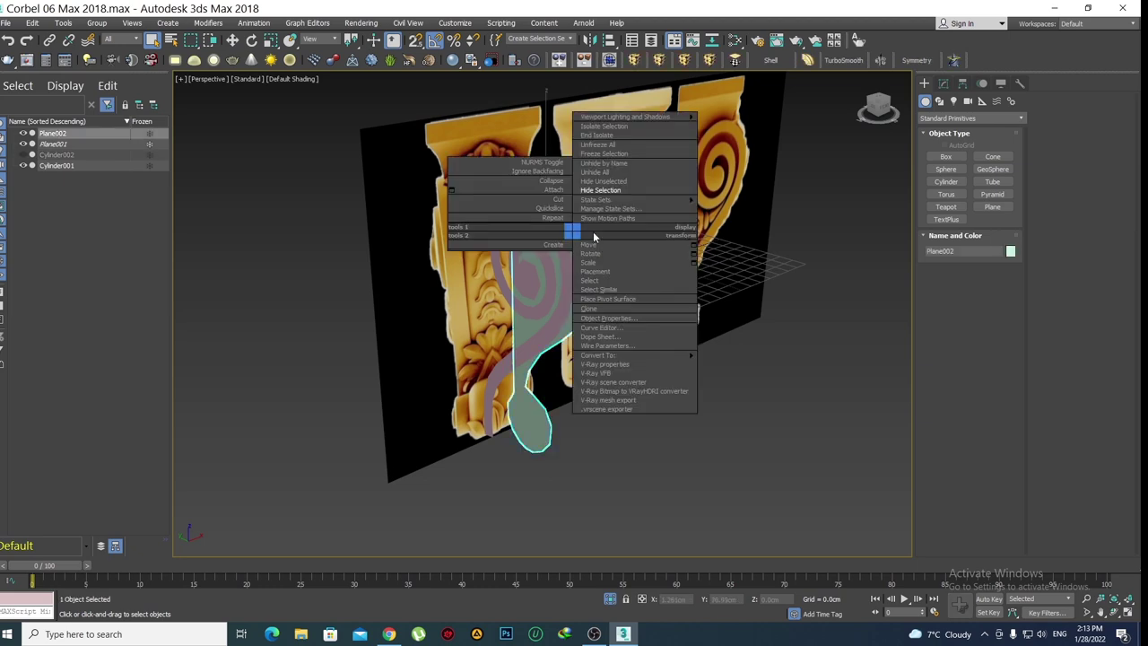
click(599, 190)
click(560, 243)
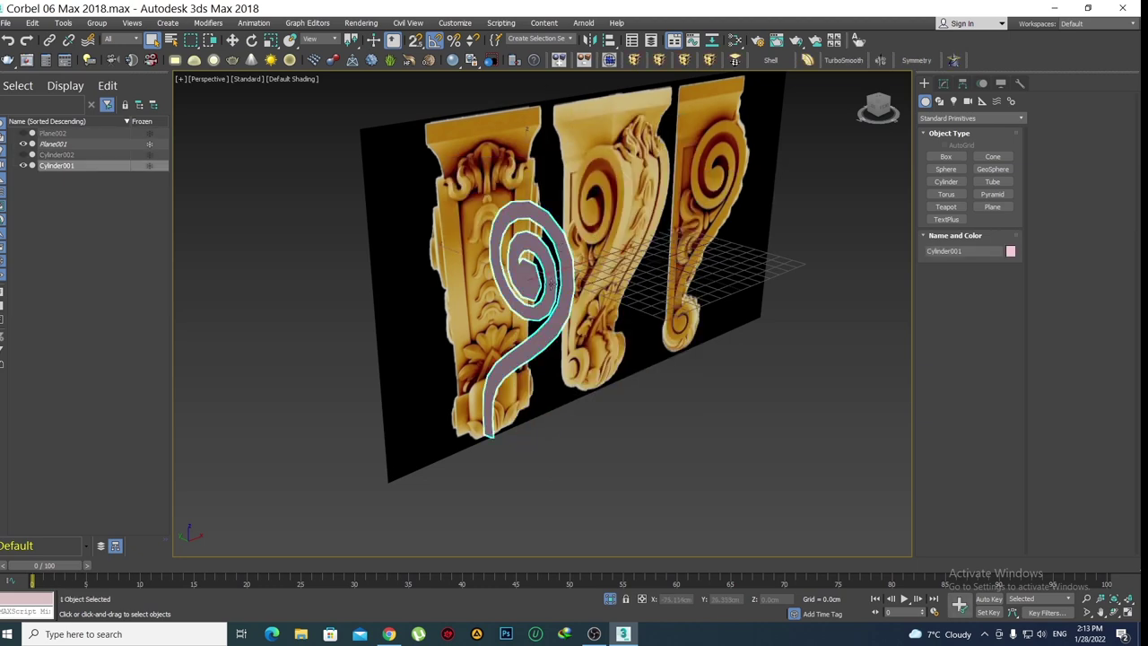
scroll(560, 269, up, 5)
scroll(557, 302, down, 5)
alt+middle_drag(557, 302, 539, 305)
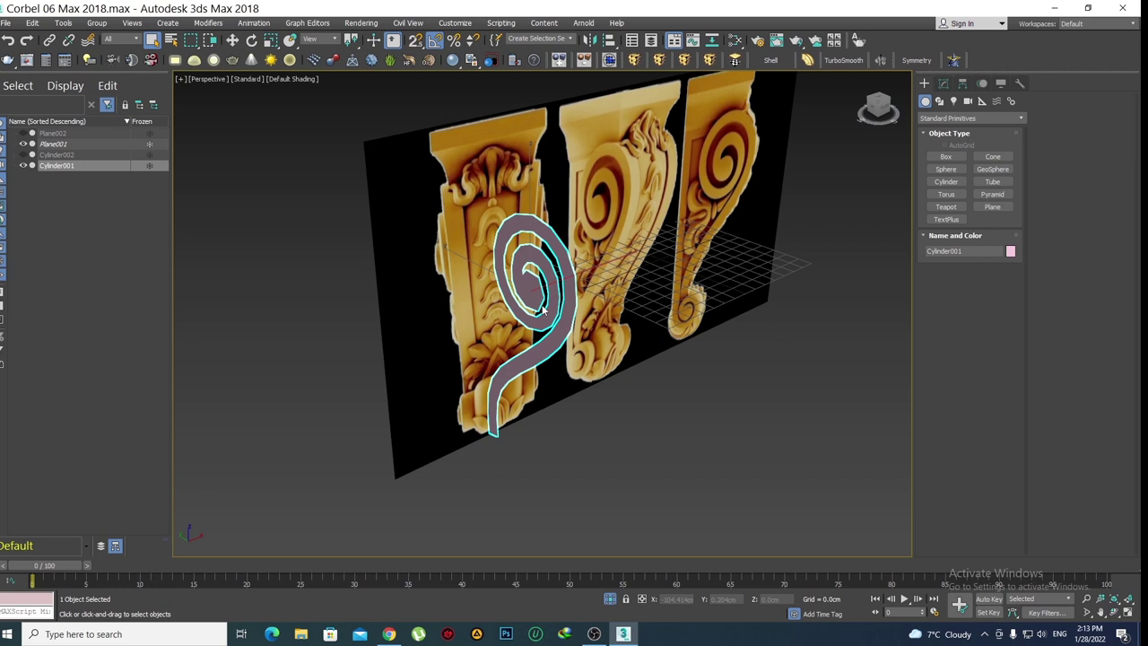
scroll(541, 310, up, 4)
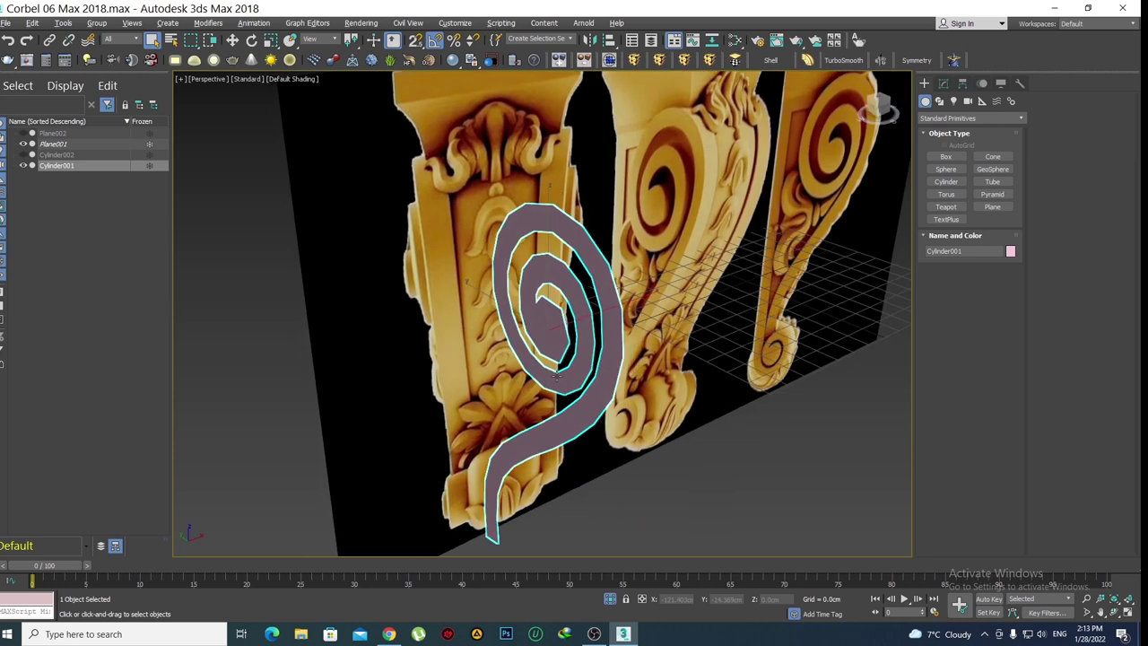
scroll(538, 332, down, 6)
scroll(536, 353, up, 3)
alt+middle_drag(536, 353, 540, 335)
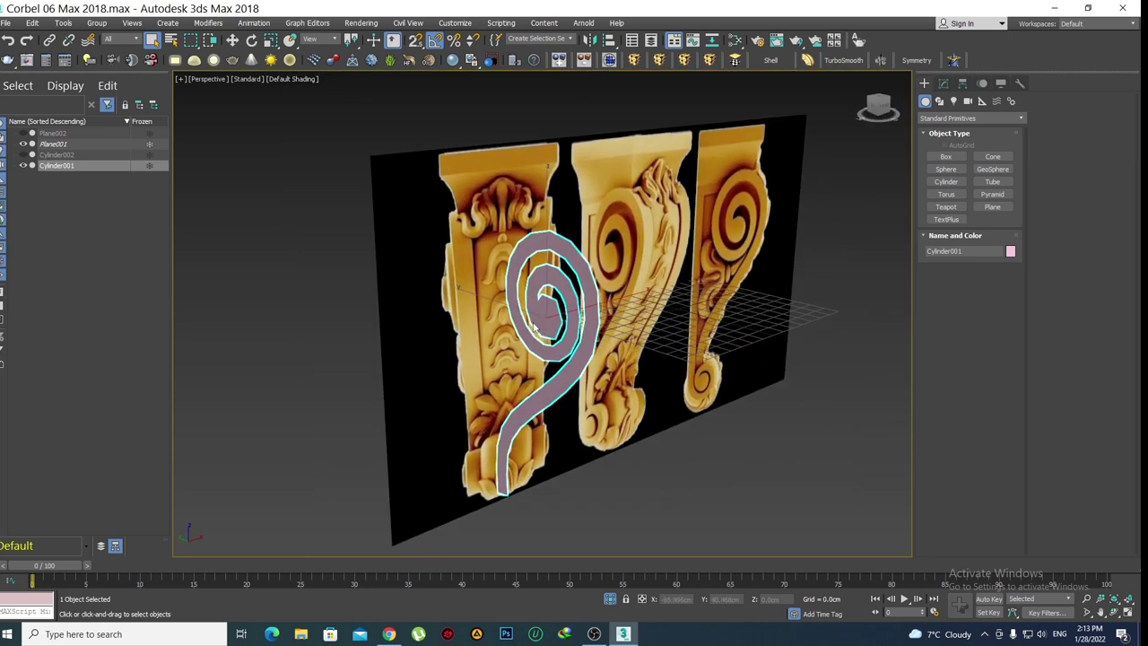
right_click(577, 277)
click(598, 216)
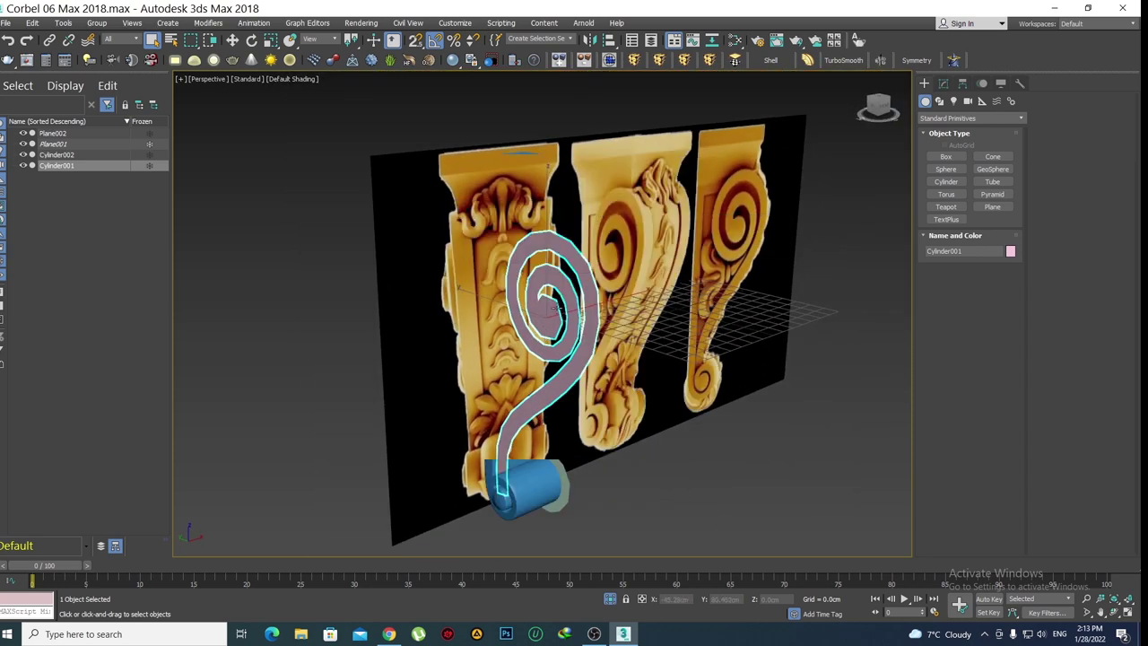
alt+middle_drag(556, 306, 562, 357)
scroll(565, 384, up, 2)
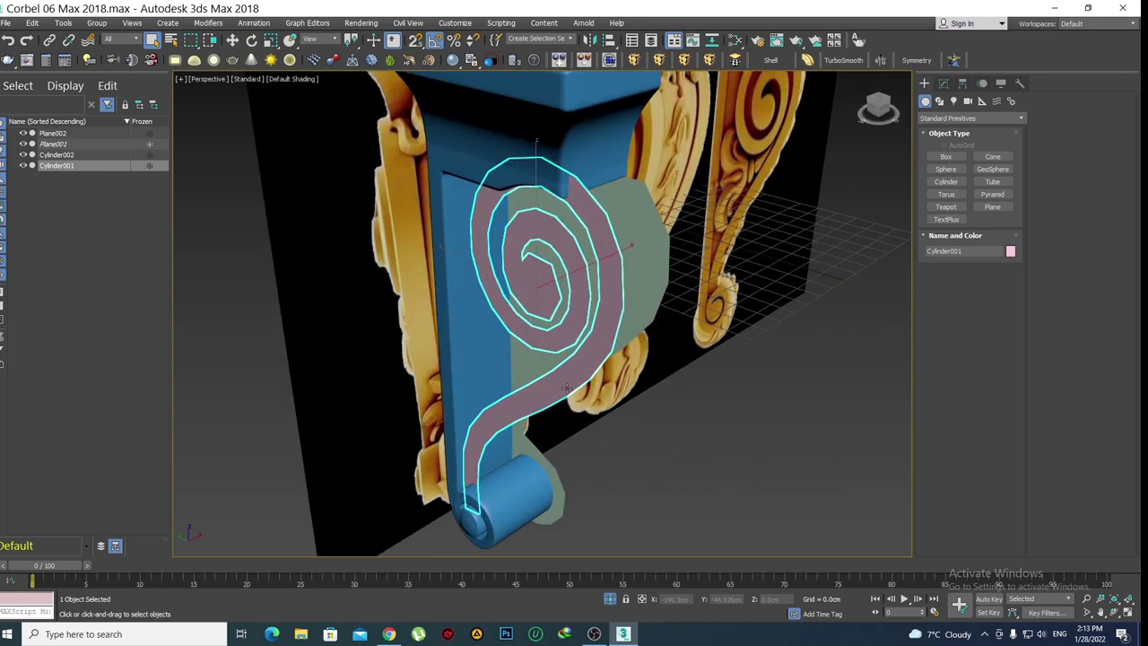
mouse_move(563, 405)
alt+middle_down()
mouse_move(541, 387)
mouse_move(567, 362)
alt+middle_up()
scroll(547, 319, down, 3)
mouse_move(547, 318)
alt+middle_down()
mouse_move(574, 305)
mouse_move(554, 260)
mouse_move(557, 222)
mouse_move(582, 342)
alt+middle_up()
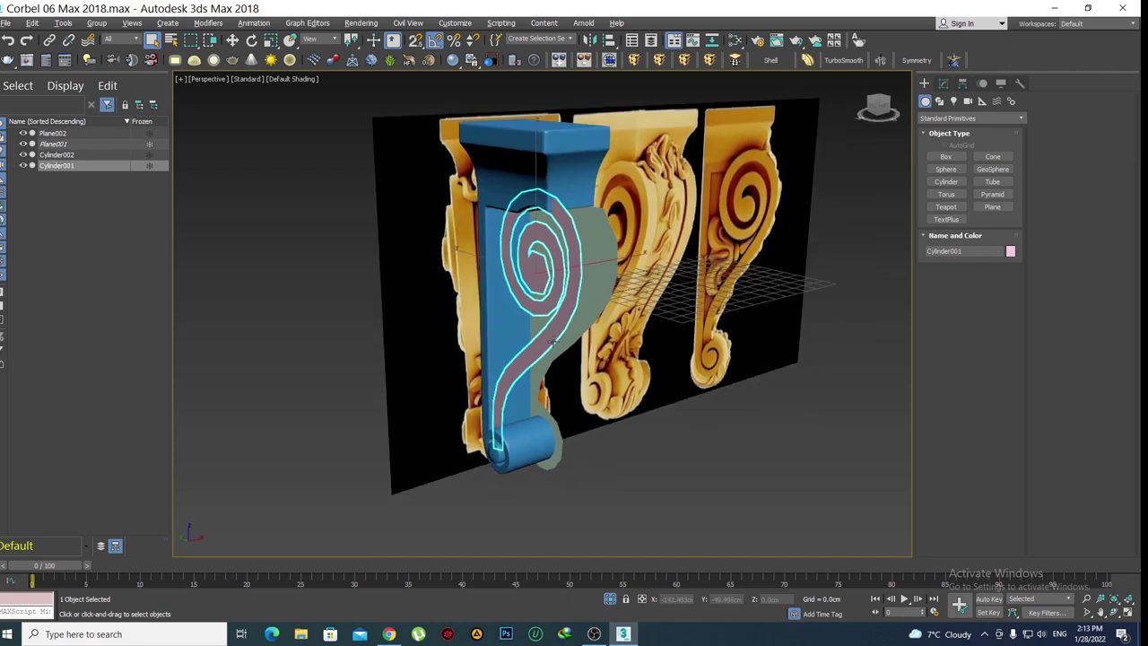
alt+middle_drag(676, 334, 569, 384)
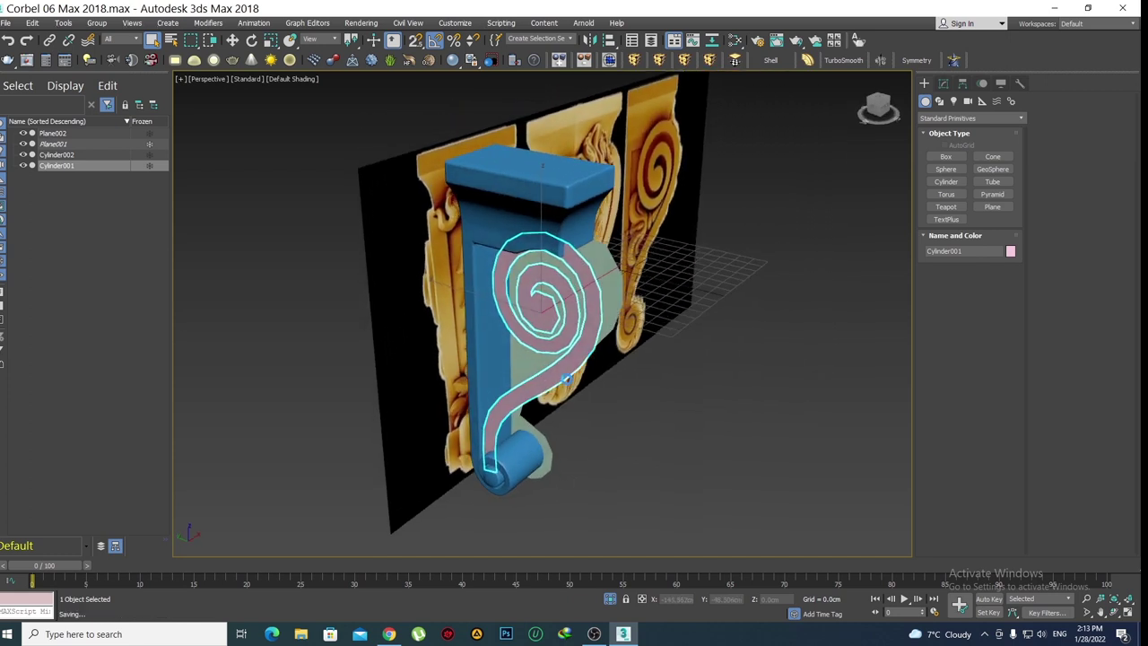